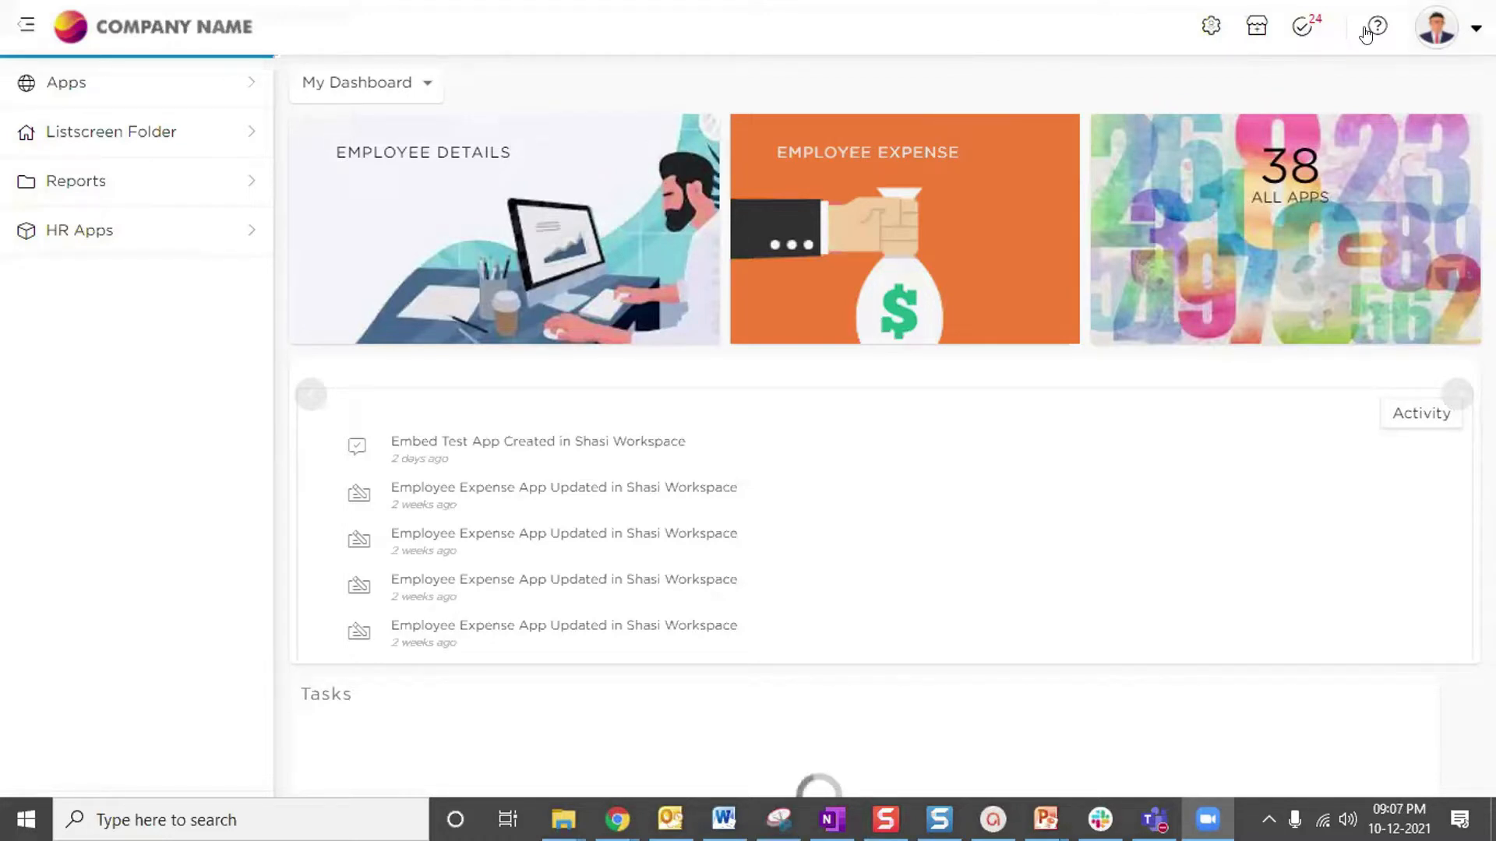
Start creating a new app for the organization through the admin options
left_click(1209, 25)
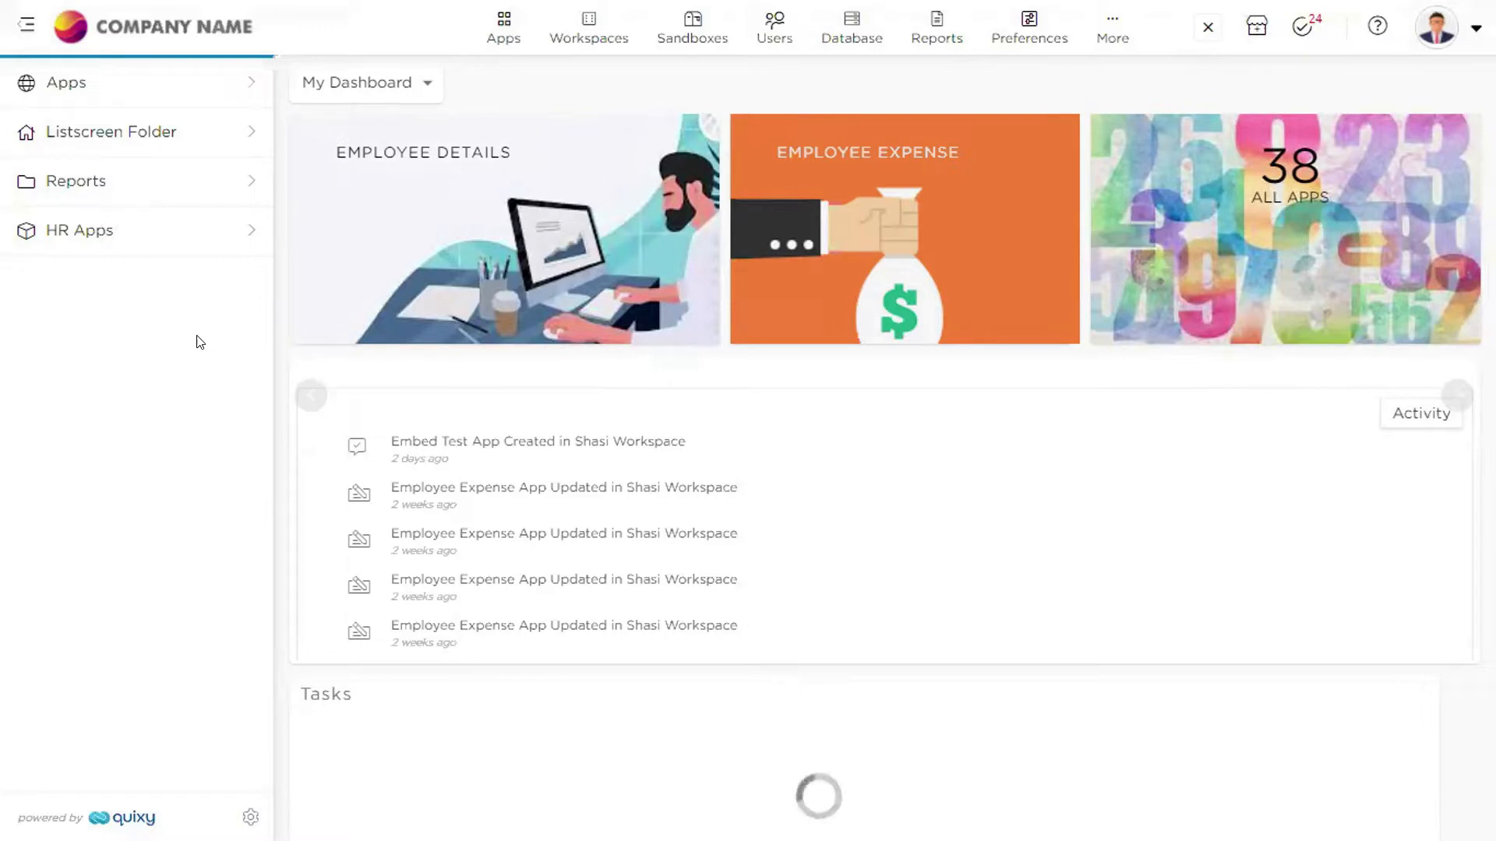
left_click(1208, 28)
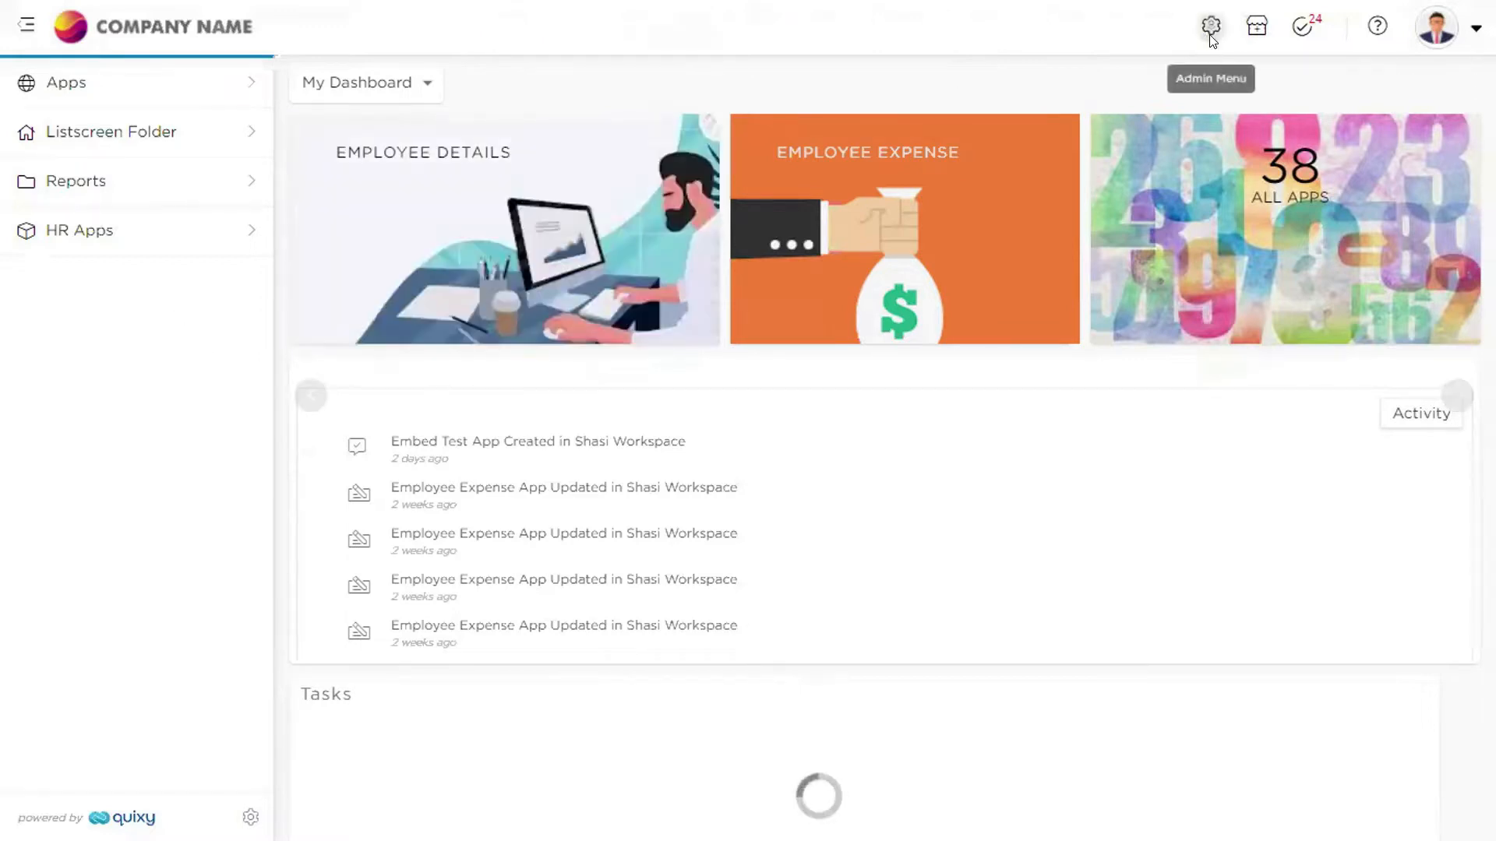
left_click(1211, 38)
left_click(510, 39)
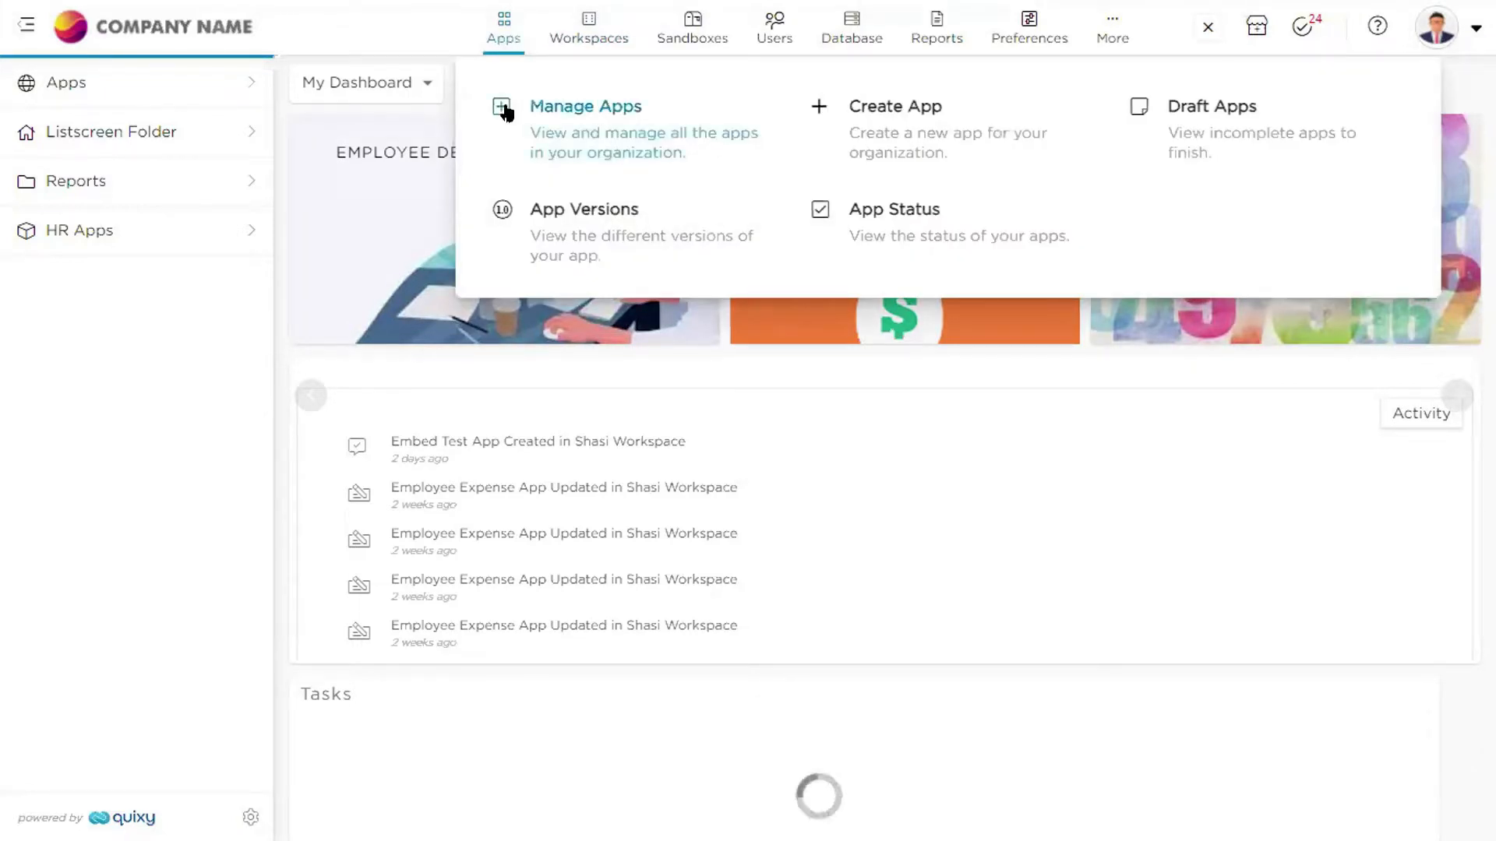
left_click(1149, 110)
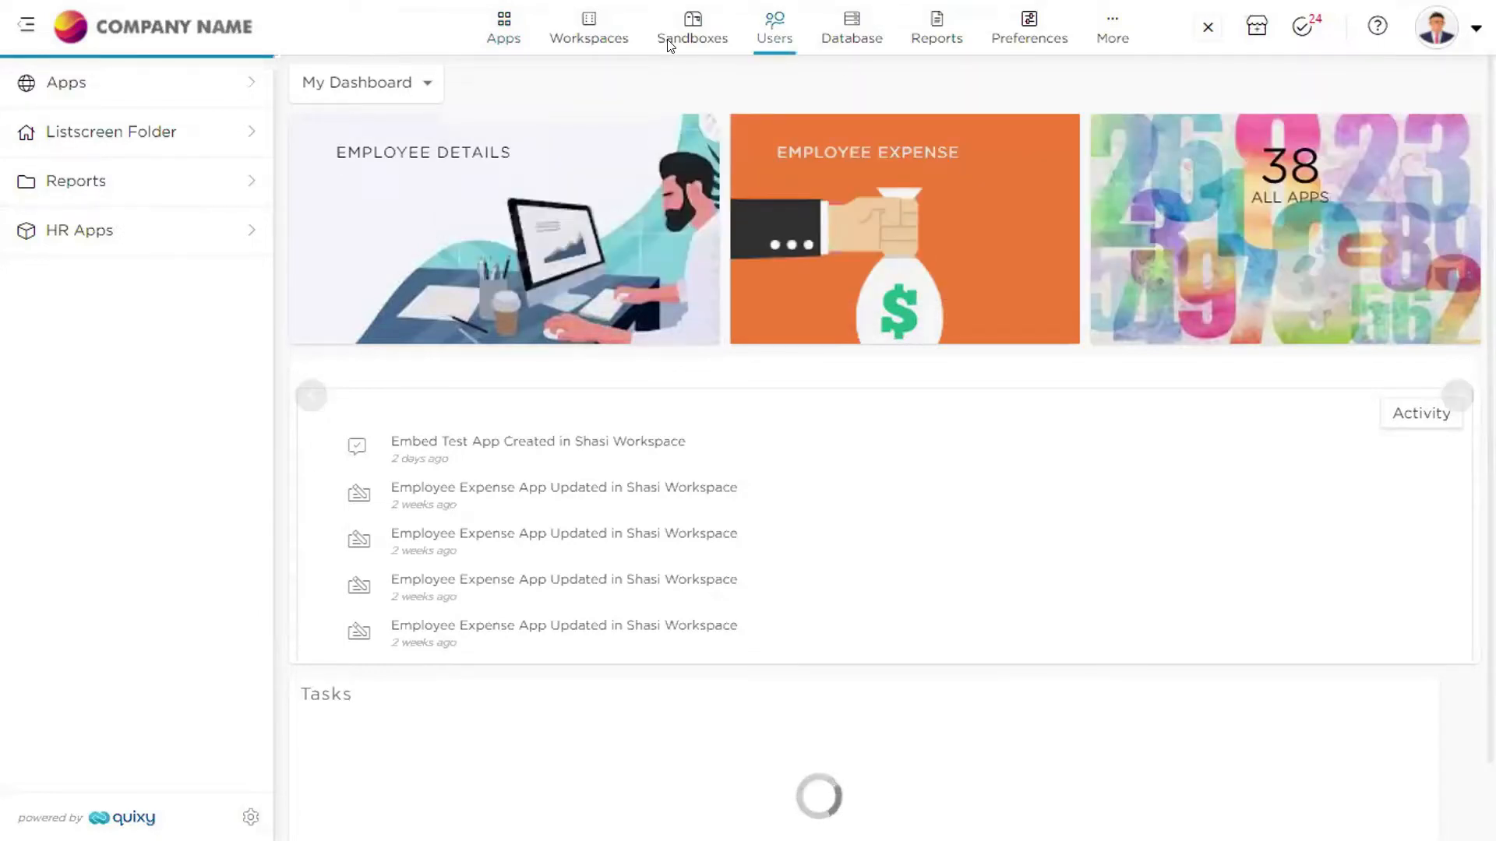
left_click(481, 43)
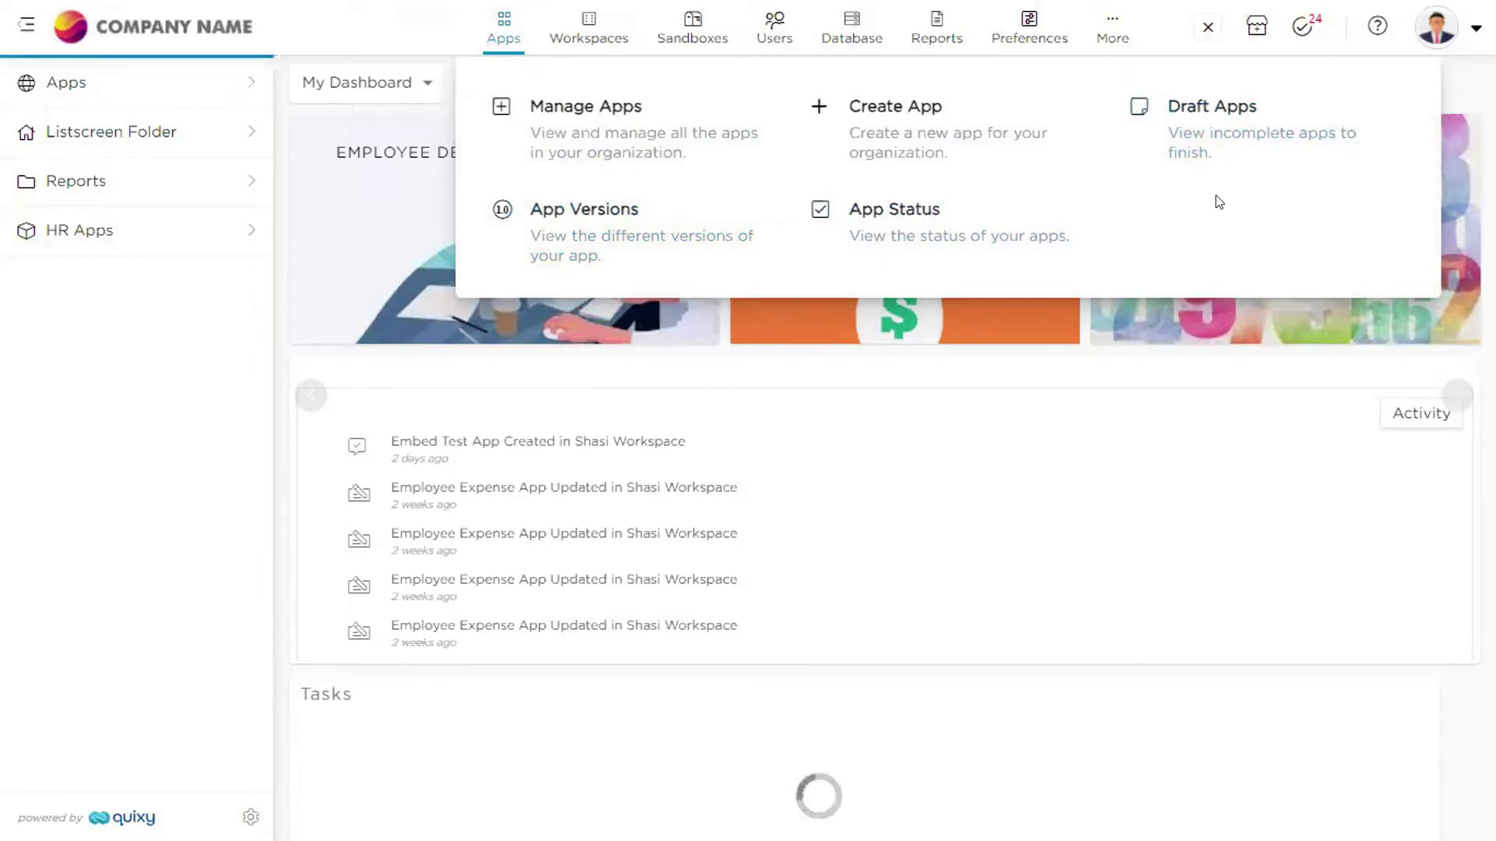
left_click(906, 144)
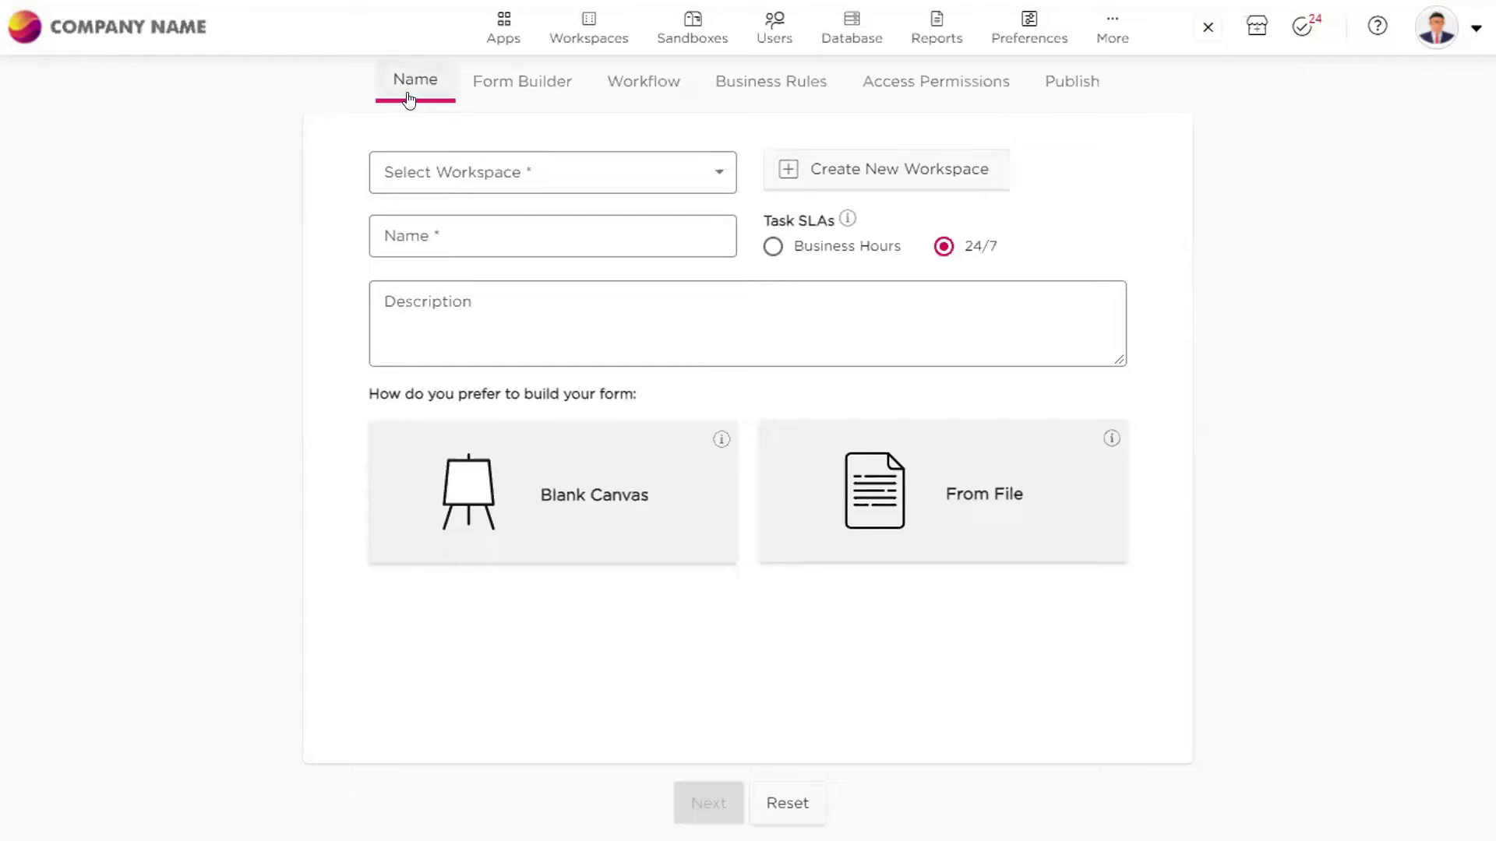
Assign the new app to the Customer Success Team workspace and name it "Leave Management"
left_click(433, 184)
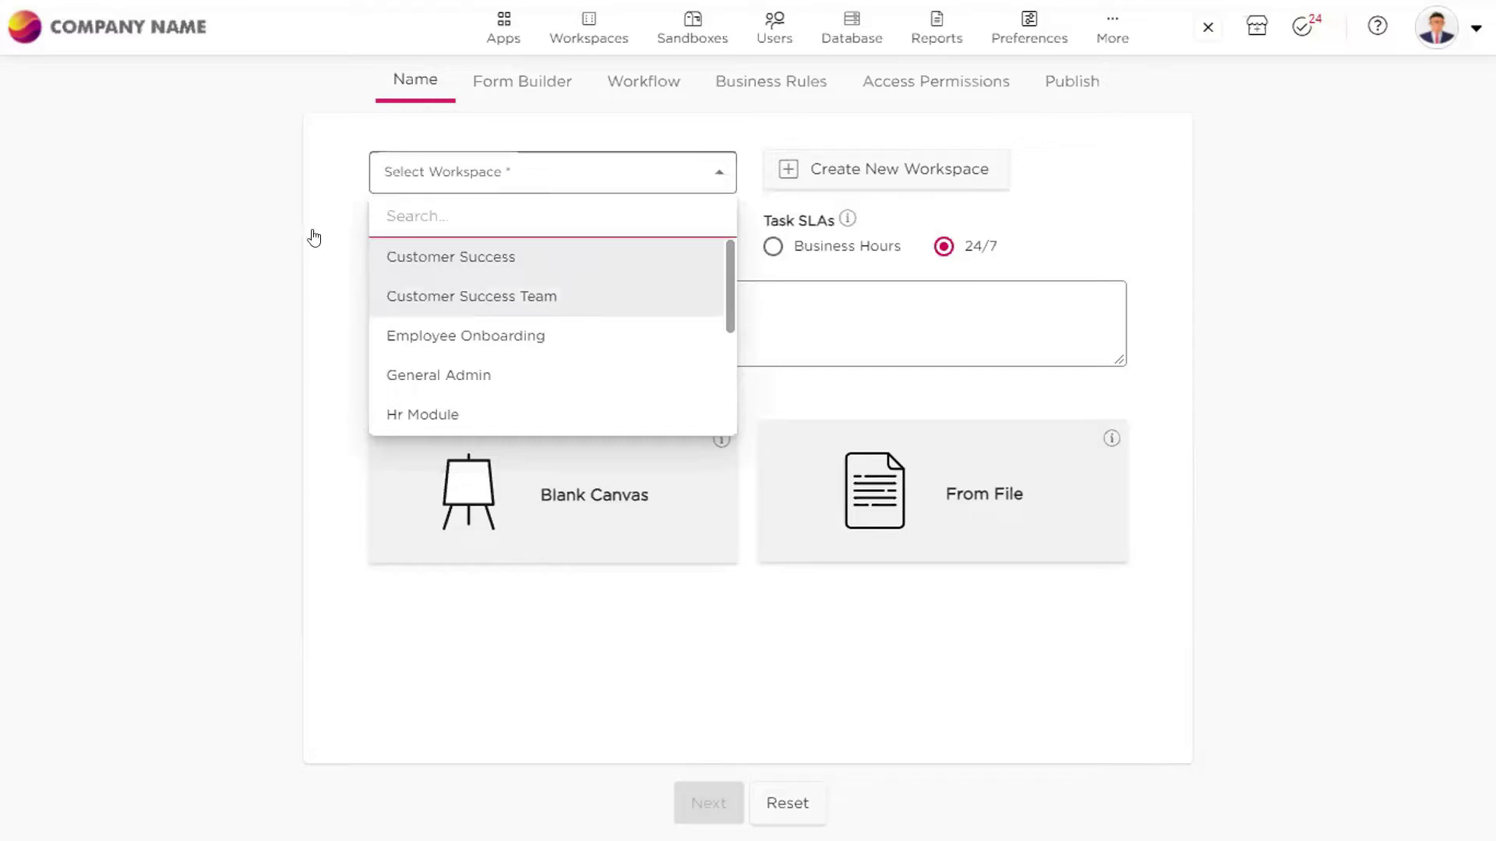
key("Return")
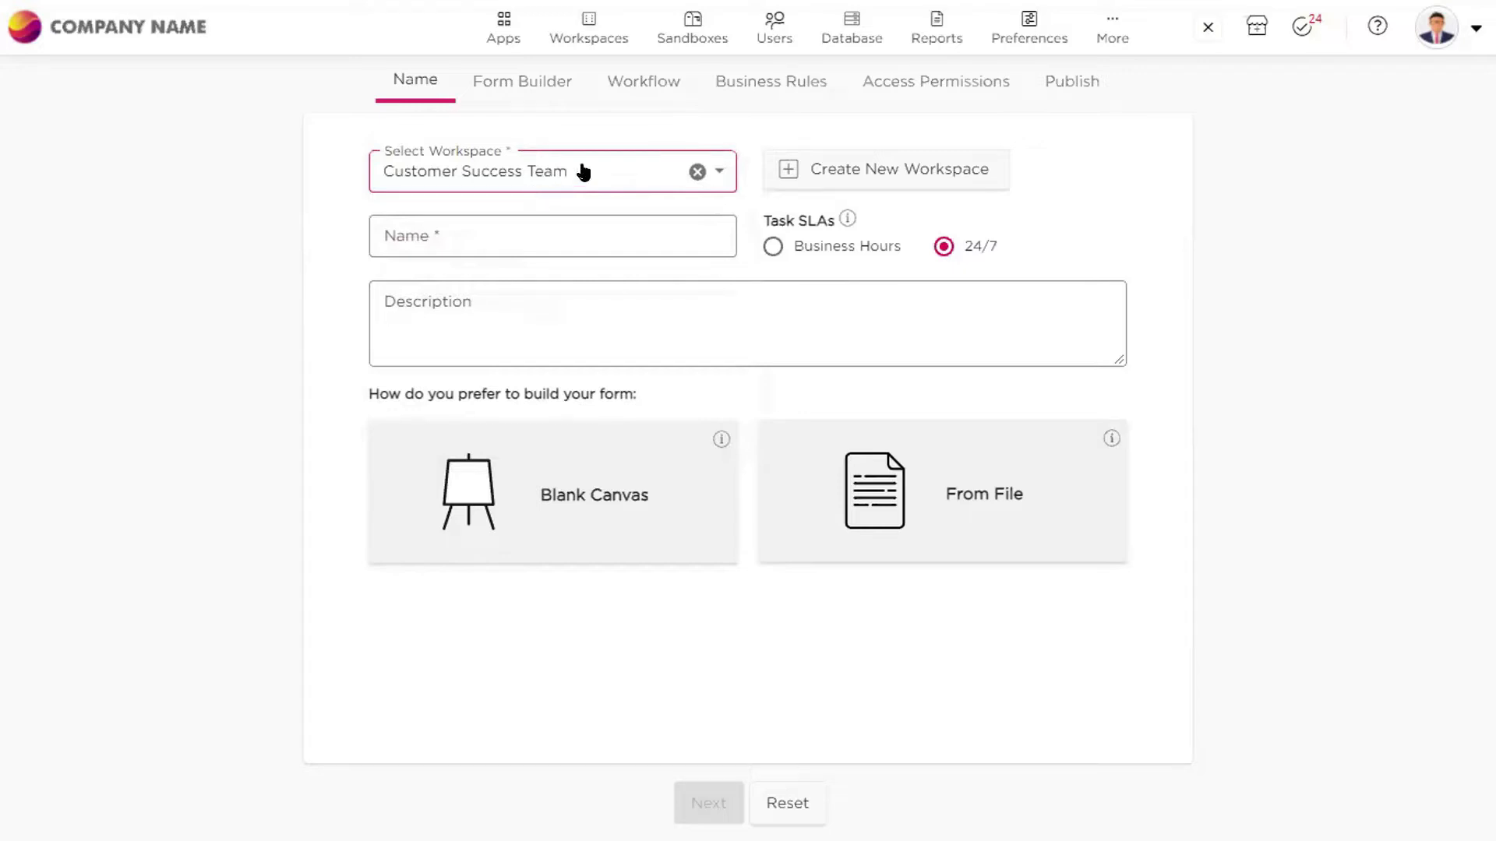
left_click(469, 226)
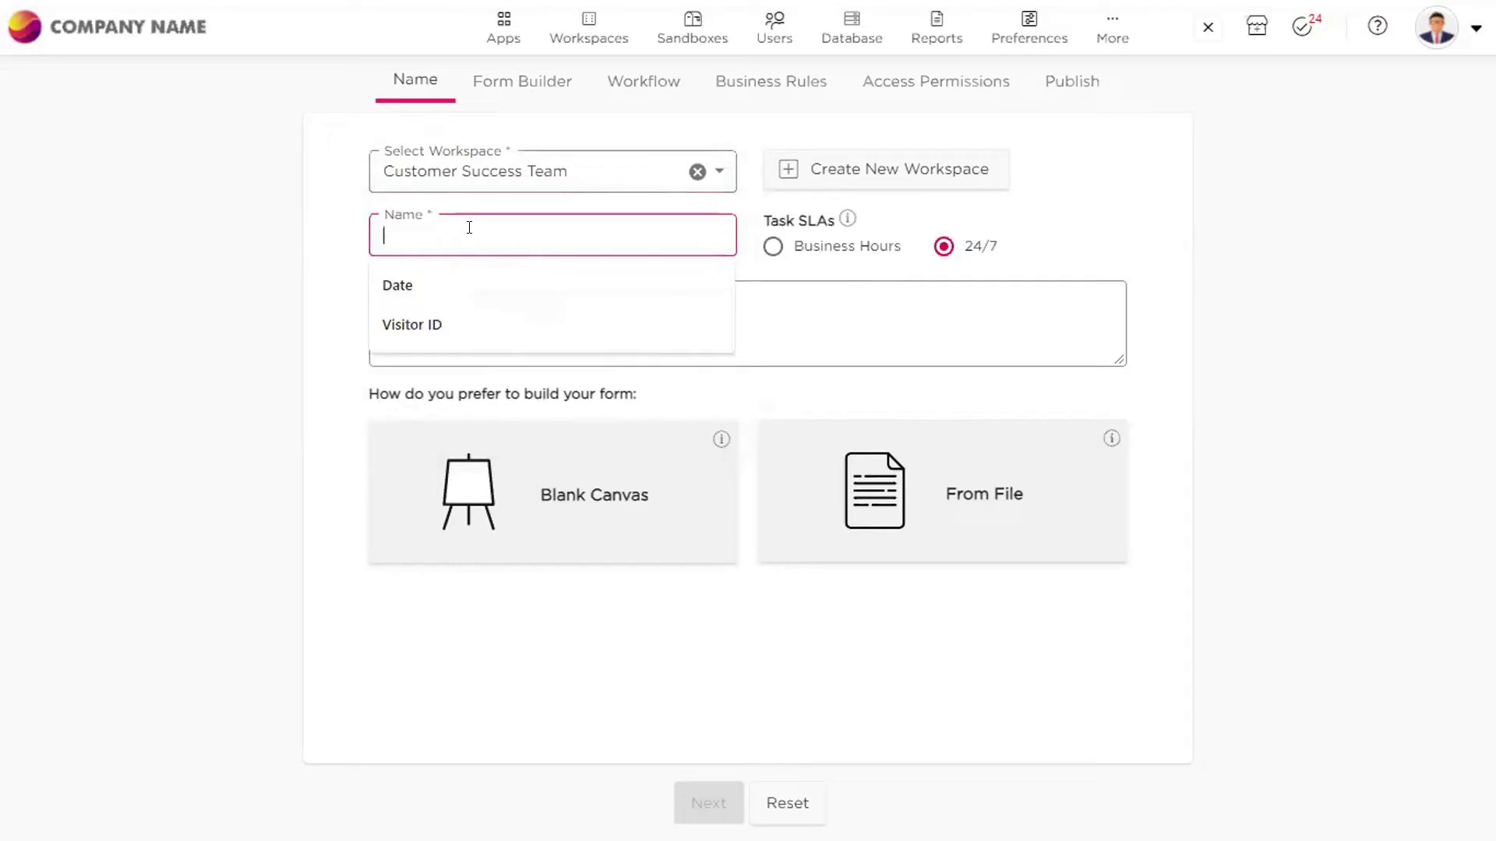
type("Leave Management")
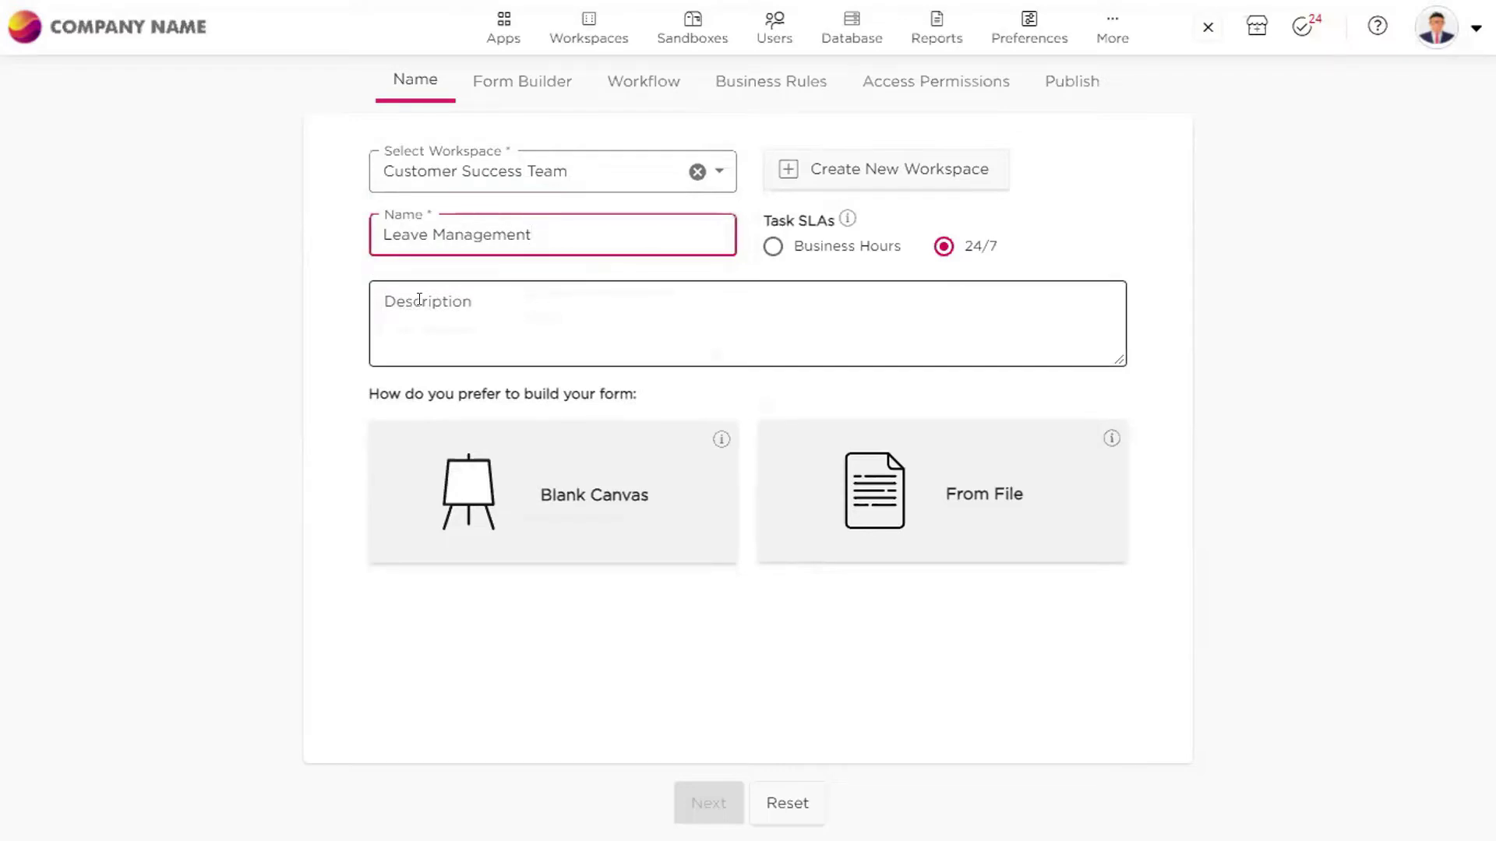
Enter "This application is to apply leaves" as the app's description
left_click(614, 313)
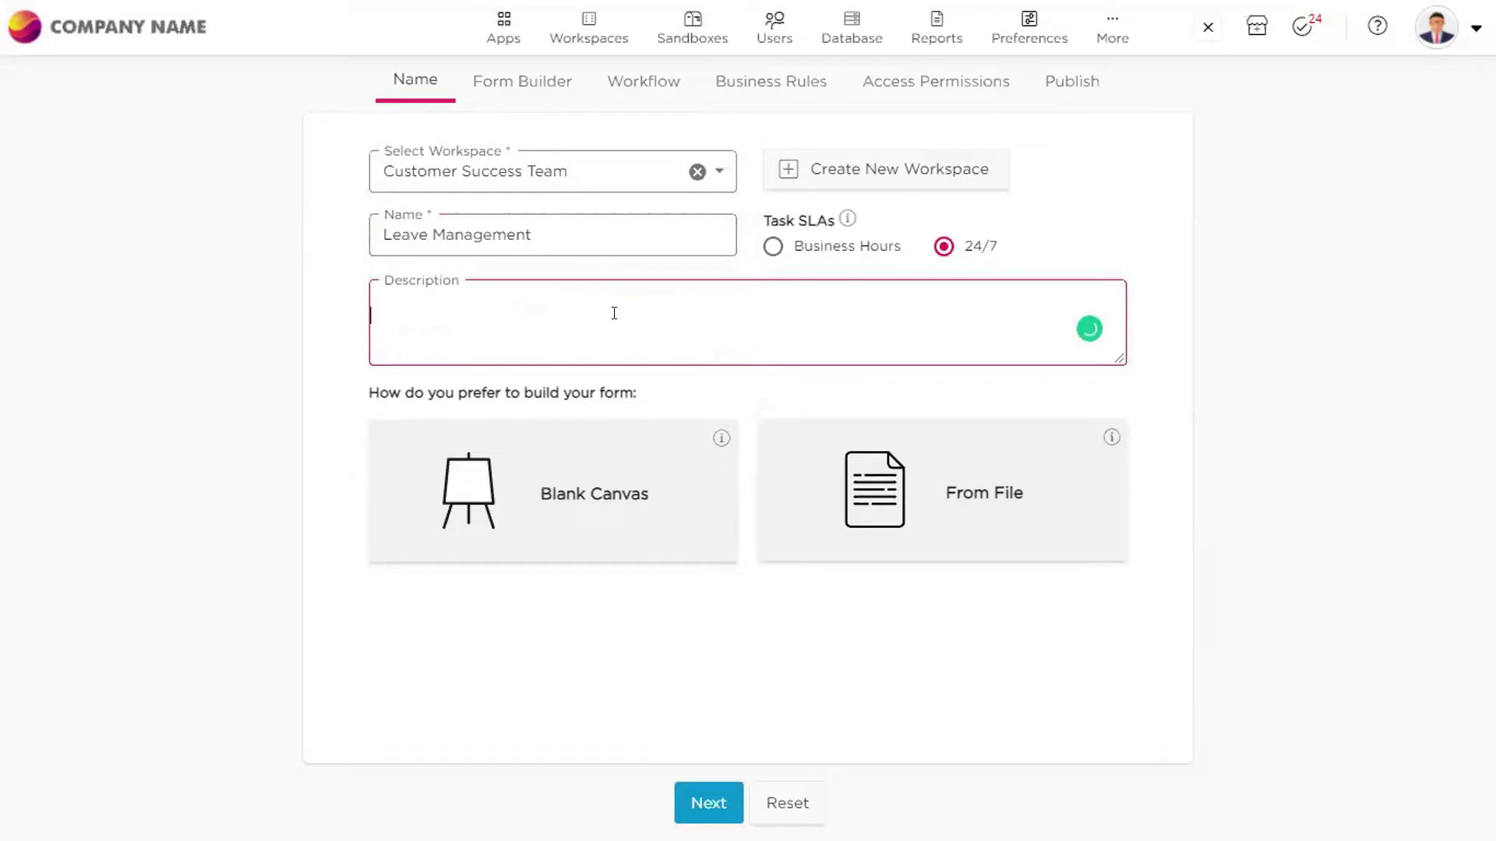
type("This application is to app")
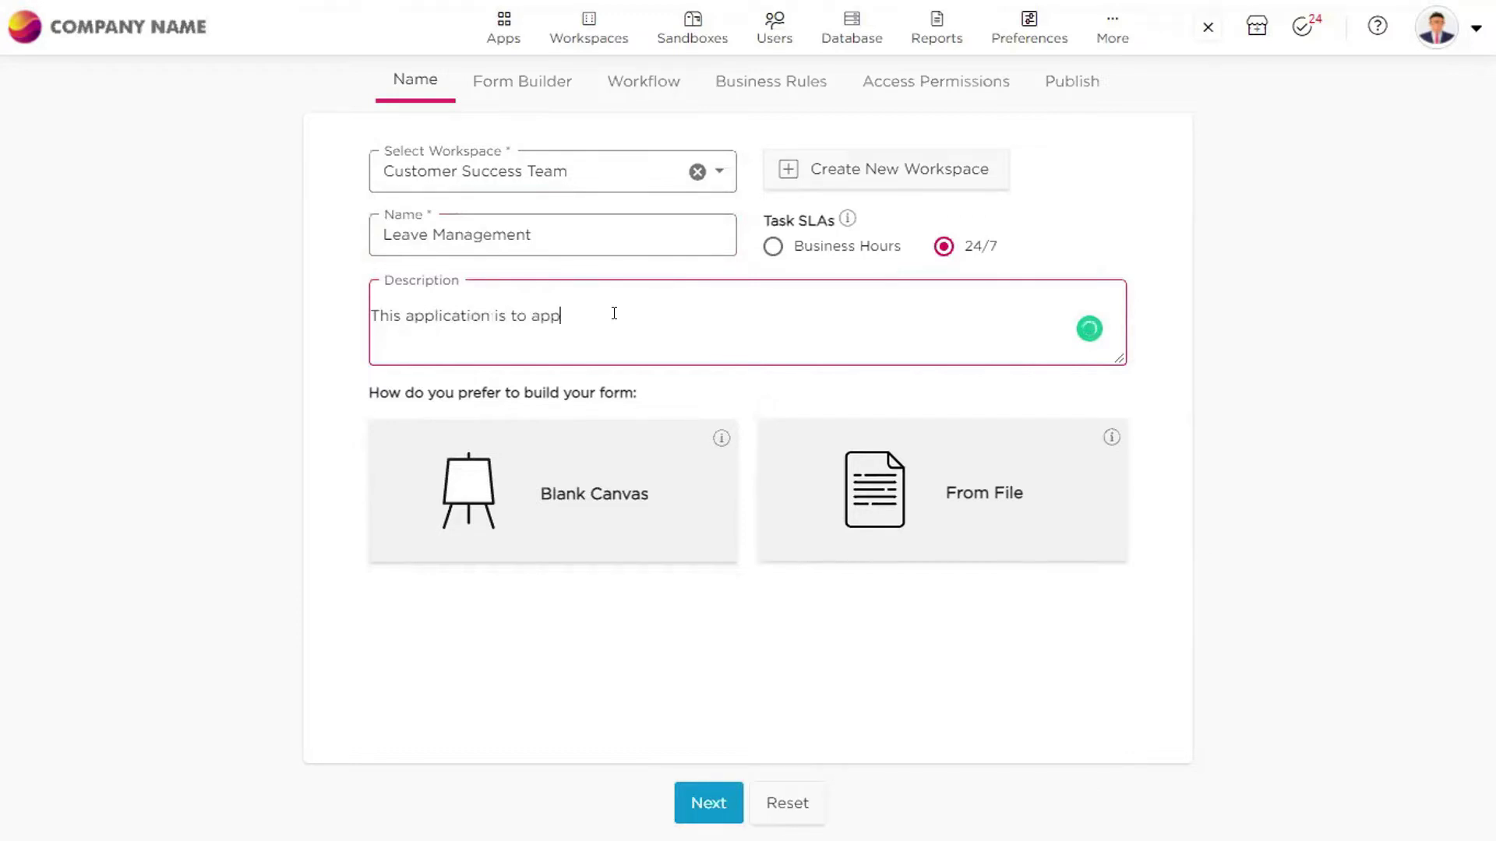
type("liy leaves")
left_click(246, 363)
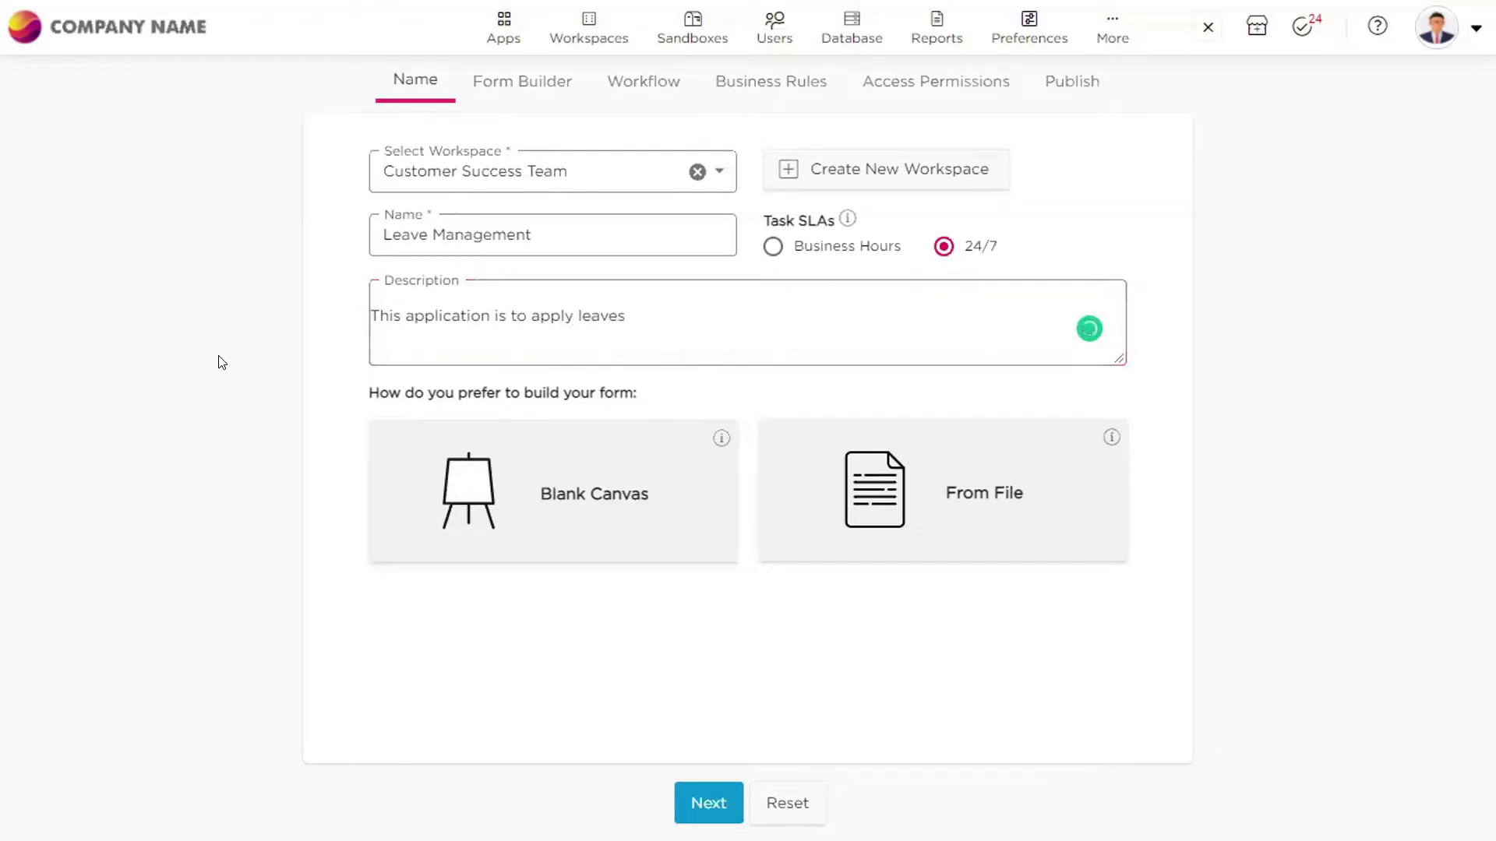
left_click(647, 323)
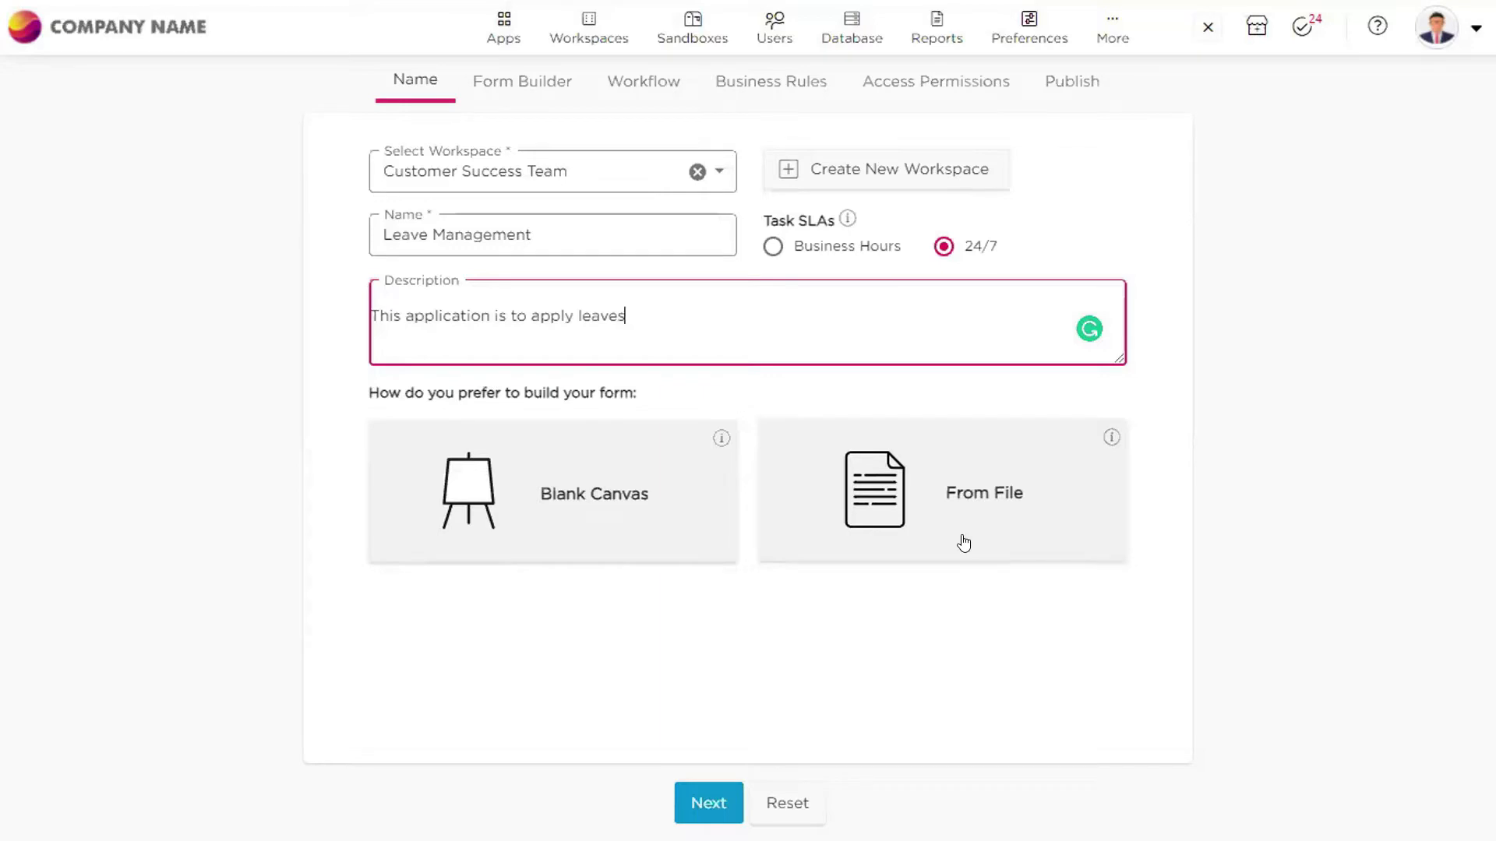
Try to build the form from an image, using contact-us-form.png from the Downloads folder
left_click(978, 517)
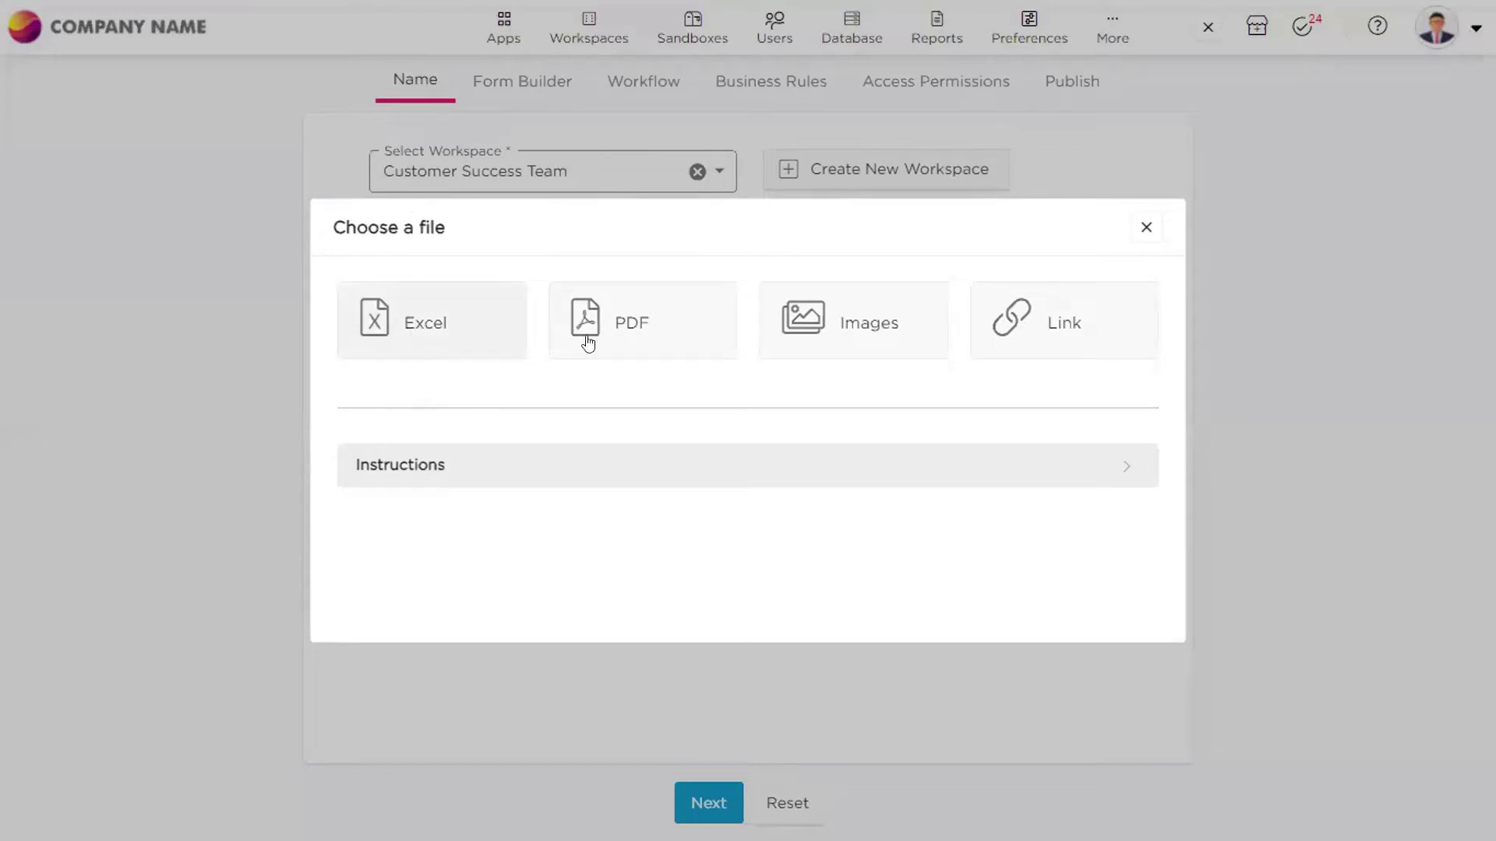
left_click(868, 325)
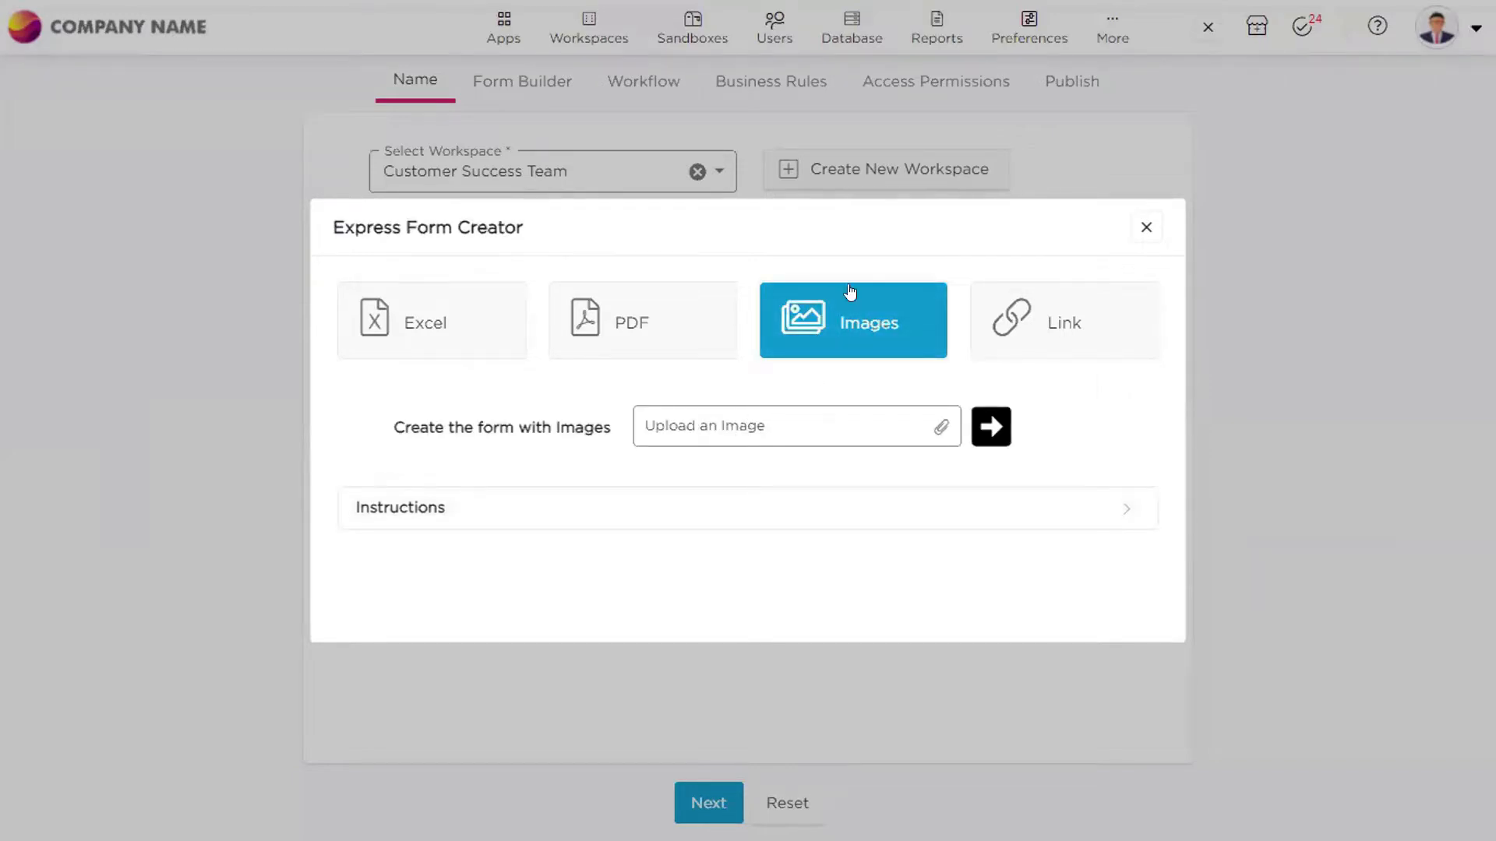
left_click(940, 427)
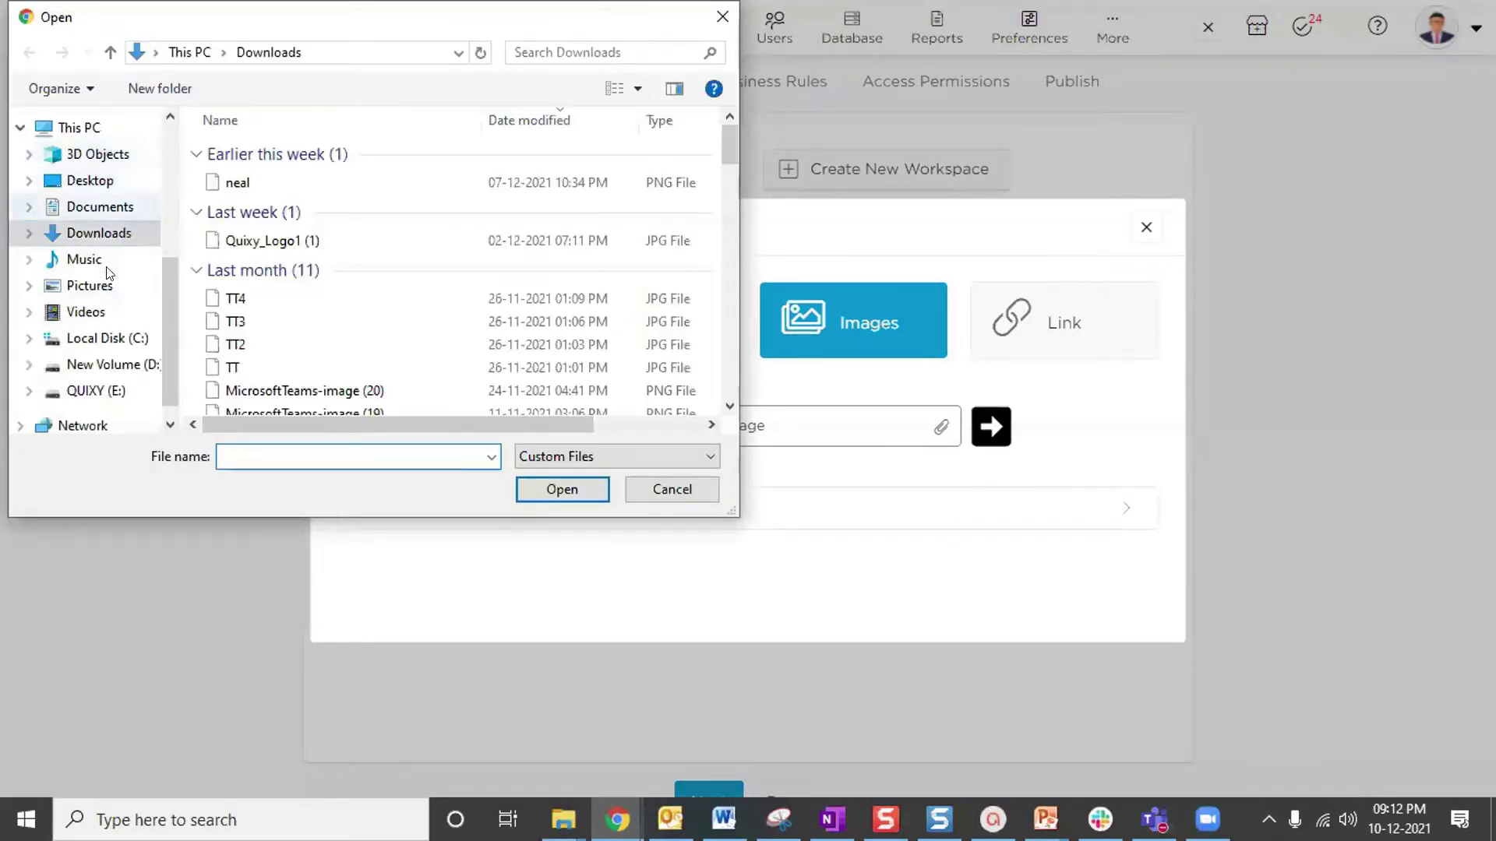
scroll(288, 236, "down", 3)
left_click(288, 230)
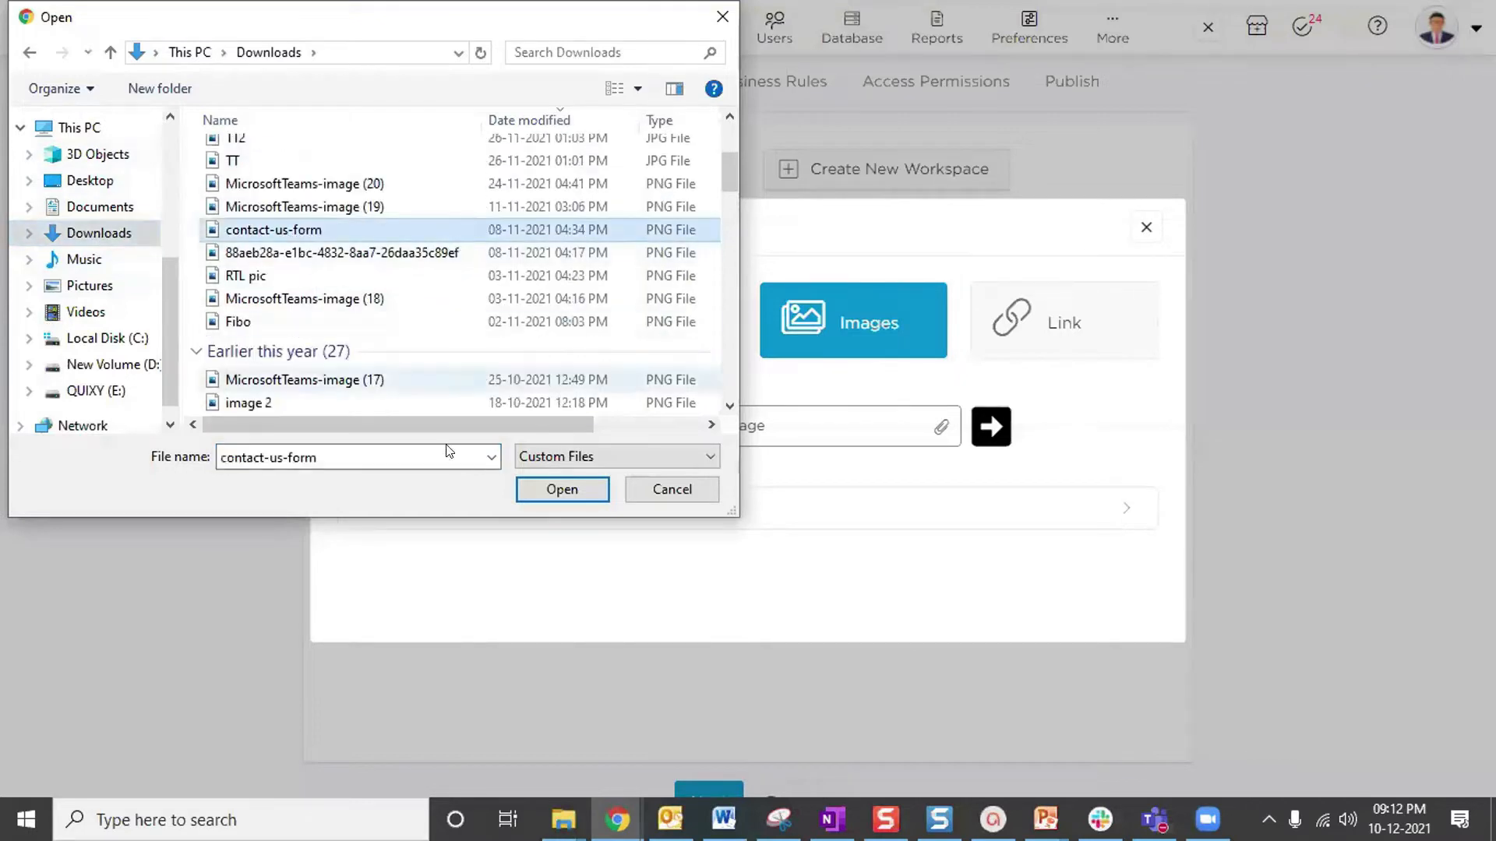
left_click(555, 493)
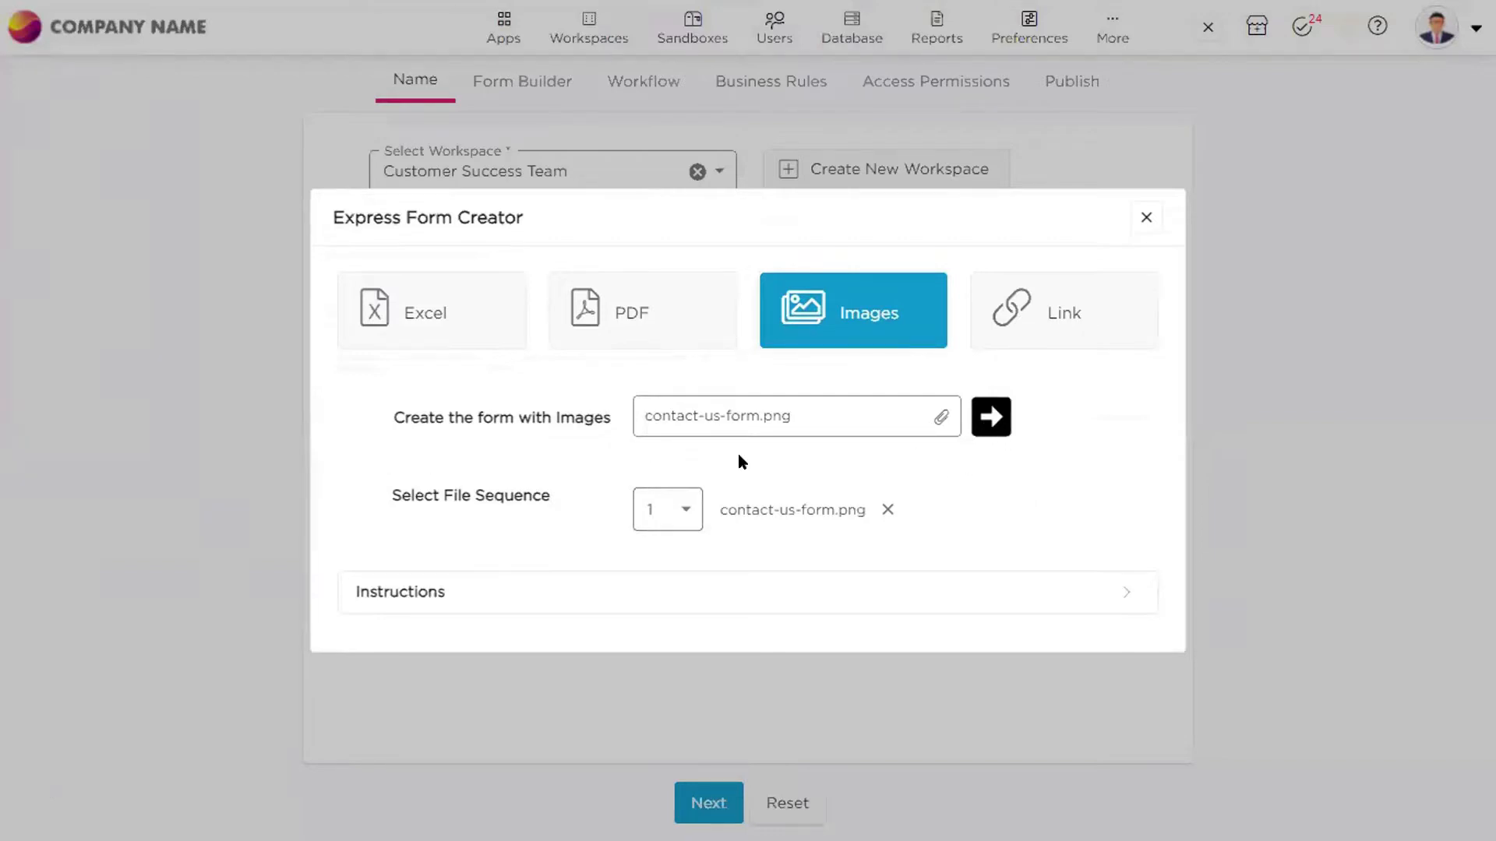
left_click(991, 417)
left_click(1146, 218)
left_click(914, 511)
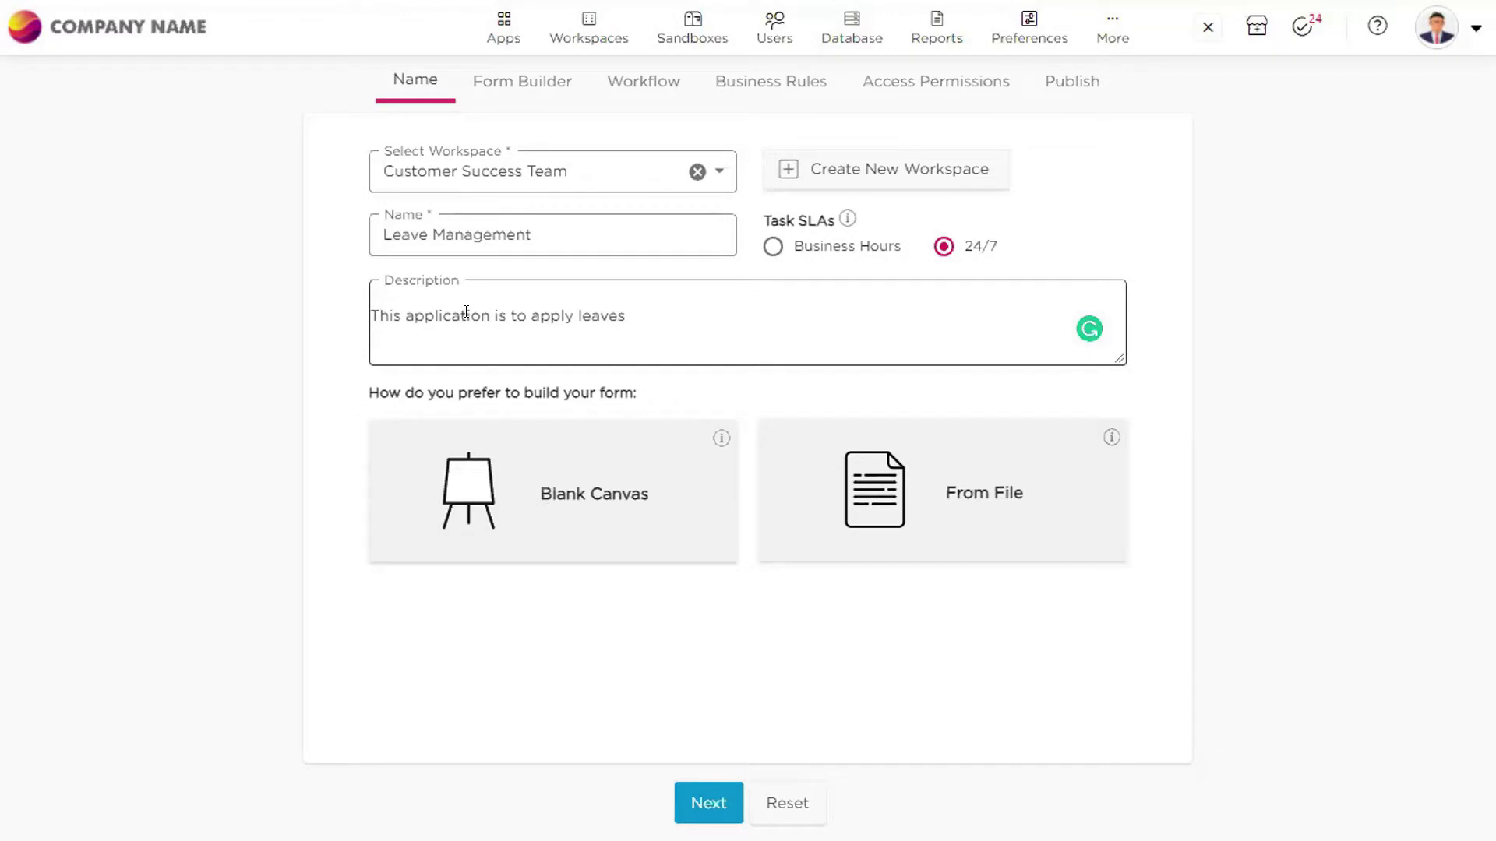
Build the form on a blank canvas and place a Text Box and a Date field side by side in Section 1
left_click(547, 518)
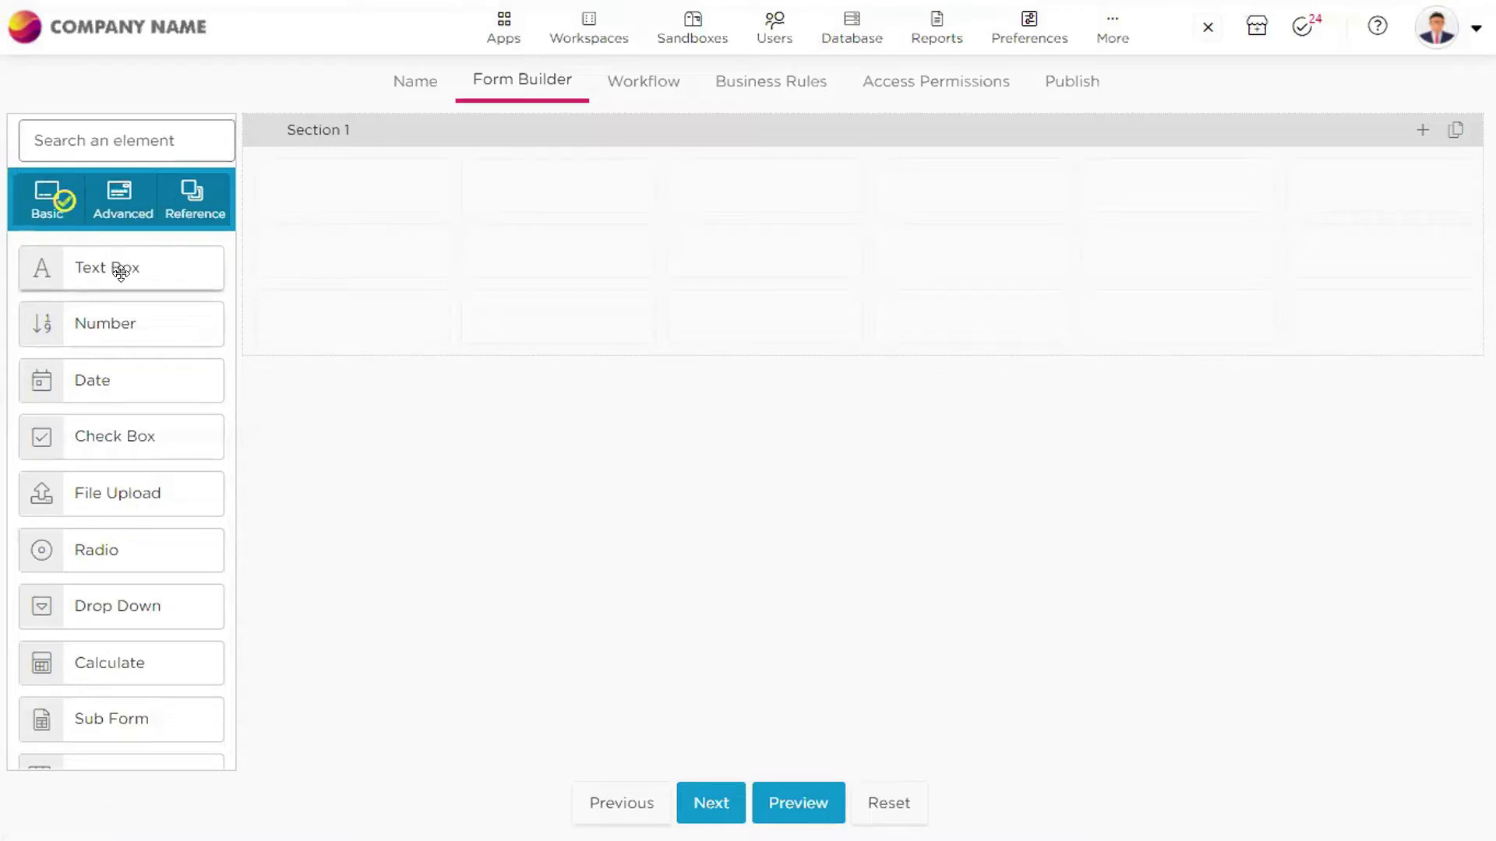
left_click_drag(121, 268, 310, 237)
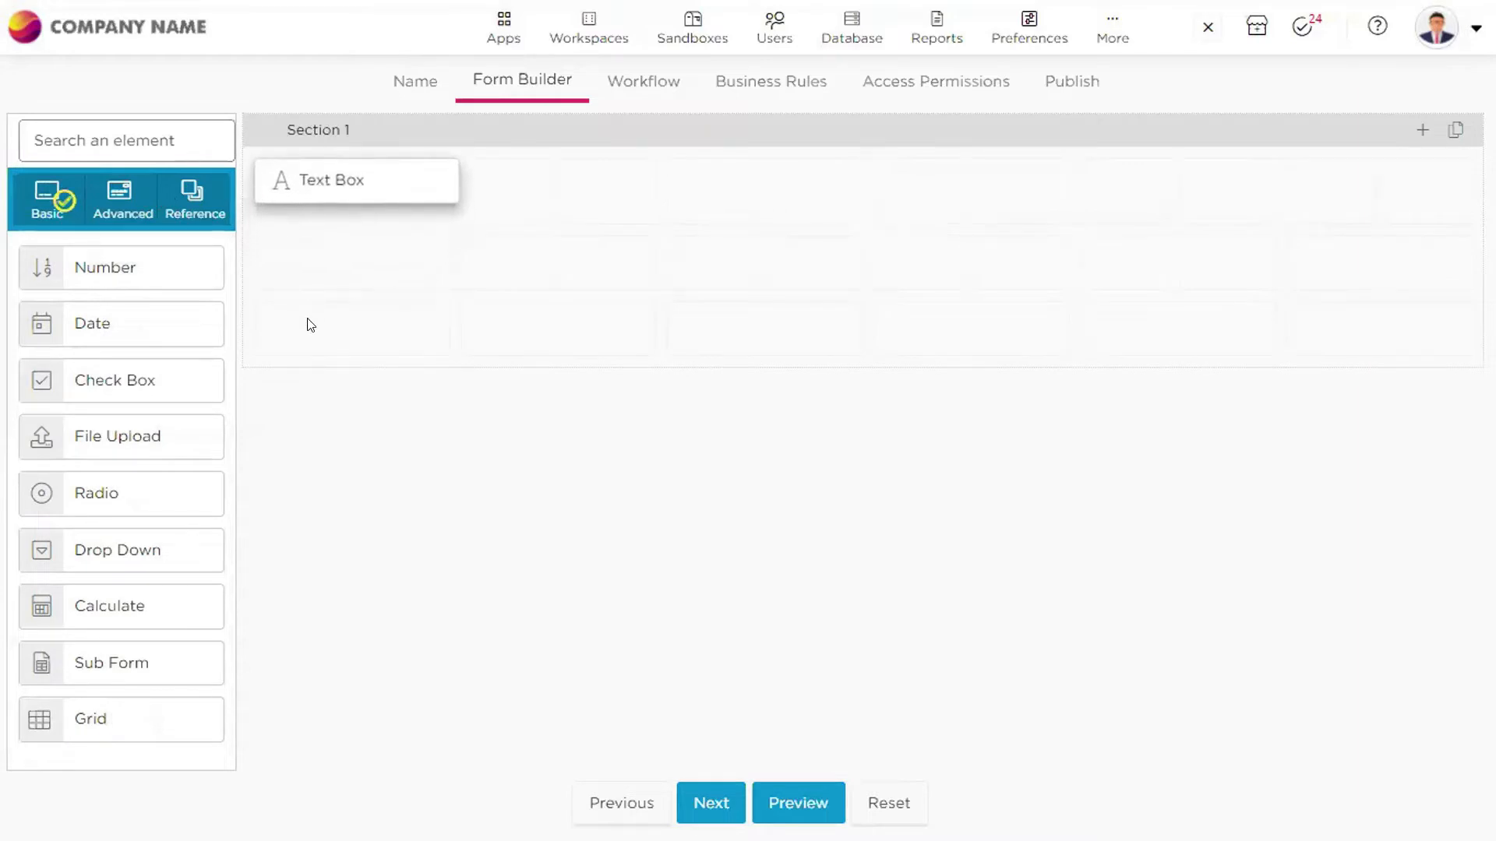
left_click_drag(70, 381, 650, 234)
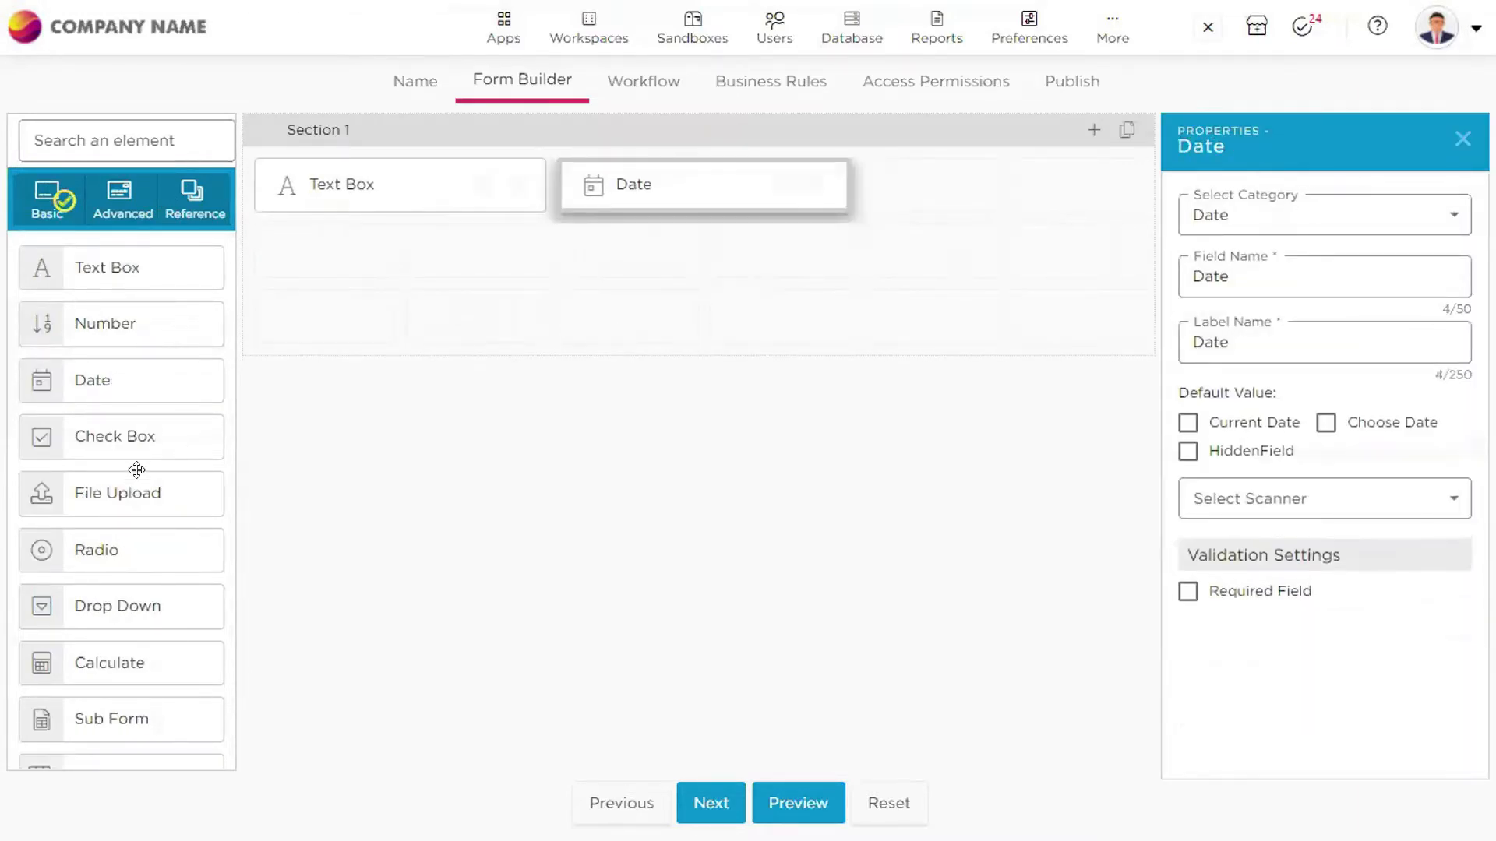
Add a second Text Box to Section 1, directly below the first one
scroll(109, 347, "down", 1)
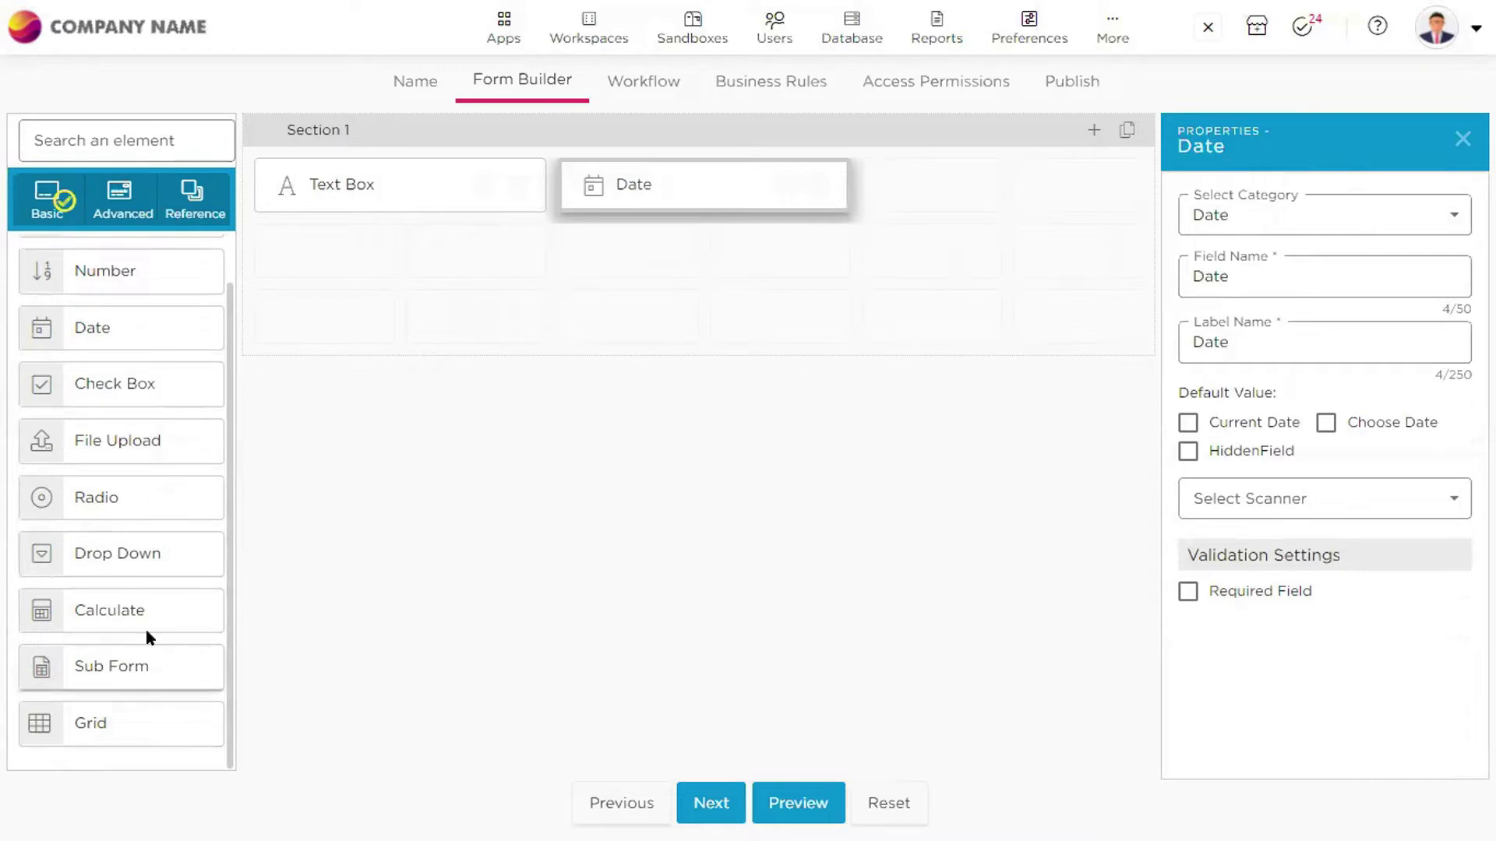
scroll(134, 605, "up", 1)
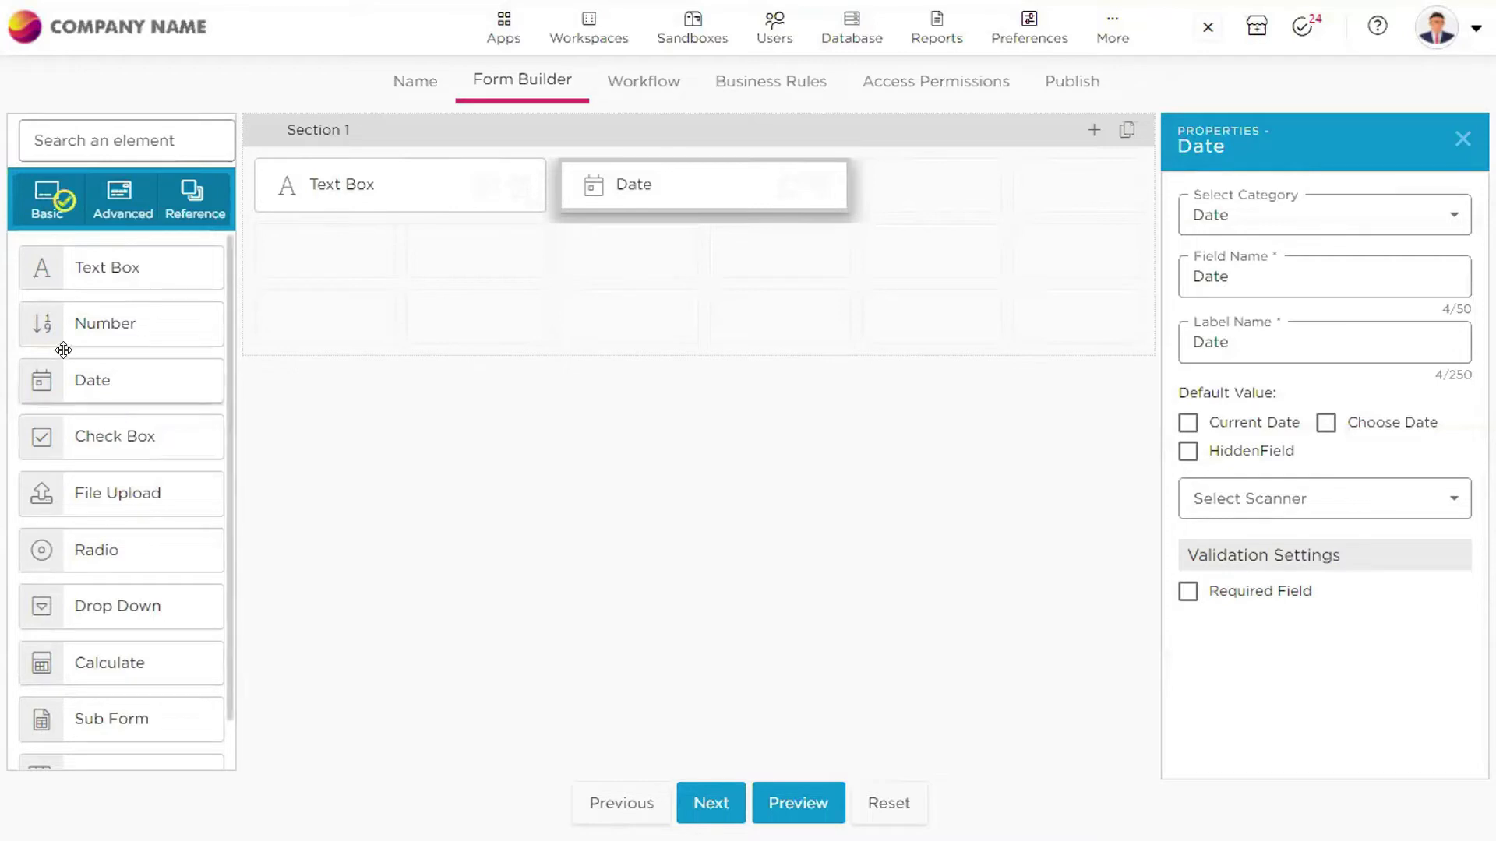
scroll(68, 355, "down", 1)
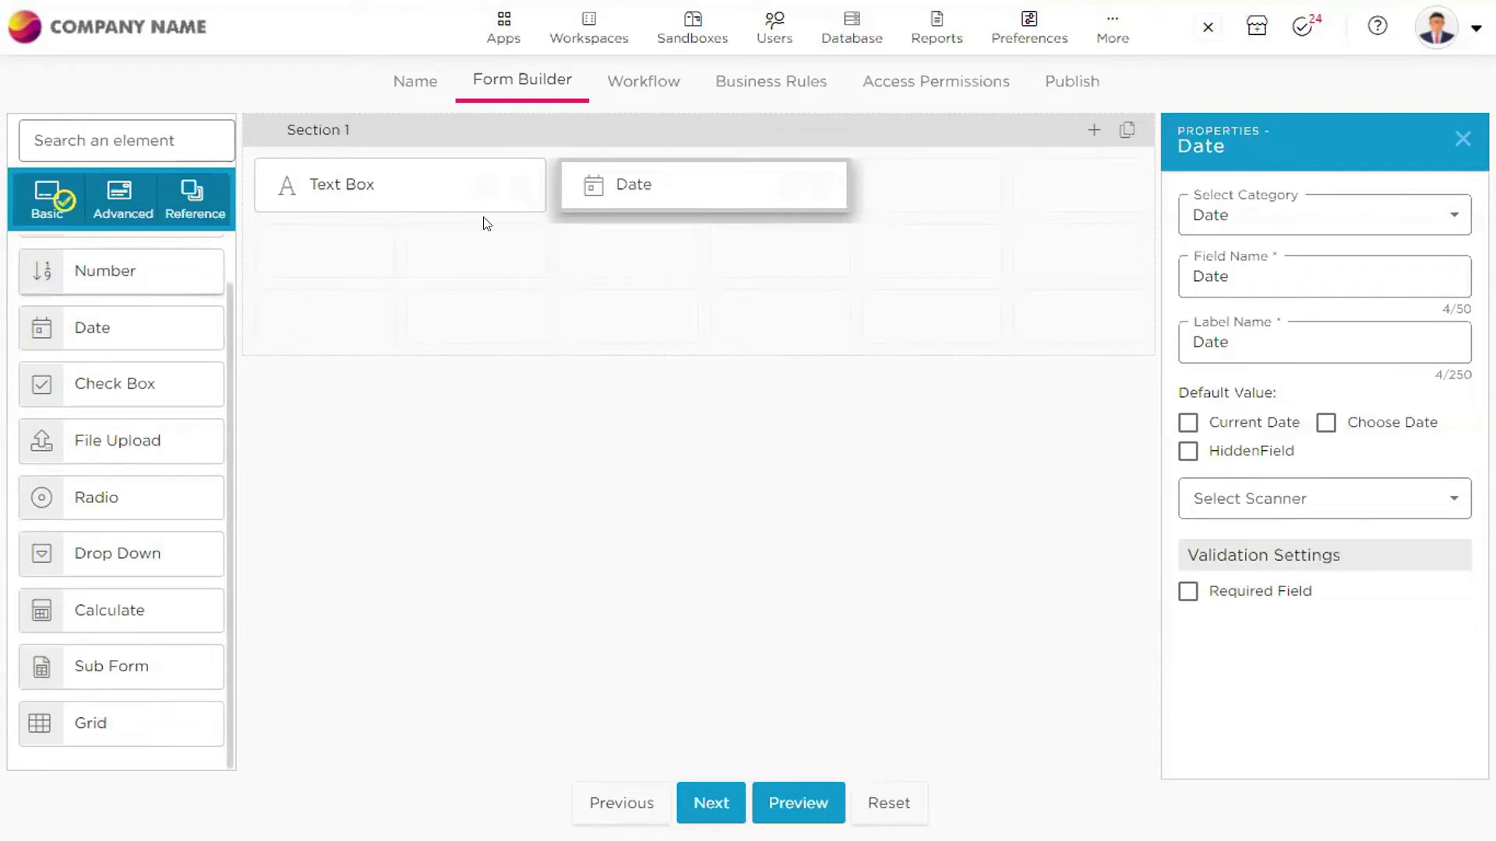
scroll(101, 366, "up", 1)
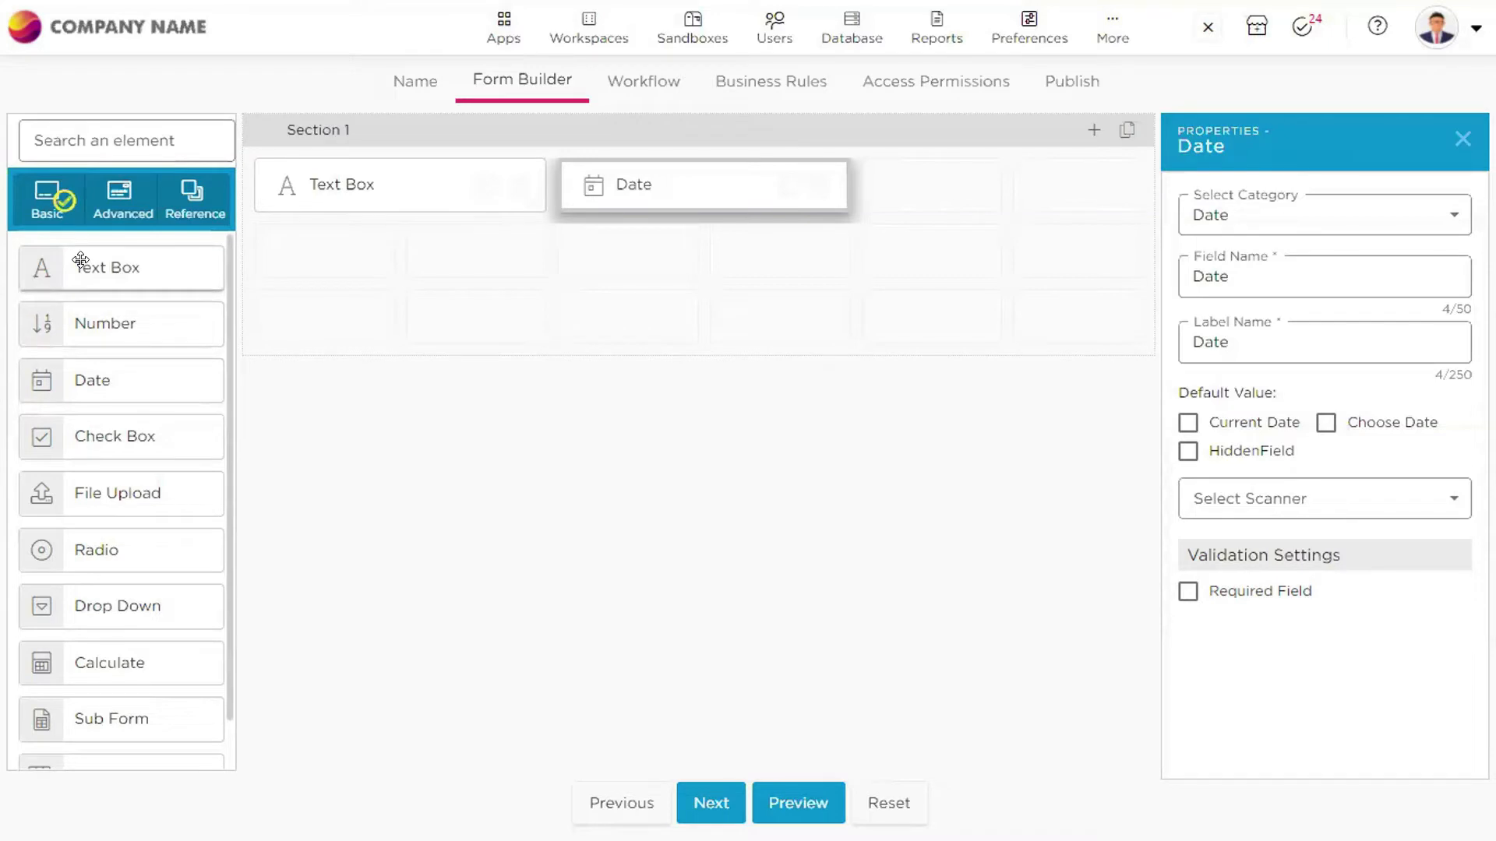
left_click_drag(80, 260, 315, 248)
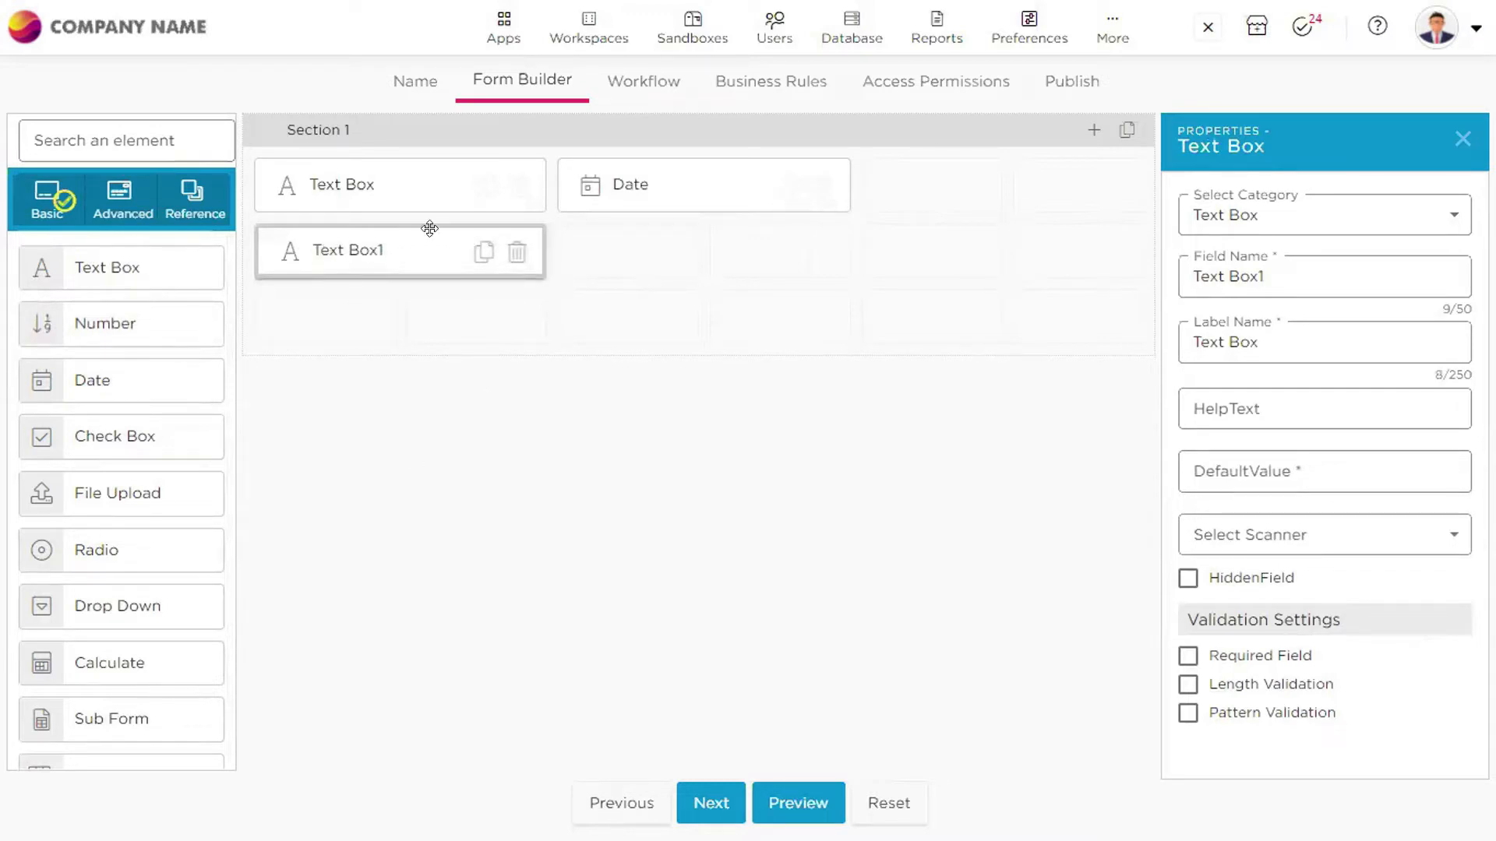
Move the Date field to the end of the first row and narrow the first Text Box to one grid column
left_click_drag(745, 187, 1005, 204)
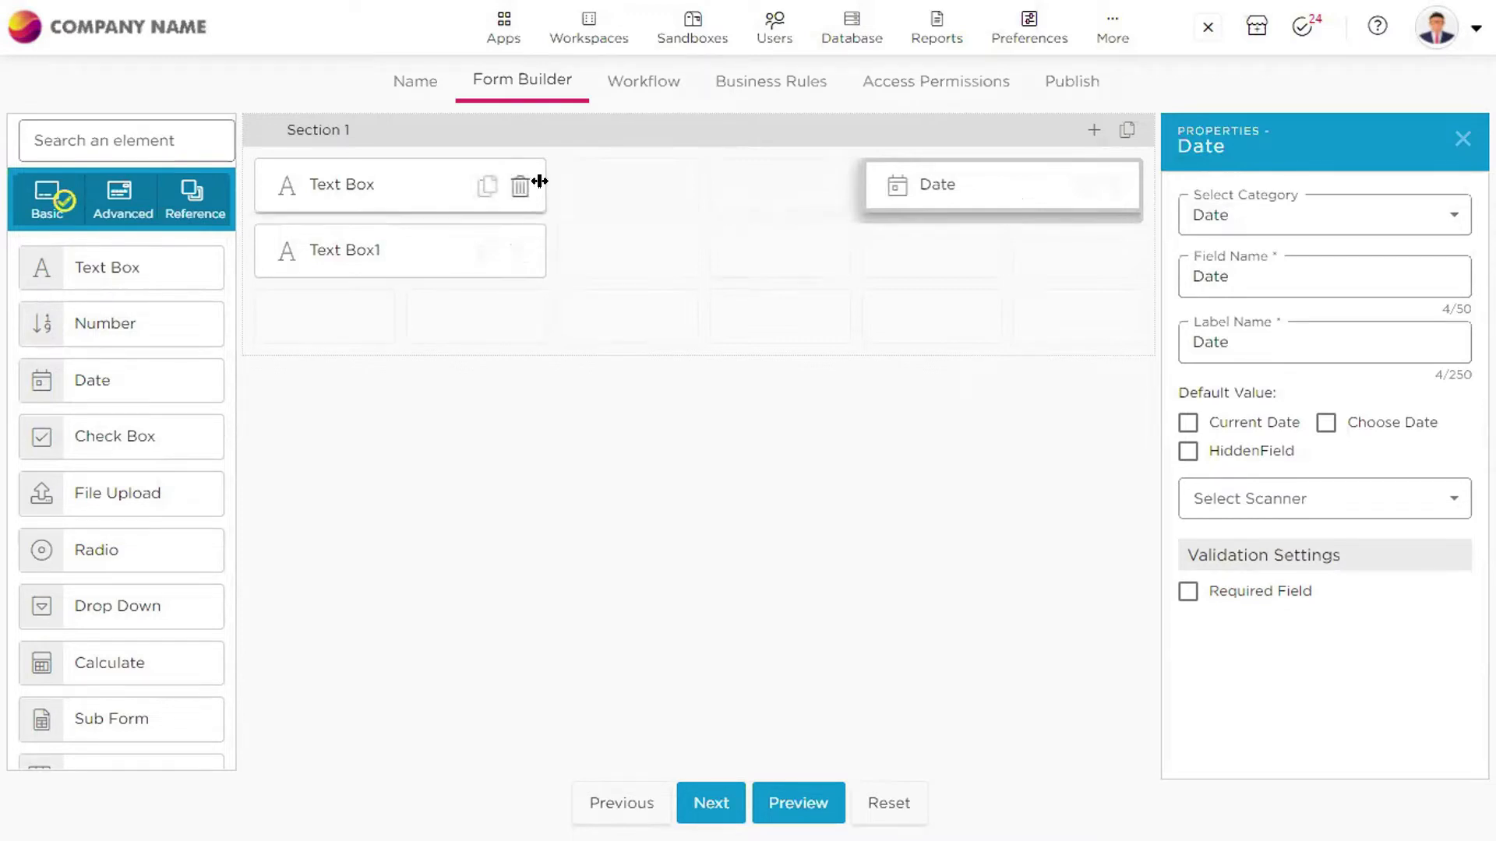
left_click_drag(538, 182, 382, 184)
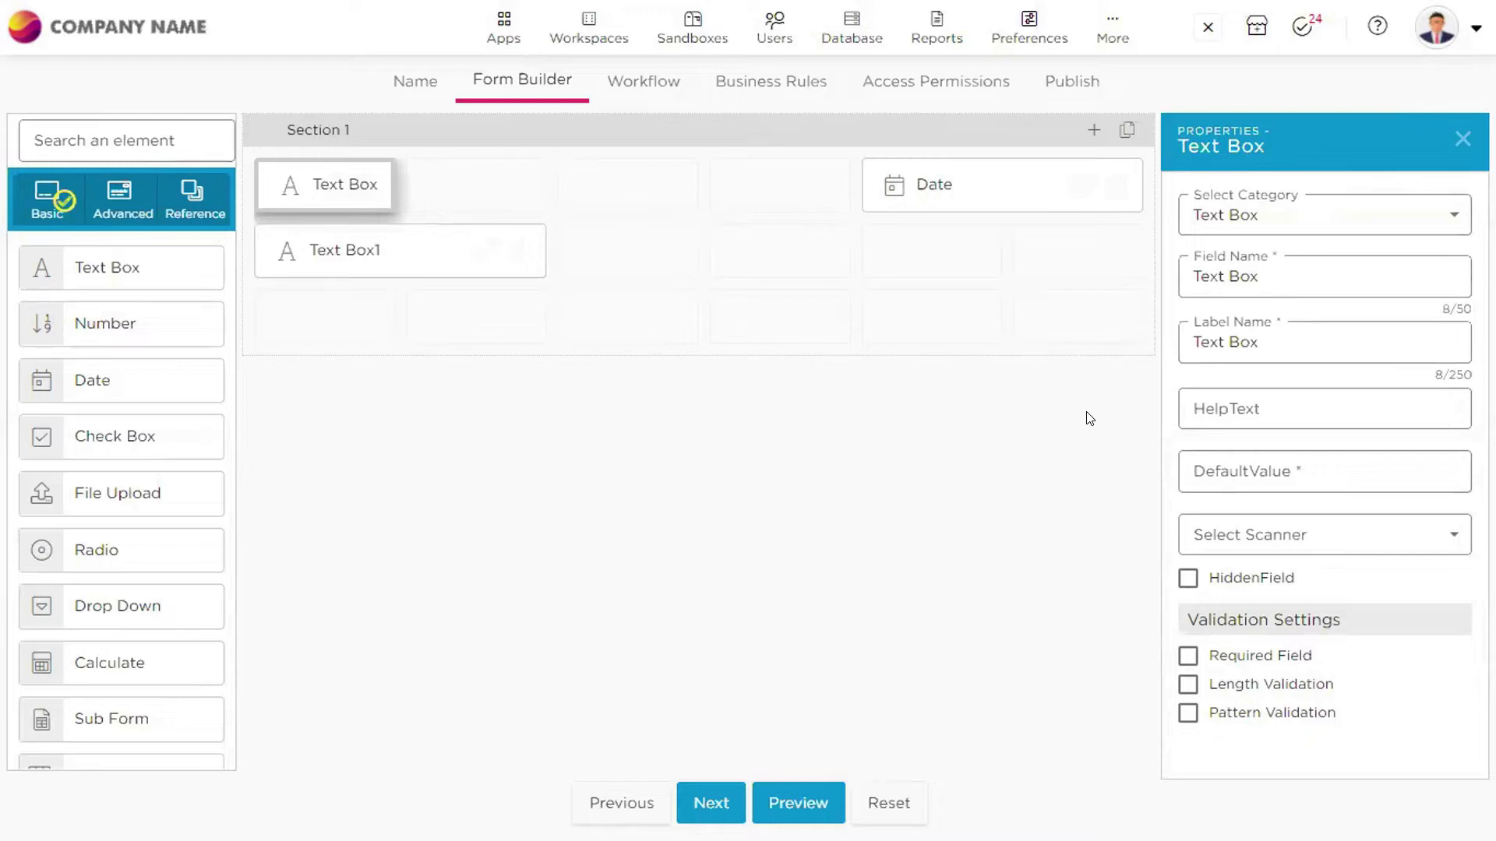
Rename the first Text Box to "Full Name" and widen it to two grid columns
left_click(1219, 279)
left_click_drag(1260, 277, 1161, 289)
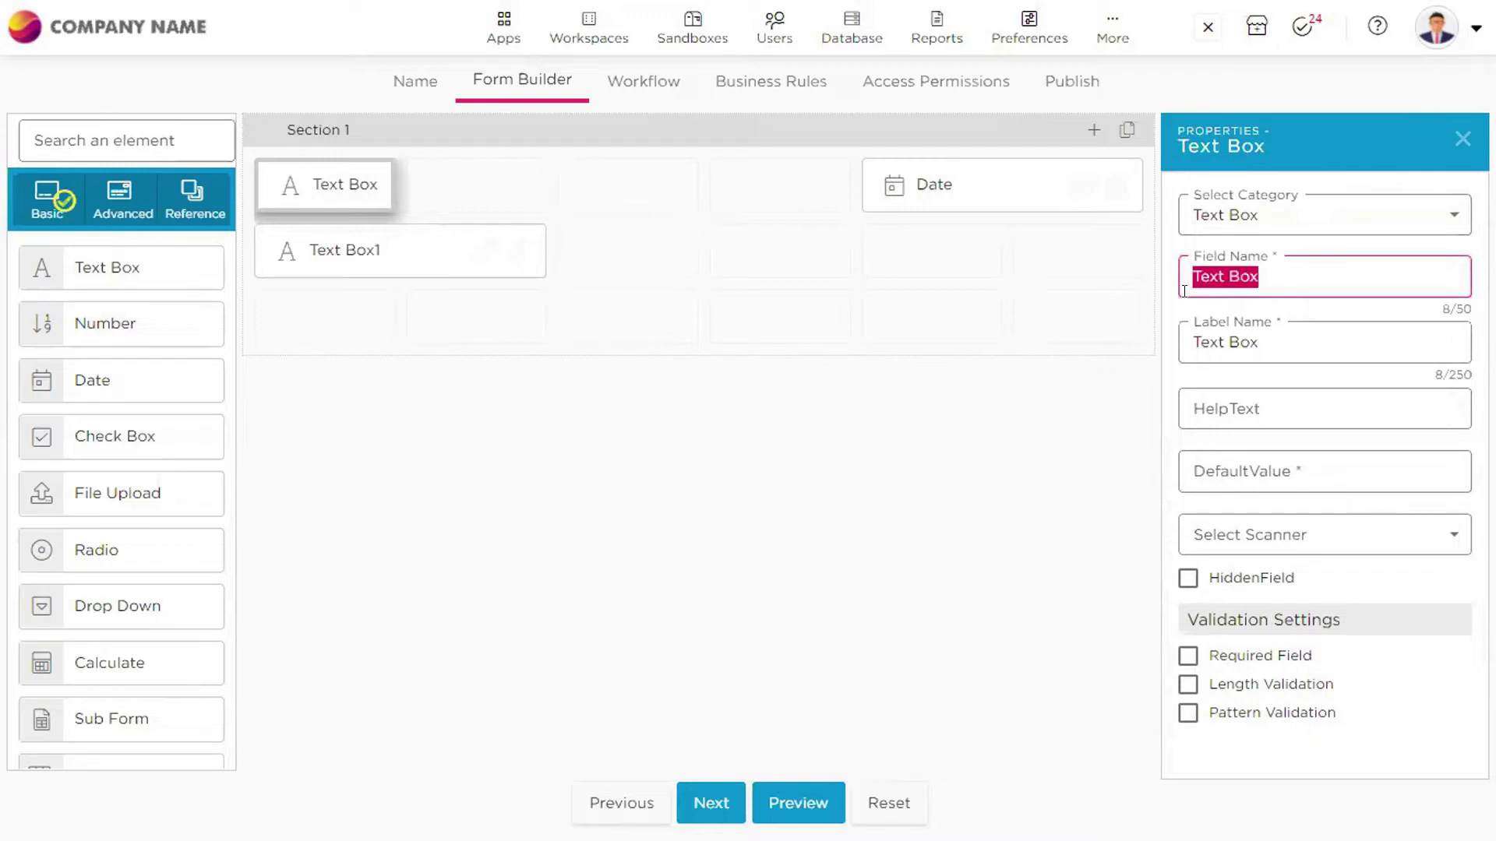
type("Fu")
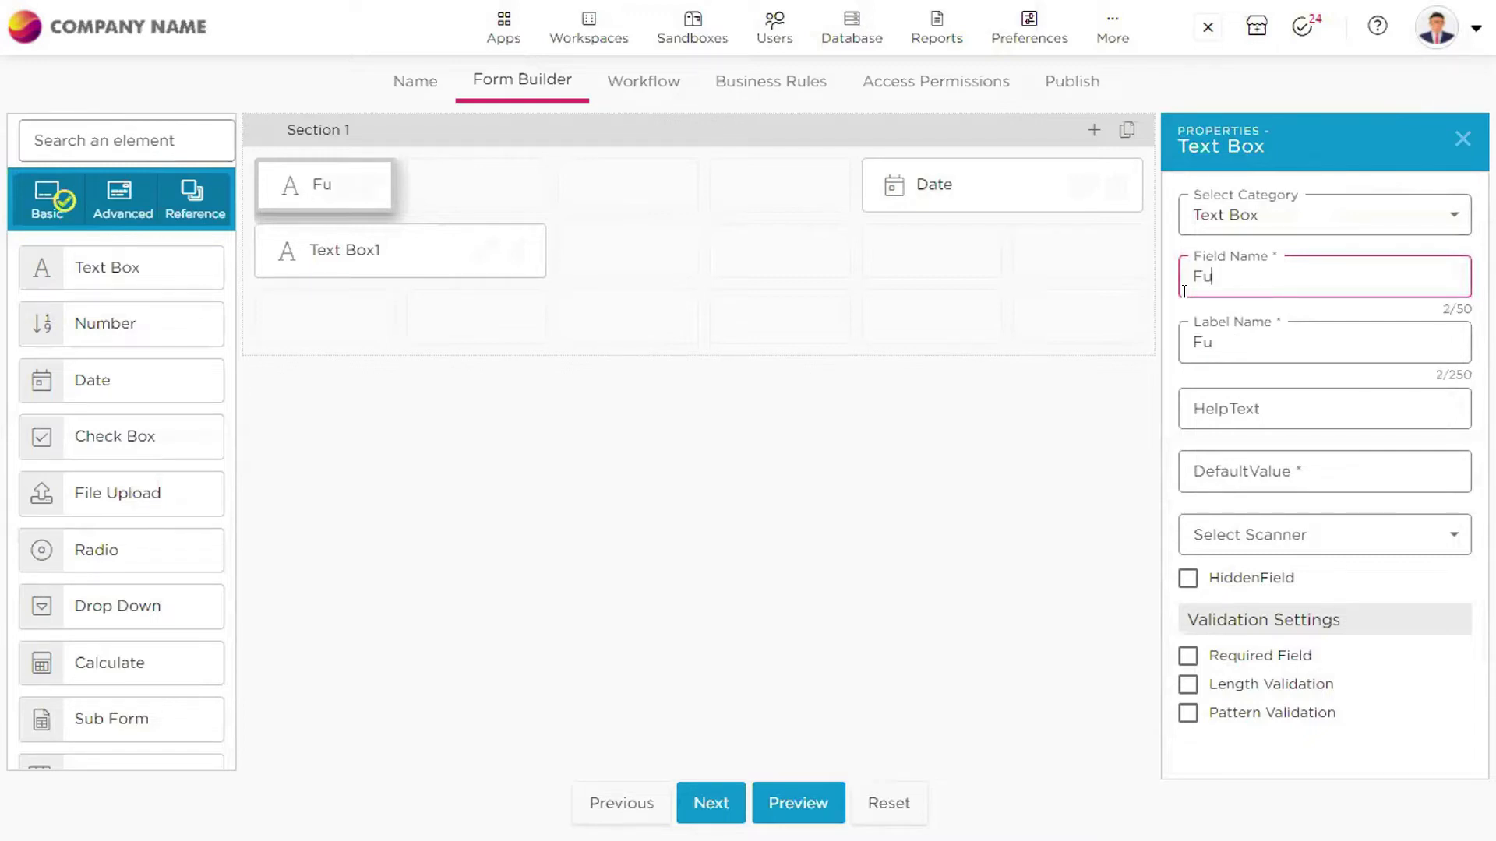
type("ll Name")
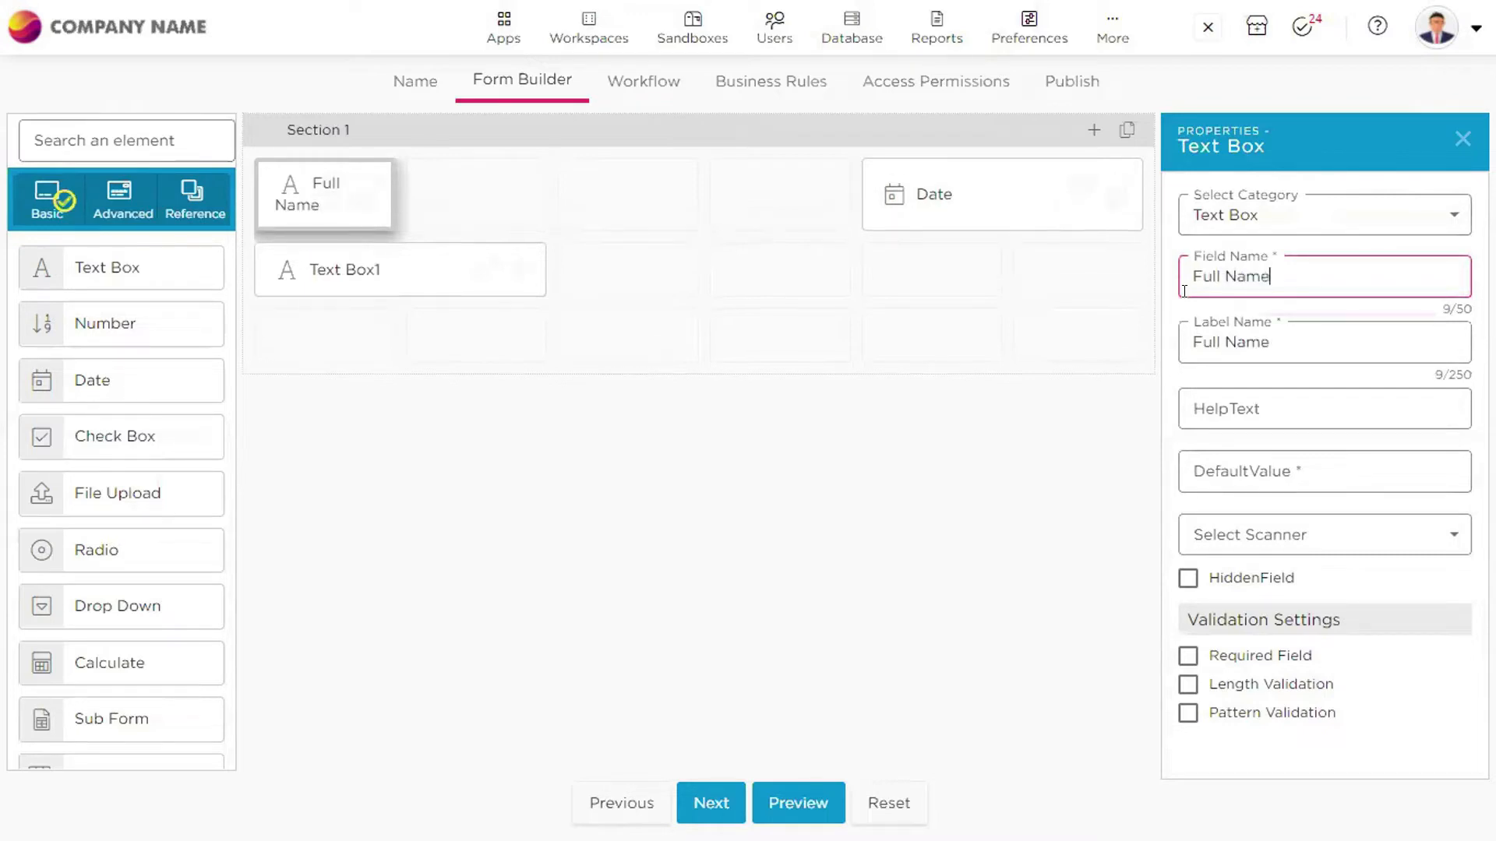
left_click(386, 187)
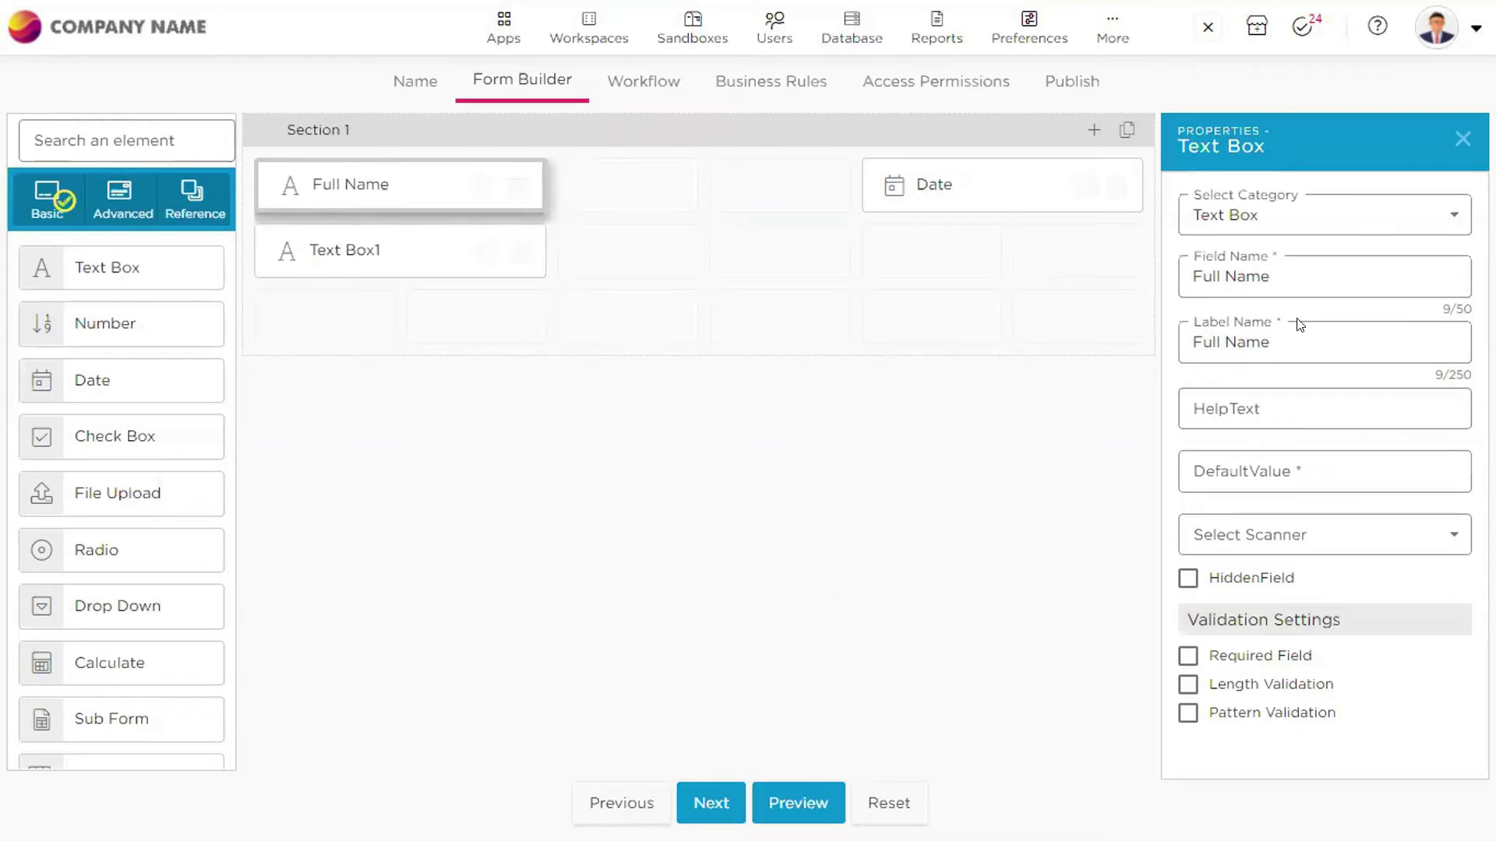
Examine the help text, default value and scanner options of the Full Name field
left_click(1344, 404)
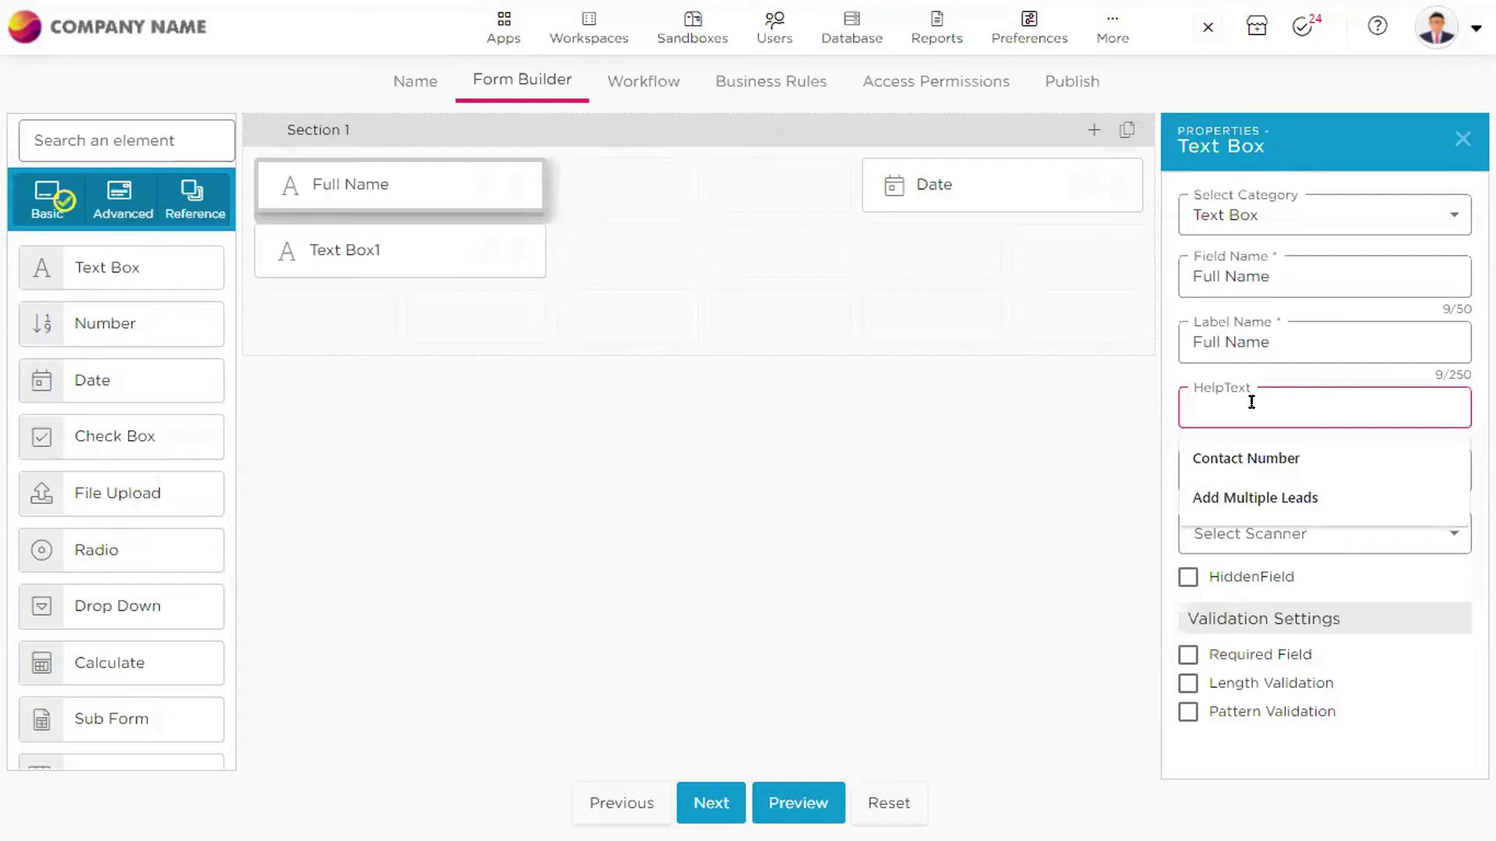
left_click(1091, 539)
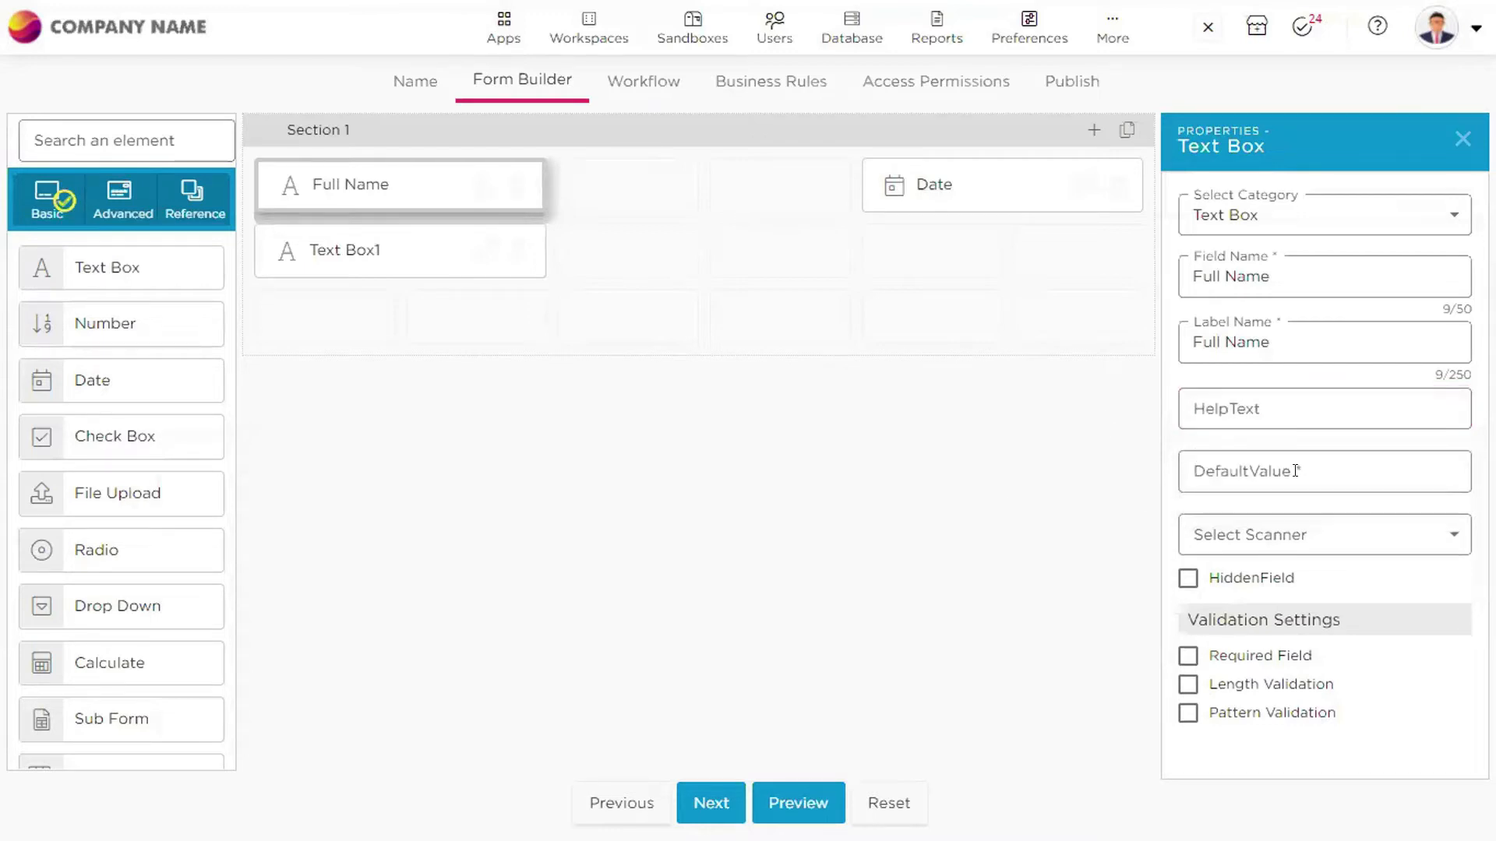
left_click(1294, 471)
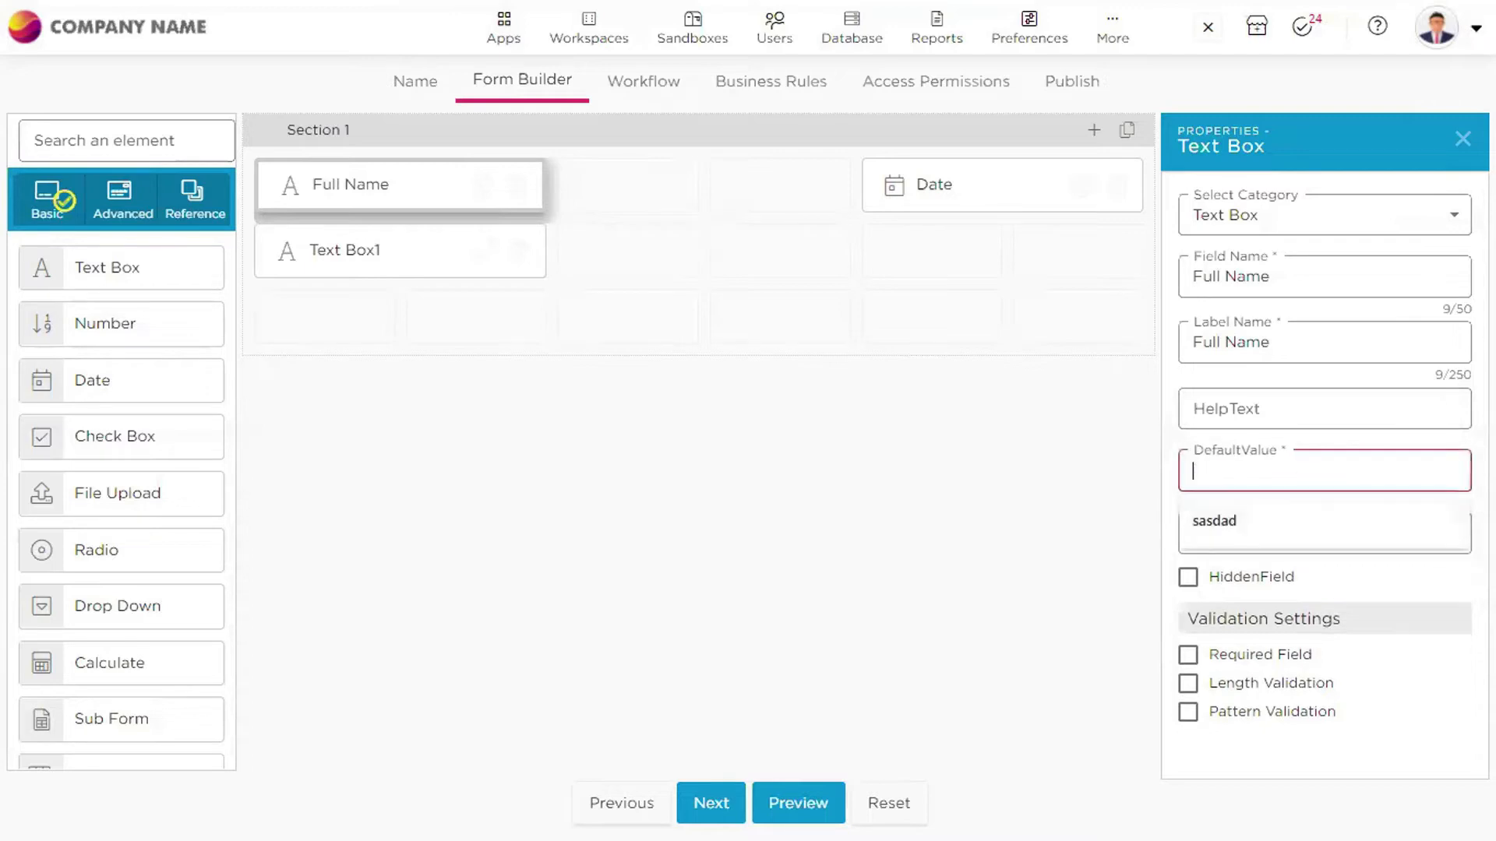
left_click(1072, 485)
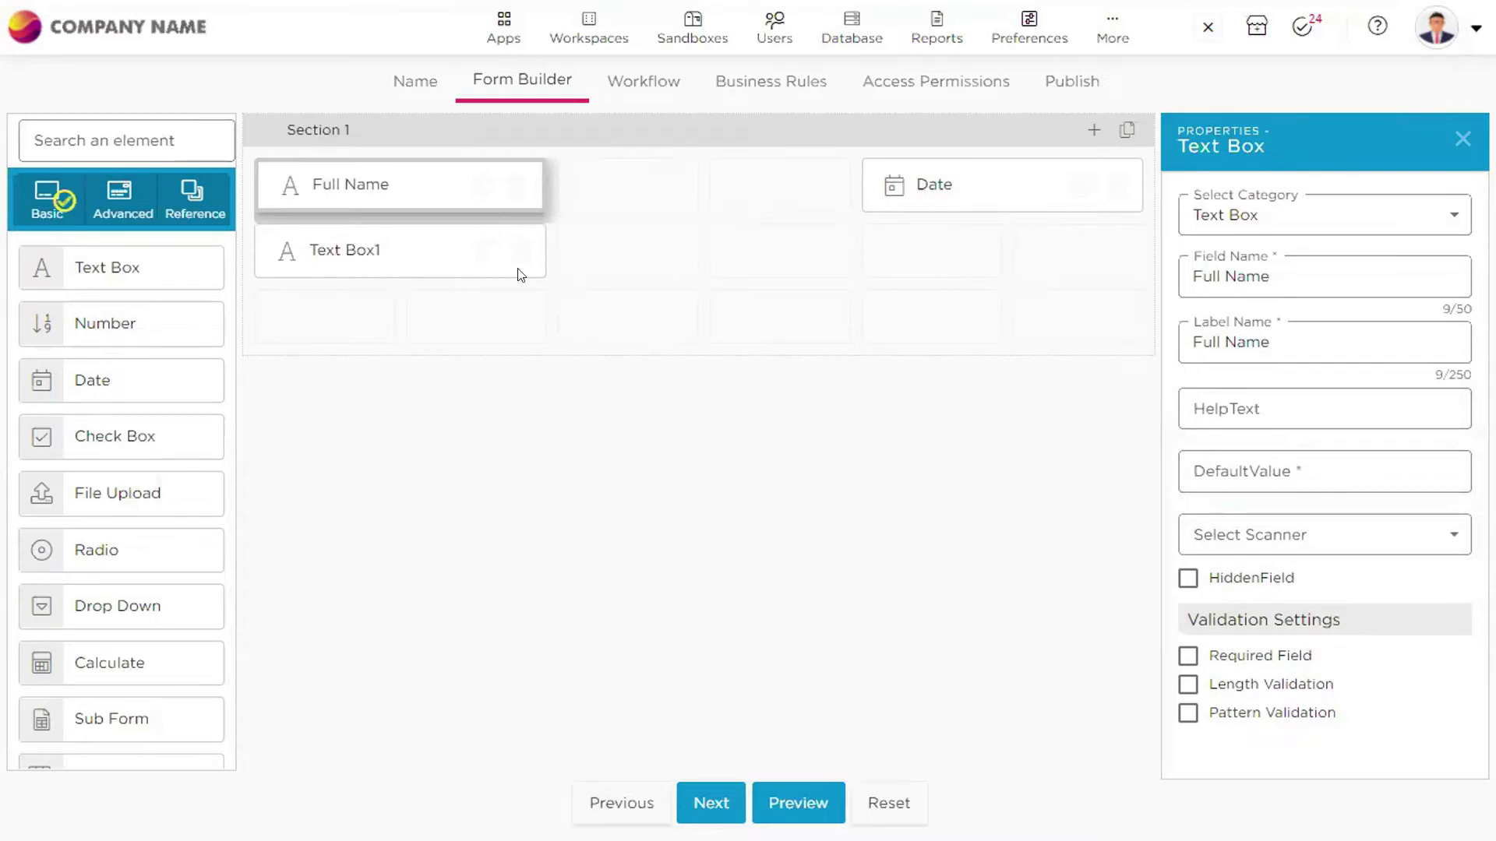
left_click(1233, 477)
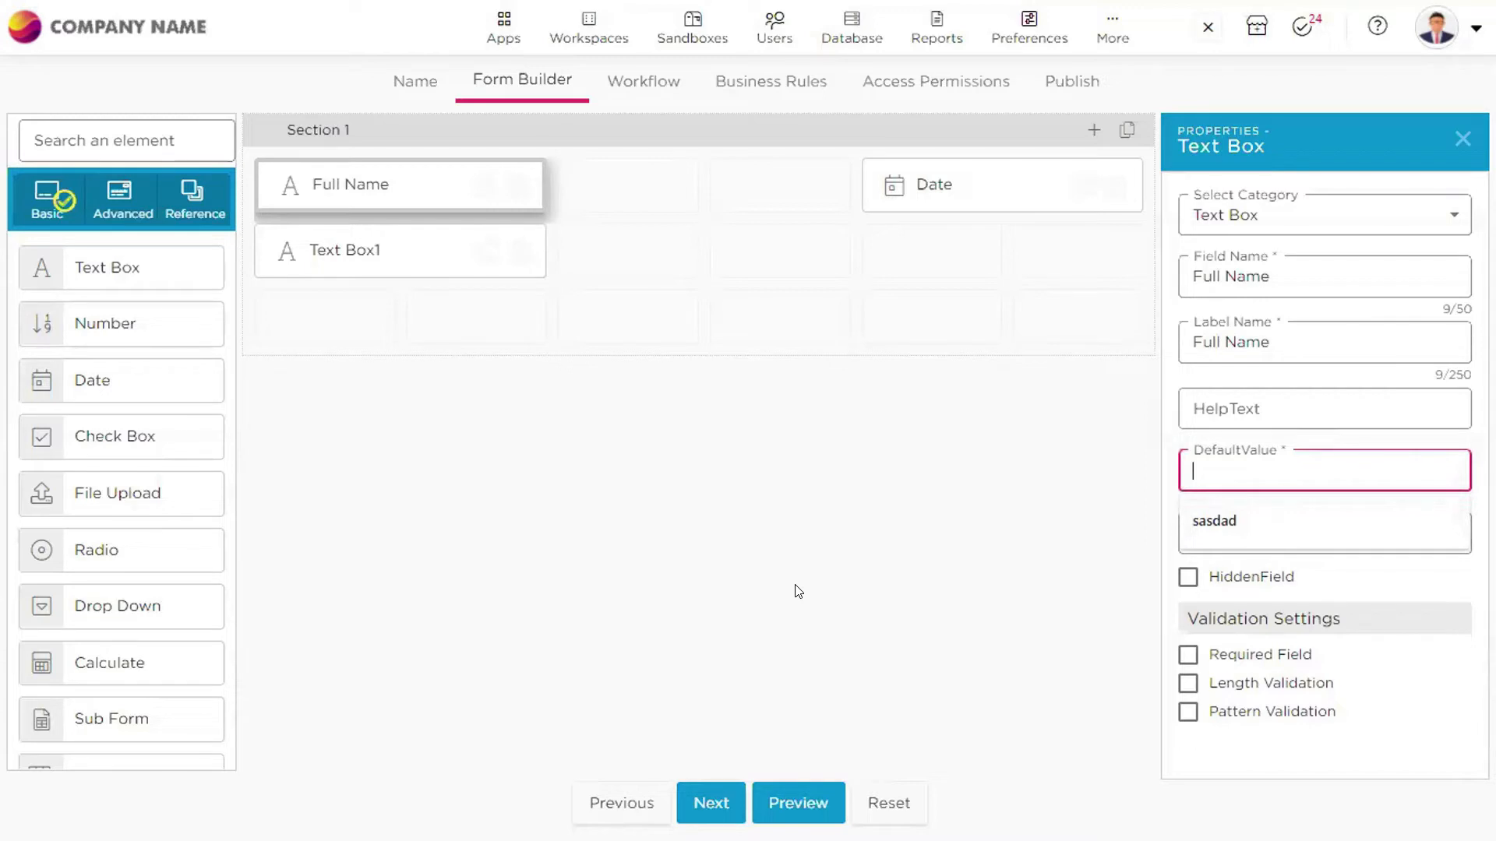
left_click(896, 519)
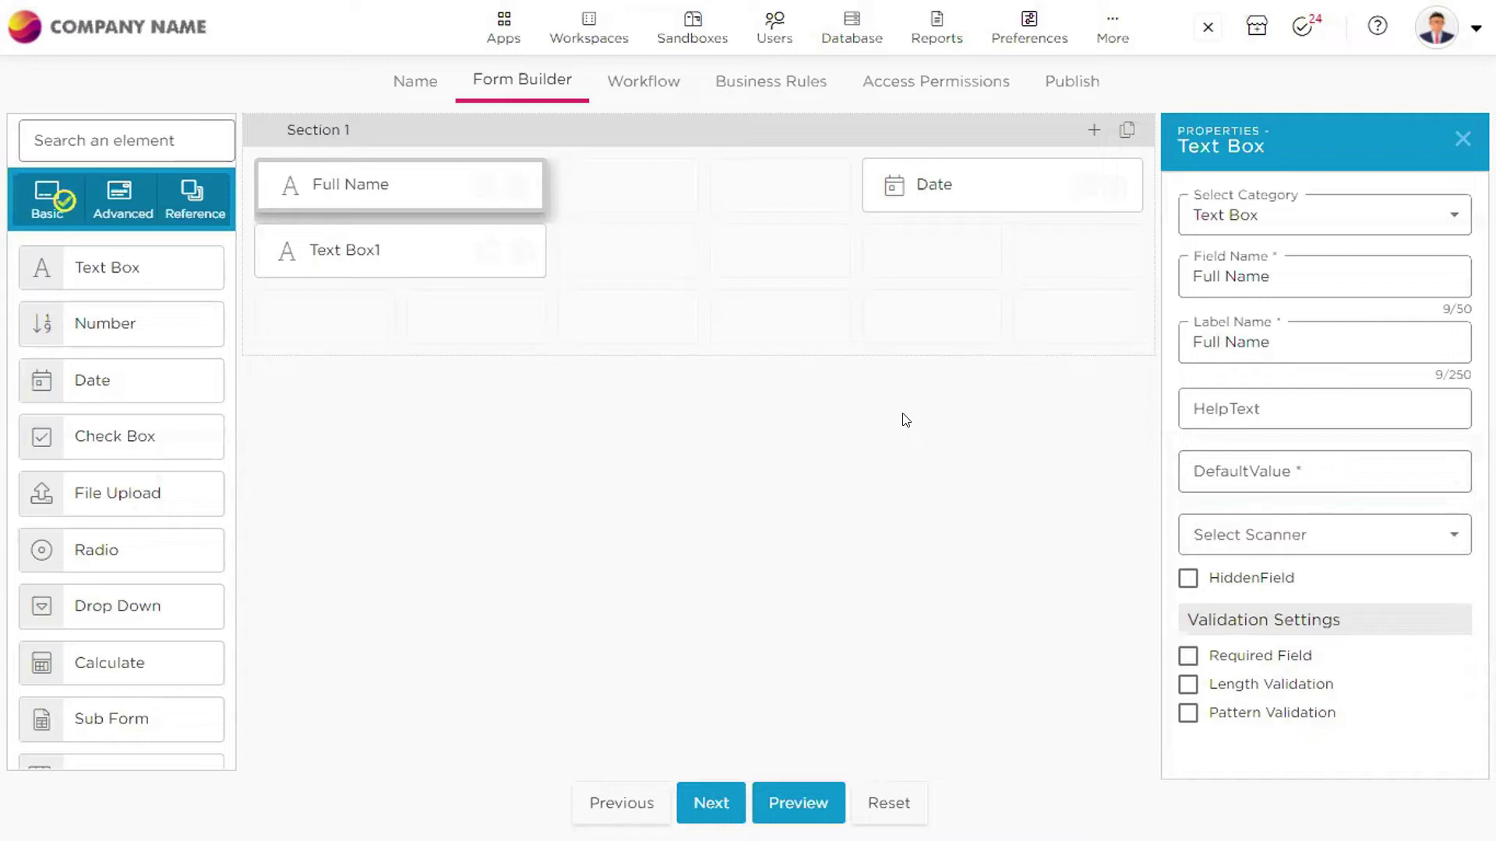
left_click(1219, 533)
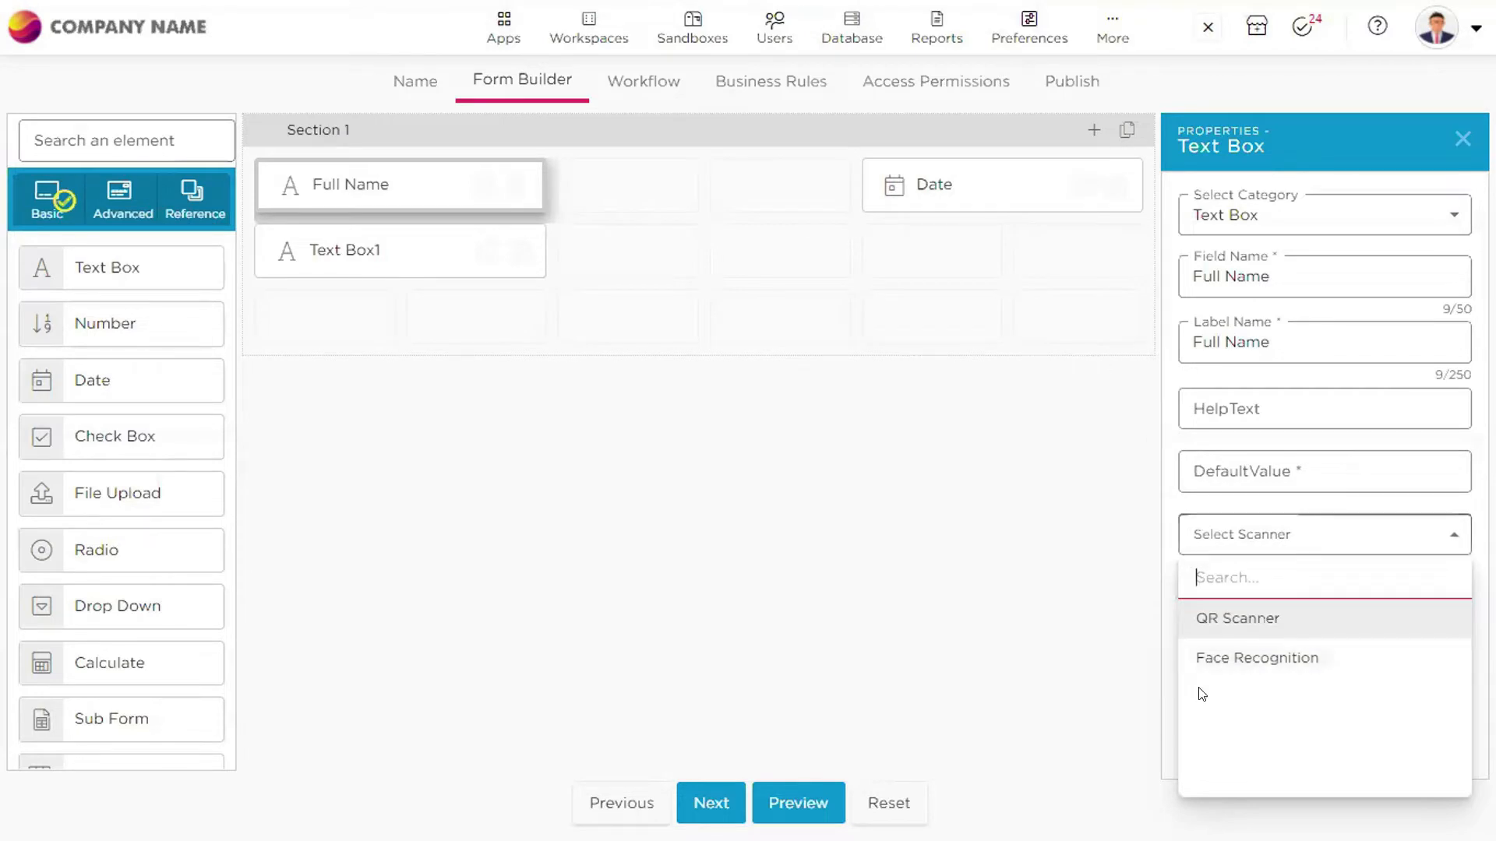
left_click(977, 661)
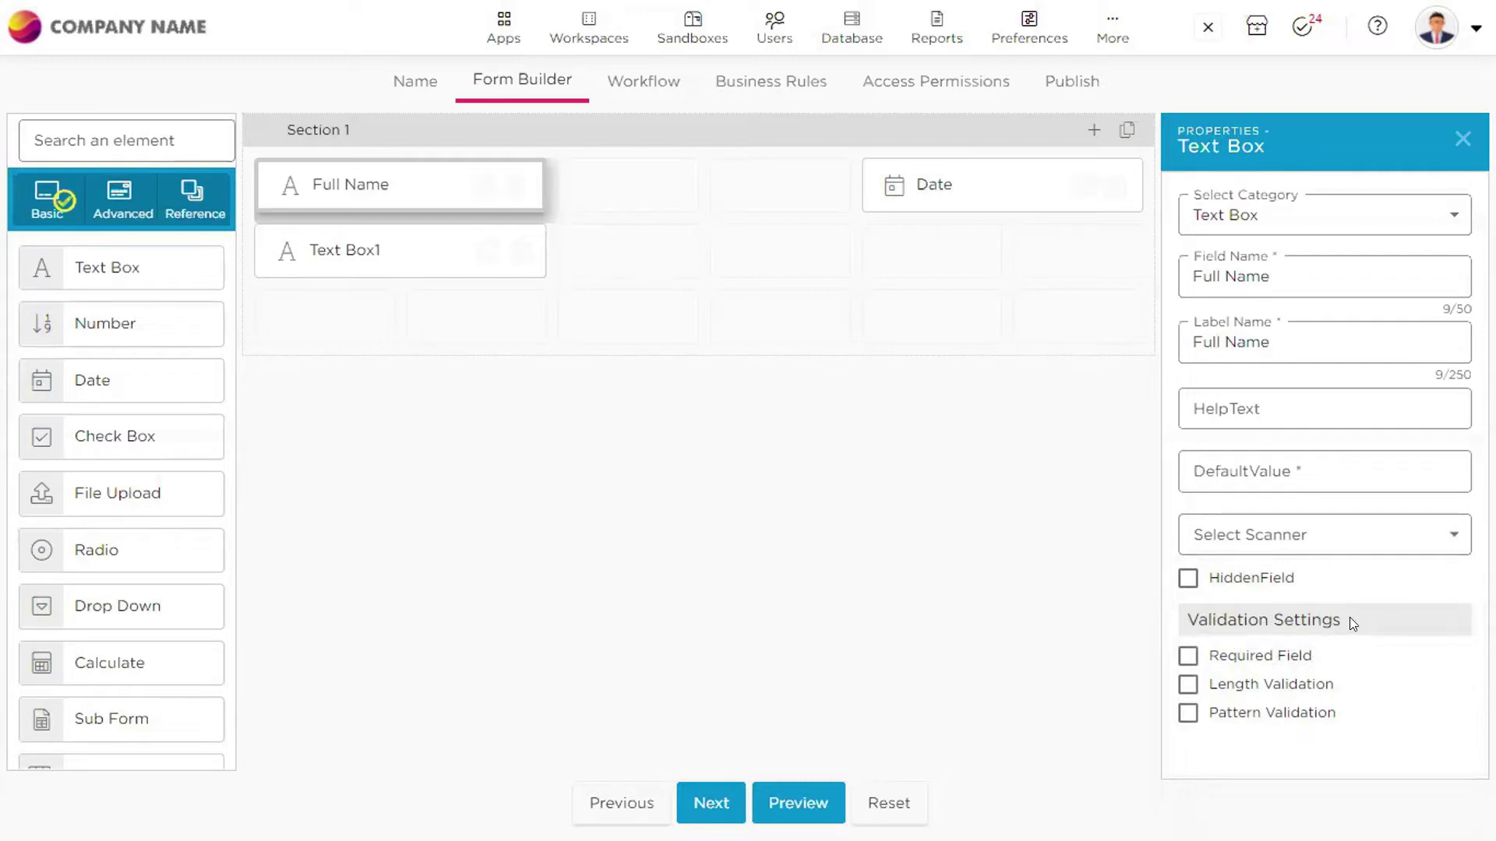
Examine the Full Name field's validation settings, including what Length Validation and Pattern Validation offer, leaving both off
left_click_drag(1188, 620, 1354, 614)
left_click(951, 357)
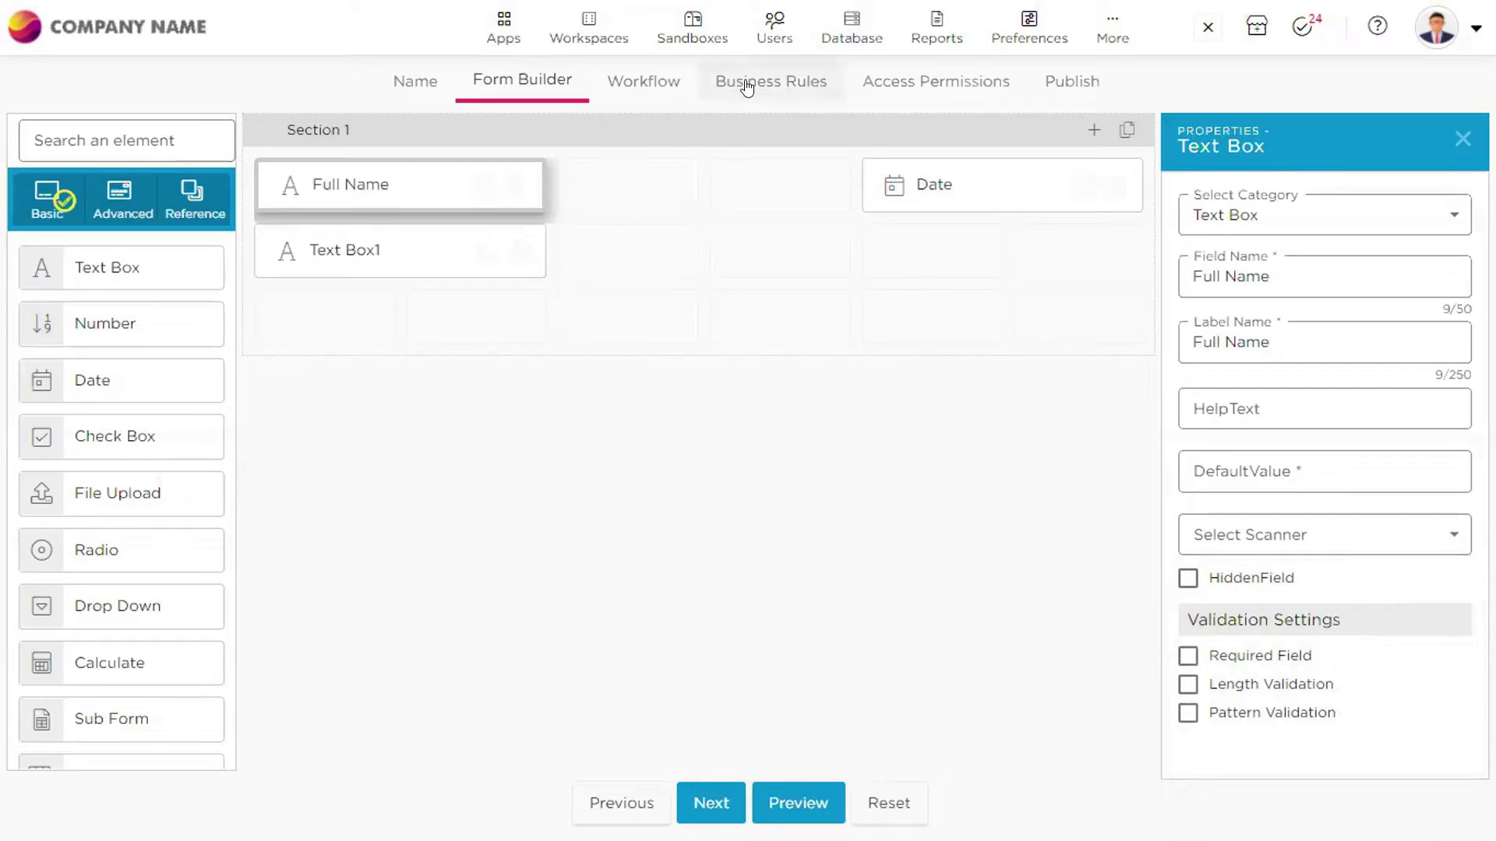
left_click_drag(1185, 619, 1356, 615)
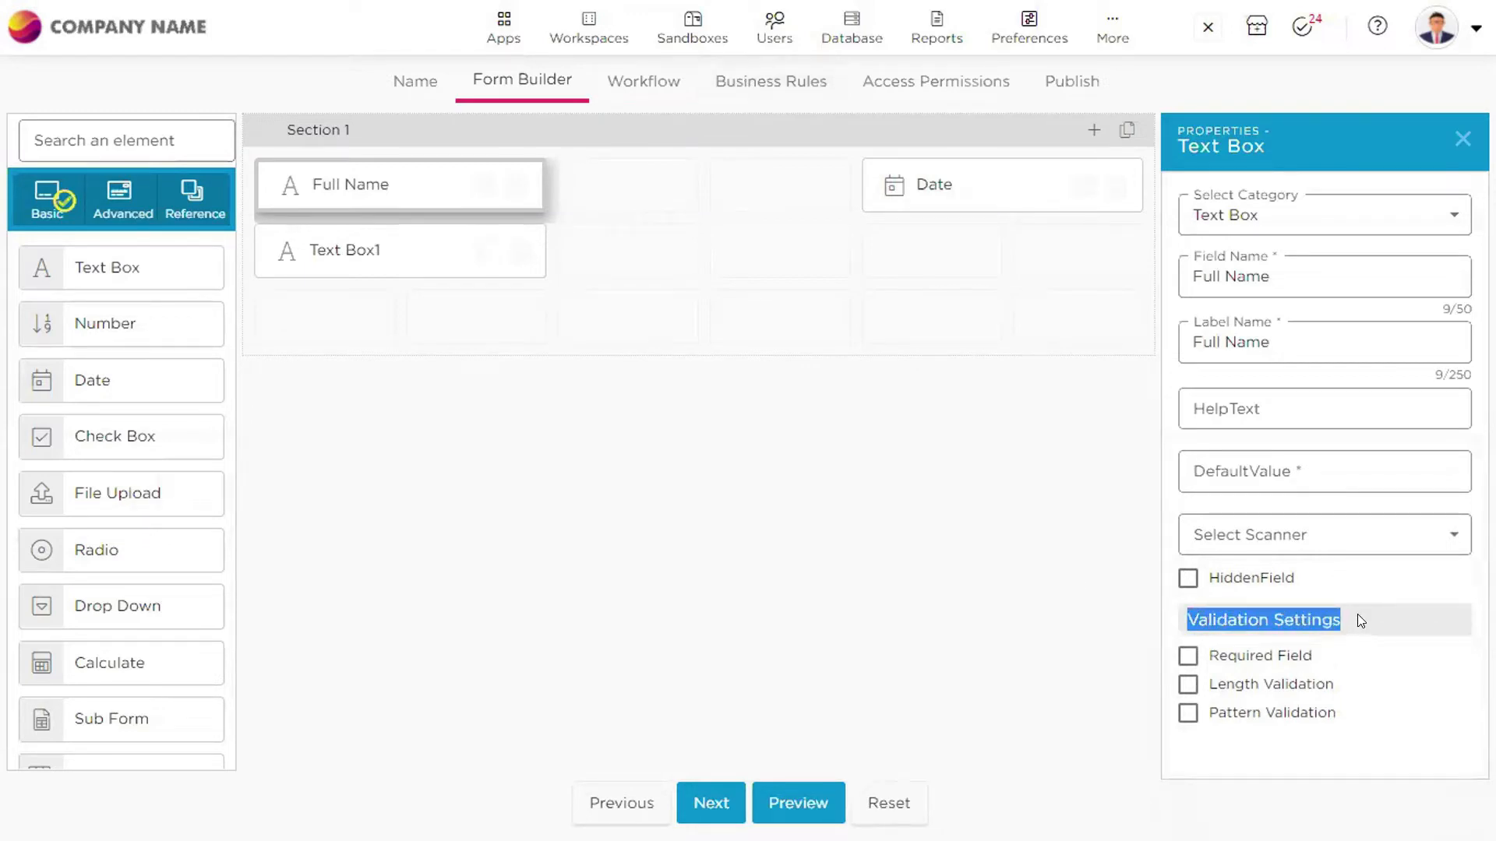
left_click(1355, 615)
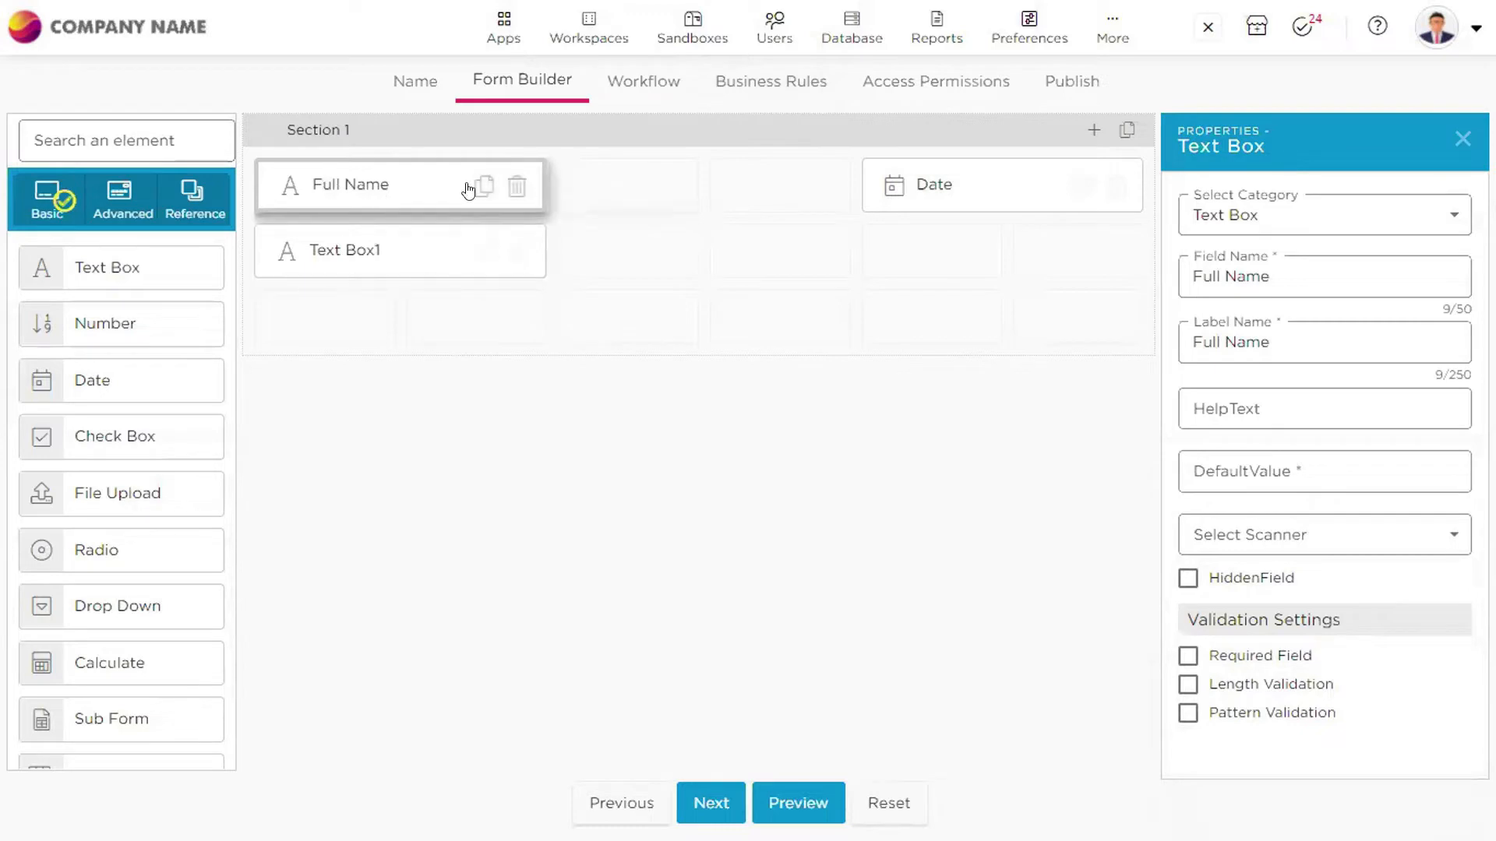
left_click(421, 190)
left_click(1185, 686)
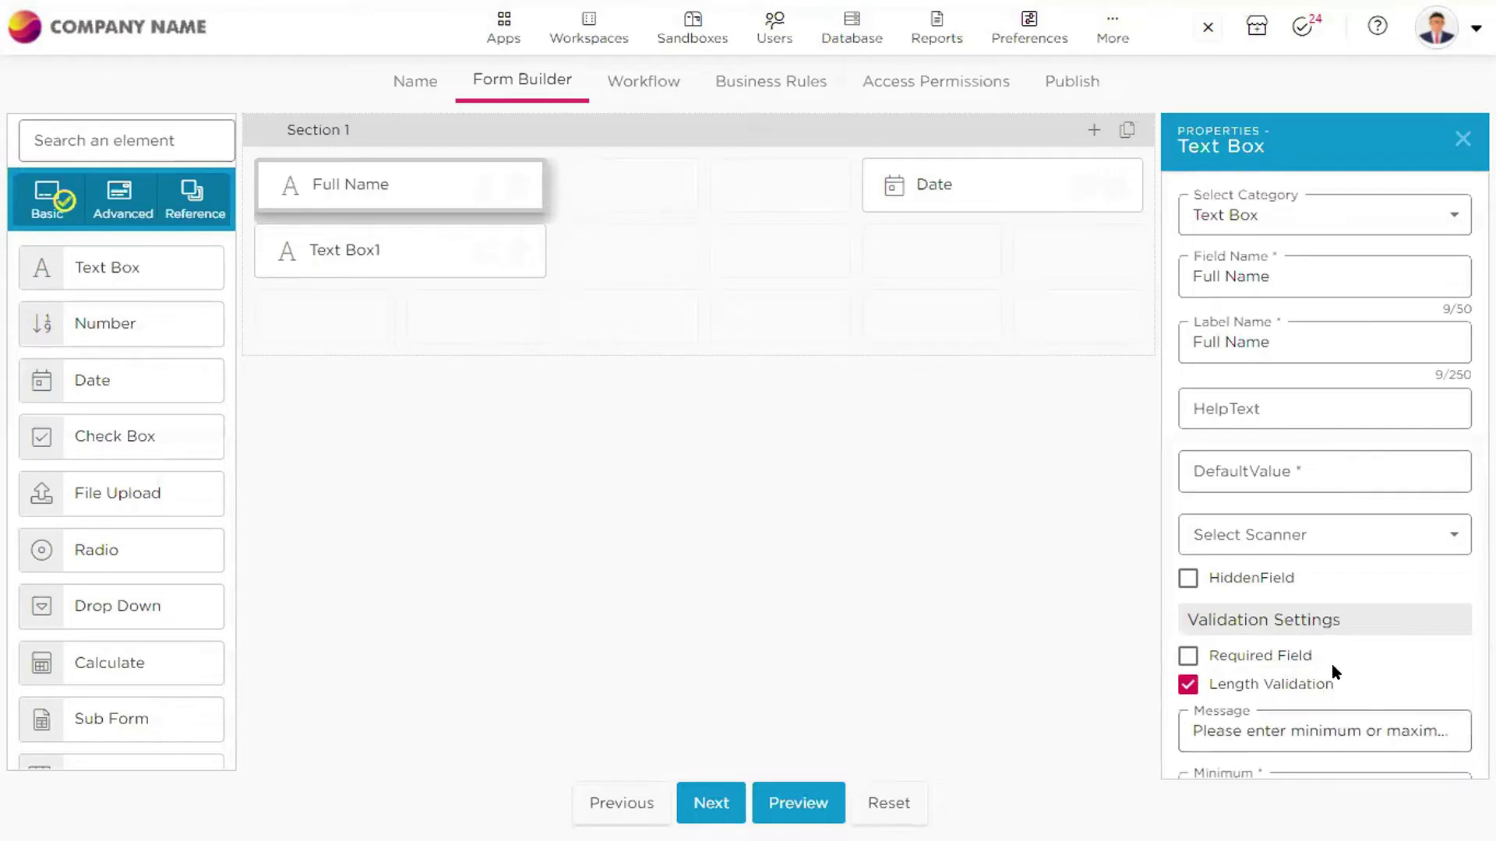
scroll(1330, 663, "down", 2)
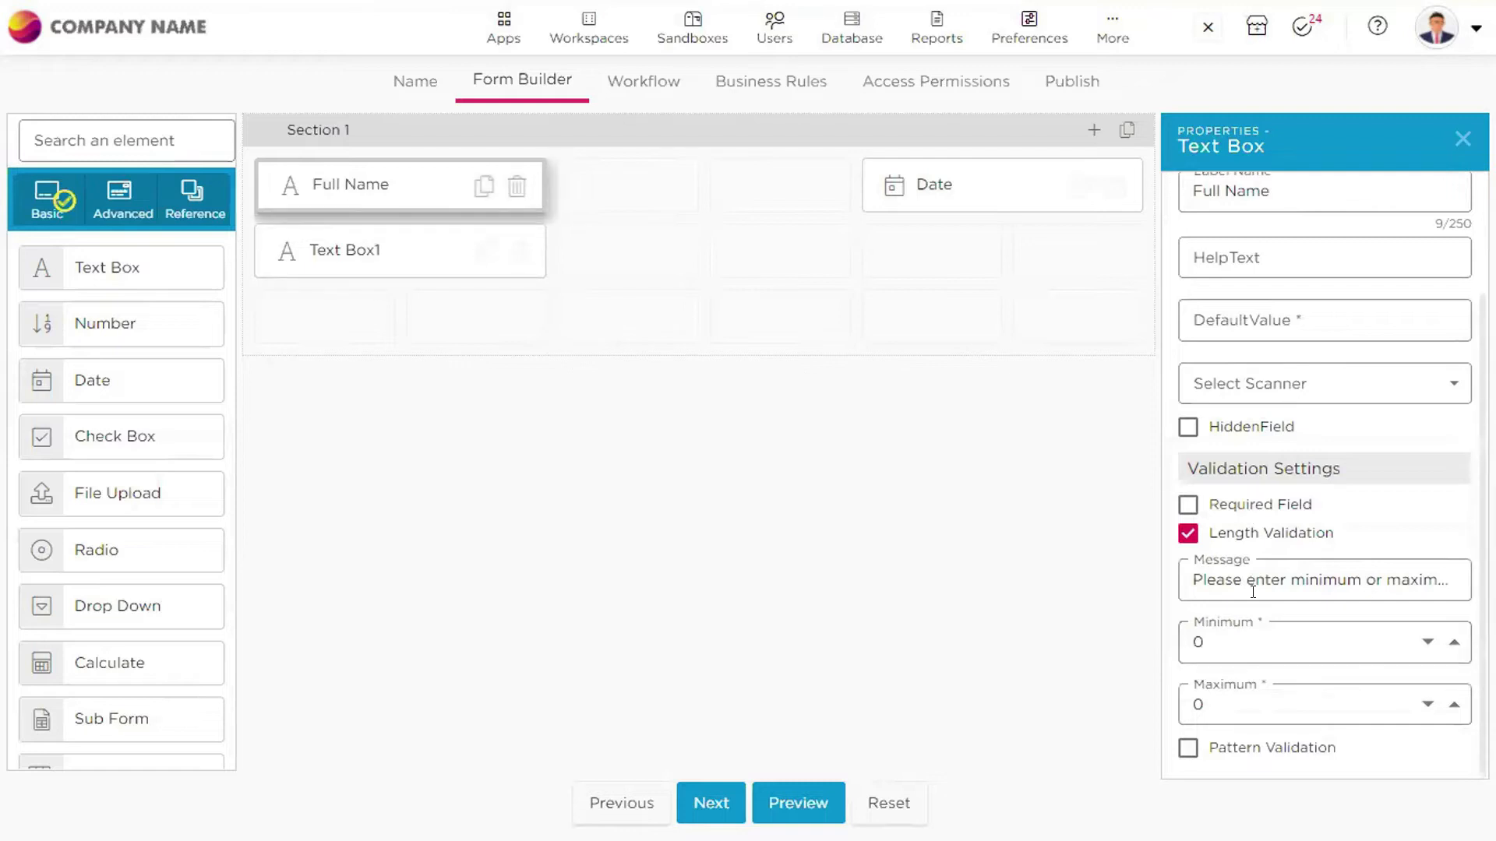
left_click(1188, 533)
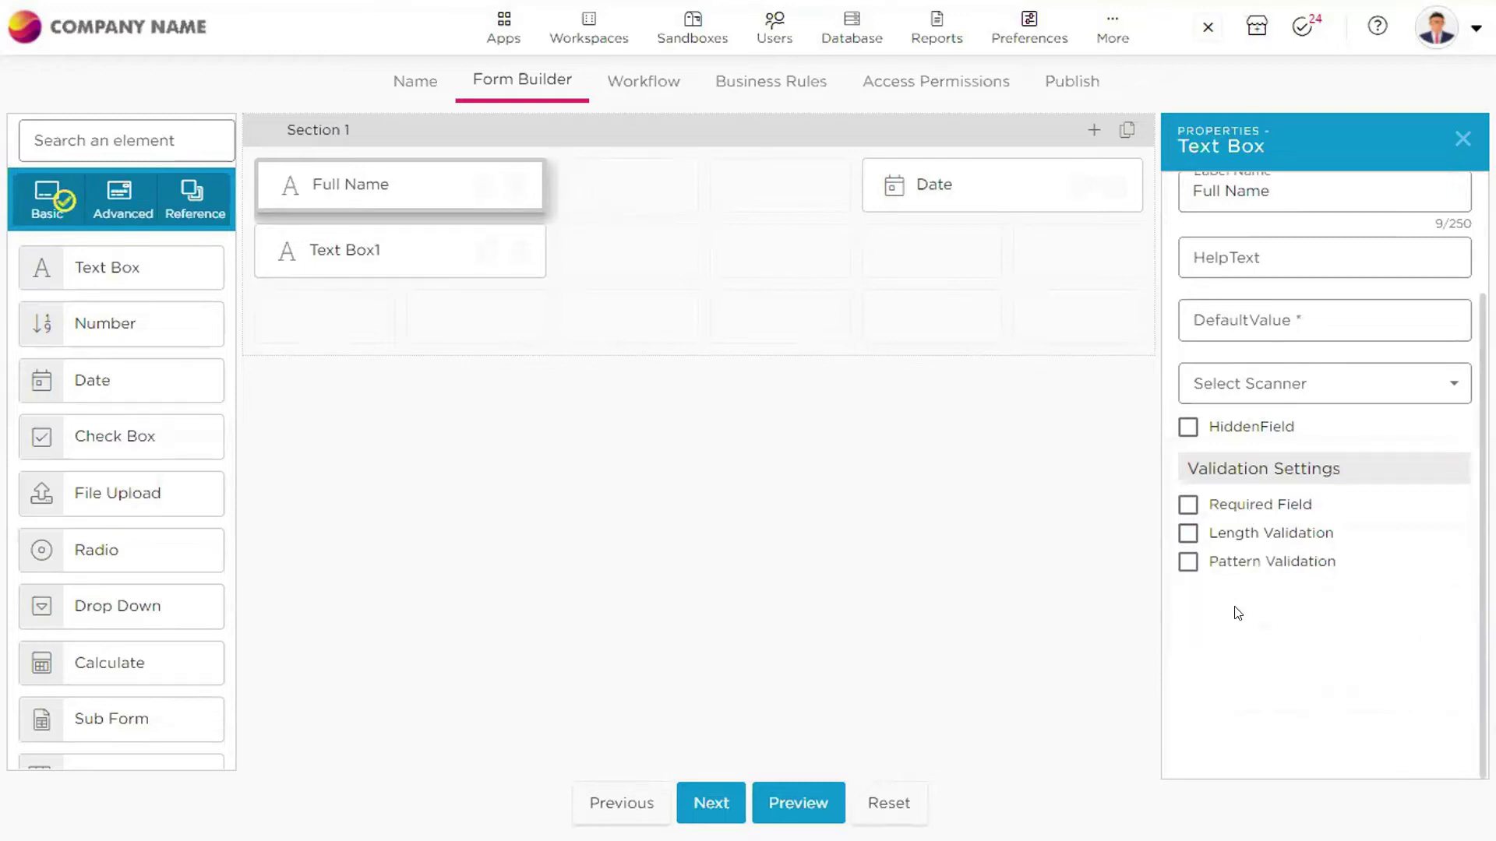
left_click(1188, 562)
scroll(1337, 641, "down", 2)
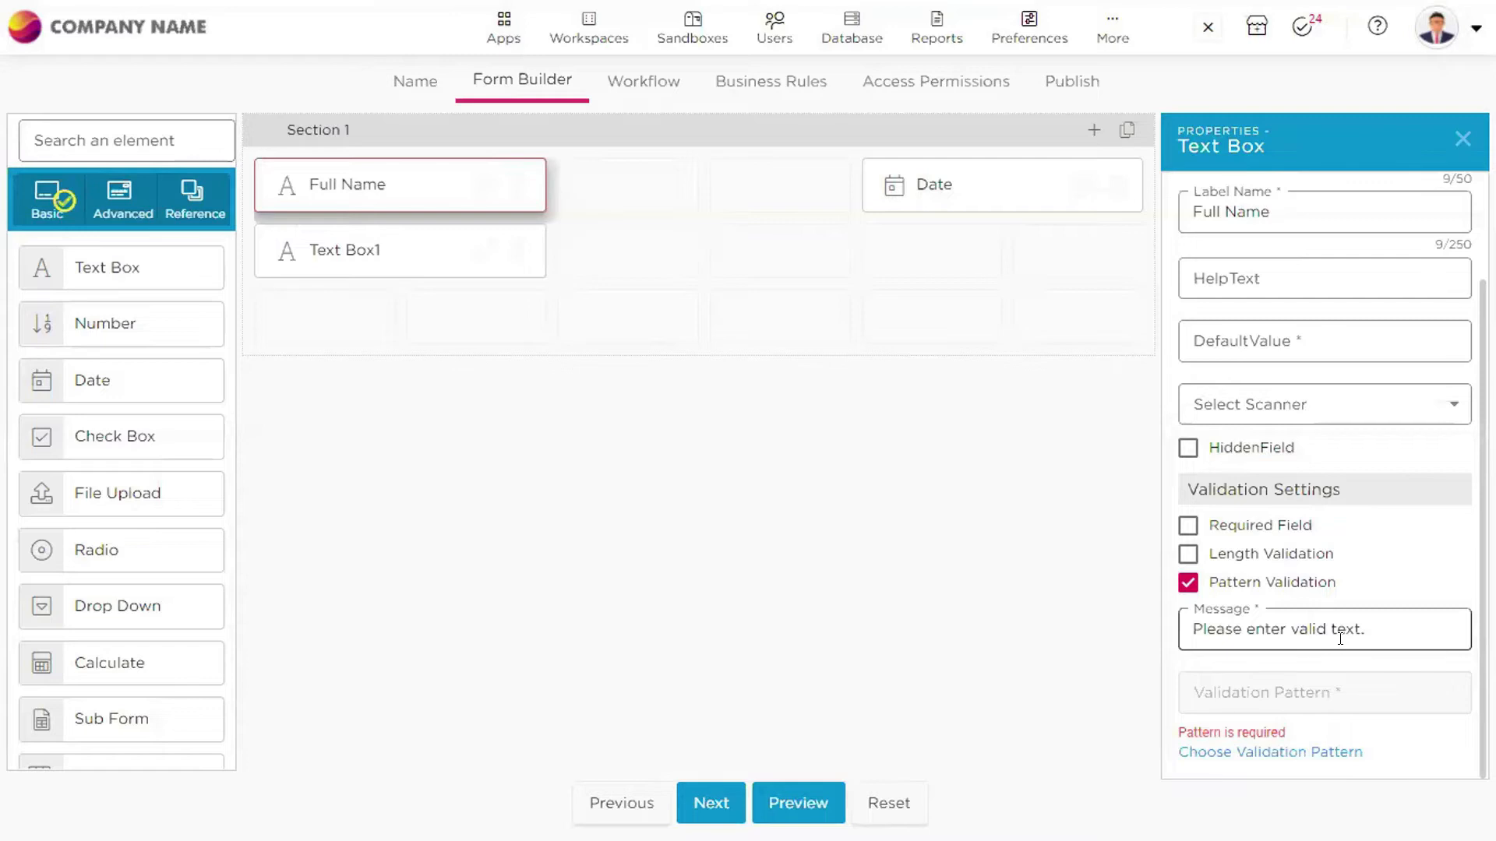
left_click(1187, 584)
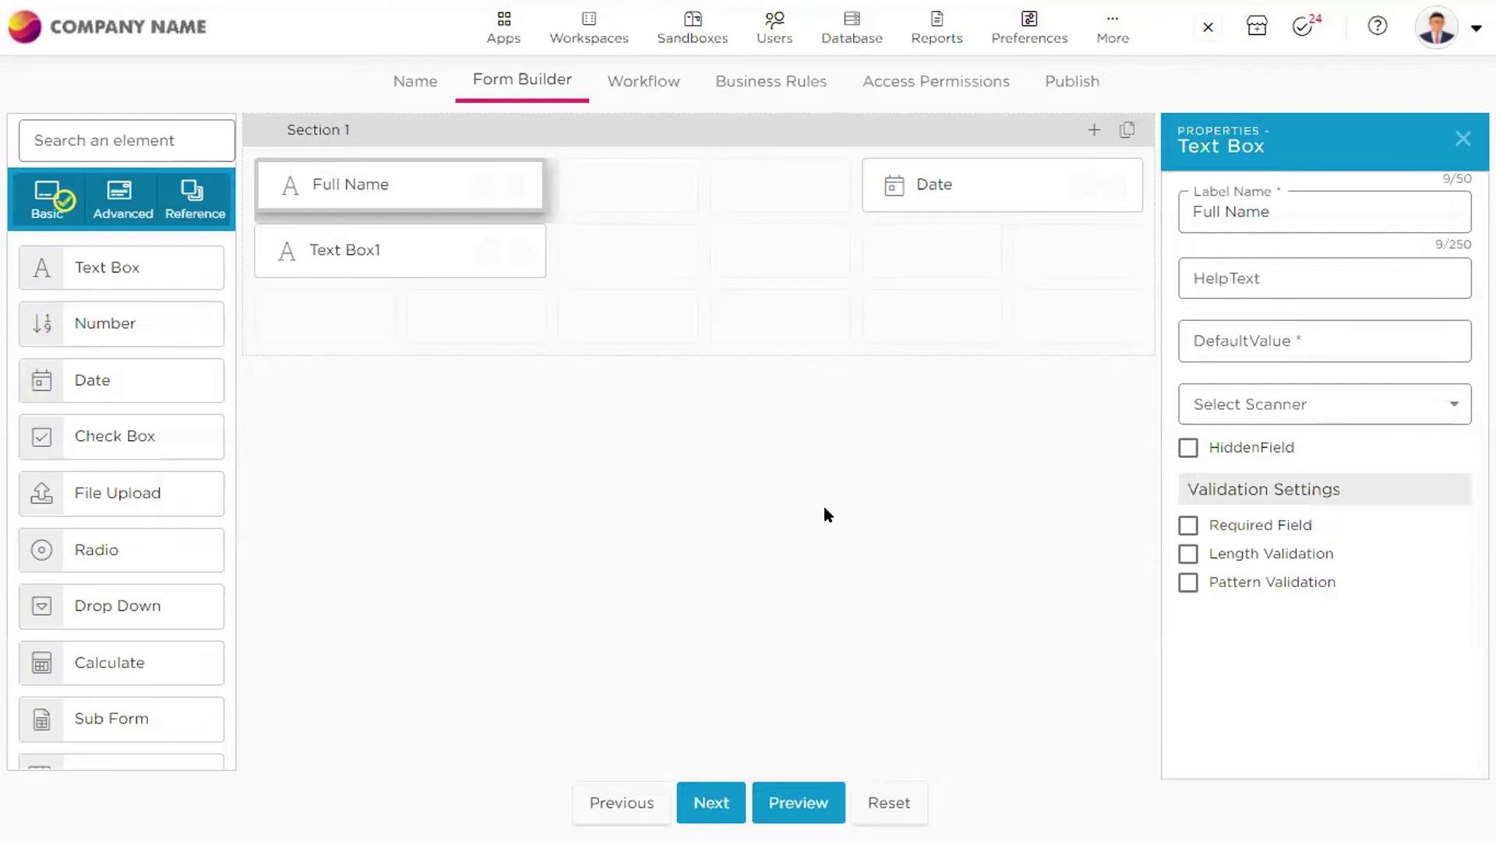
scroll(1223, 499, "up", 2)
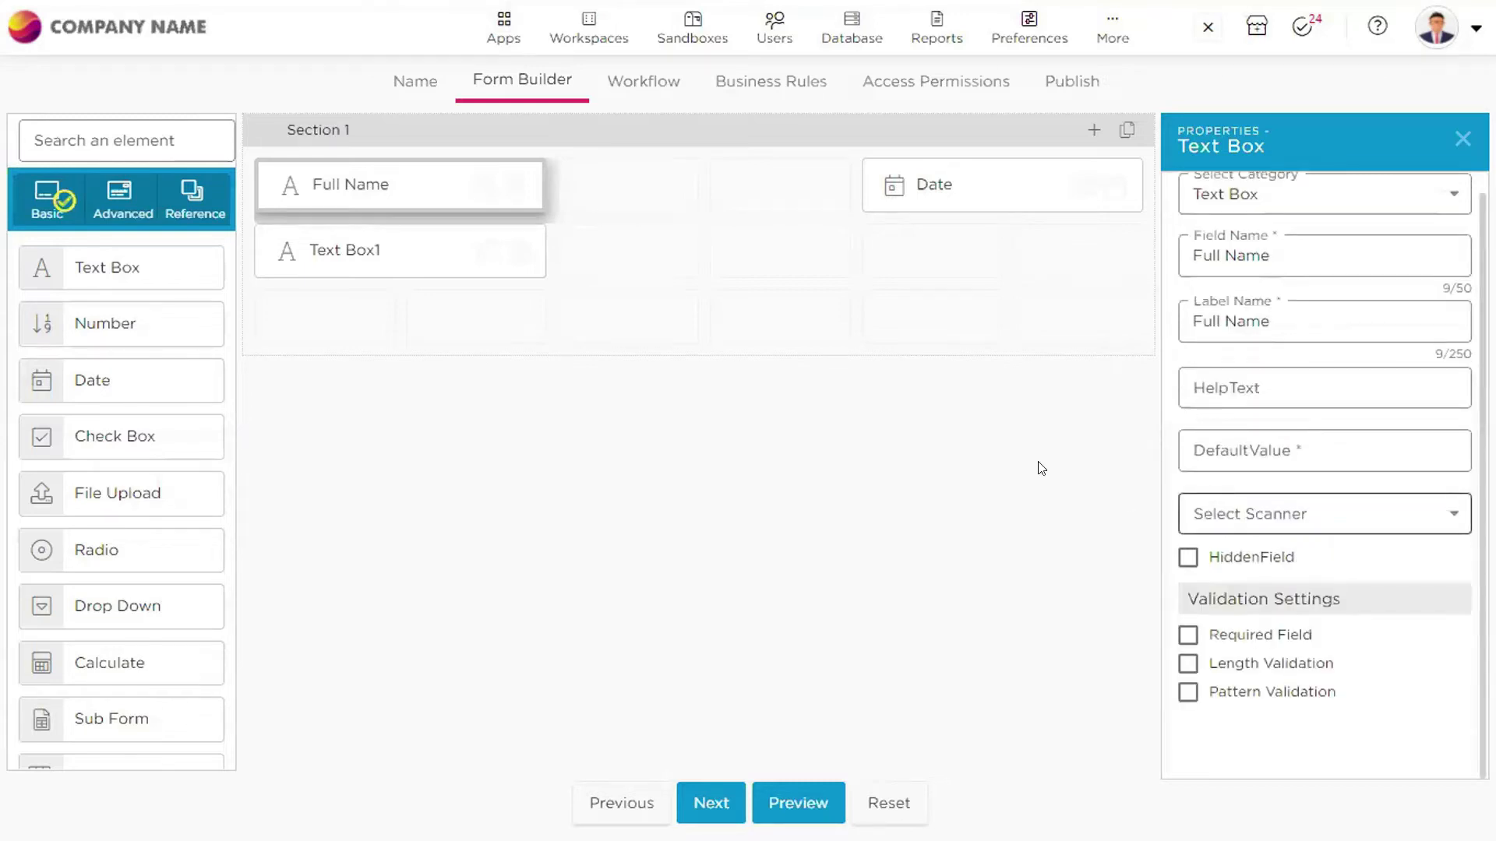
scroll(1414, 483, "up", 1)
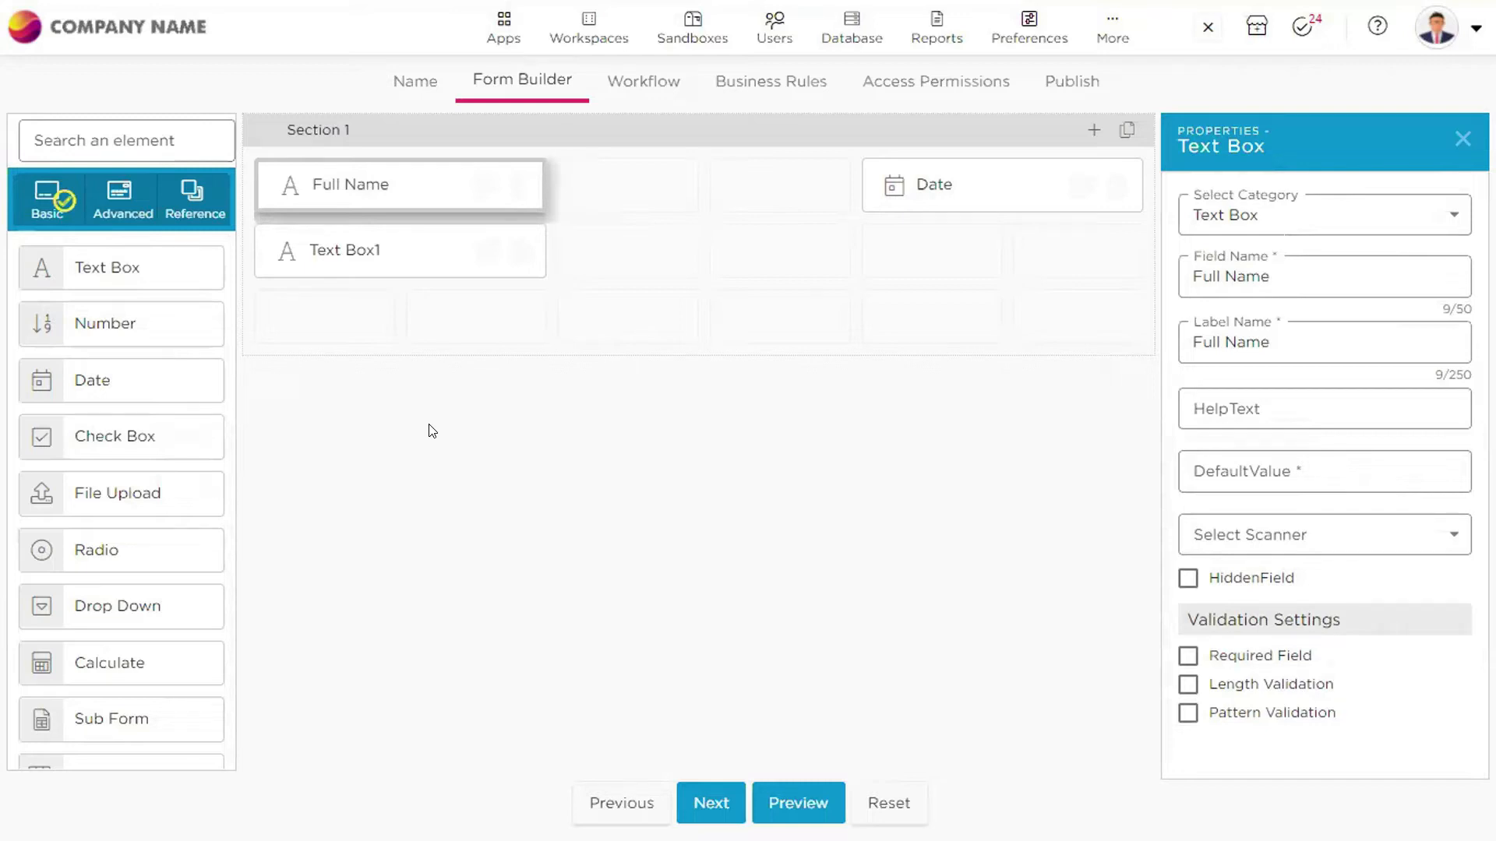
Change the Full Name field's category to Rich Text and enter "Leave Application" as its static content
left_click(1269, 222)
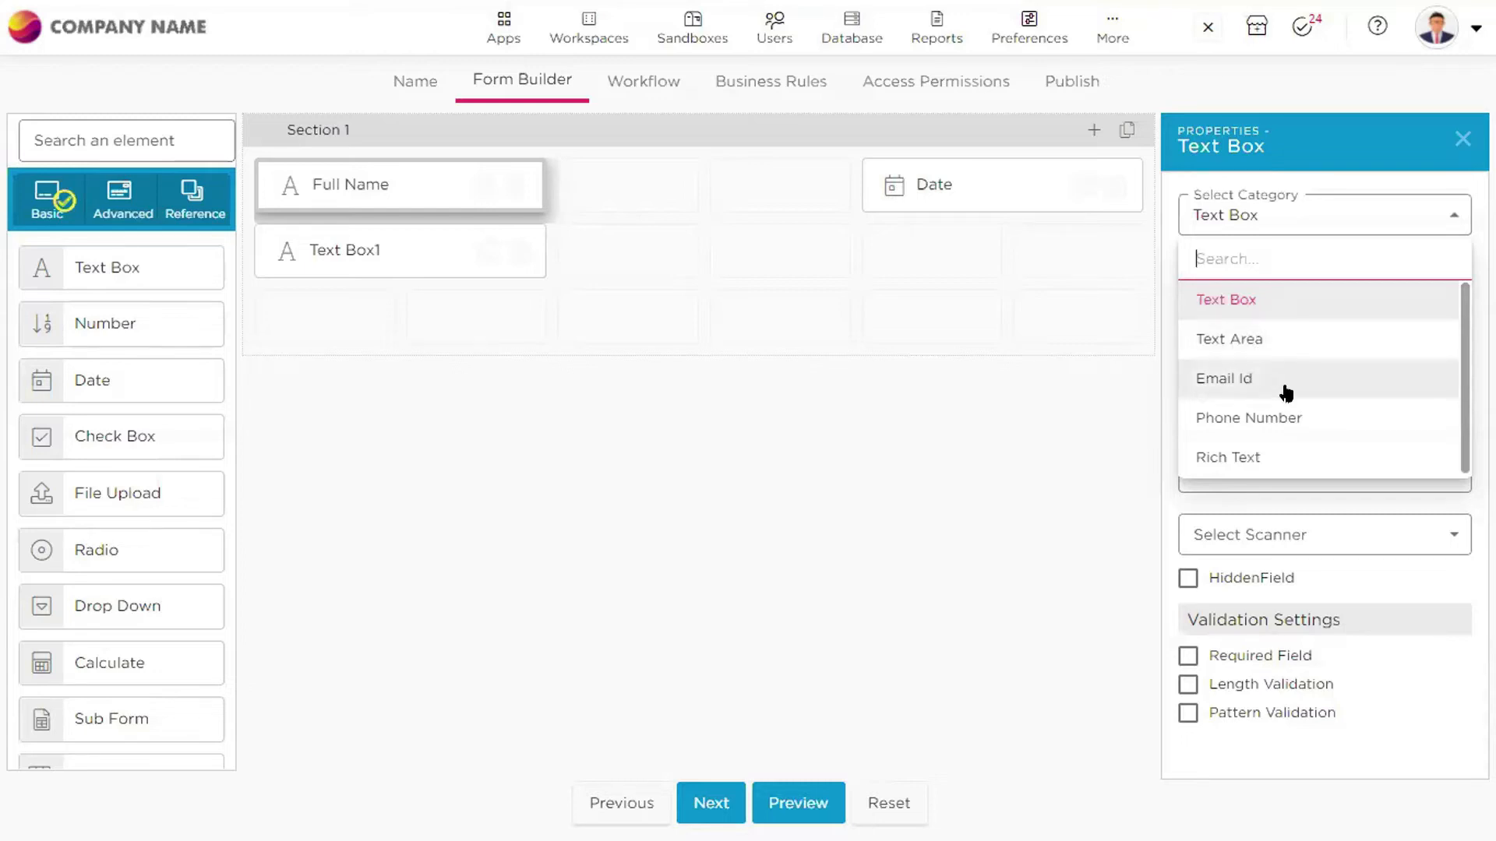
left_click(1250, 459)
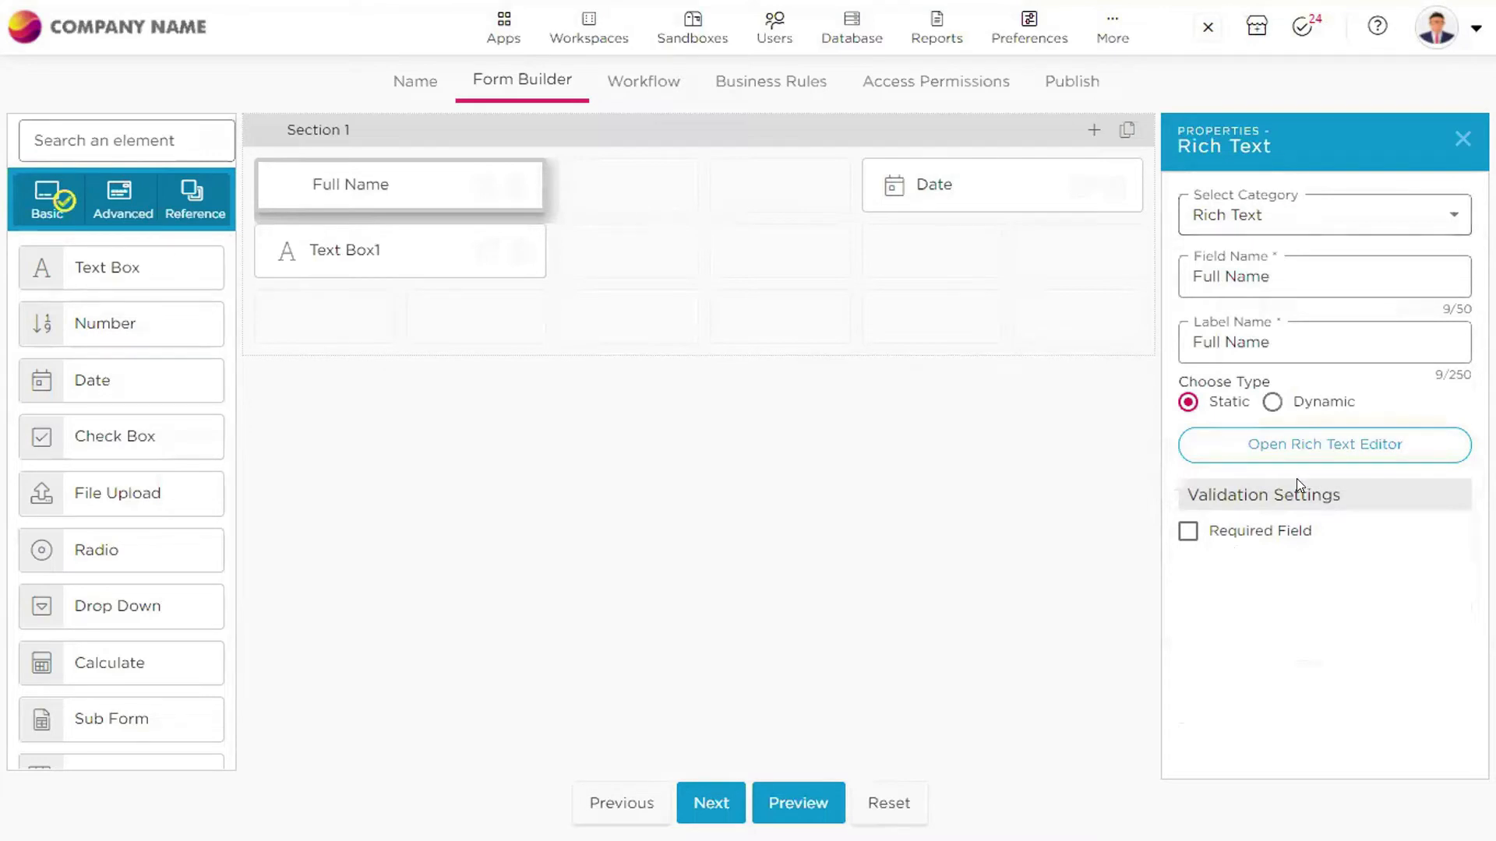
left_click(1290, 455)
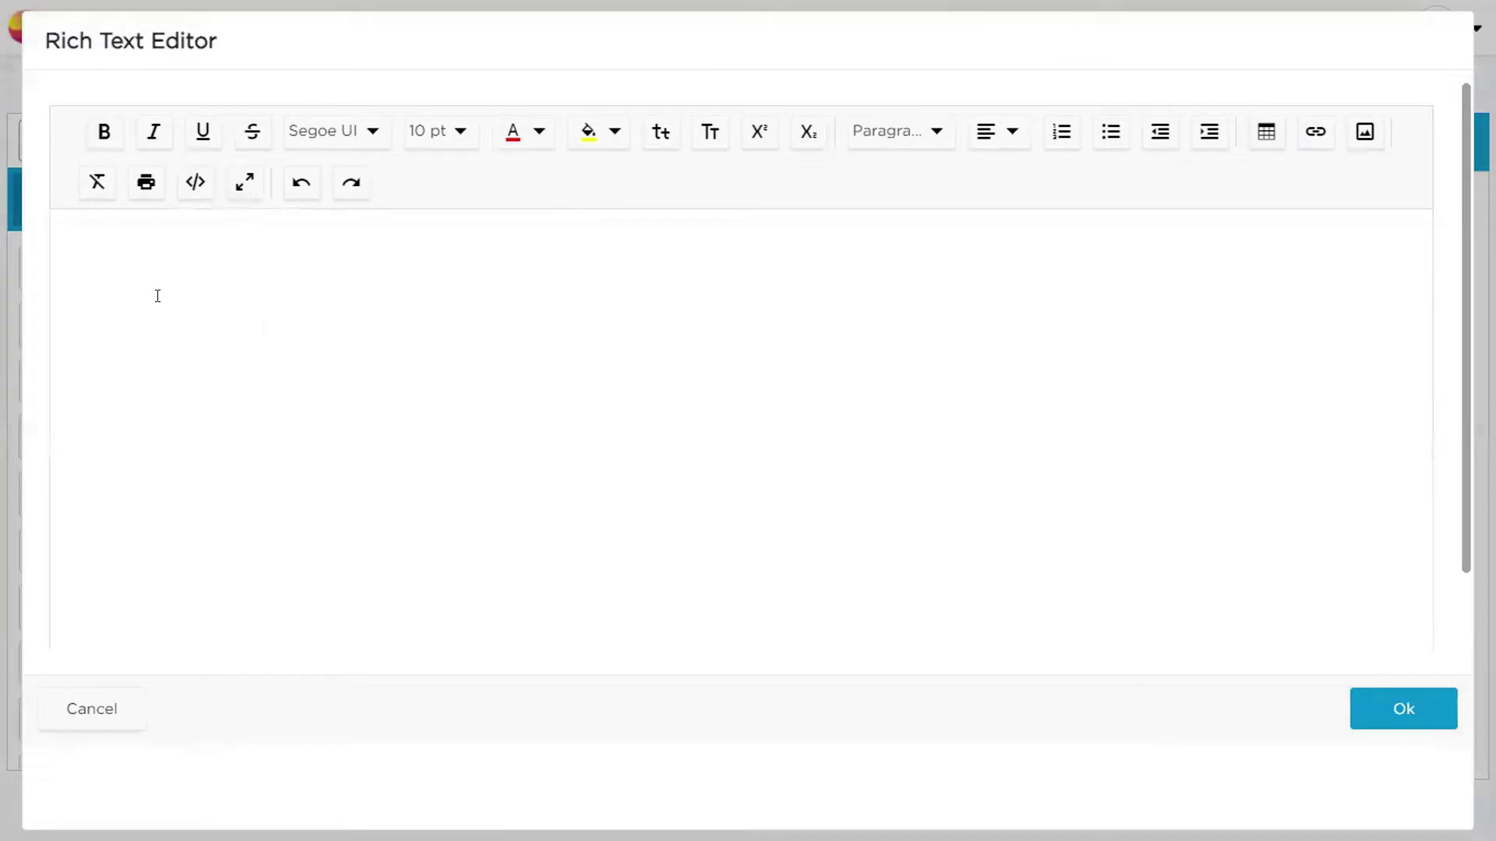
type("Leave Application")
Format the "Leave Application" text as centred, 18 pt and green, and accept the rich text content
left_click(998, 148)
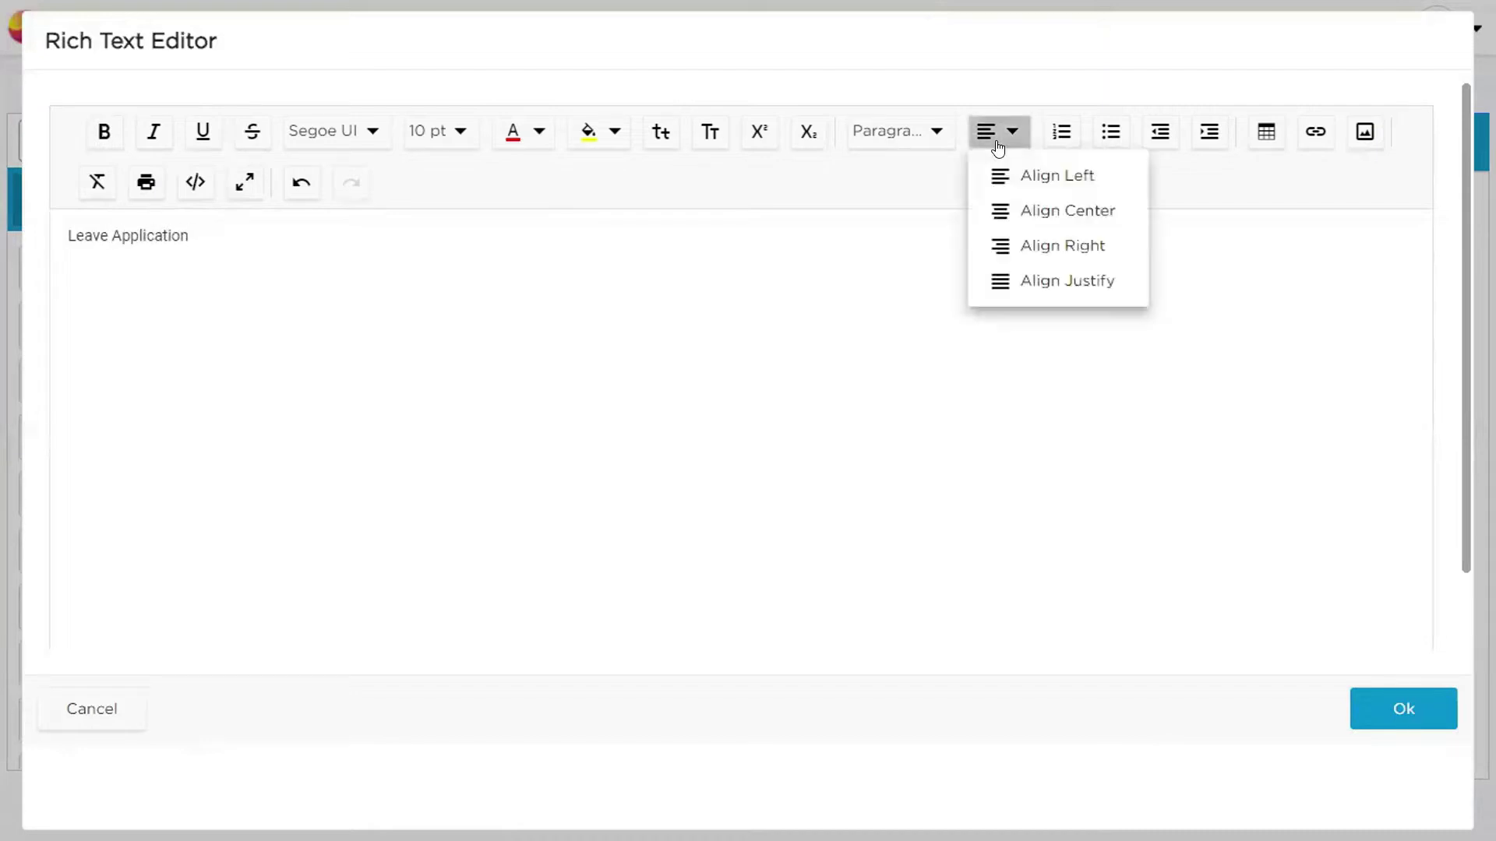
left_click(1005, 210)
left_click_drag(821, 229, 659, 235)
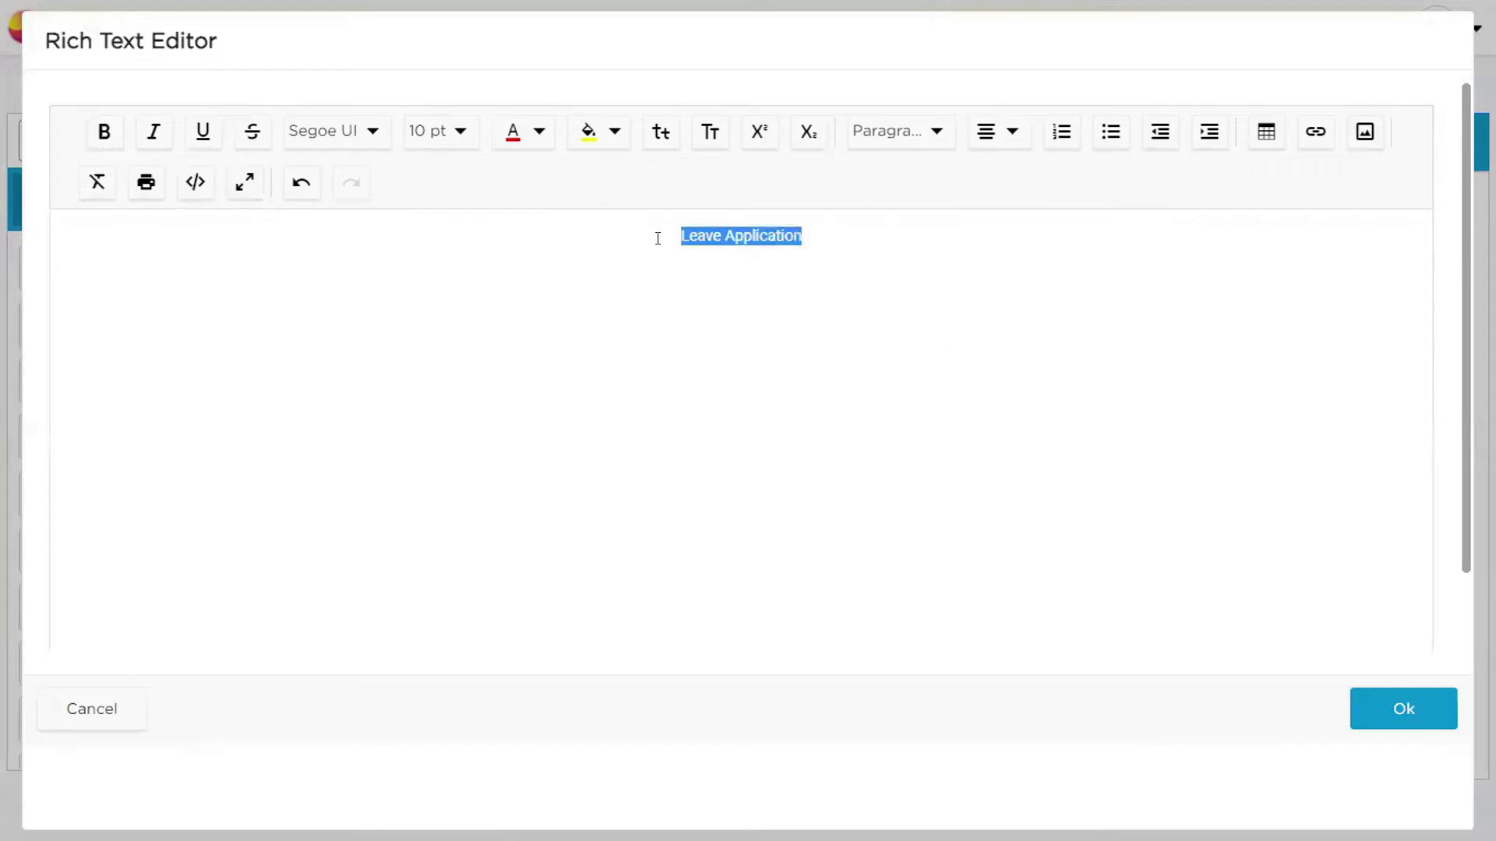
left_click(430, 140)
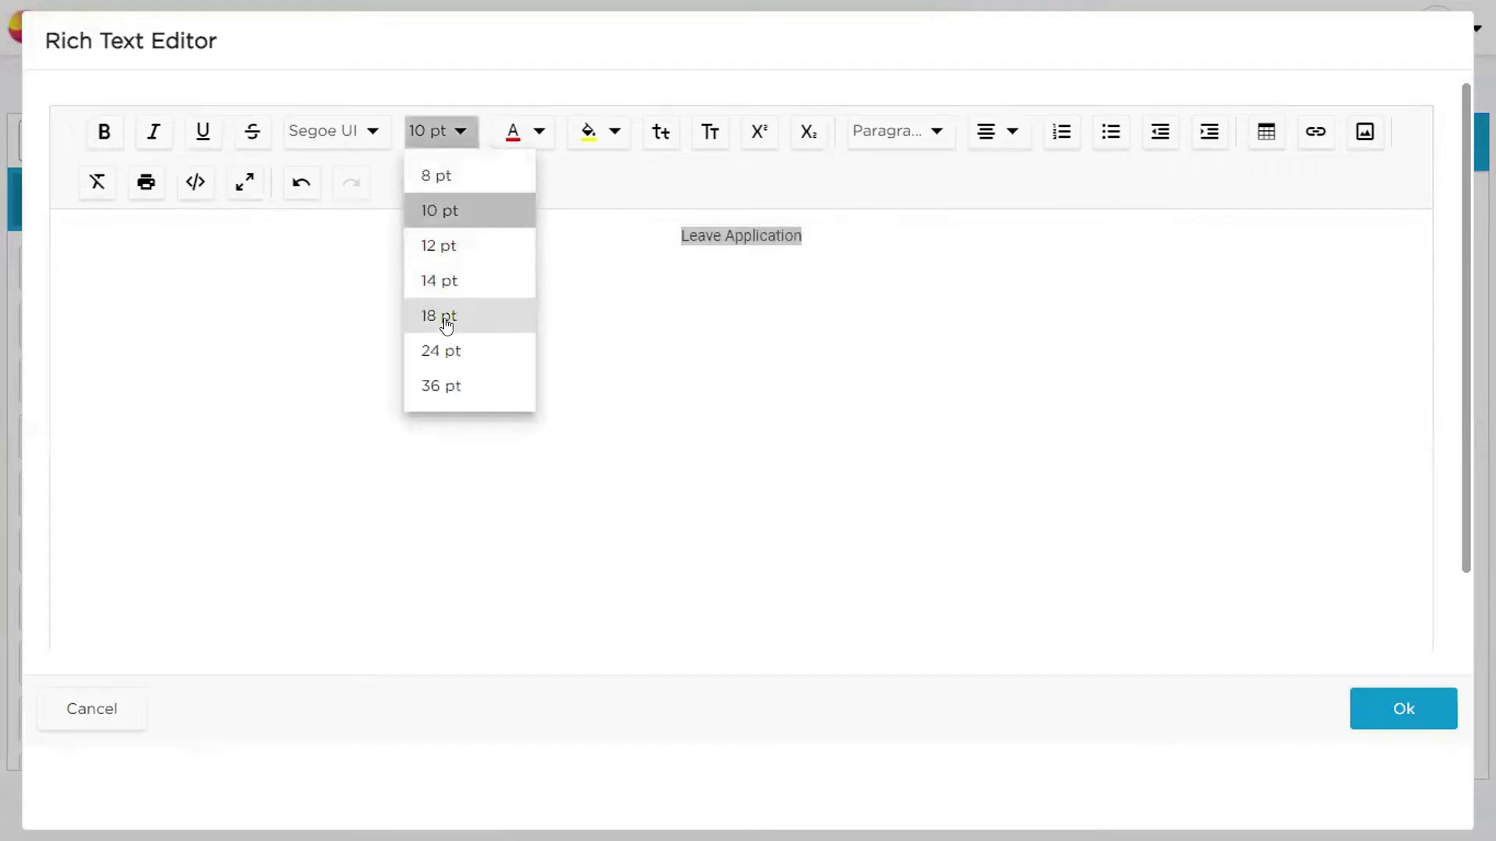
left_click(447, 317)
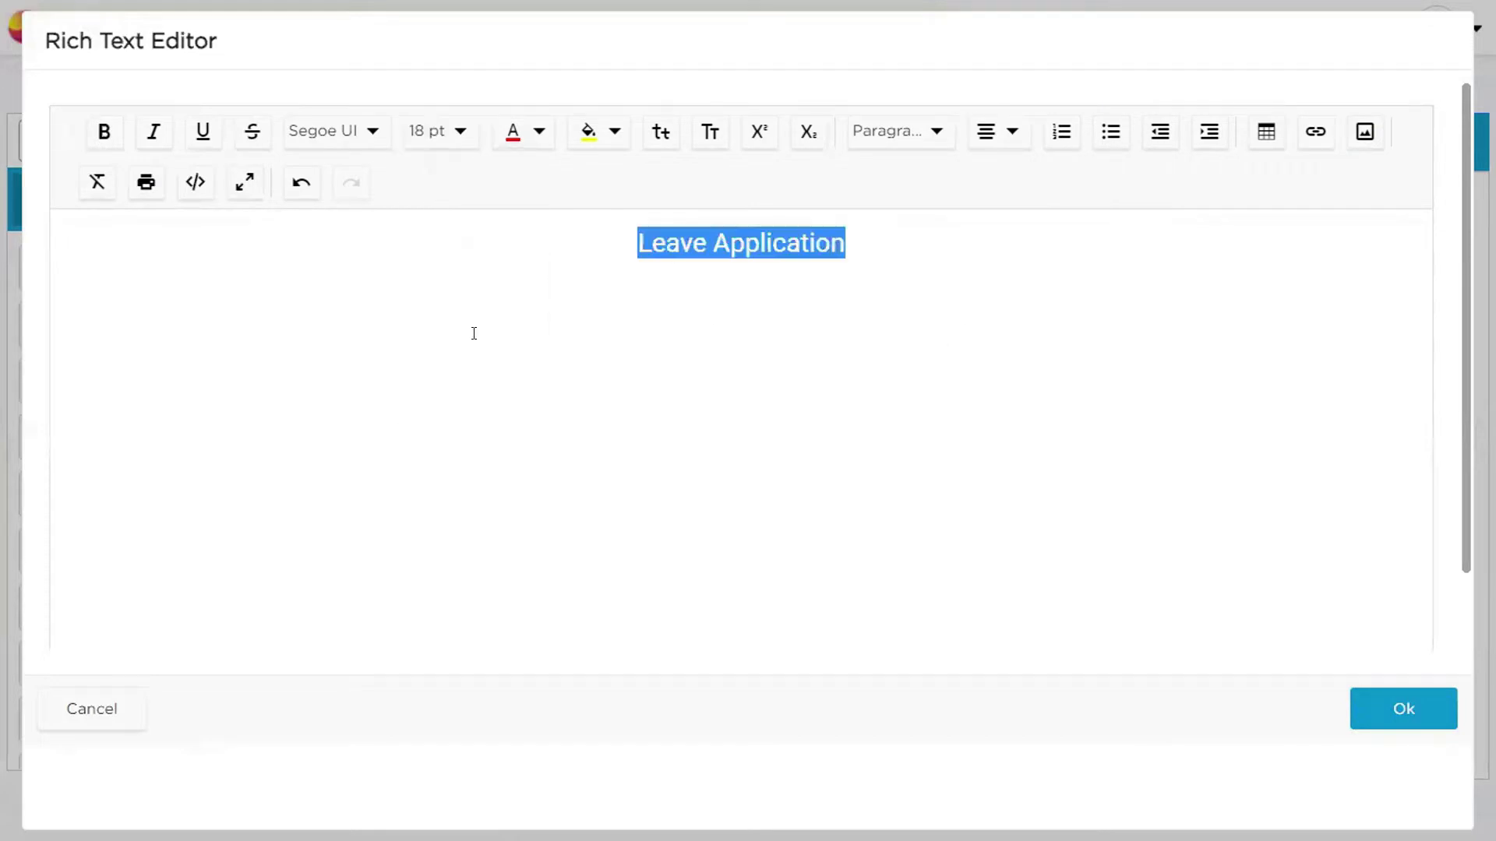
left_click(537, 137)
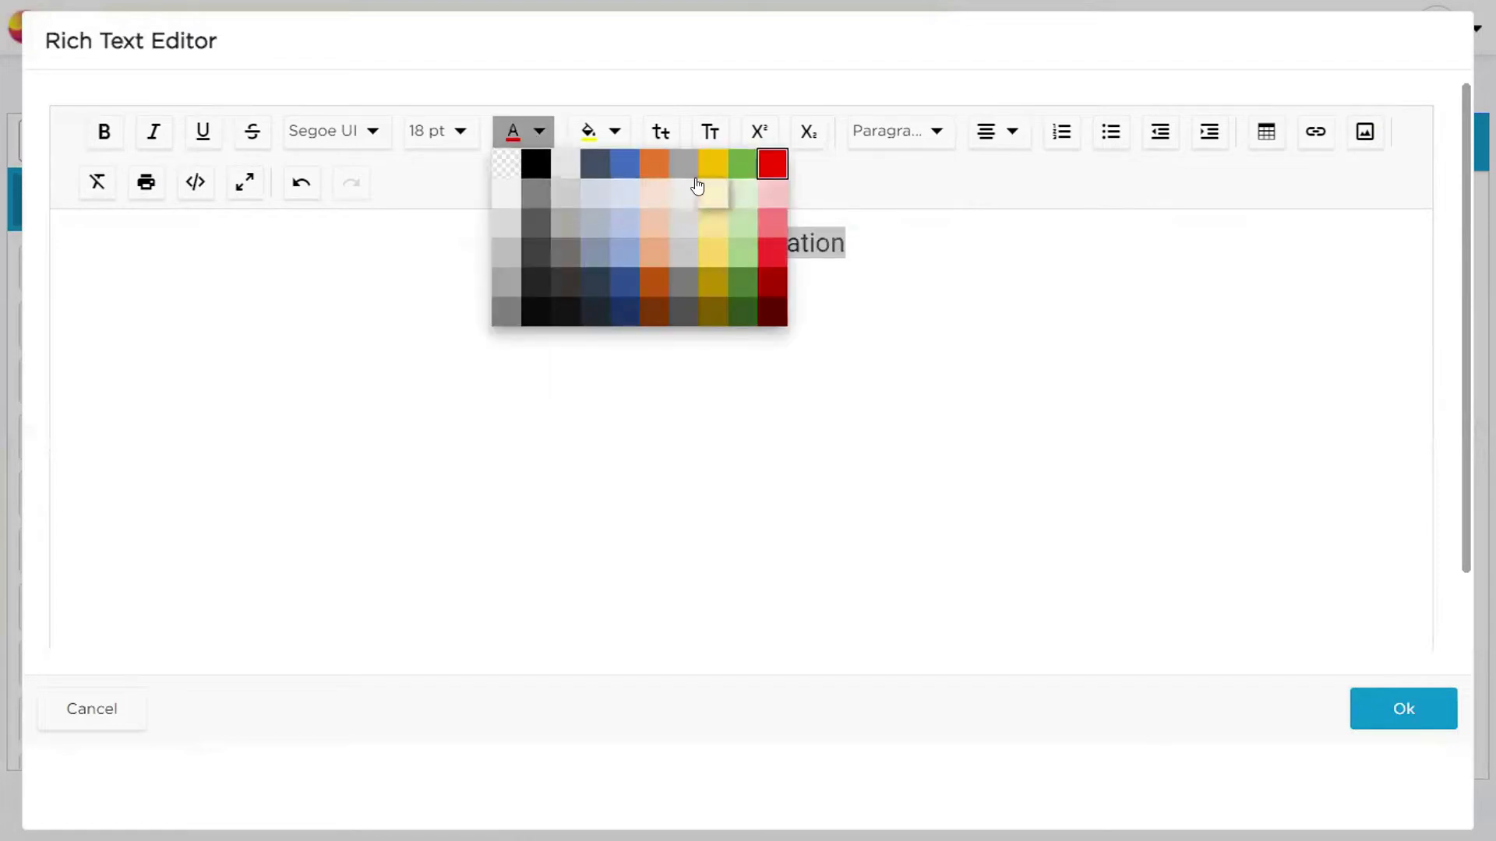
left_click(742, 164)
left_click(889, 399)
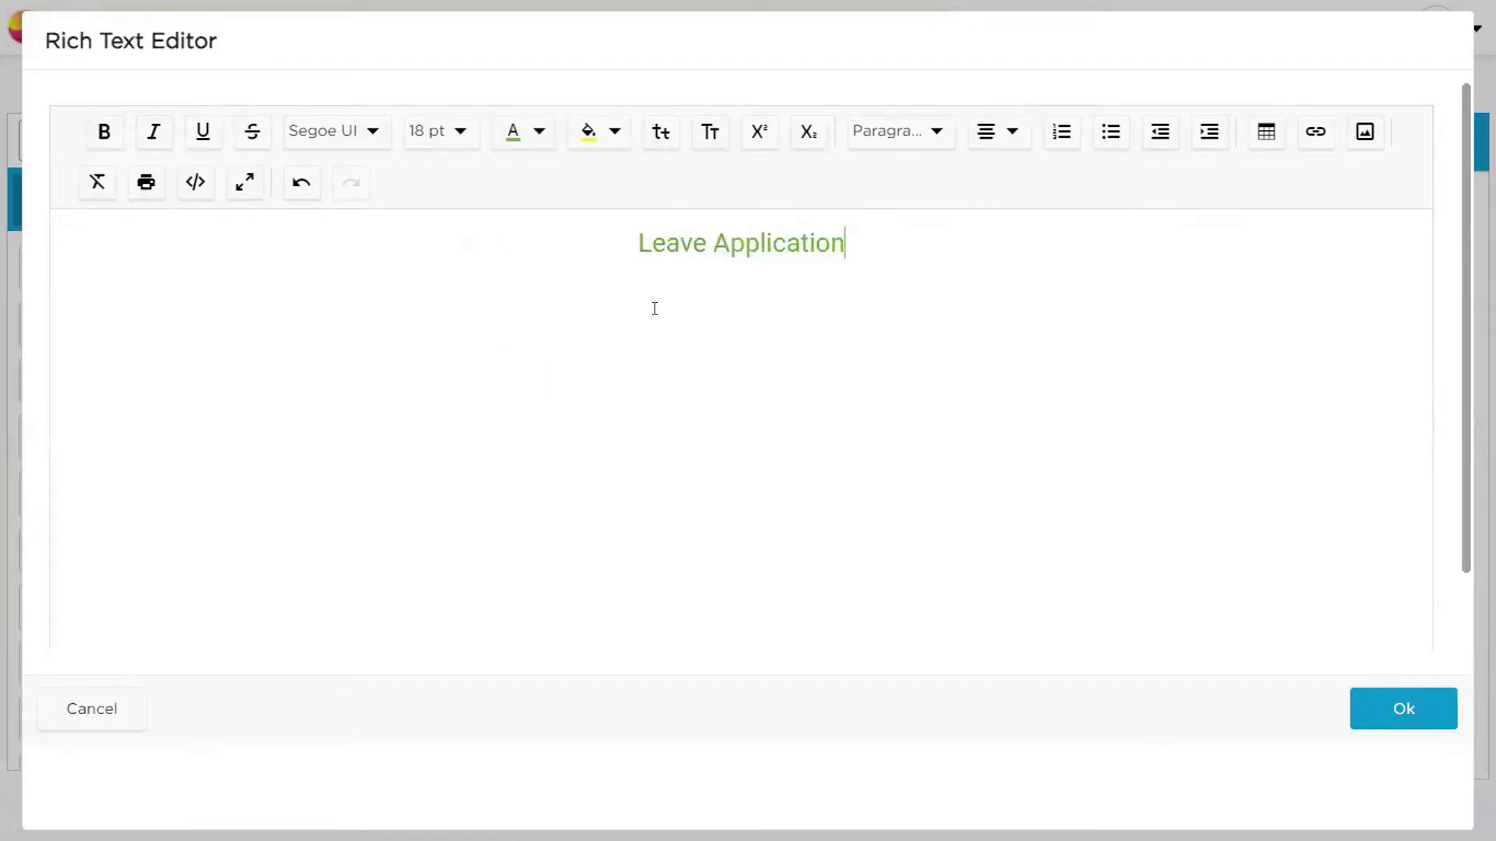
left_click(1376, 715)
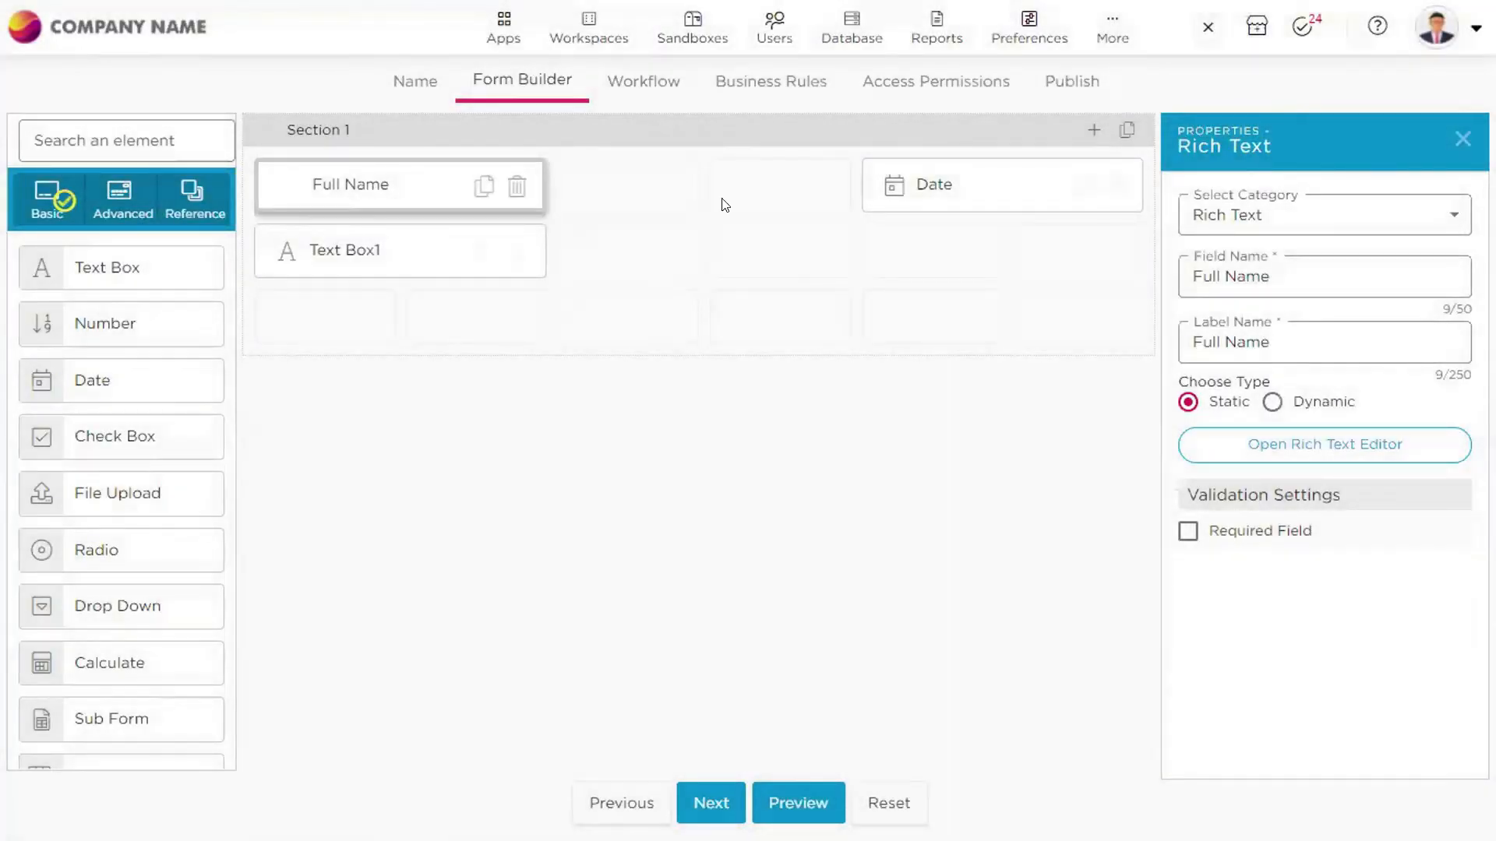
Move Full Name to the middle two columns of the first row, with Date below it in the third row and Text Box1 beside Date
left_click_drag(938, 179, 929, 312)
left_click_drag(366, 184, 795, 198)
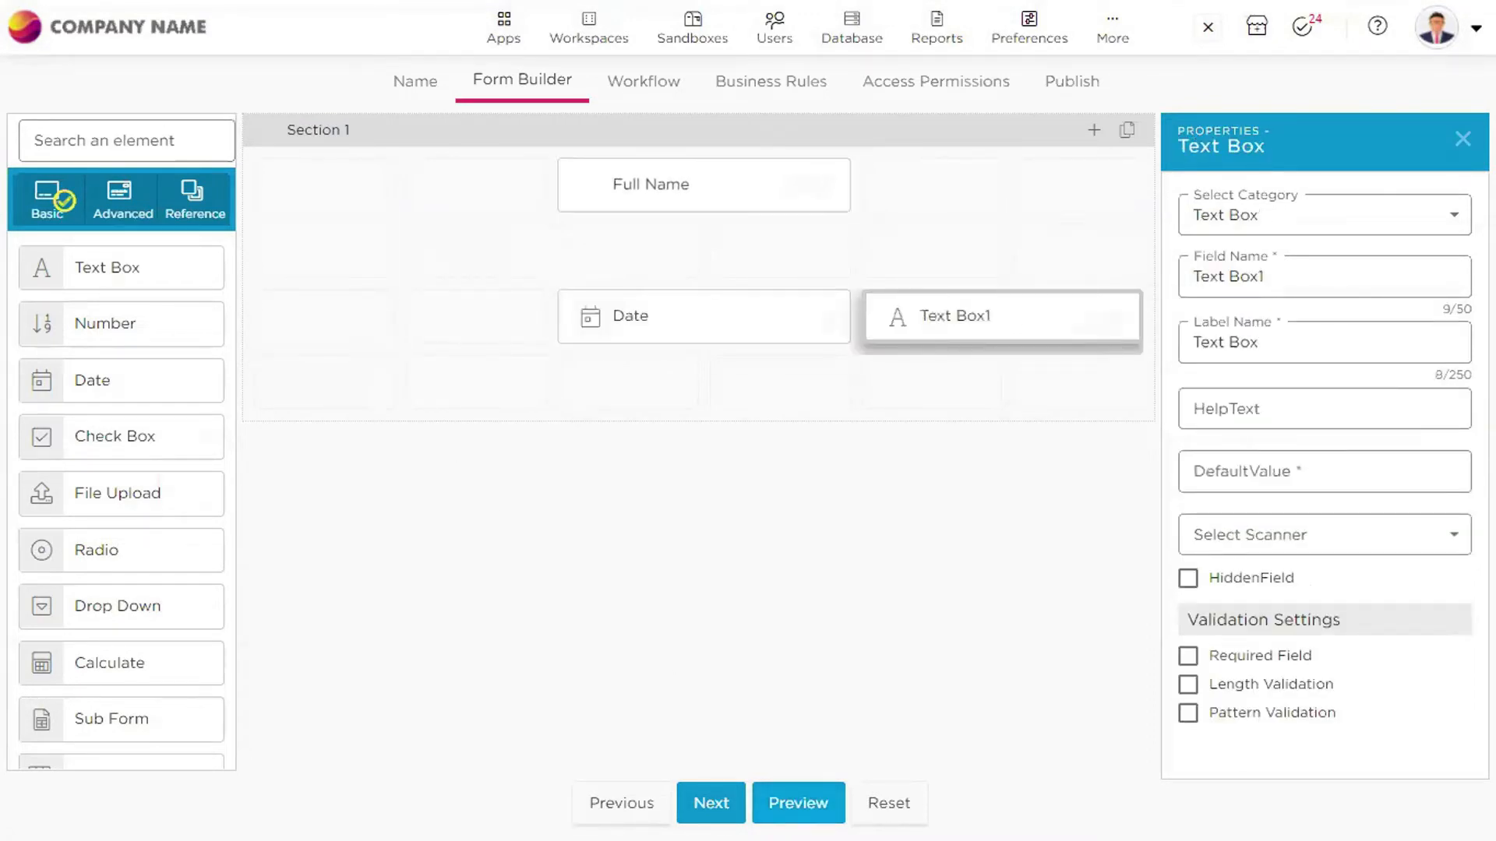
Preview the form to check how the "Leave Application" heading is displayed, and return to the form builder
left_click(794, 800)
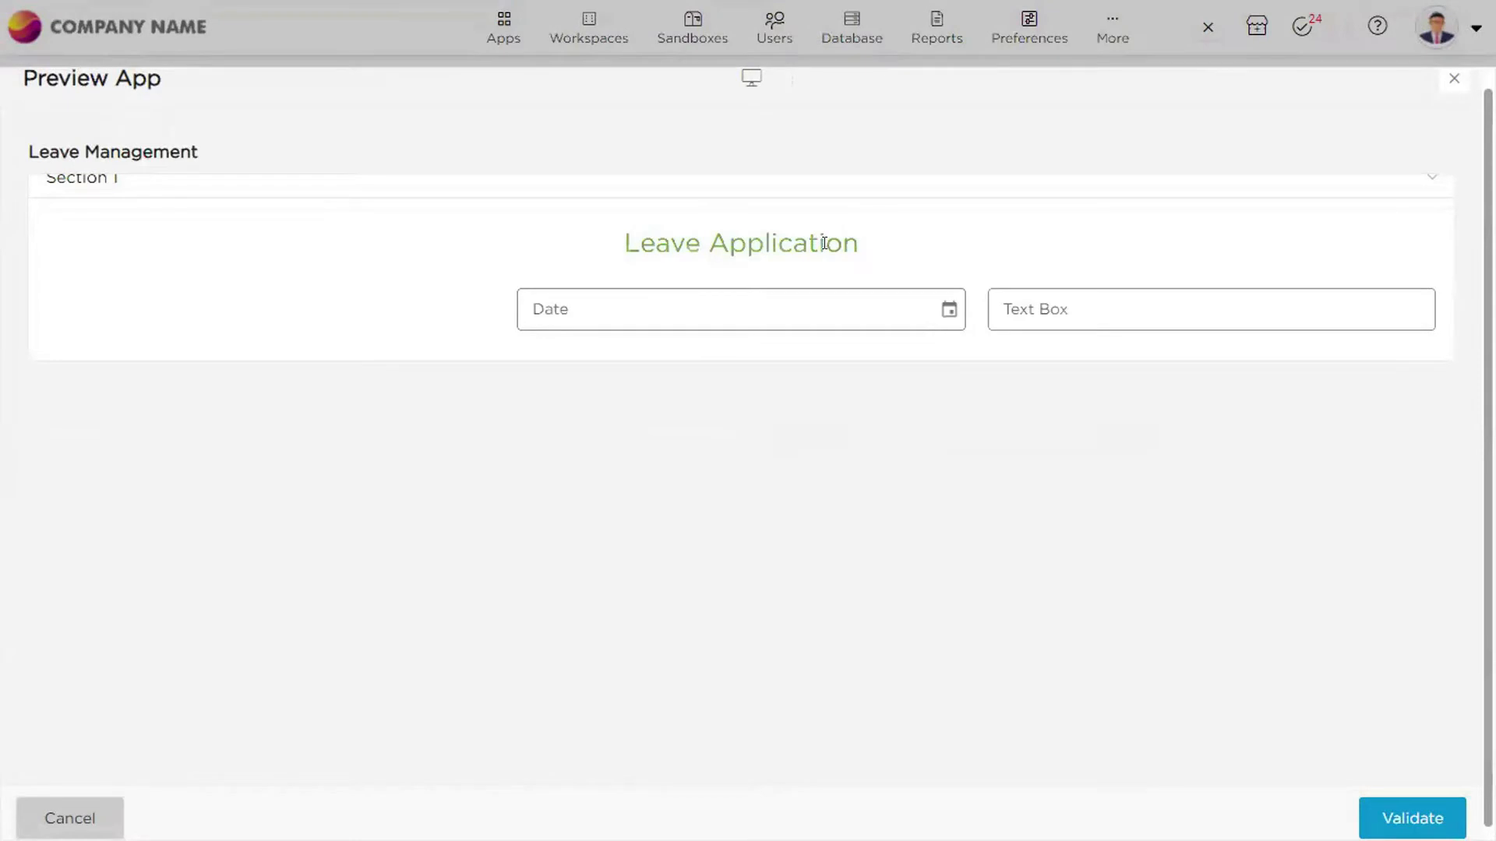
left_click_drag(859, 243, 622, 244)
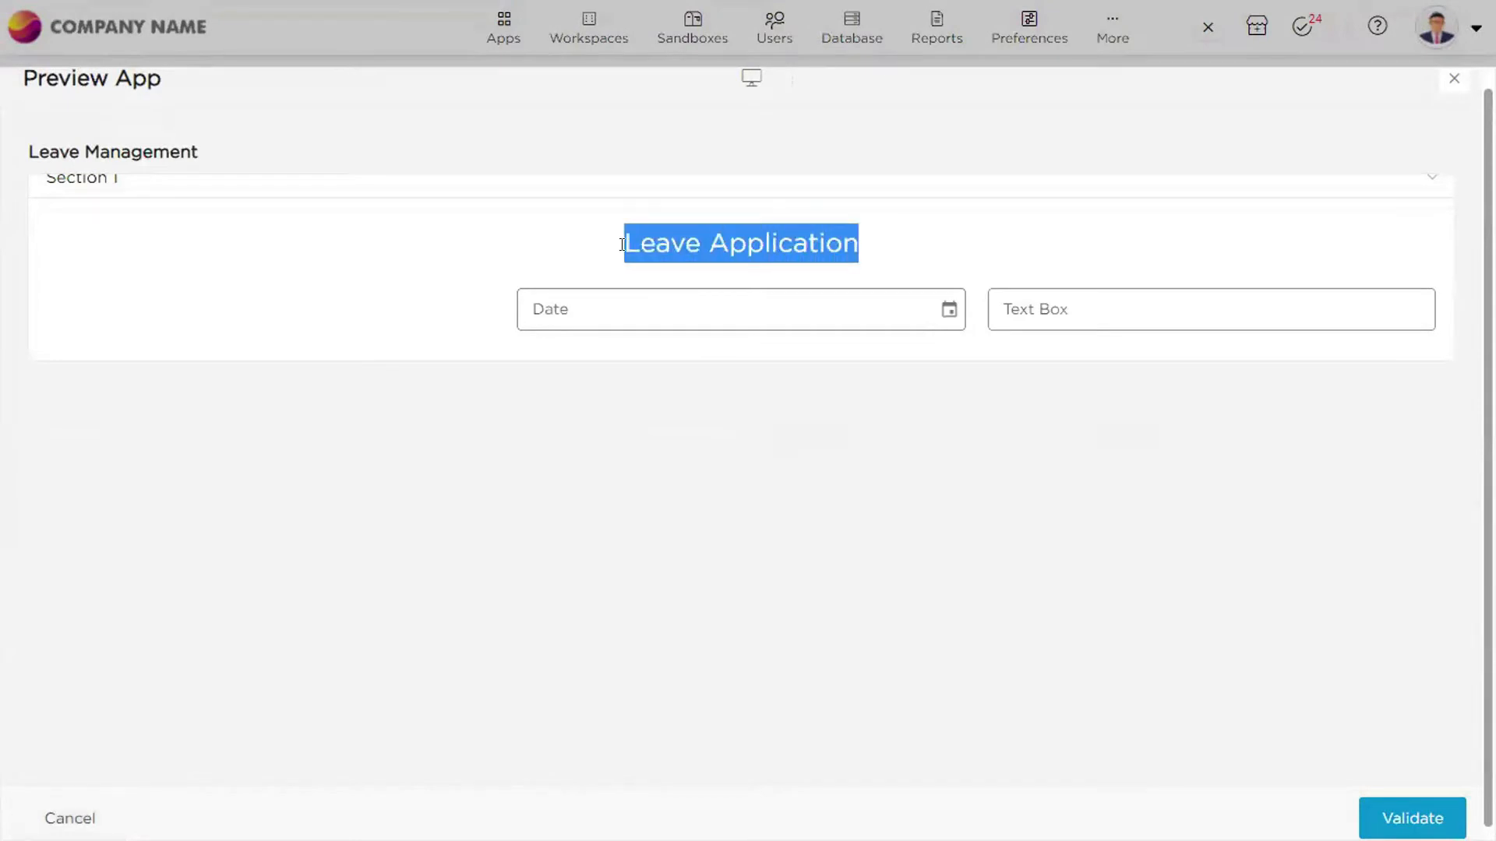
left_click(867, 243)
left_click_drag(842, 243, 700, 229)
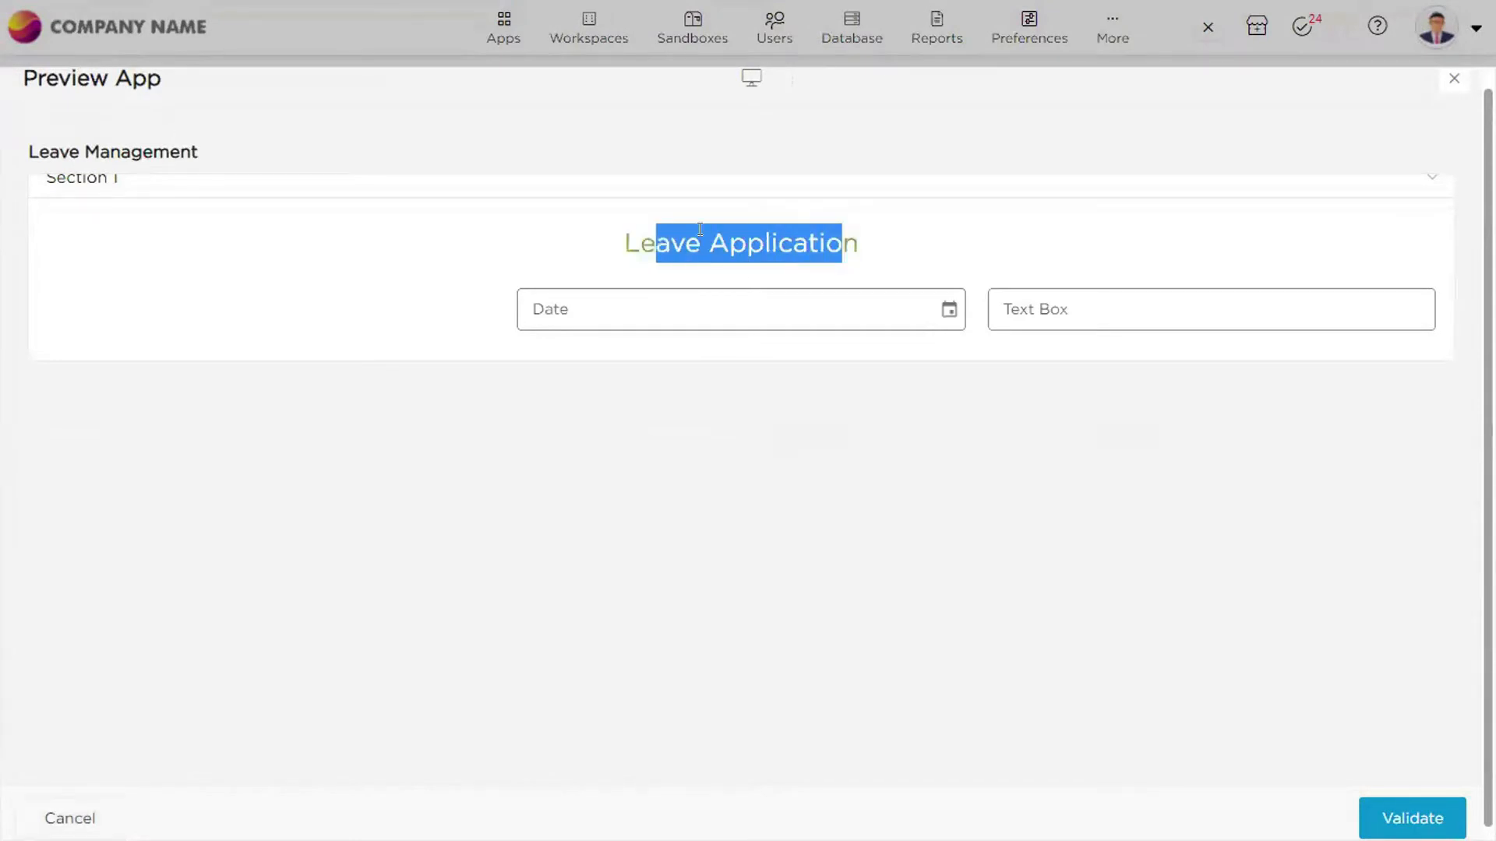
left_click(862, 249)
left_click_drag(863, 250, 622, 243)
left_click(955, 277)
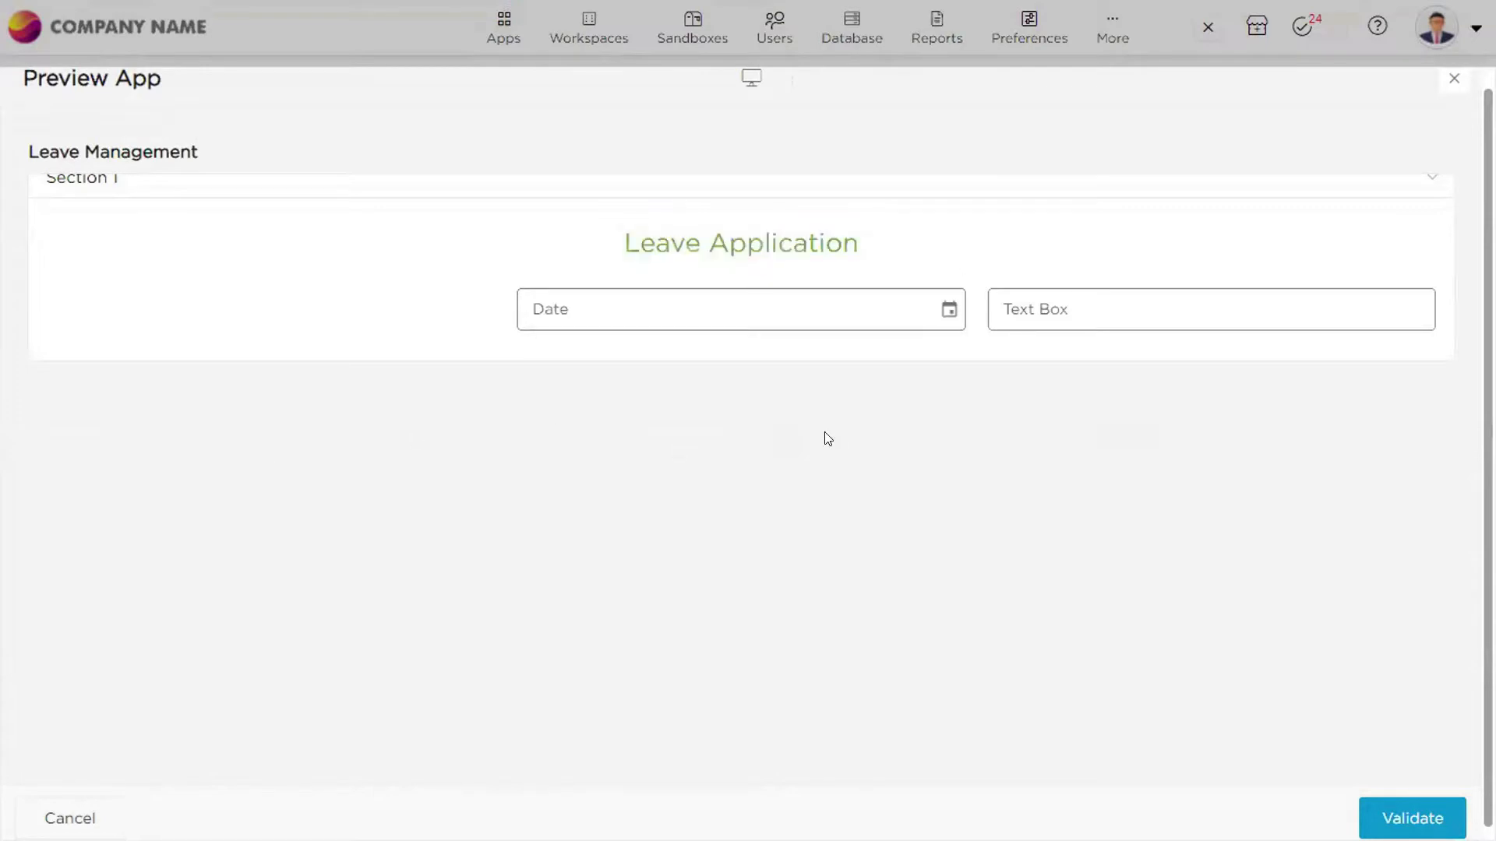
left_click(1451, 81)
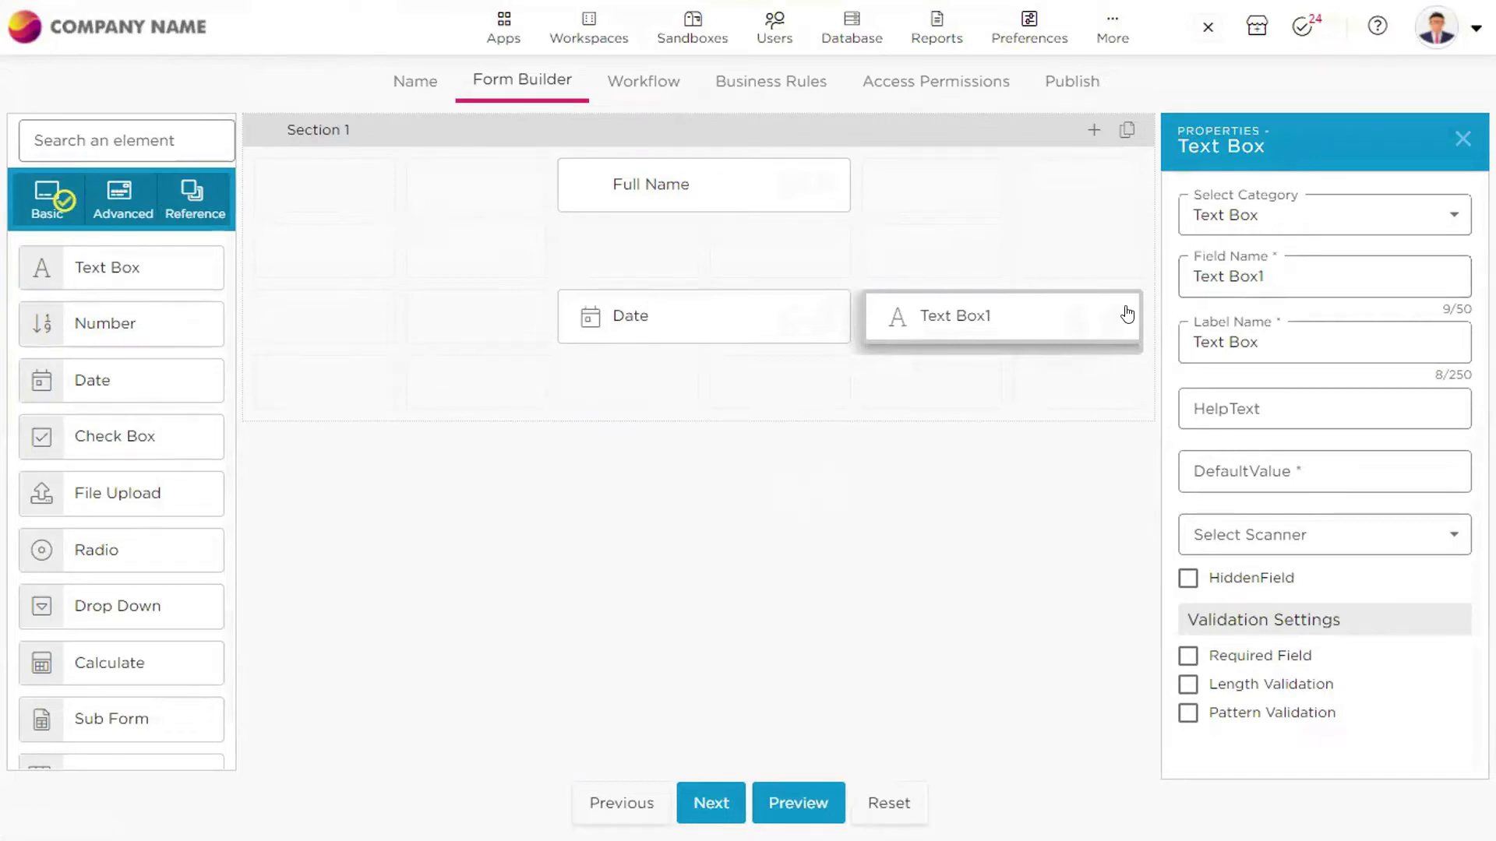
Delete the Text Box1 and Date fields from Section 1 of the form
left_click(1119, 313)
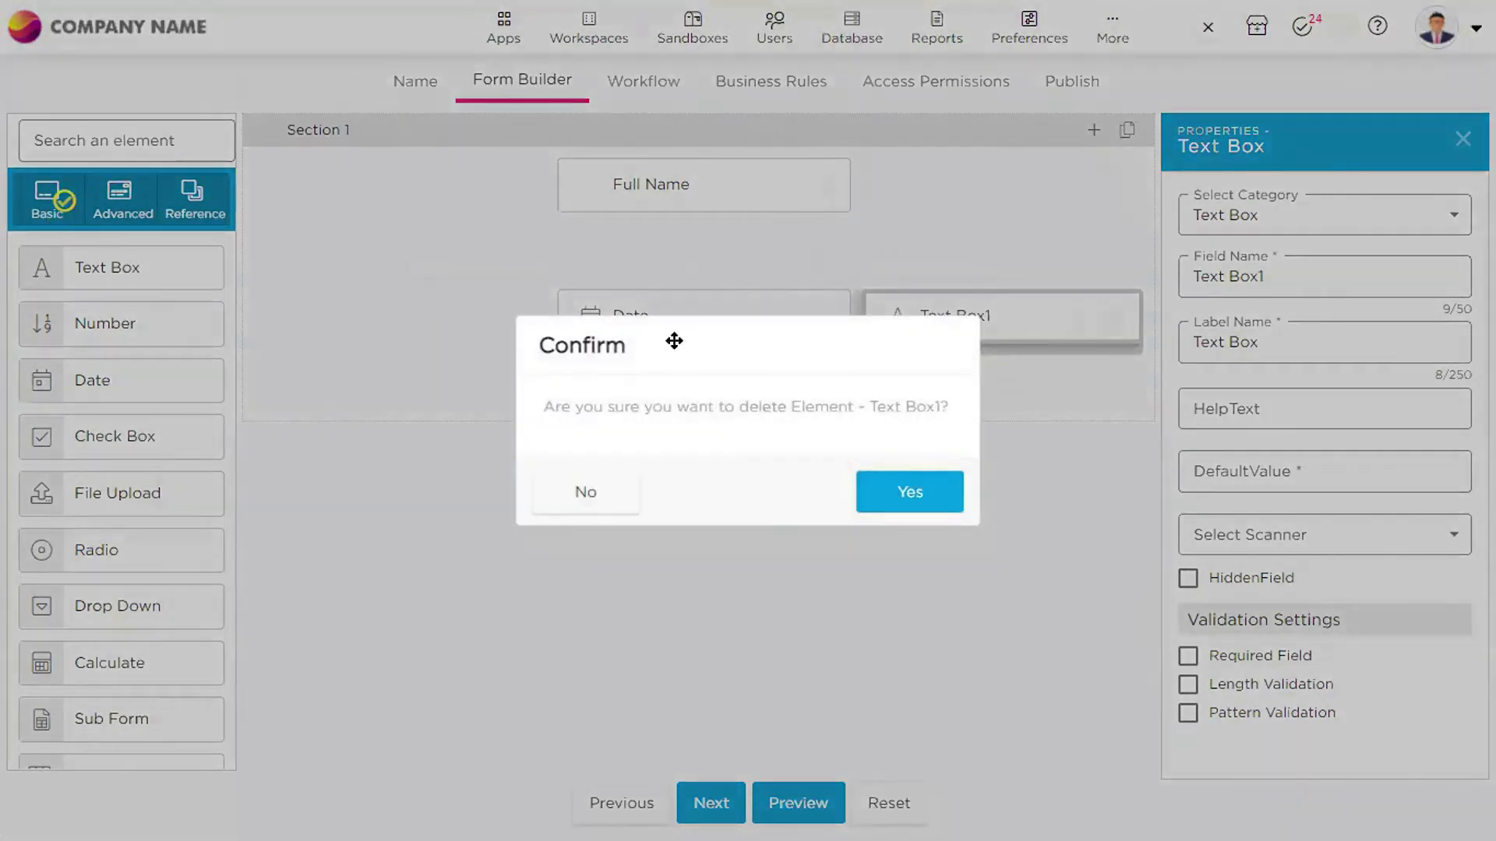
left_click(910, 492)
left_click(1042, 318)
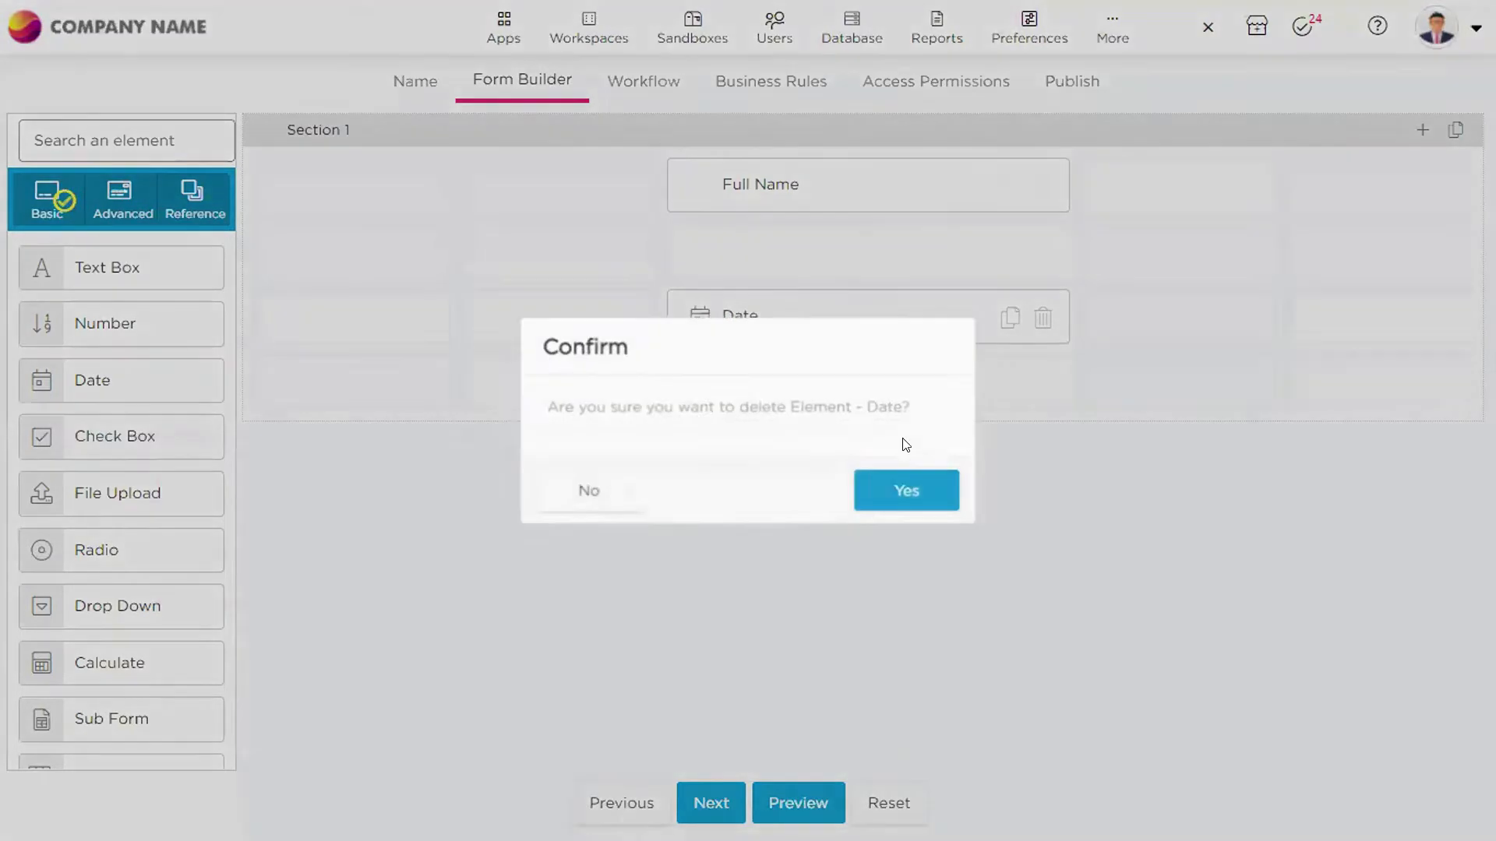
left_click(888, 491)
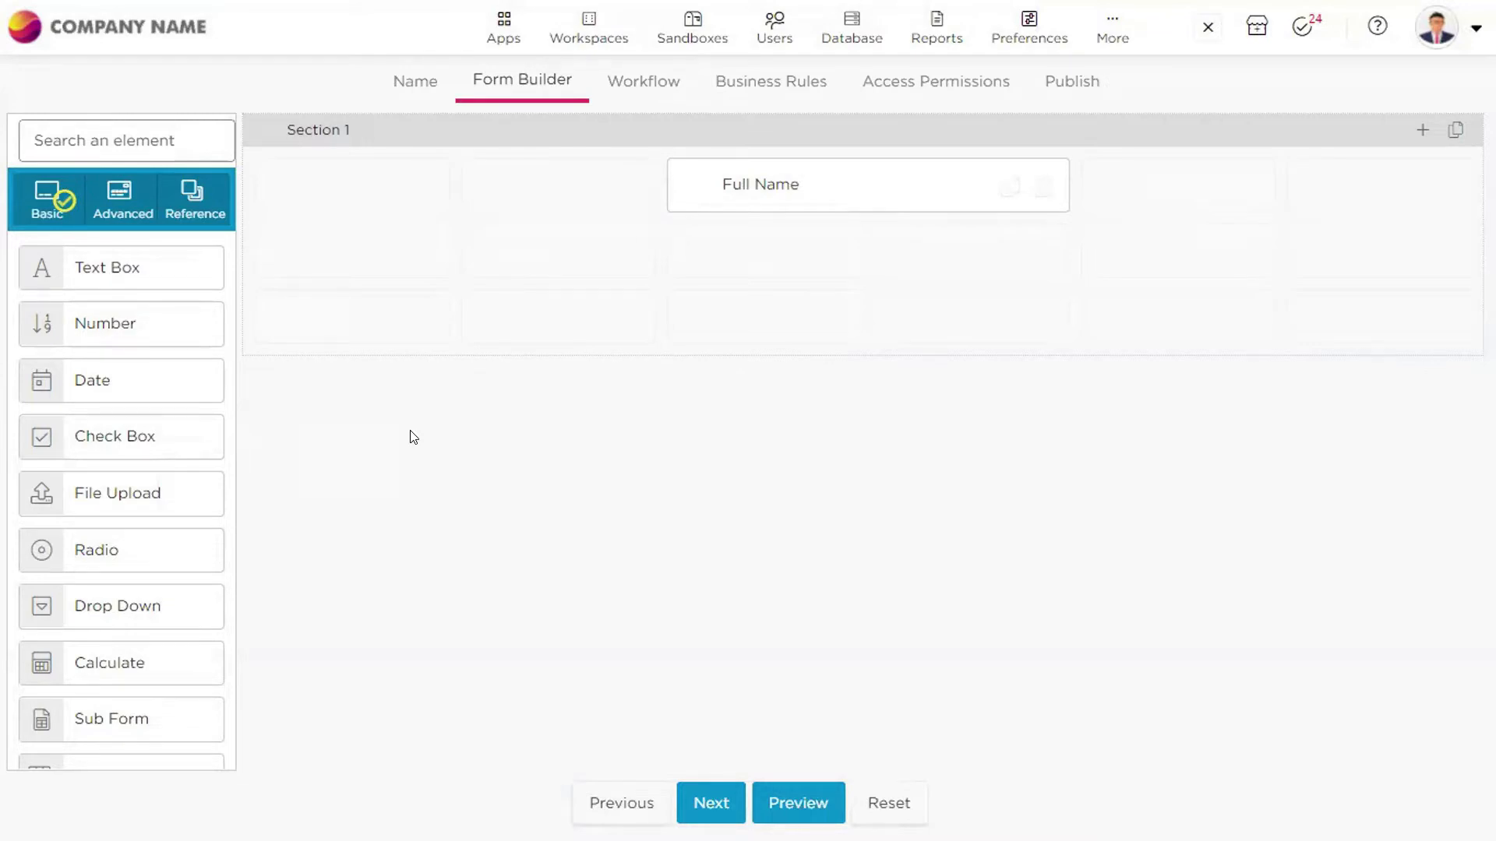
Examine the available Advanced and Reference form elements and compare them with the Basic ones
left_click(120, 197)
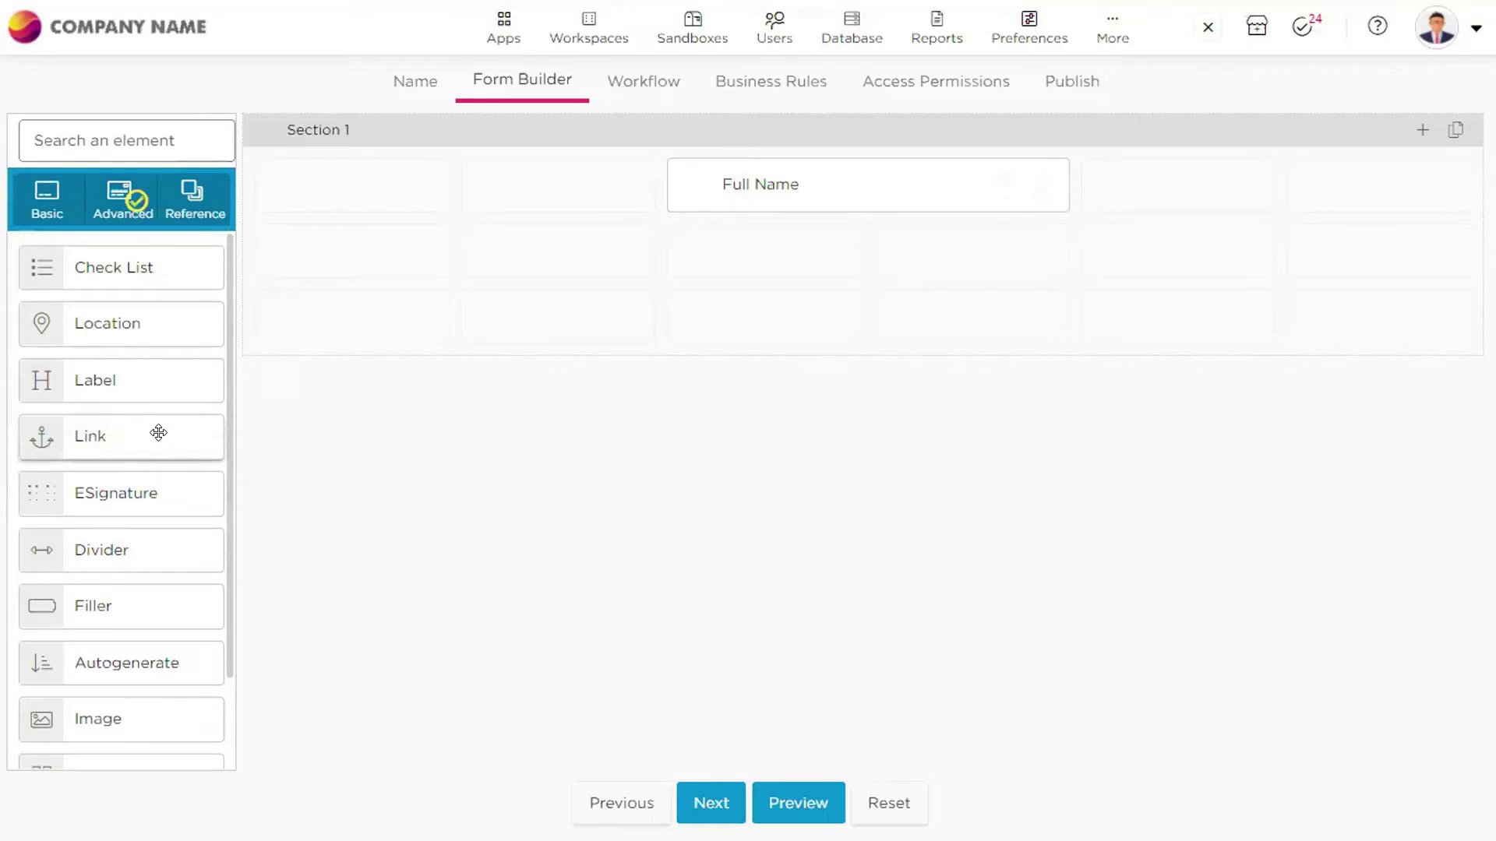
scroll(116, 577, "down", 2)
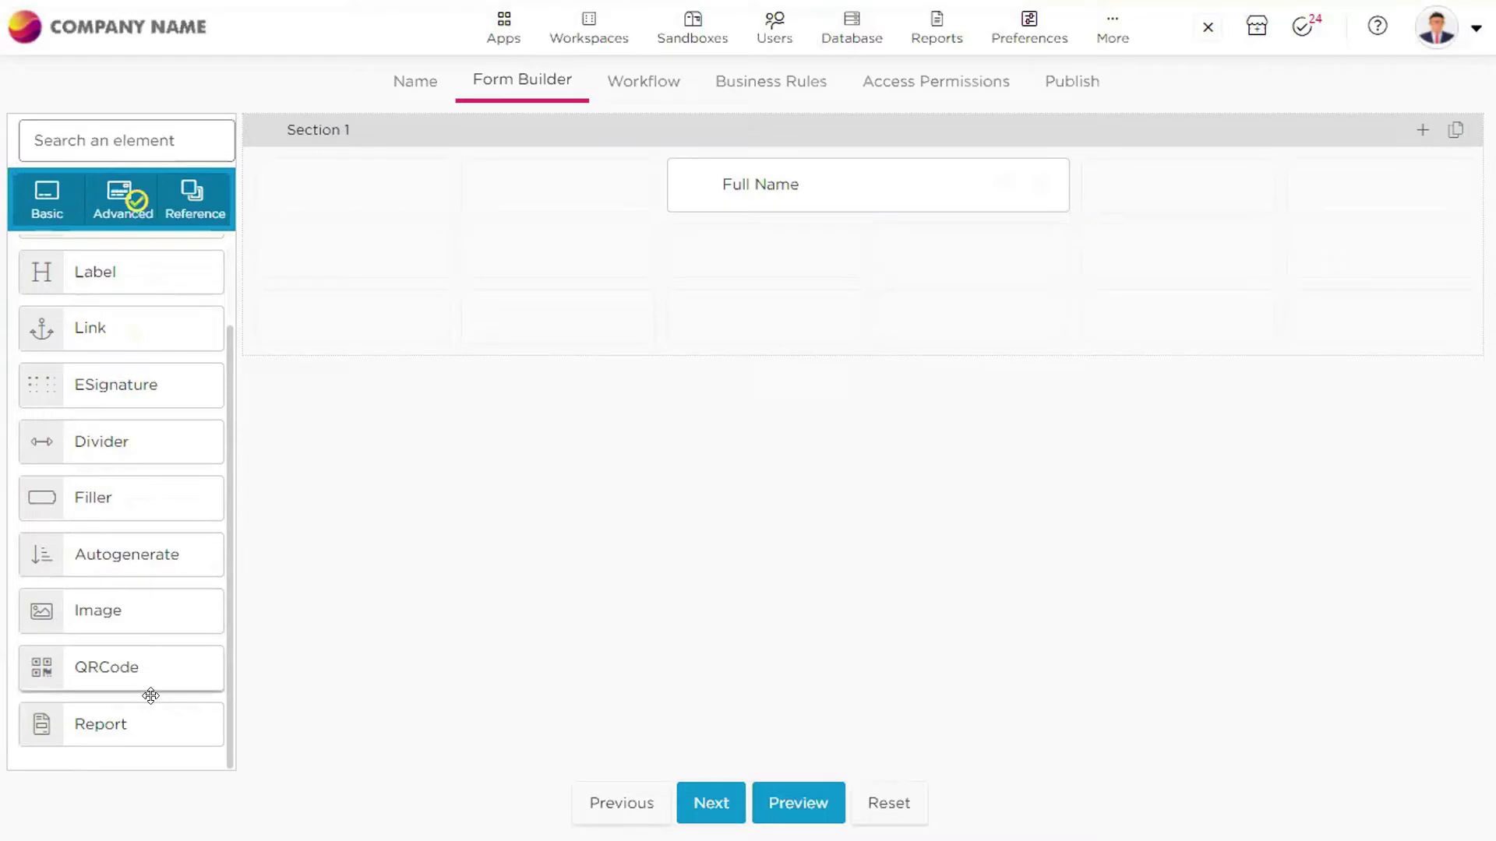
scroll(117, 545, "up", 2)
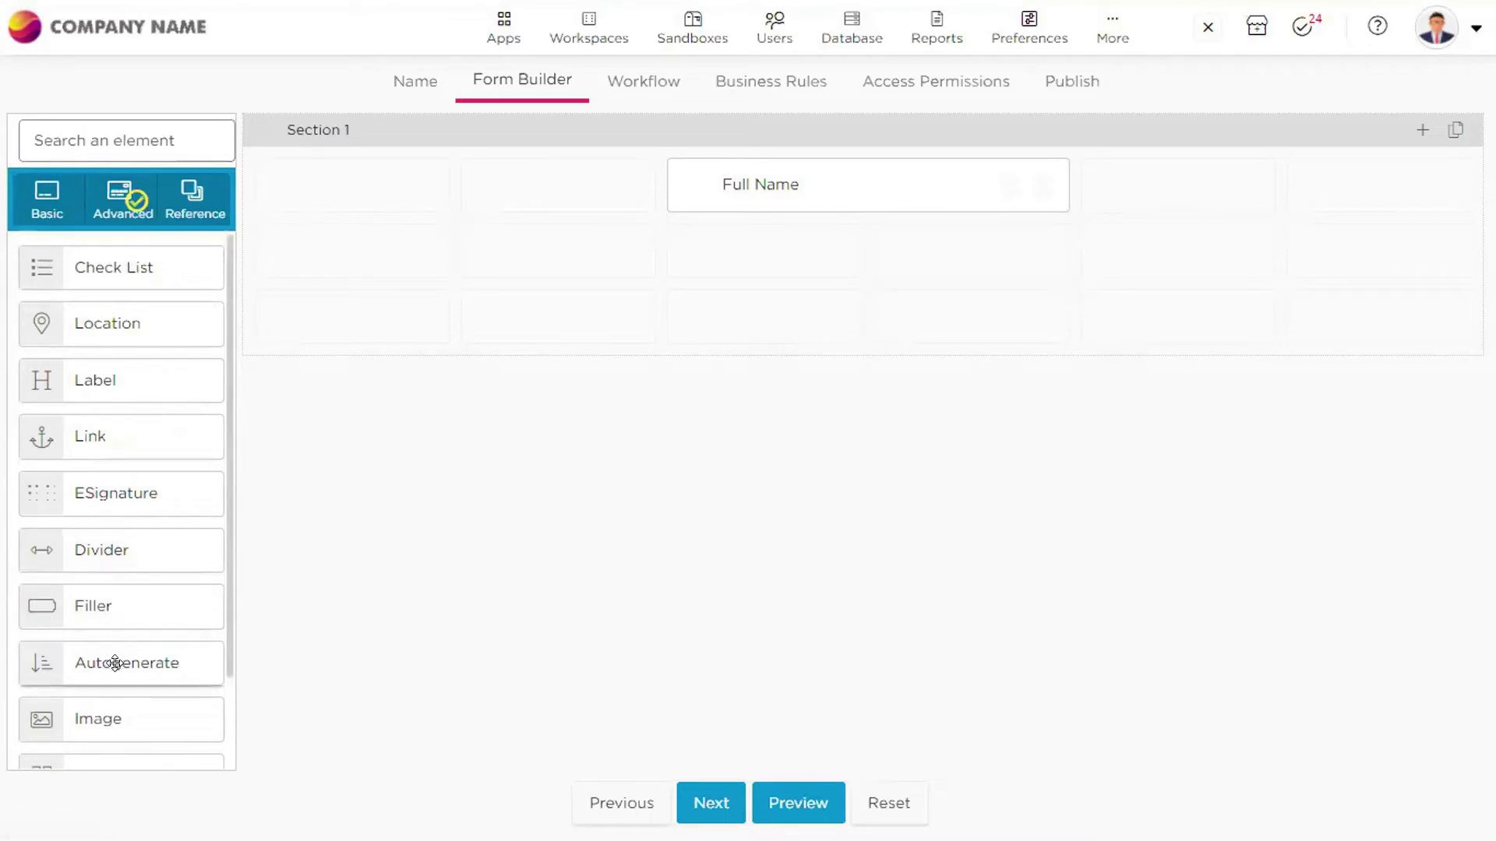
scroll(130, 420, "down", 2)
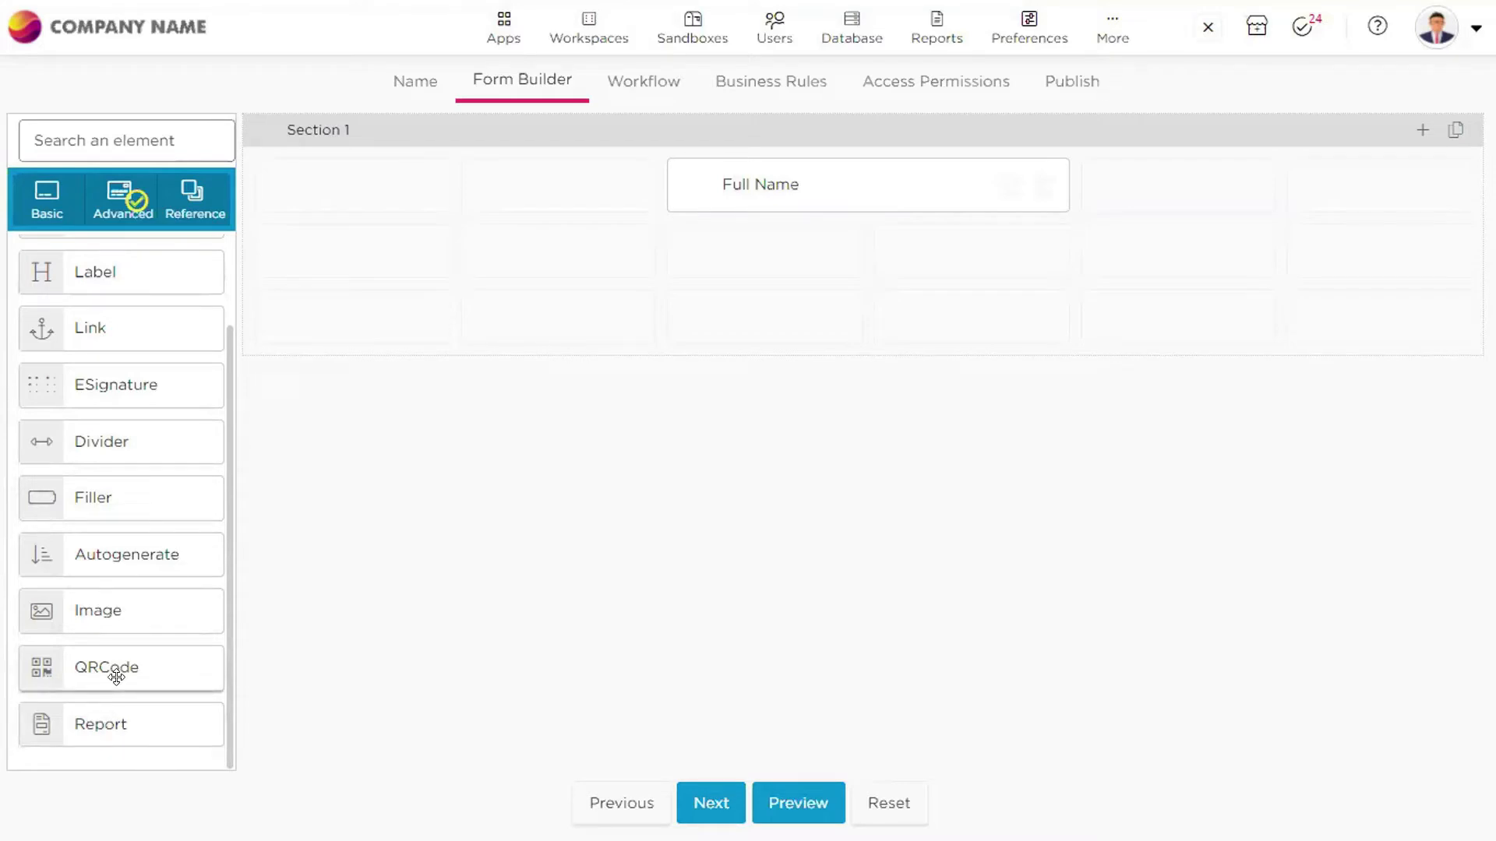
scroll(120, 441, "up", 2)
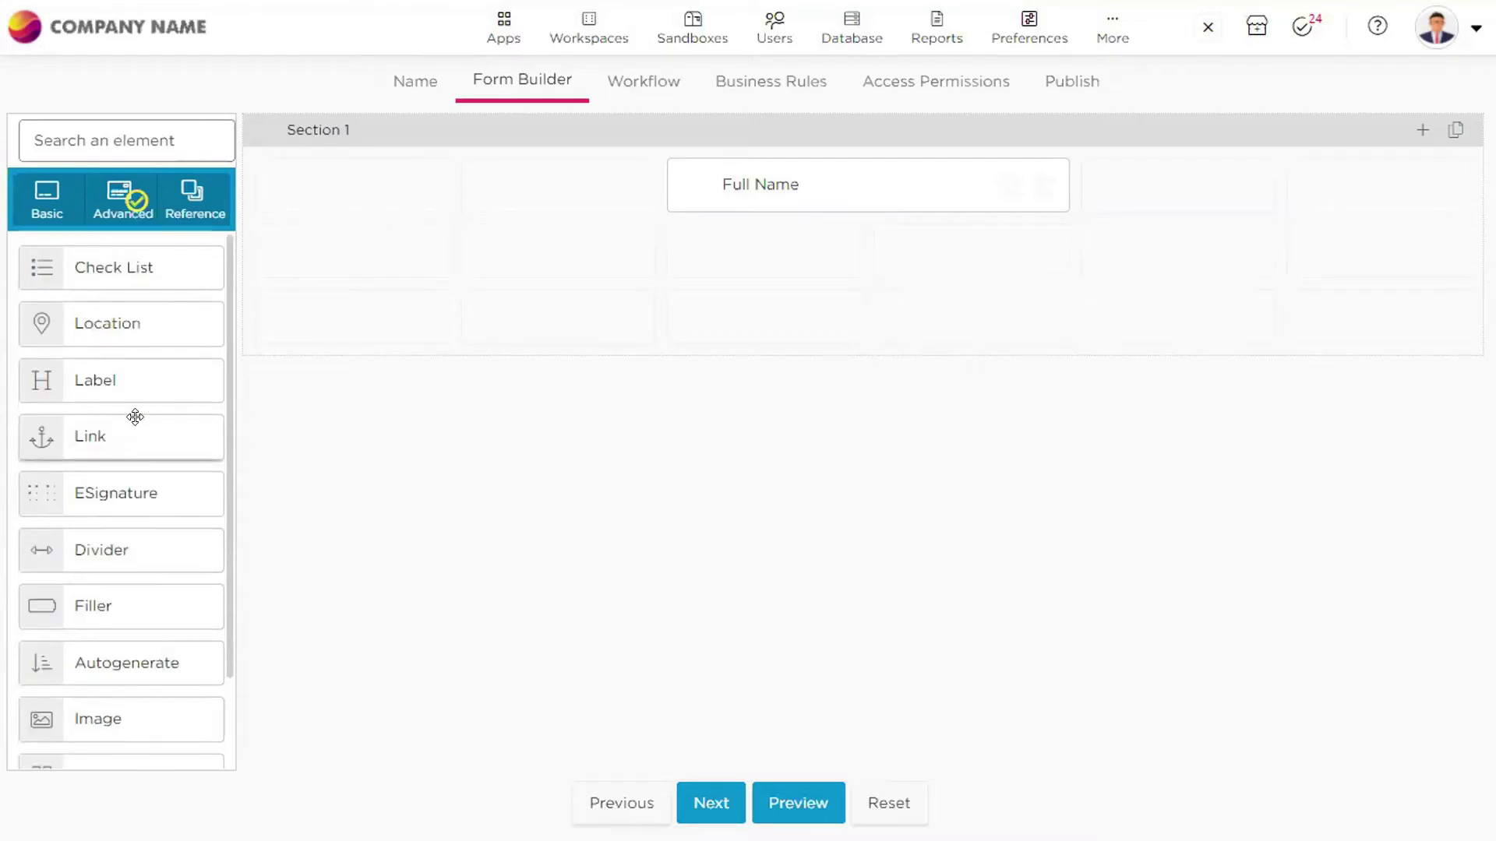
left_click(176, 206)
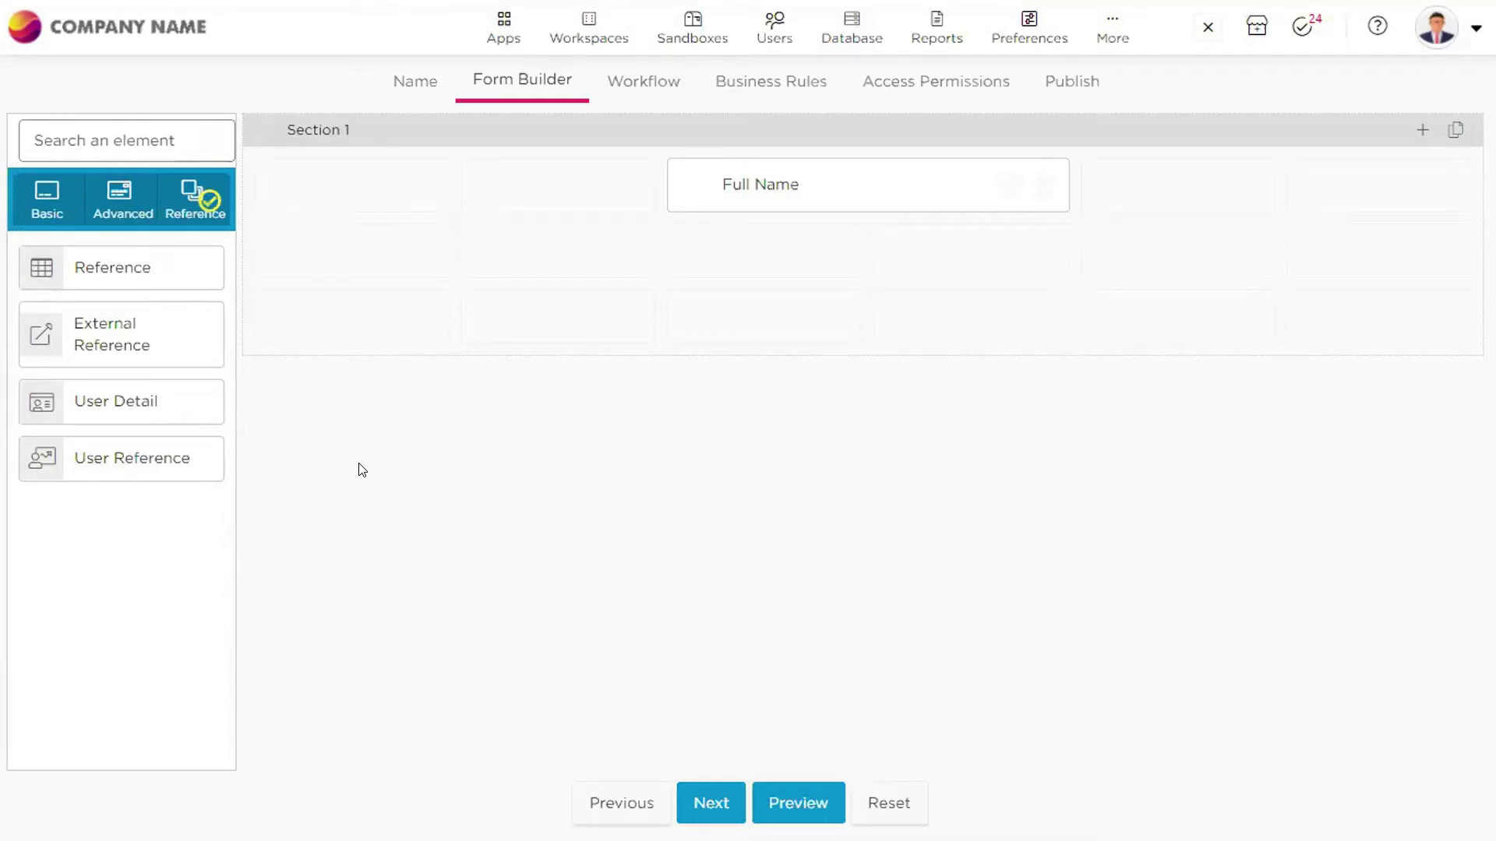
left_click(45, 201)
left_click(156, 221)
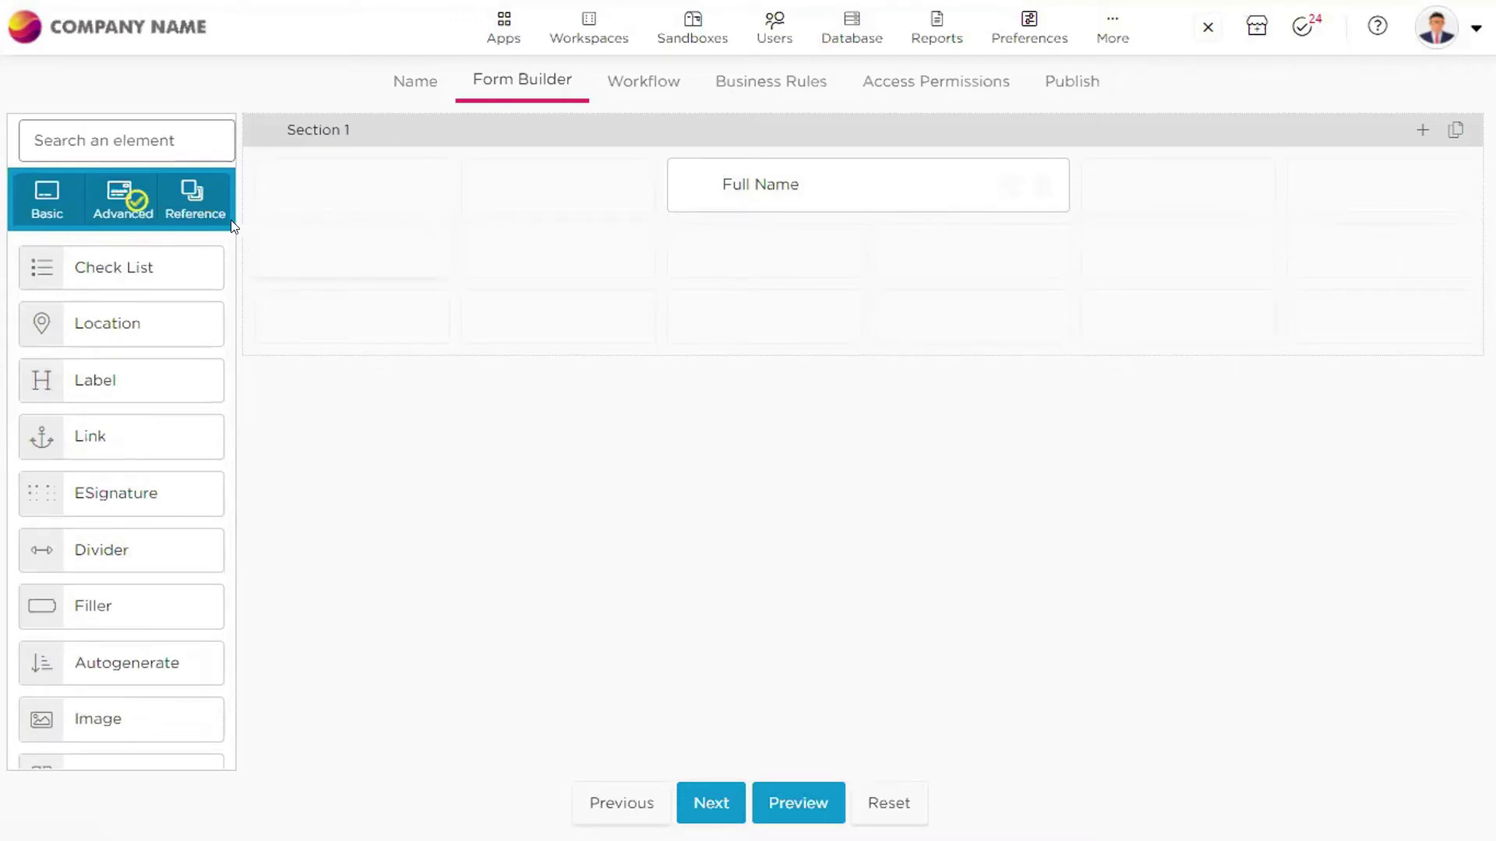
left_click(204, 206)
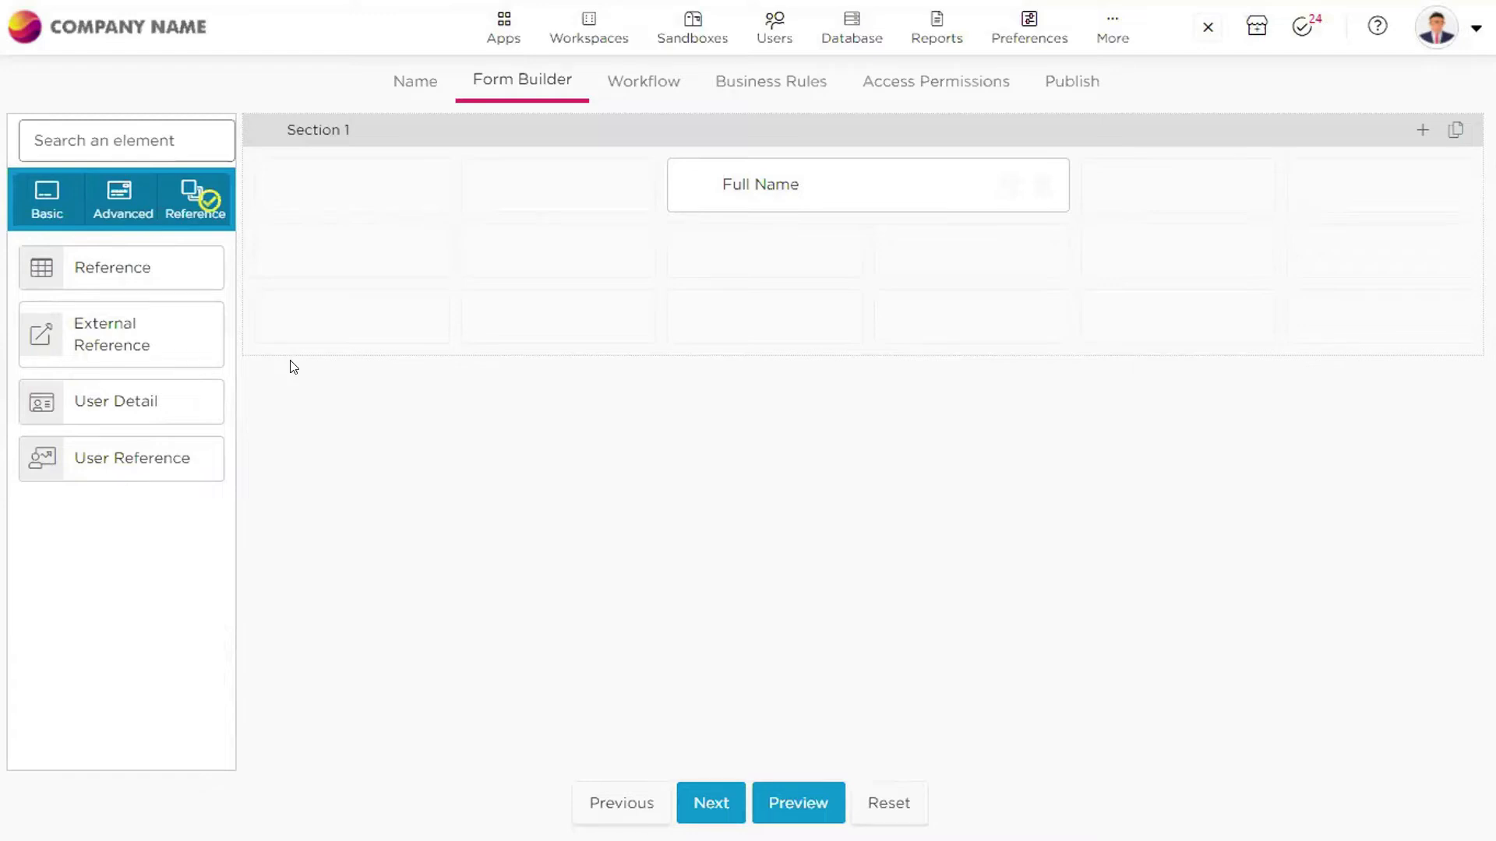
left_click(46, 196)
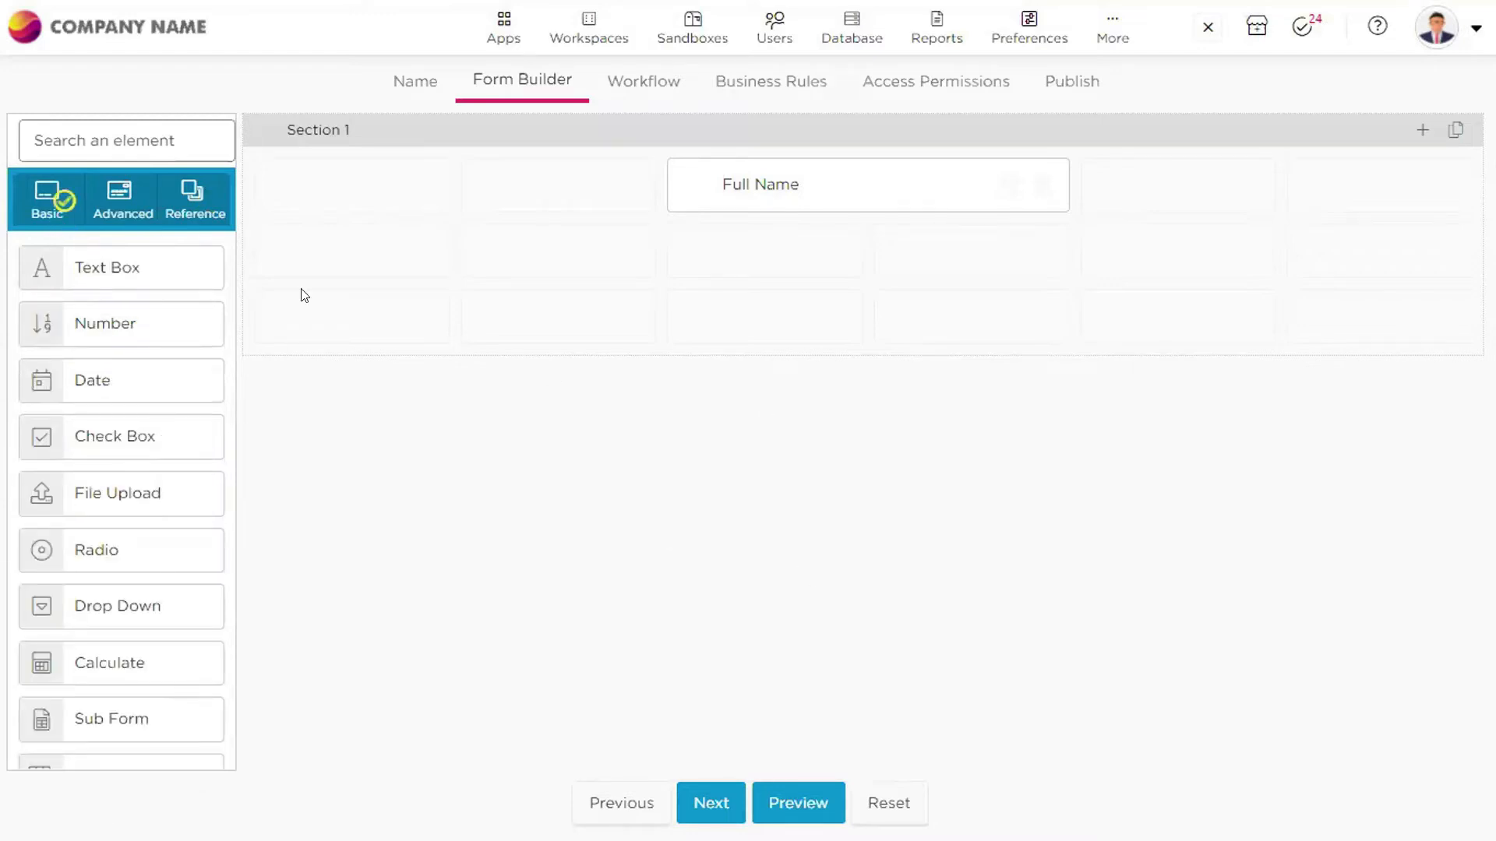
left_click(193, 218)
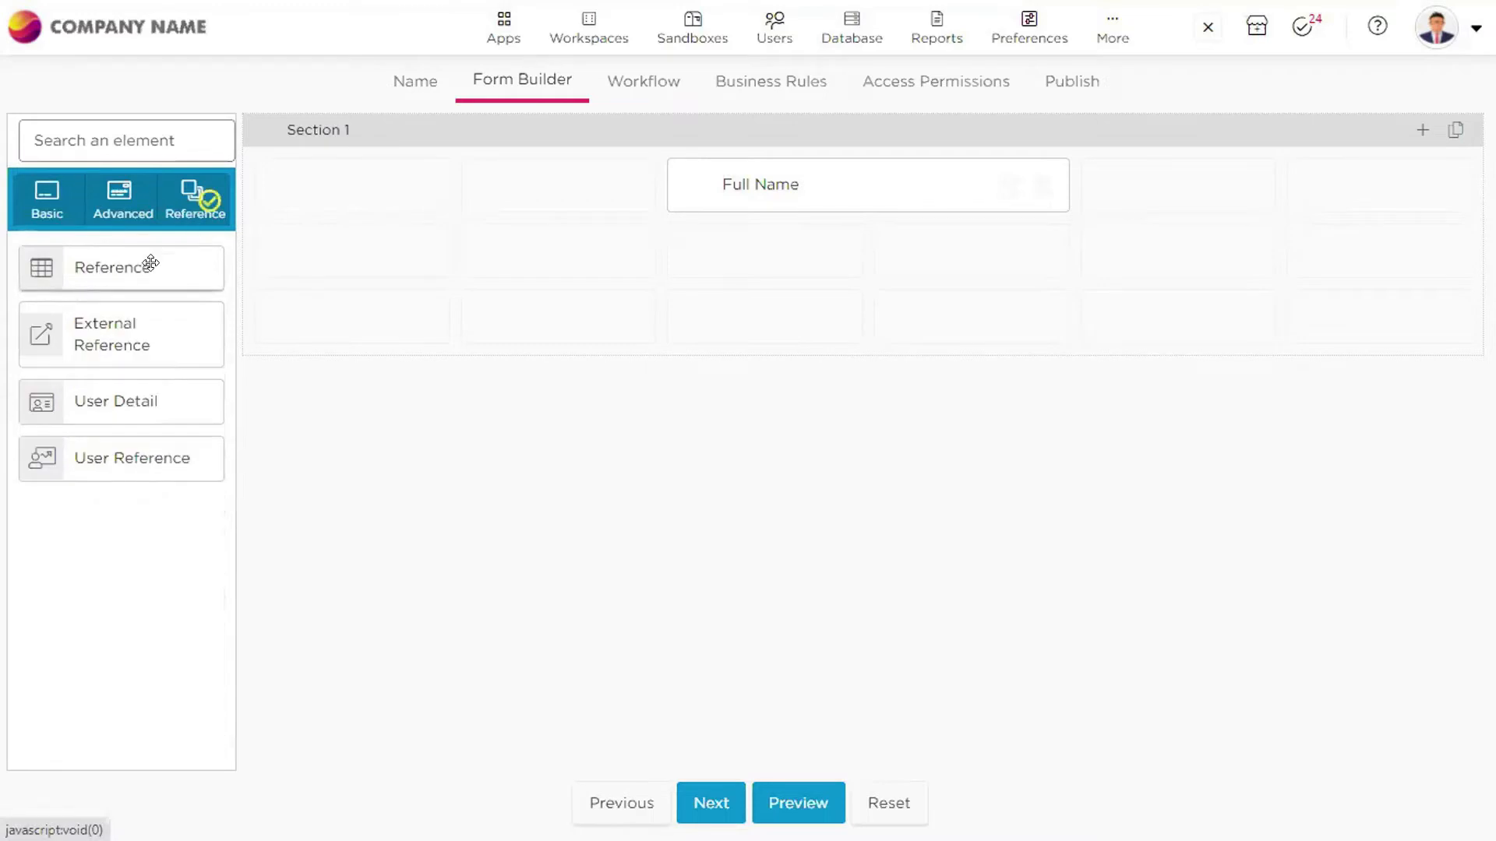
left_click(47, 199)
left_click(121, 199)
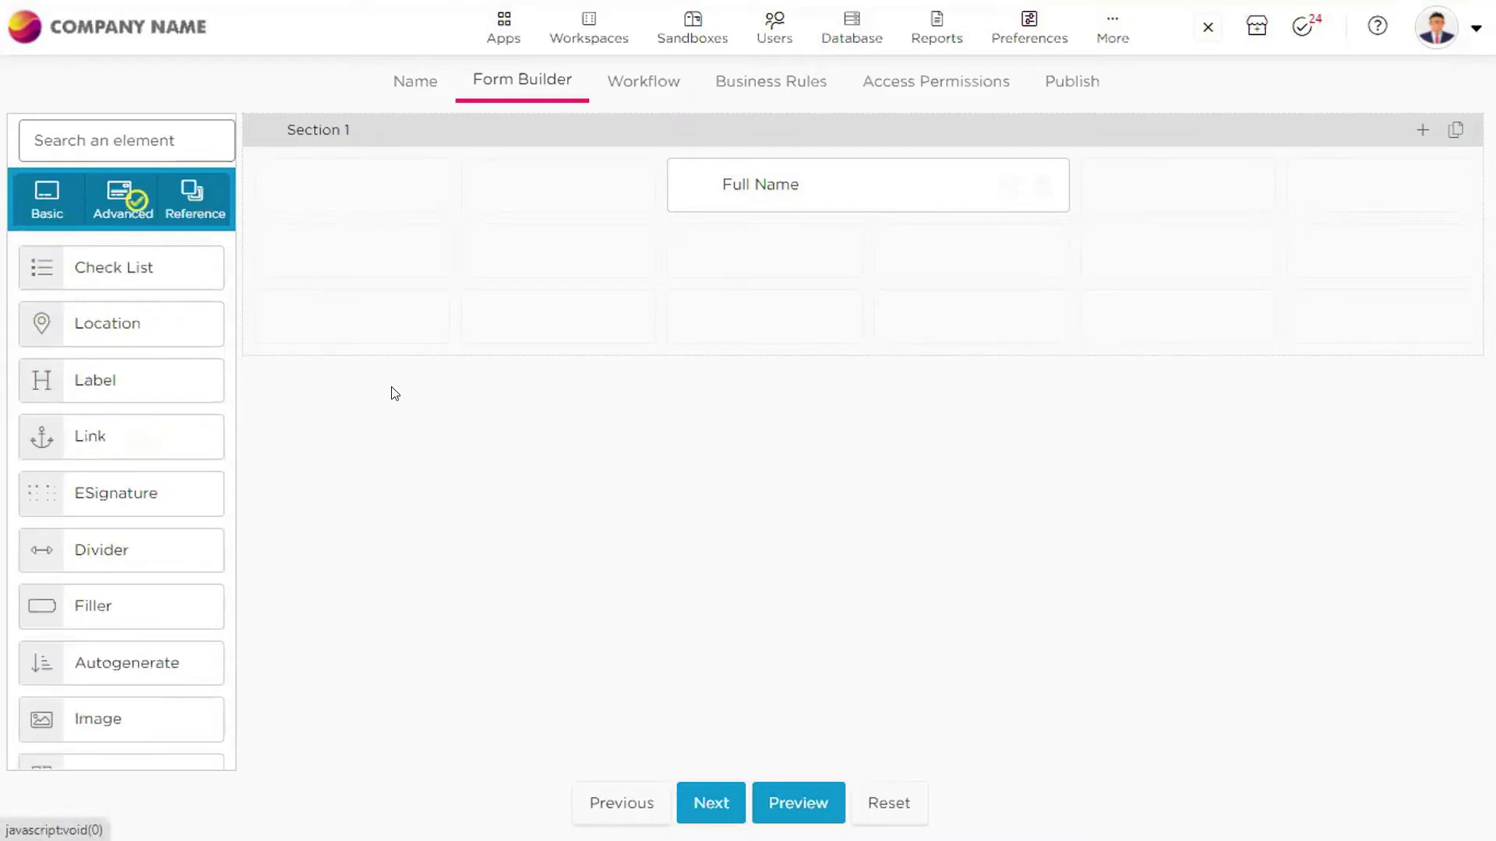
Delete the Full Name field from Section 1
left_click(1040, 186)
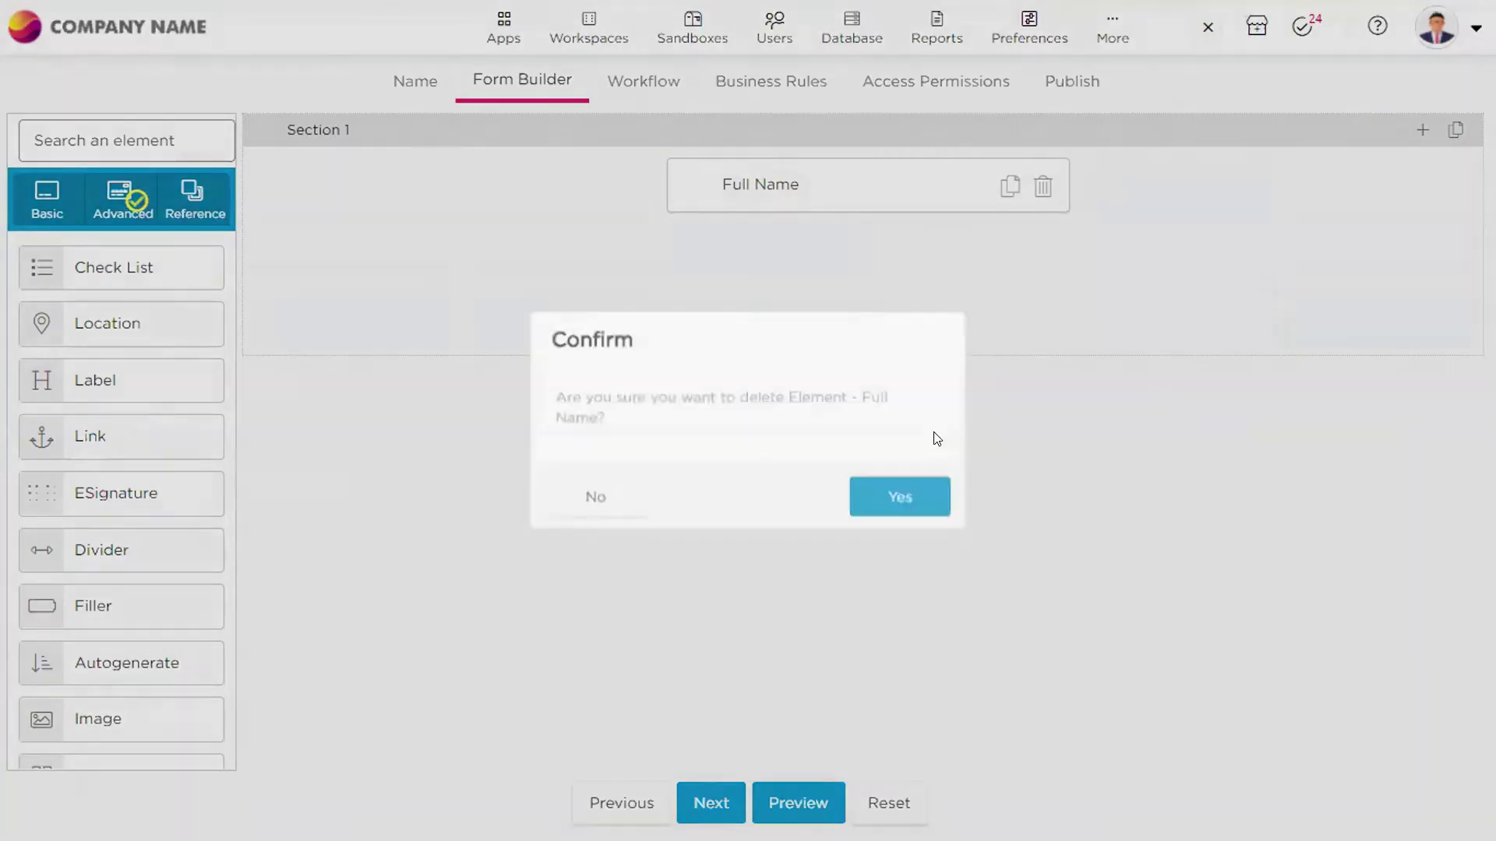
left_click(898, 499)
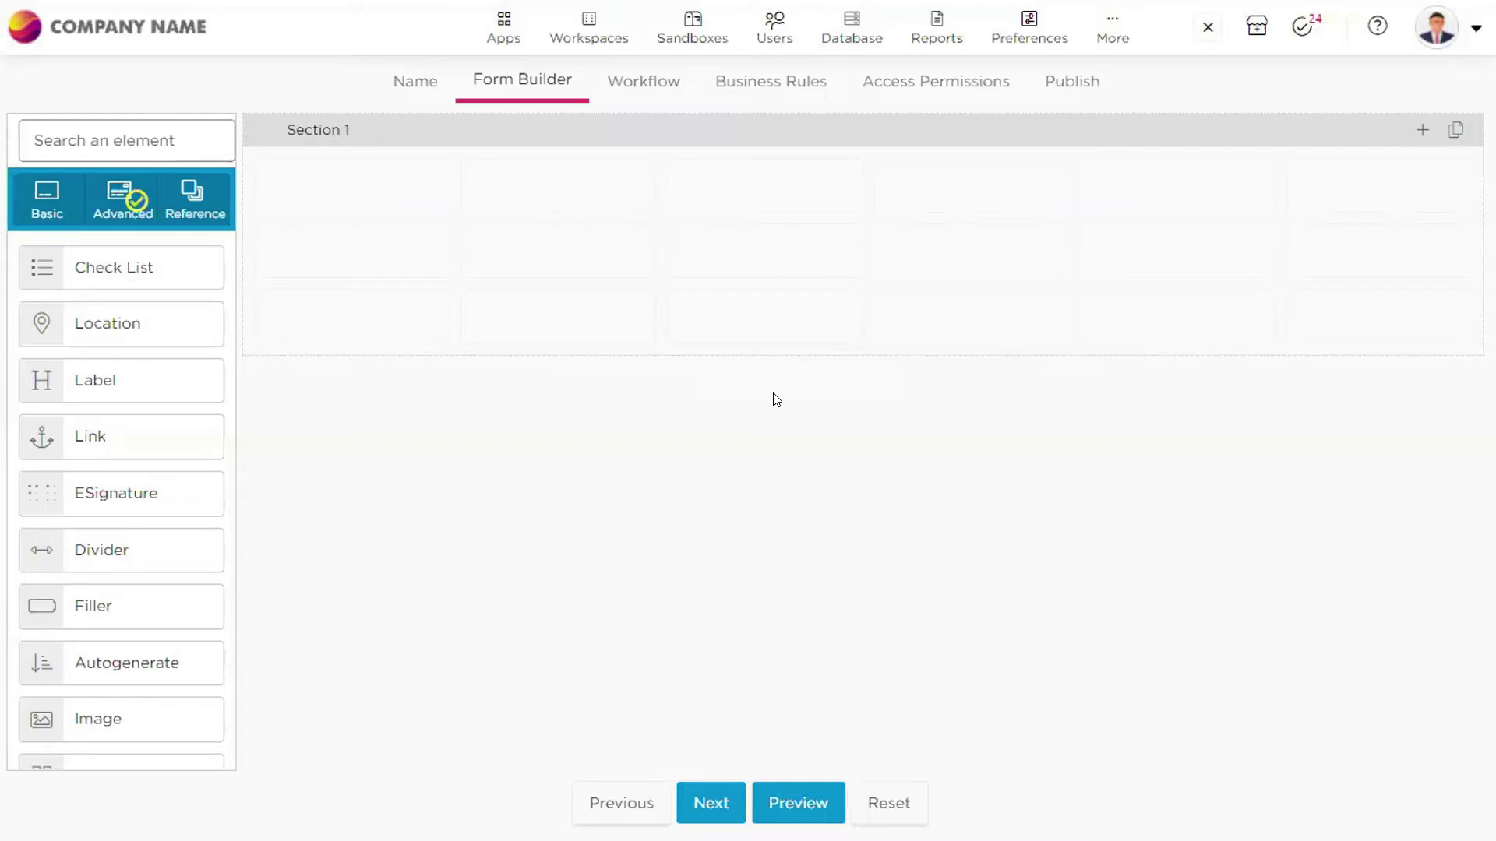
Add a Number field at the start of Section 1's first row and name it Employee ID
left_click(26, 190)
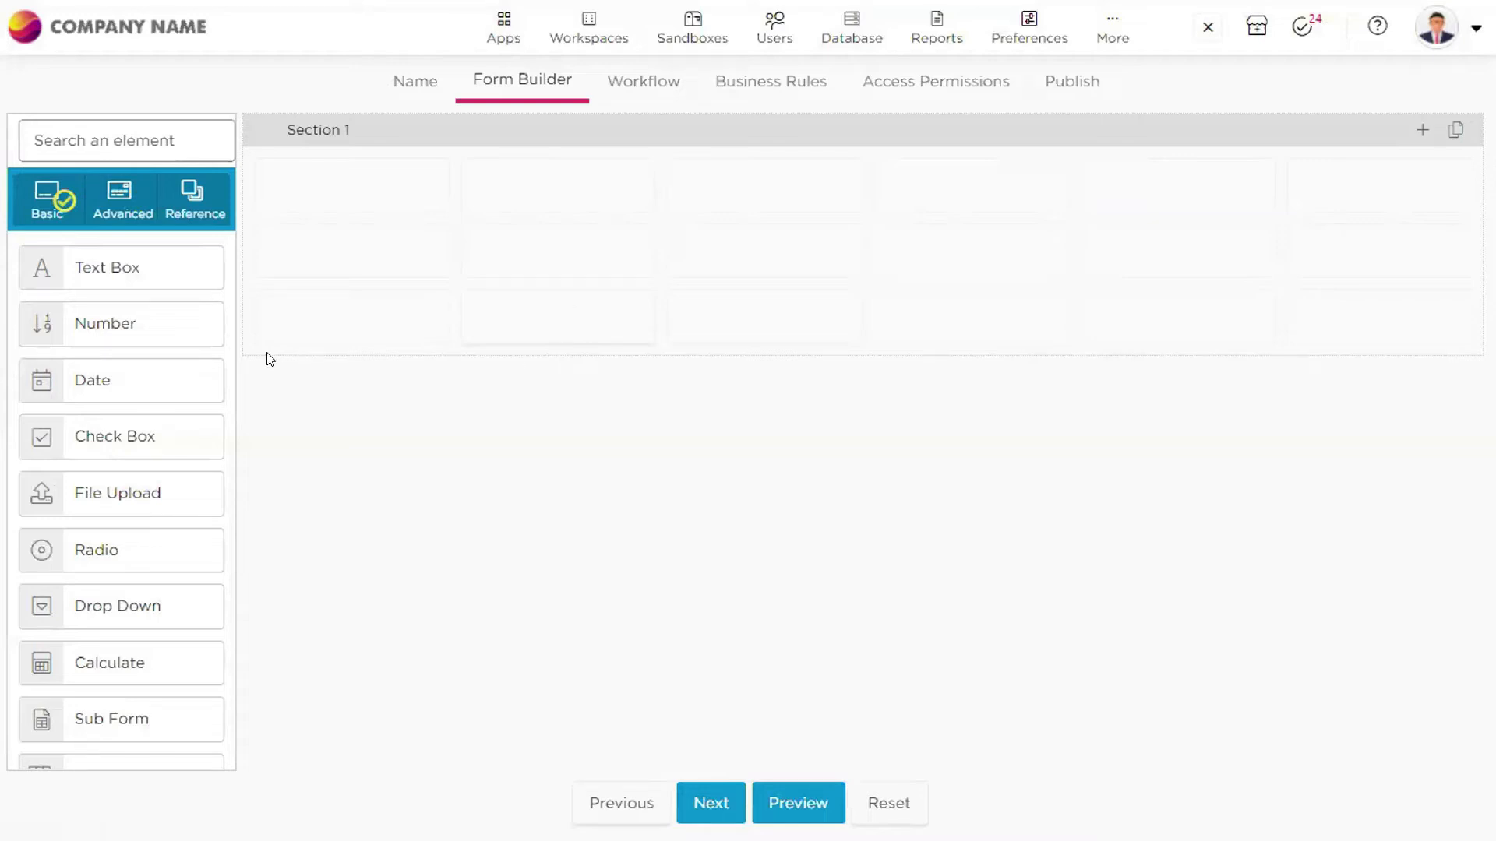
left_click_drag(47, 325, 324, 168)
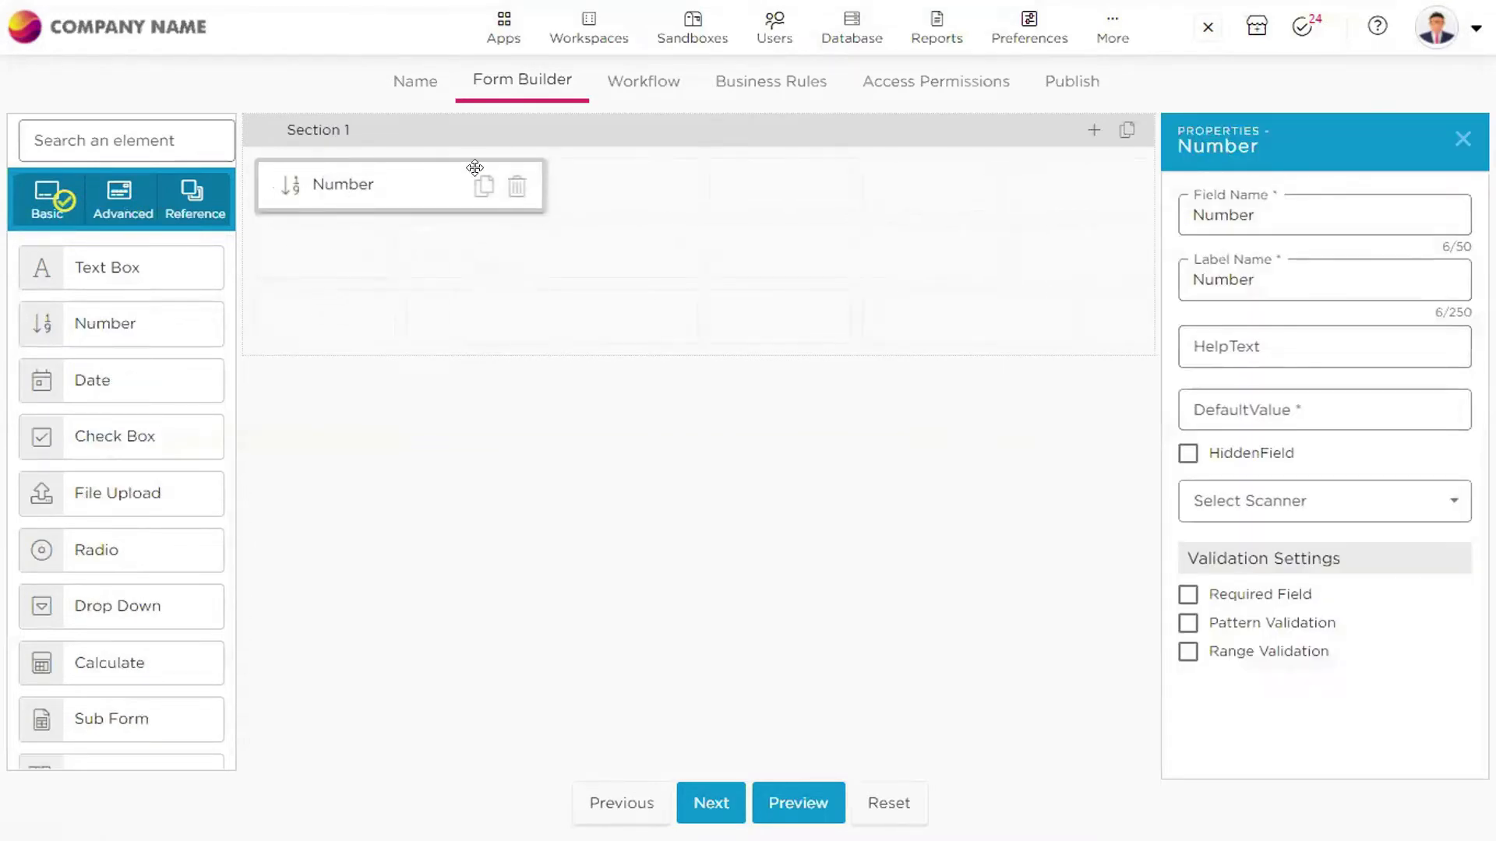
left_click_drag(1273, 223, 1166, 228)
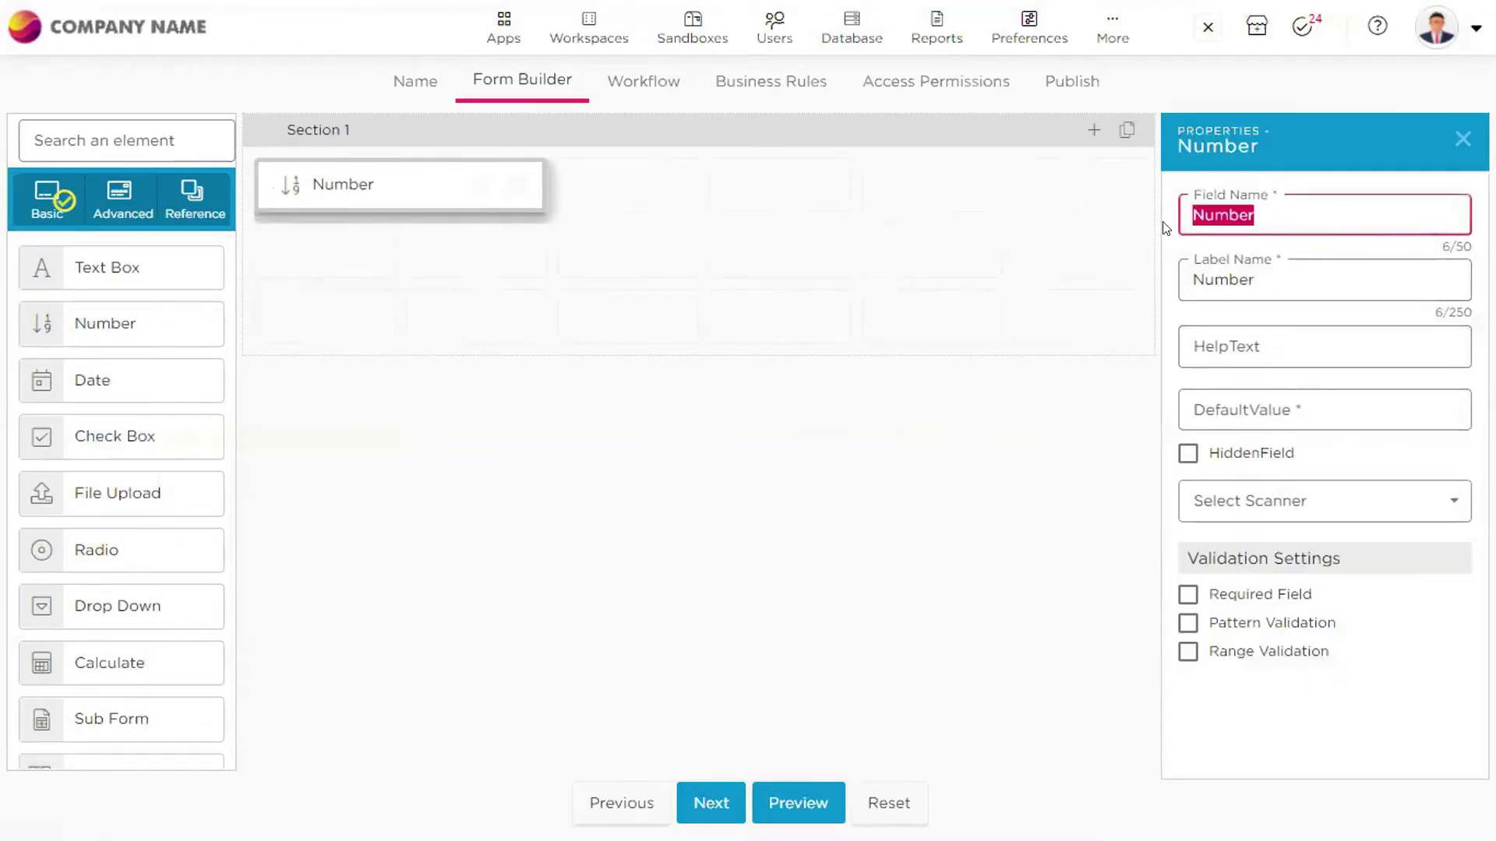
type("Emplo")
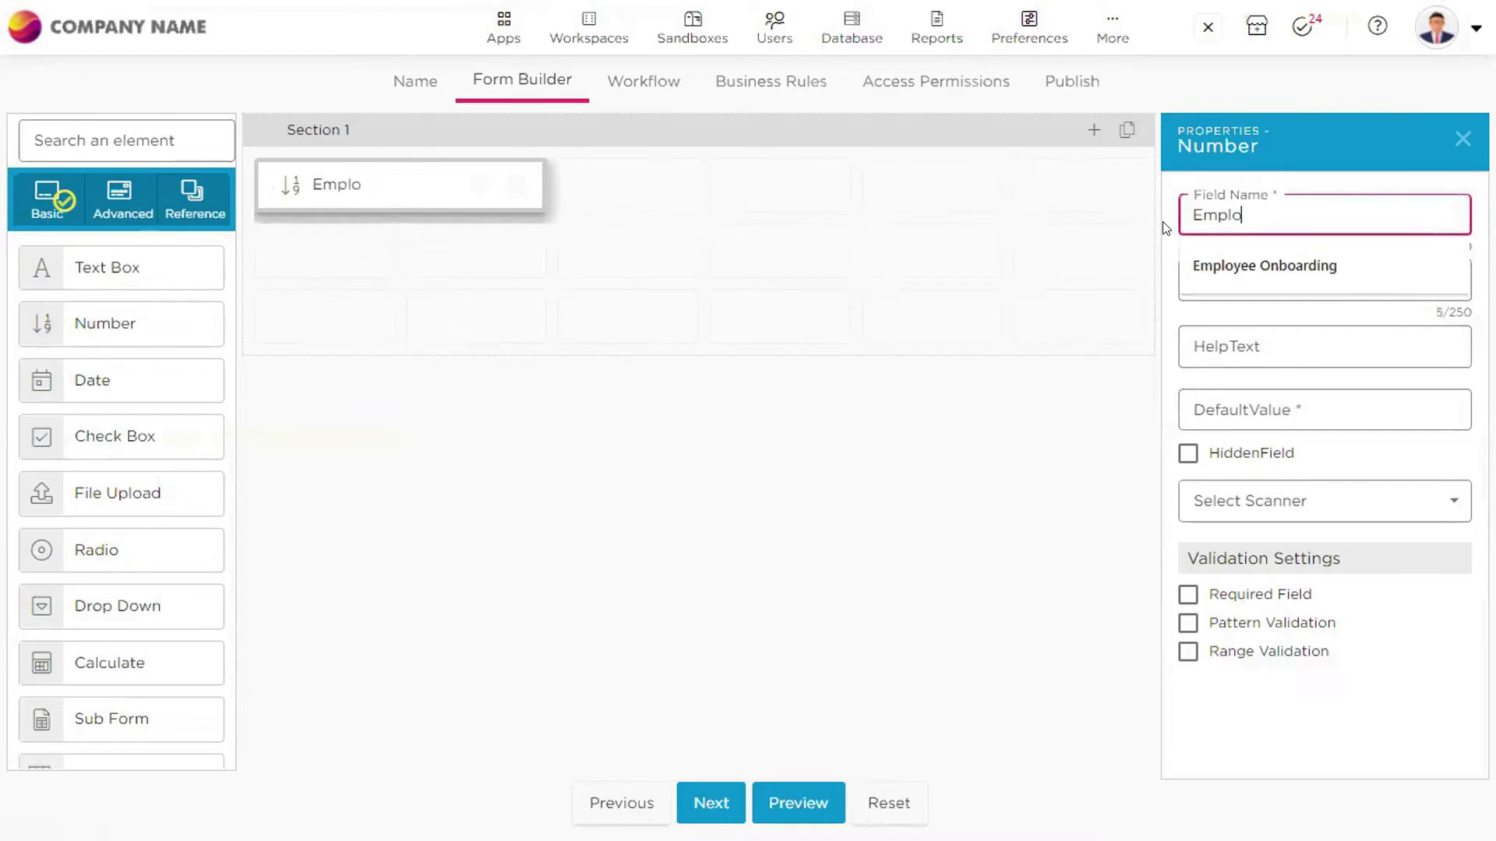
type("yee ID")
left_click(334, 395)
Add a Text Box beside Employee ID in the first row and name it Employee Name
left_click_drag(71, 317, 156, 320)
left_click_drag(58, 265, 163, 309)
left_click_drag(647, 190, 592, 187)
triple_click(1288, 278)
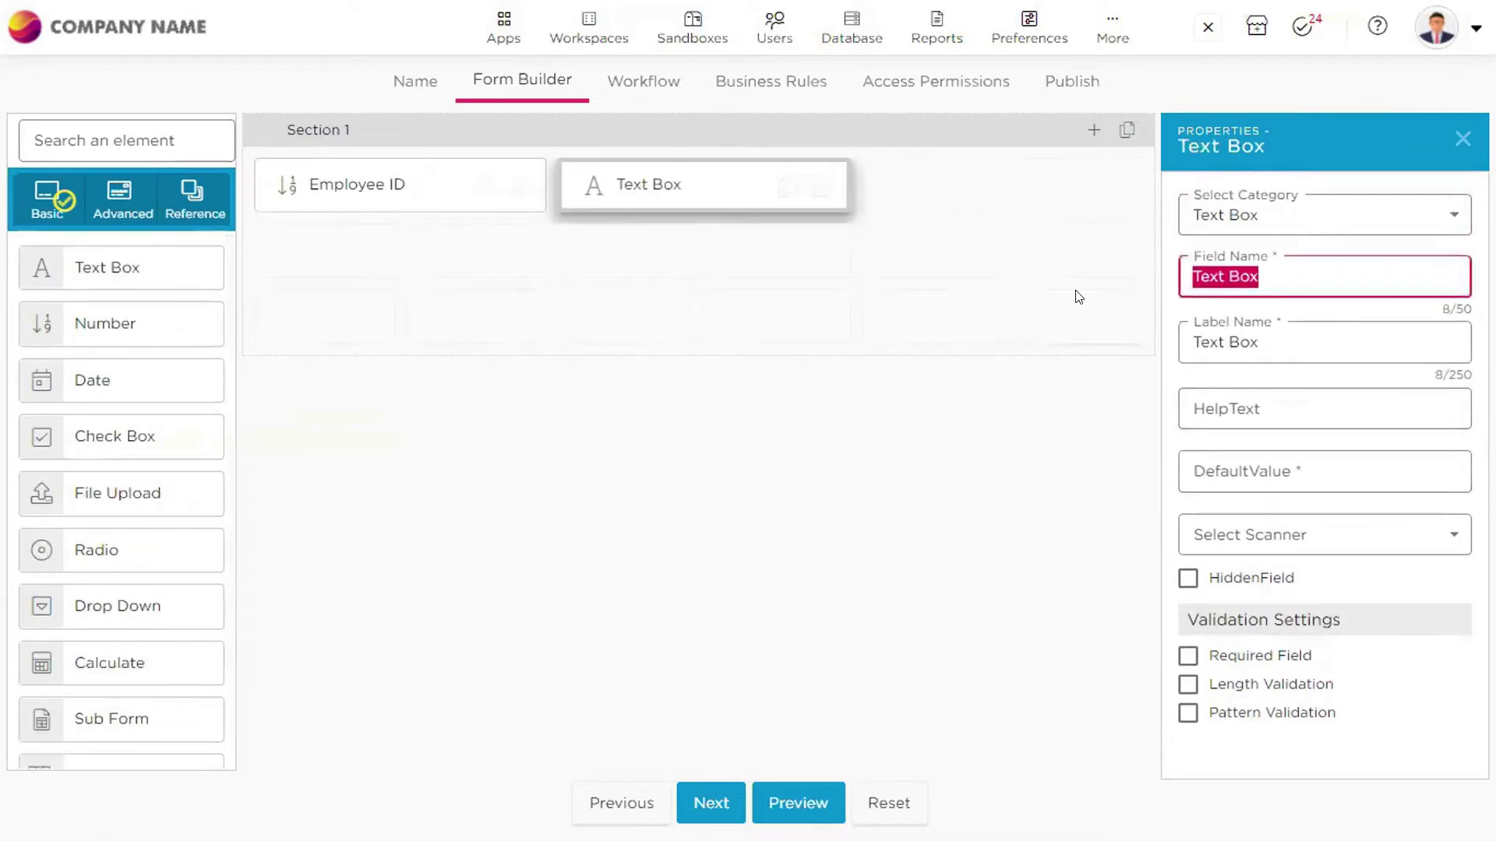
type("Emplo")
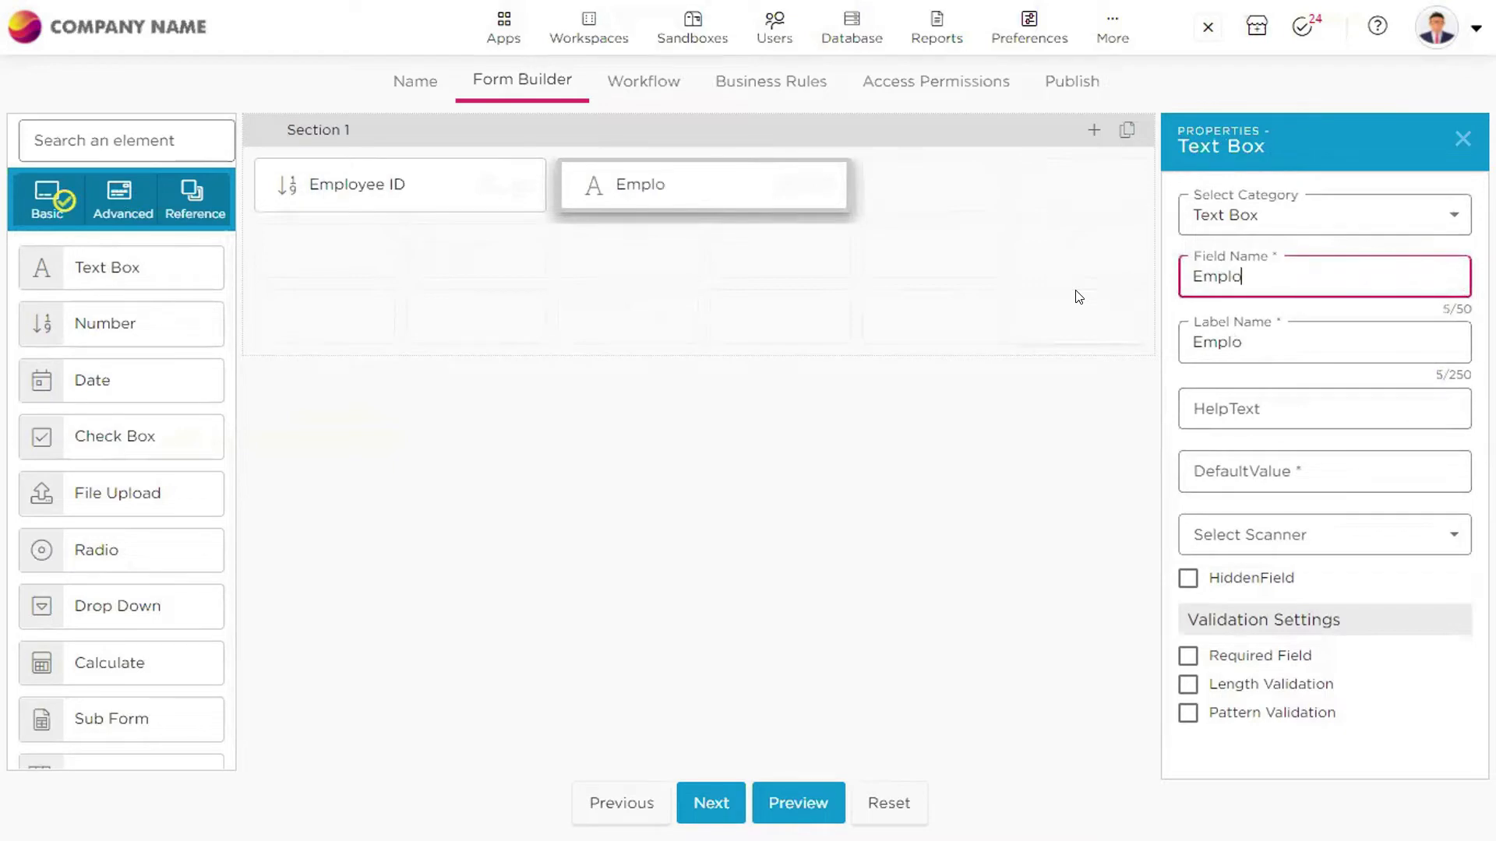
type("yee Name")
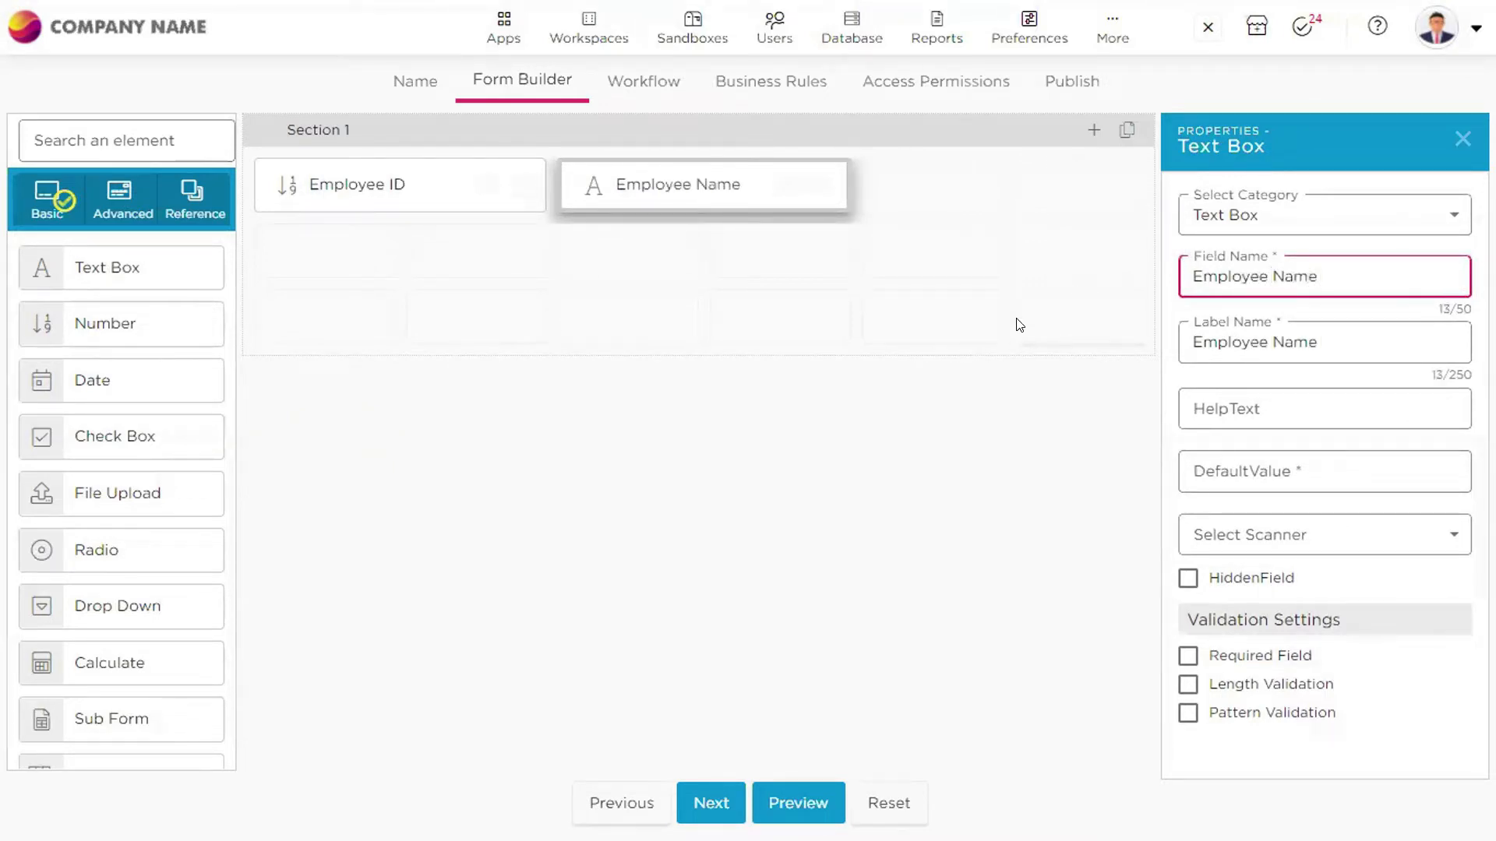
left_click(940, 438)
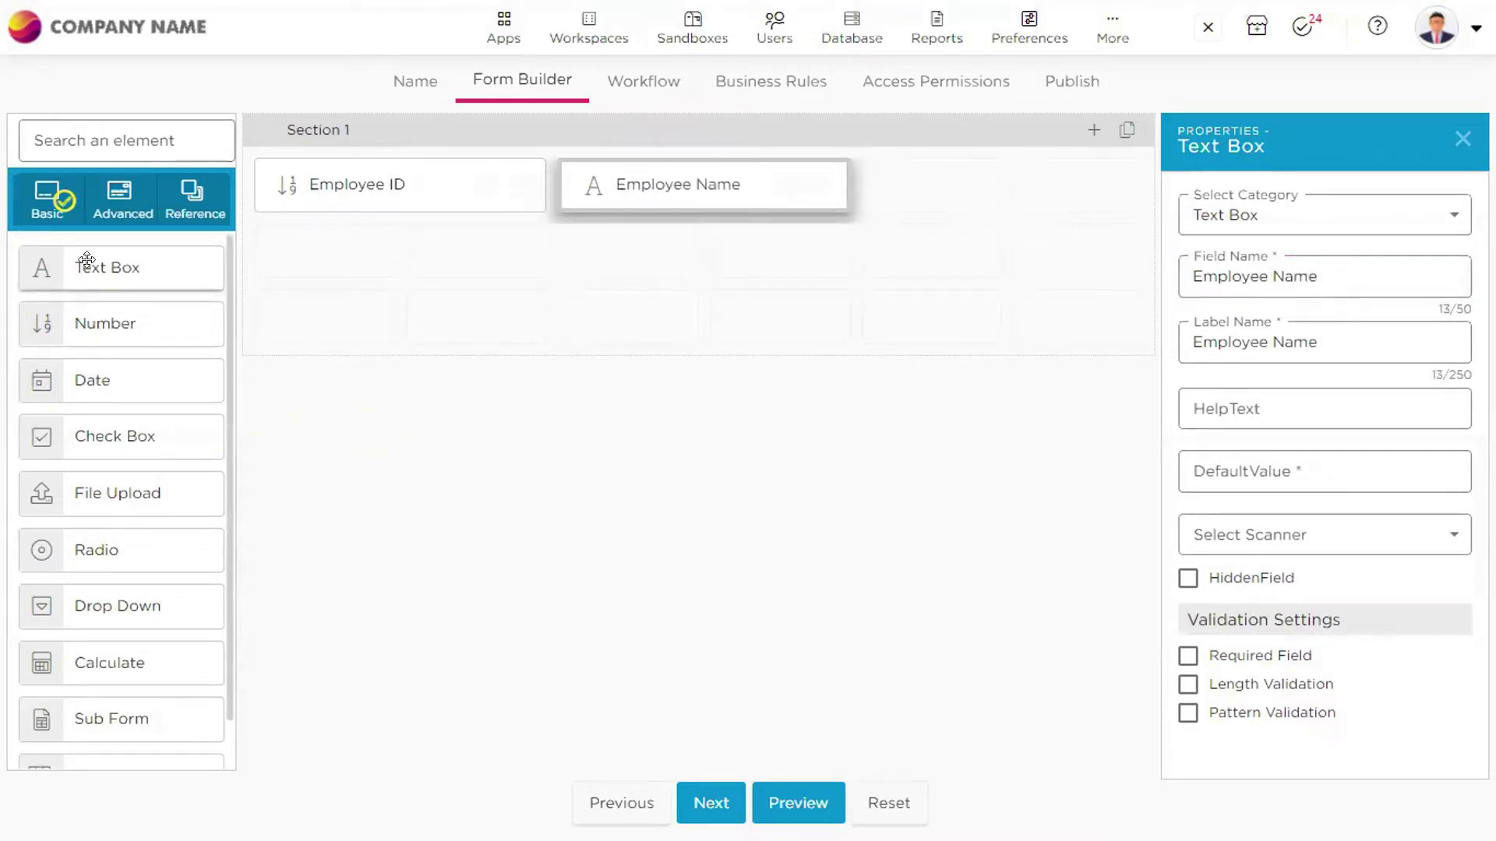
Add a Text Box beside Employee Name, set its category to Email Id and name it Employee Email ID
left_click_drag(267, 327, 958, 191)
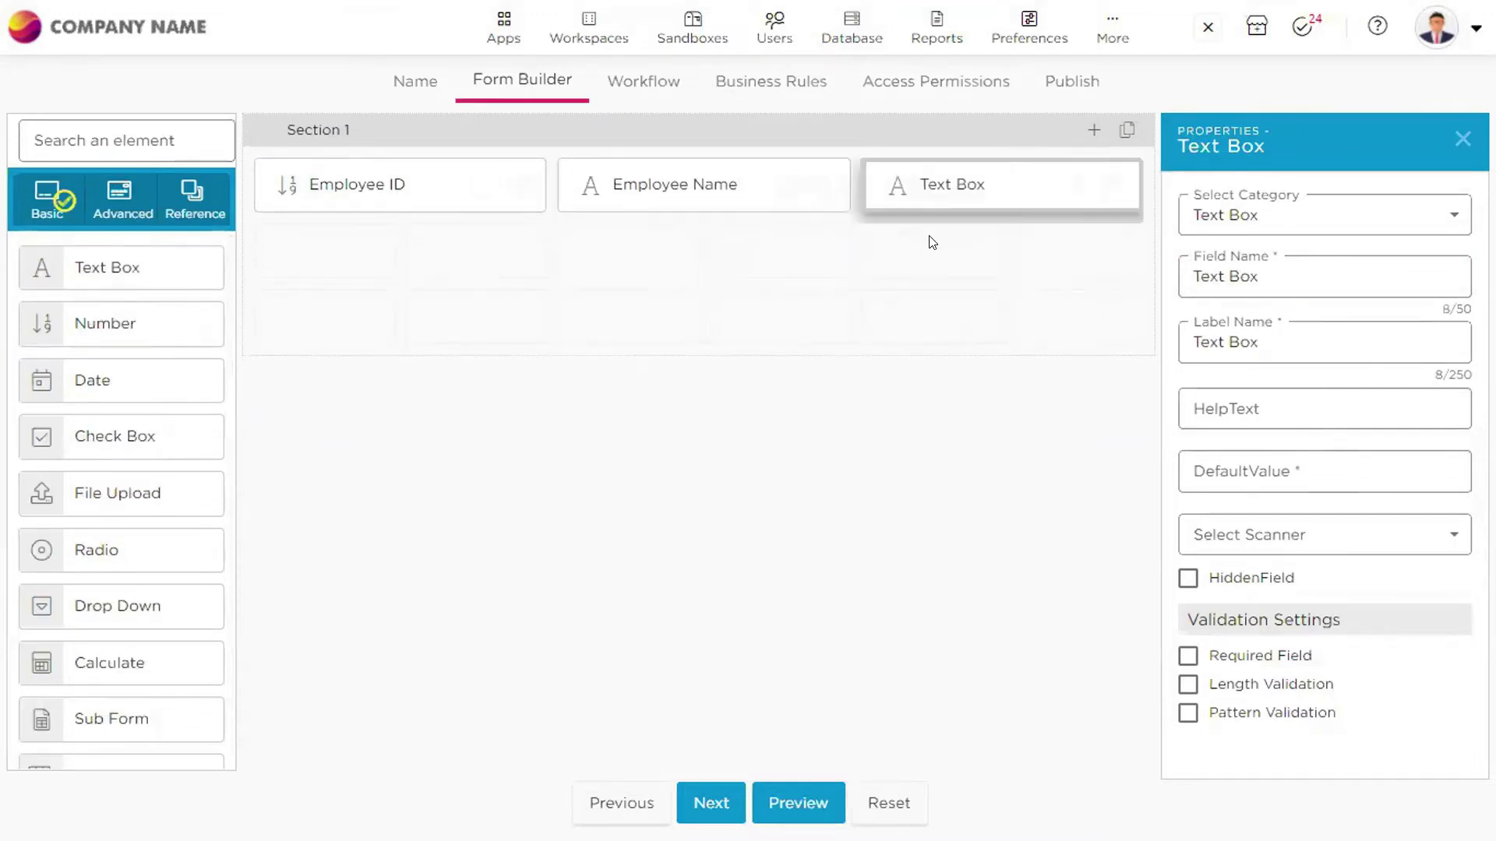
left_click(1243, 204)
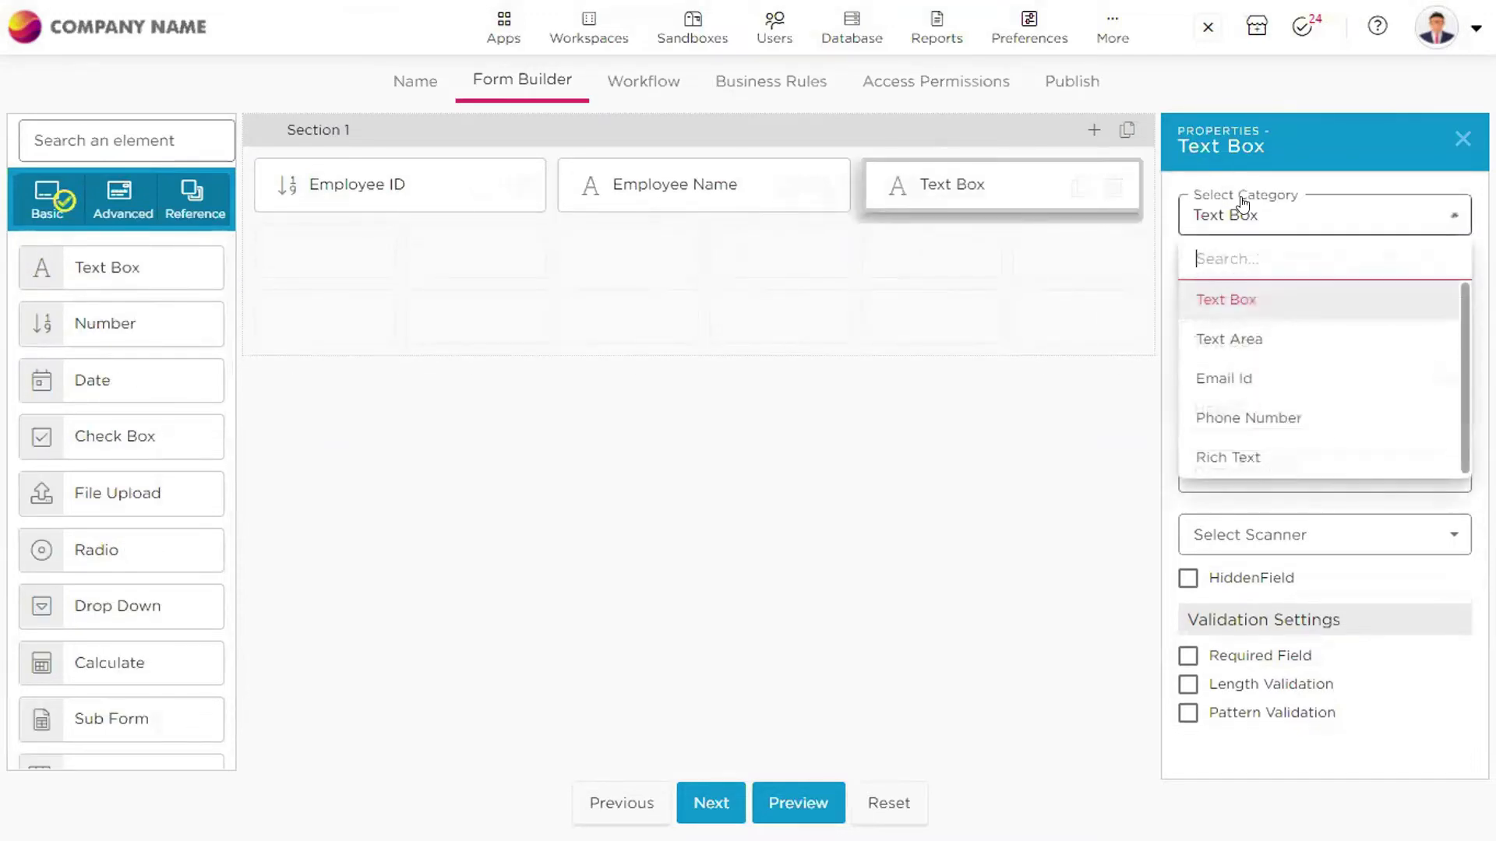
left_click(1231, 378)
left_click_drag(1337, 289, 1135, 287)
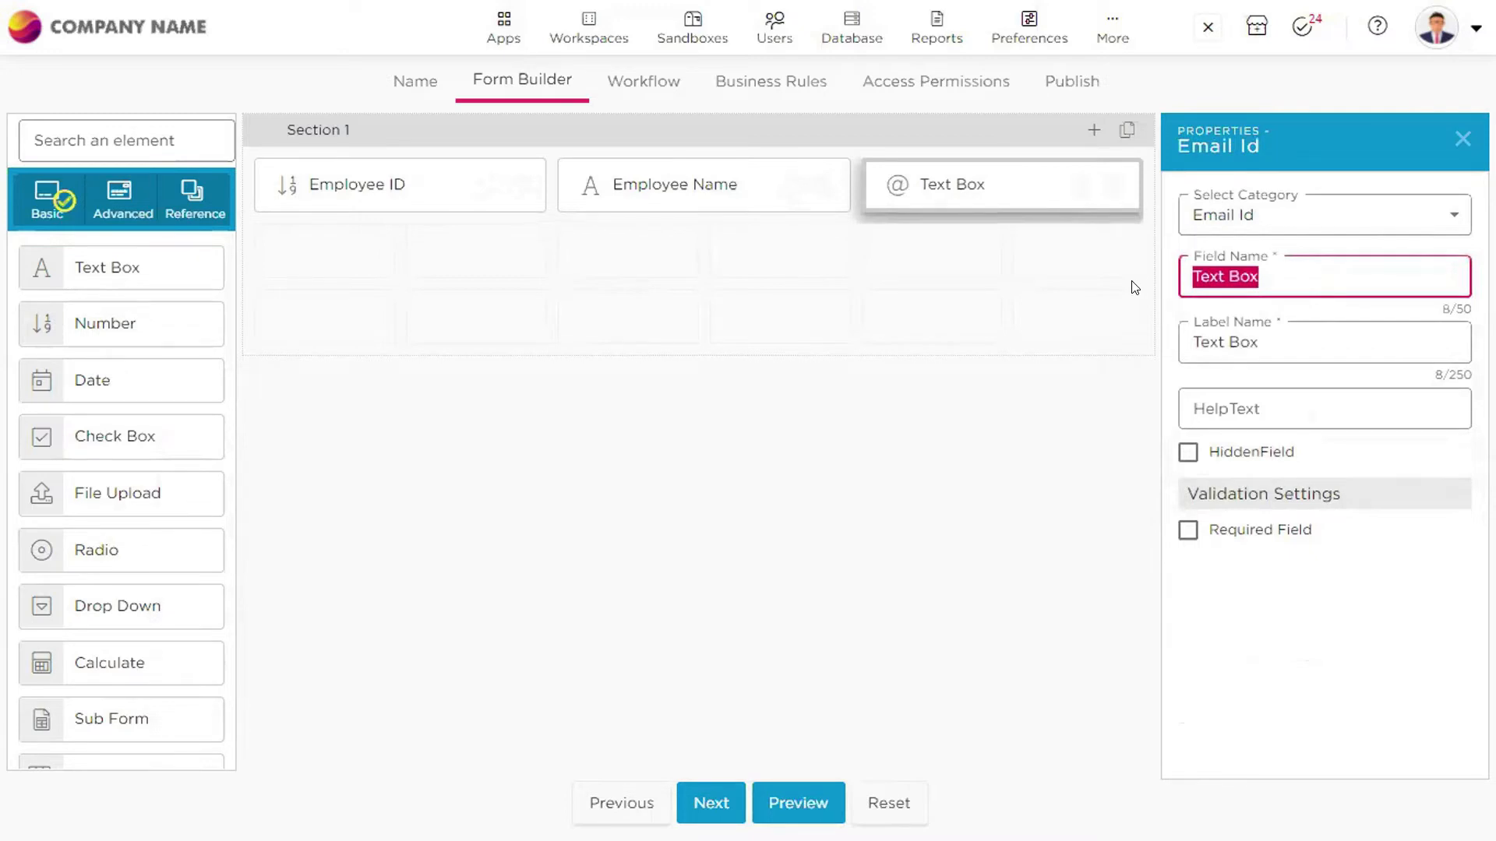
type("Employee ")
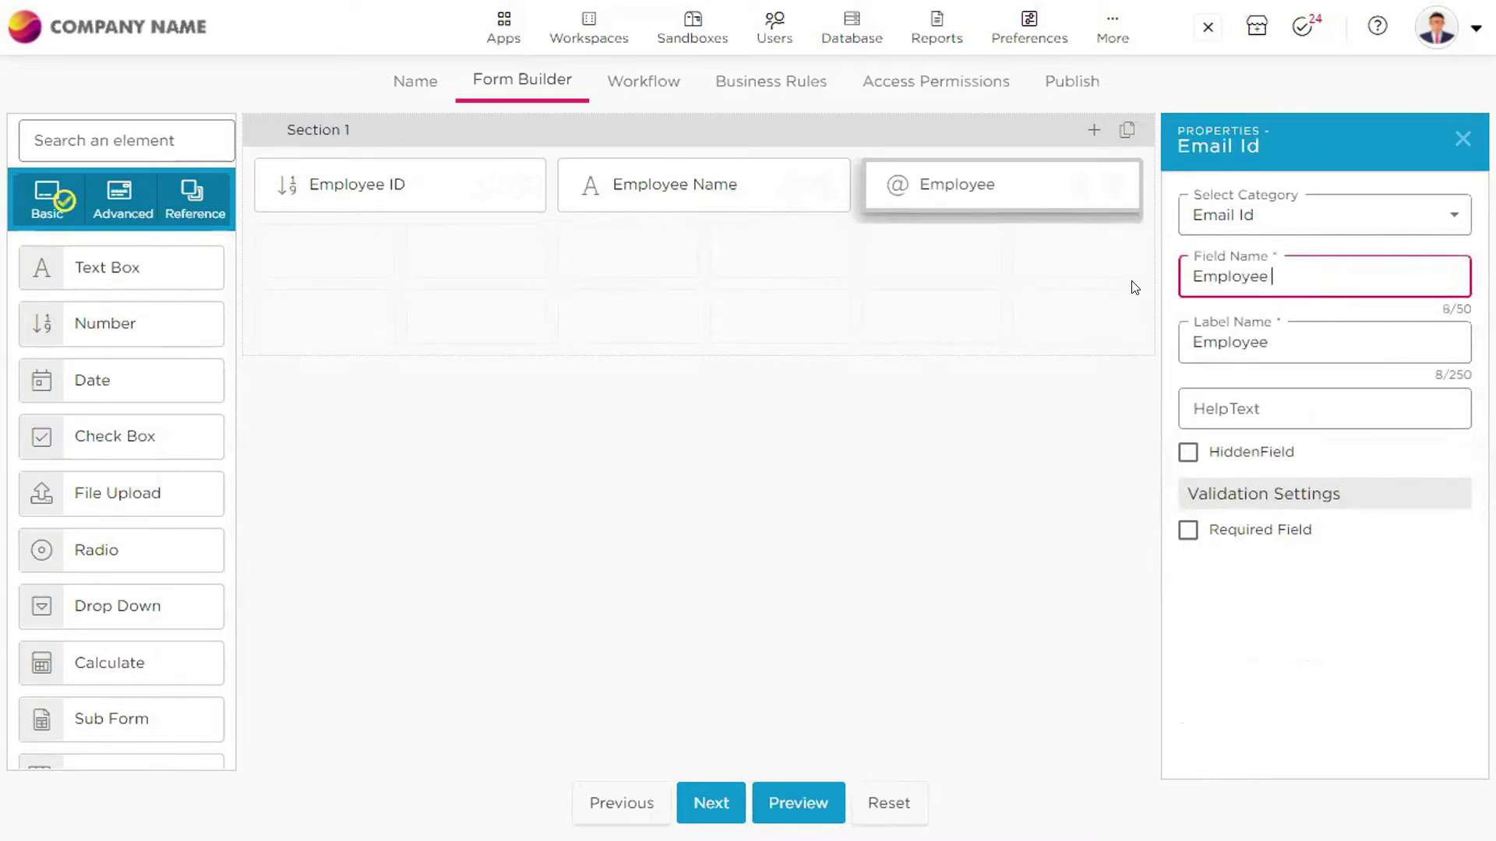
type("Email ID")
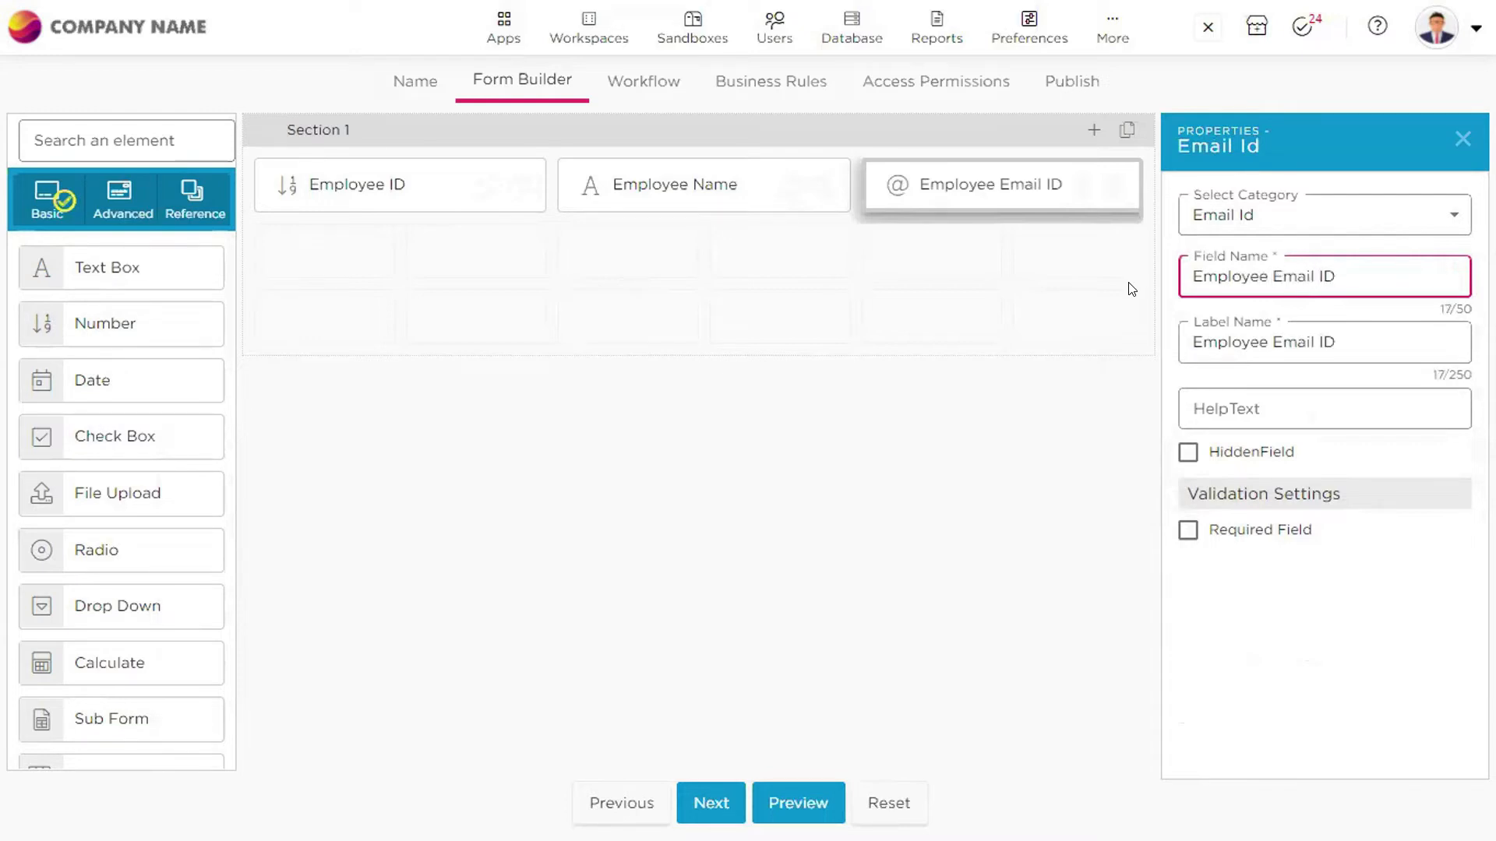
left_click(1068, 401)
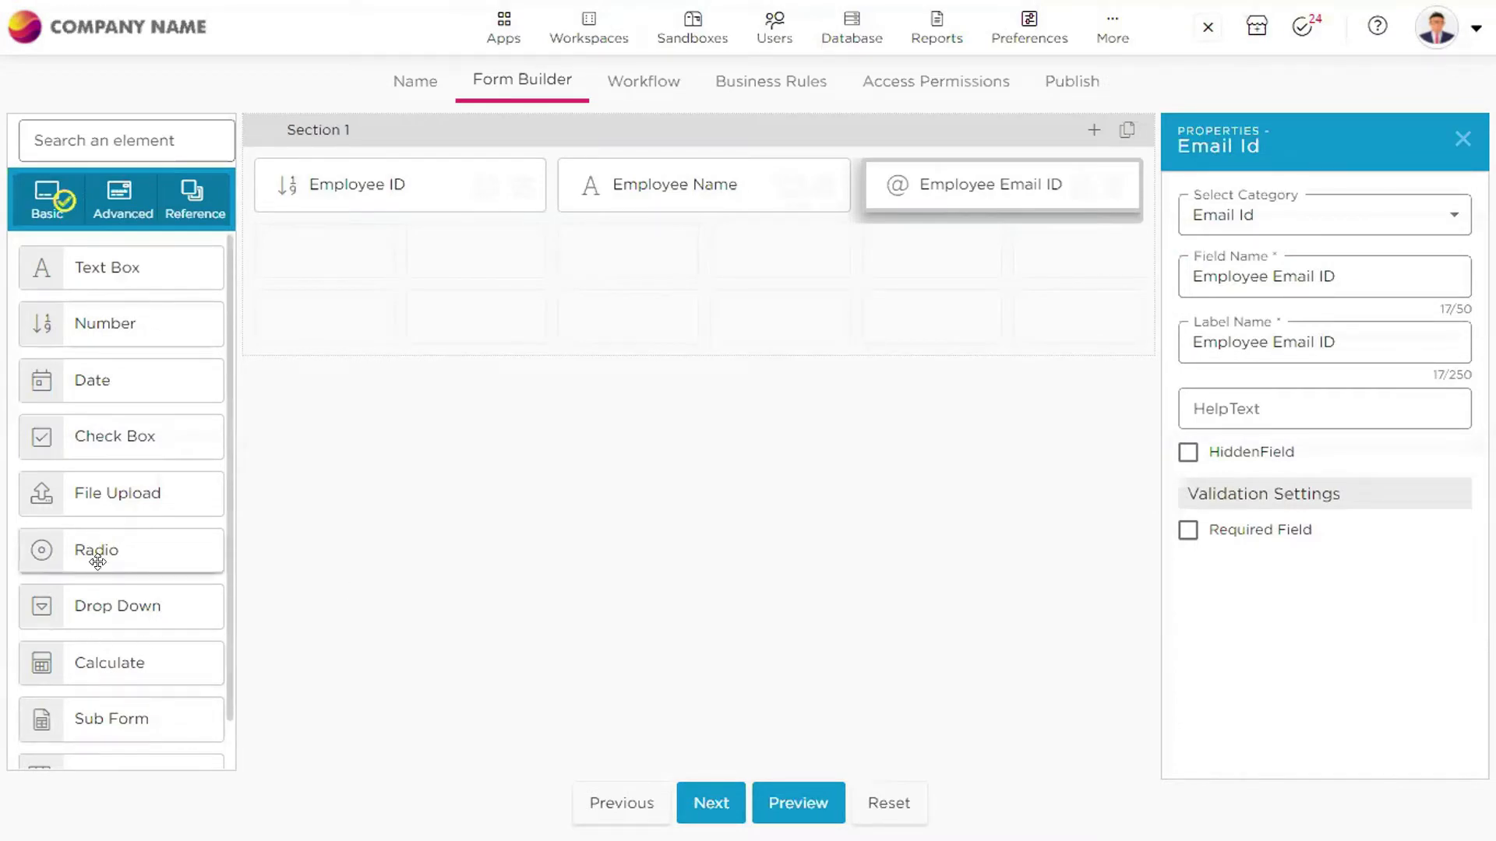
Add a Drop Down field below Employee ID in the second row and name it Type Of Leave
scroll(67, 381, "down", 1)
left_click_drag(70, 554, 335, 267)
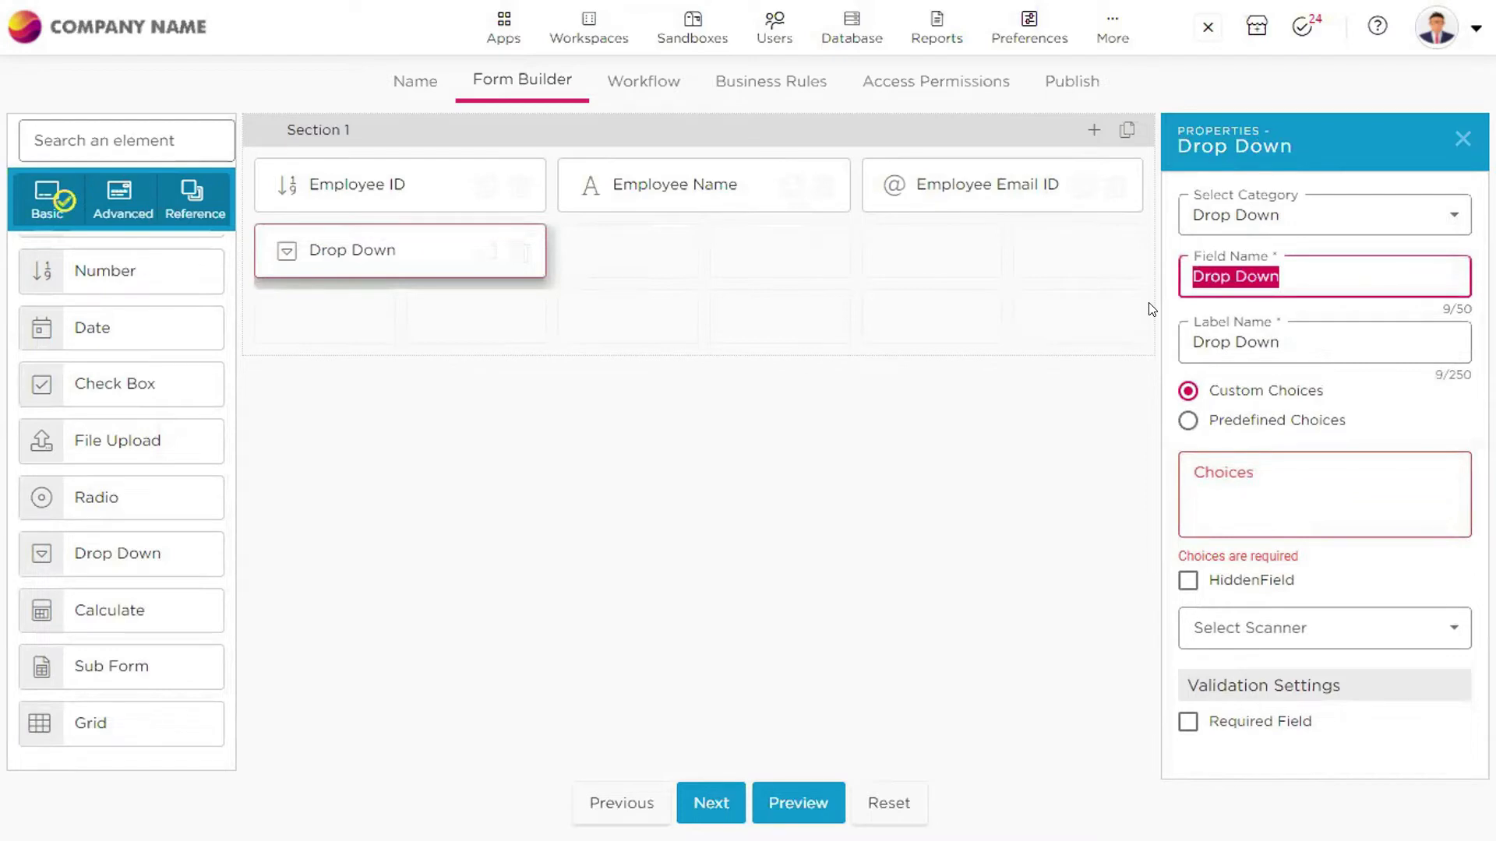
type("Types")
key("BackSpace")
type("Of")
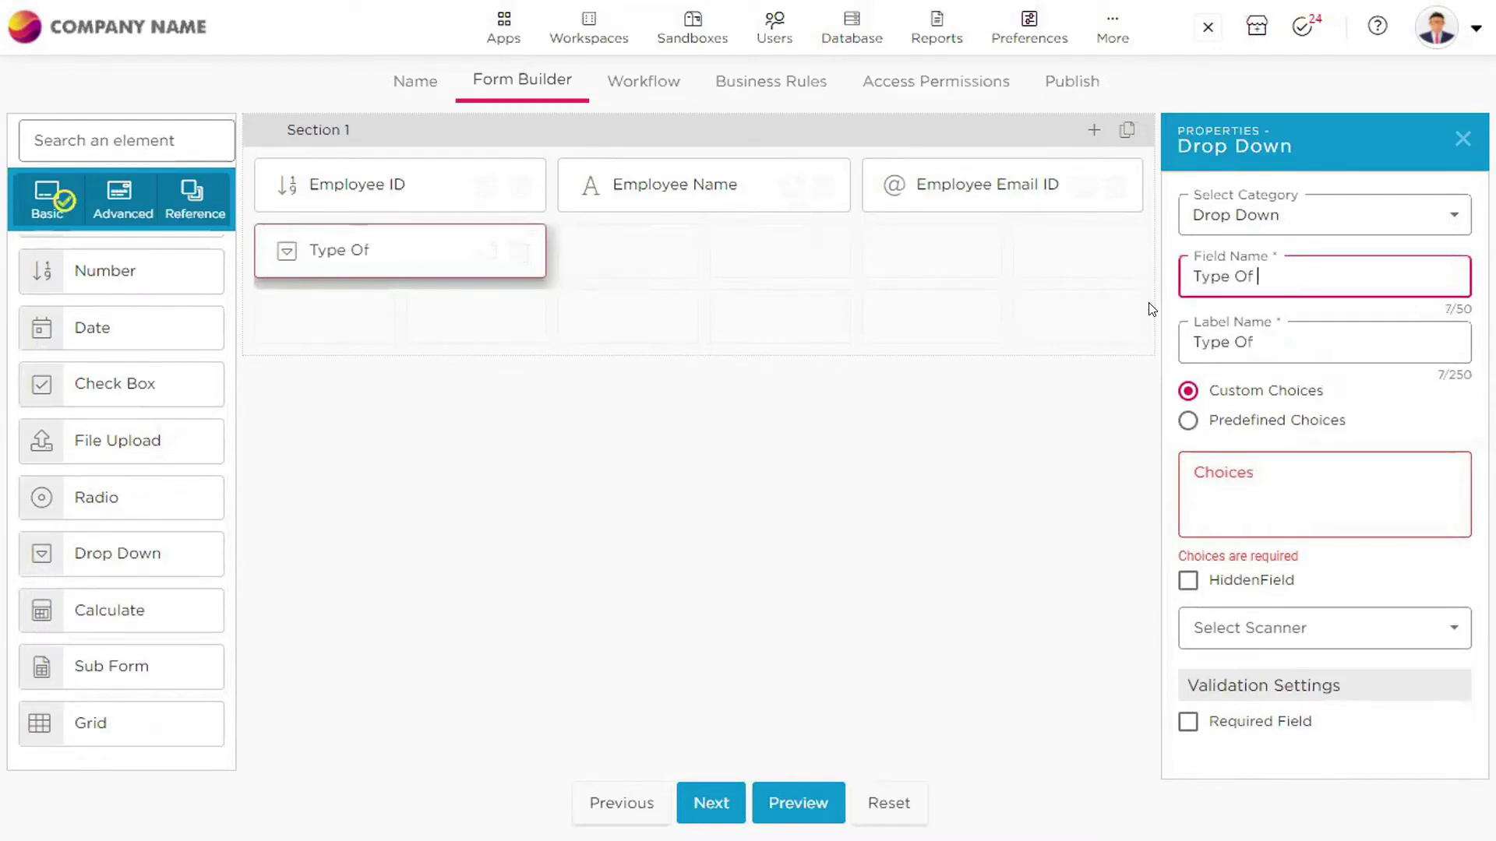
type(" Leave")
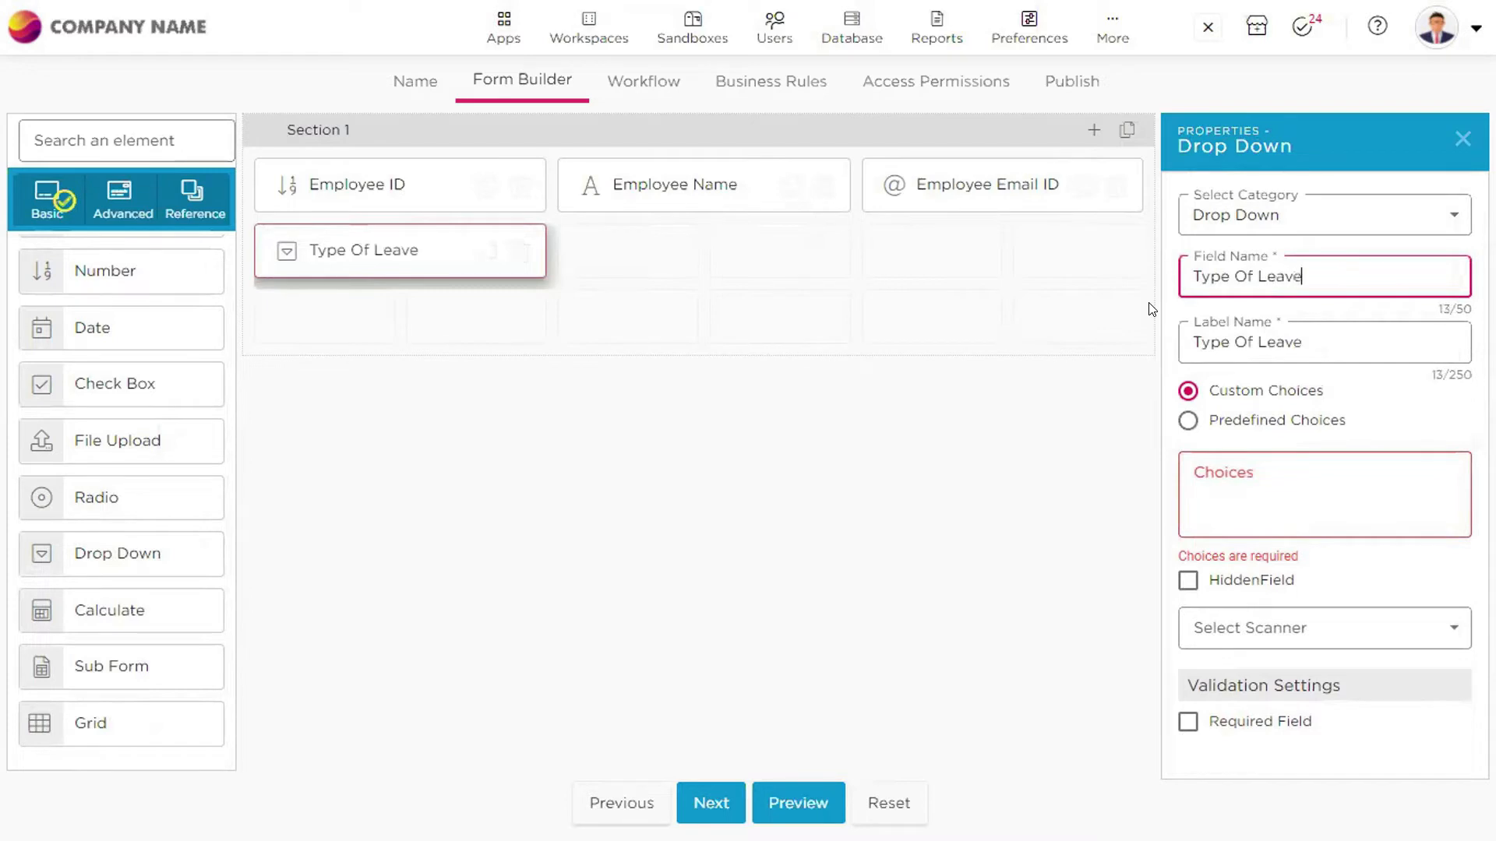
Enter Sick Leave, Privileged Leave and Casual Leave as the custom choices of the Type Of Leave field
left_click(1290, 489)
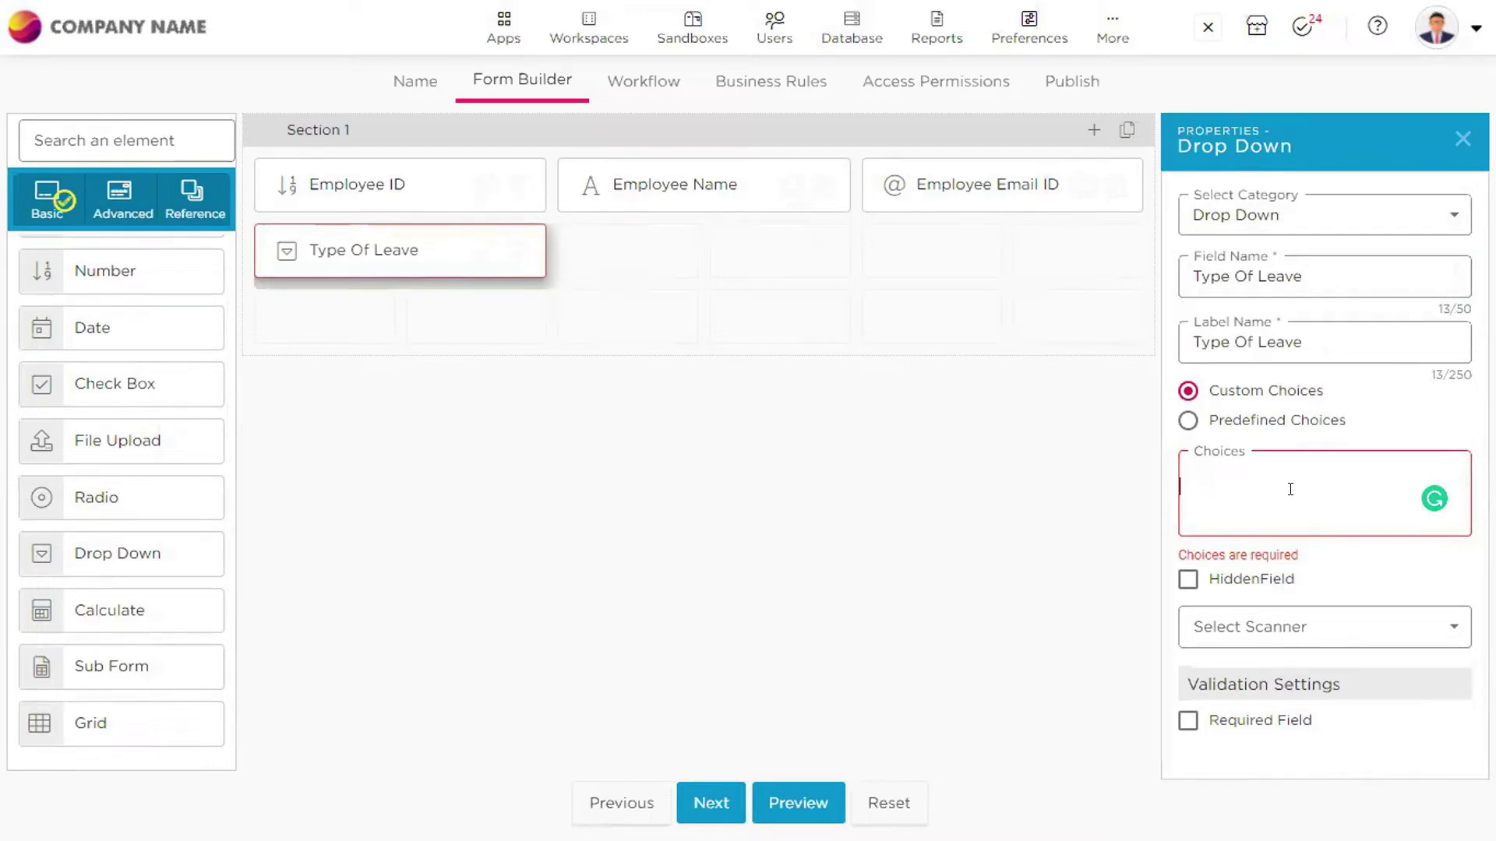
type("Sick ")
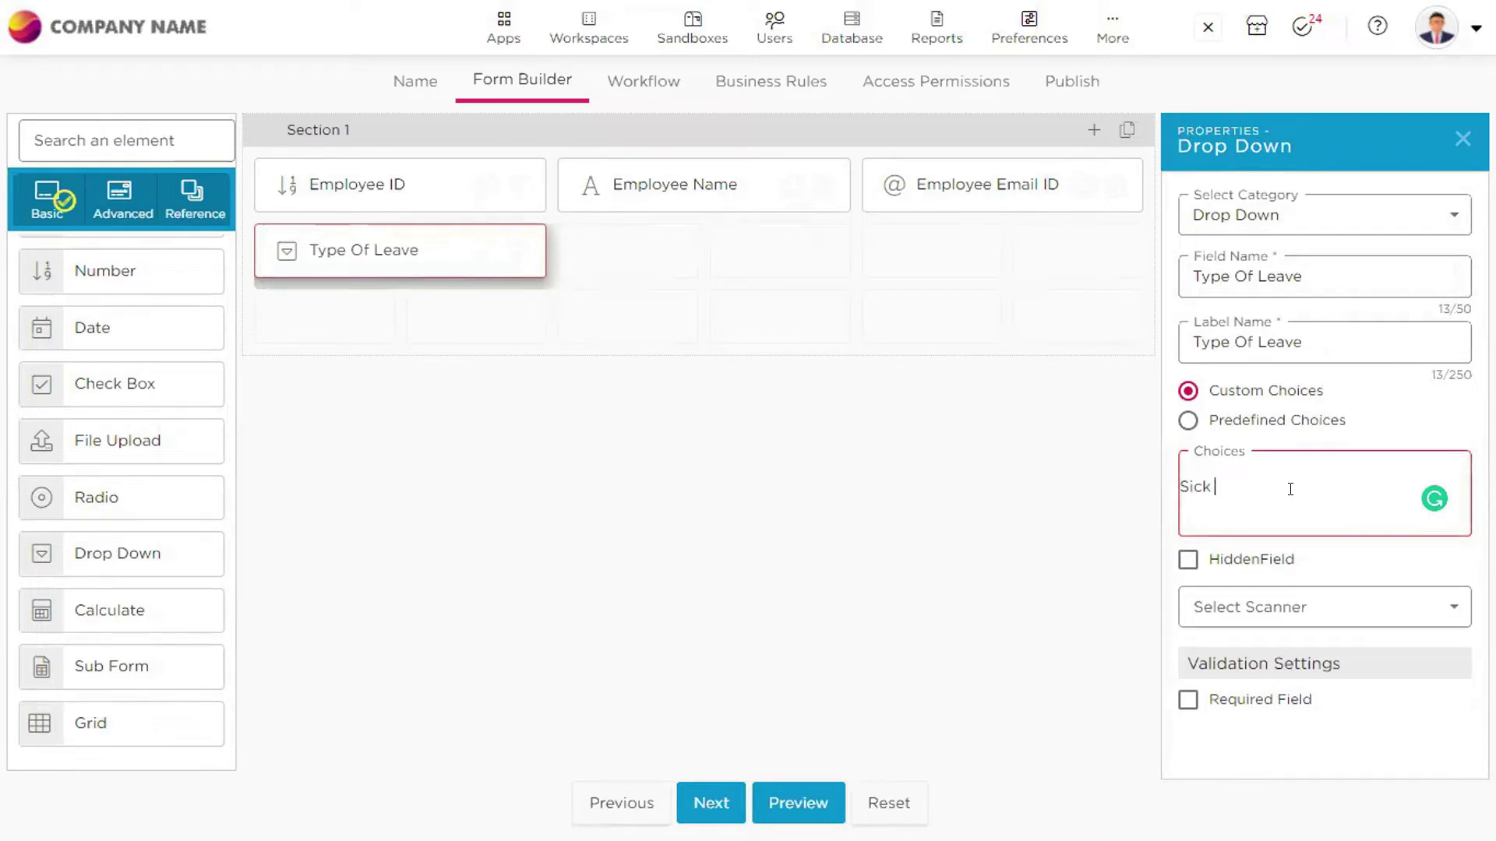
type("Leave ")
type("P")
type("re")
type("vil")
type("aged ")
type("Leave")
key("Return")
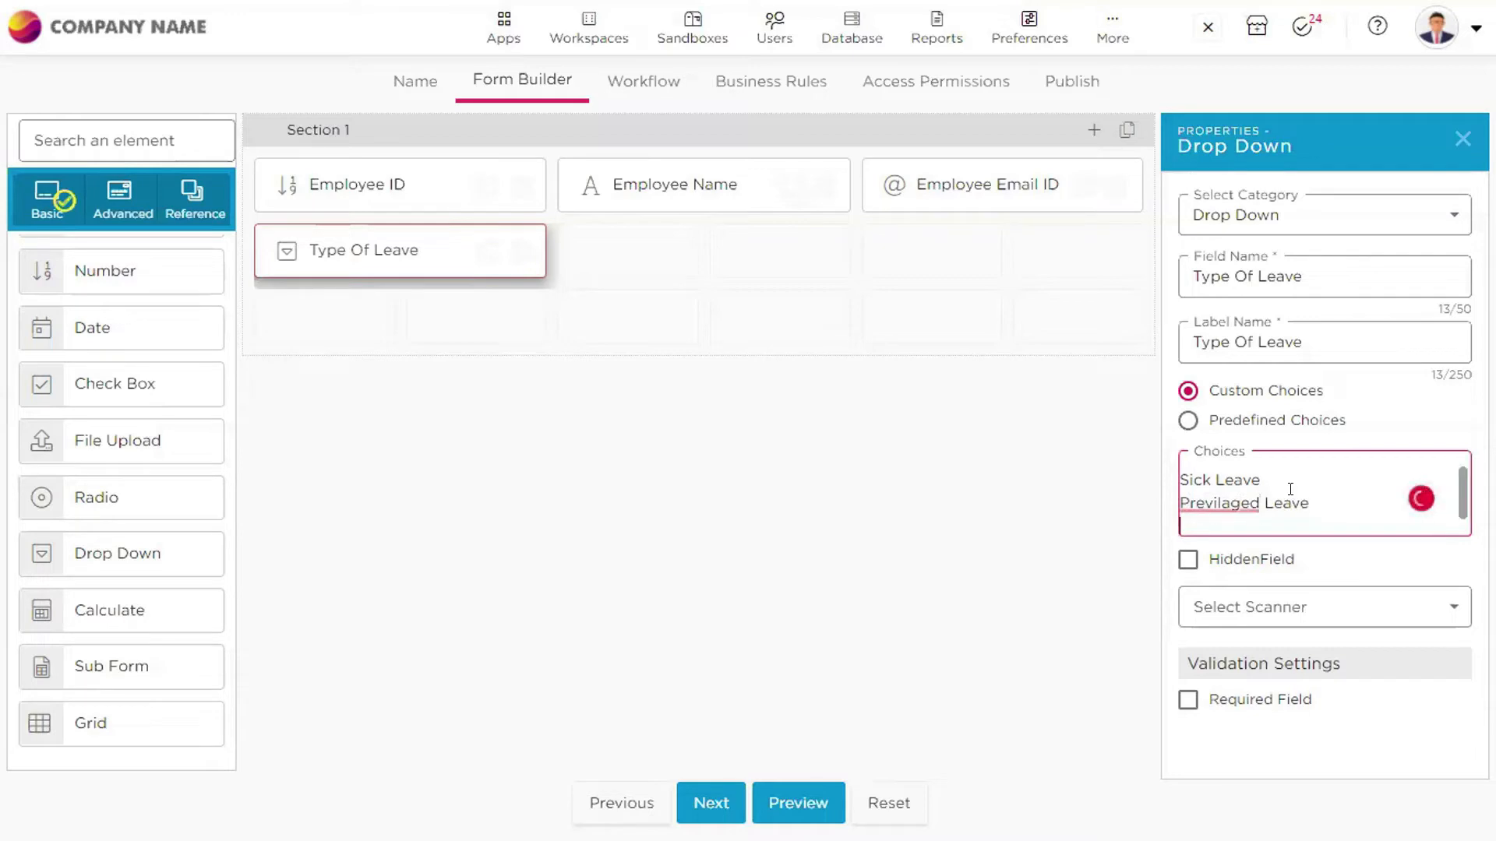
type("Casual Leave")
mouse_move(1222, 514)
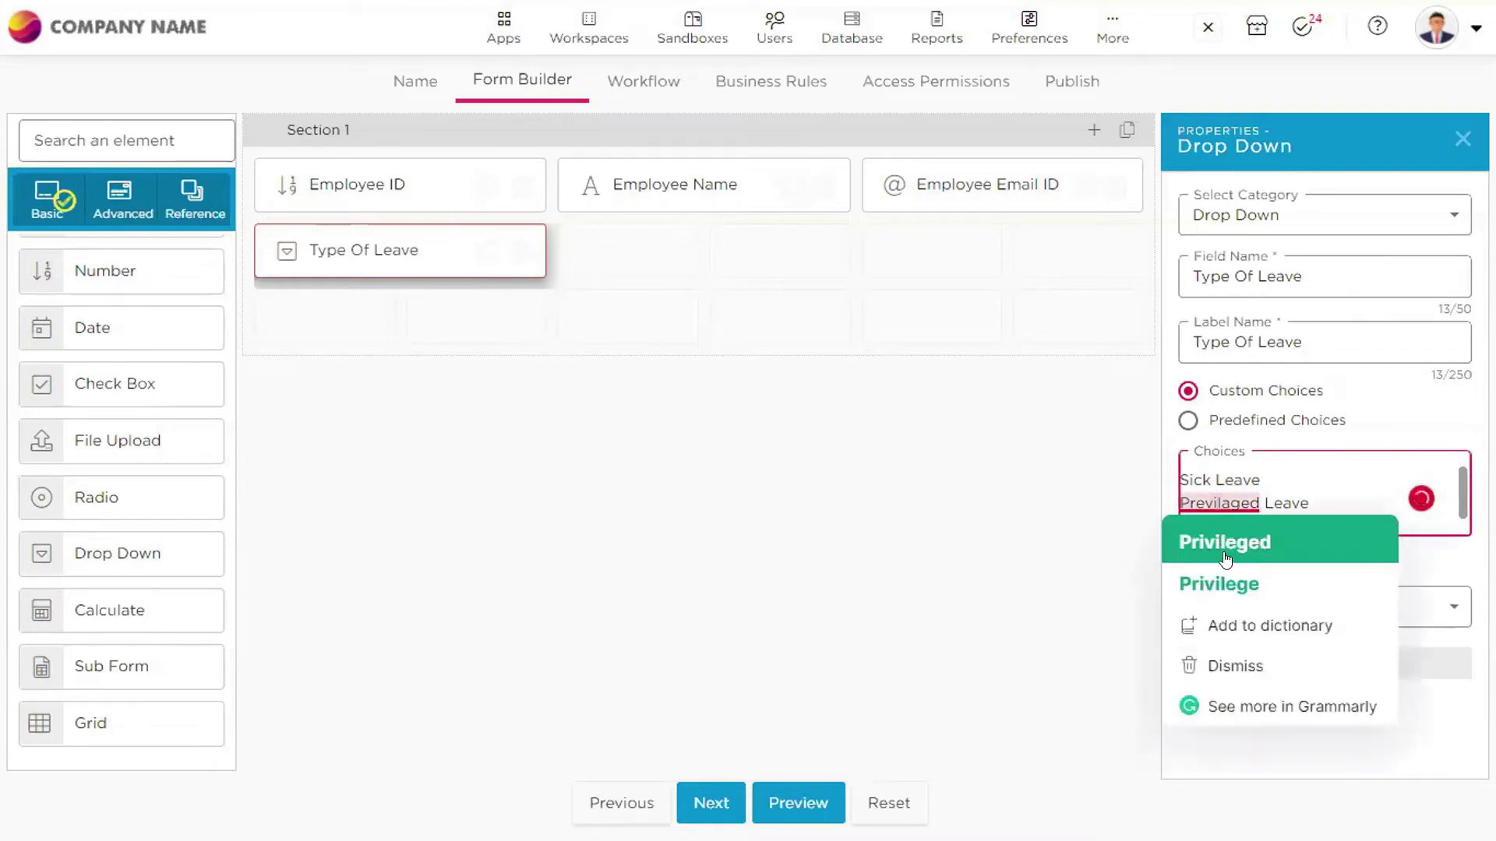
left_click(1286, 544)
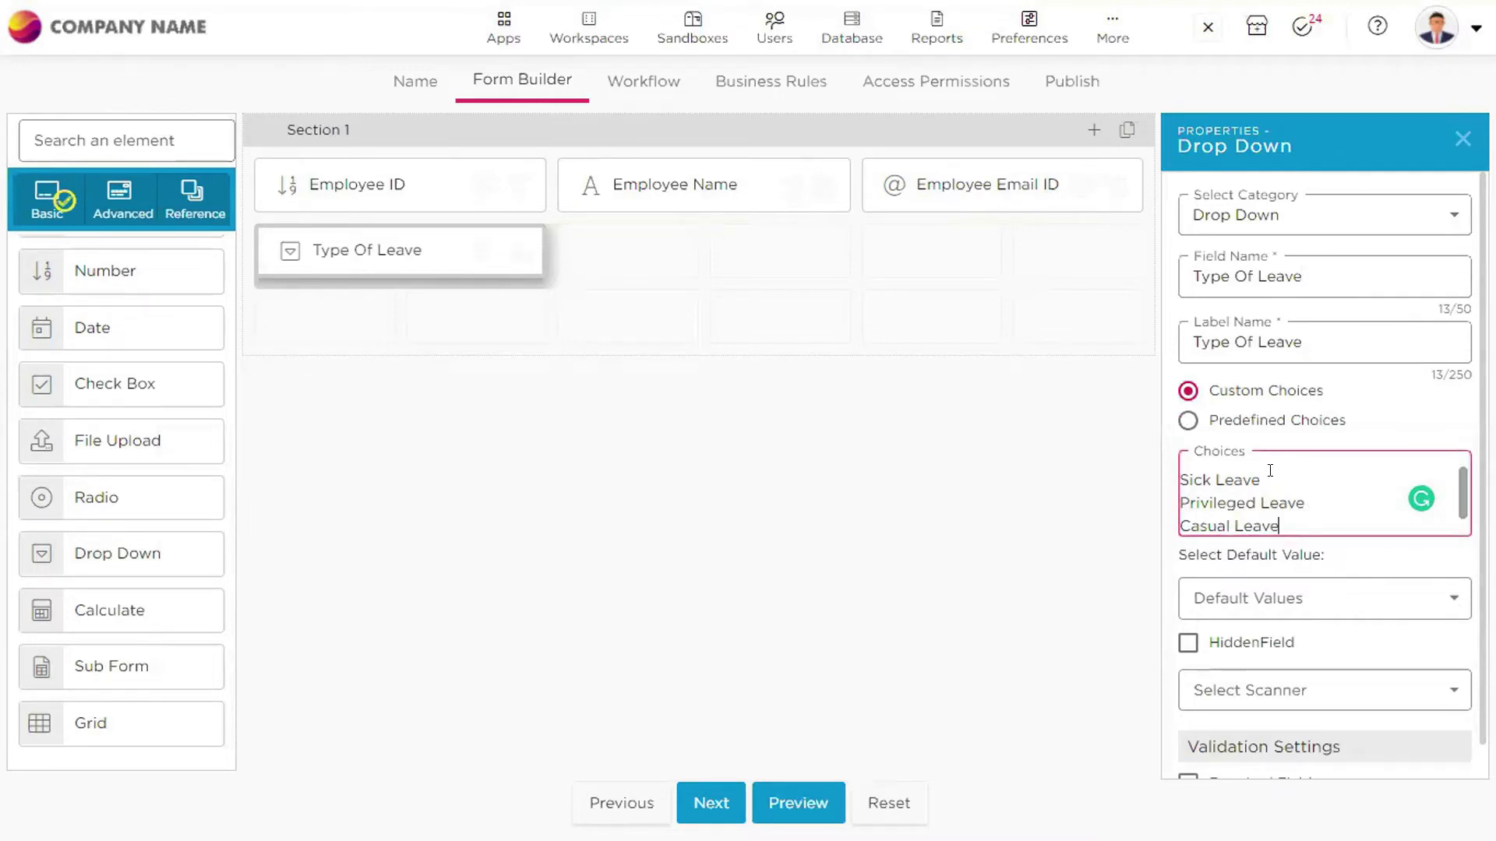
left_click(1028, 518)
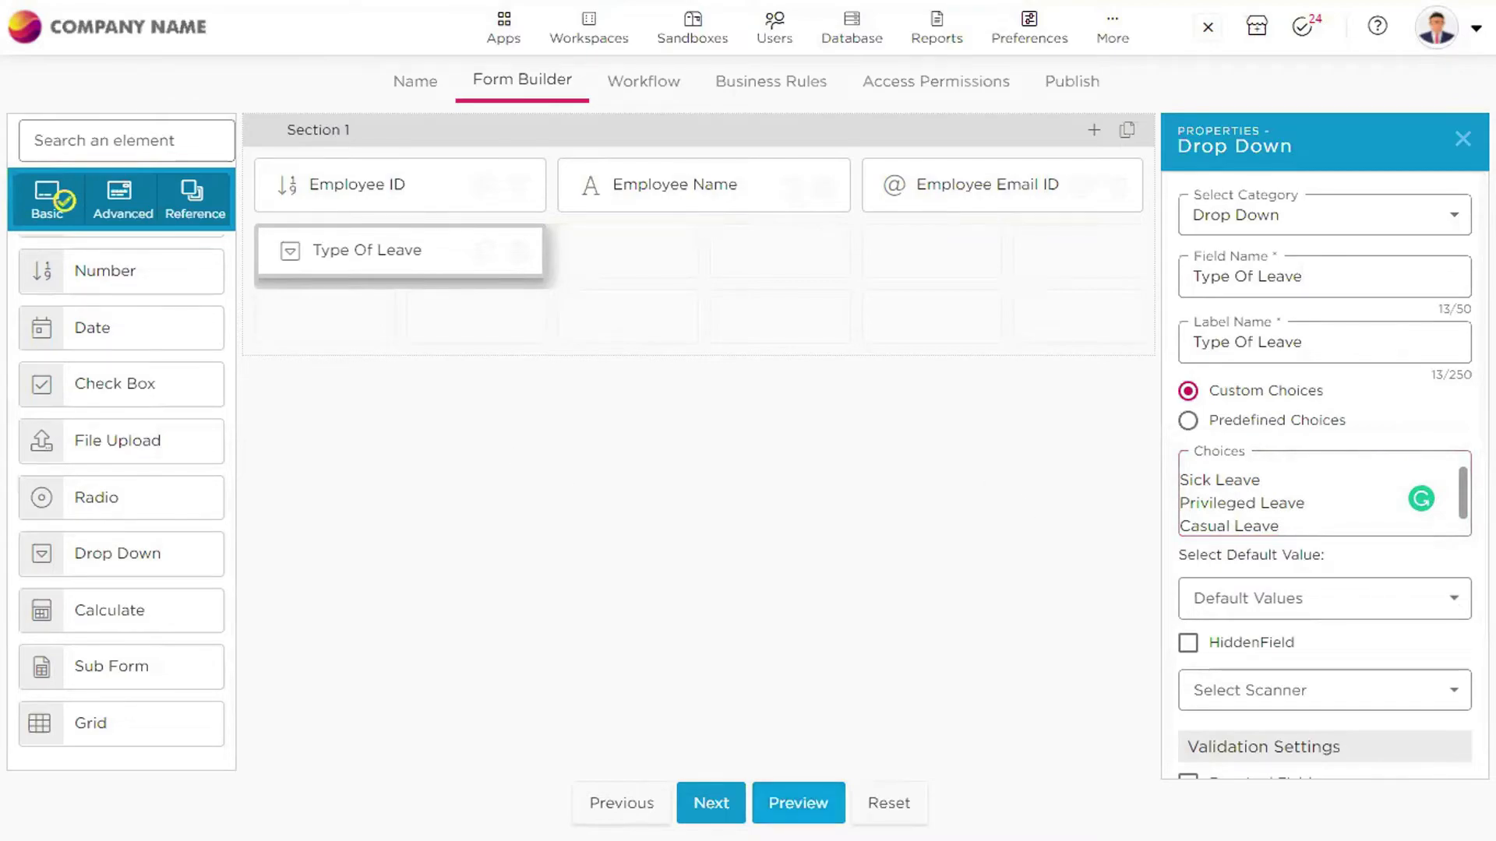
Preview the form, try Privileged Leave in the Type Of Leave drop-down, and close the preview
left_click(798, 803)
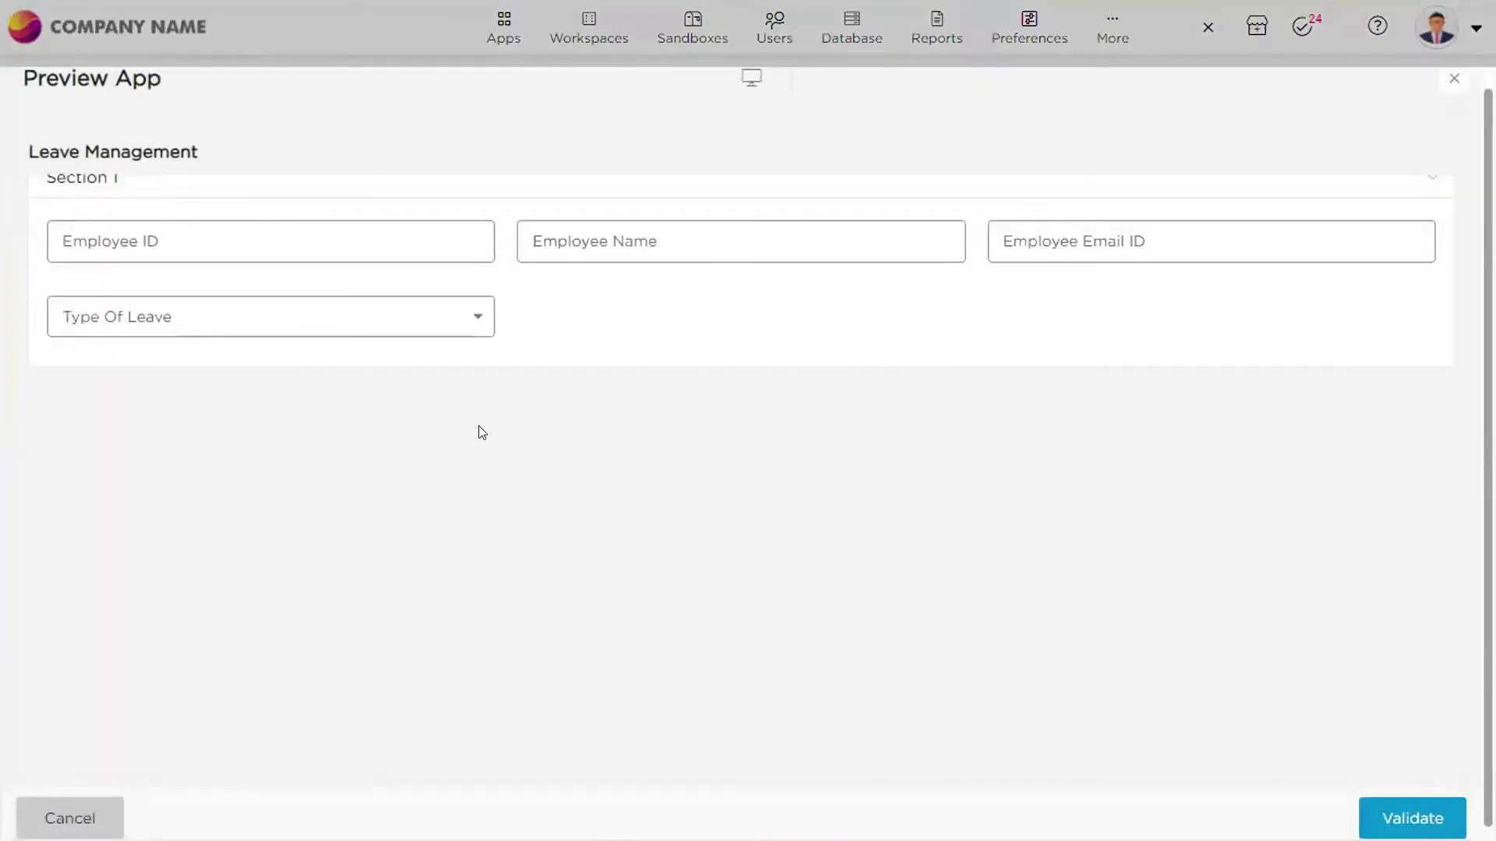
left_click(341, 326)
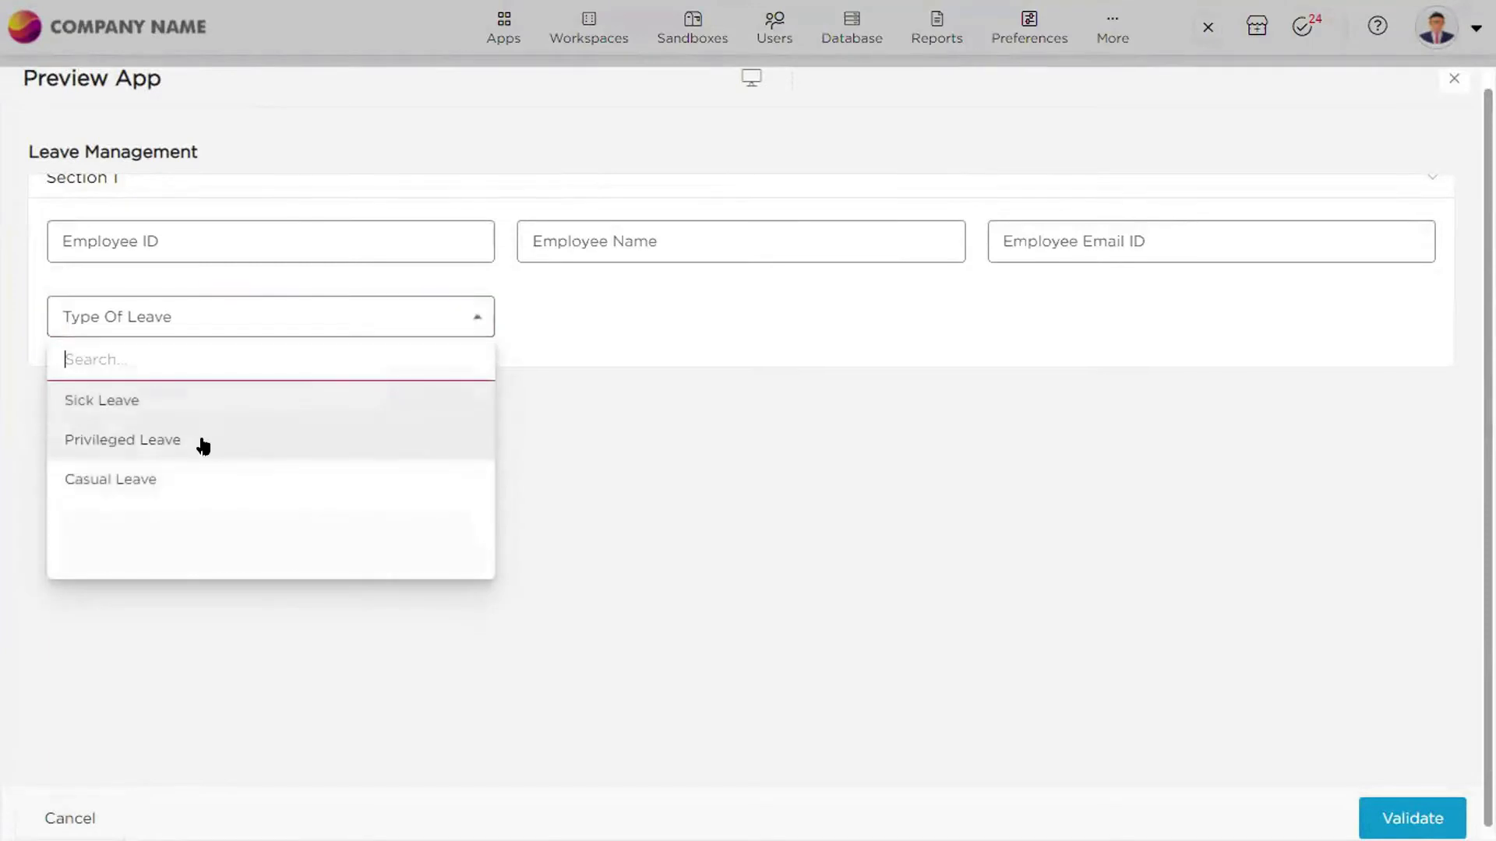
left_click(105, 436)
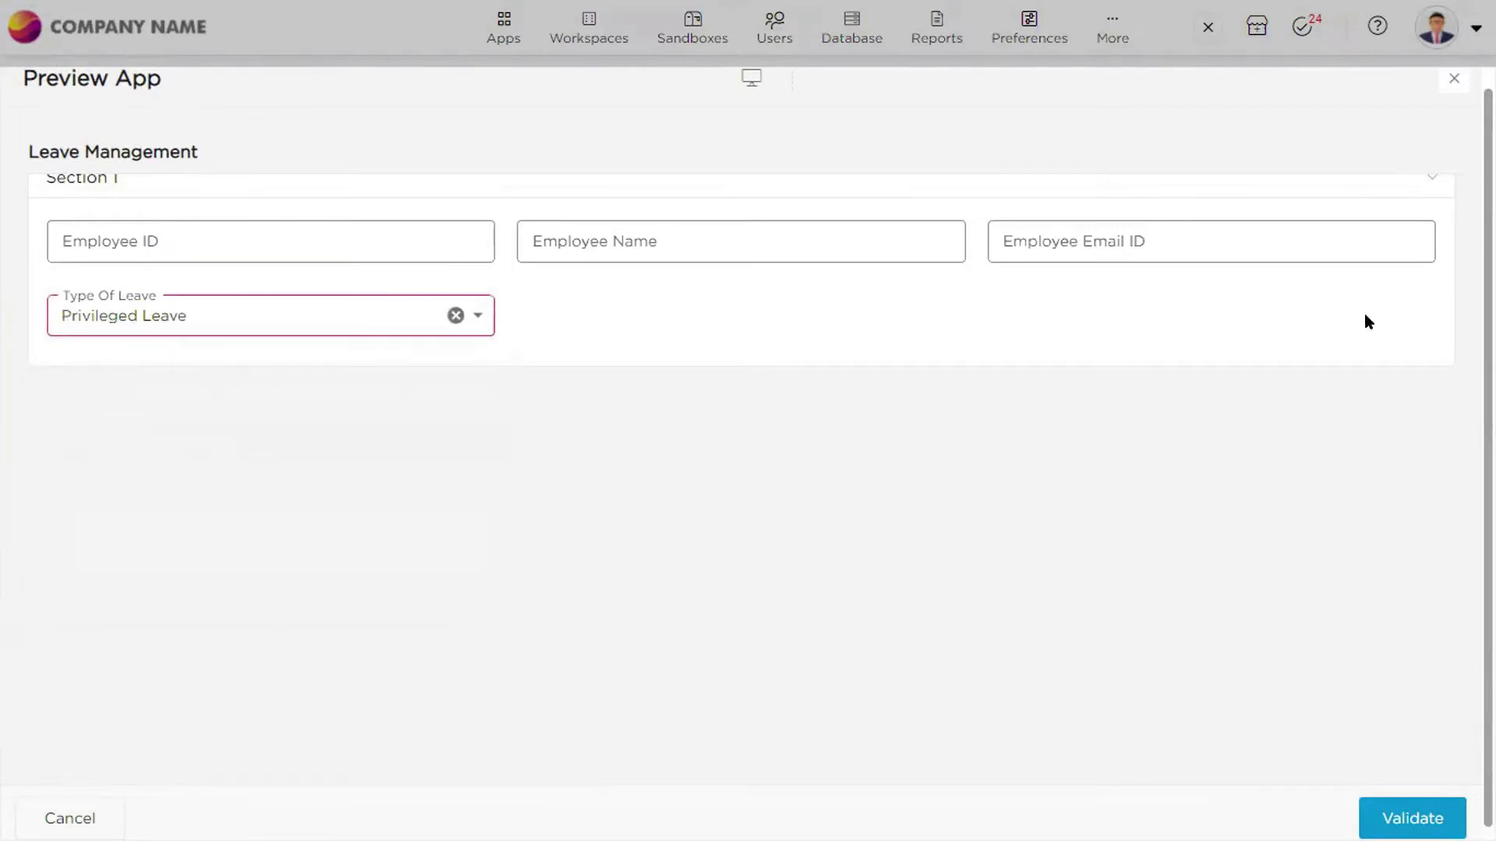
left_click(1454, 78)
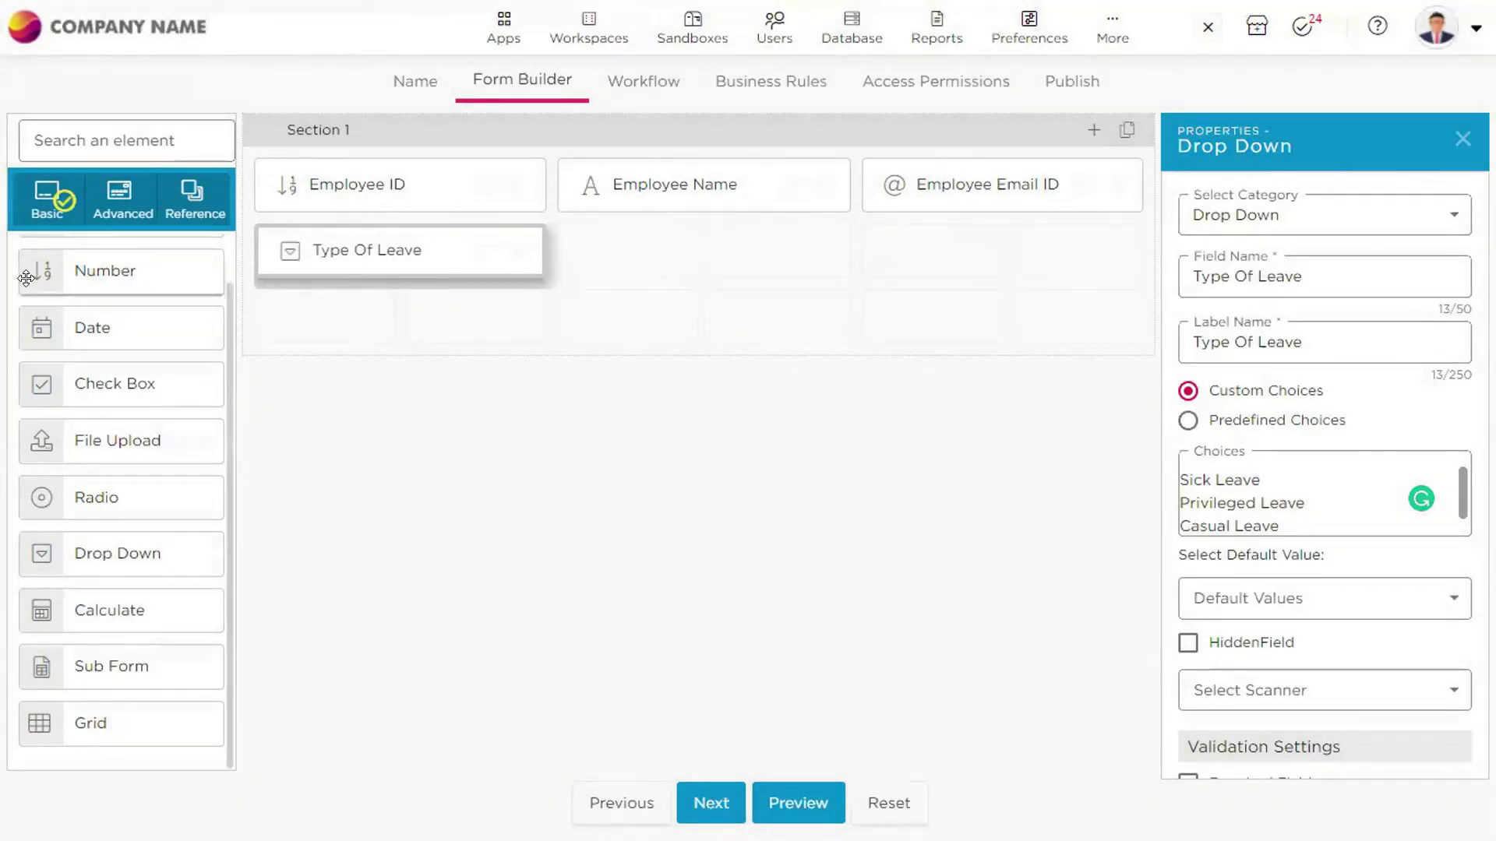
Add a Text Box beside Type Of Leave in the second row and name it Reason
scroll(74, 307, "up", 1)
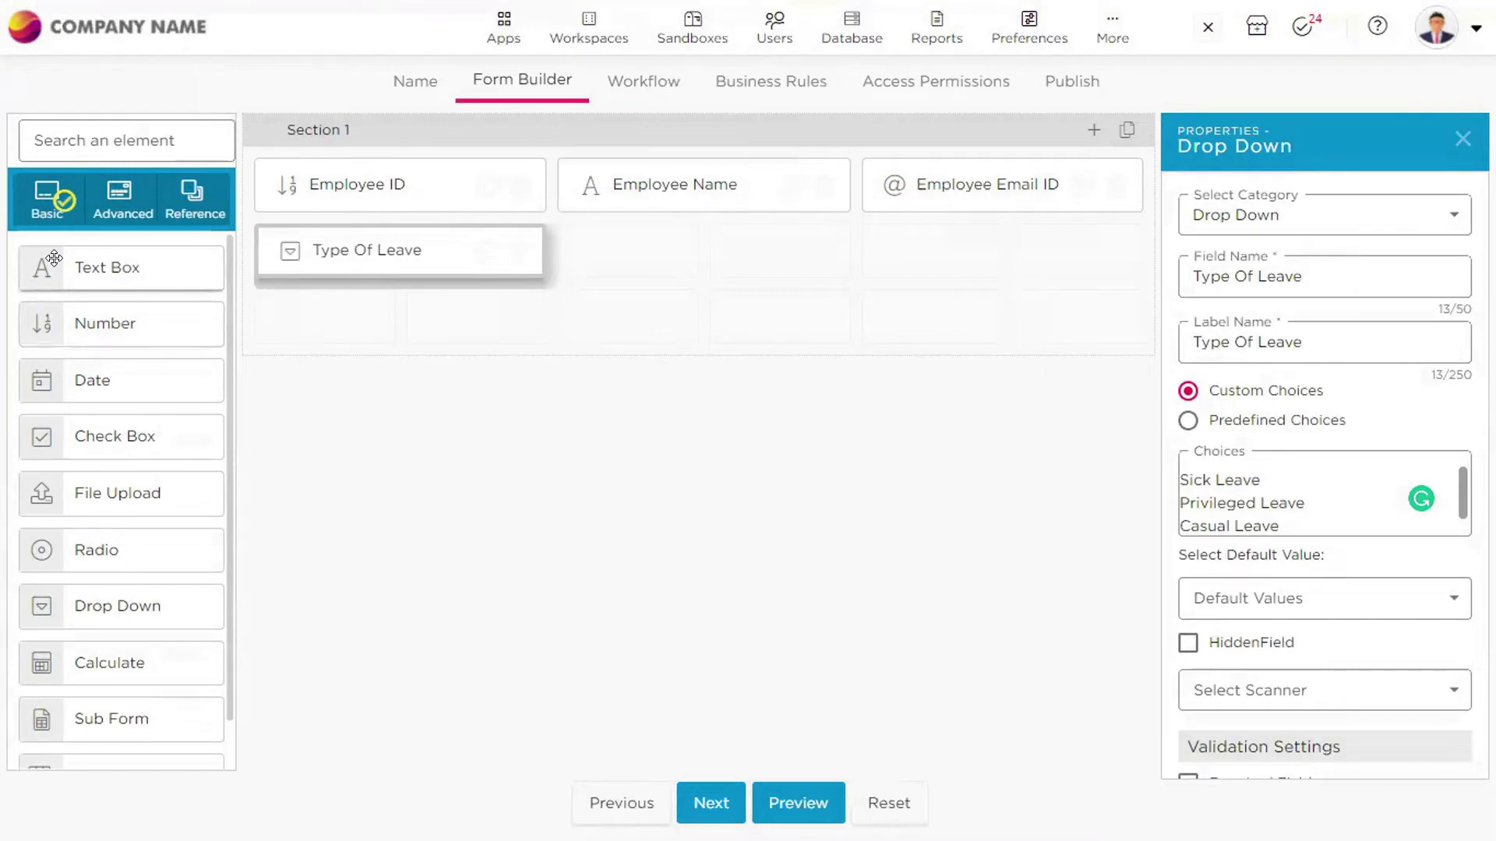
left_click_drag(54, 258, 620, 269)
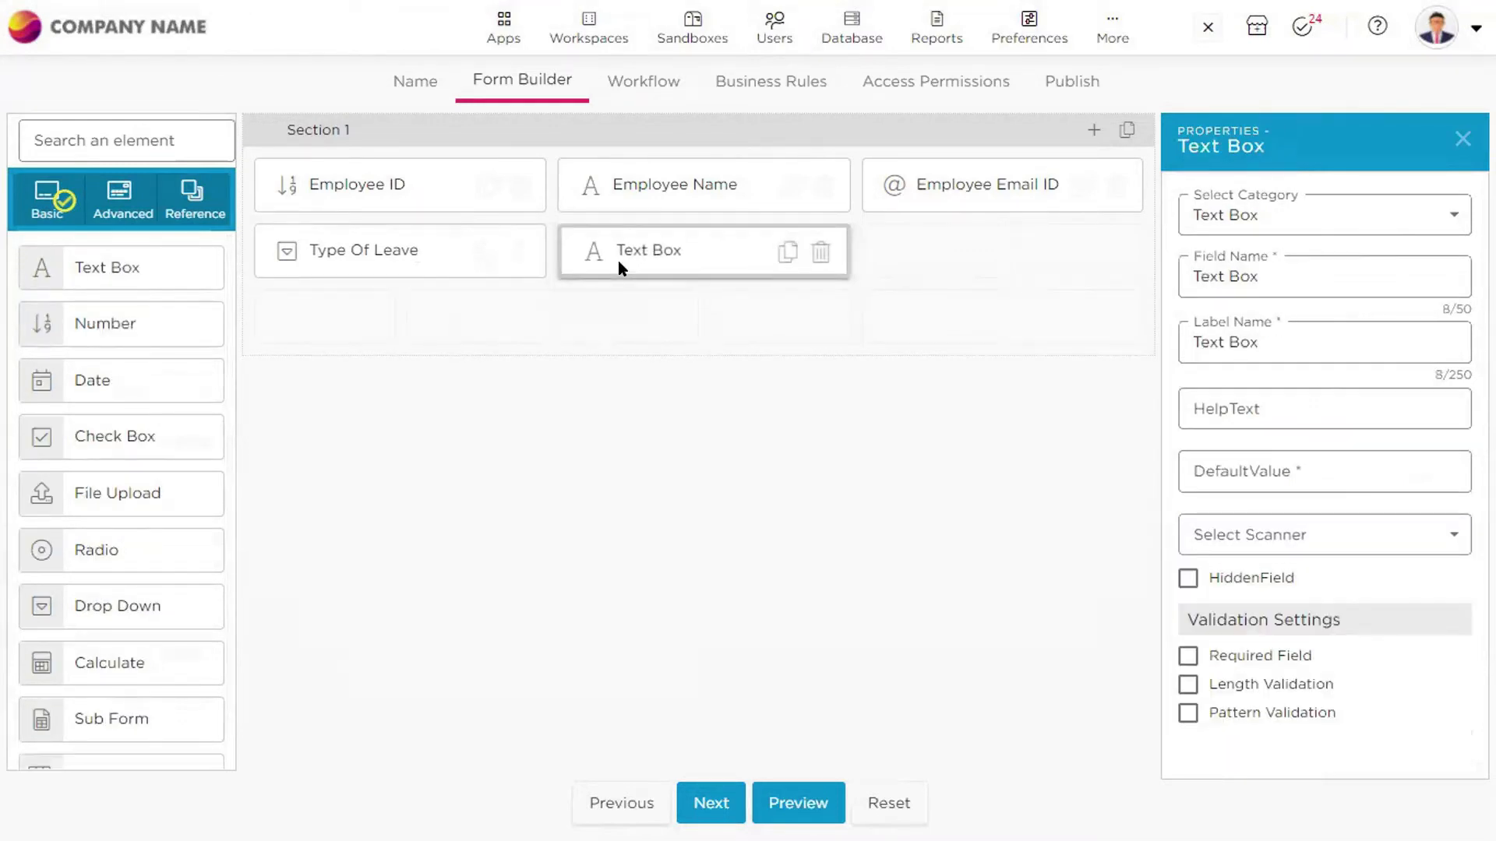
left_click(1324, 262)
key("ctrl+a")
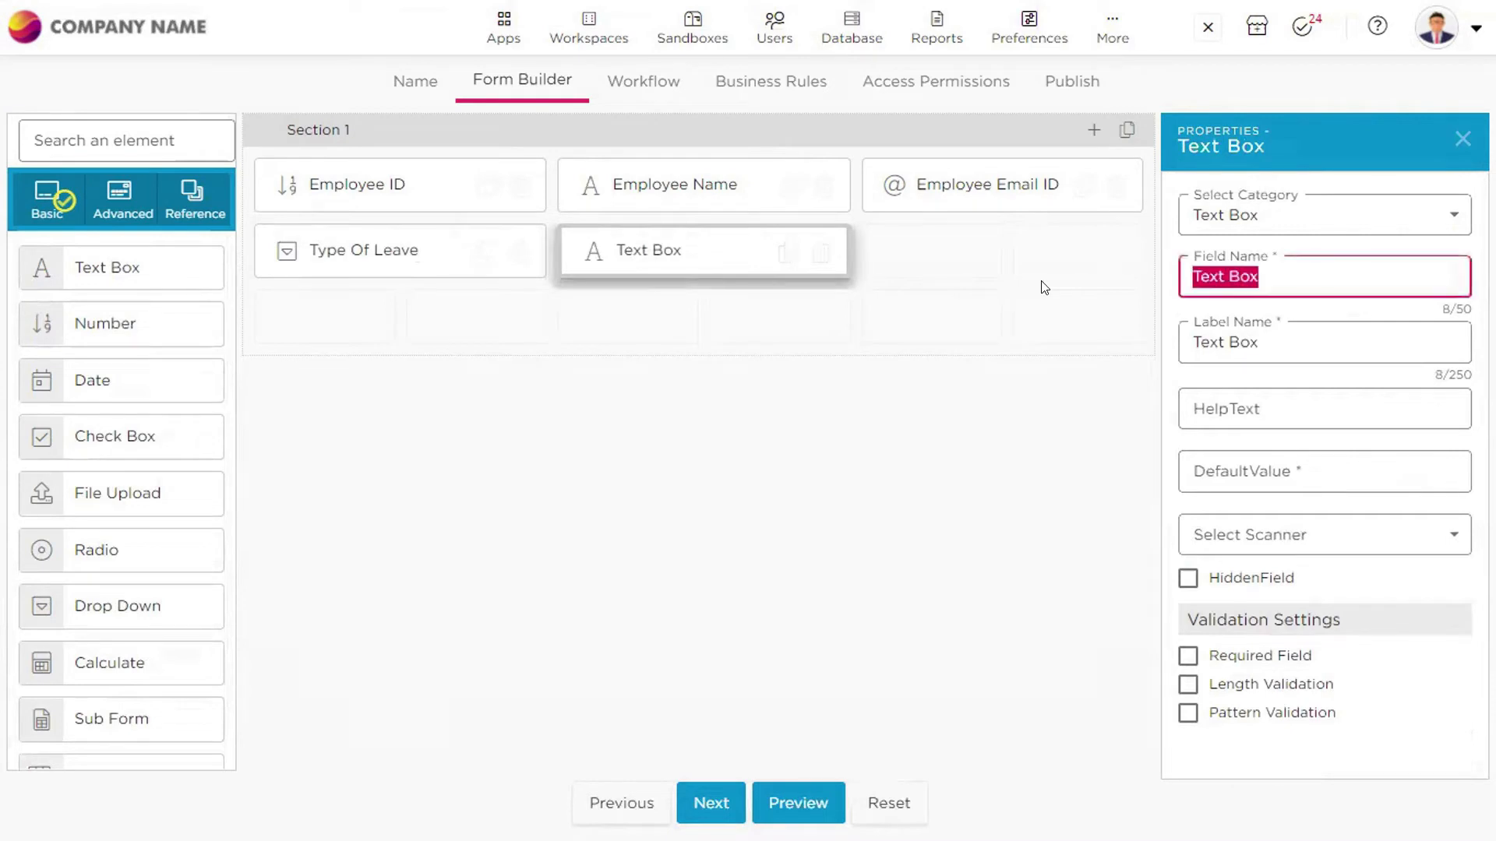
type("Resa")
key("BackSpace")
type("on")
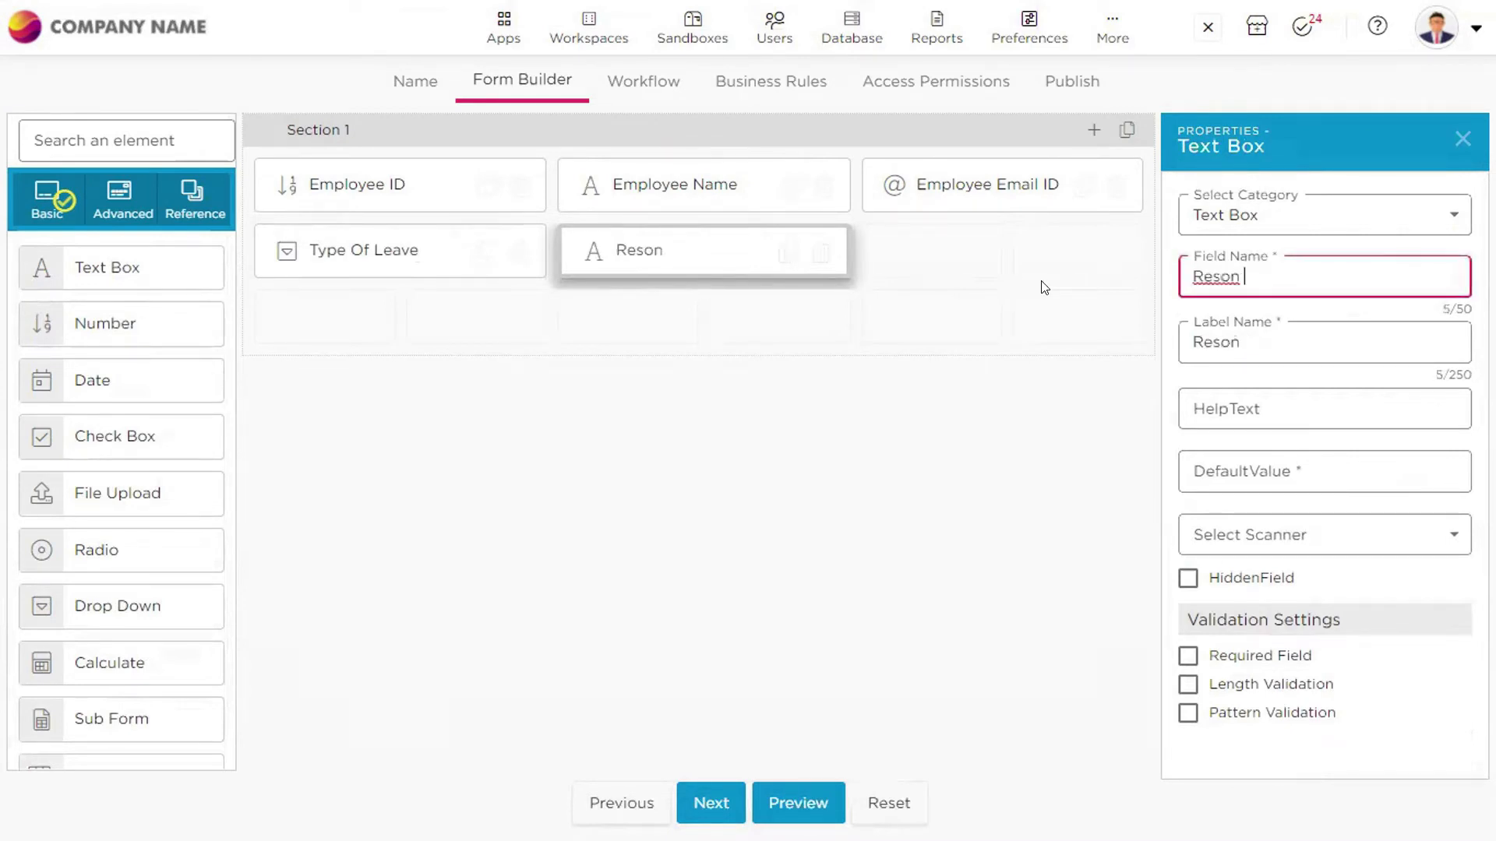
key("BackSpace")
key("BackSpace")
key("BackSpace")
type("ason")
left_click(740, 452)
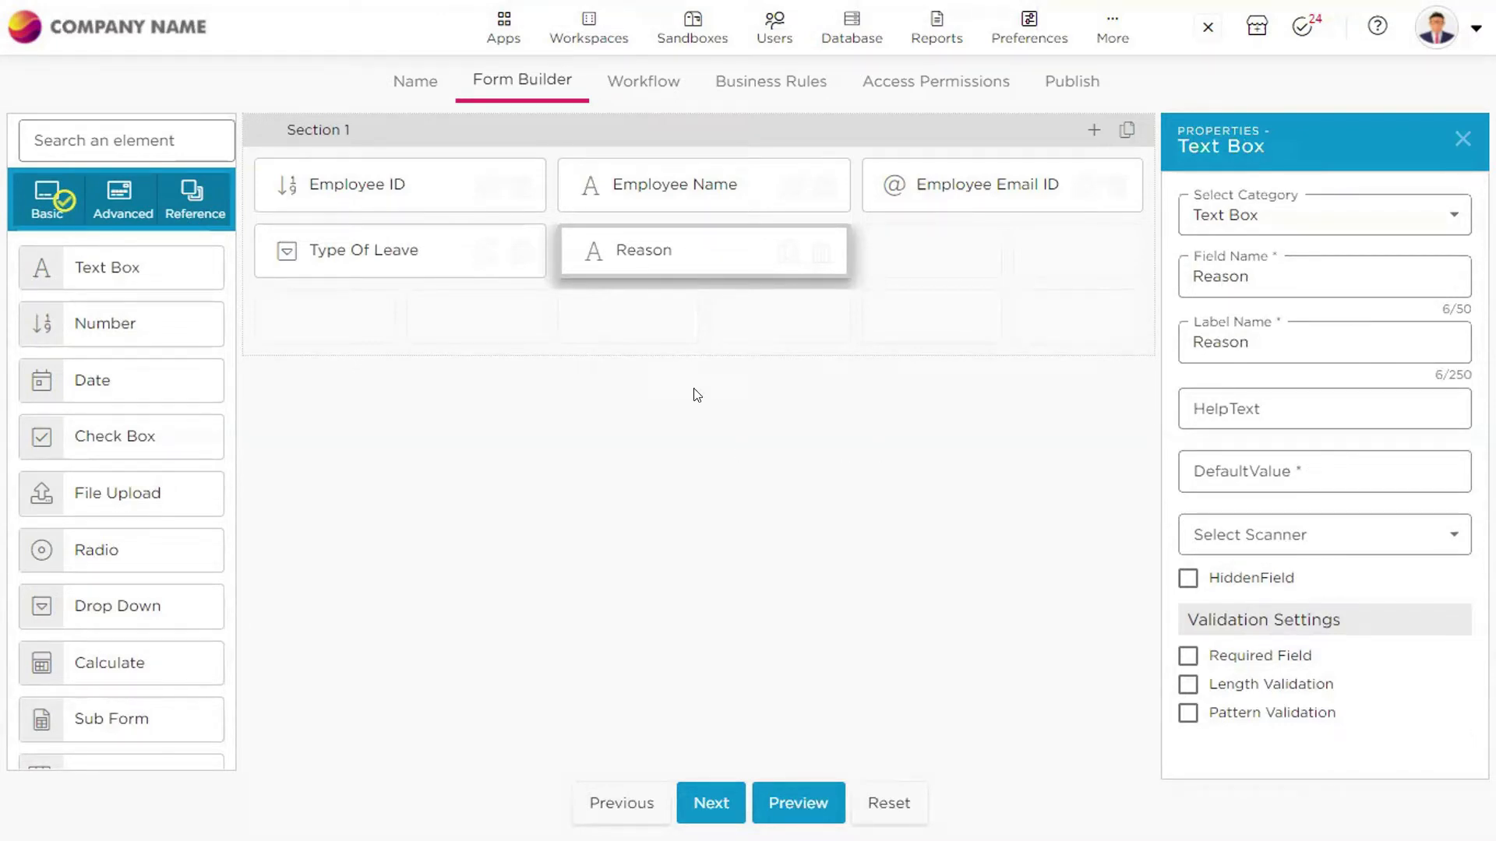
Rename Section 1 as Employee
left_click(355, 129)
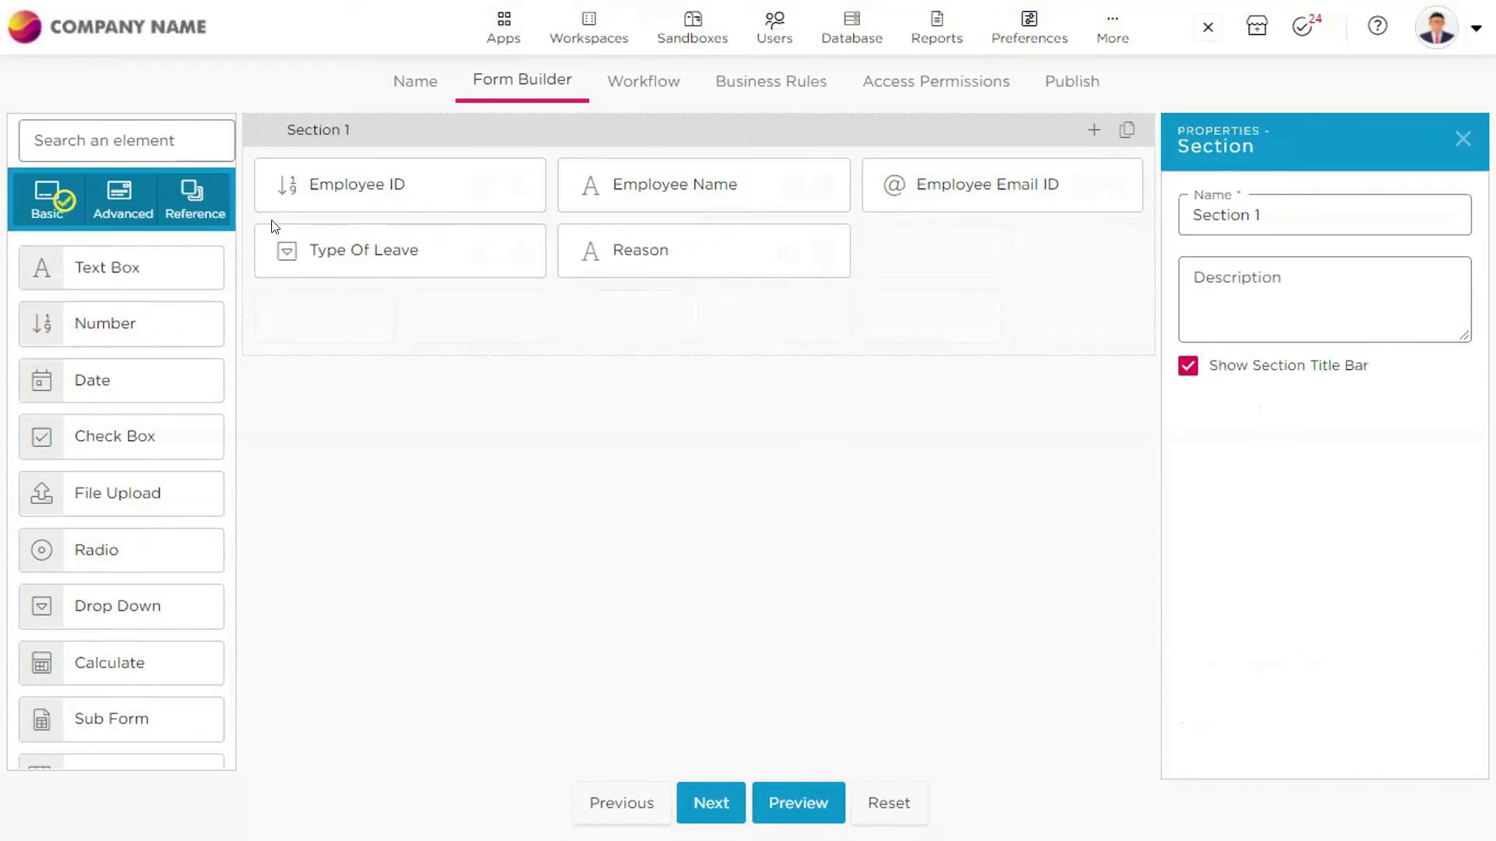
left_click_drag(1260, 215, 1212, 215)
left_click_drag(1089, 234, 1065, 236)
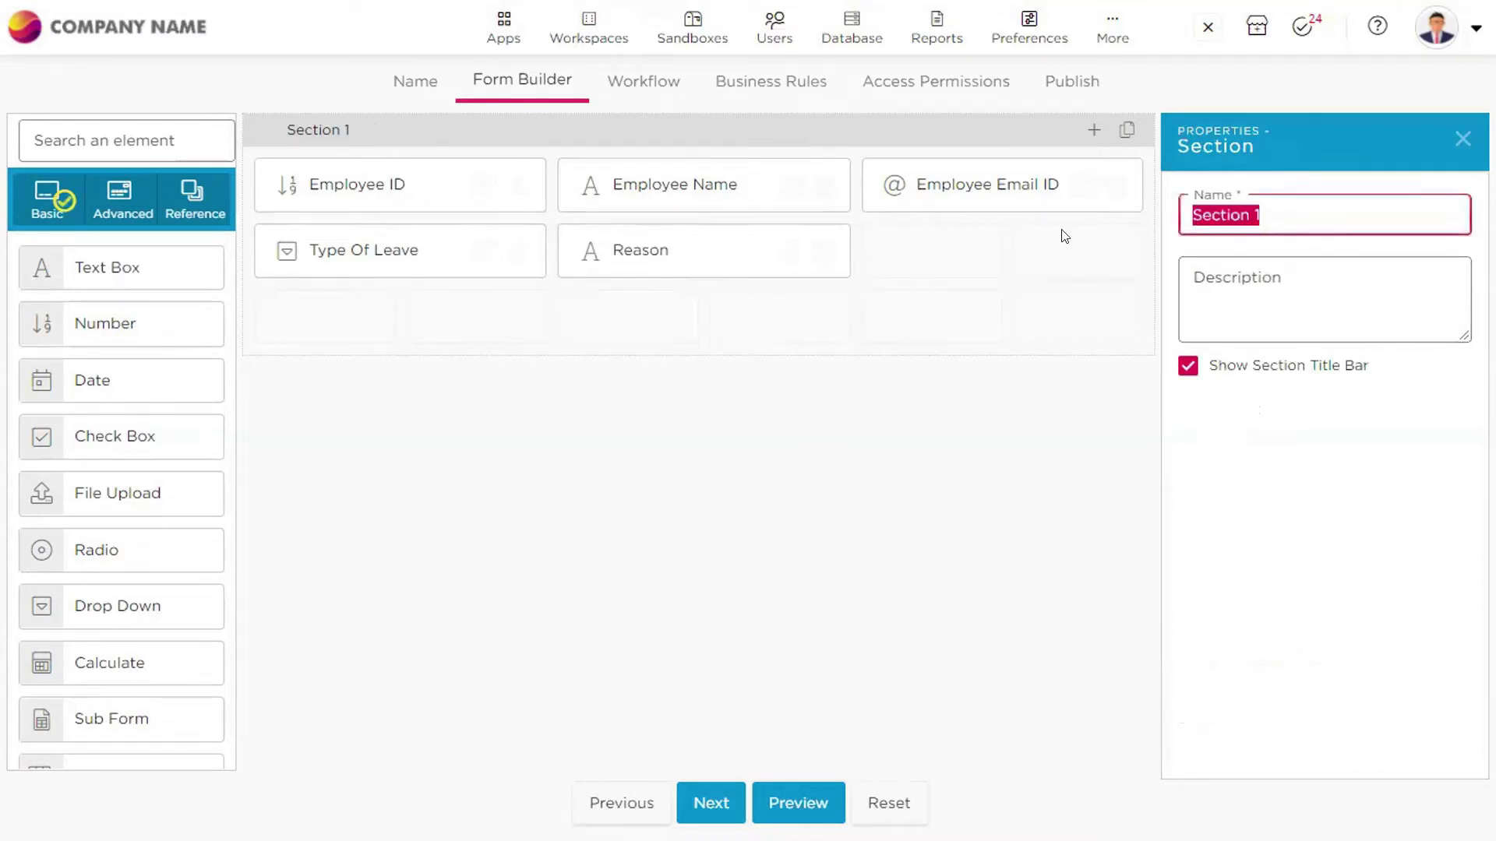
type("Employee")
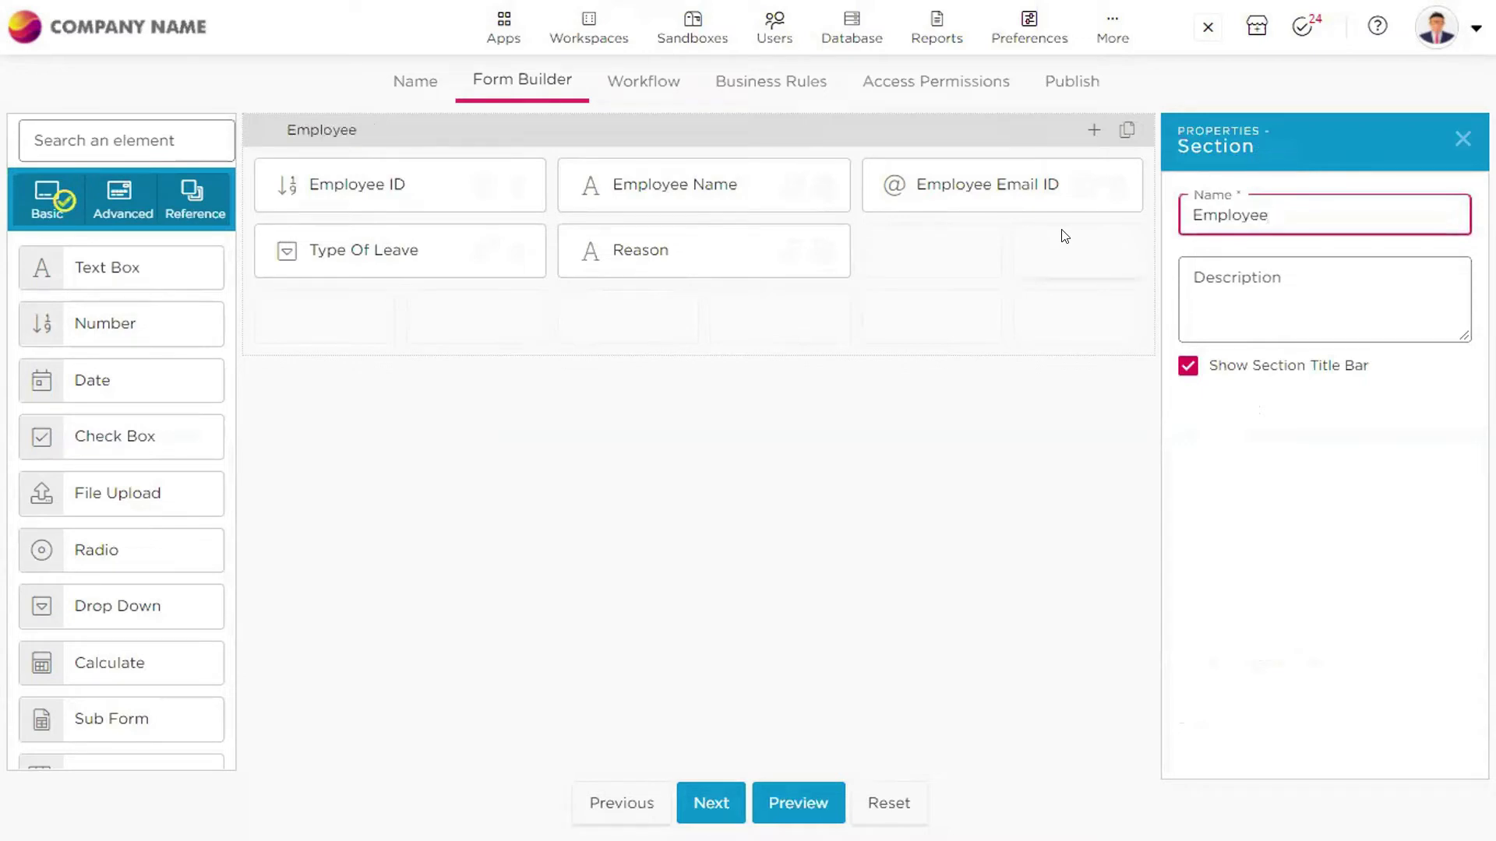
left_click(794, 427)
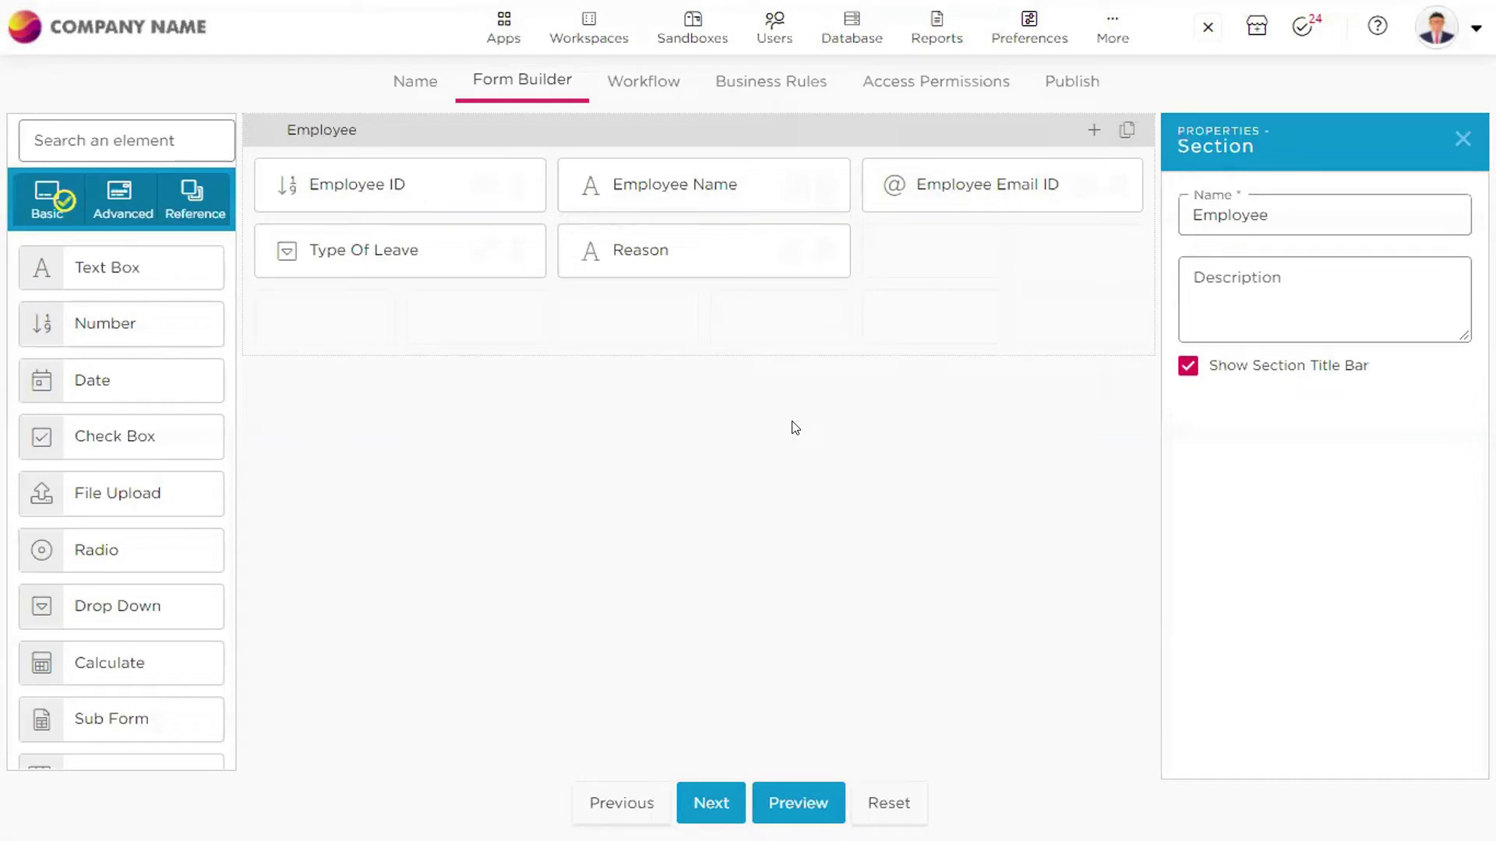
Add a new section below the Employee section and name it Manager
left_click(1085, 132)
left_click(327, 382)
left_click_drag(1302, 216, 1137, 231)
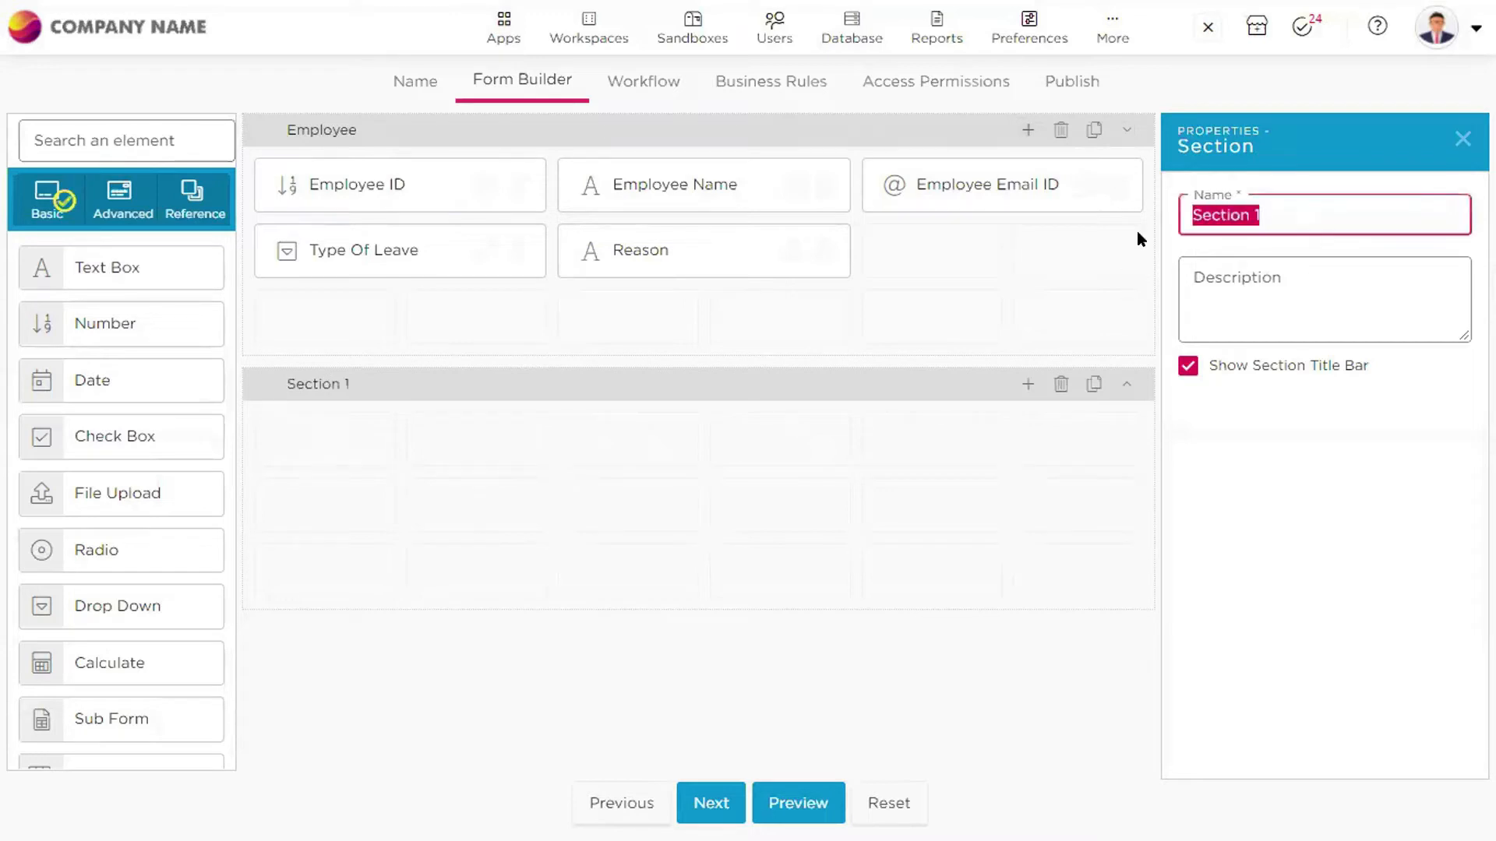
type("Manager")
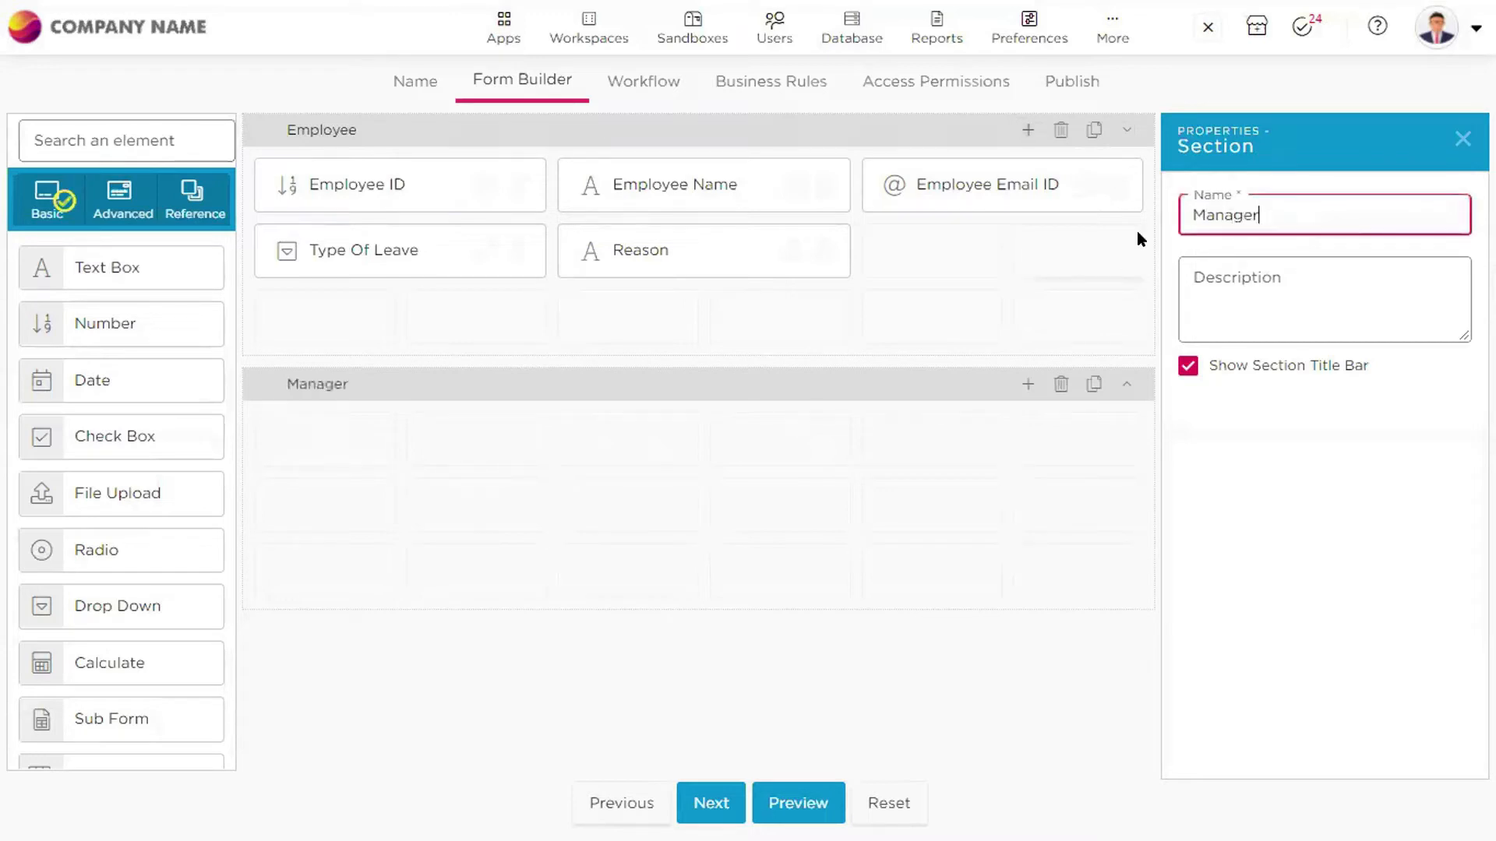
left_click(1054, 450)
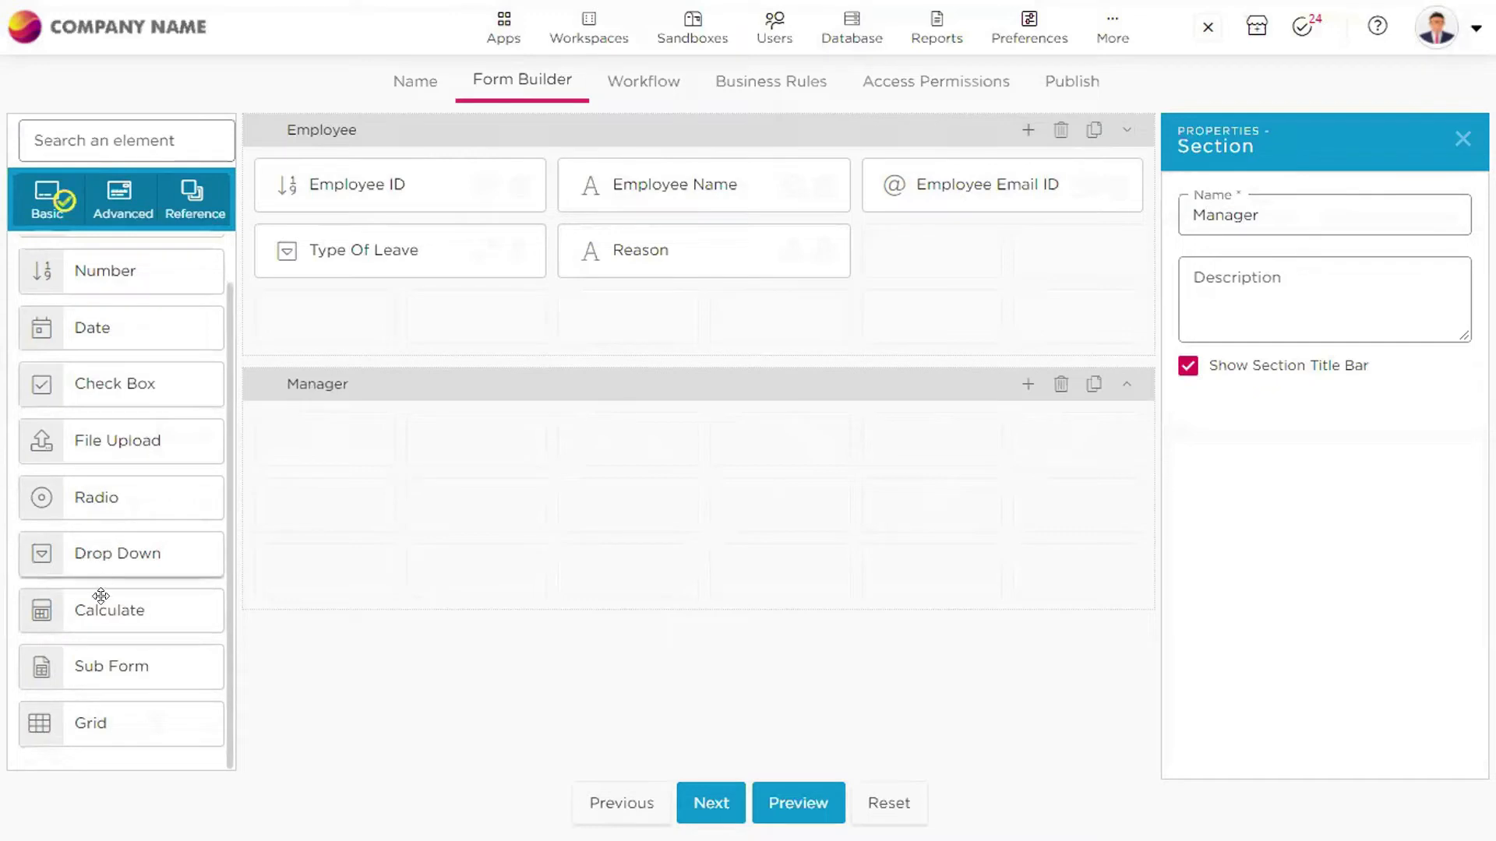
Add a Radio field at the start of the Manager section with the choices Approved and Rejected, and preview the form
left_click_drag(177, 507, 335, 446)
left_click(324, 454)
left_click(1268, 348)
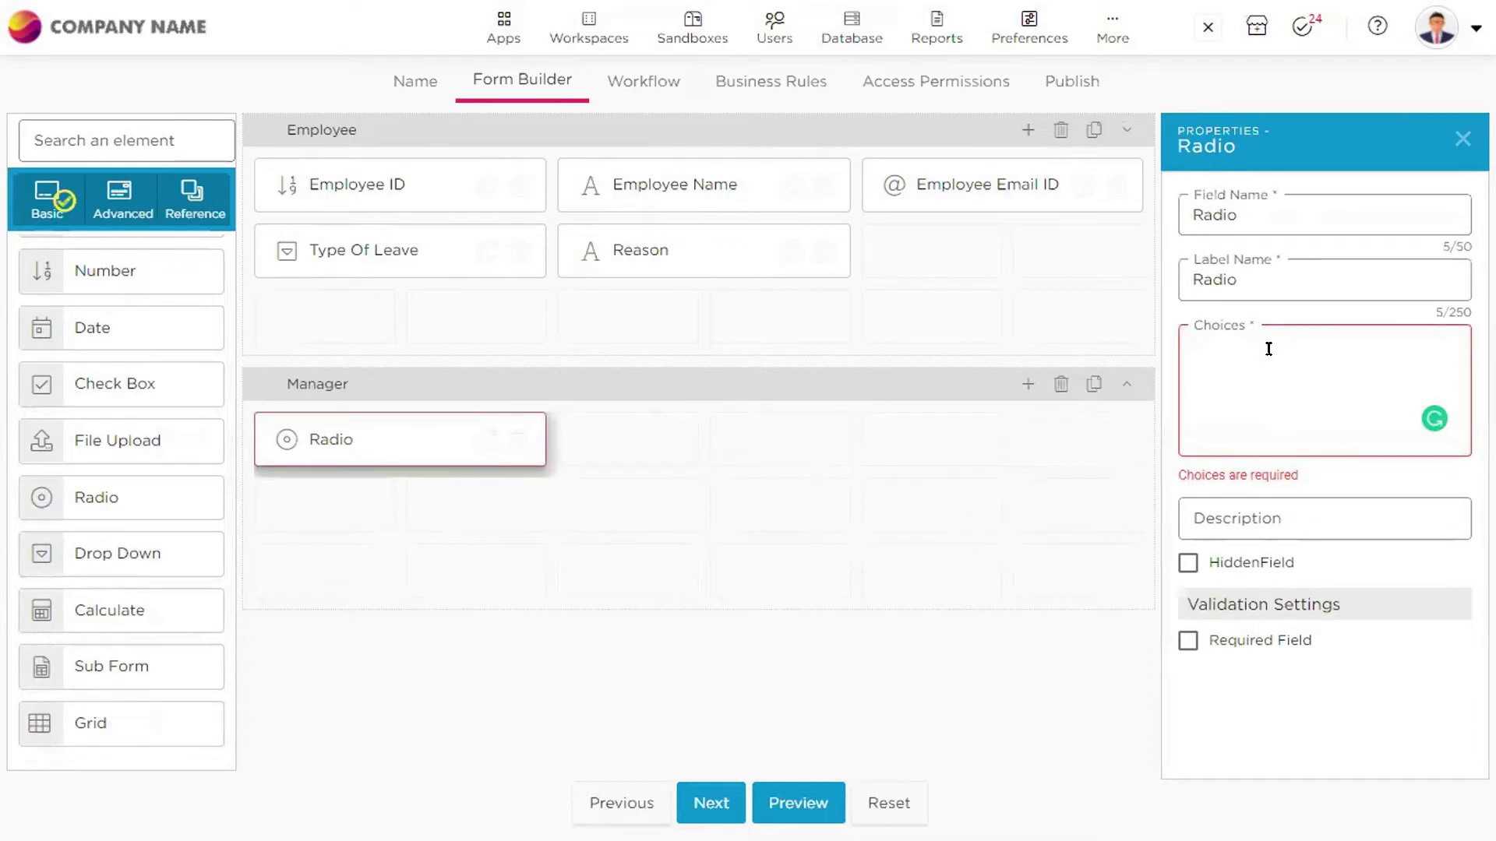
type("App")
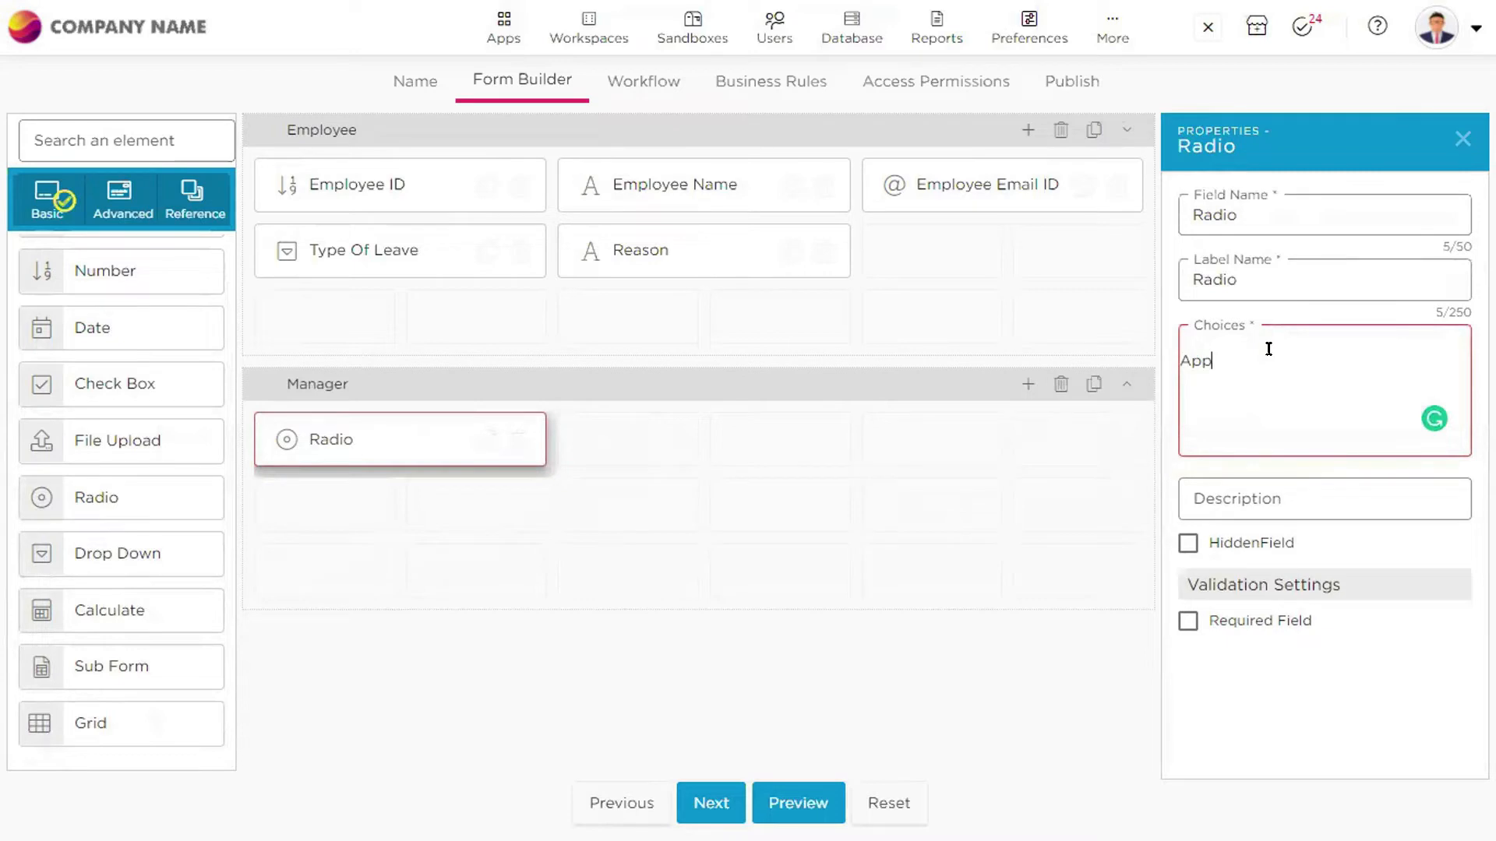
type("roved ")
type("Rejected")
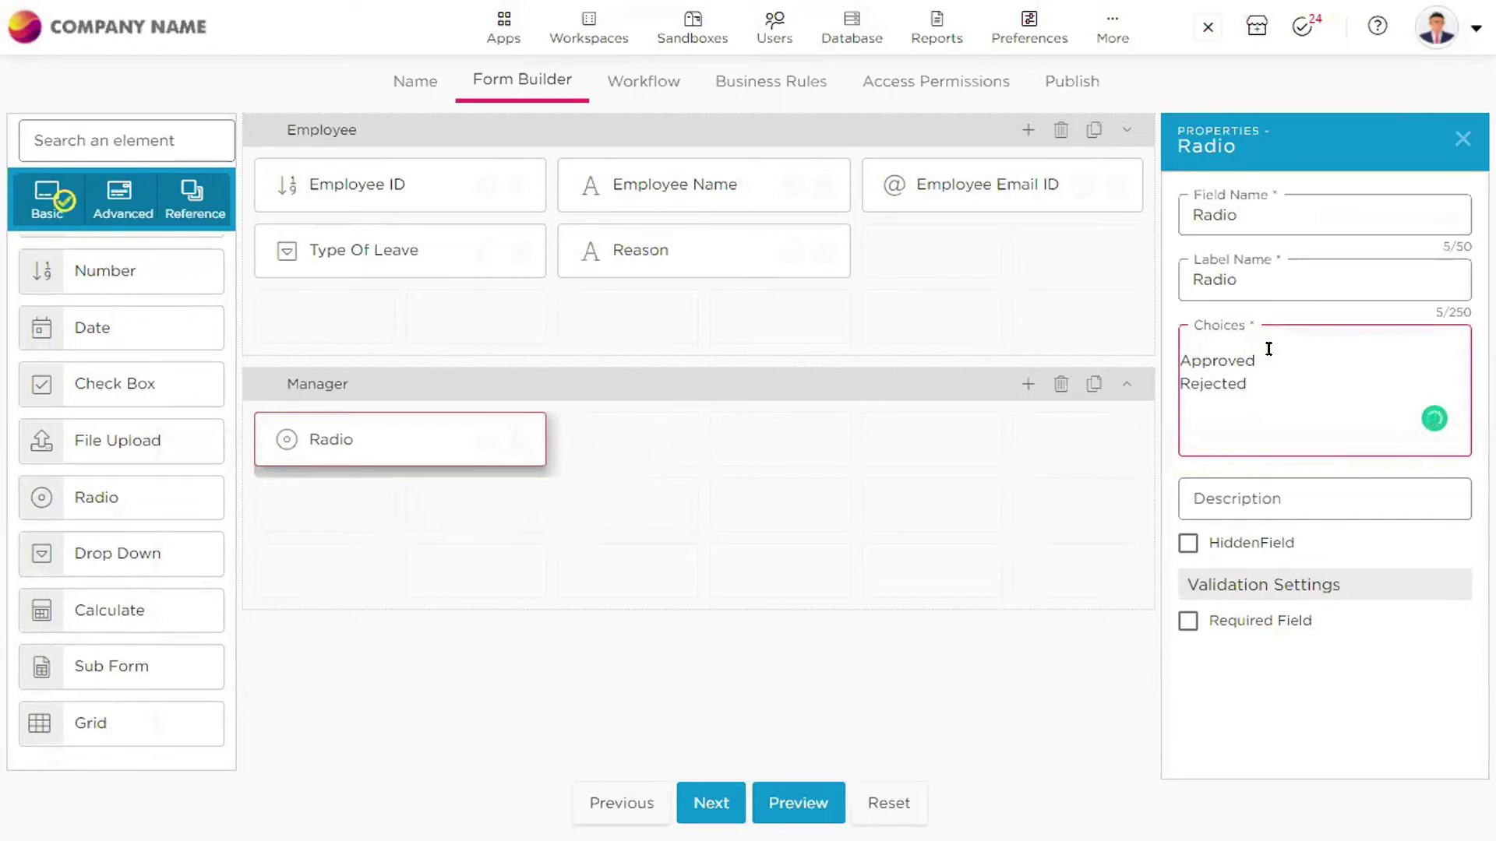
left_click(427, 569)
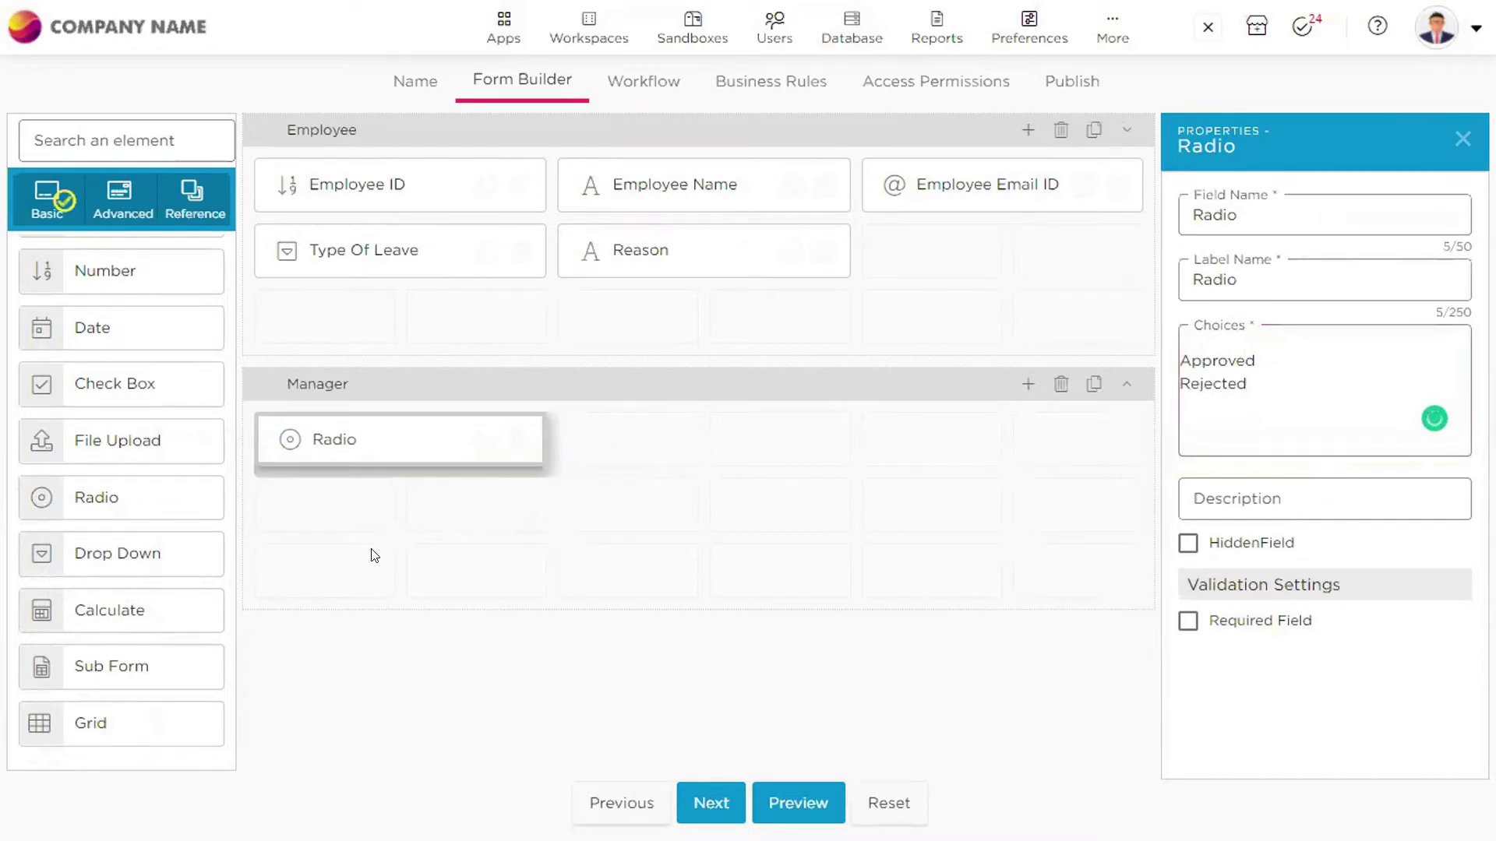
left_click(820, 796)
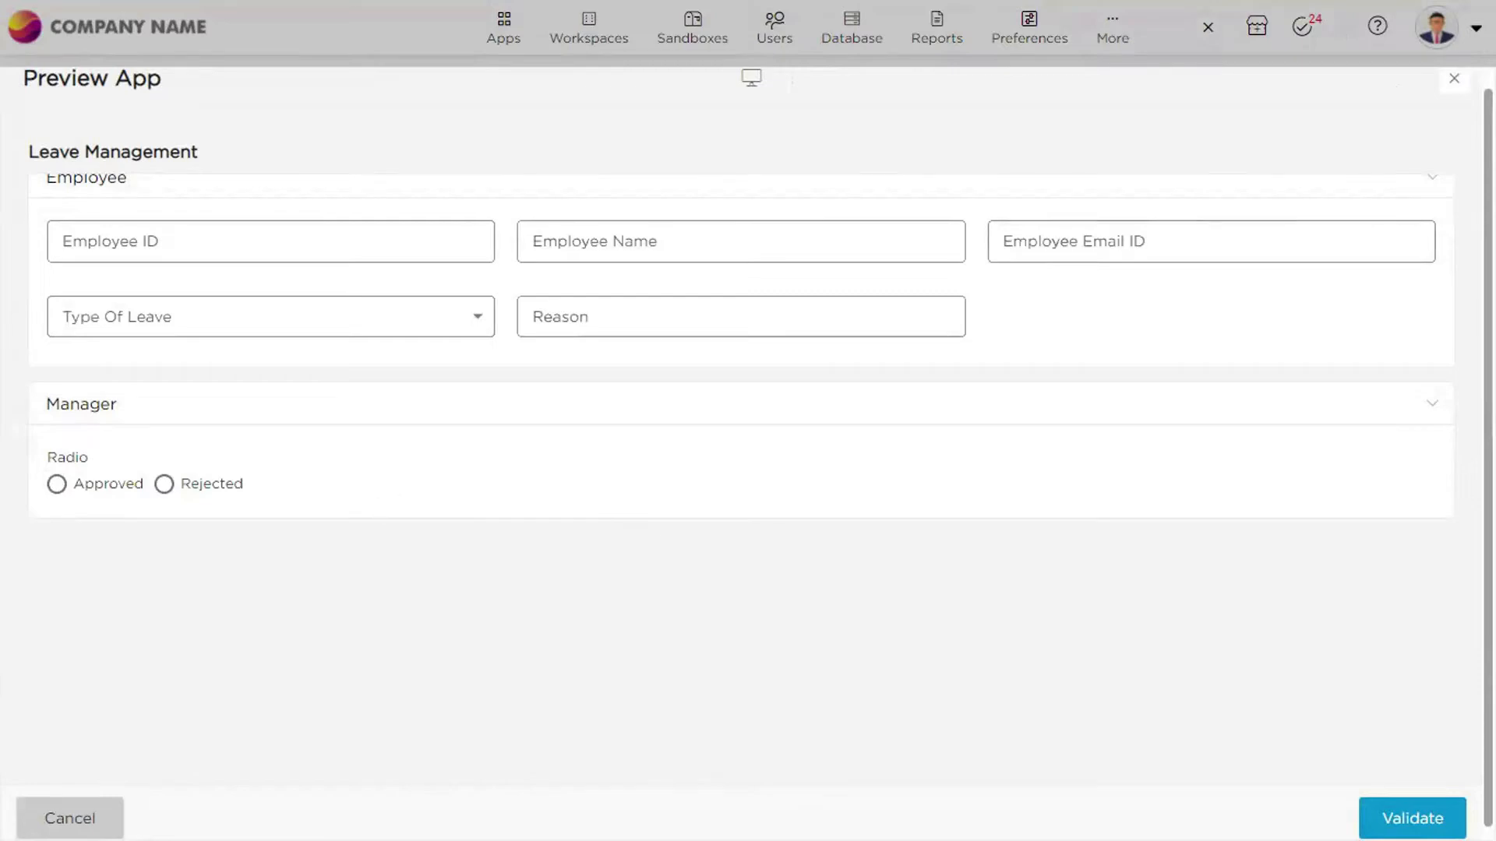
left_click(1453, 85)
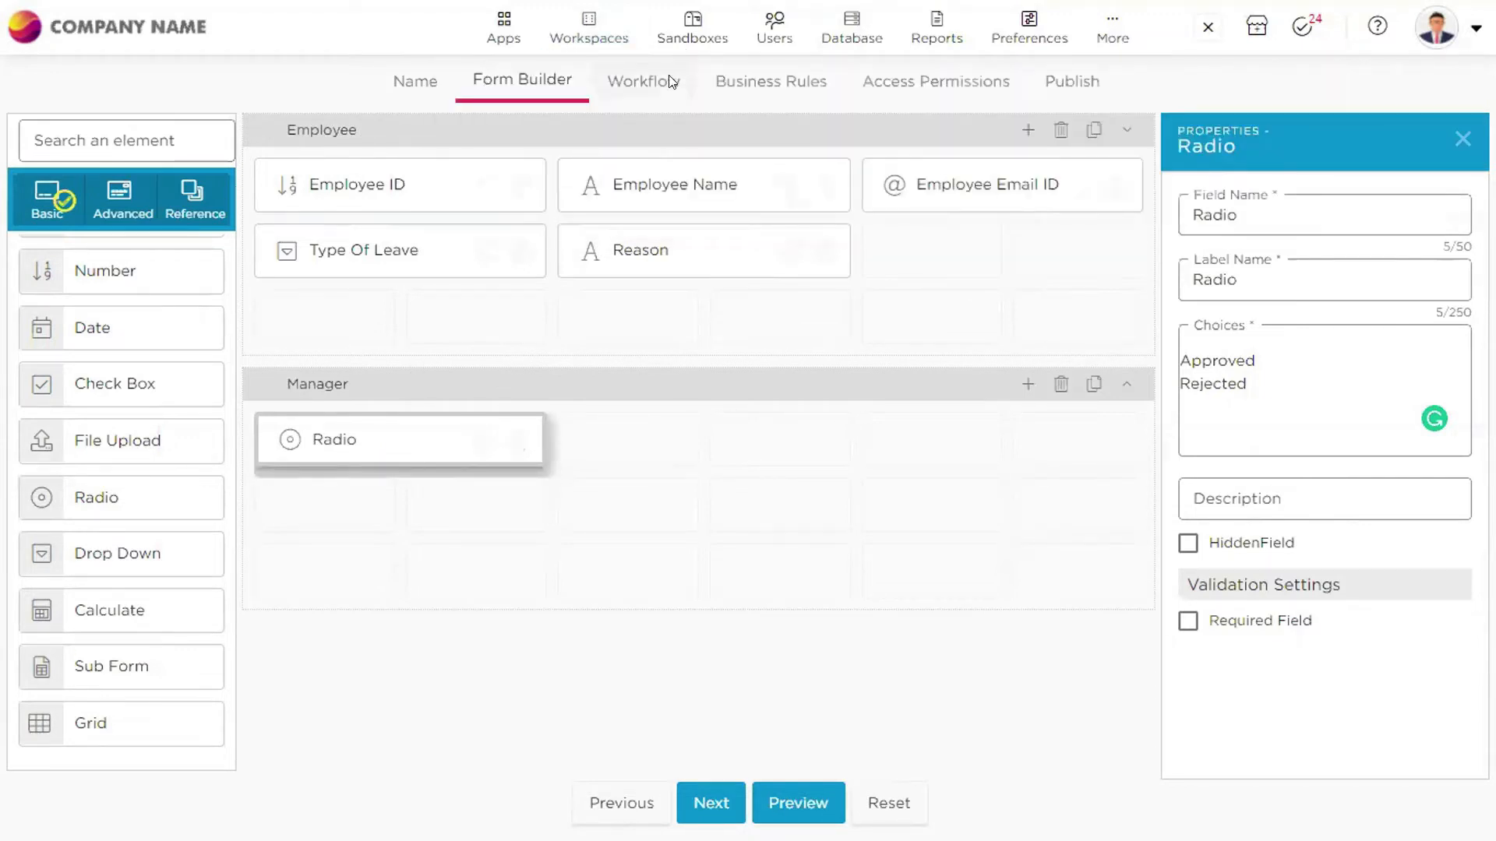
Delete the Radio field from the Manager section
mouse_move(518, 441)
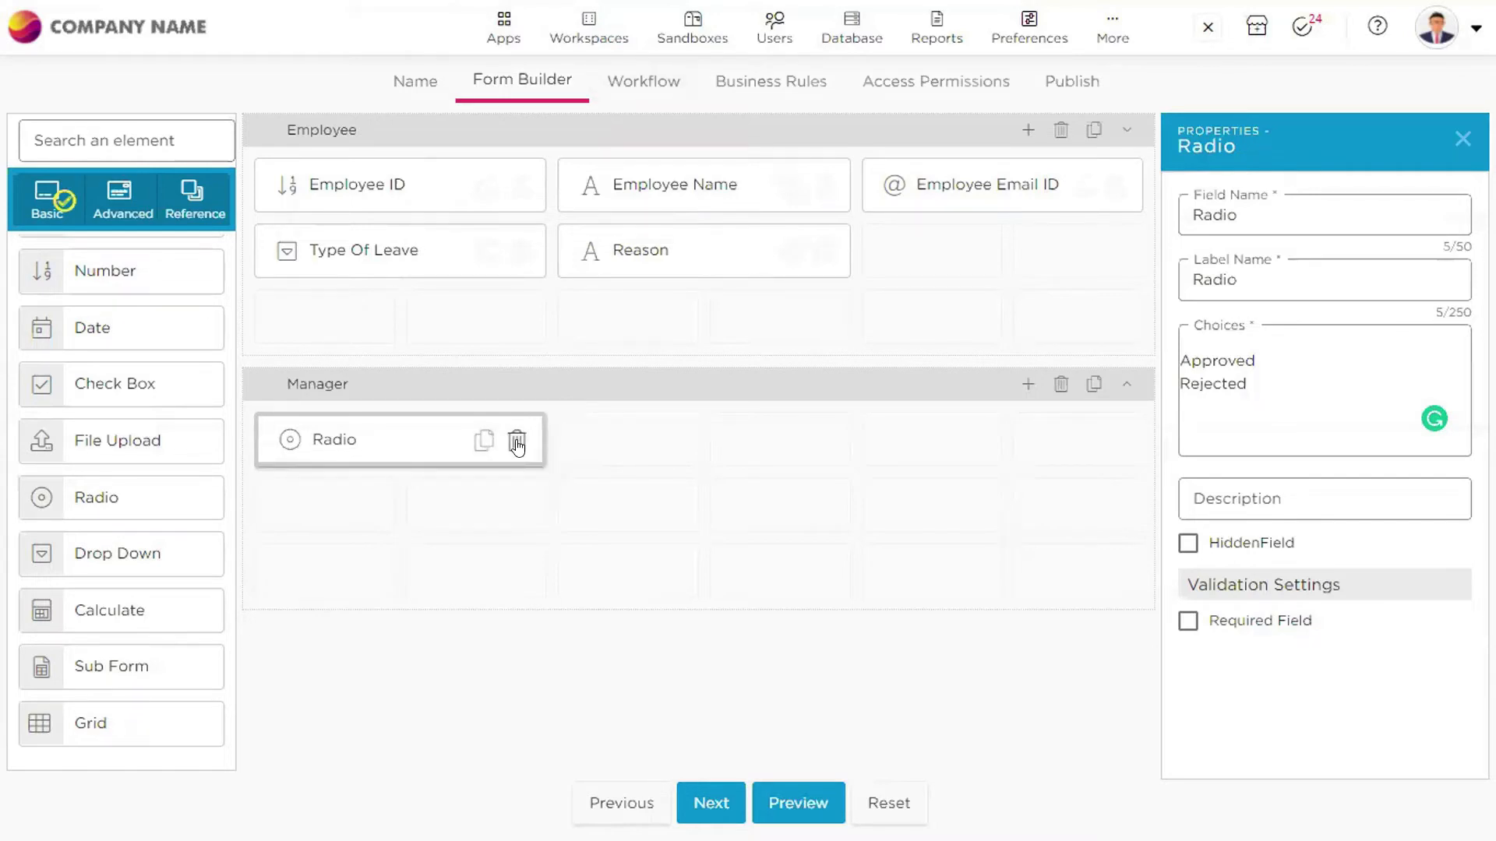
left_click(517, 441)
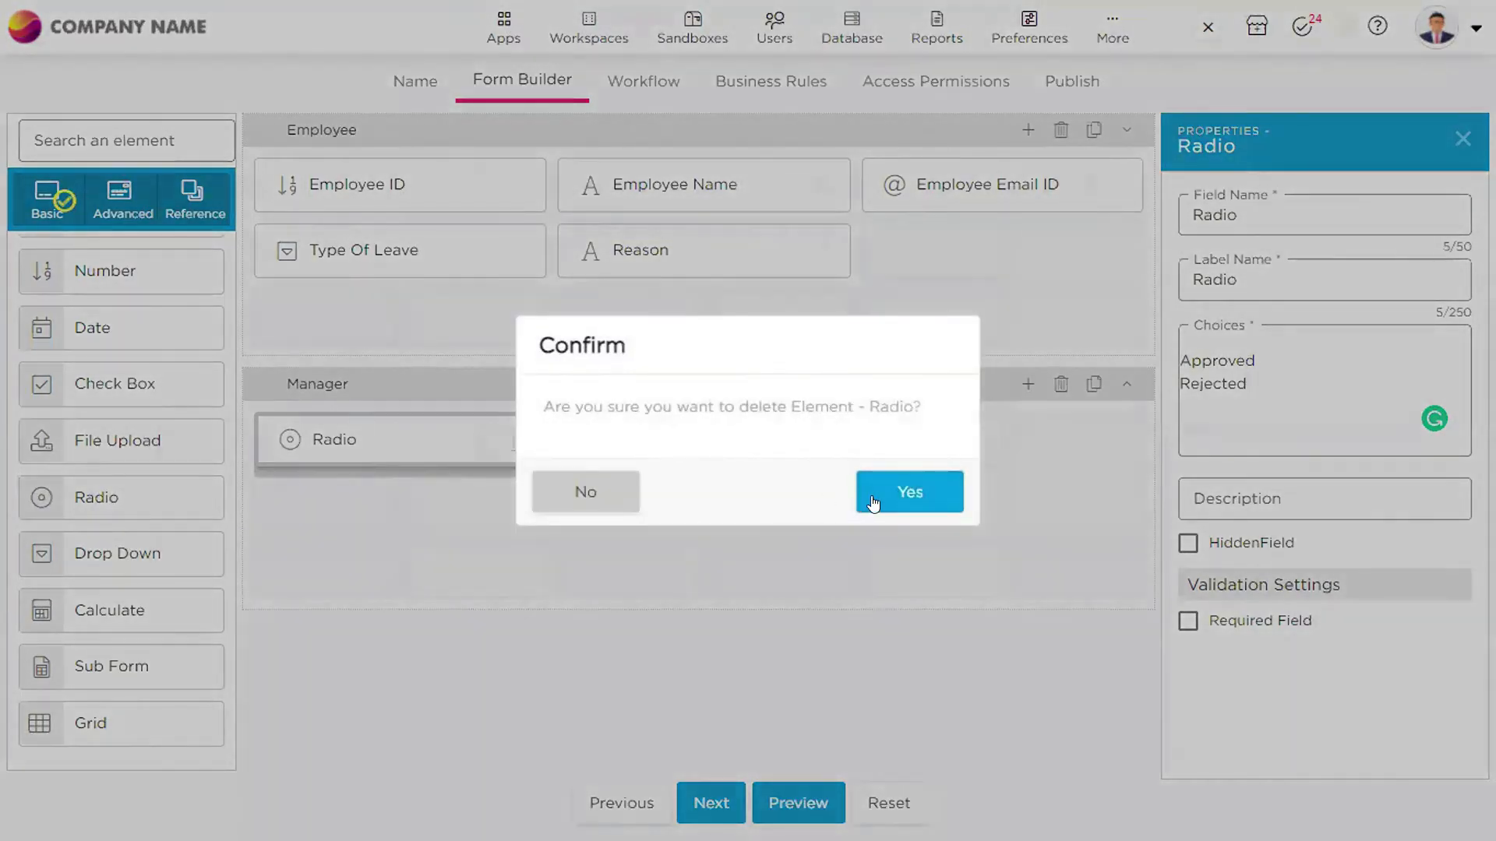
left_click(910, 491)
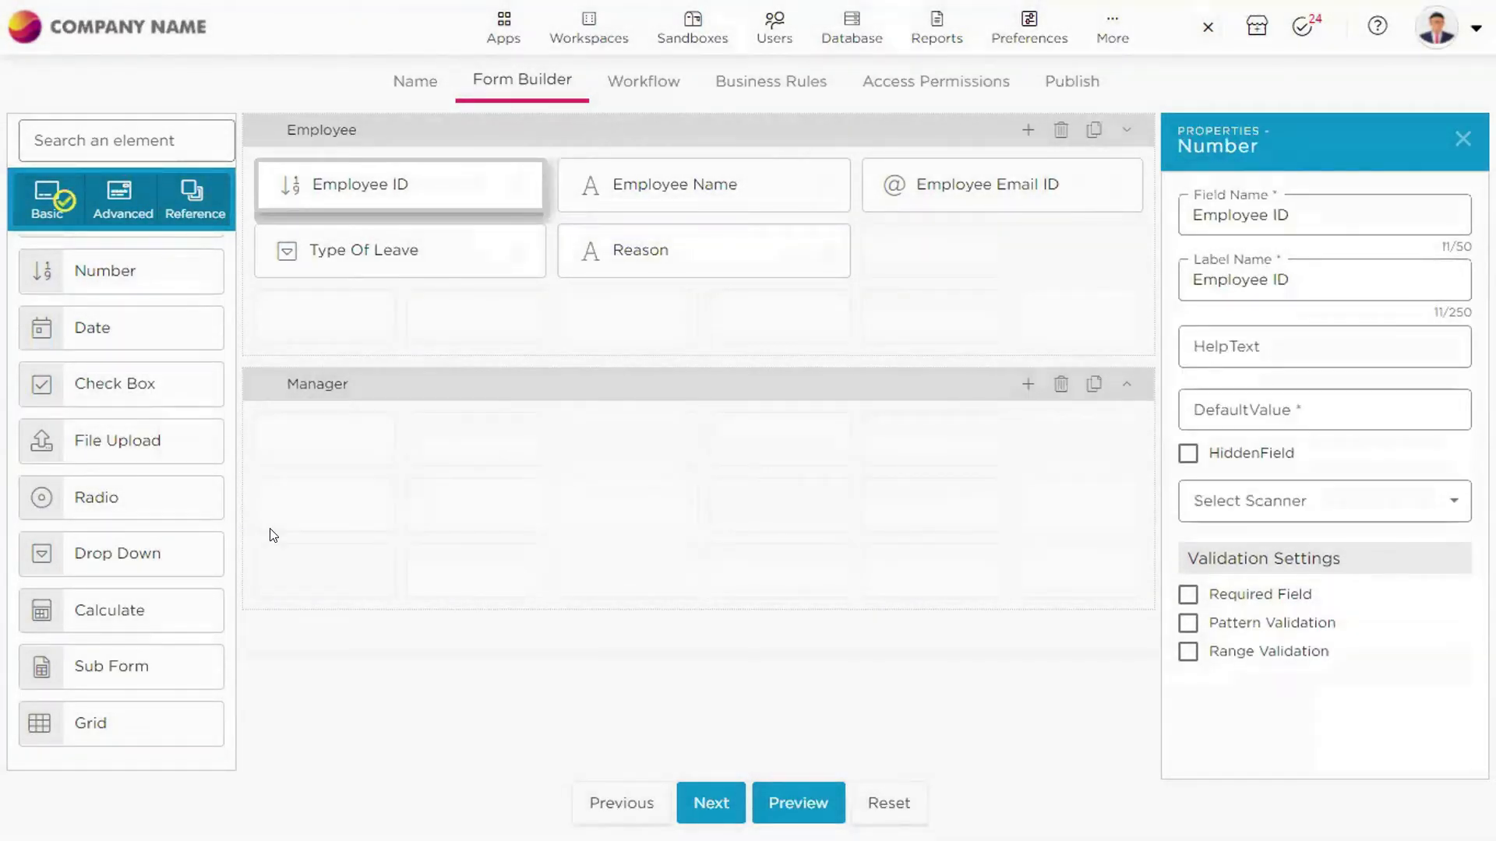
Add a Text Box to the Manager section, set its category to Email Id and name it Manager Email ID
scroll(77, 412, "up", 1)
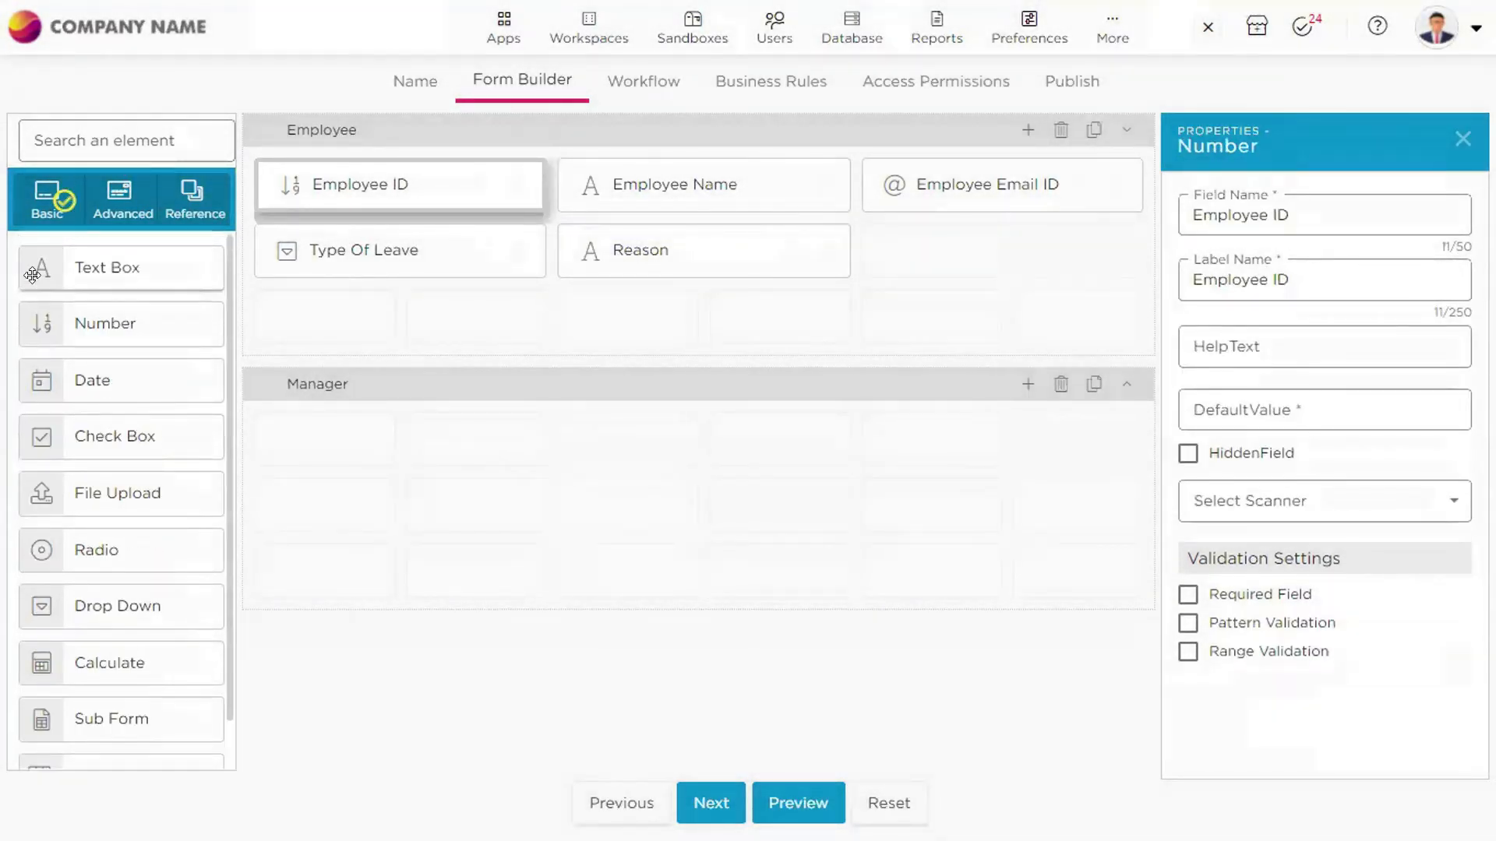
left_click_drag(71, 266, 304, 432)
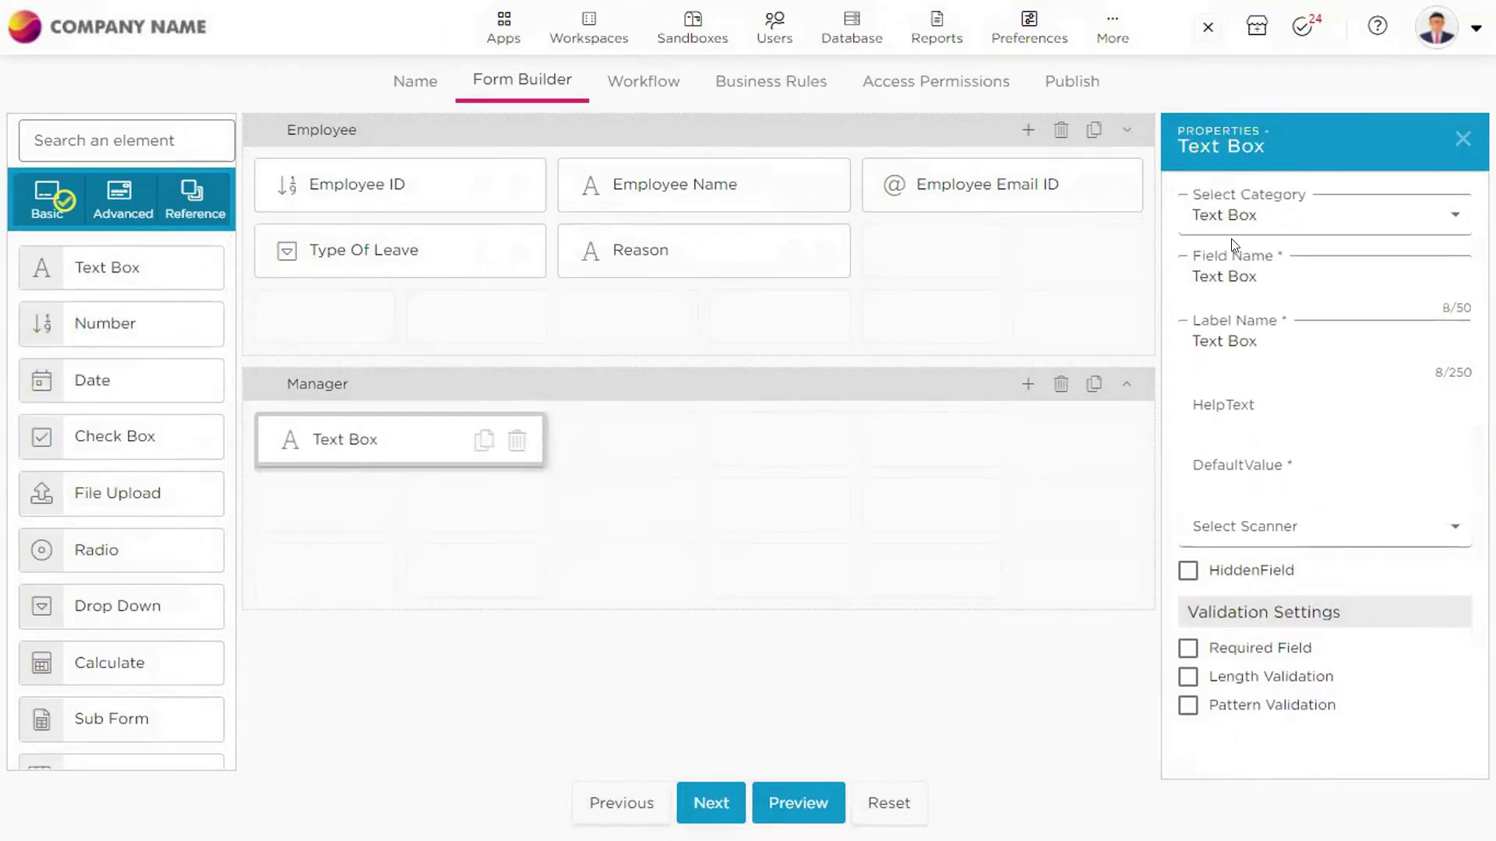
left_click(1238, 209)
left_click(1228, 378)
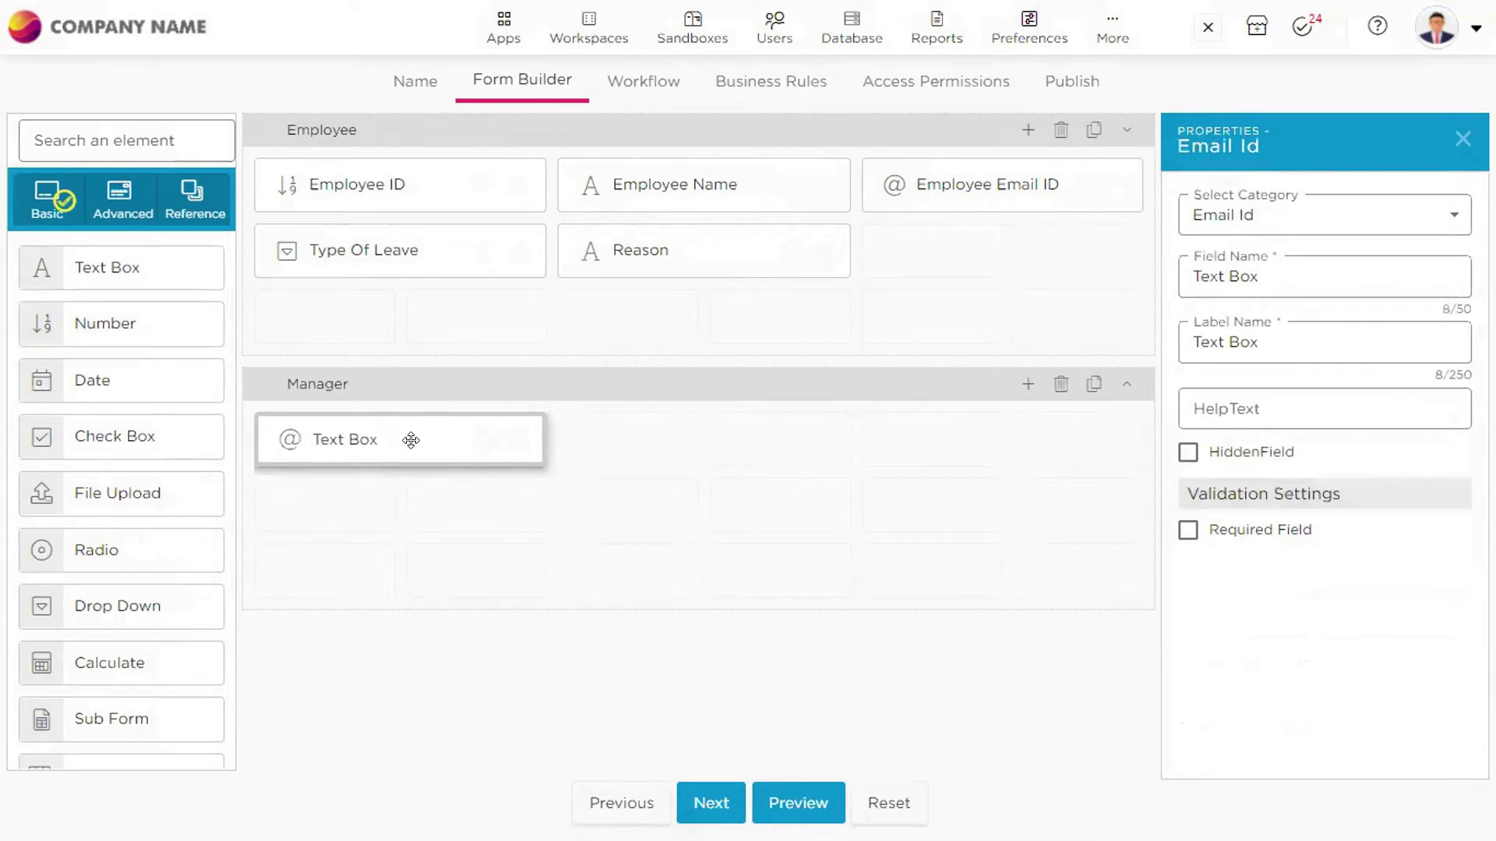
left_click_drag(1304, 289, 1174, 289)
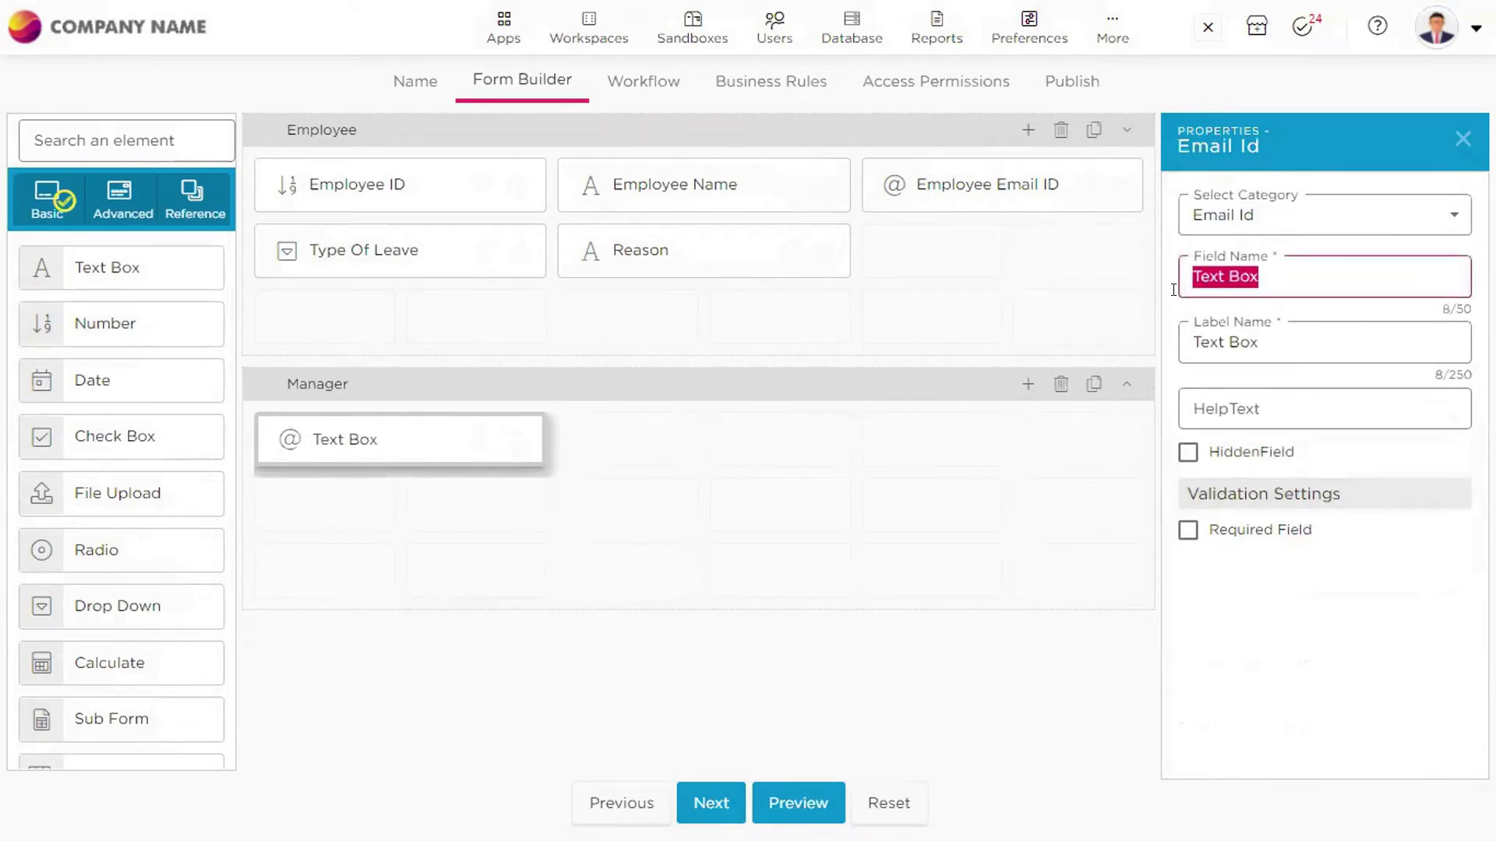
type("Mana")
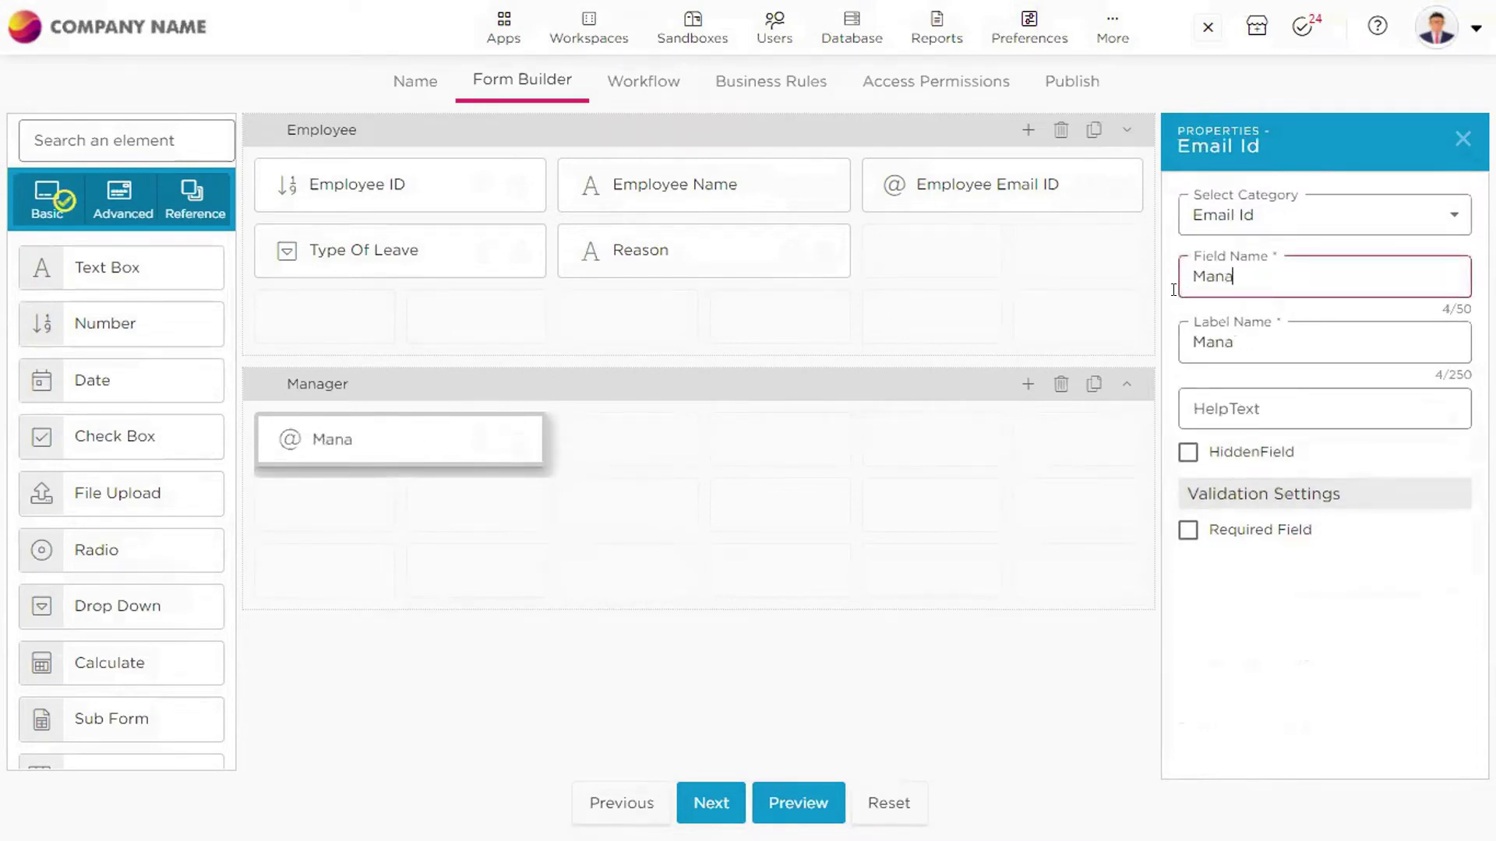
type("ger E")
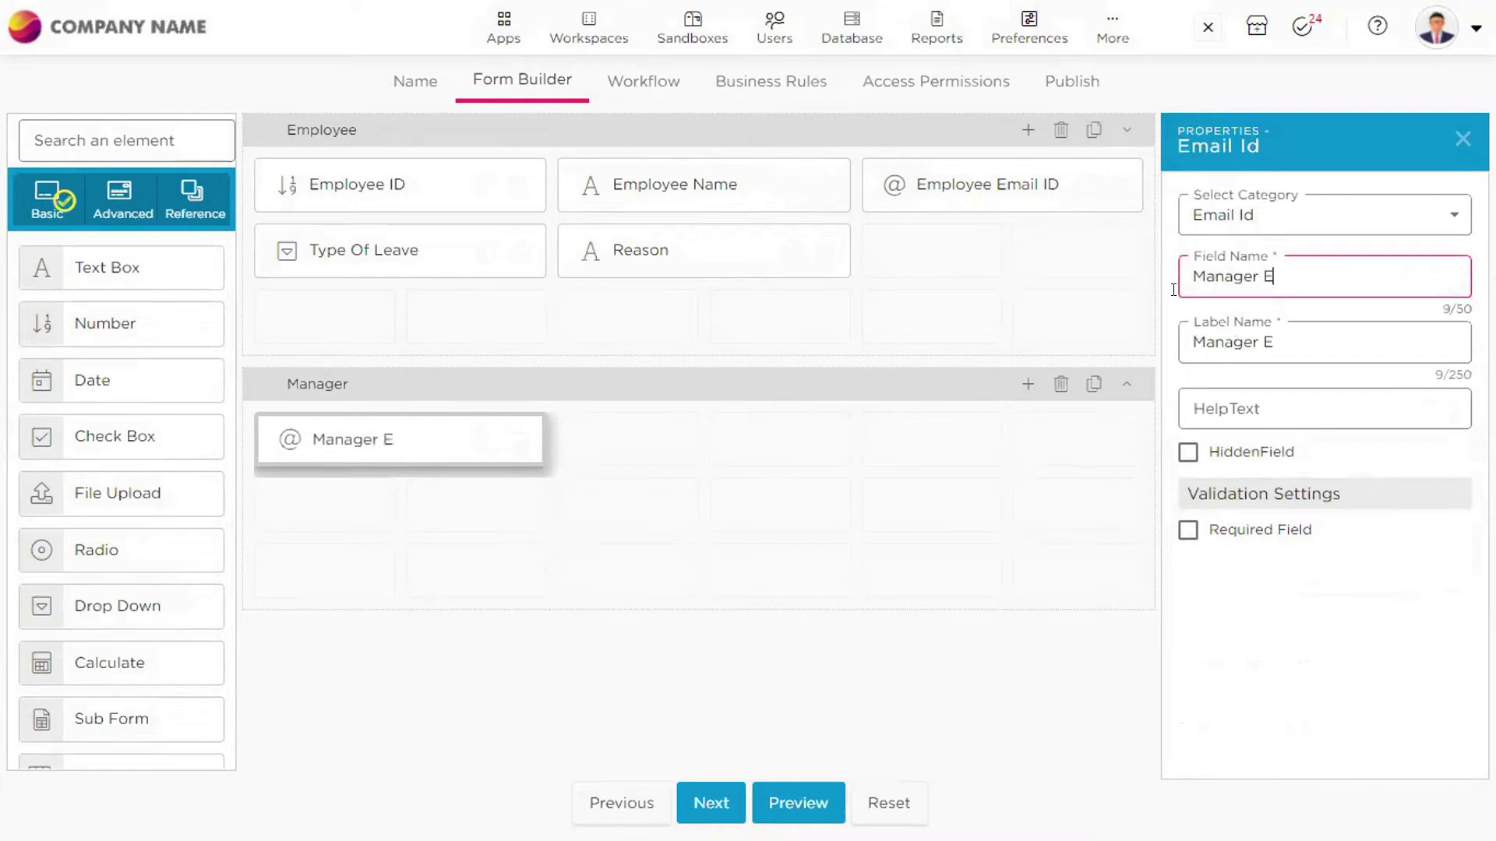
type("mail ID")
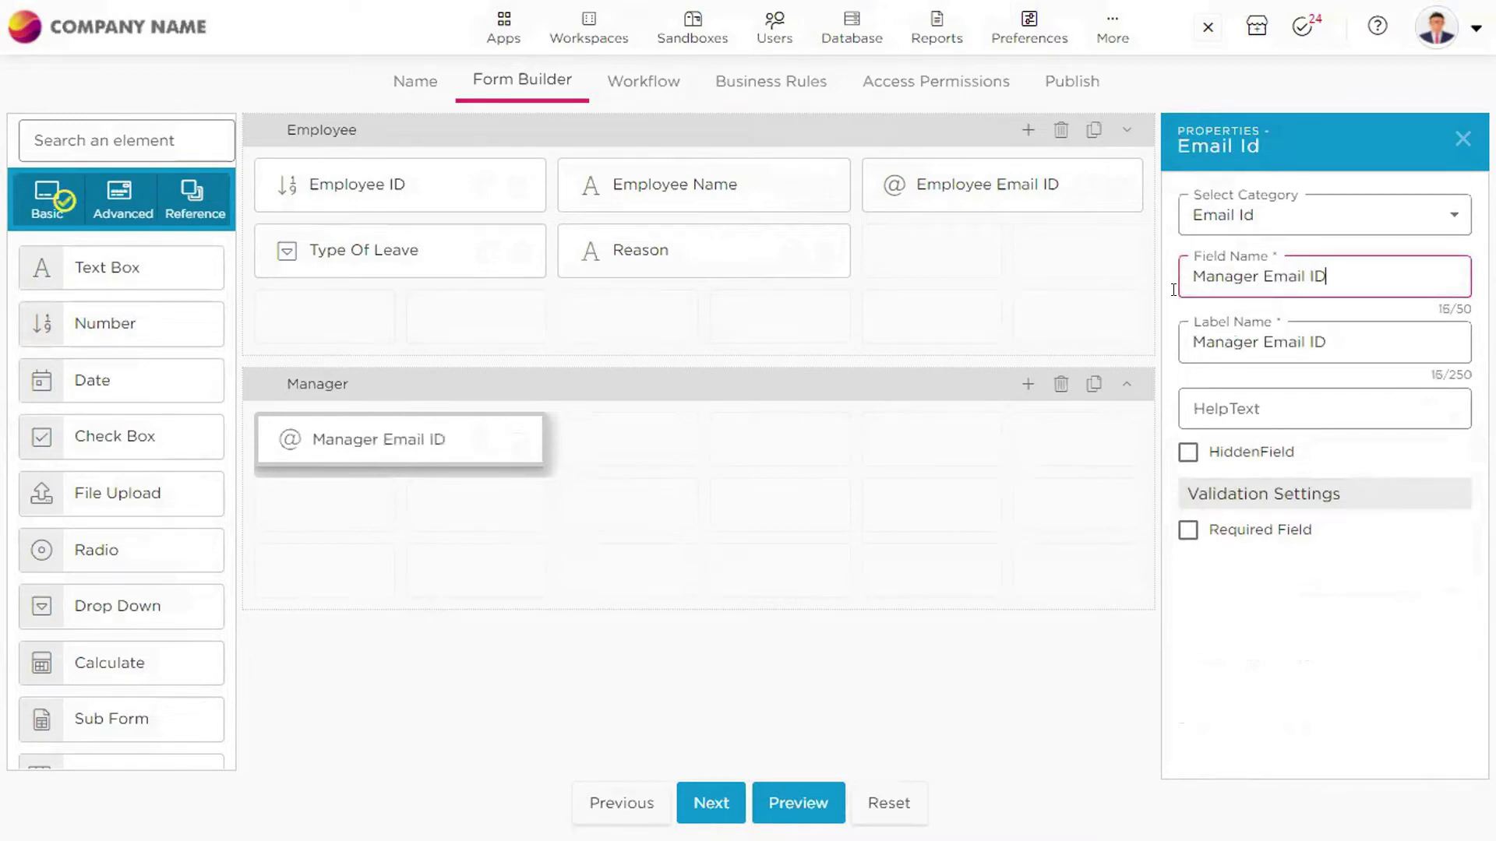
left_click(888, 514)
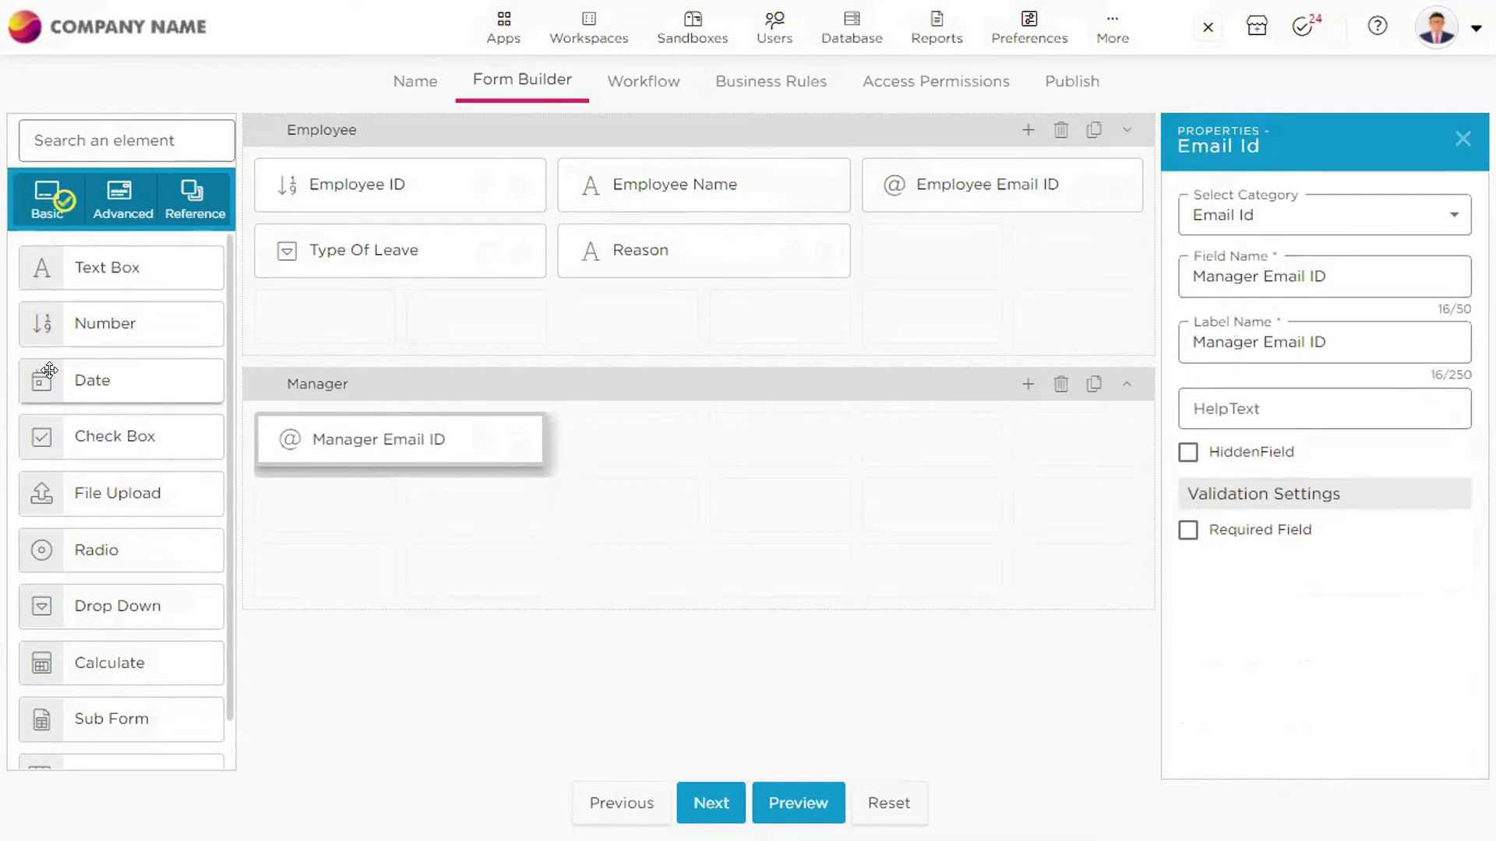
Place a Date field before Manager Email ID in the Manager section and name it Date of approval
left_click_drag(378, 438, 561, 437)
left_click_drag(117, 387, 340, 438)
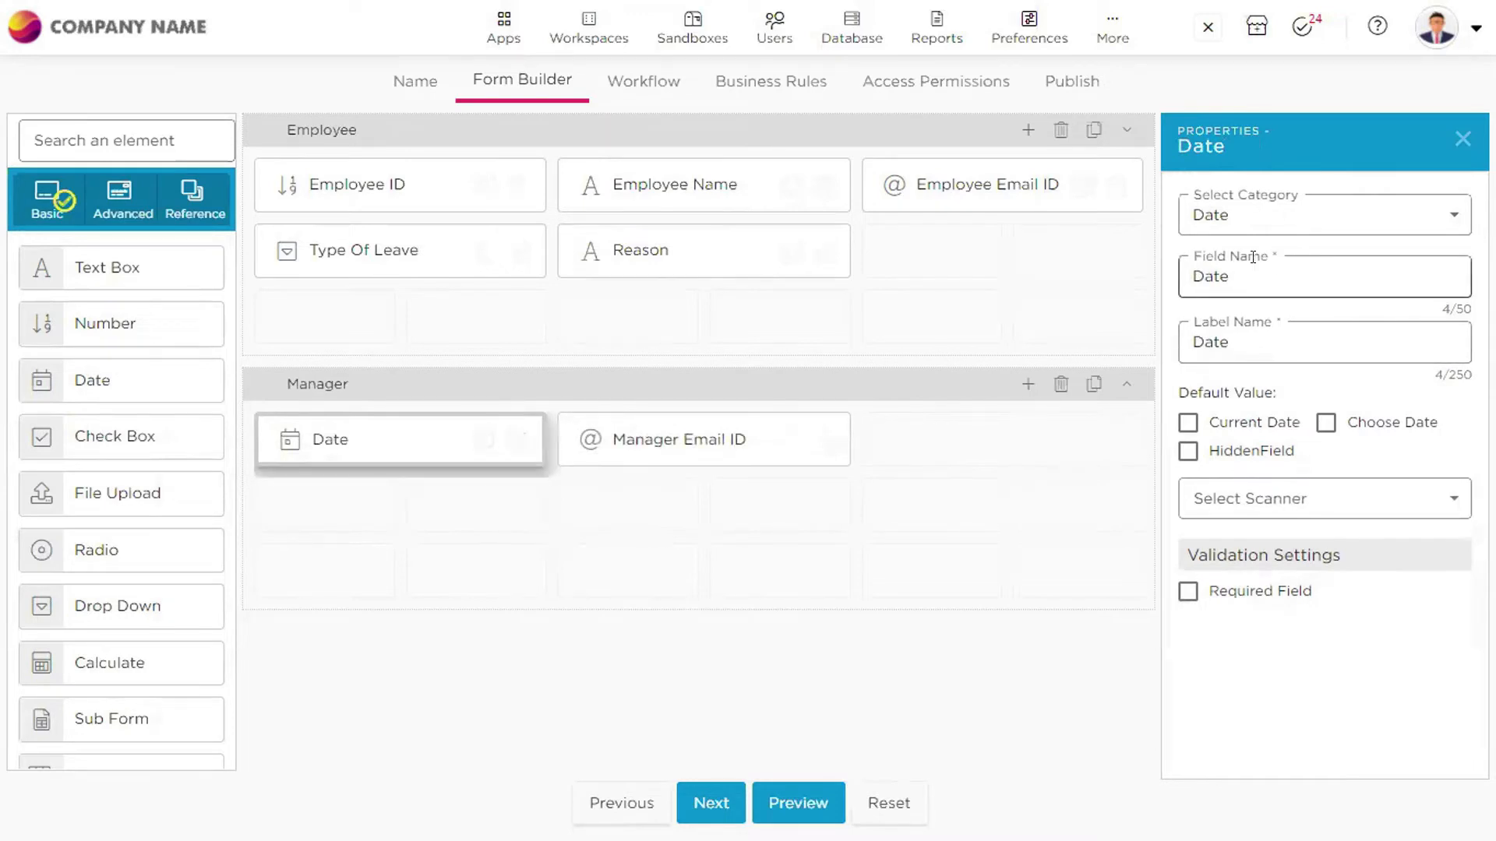
left_click(1238, 276)
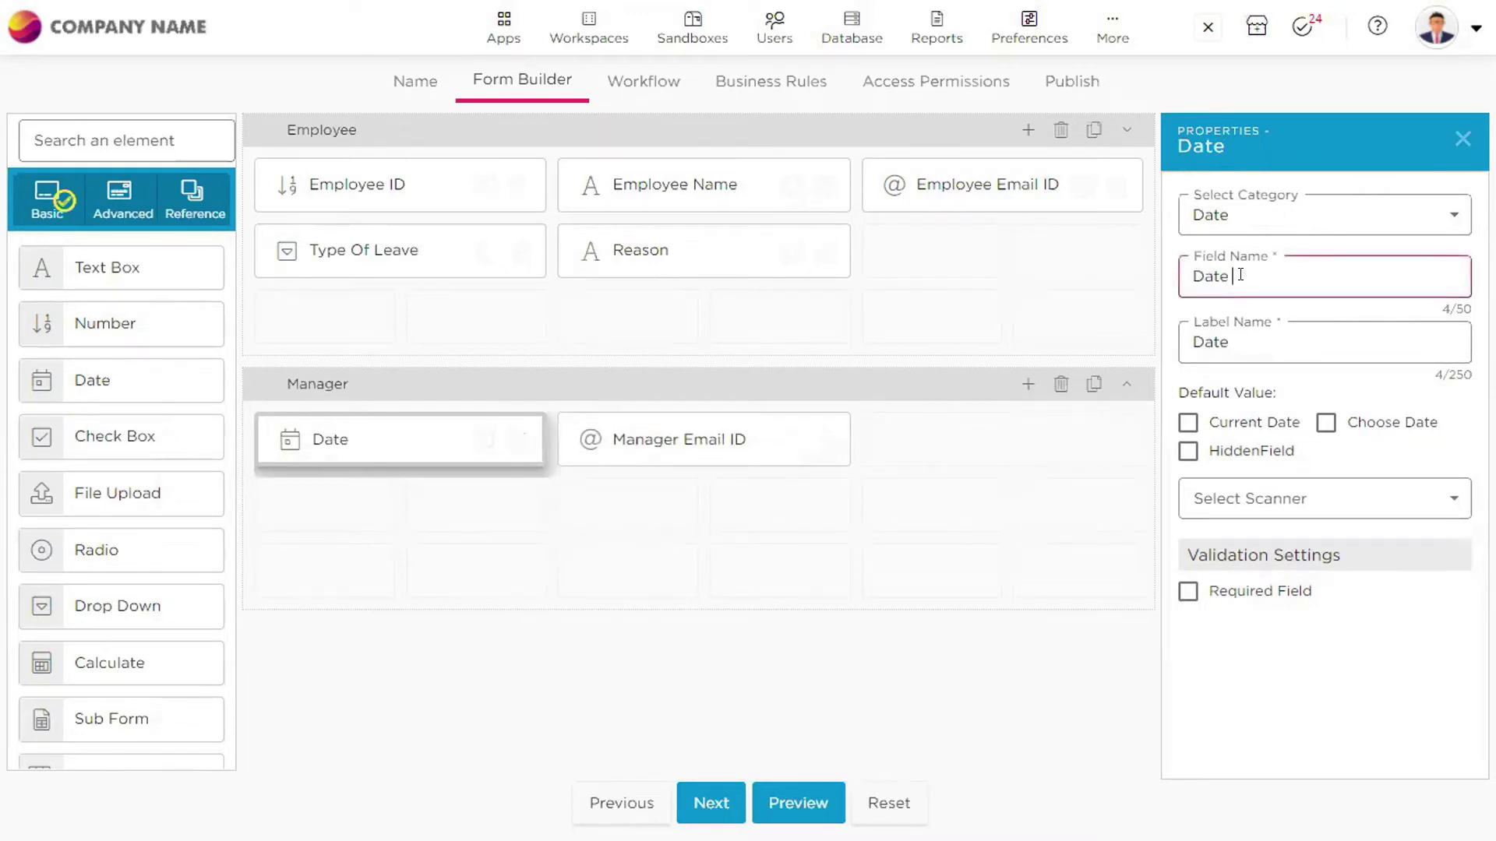
type("of approval")
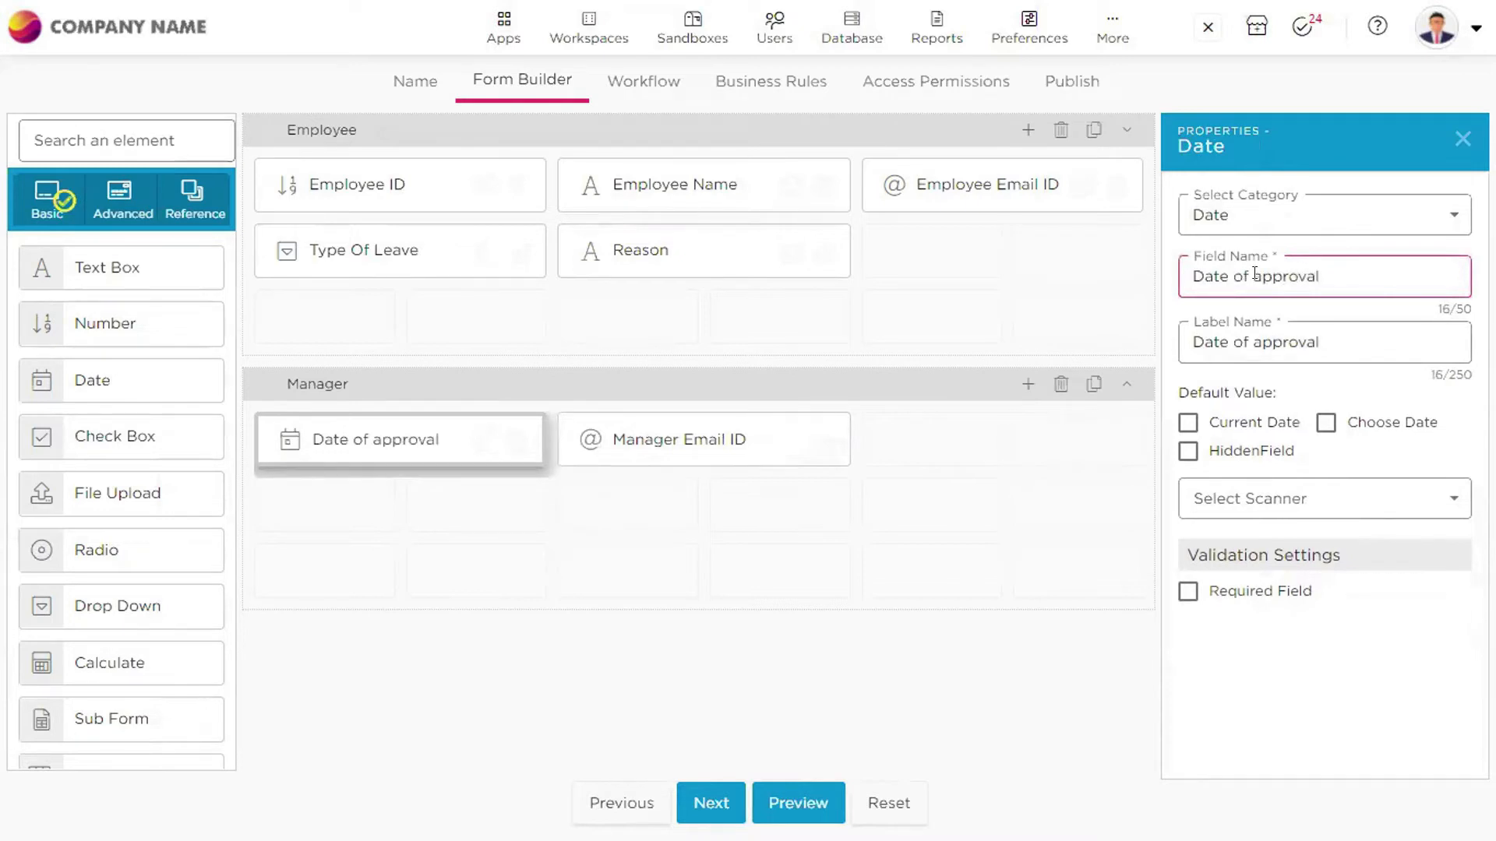
left_click(433, 326)
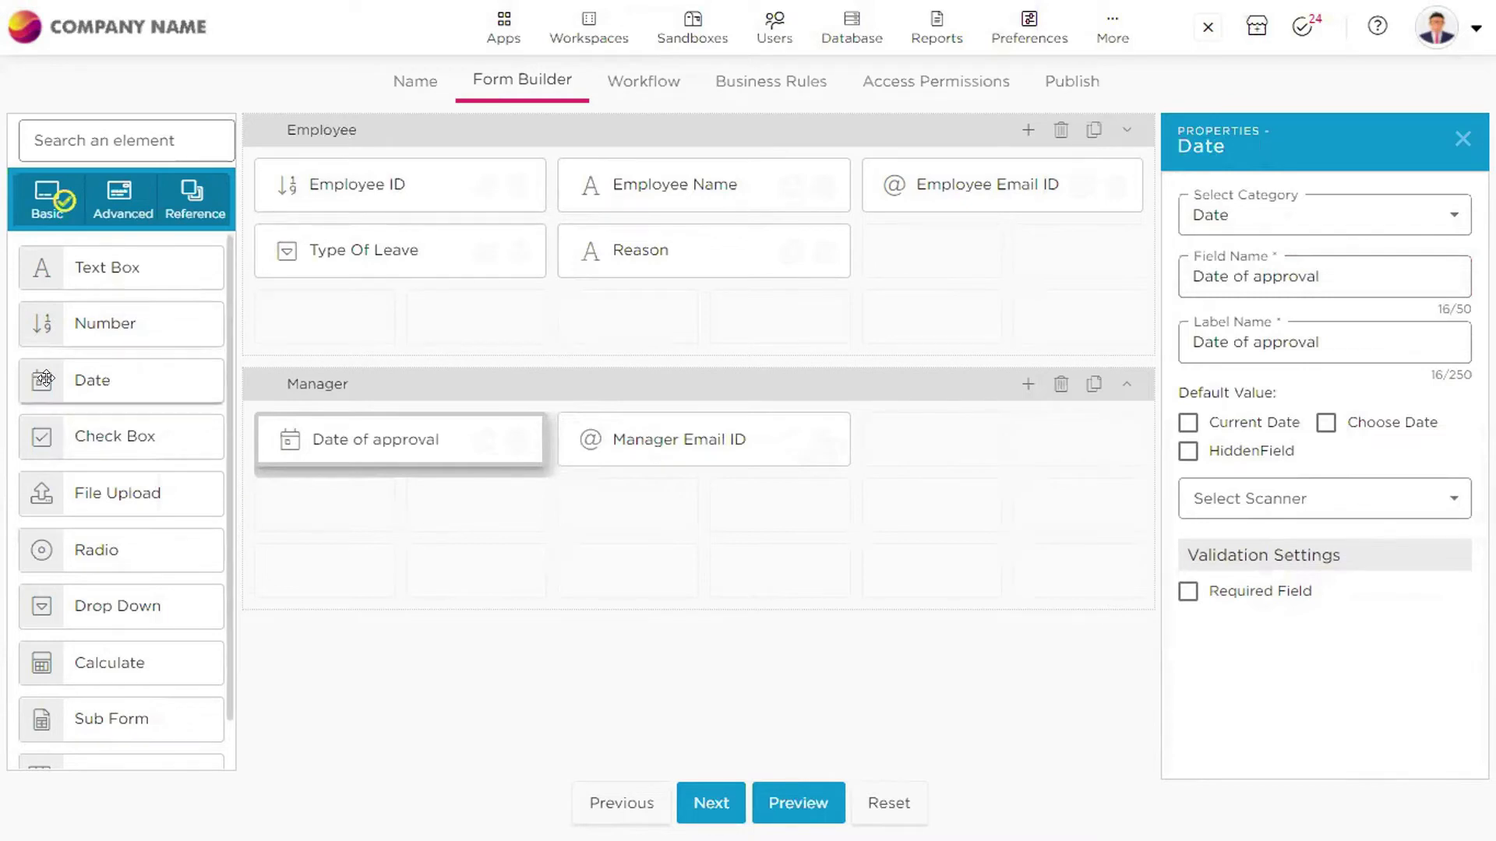
Try adding a Date field with the Date Range category after Reason in the Employee section, and delete it
left_click_drag(46, 380, 936, 248)
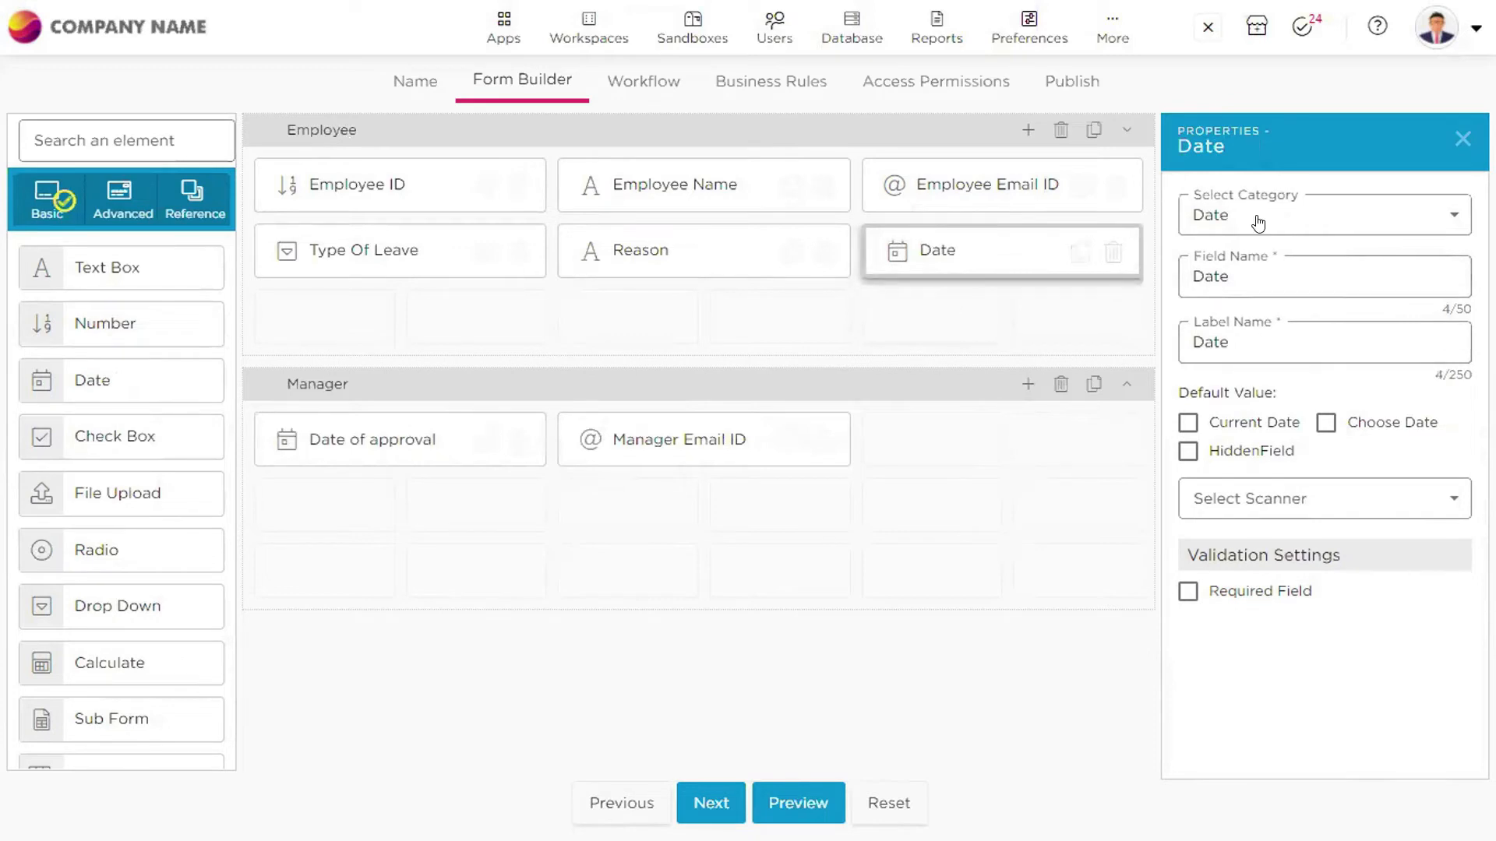
left_click(1290, 222)
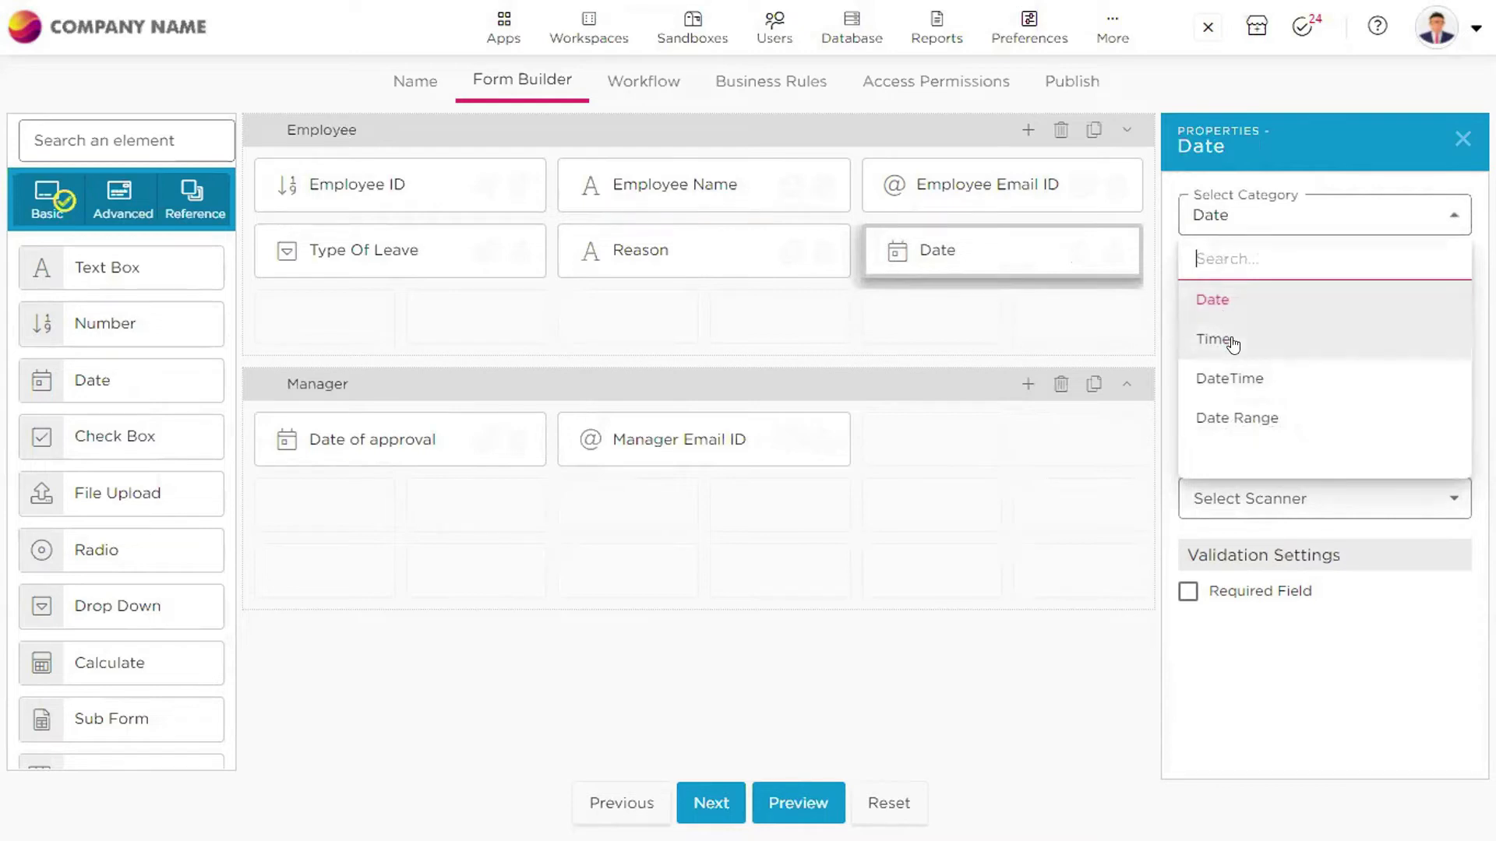
left_click(1239, 418)
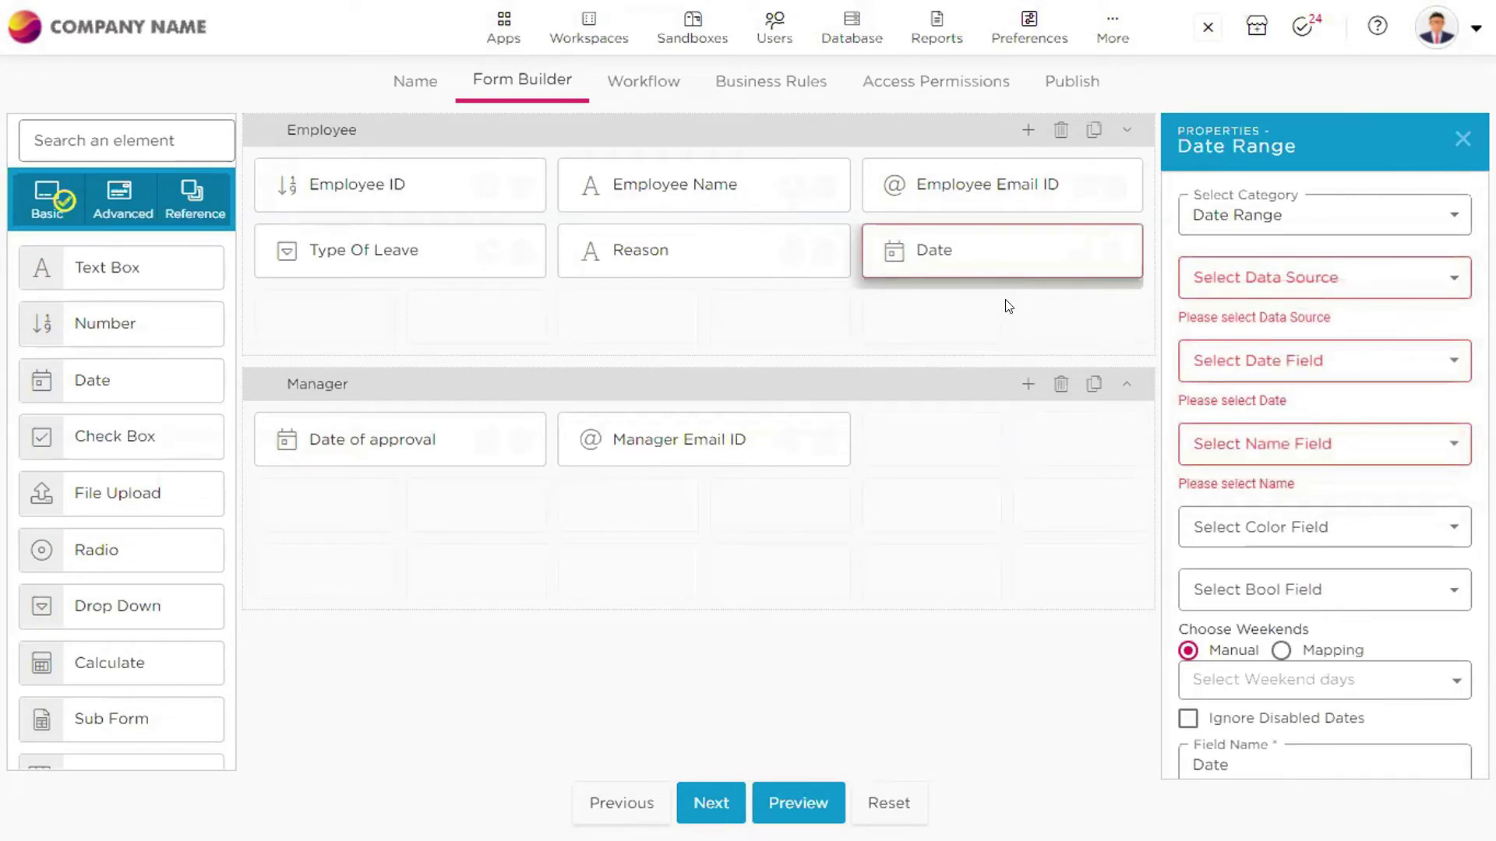
left_click(1376, 278)
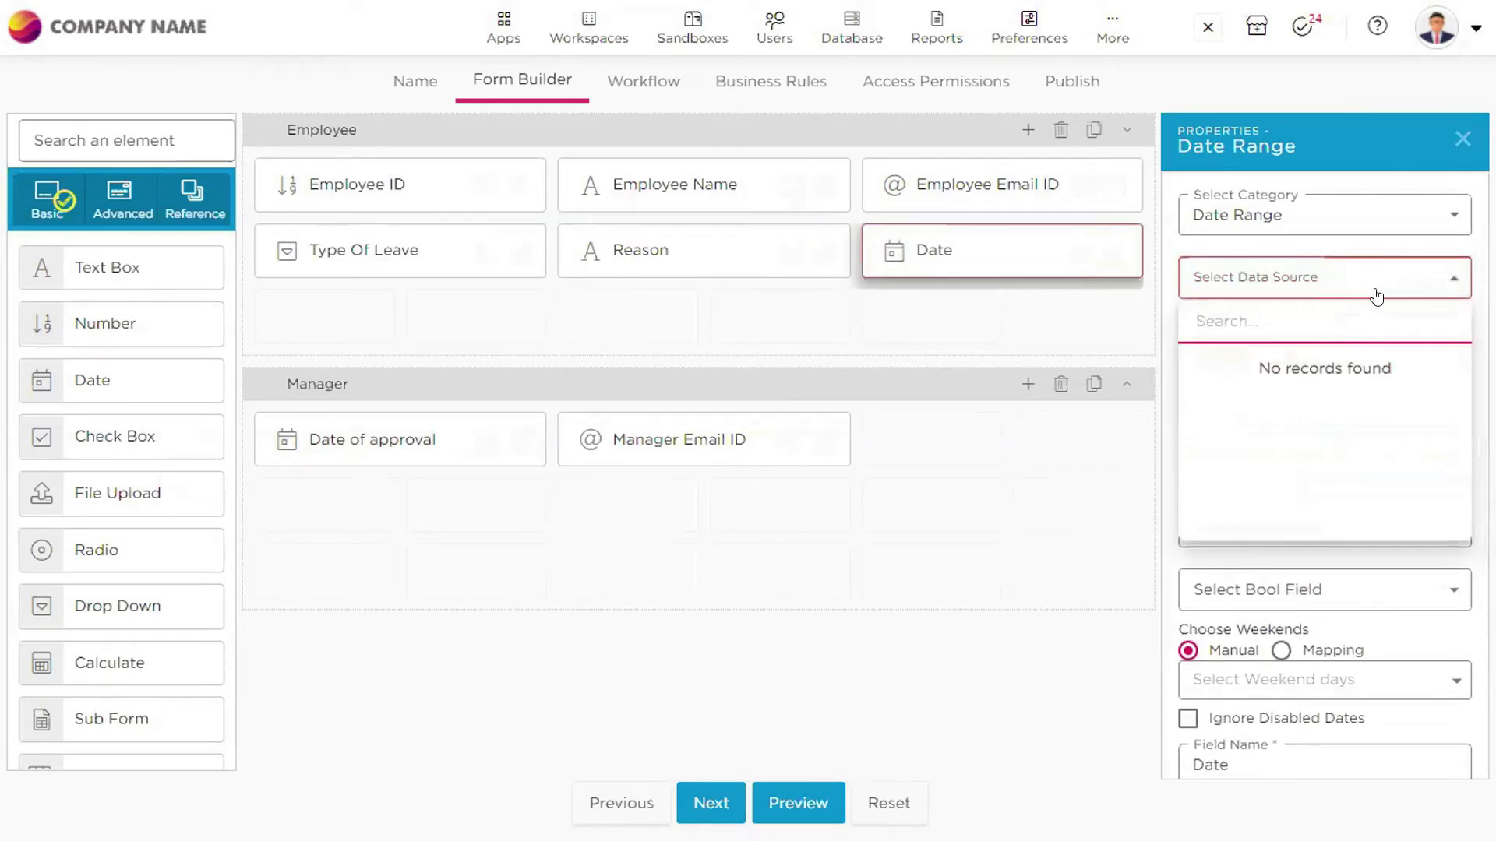
left_click(1134, 306)
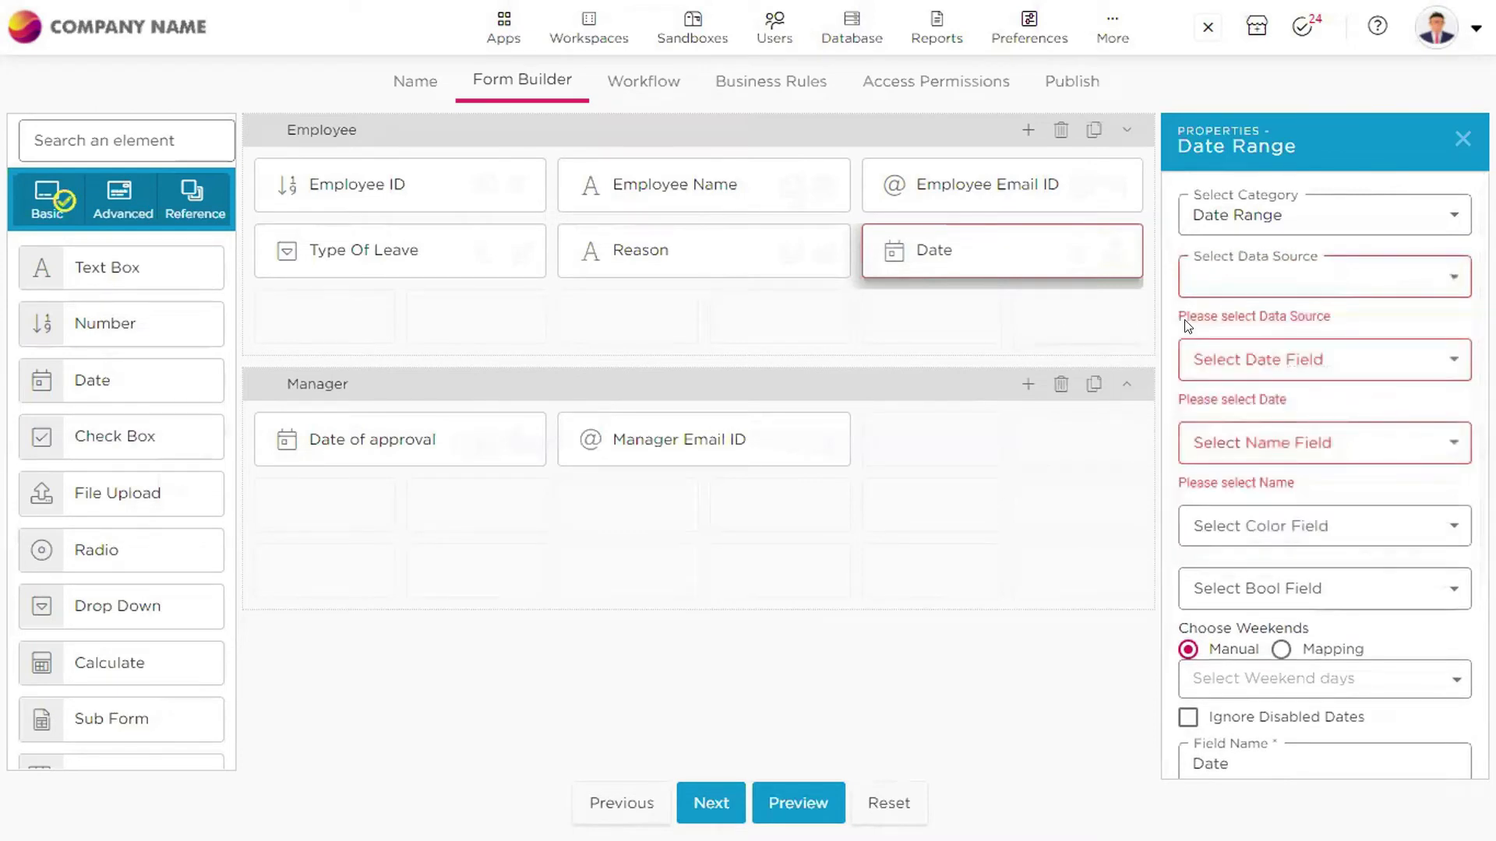
mouse_move(1116, 253)
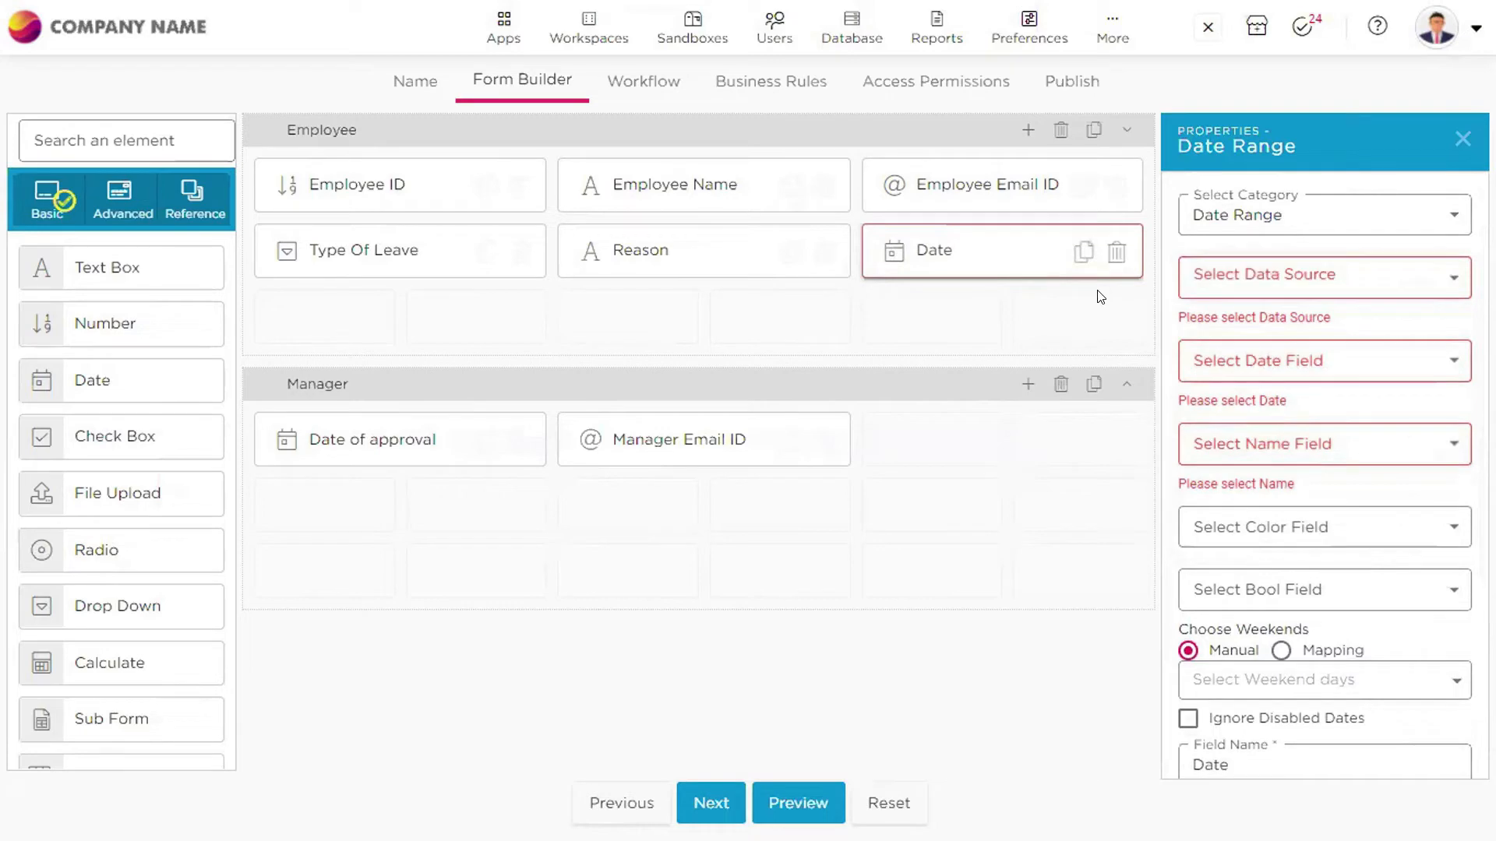
left_click(1116, 251)
left_click(890, 499)
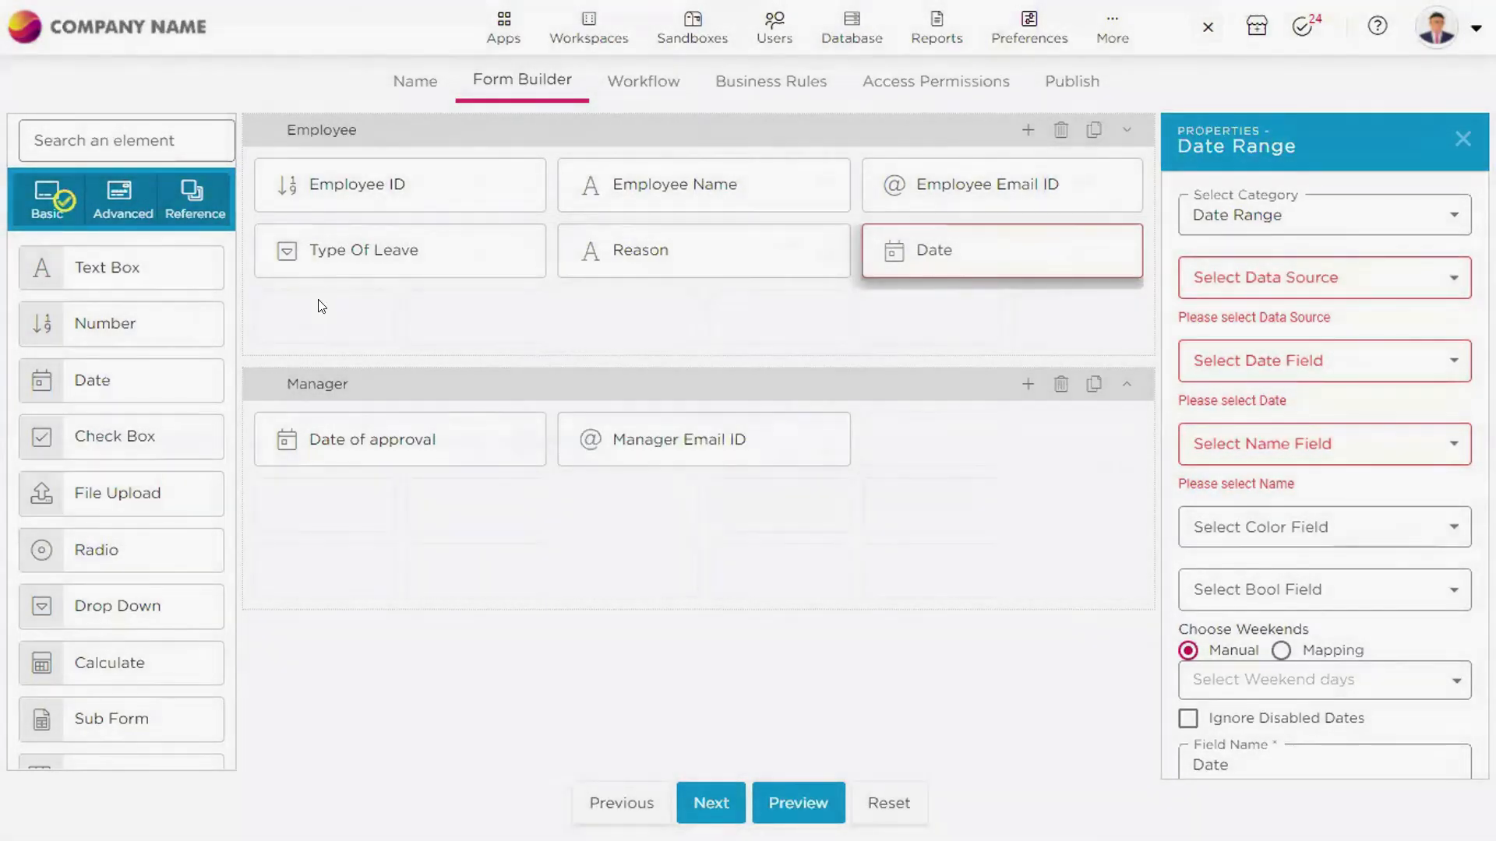
Add a Date field after Reason in the Employee section, keep the Date category and name it Application Date
left_click_drag(70, 380, 920, 251)
left_click(1271, 225)
left_click(1269, 297)
left_click(1247, 274)
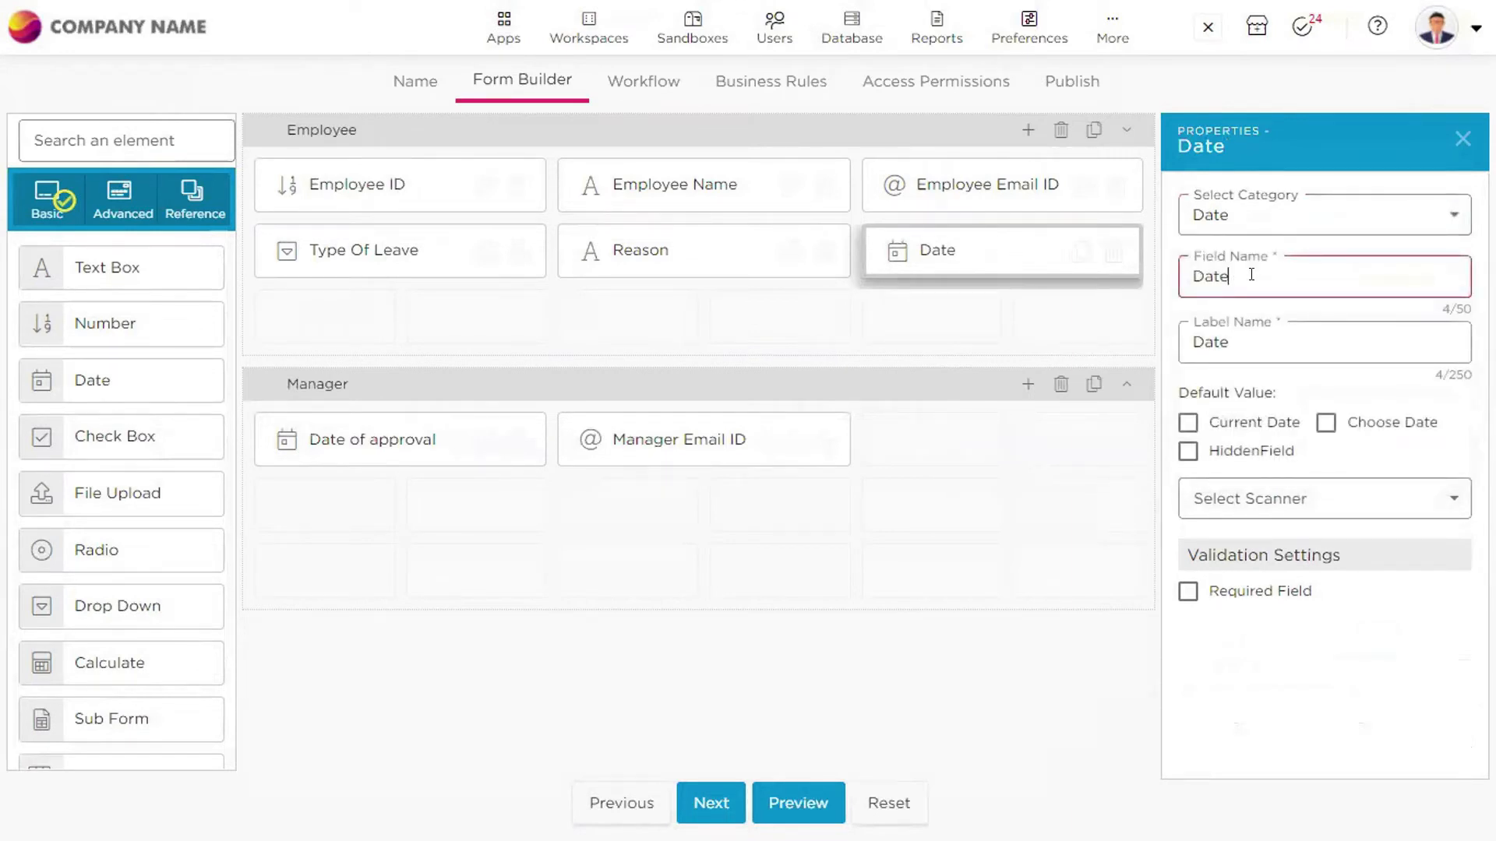
type("Applicatoio")
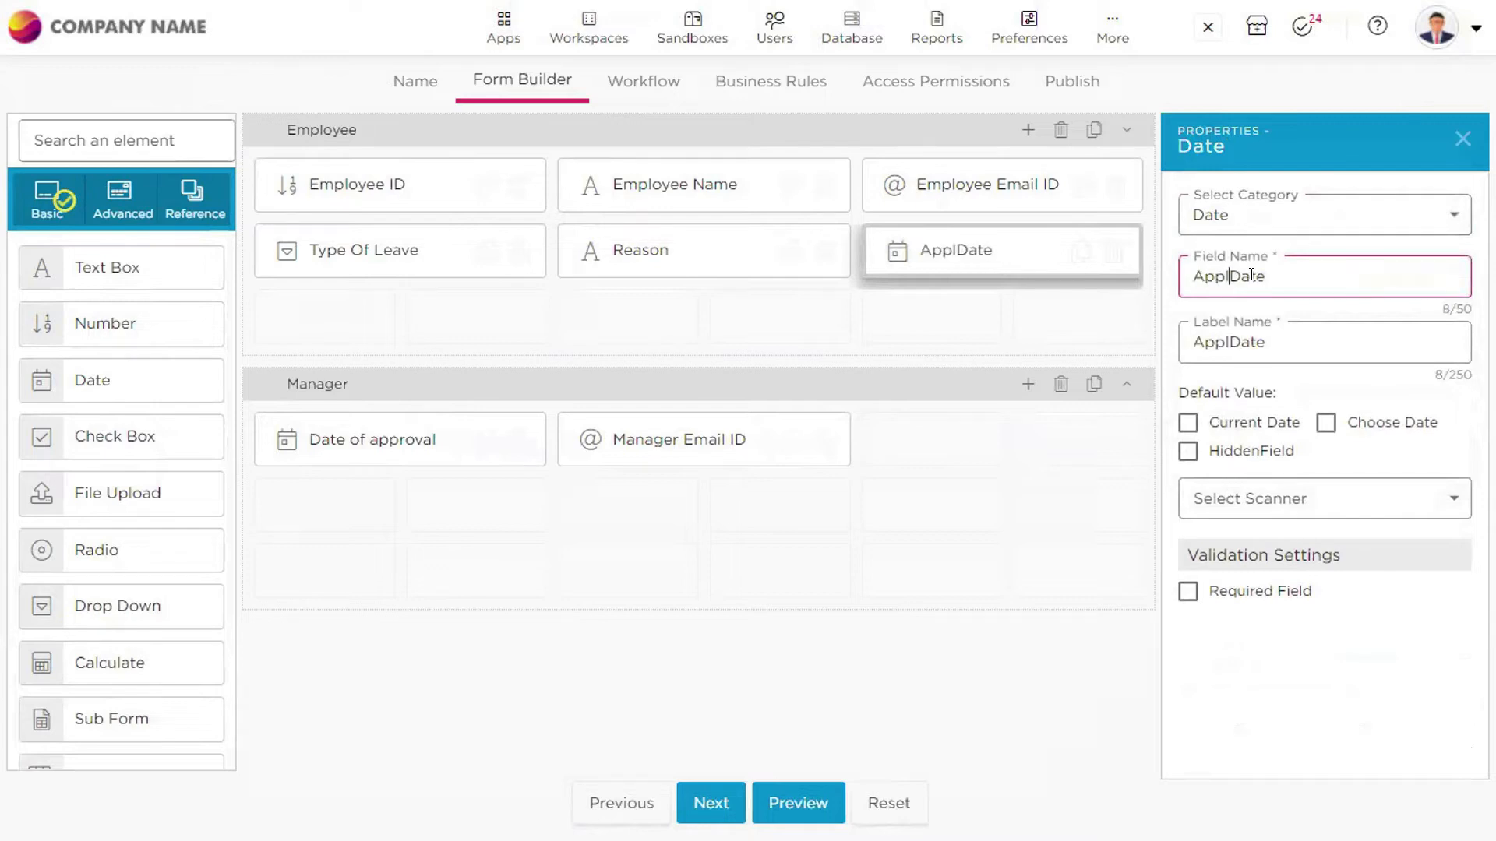
type("n")
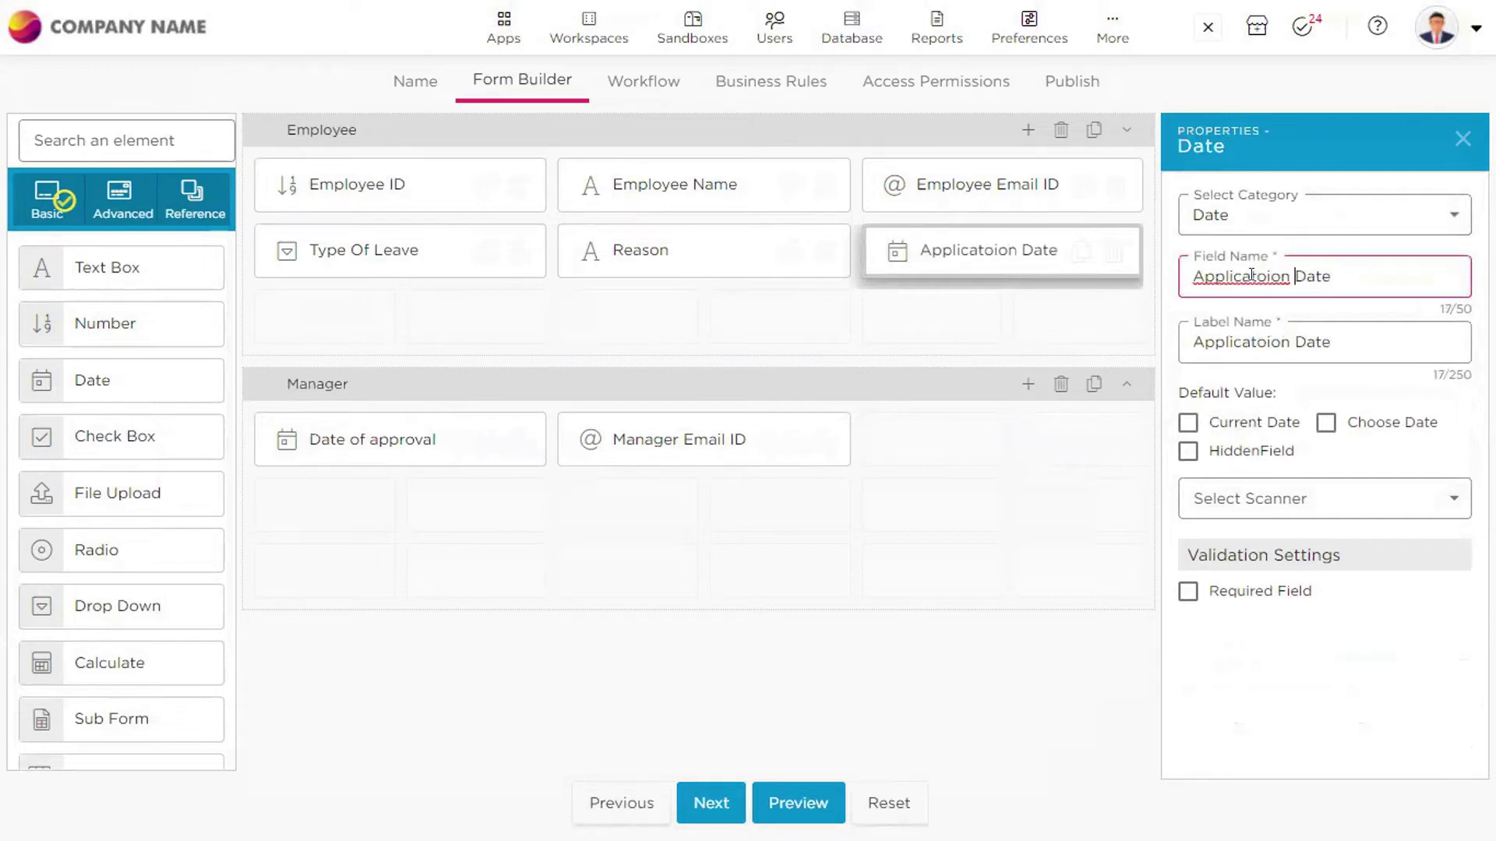
double_click(1251, 274)
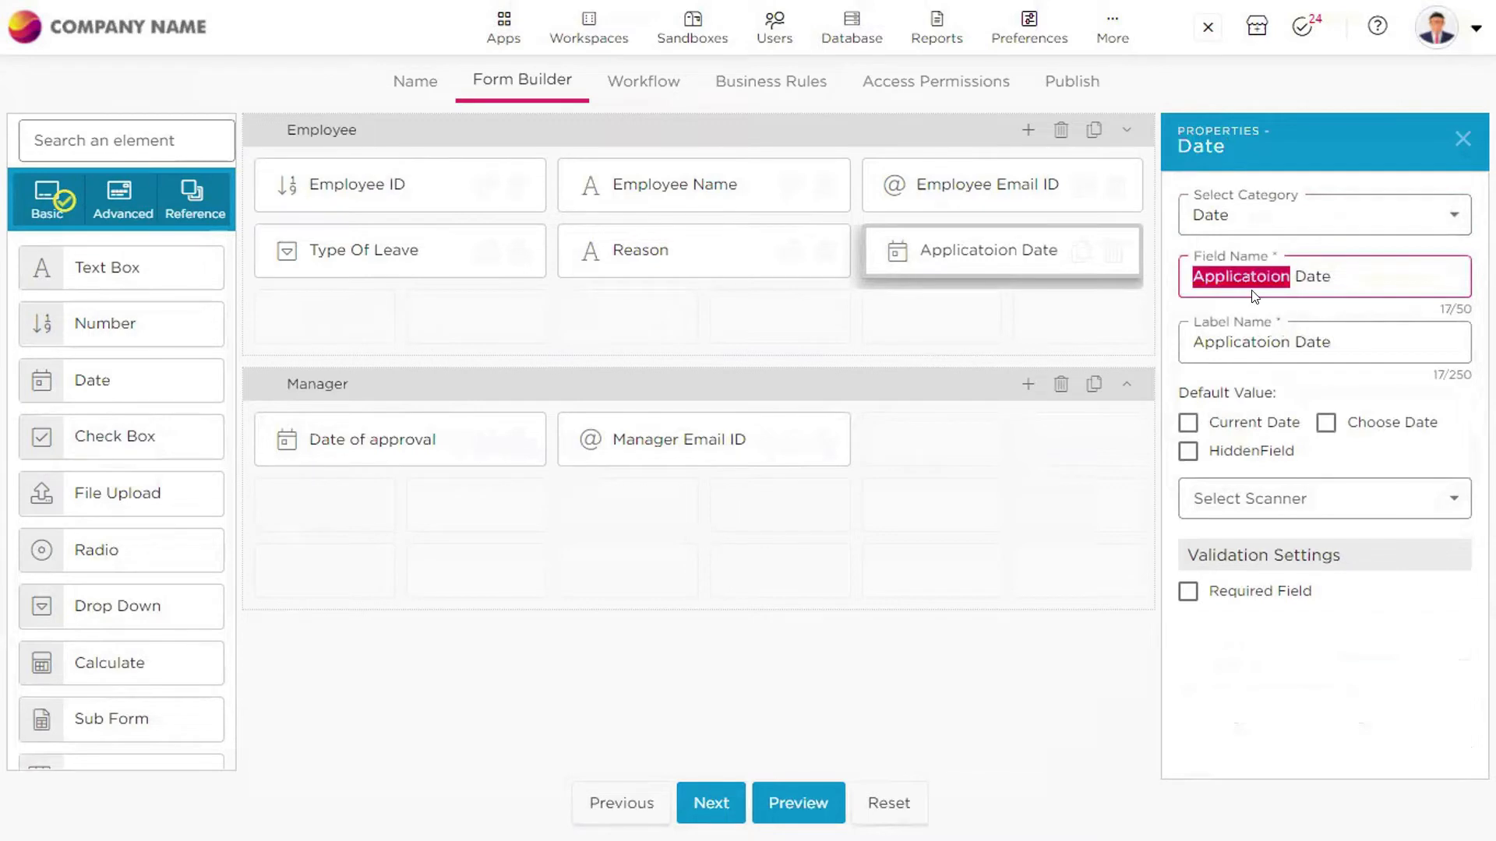
right_click(1251, 274)
left_click(1231, 296)
left_click(960, 485)
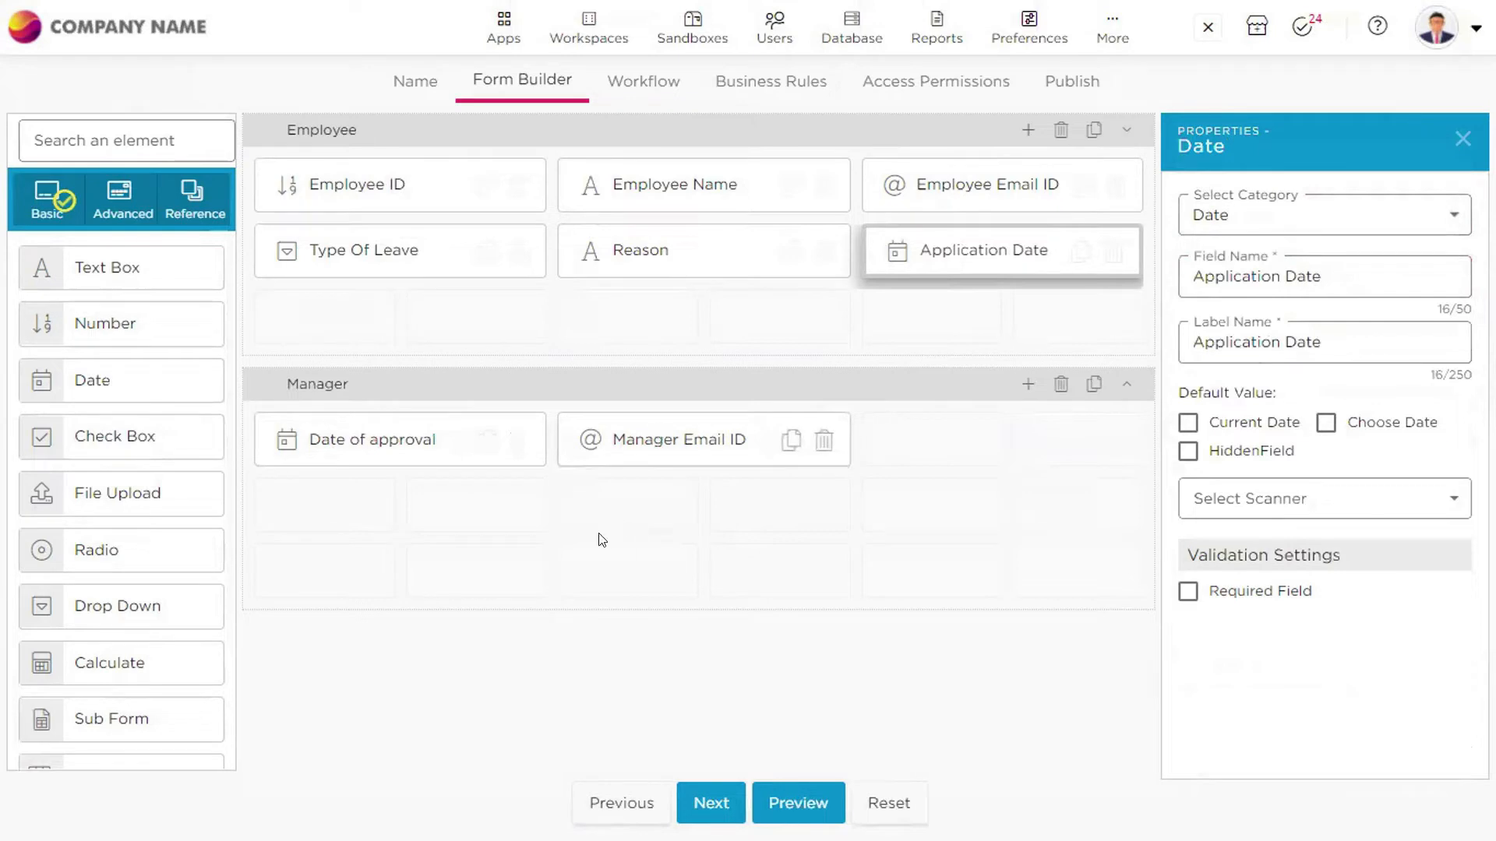
Add a Text Box after Manager Email ID in the Manager section and name it Remarks
left_click_drag(66, 245, 969, 451)
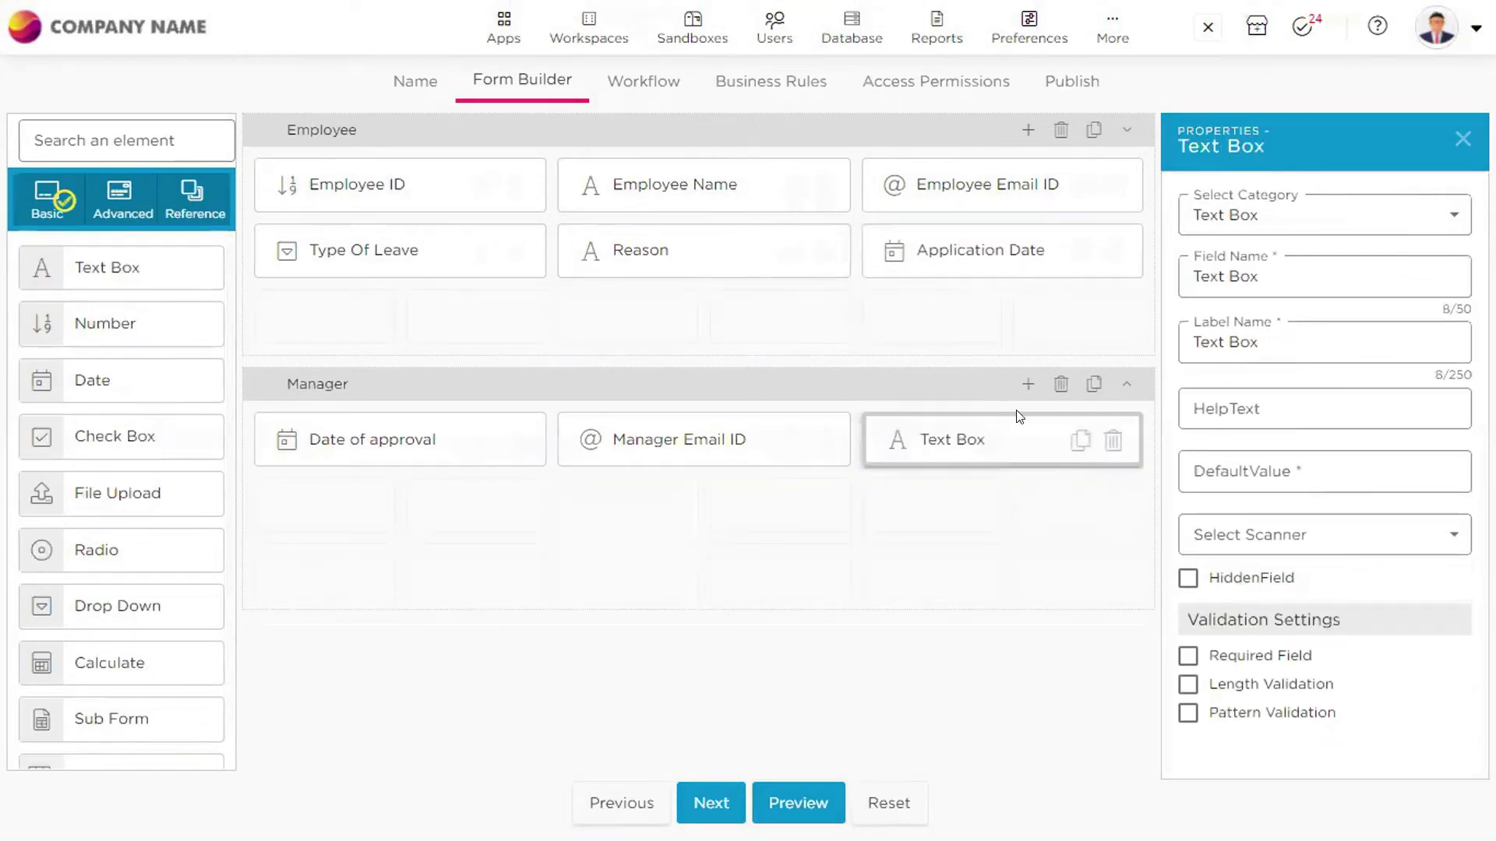
type("Remarks")
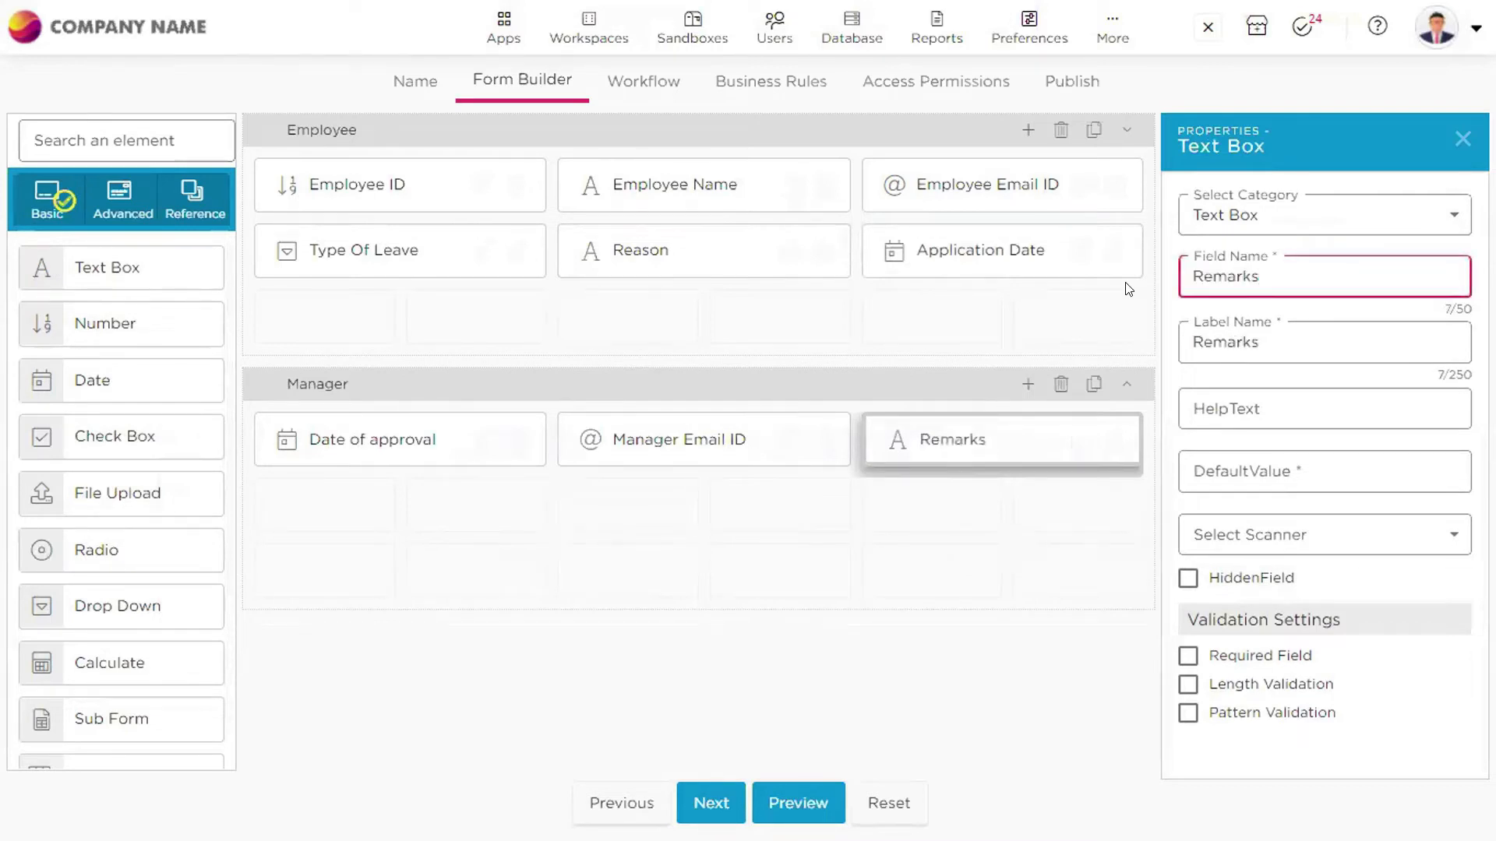
left_click(1003, 624)
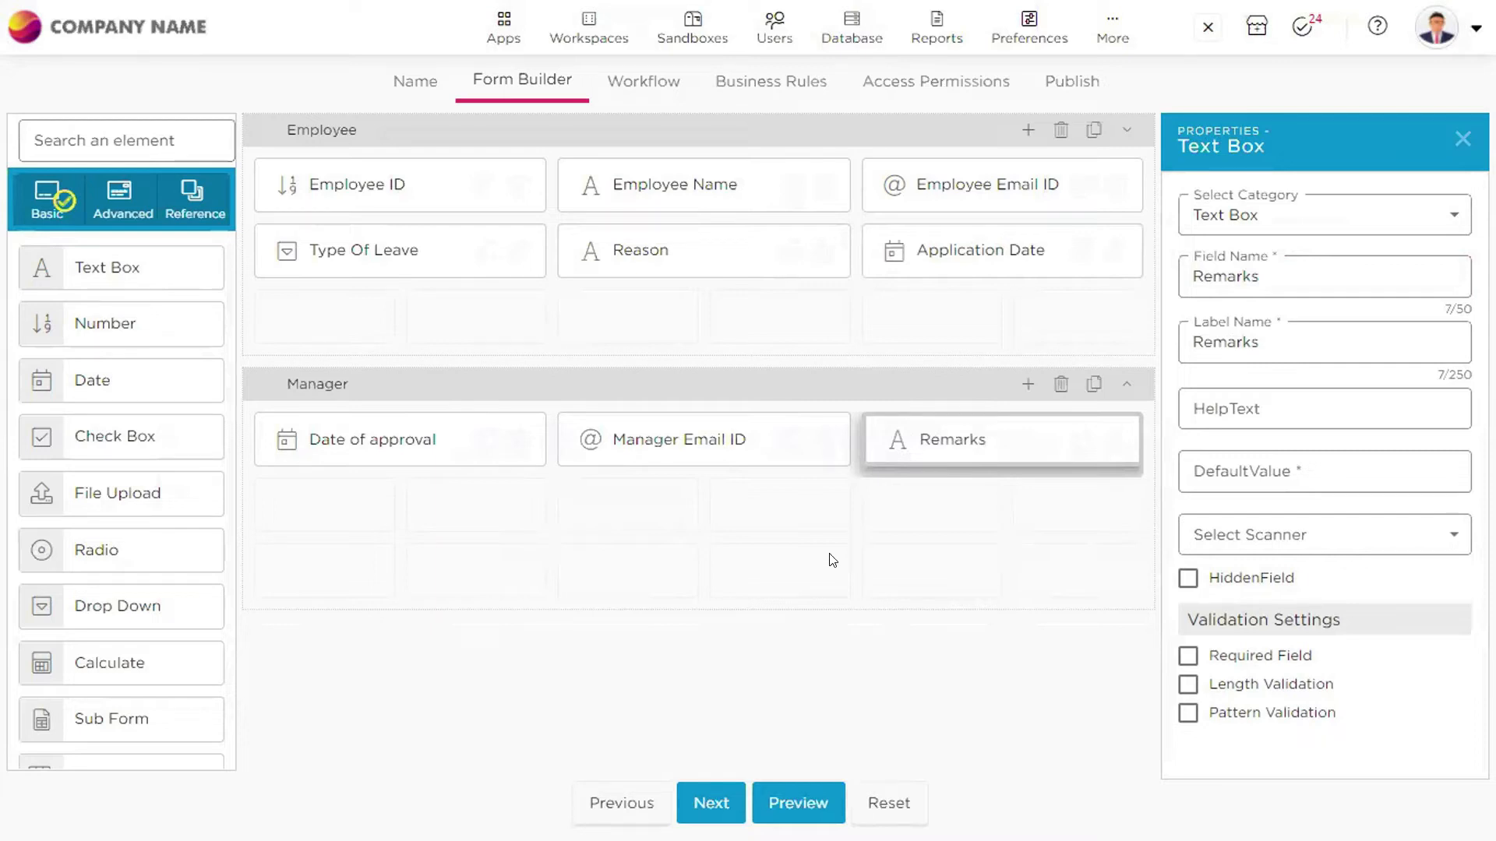
left_click(1100, 53)
left_click(1029, 132)
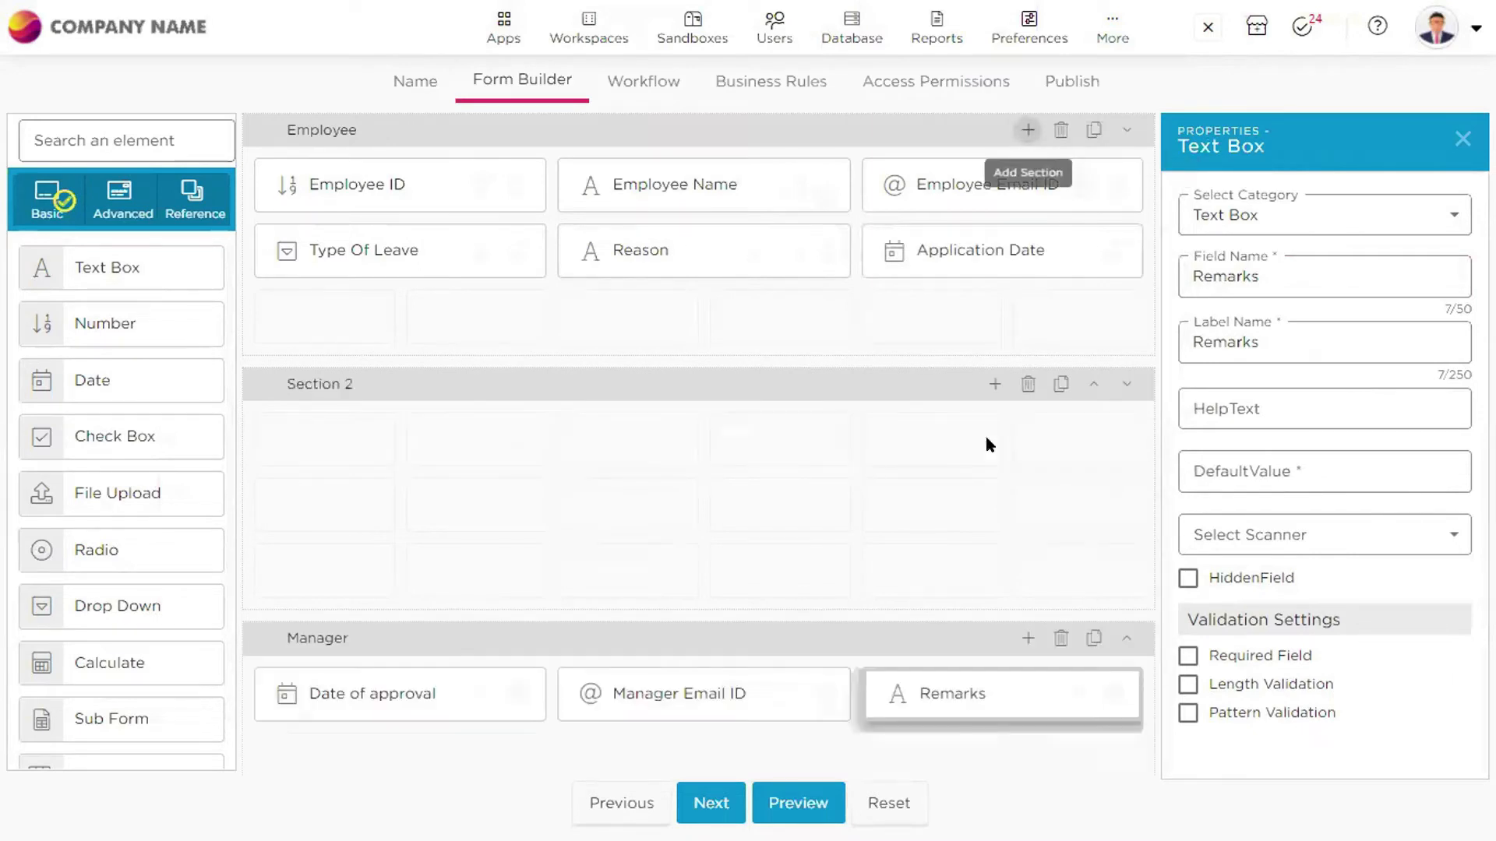
scroll(550, 559, "down", 1)
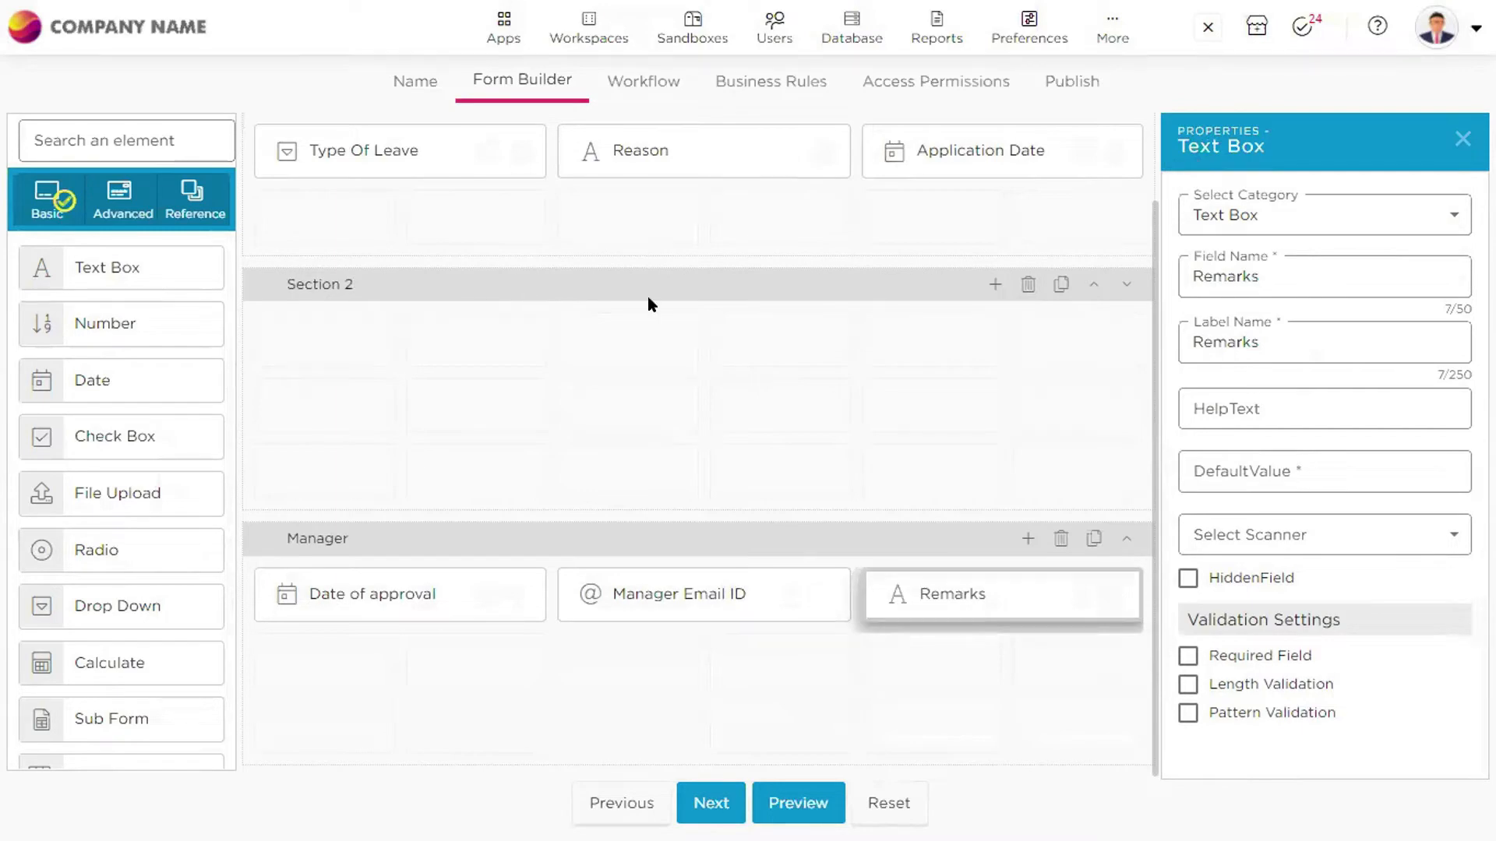
double_click(725, 623)
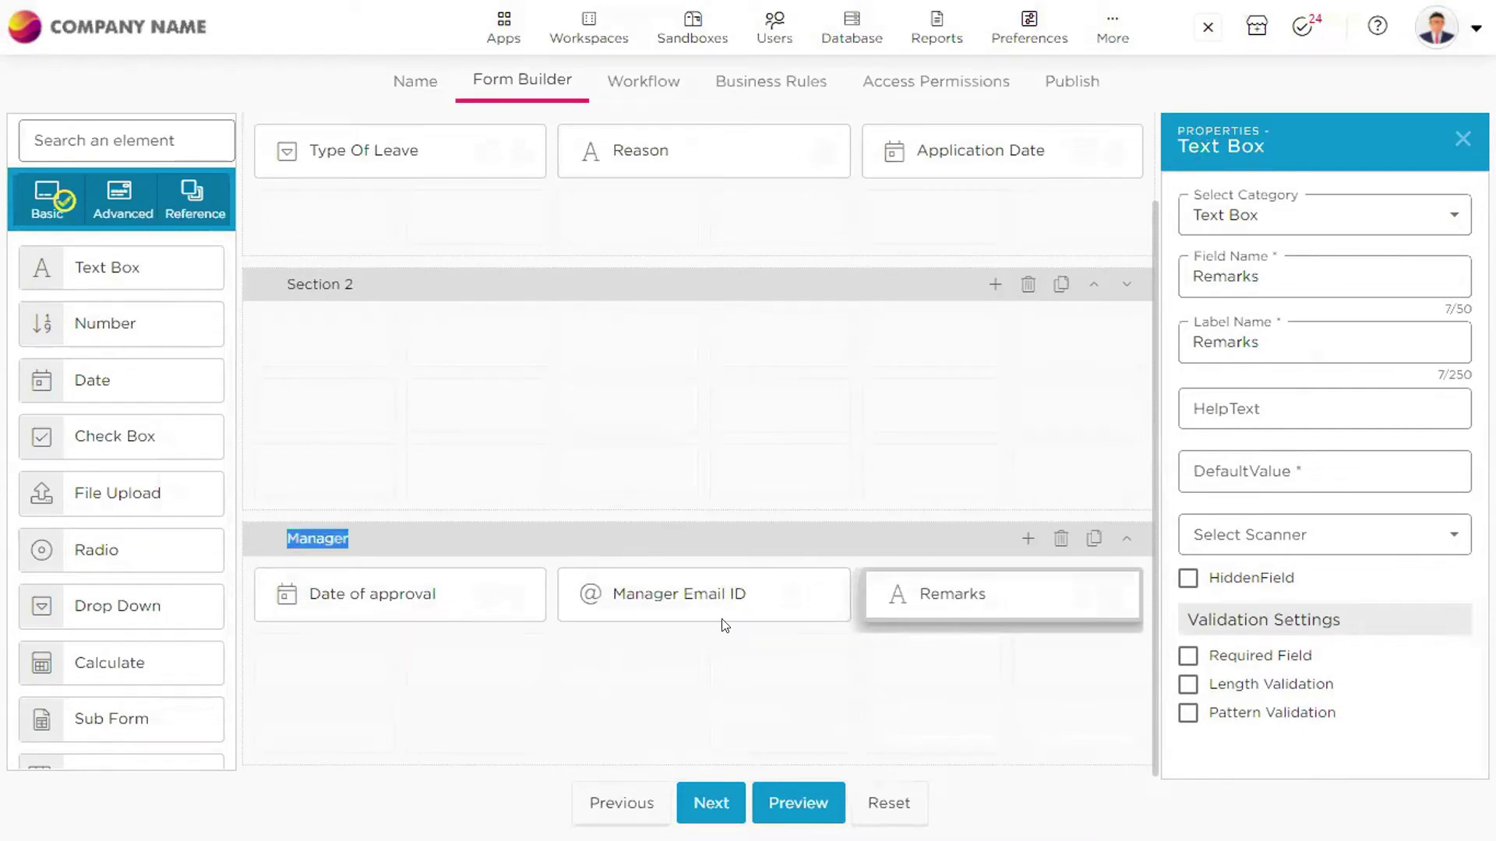
left_click(1028, 284)
left_click(904, 508)
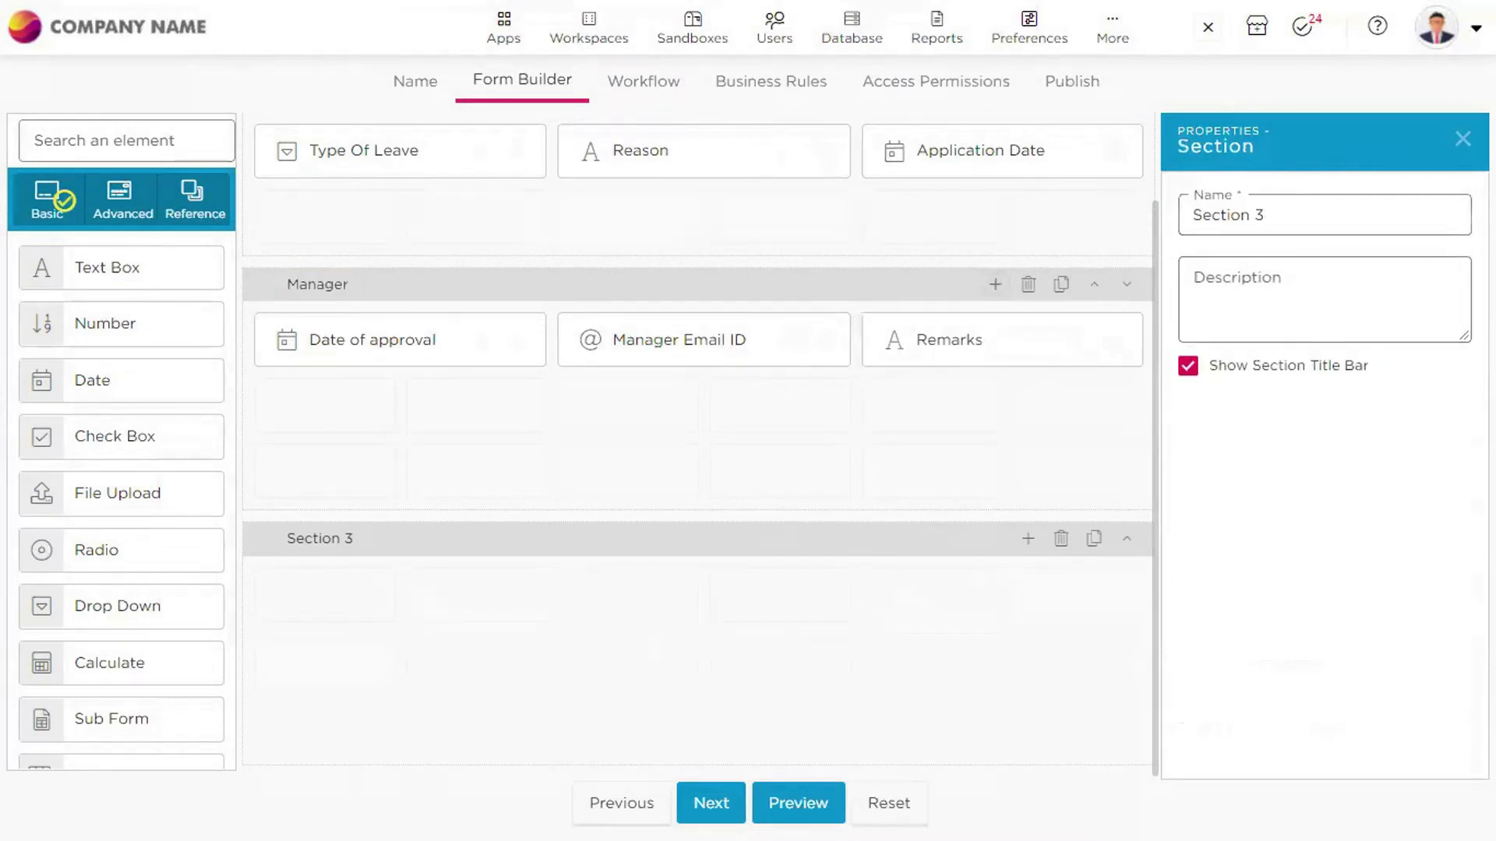
Add a new section below the Manager section and name it HR
left_click_drag(1292, 214, 1180, 237)
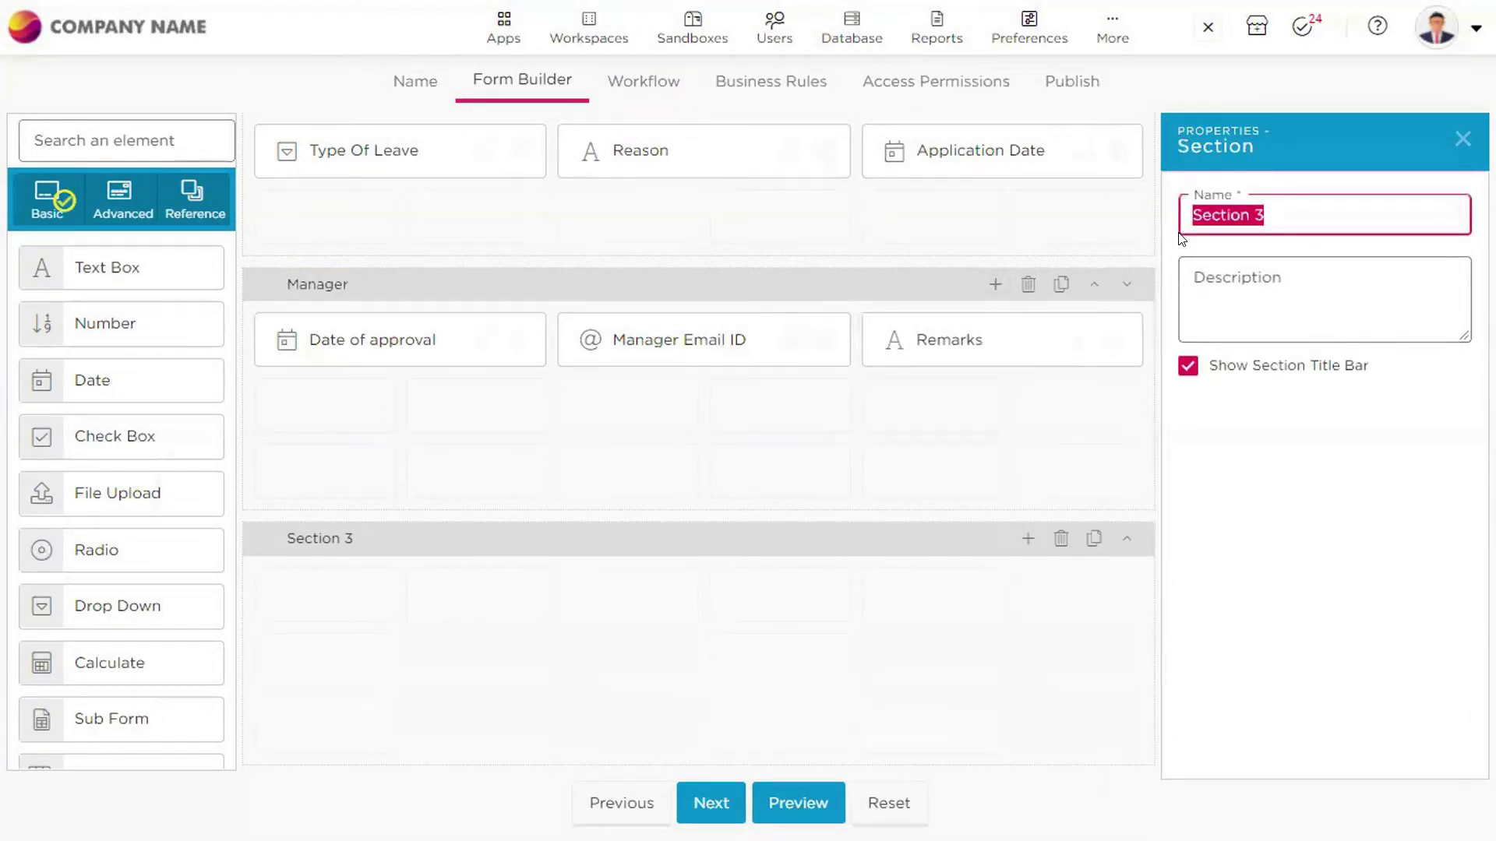
type("HR")
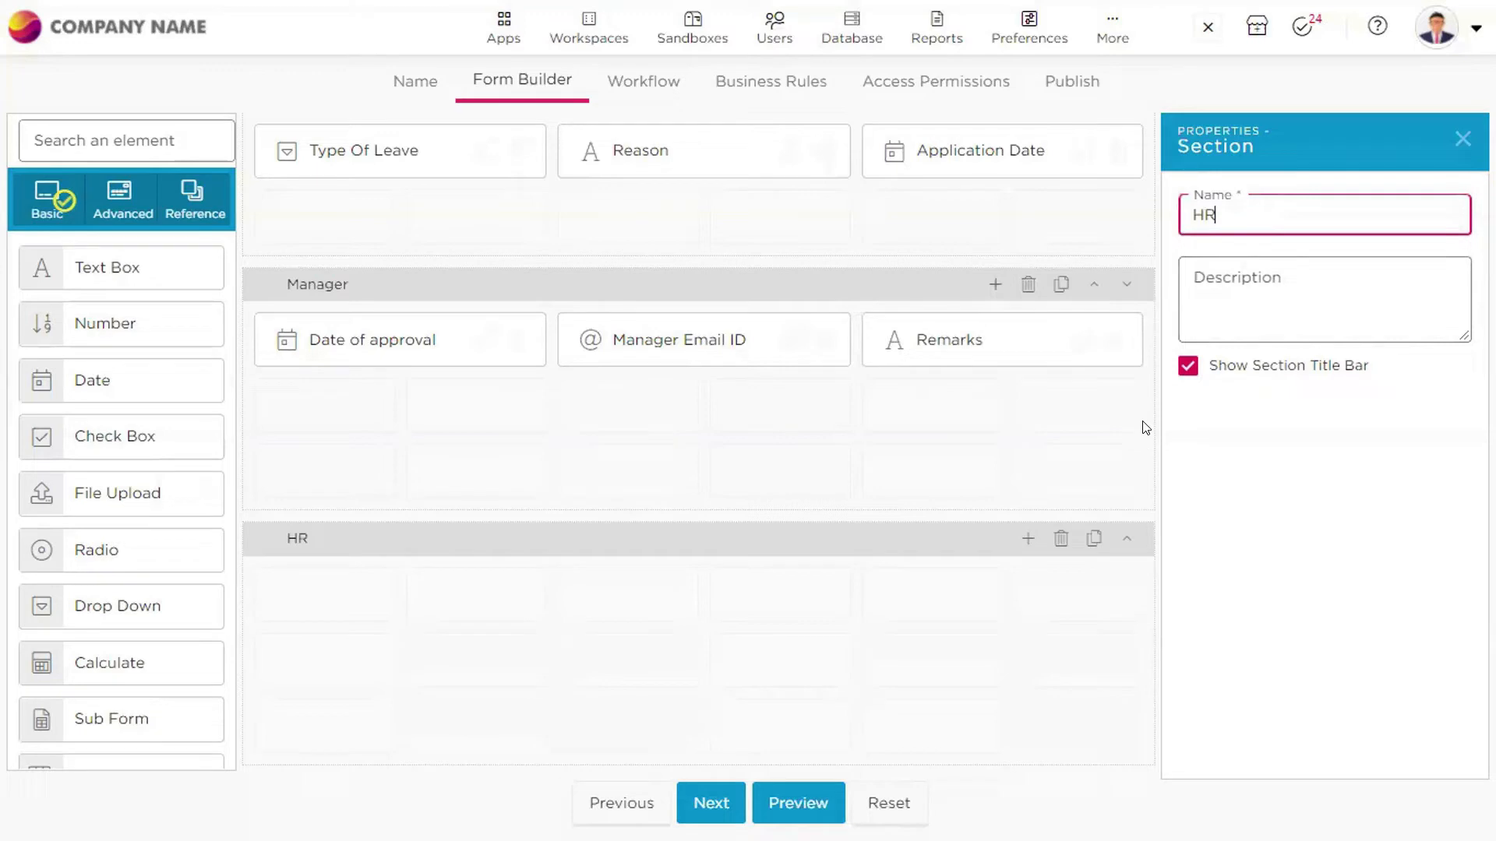
left_click(522, 601)
Add a Date field to the HR section with field name HR Date of approval and label name Date of approval
left_click_drag(62, 370, 294, 594)
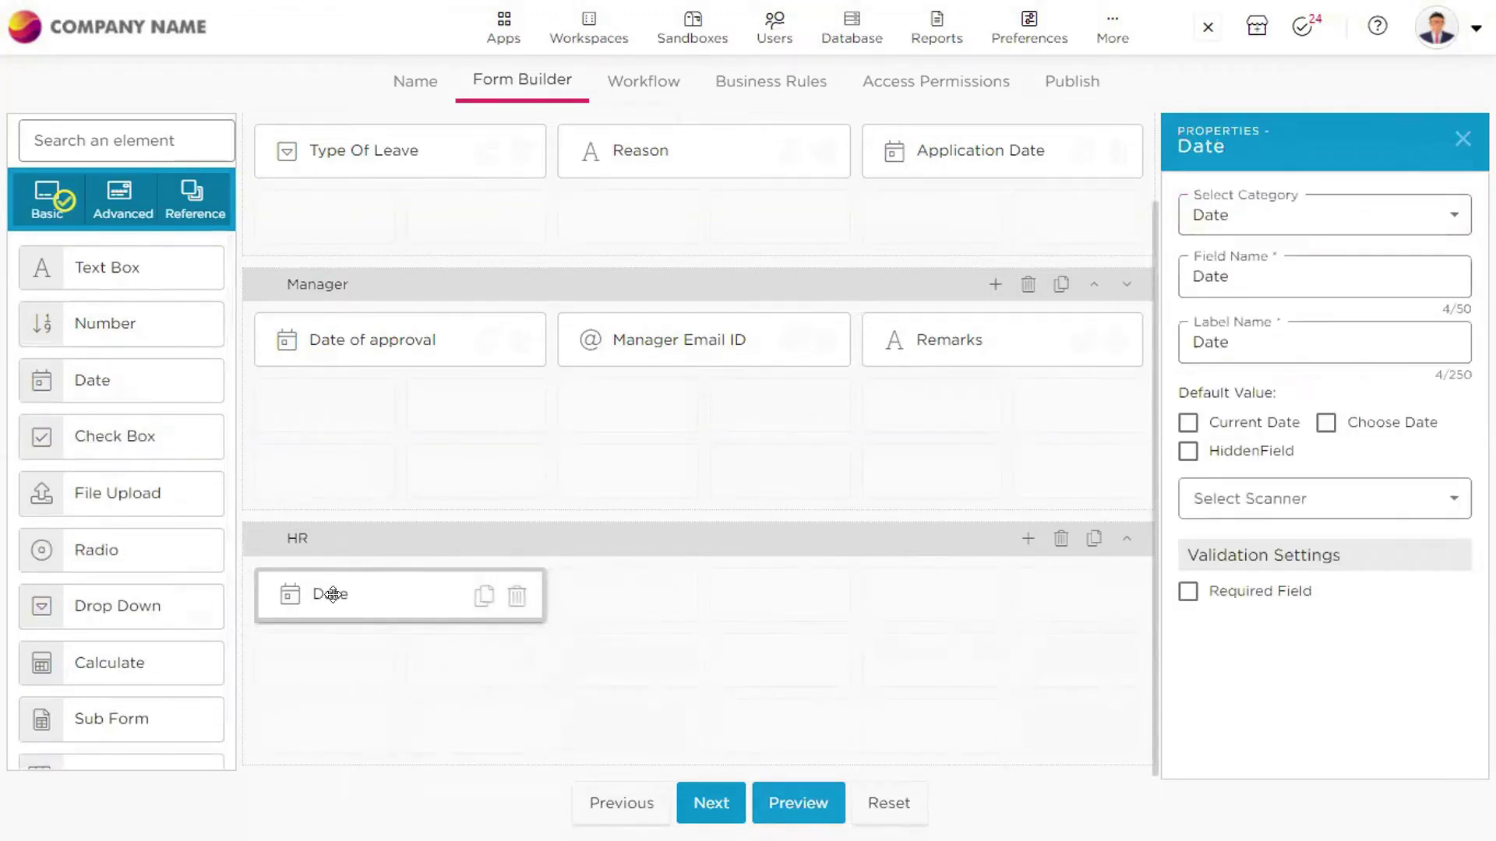
left_click(1228, 277)
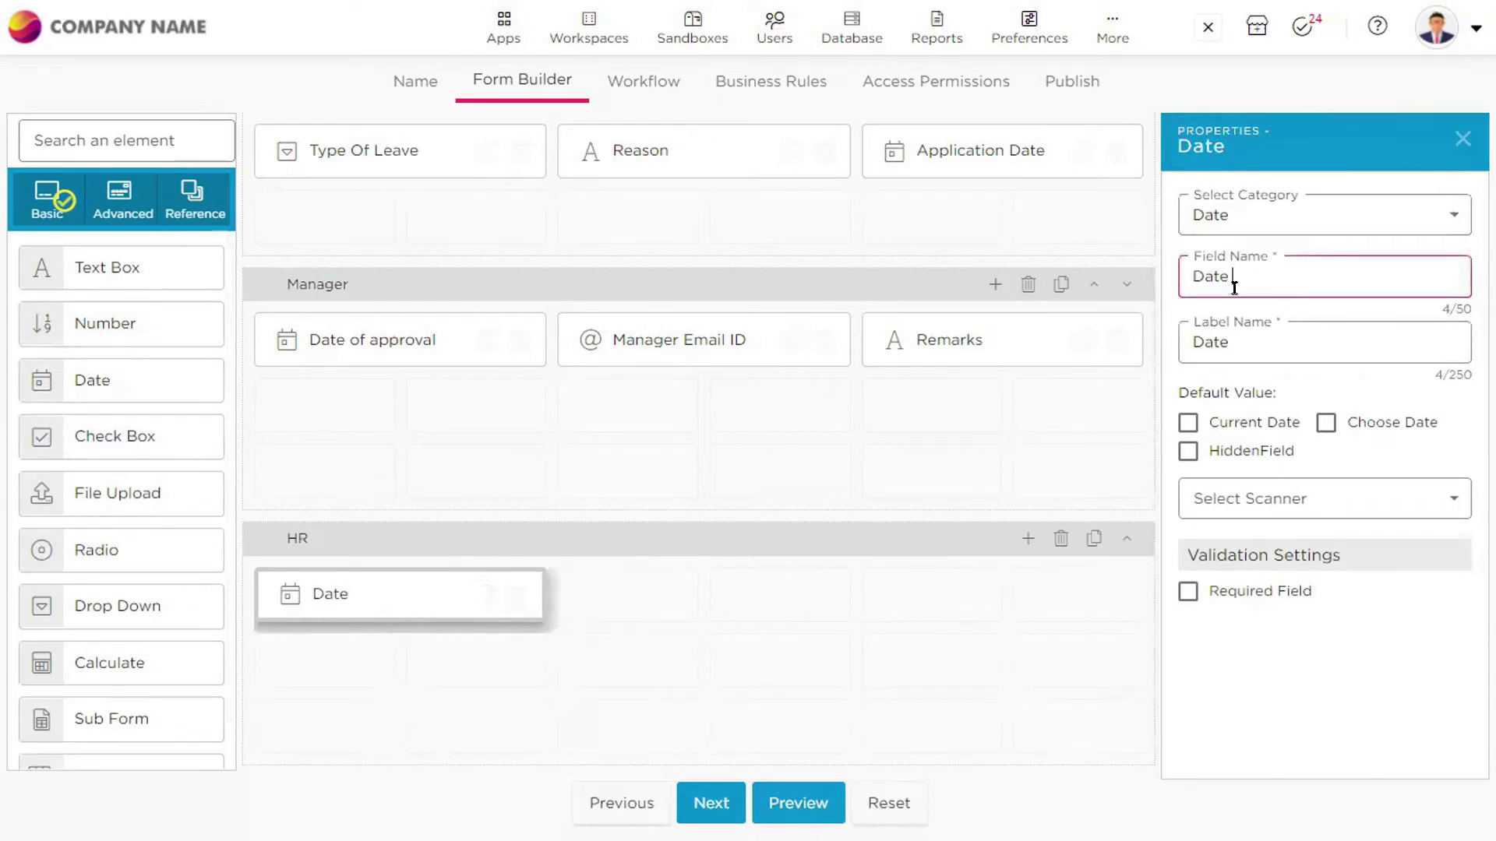
type("of approval")
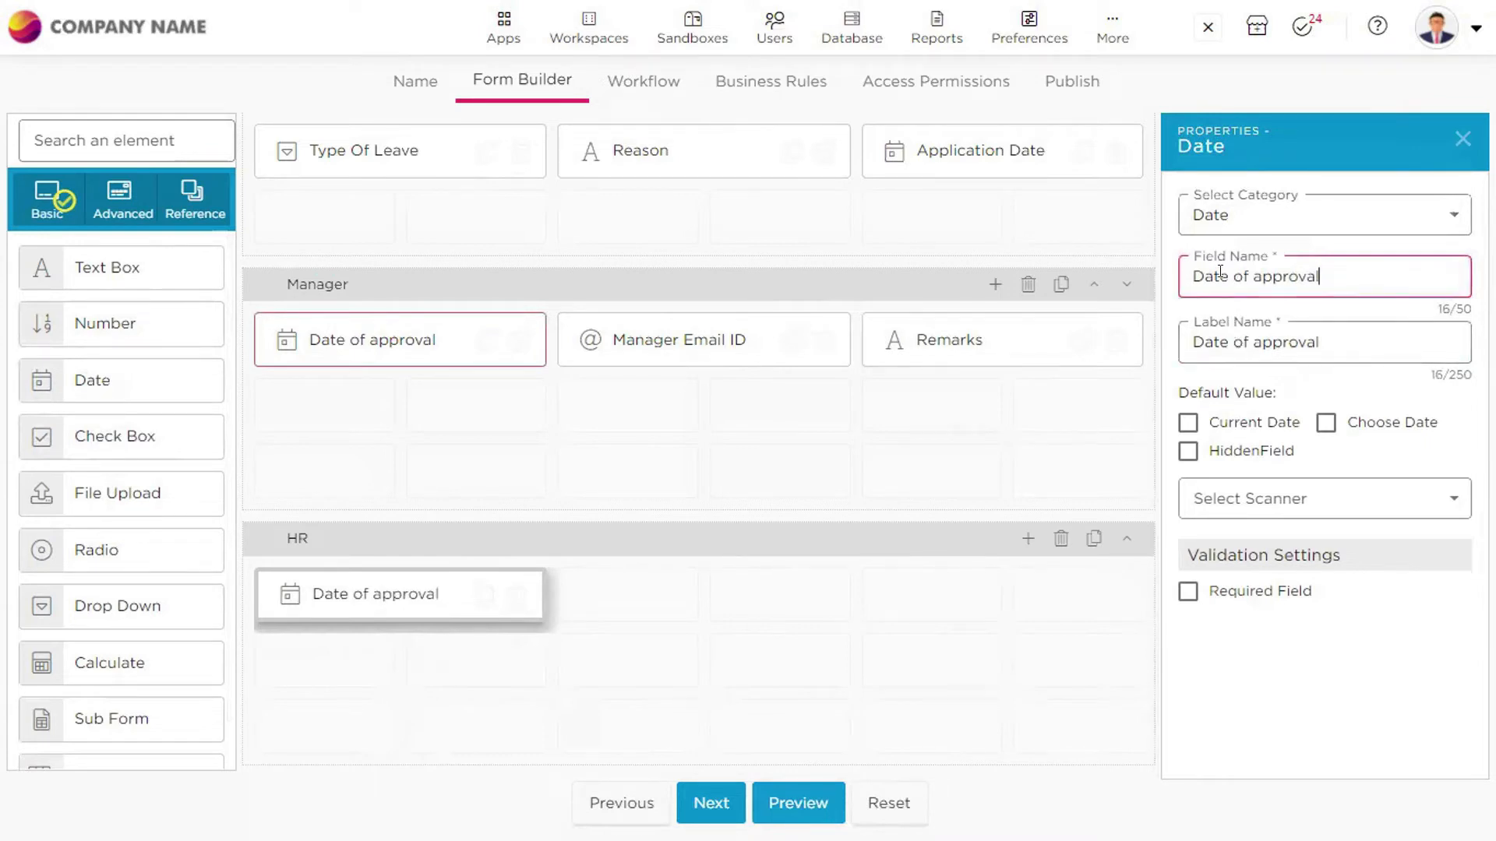
left_click(1184, 274)
type("HR")
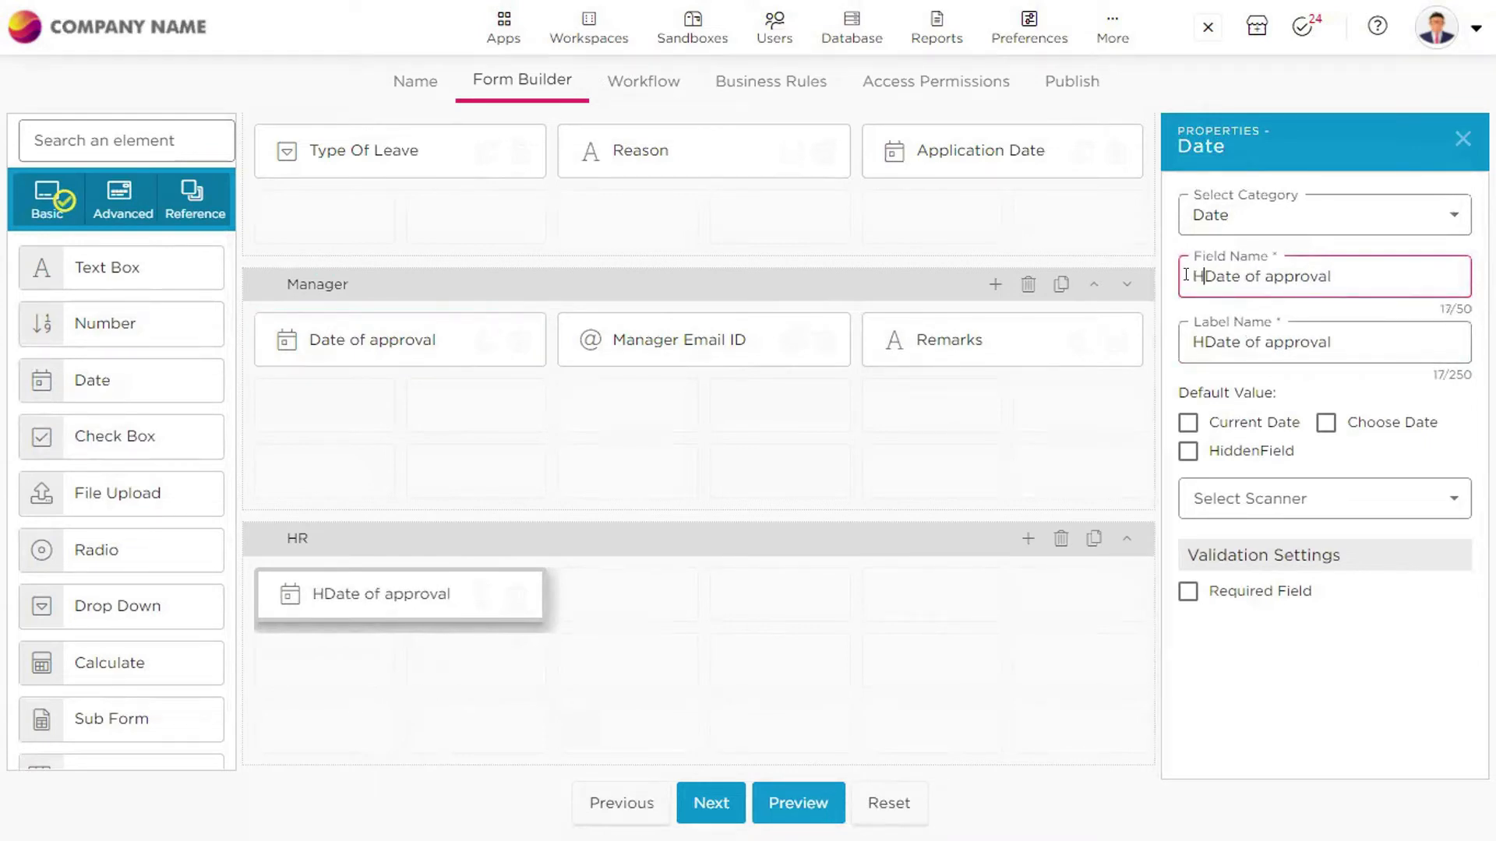
left_click(1231, 343)
key("BackSpace")
key("BackSpace")
key("BackSpace")
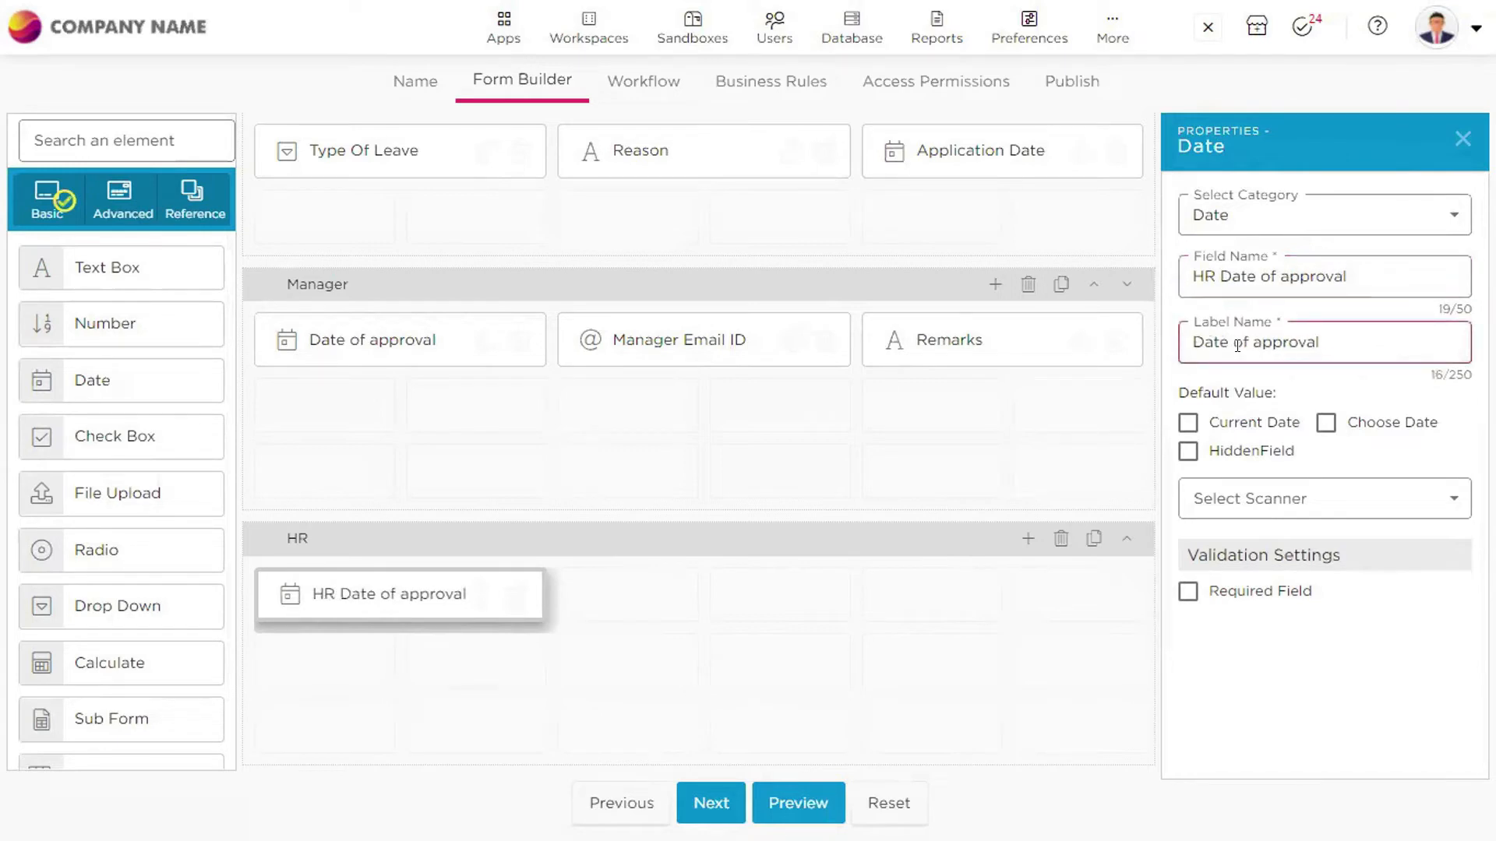
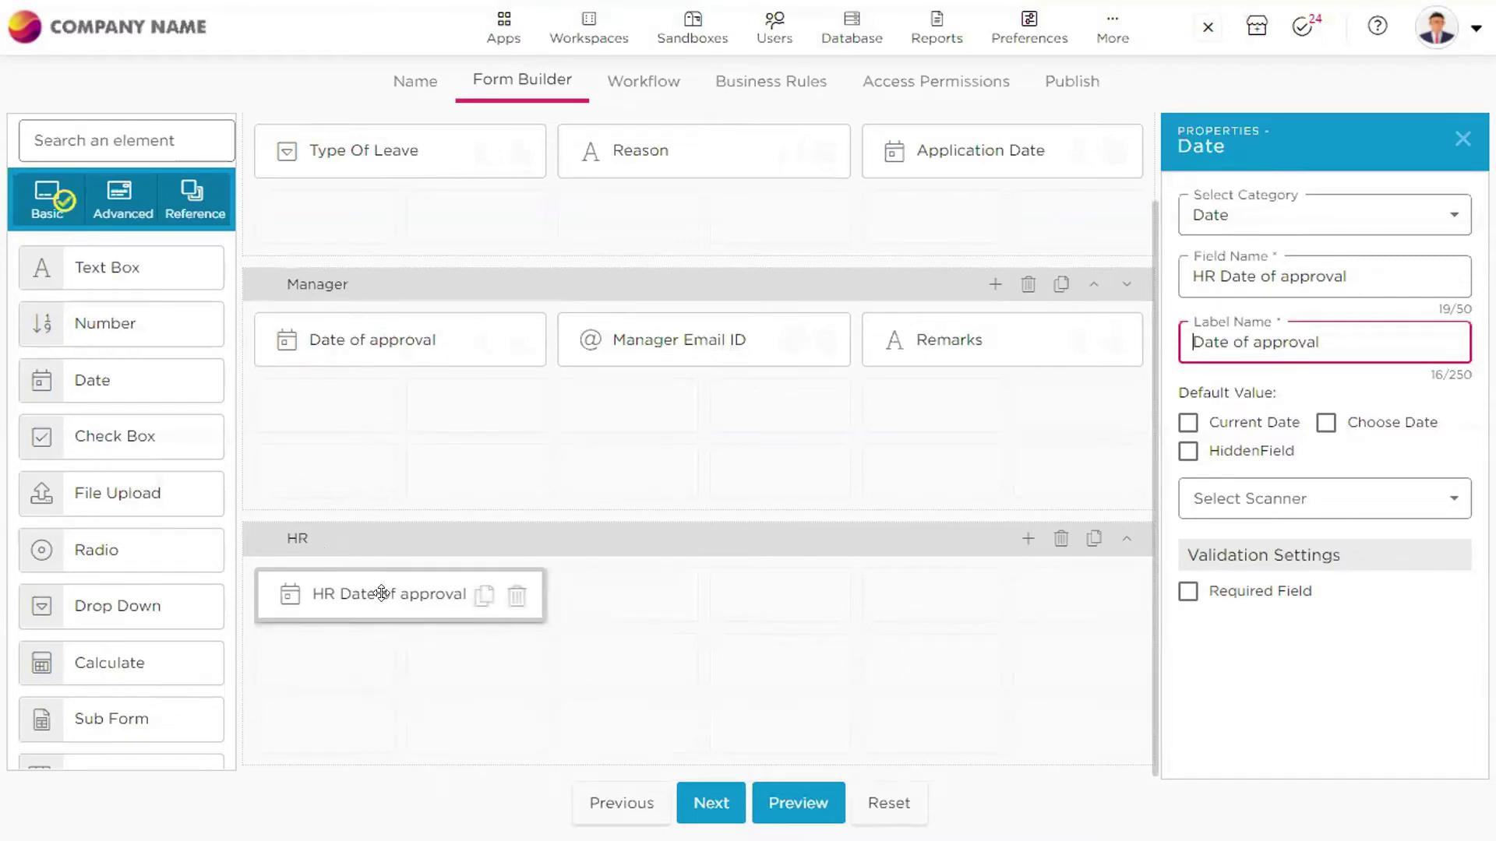
Compare the field name and label name of the Date field in the HR section
left_click(1003, 464)
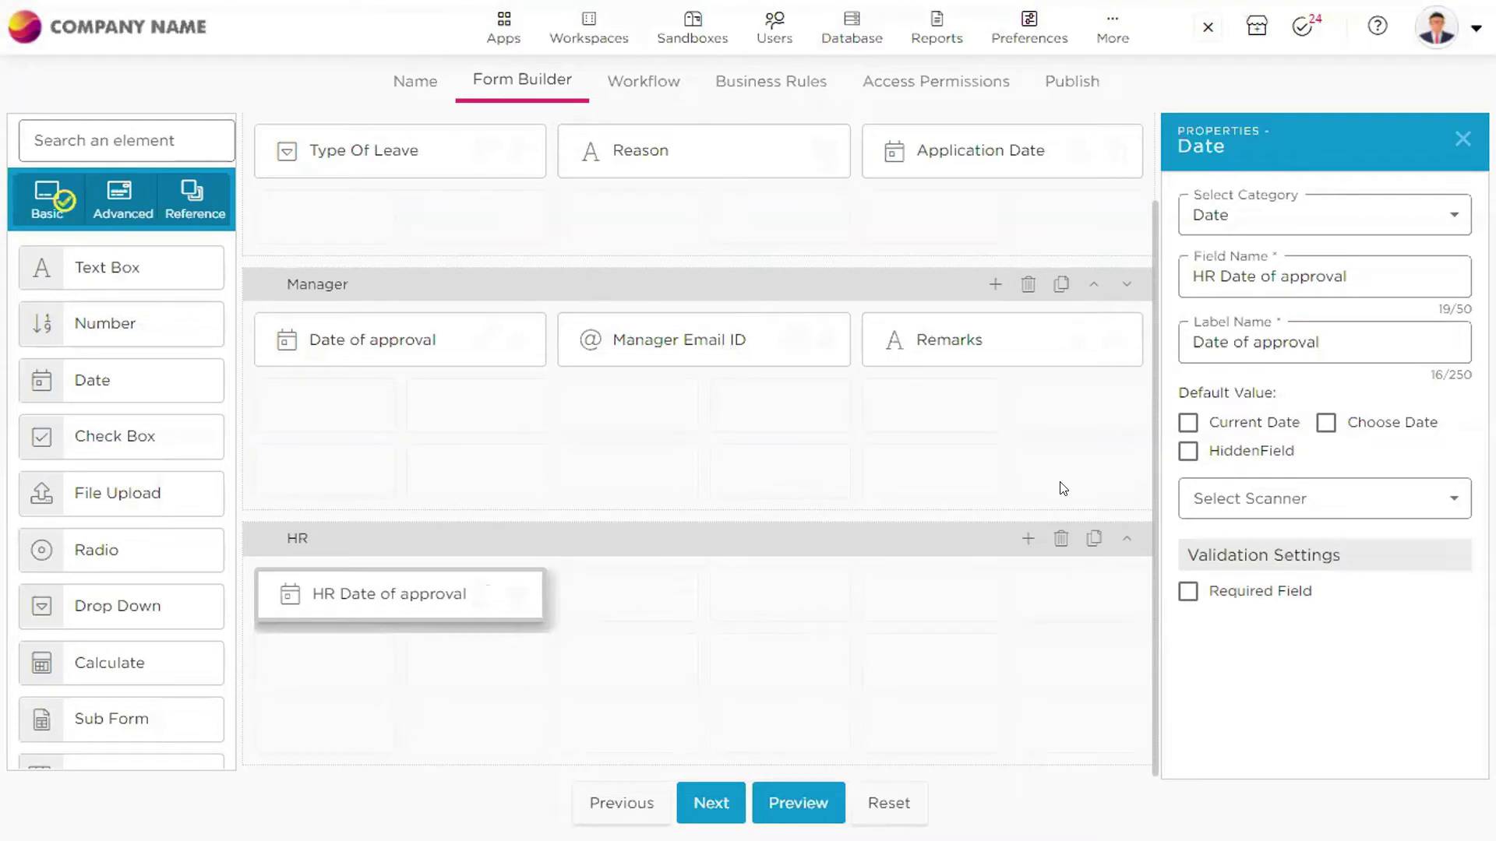
left_click(1363, 278)
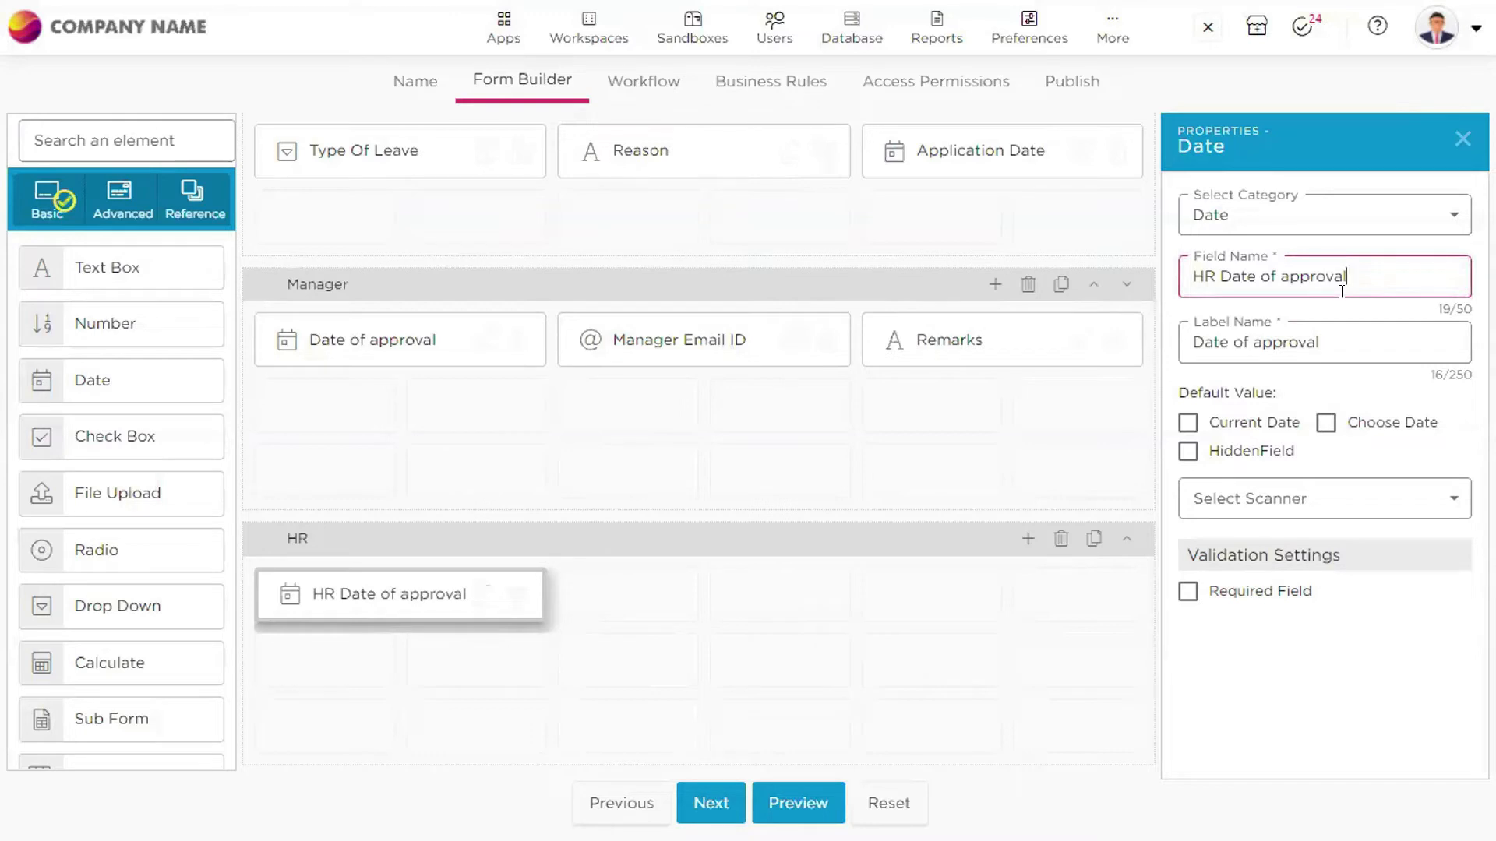
left_click(1345, 332)
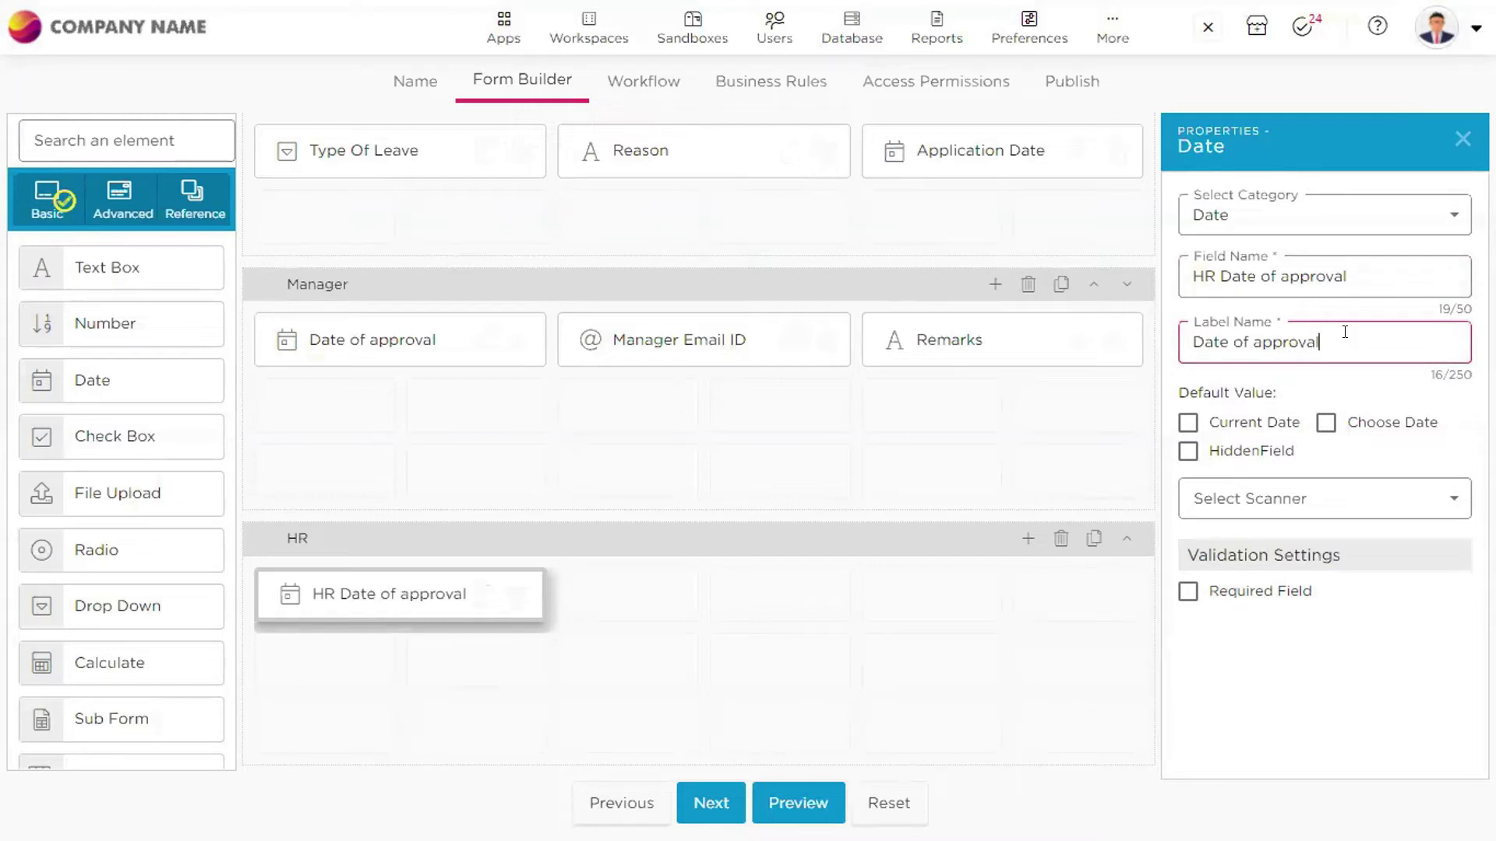
triple_click(1344, 332)
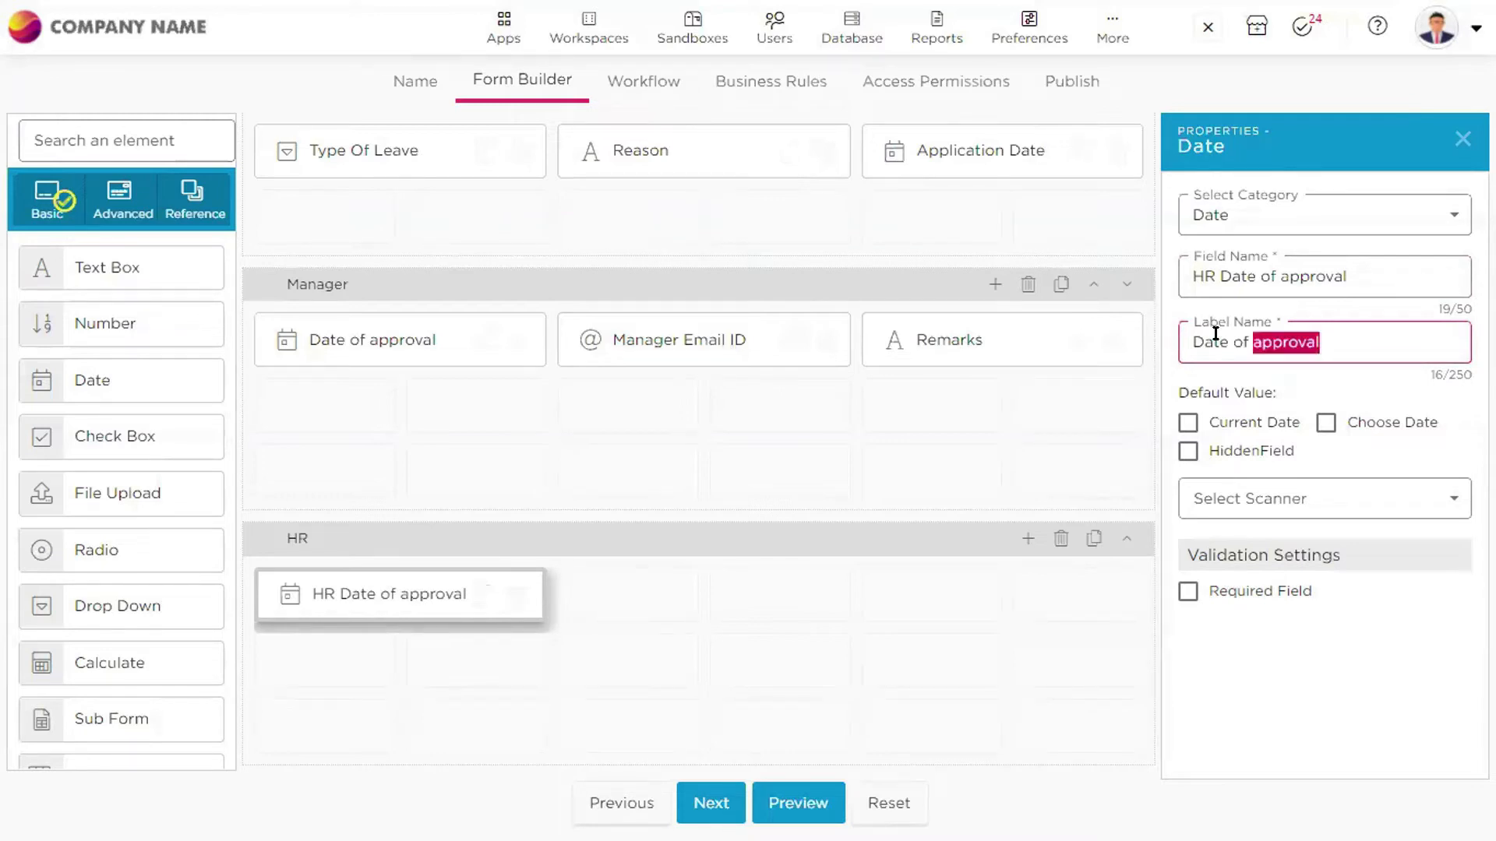
left_click(1361, 344)
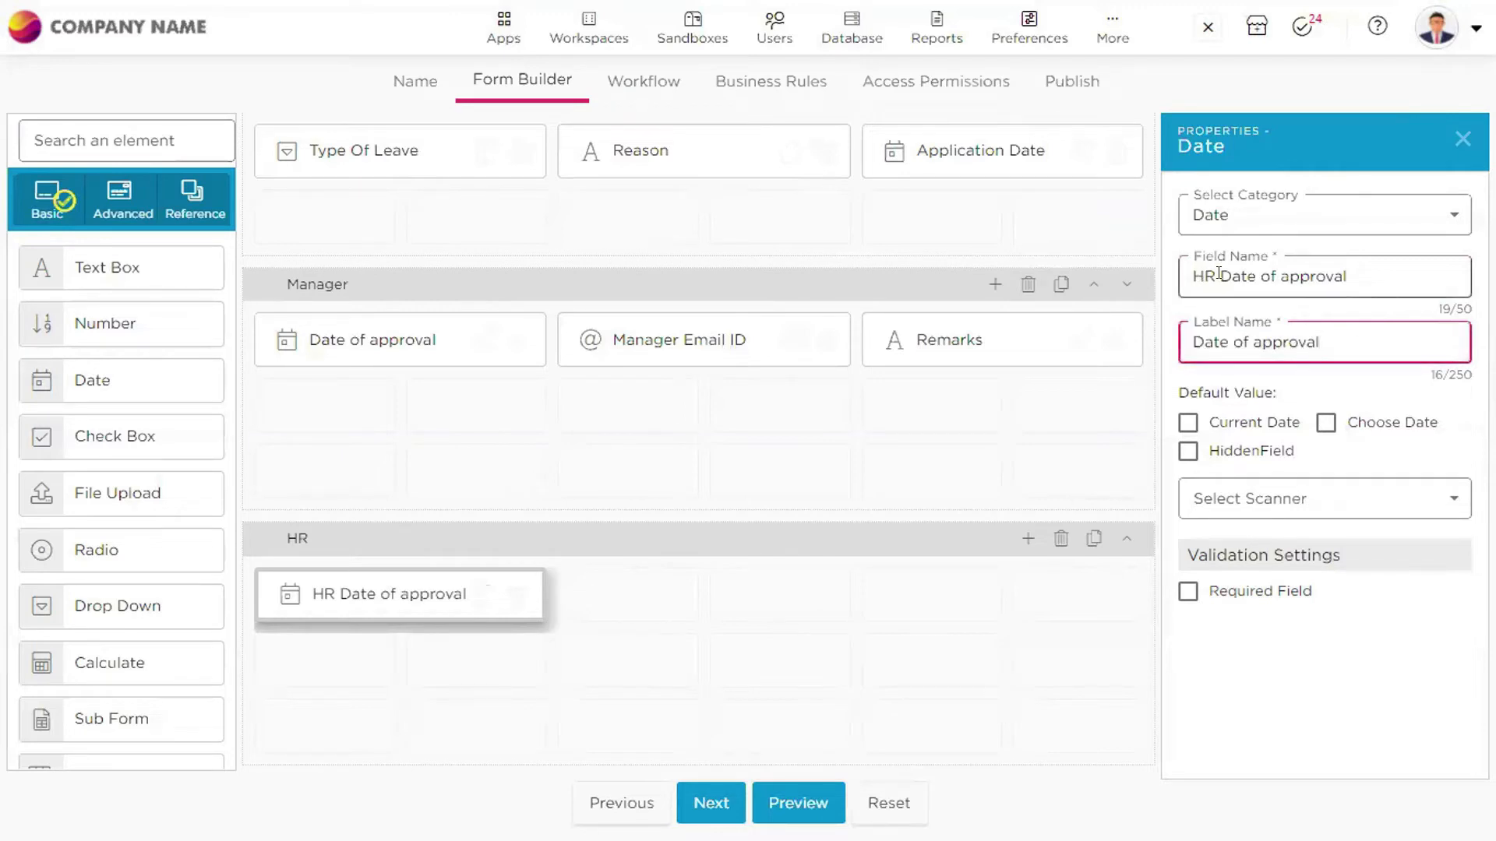
triple_click(1361, 279)
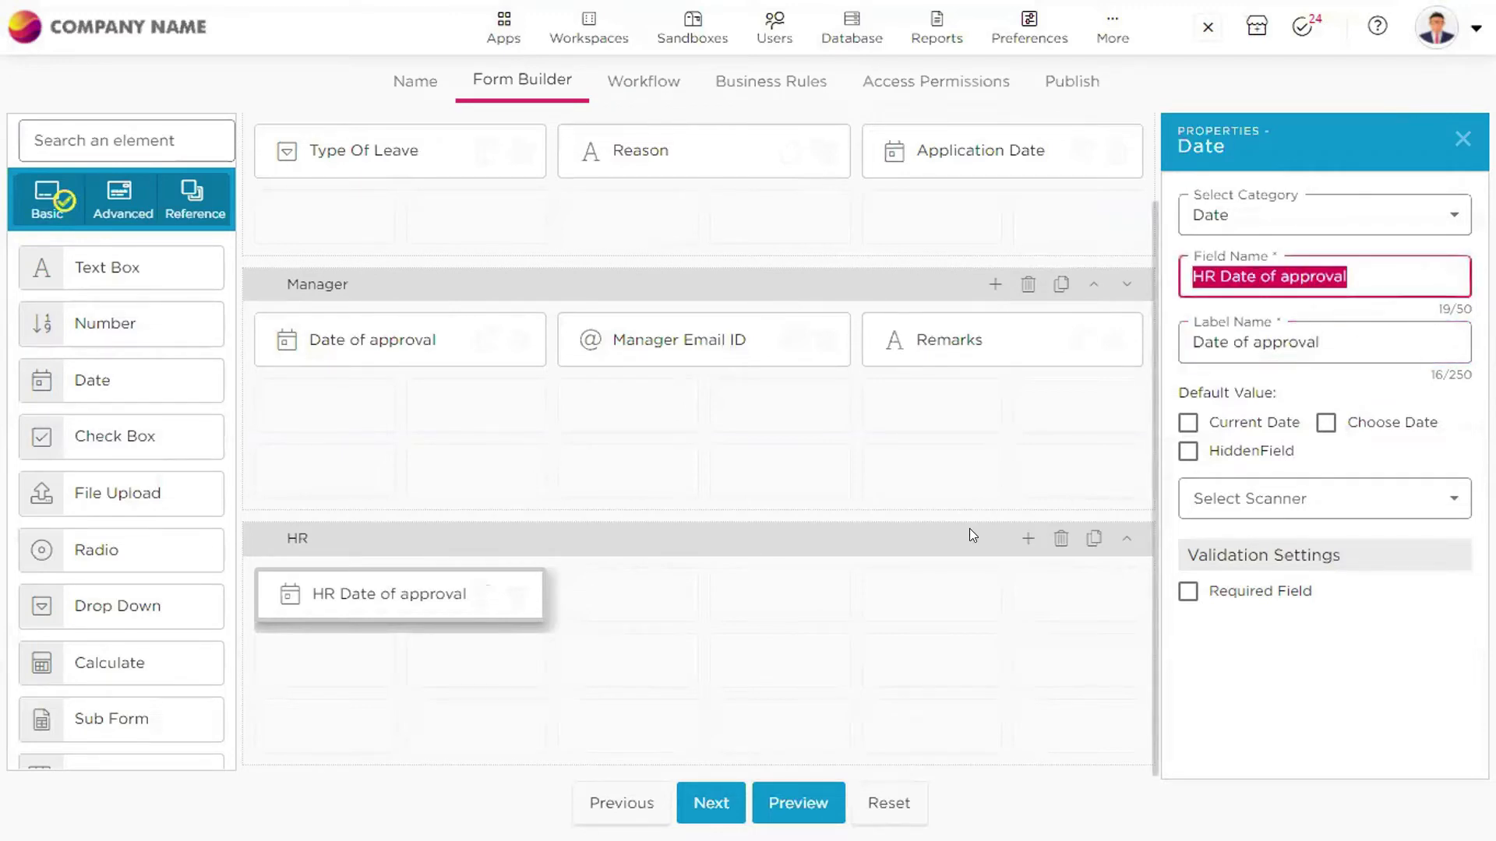
left_click(988, 469)
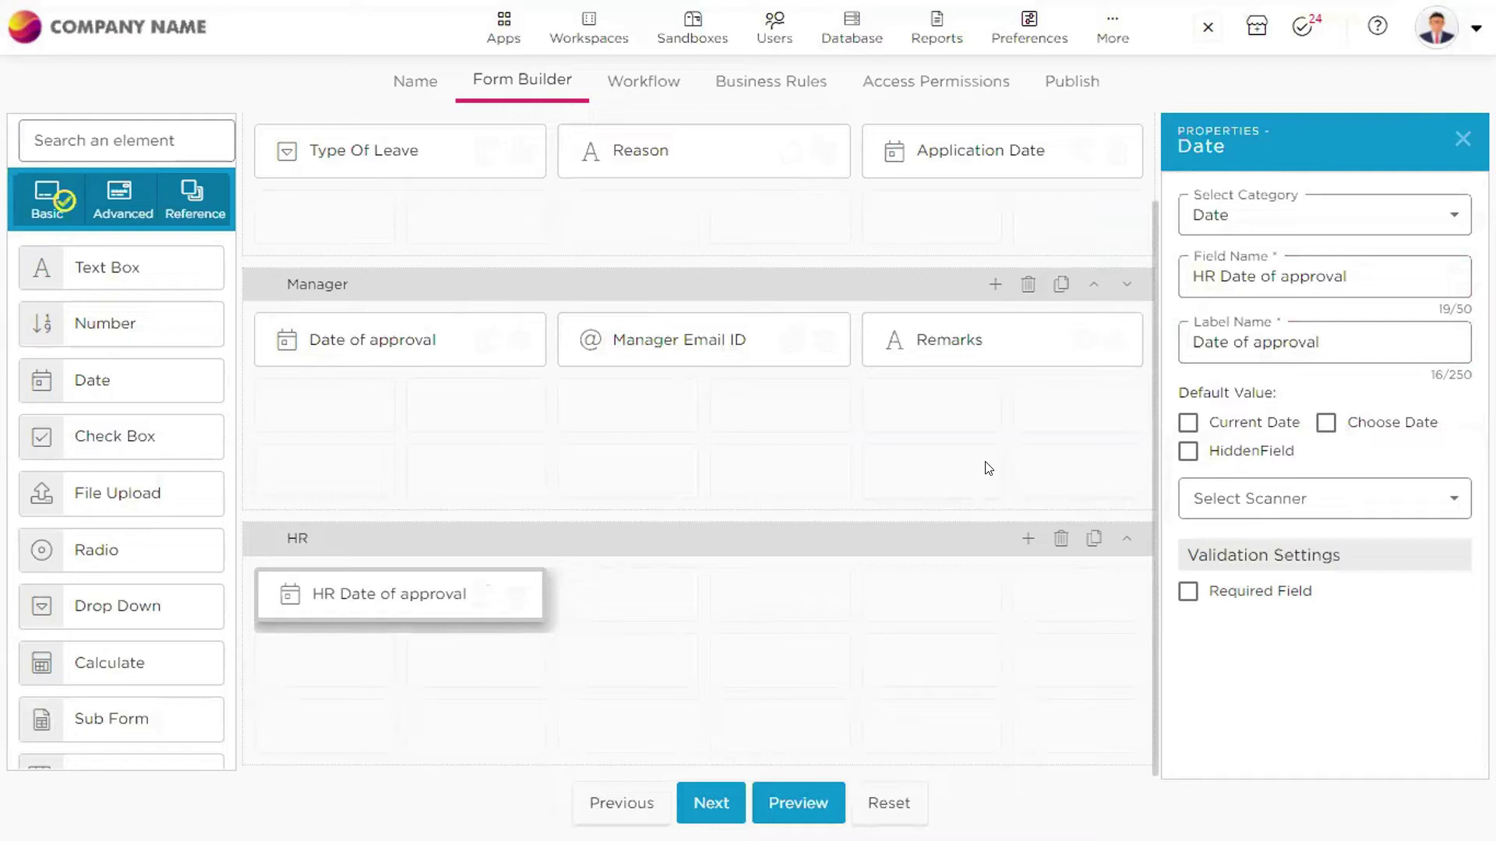
left_click(1380, 276)
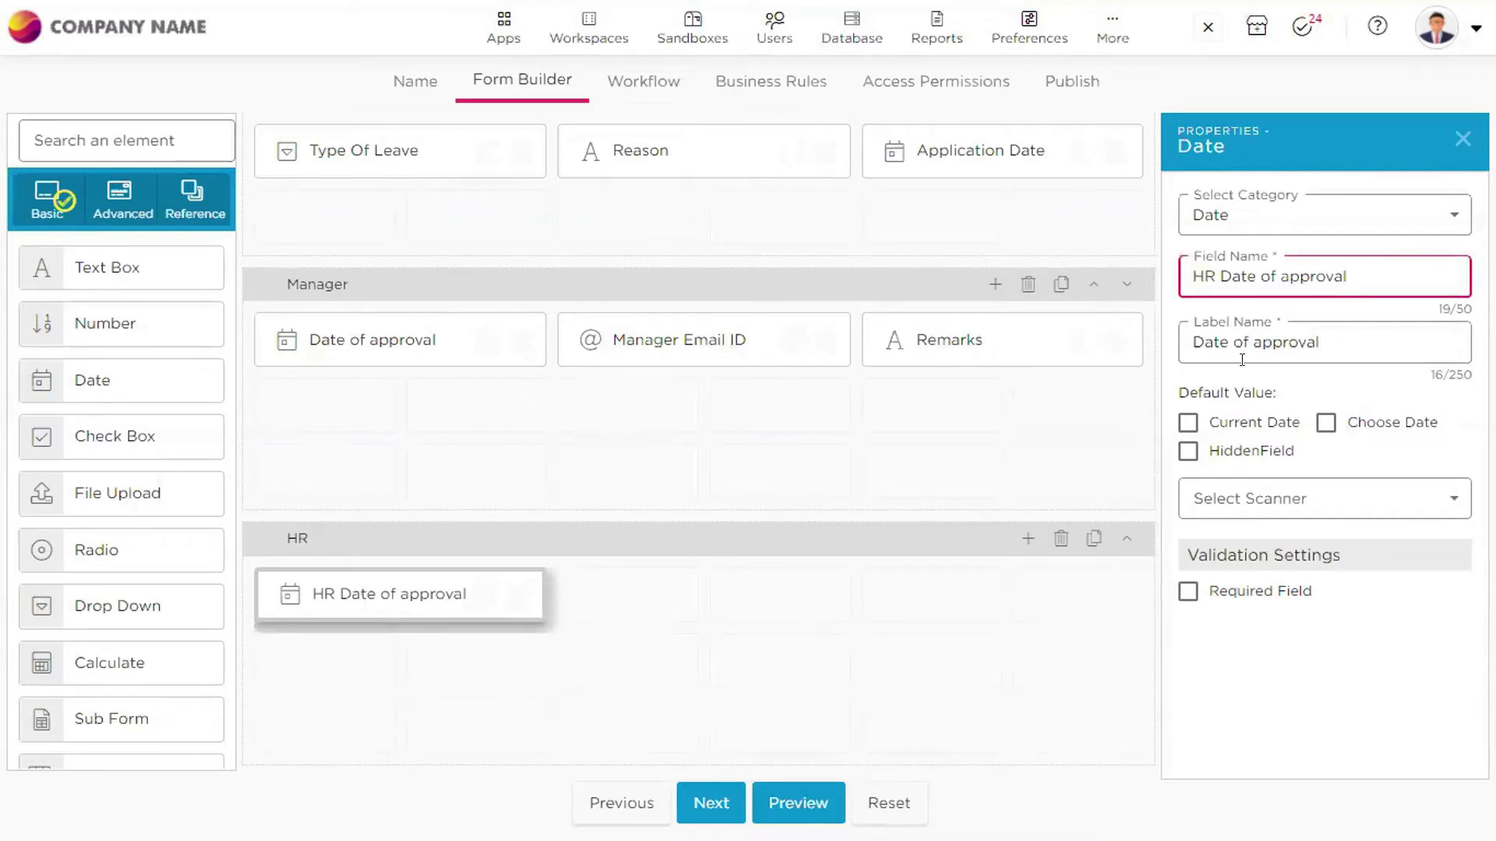
left_click(1346, 340)
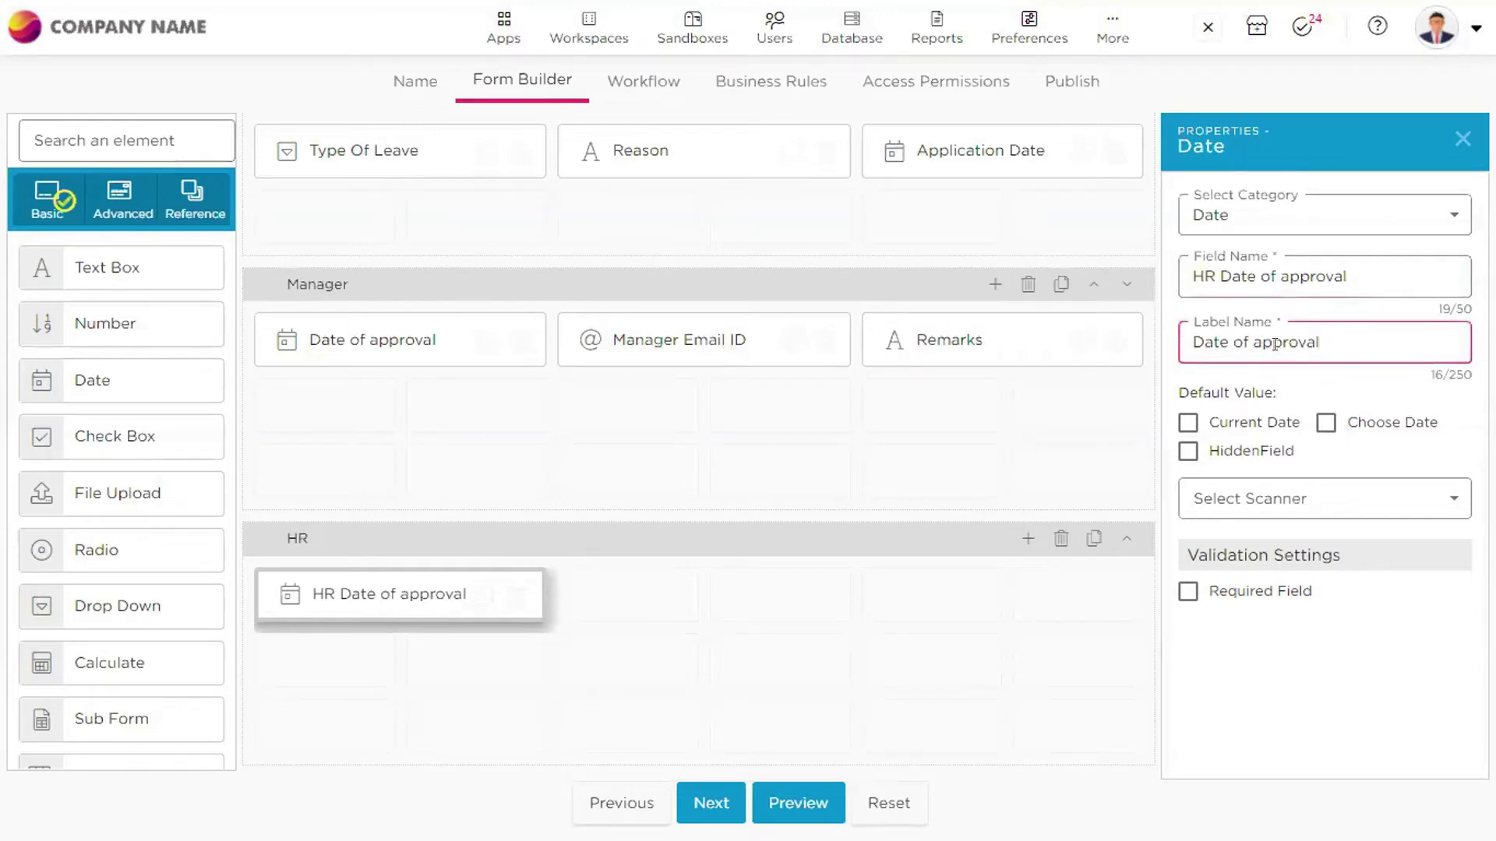
left_click_drag(1182, 342, 1346, 344)
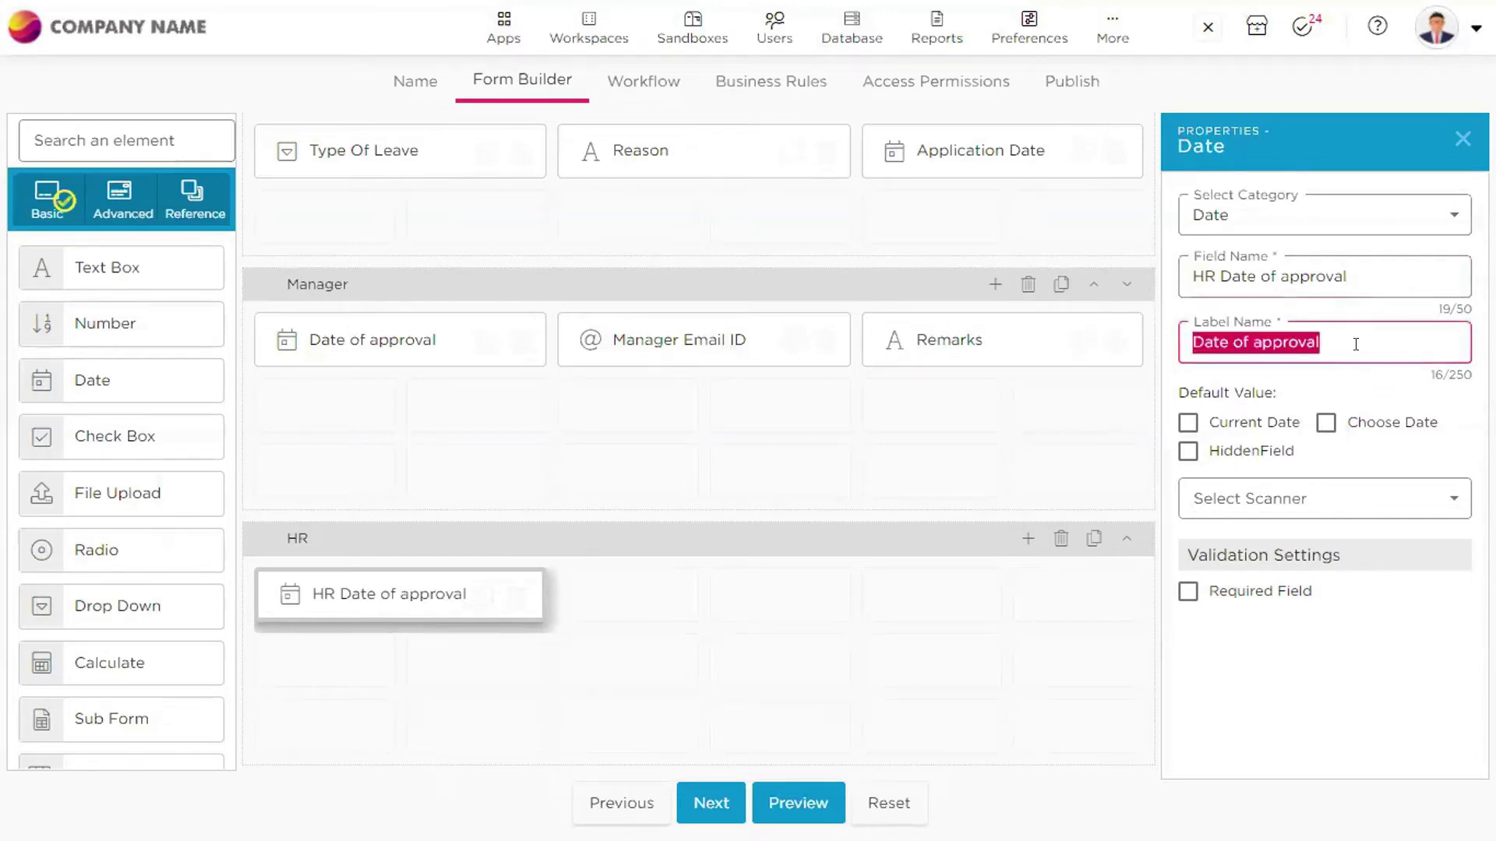
left_click(1355, 345)
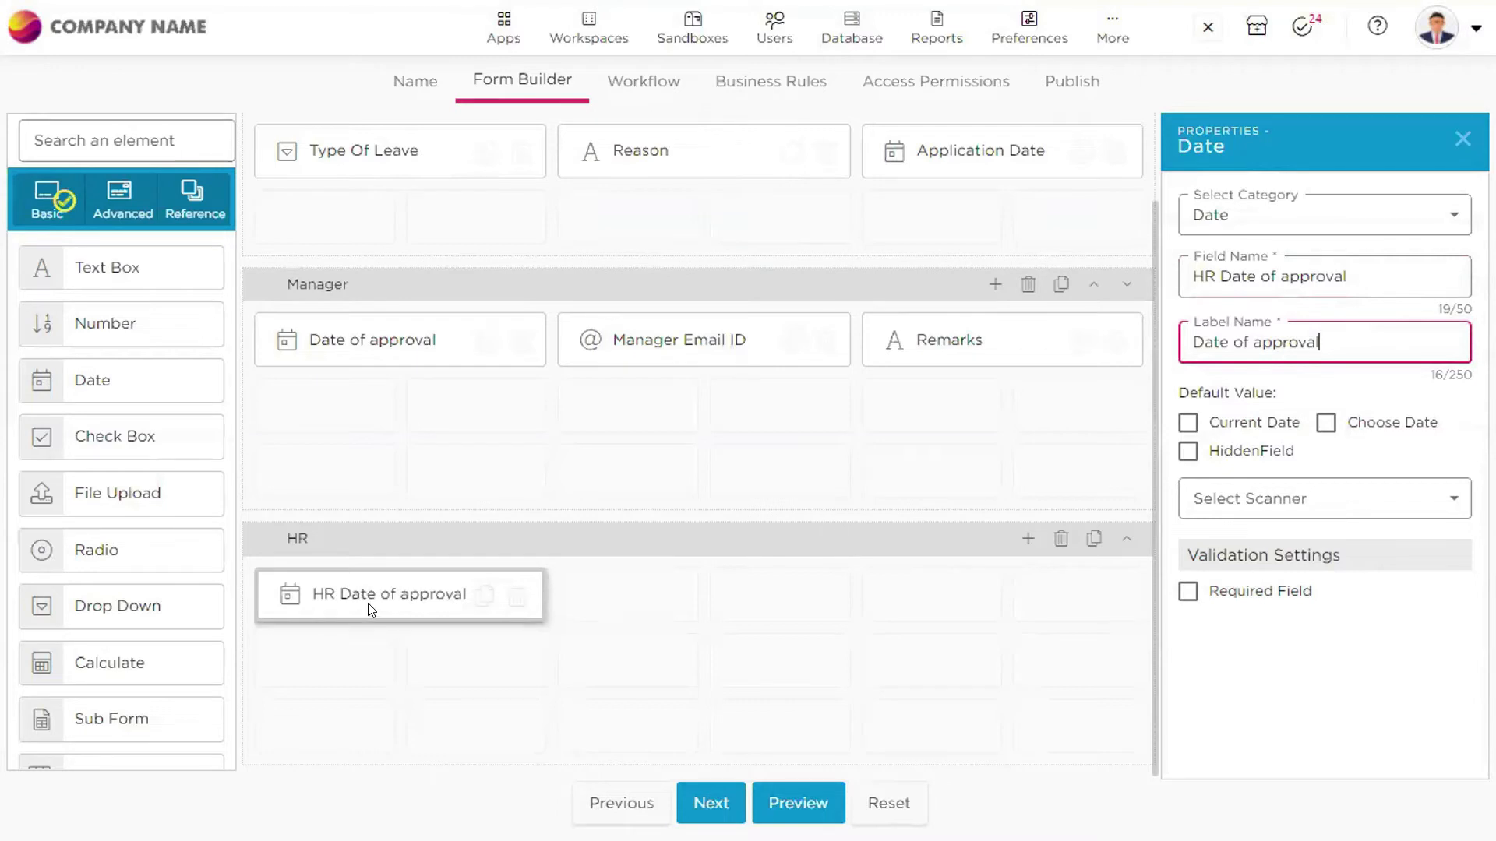
Add a Text Box after the Date field in the HR section, set its category to Email Id and name it HR Email Address
left_click_drag(67, 267, 662, 580)
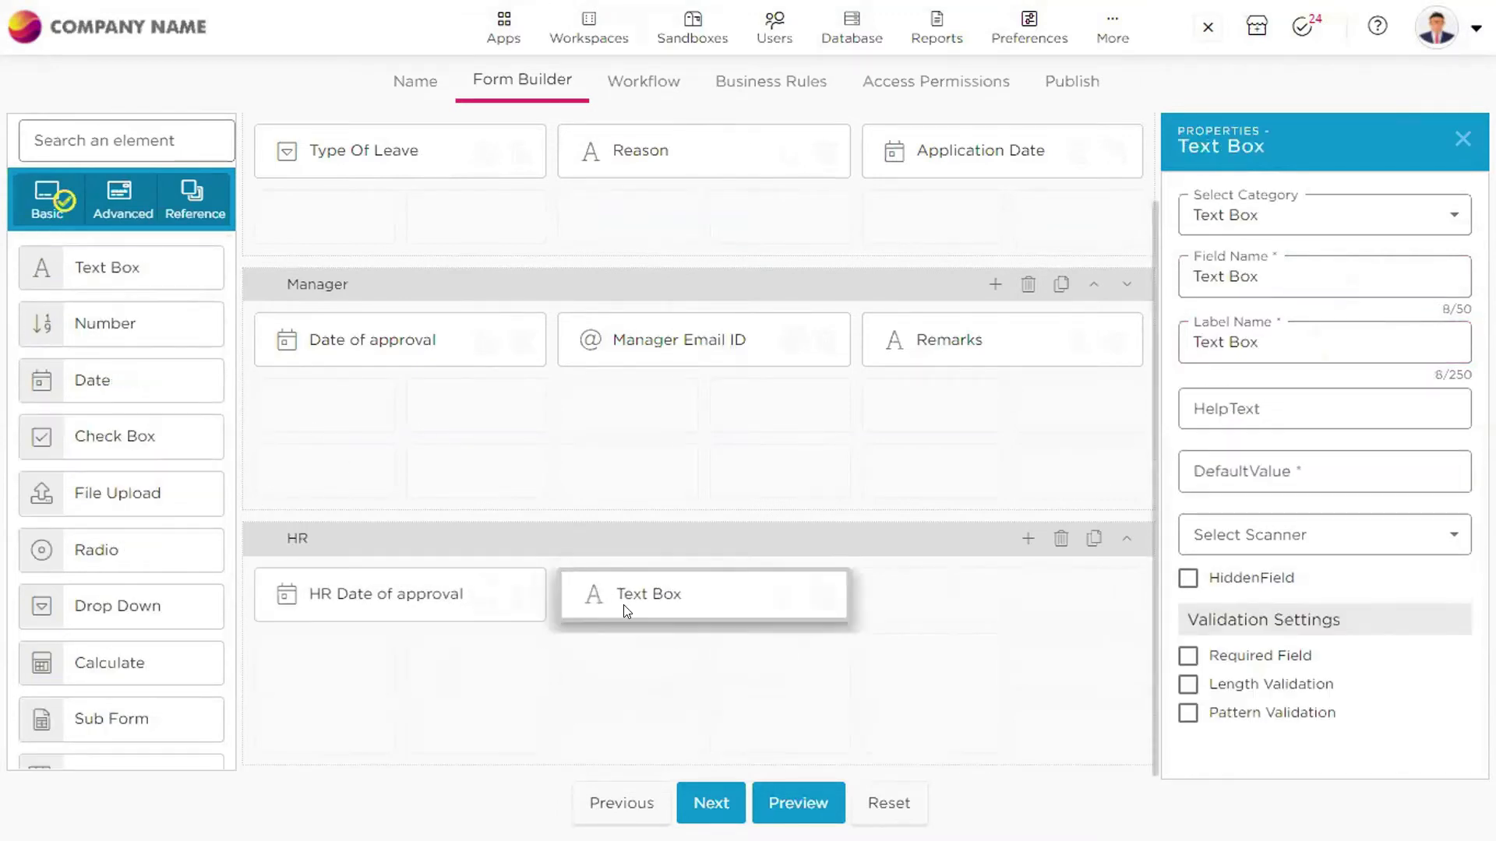
left_click(1286, 218)
left_click(1252, 380)
left_click_drag(1266, 276, 1184, 274)
type("HR")
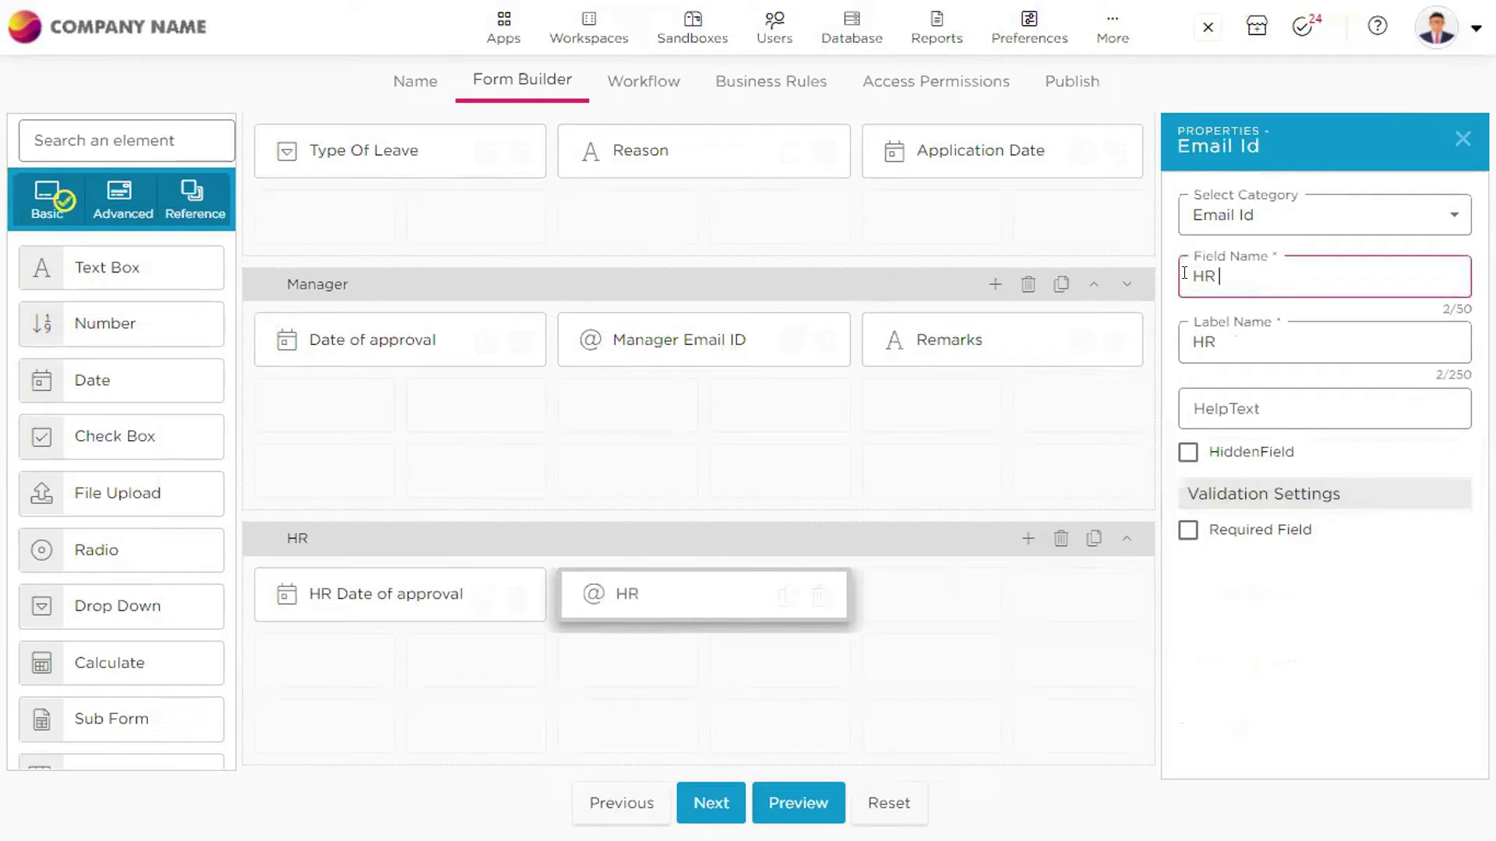
type(" Email")
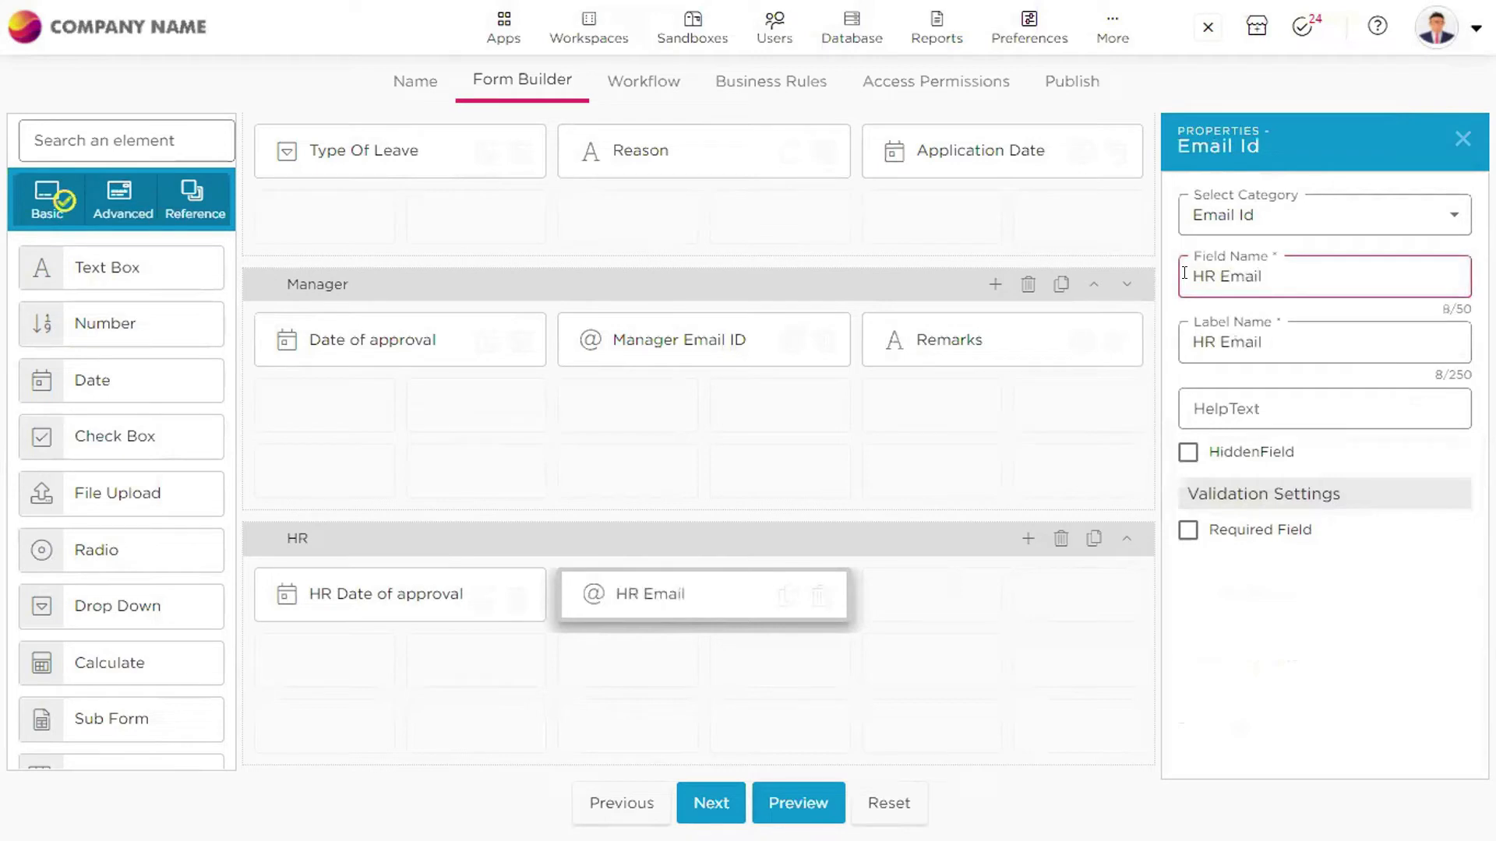
type(" Address")
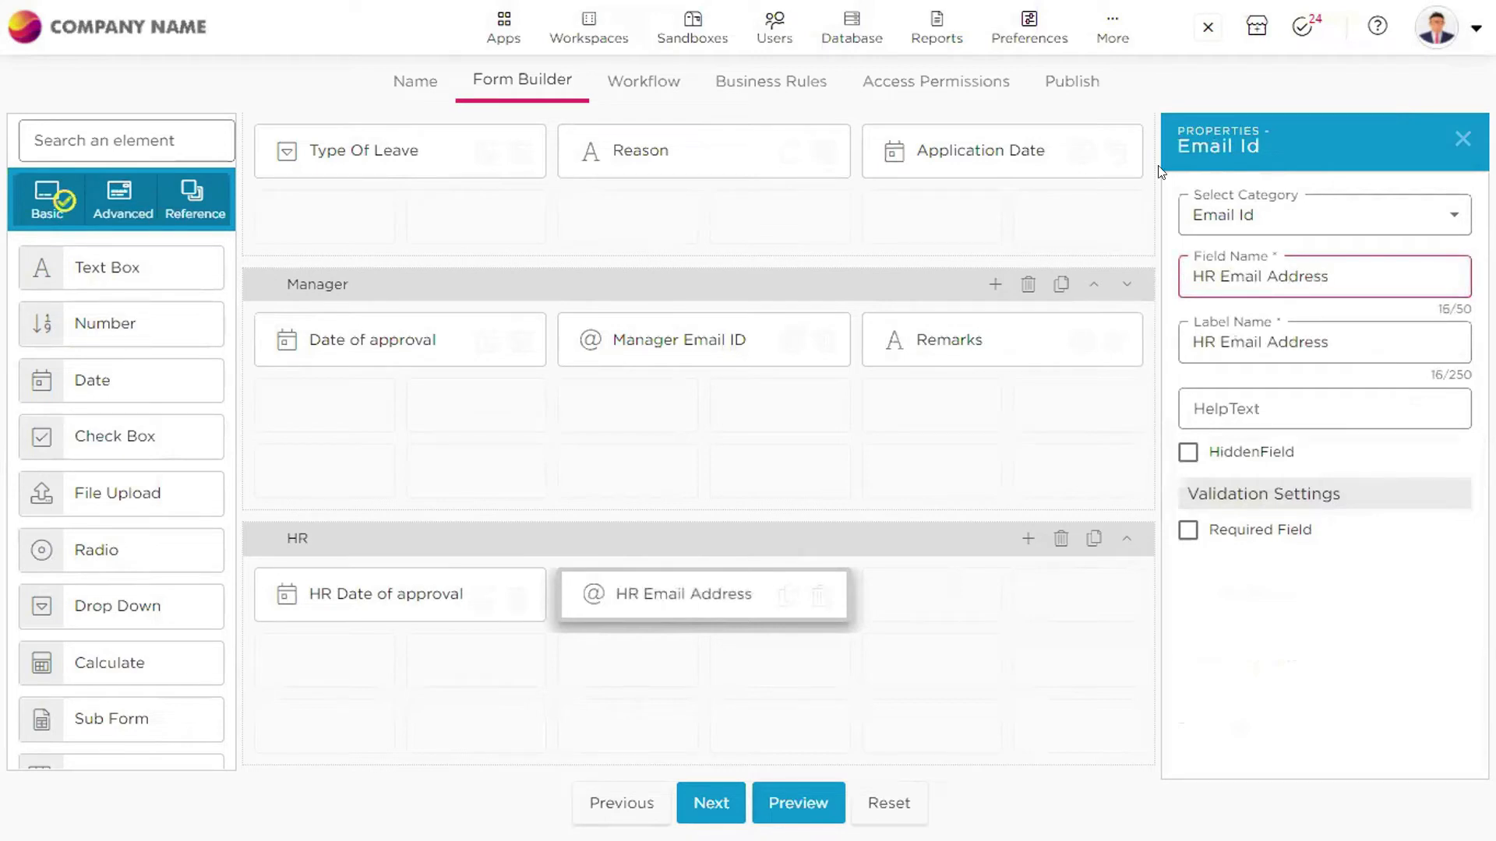
left_click(925, 669)
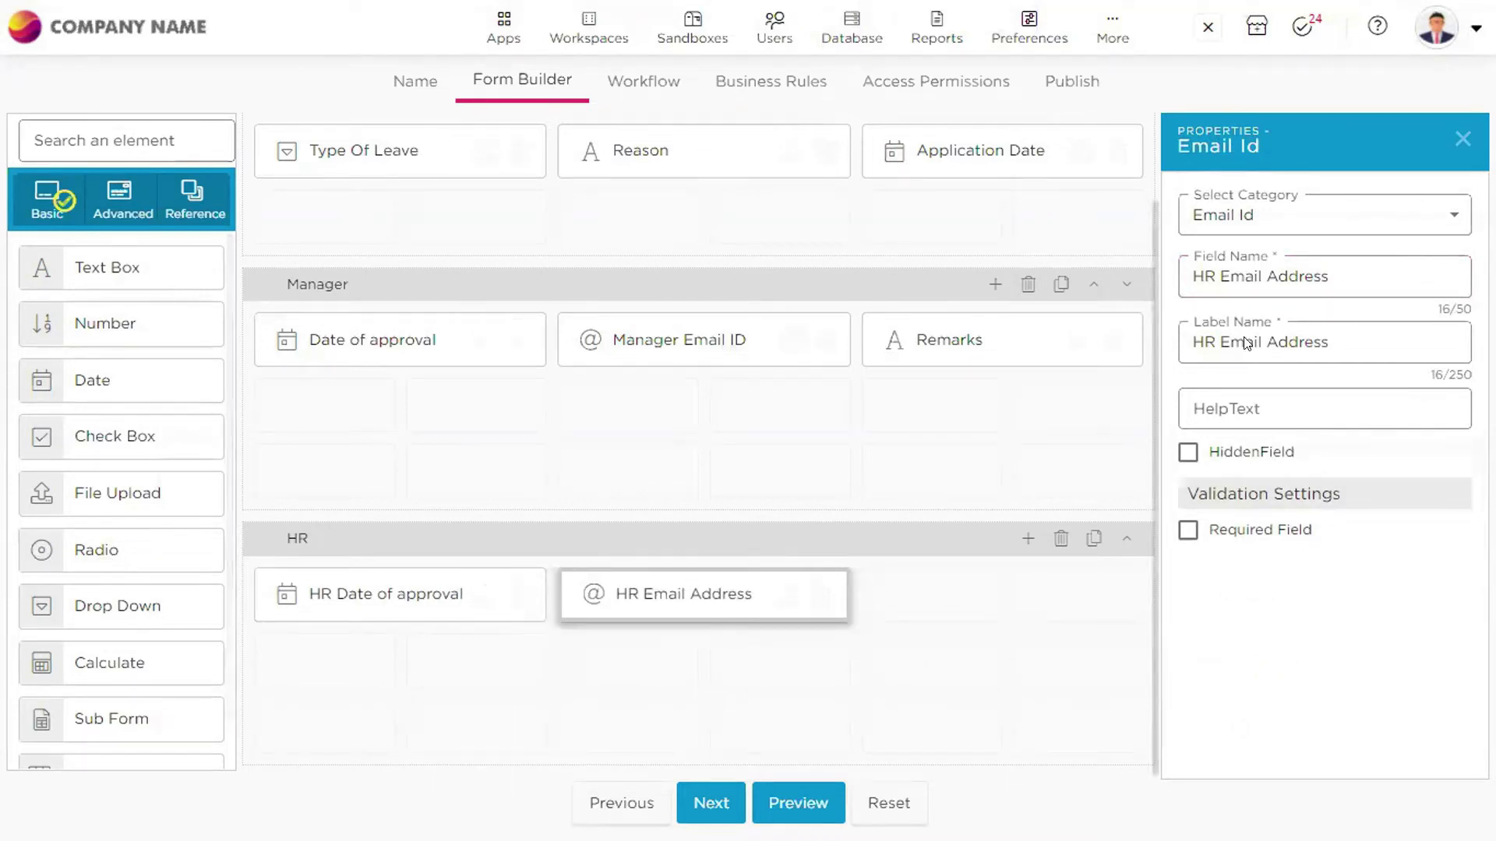
Rename the email field in the HR section as HR Email ID
left_click_drag(1334, 277, 1269, 276)
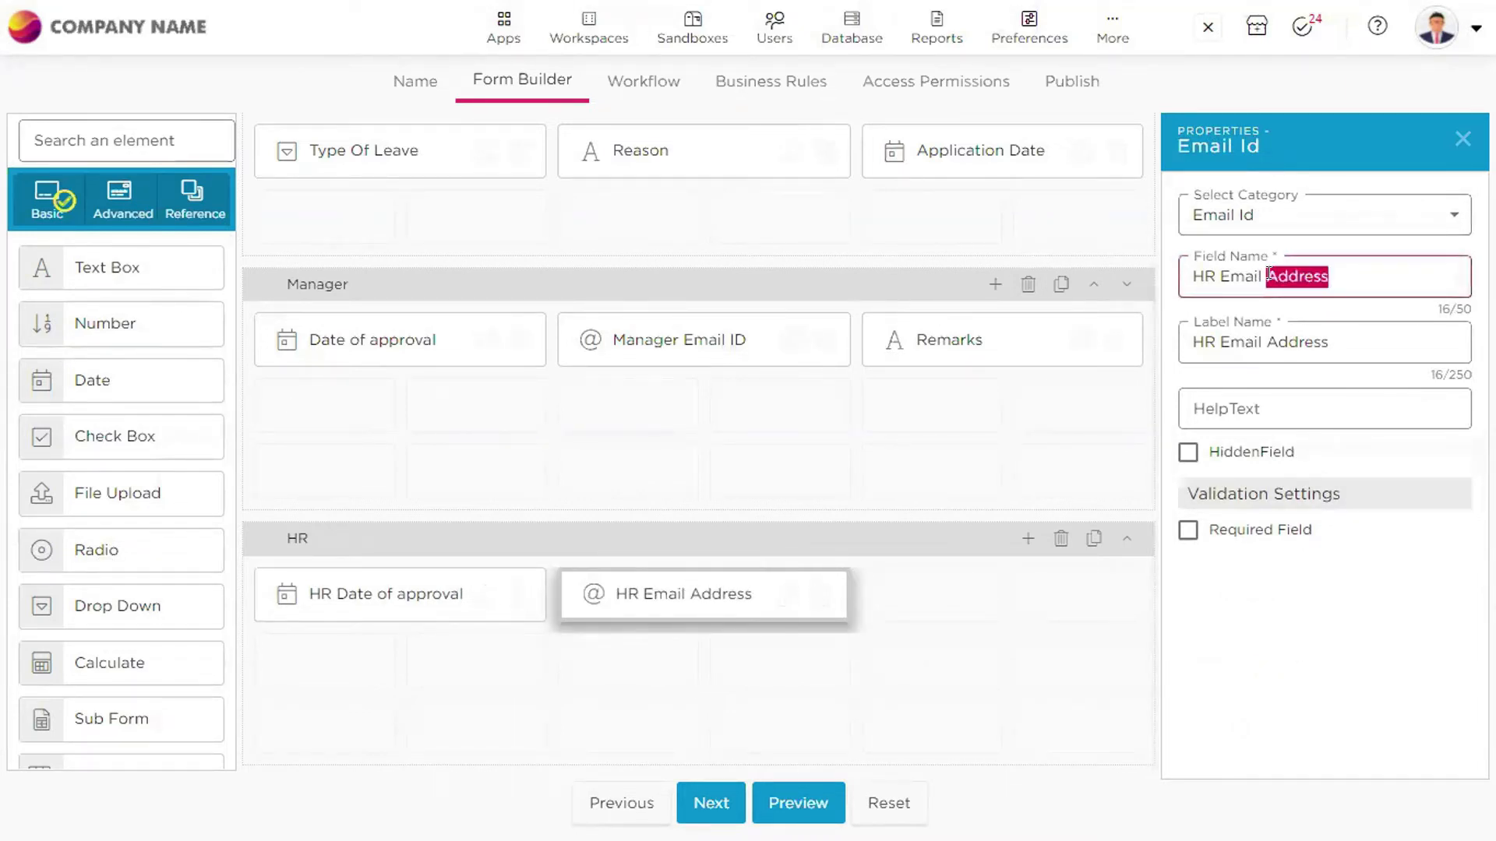
type("ID")
left_click(748, 463)
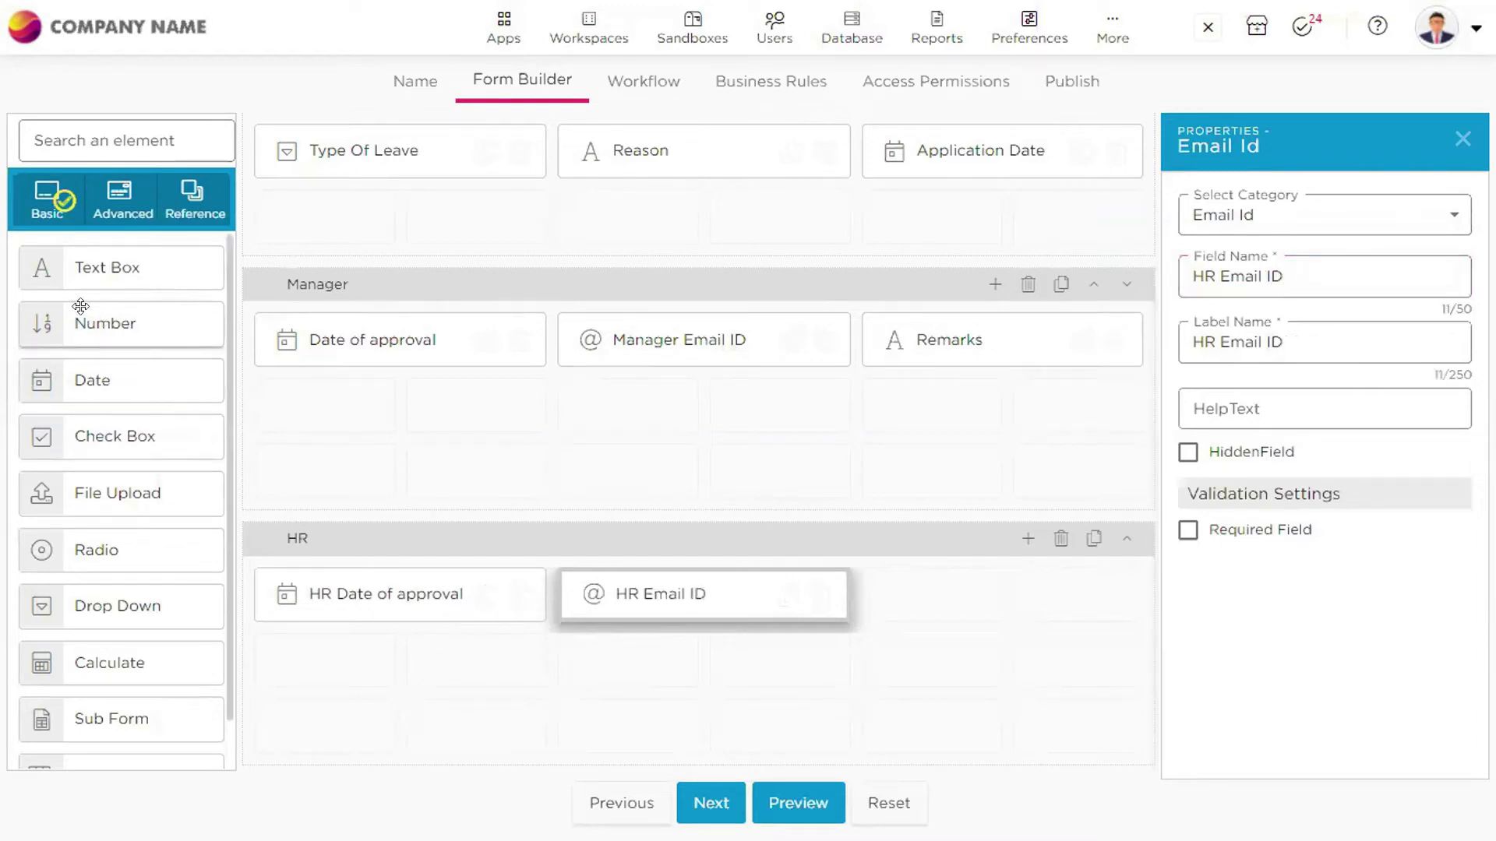
Add a Text Box after HR Email ID in the HR section and name it HR Remarks
left_click_drag(86, 265, 921, 596)
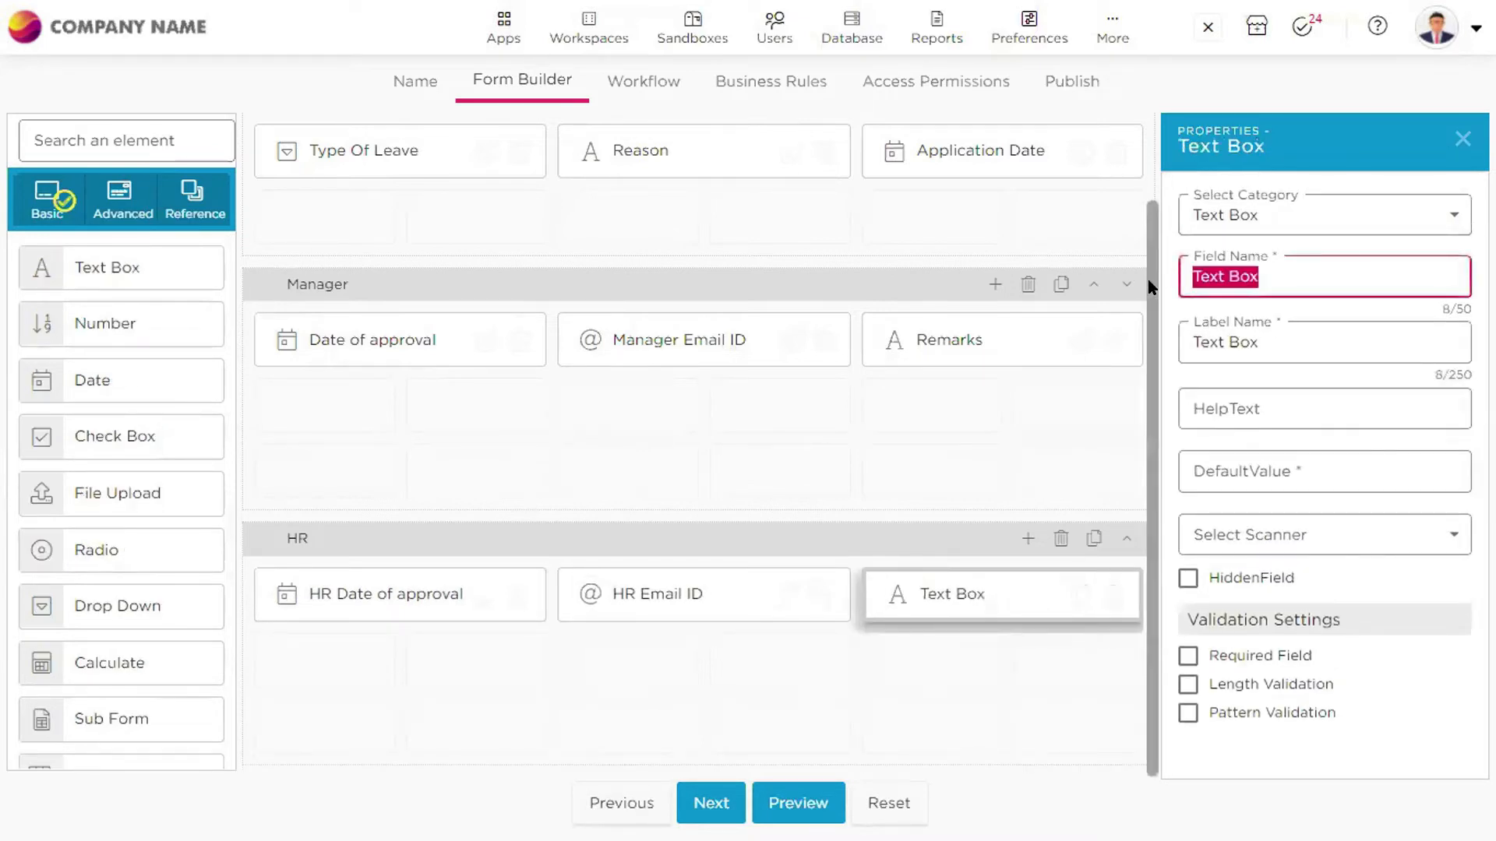
type("HR Remarks")
left_click(938, 730)
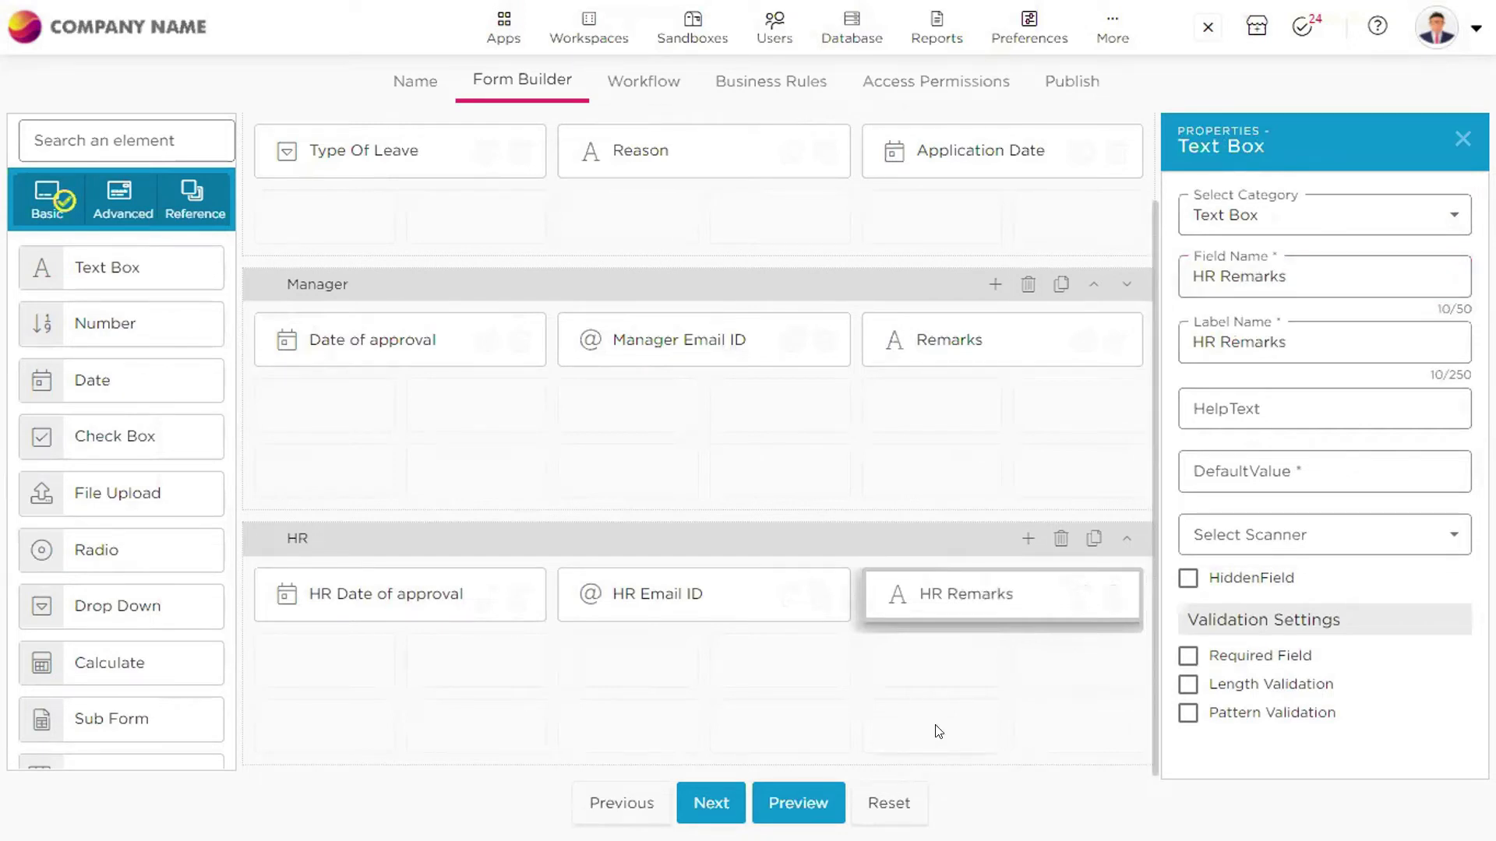
Review the Employee, Manager and HR sections, preview the Leave Management form and close the preview
scroll(746, 547, "up", 2)
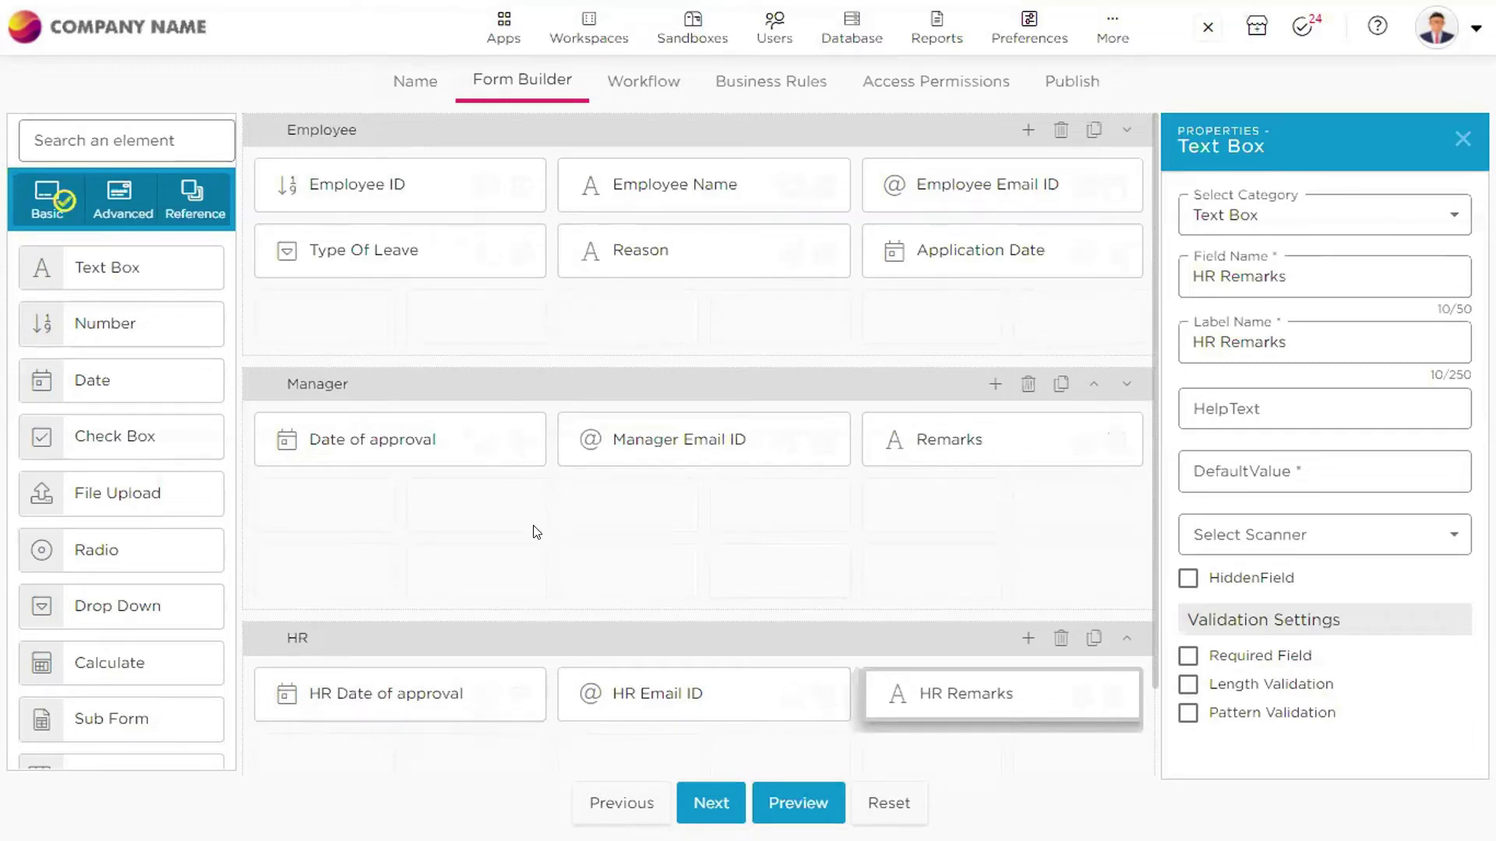
scroll(534, 522, "down", 1)
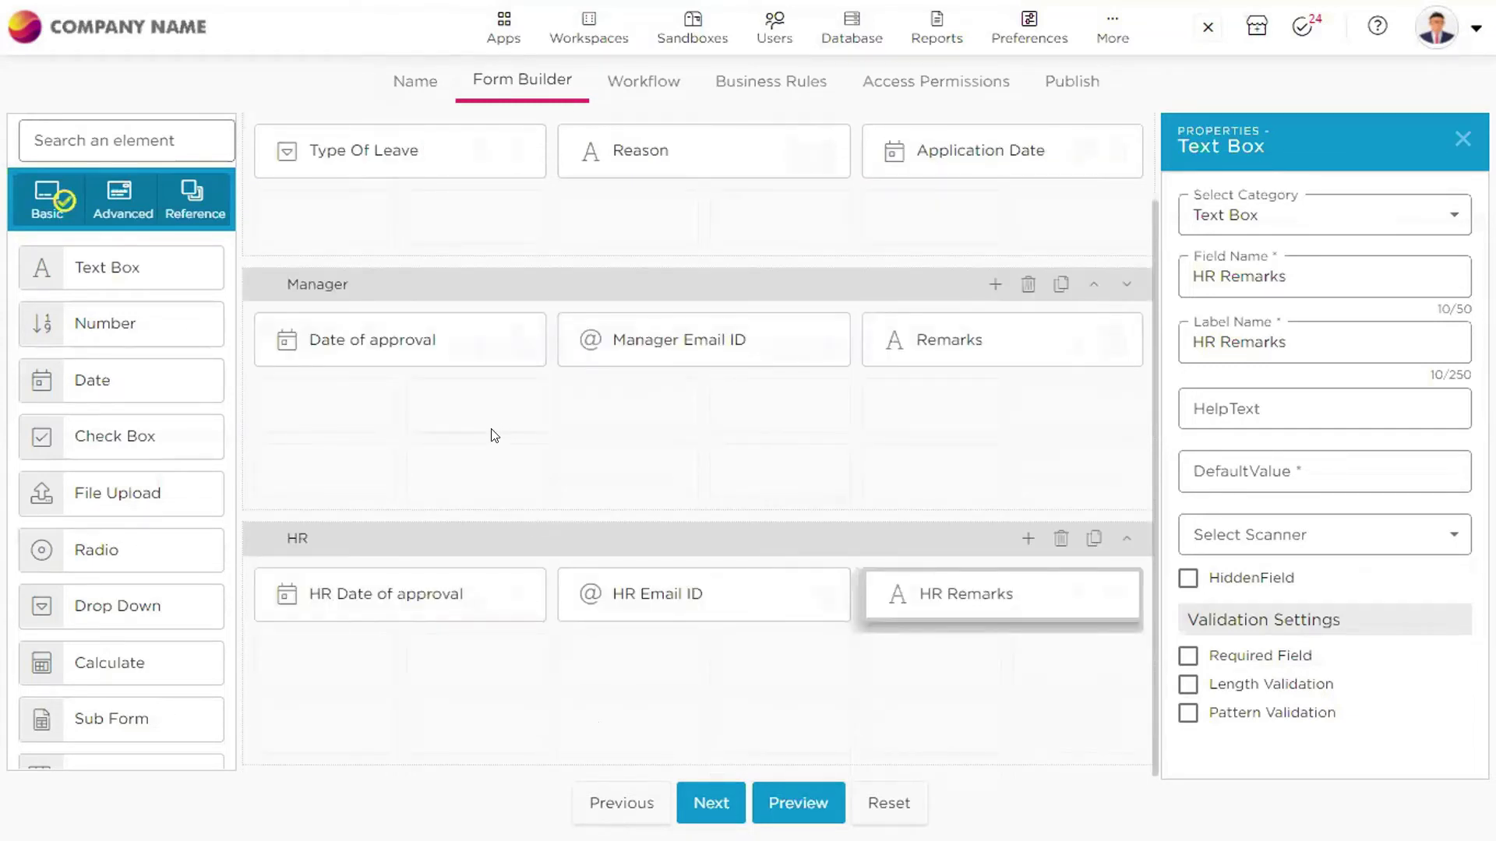
scroll(492, 435, "up", 1)
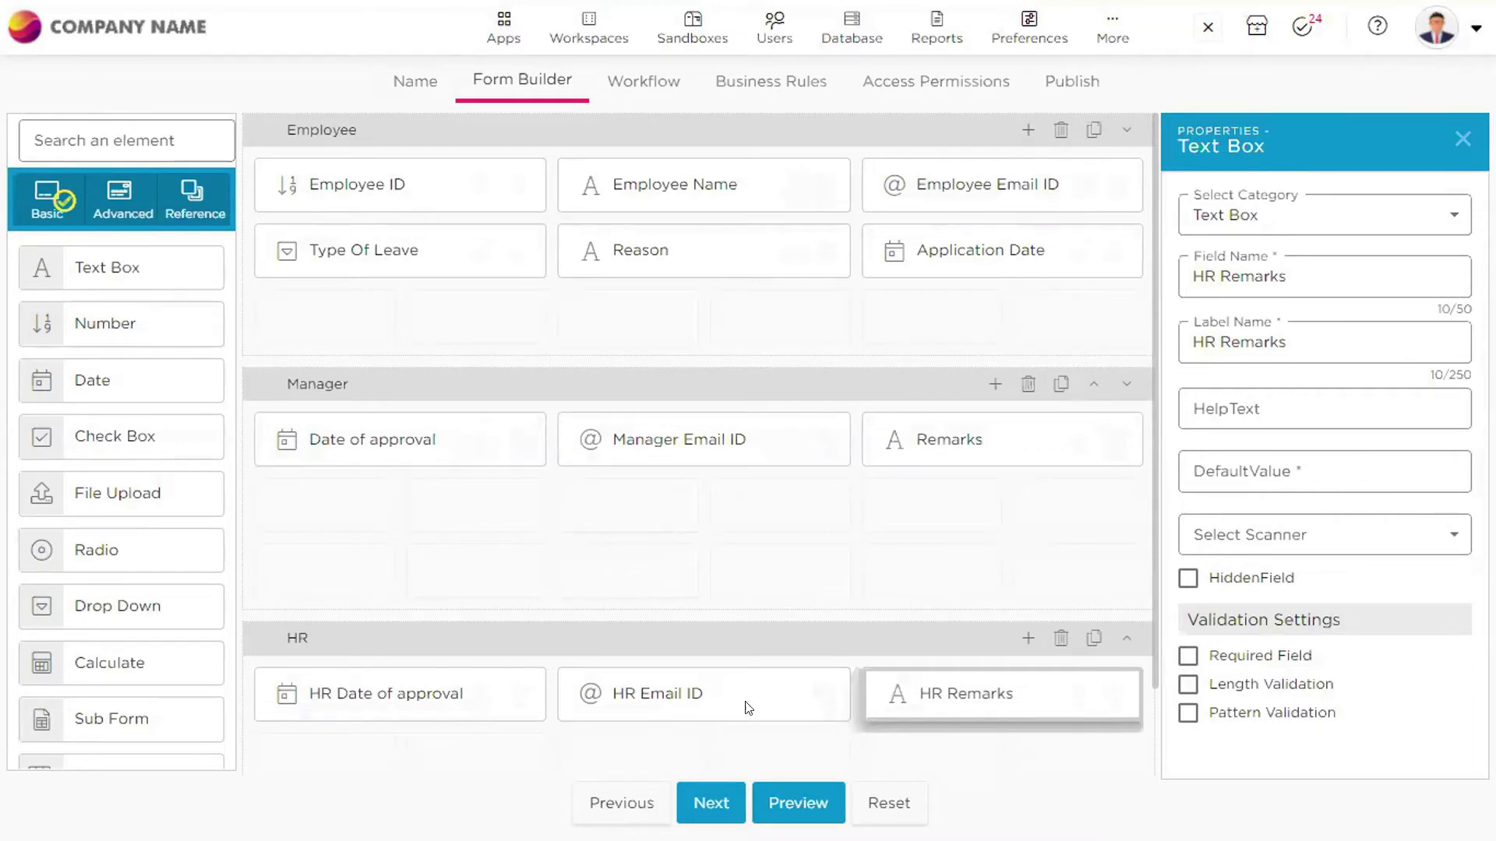
scroll(656, 523, "down", 1)
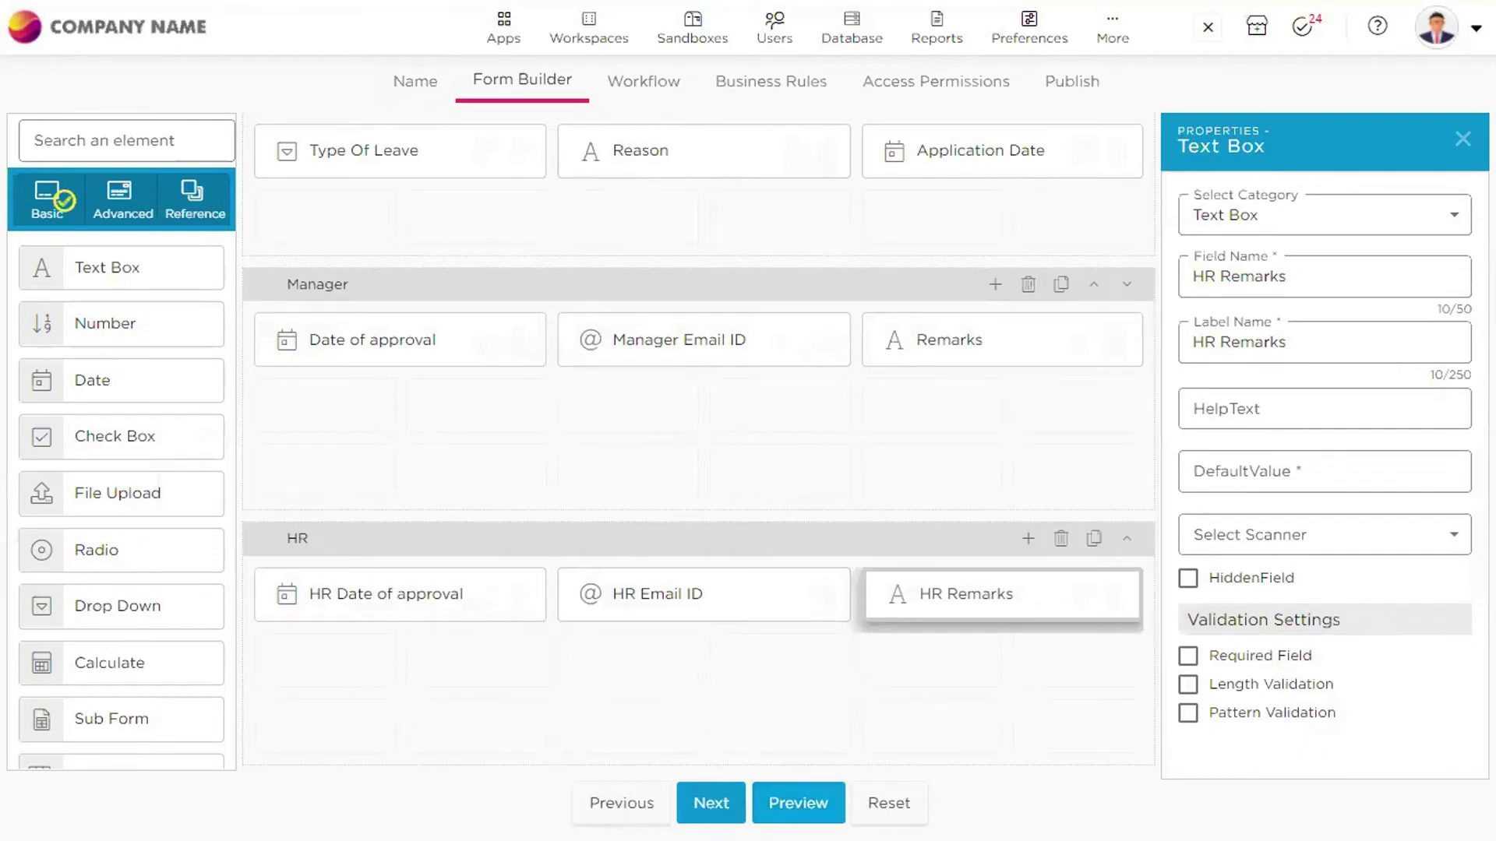
left_click(796, 808)
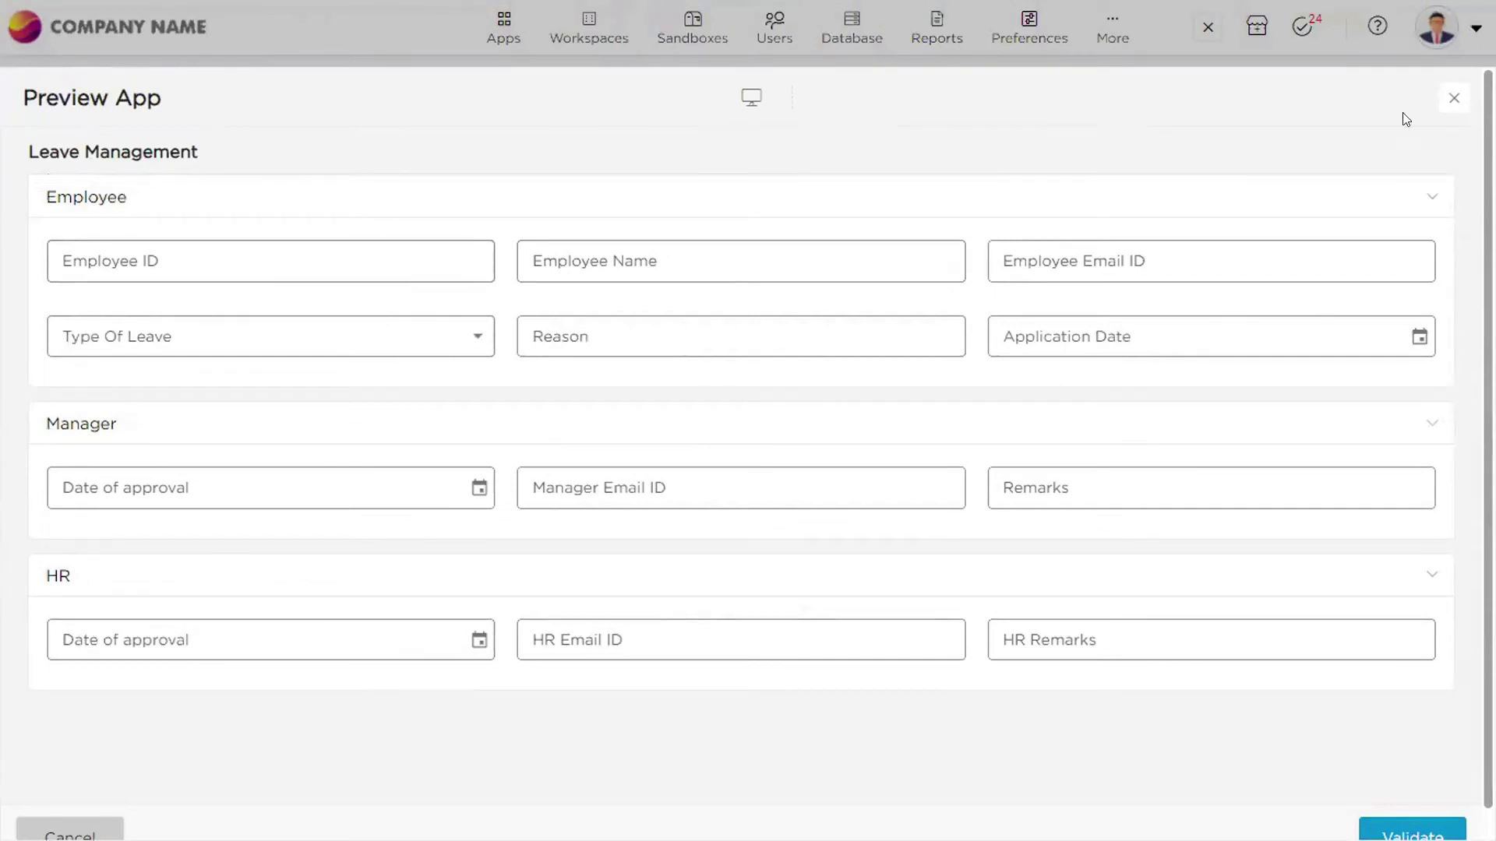
left_click(1433, 113)
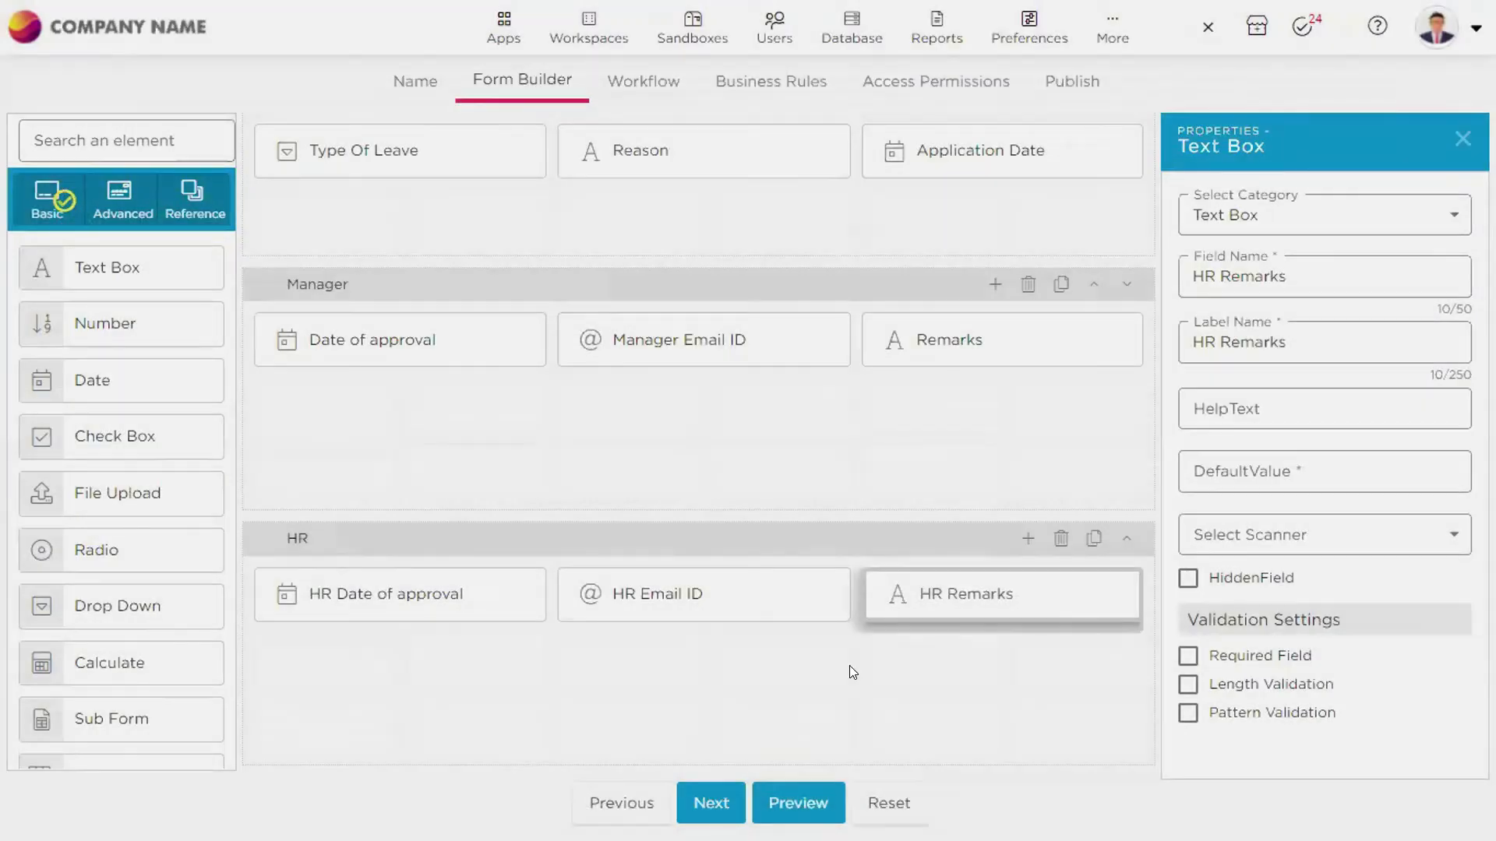
Look at the Start stage and Submit action in the default workflow, and return to the Form Builder
left_click(709, 802)
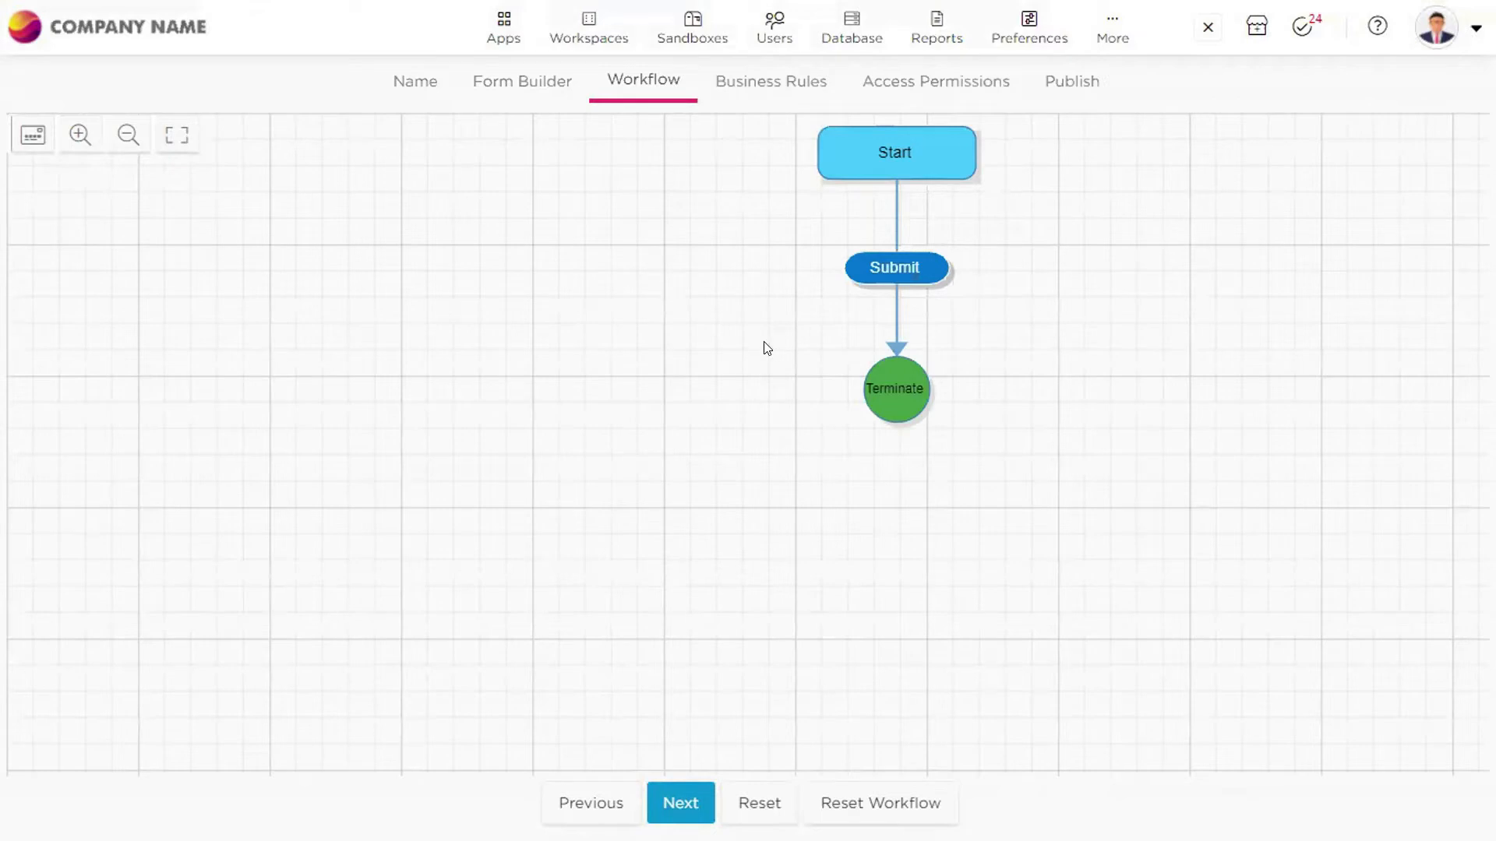
left_click(894, 144)
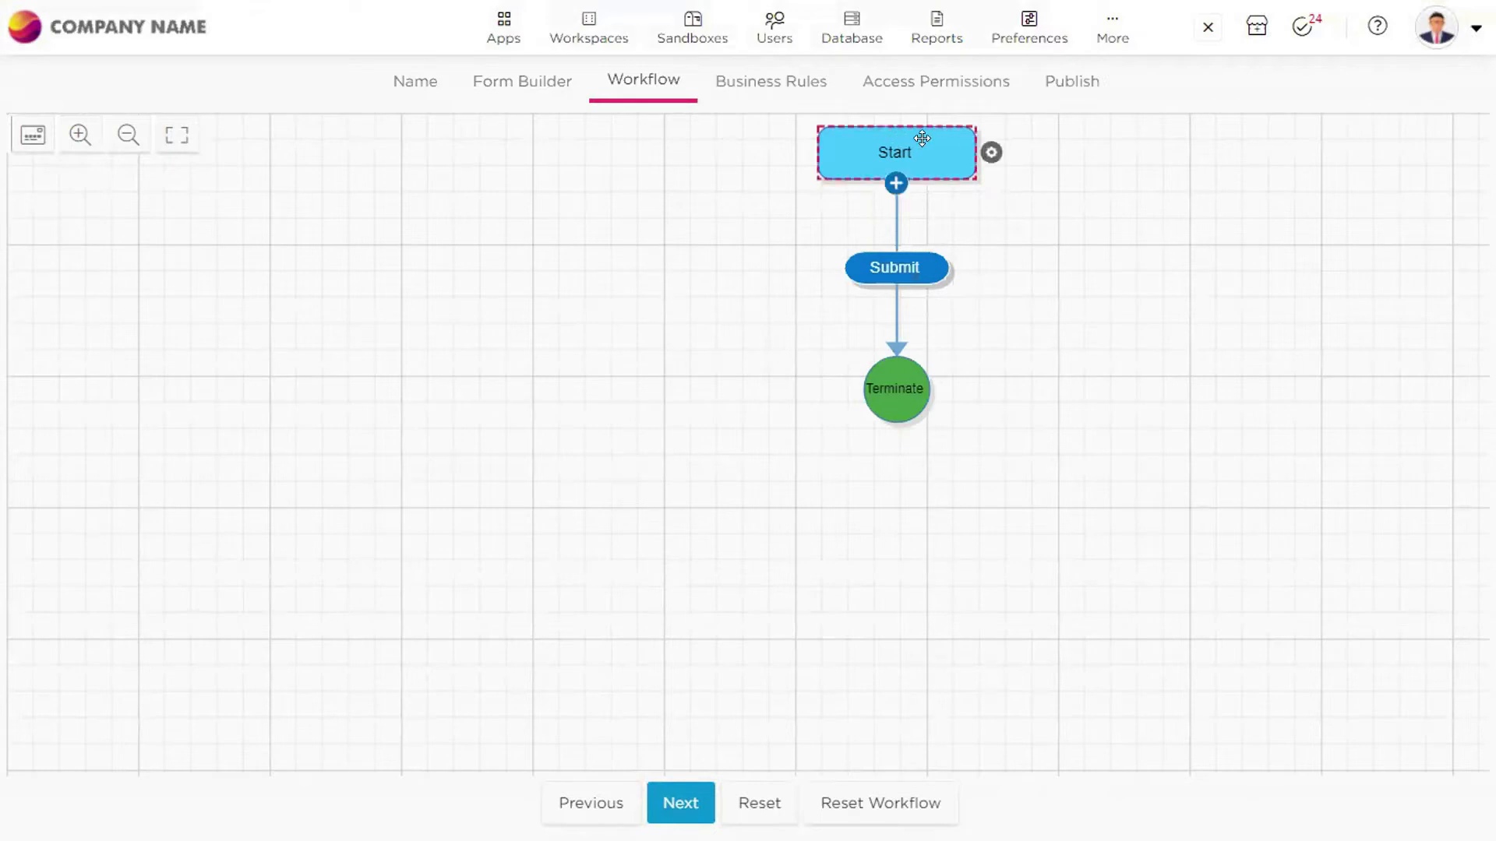
left_click(919, 276)
left_click(486, 82)
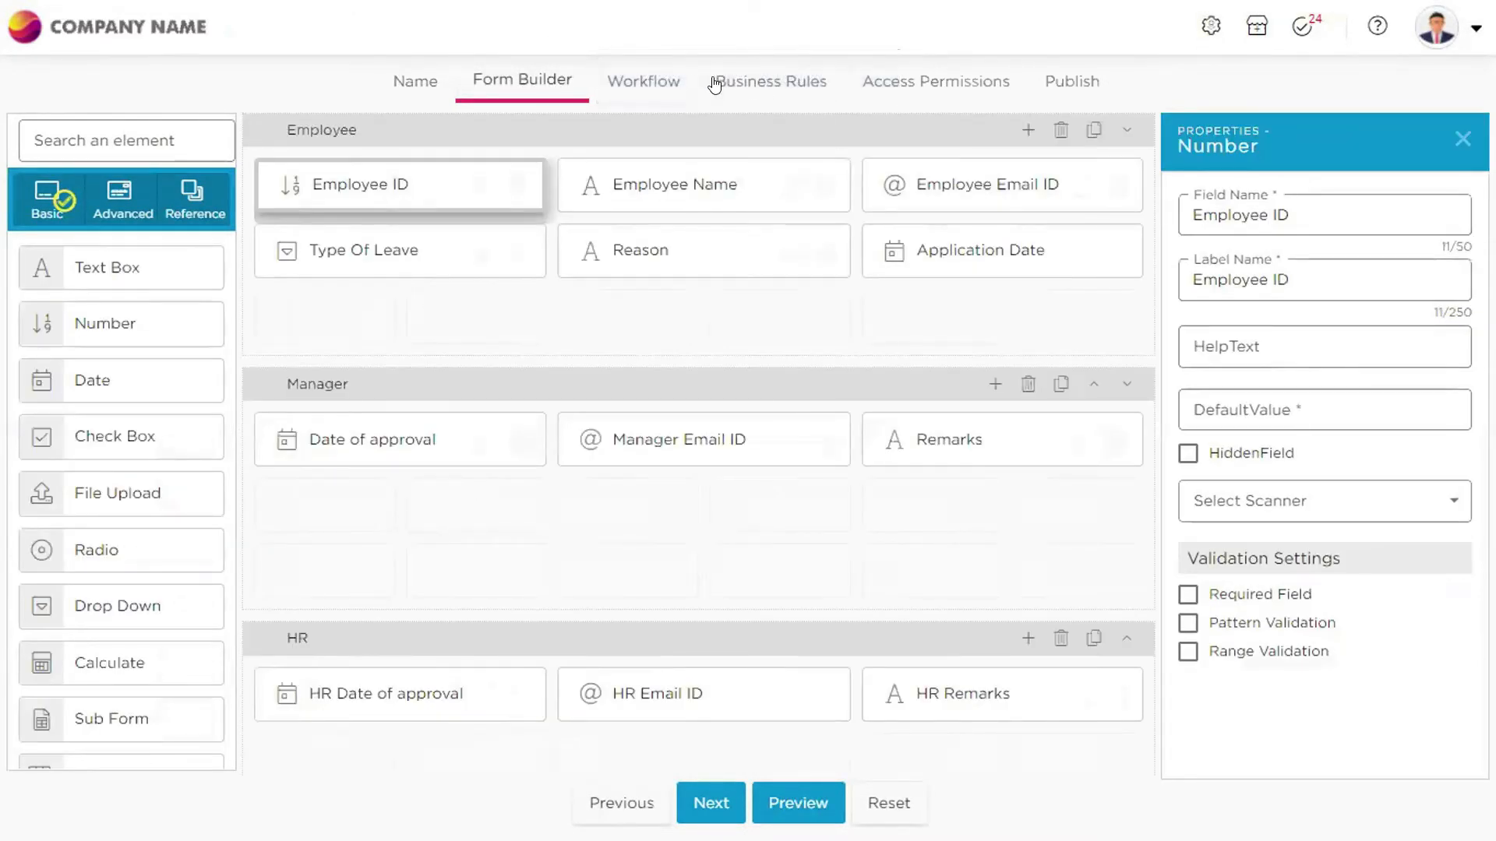
Look at the Start step's properties in the workflow and compare them with the Employee, Manager and HR sections in the Form Builder
left_click(653, 84)
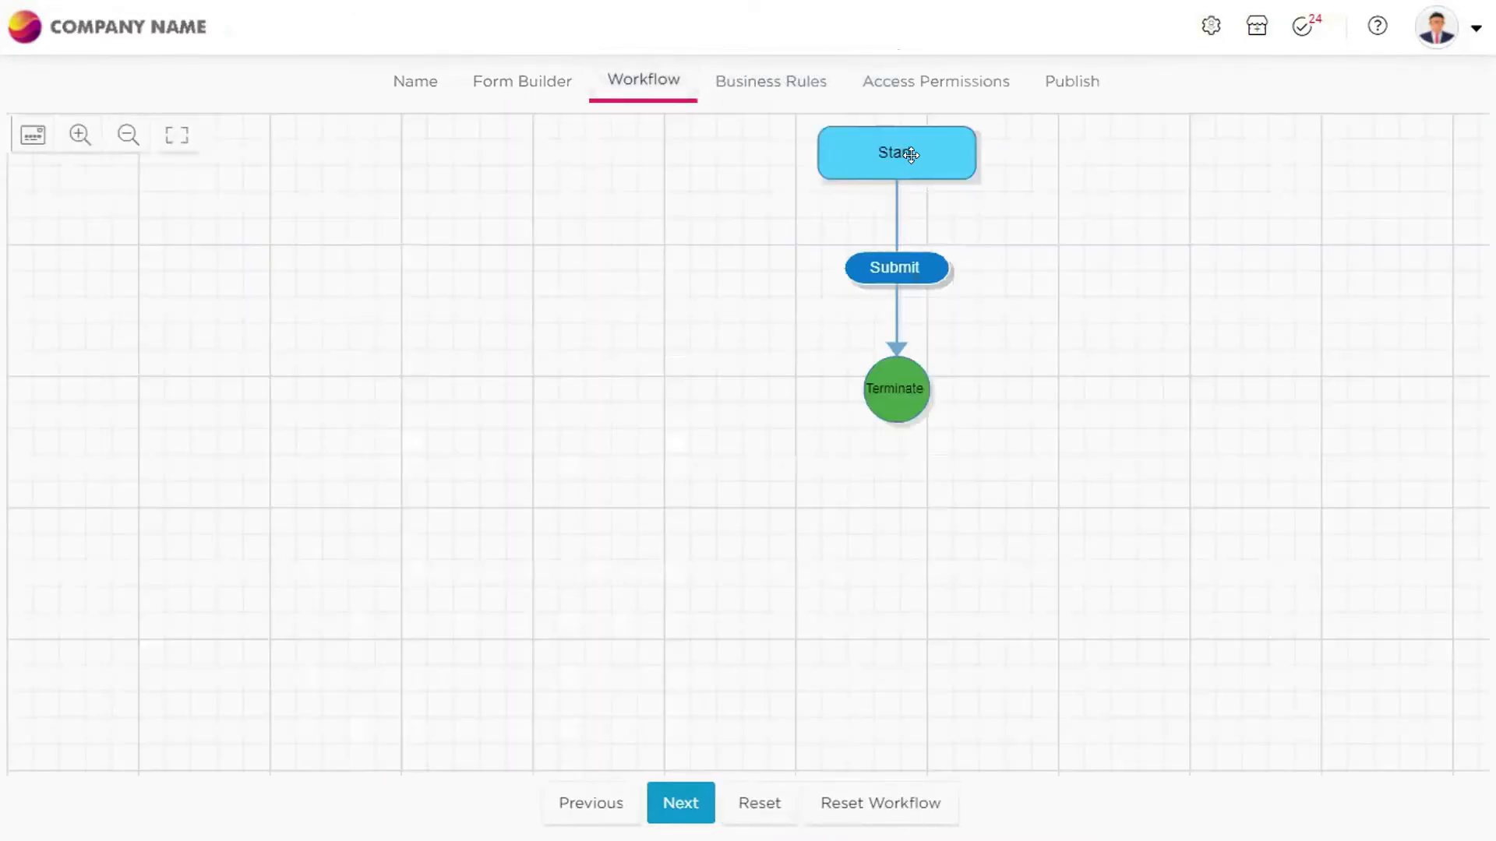
left_click(906, 162)
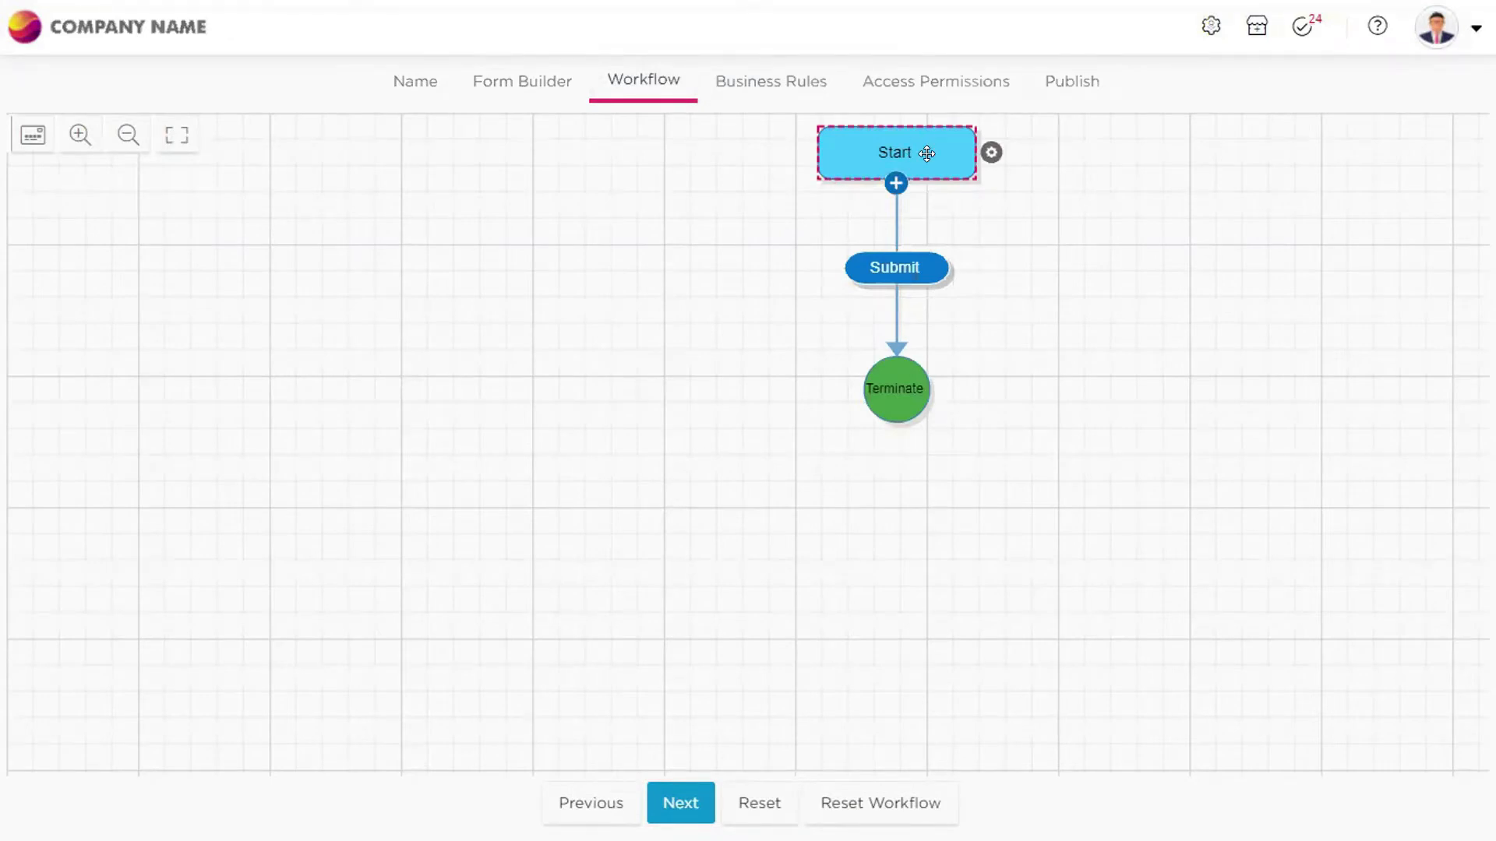
left_click(926, 153)
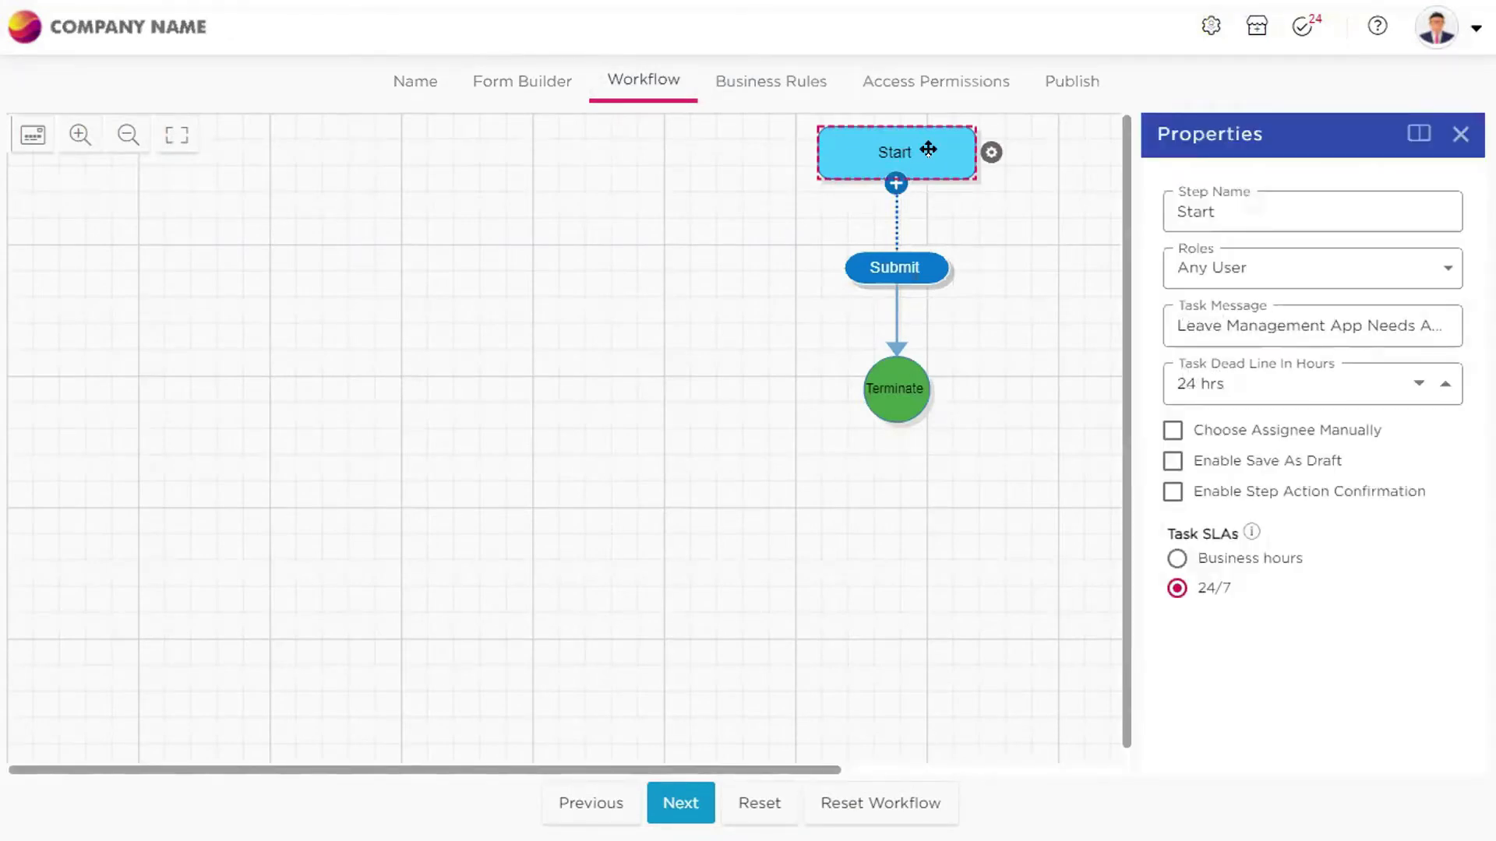
left_click(533, 80)
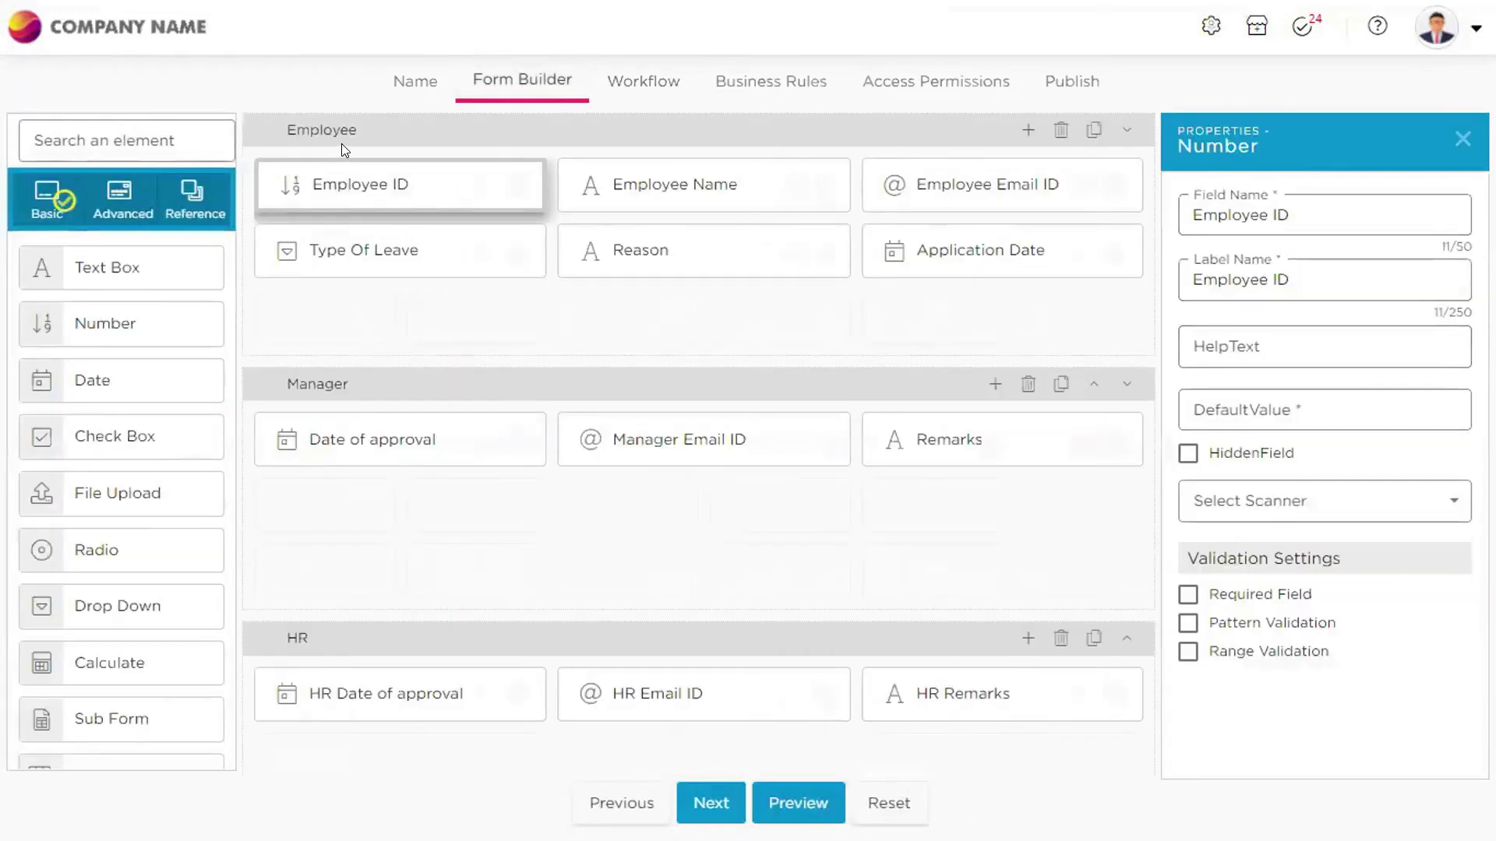
double_click(320, 129)
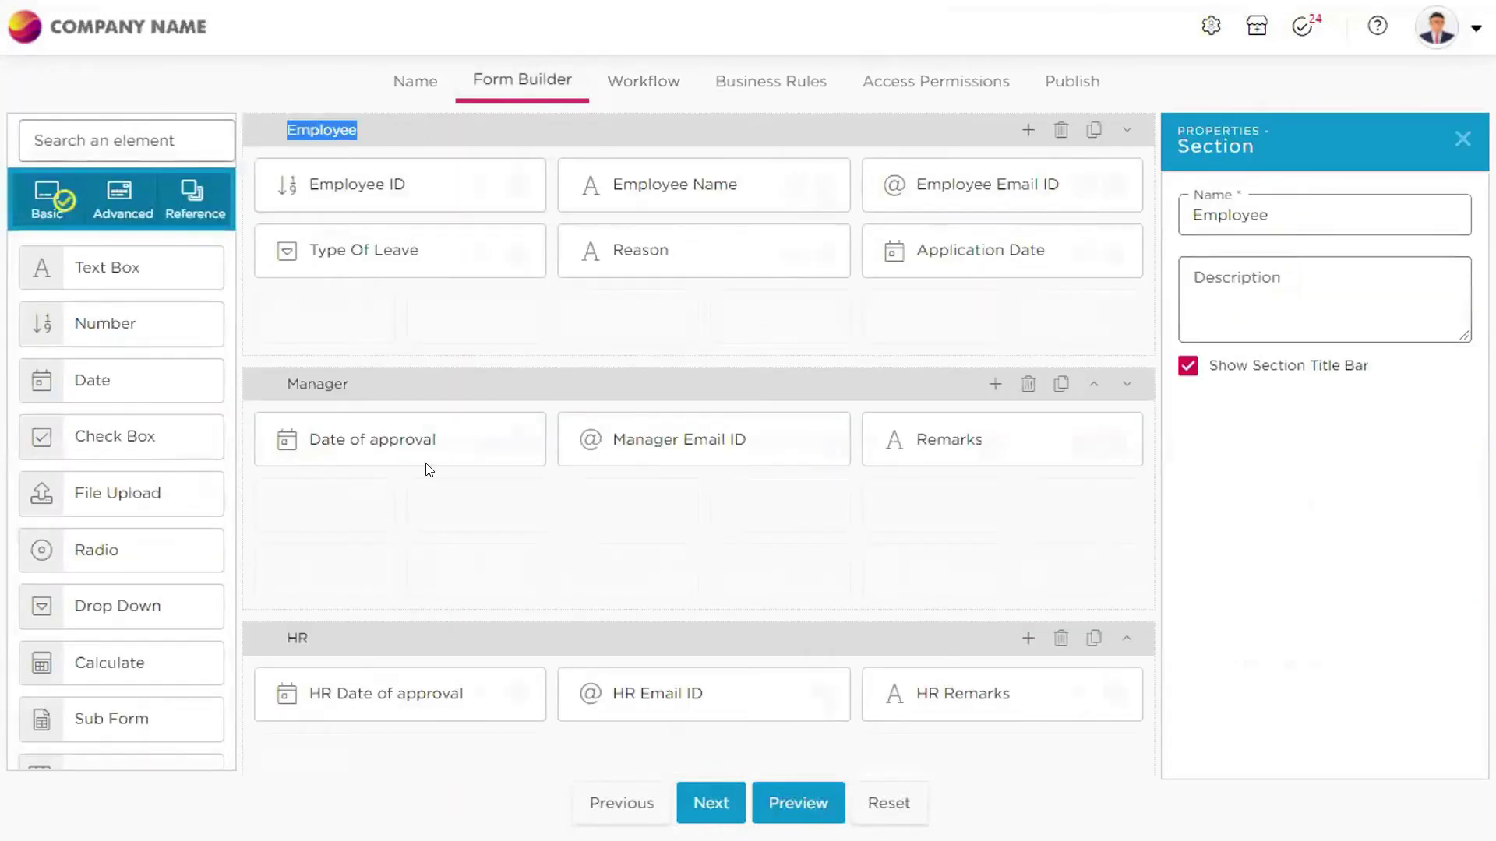
left_click_drag(374, 377, 211, 374)
left_click_drag(337, 644, 250, 637)
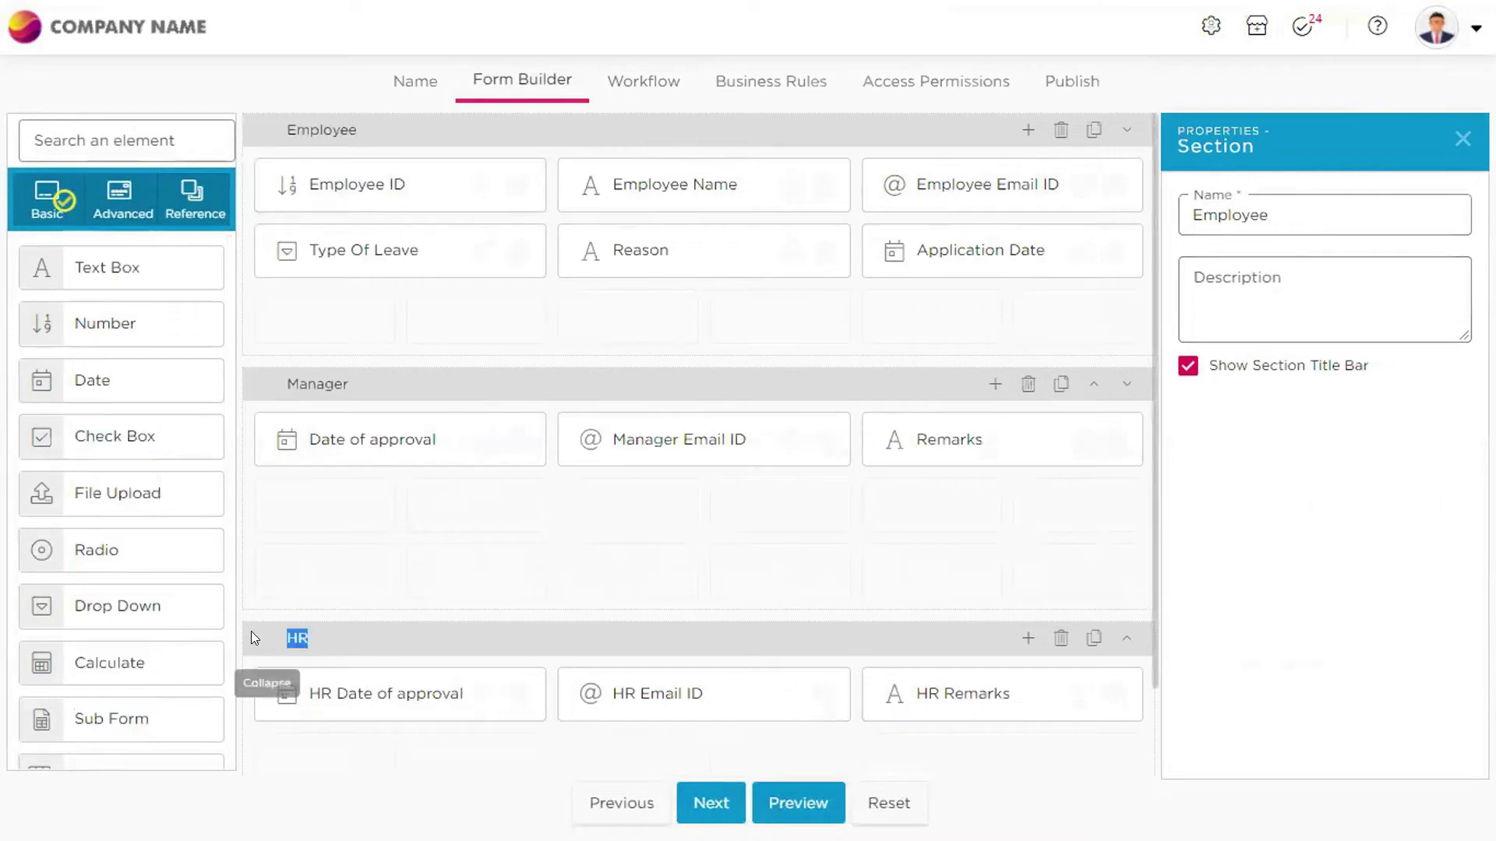
left_click(430, 634)
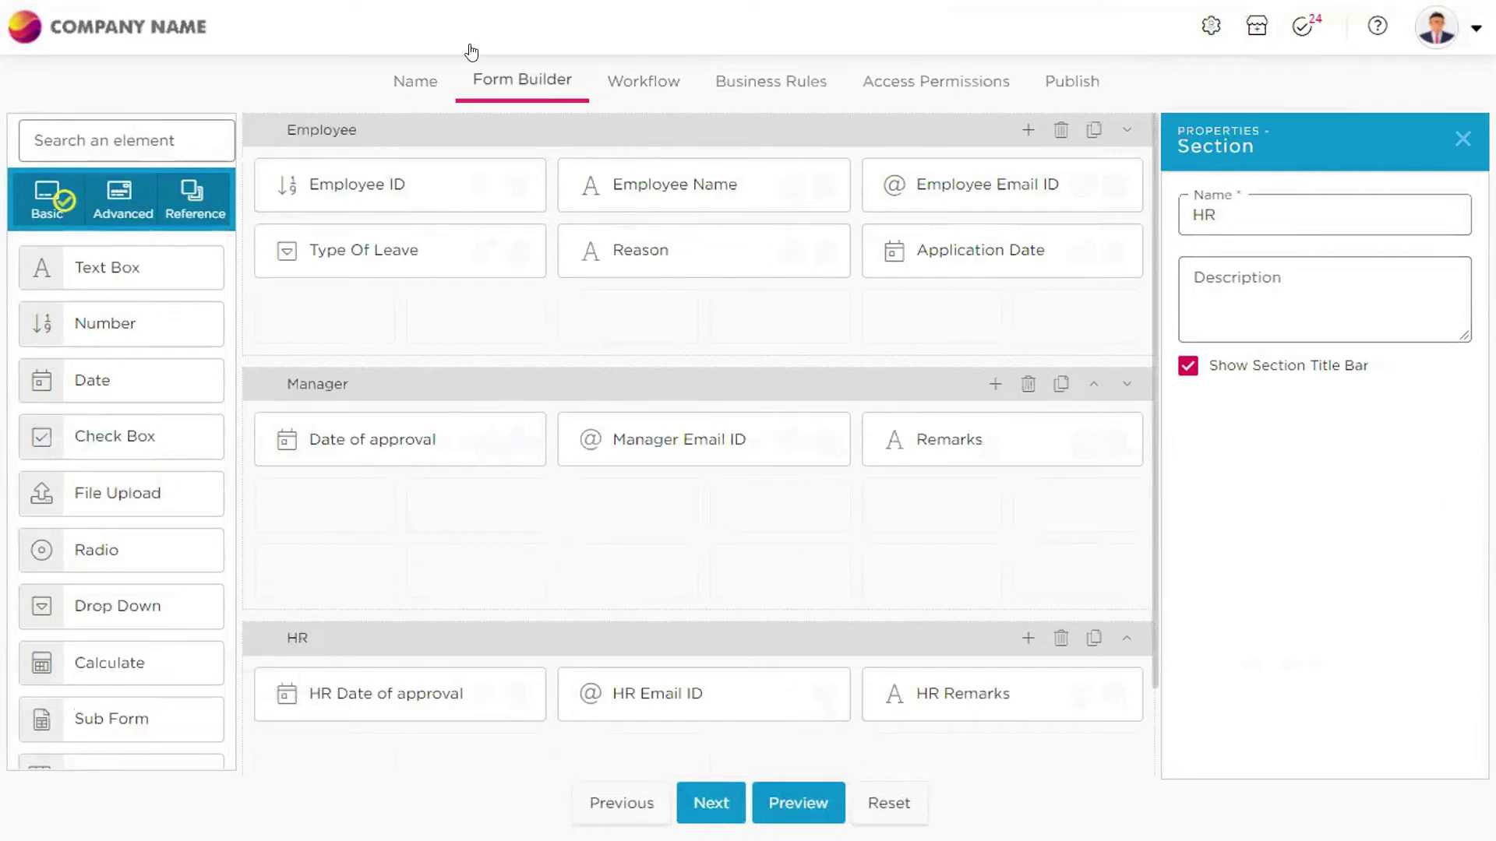
Return to the workflow and rename the Start step as Employee
left_click(611, 85)
left_click(929, 149)
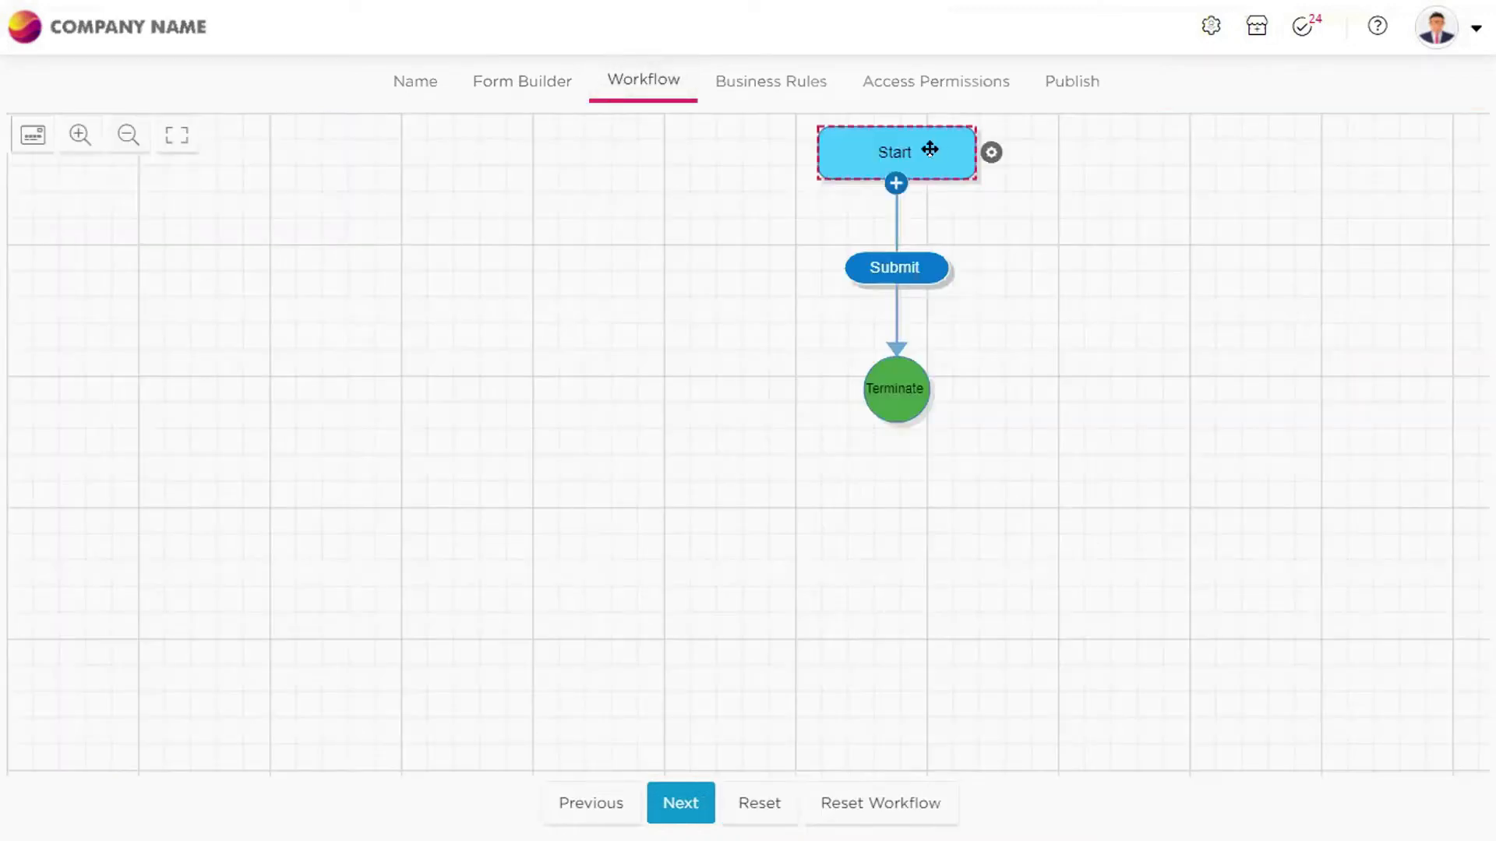
left_click(896, 268)
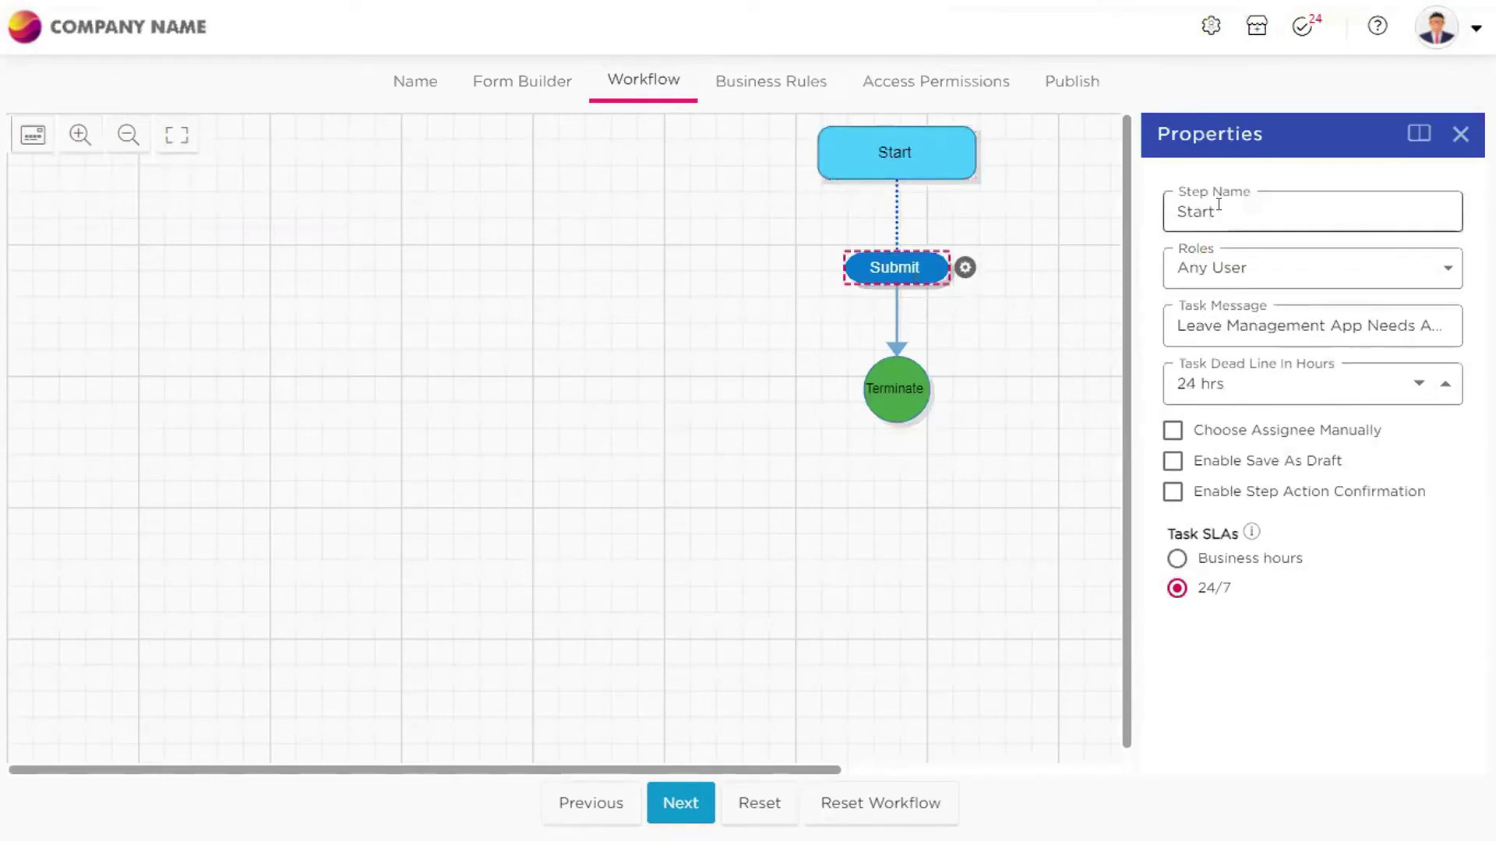
left_click_drag(1240, 206, 1123, 201)
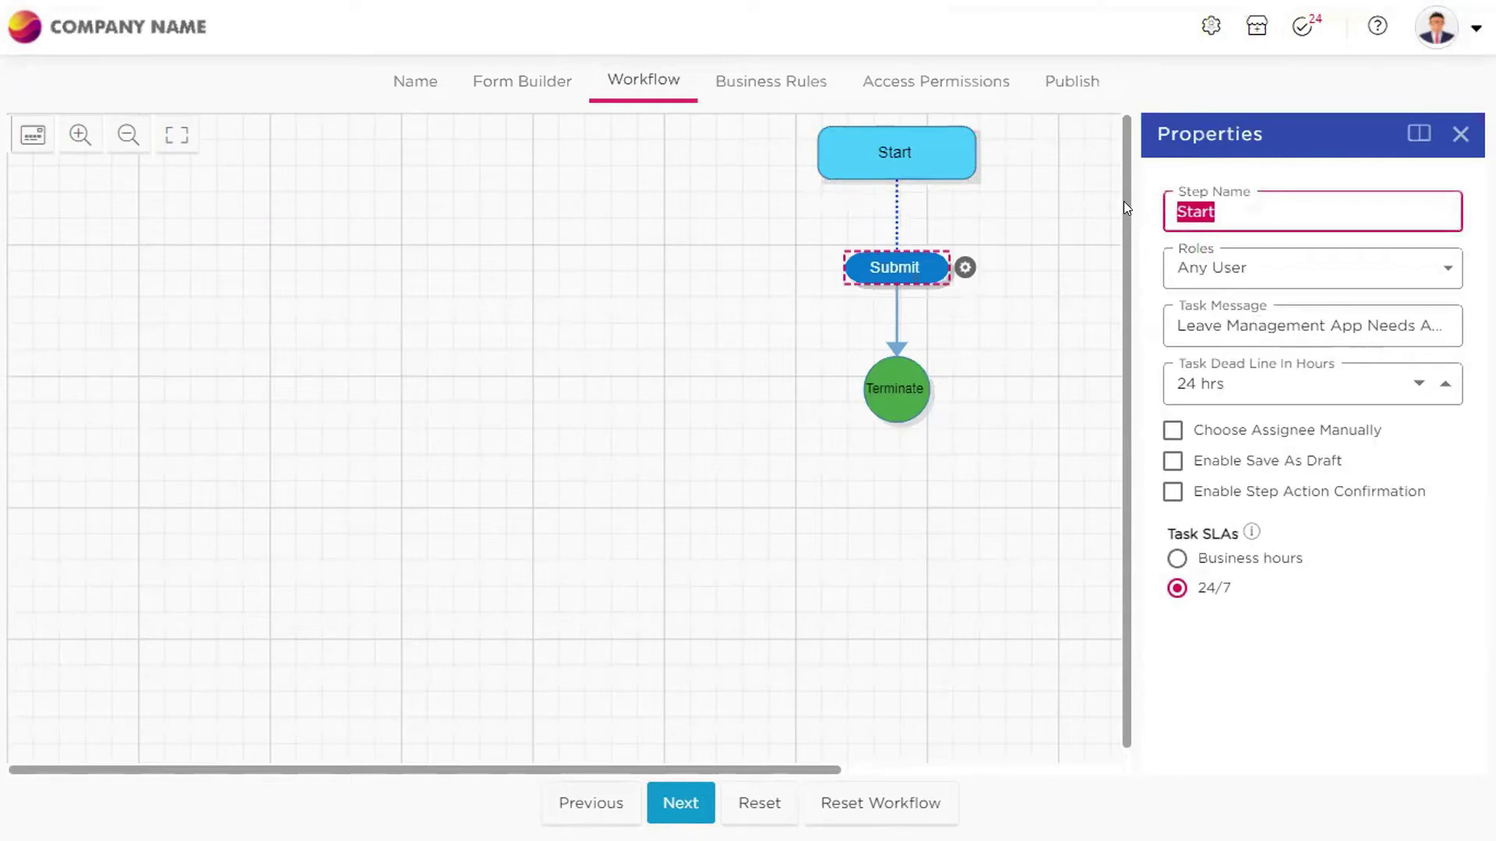
type("Emplo")
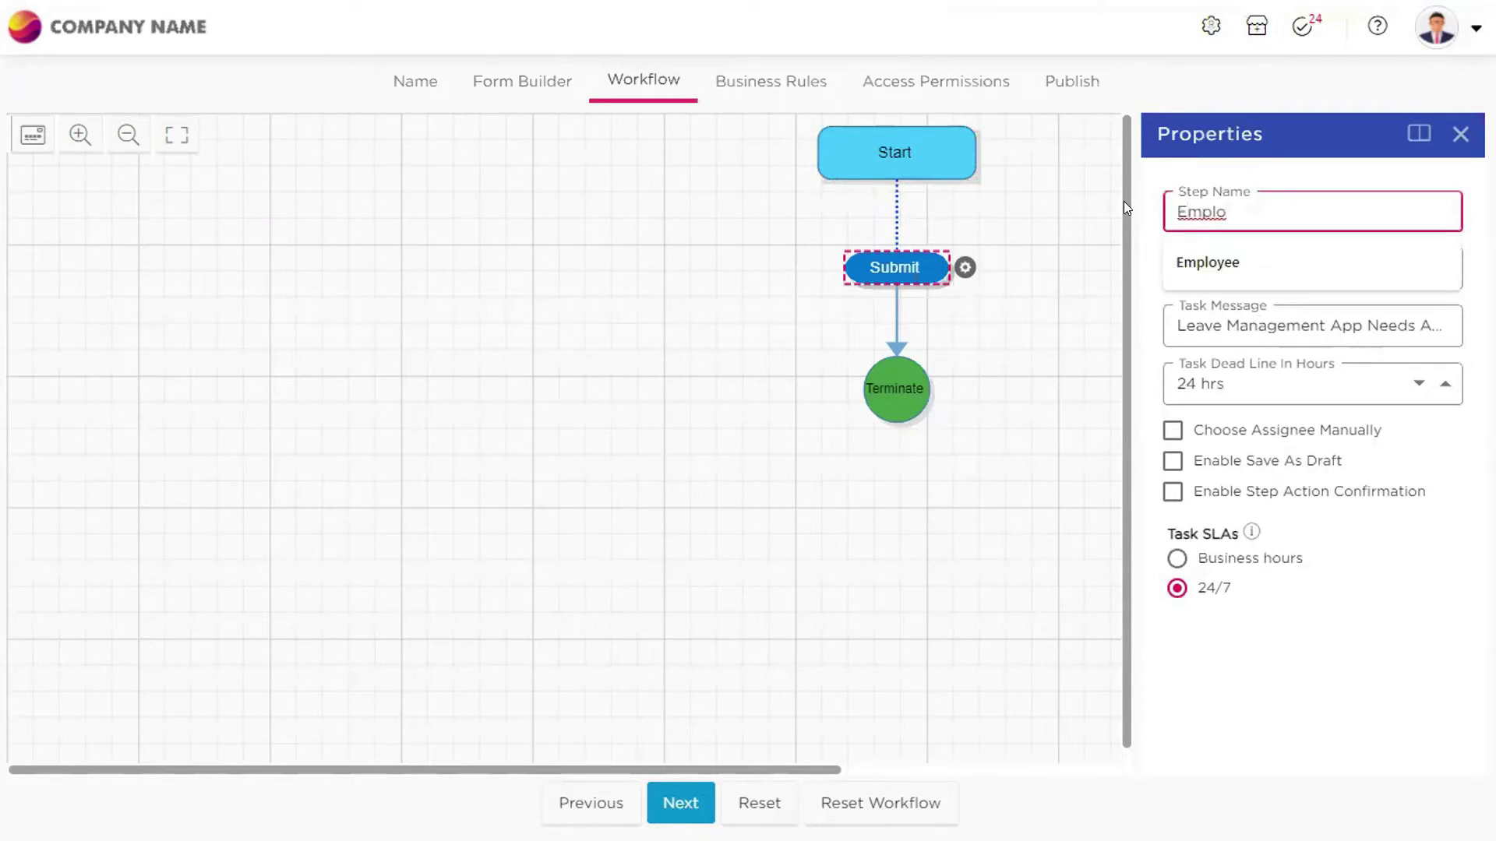
left_click(1229, 269)
left_click(1229, 265)
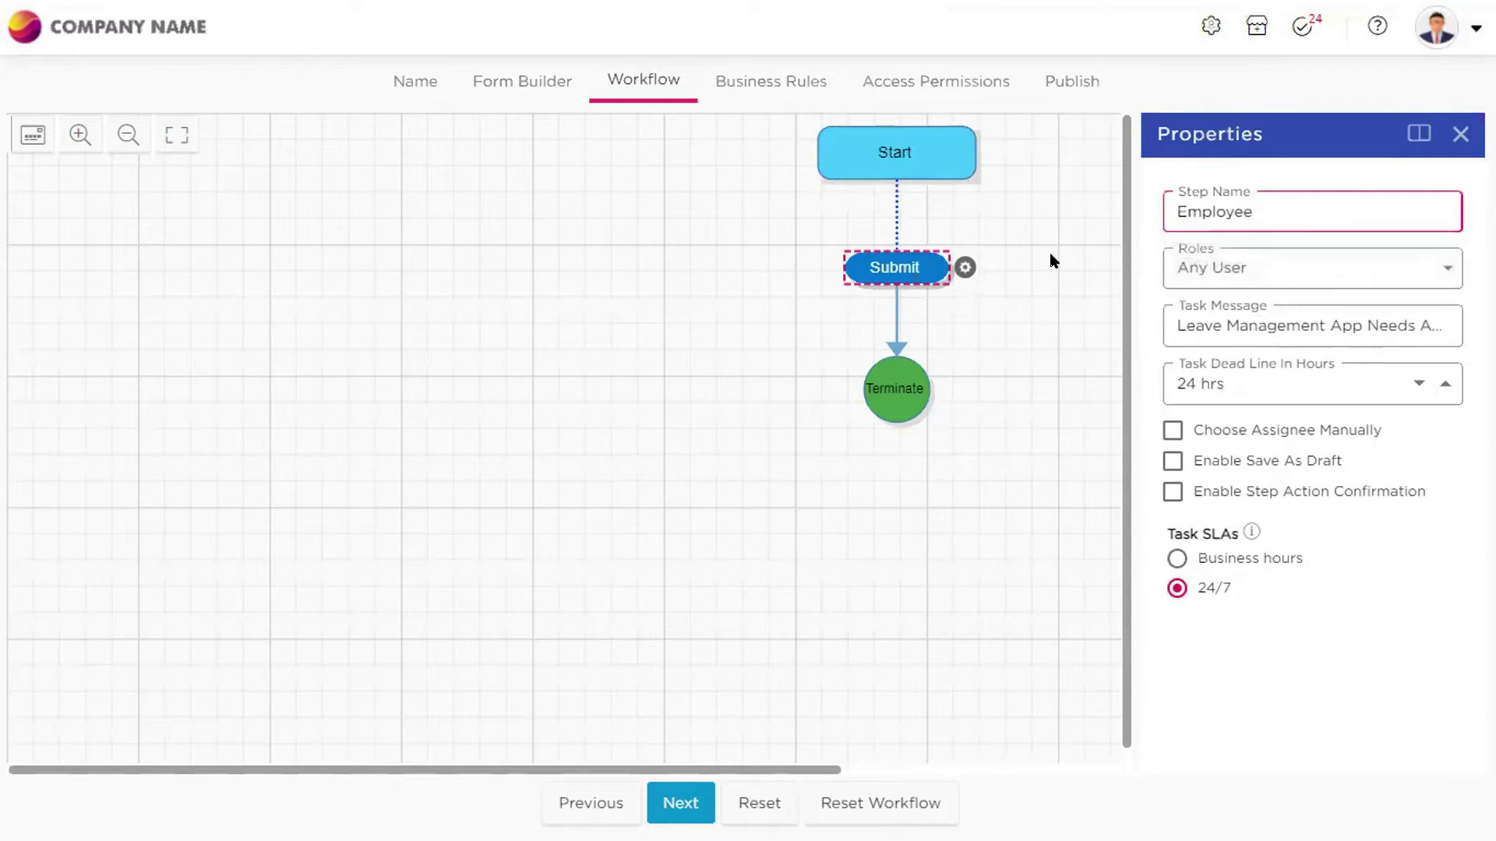
left_click(904, 152)
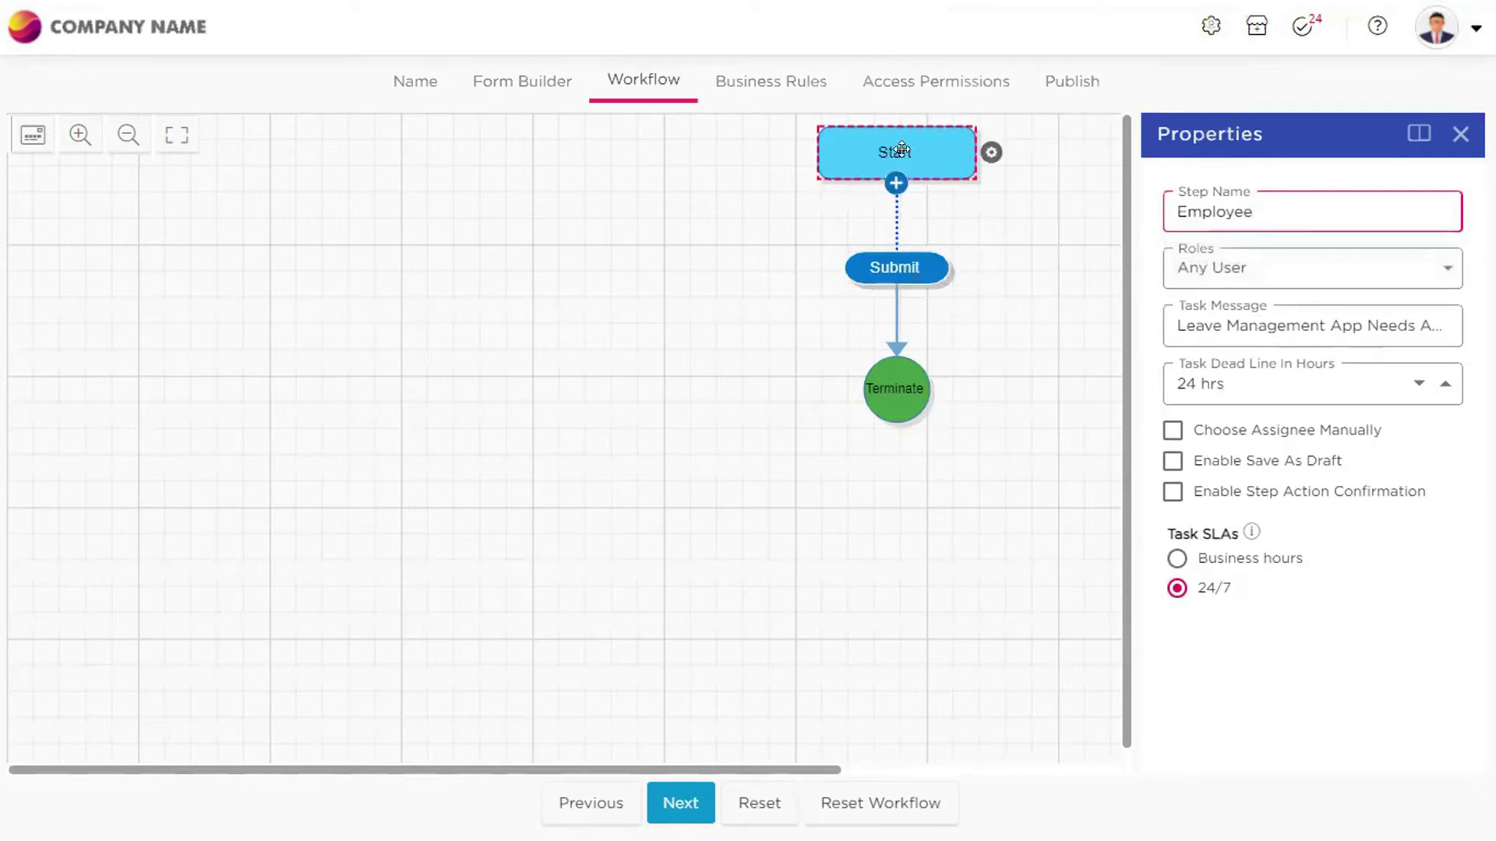
left_click(1021, 279)
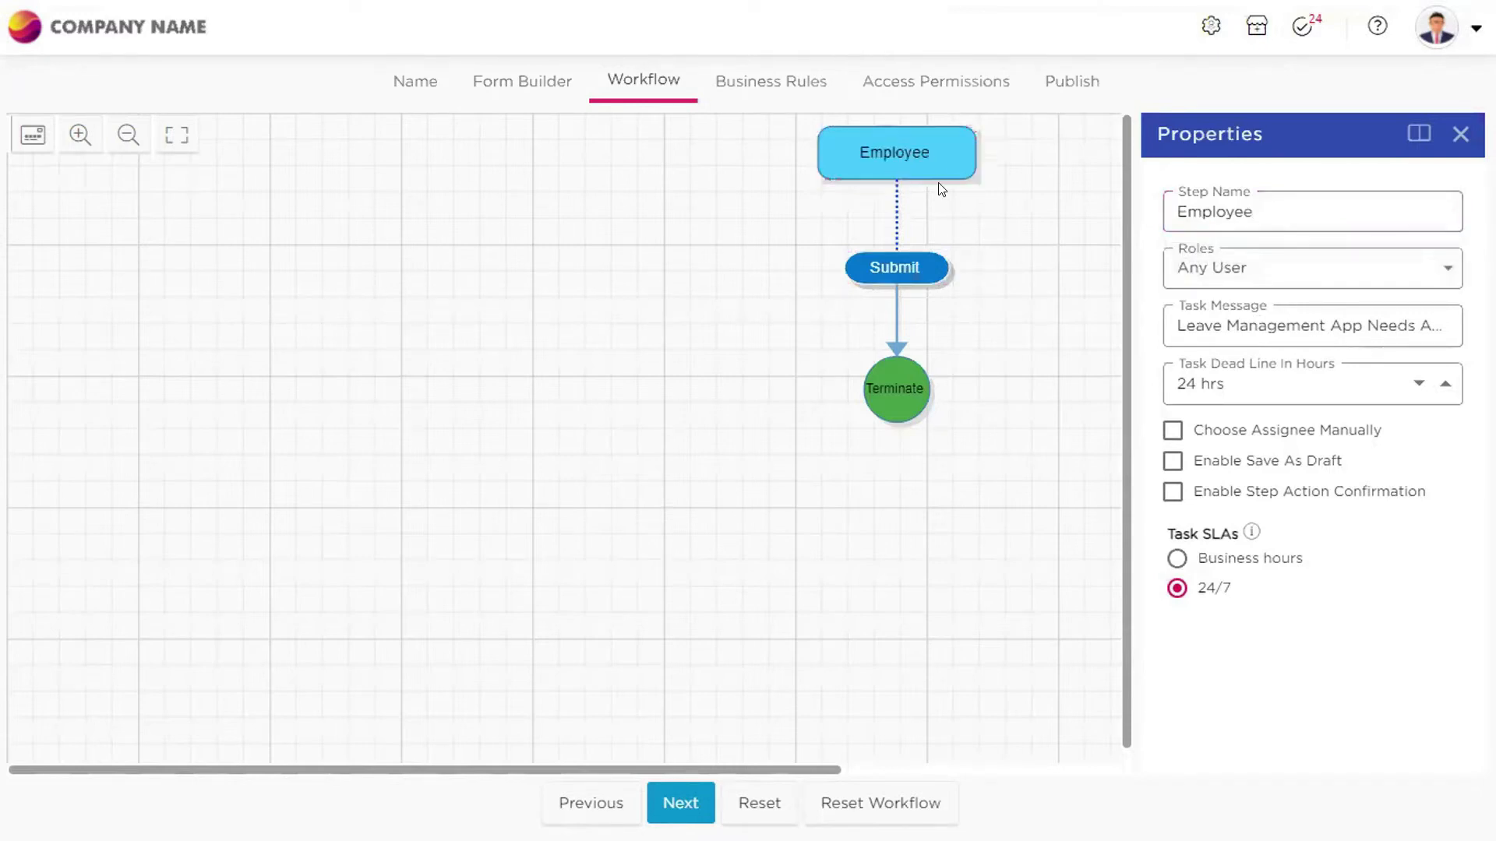
Examine the Employee step, its Submit action and the Terminate node in the workflow
mouse_move(929, 141)
mouse_move(920, 270)
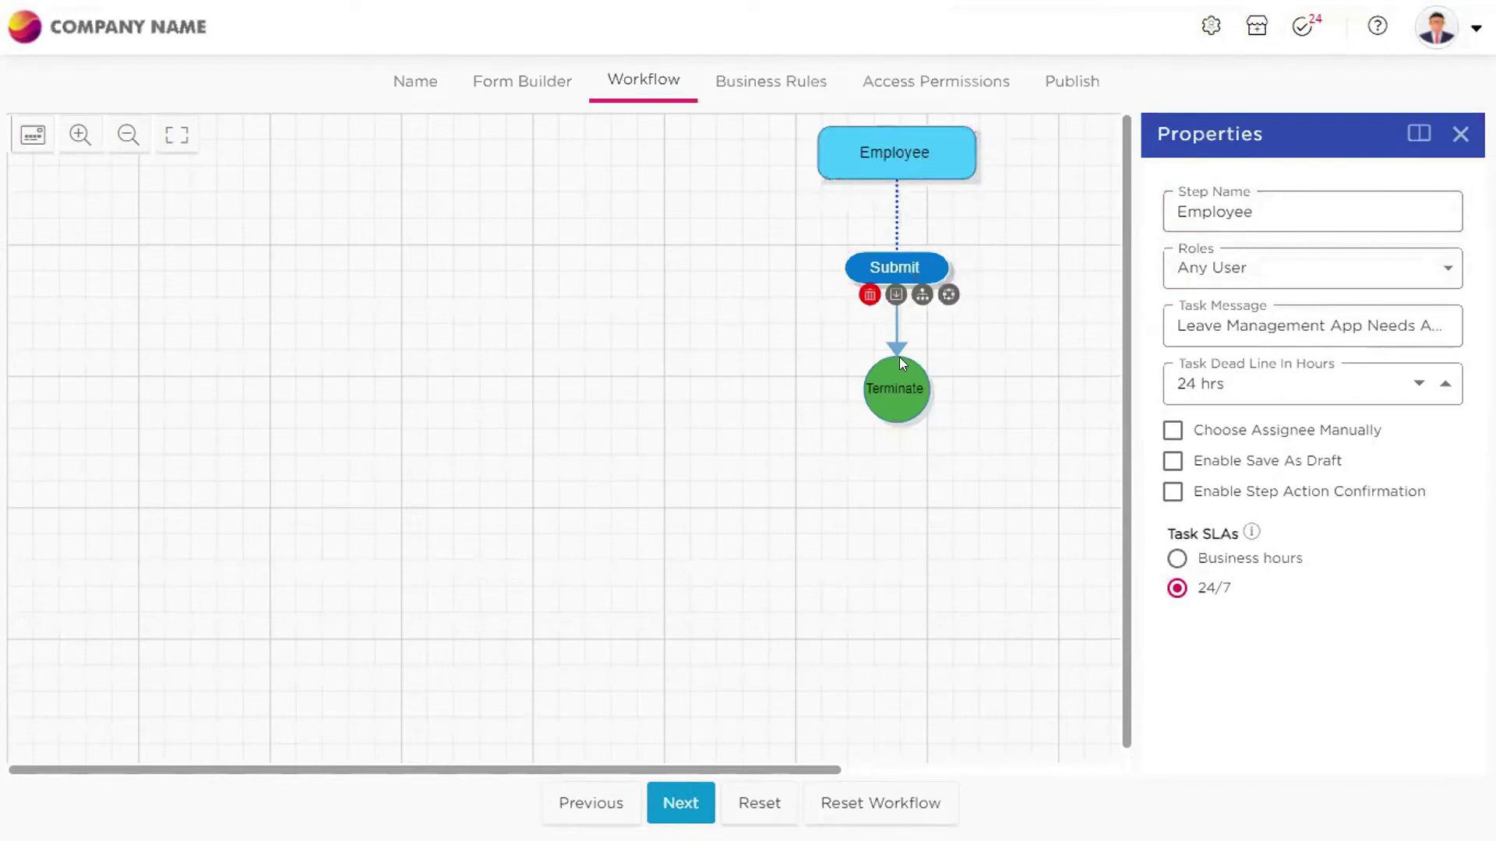
mouse_move(899, 366)
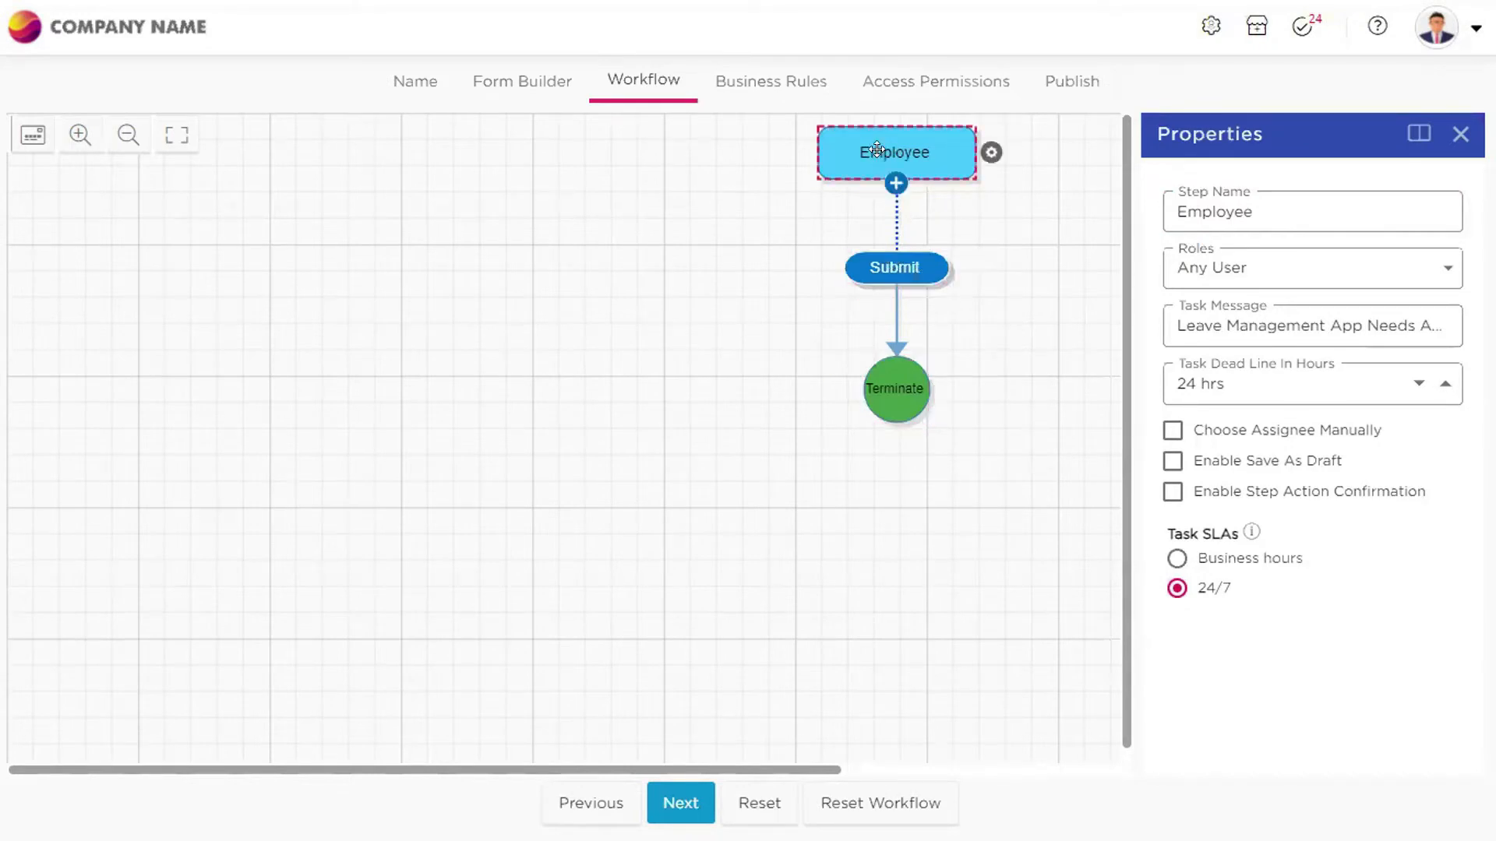
left_click(888, 256)
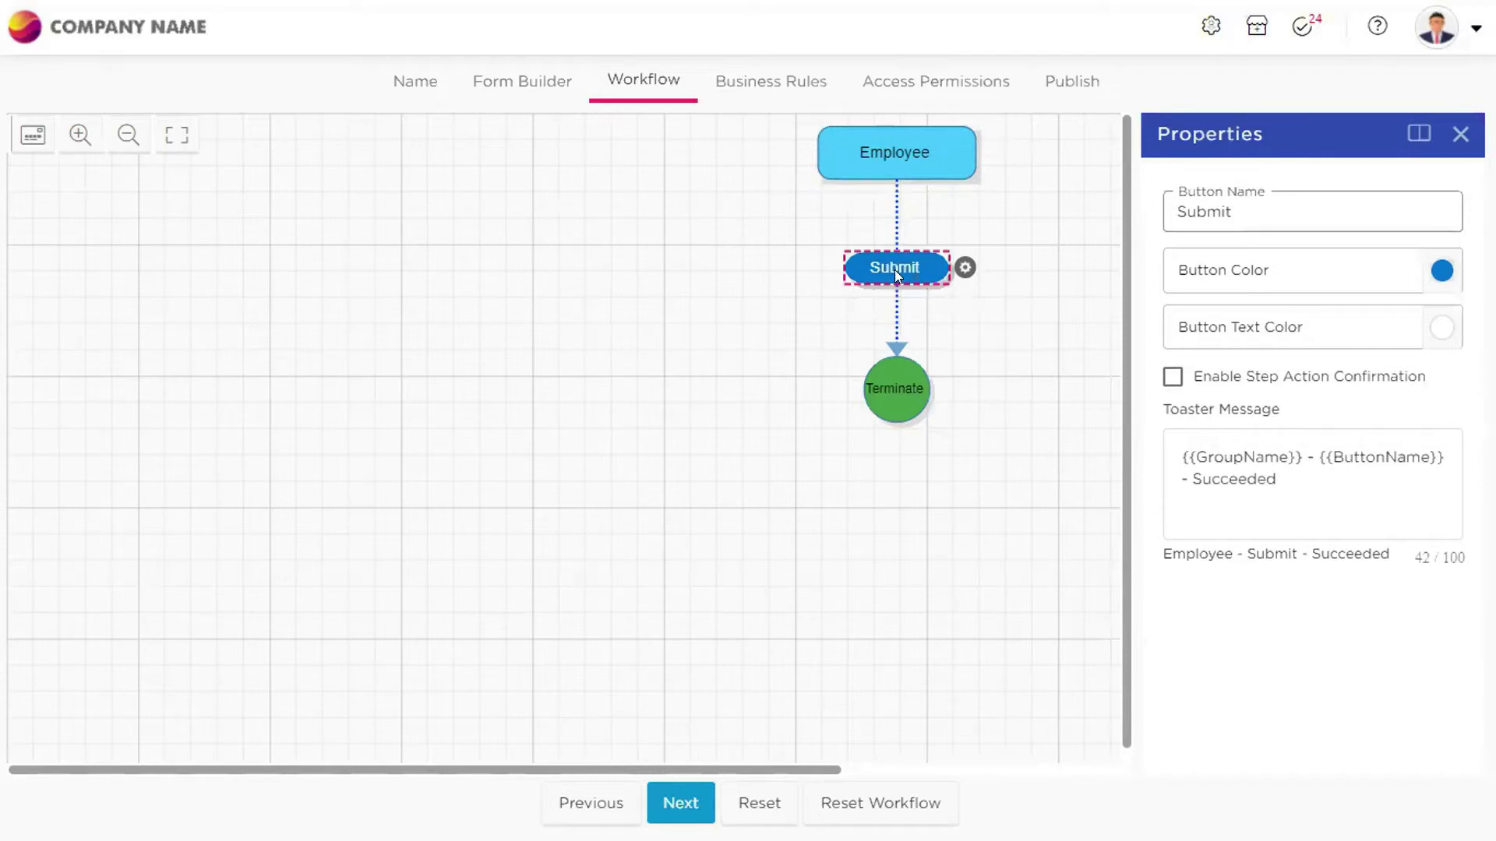
left_click(895, 169)
left_click(872, 254)
left_click(875, 145)
left_click(877, 248)
left_click(900, 393)
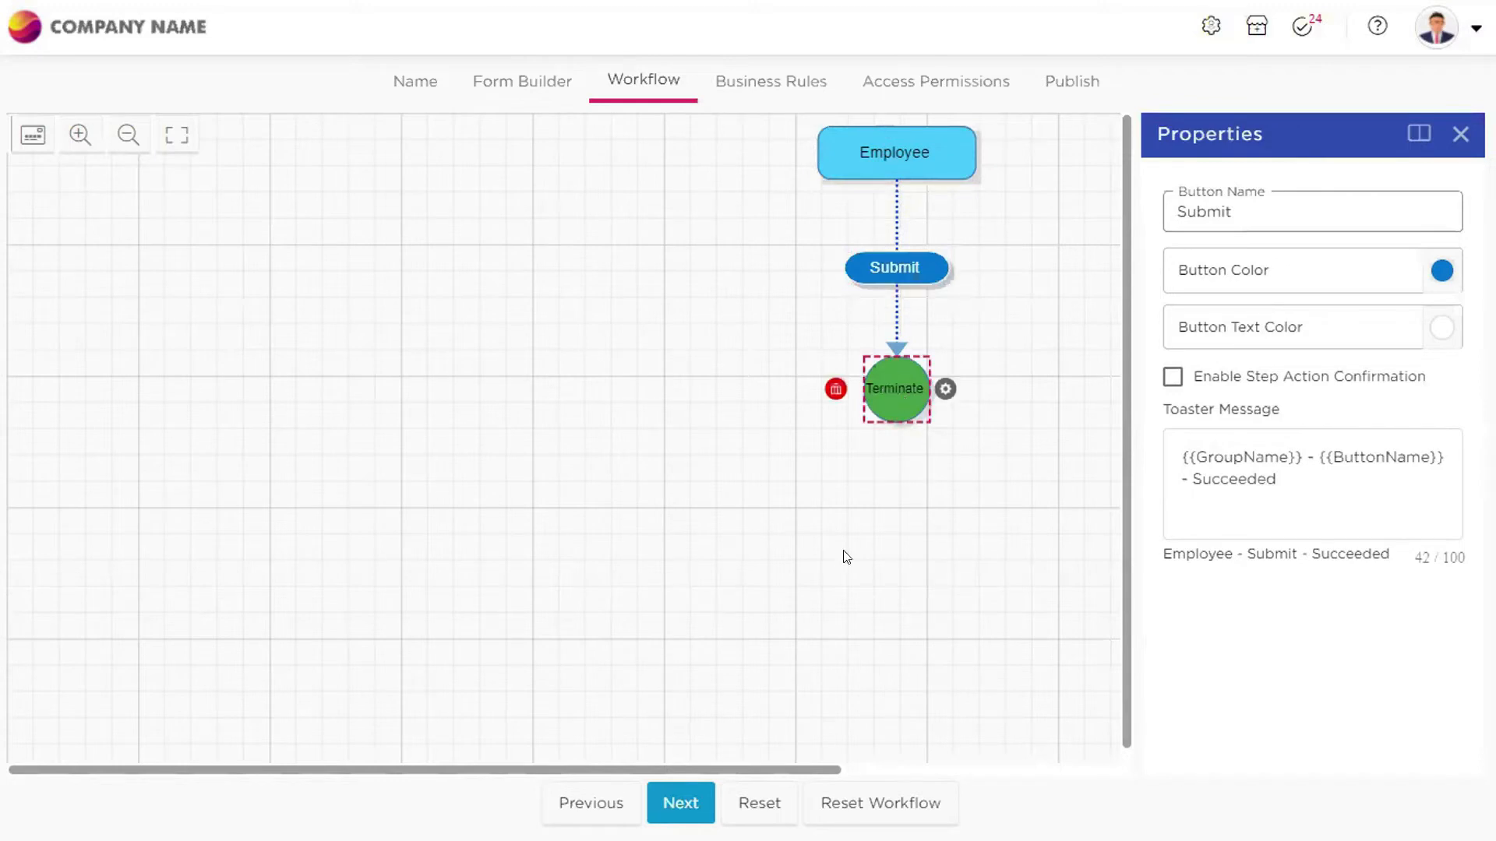
left_click(904, 261)
left_click(984, 517)
Try removing Any User from the Employee step's roles and select it again
left_click(878, 140)
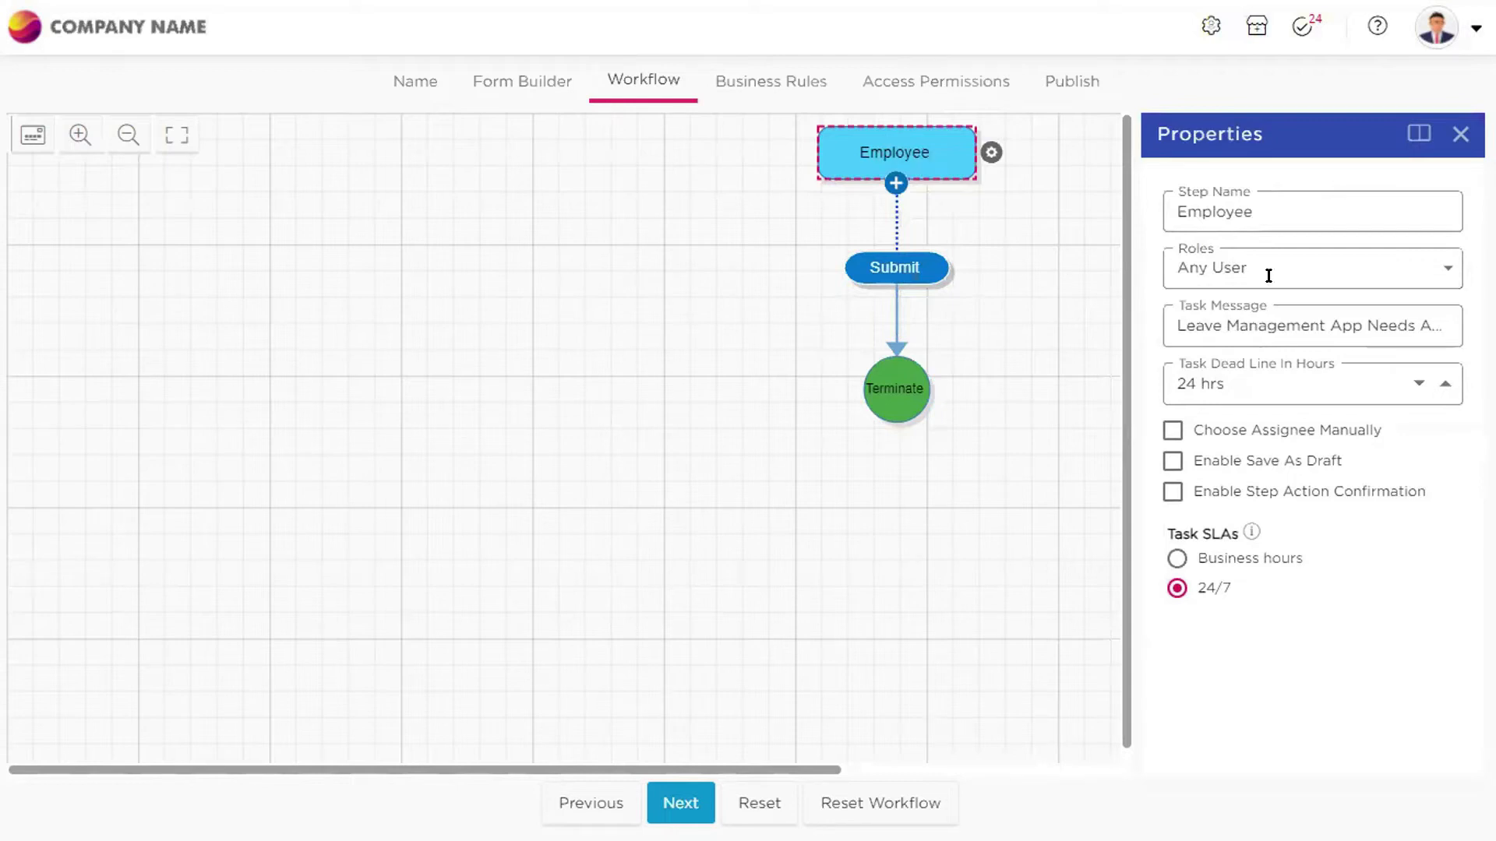
left_click(1271, 269)
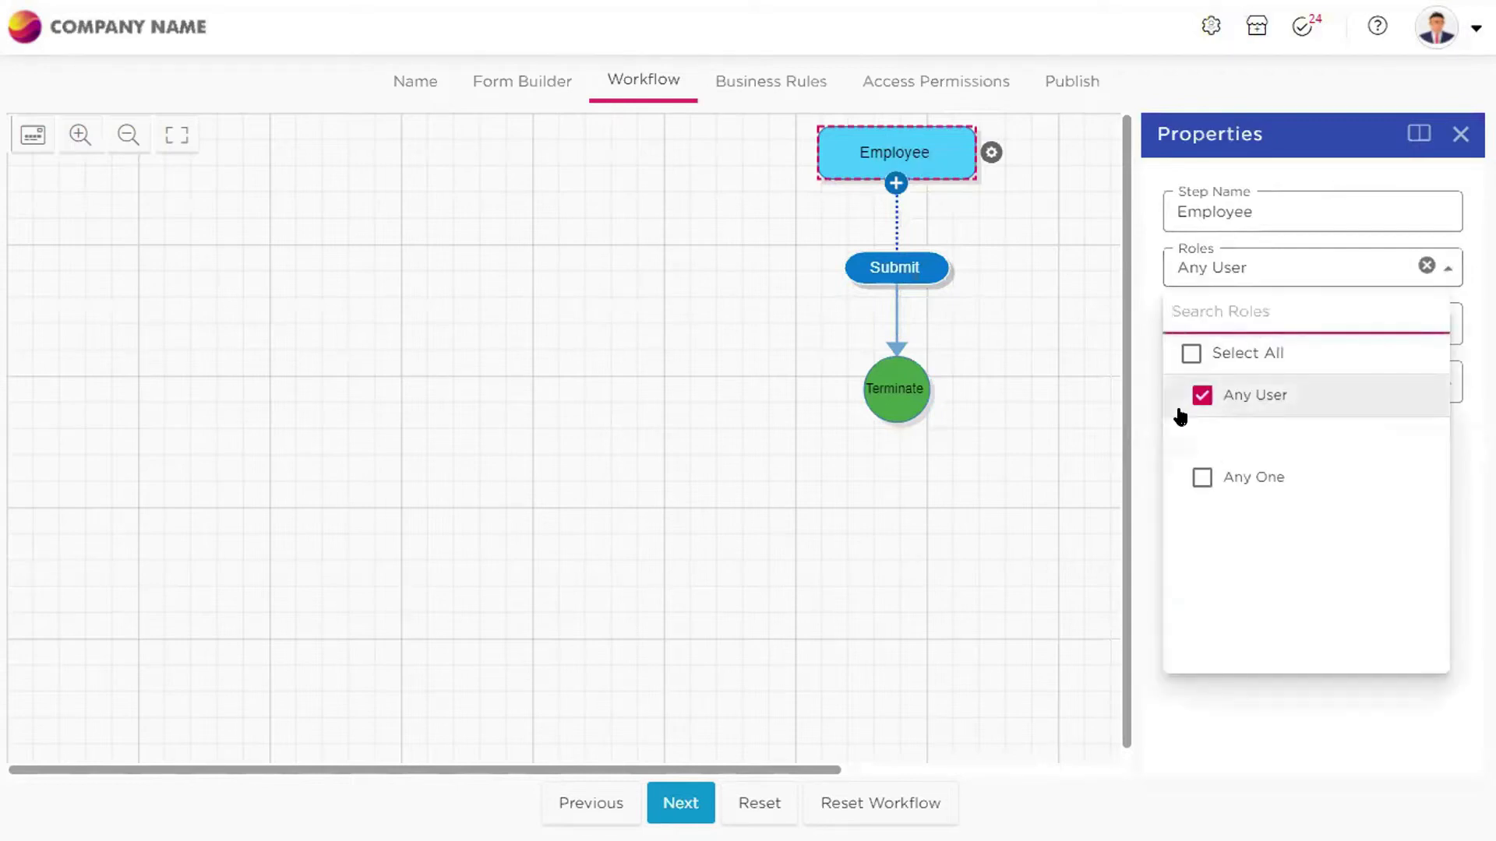
left_click(1202, 397)
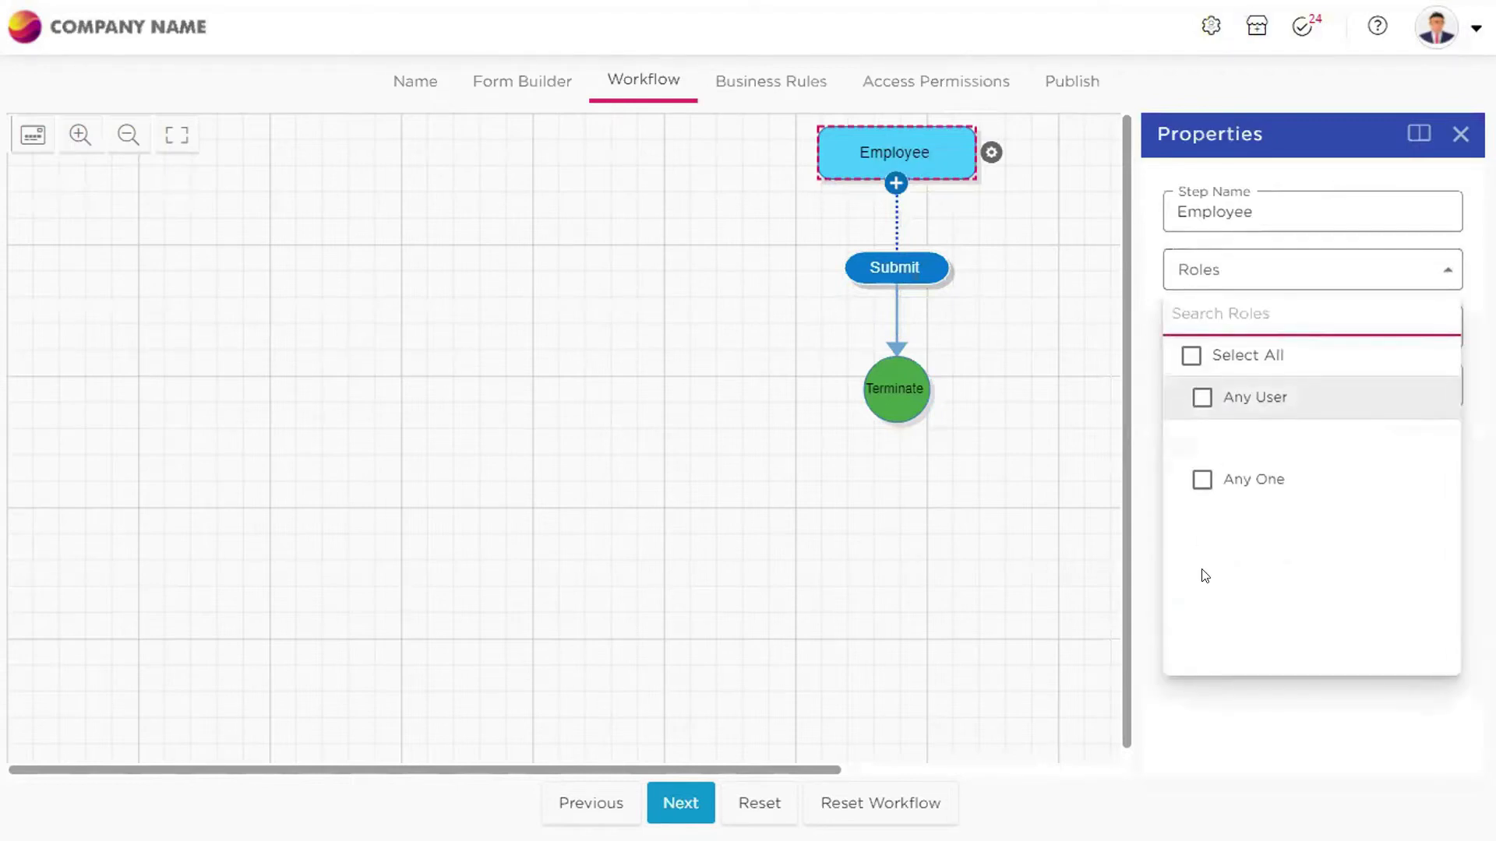
left_click(1188, 397)
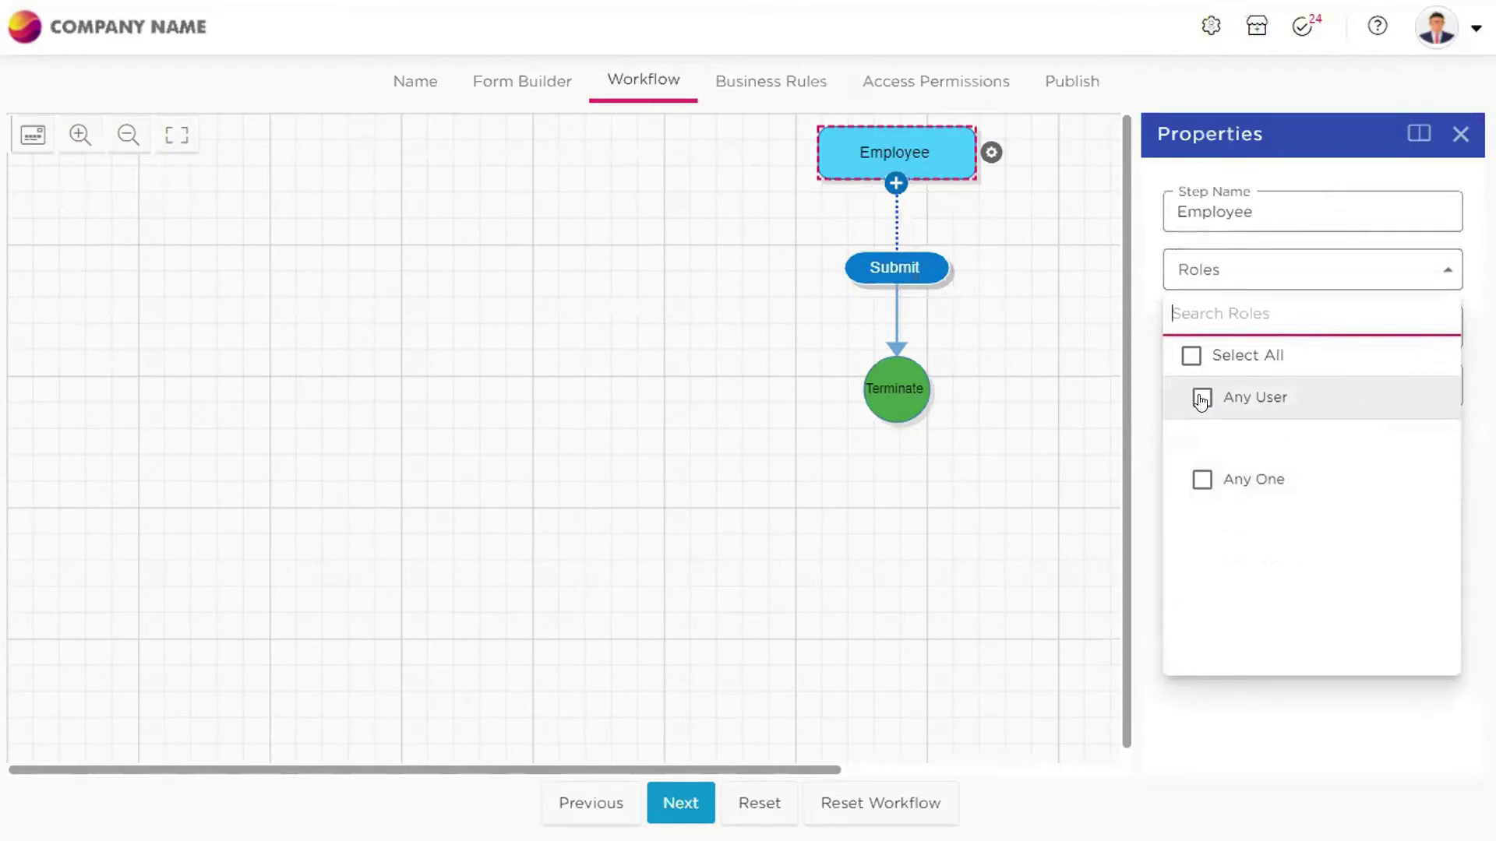
left_click(1078, 398)
Add Any One to the Employee step's roles, and clear the whole role selection
left_click(1256, 264)
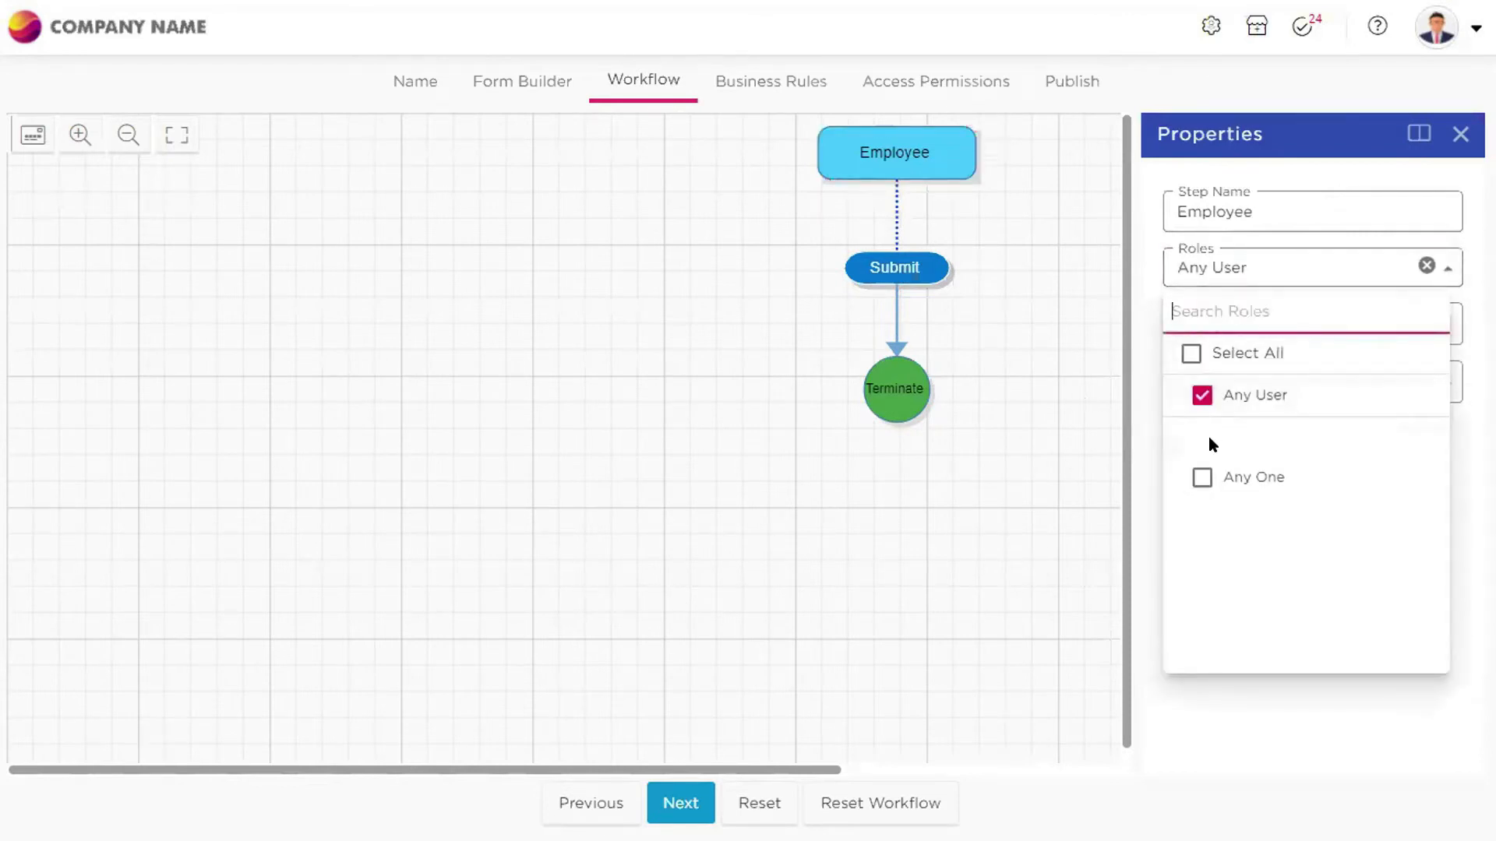
left_click(1202, 479)
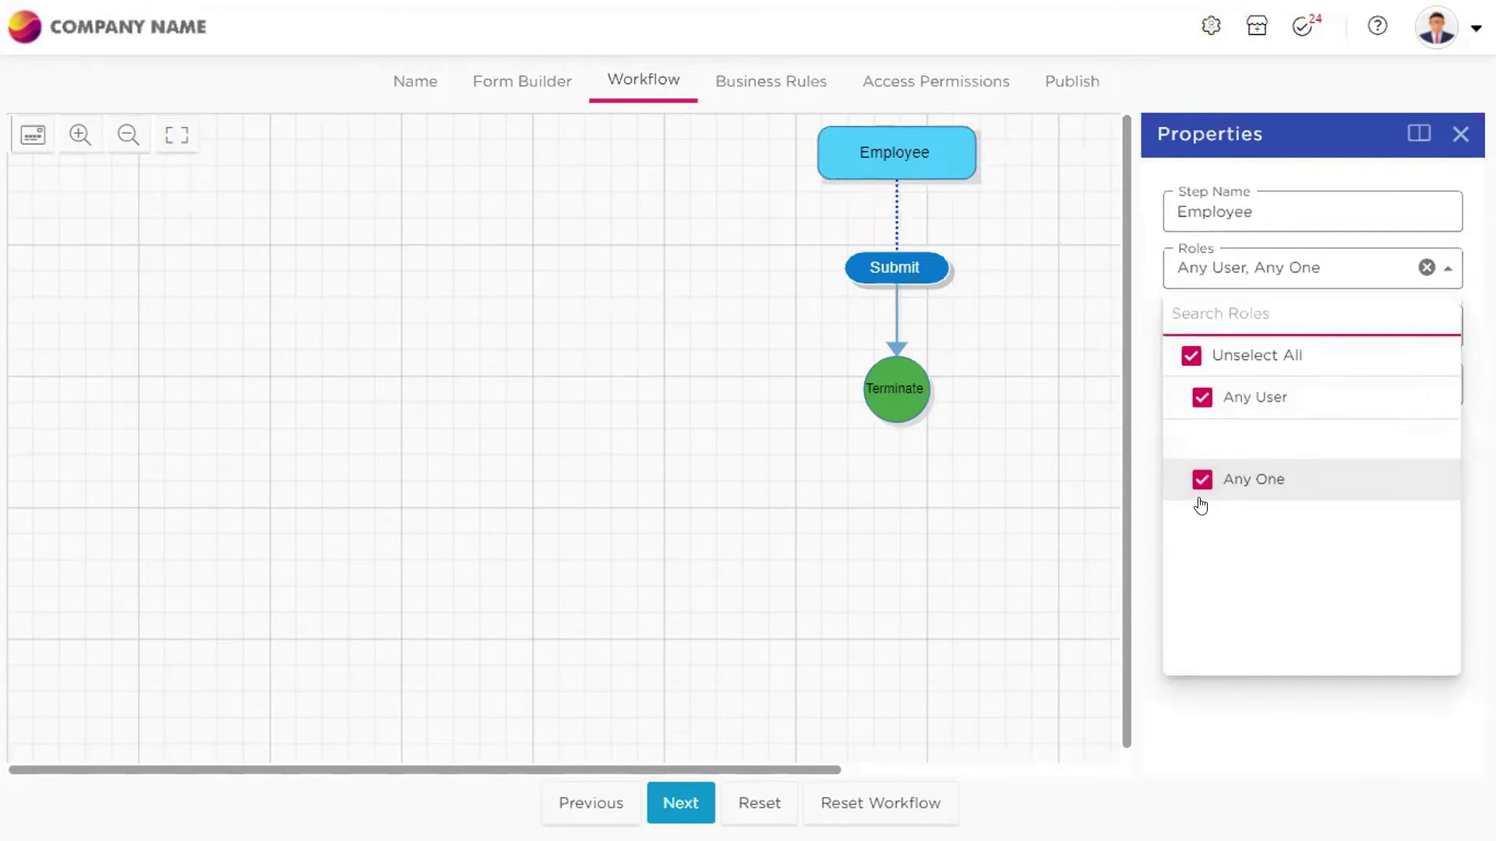
left_click(1191, 354)
left_click(1099, 374)
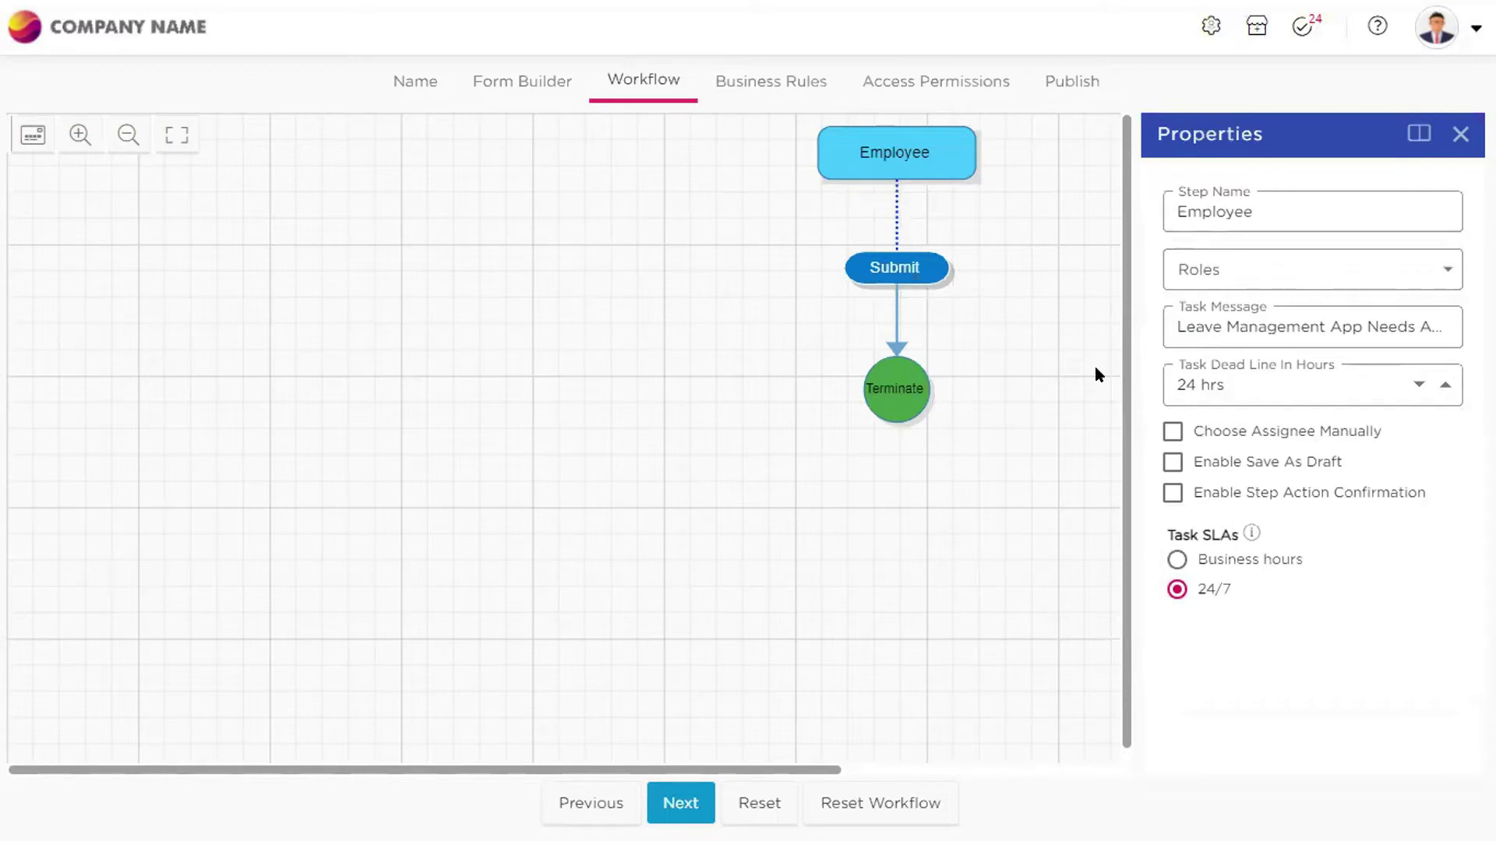
Look through the roles available for the Employee step and try to move on to Publish without assigning one
left_click(1232, 263)
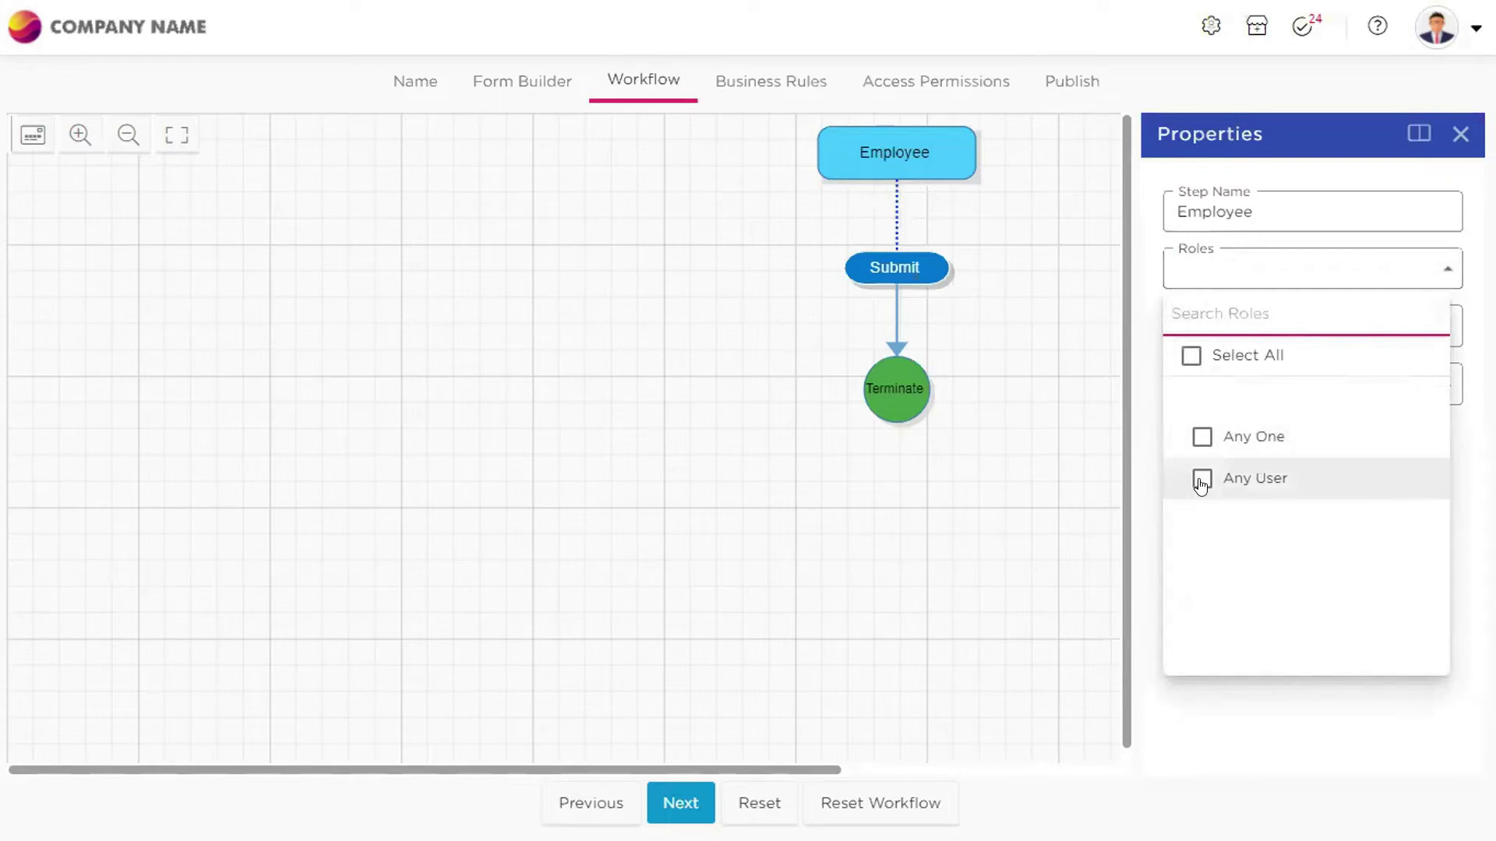
left_click(1043, 378)
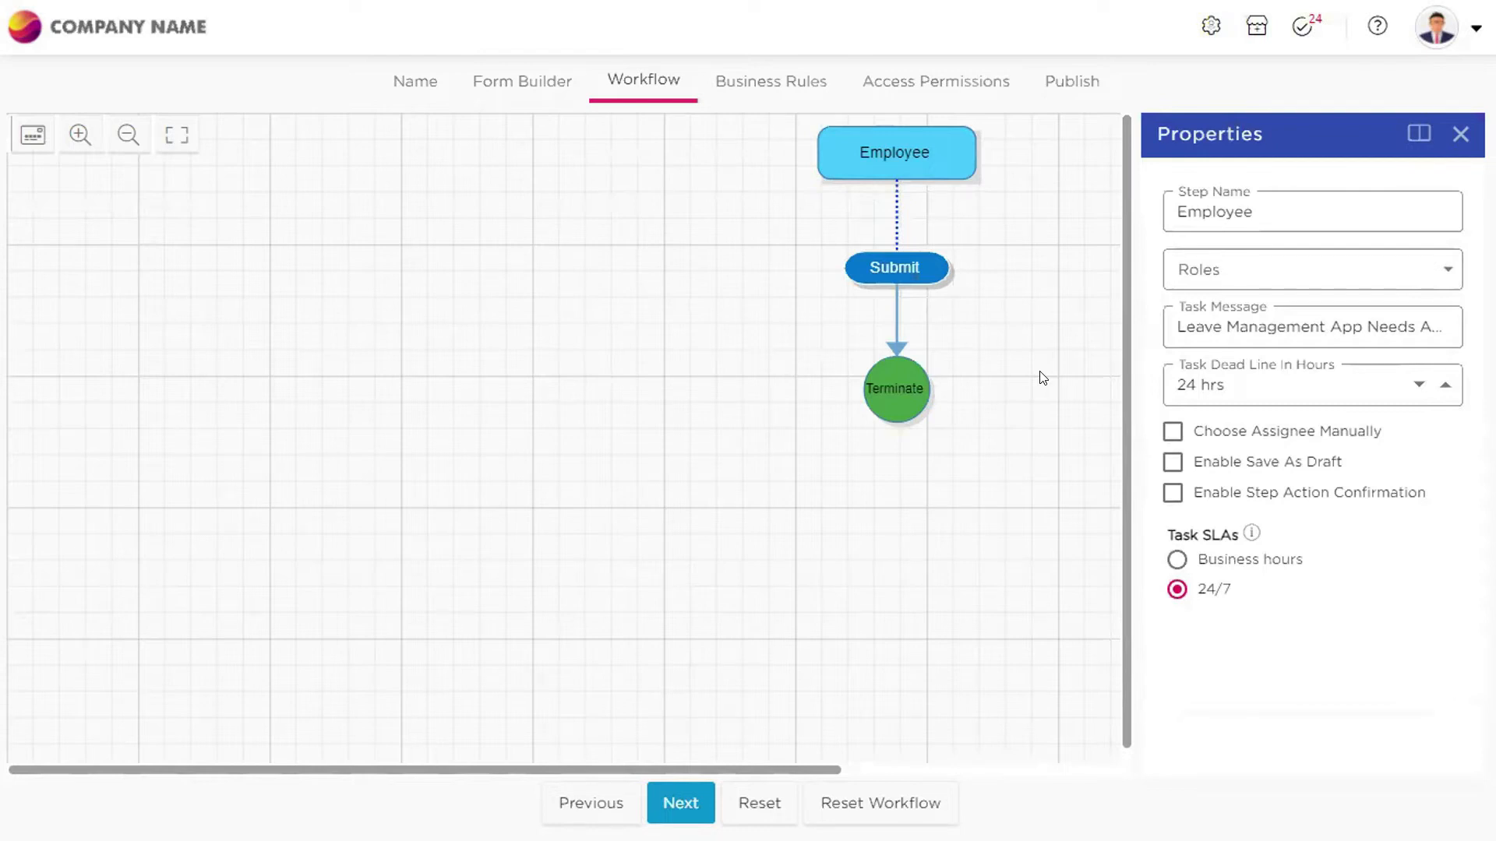
left_click(1261, 271)
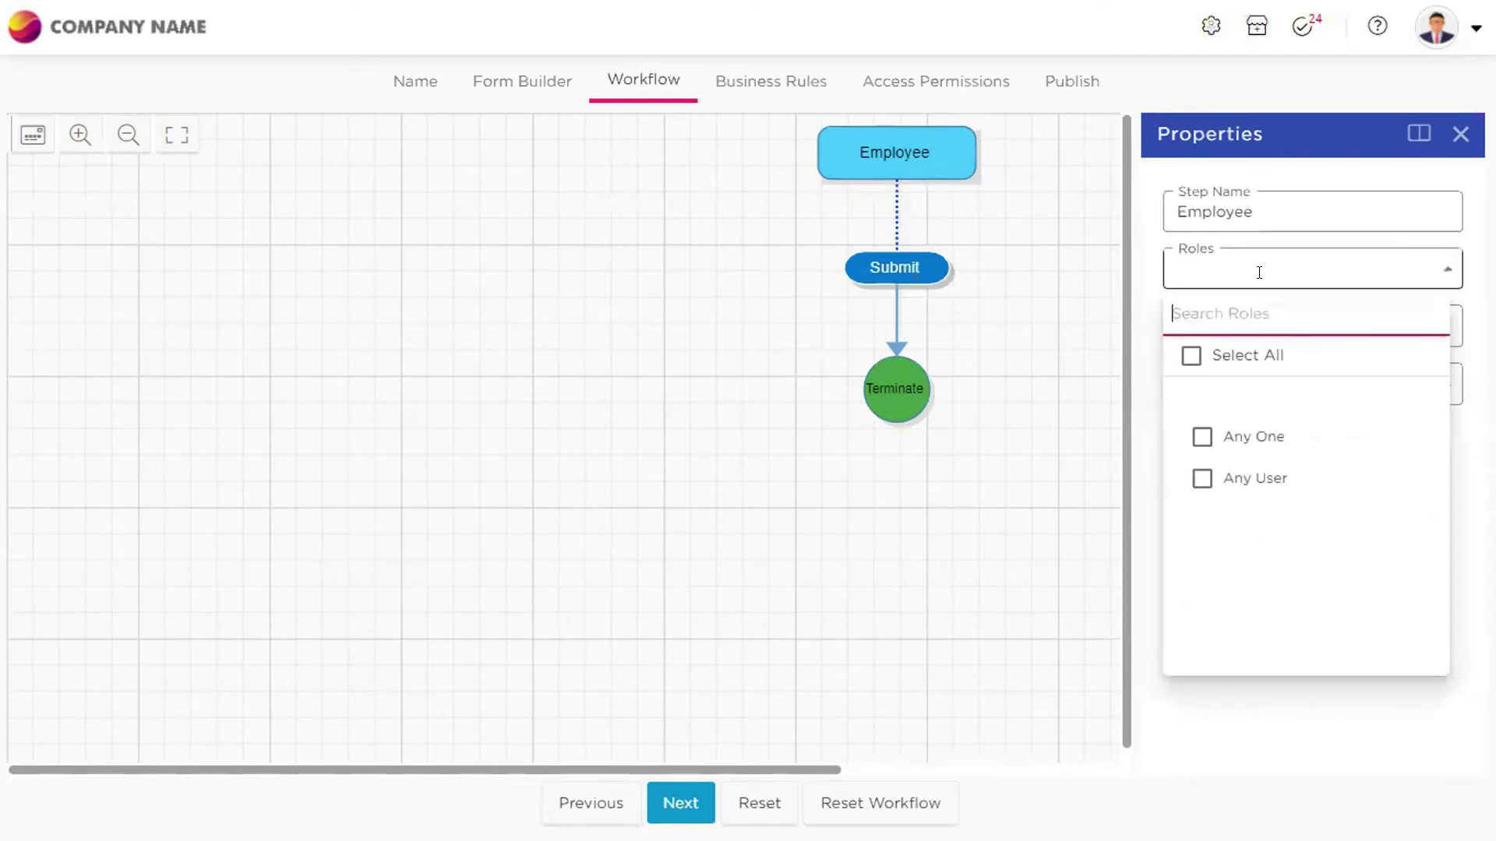
left_click(1062, 489)
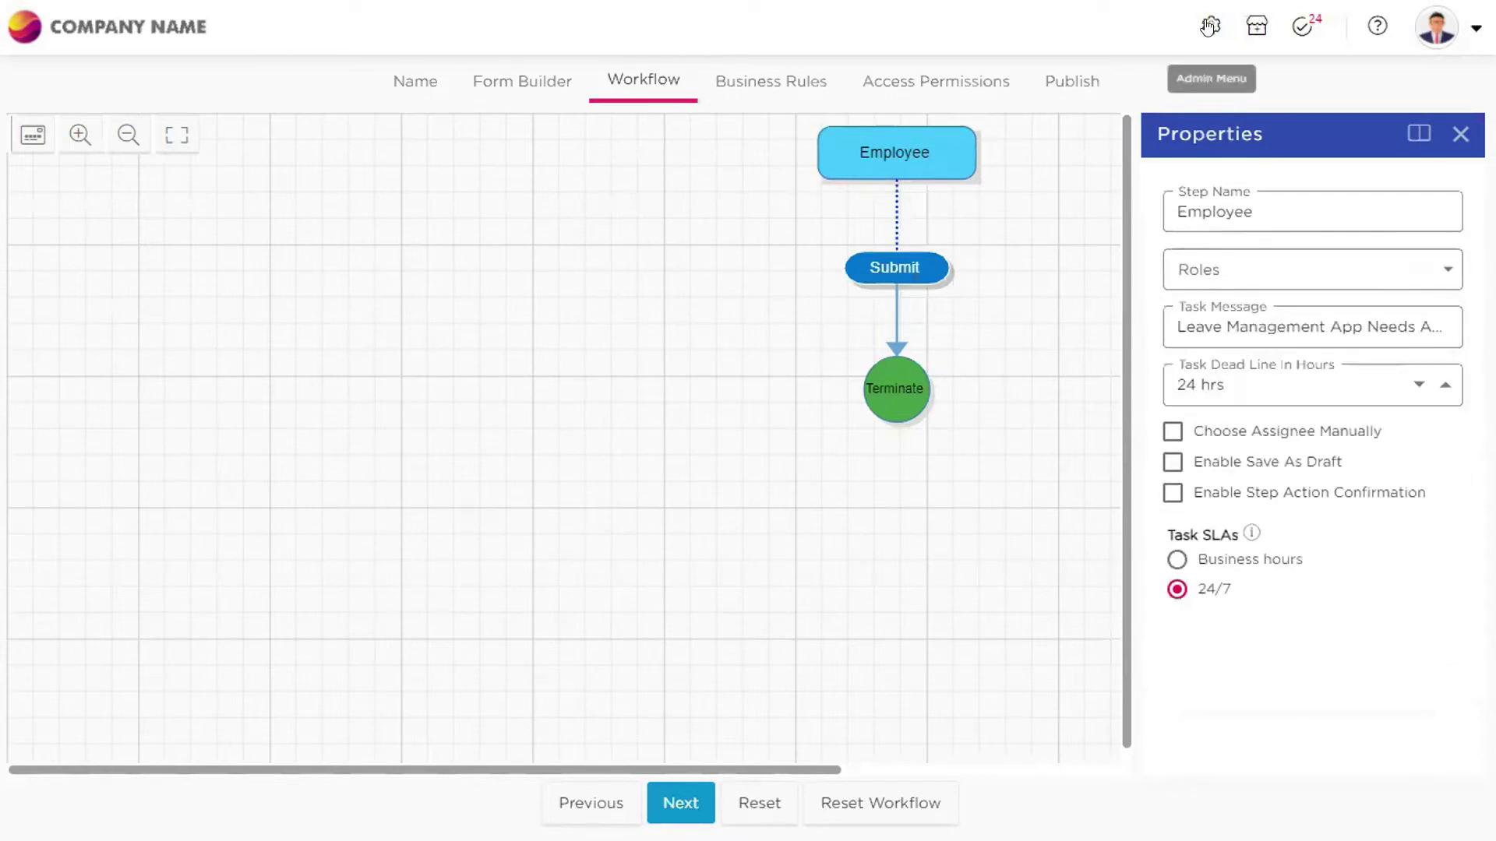
left_click(1081, 82)
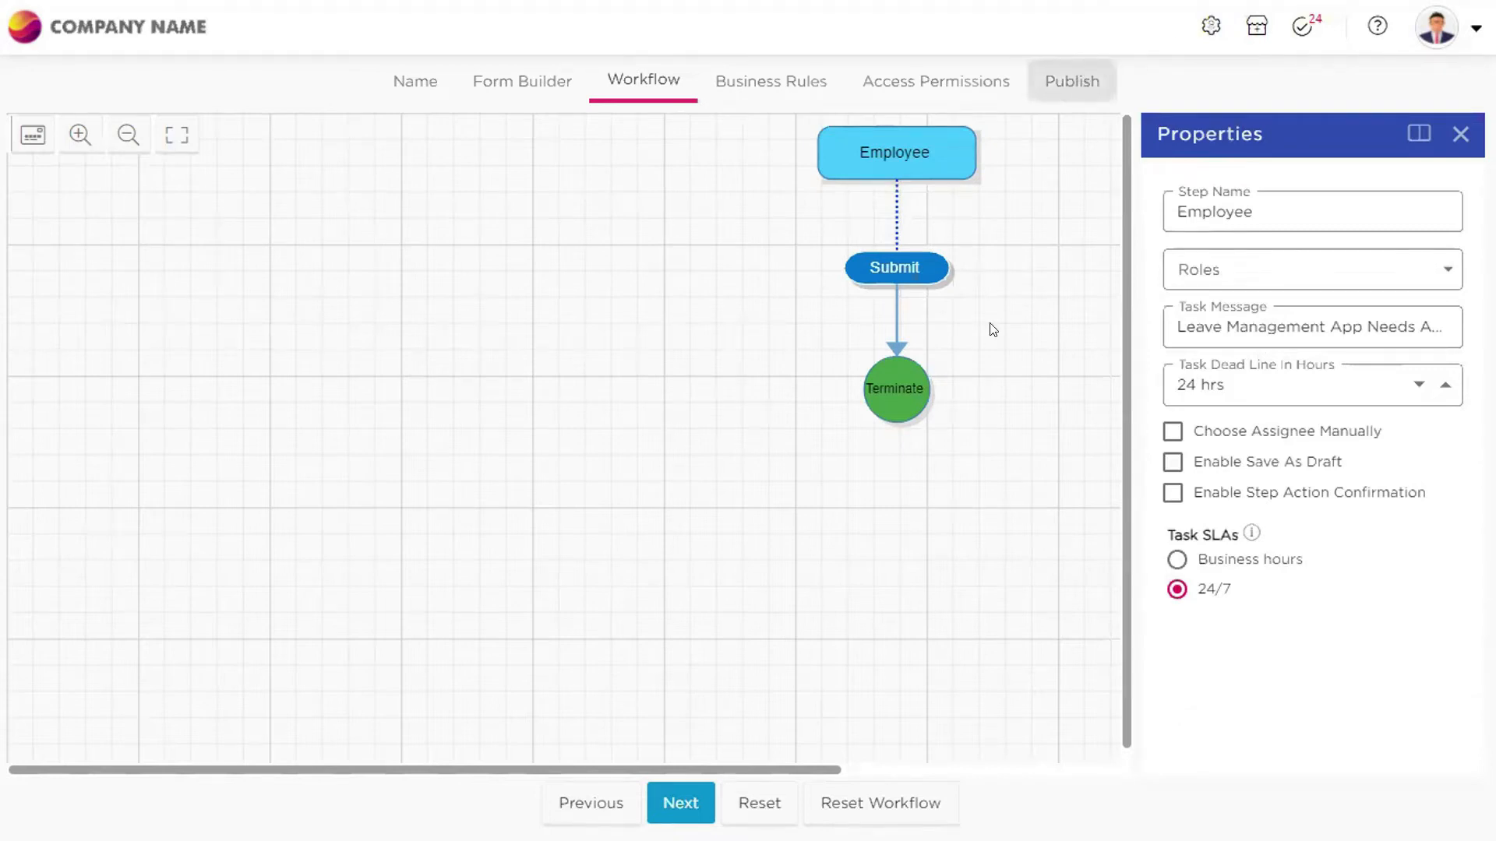
Assign both Any One and Any User to the Employee step and try to move on to Publish, dismissing the error
left_click(894, 153)
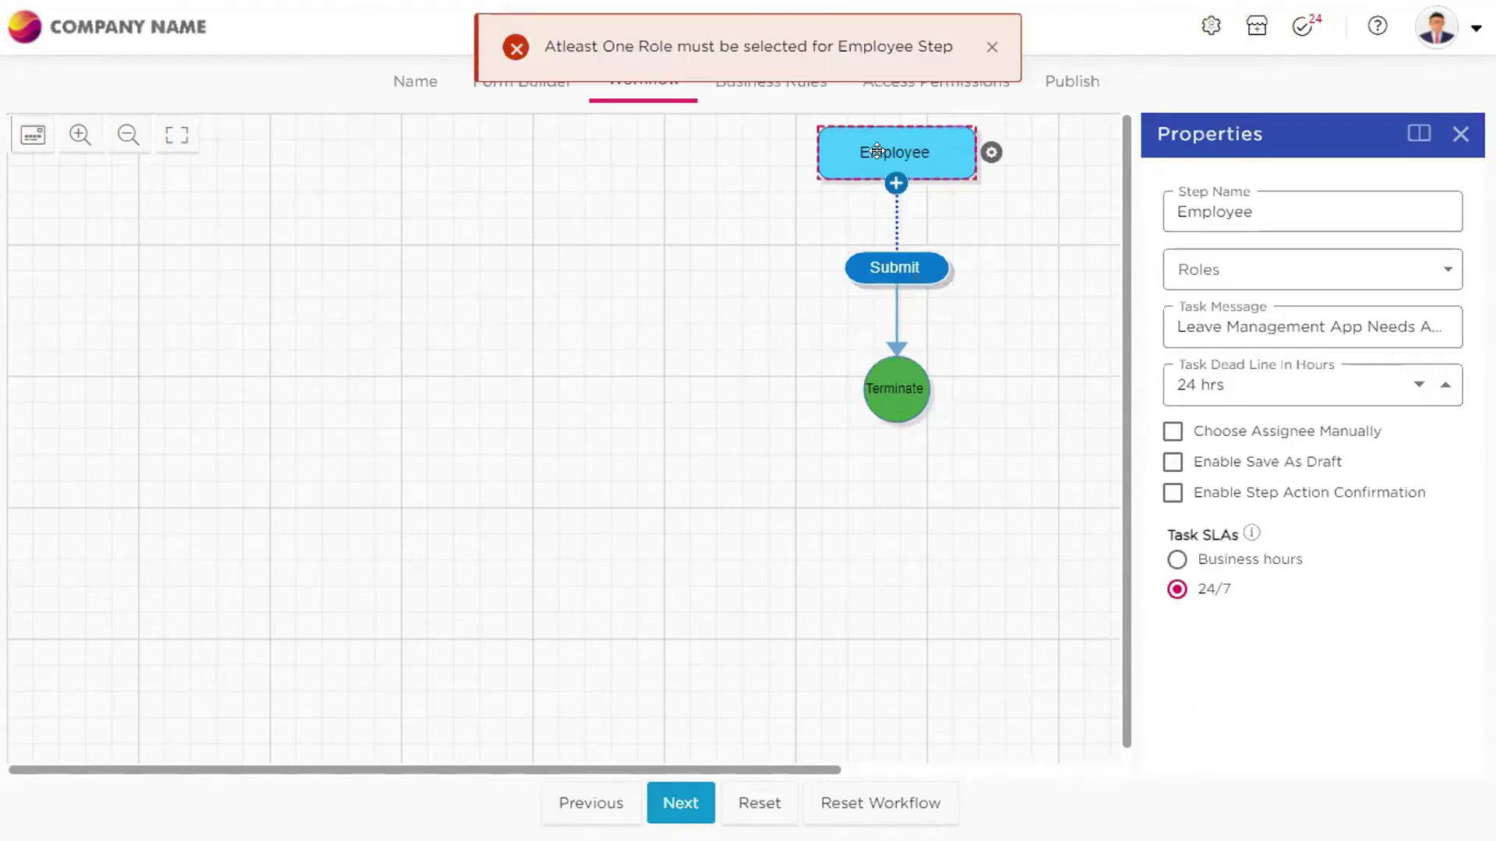
left_click(1232, 274)
left_click(1186, 368)
left_click(1003, 279)
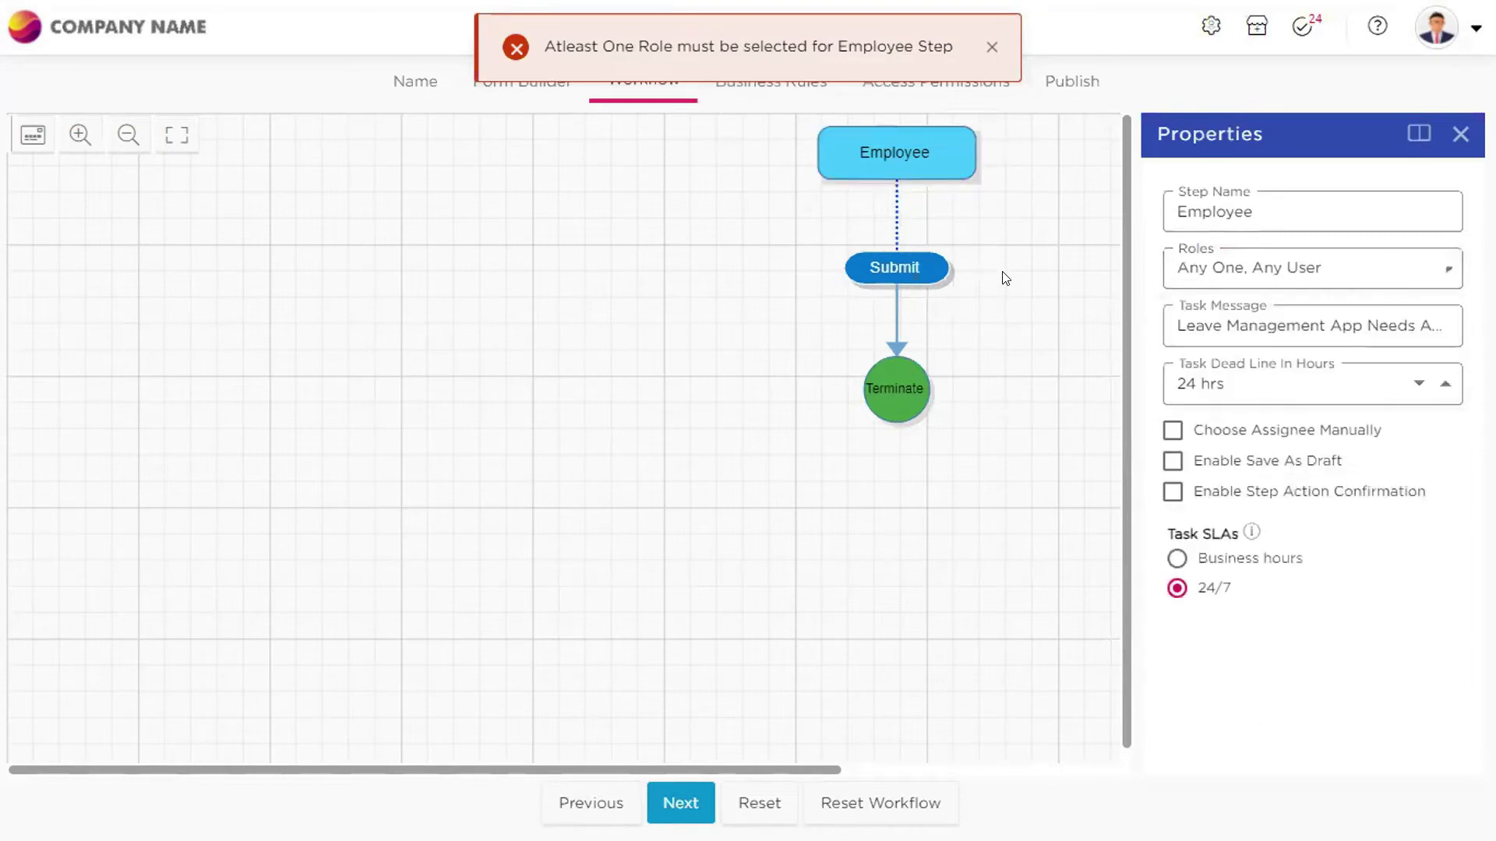
left_click(1095, 82)
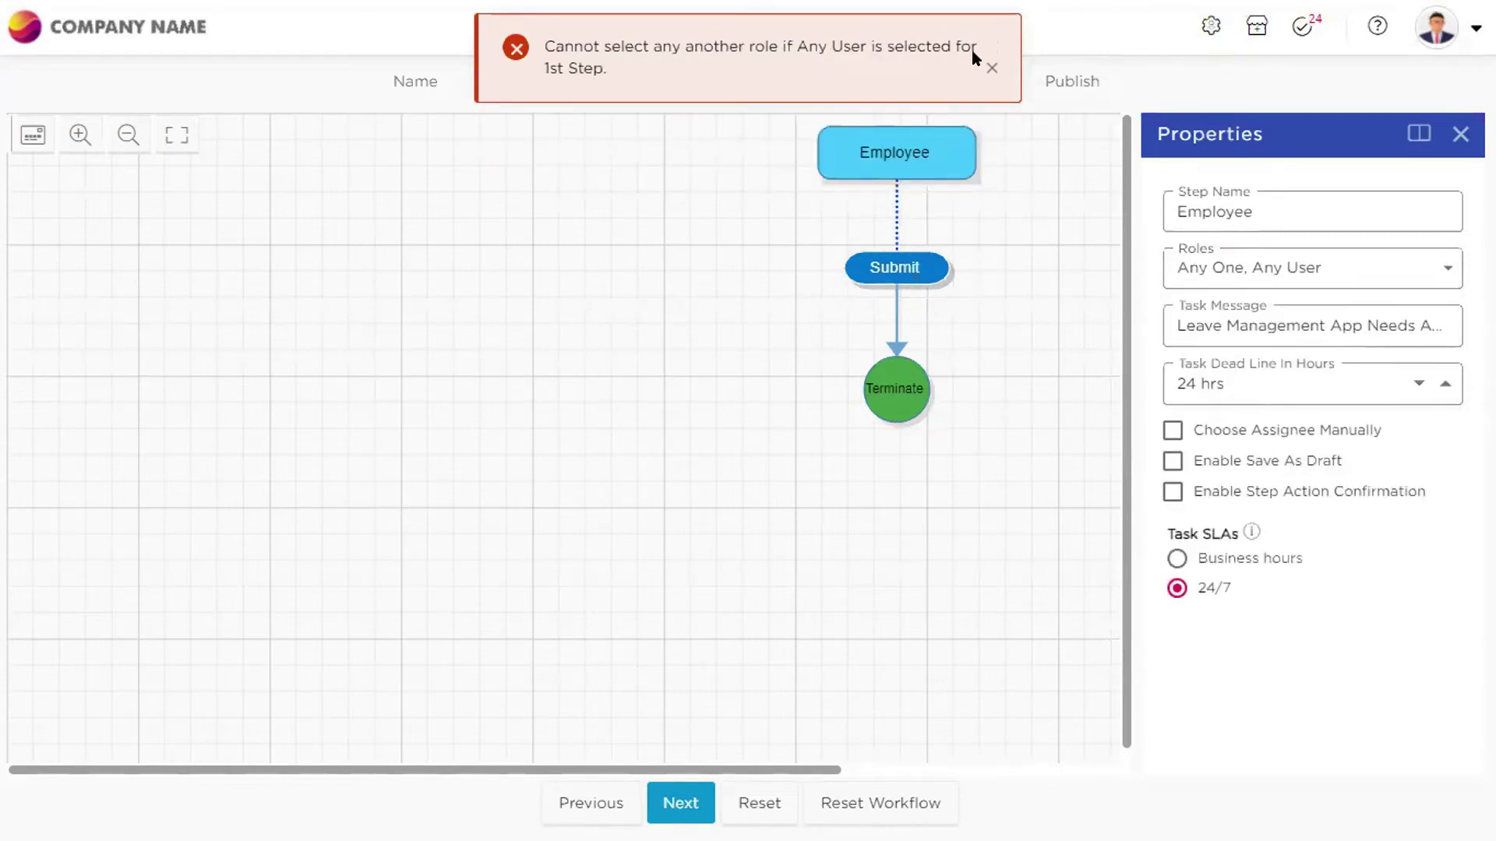
left_click(989, 67)
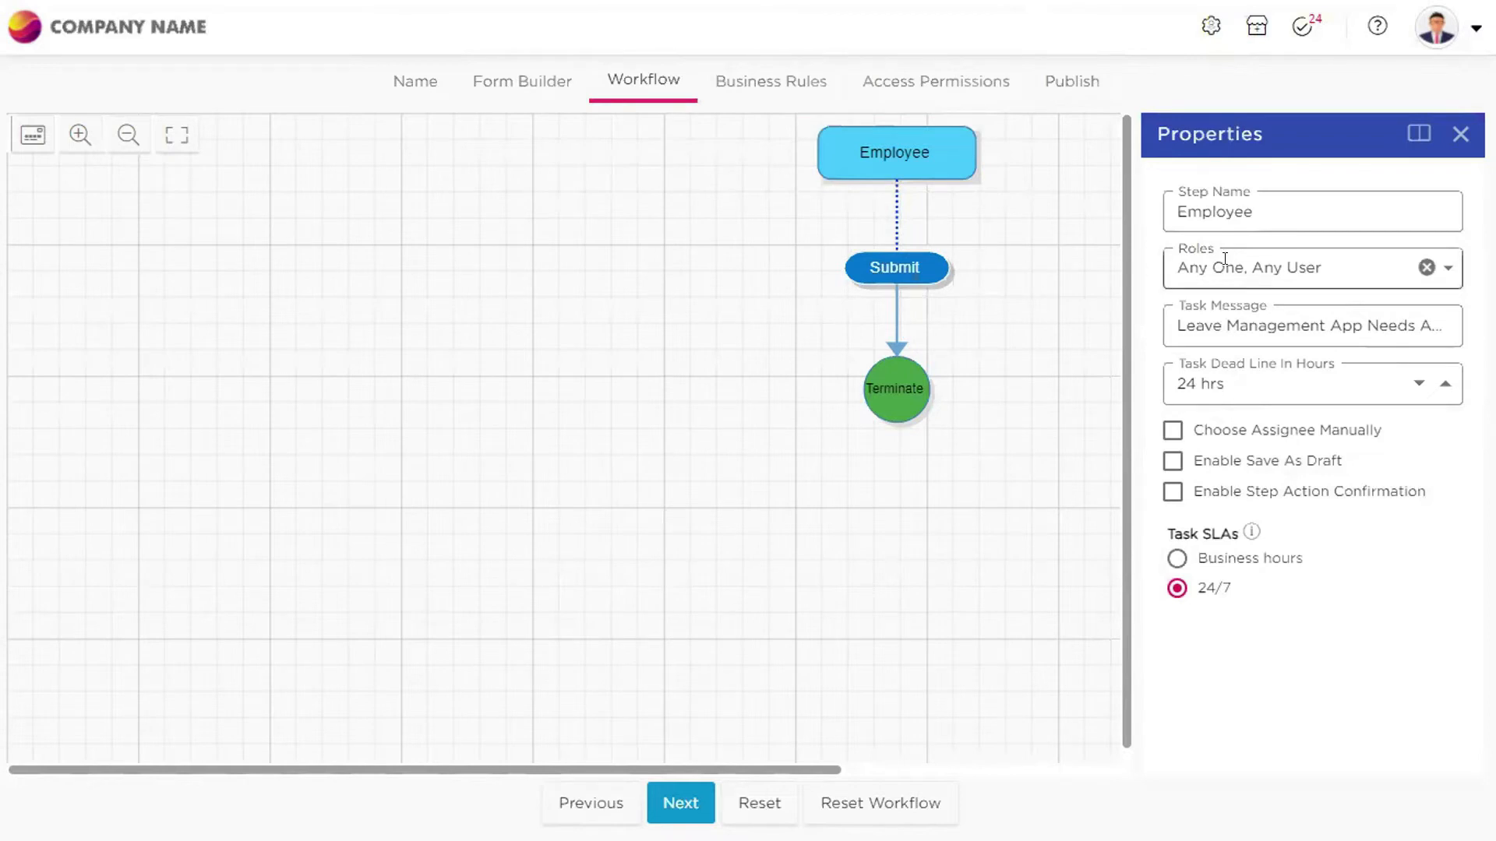
Clear the Employee step's selected roles and assign only Any One
left_click(1324, 267)
left_click(1188, 363)
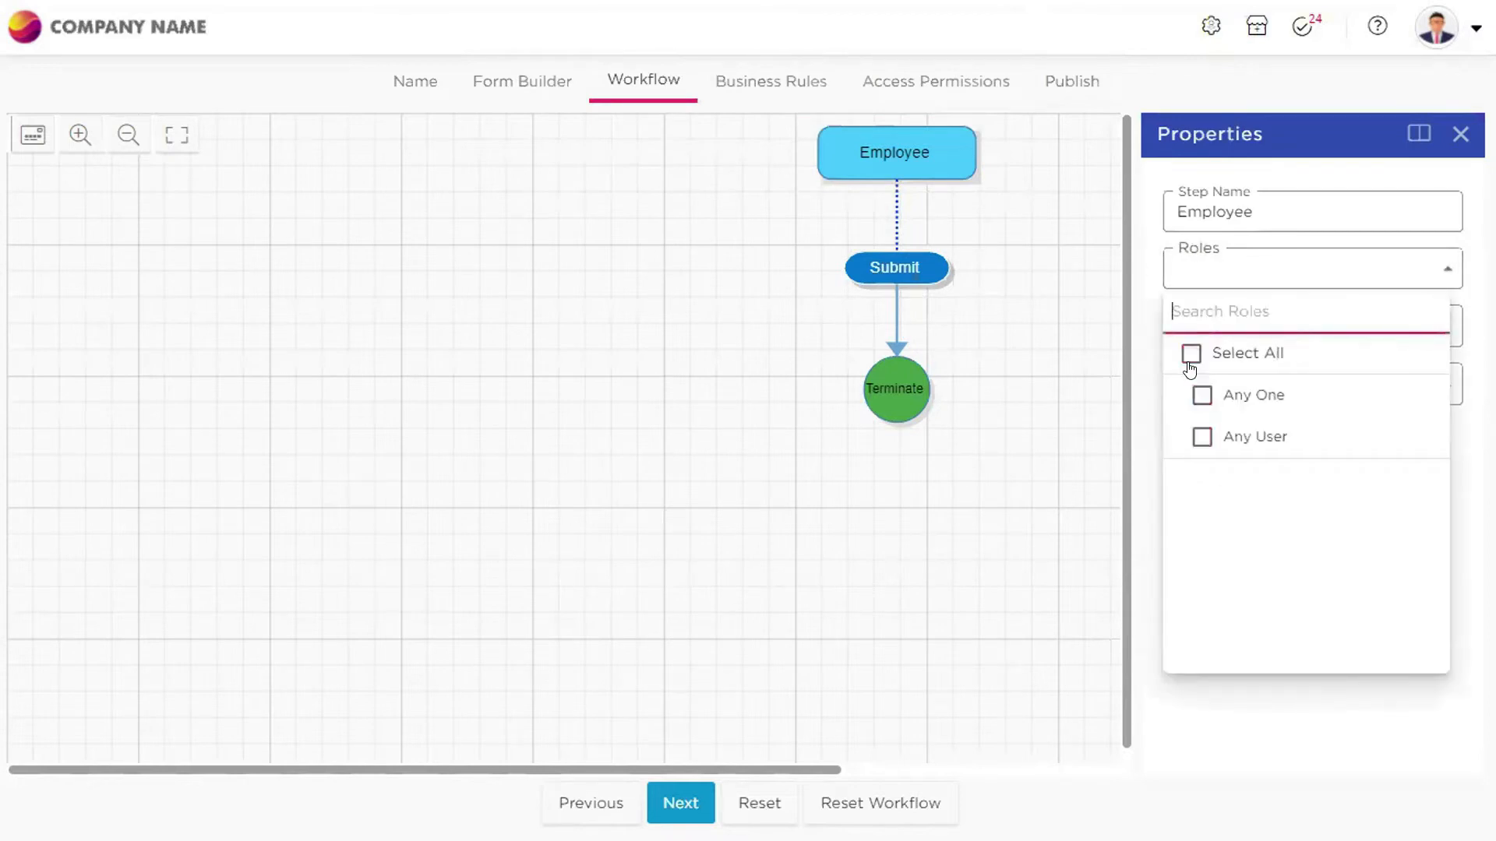
left_click(940, 377)
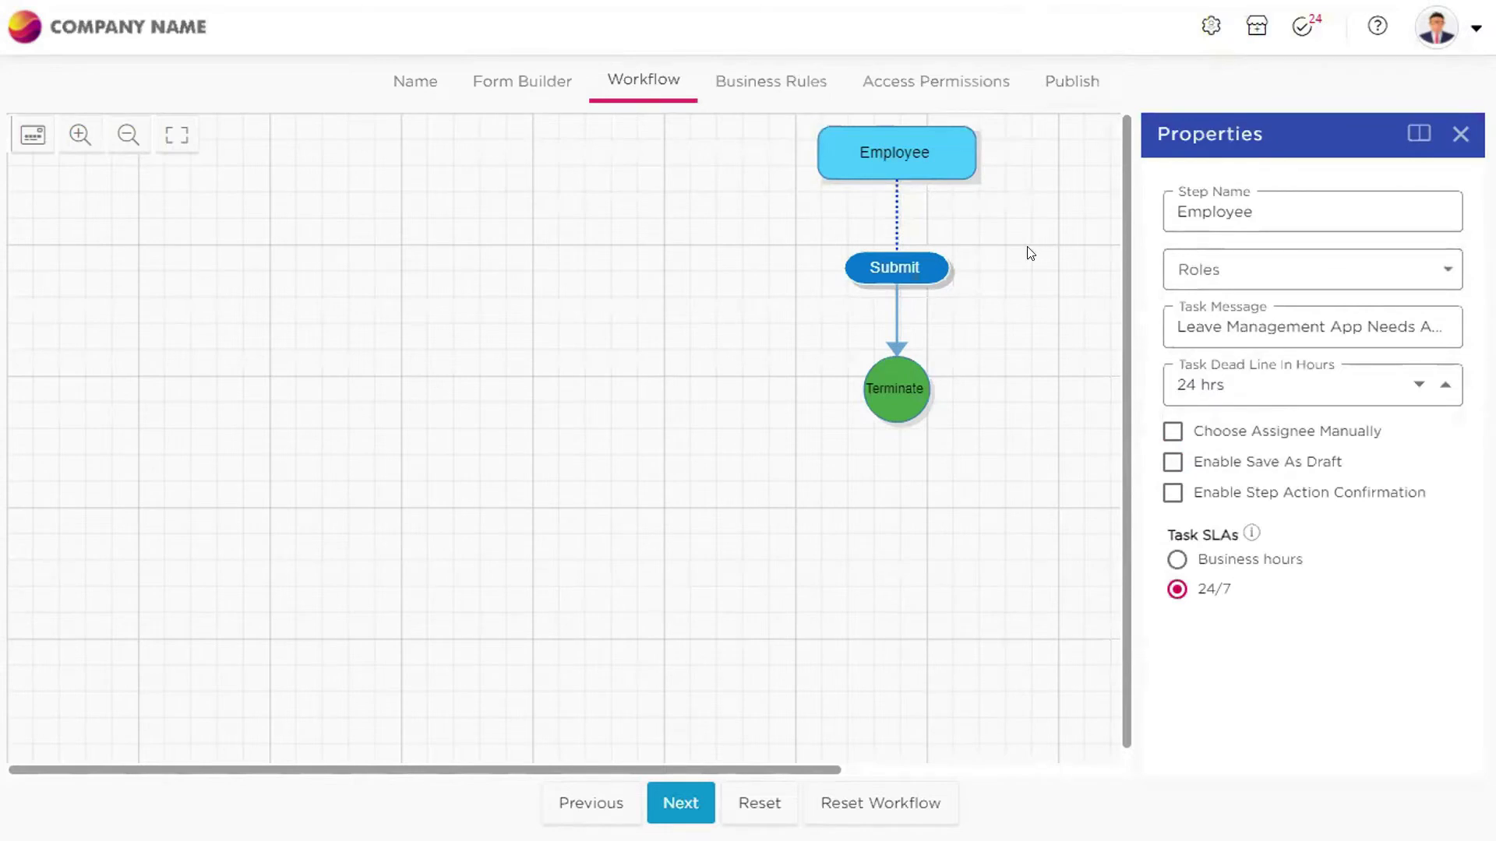
left_click(1284, 265)
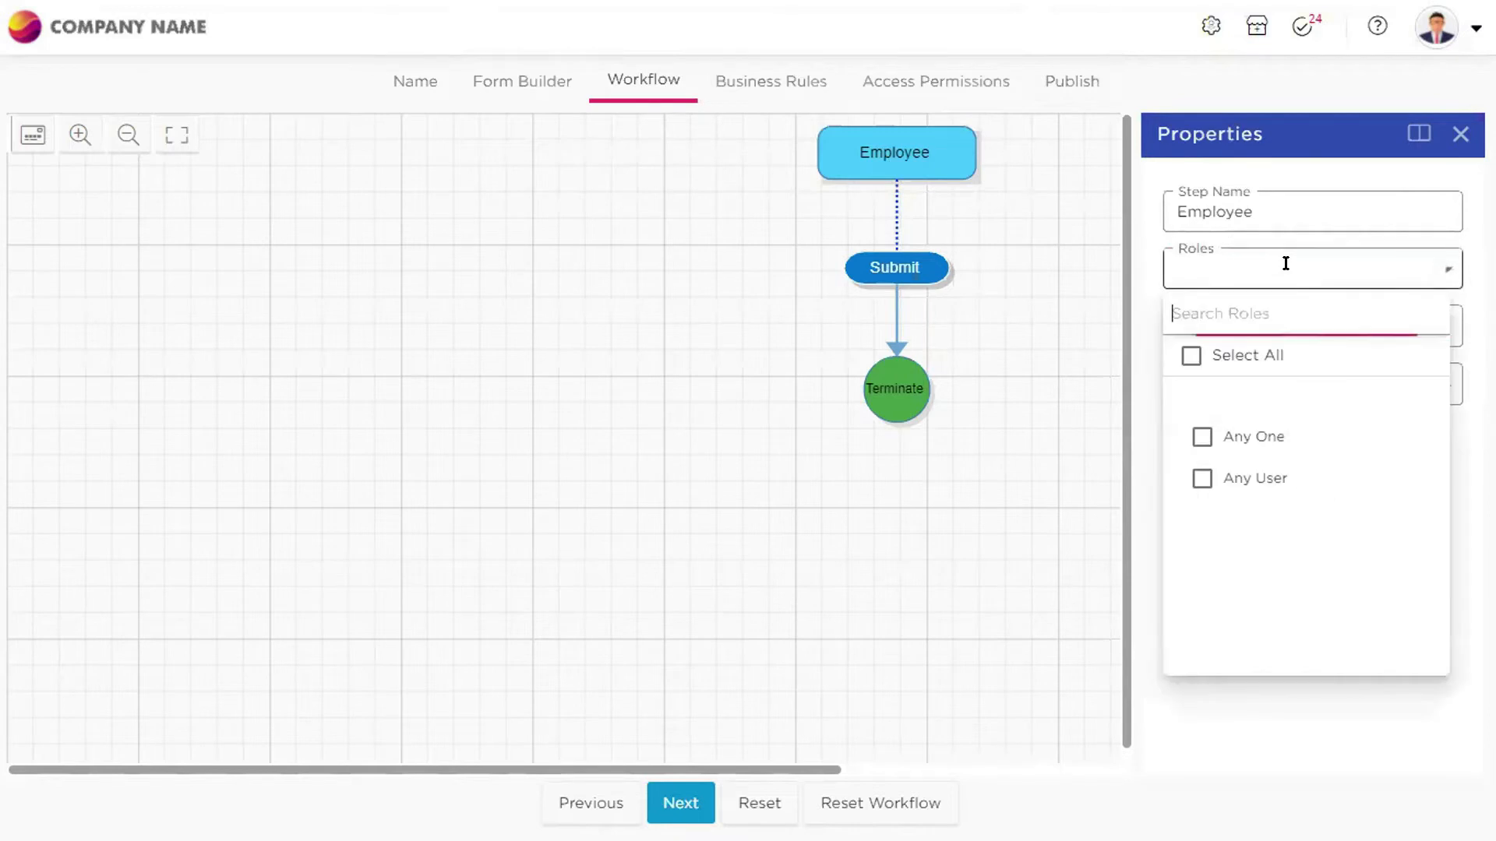
left_click(1201, 445)
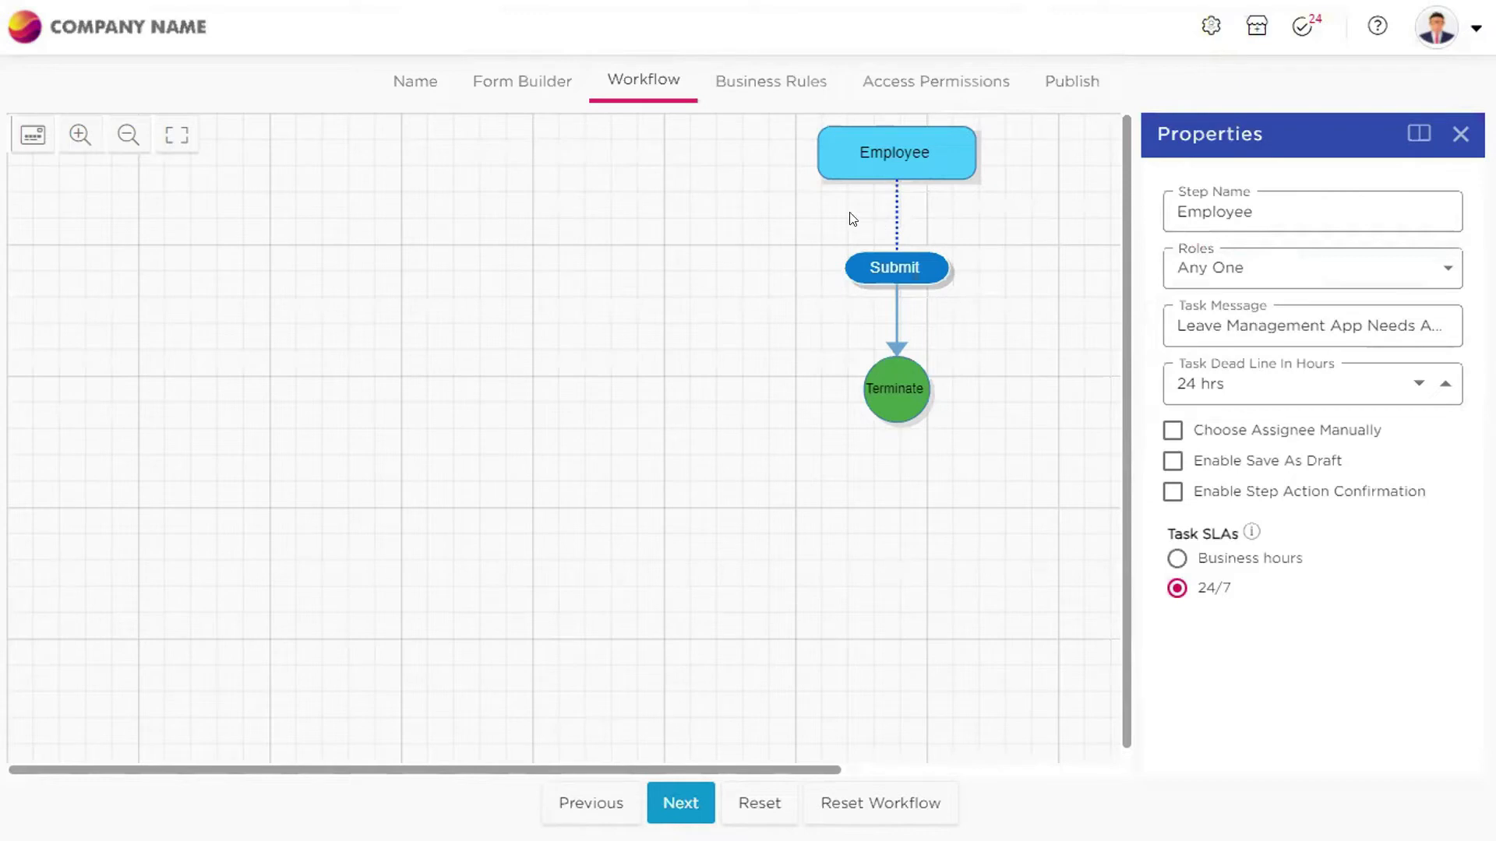
Examine the Employee step's available roles, task deadline and manual assignee option
left_click(1209, 265)
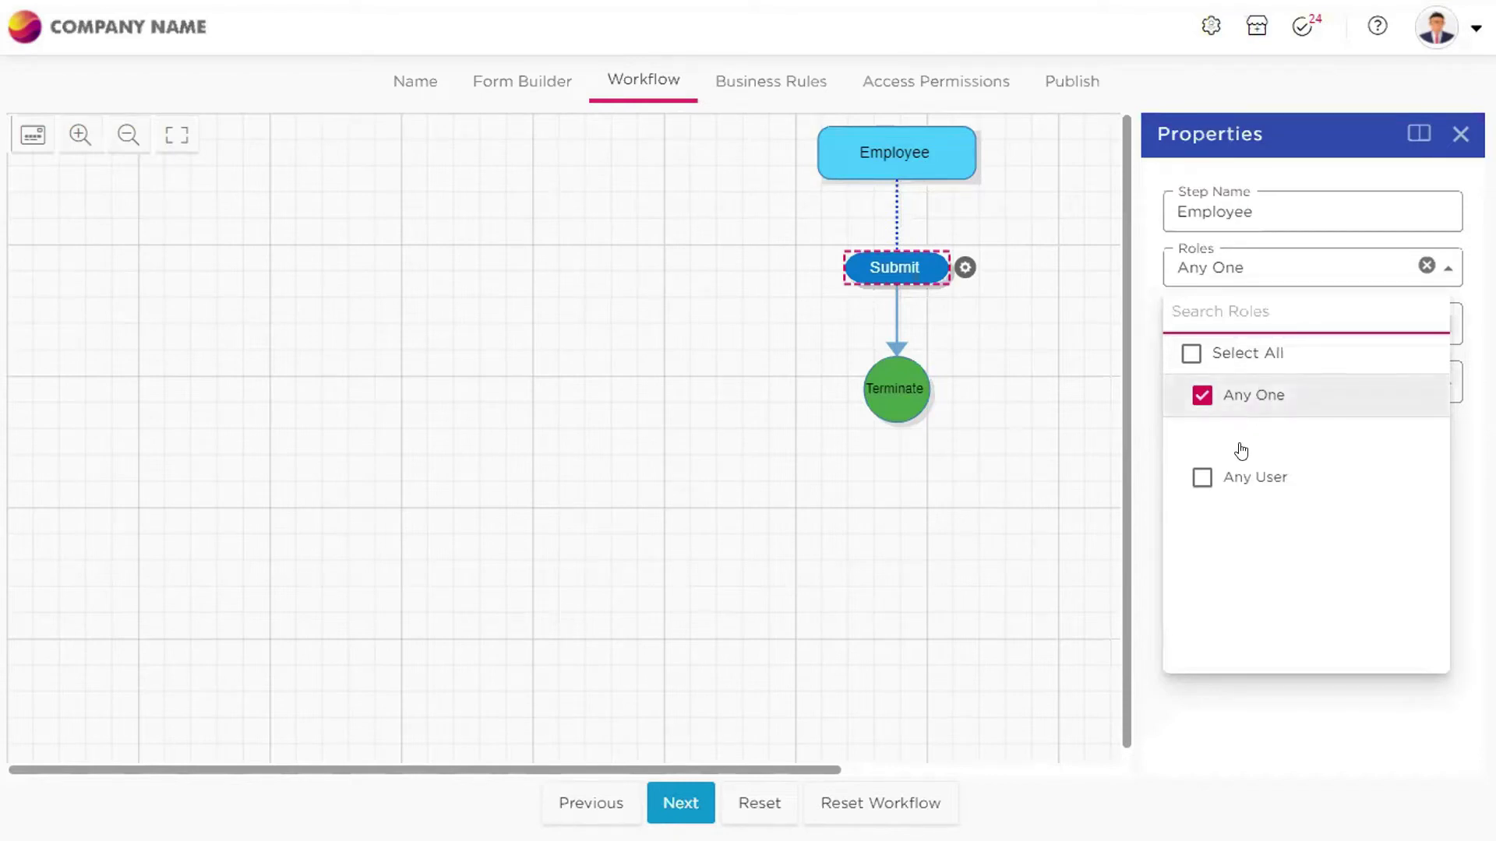
left_click(1064, 526)
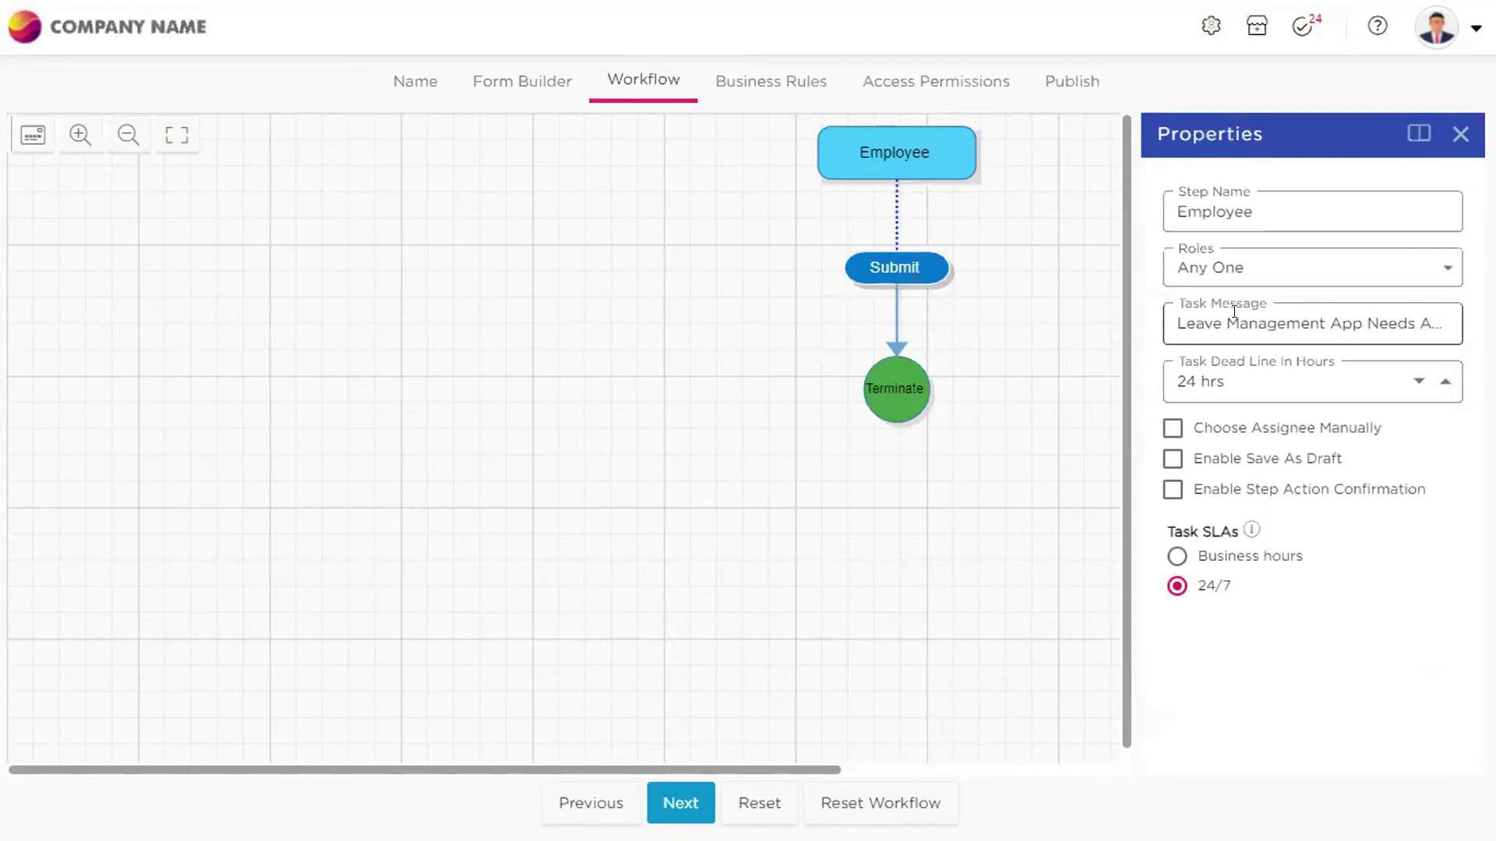
left_click(1313, 260)
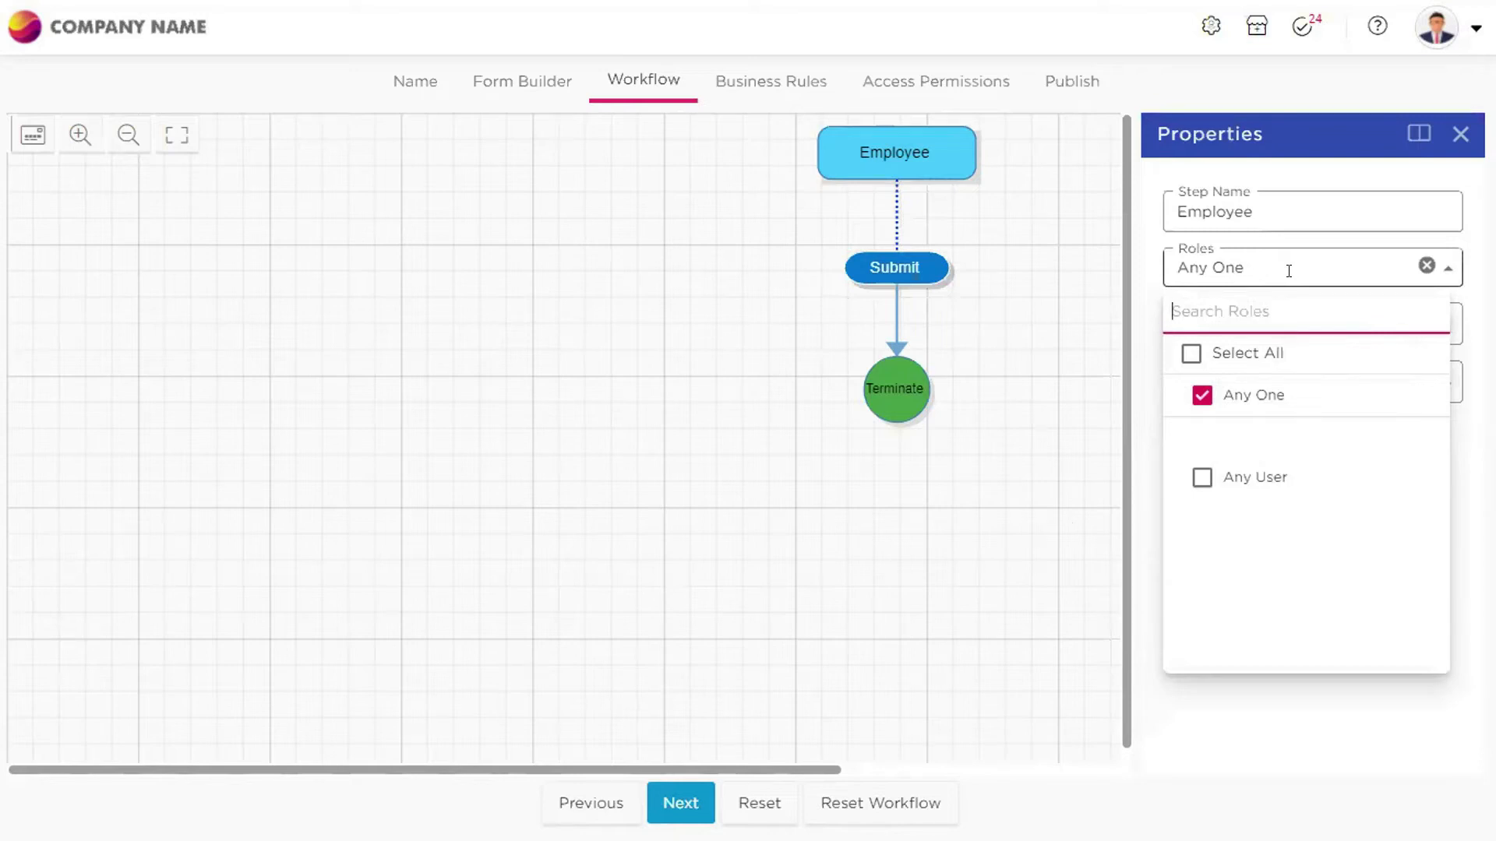
left_click(1289, 269)
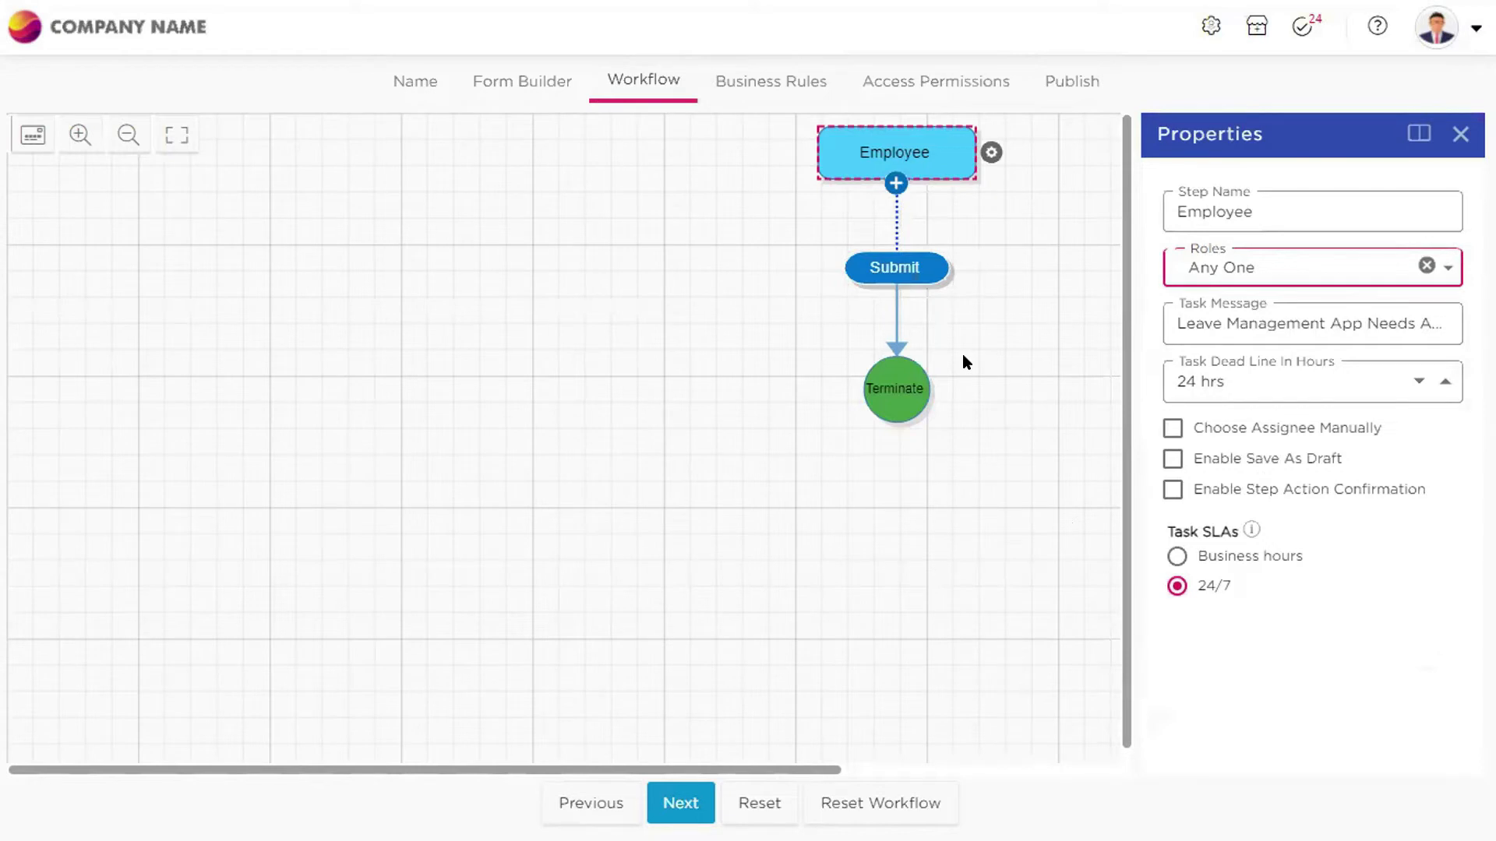
left_click(931, 149)
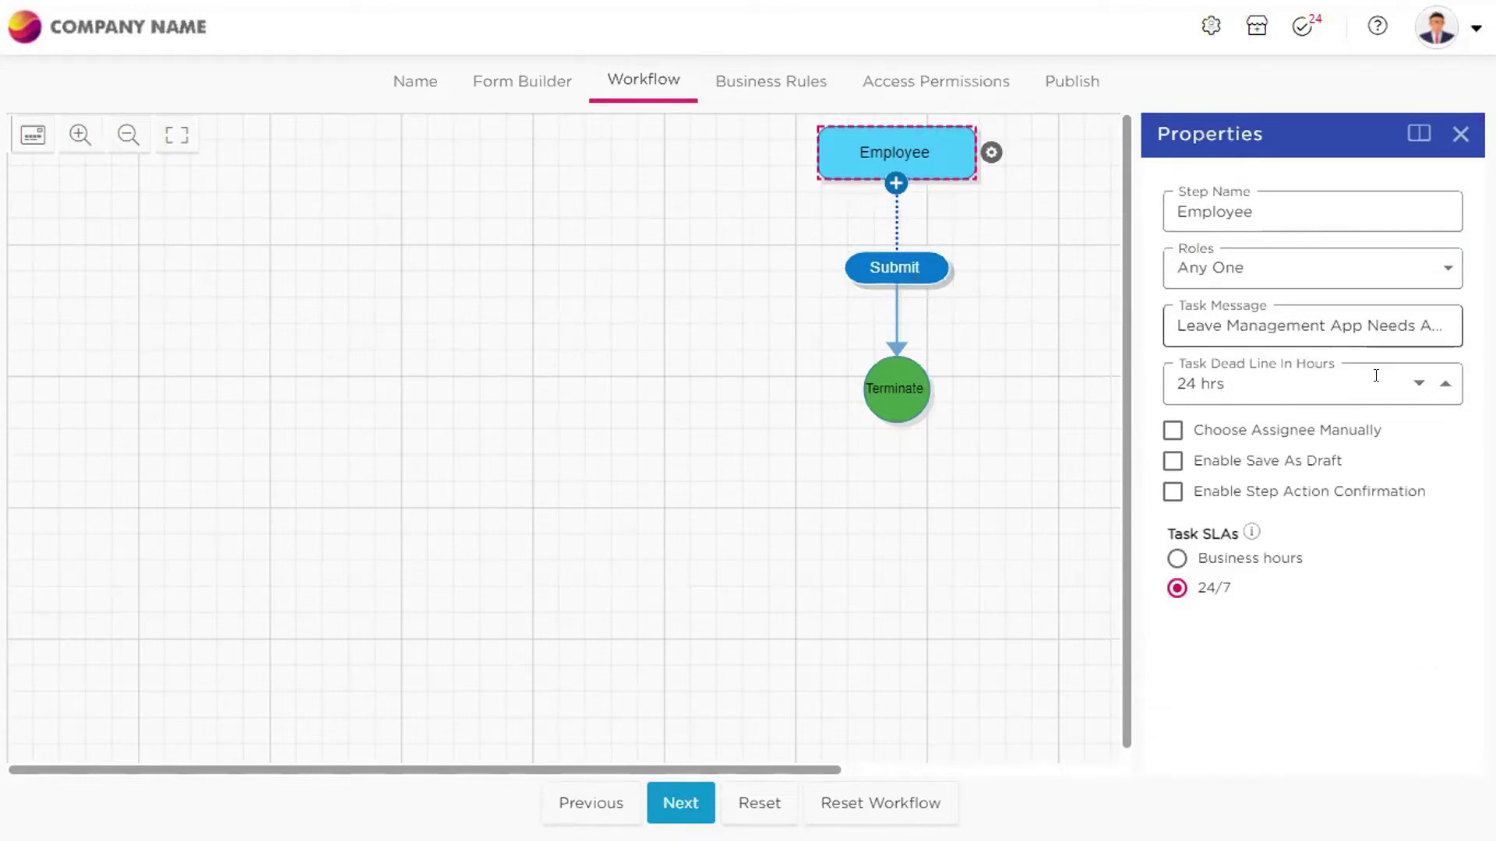
left_click(1257, 382)
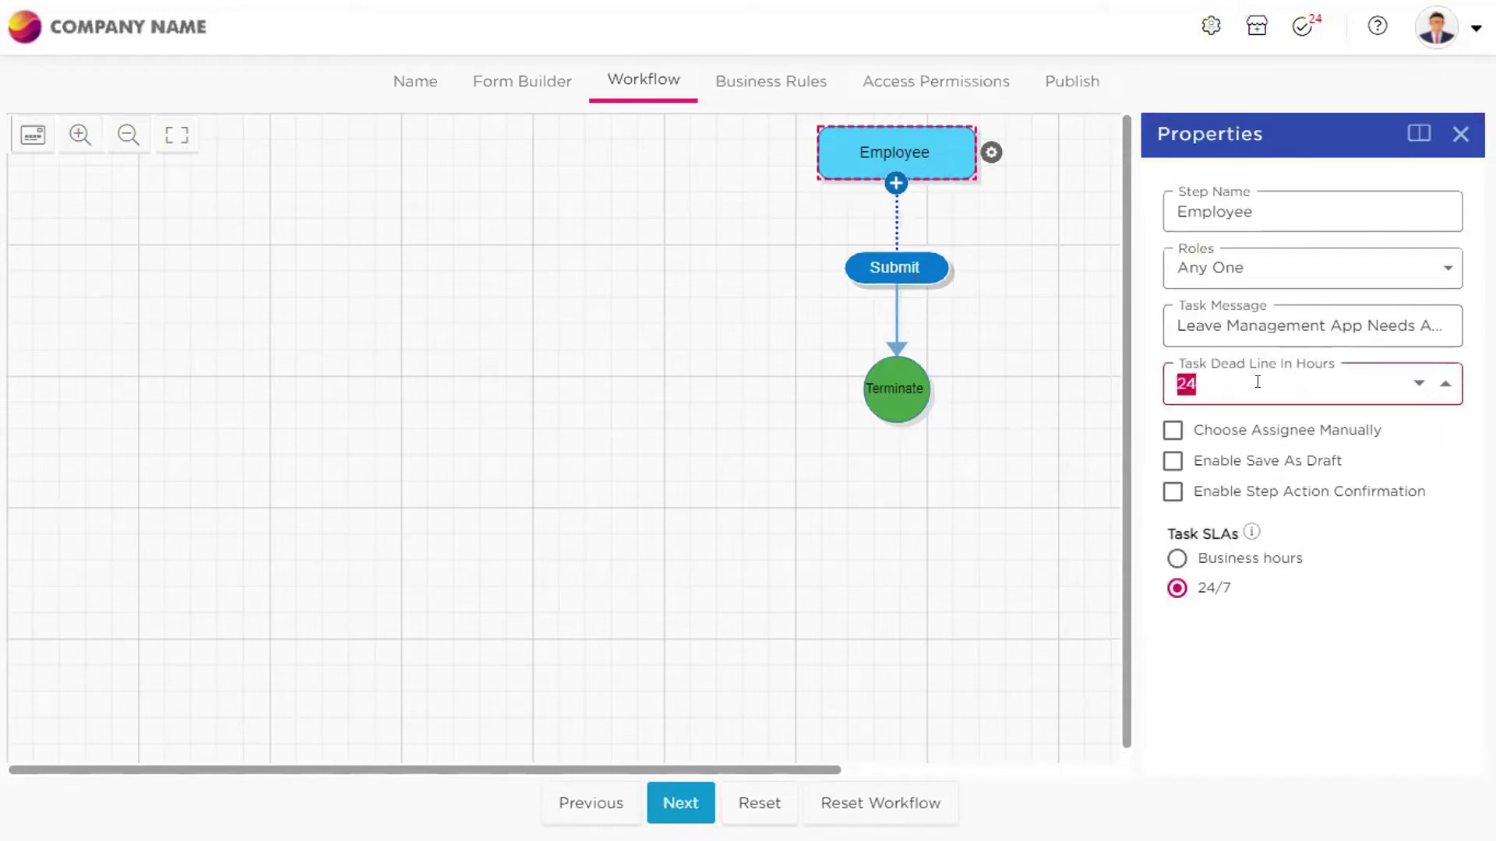
left_click(1016, 413)
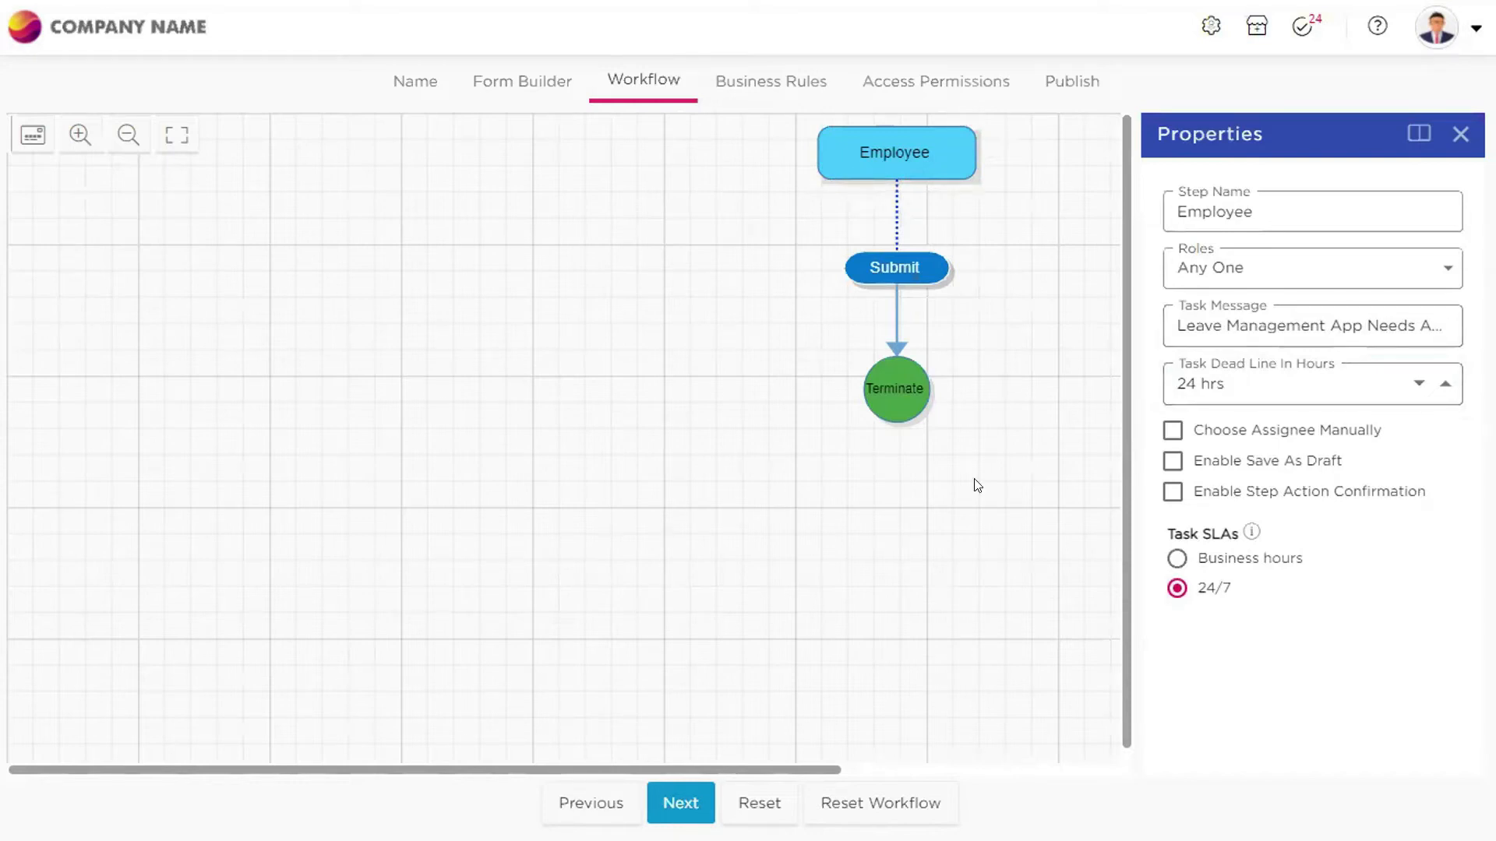
scroll(1010, 471, "down", 1)
left_click(1172, 431)
left_click(1172, 430)
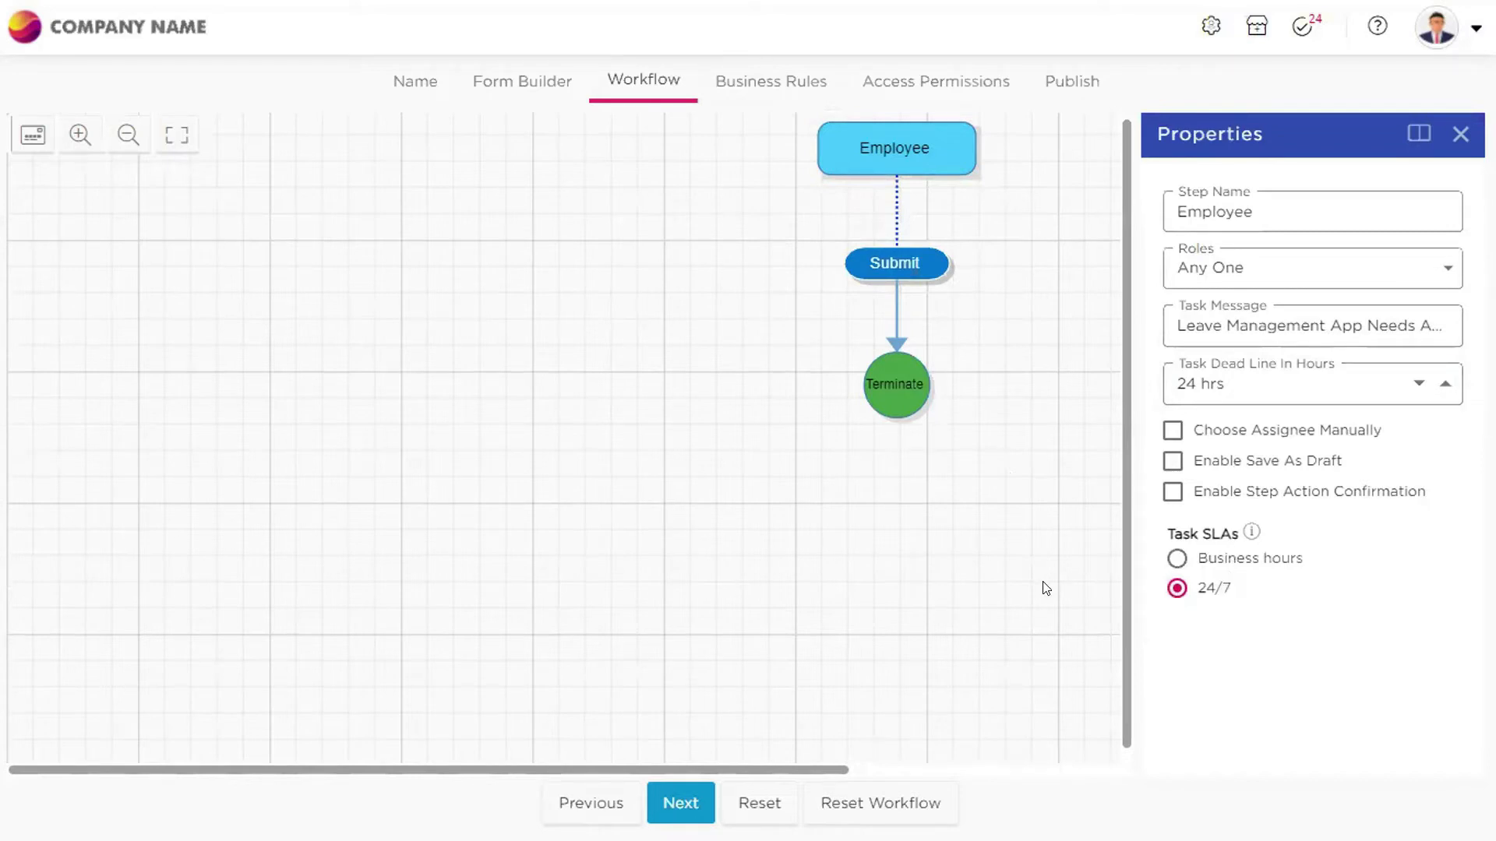
Examine the name and other properties of the Submit button below the Employee step
left_click(893, 259)
mouse_move(897, 271)
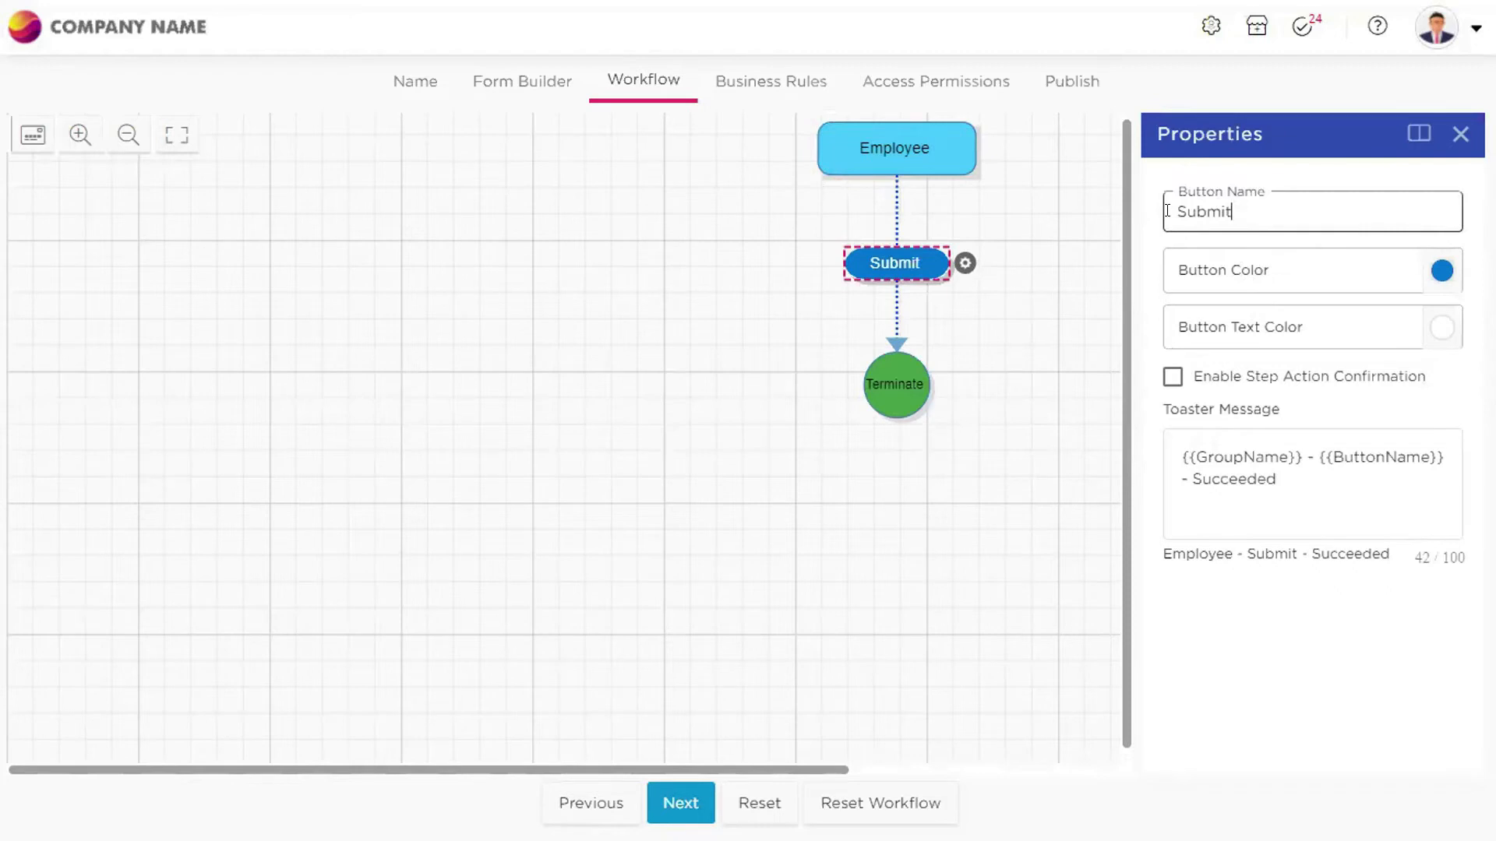
left_click_drag(1233, 210, 1138, 226)
left_click(1026, 274)
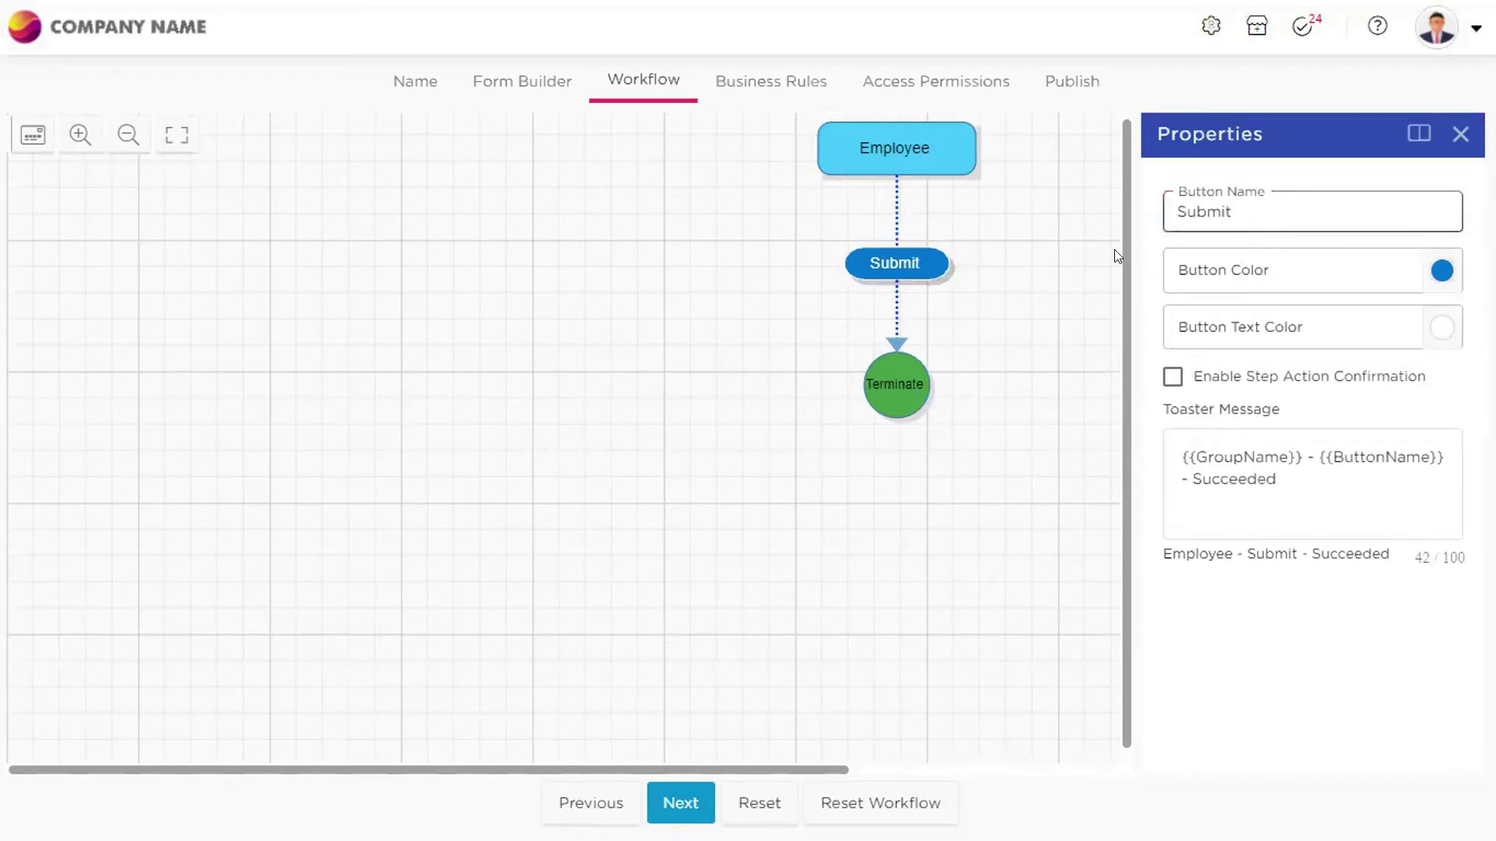
left_click(900, 266)
left_click(1352, 216)
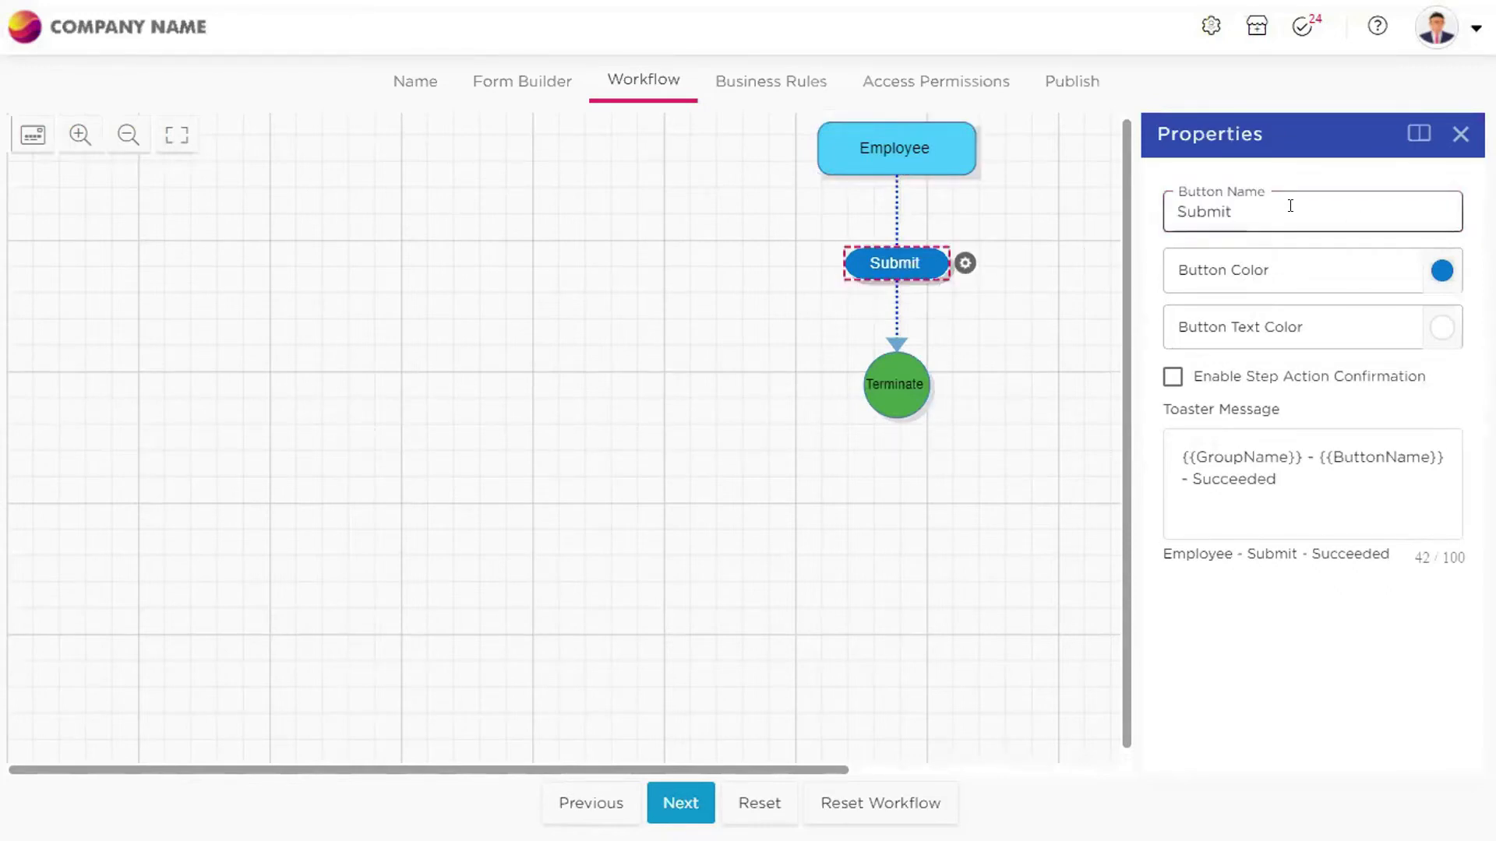
left_click(915, 272)
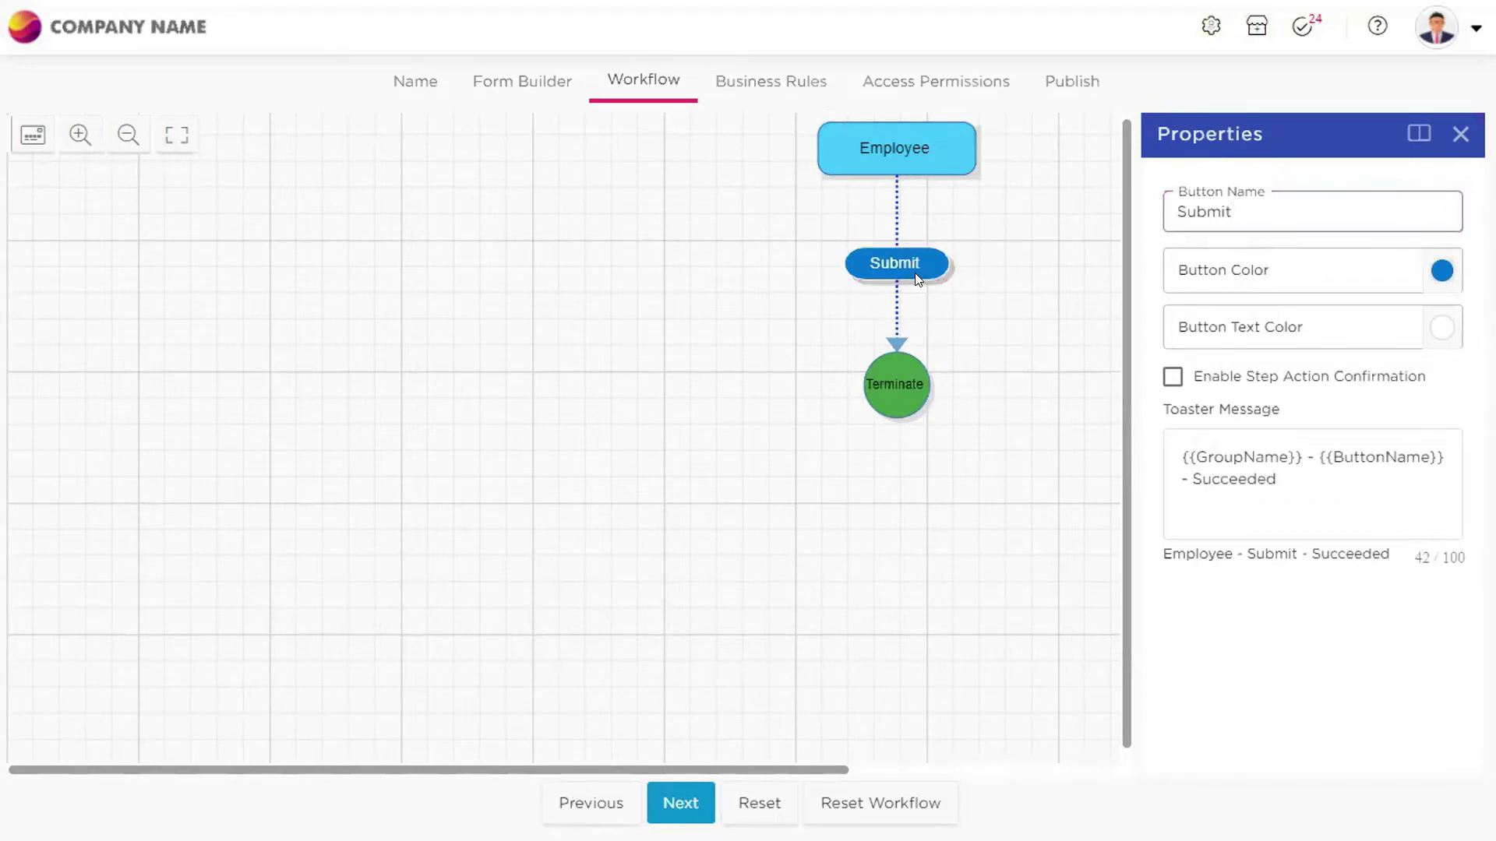
Change the Submit button's fill colour to a darker blue
left_click(1437, 273)
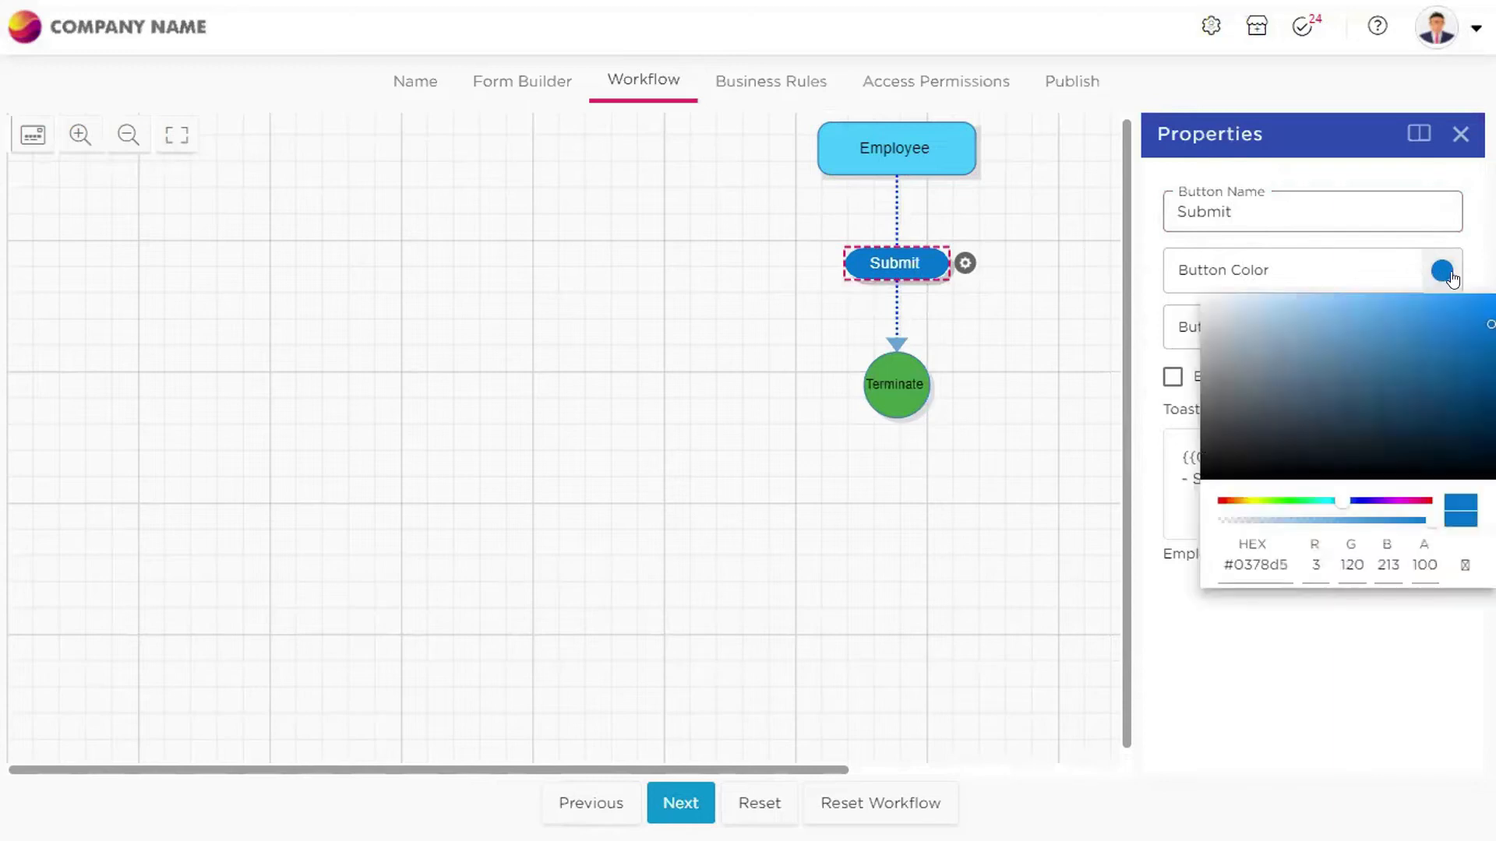
left_click(1326, 507)
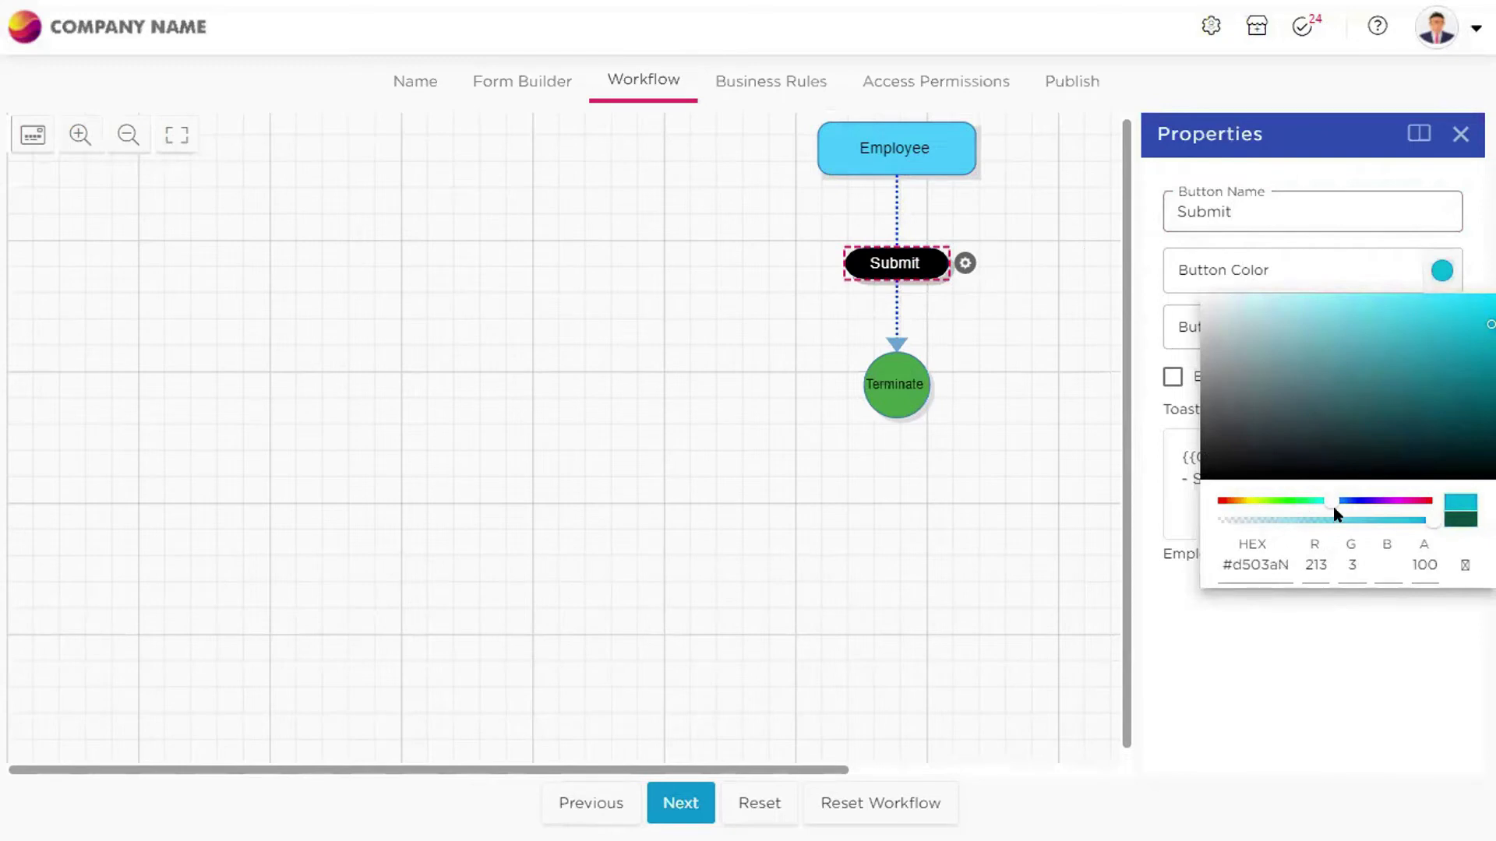
left_click_drag(1329, 505, 1267, 503)
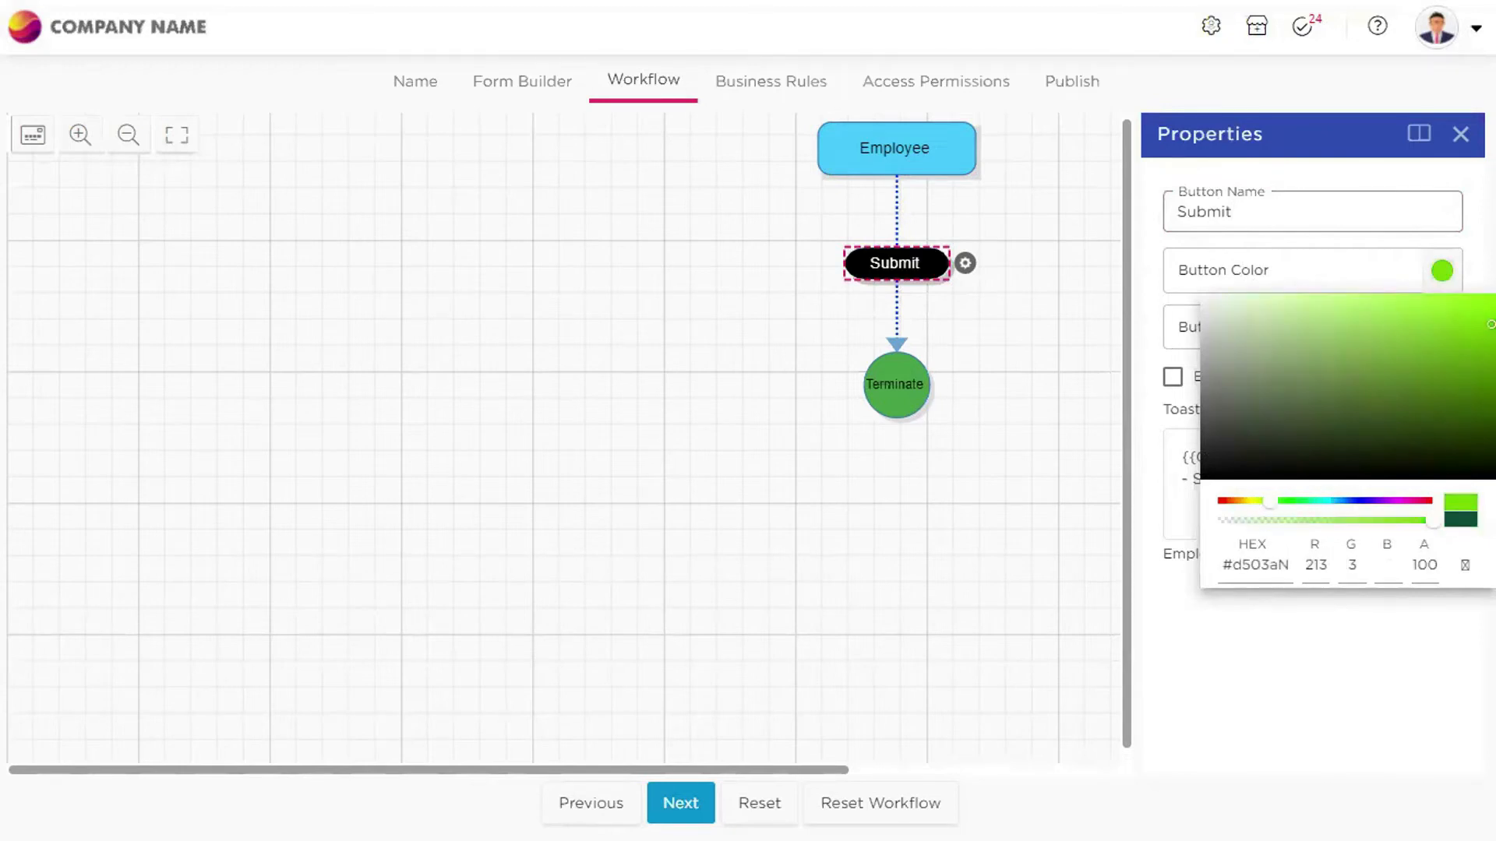
left_click(1110, 385)
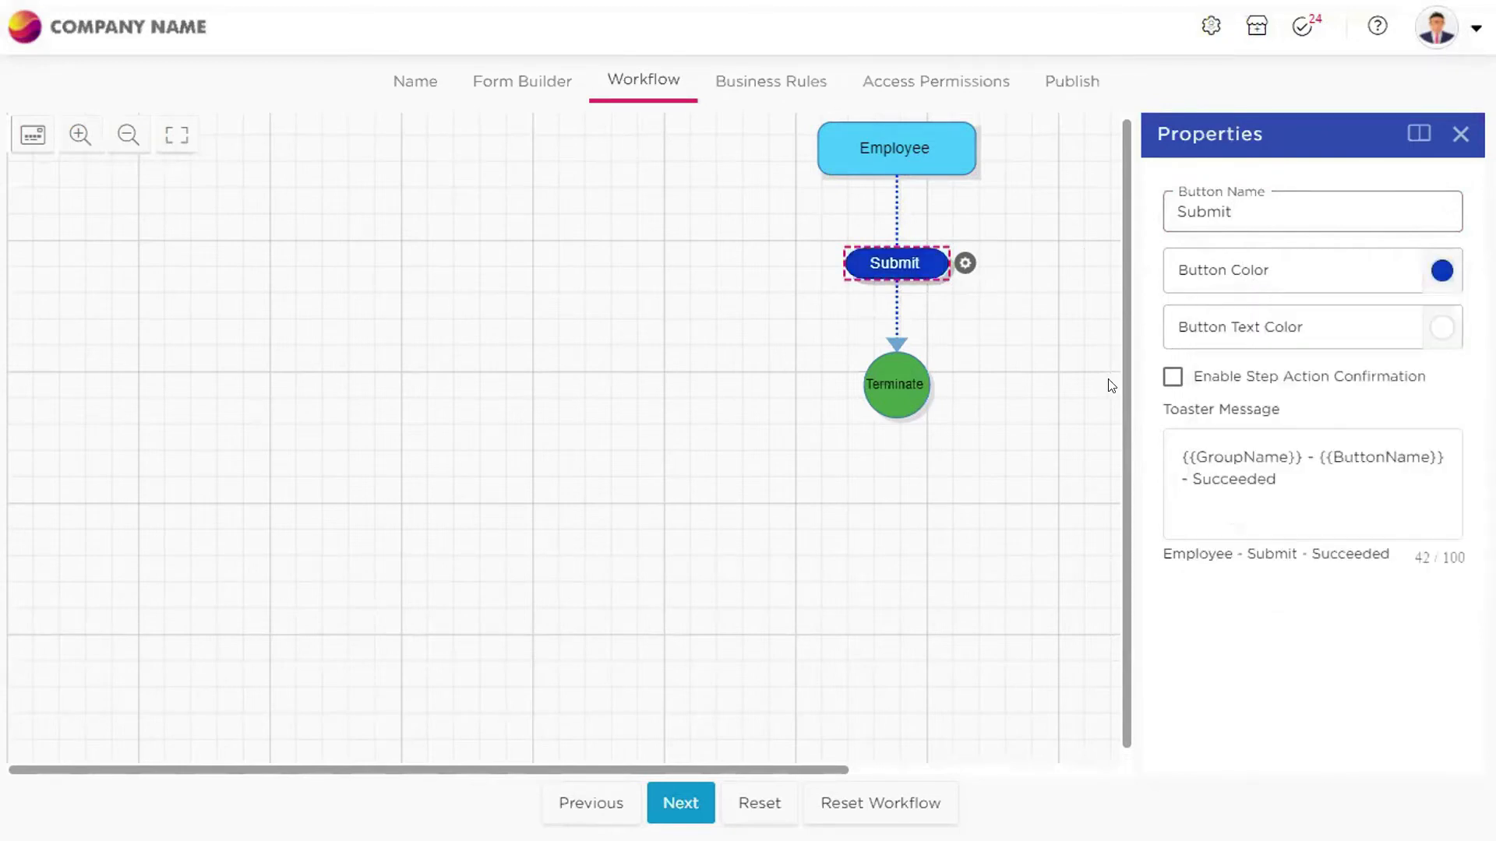
Examine the Submit button's text colour and toaster message settings and its available node actions
left_click(911, 269)
left_click(895, 267)
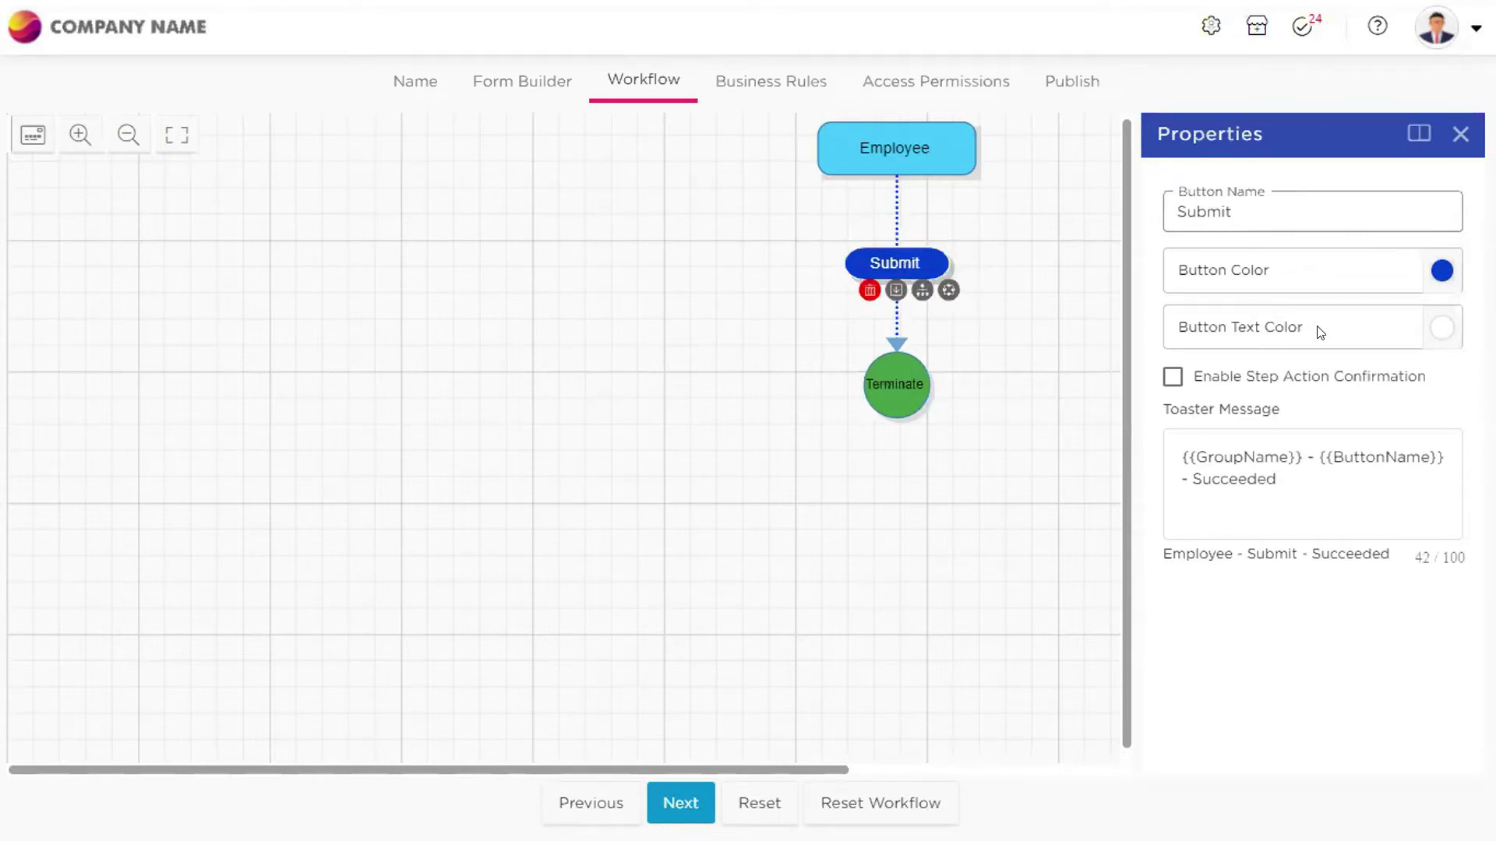
left_click_drag(1158, 410, 1282, 410)
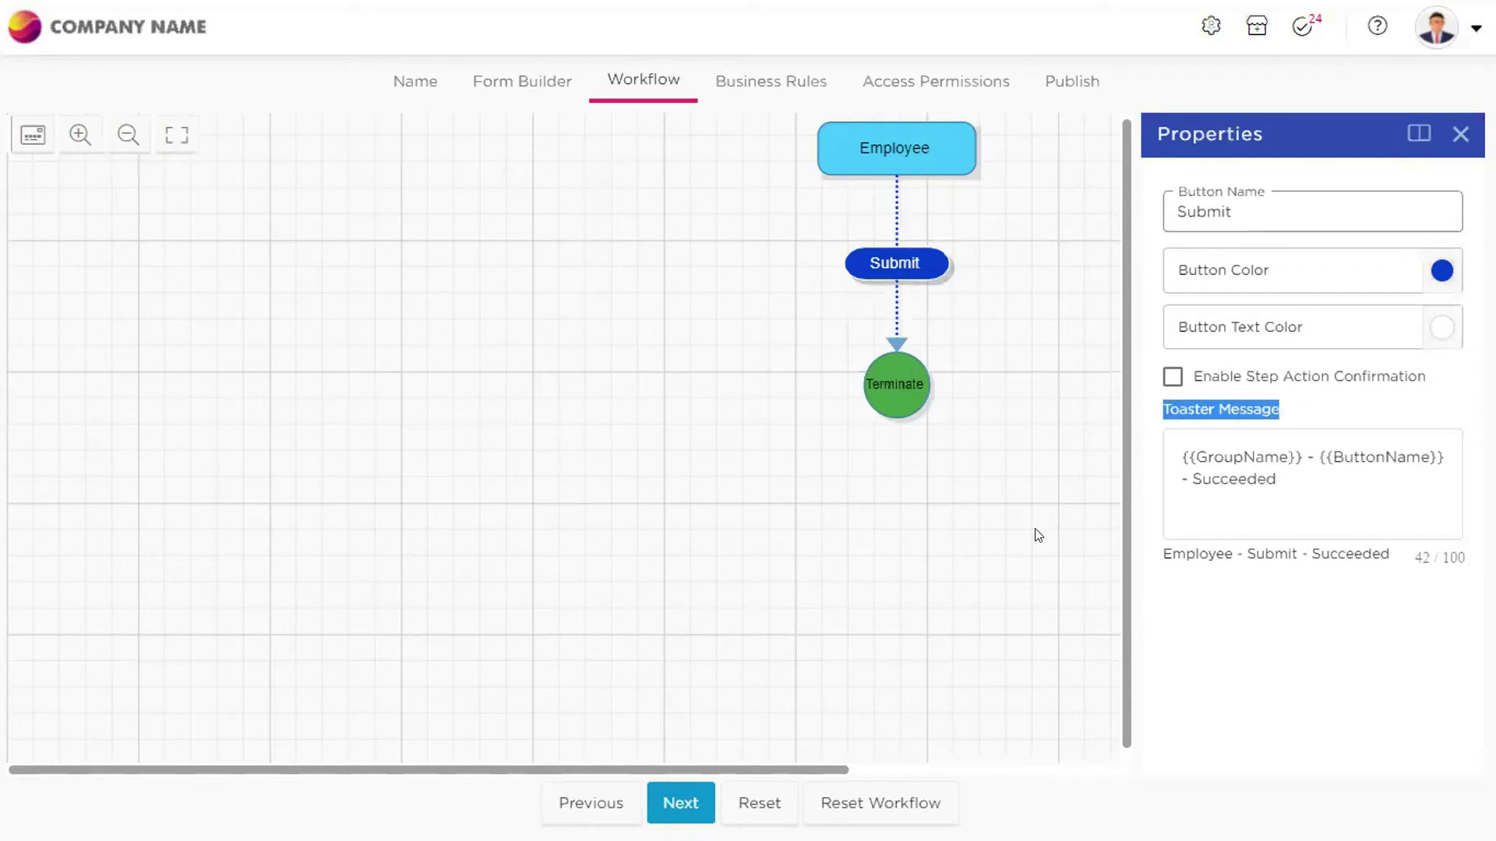
mouse_move(885, 253)
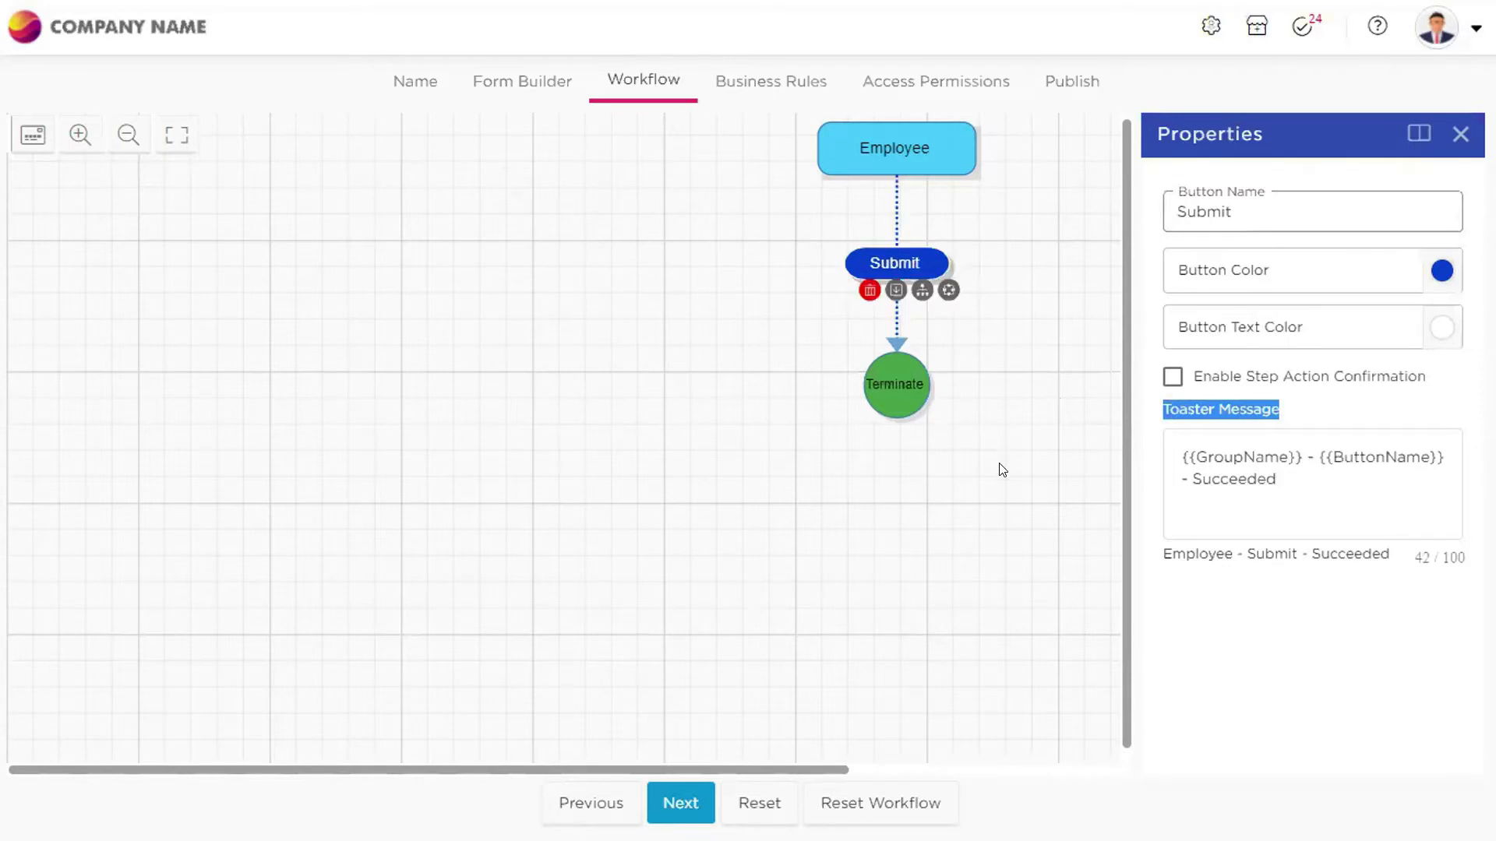
Delete the Terminate node that follows the Submit button and confirm the deletion
mouse_move(891, 379)
mouse_move(919, 155)
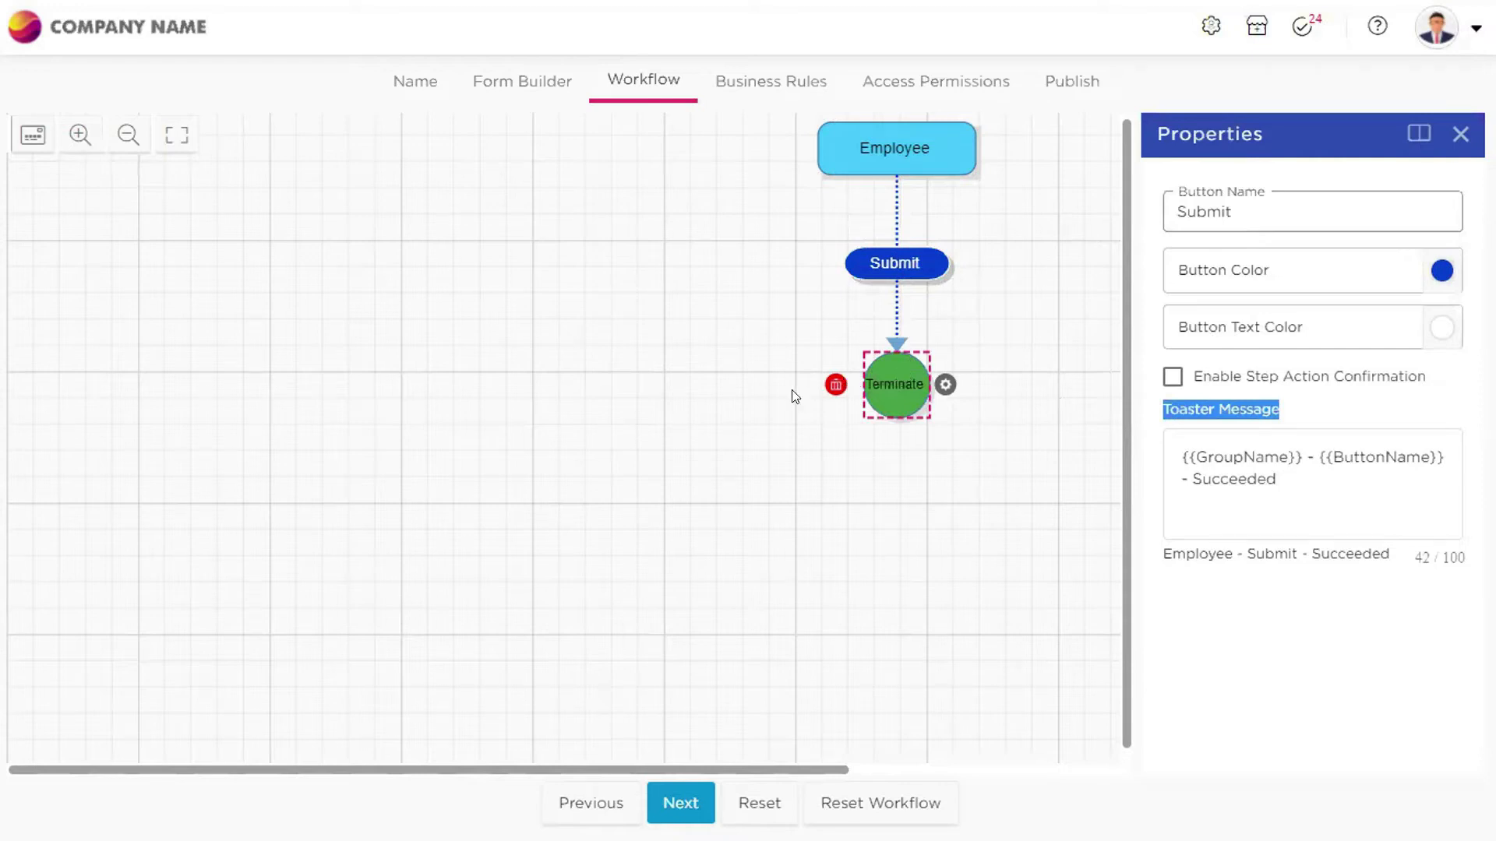
left_click(835, 384)
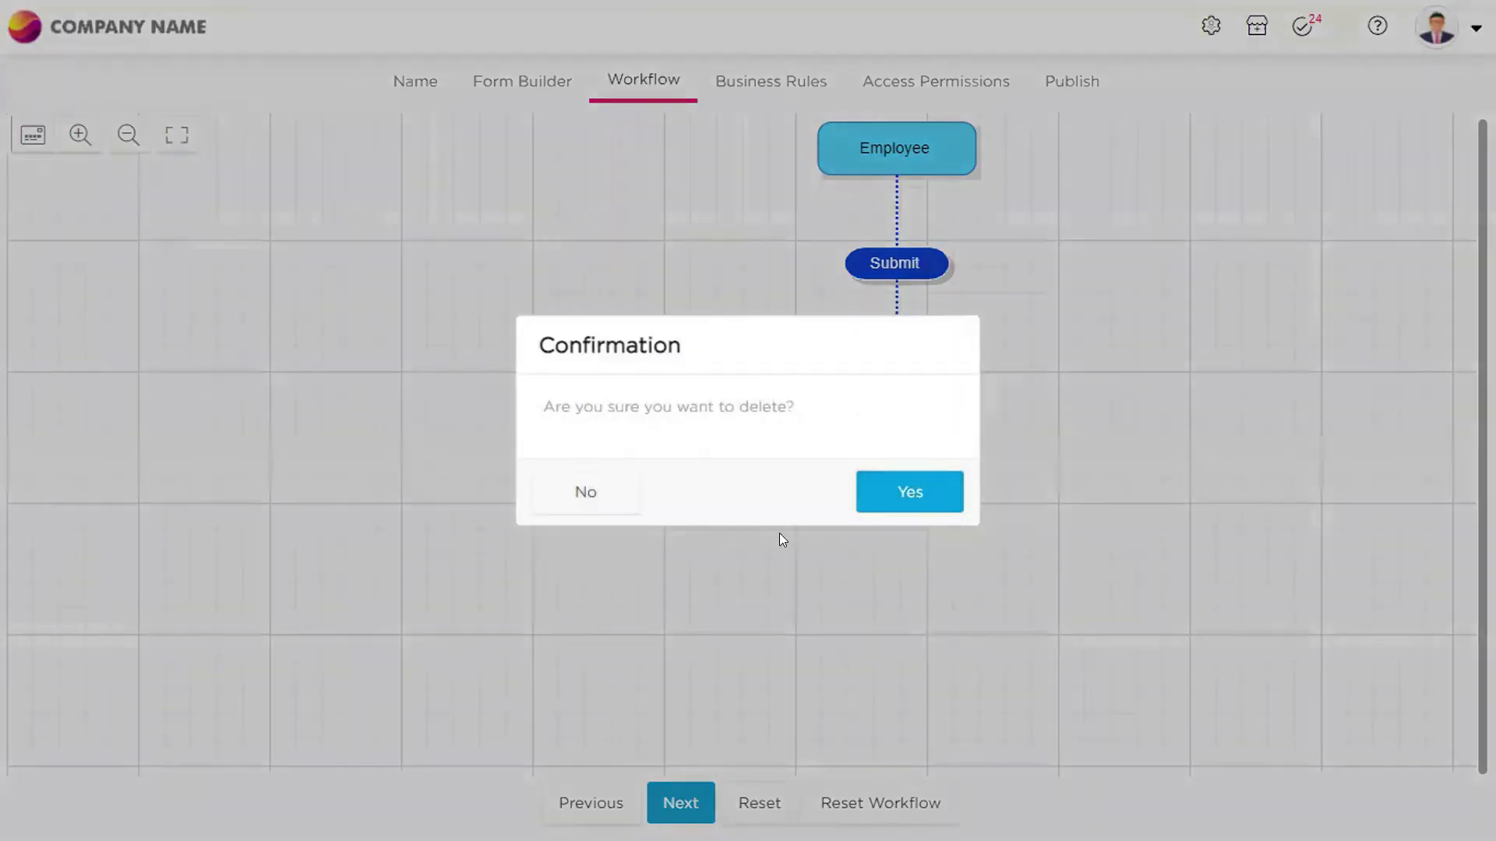
left_click(888, 488)
Add a new workflow step after the Submit button and name it Manager
left_click(887, 259)
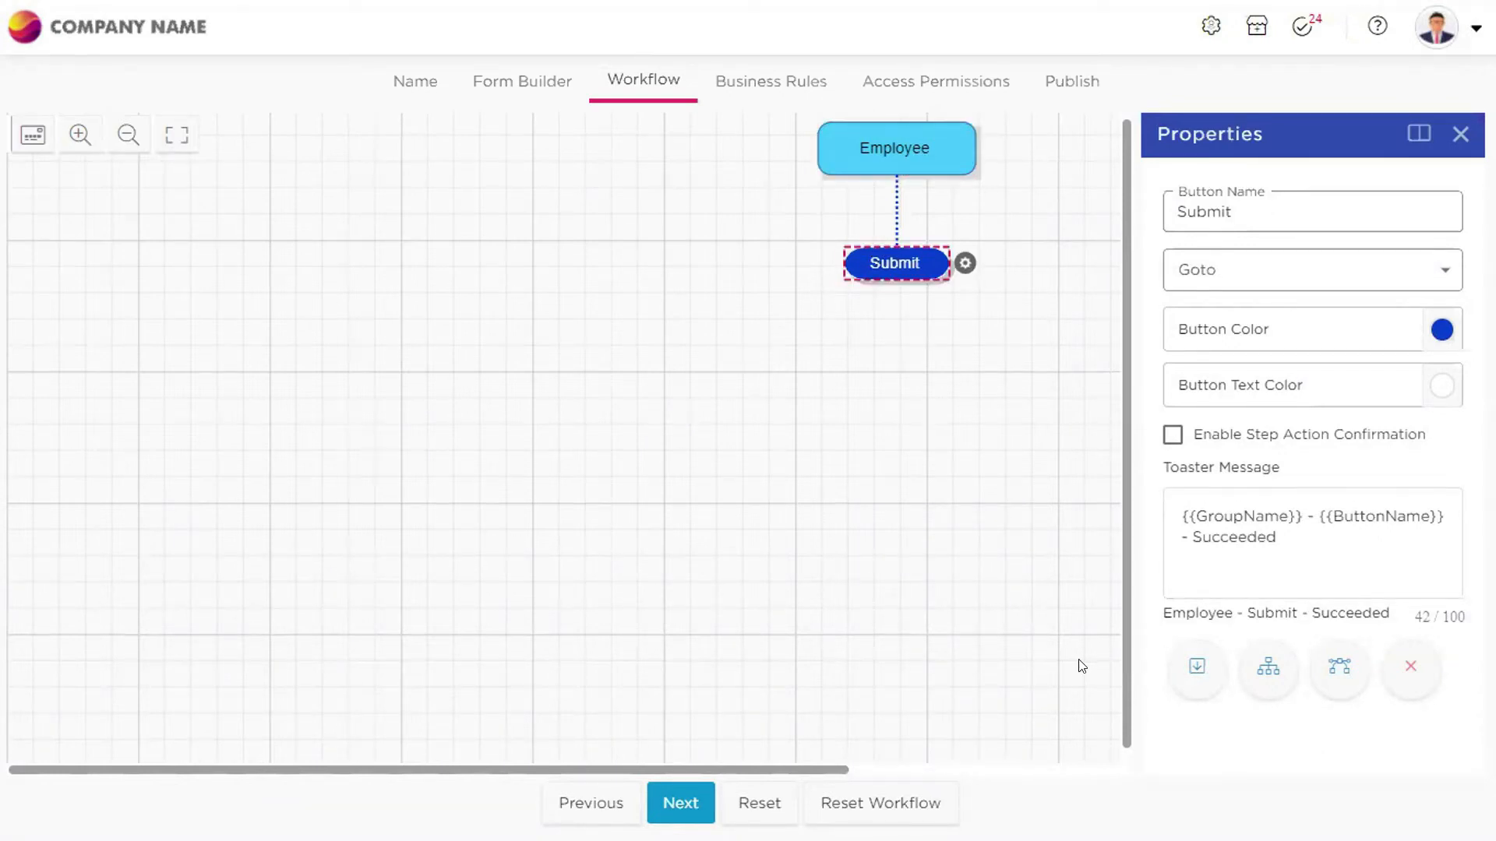
left_click(1192, 670)
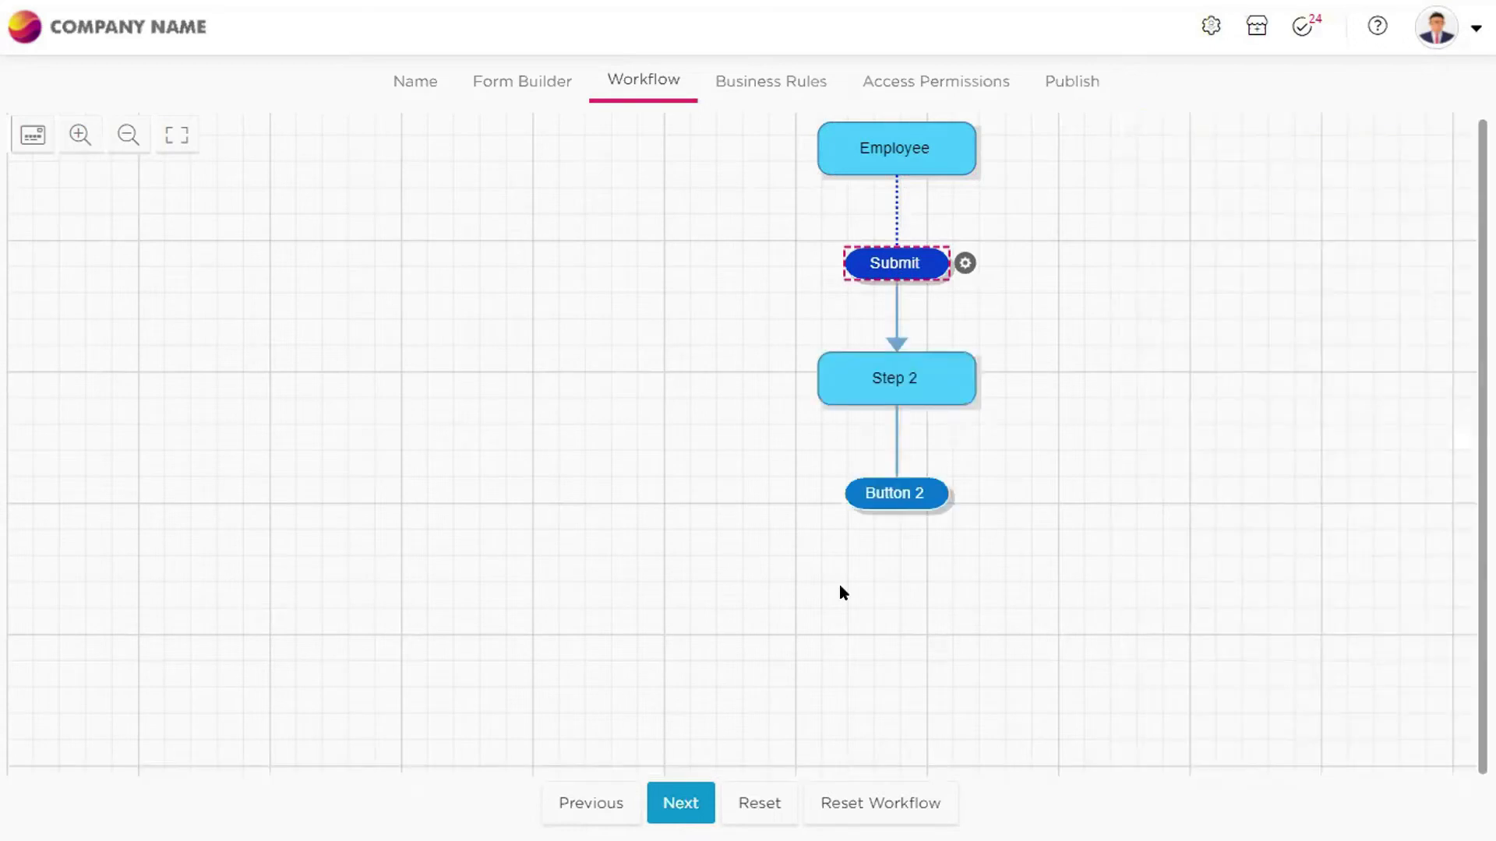
left_click(845, 363)
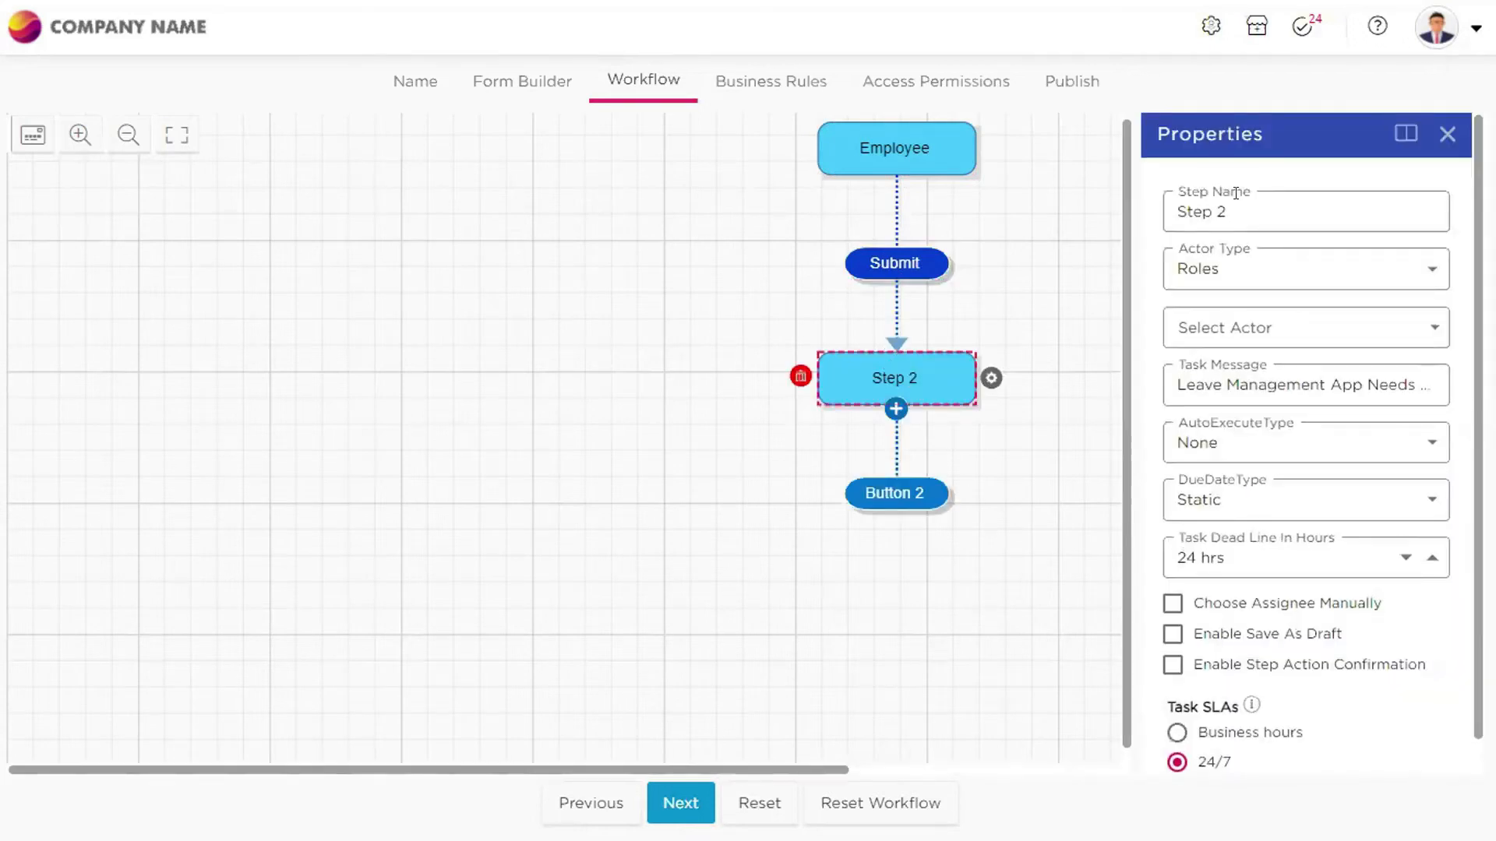
triple_click(1236, 196)
type("Manager")
left_click(1071, 230)
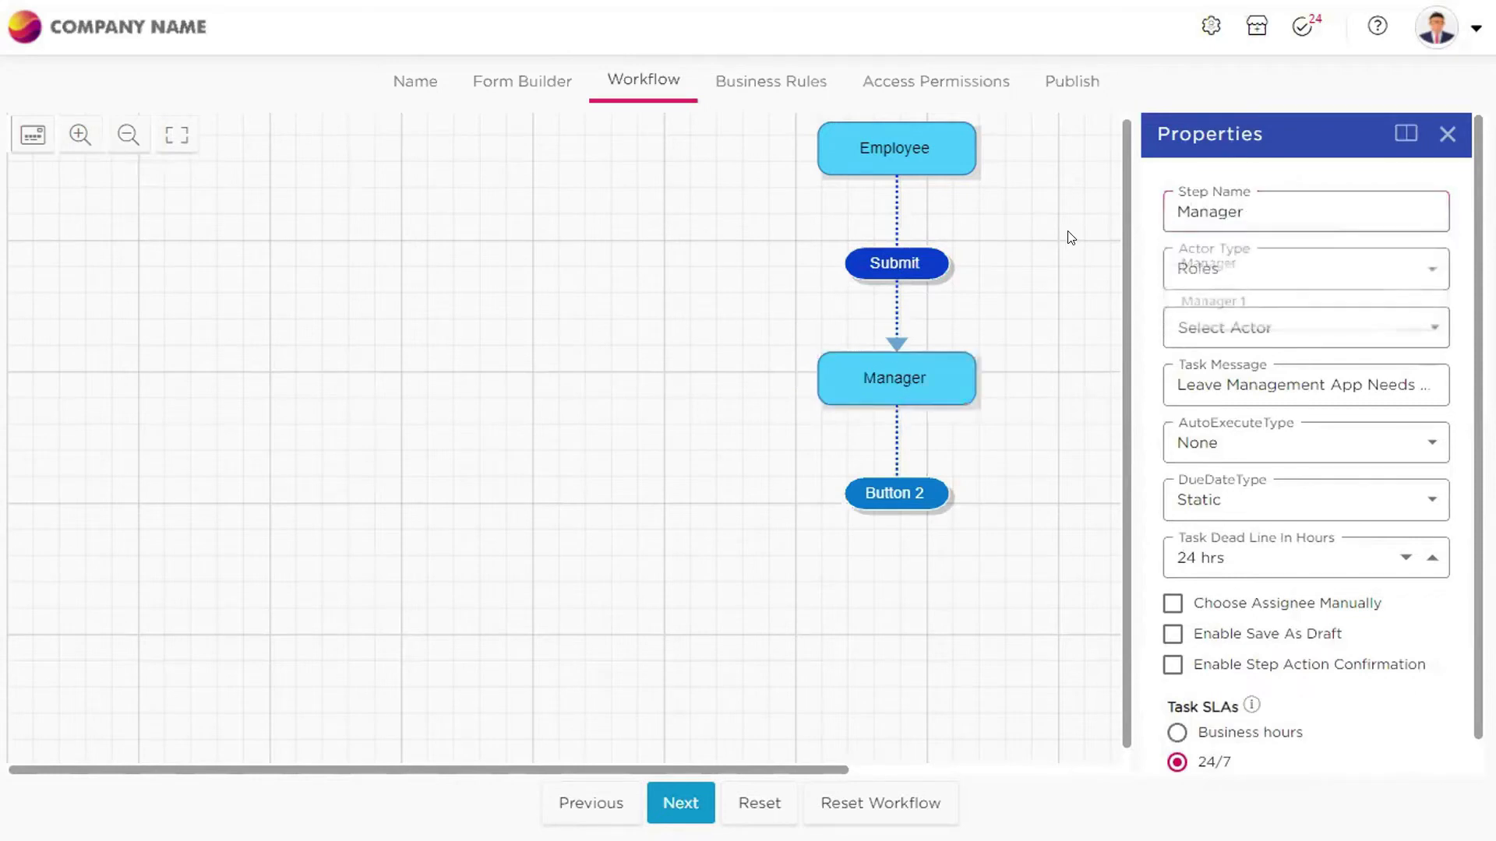
Add a second button to the Manager step and rename its first button to Accept
left_click(922, 361)
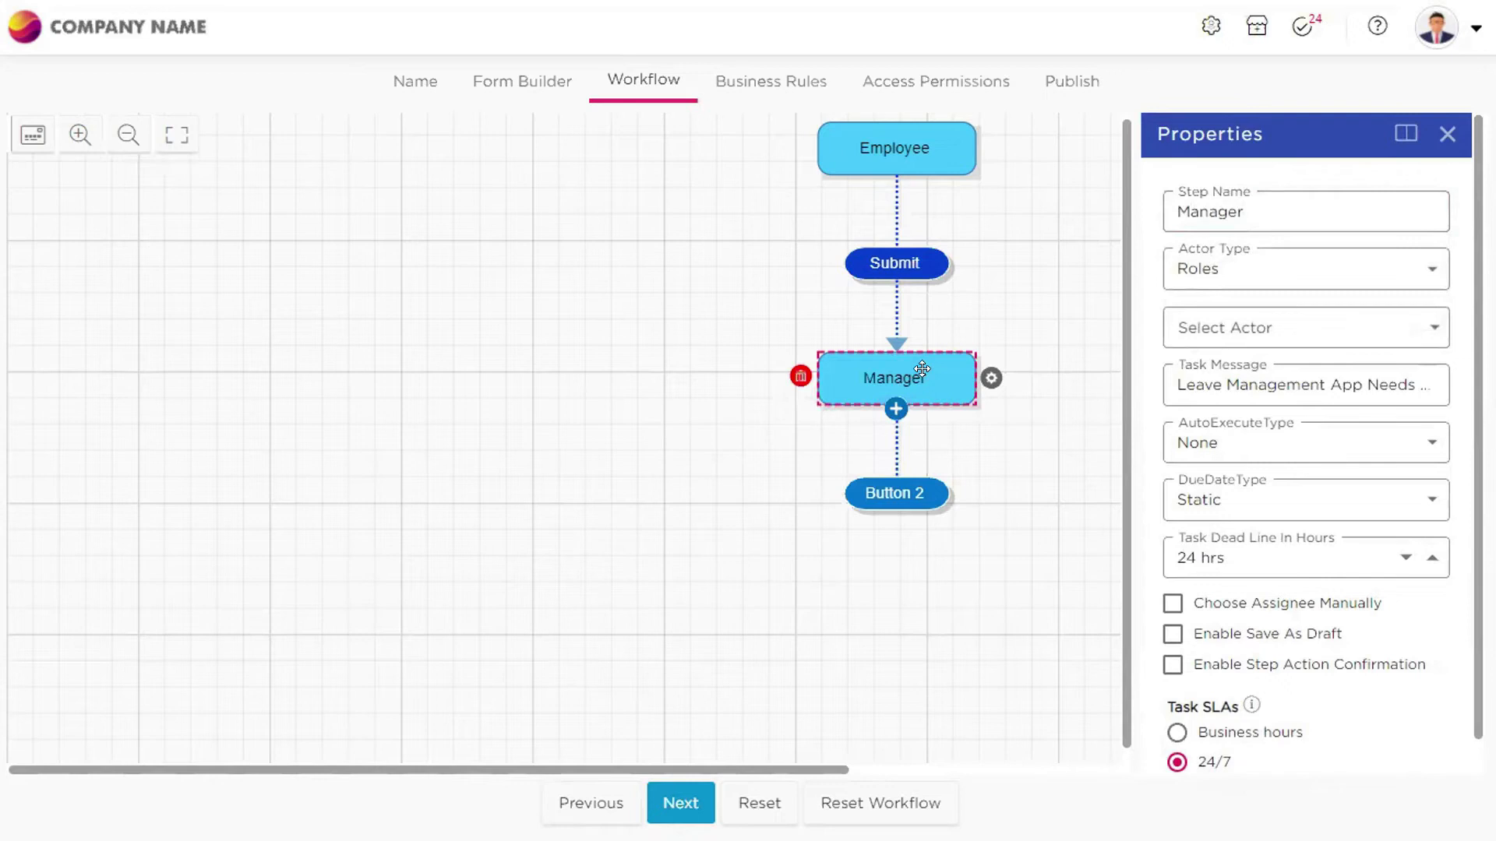
left_click(896, 410)
left_click(803, 492)
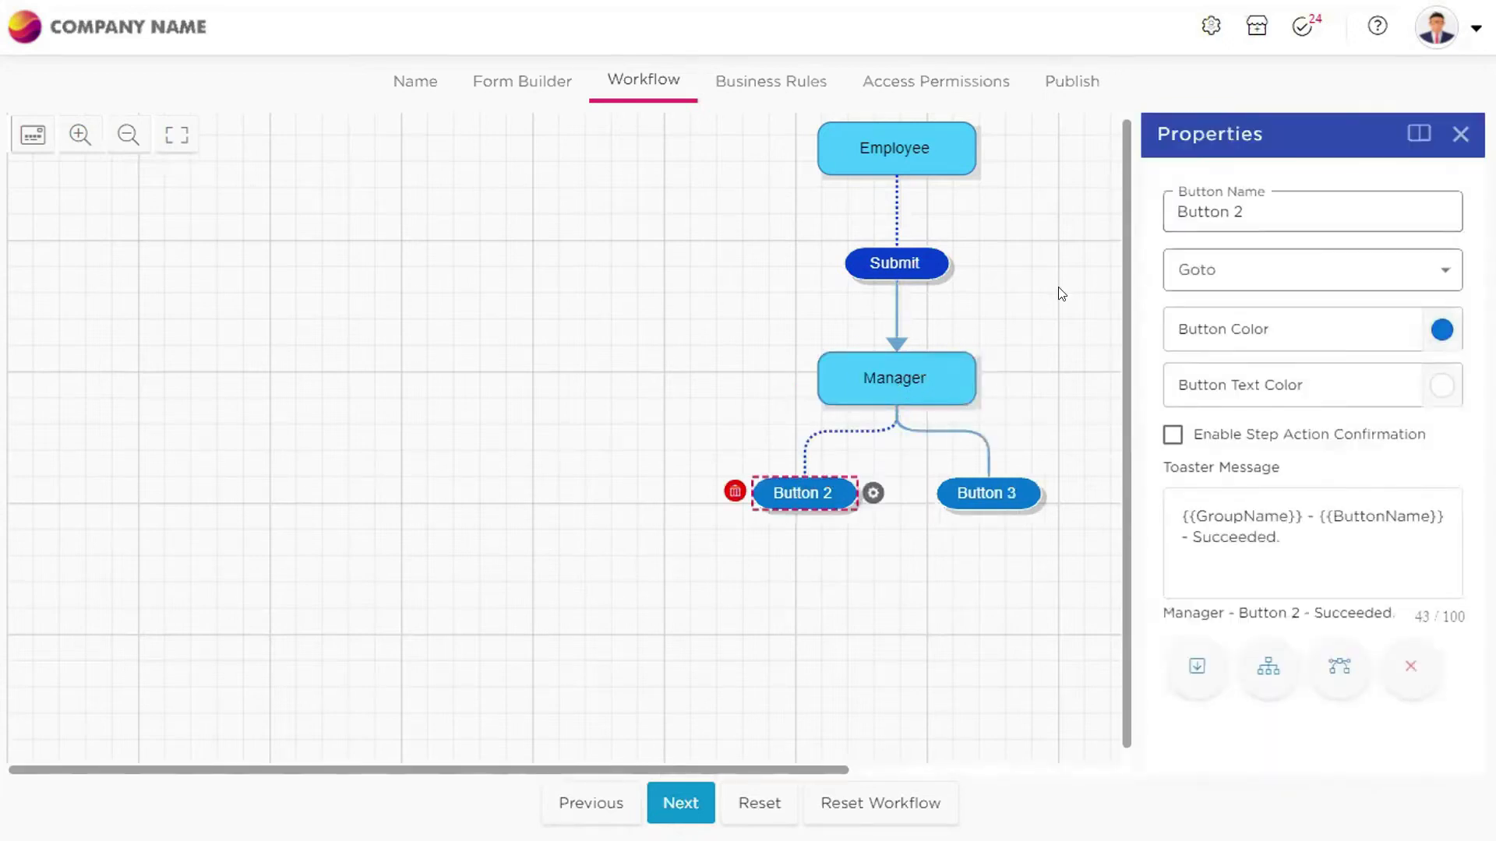
type("accept")
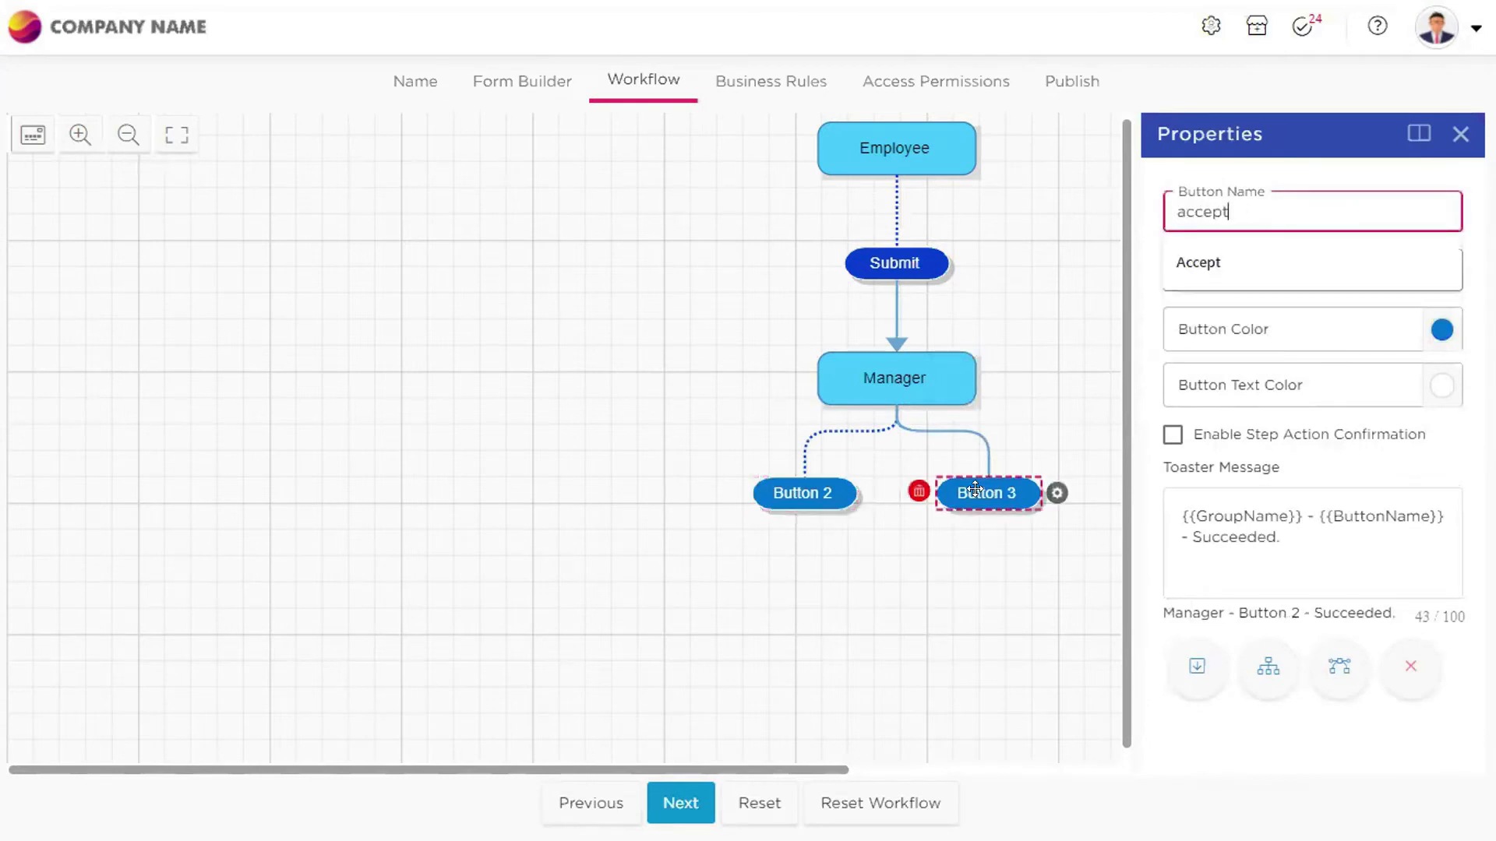
left_click(1185, 265)
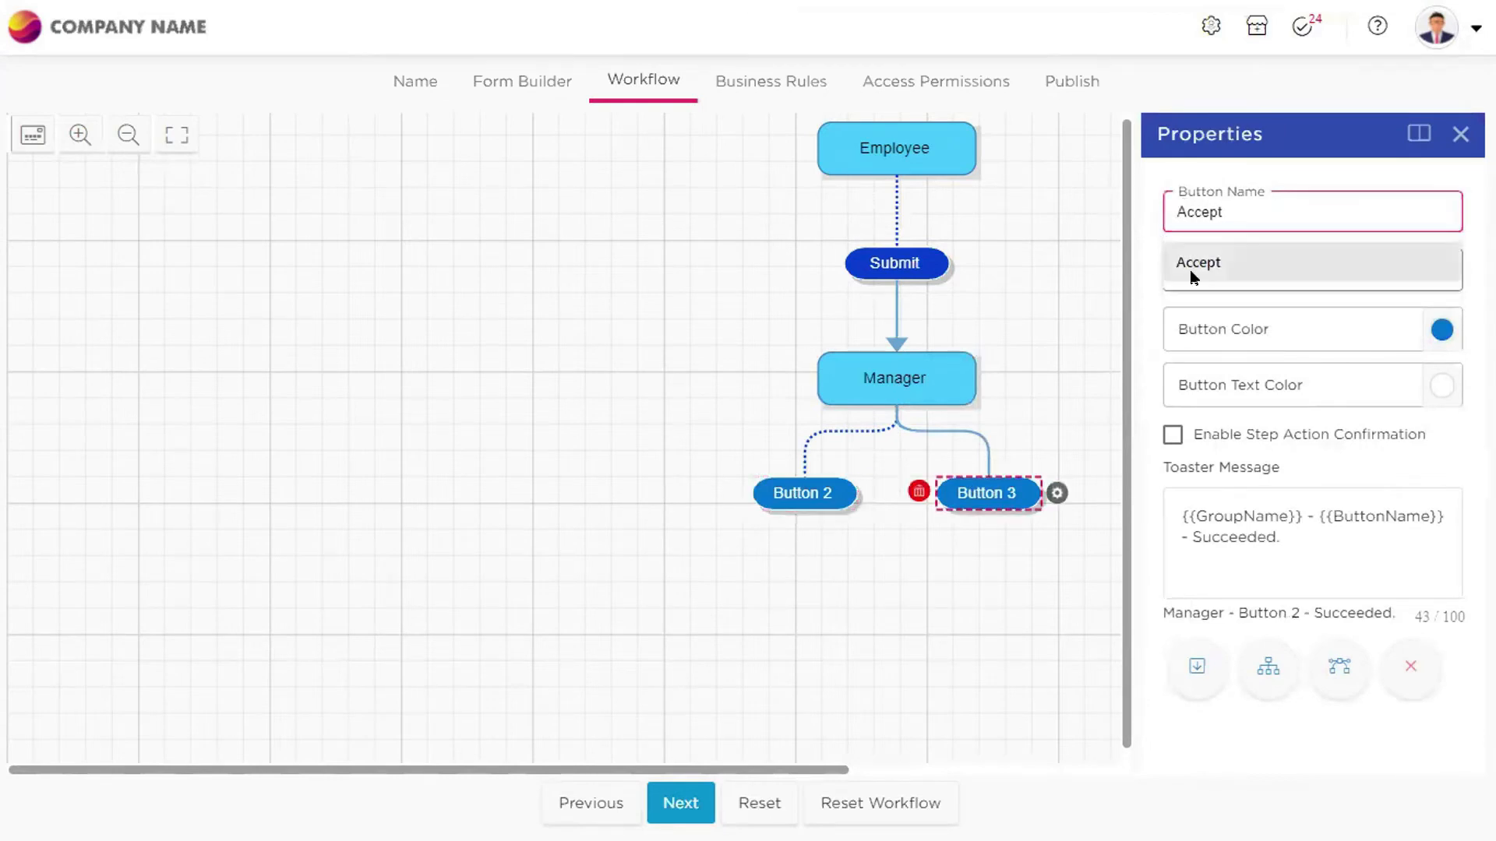
Rename the Manager step's second button to Reject
left_click(983, 493)
left_click_drag(1244, 212, 1159, 204)
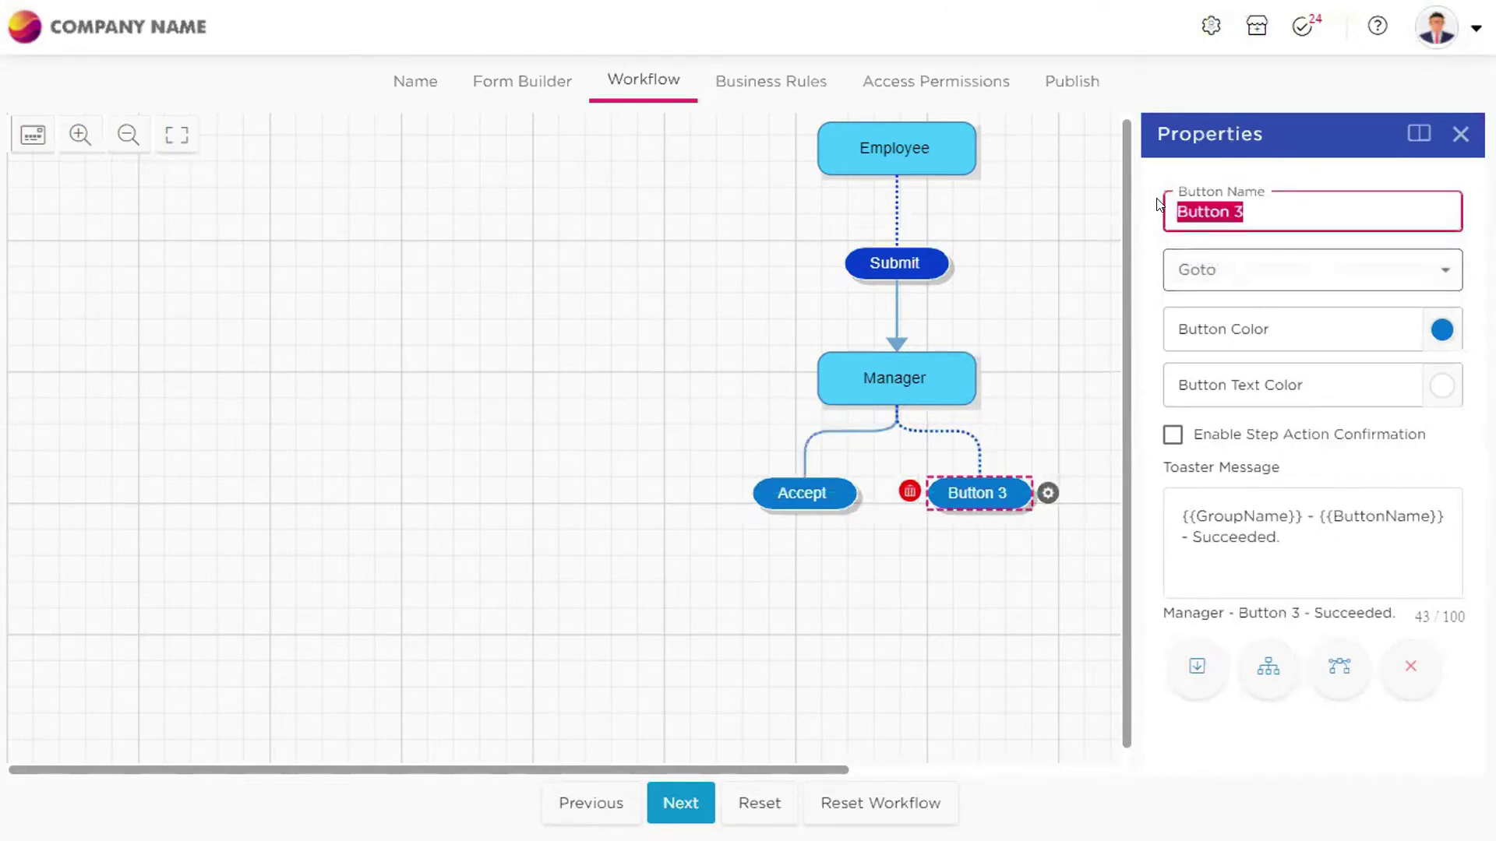
type("Reject")
key("Escape")
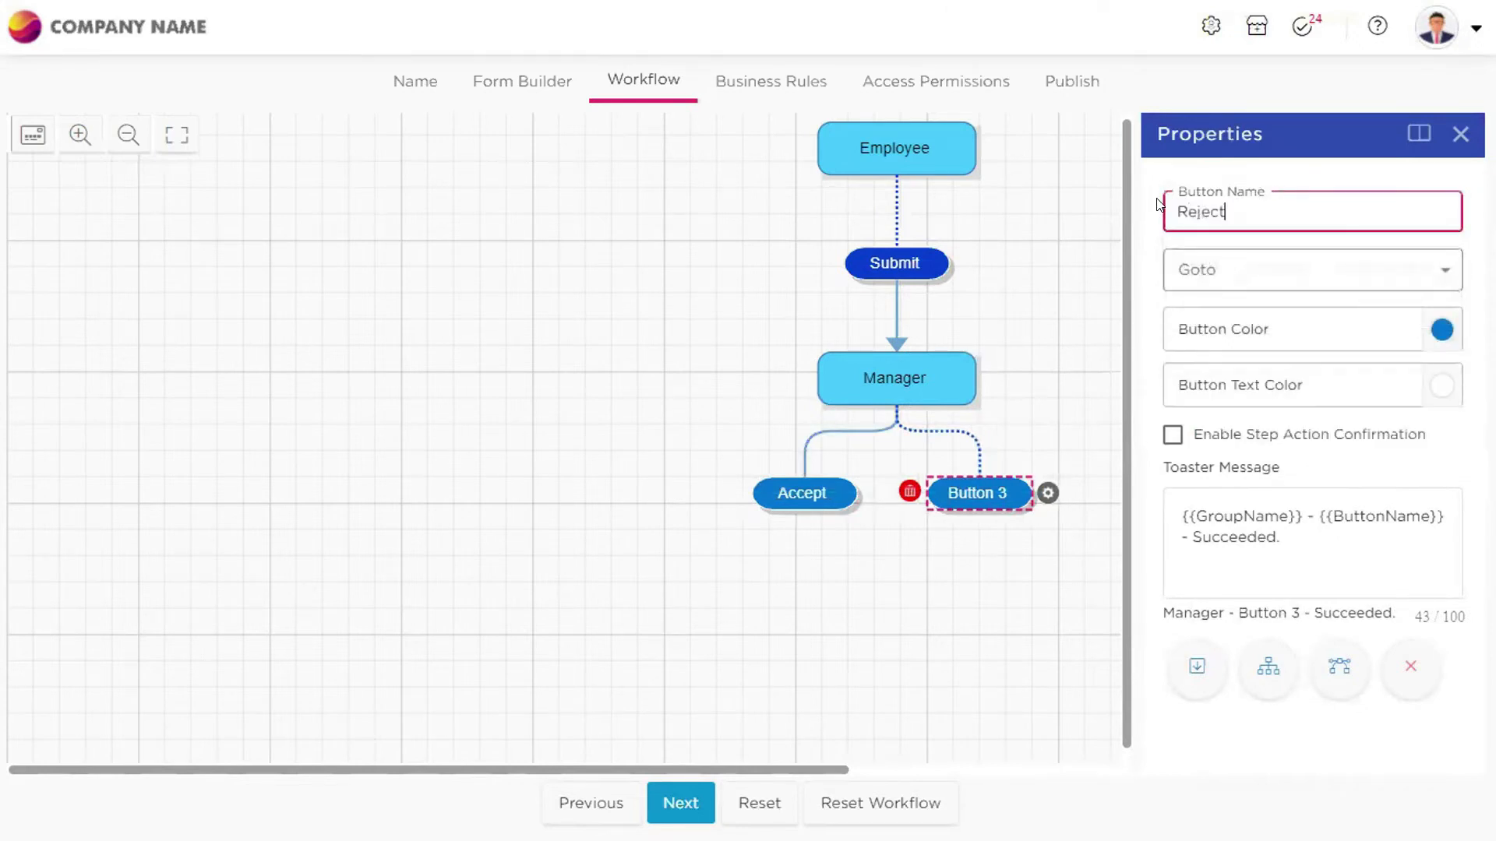
Apply the name Reject to the Manager step's second button
left_click(1059, 243)
left_click(993, 502)
left_click(801, 493)
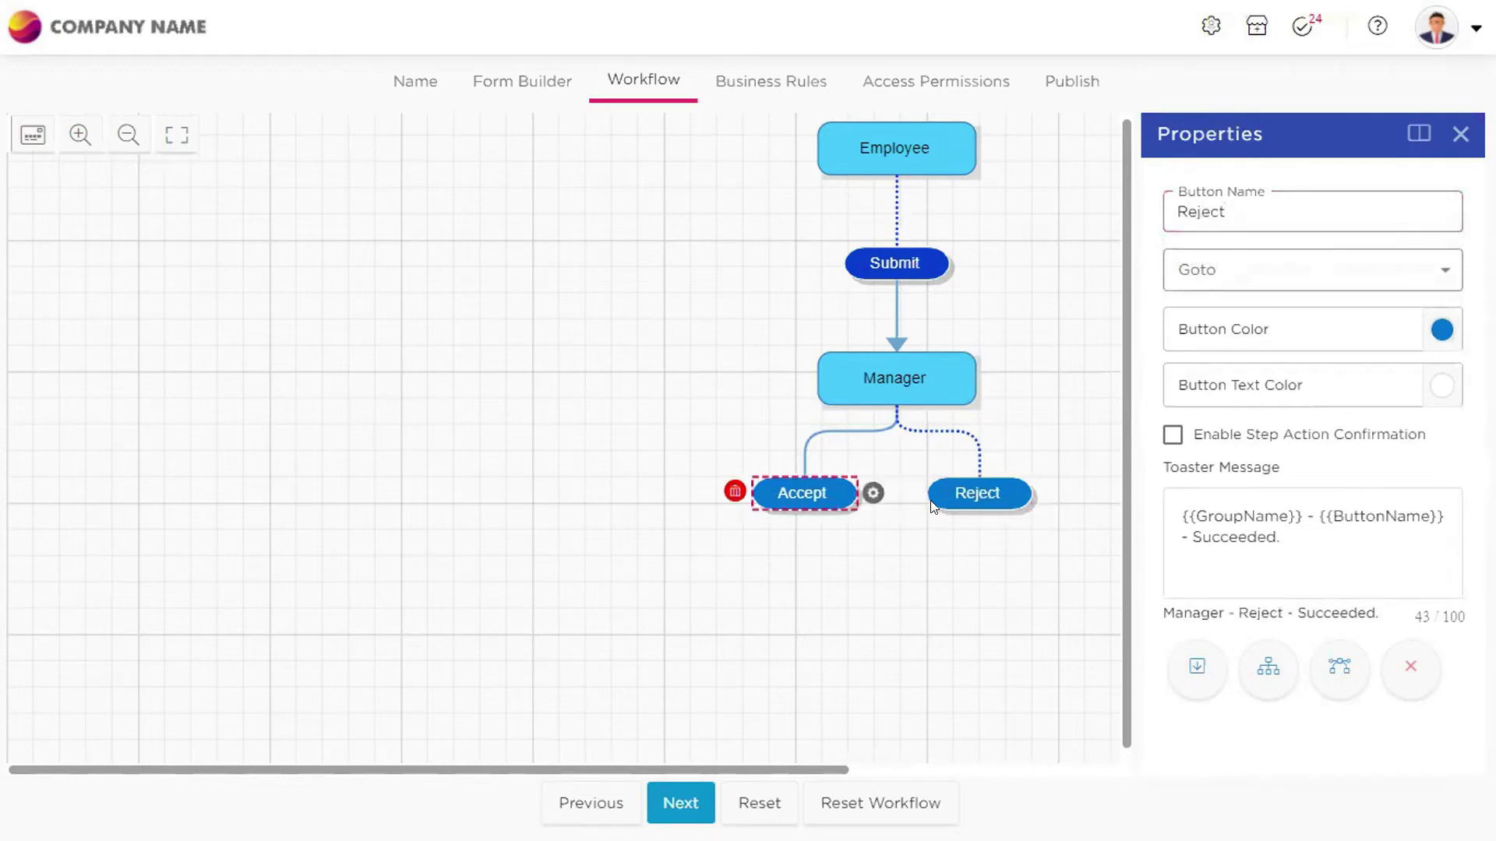
Add a third button to the Manager step and delete it again
left_click(898, 399)
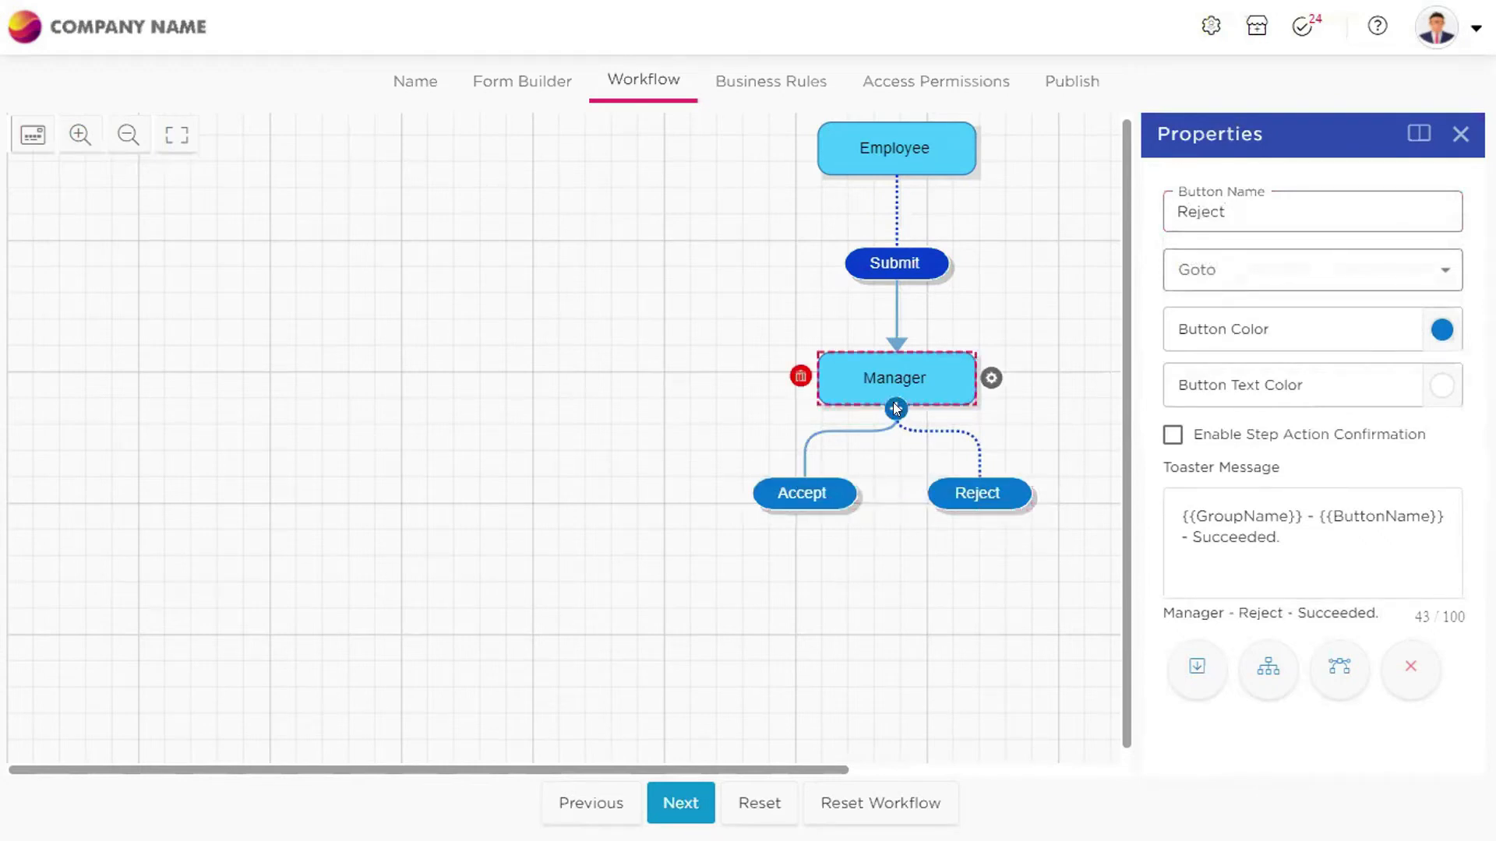
left_click(959, 484)
left_click(892, 396)
left_click(898, 408)
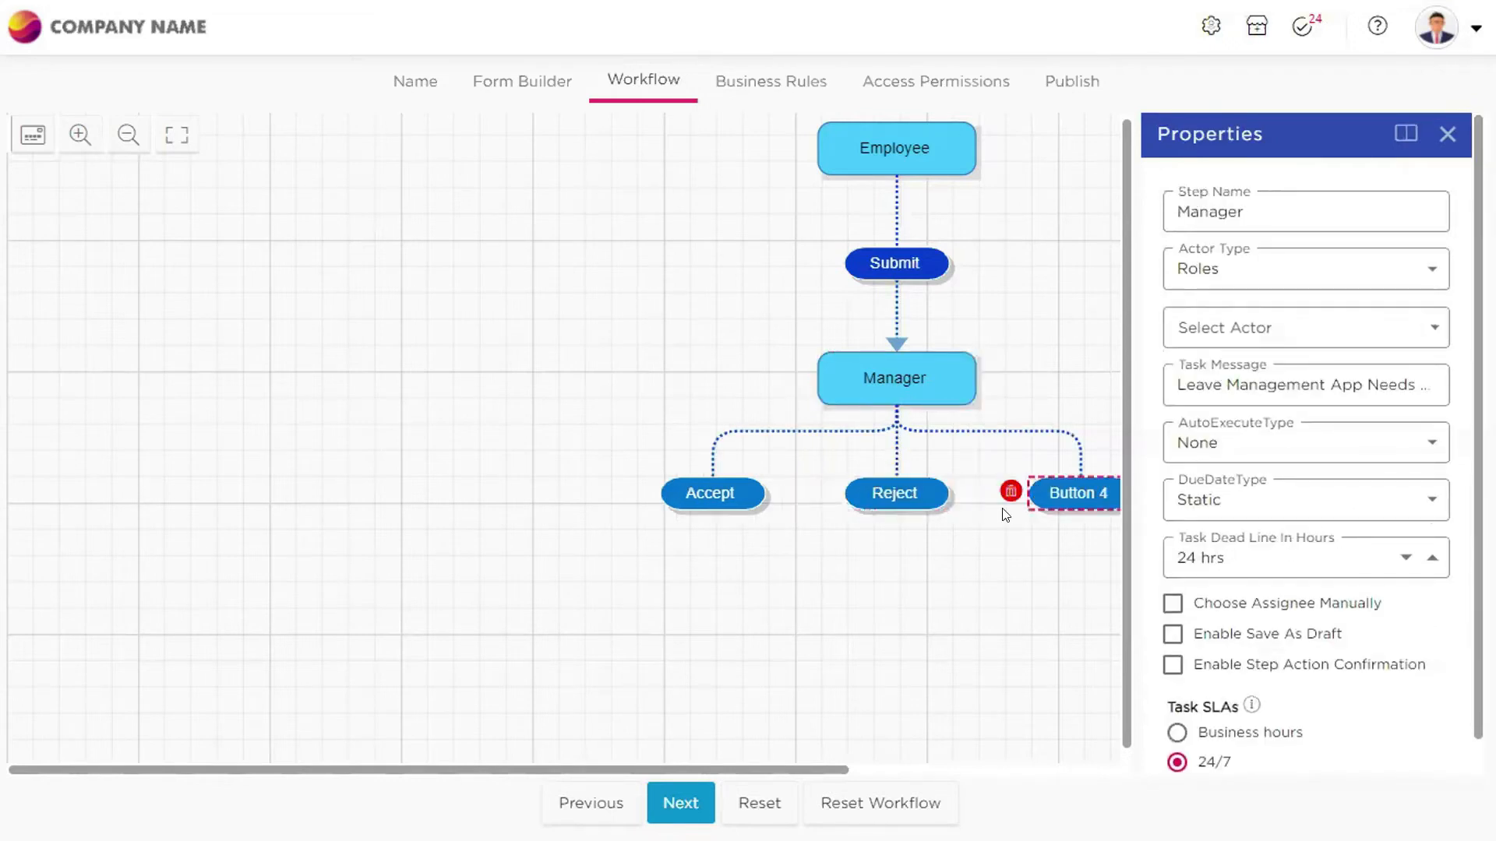
left_click(1010, 490)
left_click(910, 492)
left_click(888, 494)
left_click(884, 399)
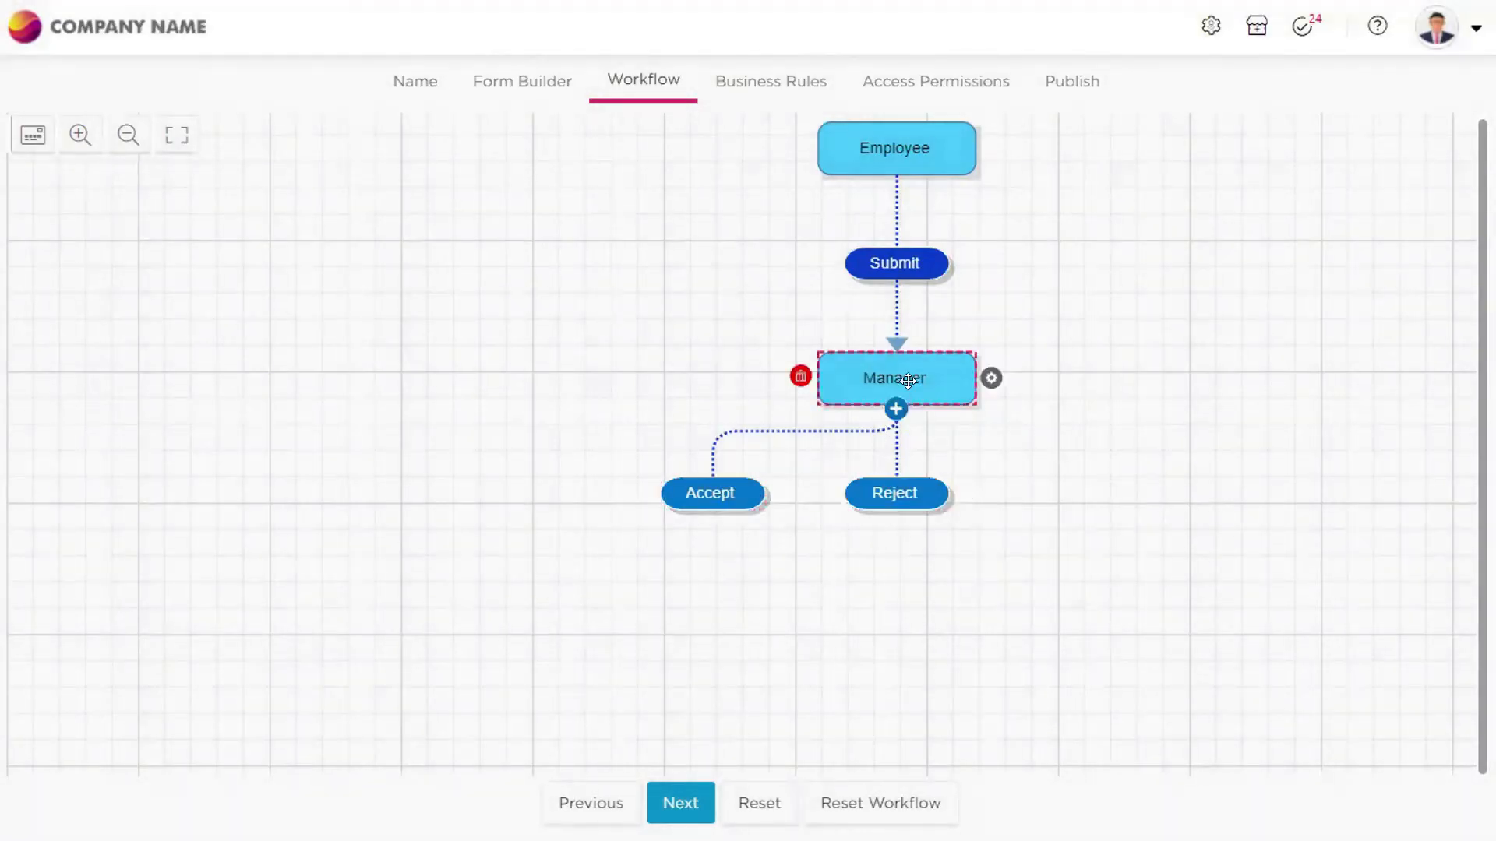
left_click(731, 491)
left_click(869, 499)
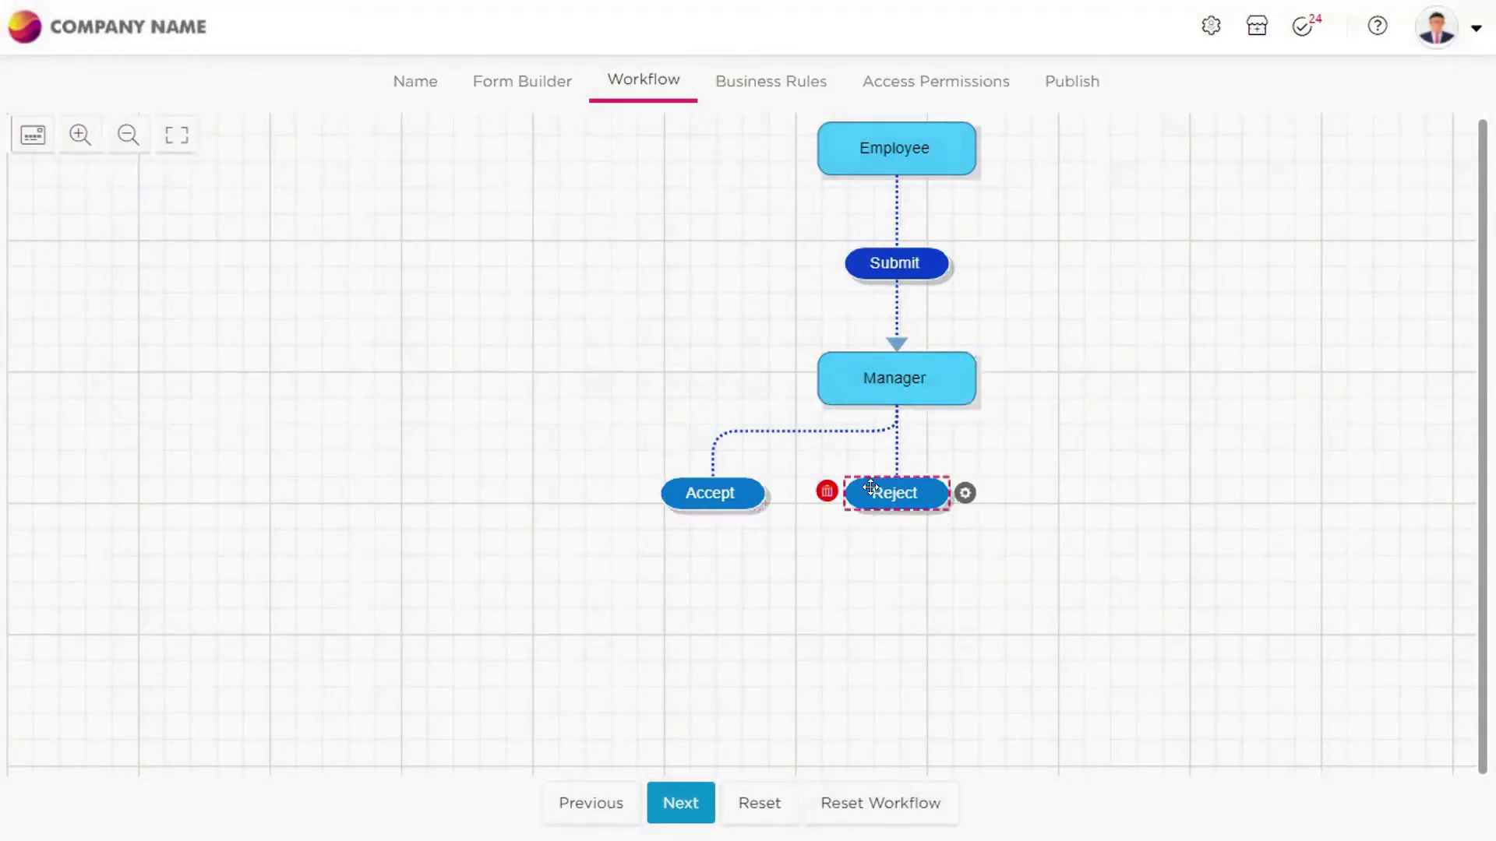
left_click(916, 402)
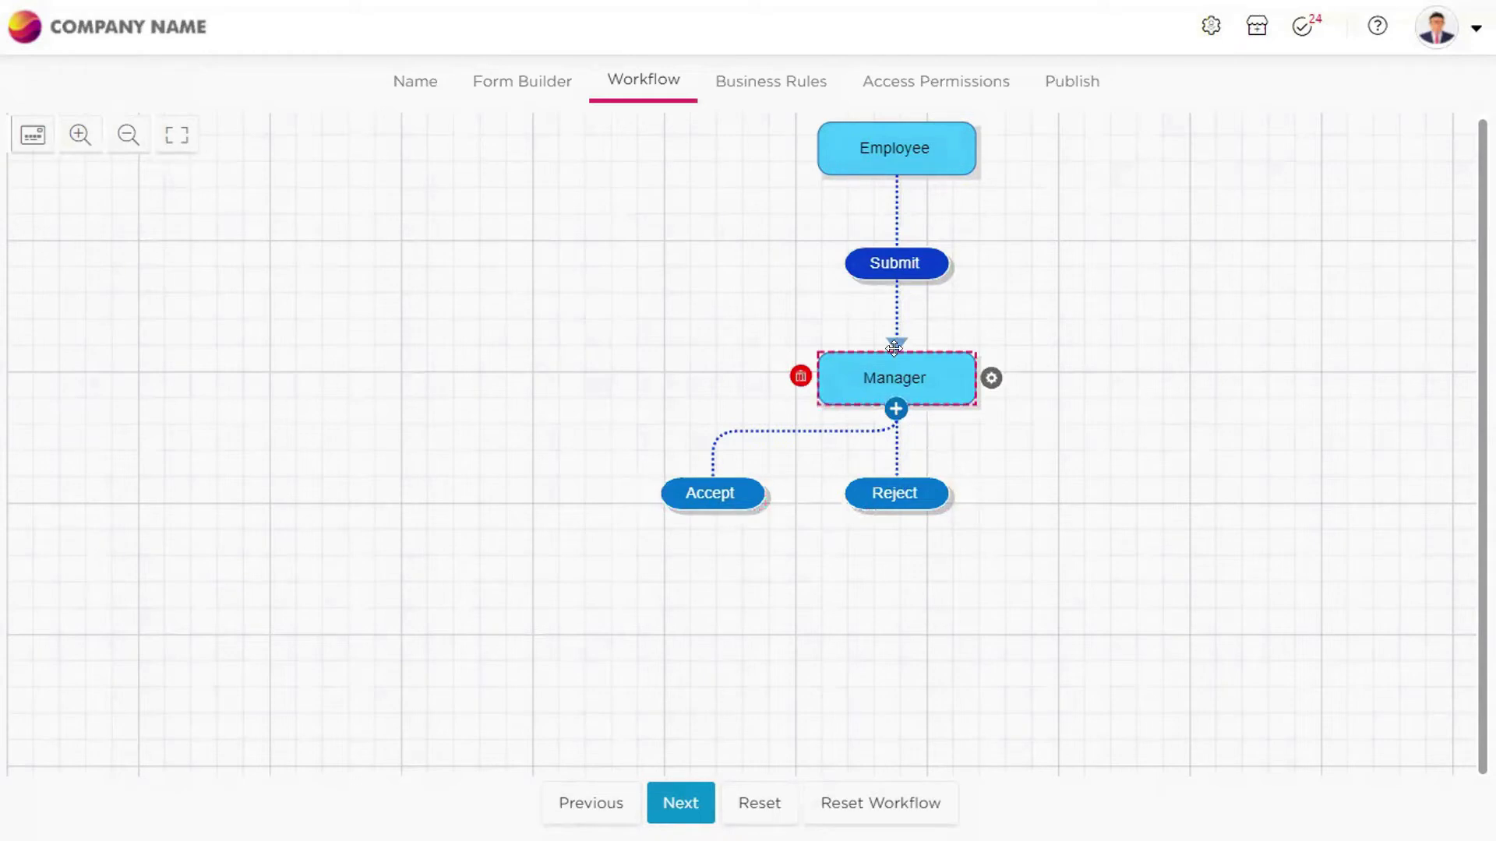
Add a new workflow step after the Manager step's Accept button and name it HR
left_click(712, 489)
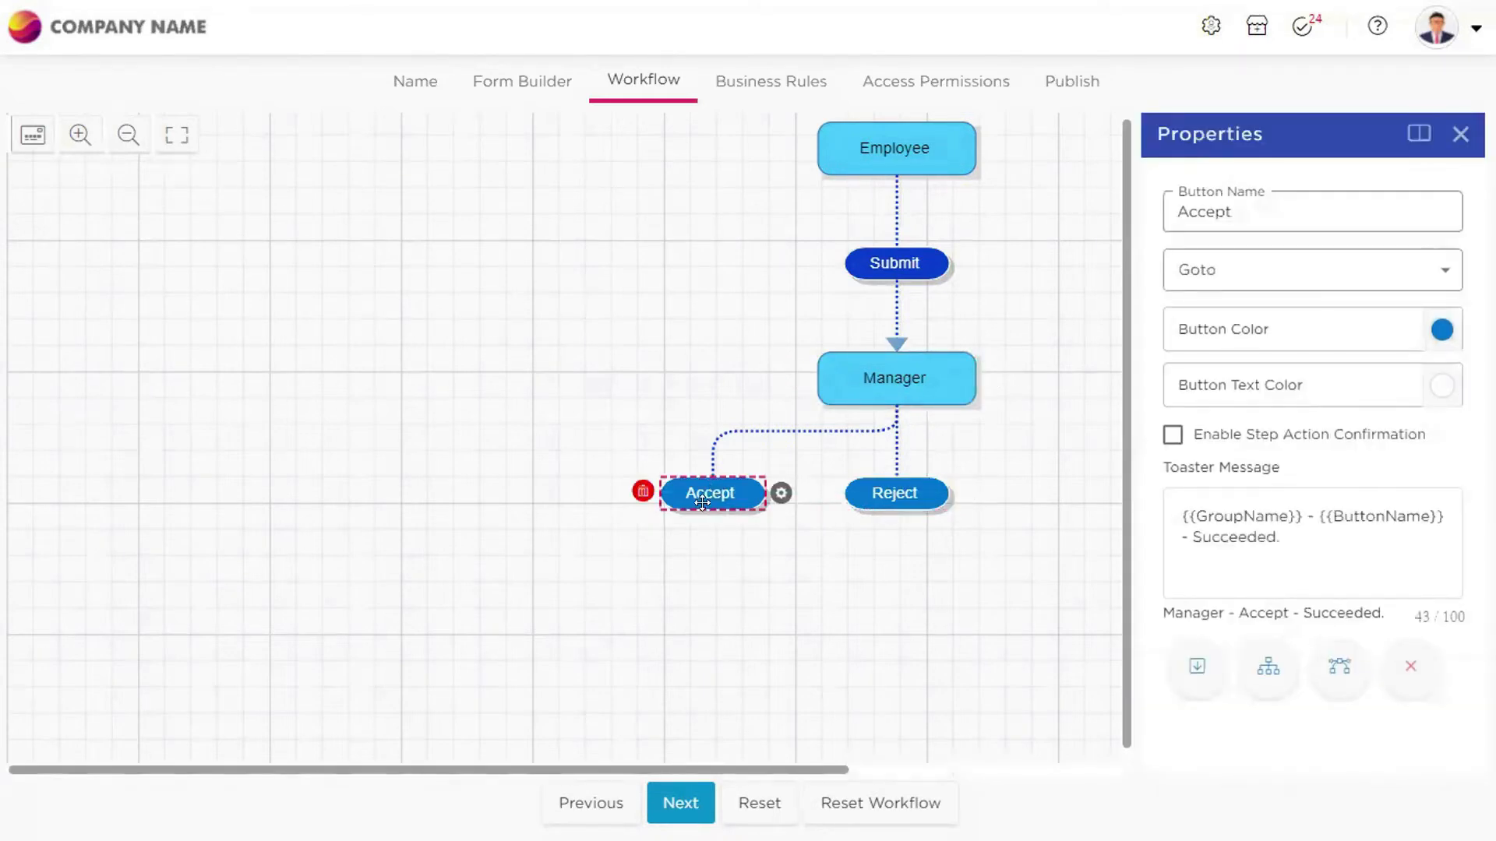
left_click(1197, 668)
left_click(816, 609)
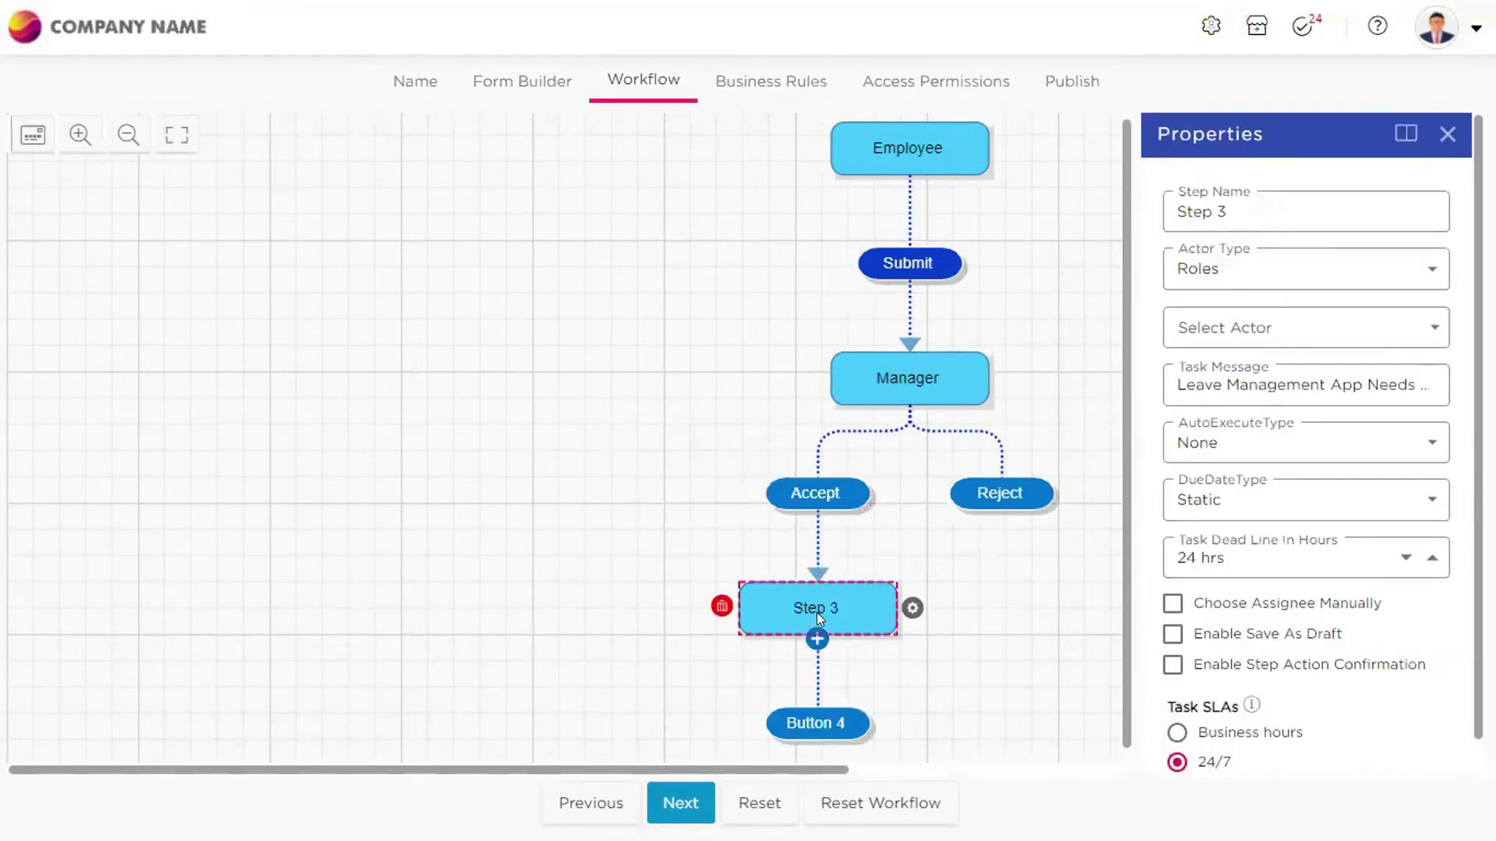
left_click(1335, 210)
type("HR")
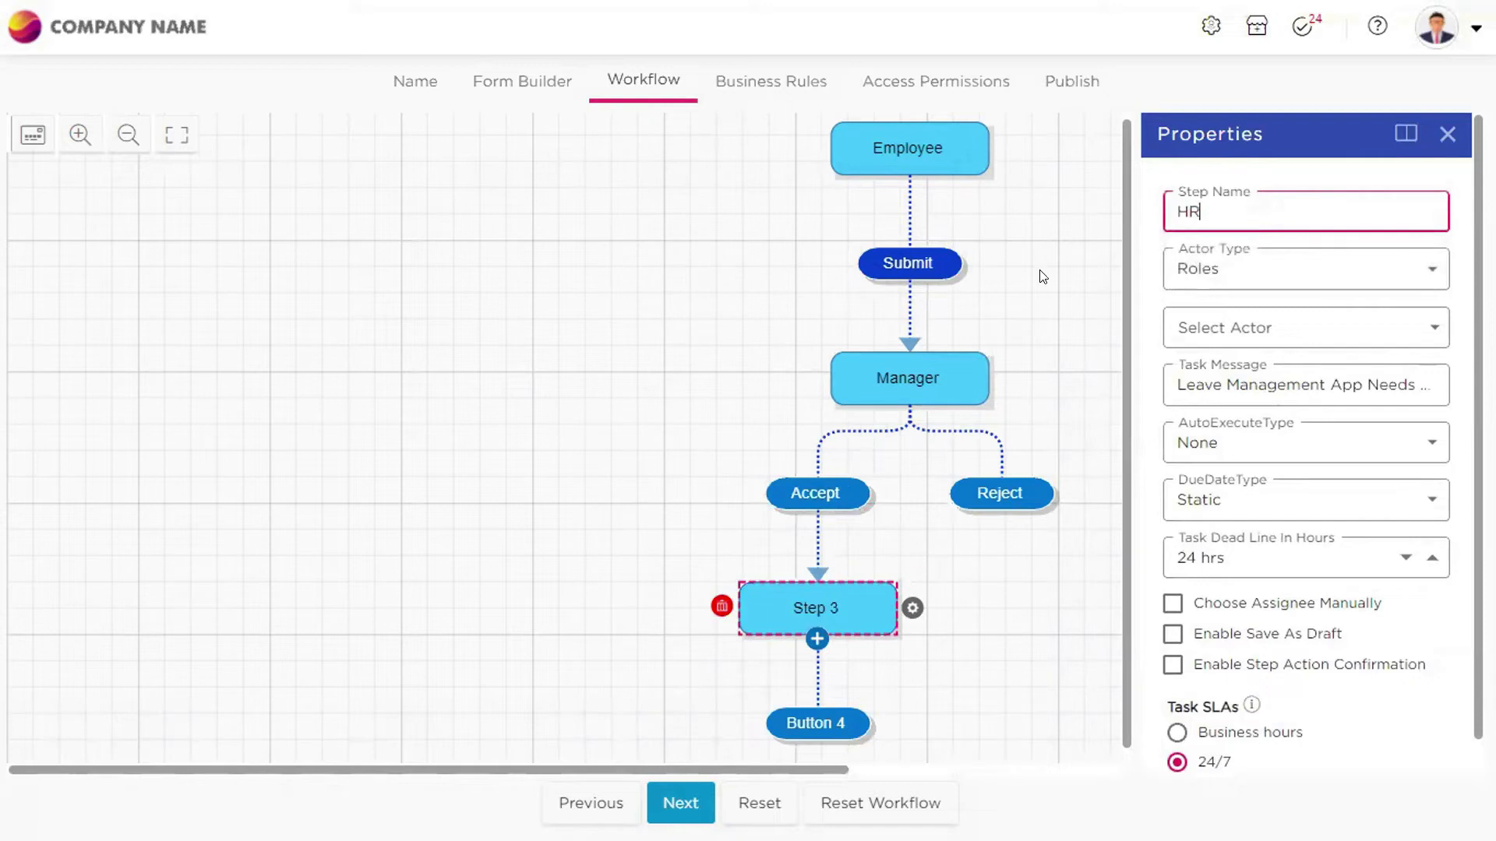
left_click(1019, 317)
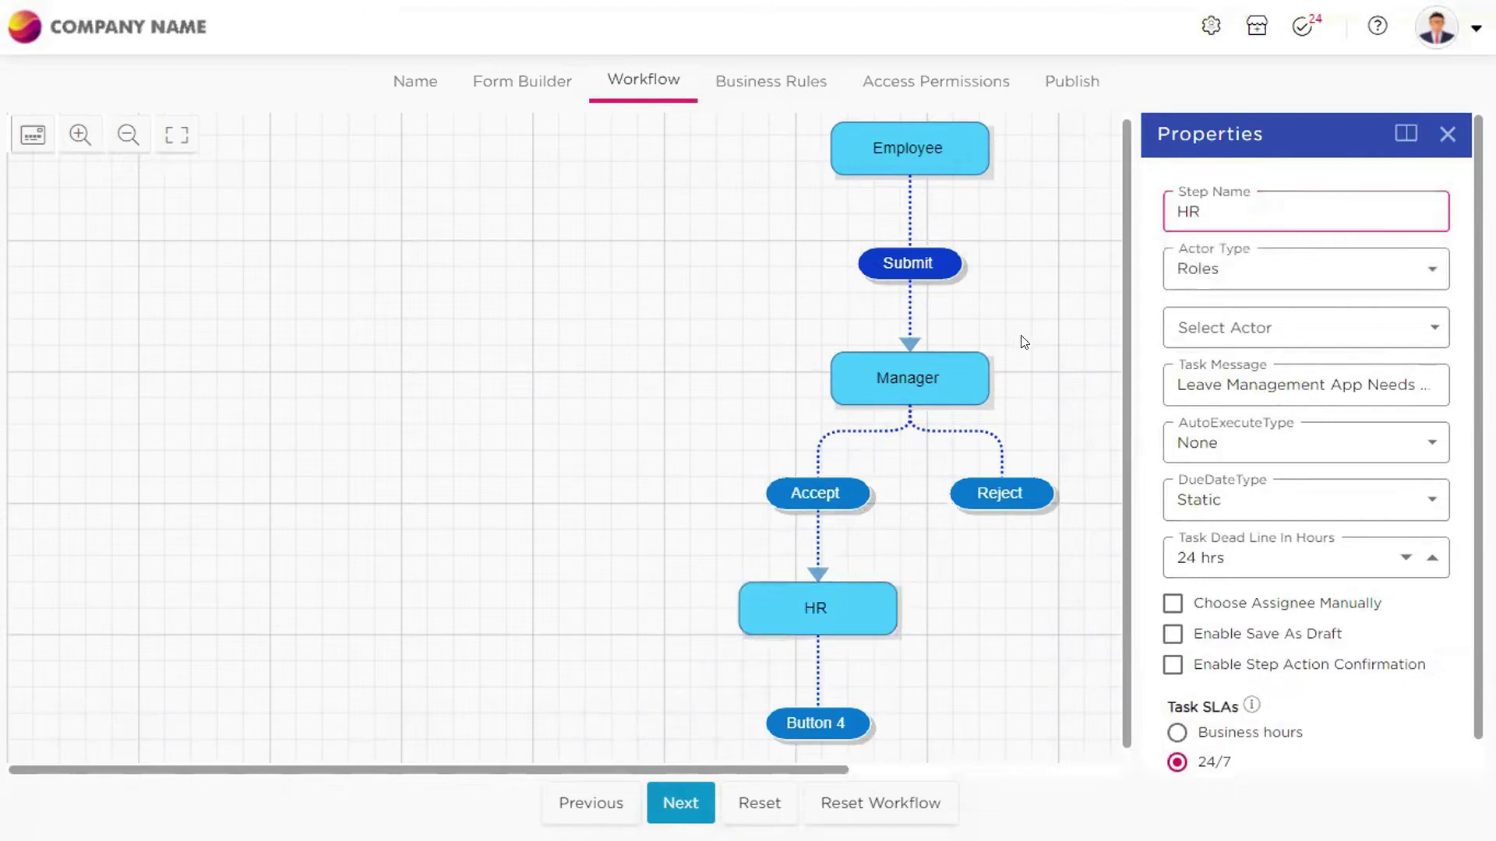
Add a second button to the HR step and rename its first button to Accept
scroll(890, 641, "up", 1)
left_click(790, 612)
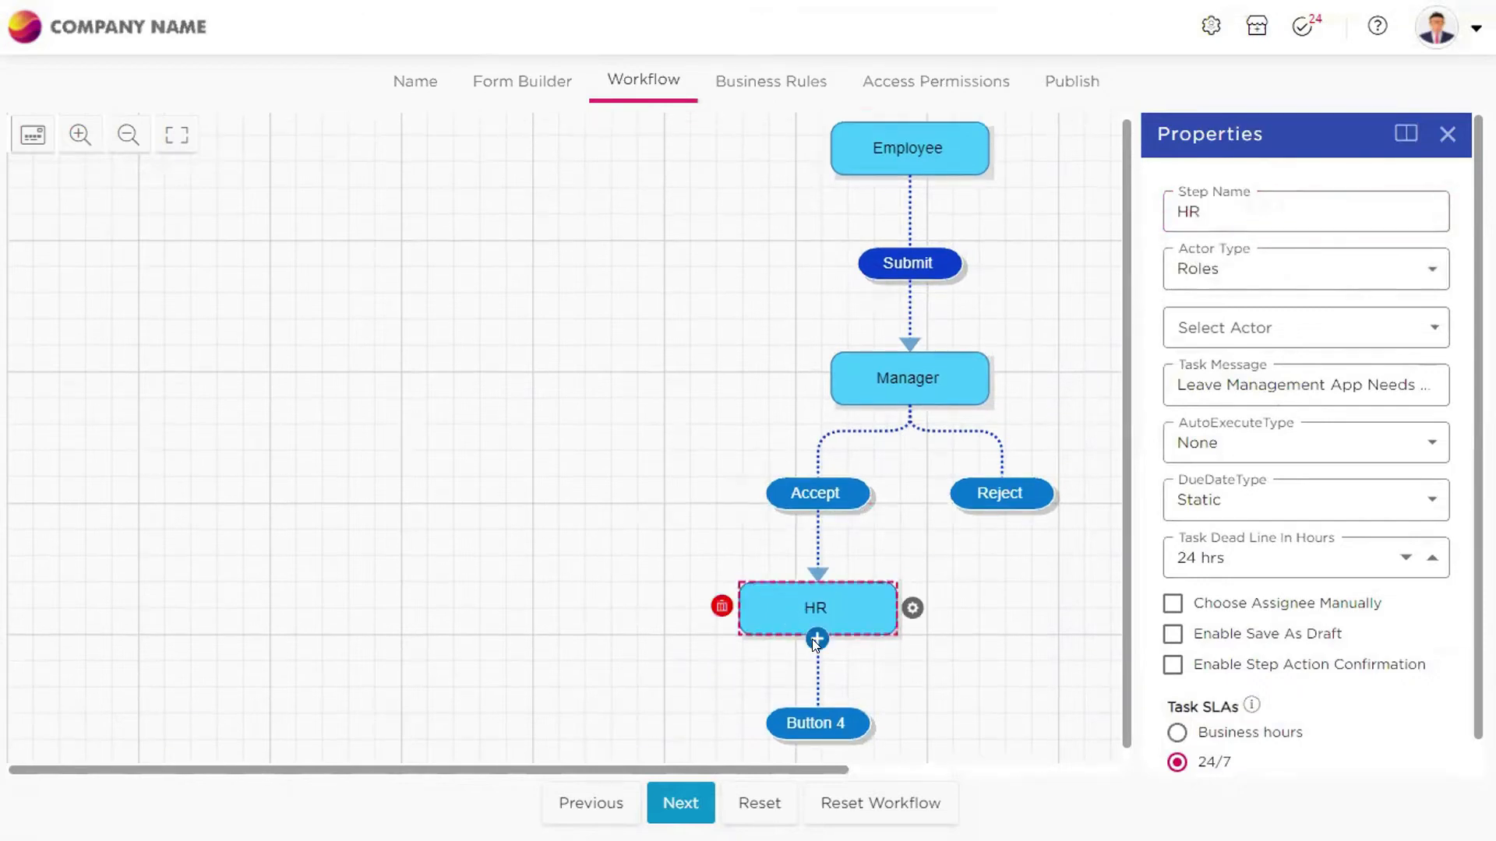
left_click(815, 641)
left_click(745, 714)
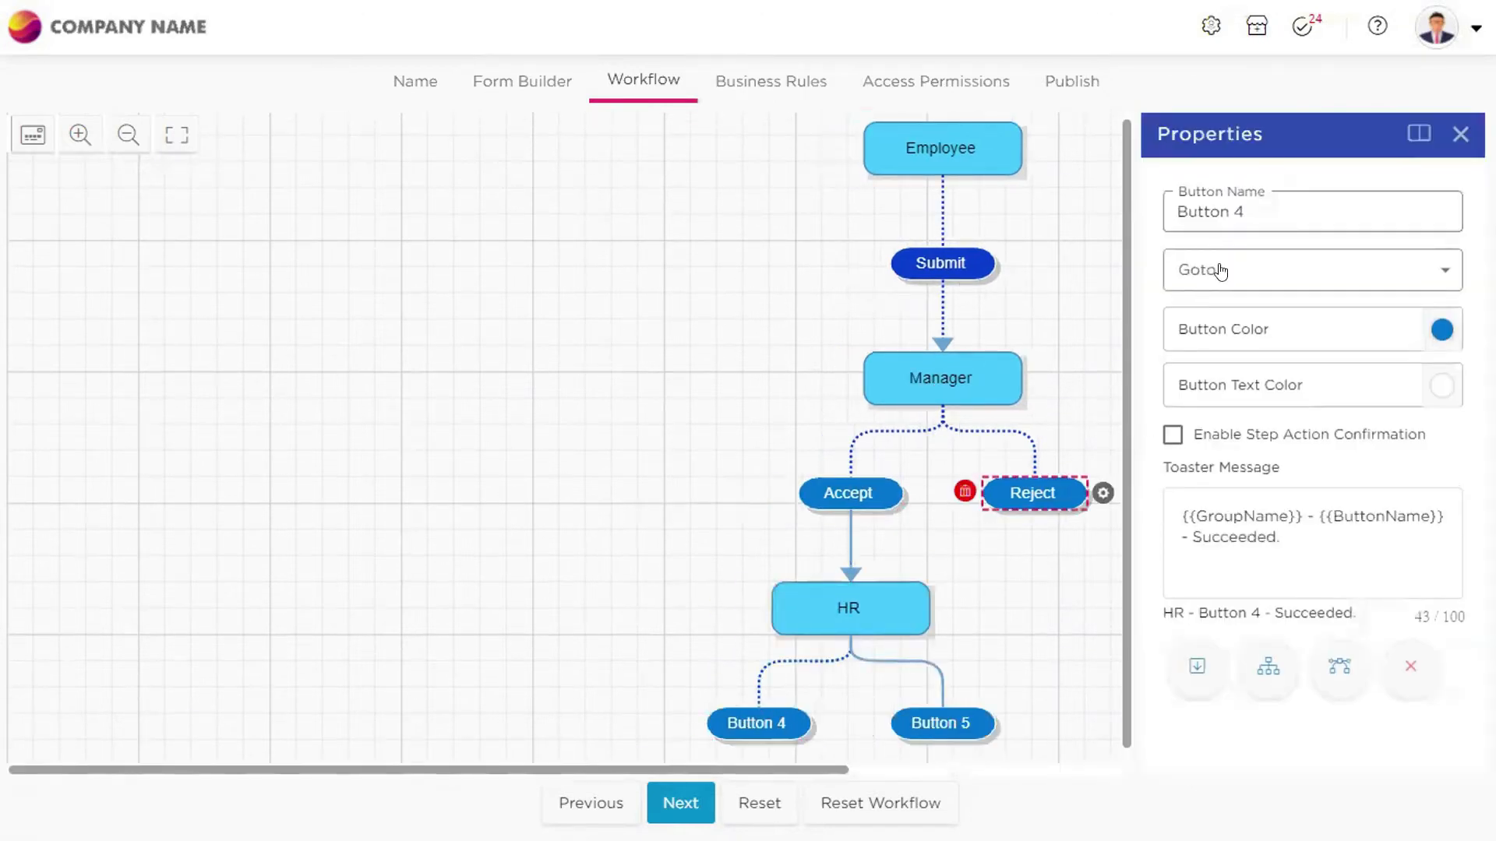
left_click_drag(1255, 211, 1153, 207)
type("Accept")
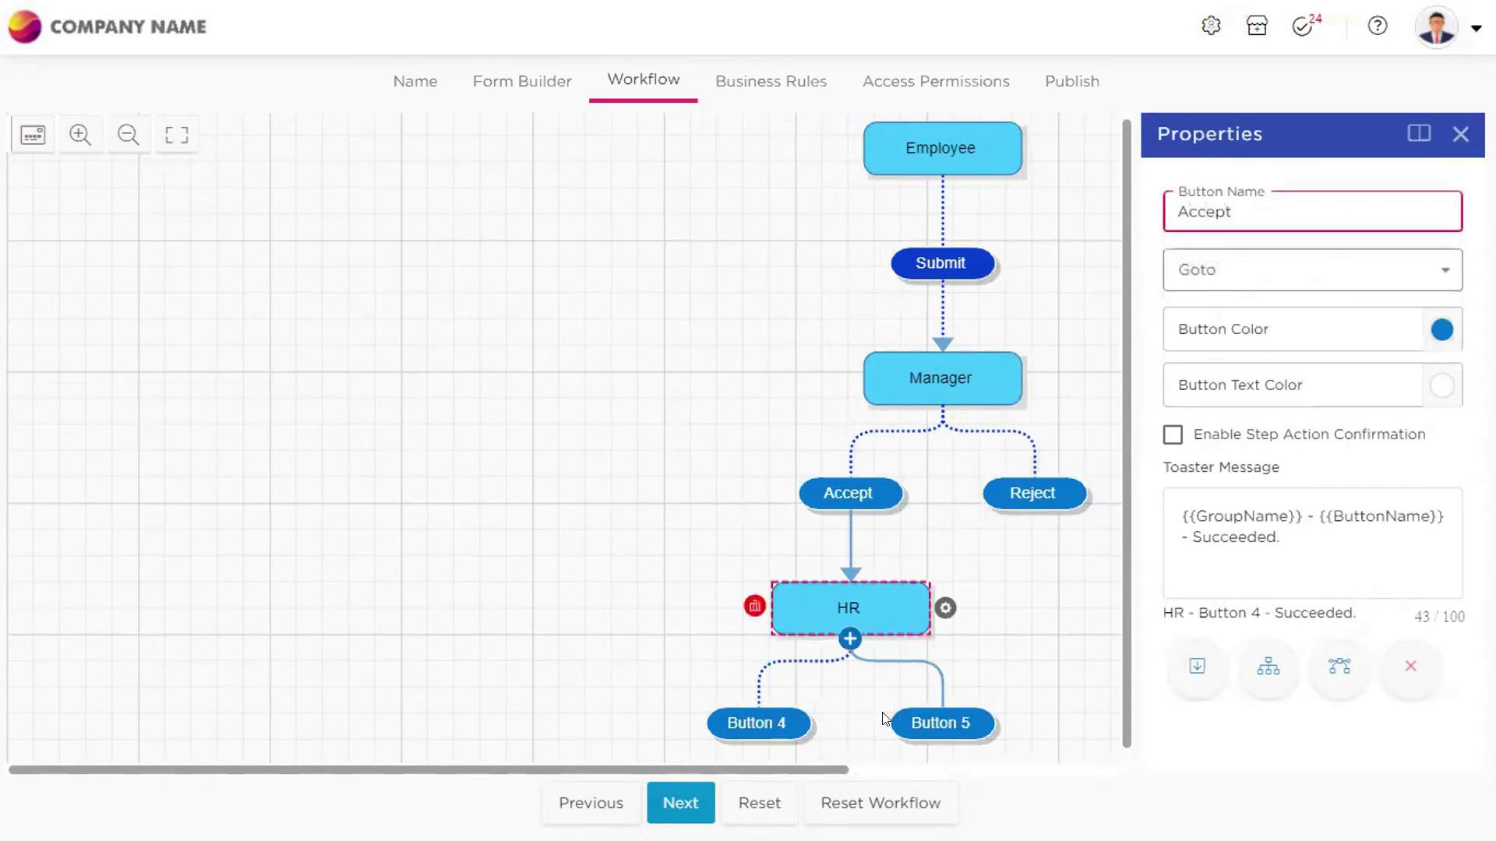
Rename the HR step's second button to Reject
left_click(911, 724)
left_click_drag(1254, 211, 1114, 203)
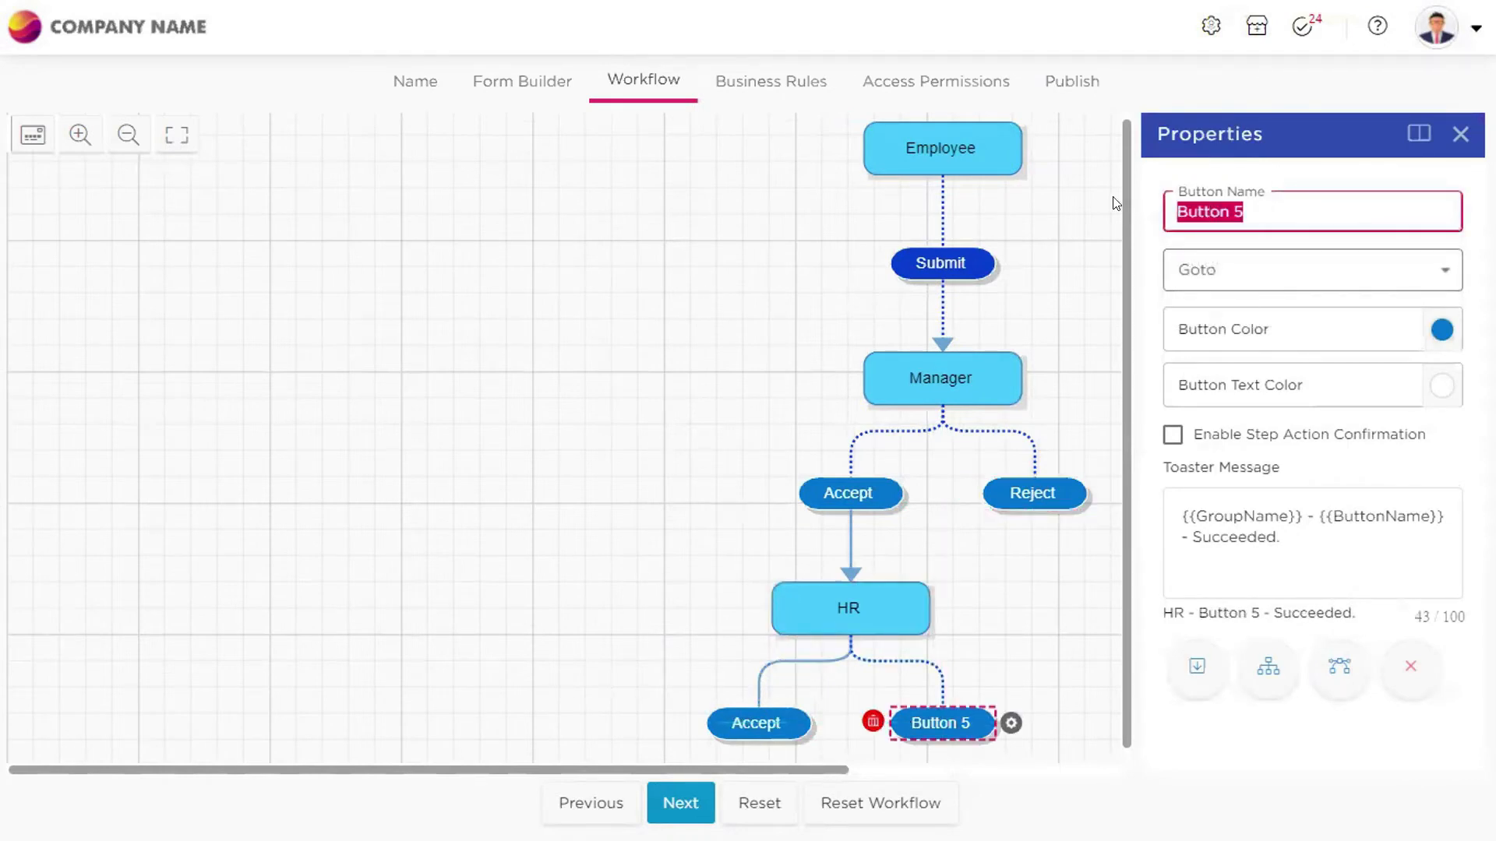
type("Reject")
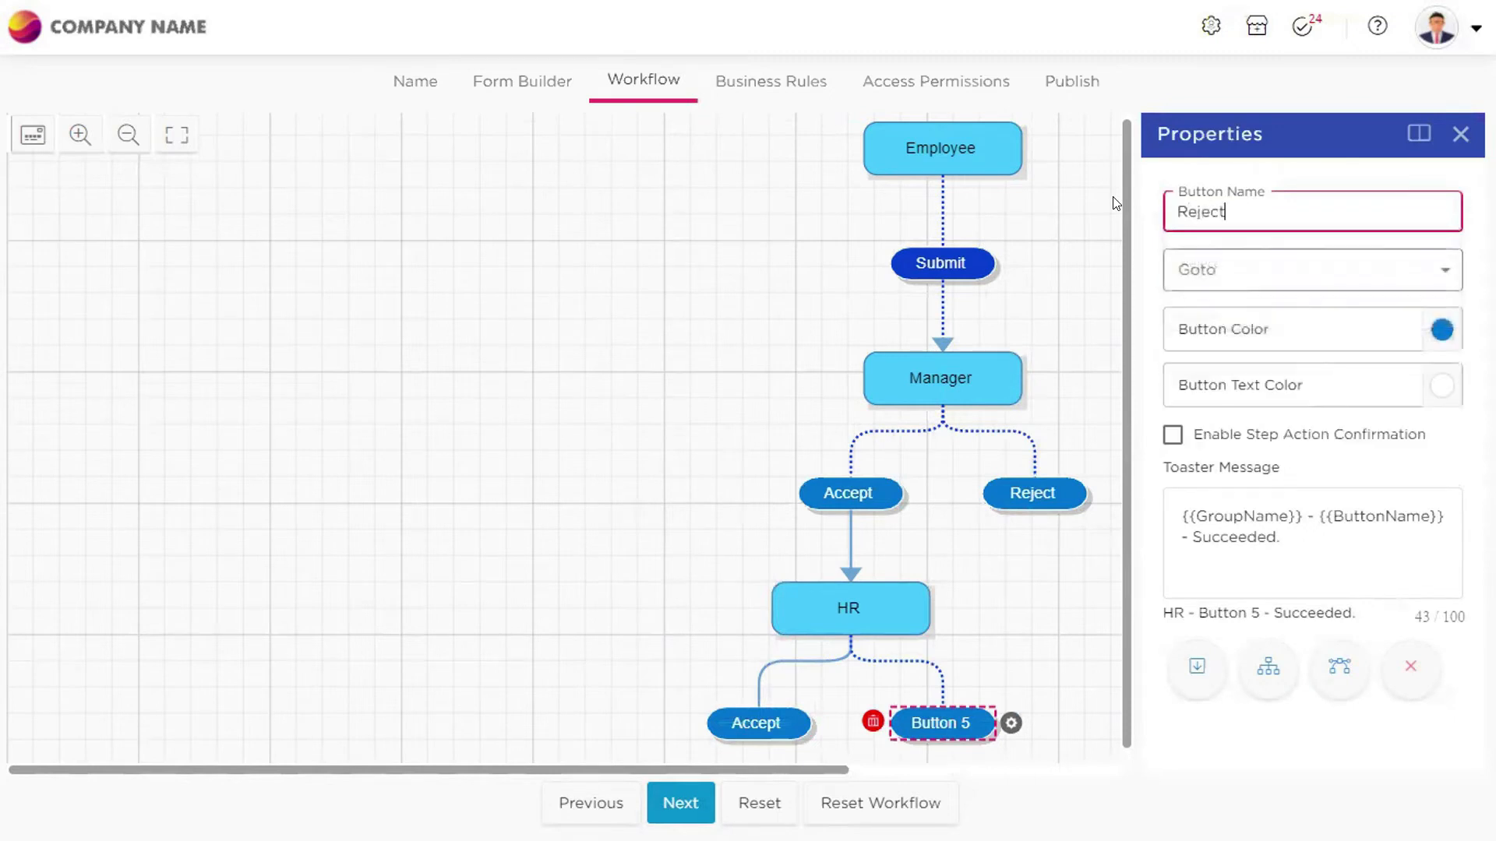
left_click(690, 368)
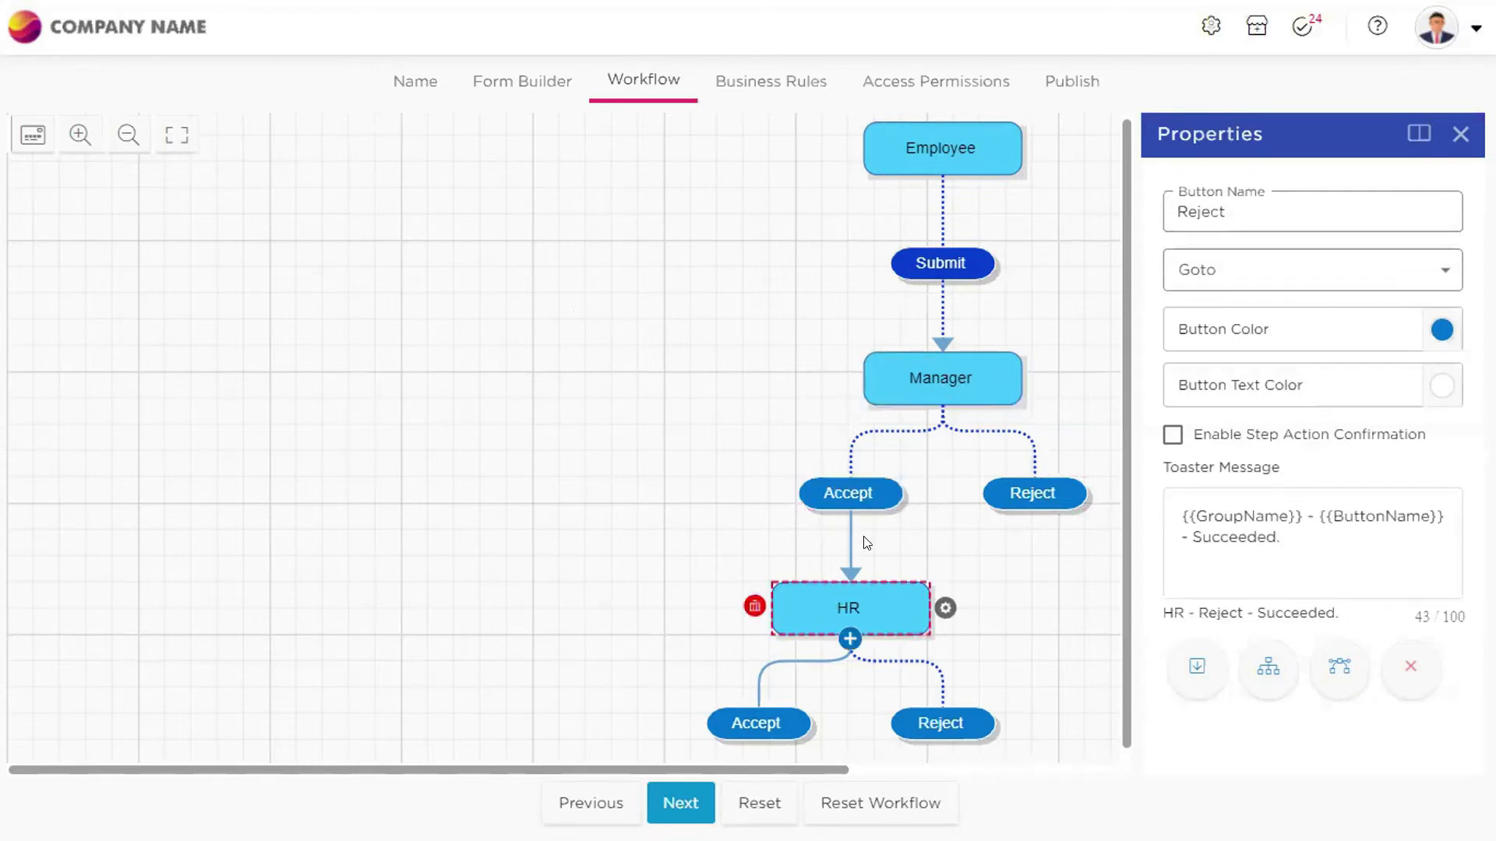
Set the Goto target of the Manager step's Reject button to Employee
left_click(1016, 493)
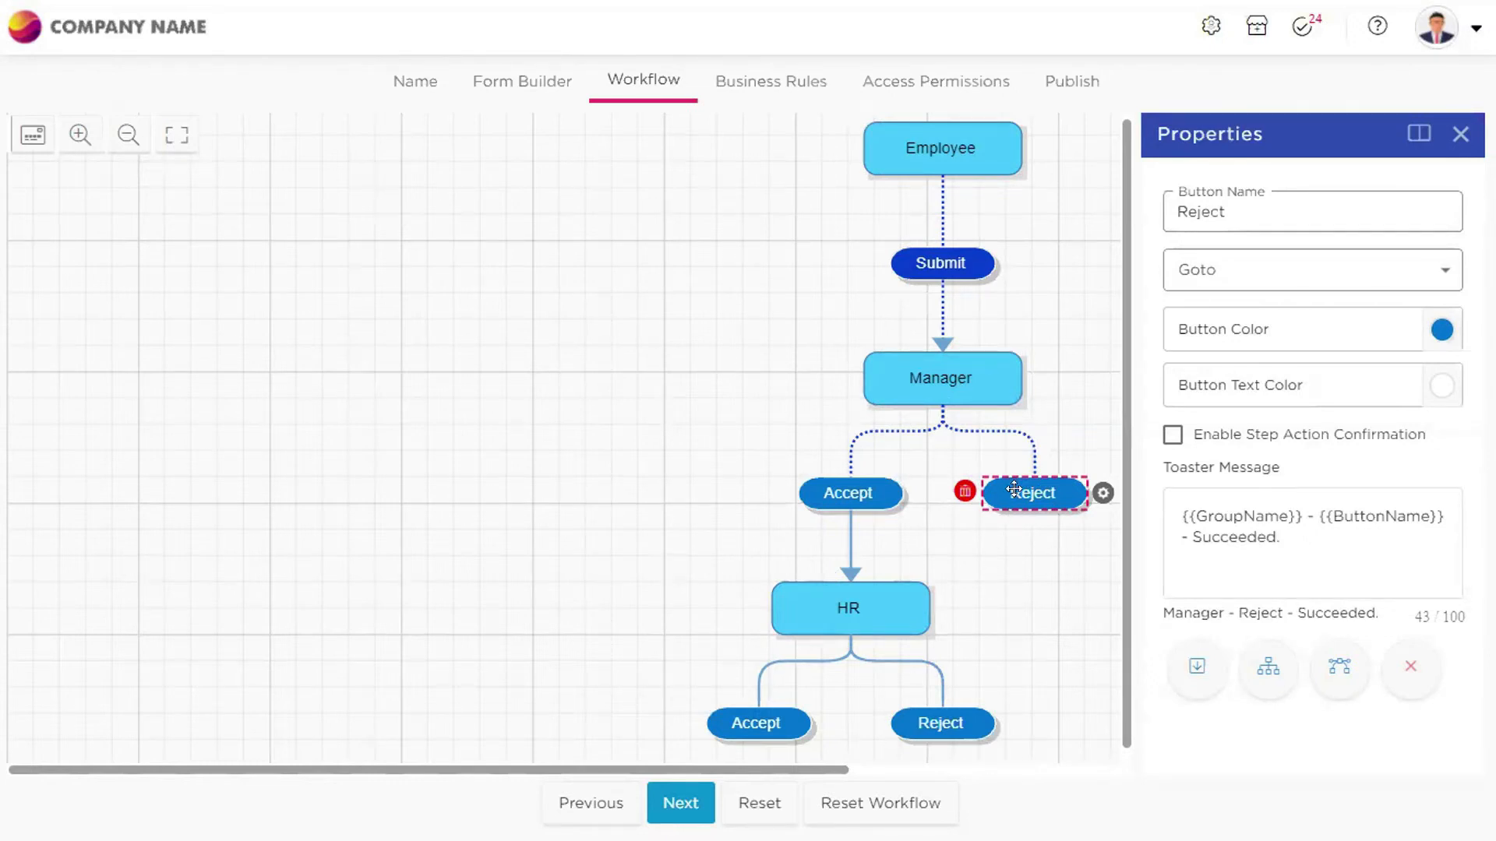
left_click(1216, 277)
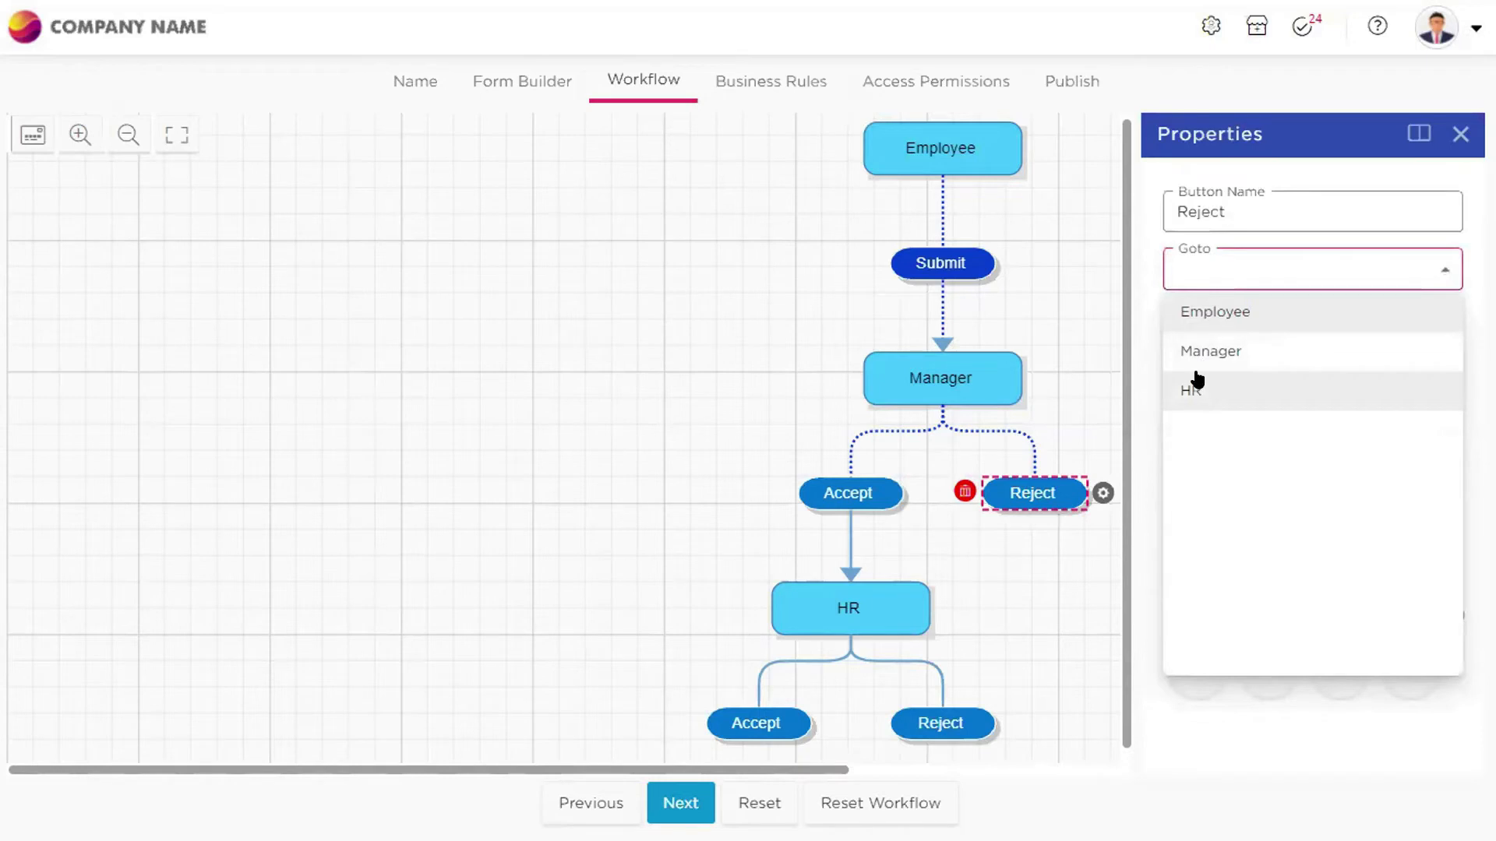
left_click(1207, 320)
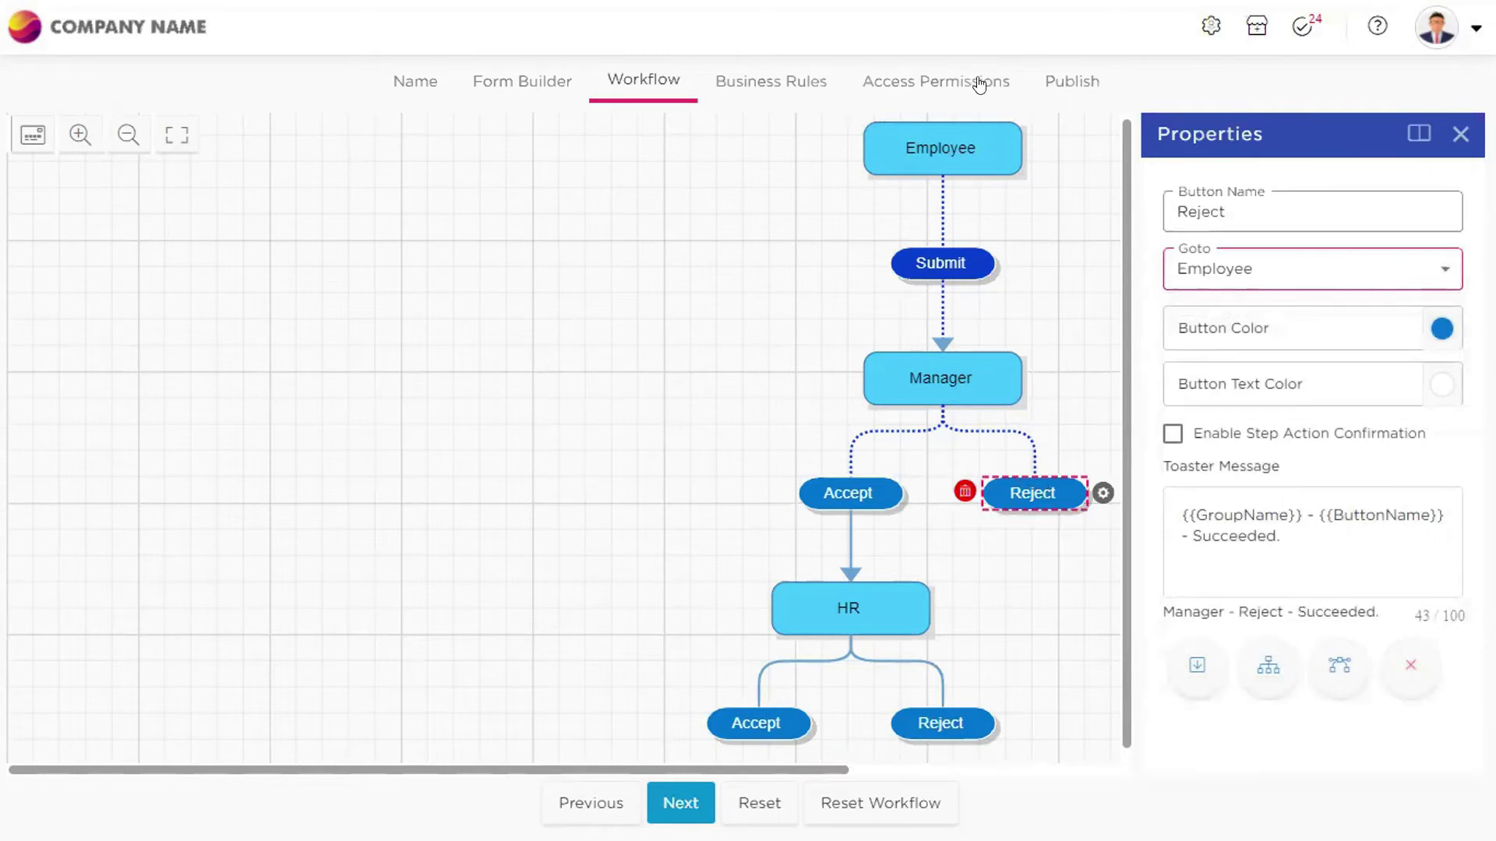
Review the Goto target options for the Manager step's Reject button against the workflow steps
left_click(938, 168)
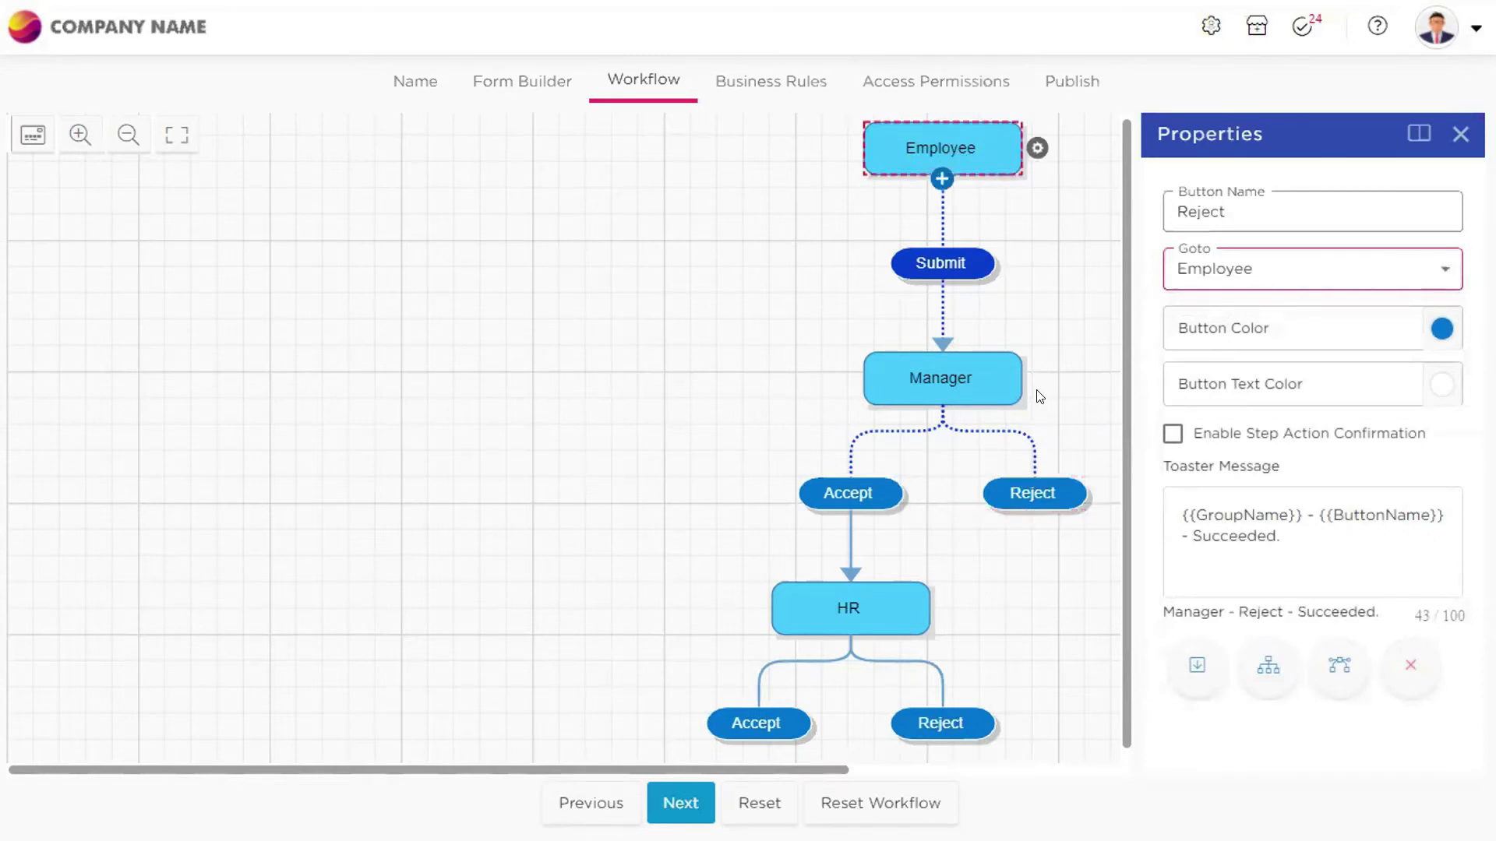
left_click(1032, 508)
left_click(944, 152)
left_click(949, 184)
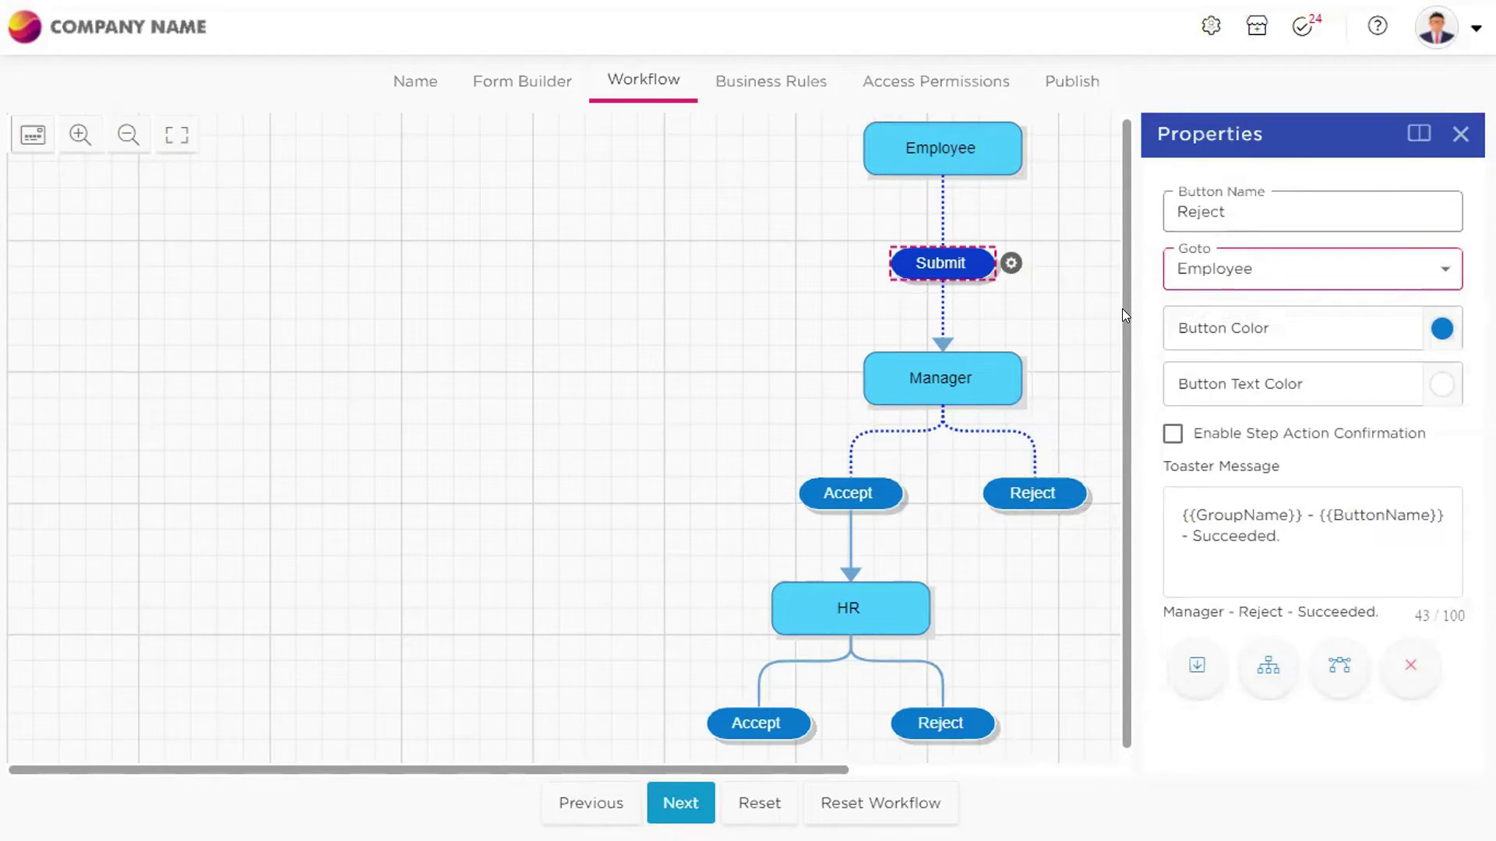
left_click(1219, 260)
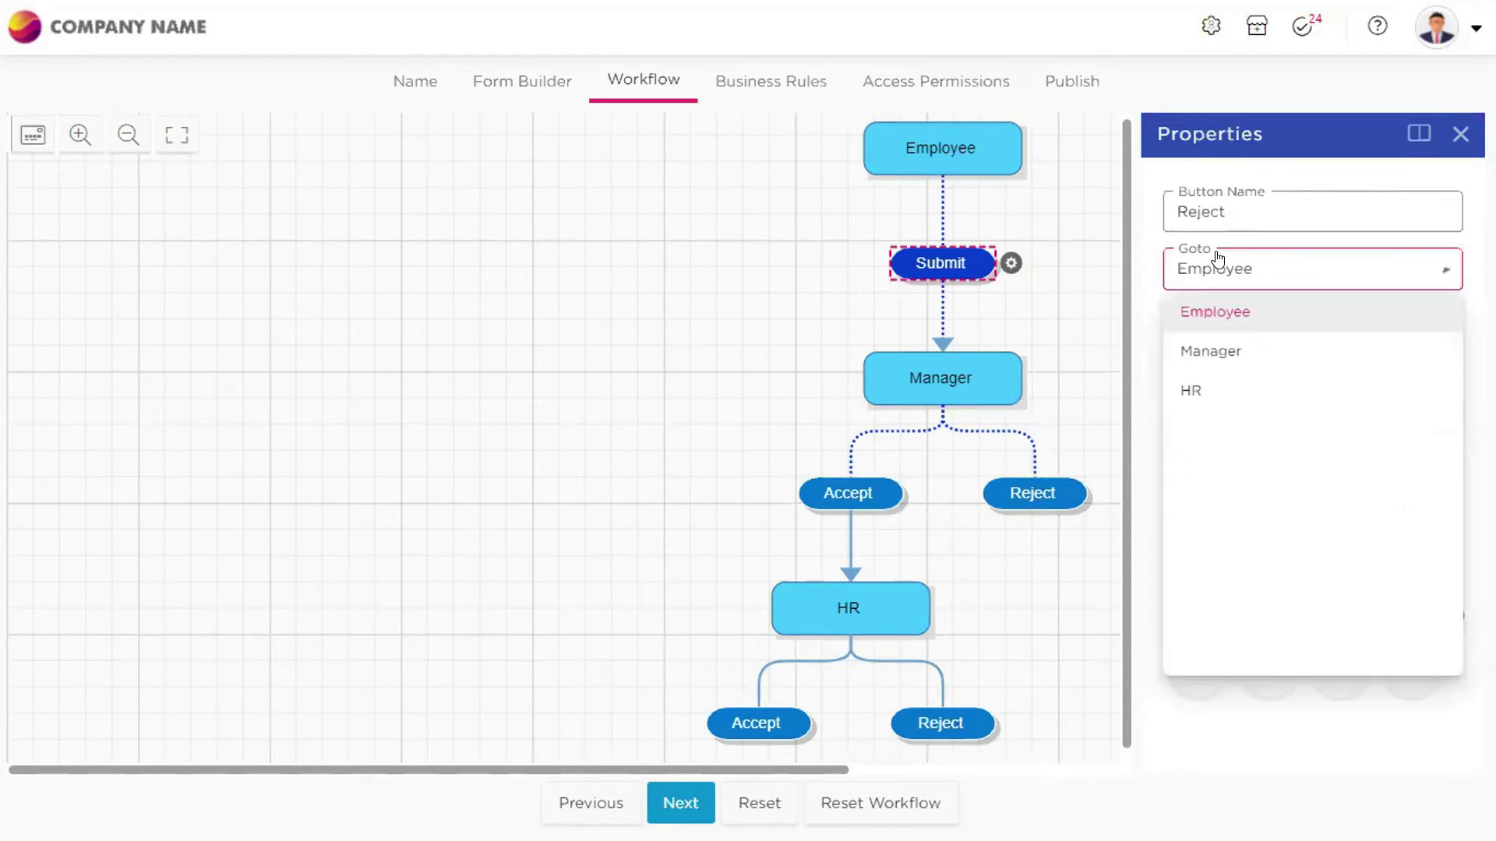
left_click(1218, 315)
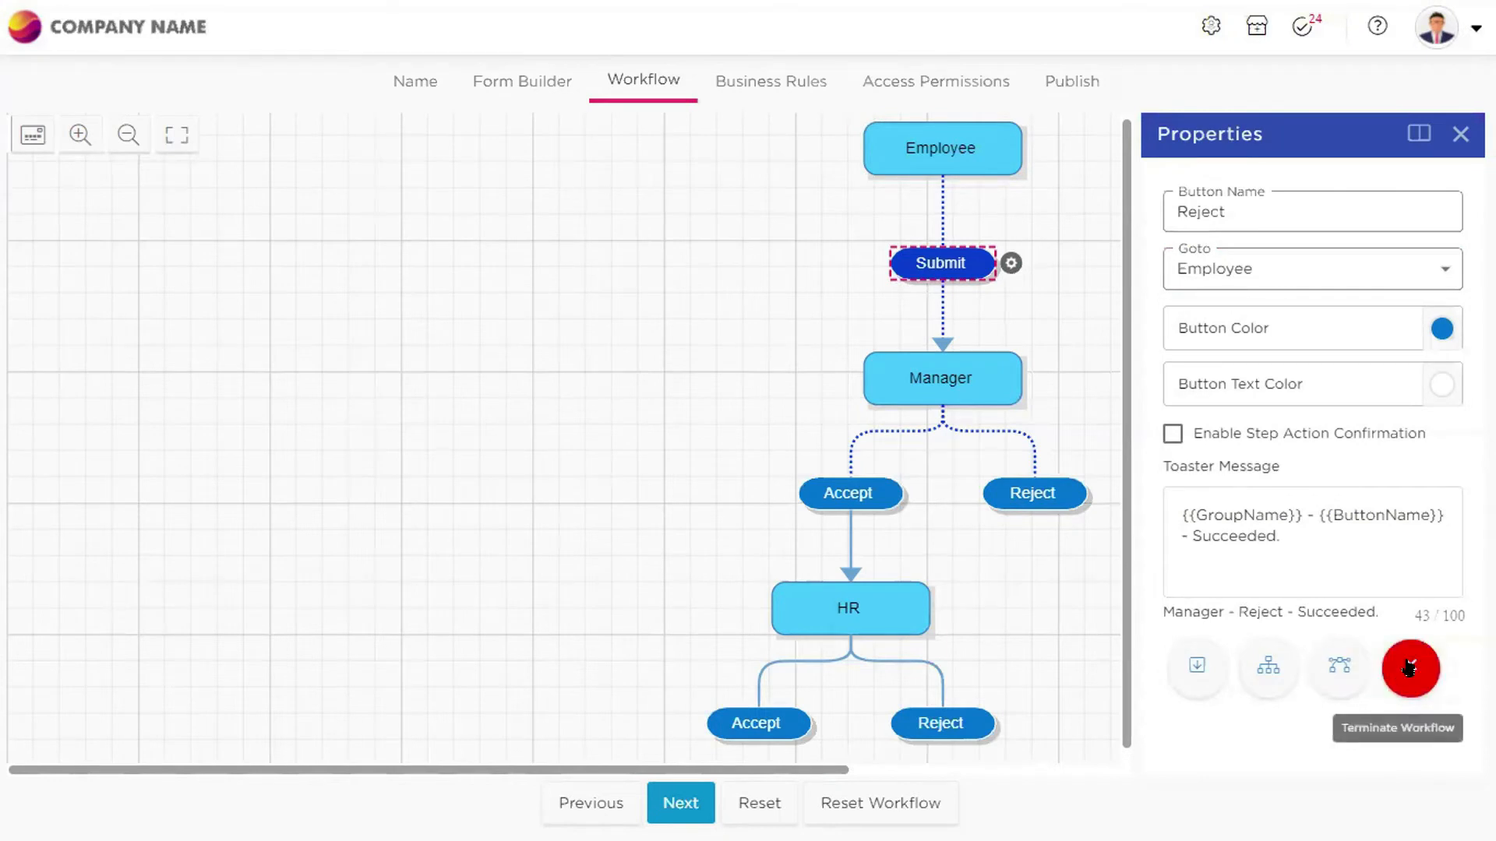
left_click(1035, 602)
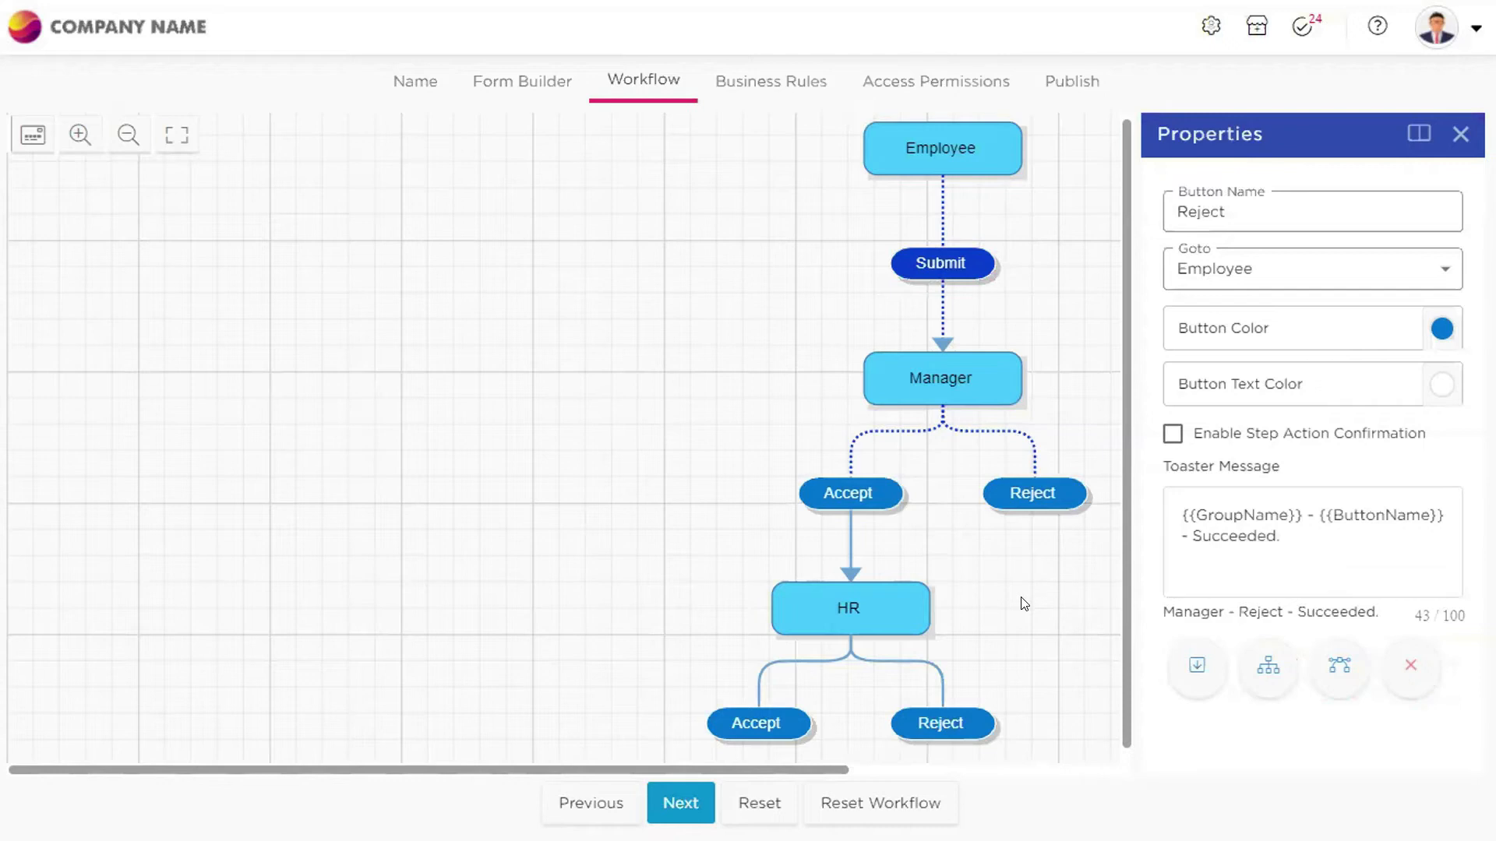
left_click(1028, 484)
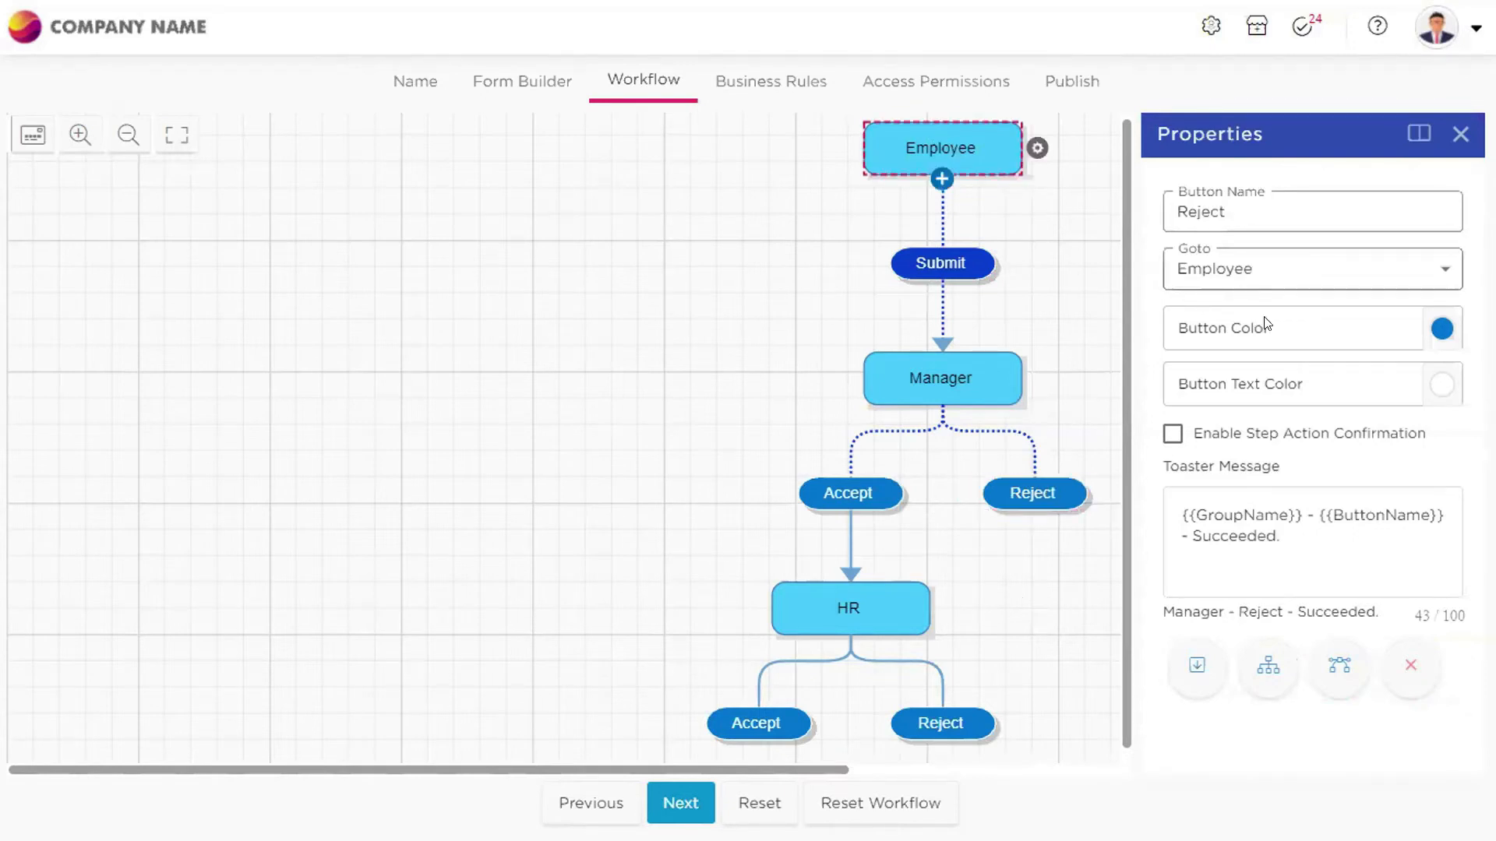
left_click(1246, 271)
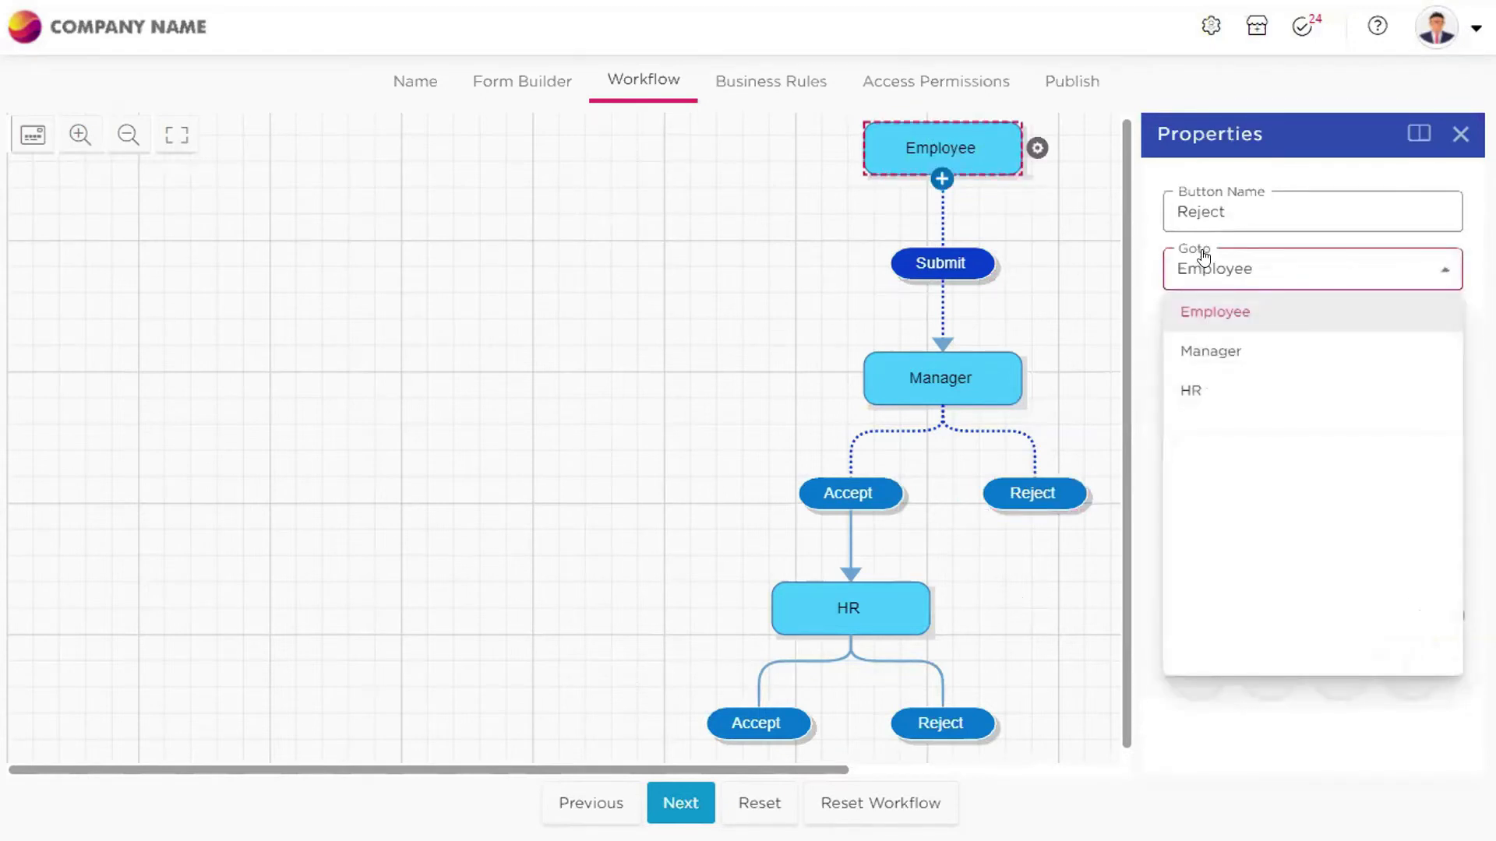
left_click(1053, 262)
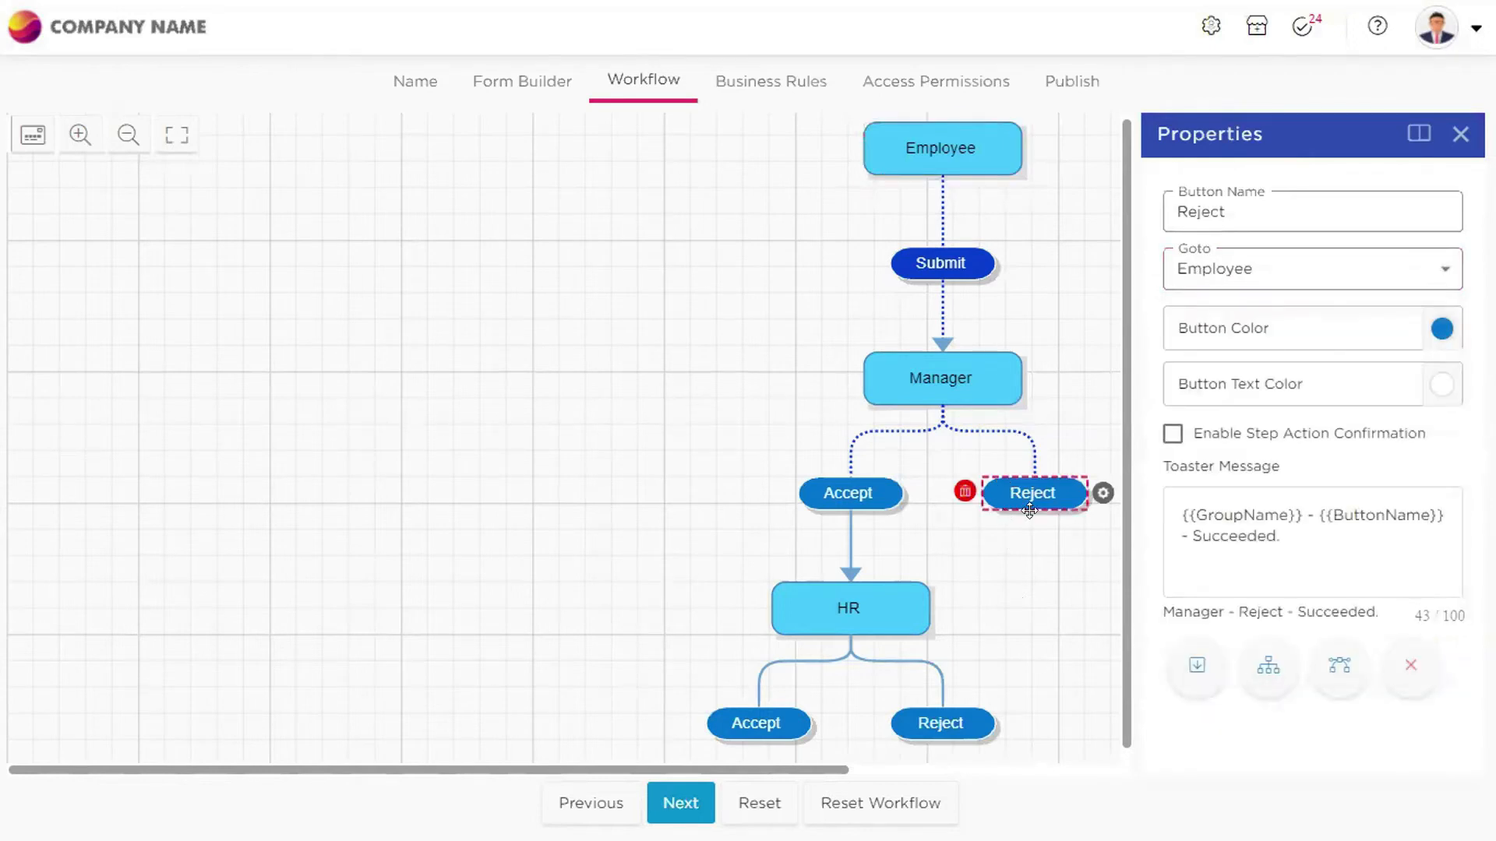
scroll(1001, 564, "down", 1)
scroll(990, 556, "up", 1)
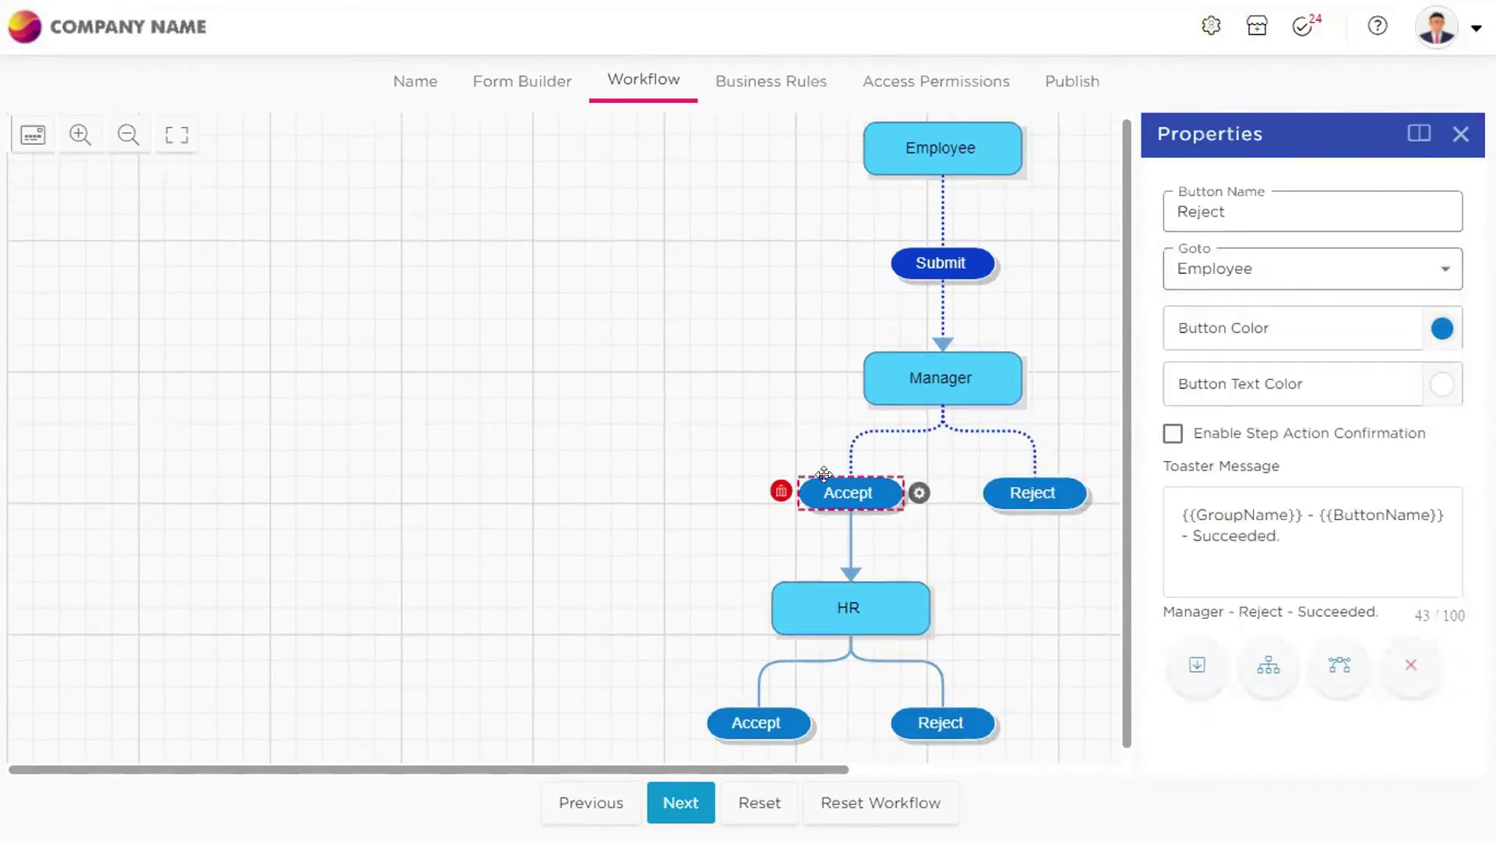
Terminate the workflow after the HR step's Accept button
left_click(824, 477)
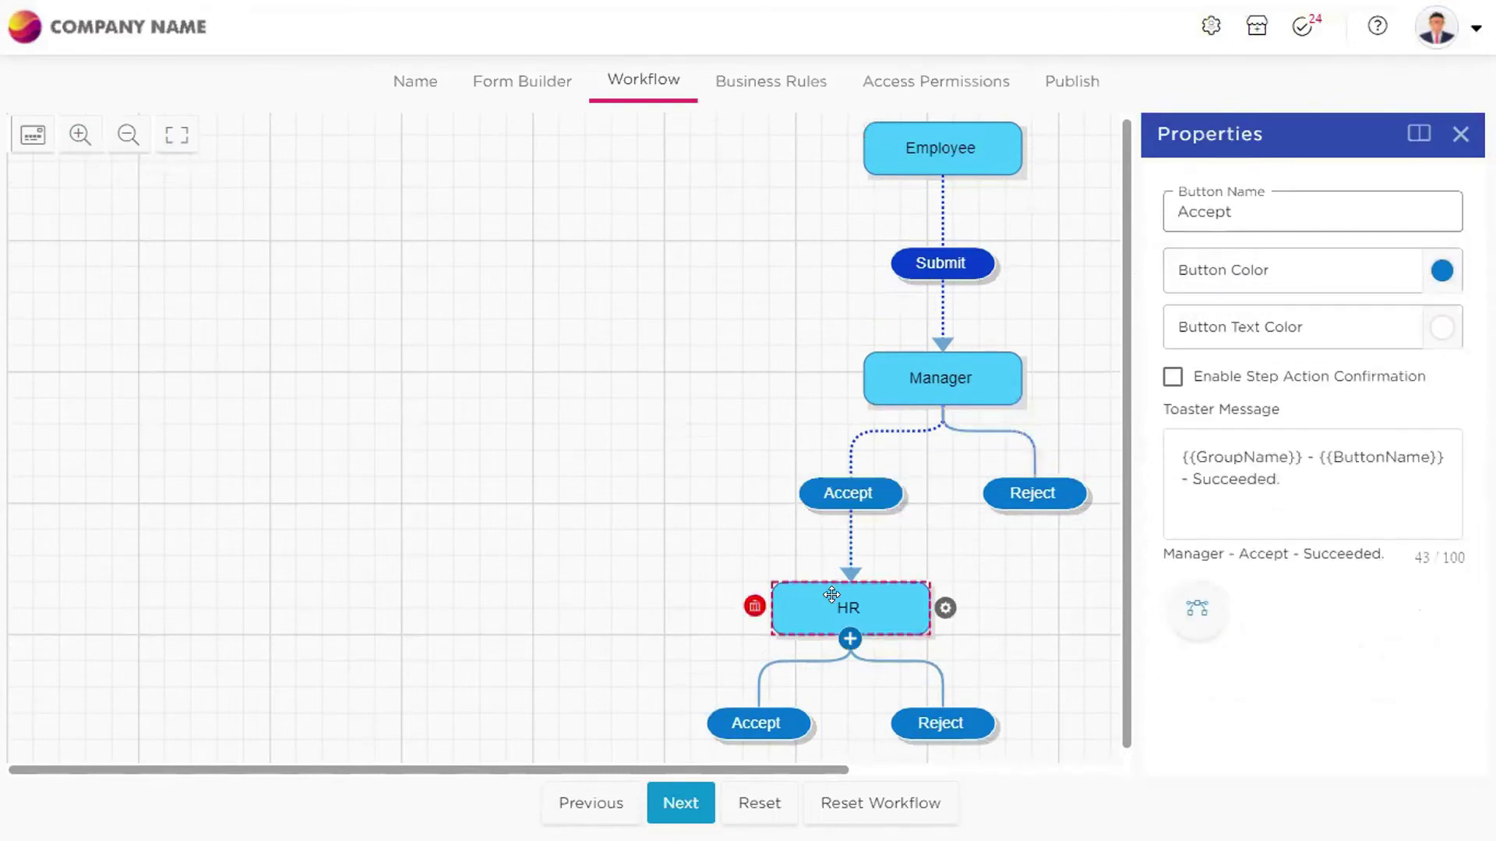
left_click(831, 594)
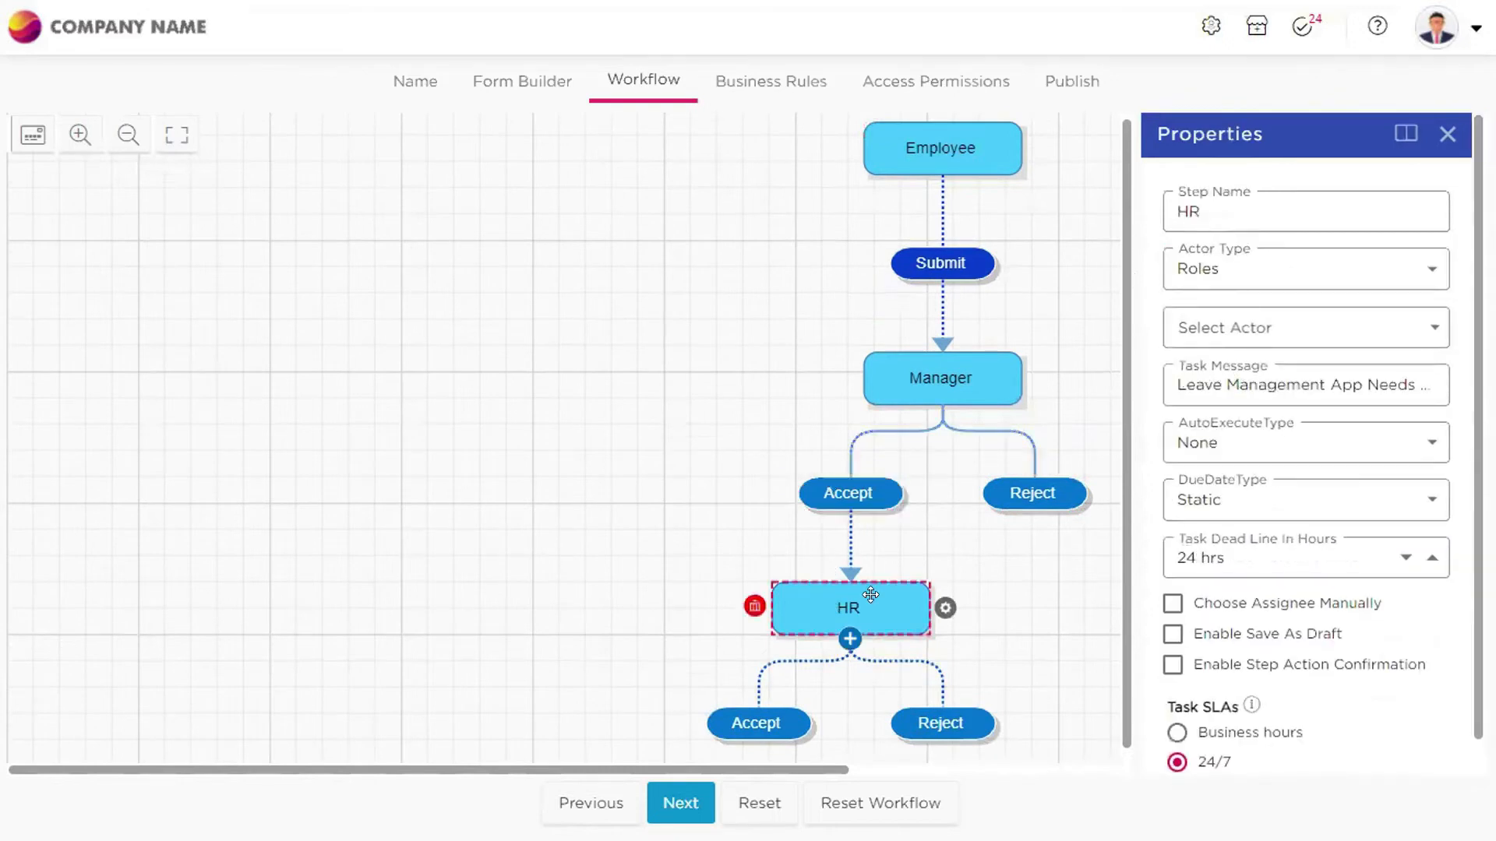
left_click(752, 720)
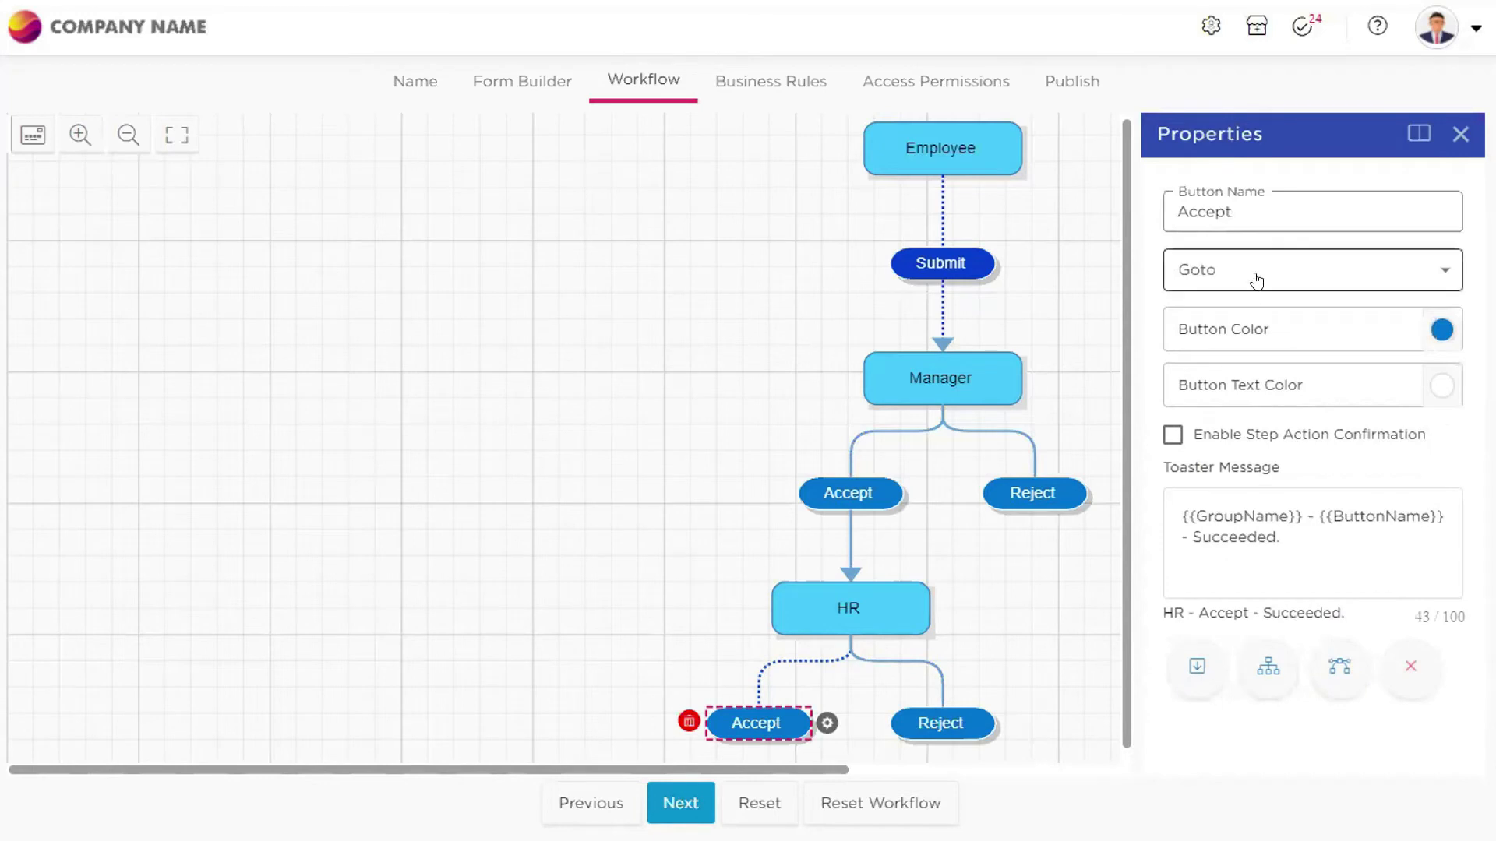
left_click(1416, 674)
scroll(1200, 676, "down", 2)
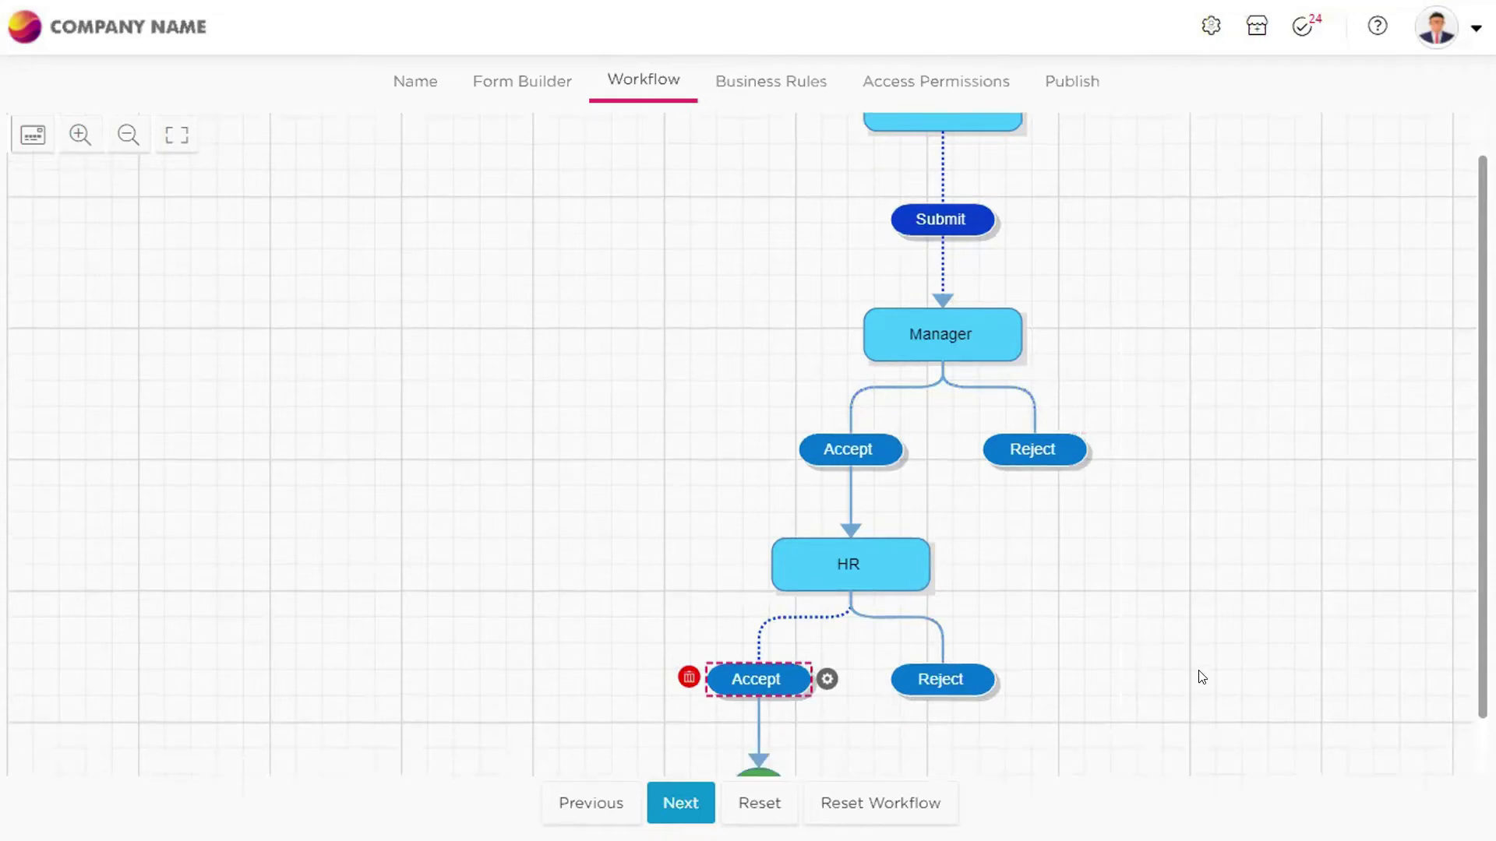
left_click(735, 721)
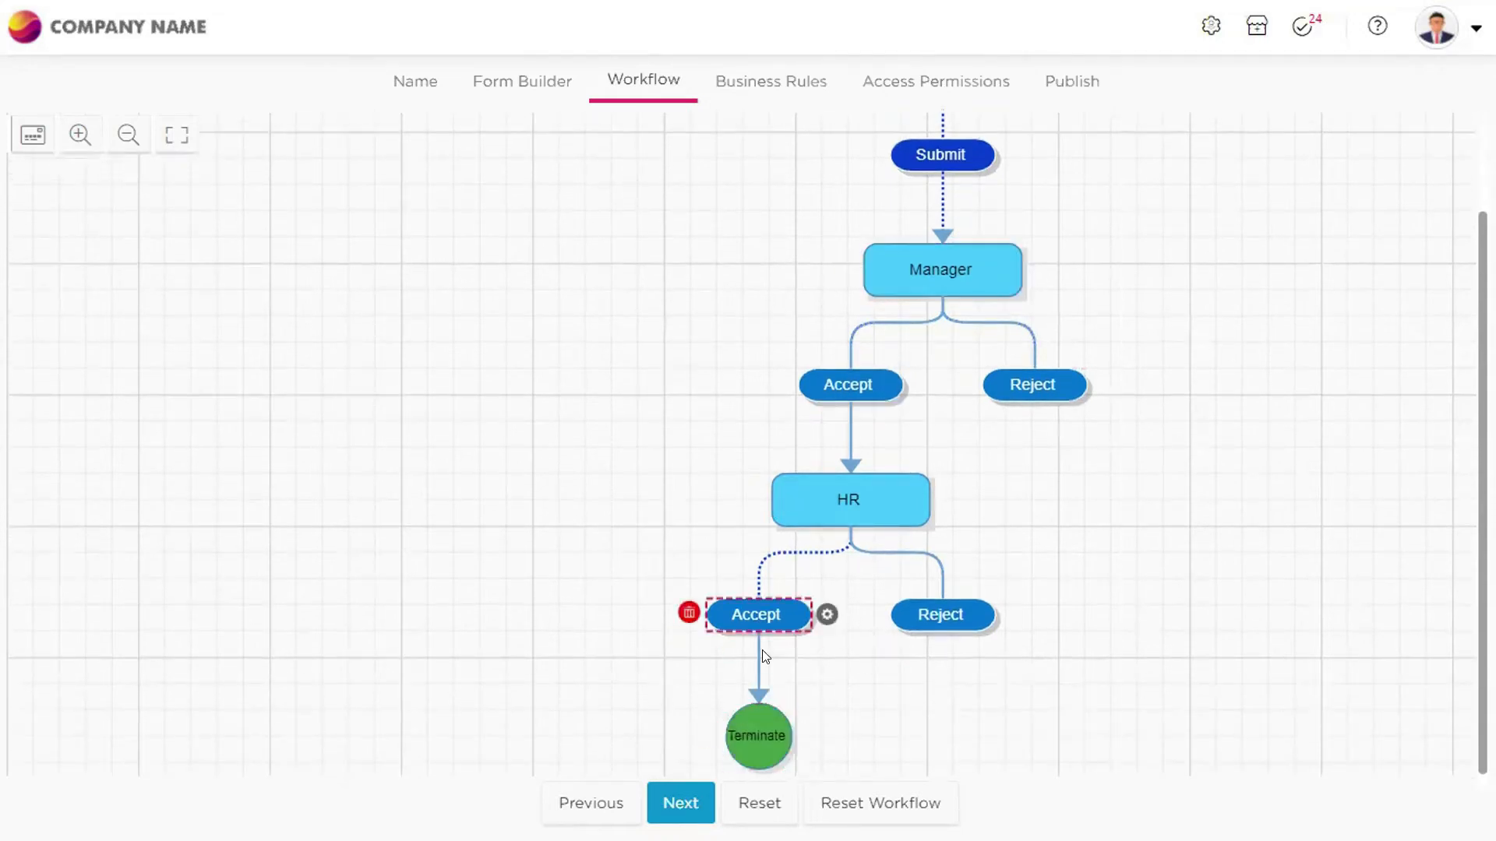
left_click(761, 716)
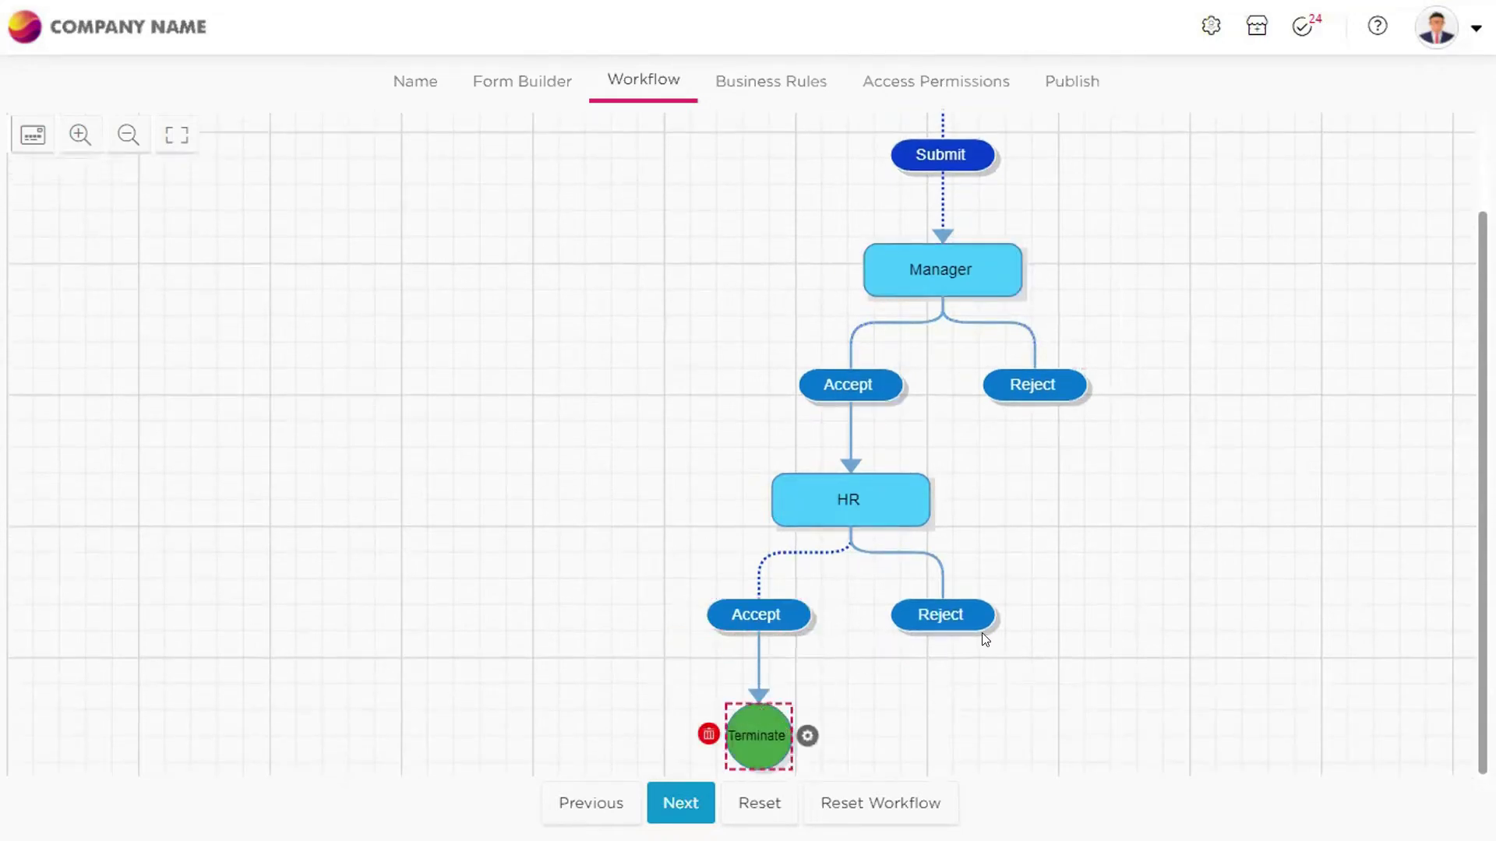
Set the Goto target of the HR step's Reject button to Manager
left_click(937, 612)
left_click(1032, 384)
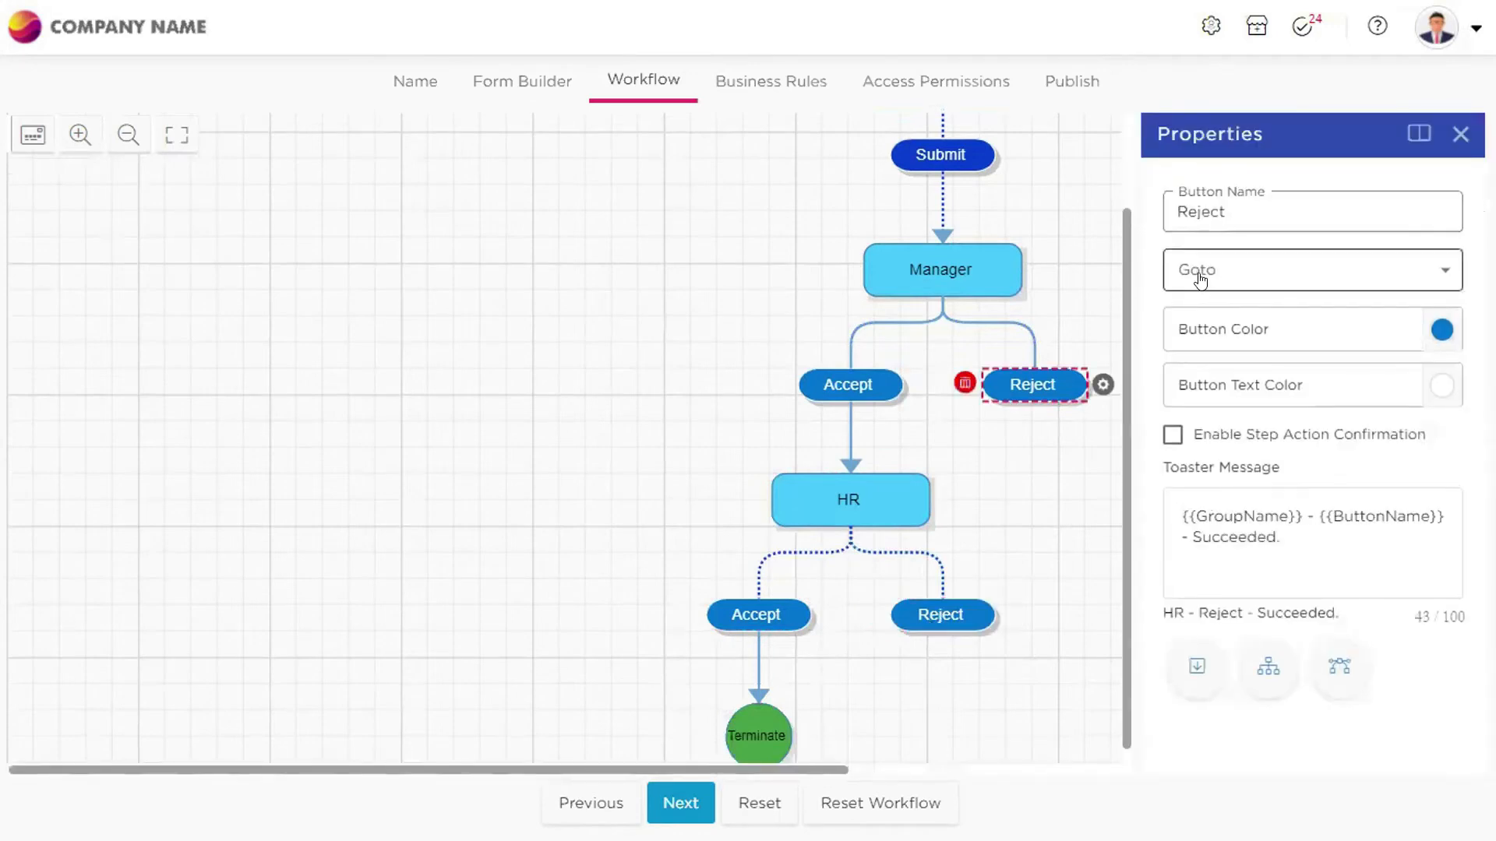
left_click(1195, 274)
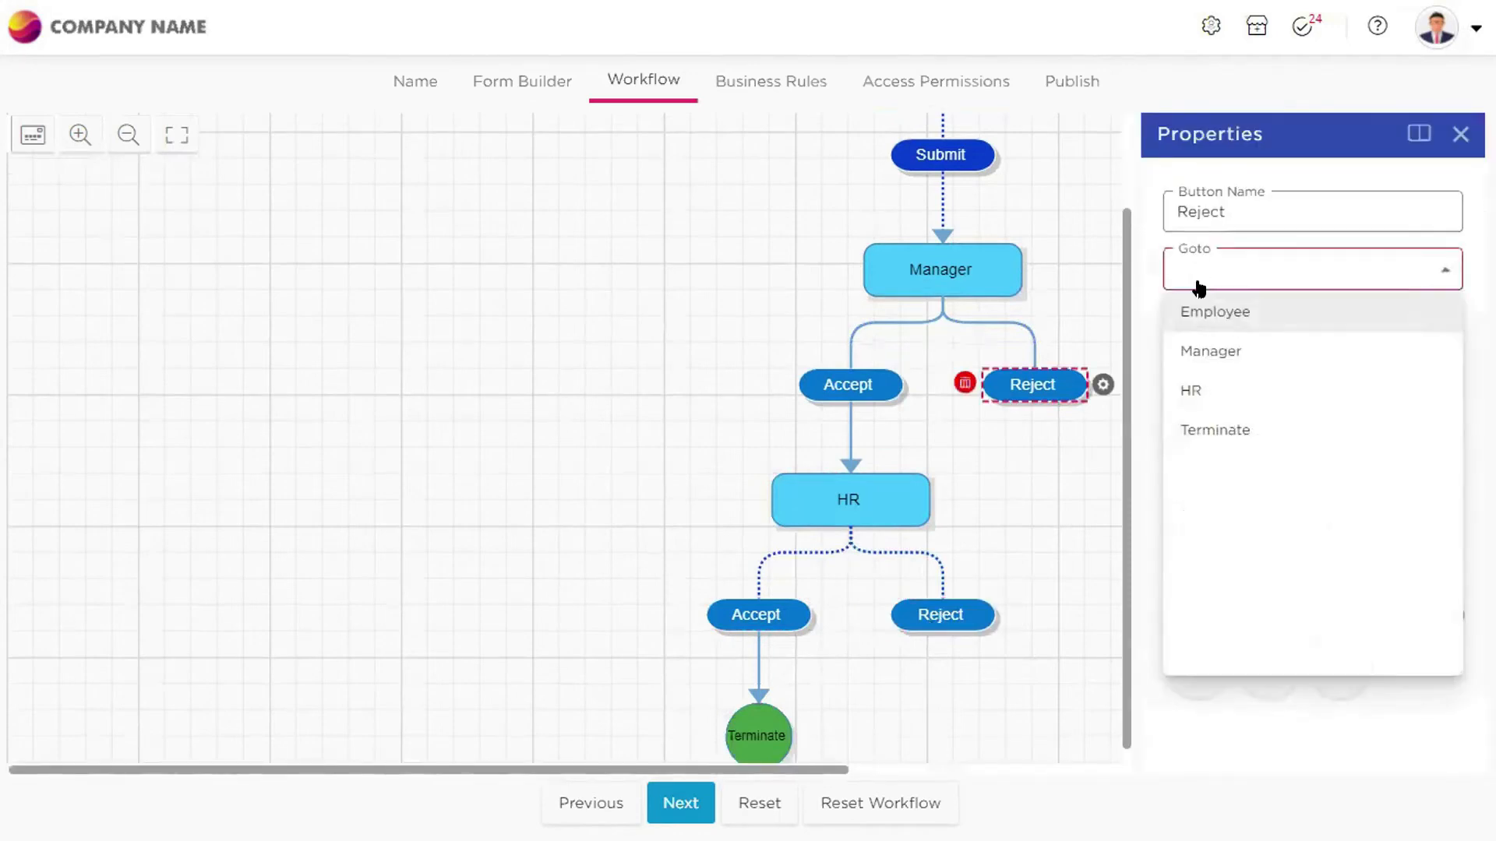
left_click(1205, 355)
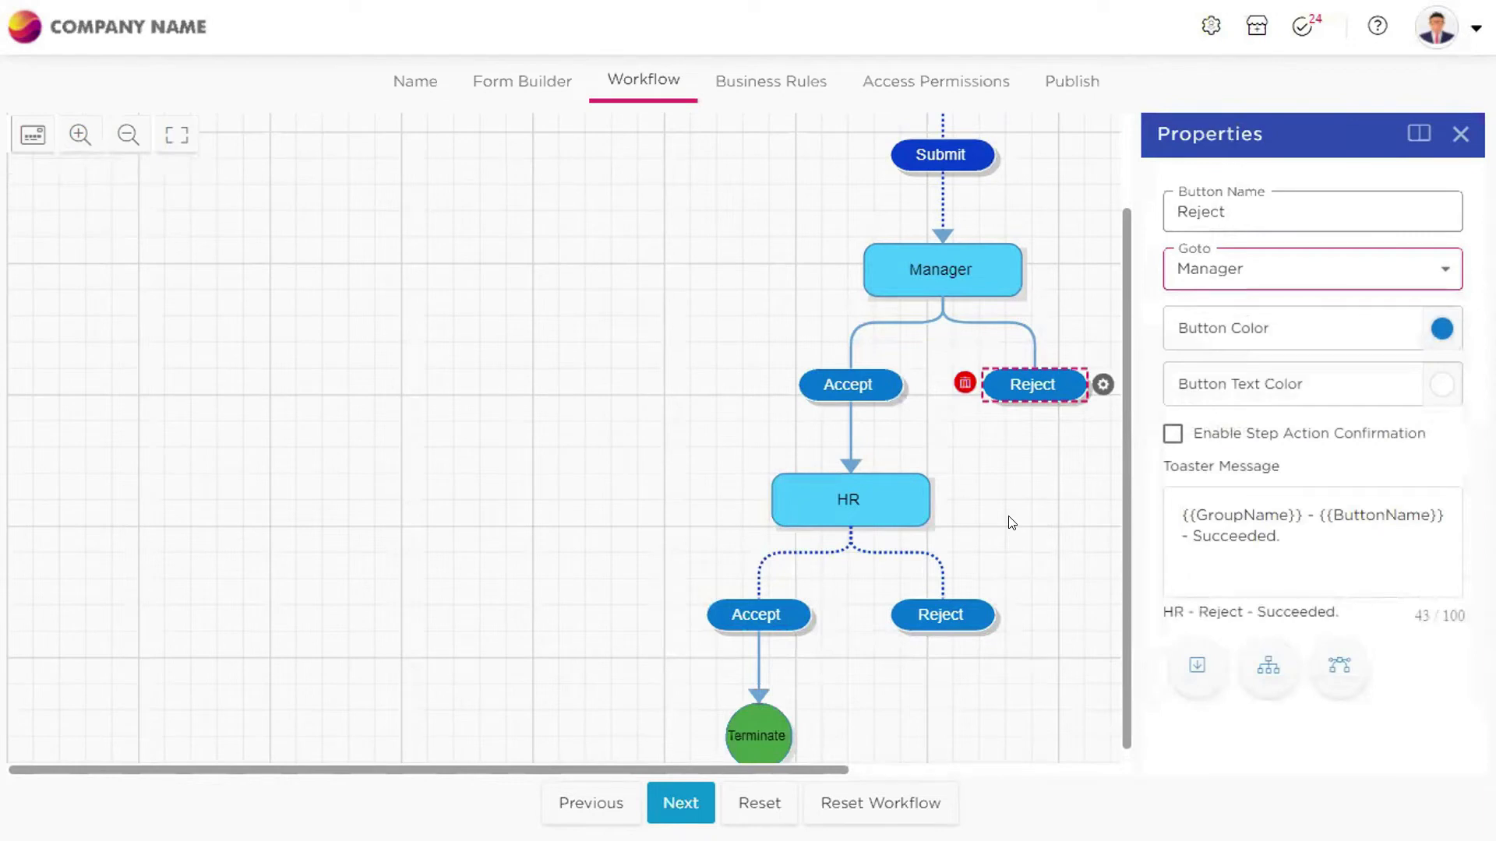
left_click(1011, 522)
Examine the approval workflow from Employee through Manager and HR to Terminate, tracing where each step's Reject button routes
left_click(939, 610)
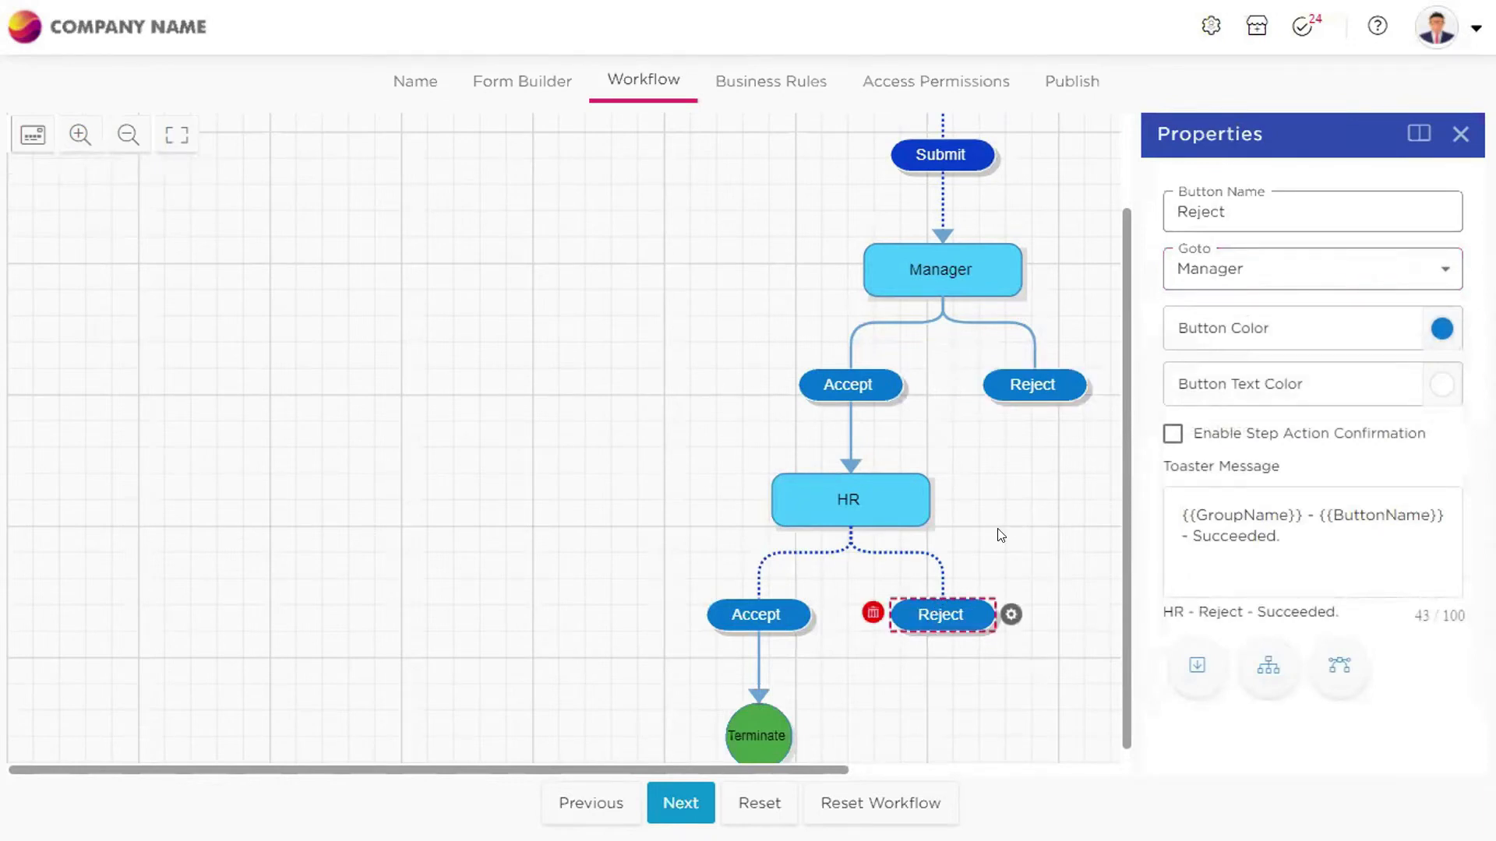
left_click(1045, 385)
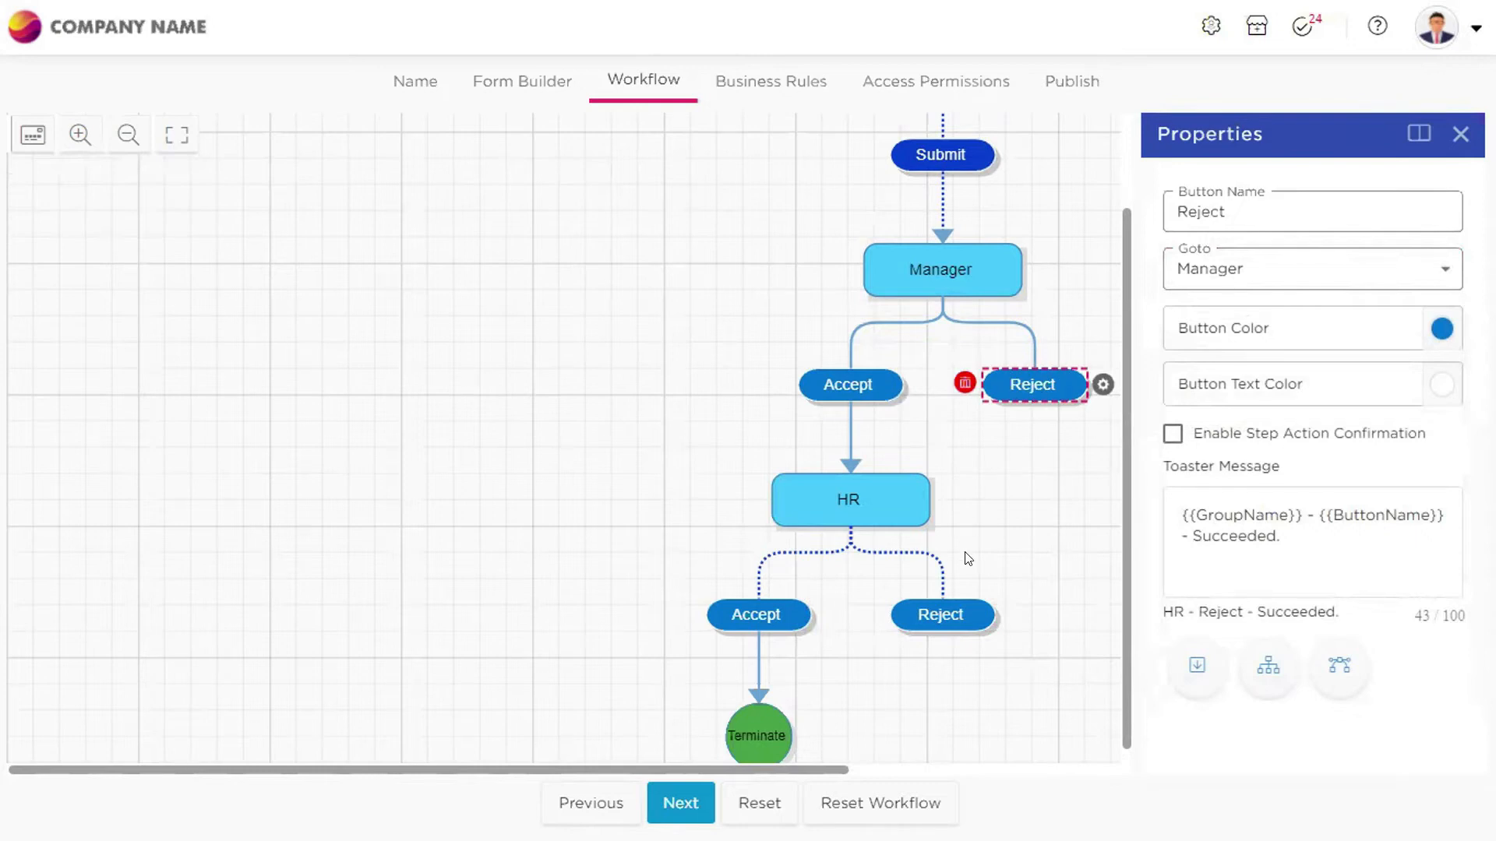
left_click(955, 612)
left_click(856, 499)
left_click(926, 612)
left_click(1044, 384)
left_click(956, 286)
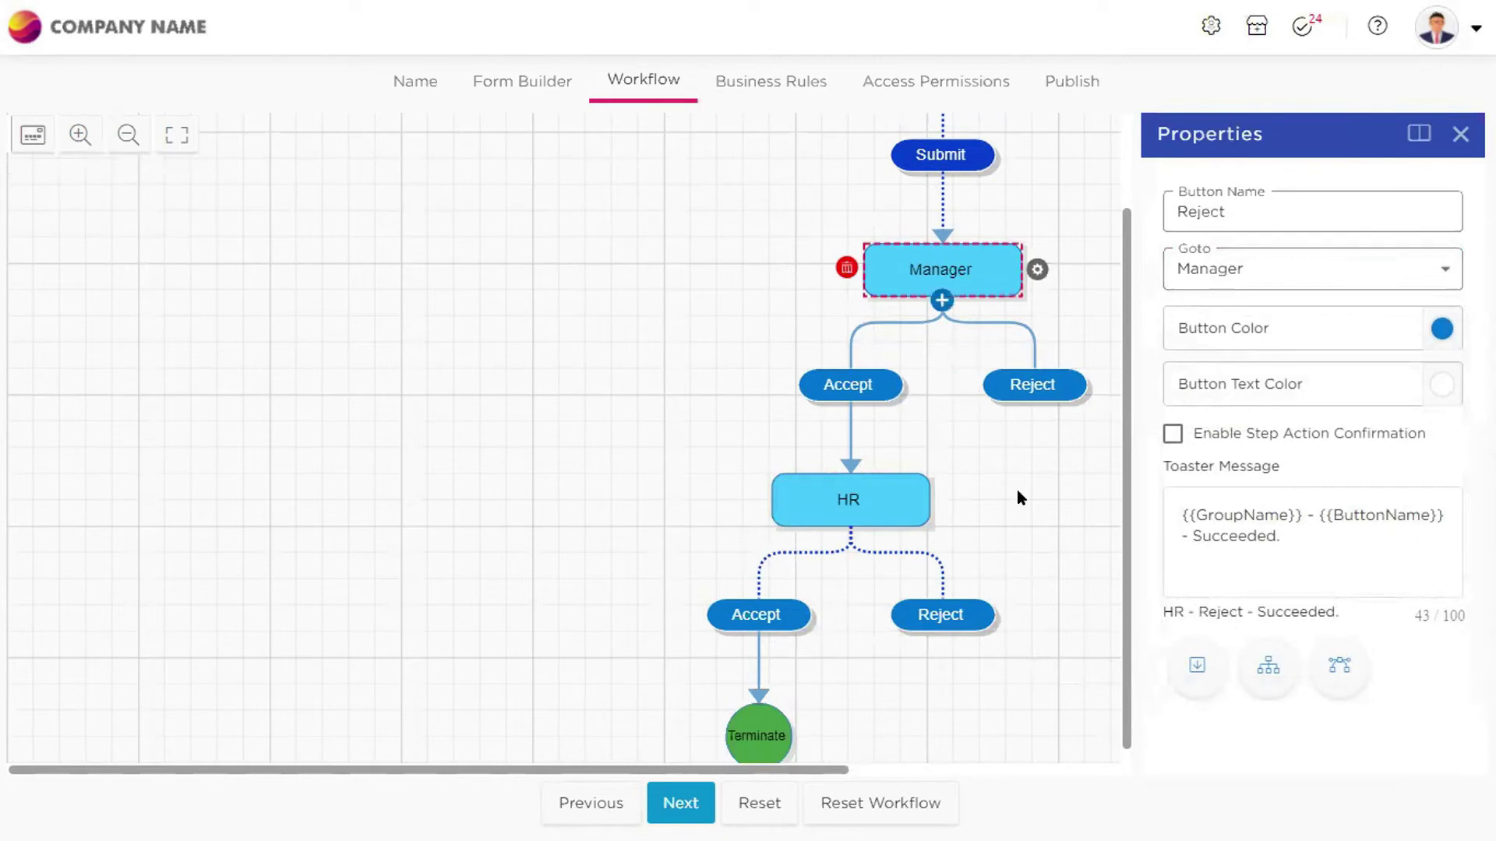
scroll(1044, 503, "up", 3)
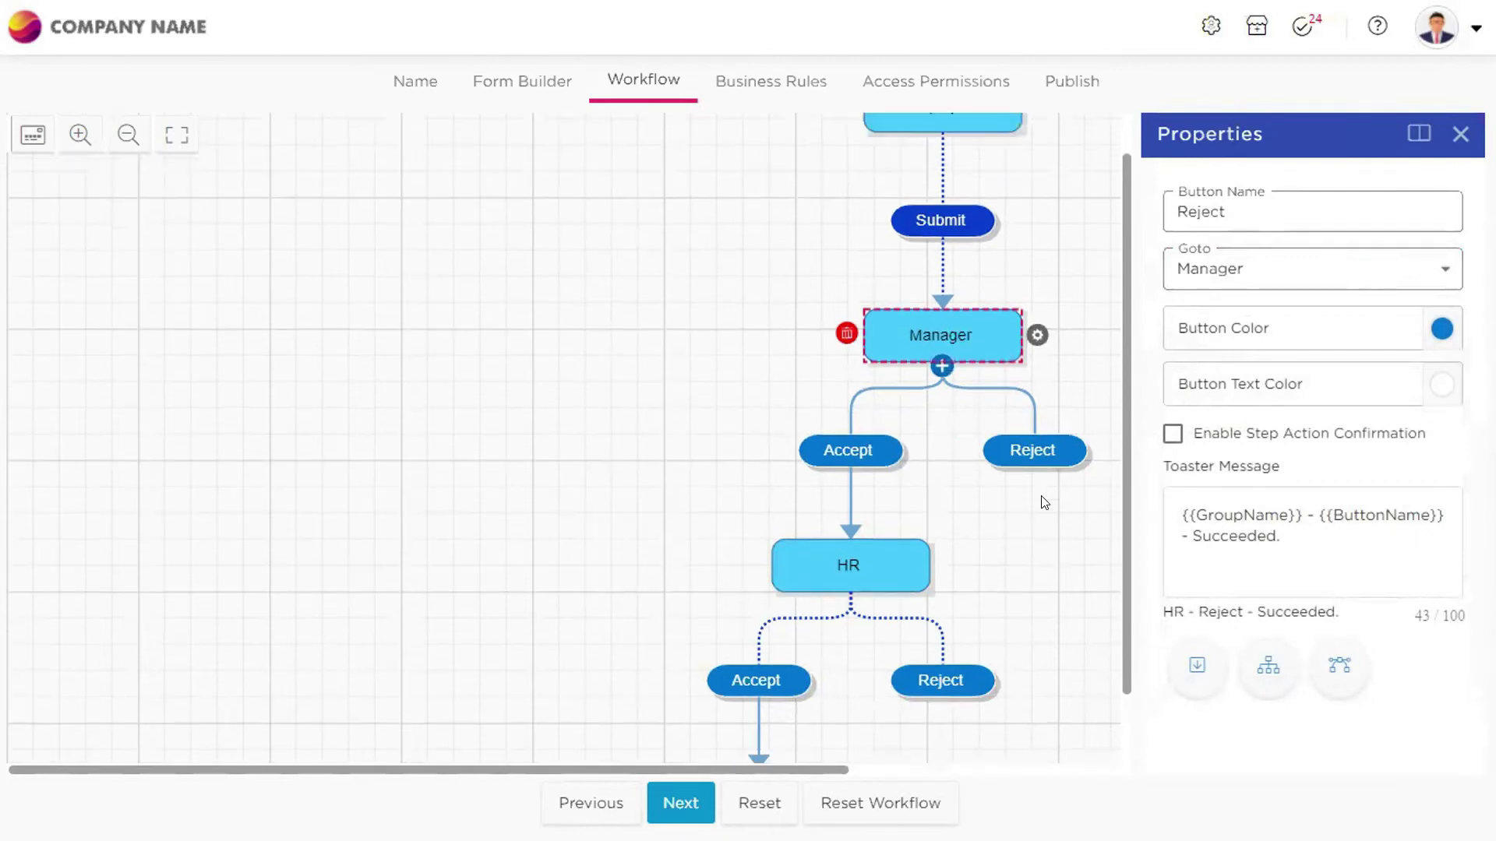
left_click(1040, 496)
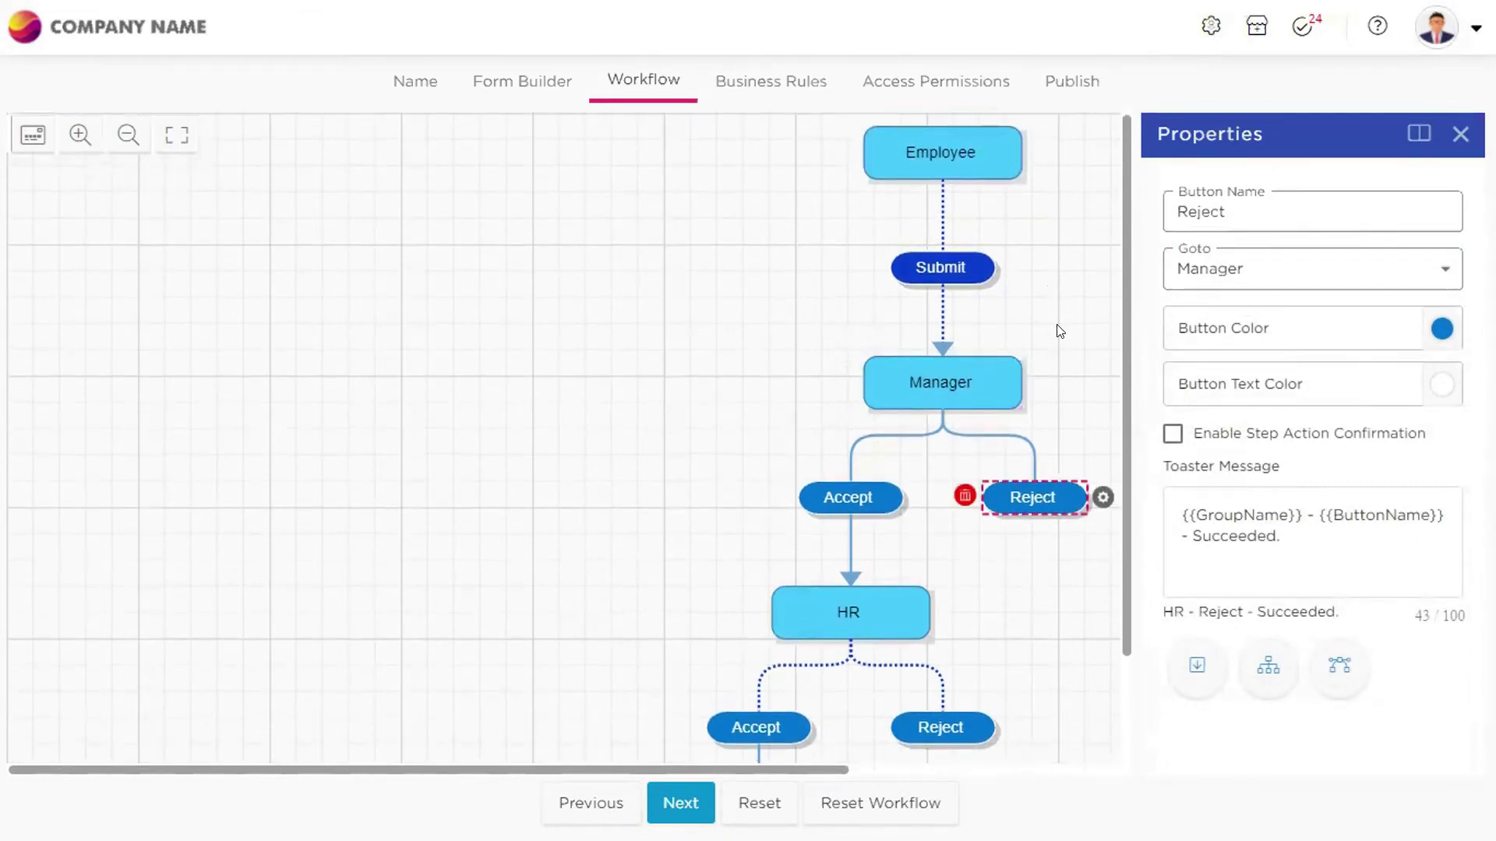
scroll(1053, 559, "down", 3)
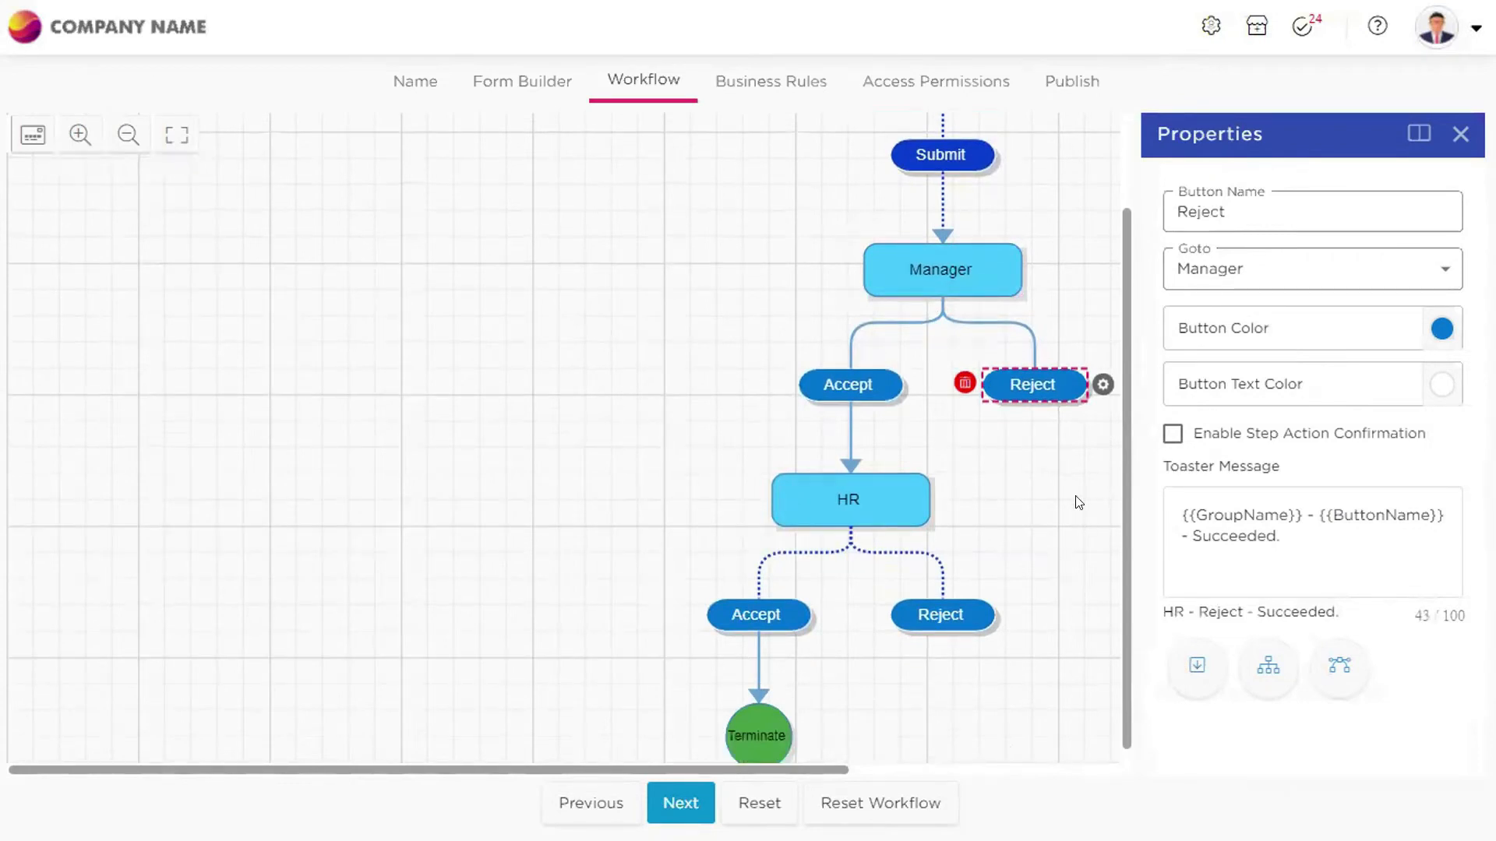
scroll(1075, 503, "up", 3)
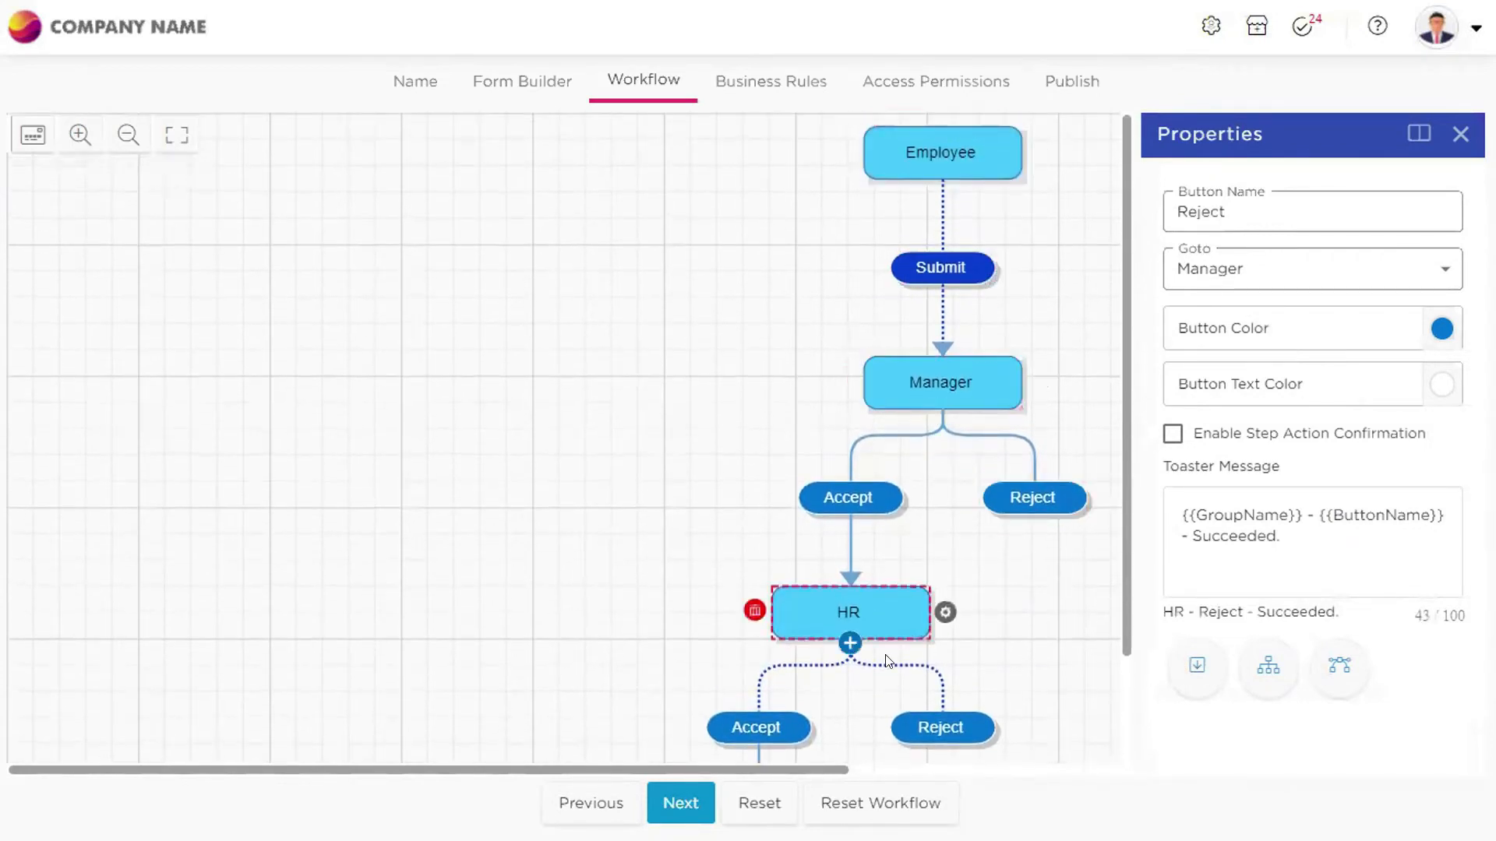
scroll(1055, 645, "down", 2)
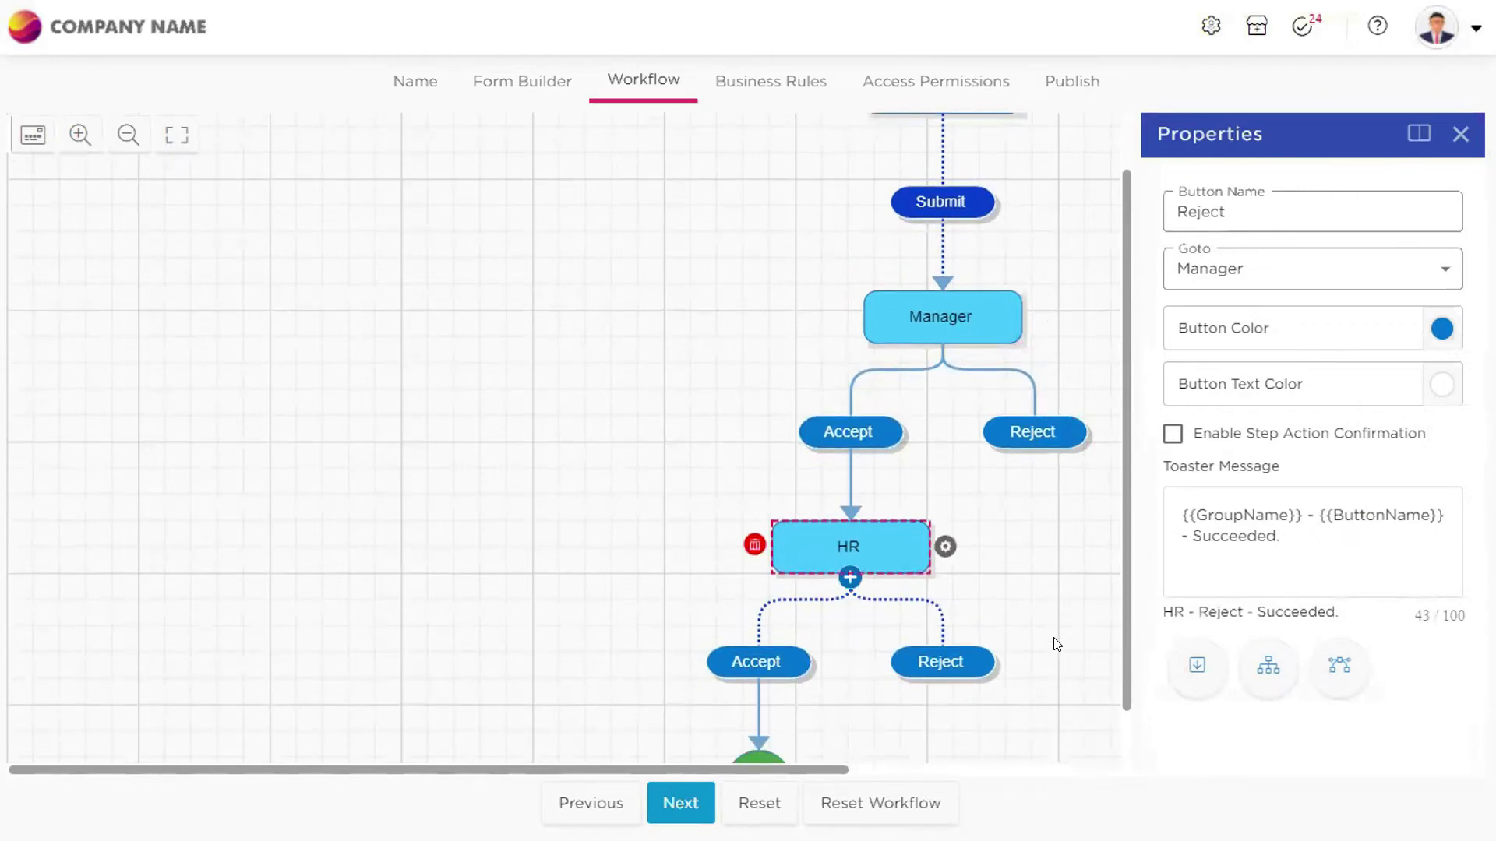
scroll(1055, 644, "up", 2)
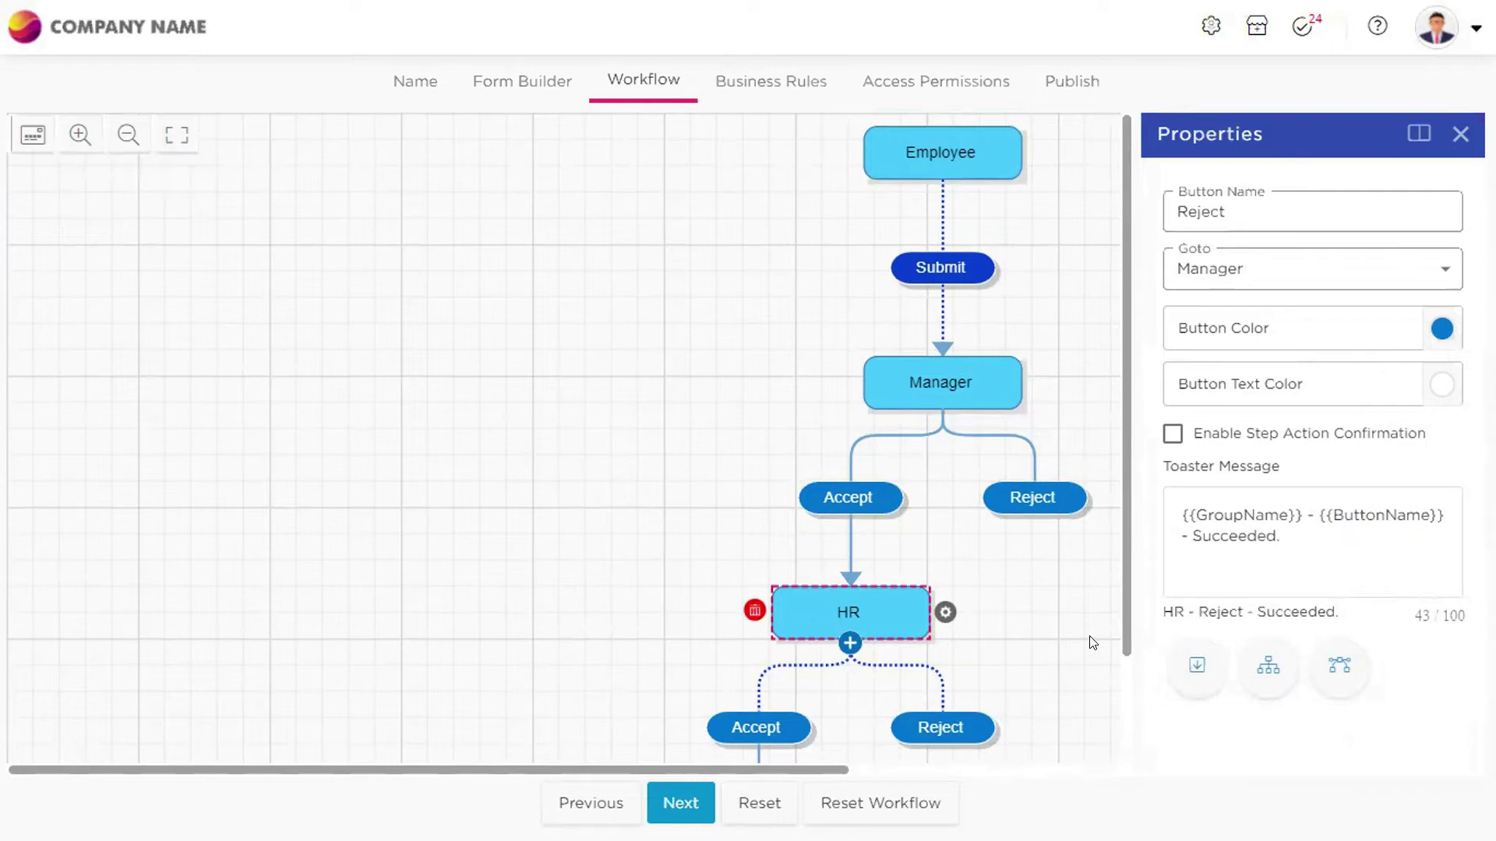
scroll(1072, 648, "down", 1)
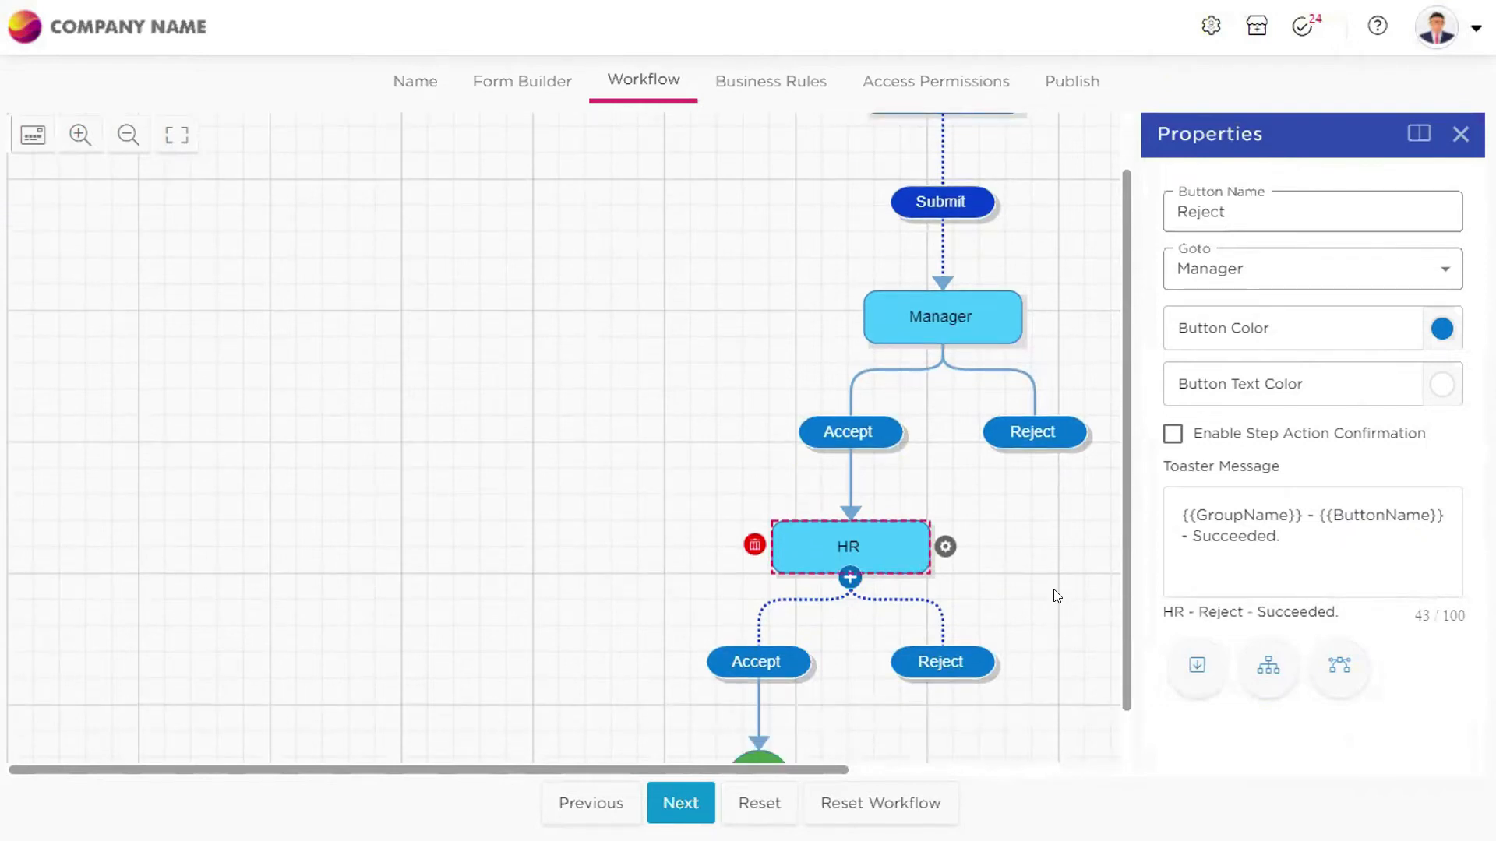
Try to proceed to the business rules, and open the properties of the Manager workflow step
scroll(1057, 596, "up", 1)
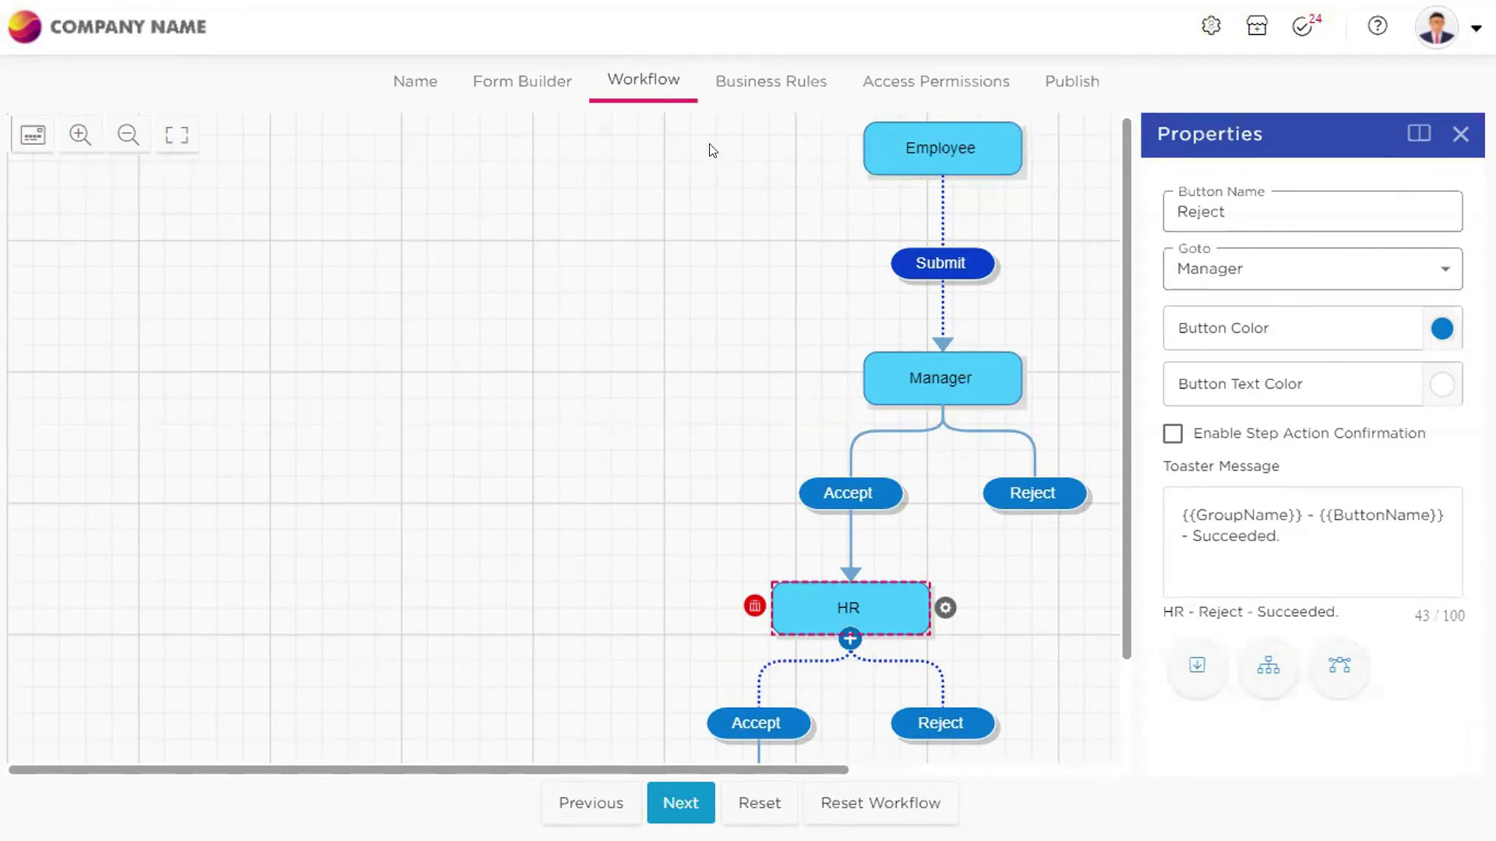
left_click(788, 84)
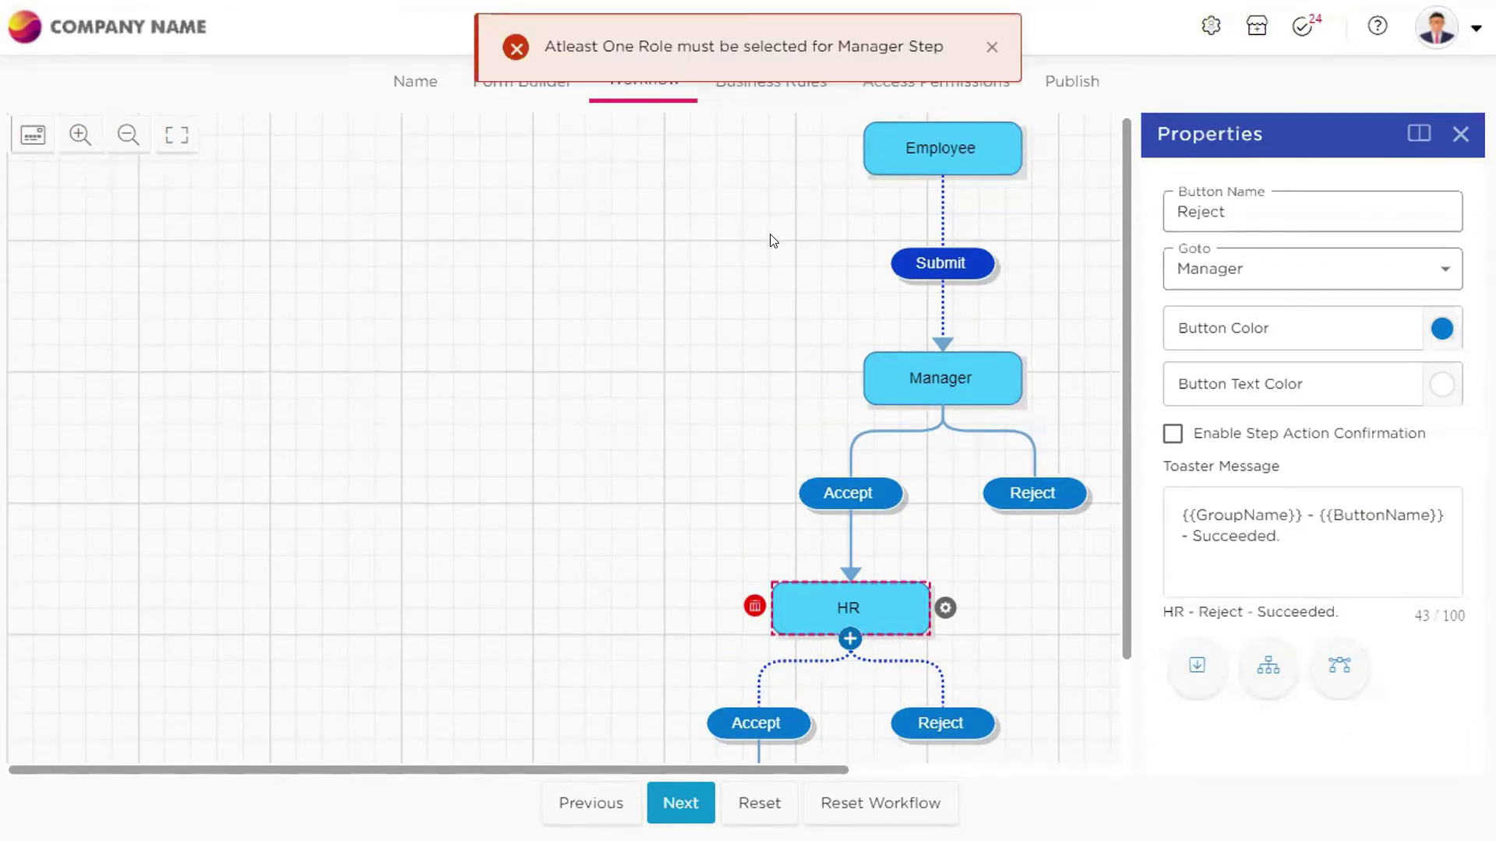
left_click(930, 367)
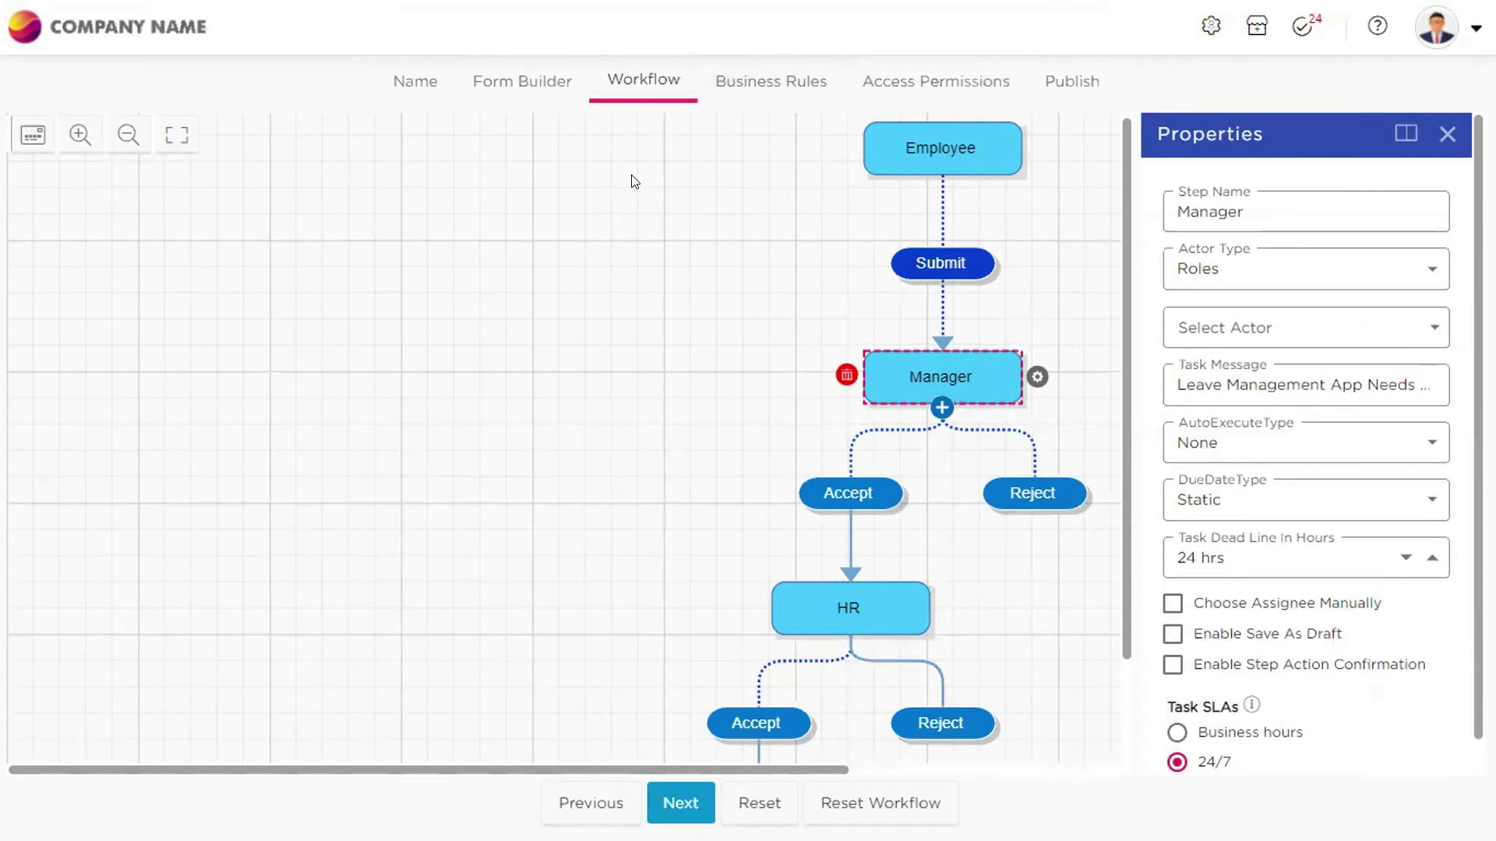
Examine the actor types offered for the Manager step and the roles available as its actor
left_click(940, 160)
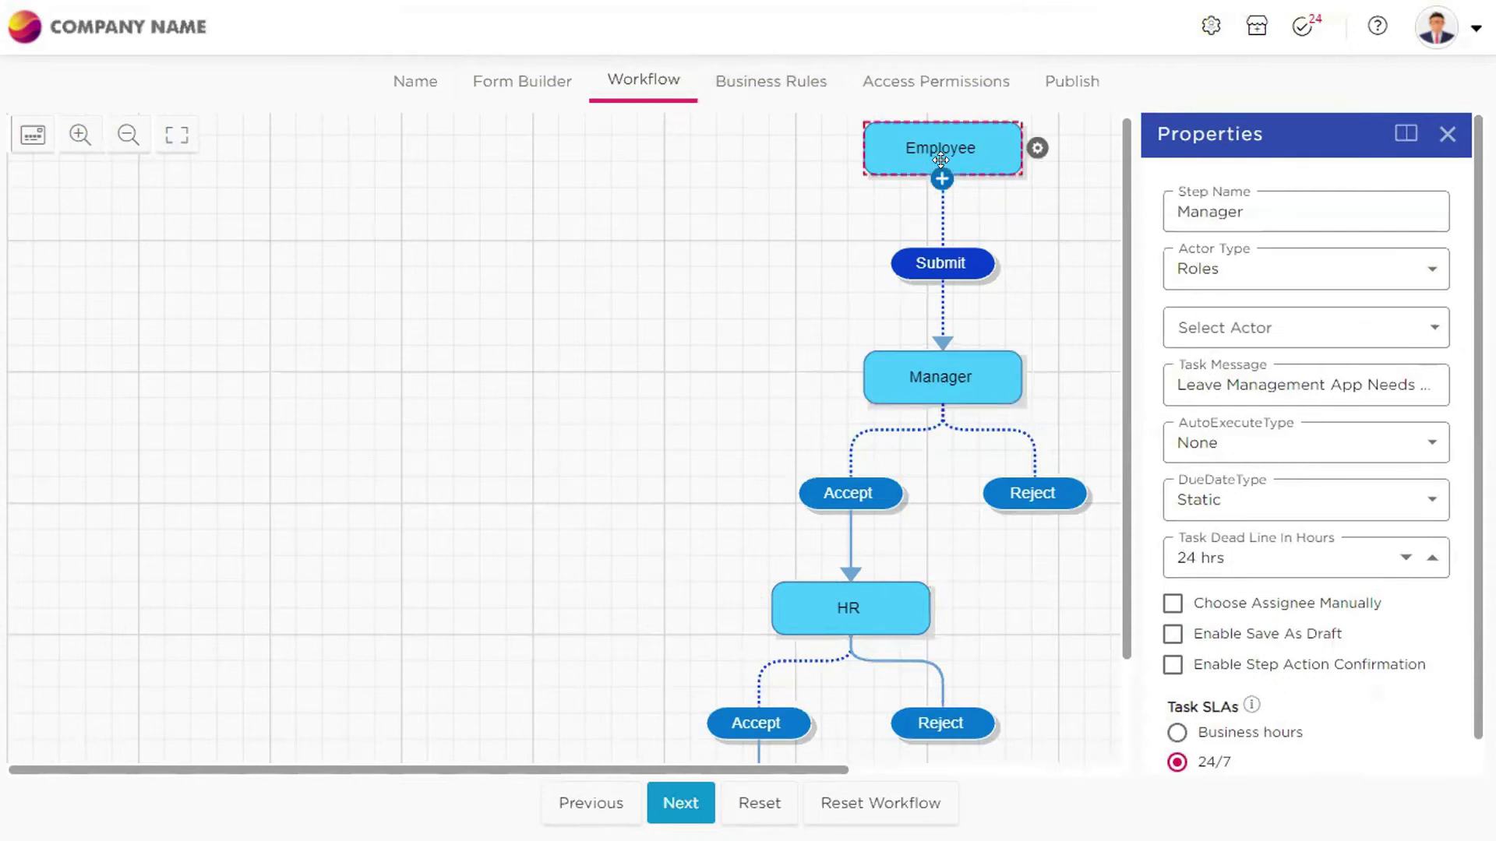
left_click(1220, 274)
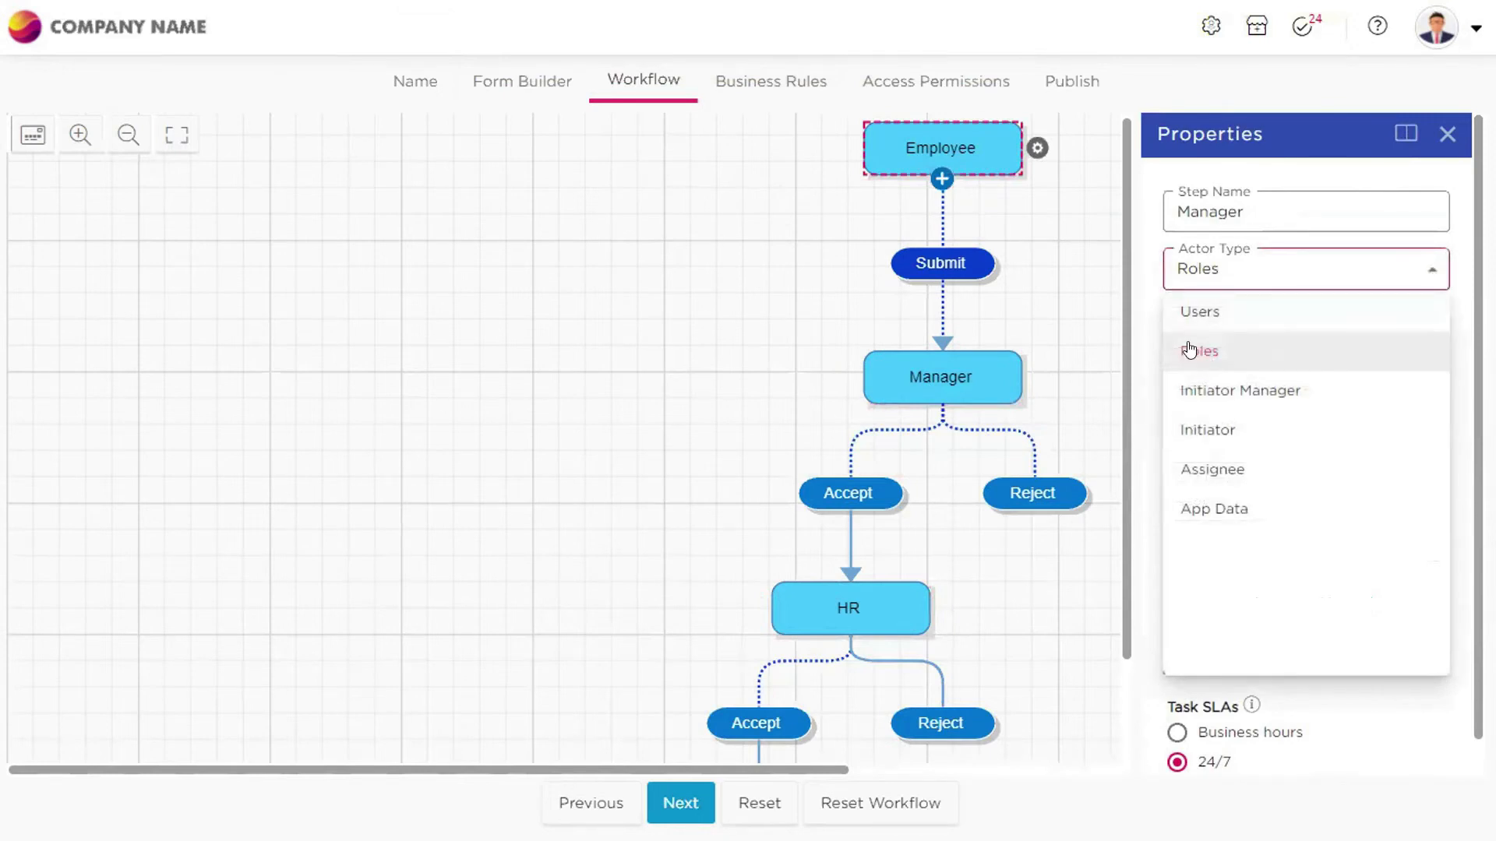
left_click(1113, 421)
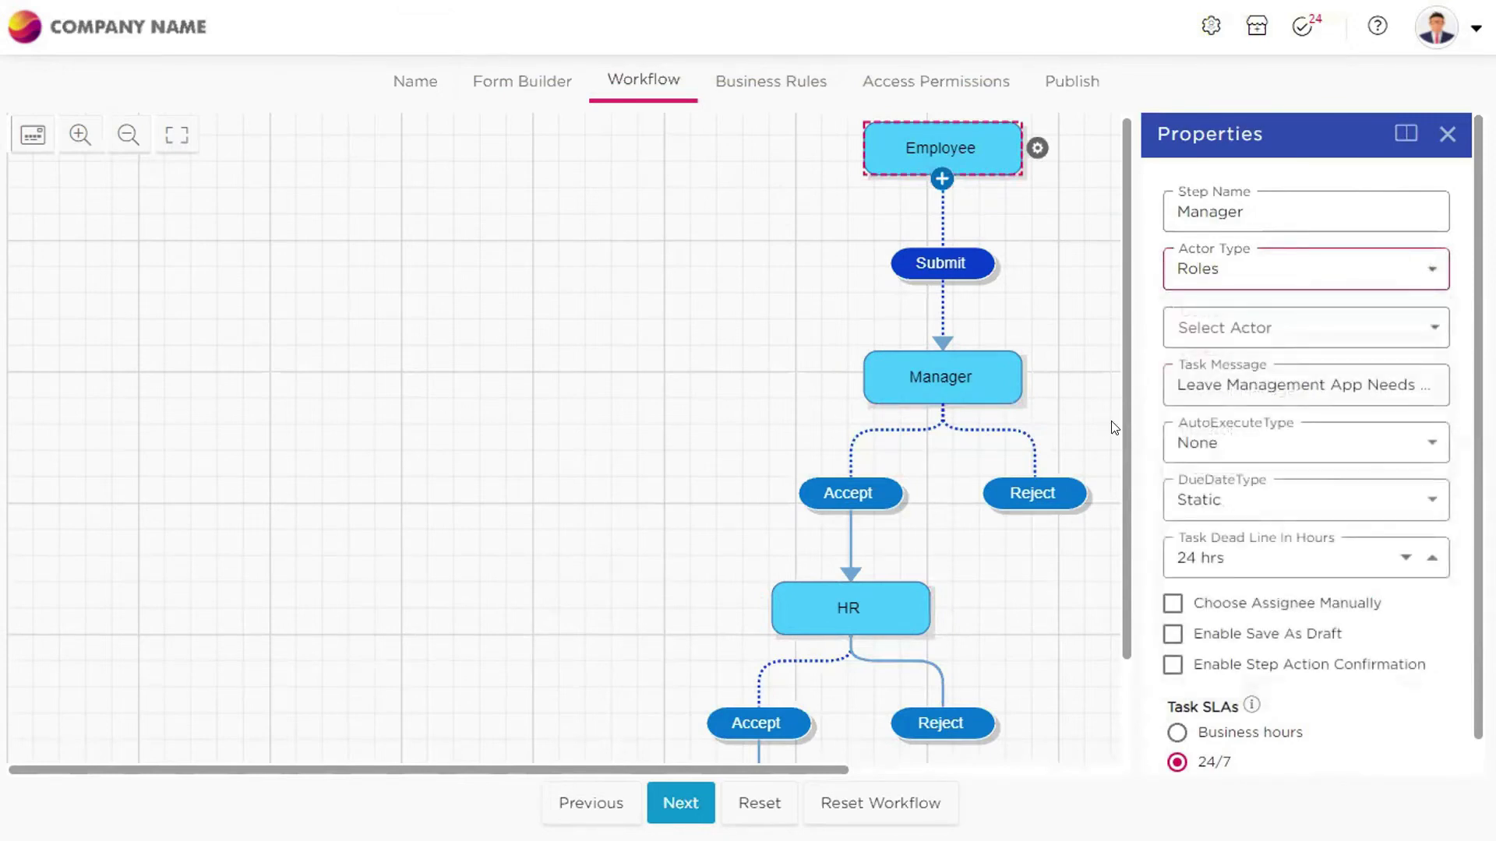
left_click(1222, 328)
left_click(1223, 324)
left_click(1251, 314)
left_click(1188, 334)
left_click(1102, 304)
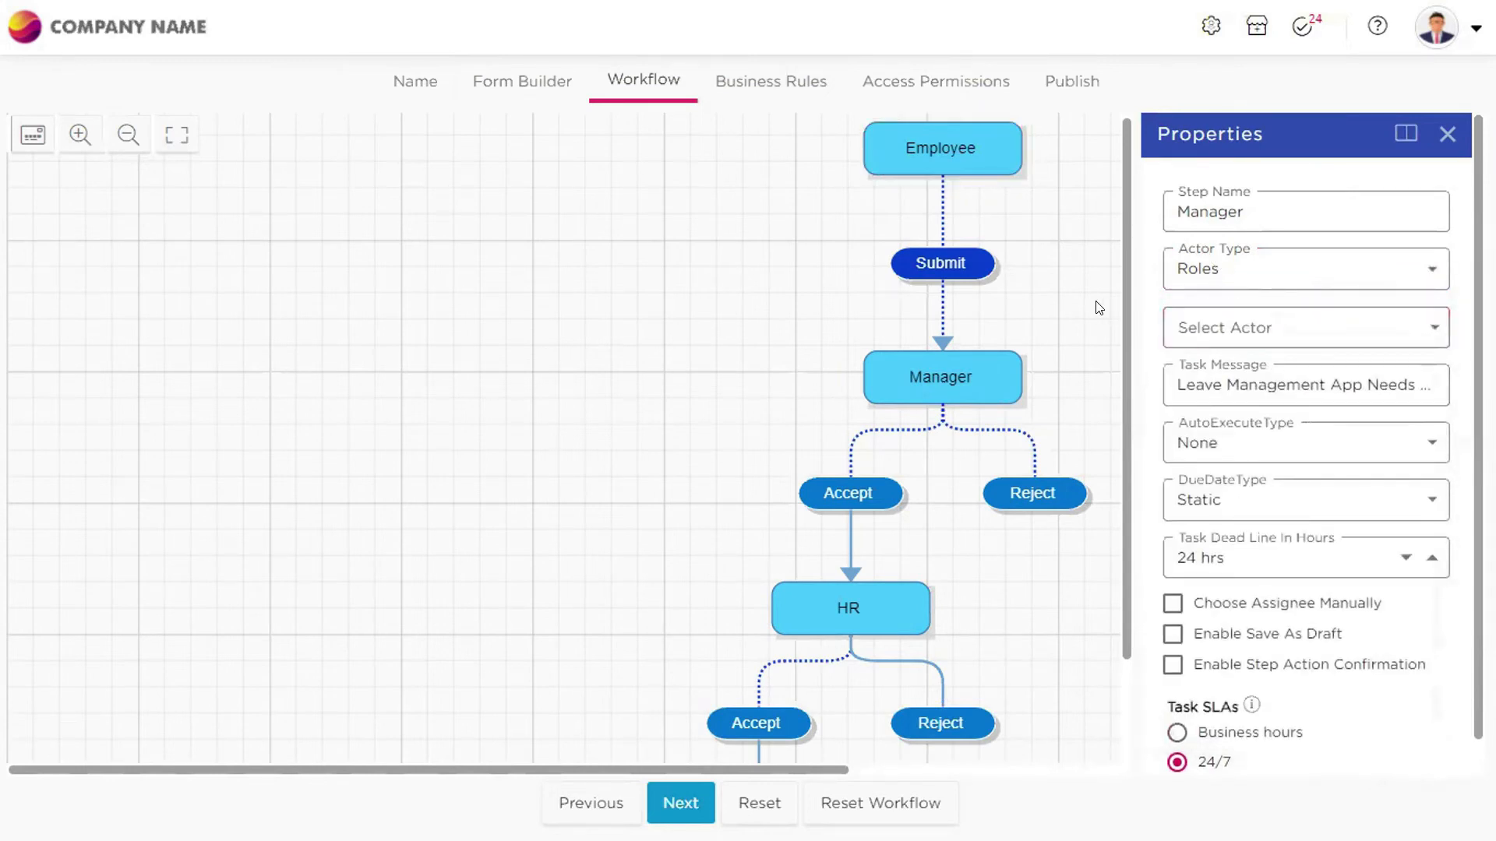
left_click(1200, 328)
left_click(999, 269)
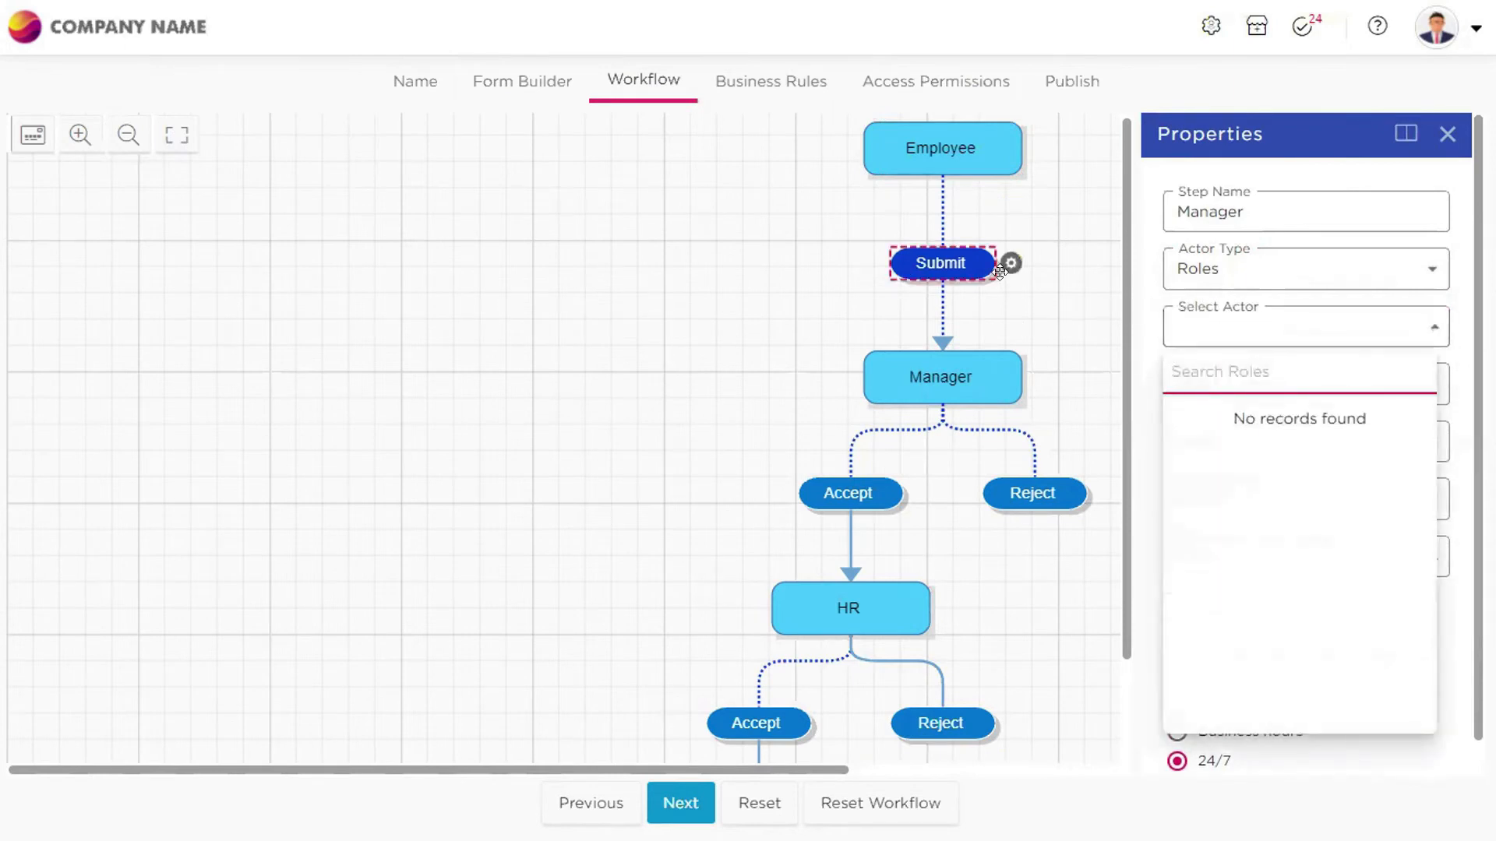
left_click(1093, 321)
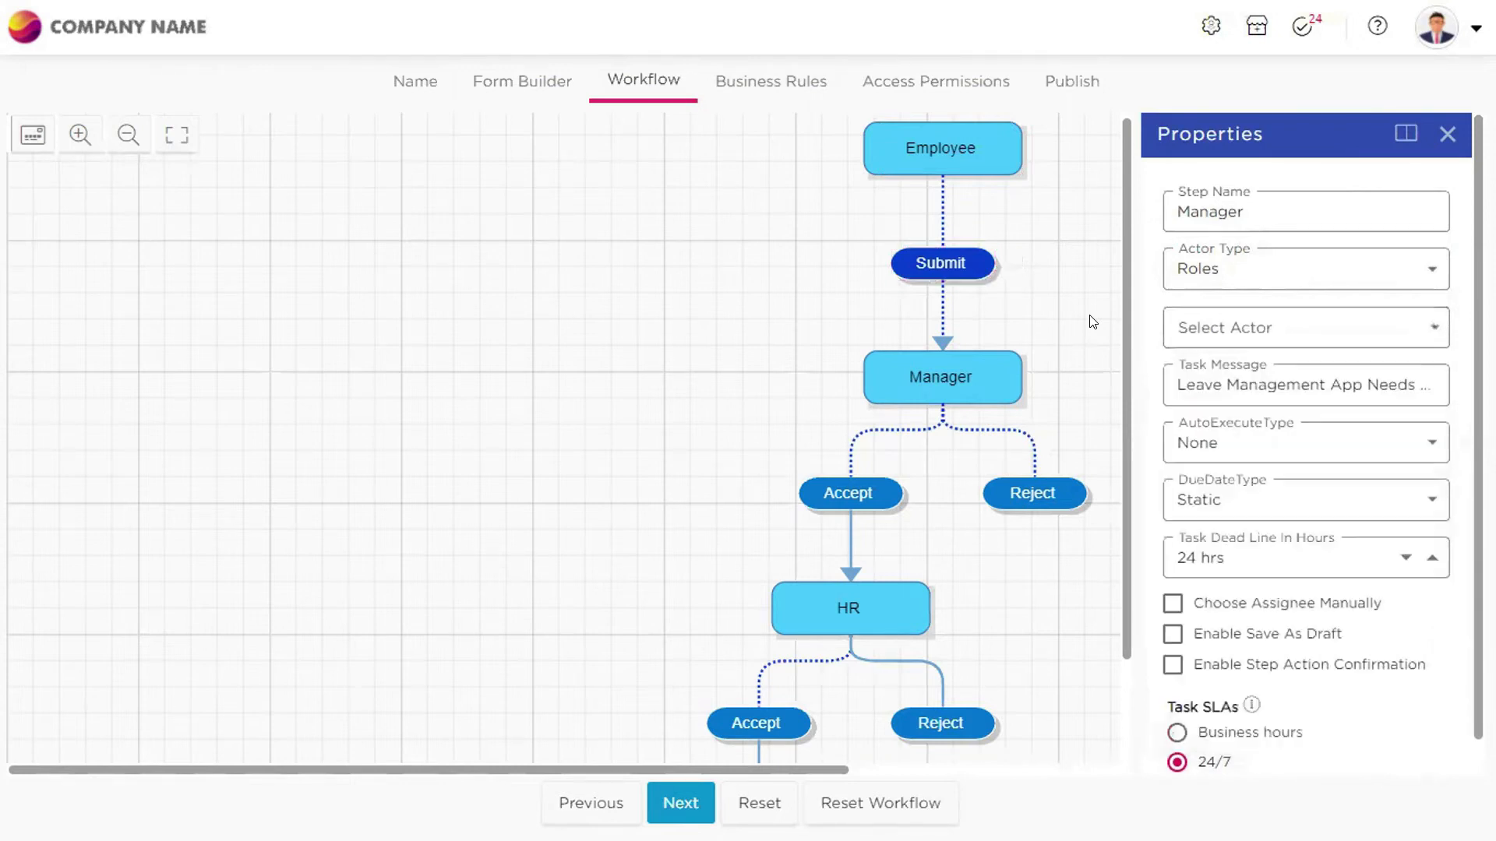
Try Users as the Manager step's actor type and check its actor selection
left_click(1198, 314)
left_click(1223, 275)
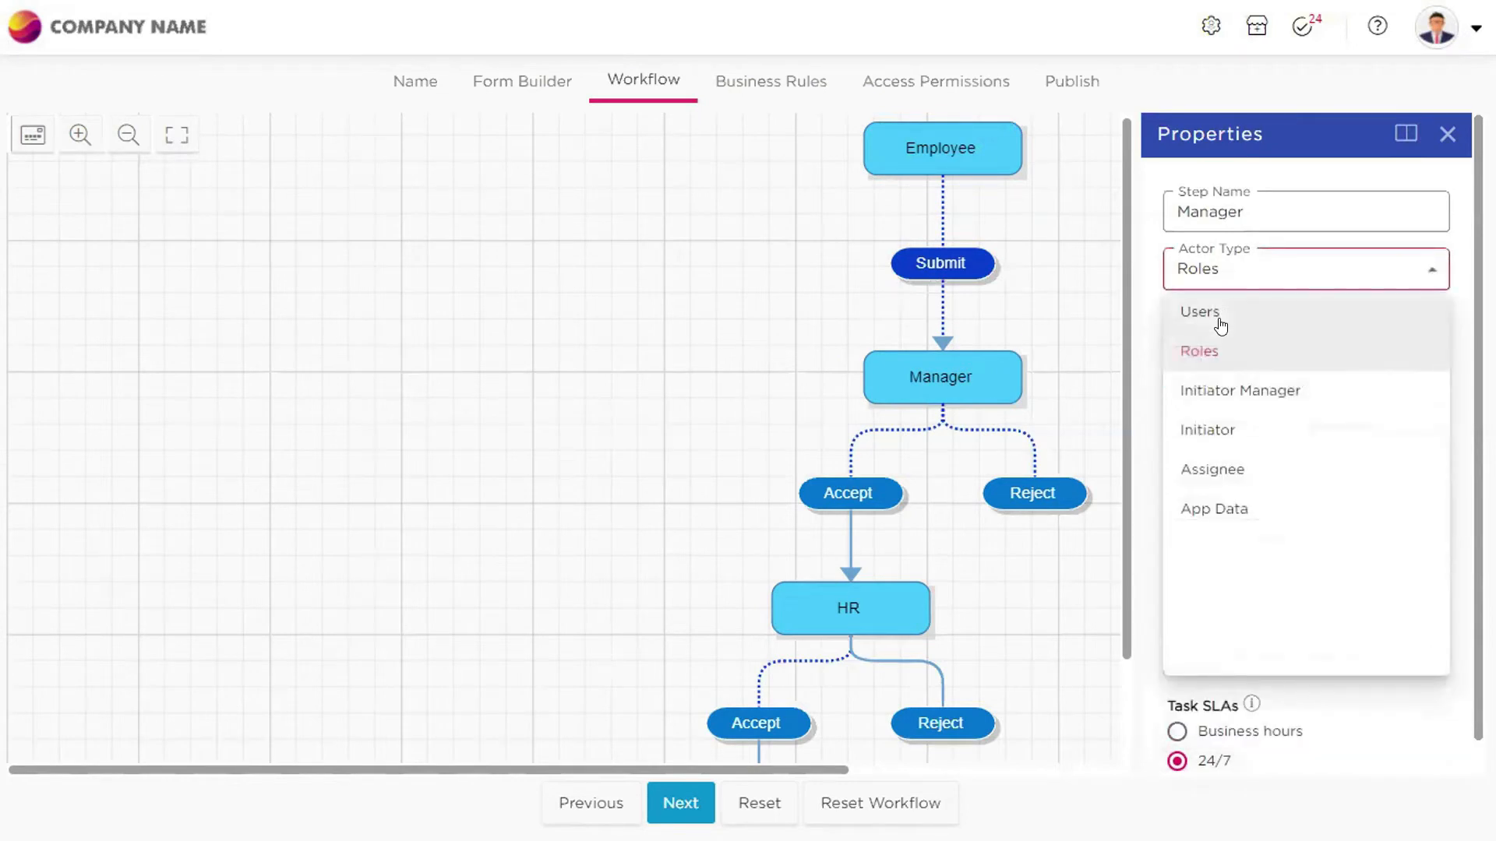
left_click(1216, 313)
left_click(1244, 329)
left_click(1238, 290)
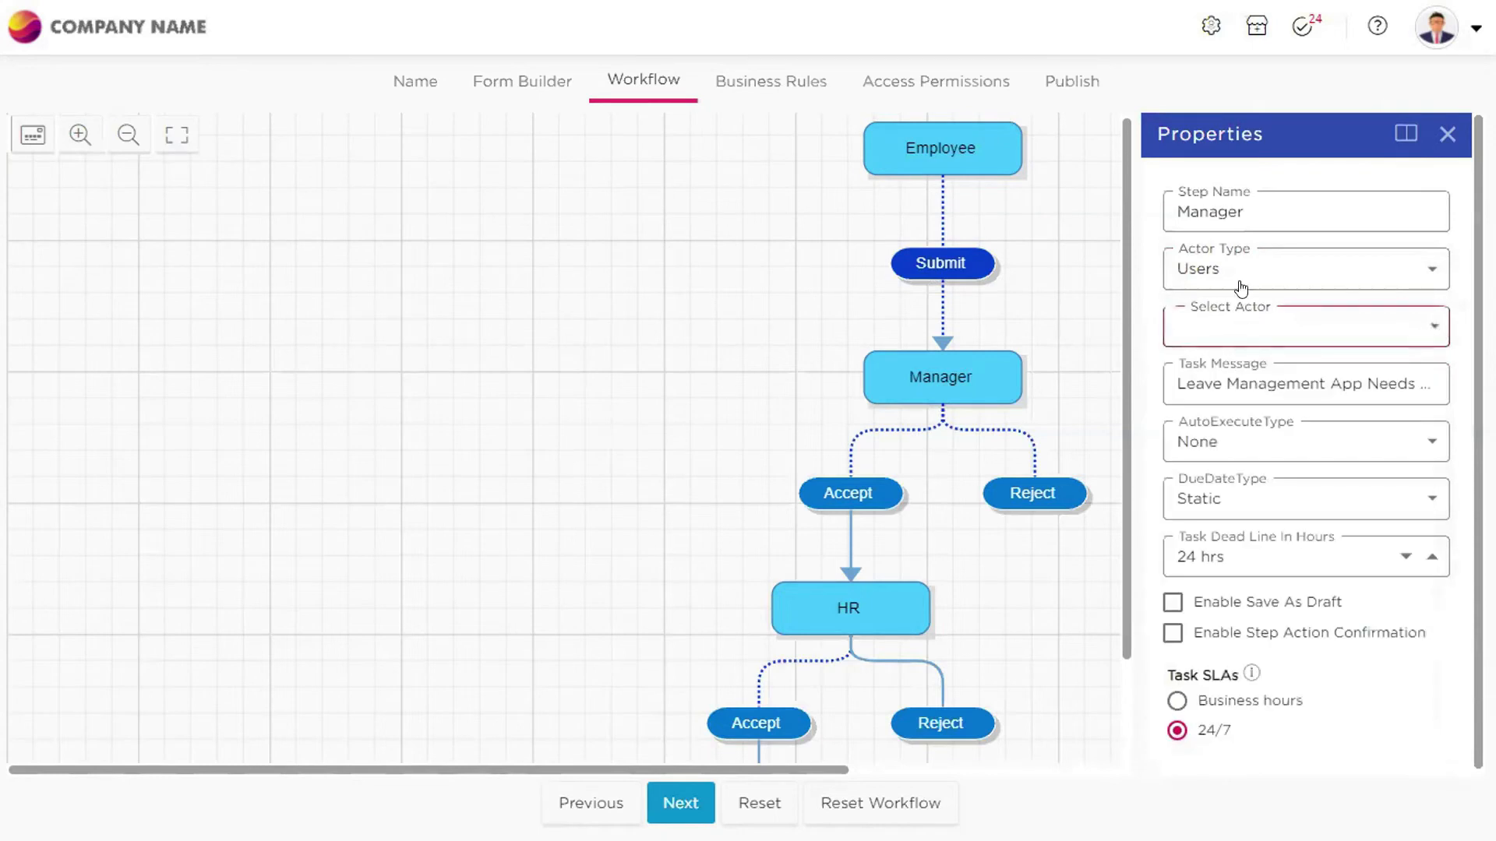
Set the Manager step's actor type to Initiator
left_click(1241, 288)
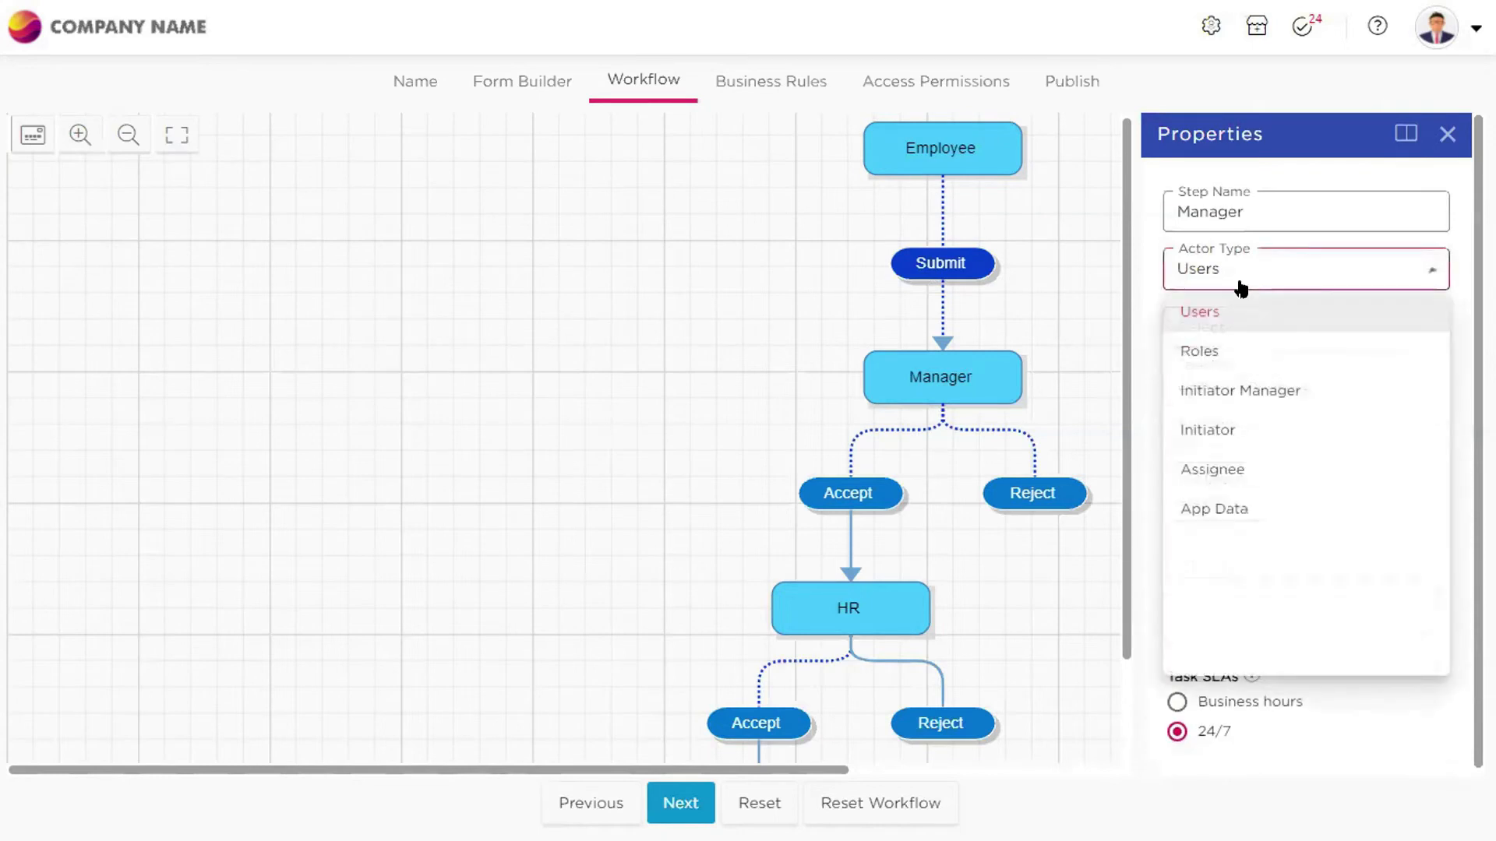
left_click(1203, 438)
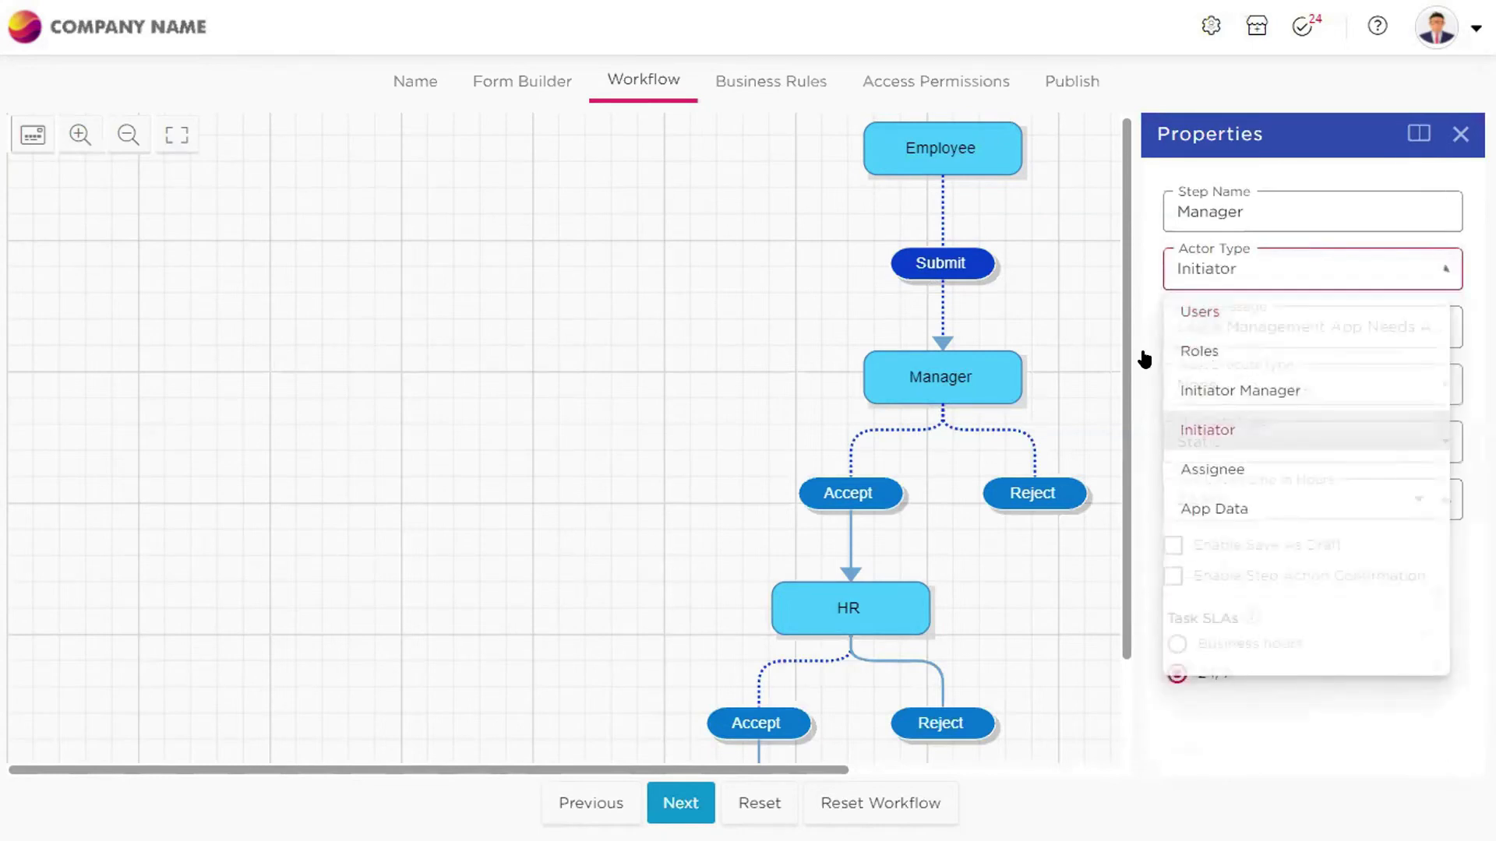
left_click(945, 363)
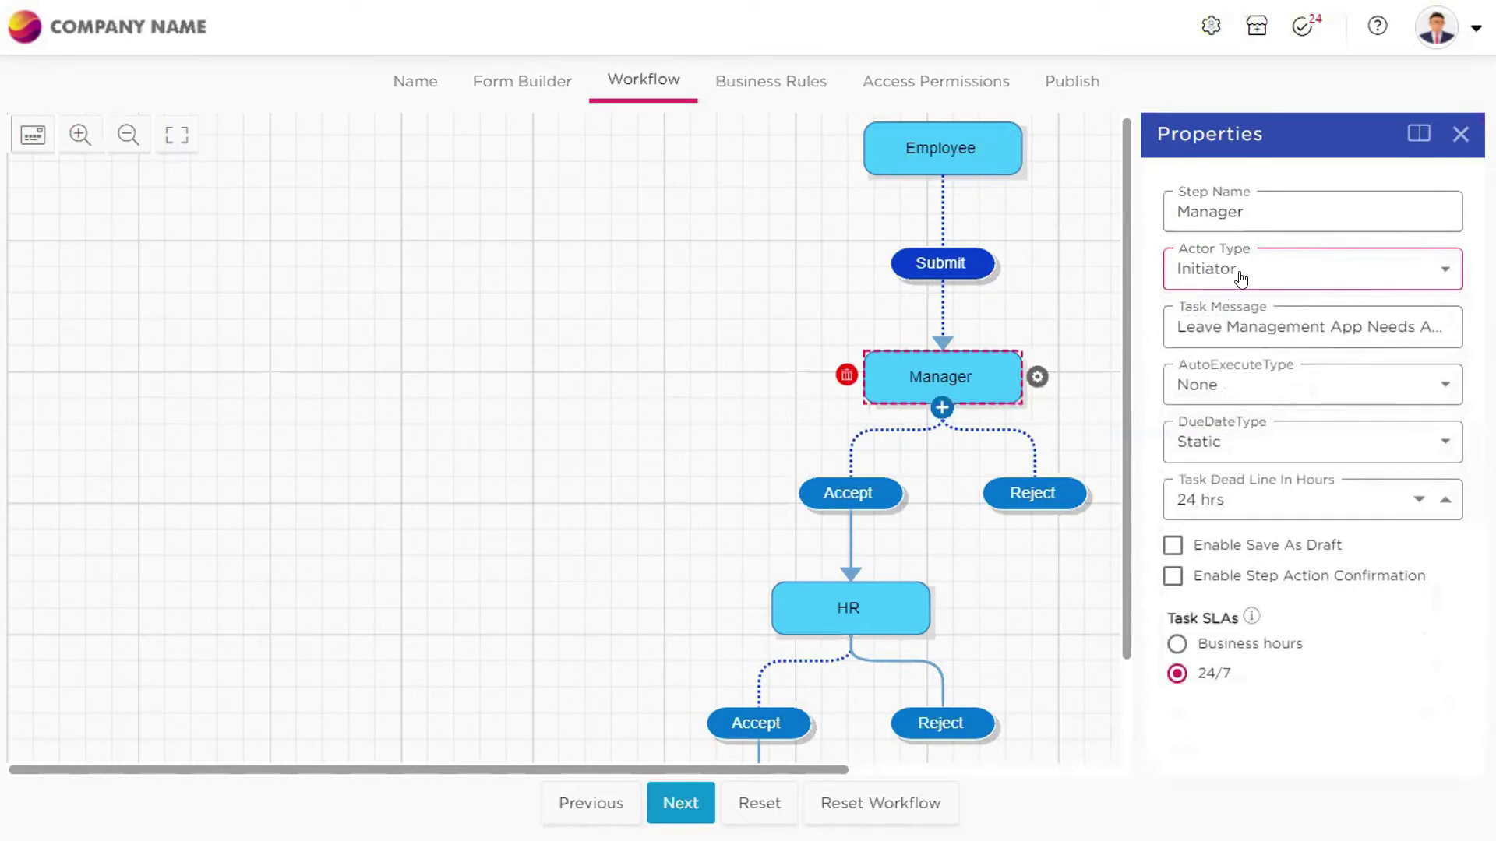
left_click(991, 154)
left_click(944, 381)
Set the HR workflow step's actor type to Initiator
scroll(974, 405, "down", 1)
left_click(841, 562)
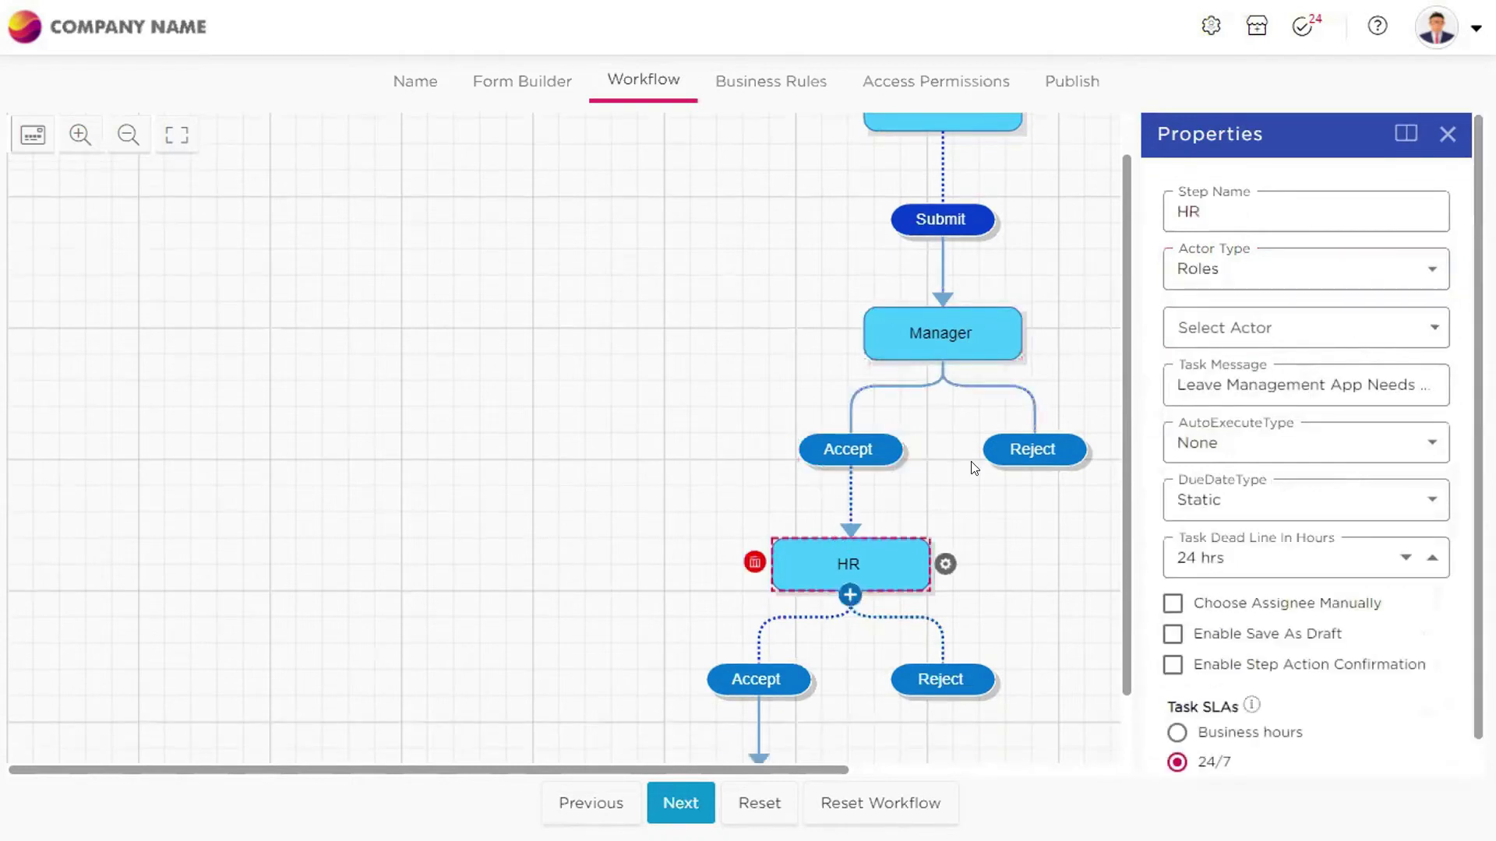
left_click(1270, 329)
left_click(1217, 271)
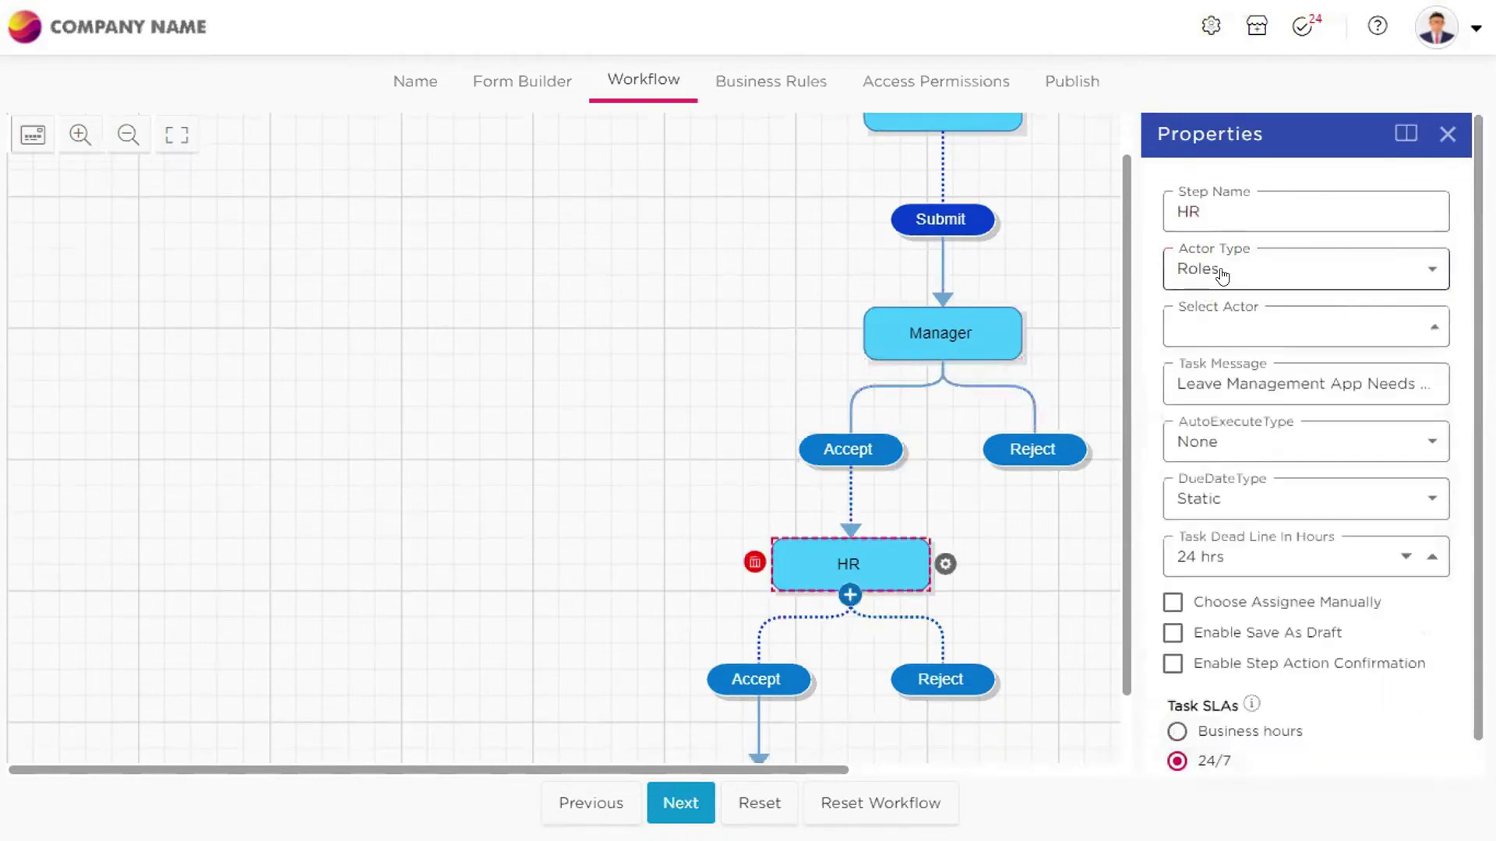
left_click(1203, 269)
left_click(1207, 429)
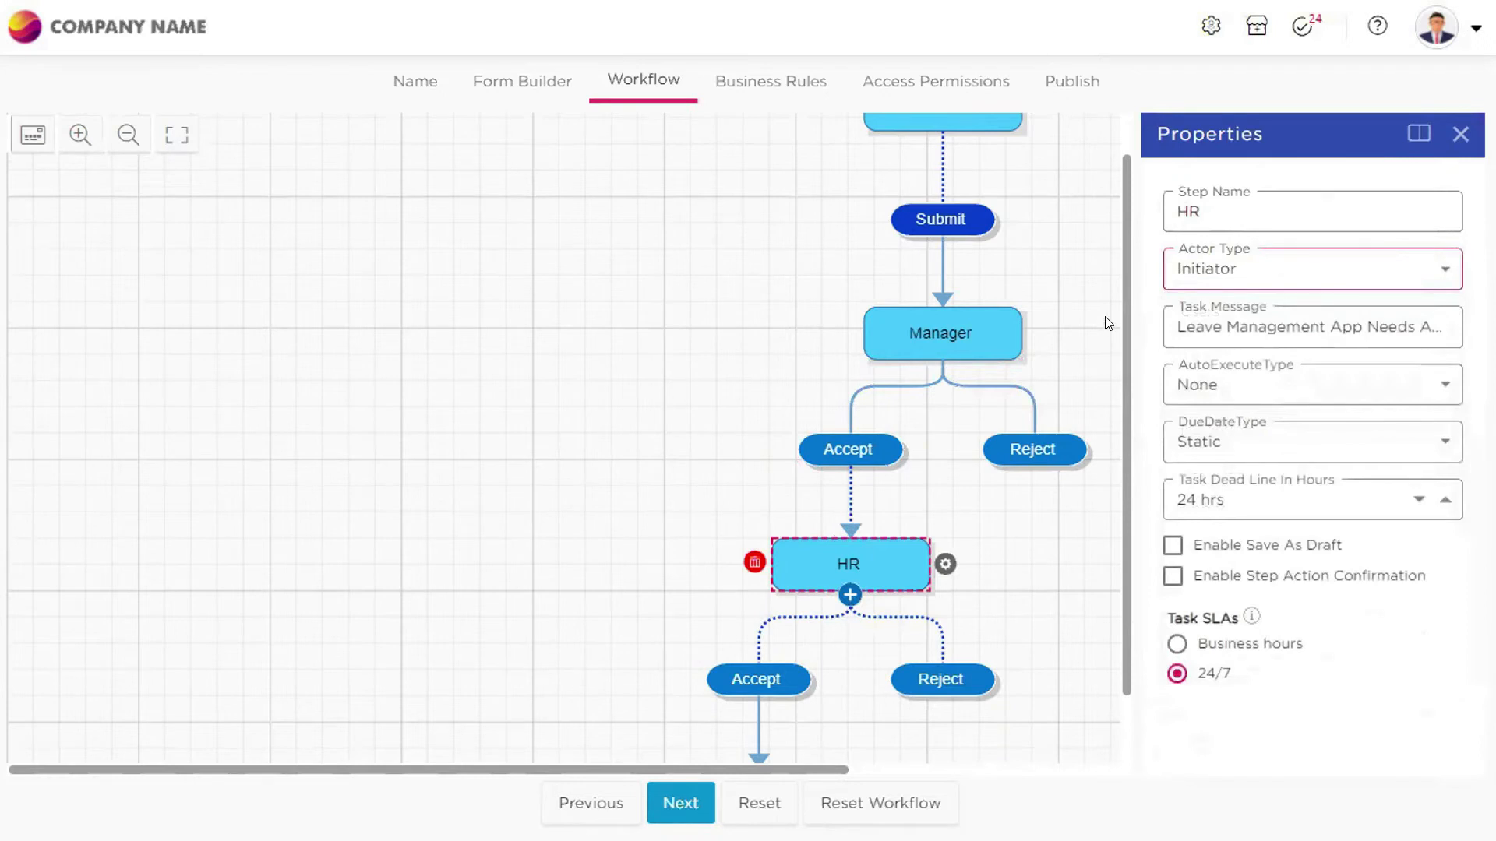
left_click(1012, 450)
left_click(1068, 542)
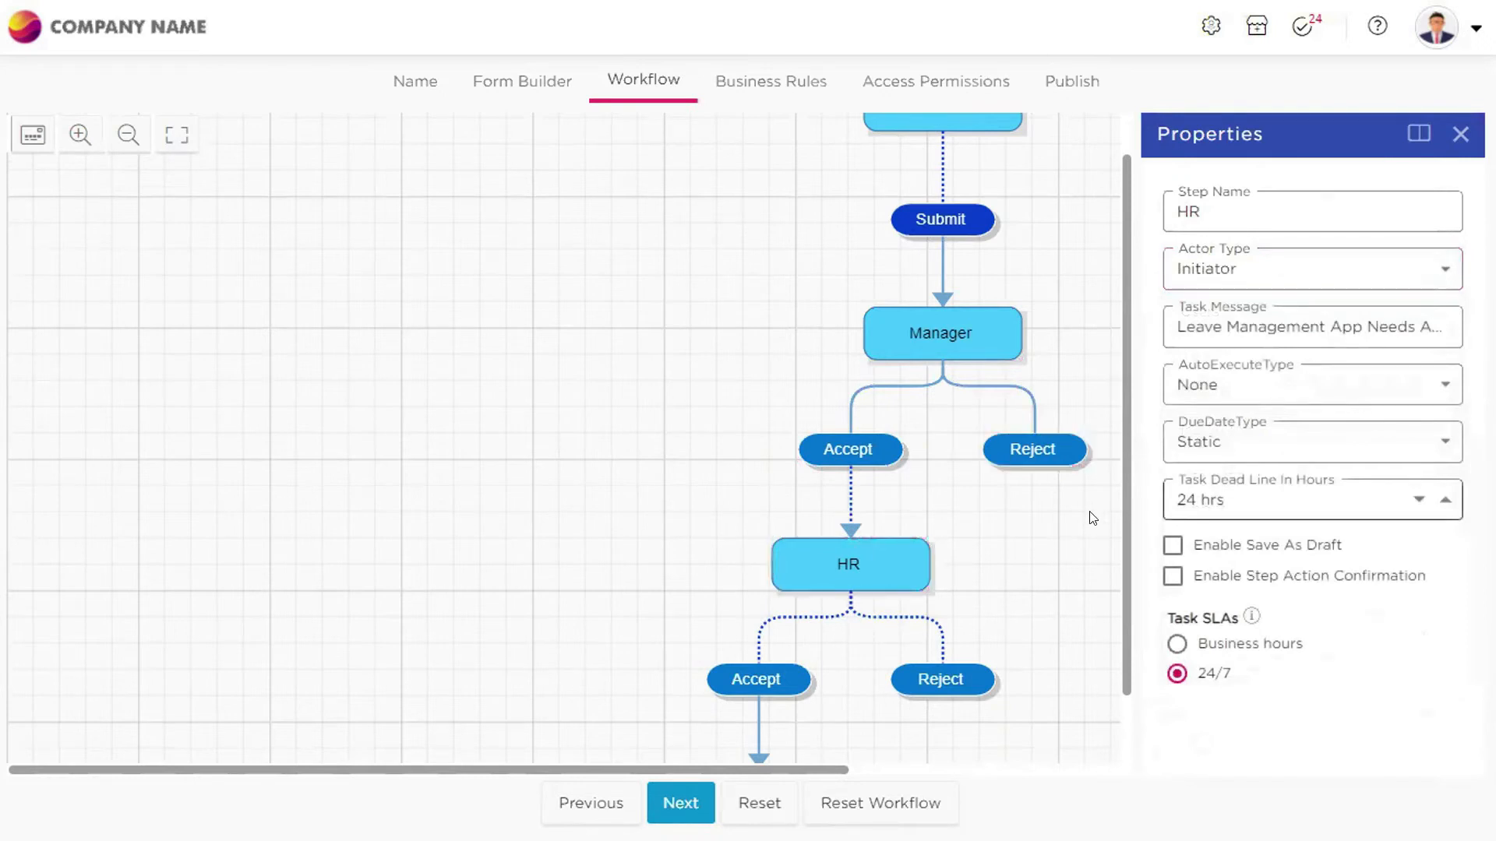
Review the workflow down to the Terminate node and proceed to the business rules
scroll(1042, 568, "up", 1)
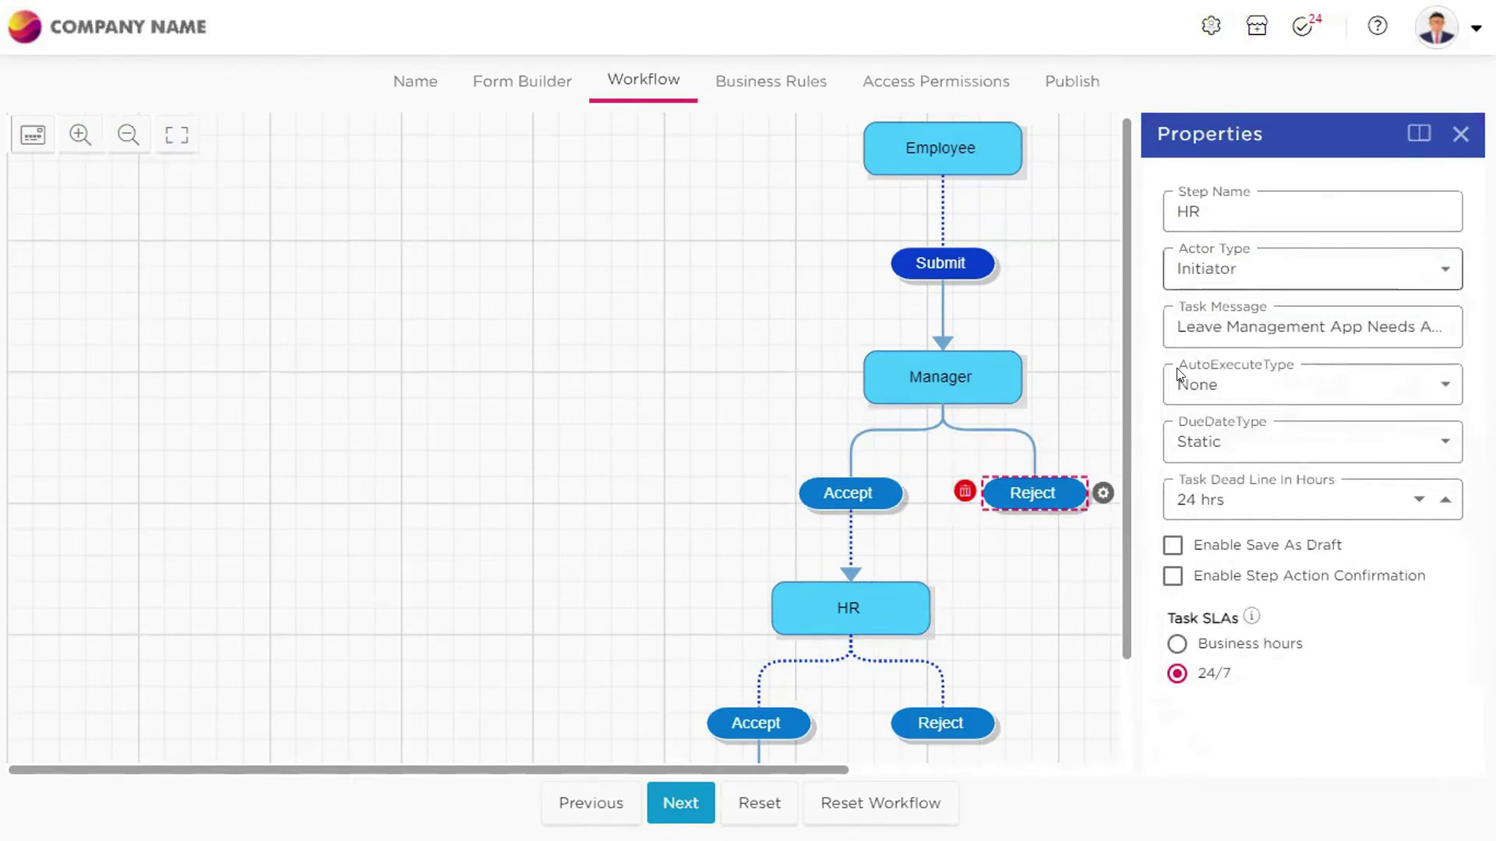
scroll(1044, 436, "down", 1)
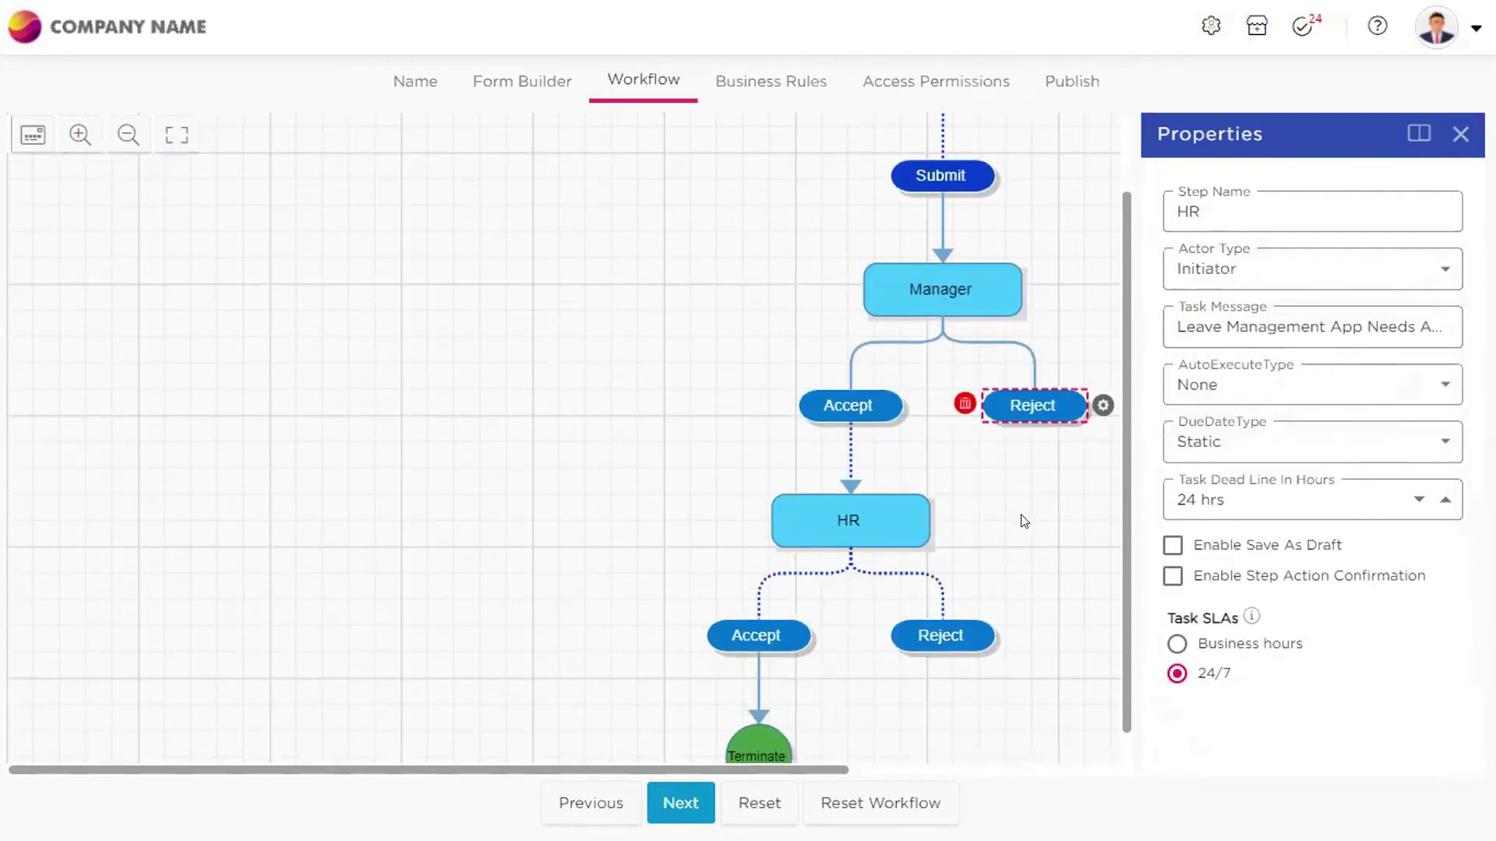
scroll(1024, 521, "down", 1)
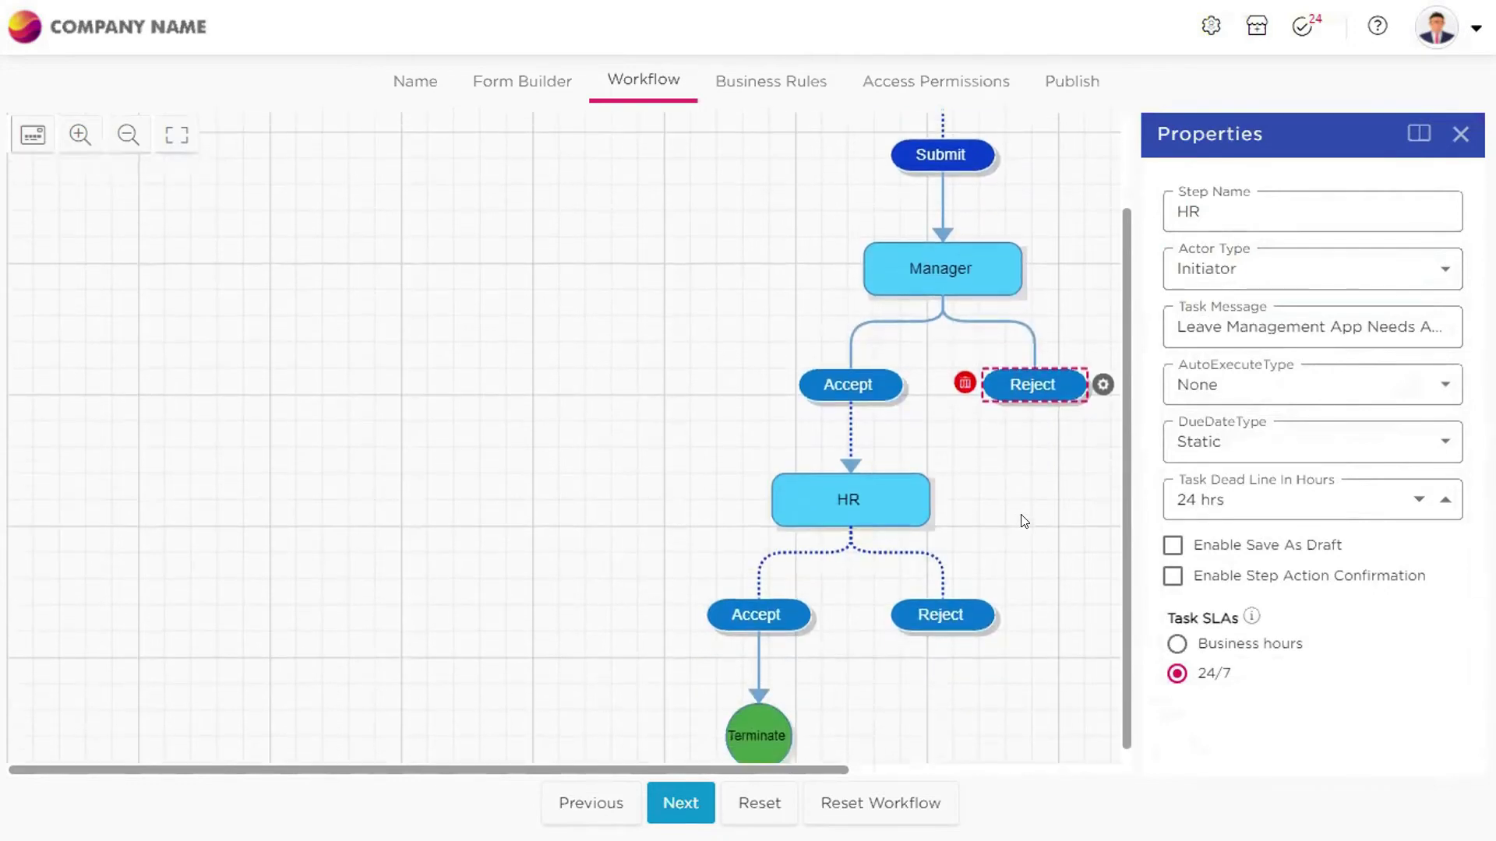
left_click(718, 400)
left_click(756, 615)
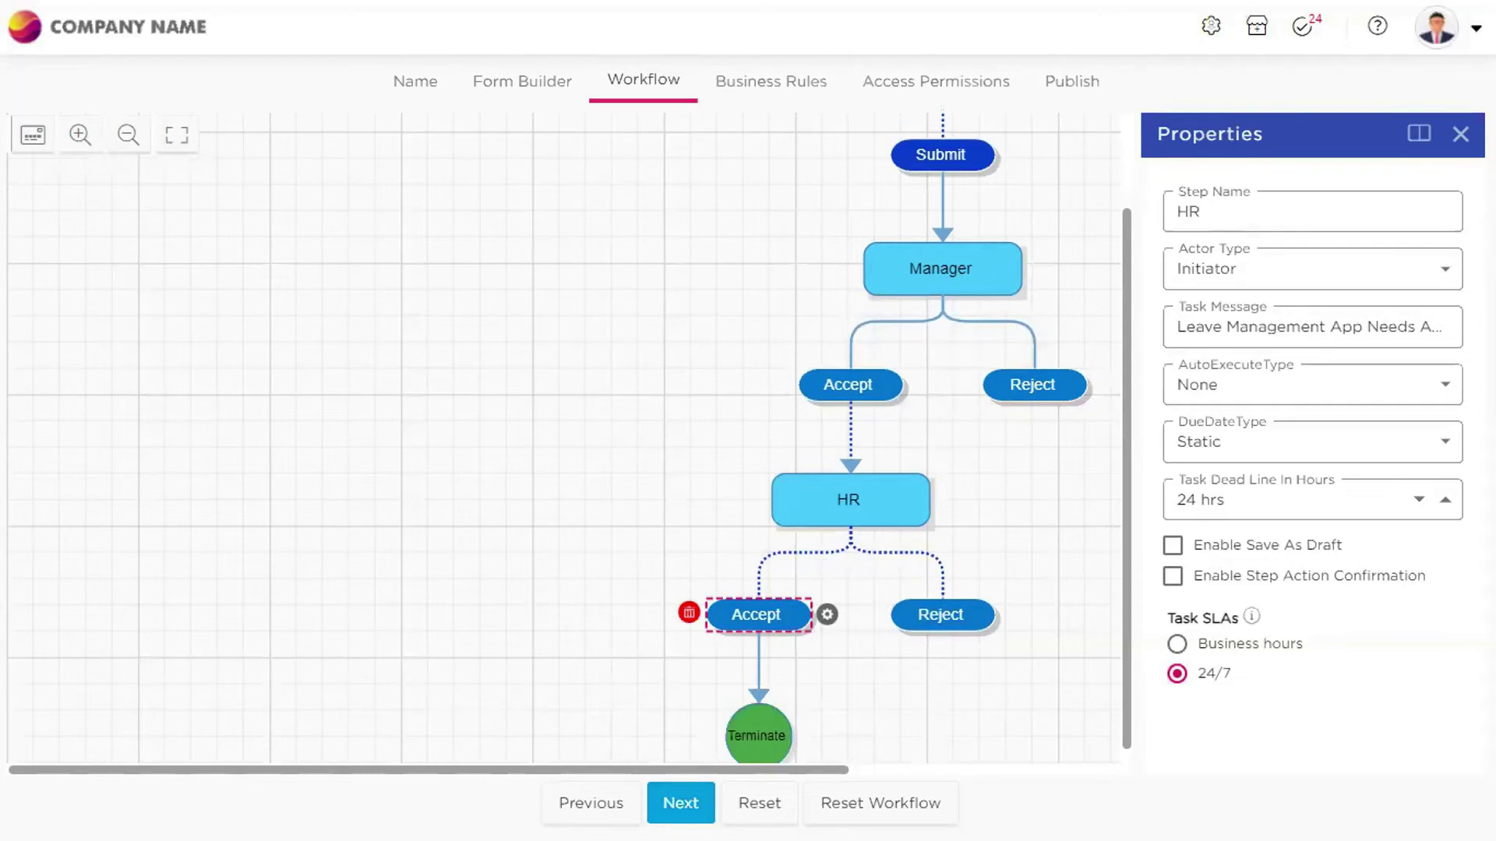
left_click(680, 803)
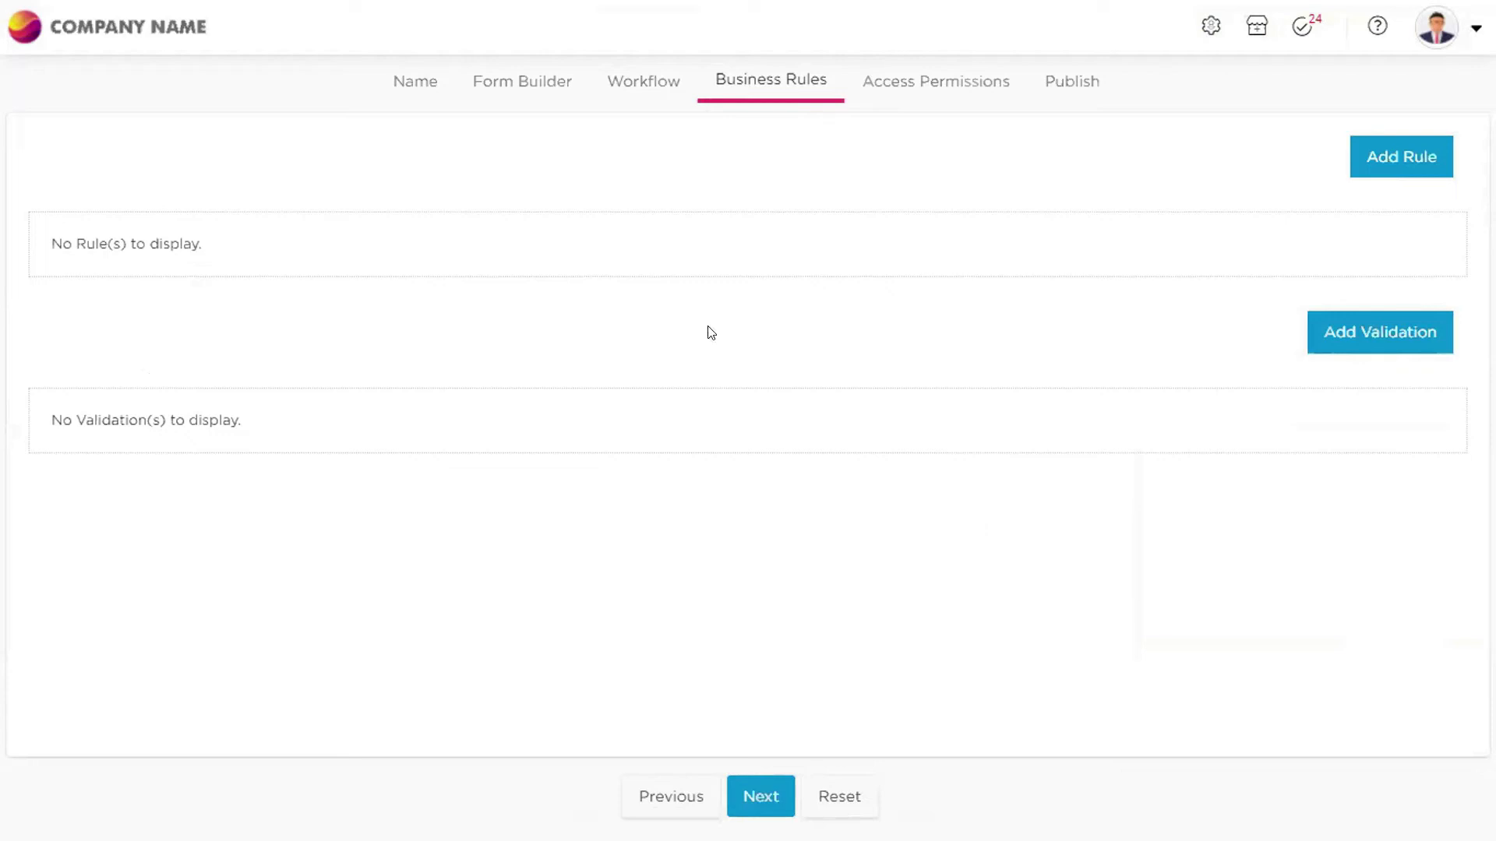
Examine the Type Of Leave drop-down's choices and the Application Date field's properties in the form's Employee section
left_click(520, 89)
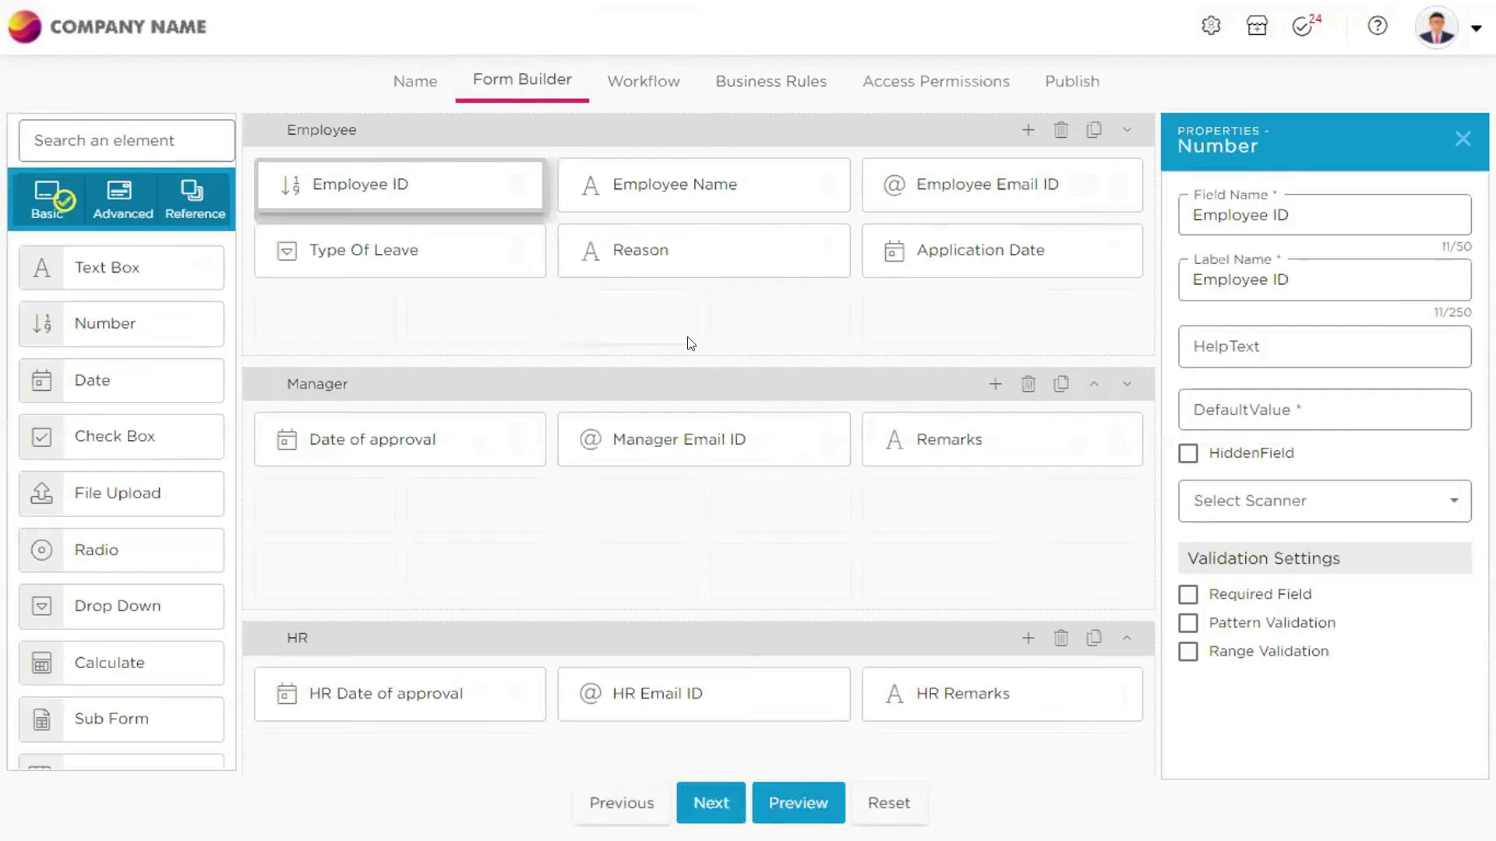
left_click(366, 246)
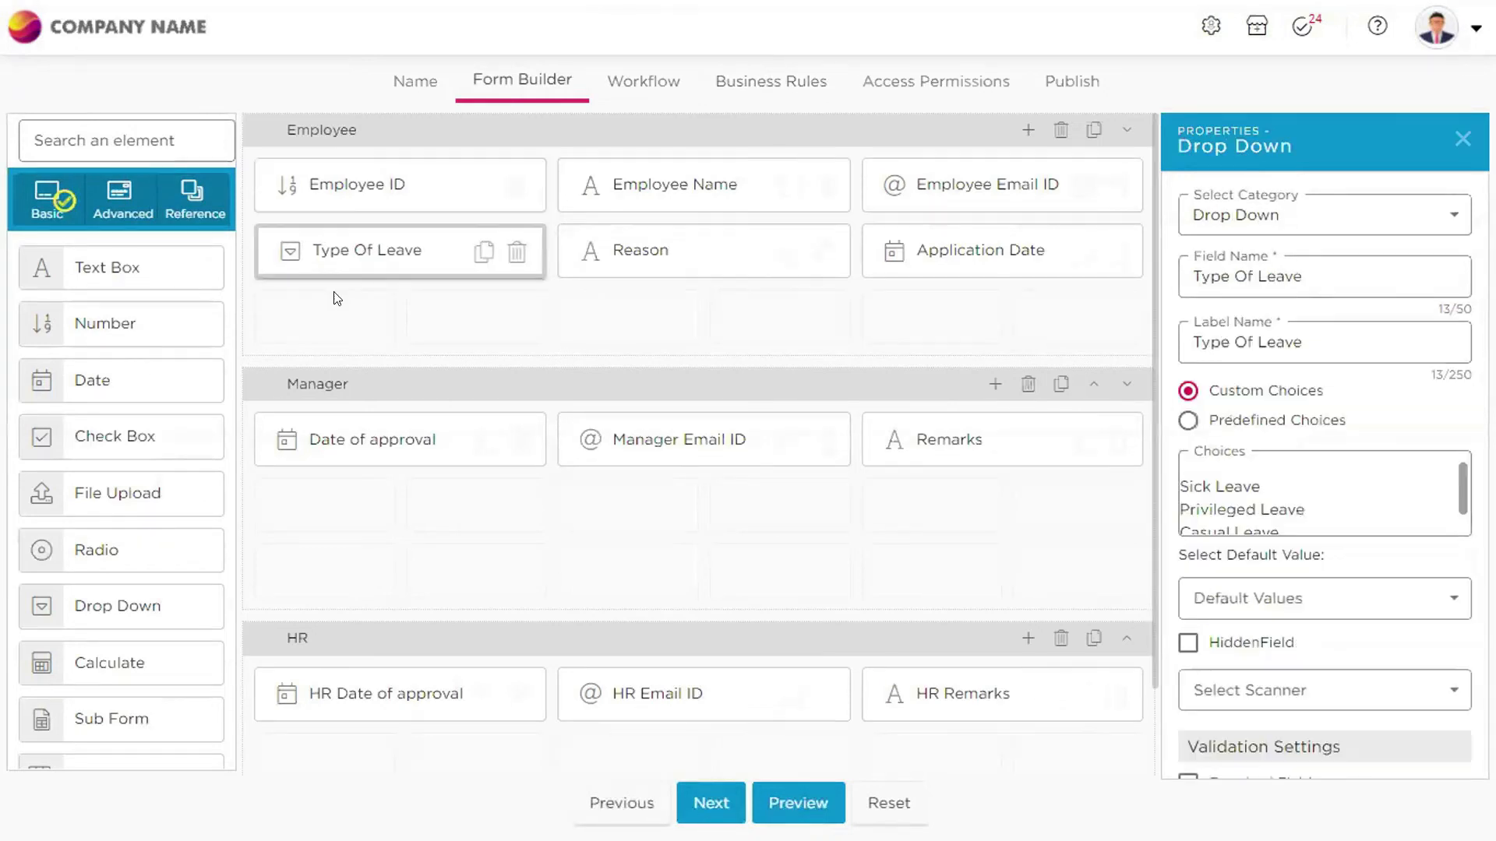
left_click(1258, 483)
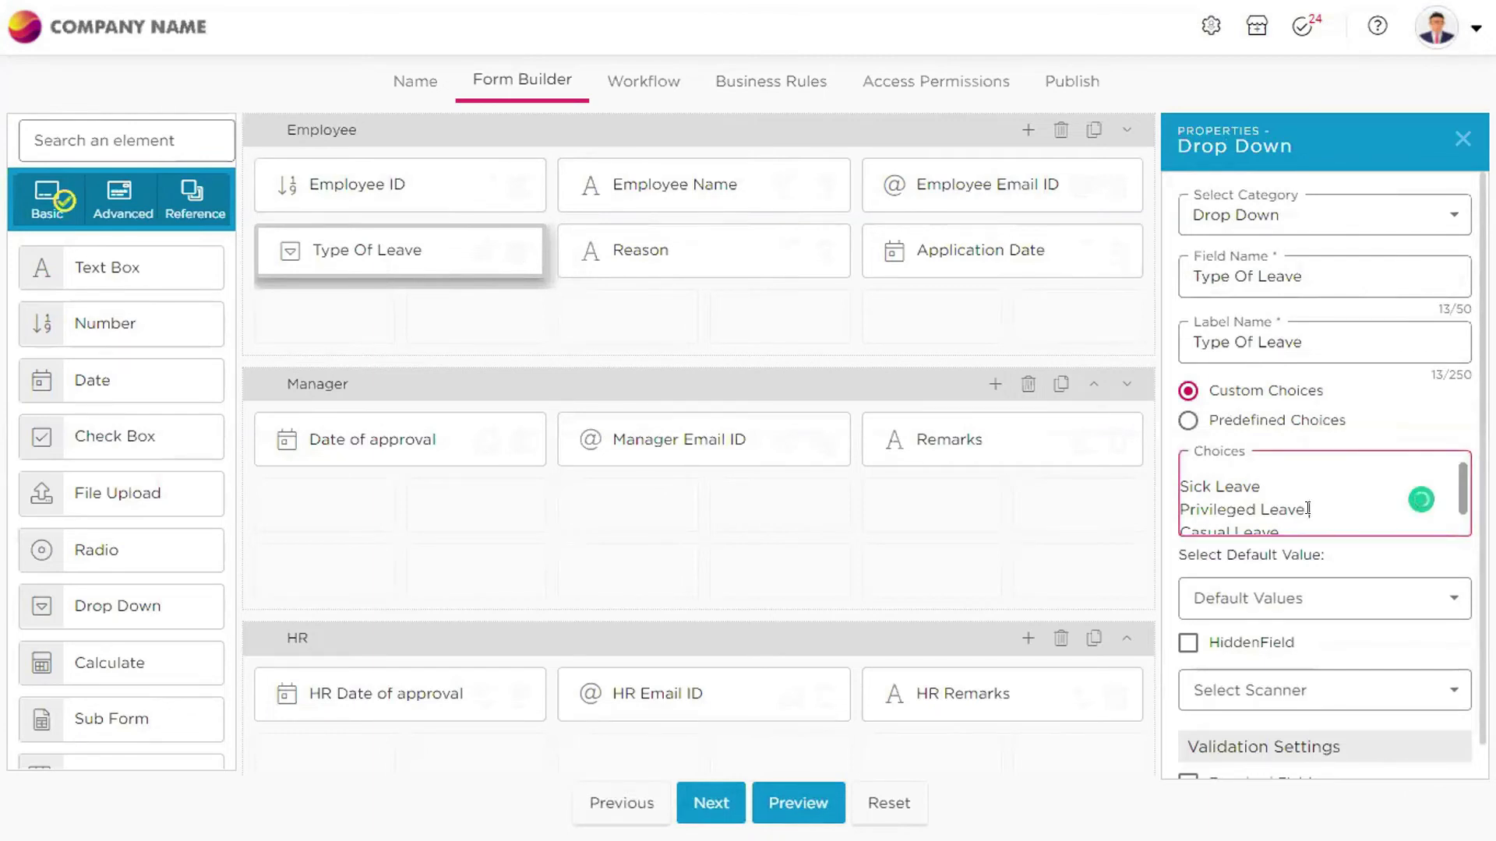
left_click(1307, 508)
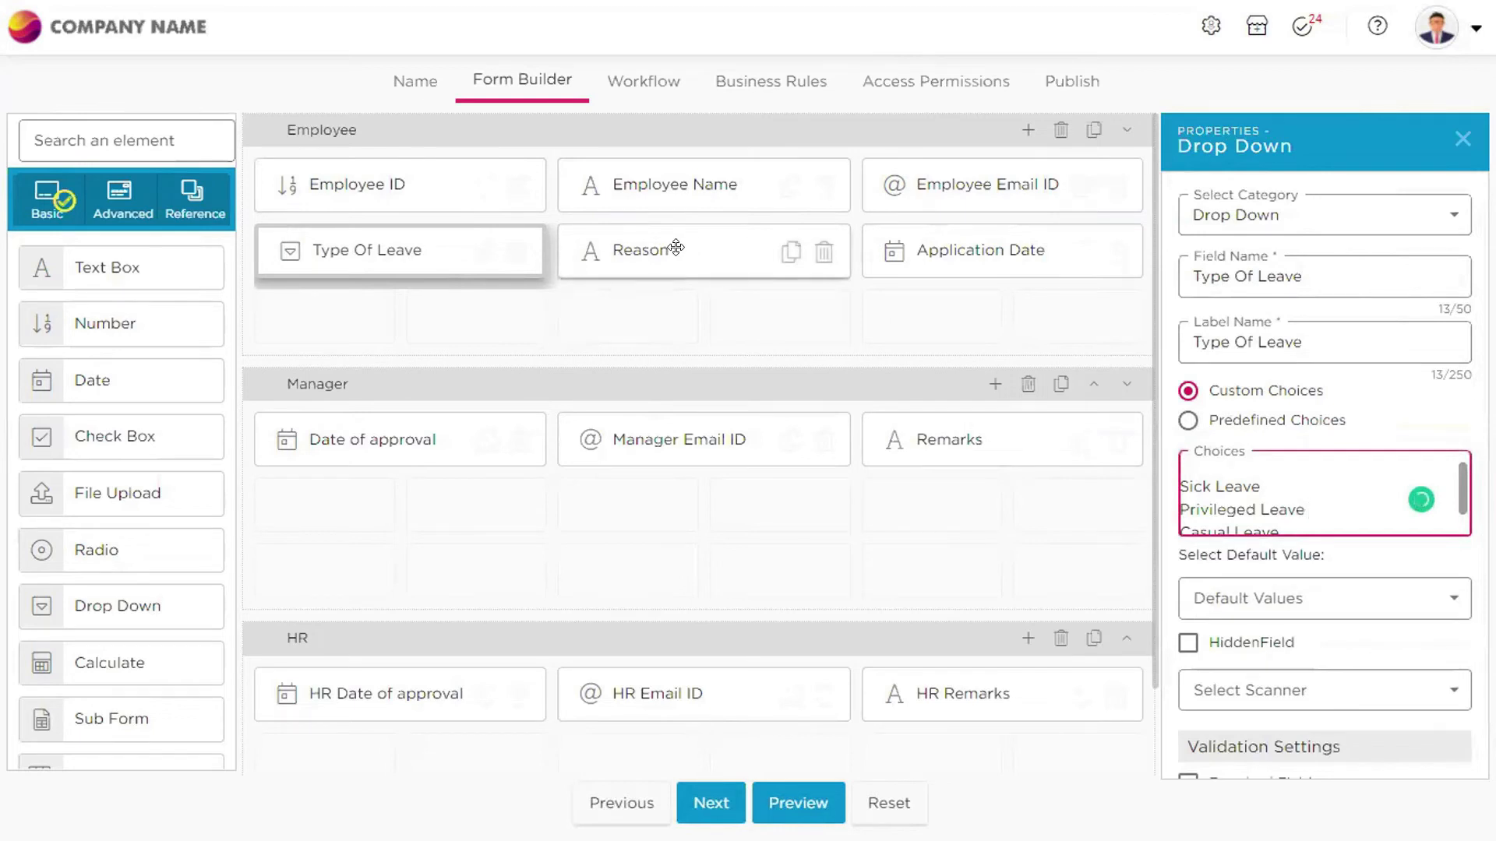
left_click(1258, 484)
left_click(1329, 509)
scroll(1326, 510, "down", 1)
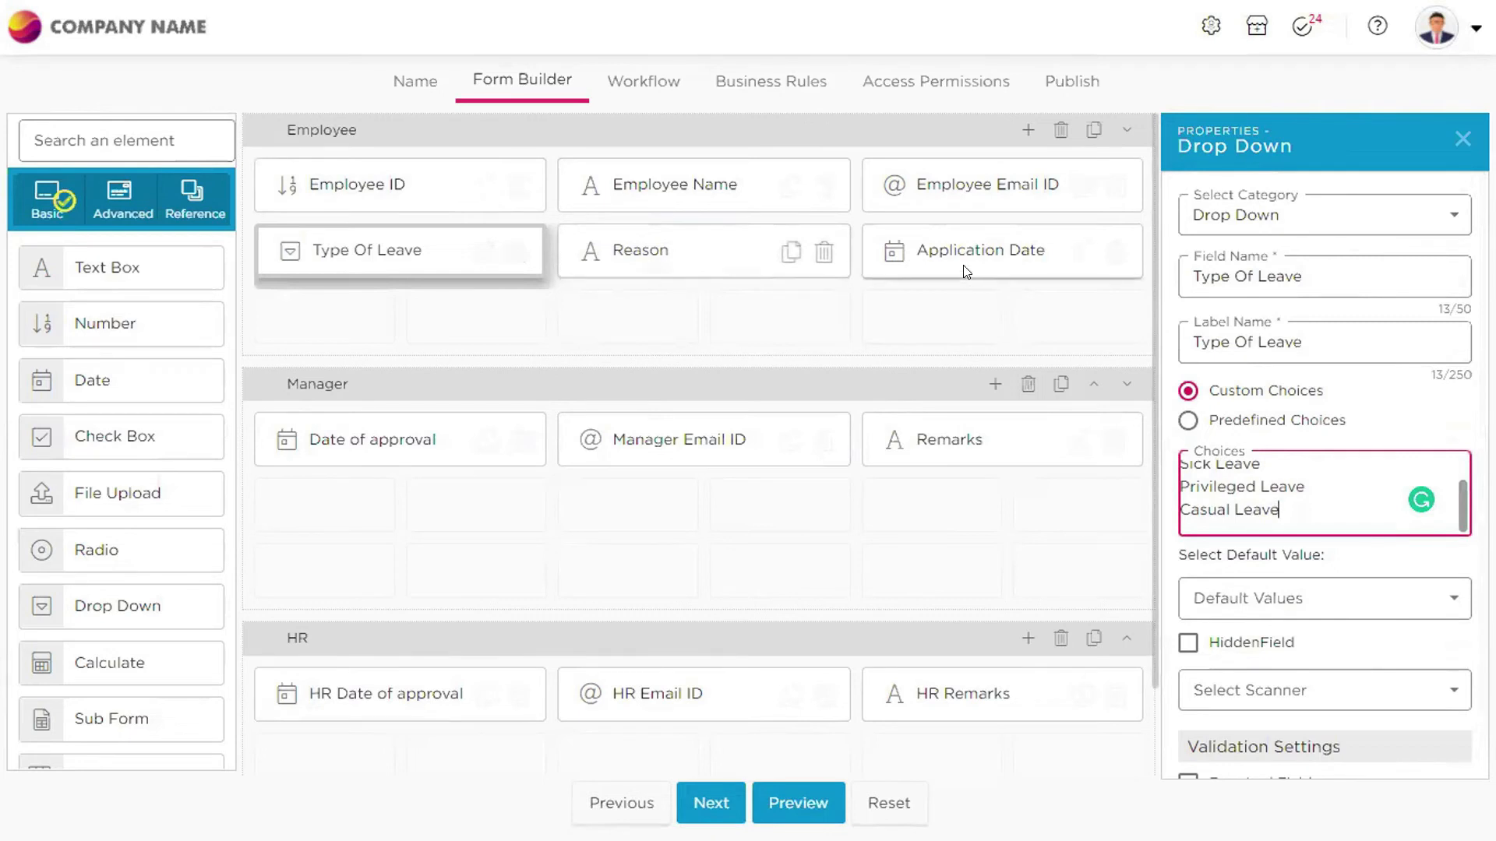
left_click_drag(966, 257, 955, 285)
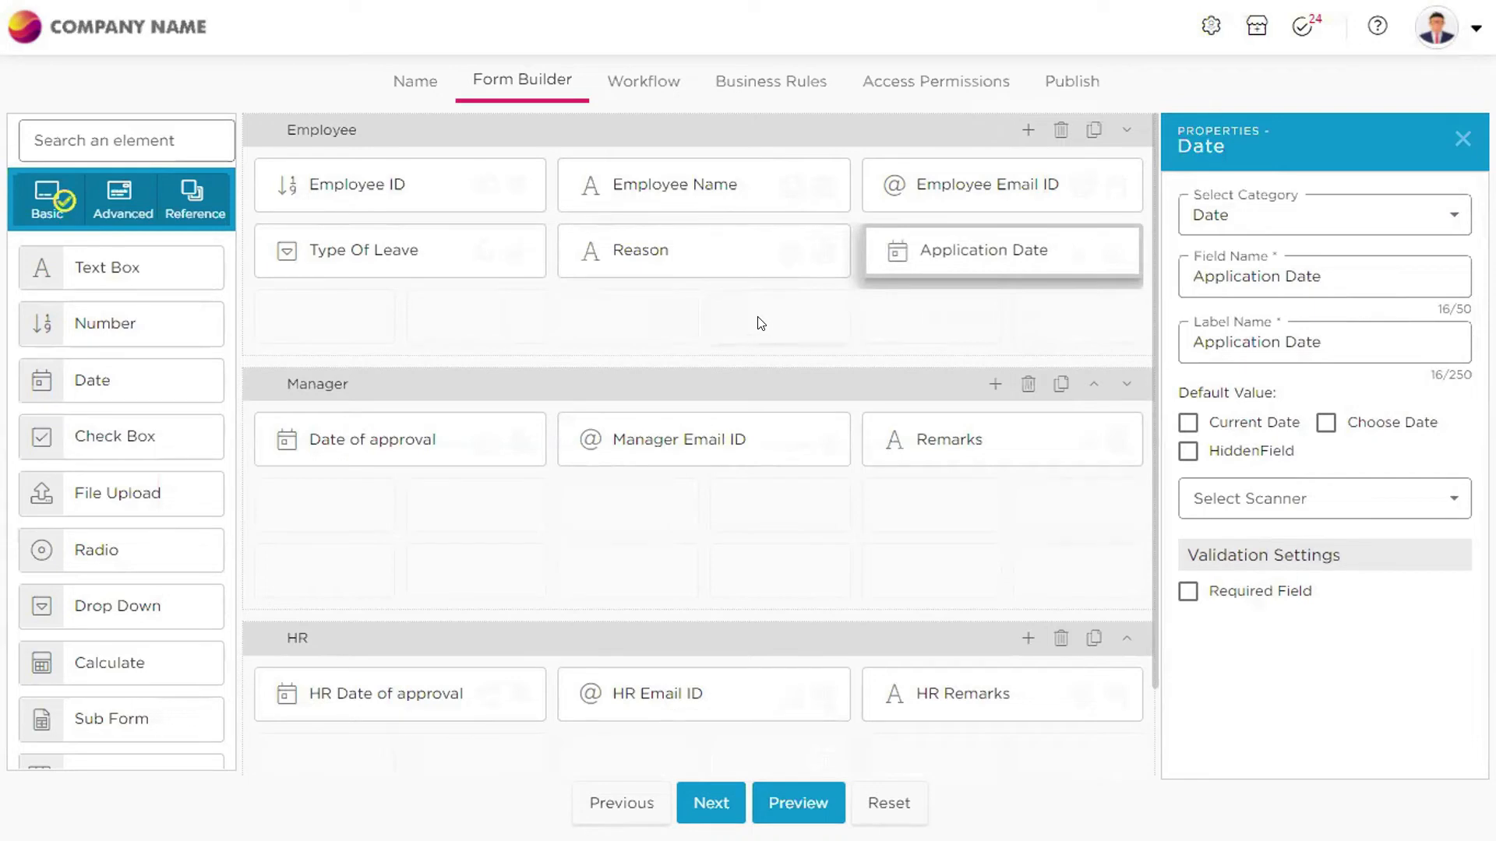
Add a new business rule and name it Reason
left_click(761, 89)
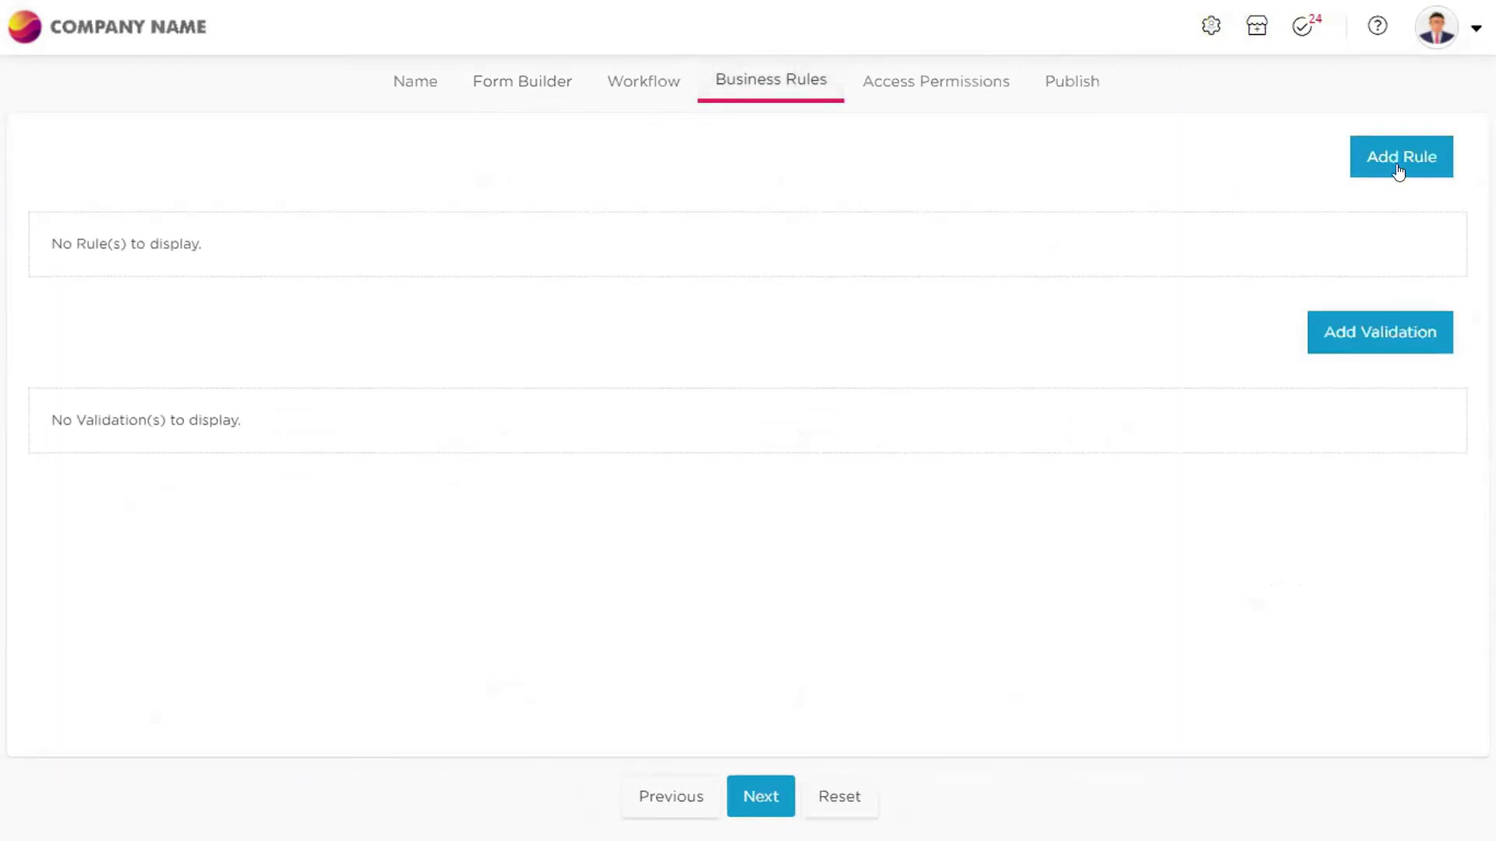
left_click(1399, 171)
left_click(172, 173)
left_click_drag(172, 173, 36, 176)
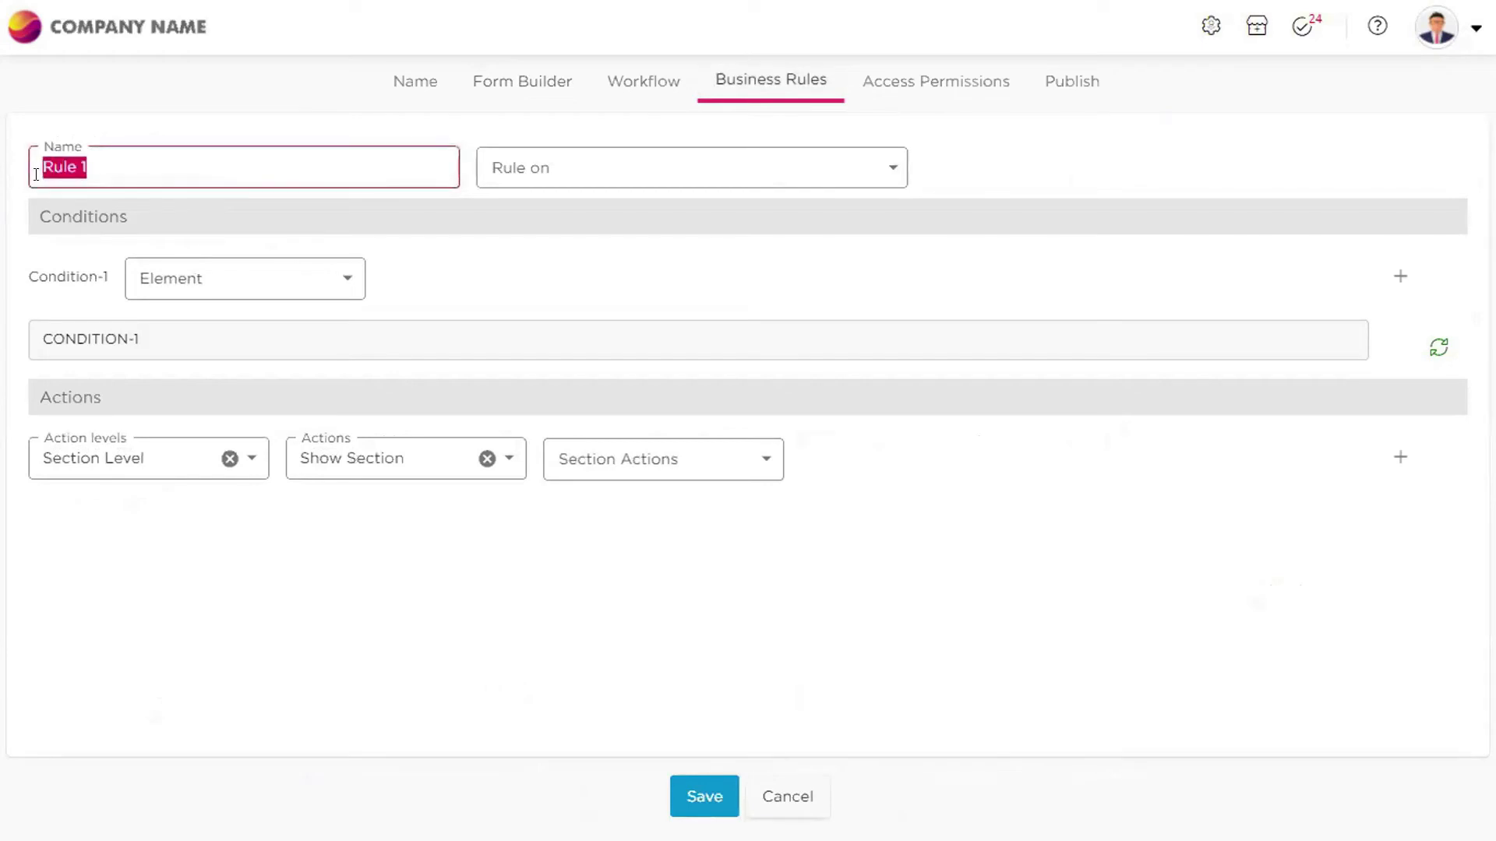
type("Res")
type("ason")
left_click(140, 100)
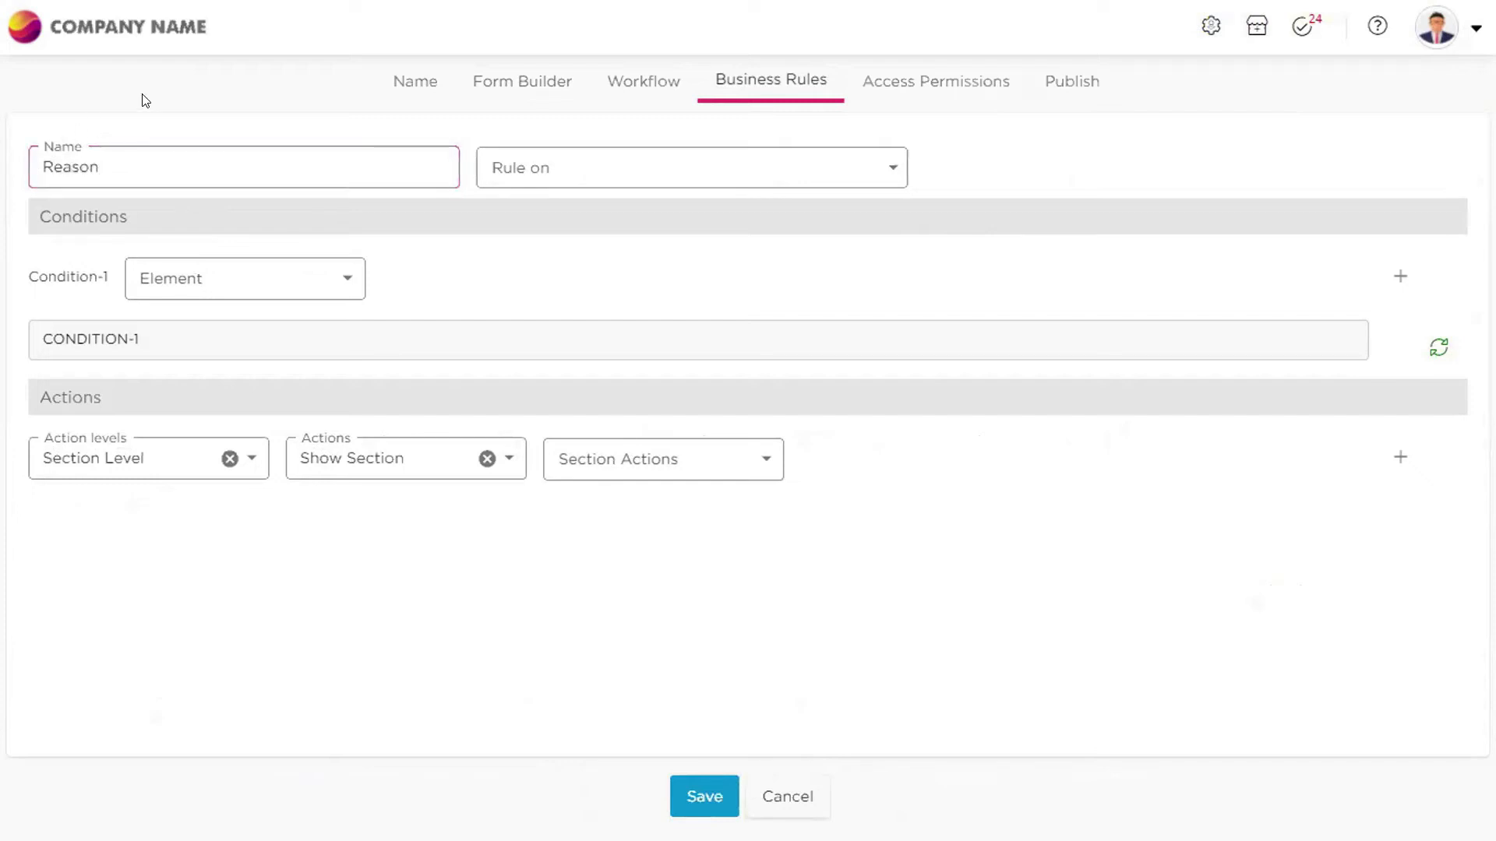
Define the rule's first condition as Type Of Leave, compared with a value, Equal to Casual Leave
left_click(333, 293)
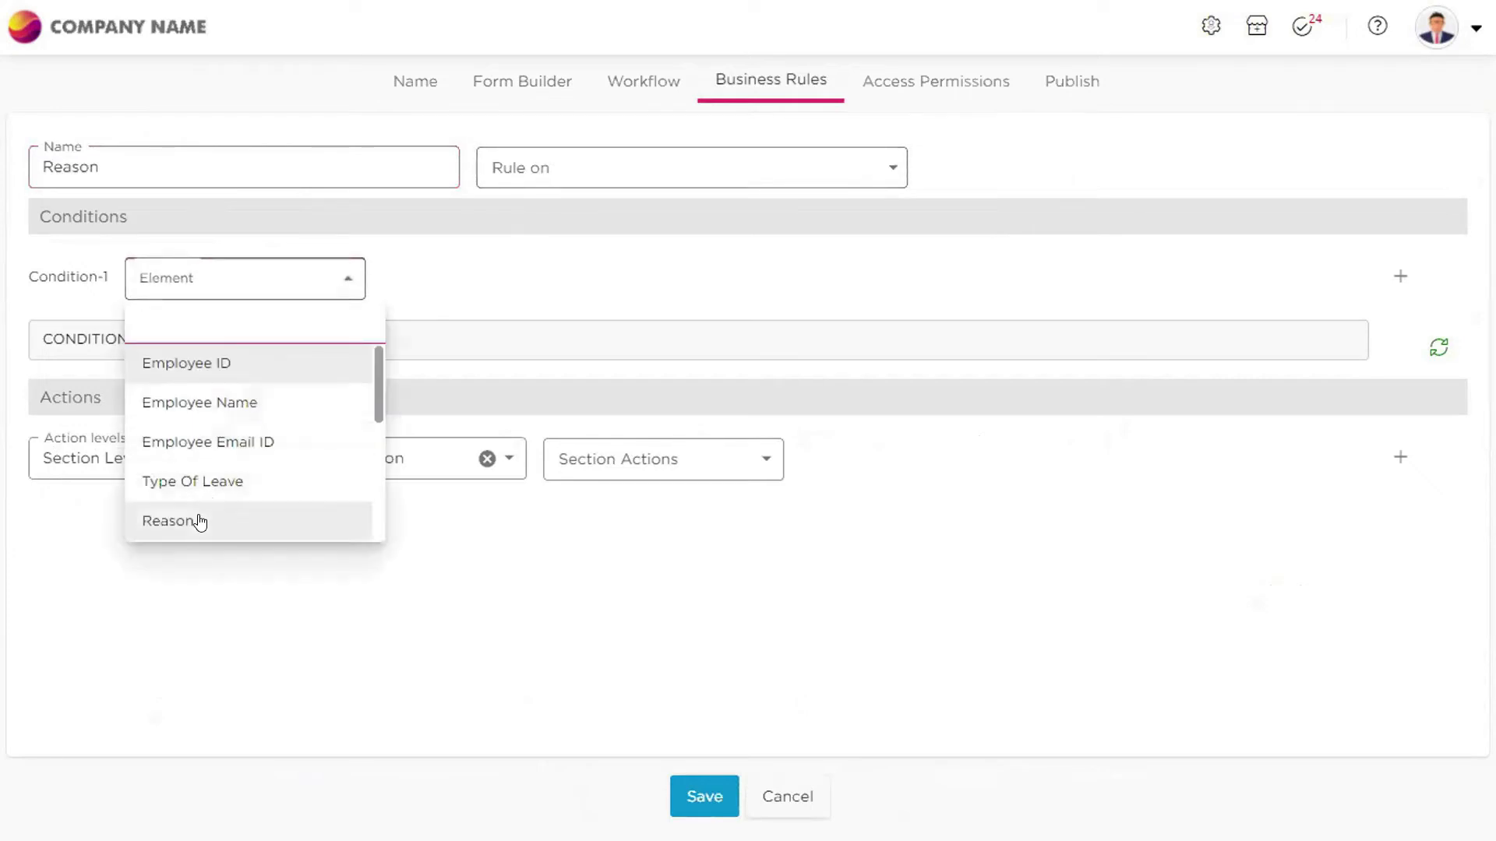
left_click(343, 481)
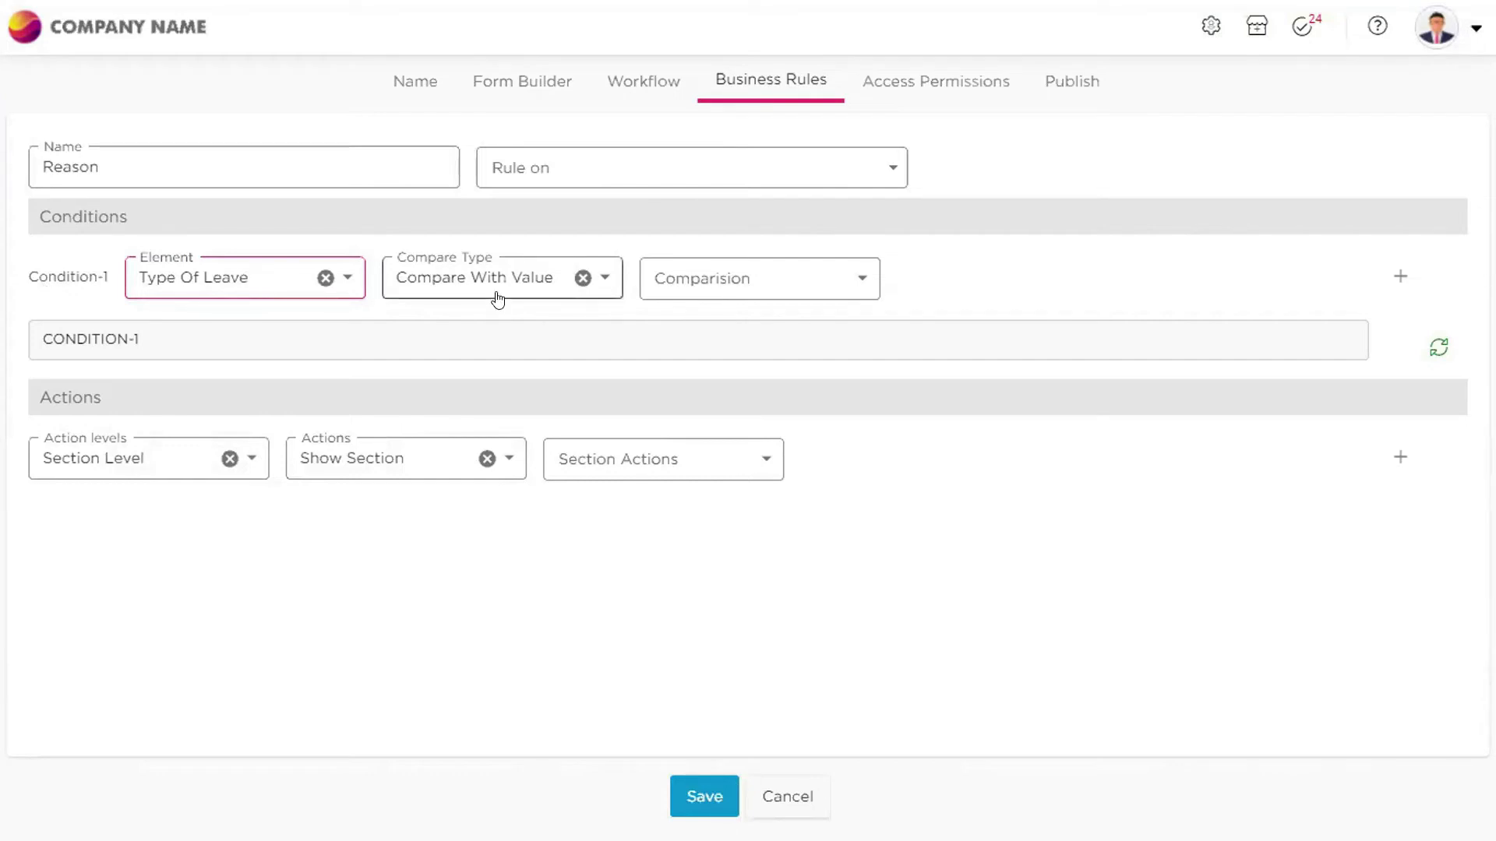
left_click(755, 292)
left_click(696, 366)
left_click(931, 280)
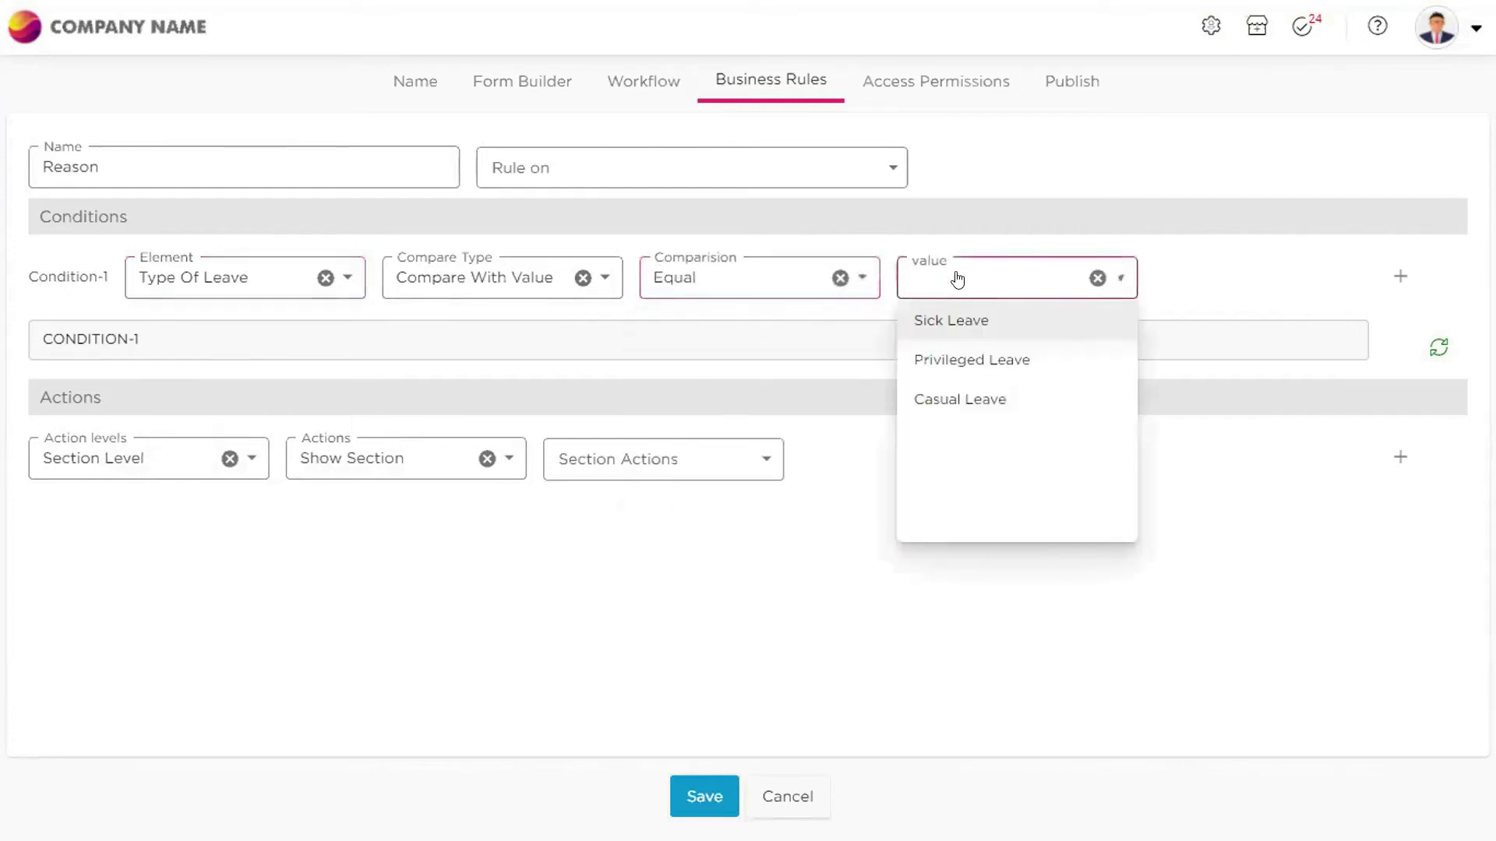
left_click(966, 400)
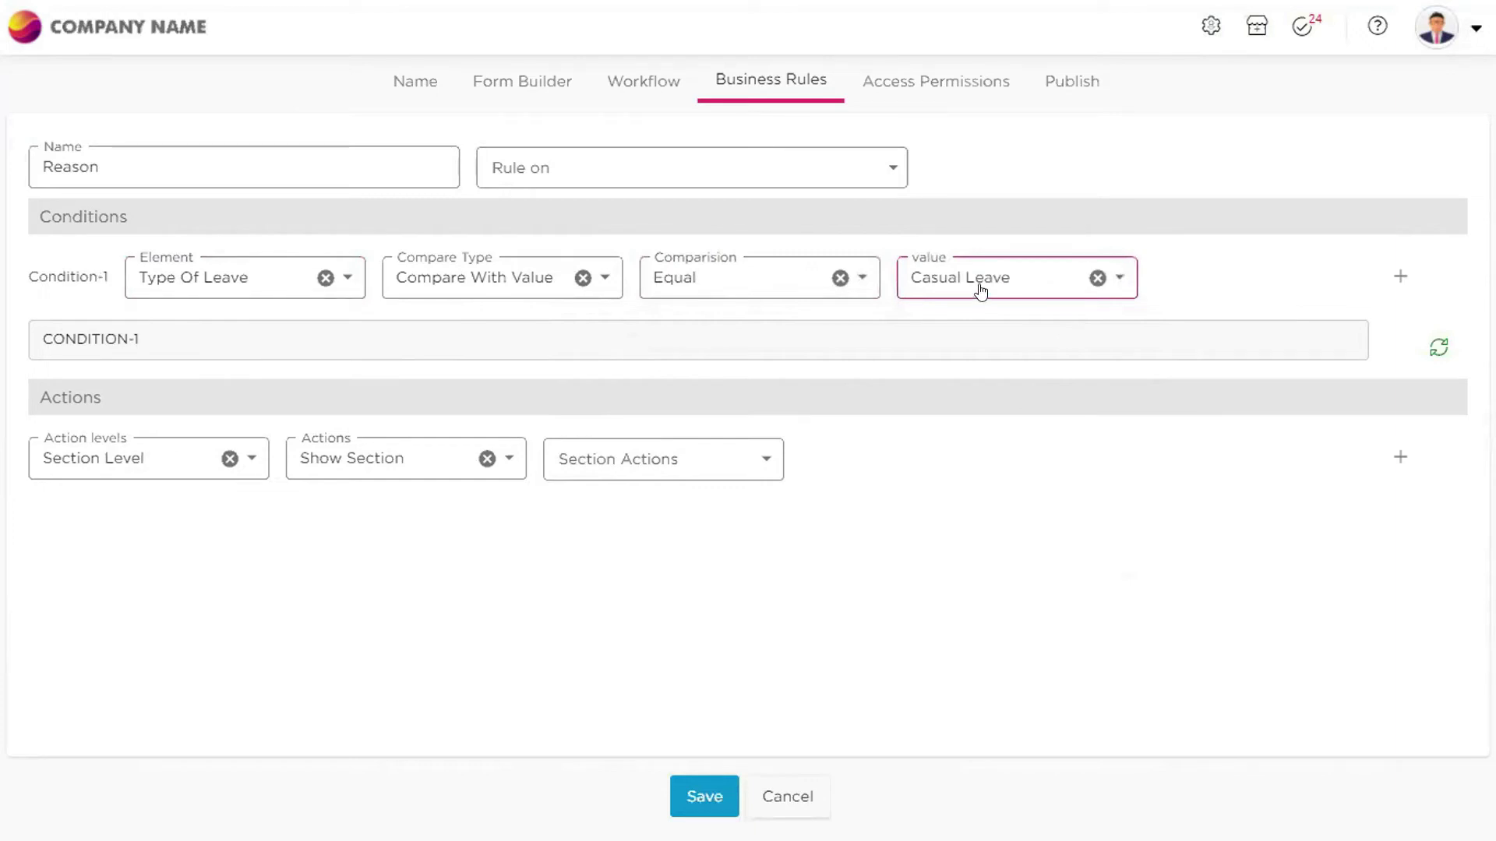
Define the rule's action at Element Level as Show Element for the Reason field, and save the rule
left_click(123, 472)
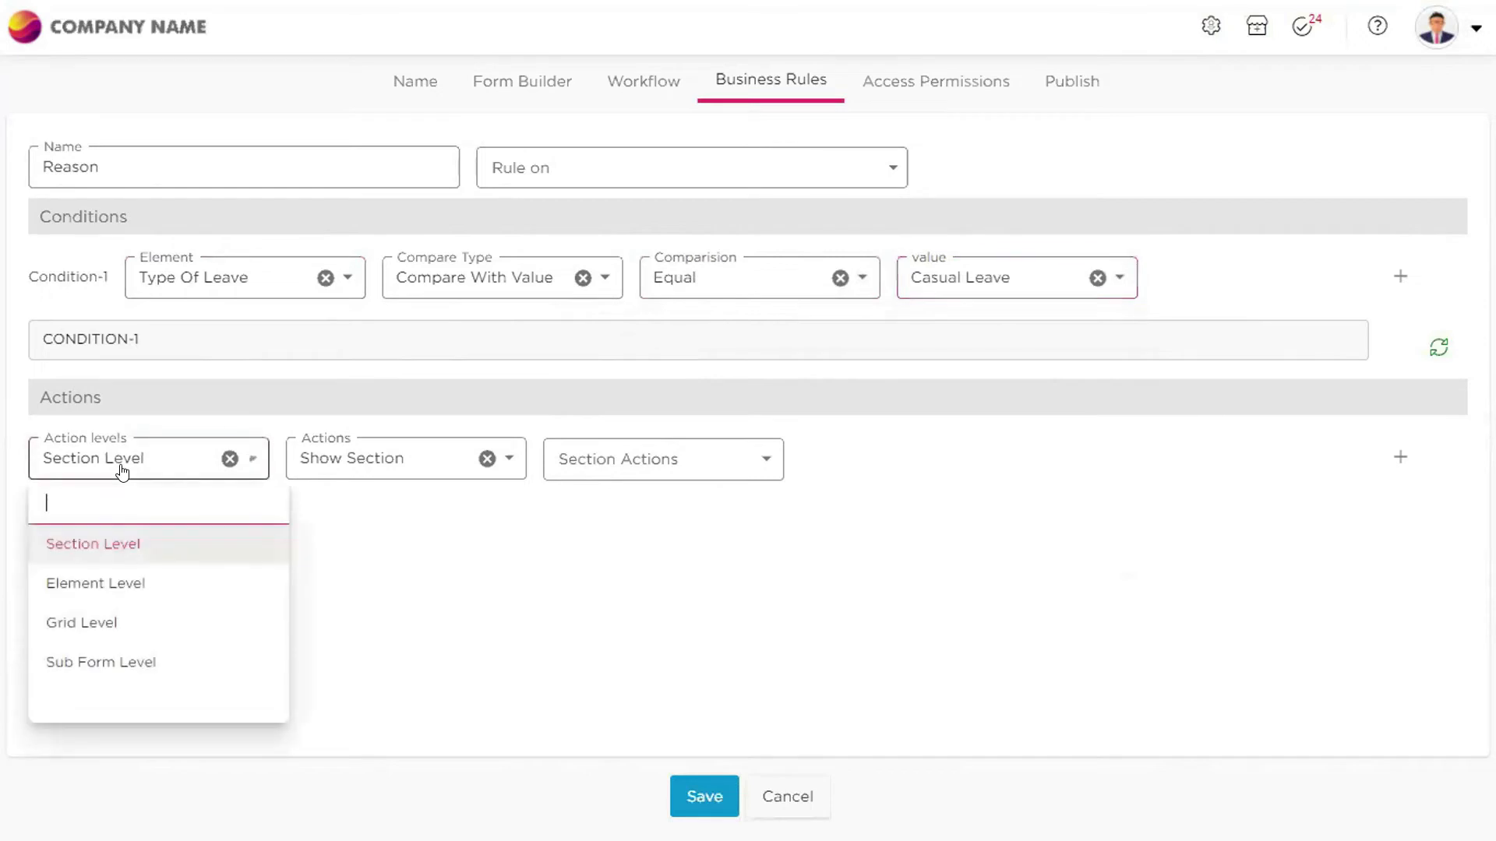
left_click(98, 577)
left_click(358, 466)
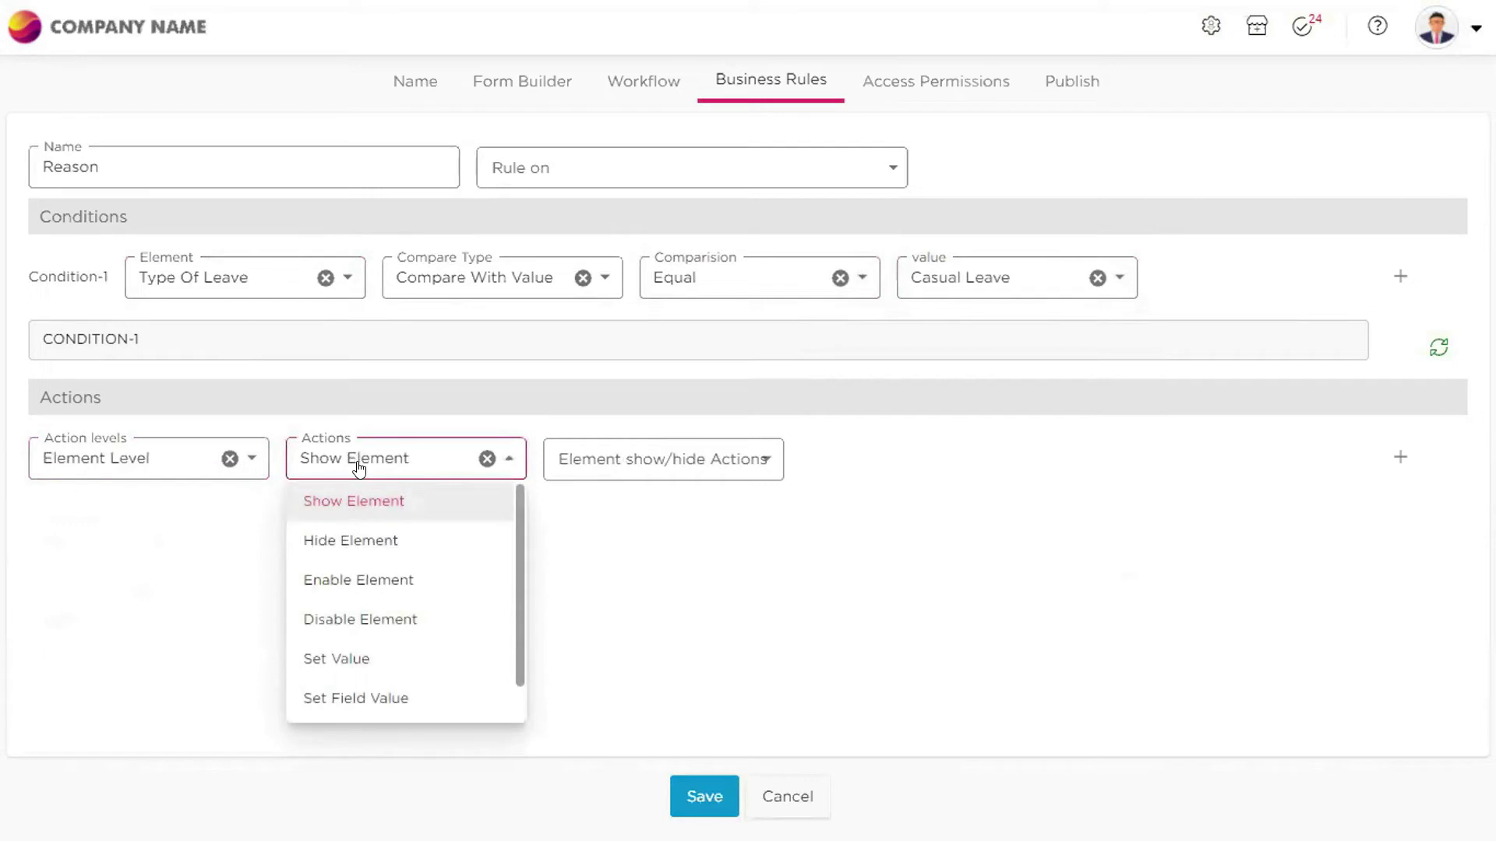
left_click(363, 520)
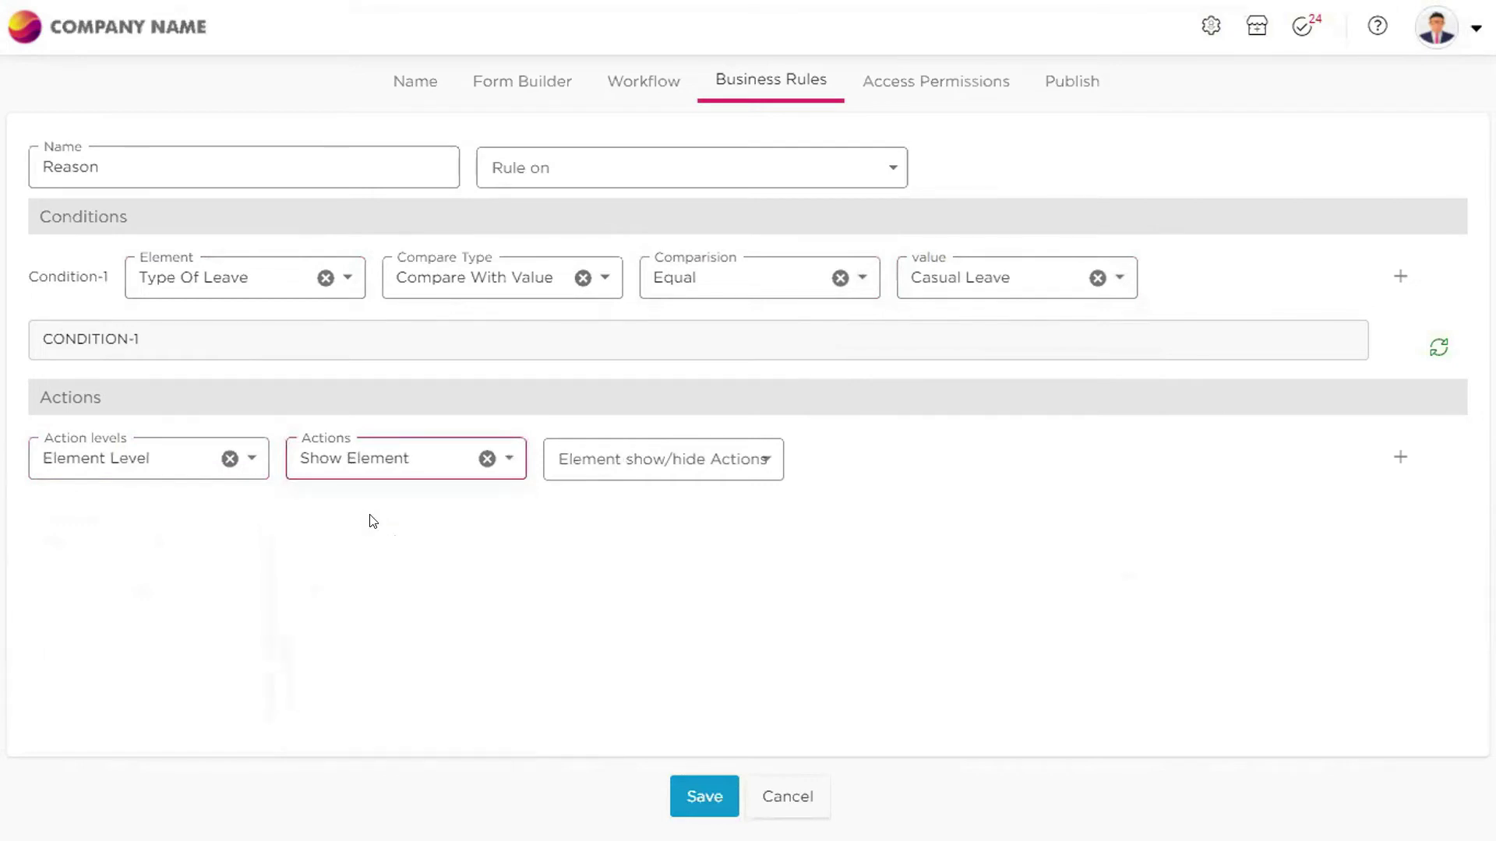
left_click(630, 473)
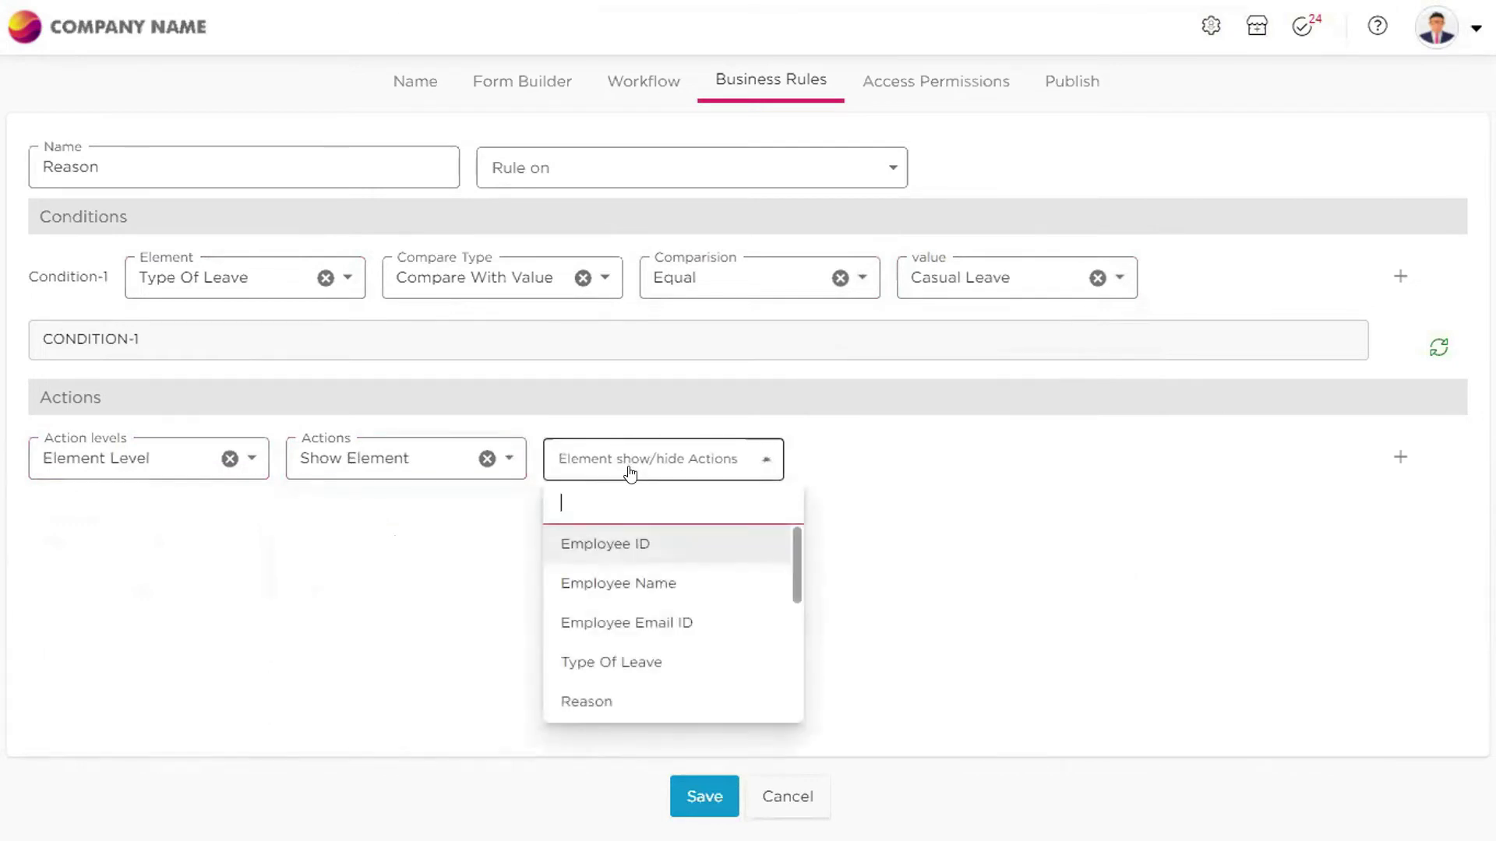
left_click(587, 705)
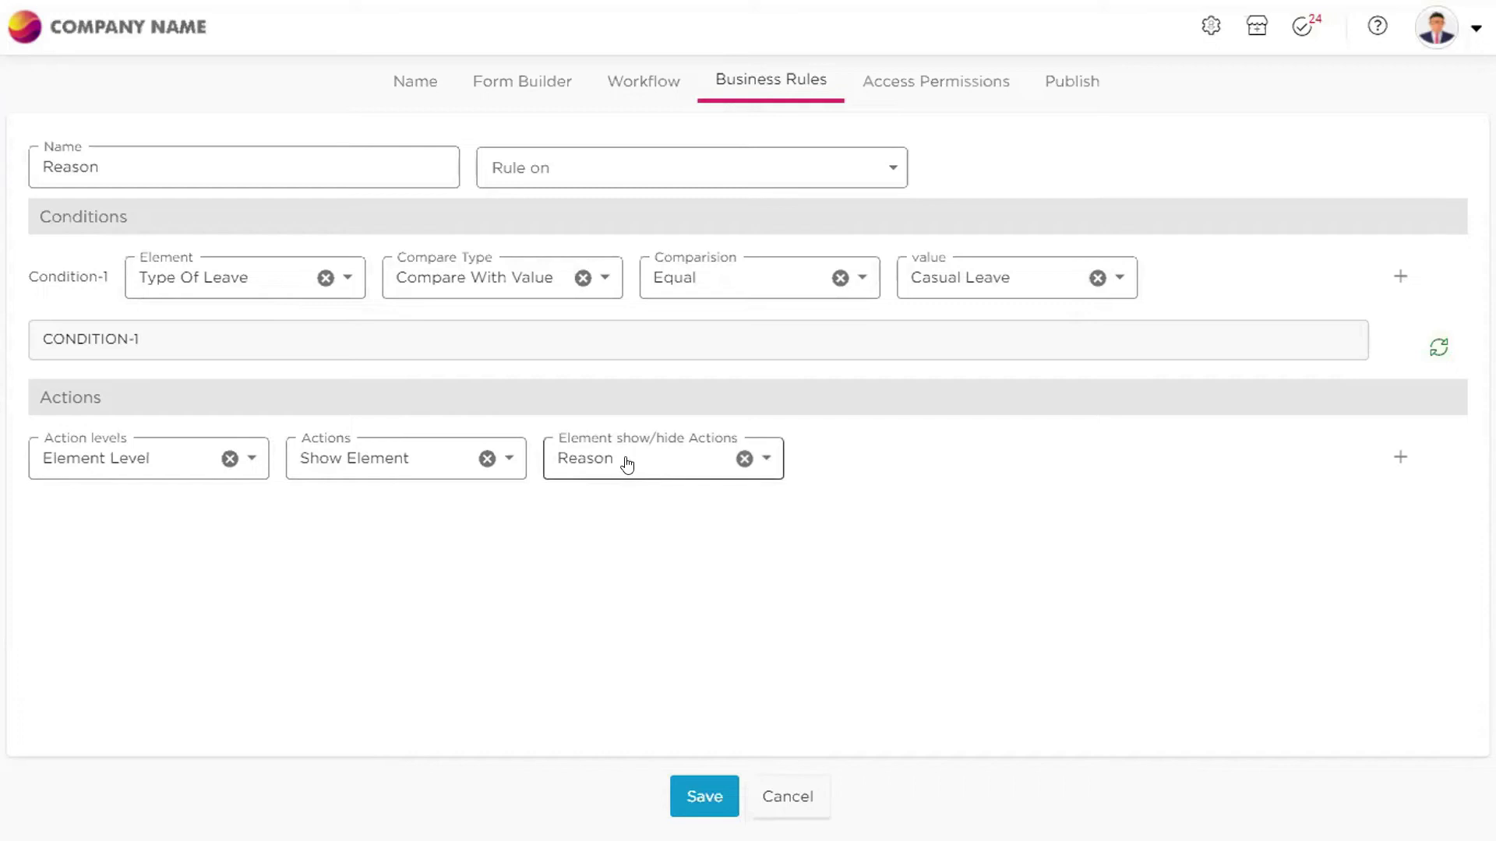
left_click(706, 798)
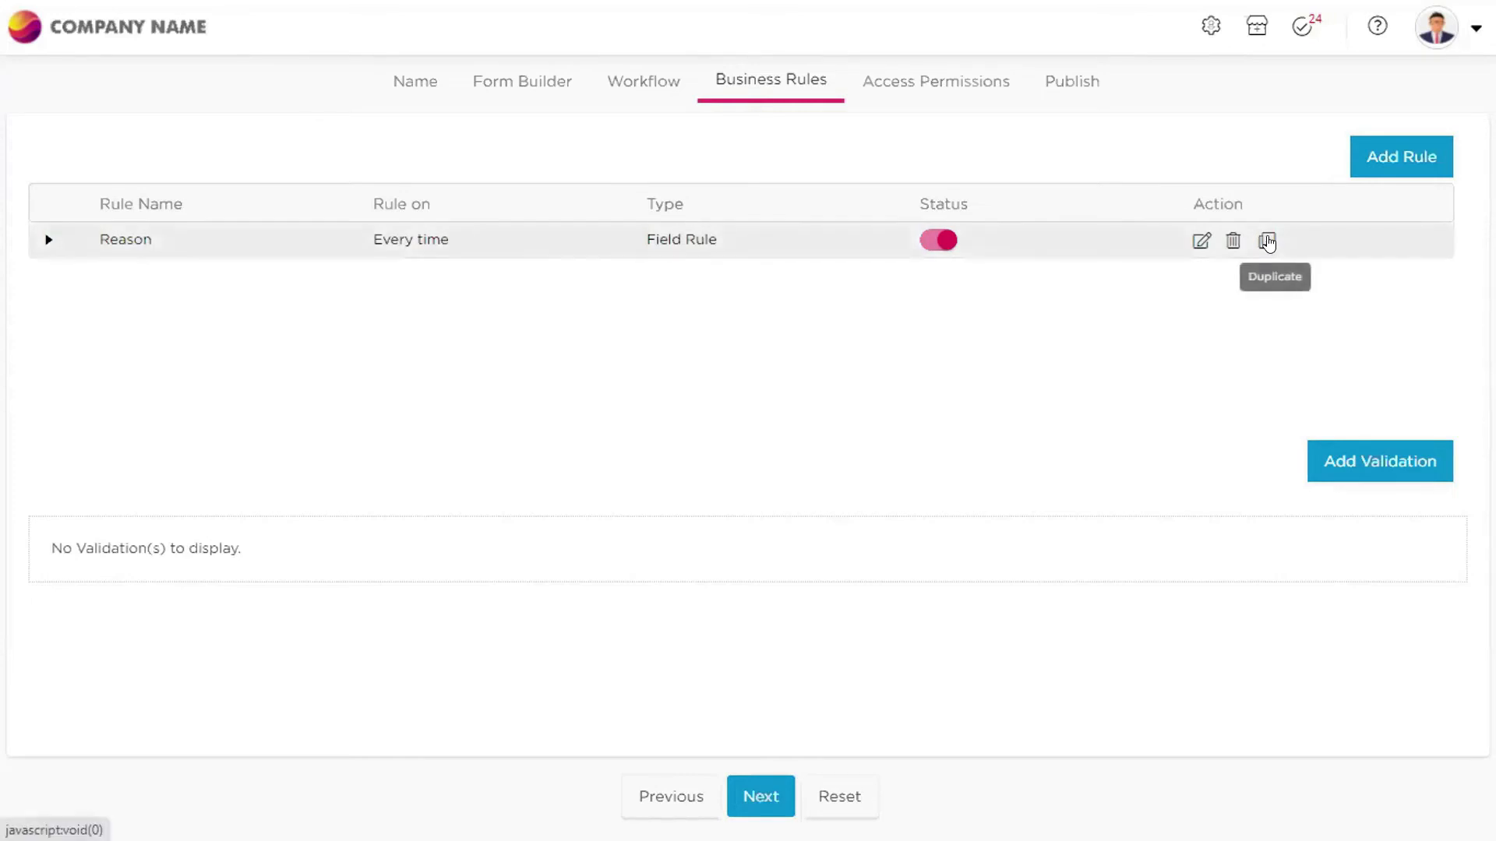
Duplicate the Reason rule twice and set the condition value of Rule 1 to Sick Leave
left_click(1267, 241)
left_click(1266, 241)
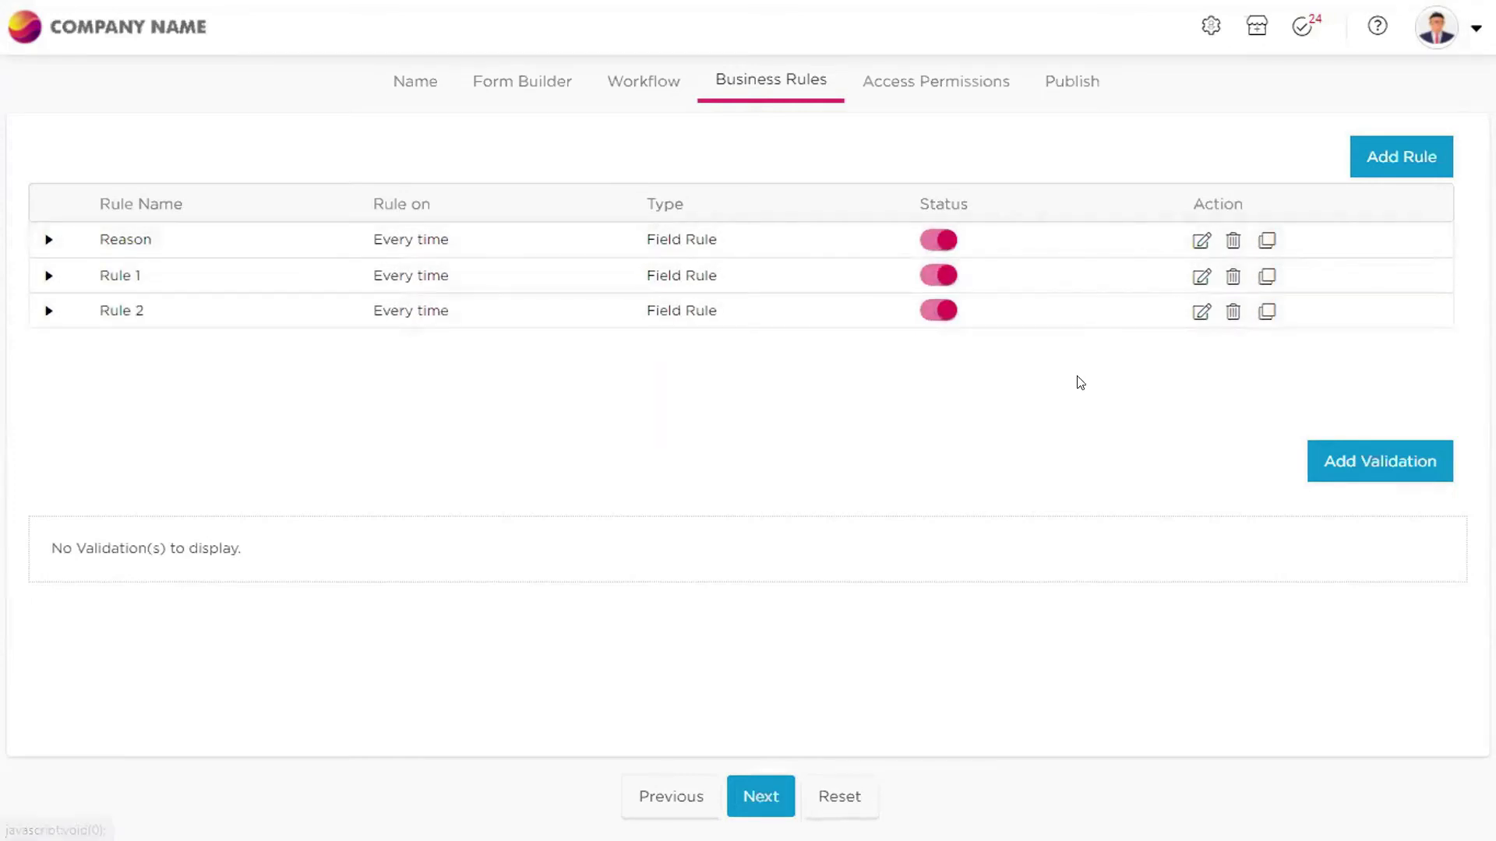
left_click(1202, 276)
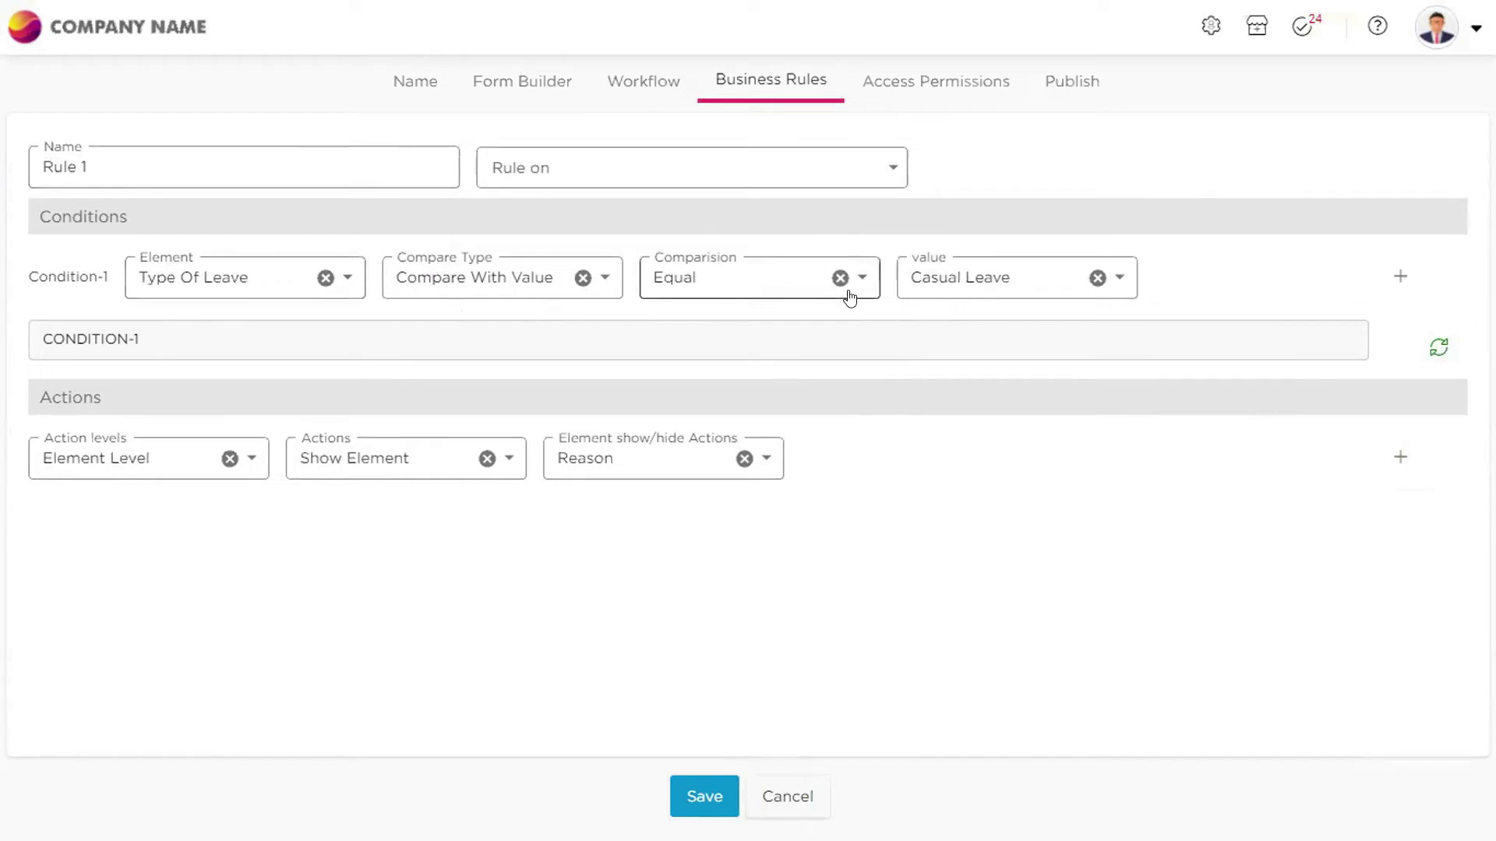
left_click(1001, 286)
left_click(954, 326)
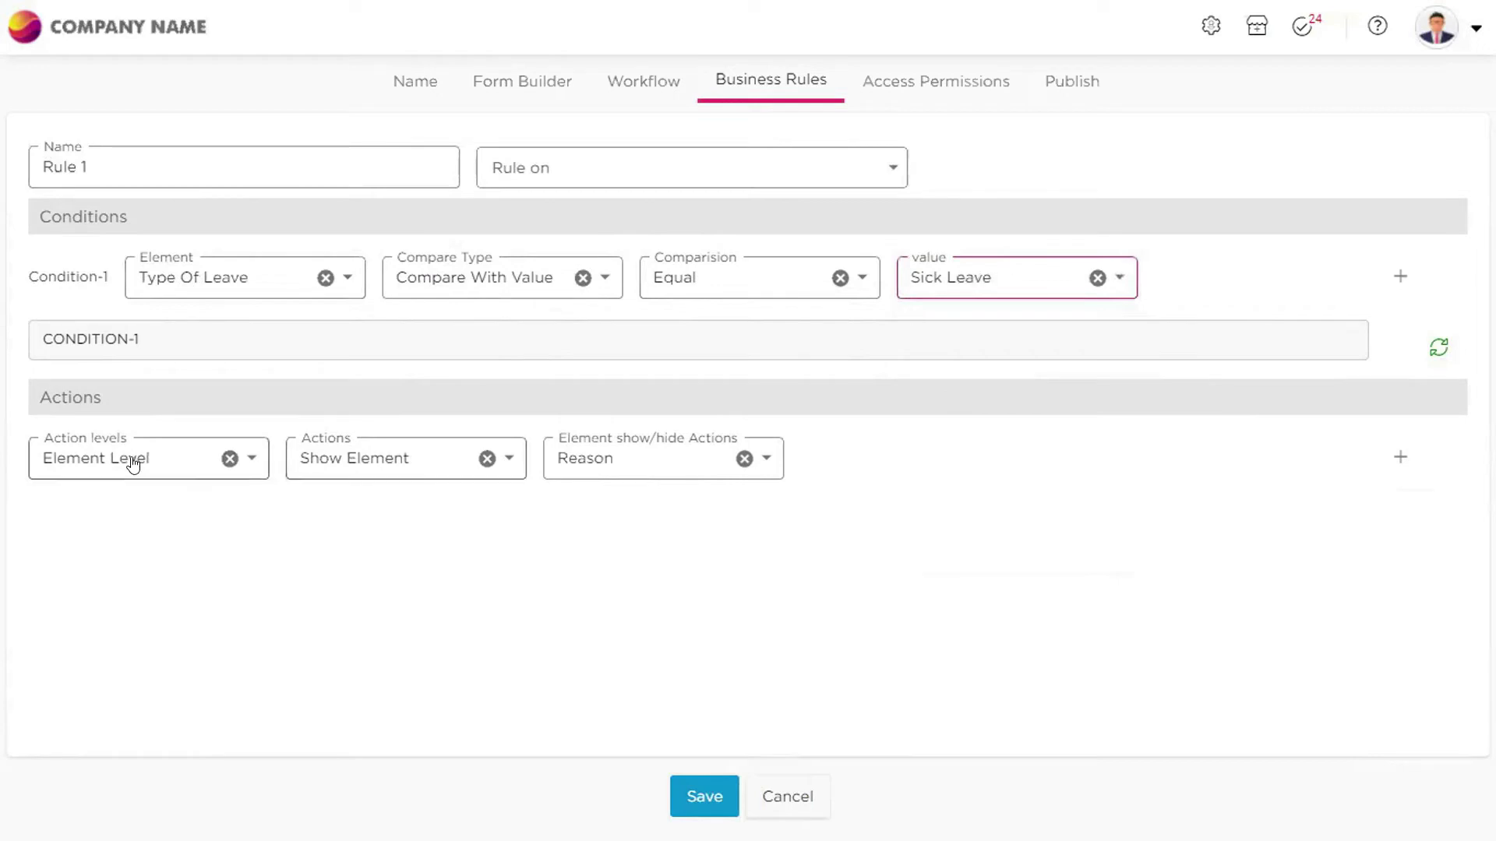
Set Rule 1's action to Hide Element for the Reason field and save the rule
left_click(357, 471)
left_click(339, 555)
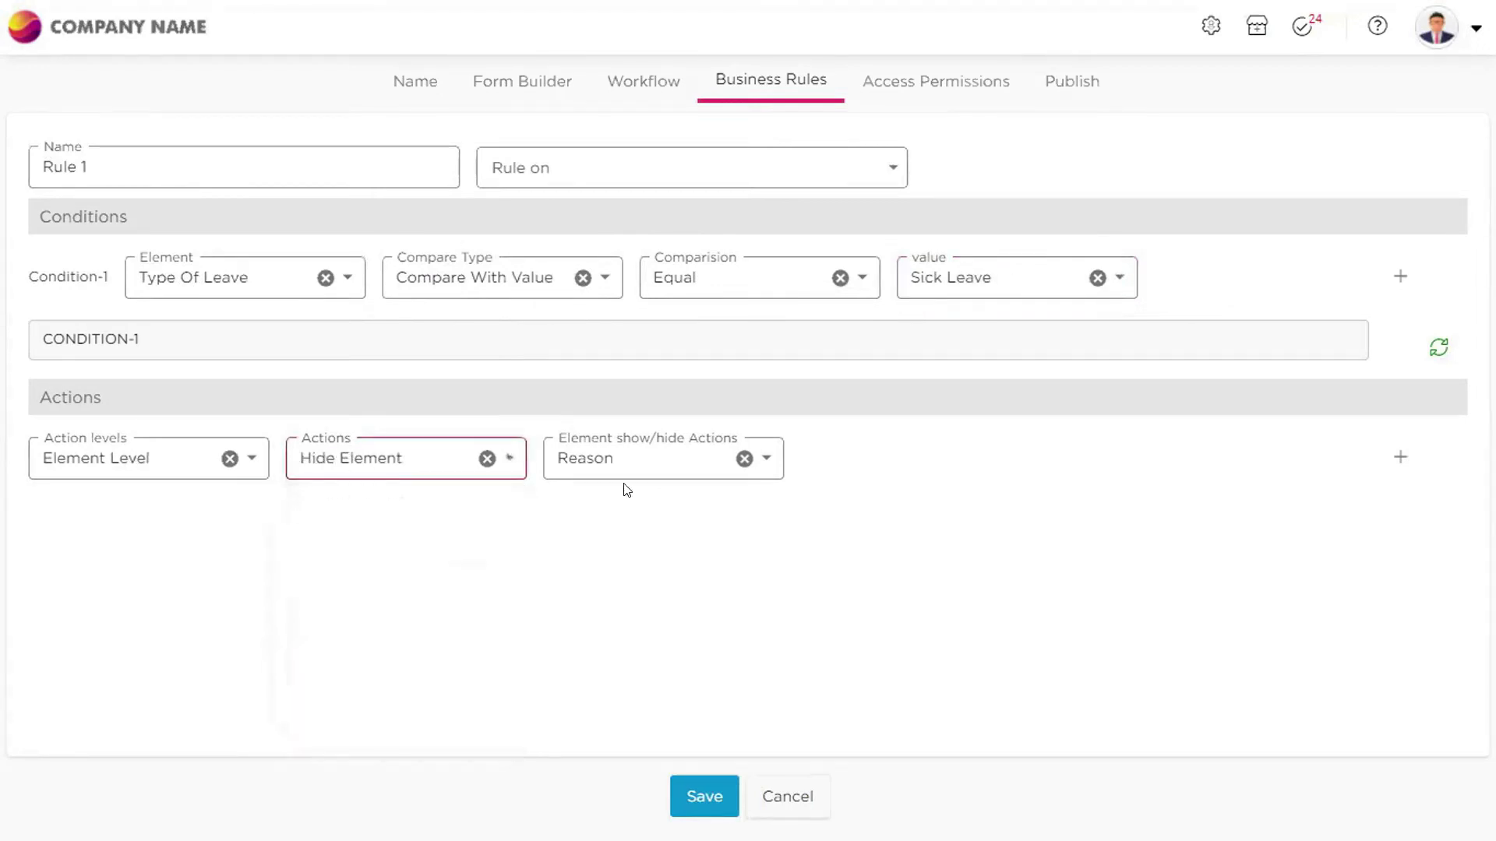
left_click(624, 471)
left_click(606, 703)
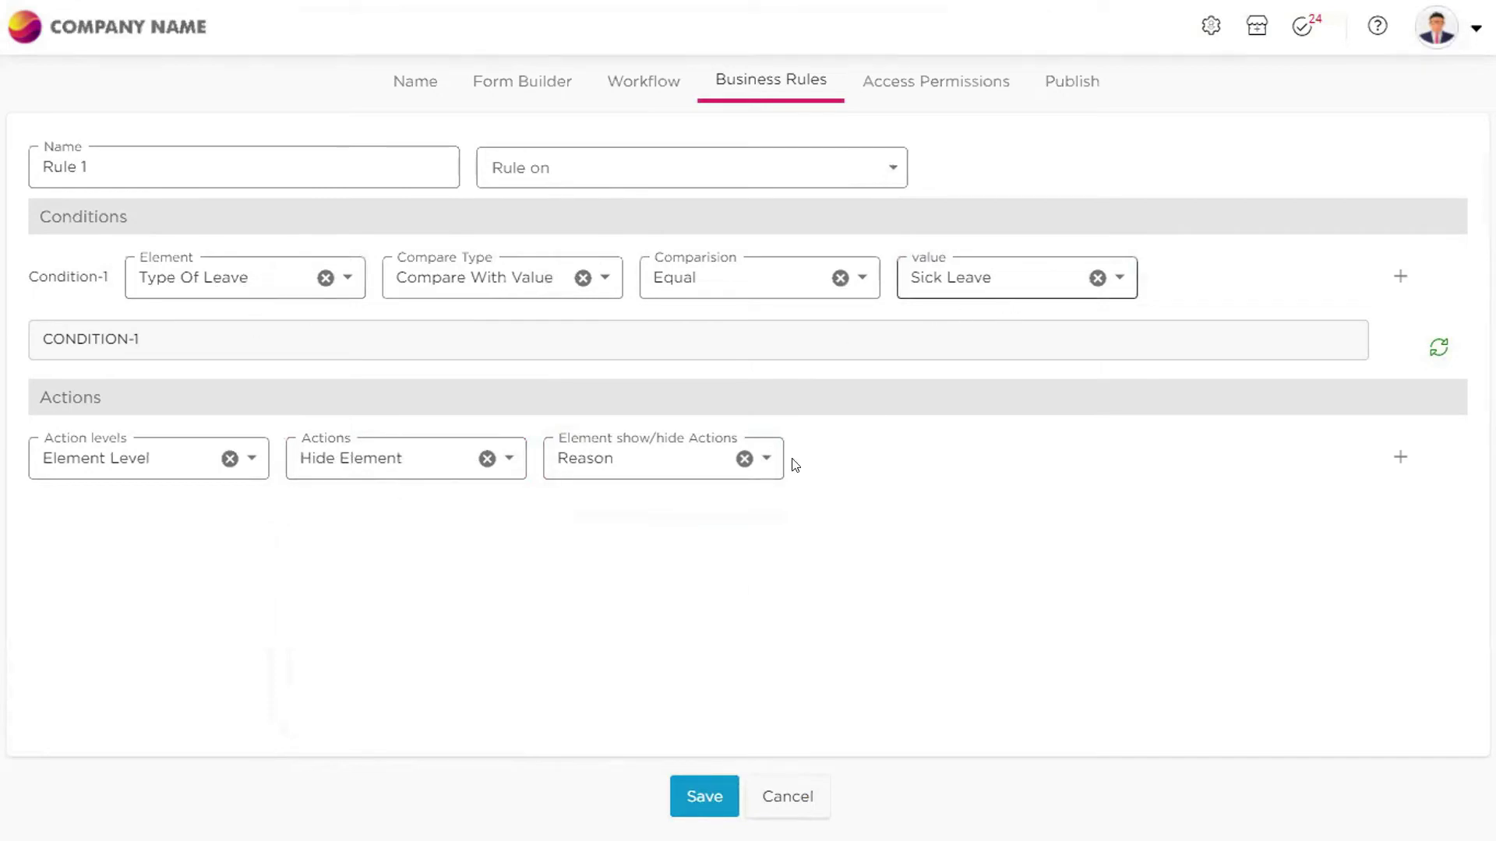
left_click(695, 788)
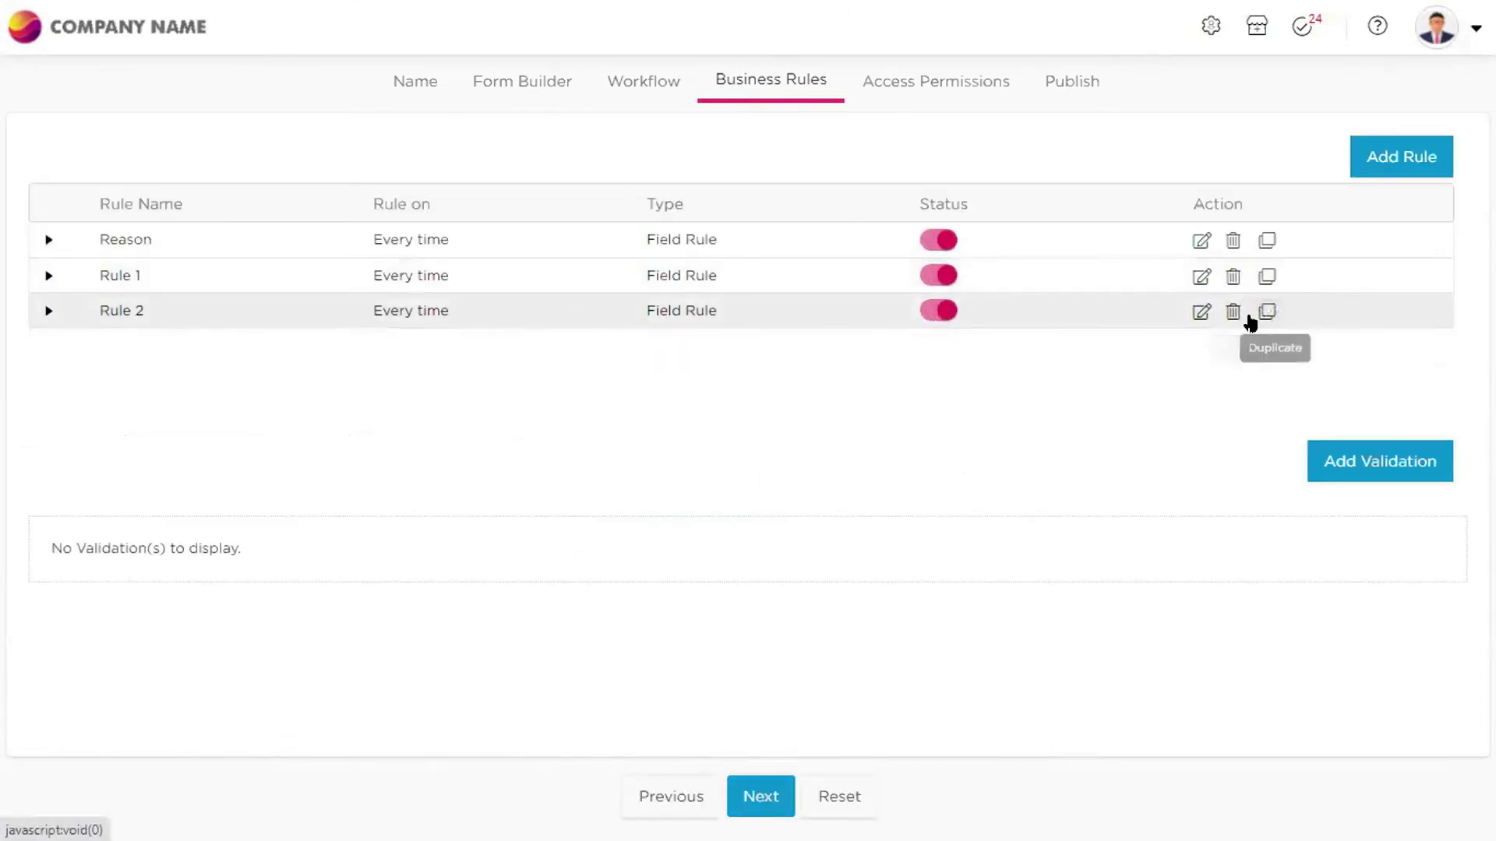
Edit Rule 2 to apply Hide Element to the Reason field when Type Of Leave equals Privileged Leave, and save it
left_click(1202, 313)
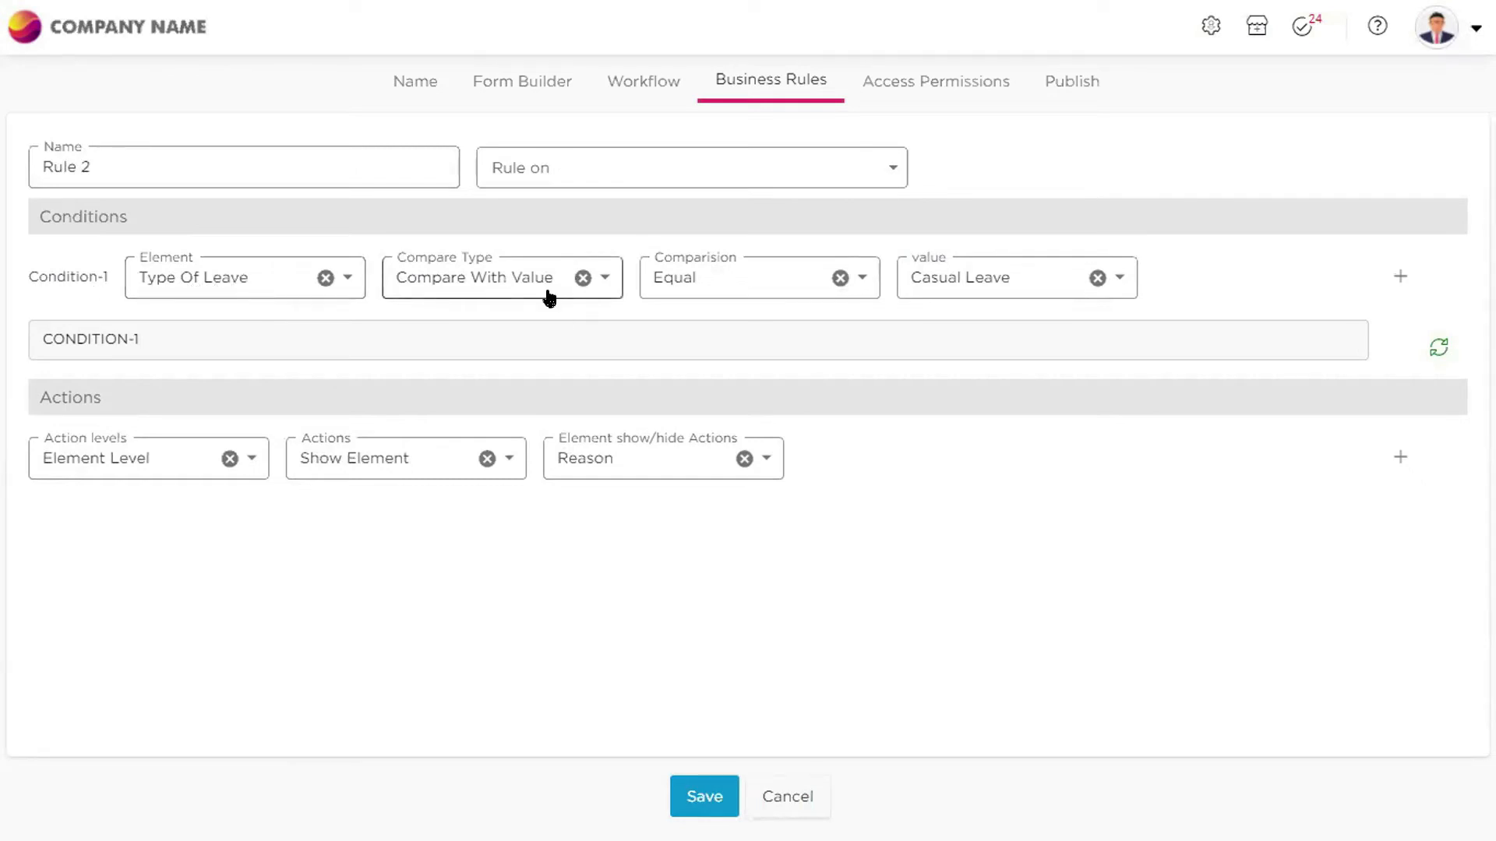
left_click(980, 292)
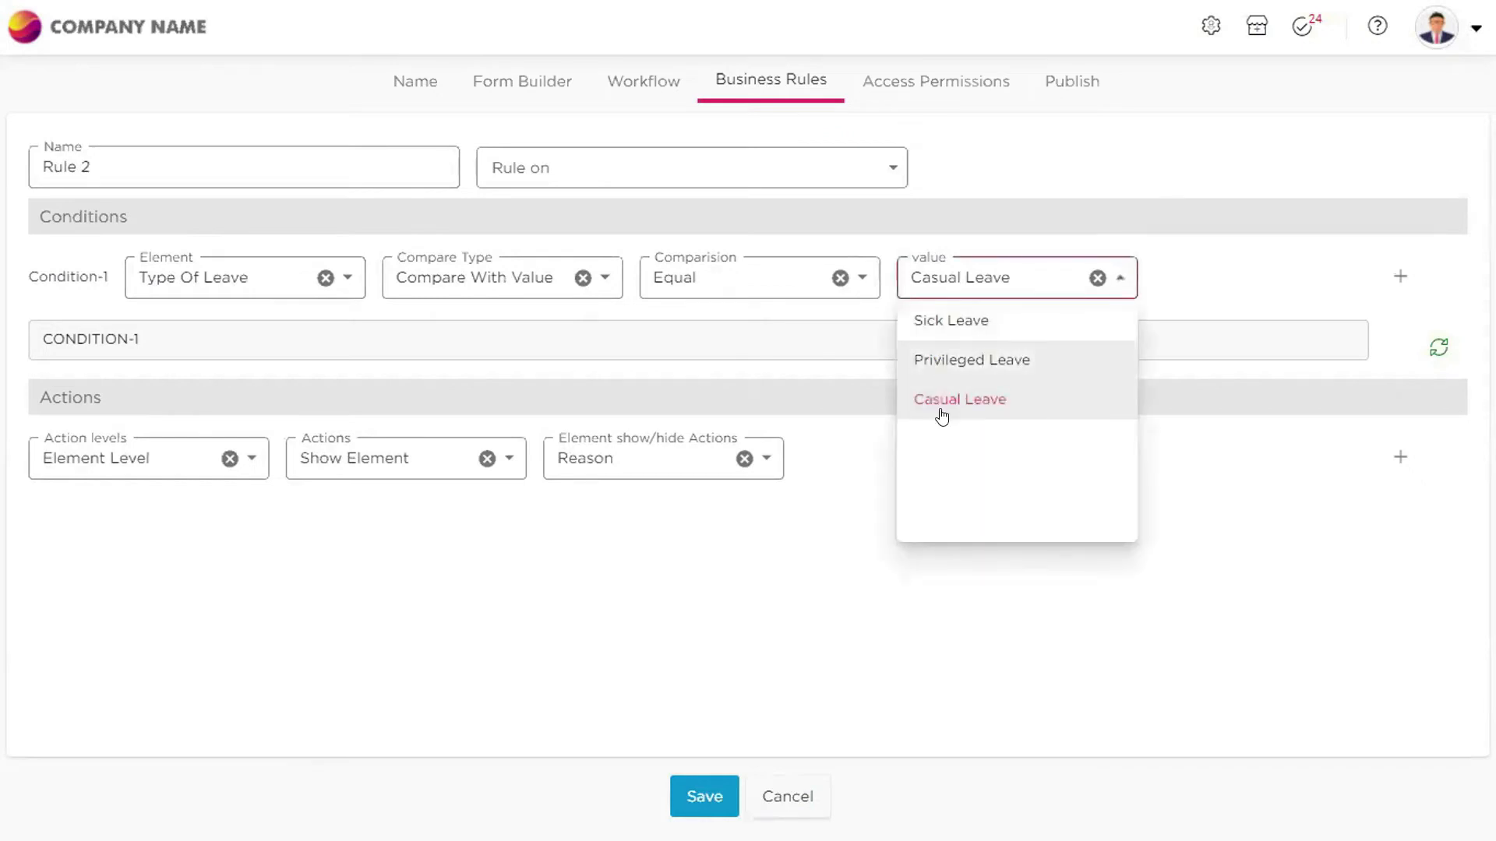
left_click(954, 358)
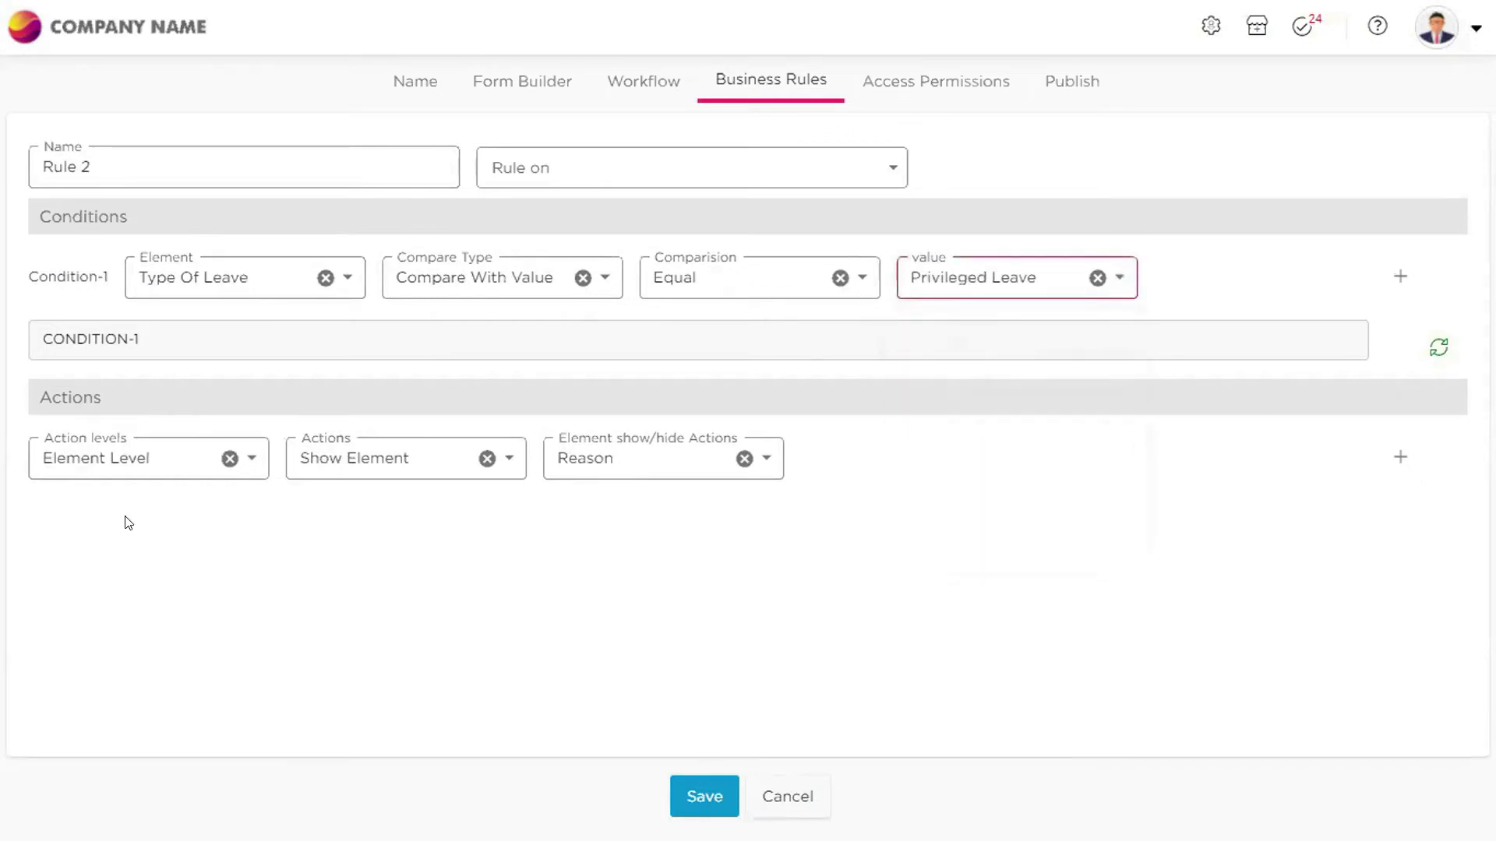
left_click(86, 463)
left_click(349, 464)
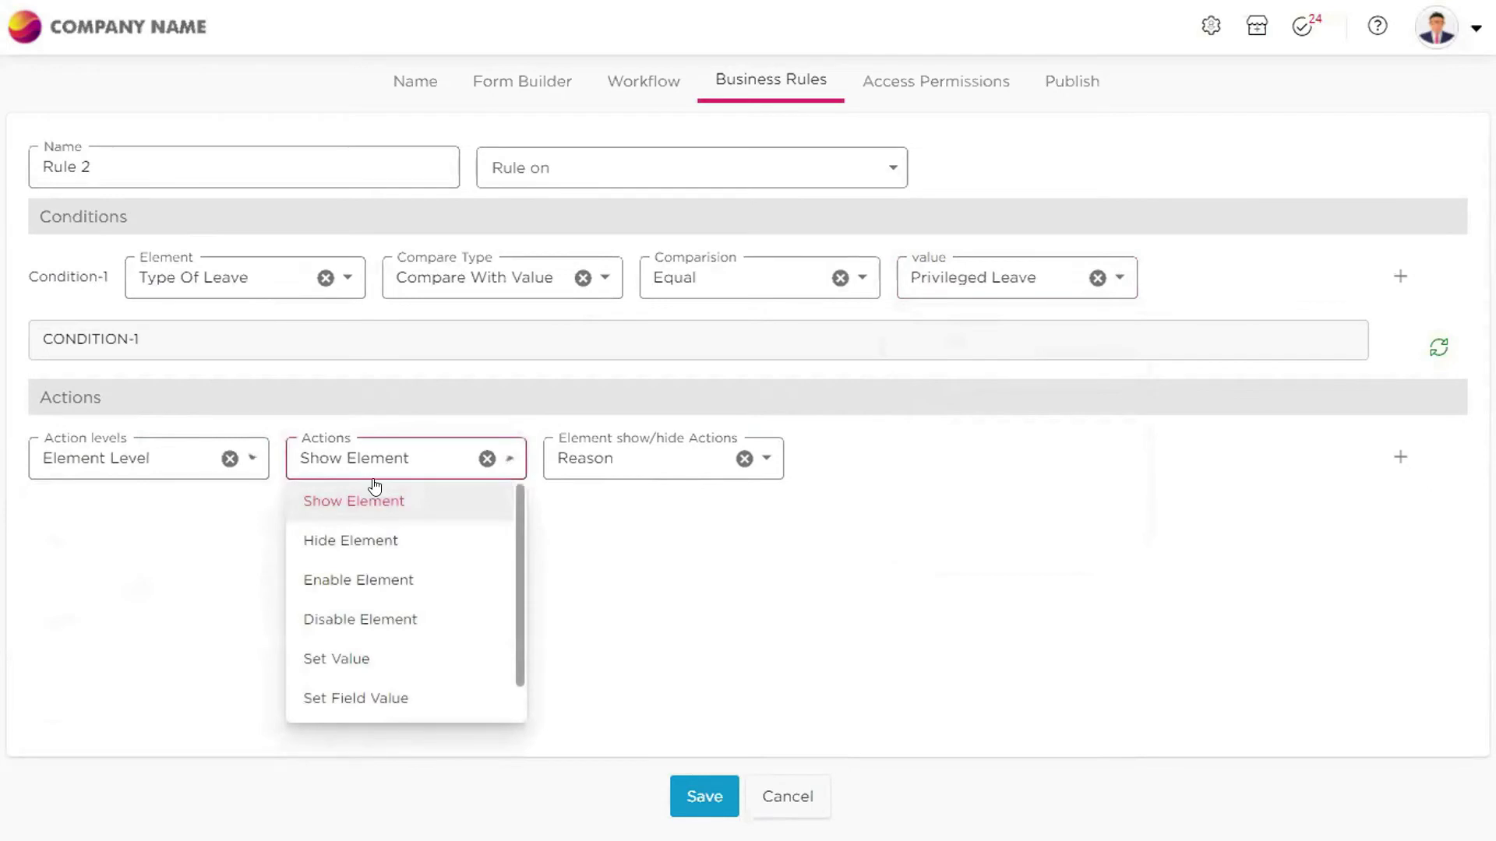
left_click(353, 541)
left_click(580, 473)
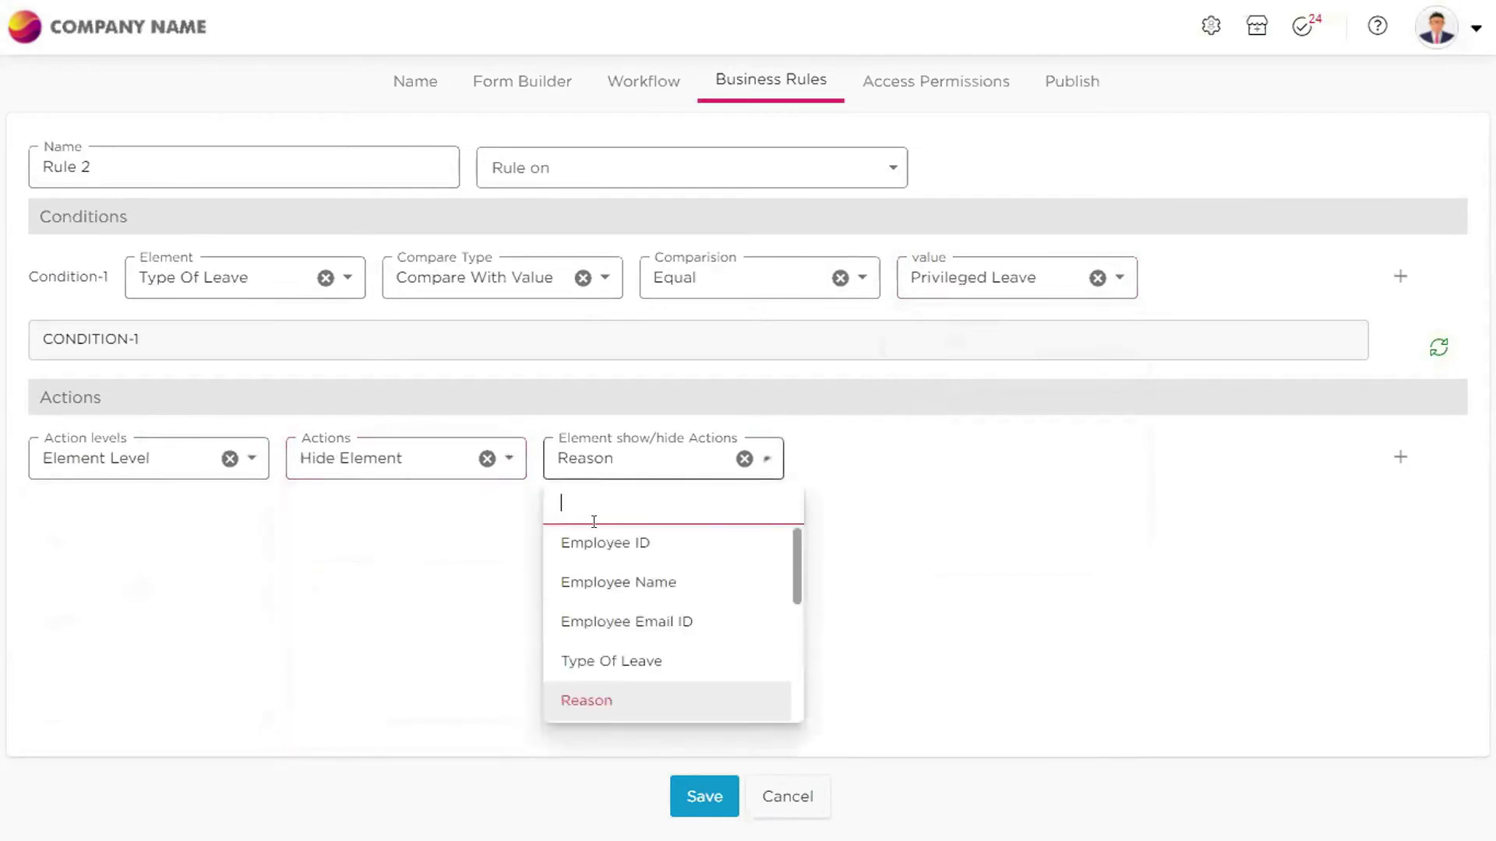
left_click(568, 704)
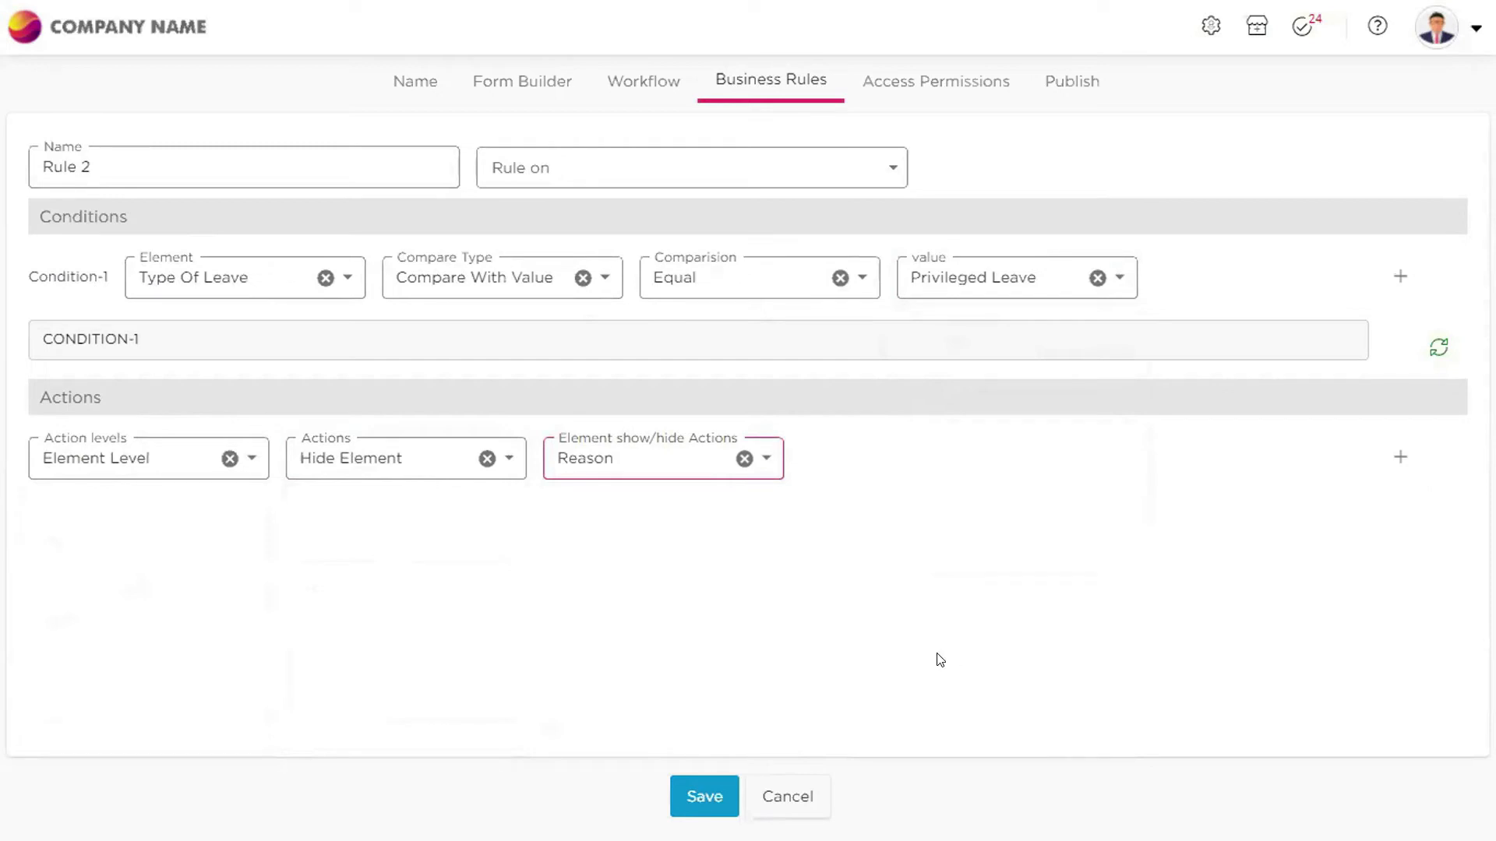
left_click(705, 797)
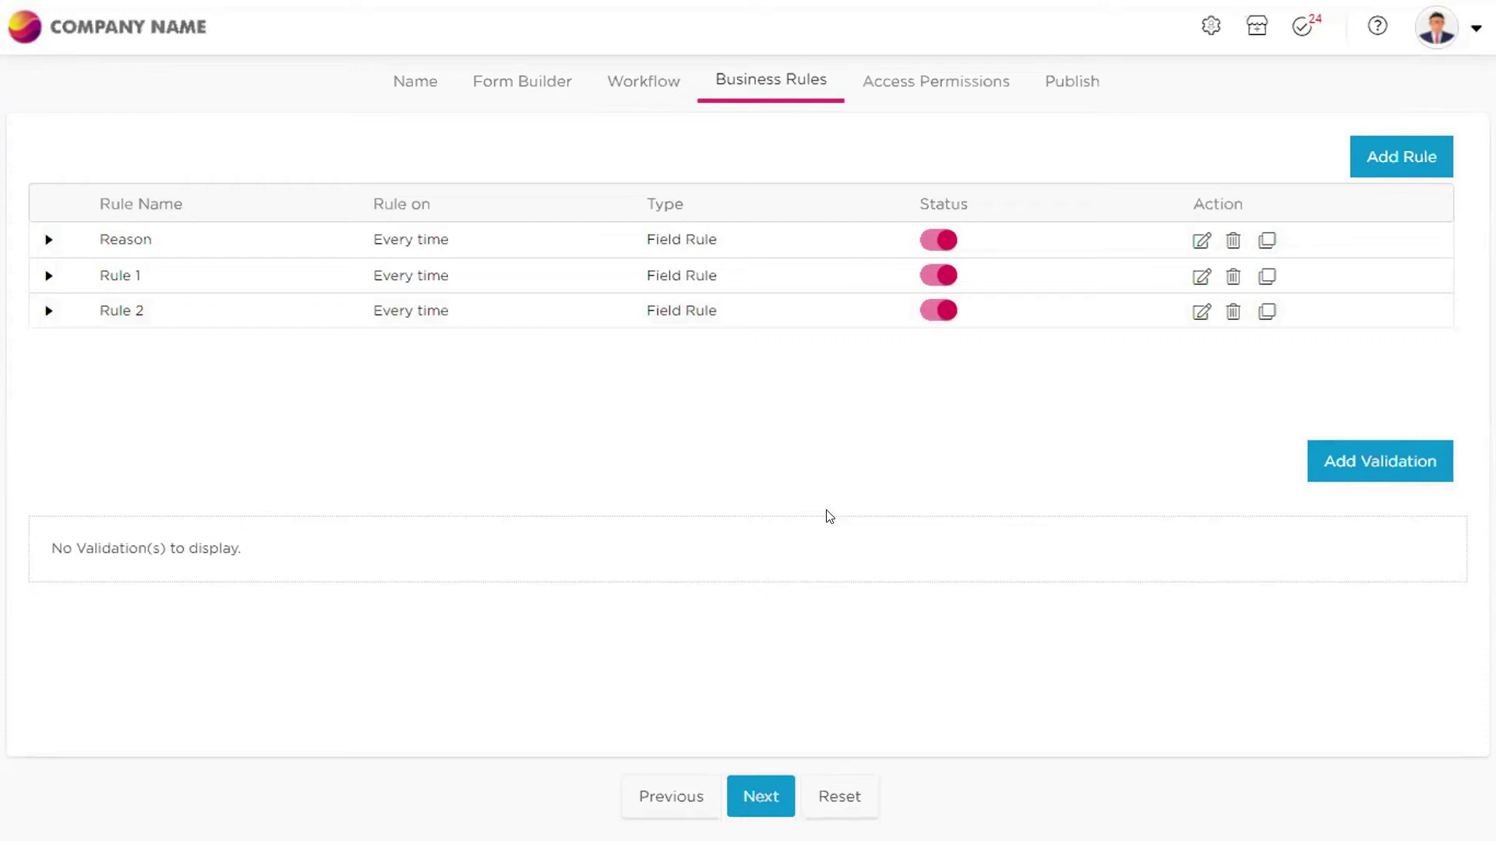
Add a validation whose condition compares Employee Name as Empty
left_click(1393, 474)
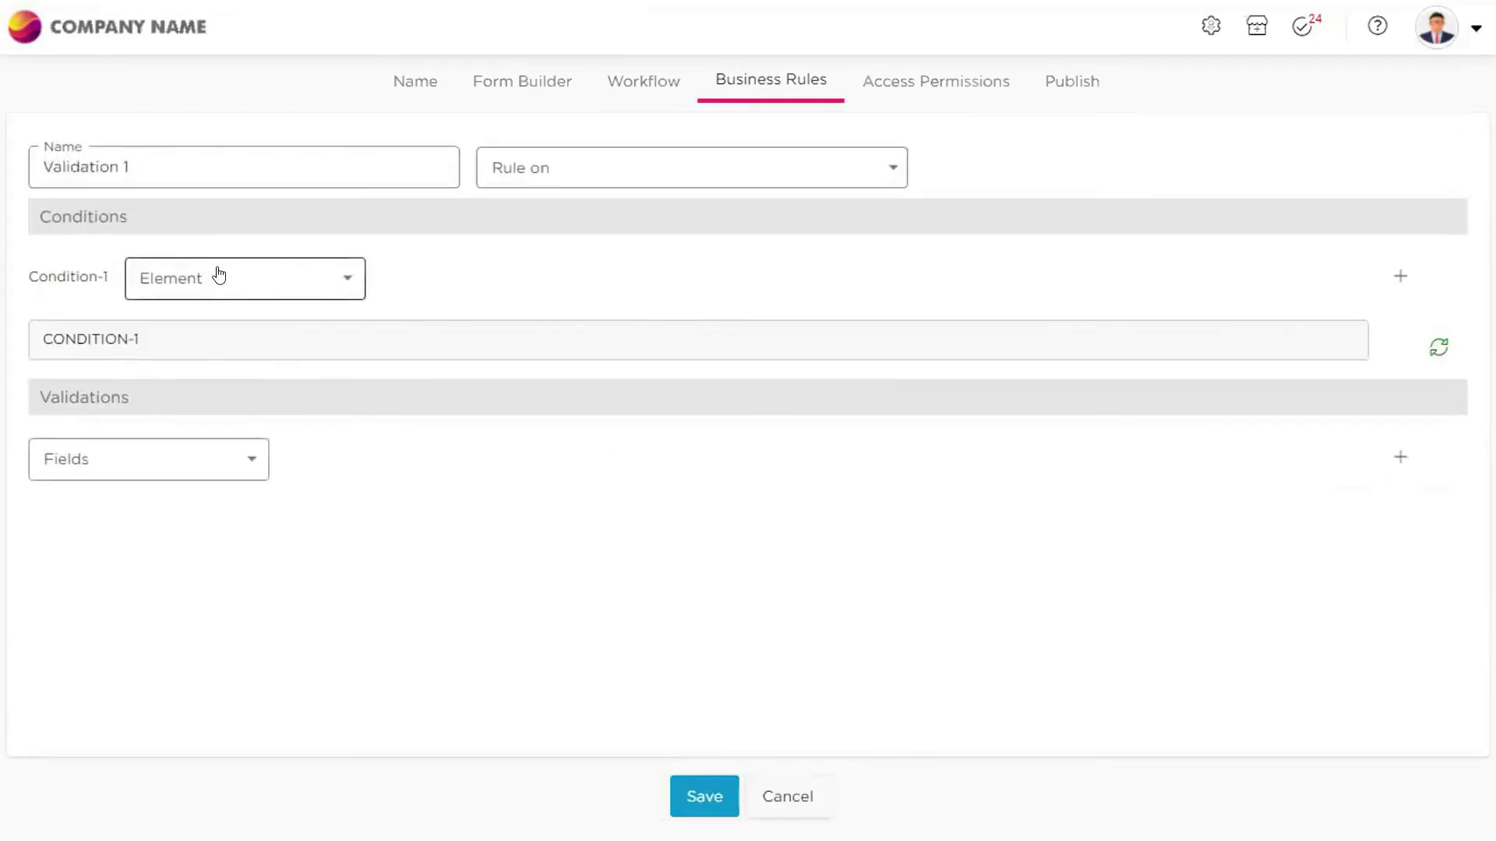
left_click(267, 294)
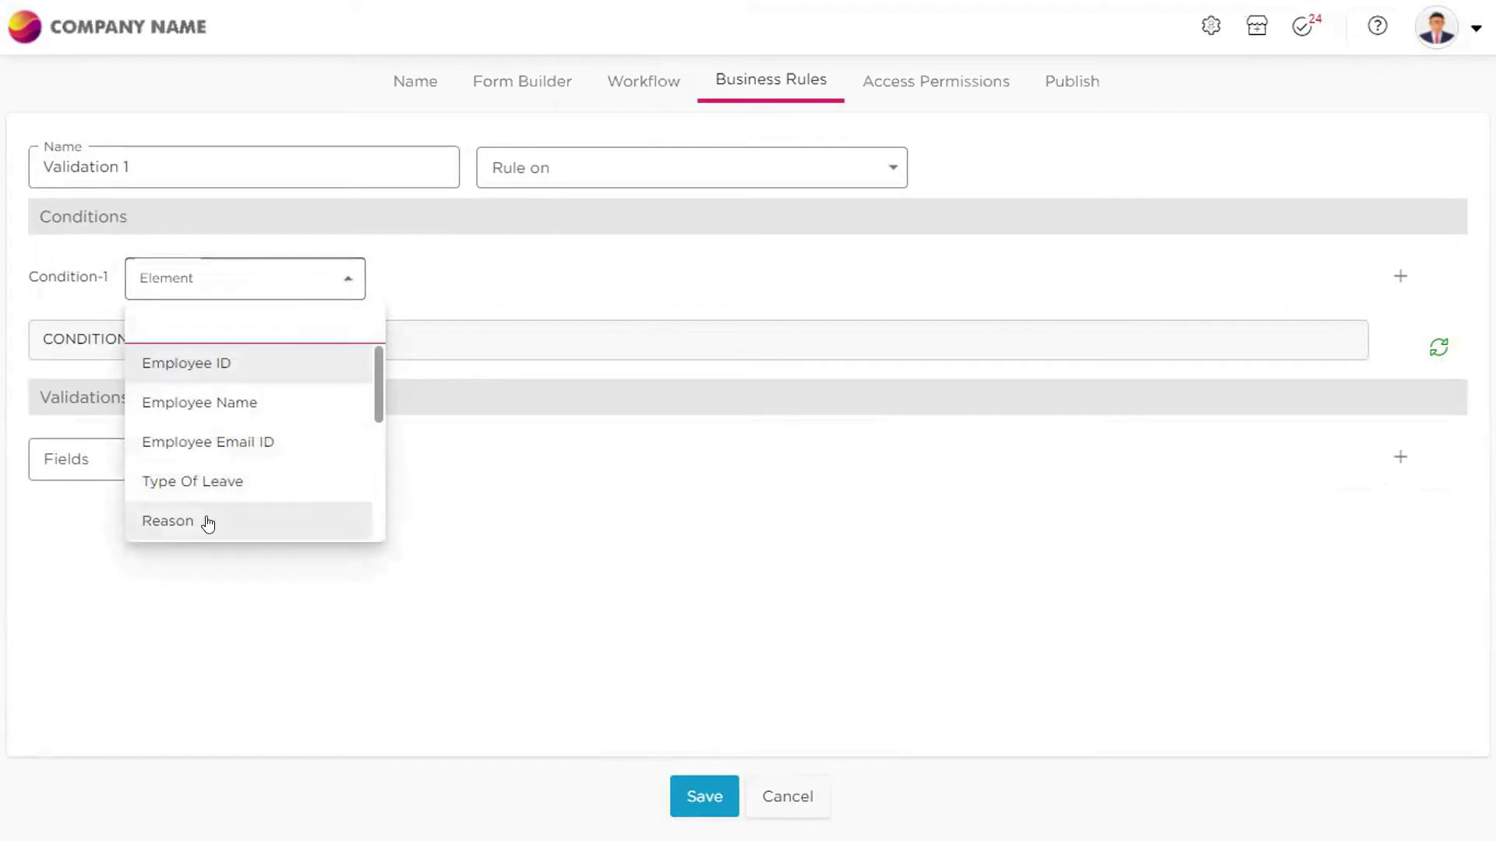
left_click(217, 405)
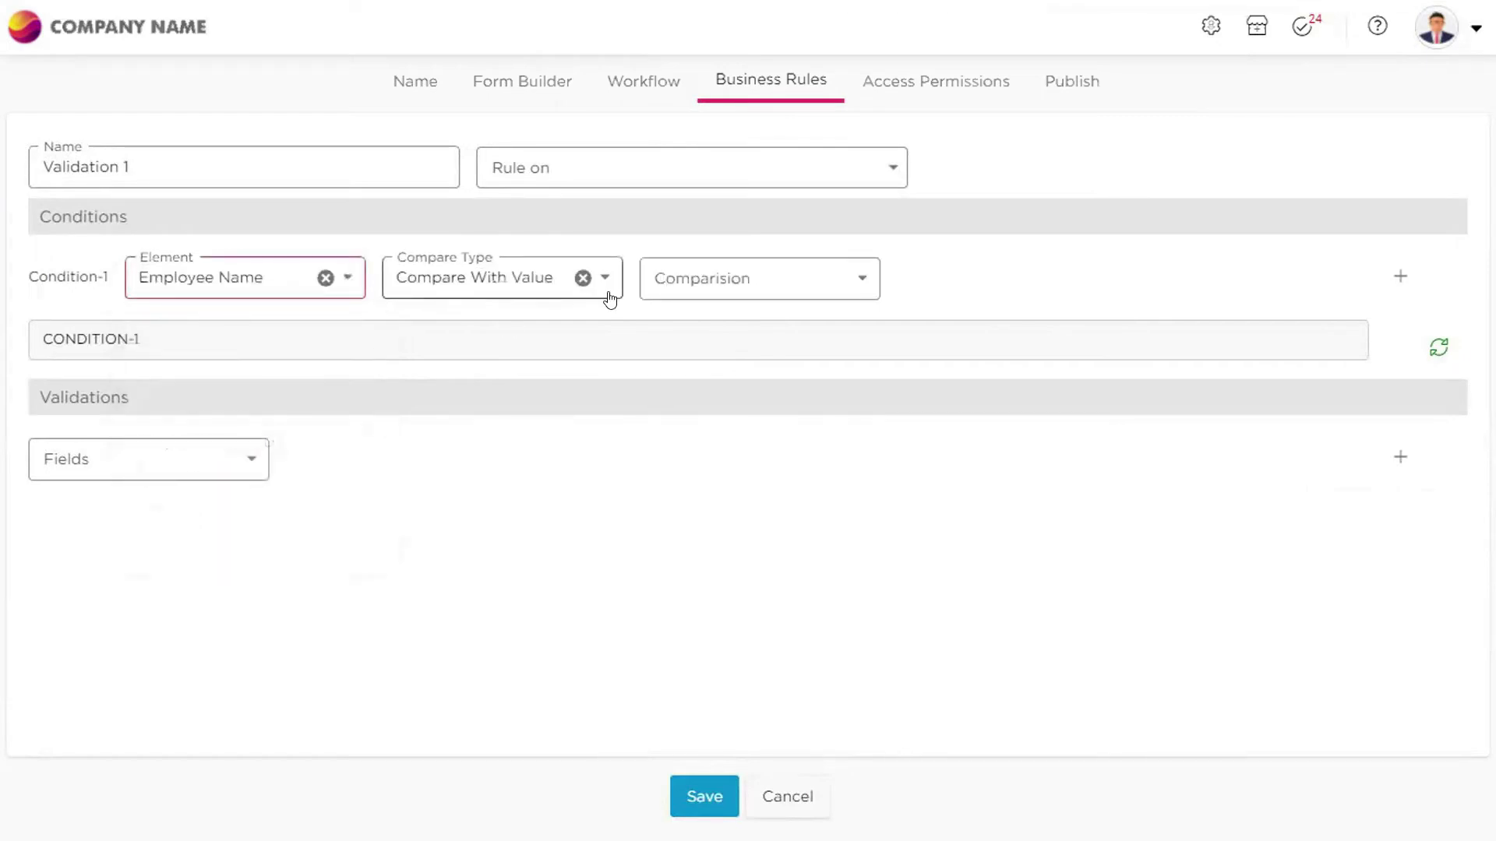
left_click(676, 294)
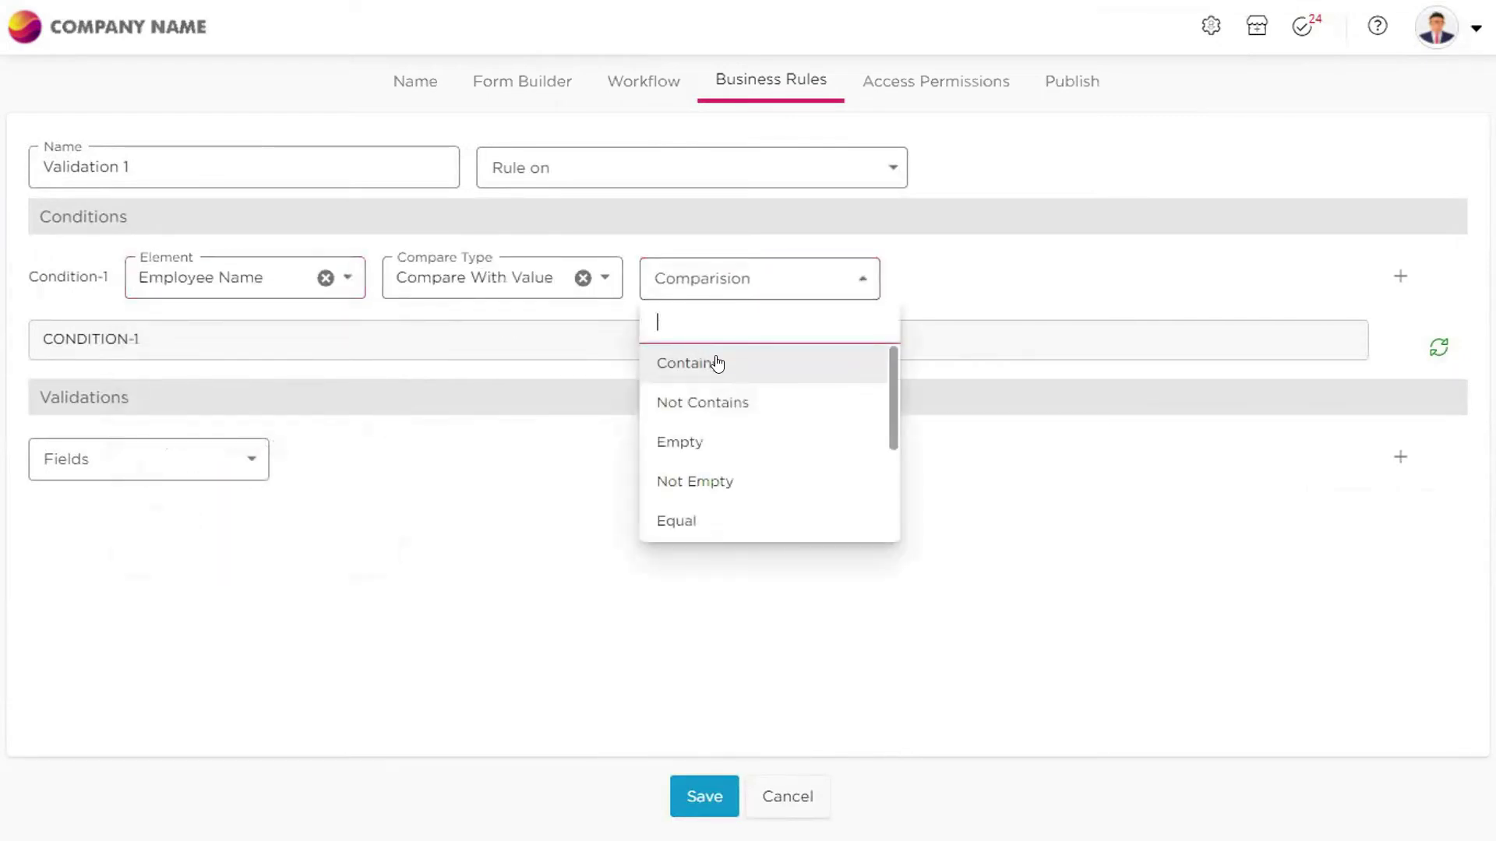
left_click(688, 444)
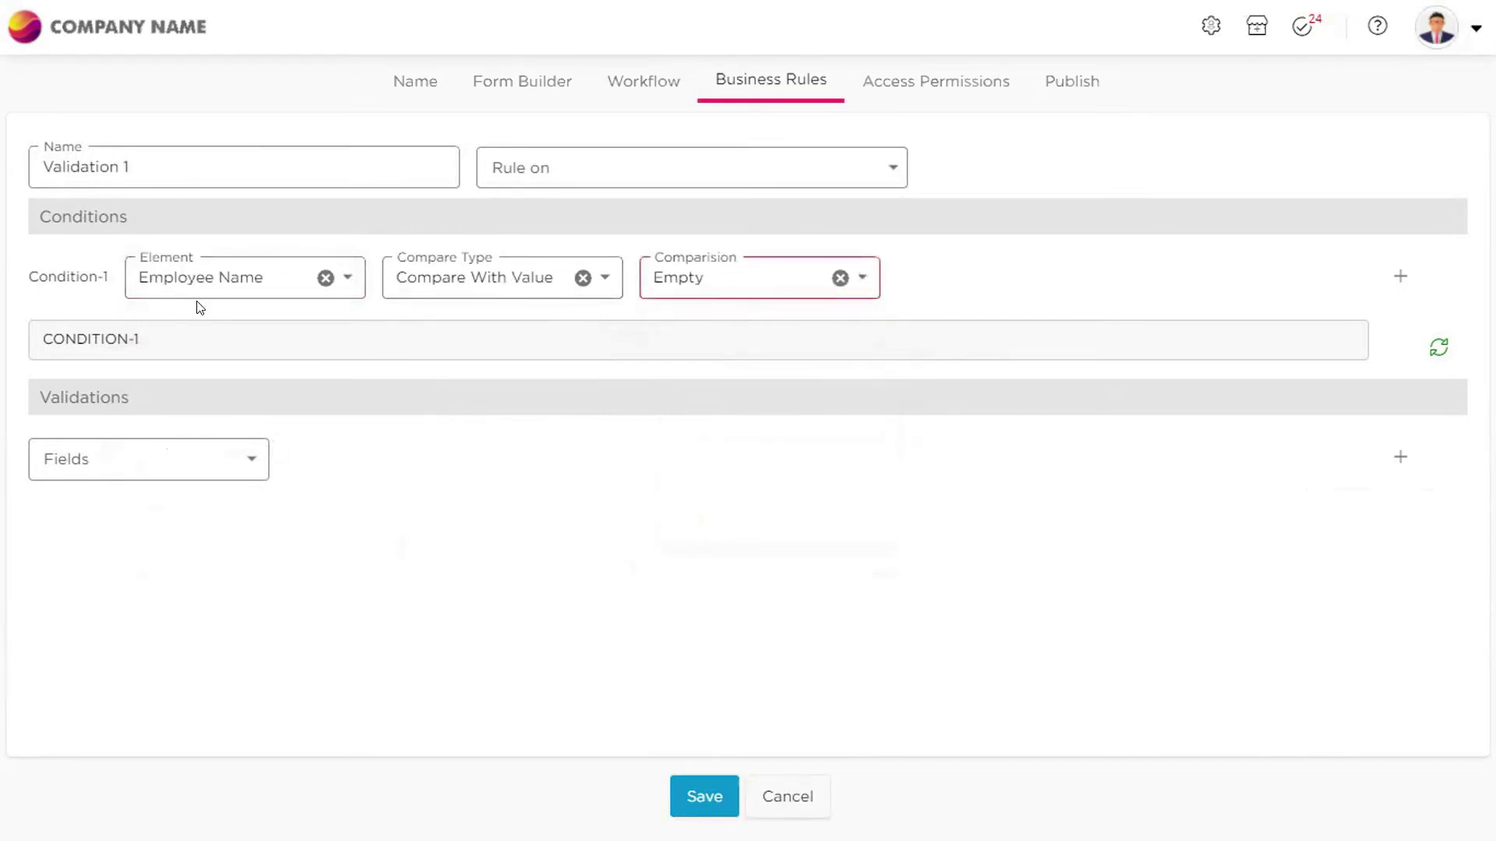
Set the validation to apply the Required Field type to the Employee Name field
left_click(207, 474)
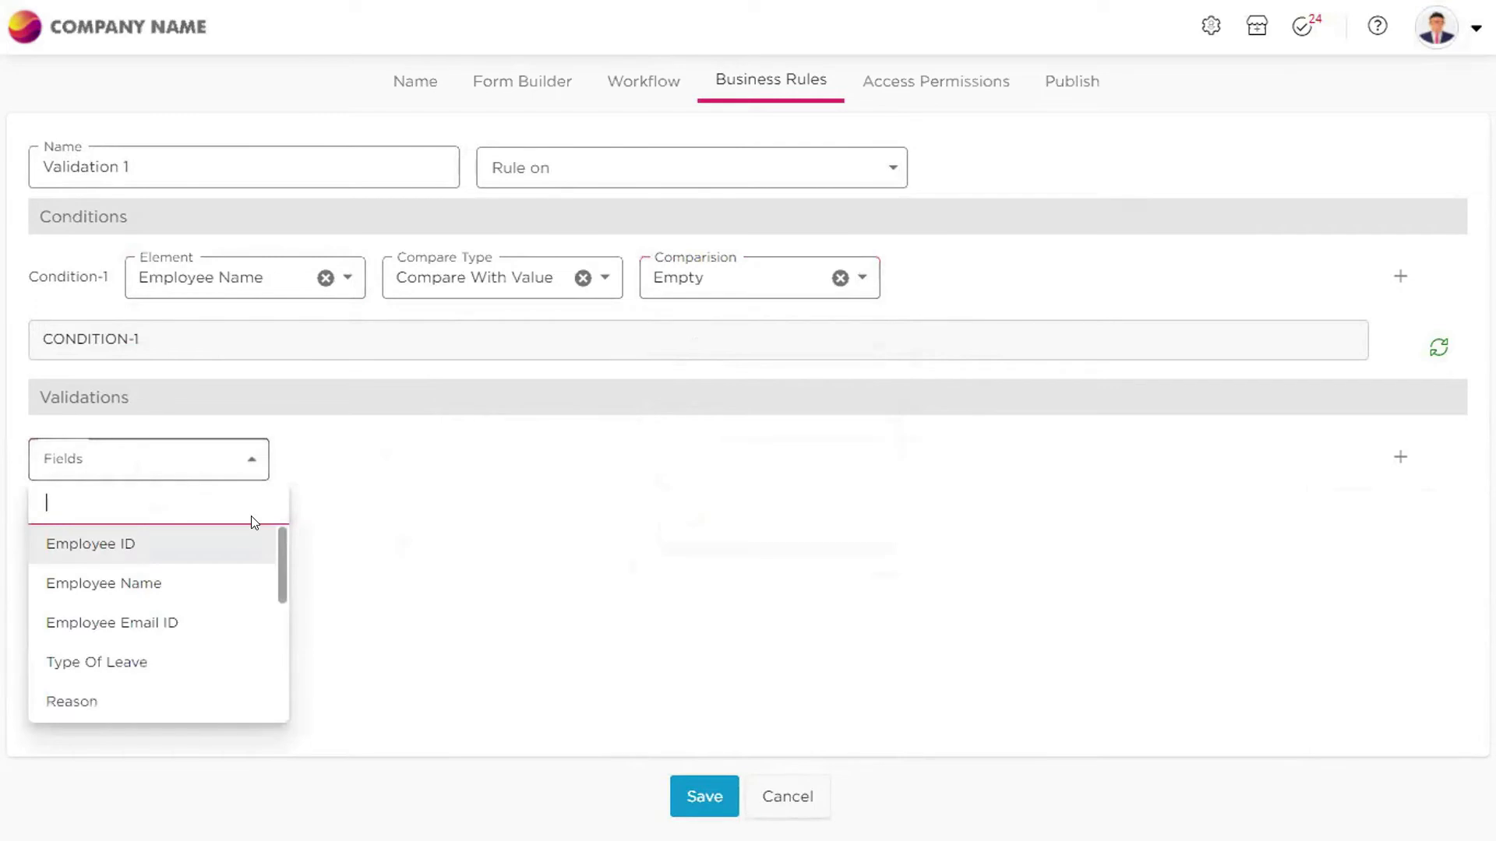
left_click(172, 576)
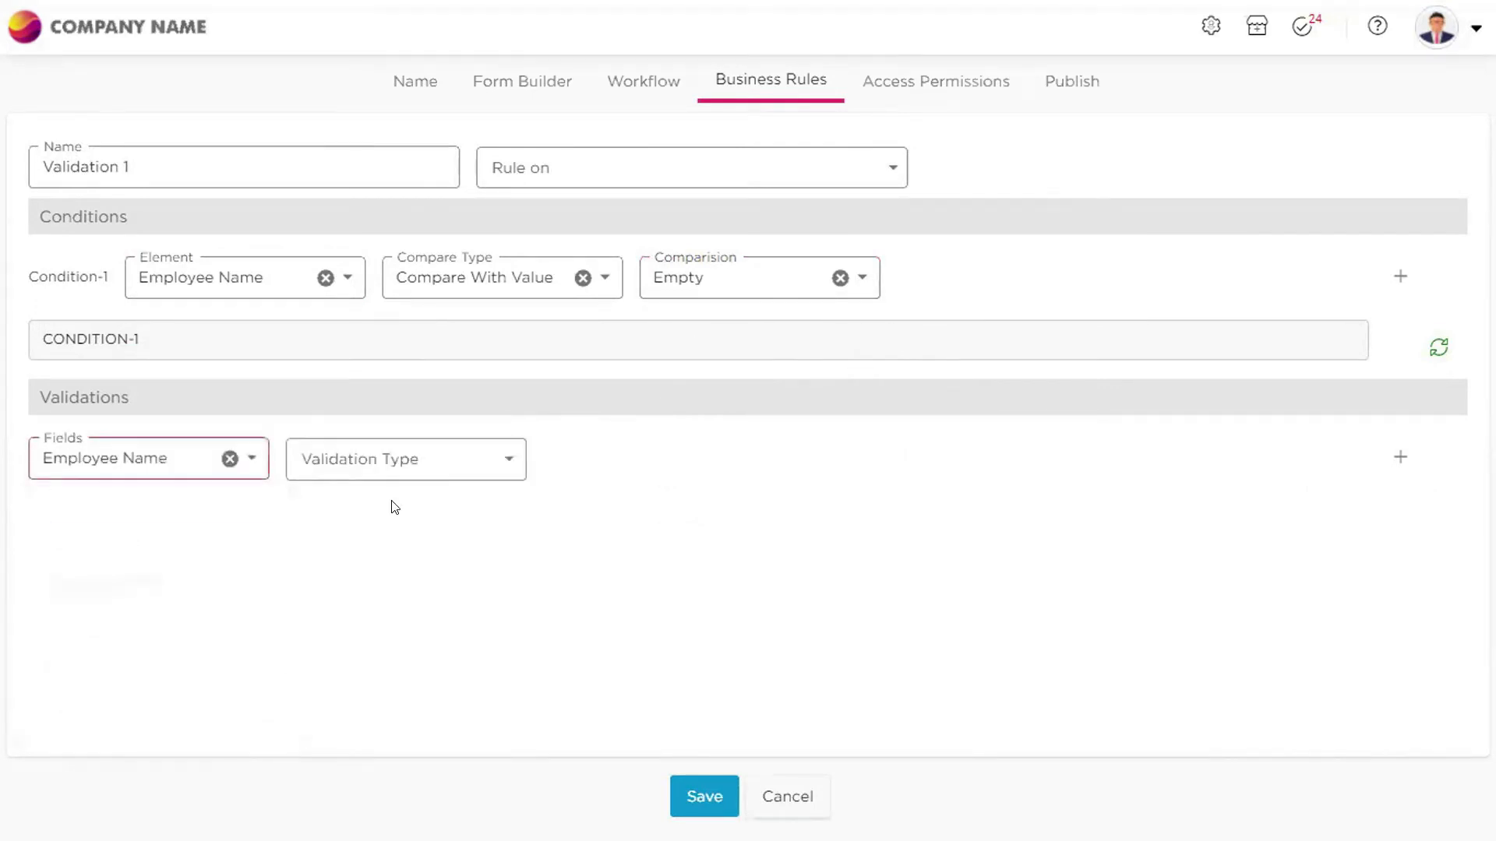
left_click(378, 466)
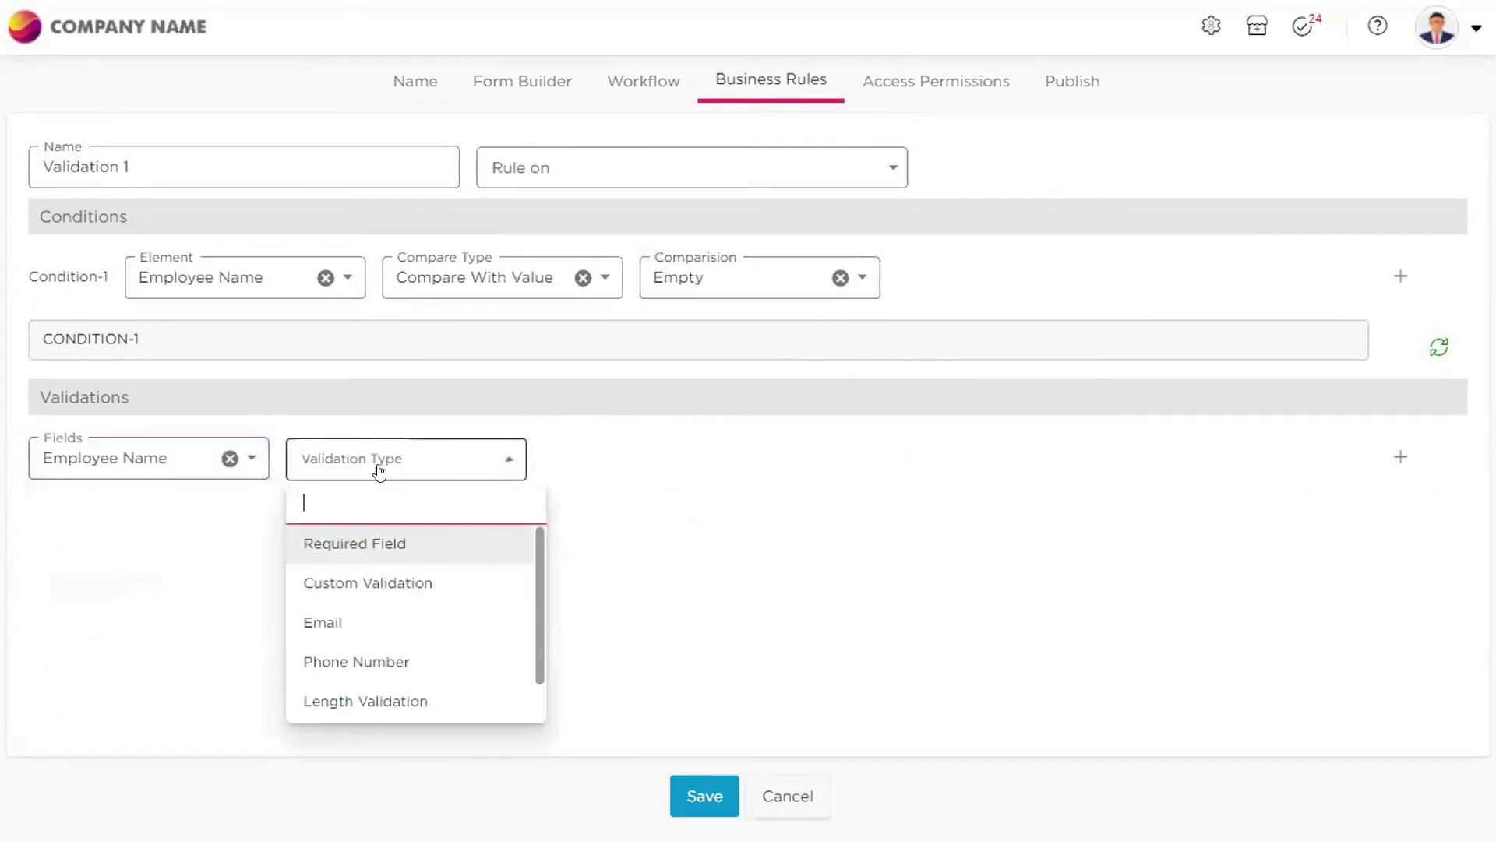
left_click(347, 543)
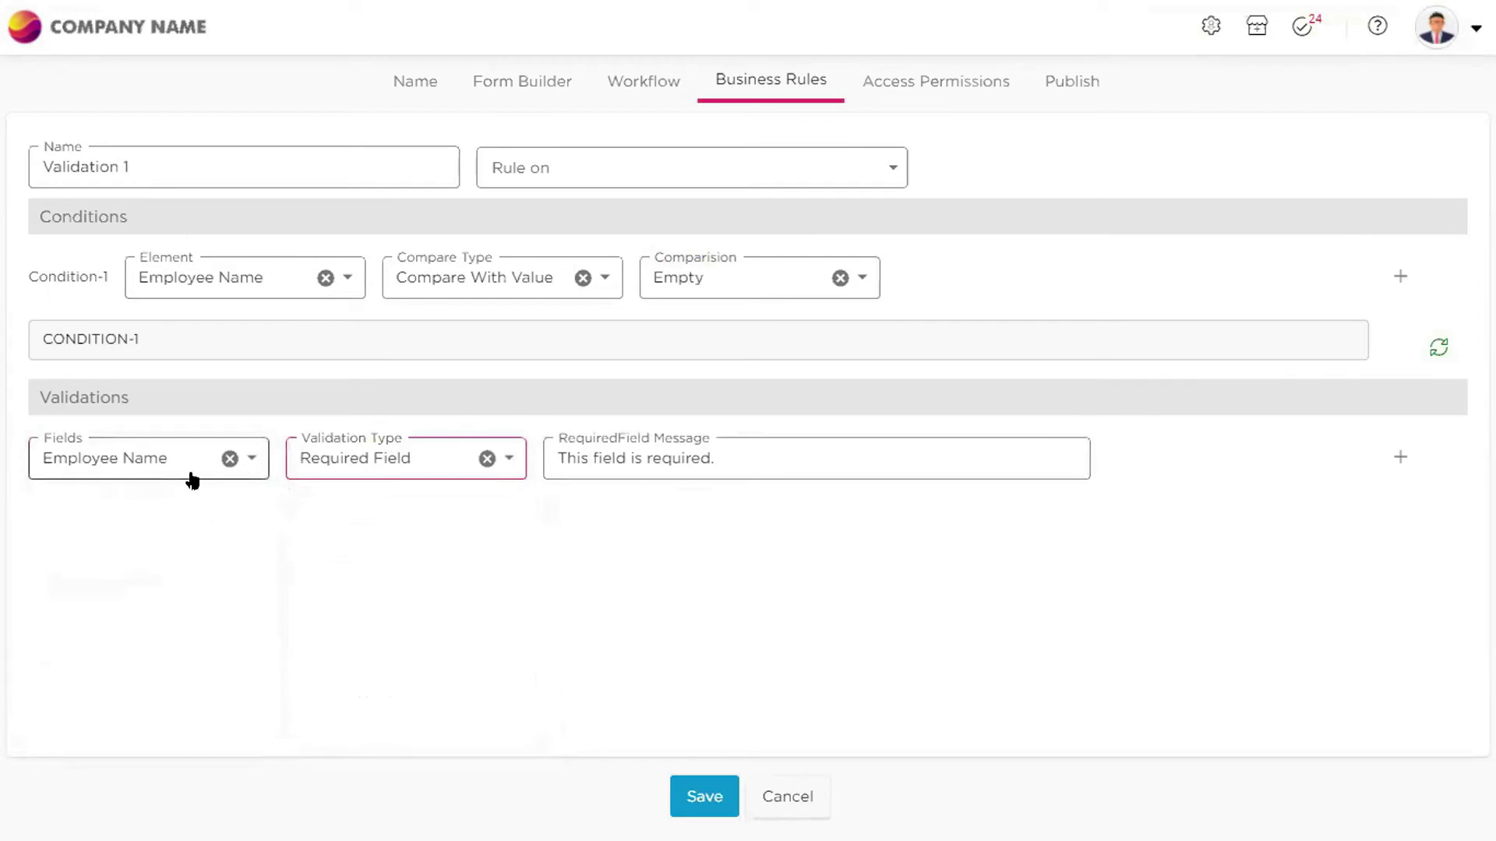
Examine the required-field message and the other available validation types for the Employee Name validation
left_click_drag(753, 453, 555, 459)
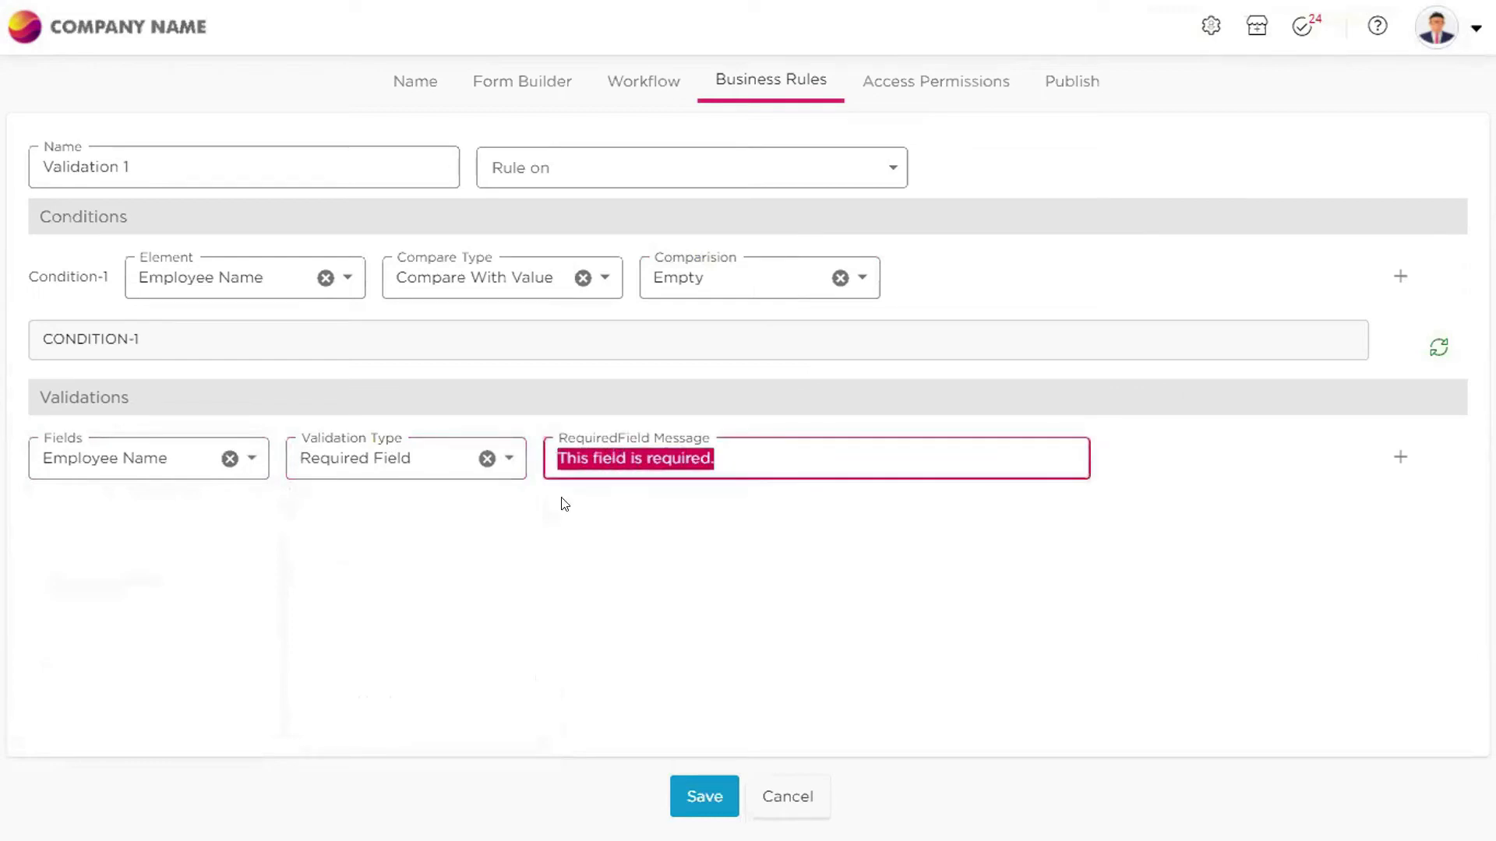
left_click(689, 516)
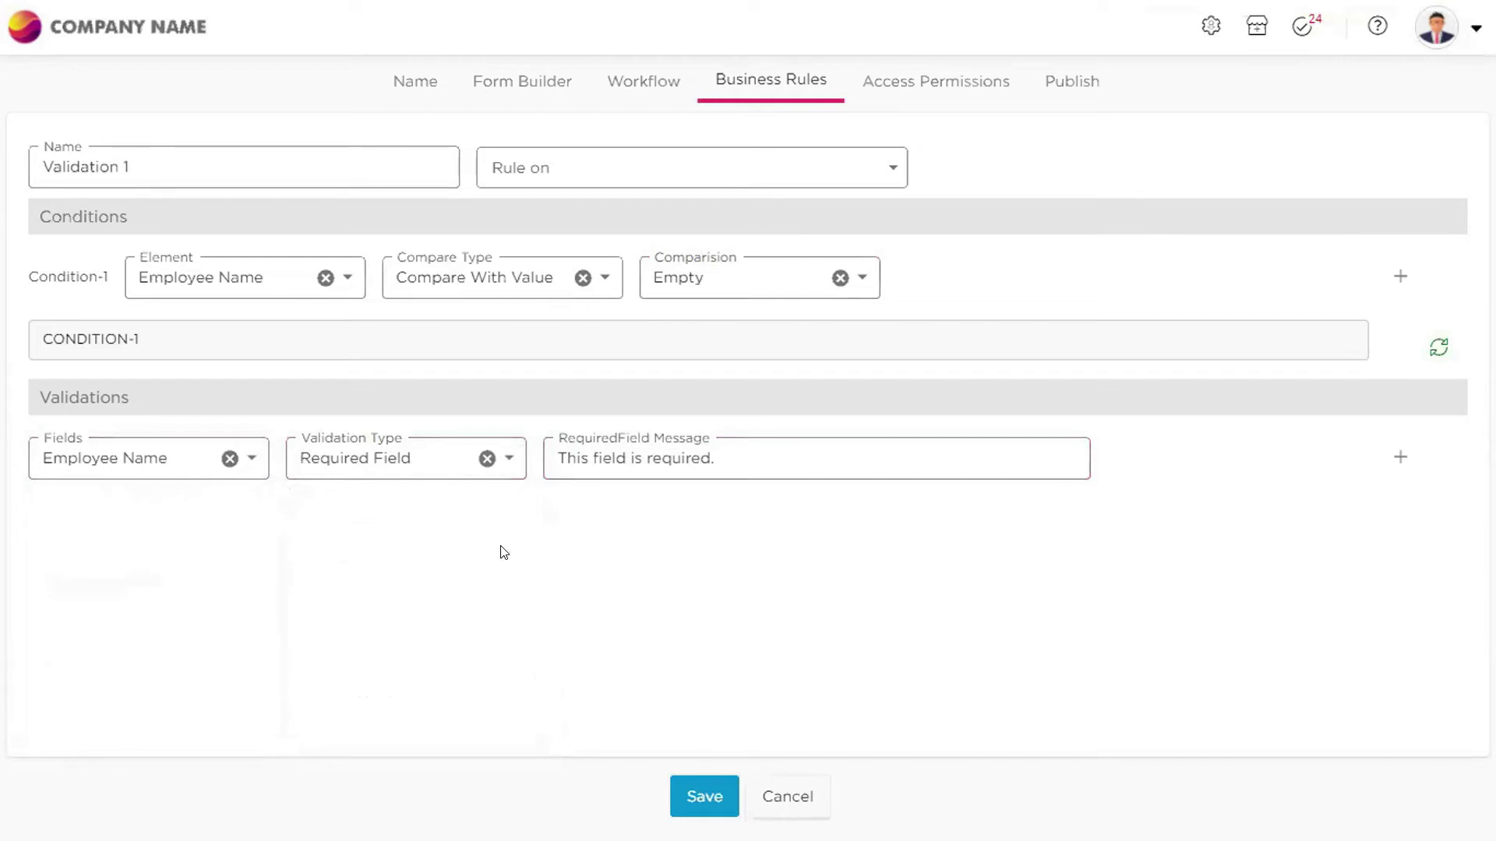
left_click(413, 466)
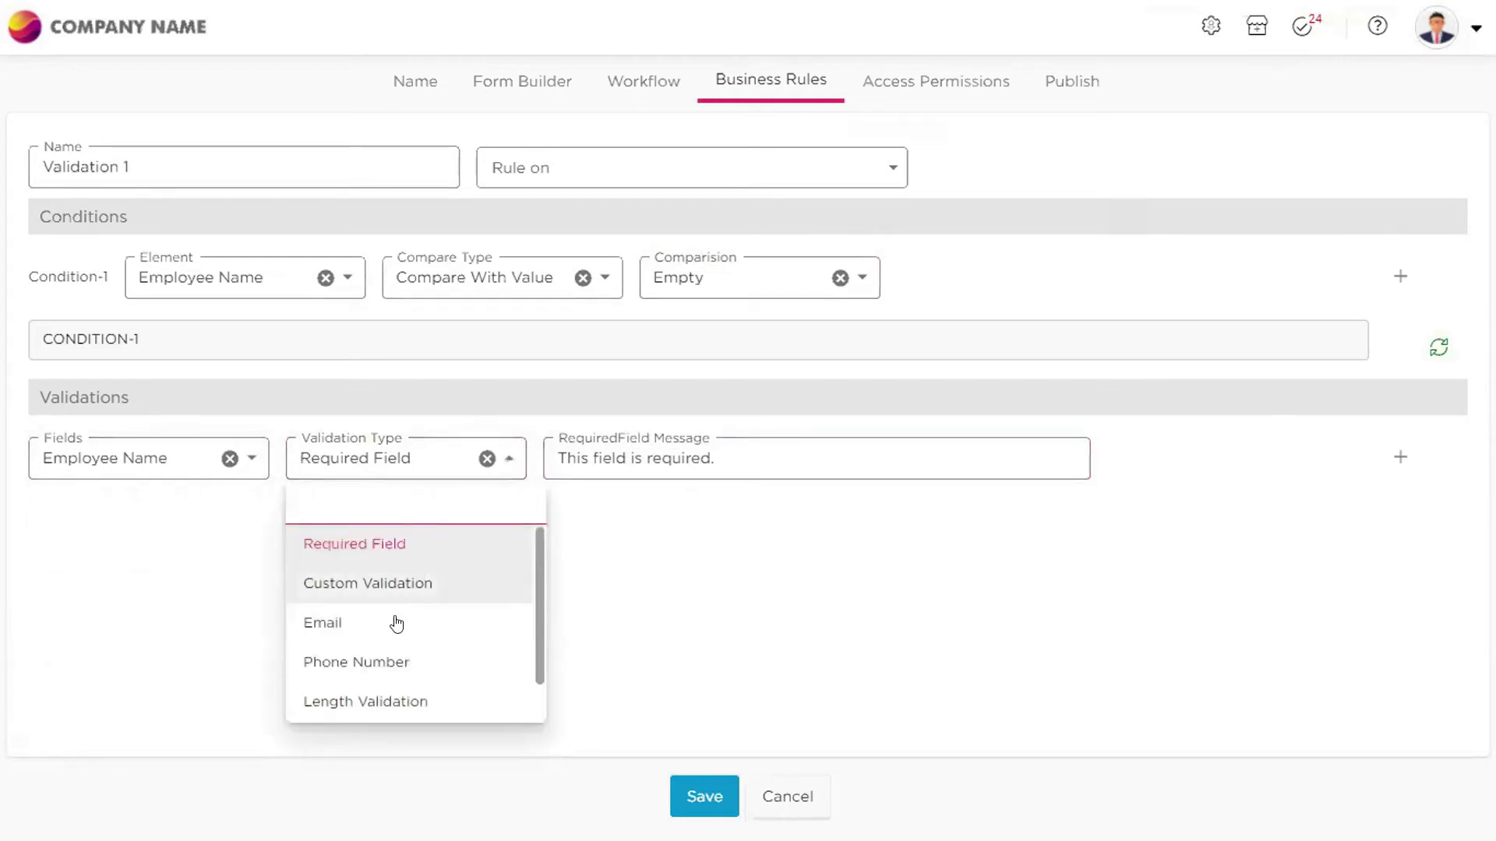
scroll(394, 574, "down", 1)
scroll(395, 575, "up", 1)
scroll(374, 593, "down", 1)
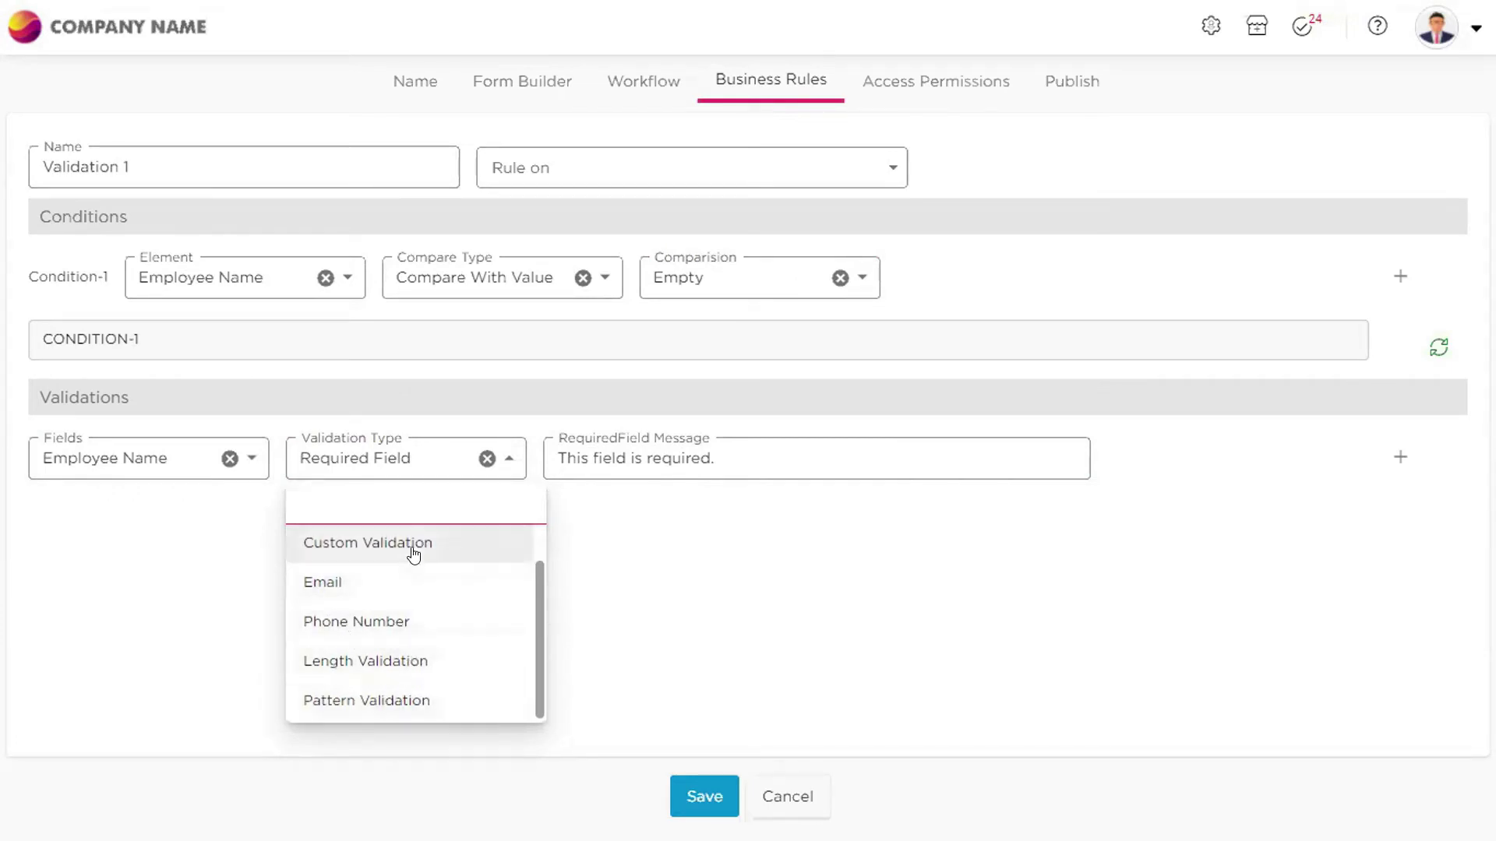
scroll(395, 604, "up", 1)
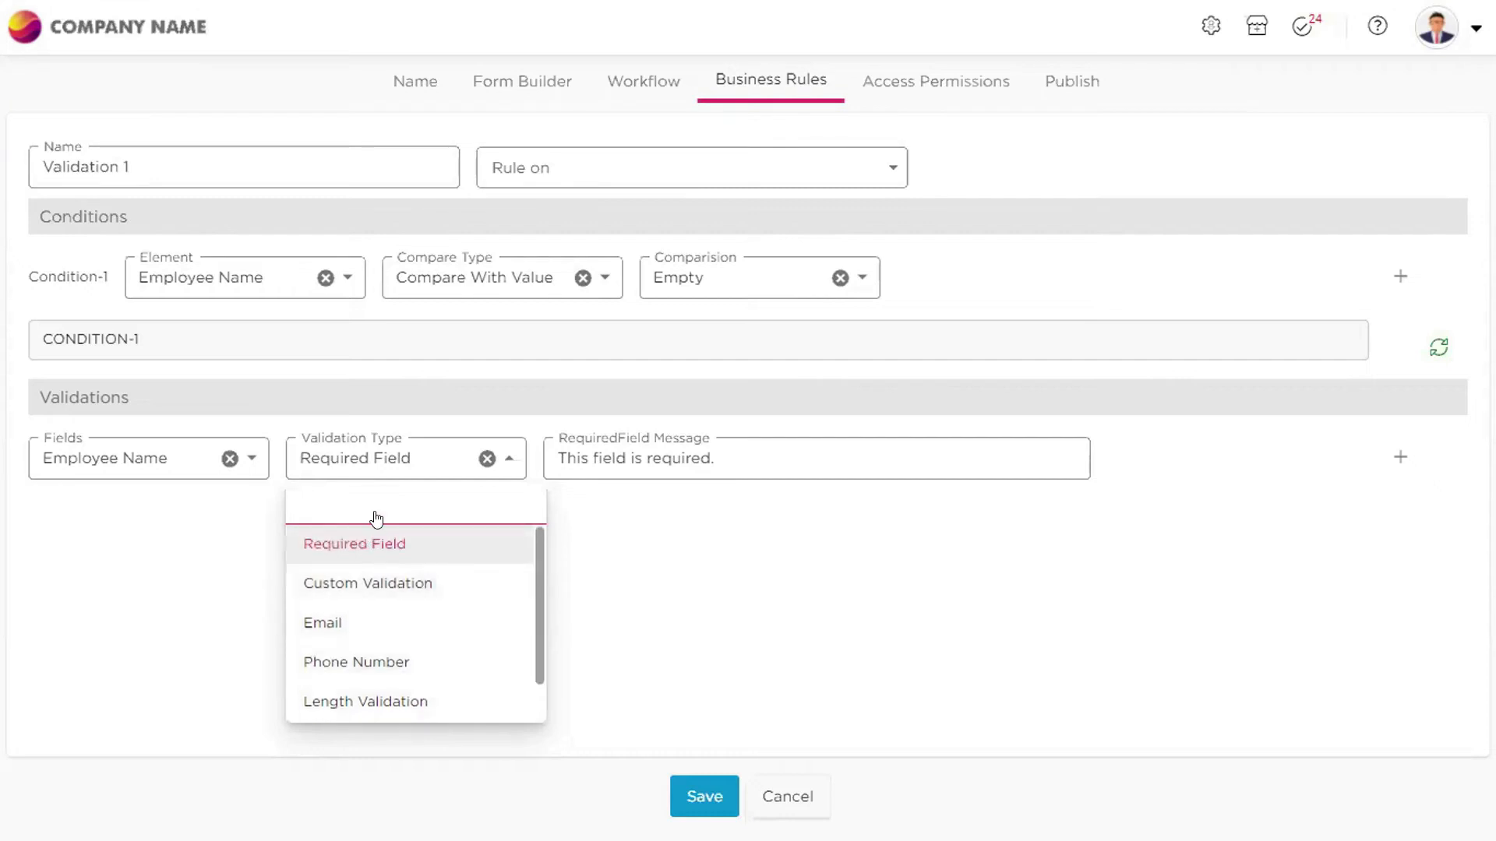
left_click(165, 574)
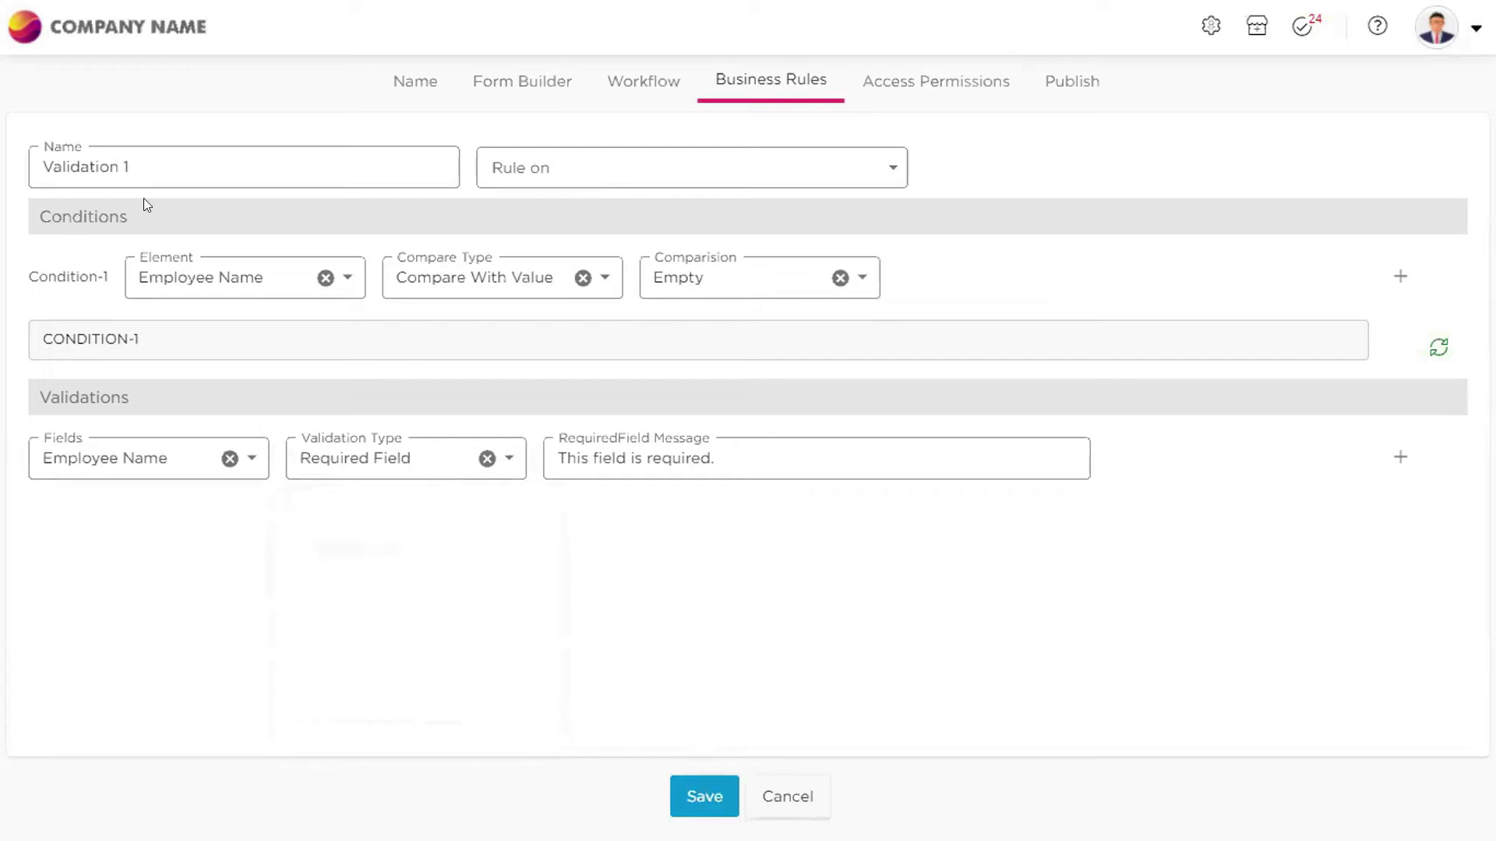
Save the Employee Name validation and go to the access permissions stage
left_click(689, 801)
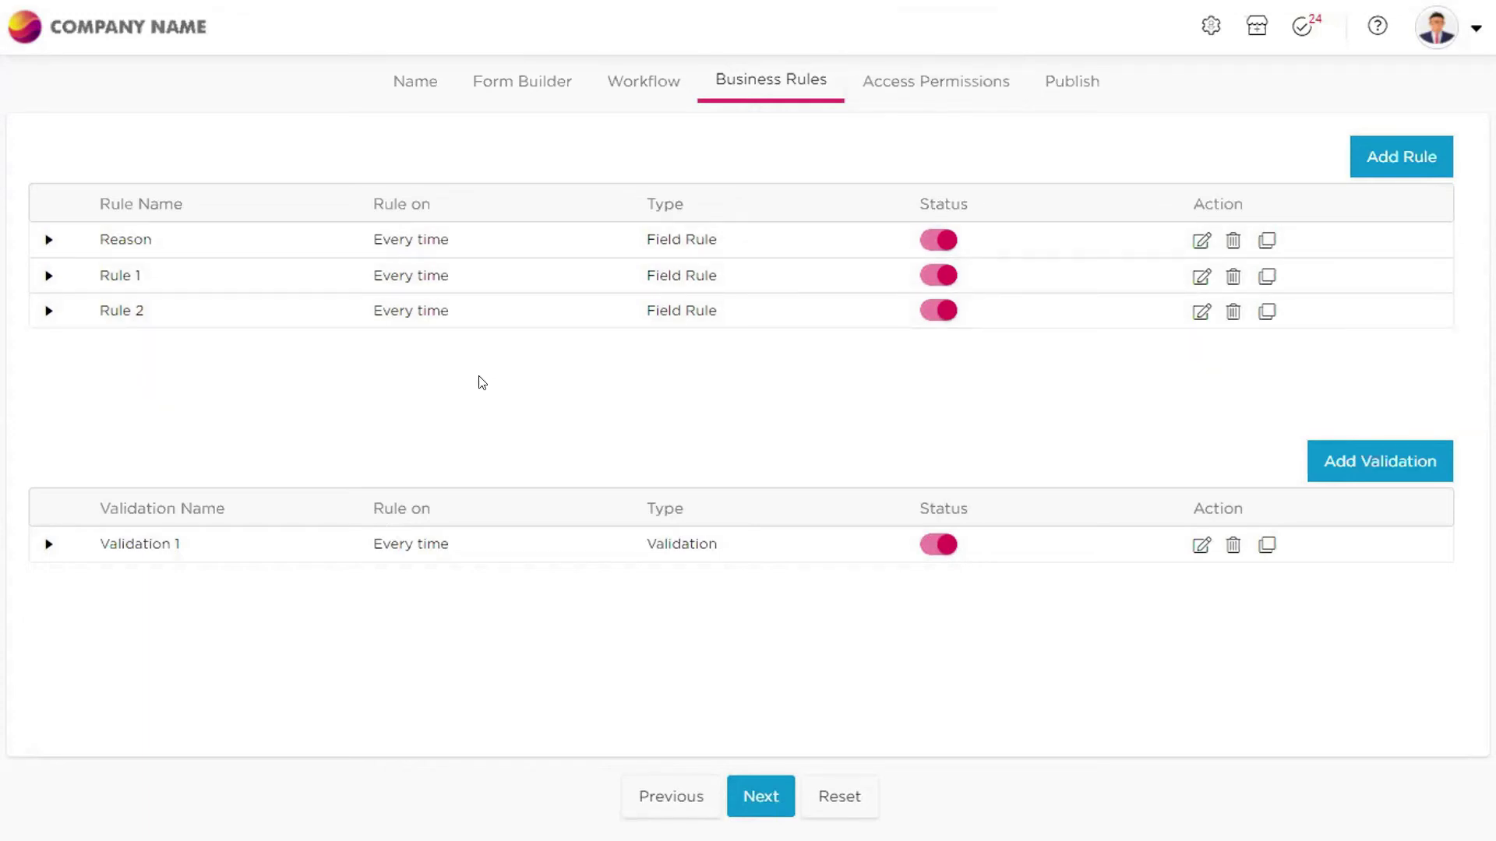
left_click(949, 92)
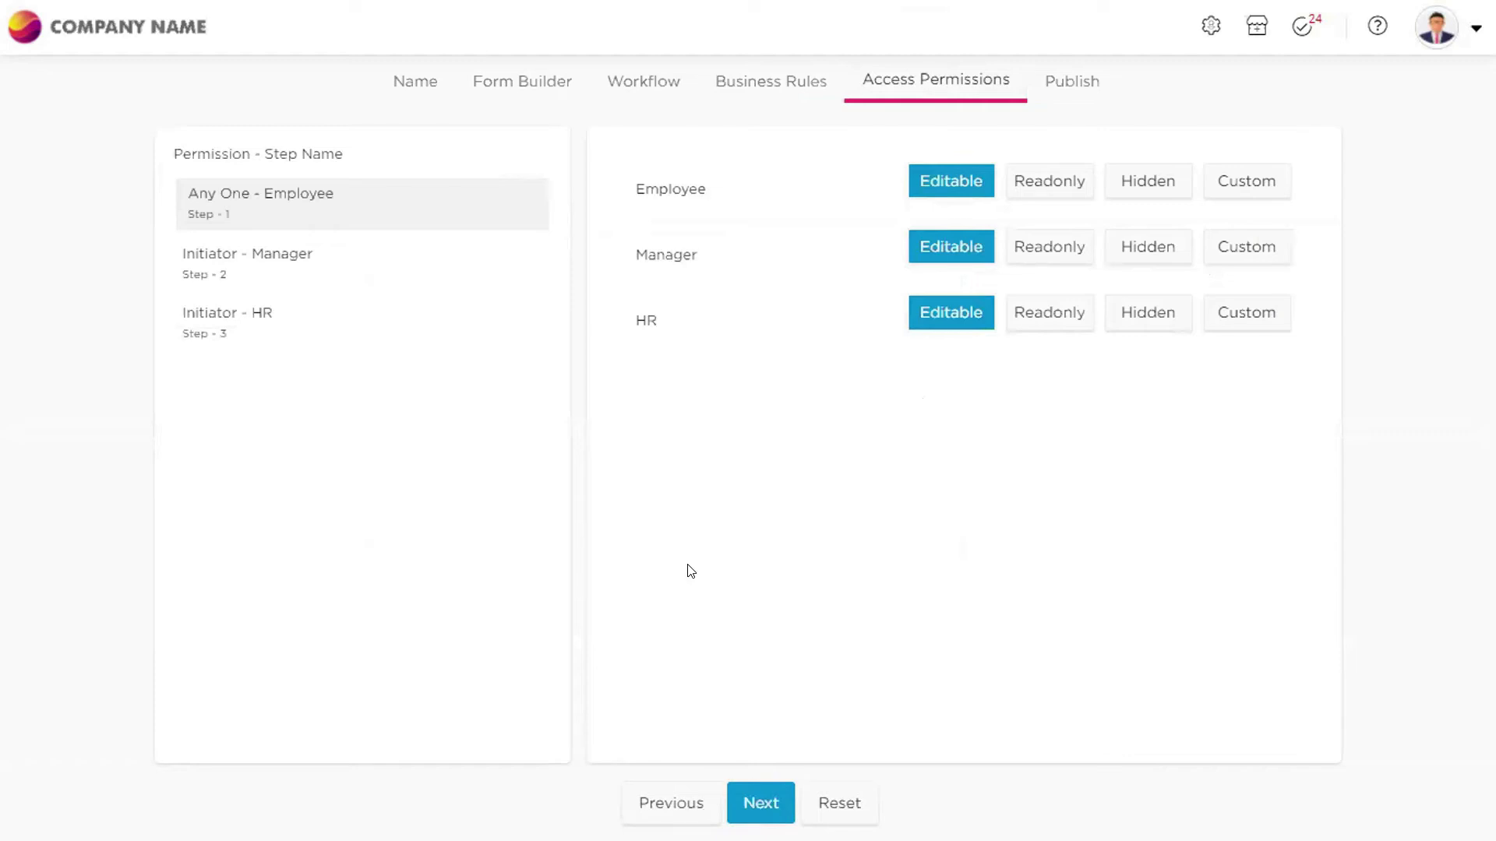
Review the Employee, Manager and HR sections defined in the form builder
left_click(559, 81)
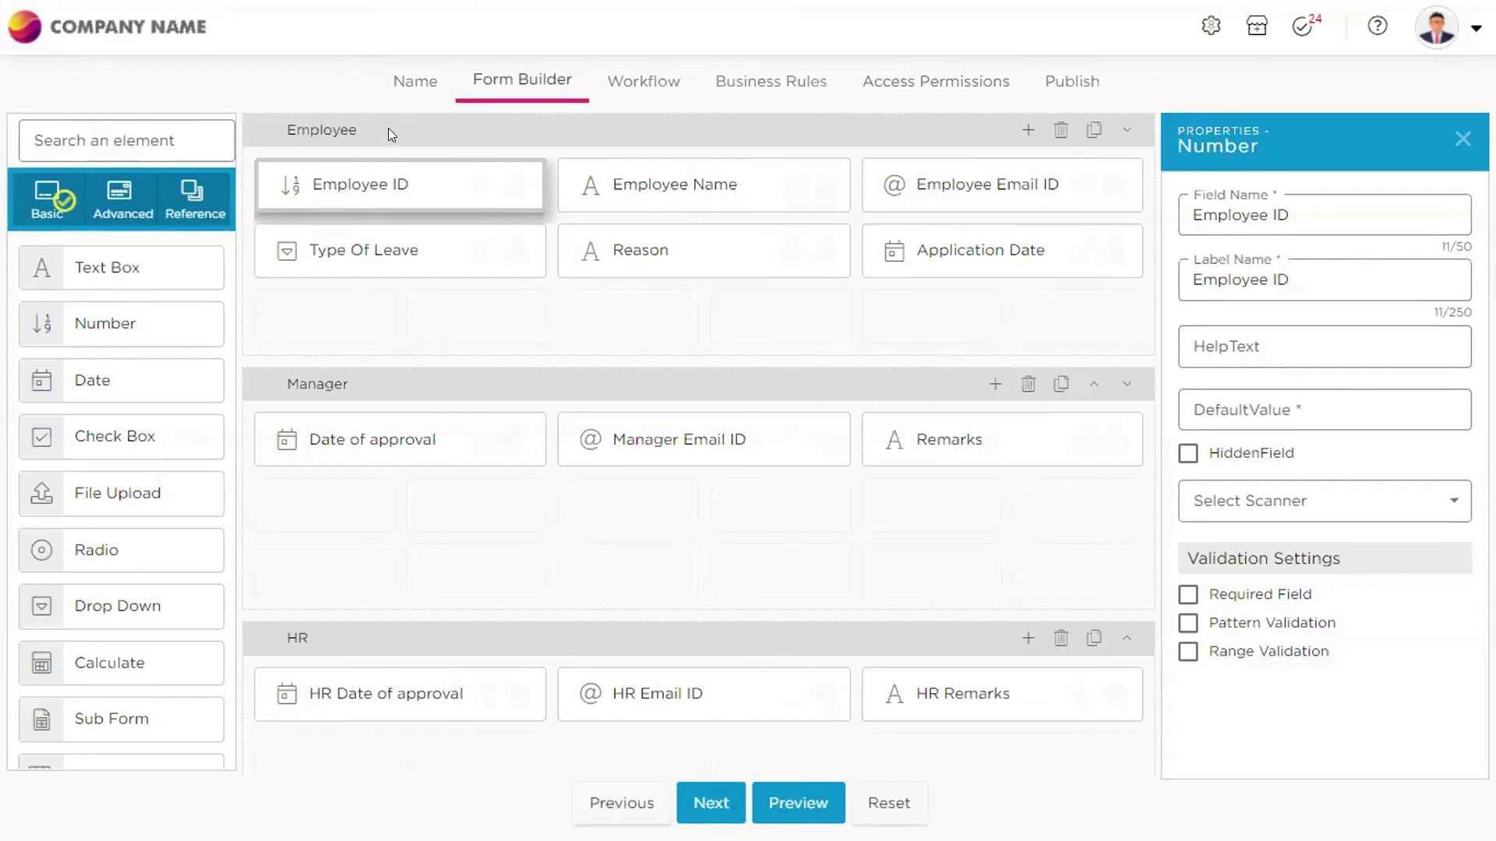
double_click(356, 121)
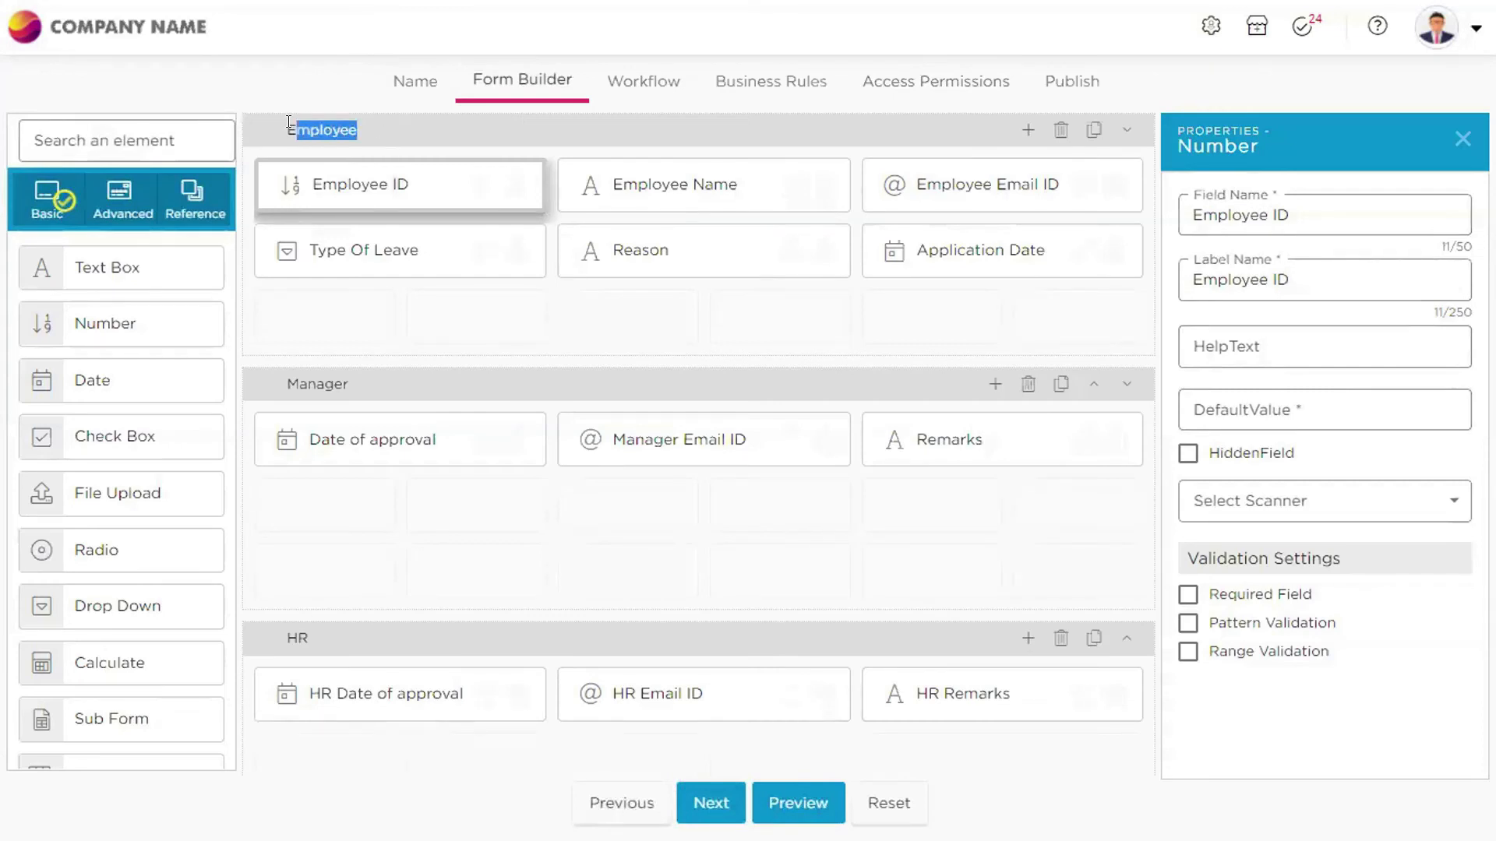
double_click(360, 383)
double_click(335, 640)
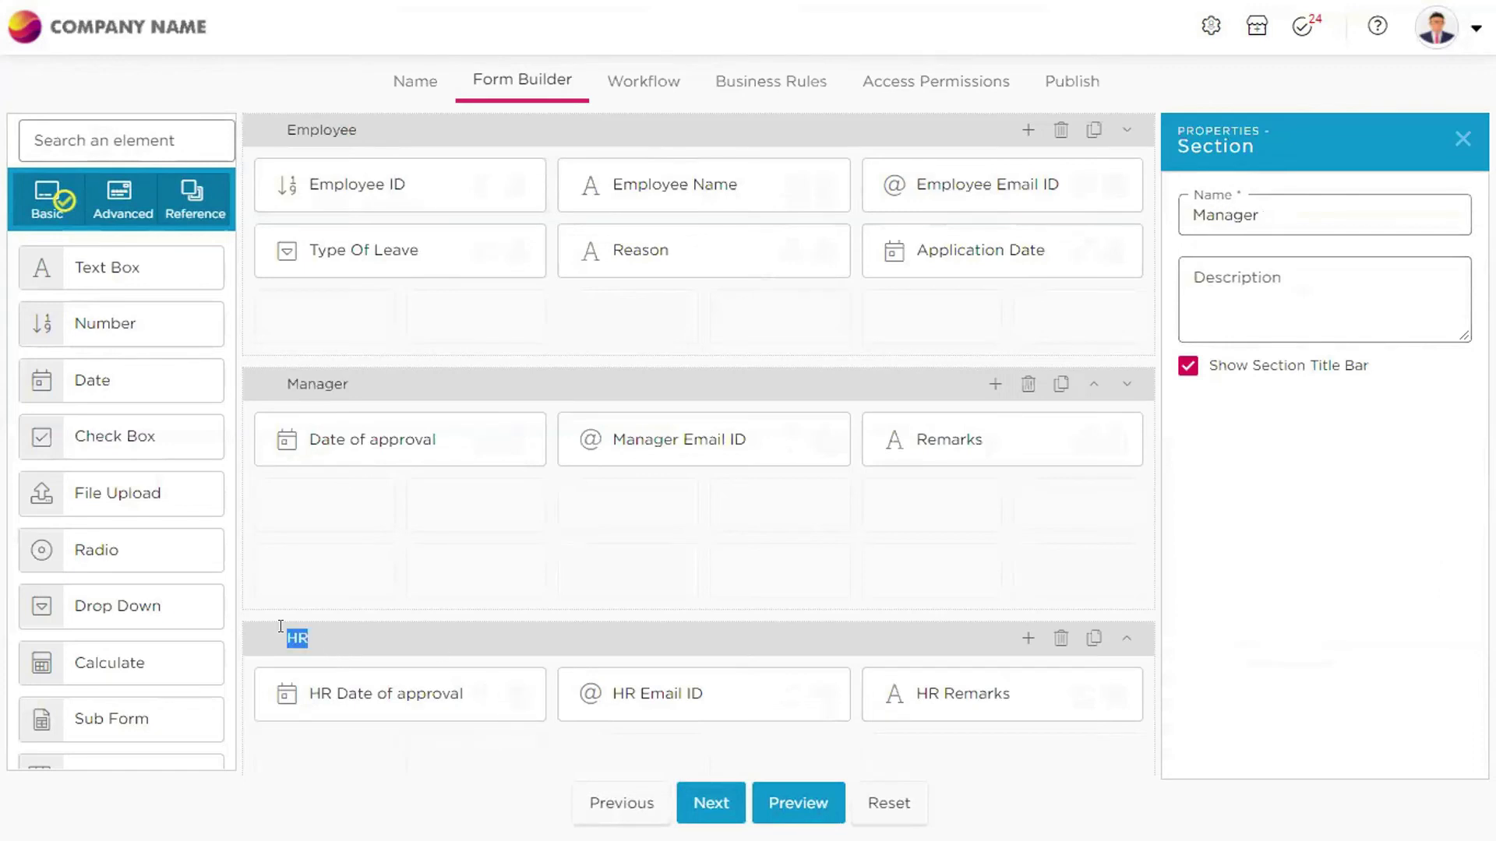
left_click(349, 632)
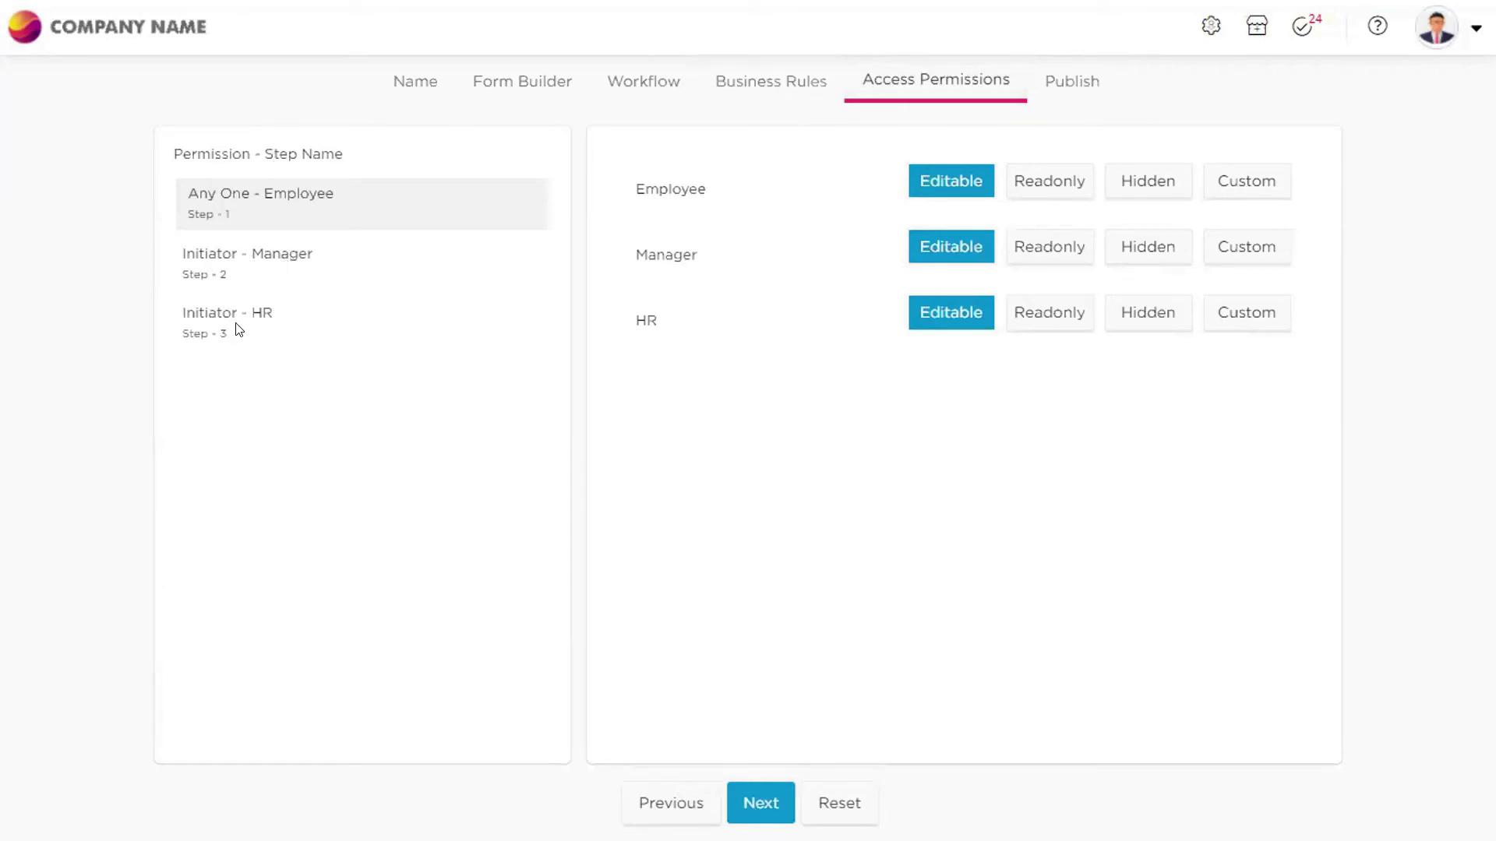
Compare the workflow's Employee, Manager and HR steps with the form sections listed in the access permissions
left_click(645, 90)
left_click(911, 186)
left_click(919, 384)
left_click(851, 624)
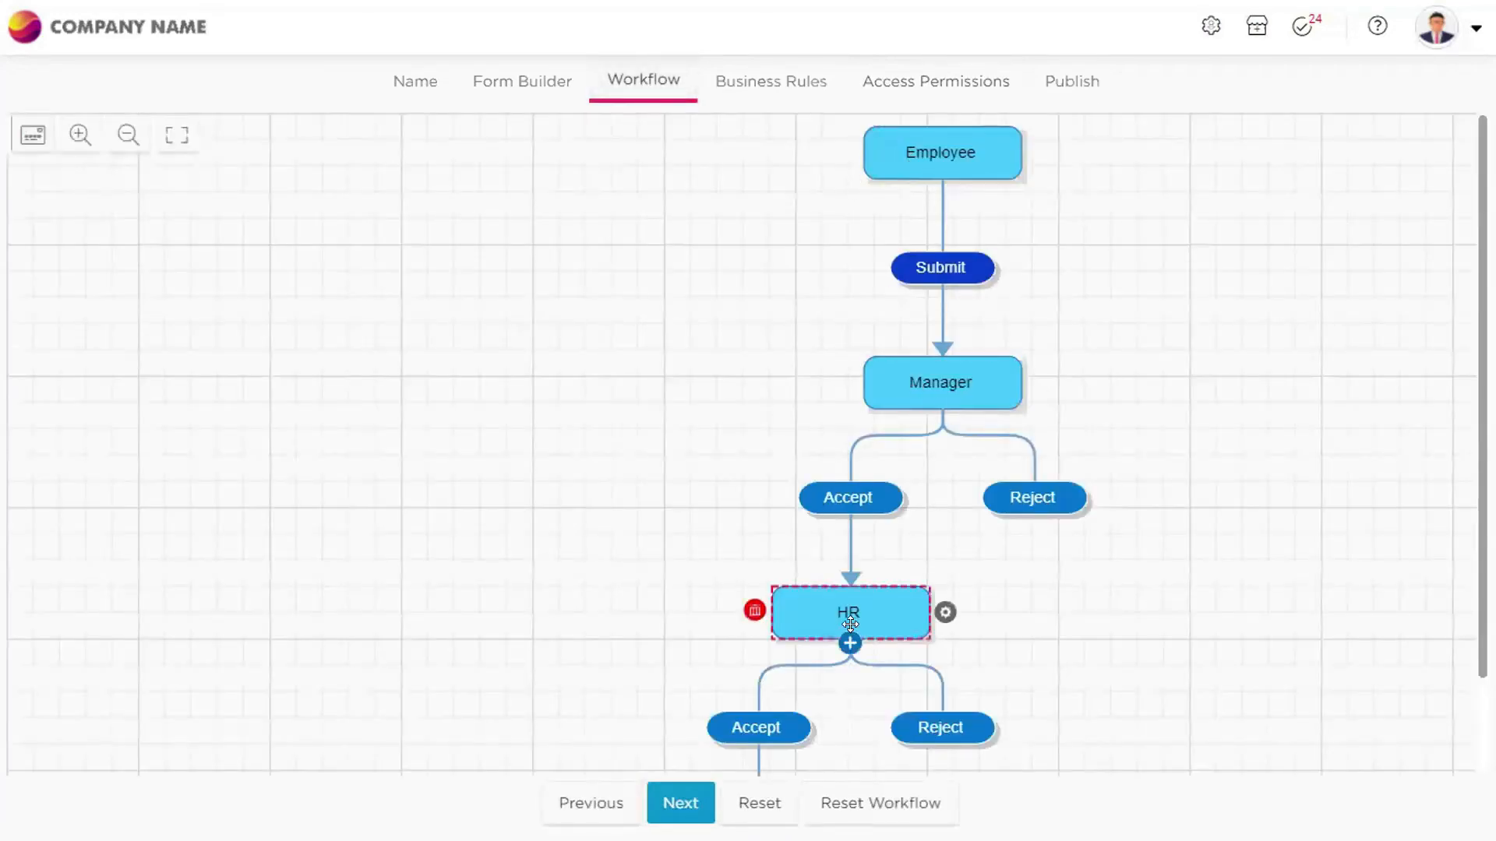
left_click(889, 84)
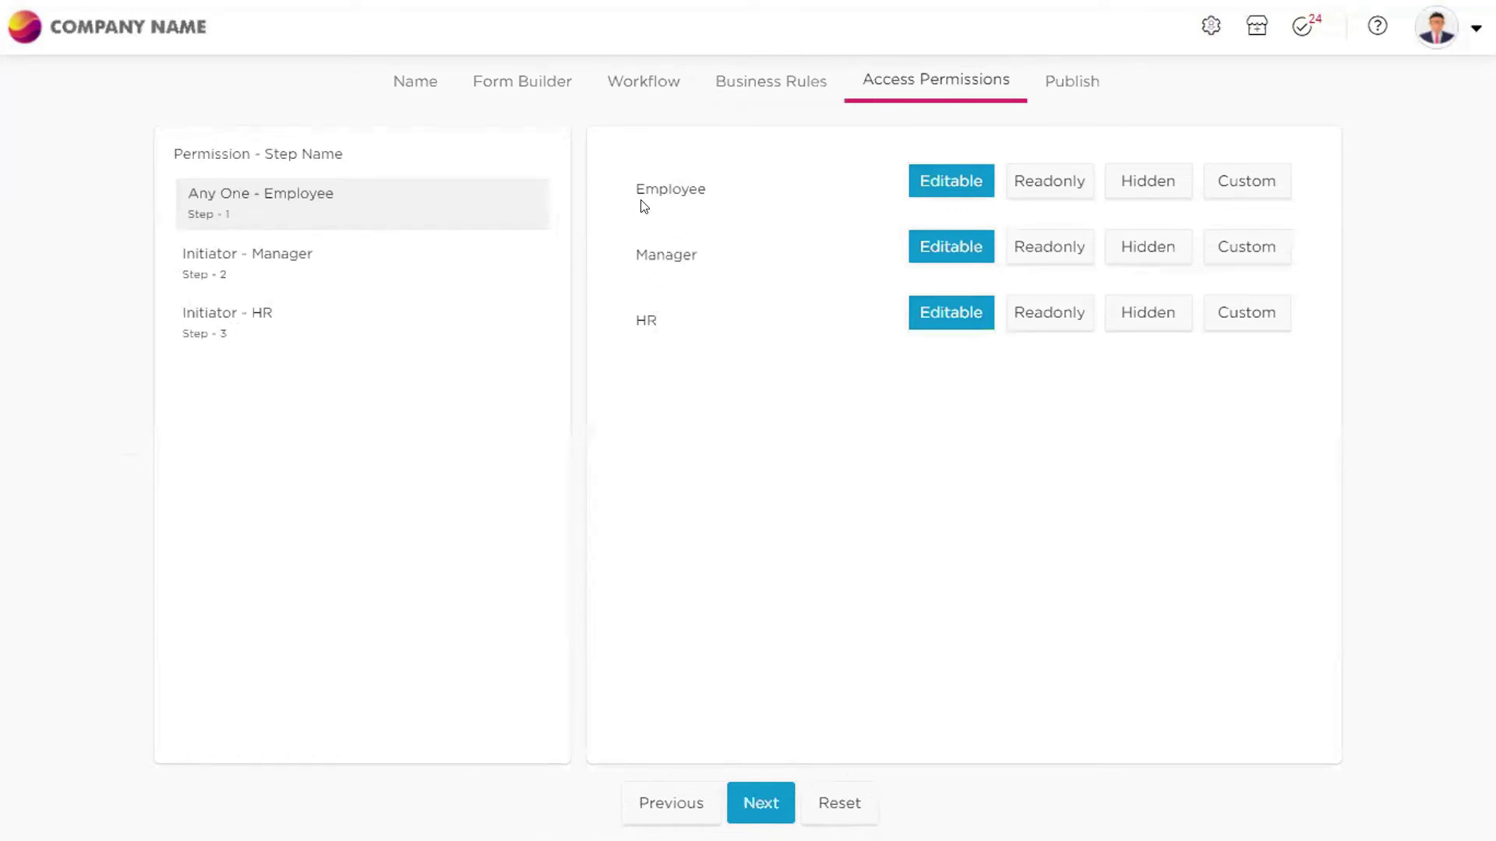
left_click_drag(631, 191, 717, 180)
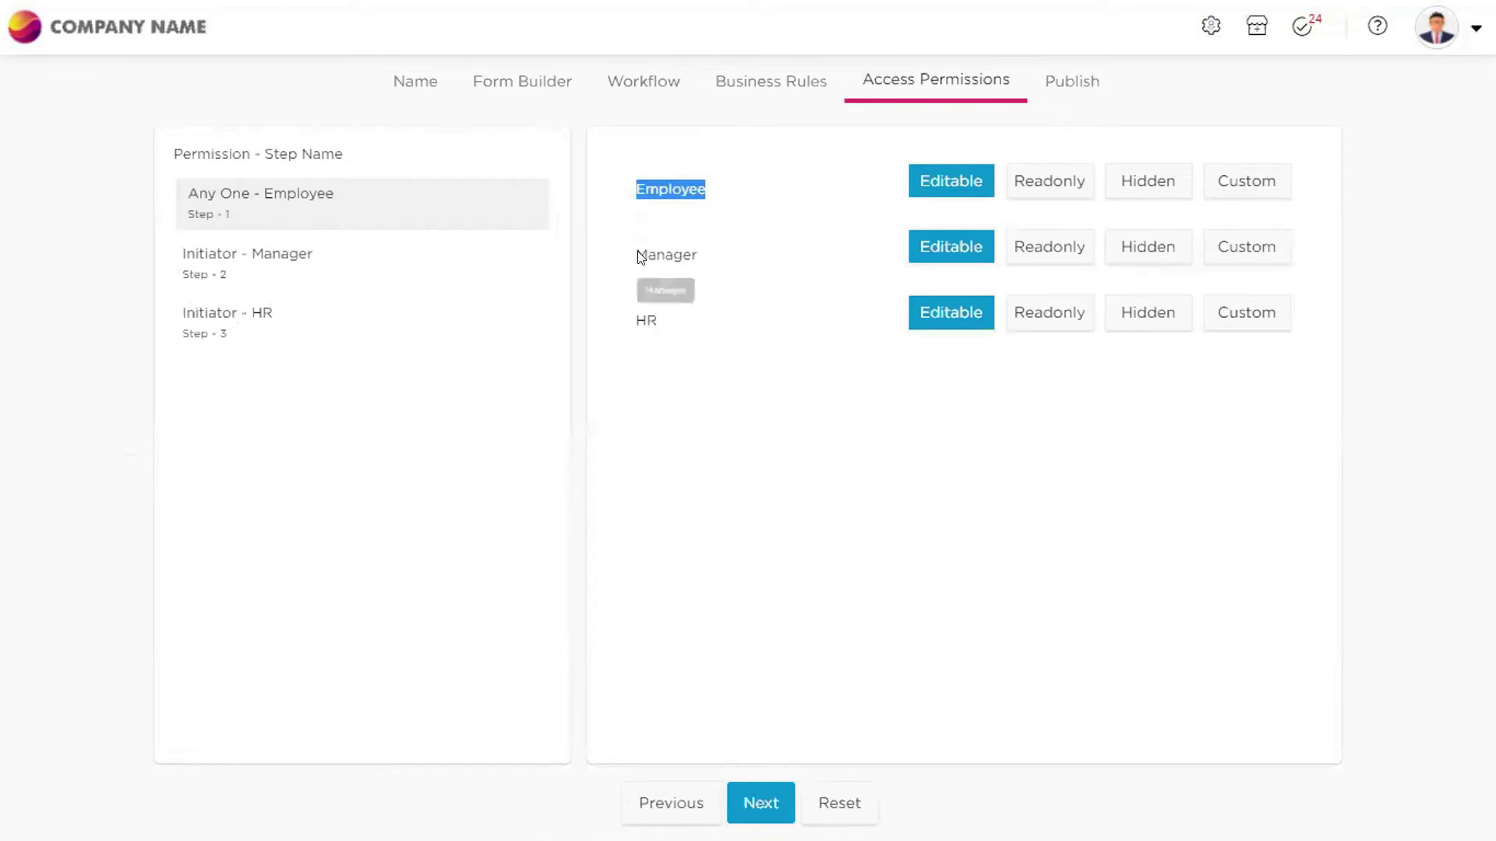
left_click(686, 258)
double_click(686, 259)
left_click(691, 294)
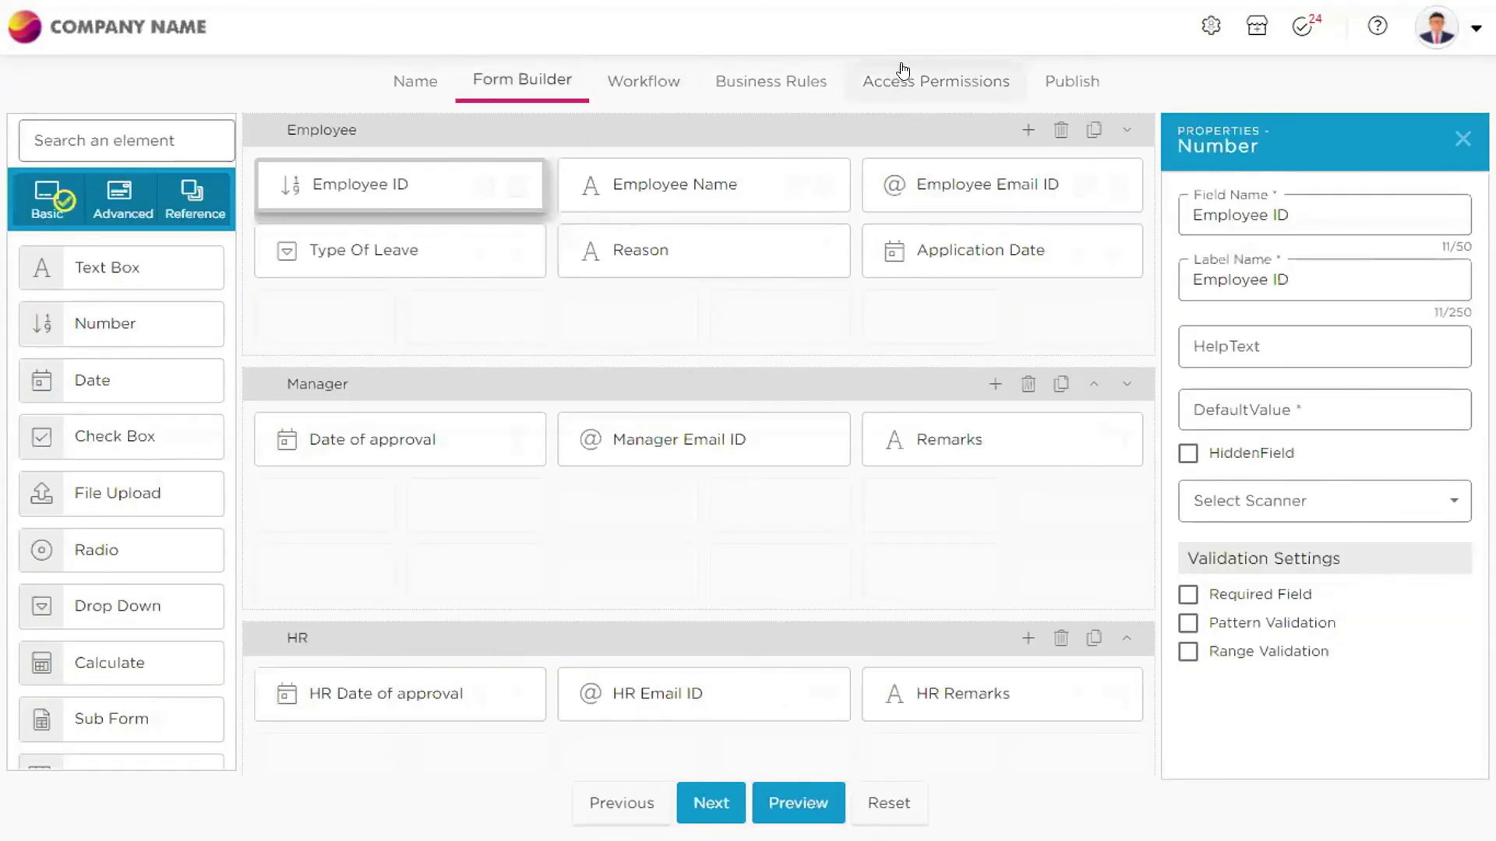
In the access permissions for the Employee step, set the Manager and HR sections to Hidden
left_click(896, 74)
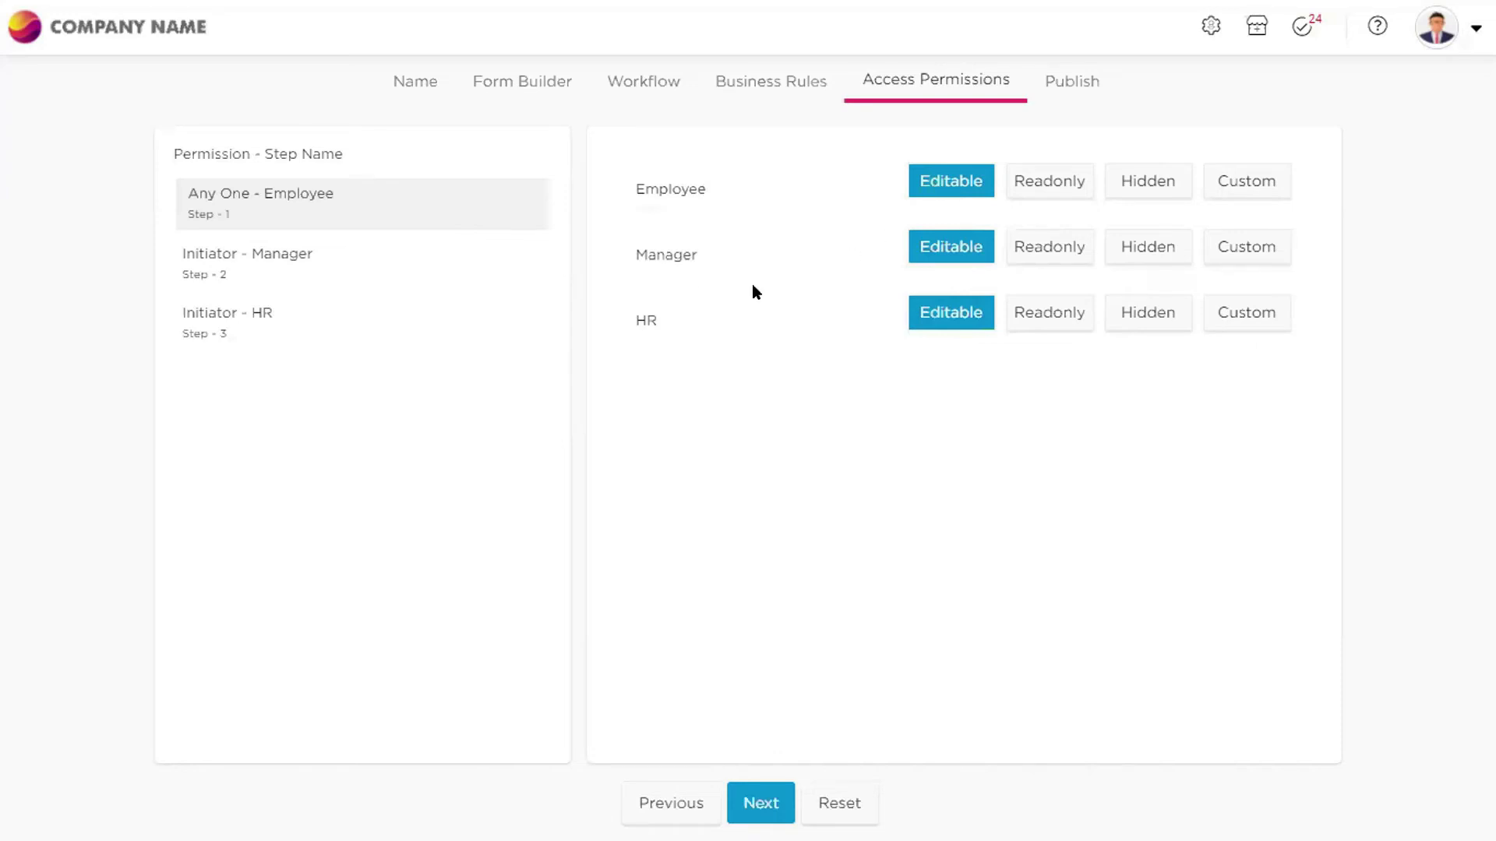
left_click(1135, 251)
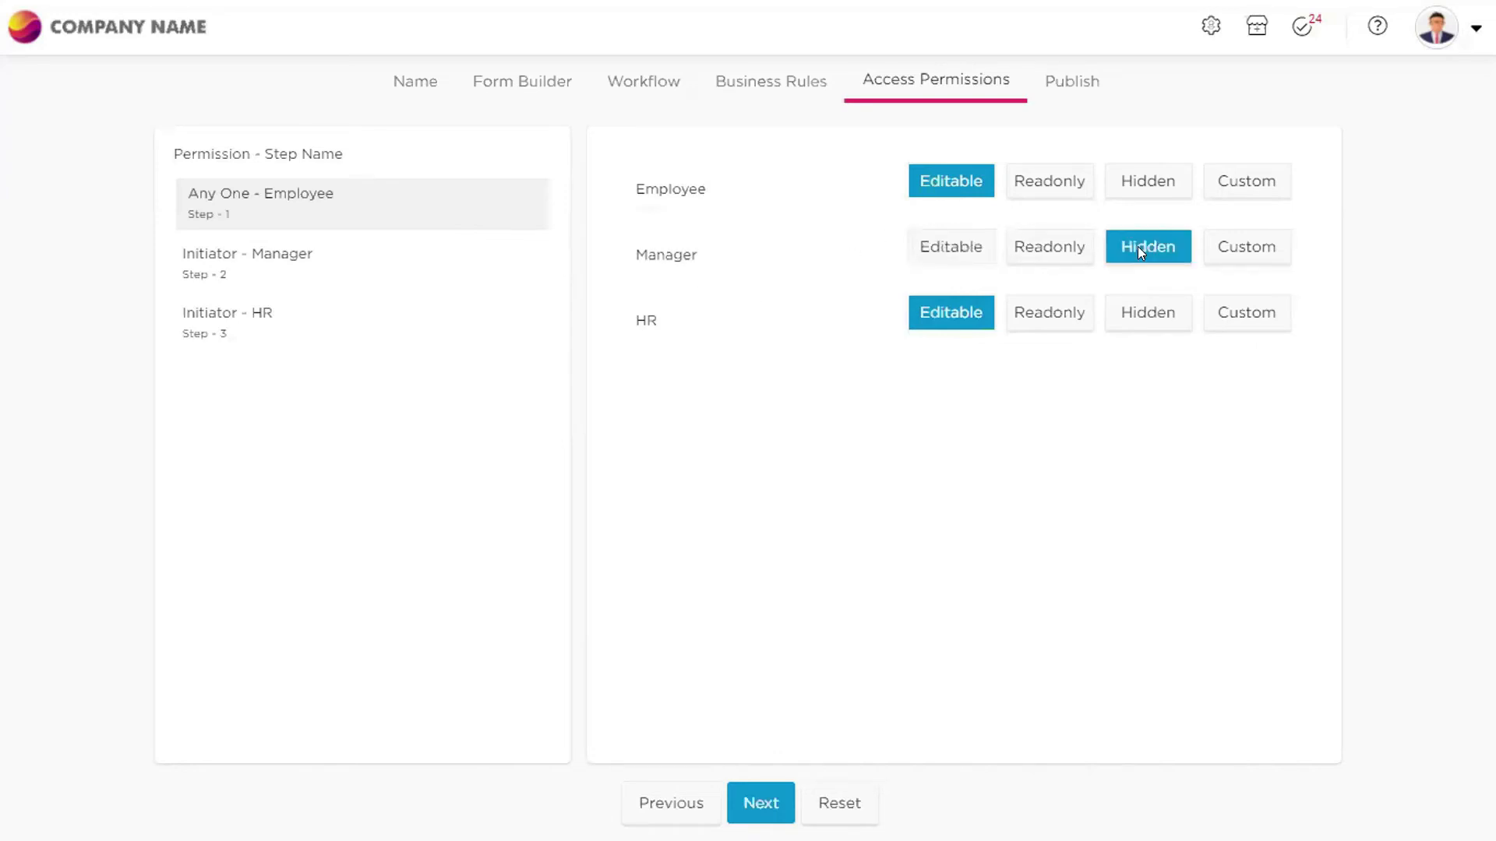
left_click(1151, 310)
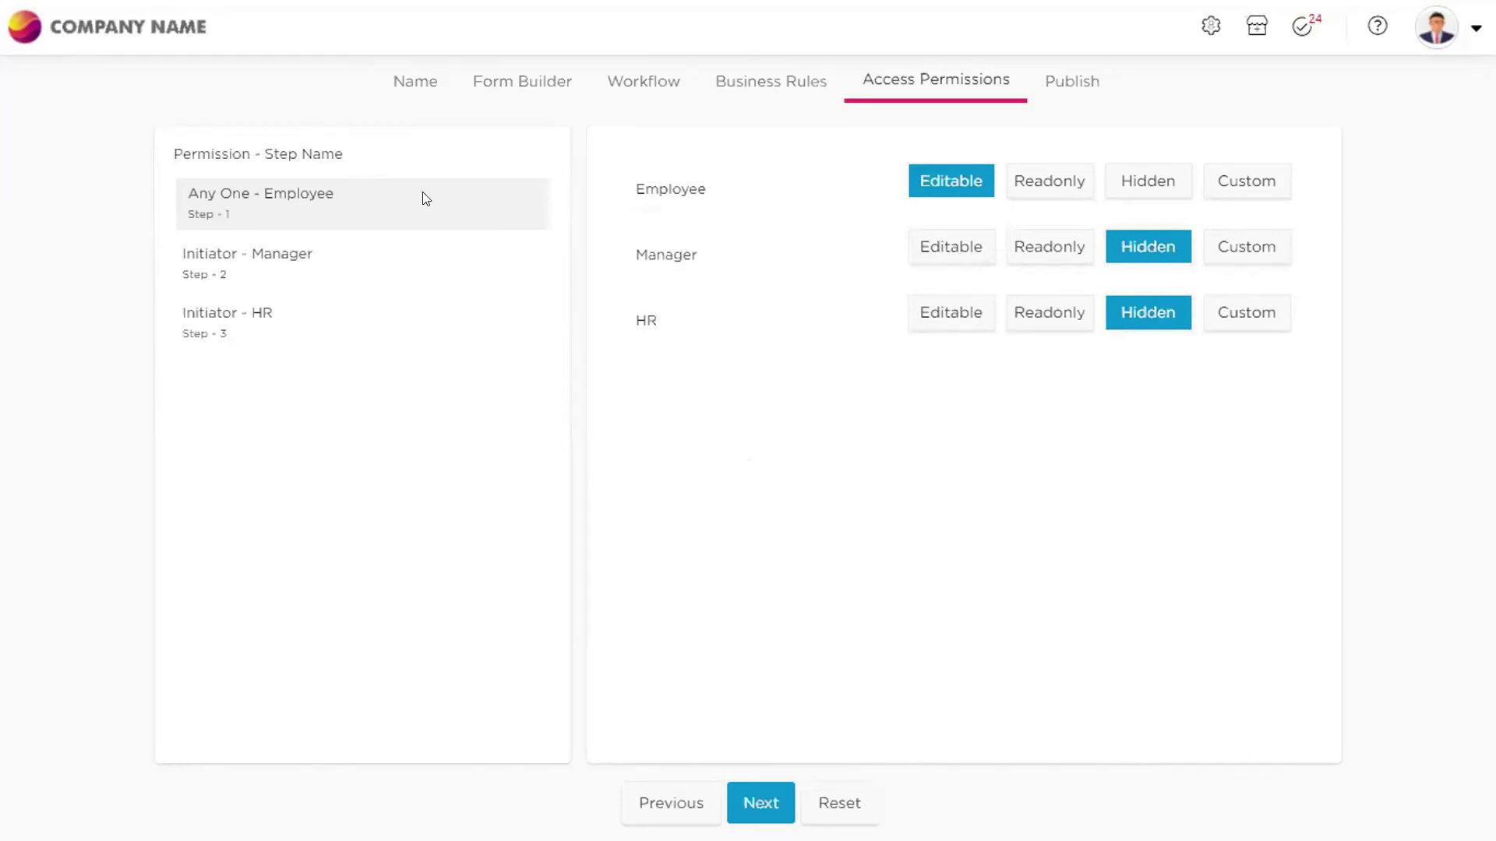
Examine the field-level permissions of the Employee section under Custom, and return the section to Editable
left_click(1266, 183)
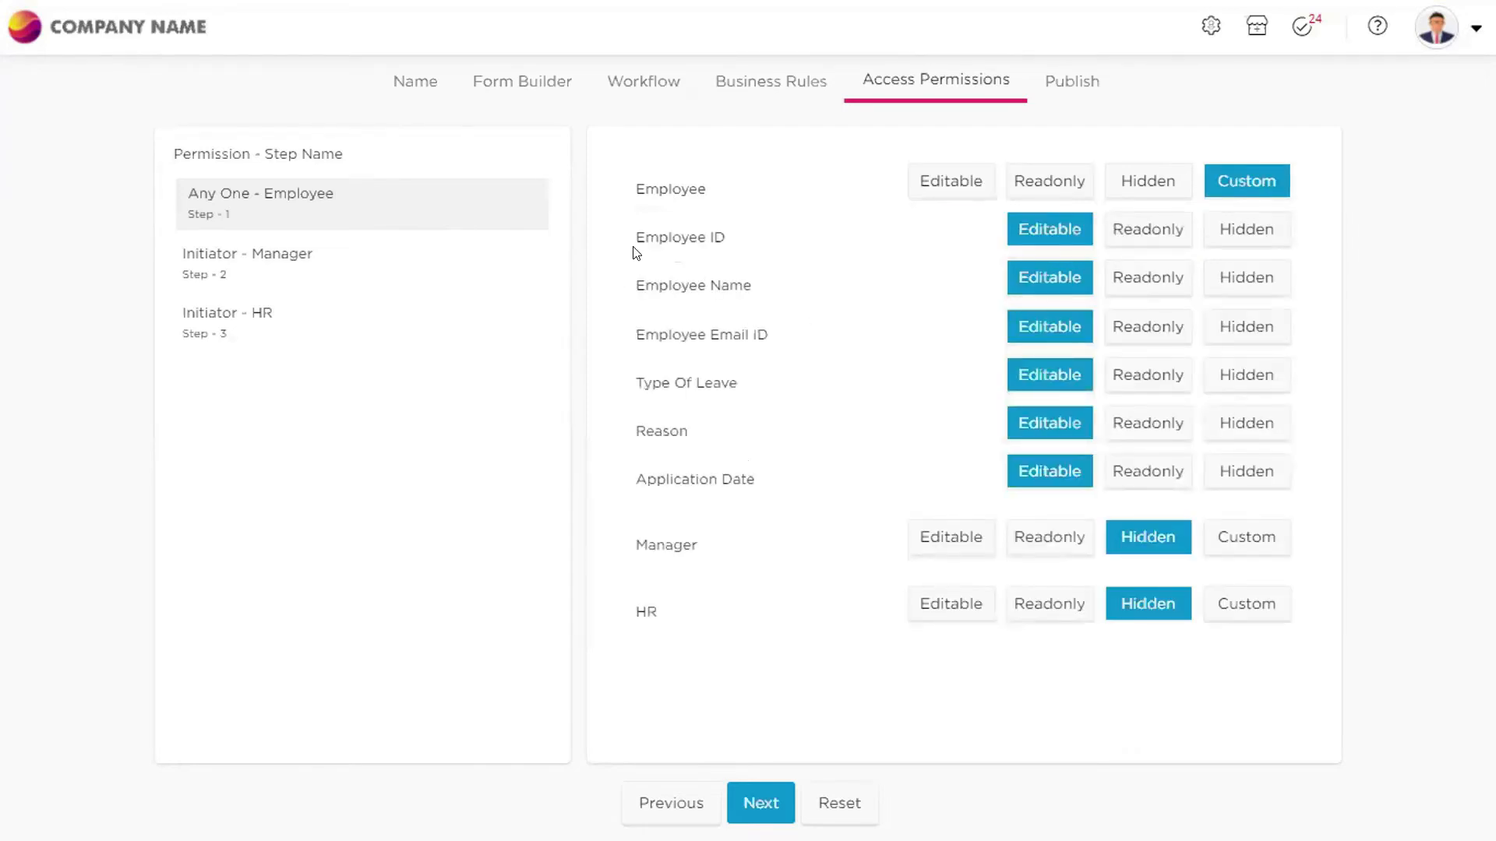
left_click_drag(637, 243, 756, 243)
left_click_drag(634, 285, 751, 290)
left_click_drag(635, 337, 769, 333)
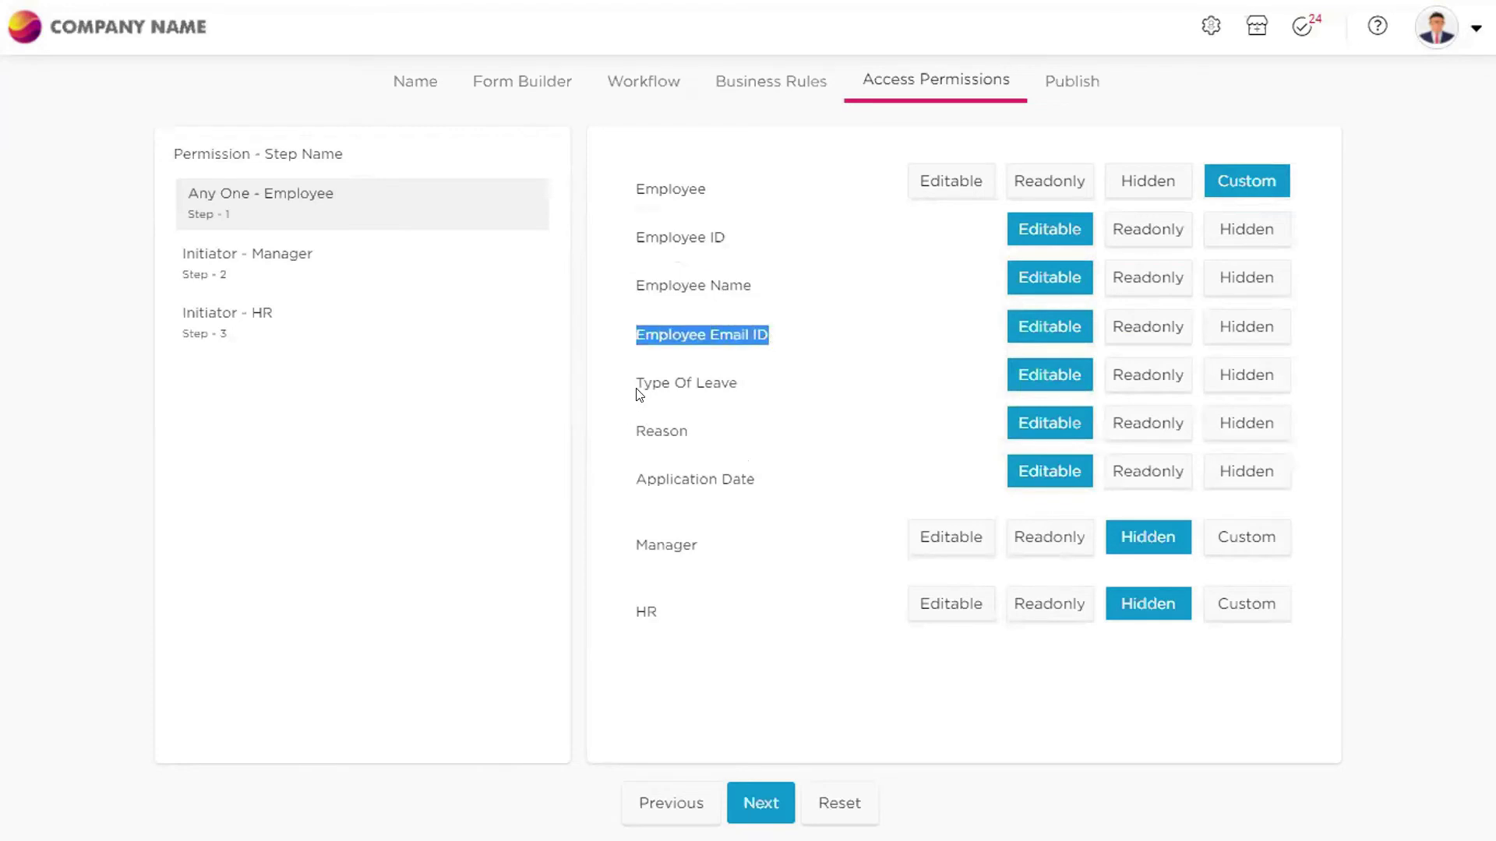
left_click_drag(636, 383, 743, 393)
left_click_drag(627, 433, 774, 433)
left_click(687, 433)
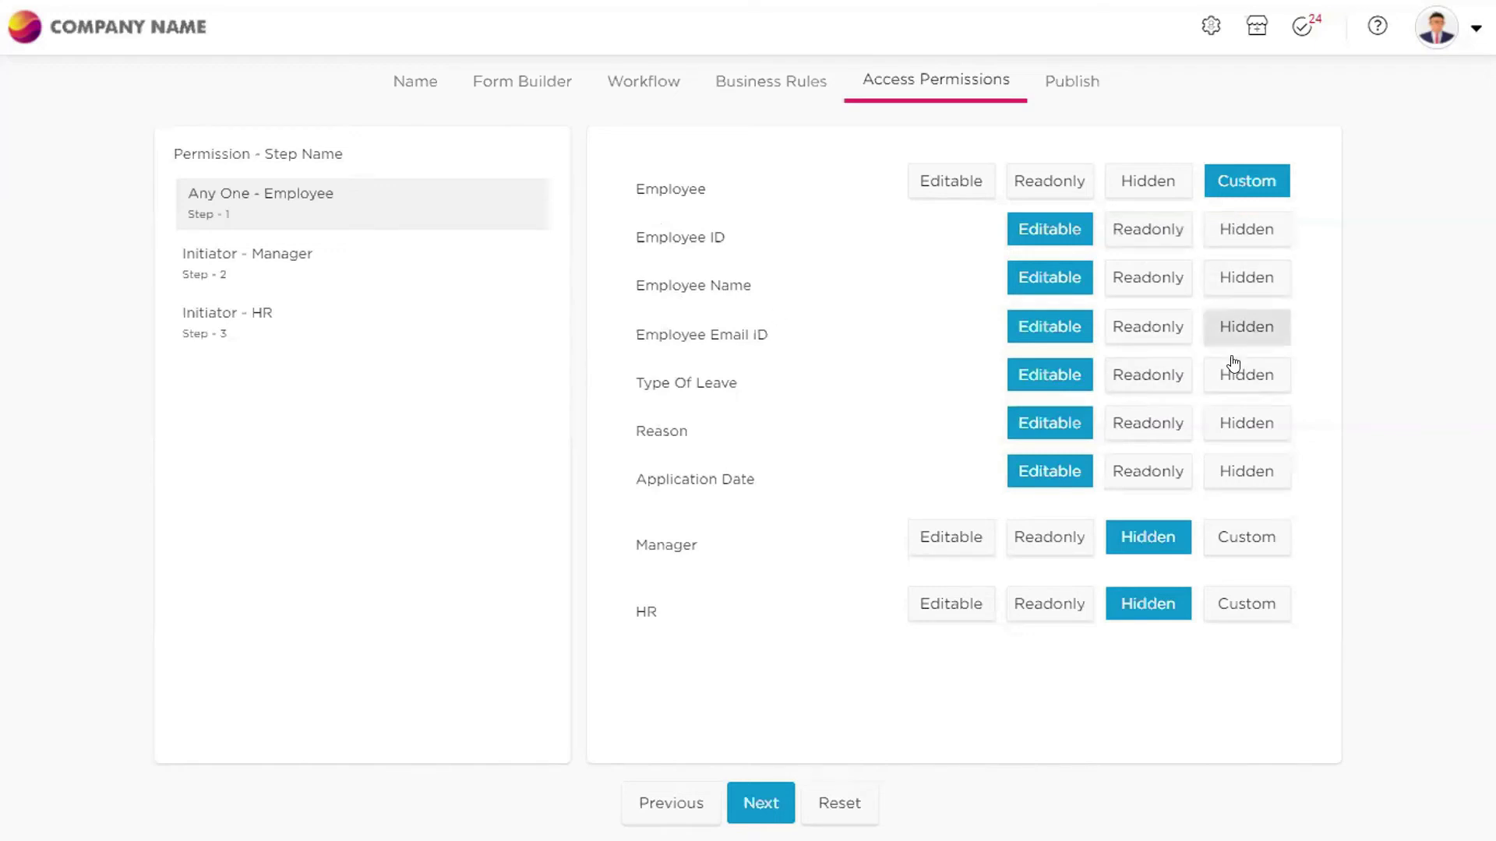
left_click(949, 180)
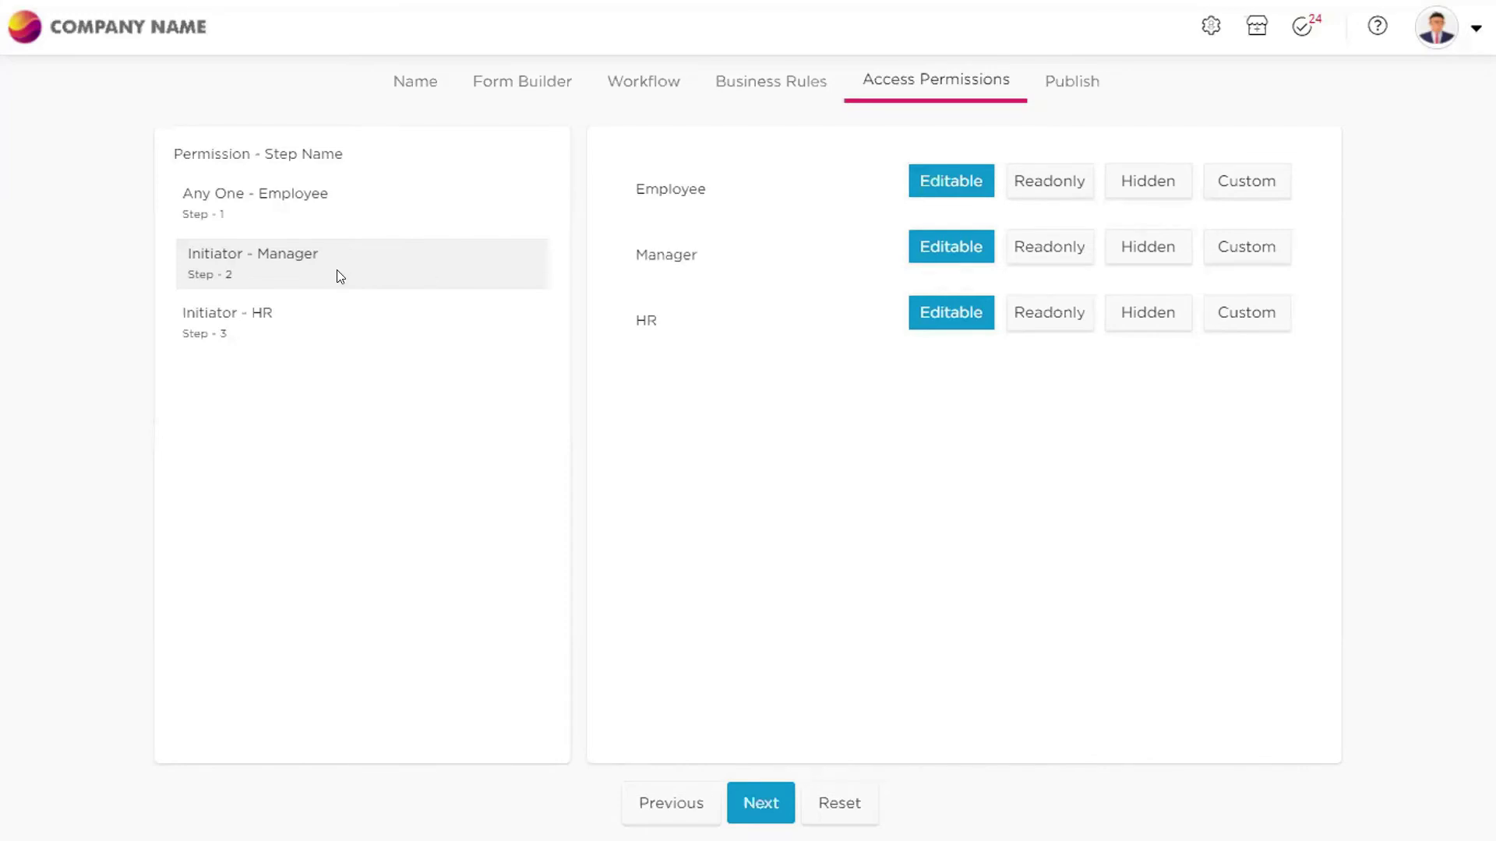
For the Manager step, set the Employee section to Readonly and the HR section to Hidden
left_click(1044, 179)
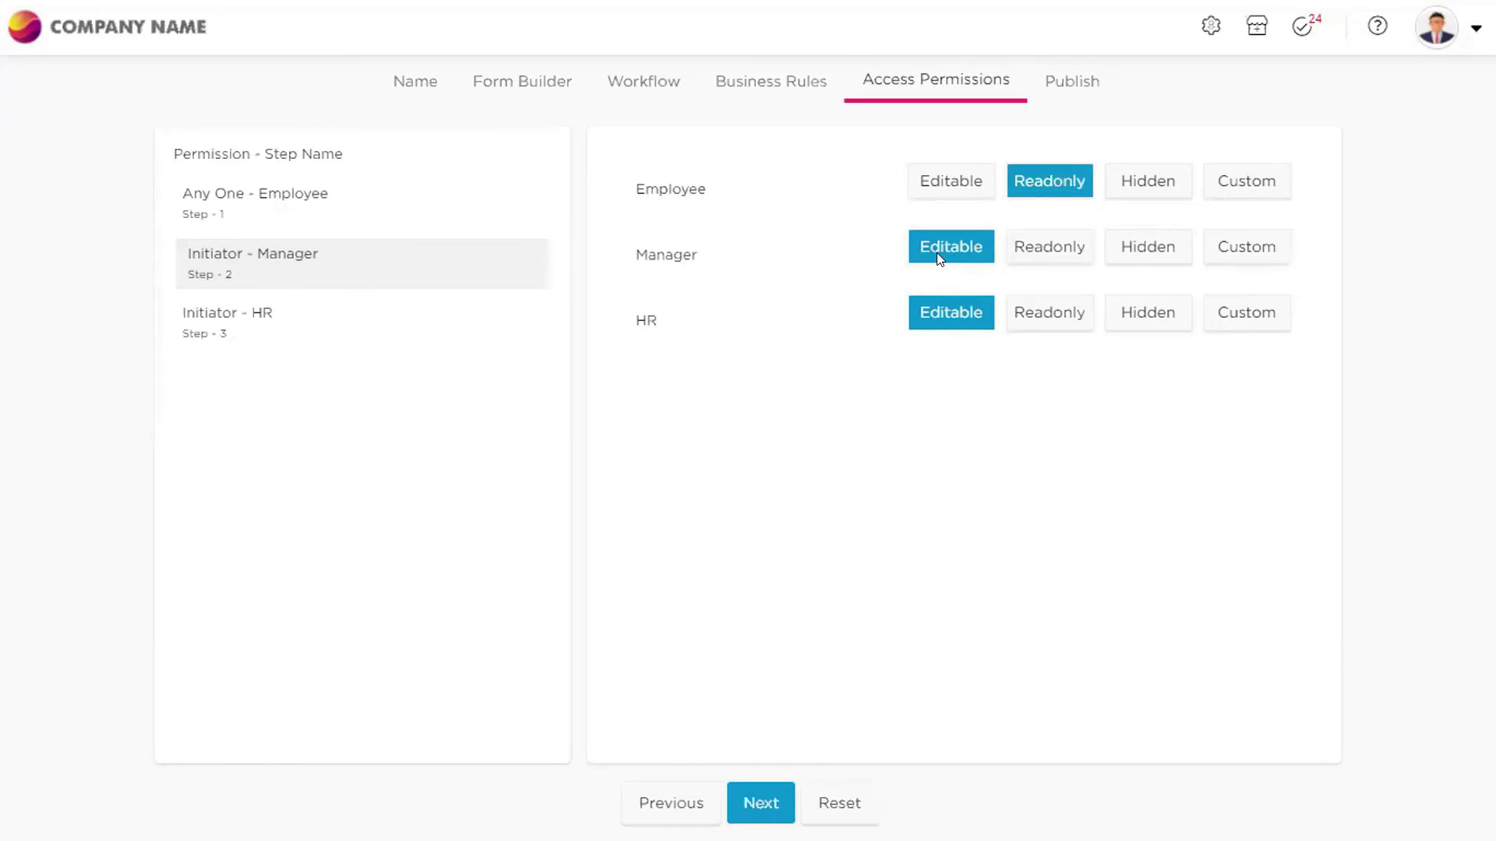
left_click(1163, 319)
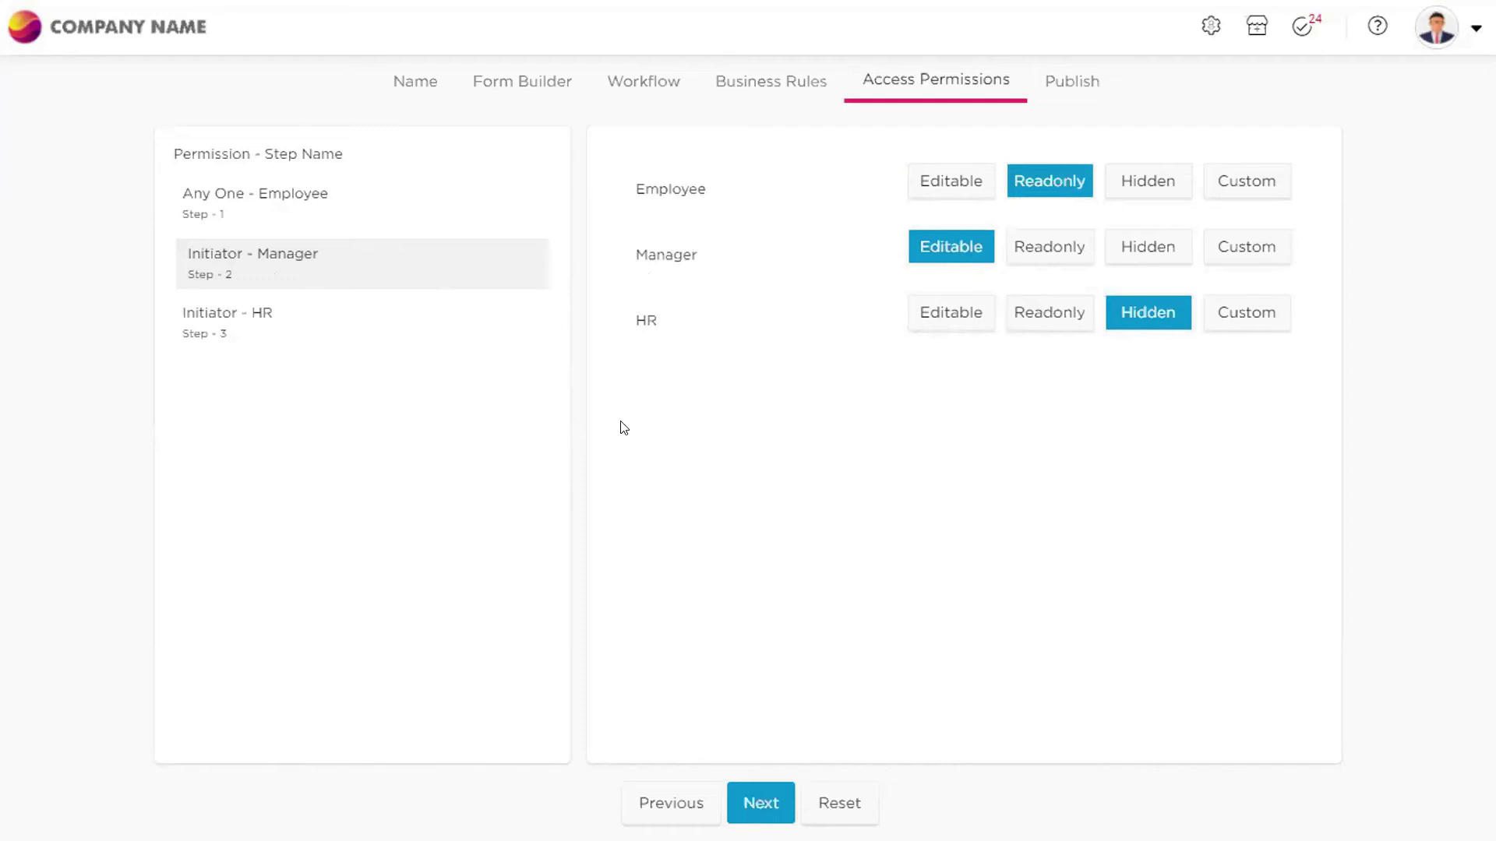
For the HR step, set both the Employee and Manager sections to Readonly
left_click(266, 340)
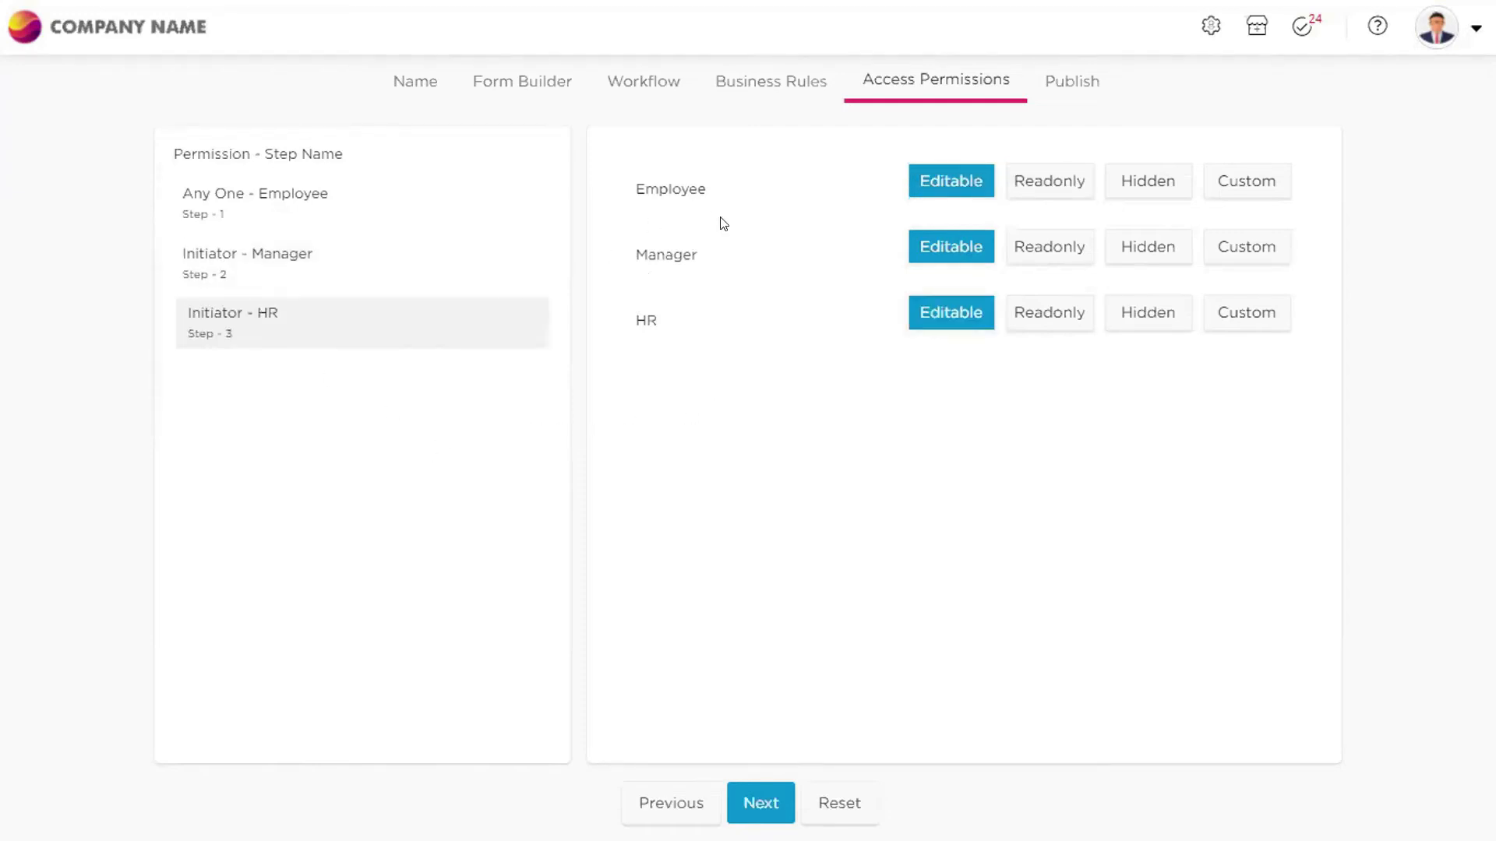
left_click(1074, 192)
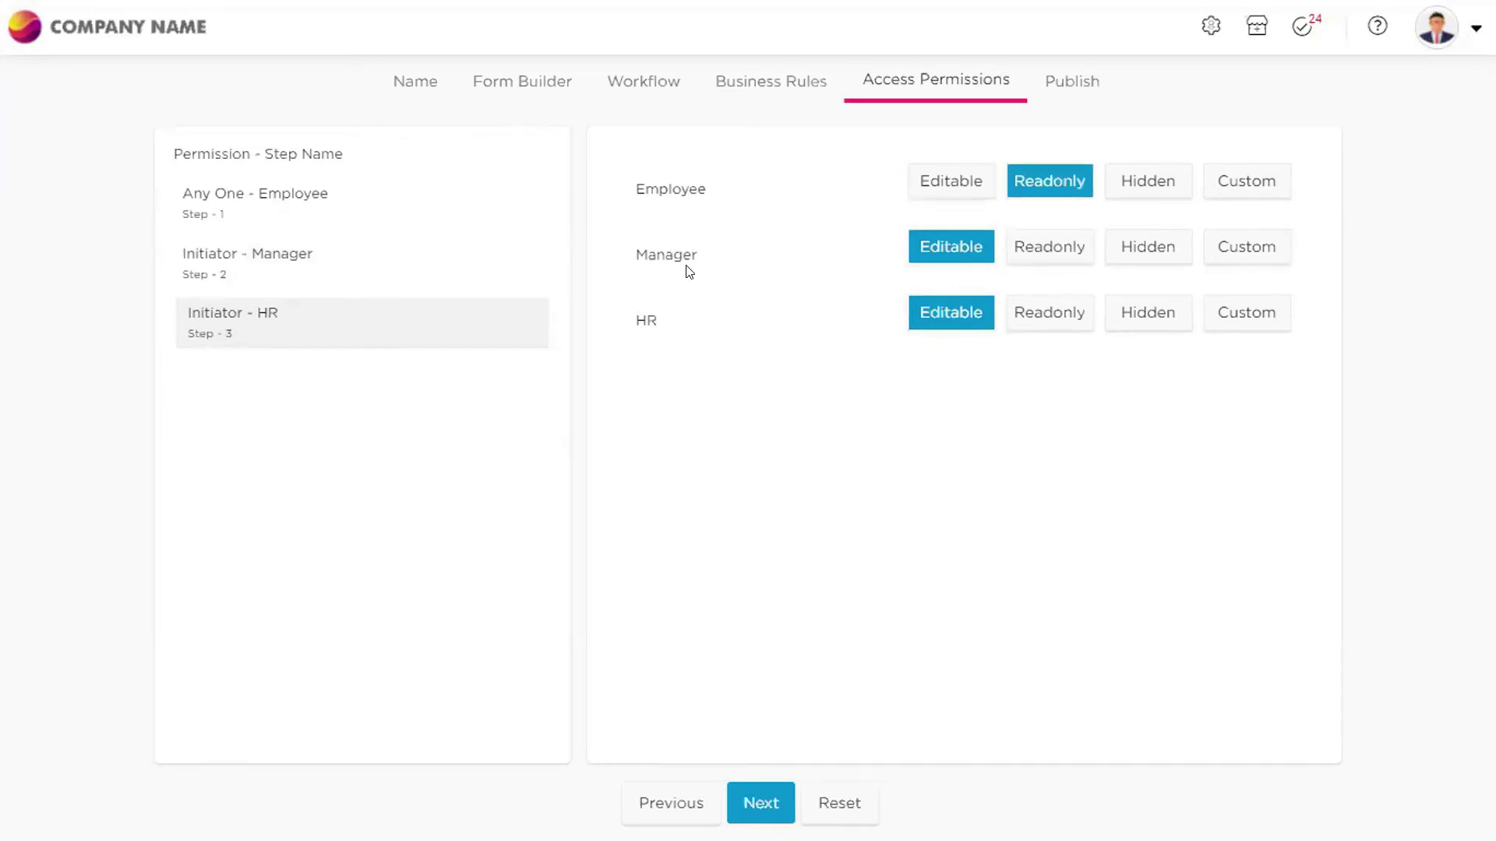
left_click(1044, 247)
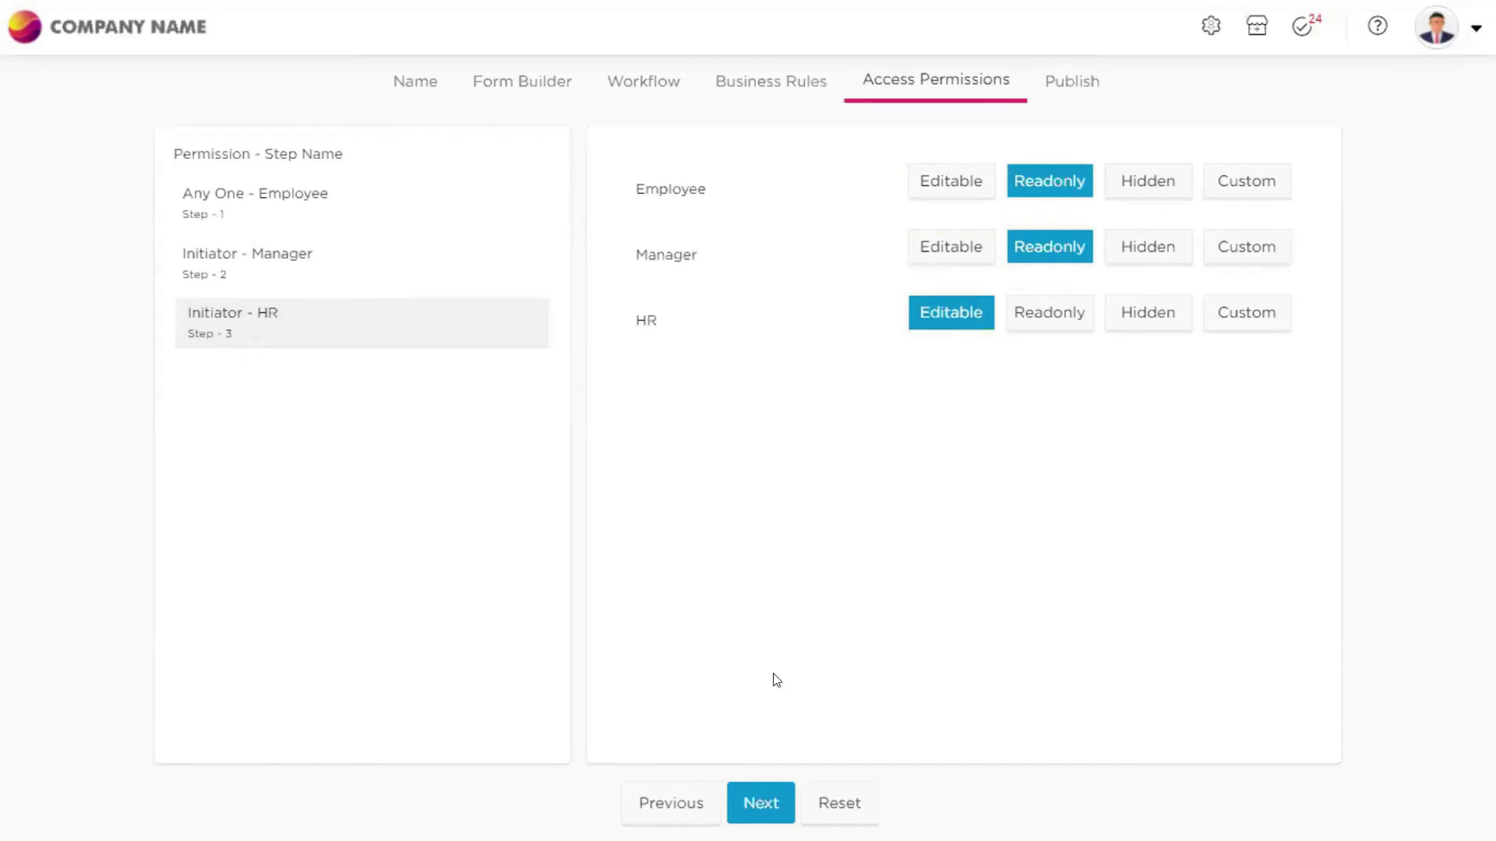
In the publish settings, search the app icons for Leave, clear the search, and choose the document-with-calculator icon
left_click(755, 806)
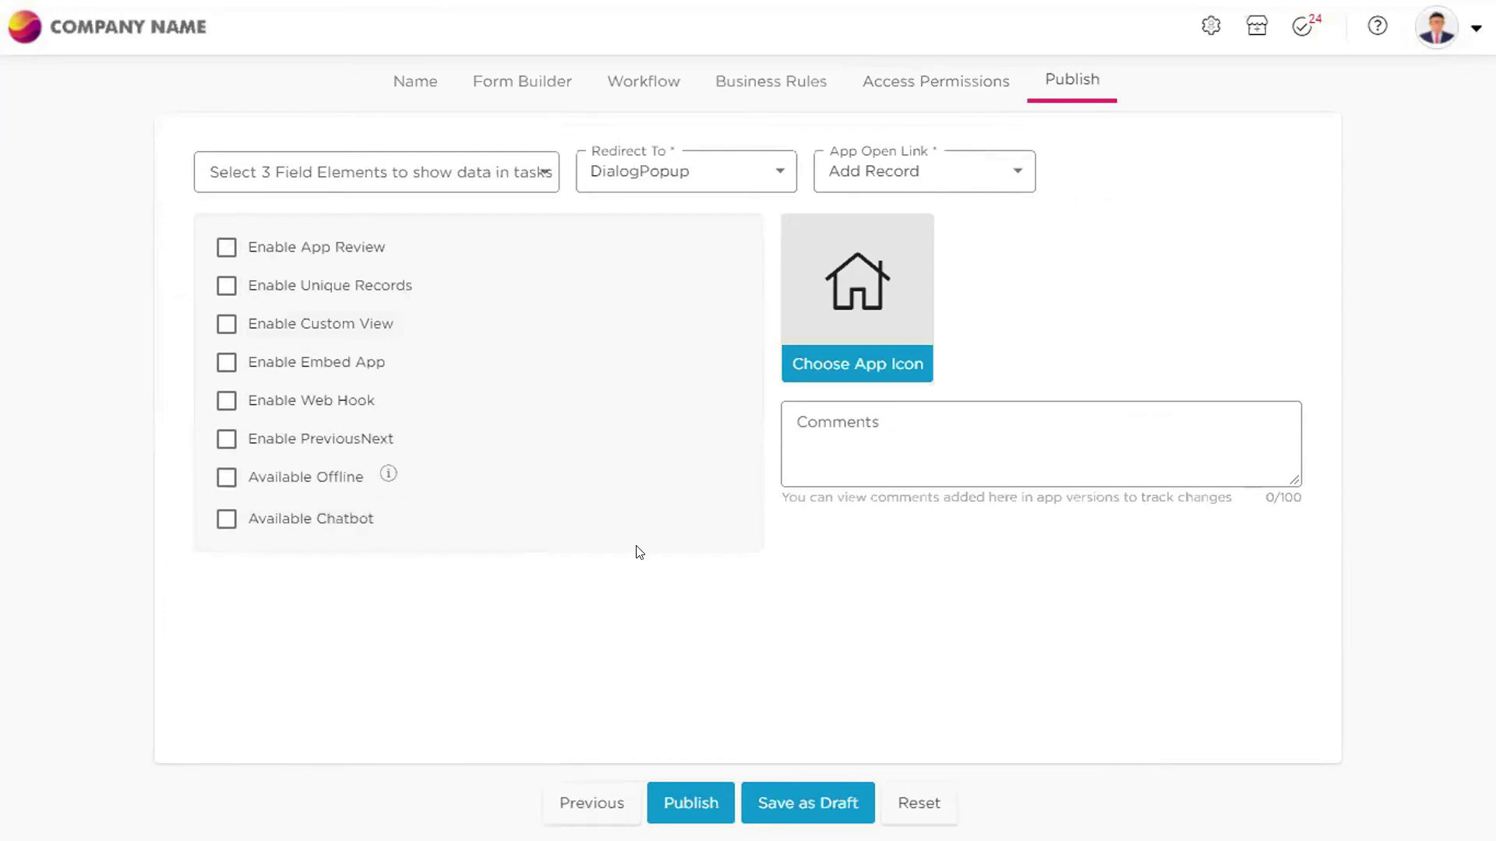
left_click(839, 366)
left_click(308, 195)
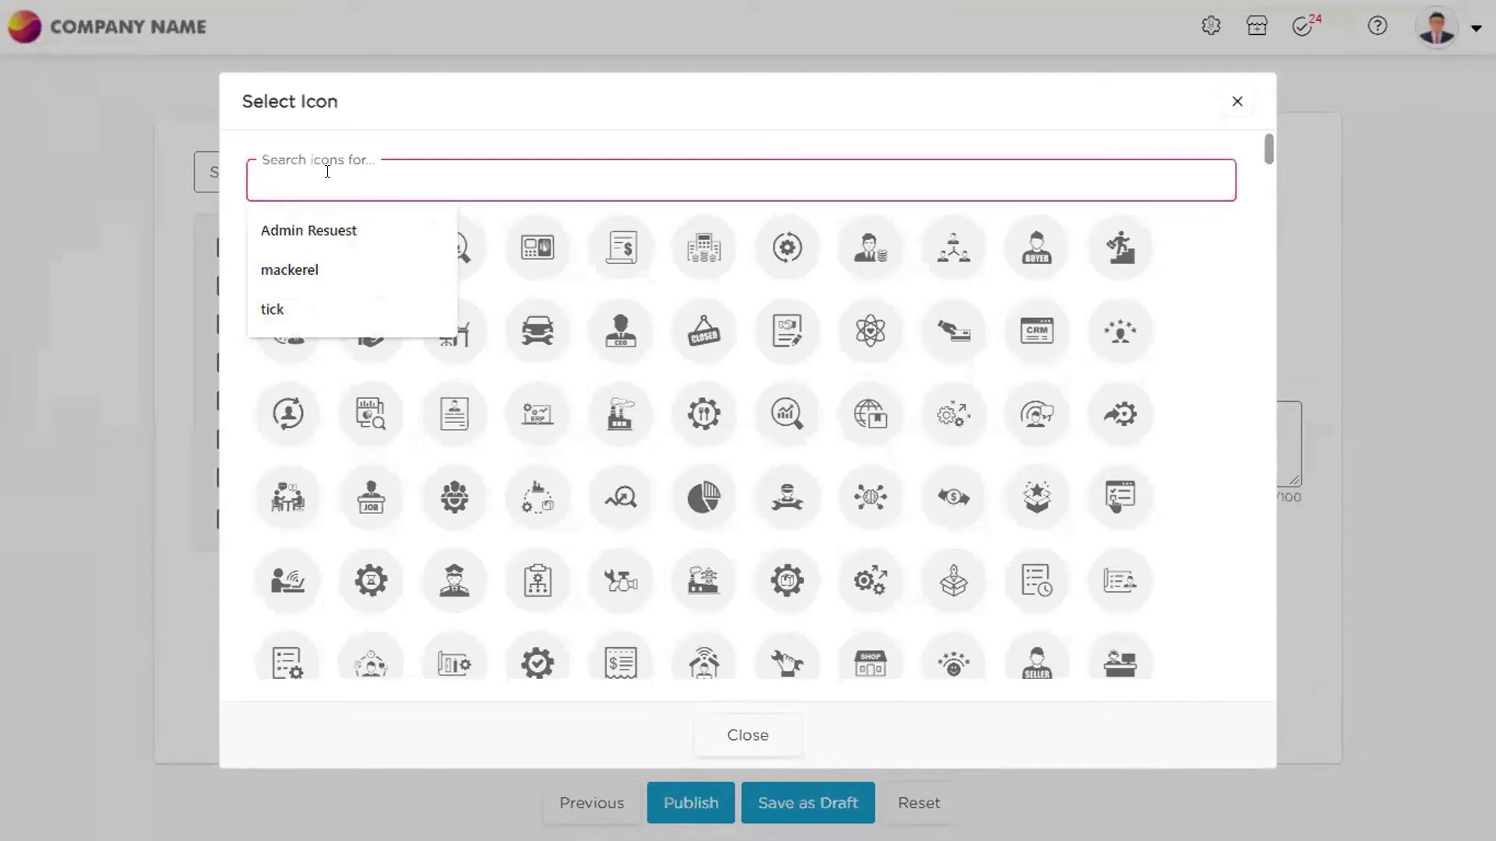
type("Leave")
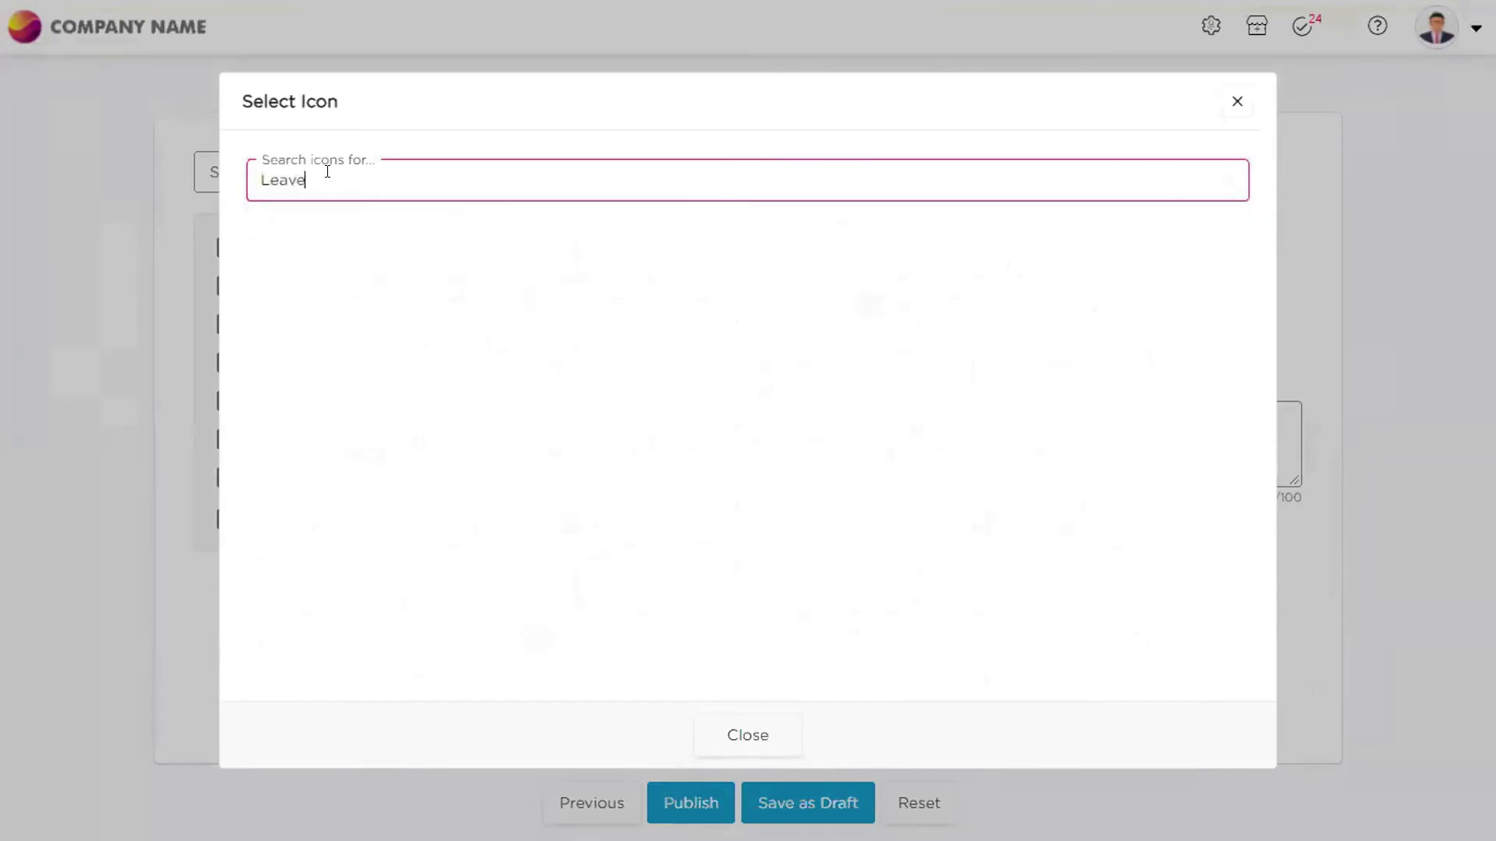
key("BackSpace")
key("BackSpace")
key("BackSpace")
key("BackSpace")
key("BackSpace")
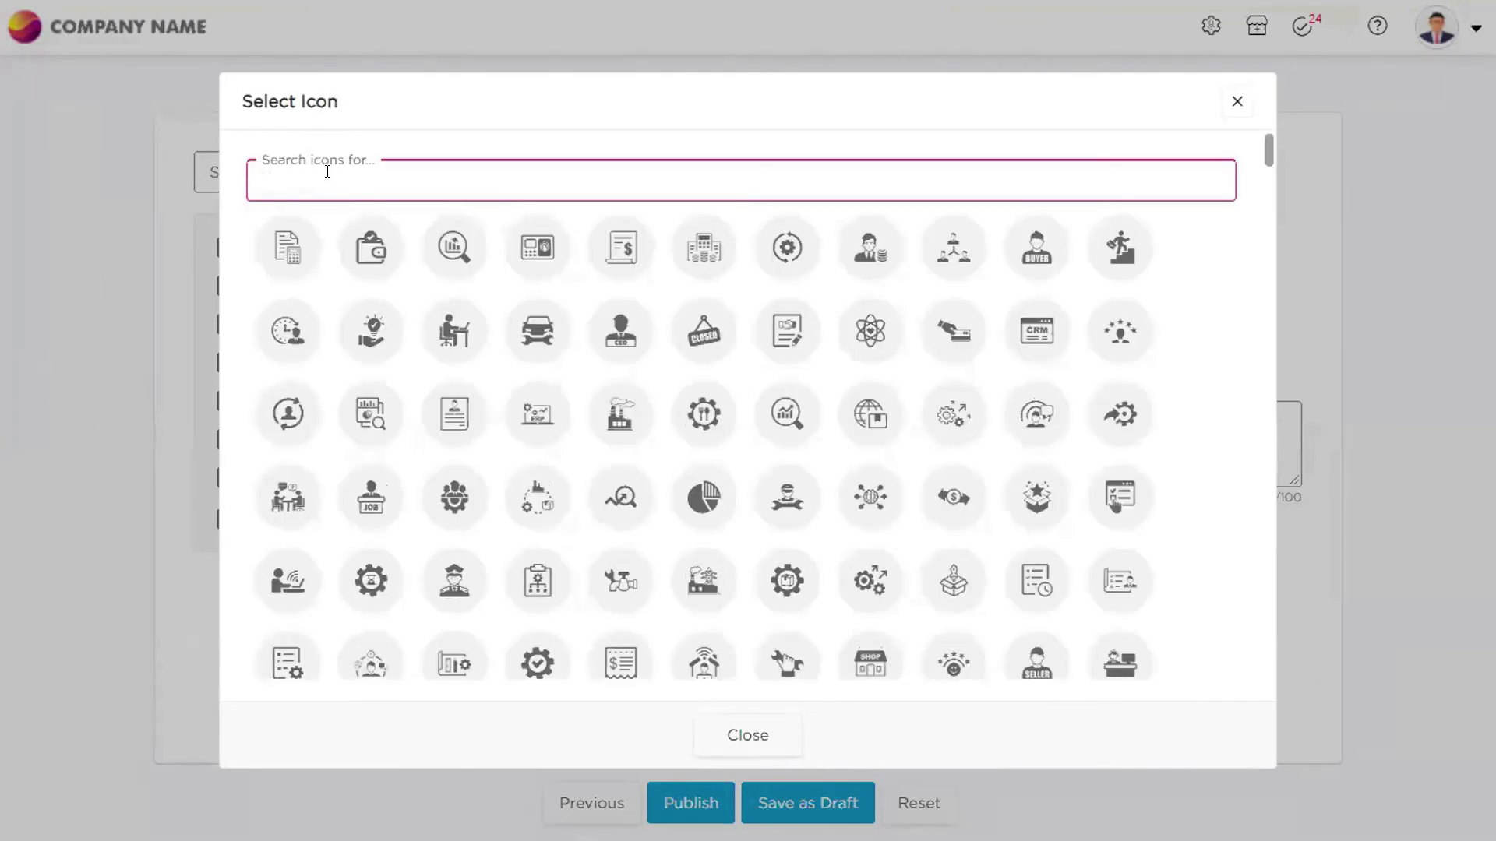
left_click(286, 249)
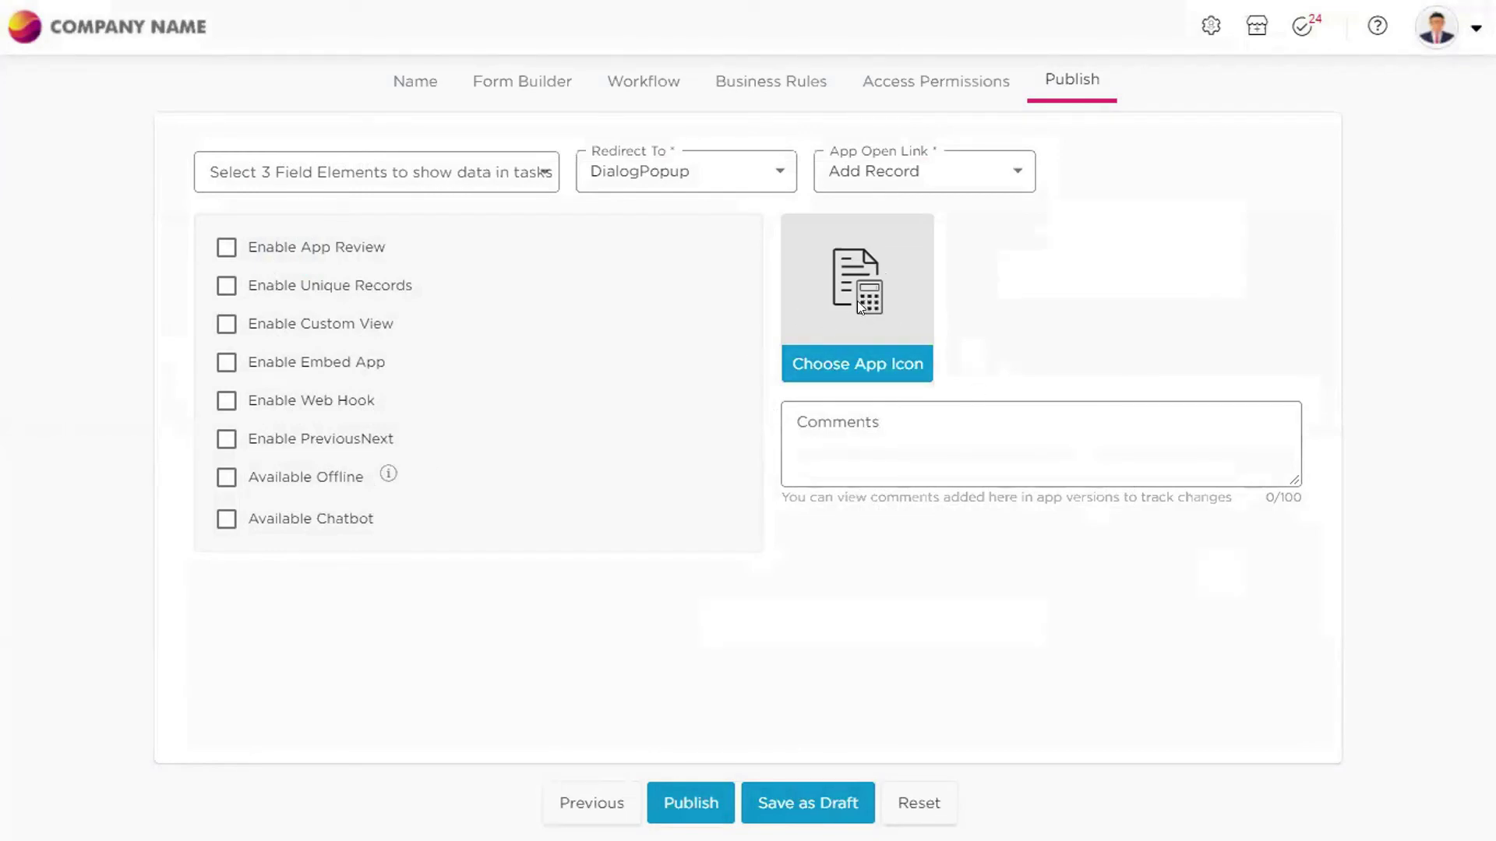
Try to pick a different app icon from the icon library
left_click(837, 362)
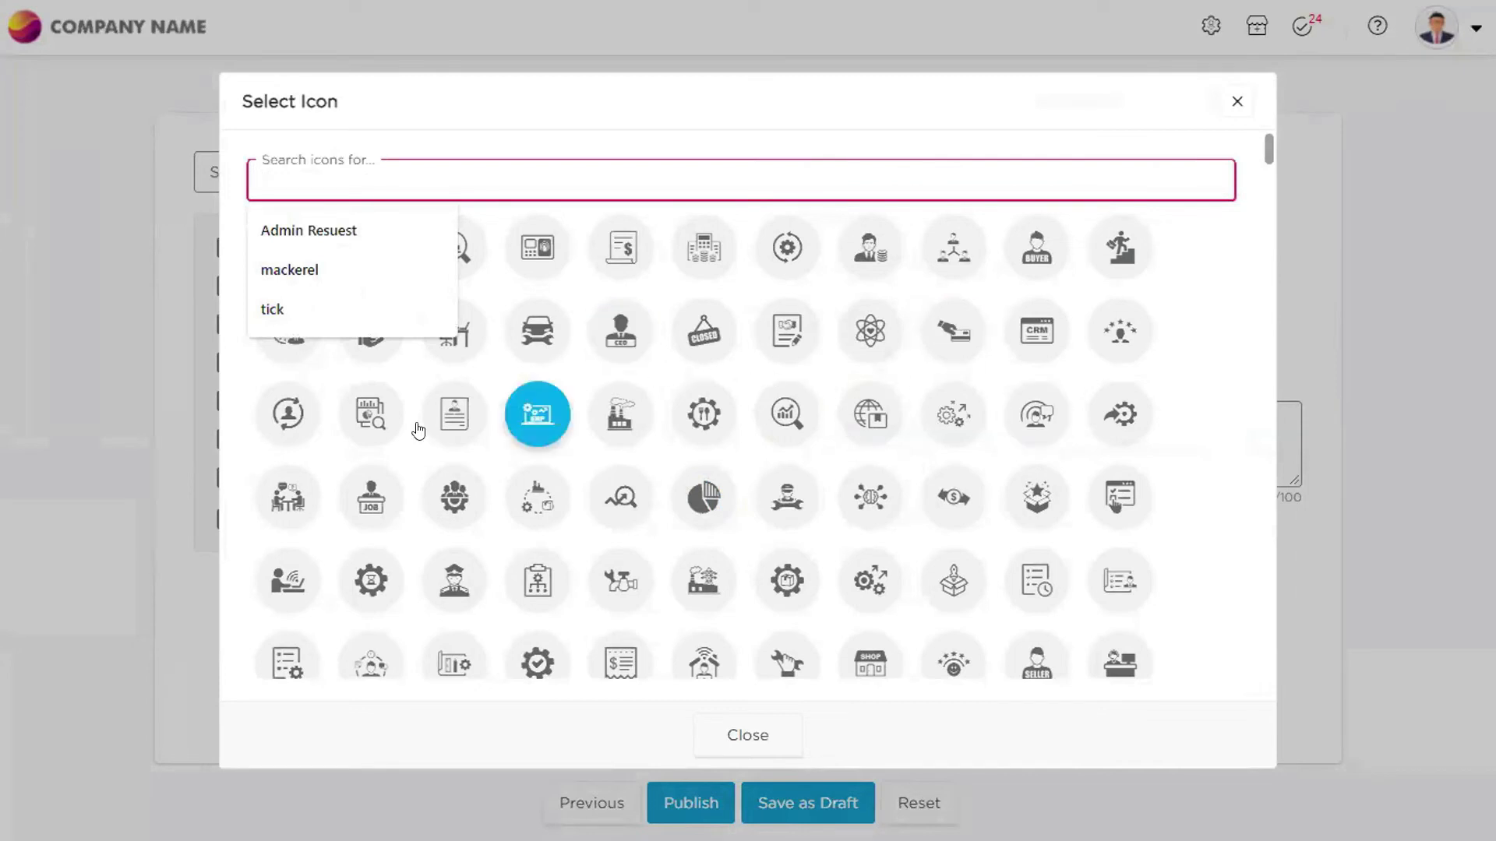
left_click(273, 436)
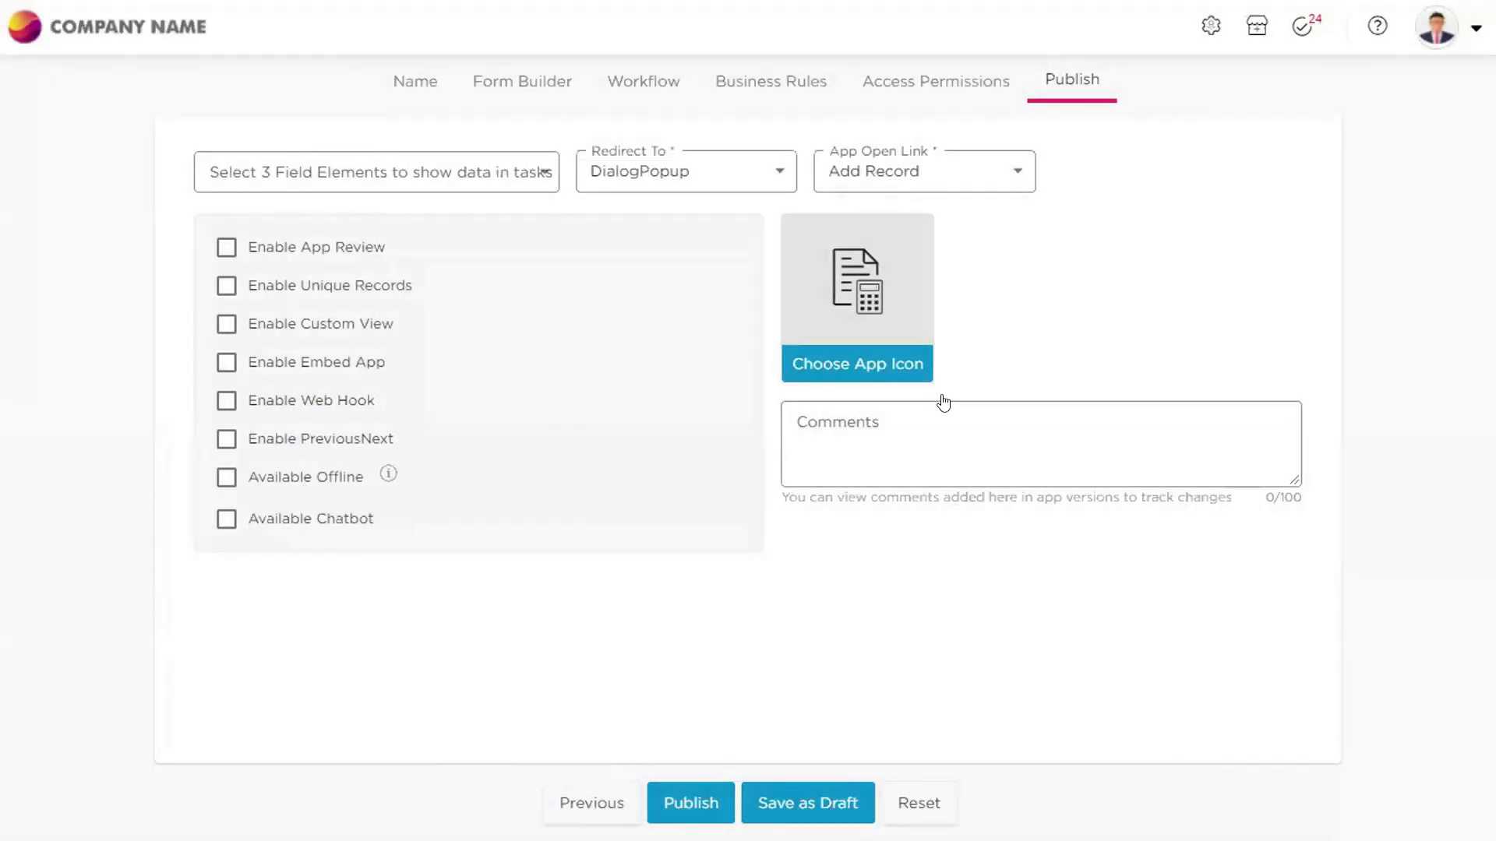
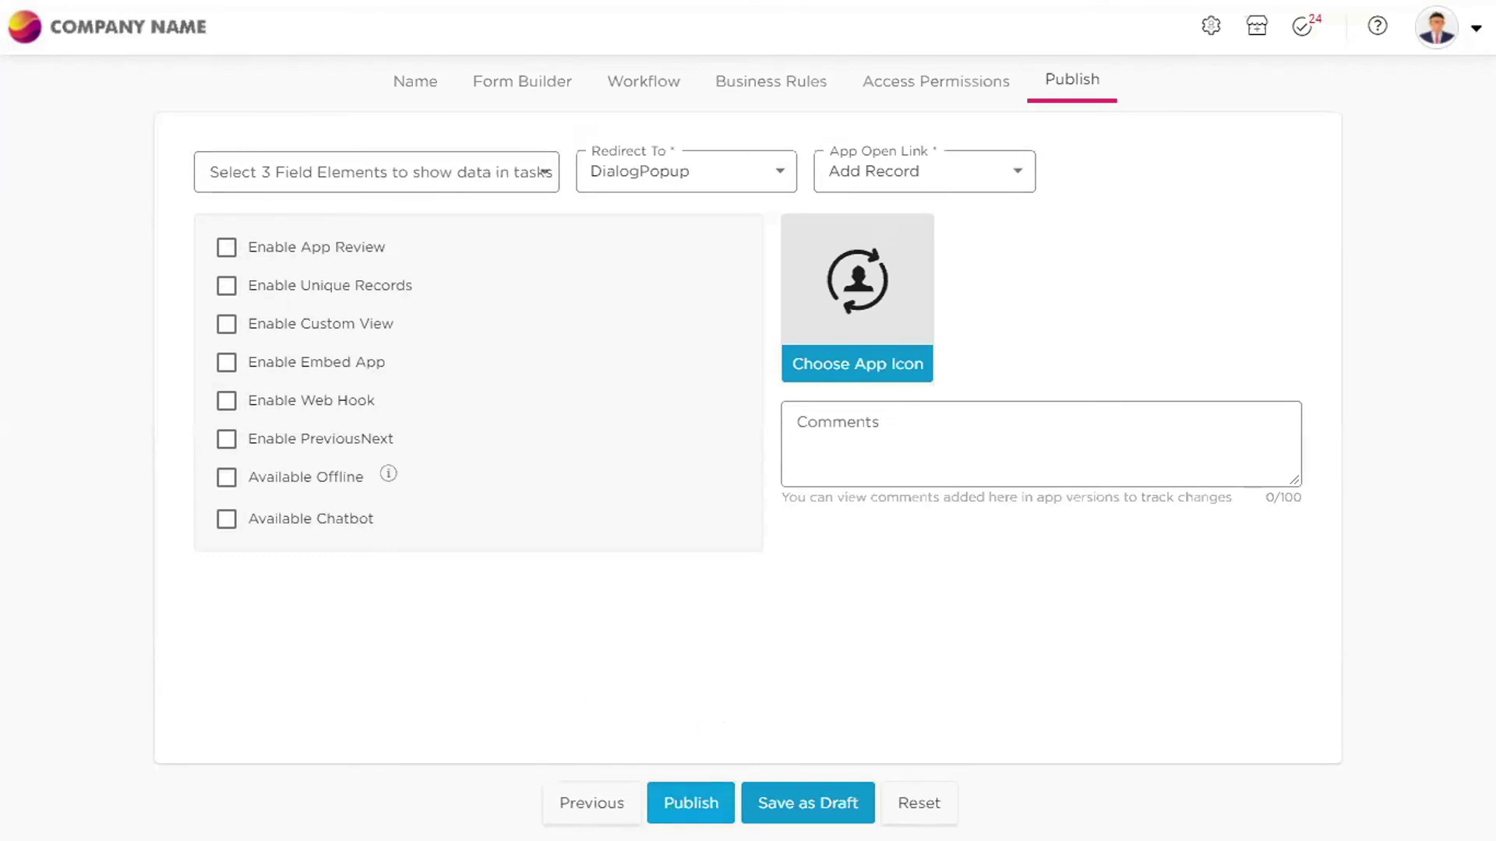
Publish the Leave Management app and review its workflow, rules, access permissions and form
left_click(690, 803)
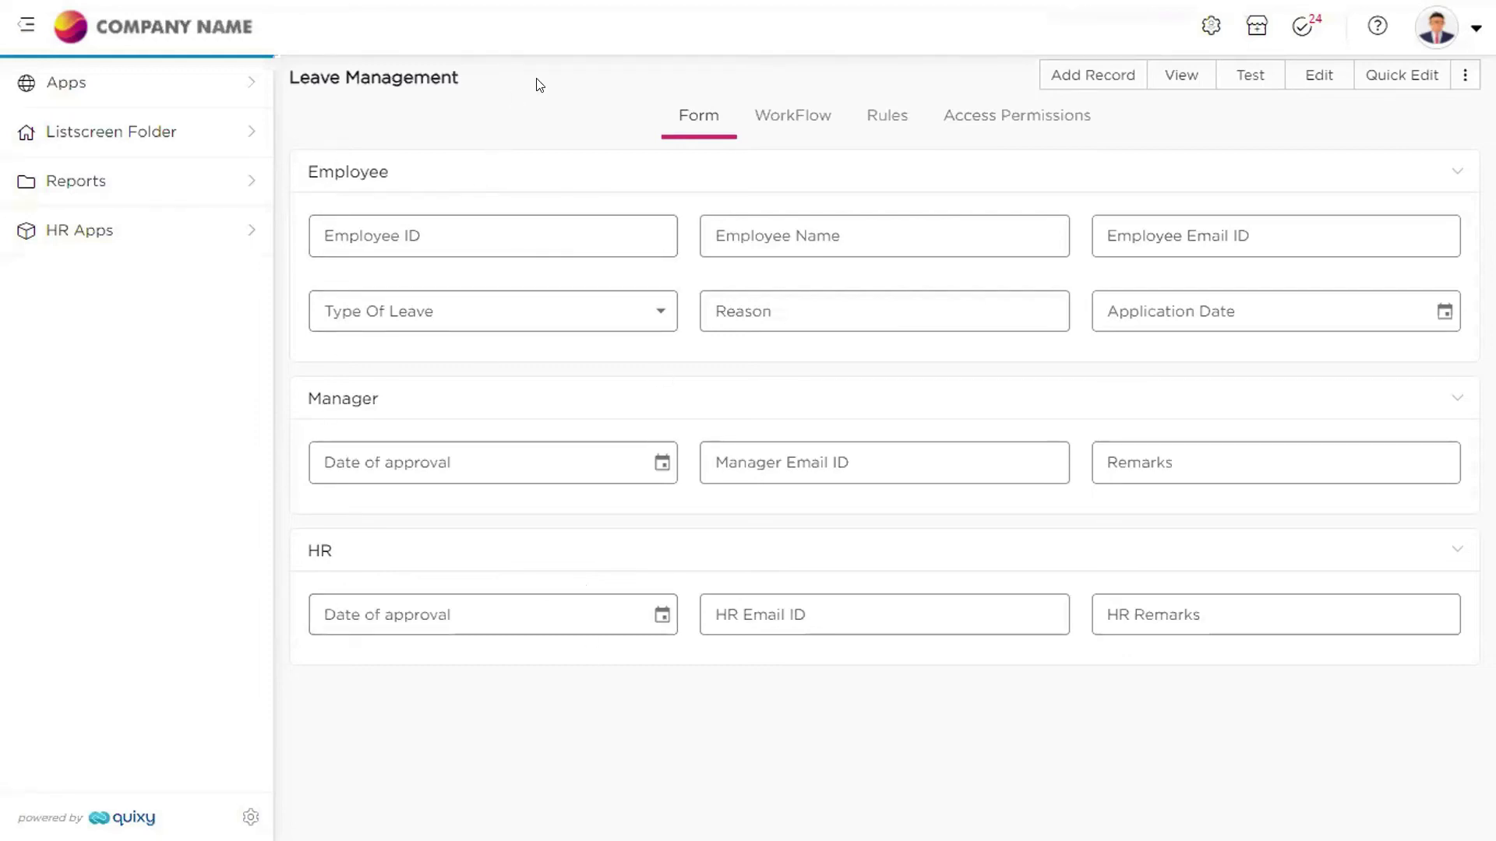
left_click(830, 119)
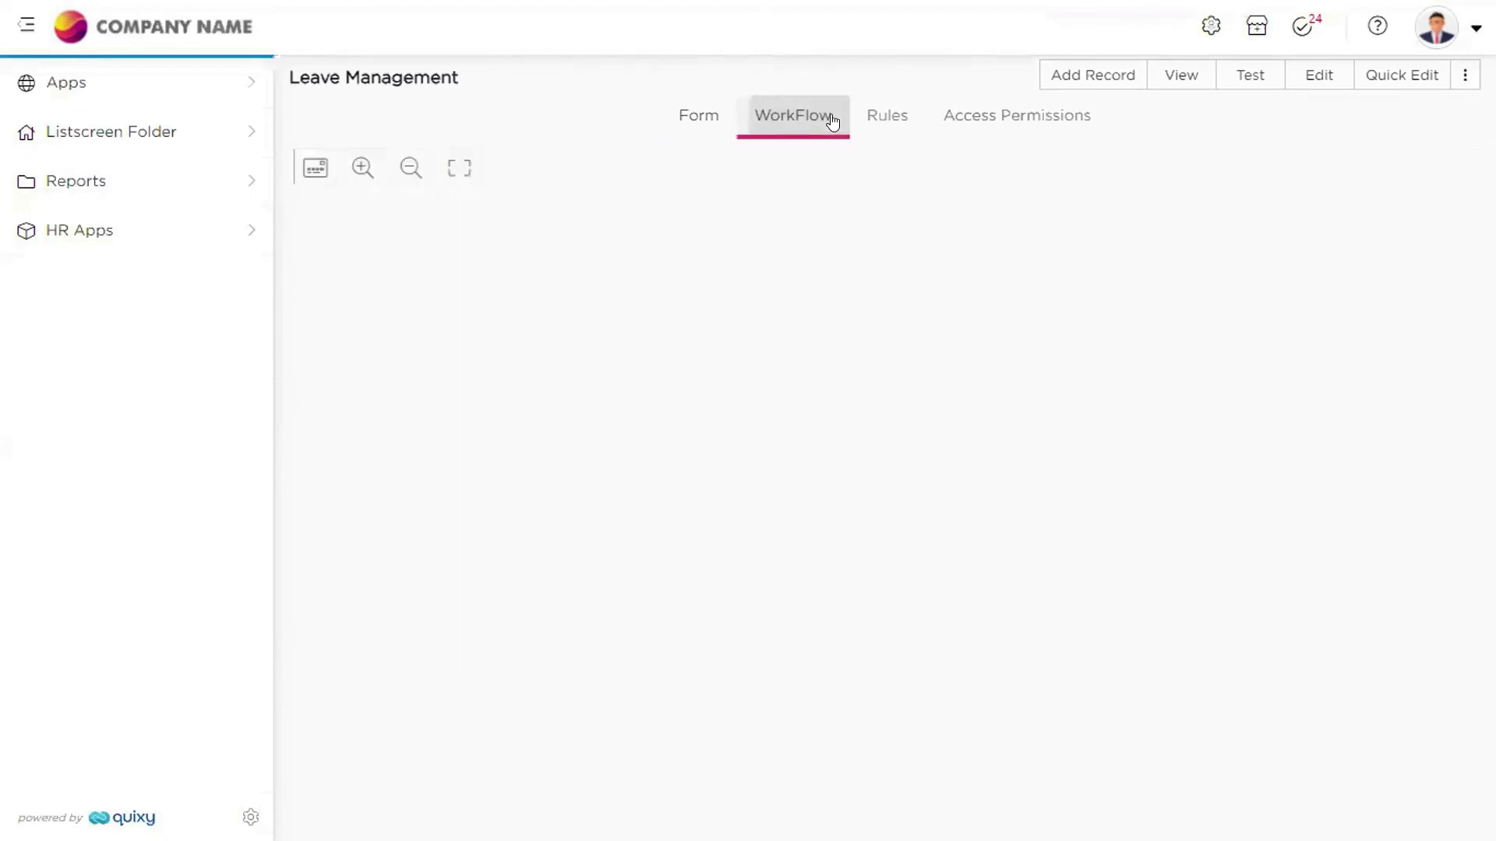
left_click(918, 117)
left_click(966, 117)
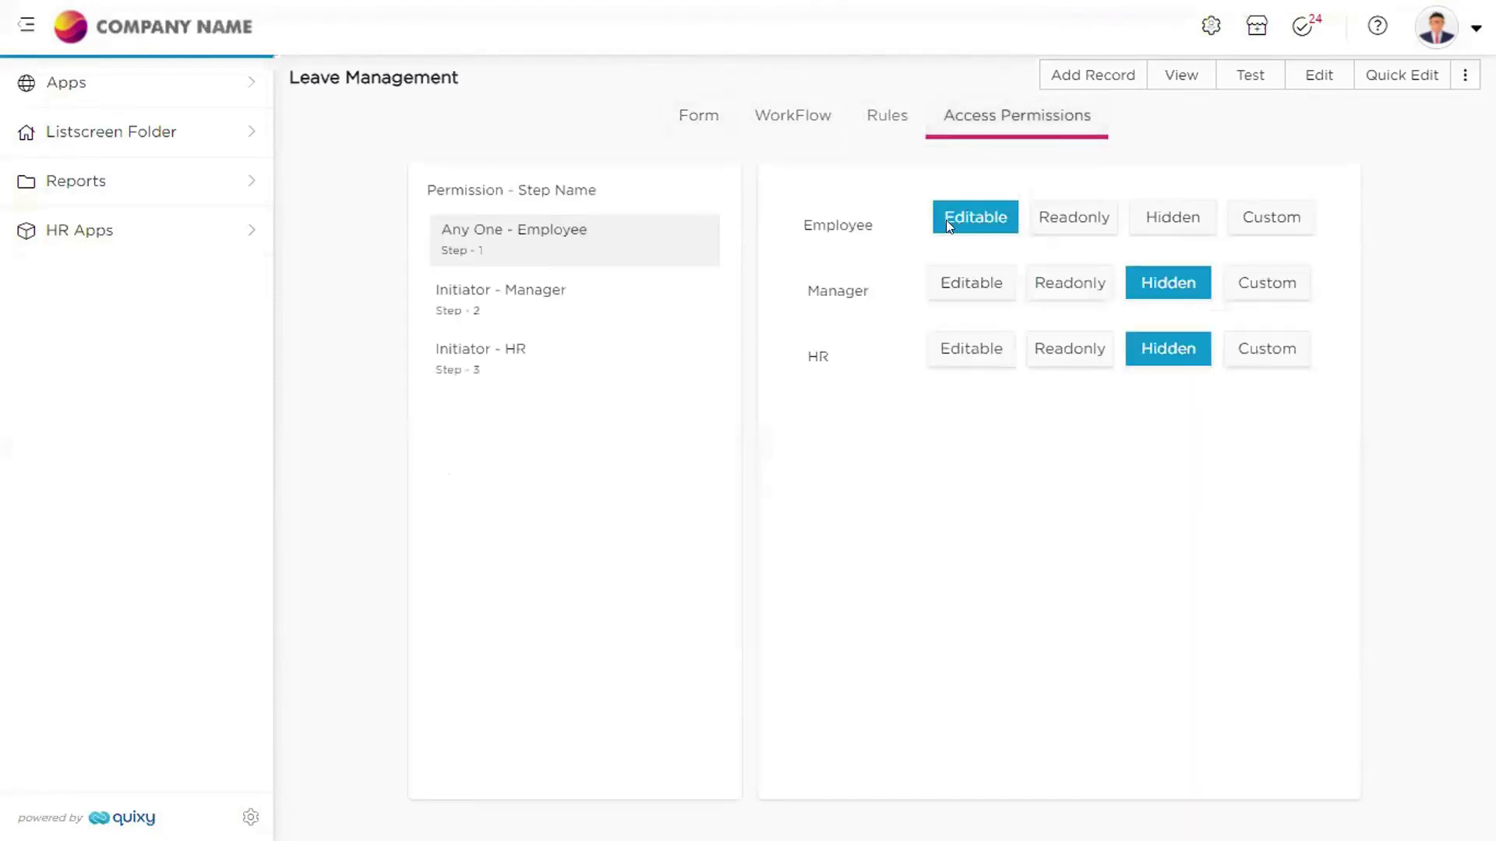
left_click(692, 119)
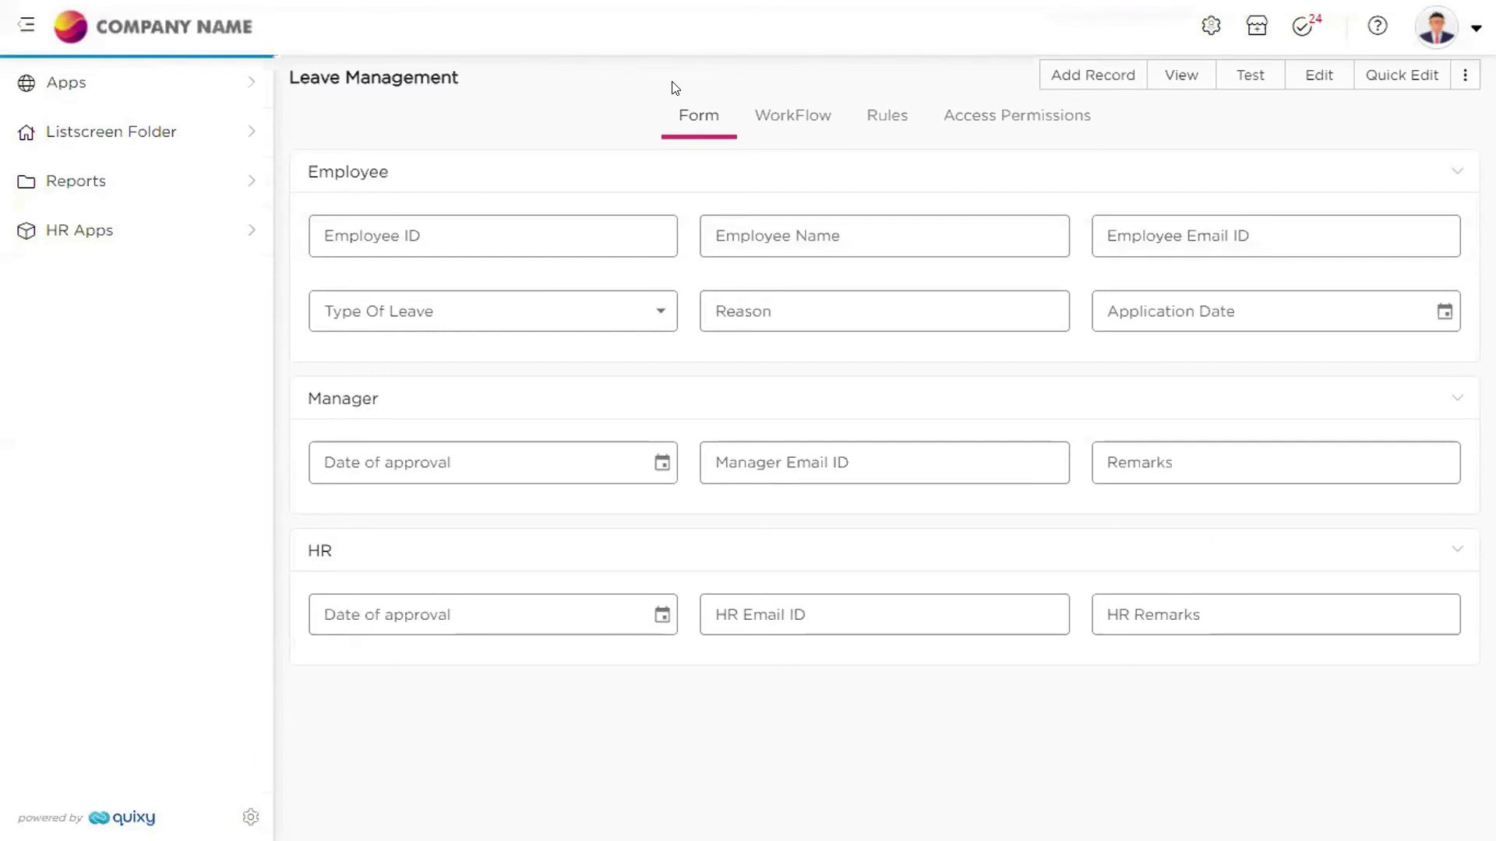
Open the list of workspaces and examine the Customer success team entry
left_click(1210, 26)
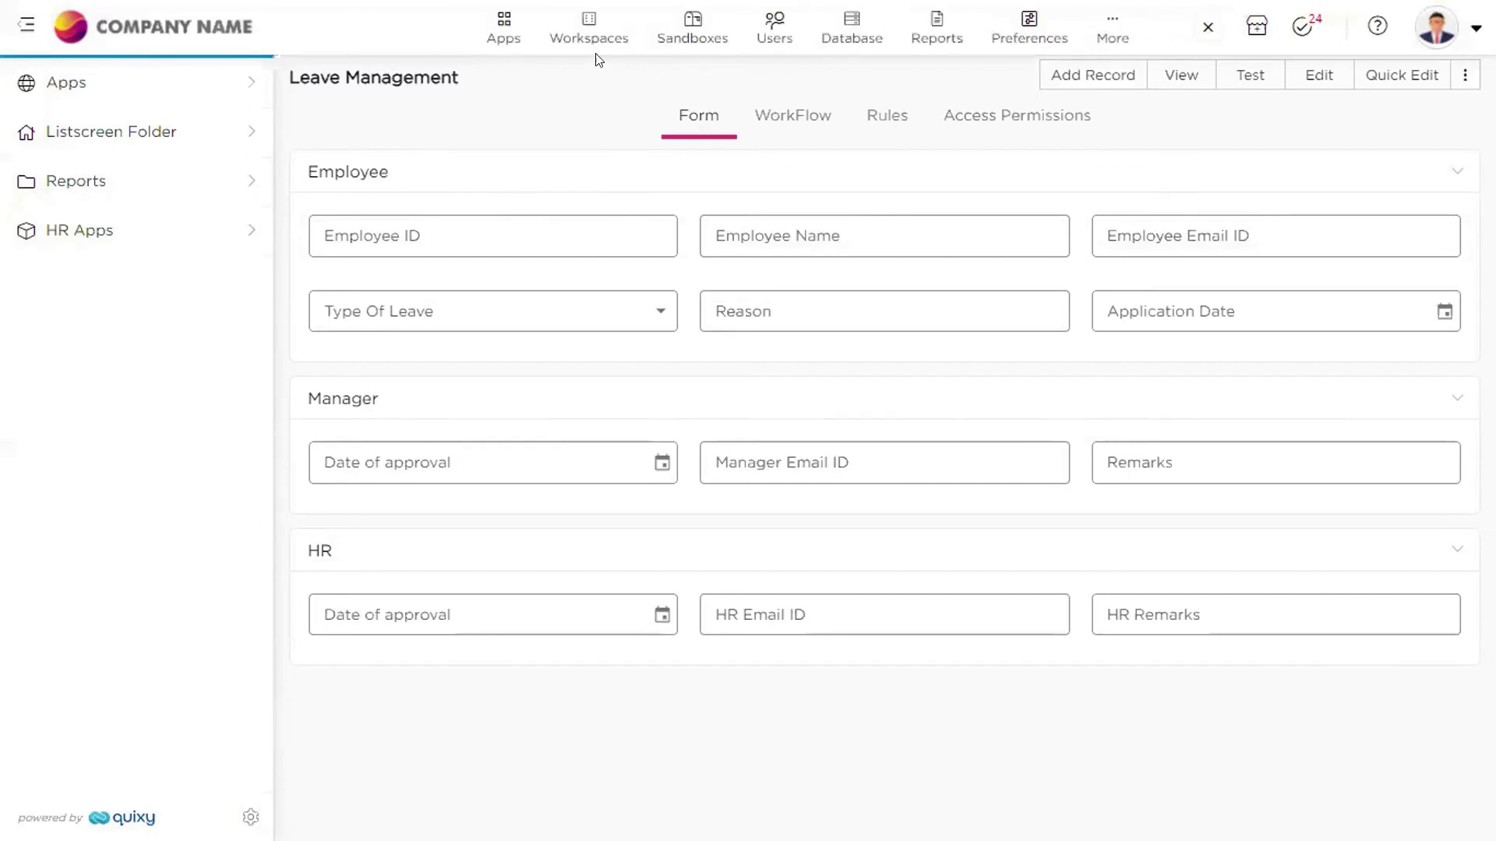
mouse_move(588, 43)
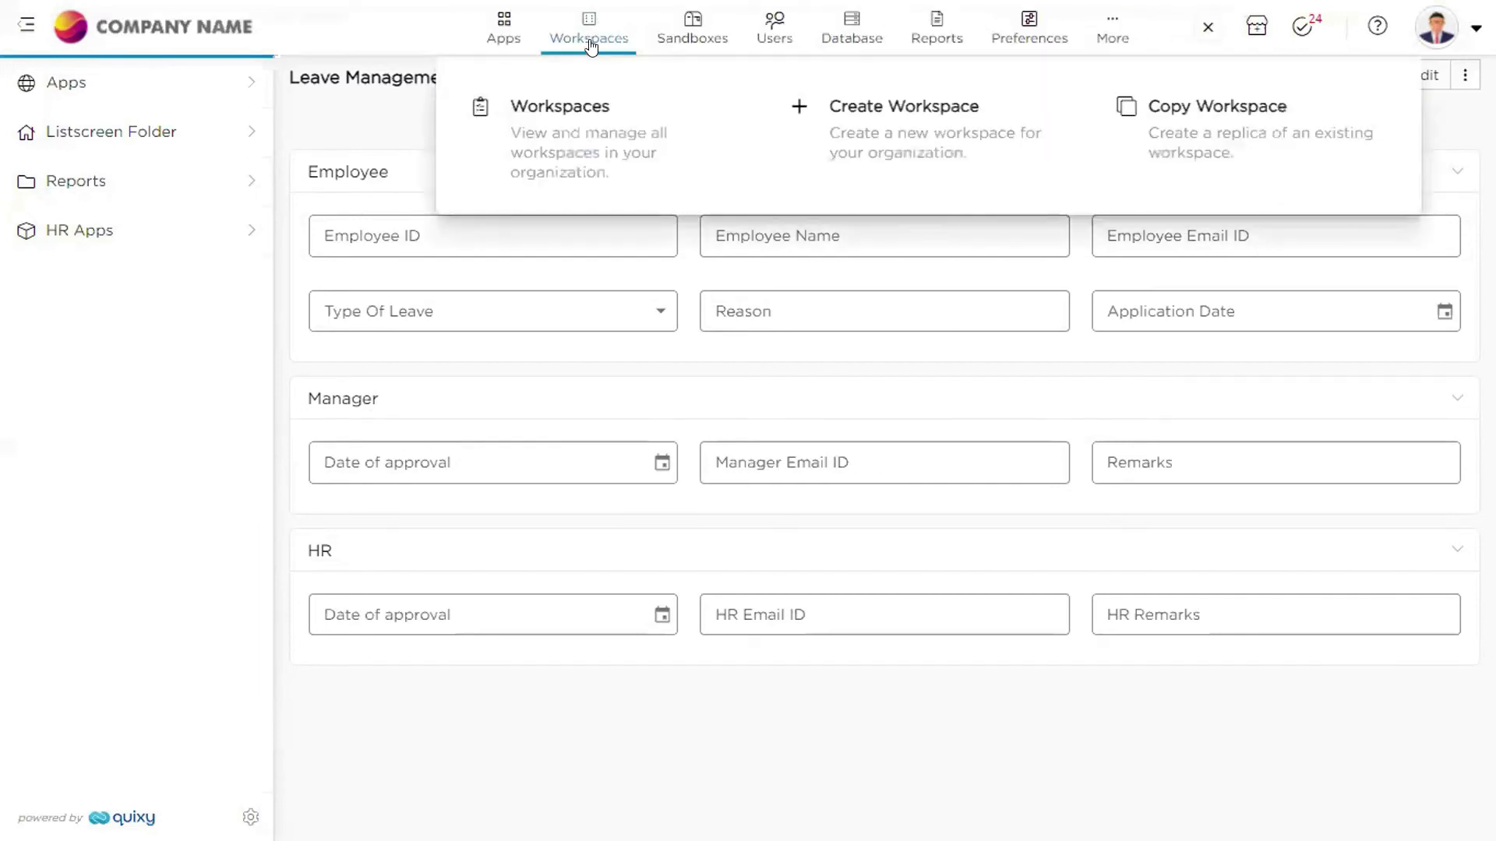
left_click(575, 117)
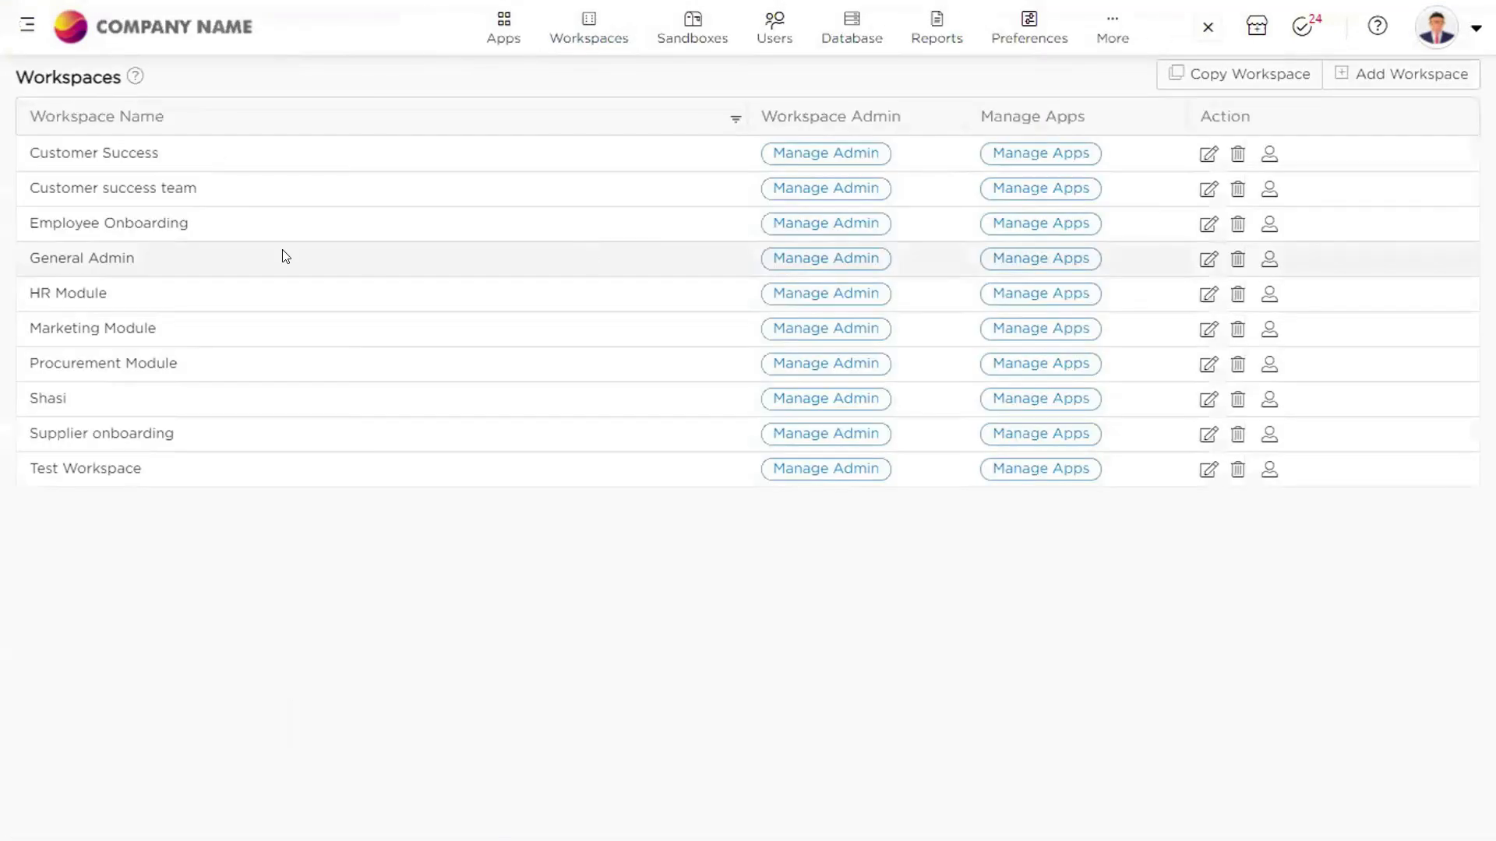
left_click_drag(29, 182, 211, 189)
left_click(215, 190)
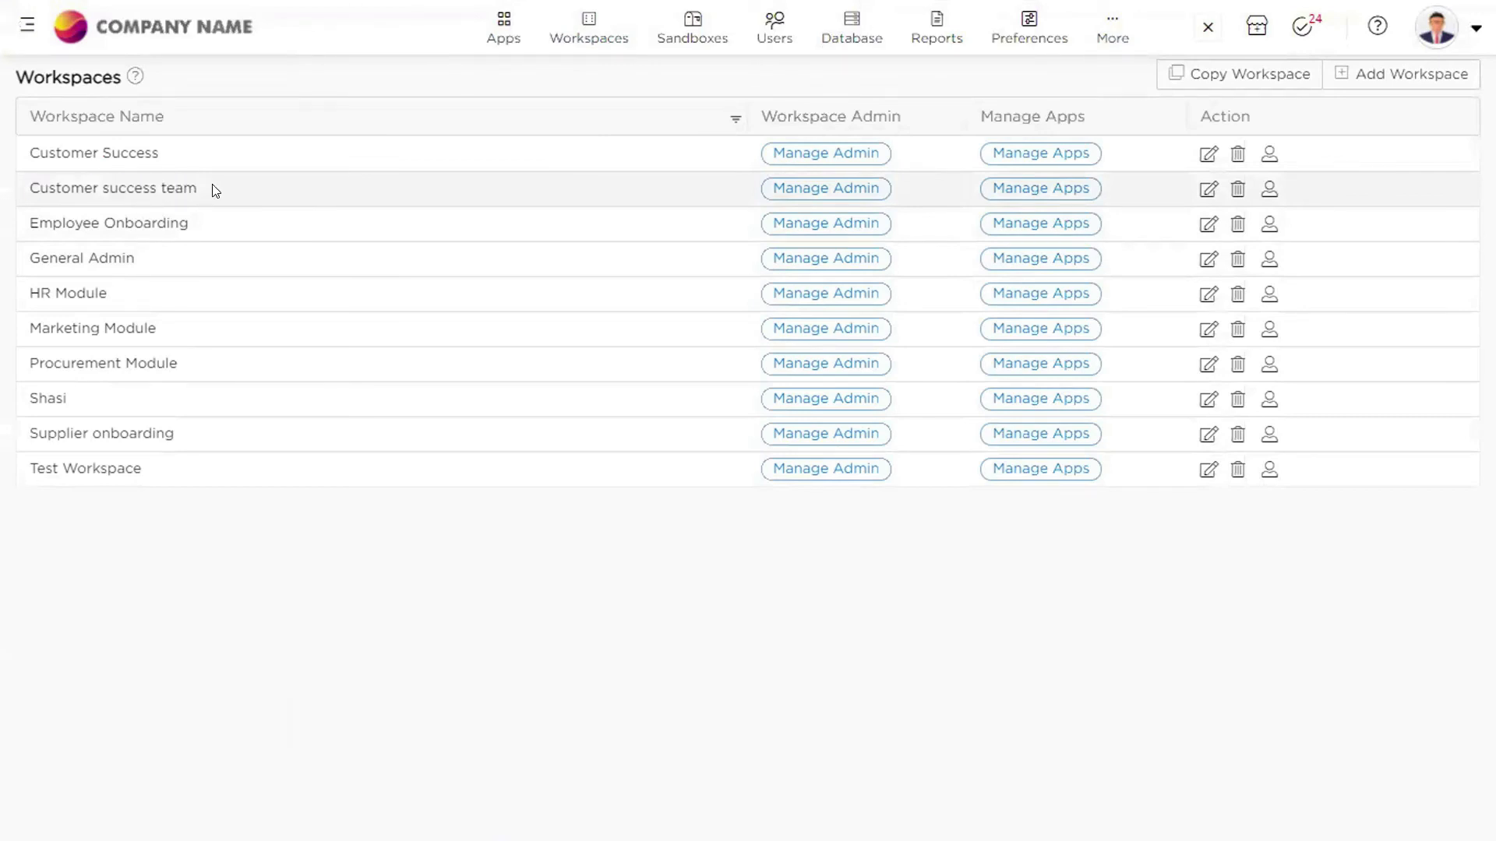
left_click_drag(28, 183, 200, 188)
left_click(87, 185)
left_click_drag(28, 185, 212, 191)
left_click(211, 192)
left_click_drag(31, 185, 187, 192)
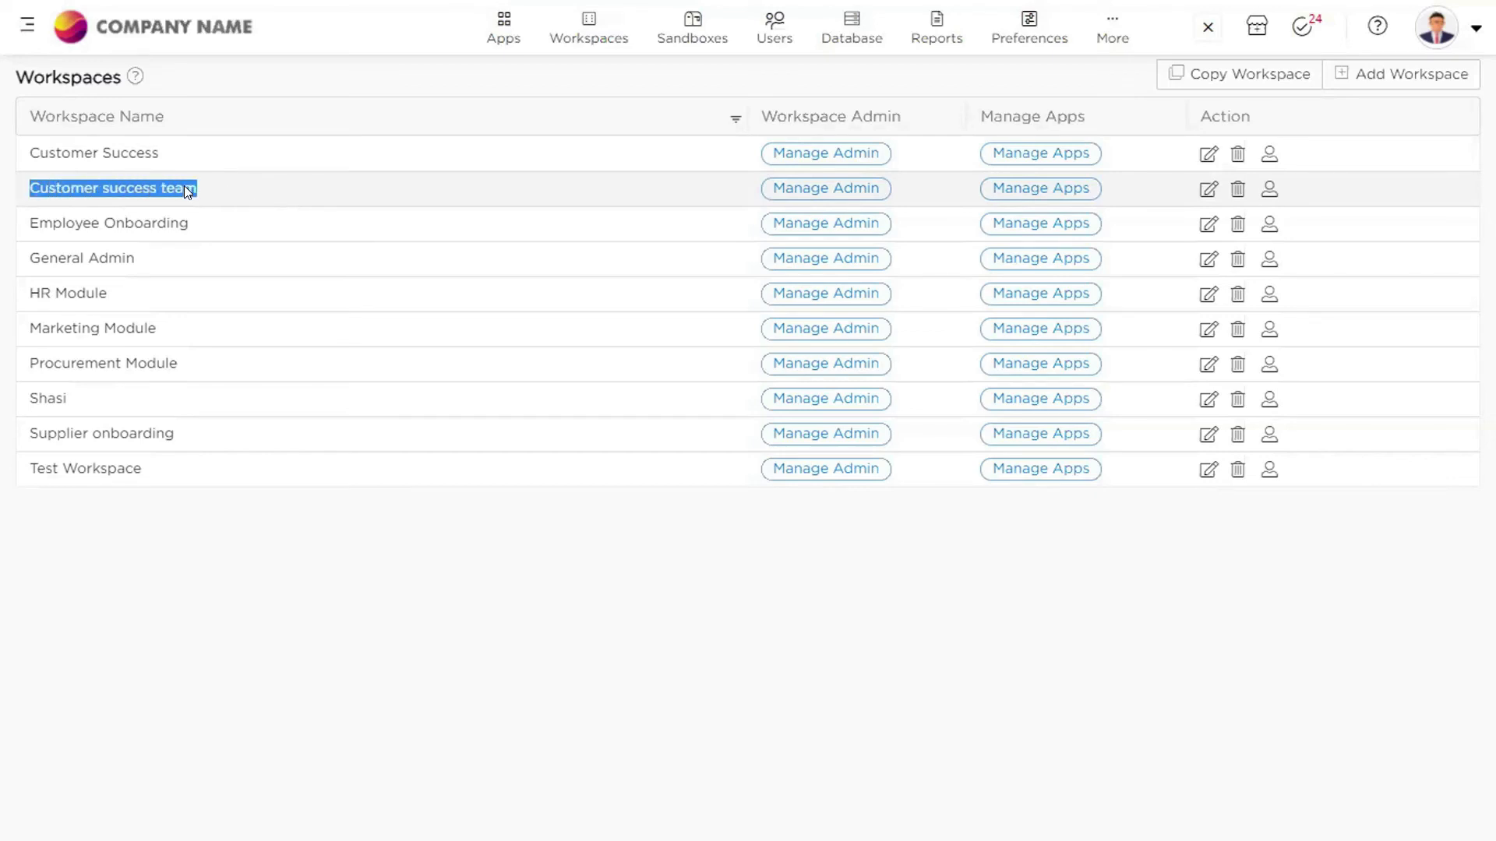
left_click(235, 191)
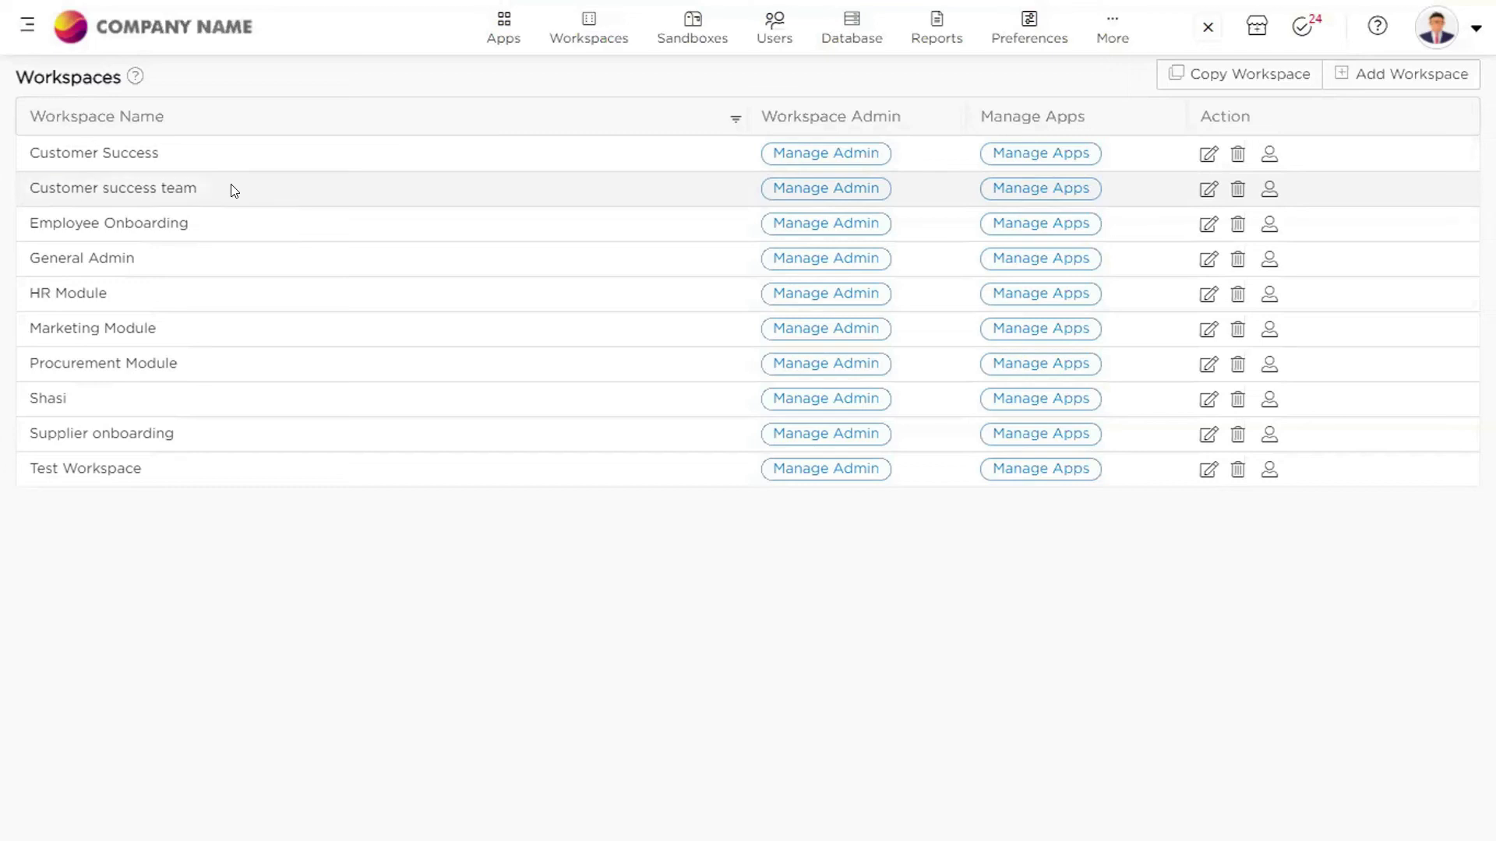
Open the organization's list of roles and examine the Customer Success Manager and Employee roles
left_click(775, 30)
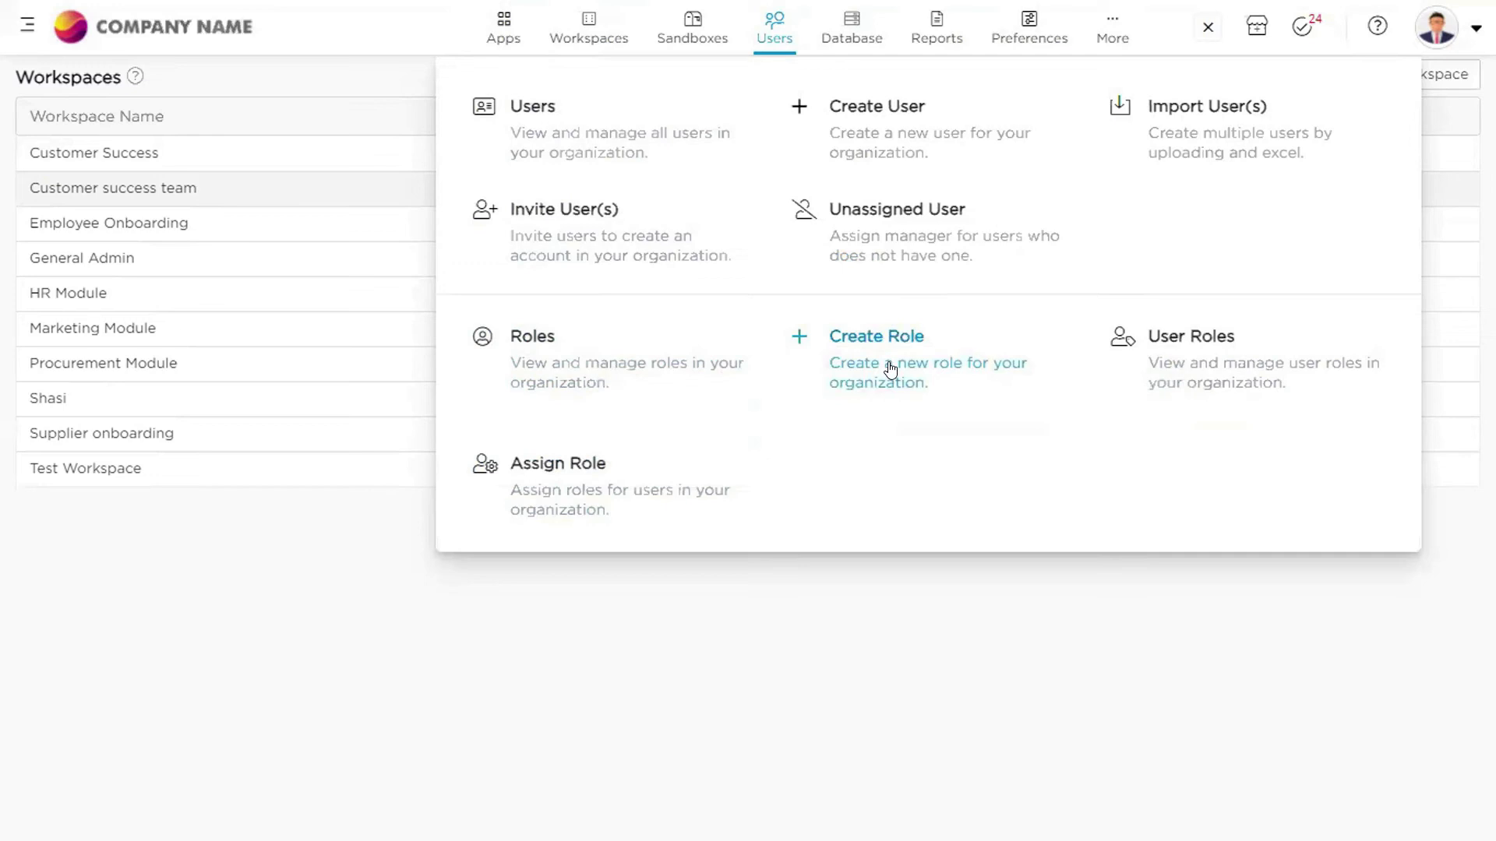
left_click(517, 366)
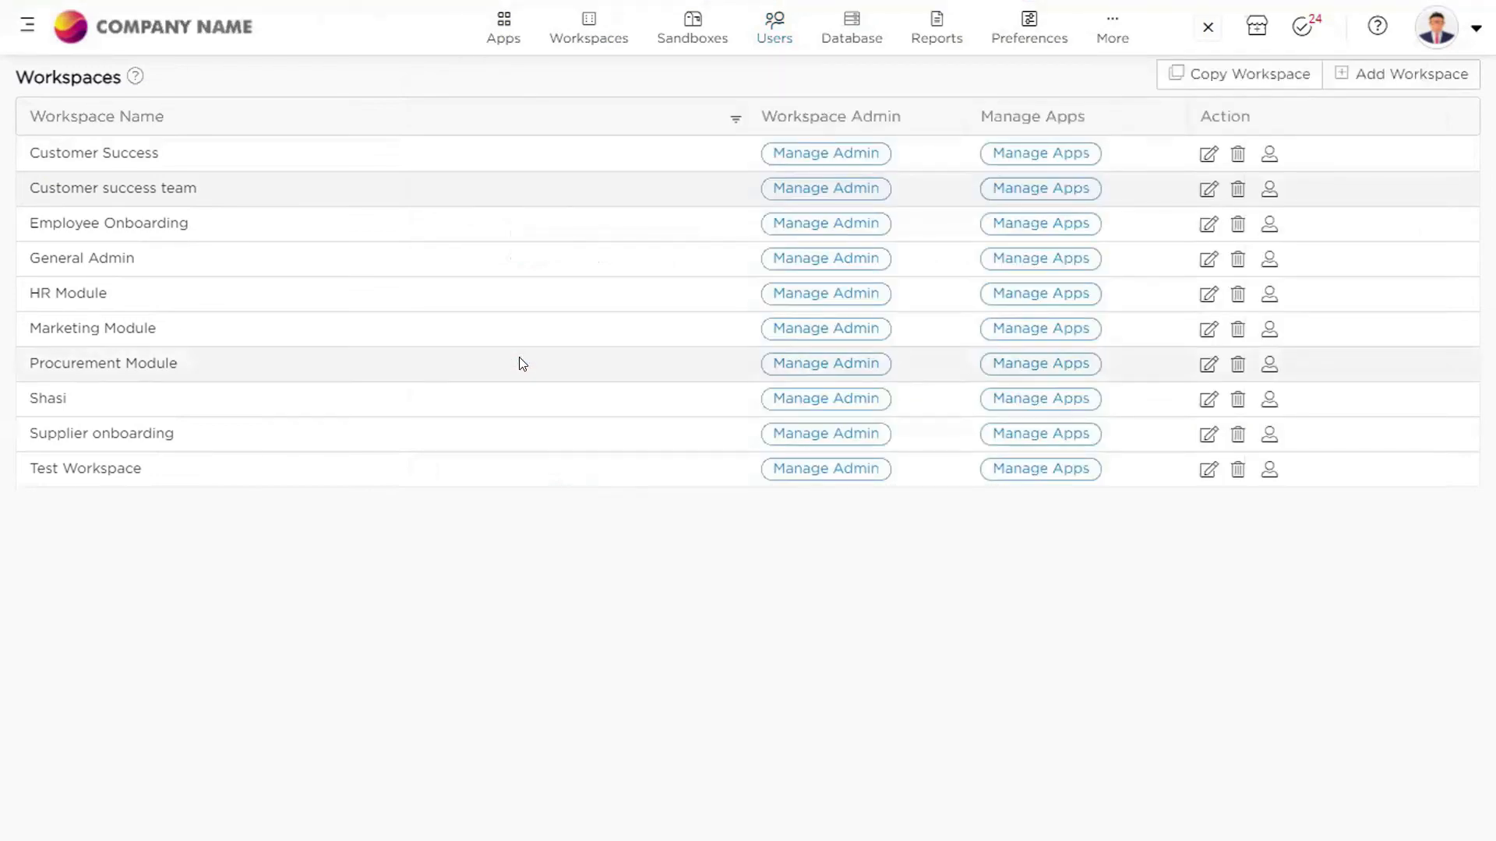
mouse_move(732, 43)
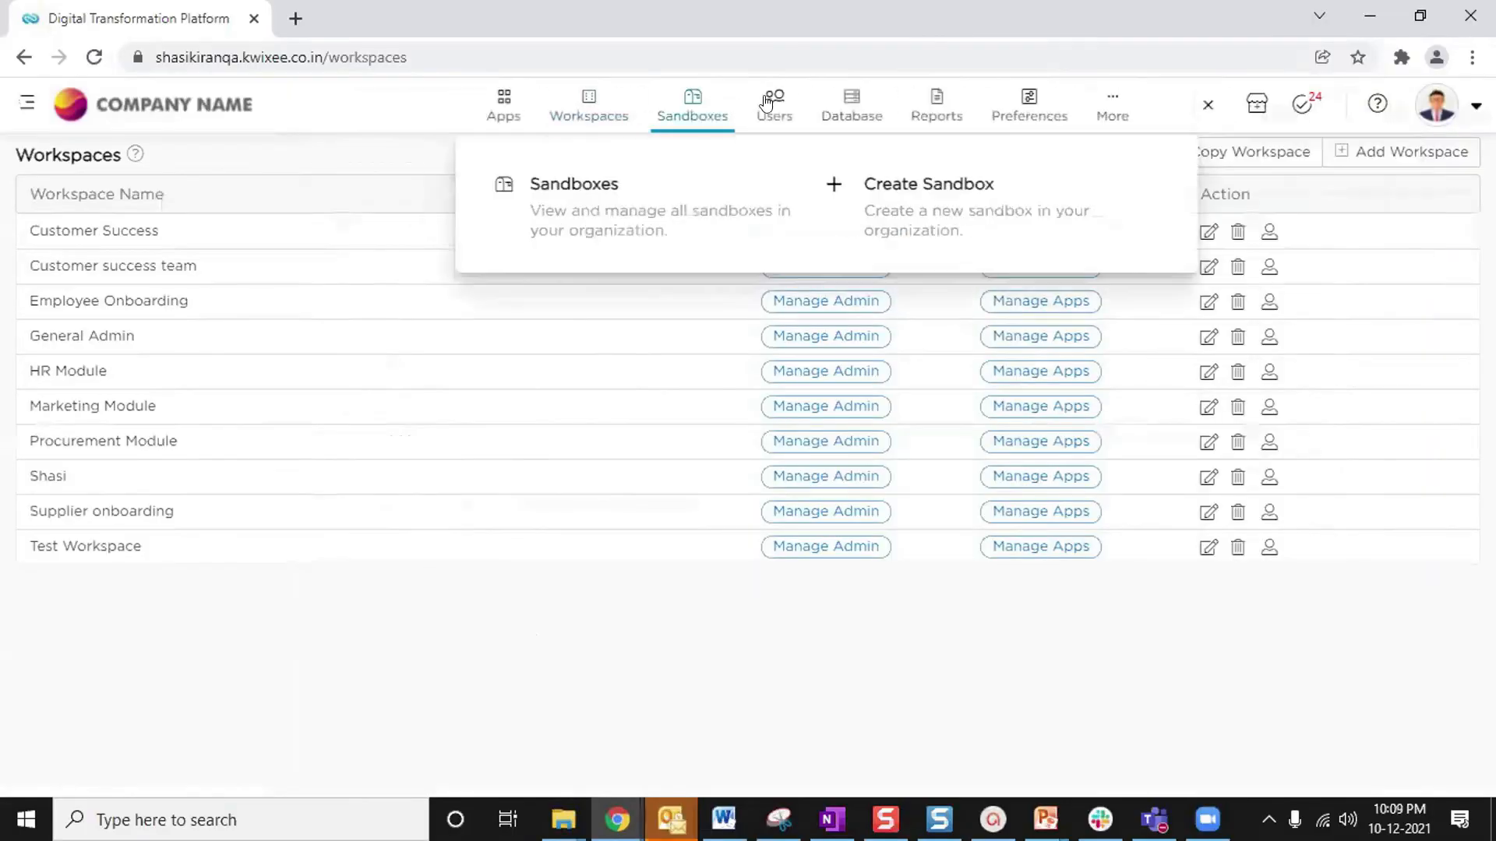
mouse_move(772, 103)
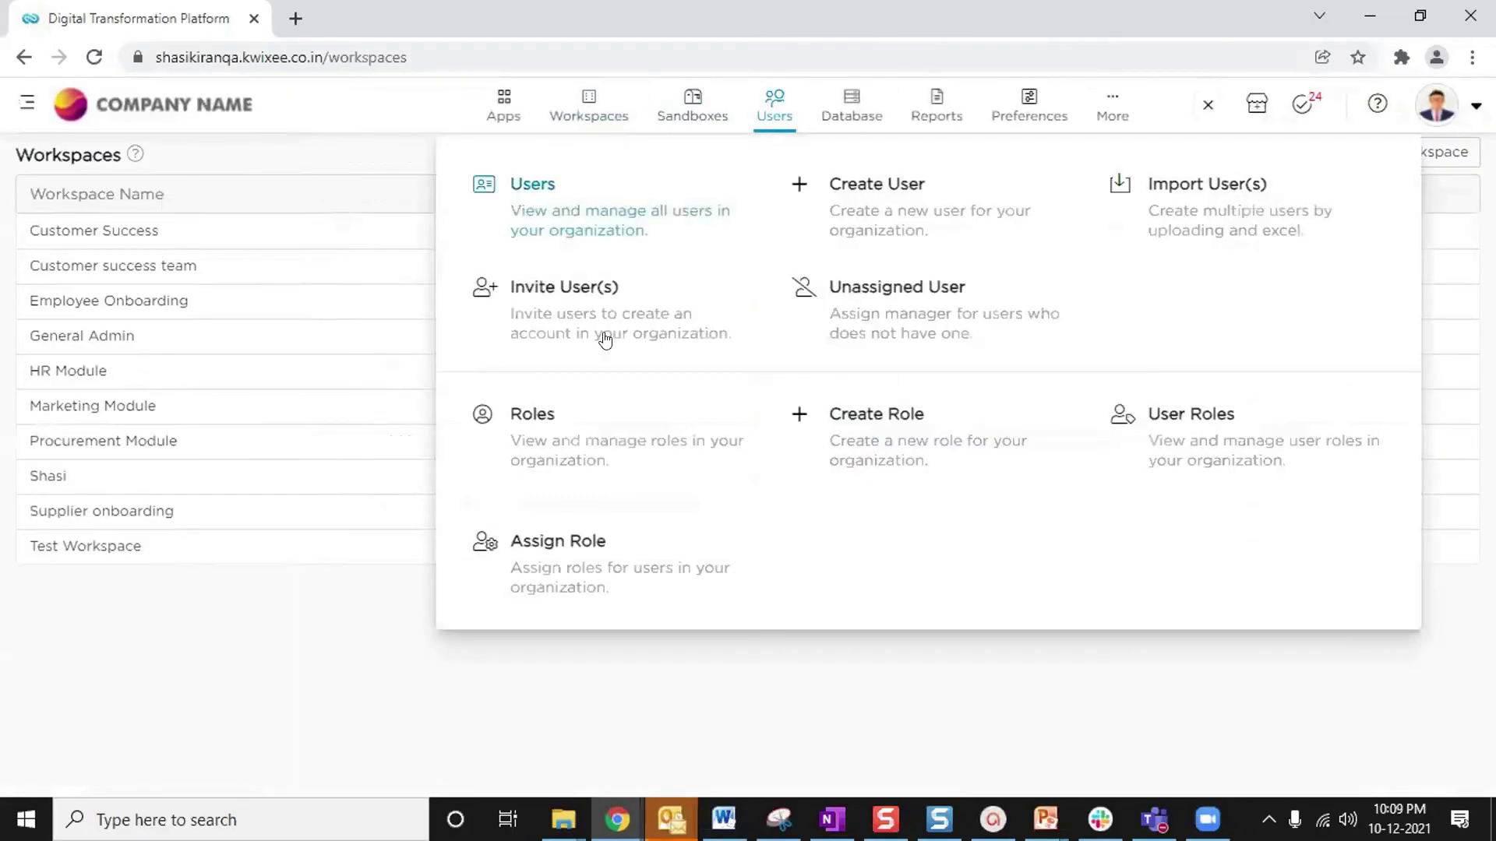
left_click(535, 411)
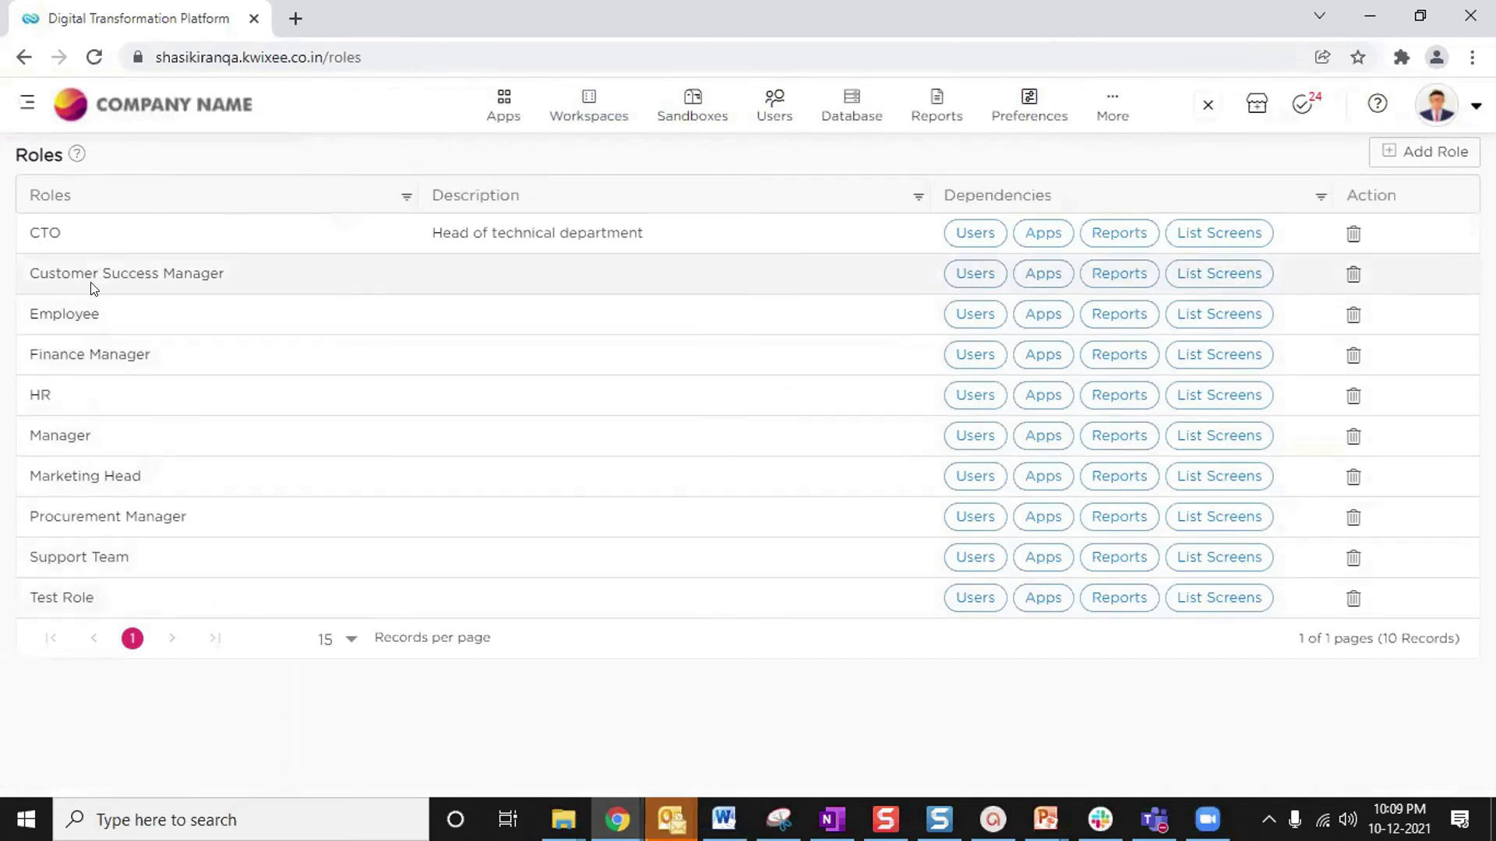
left_click_drag(29, 273, 220, 272)
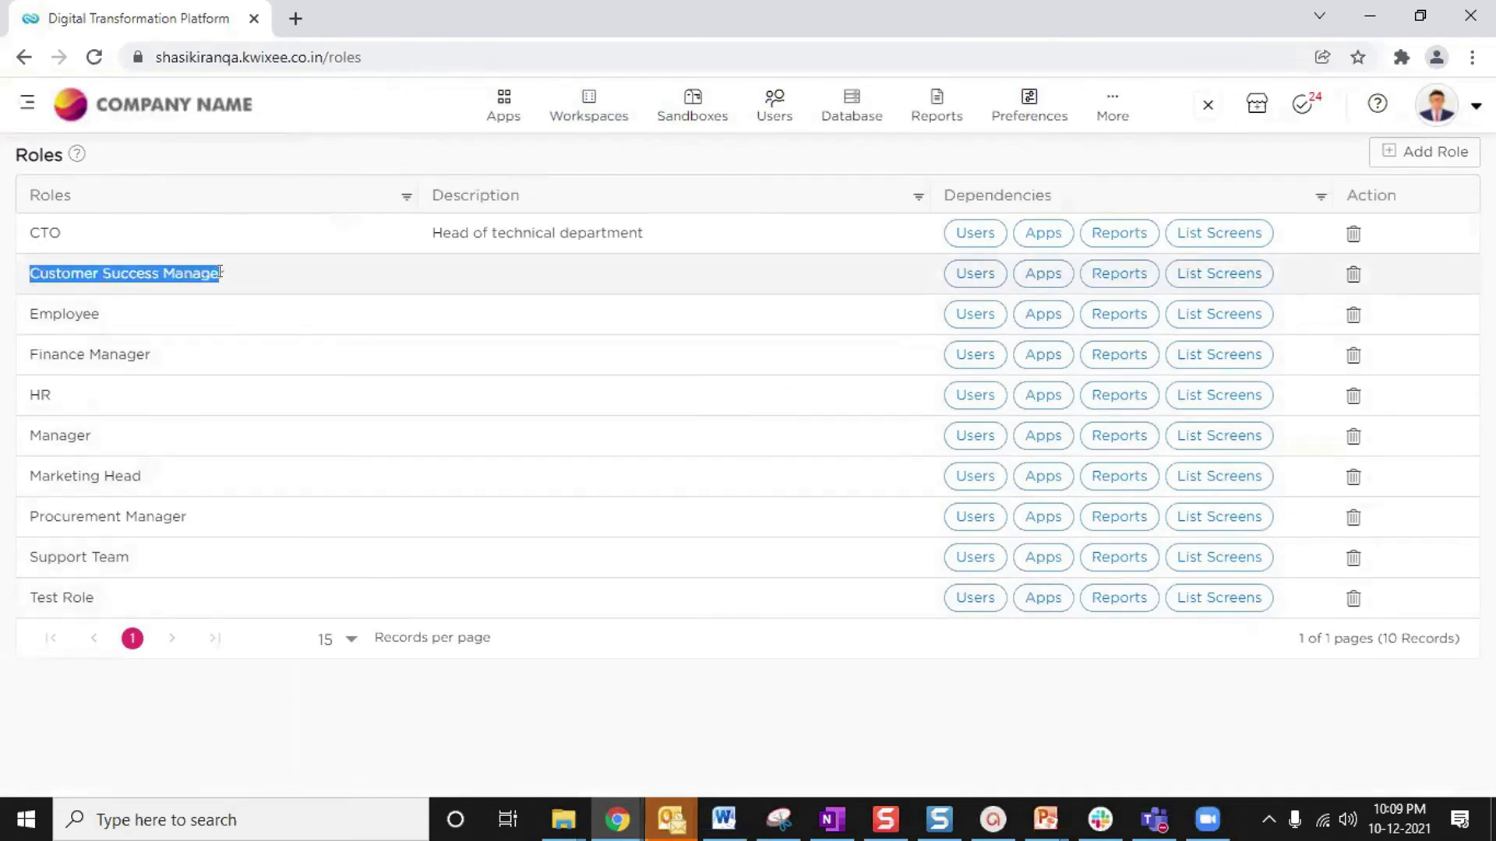
left_click(232, 278)
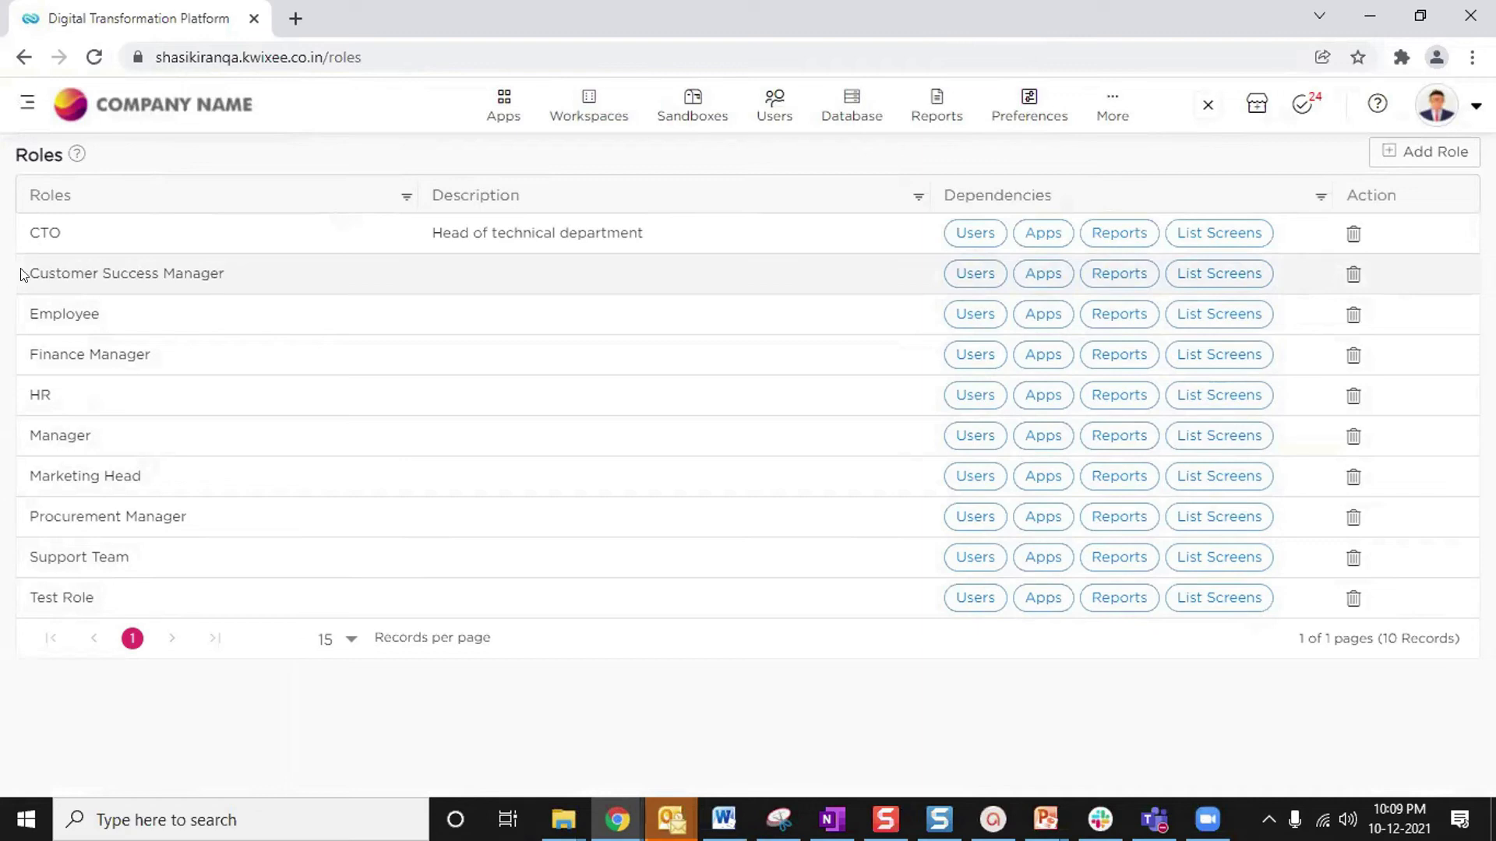
left_click_drag(28, 273, 234, 276)
left_click(235, 276)
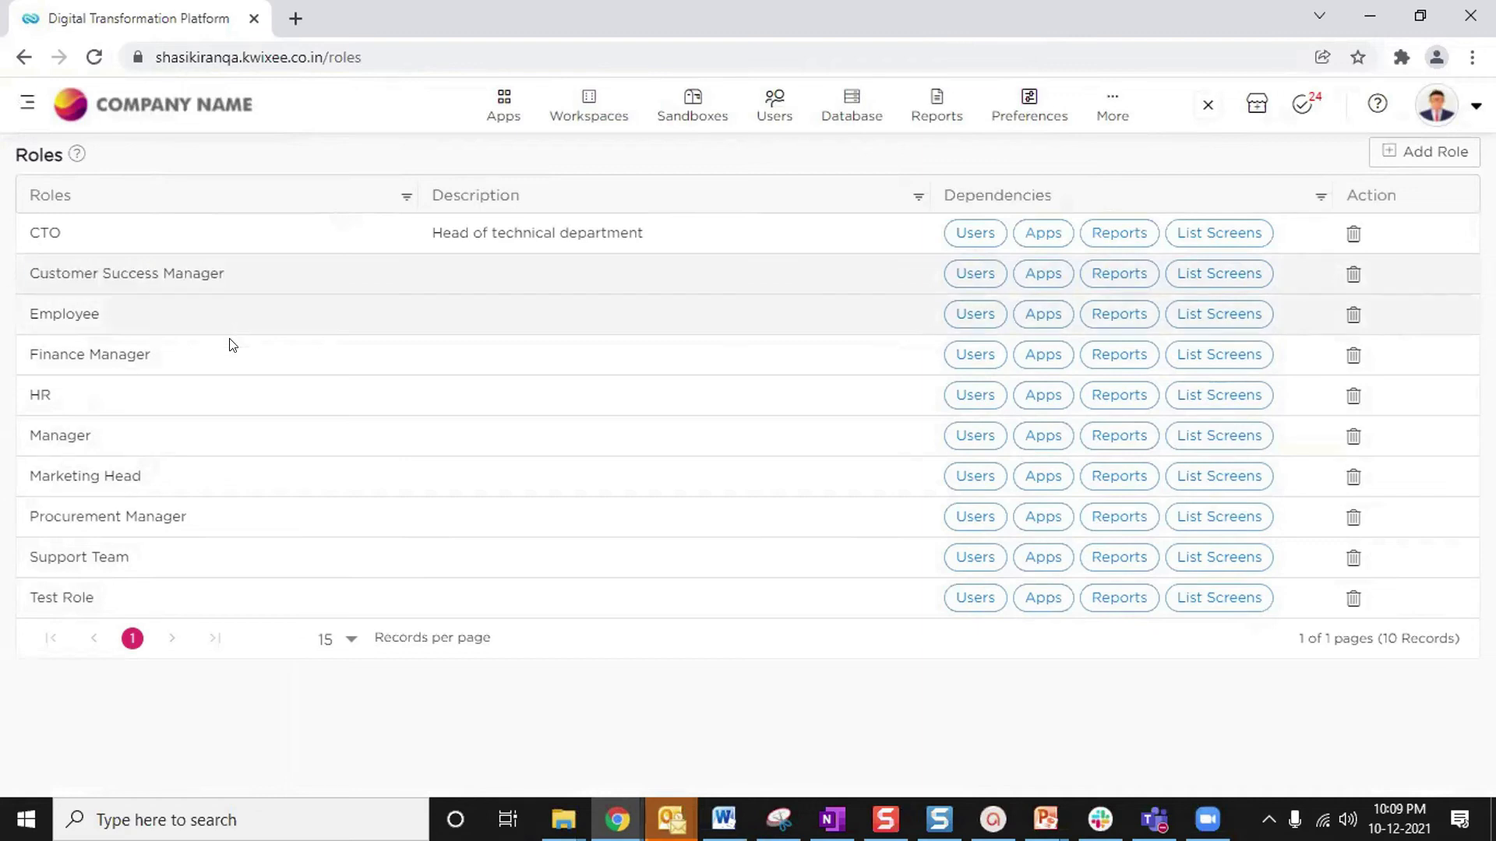
left_click_drag(33, 310, 121, 313)
left_click(65, 307)
left_click_drag(27, 305, 109, 321)
left_click(127, 322)
Open the user roles overview for the Customer Success Team workspace and check its available role filter
mouse_move(775, 106)
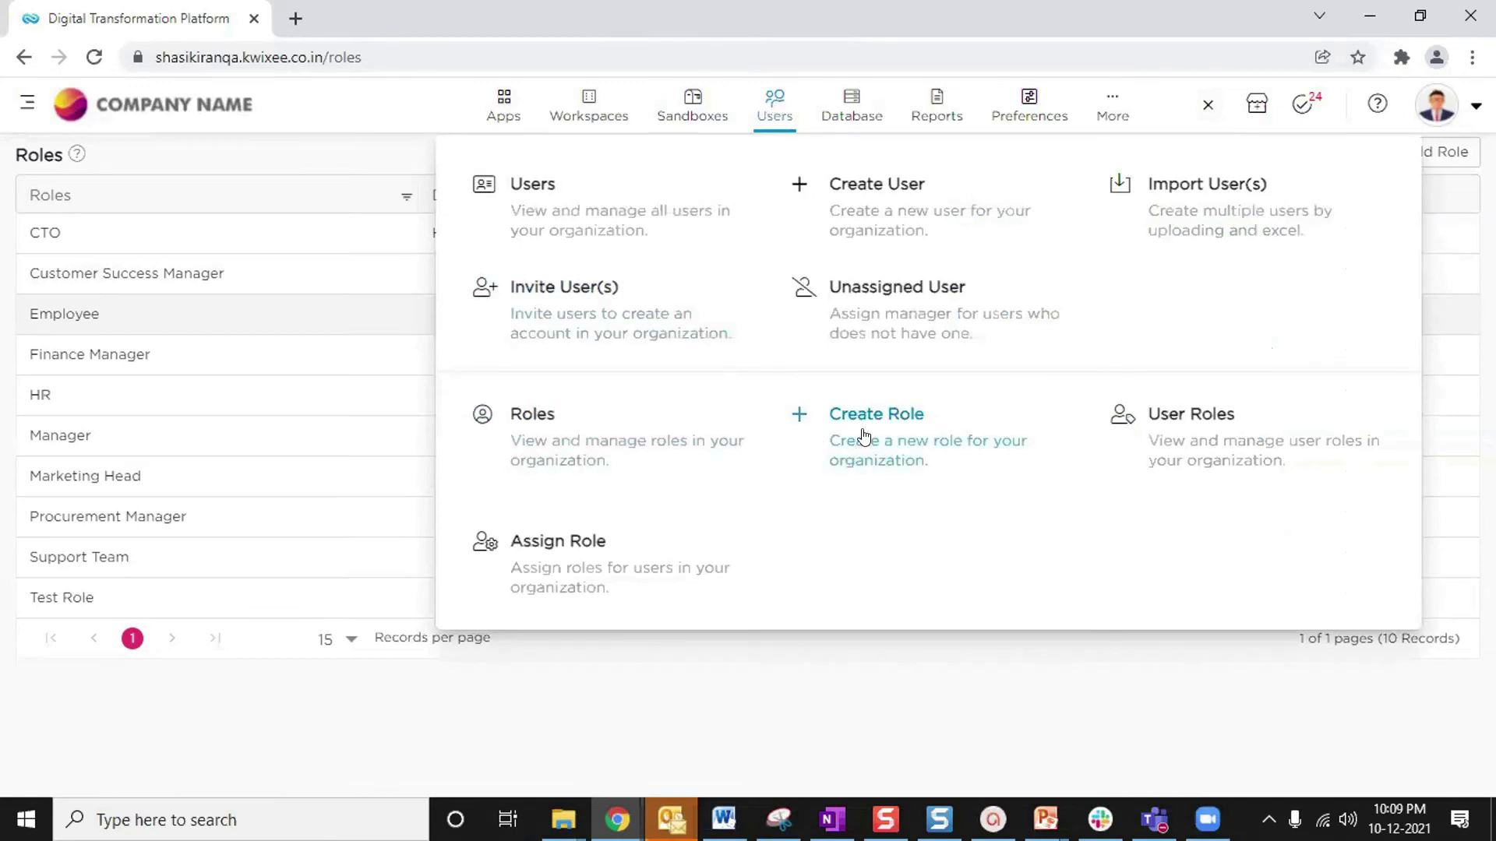
left_click(1200, 450)
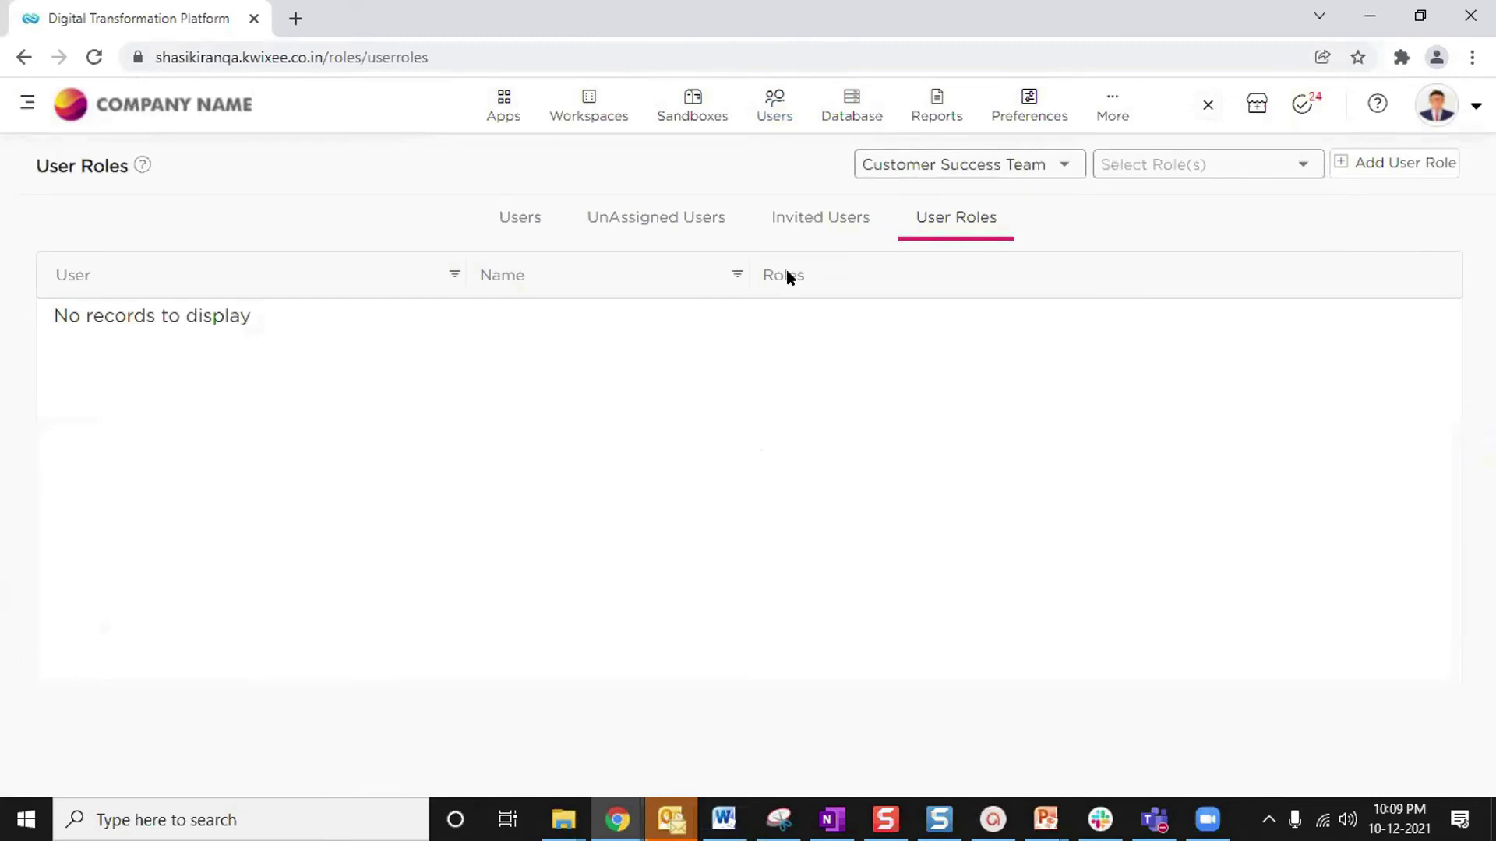
left_click(945, 164)
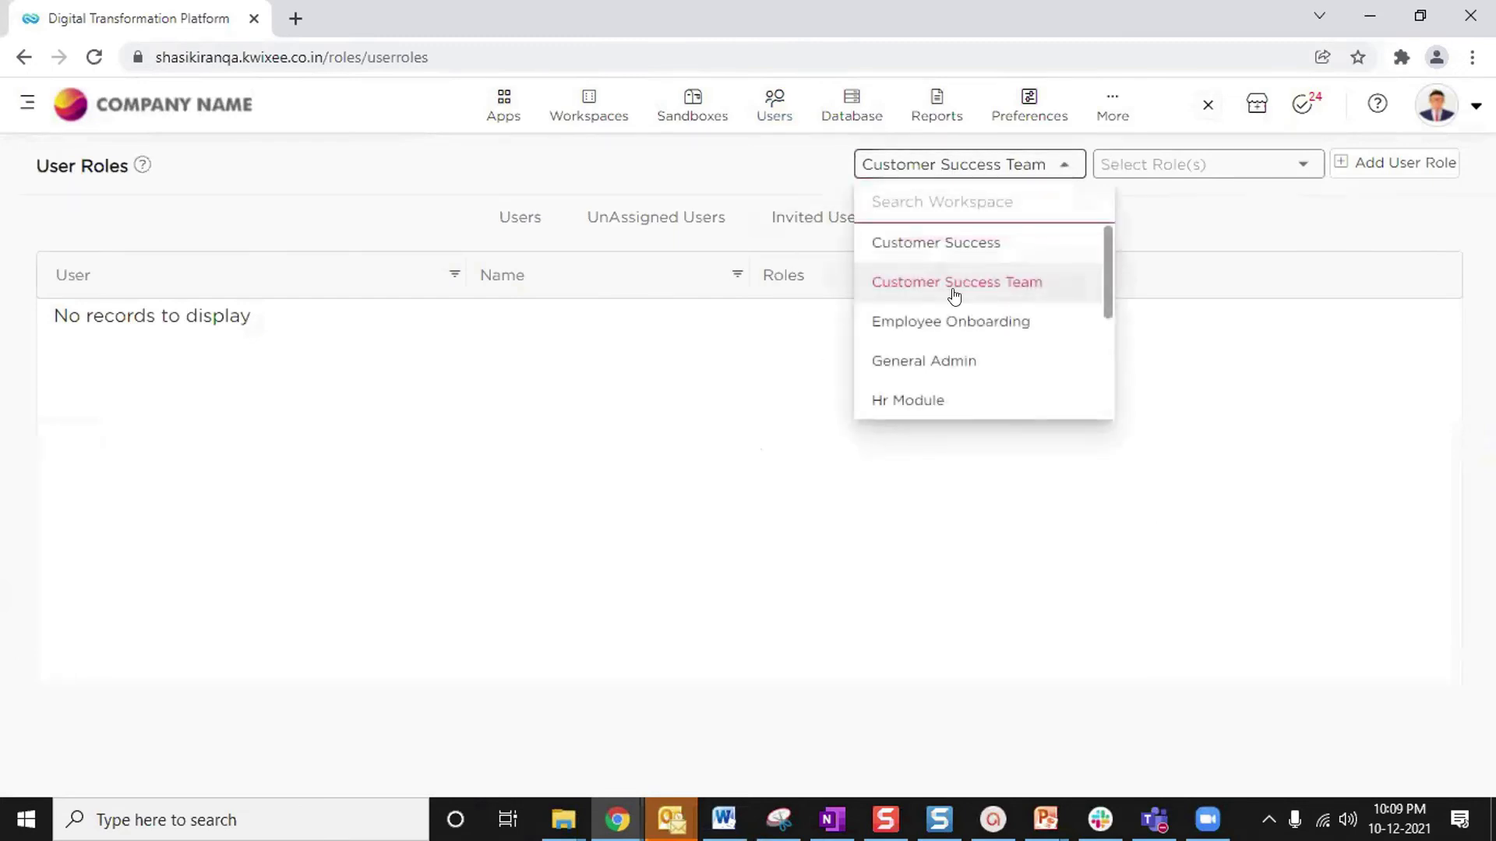
left_click(894, 285)
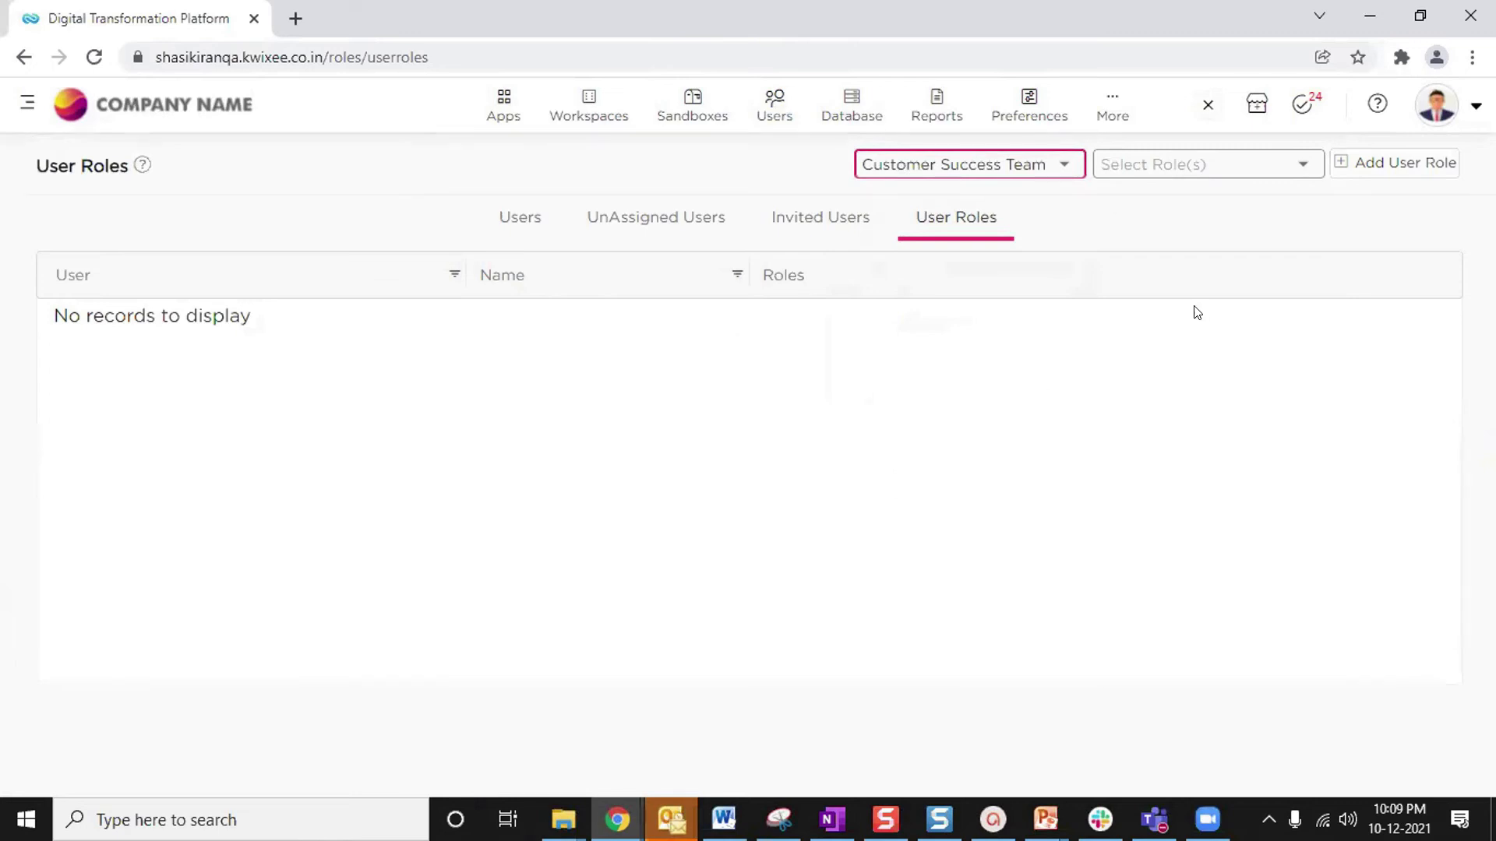
left_click(1150, 175)
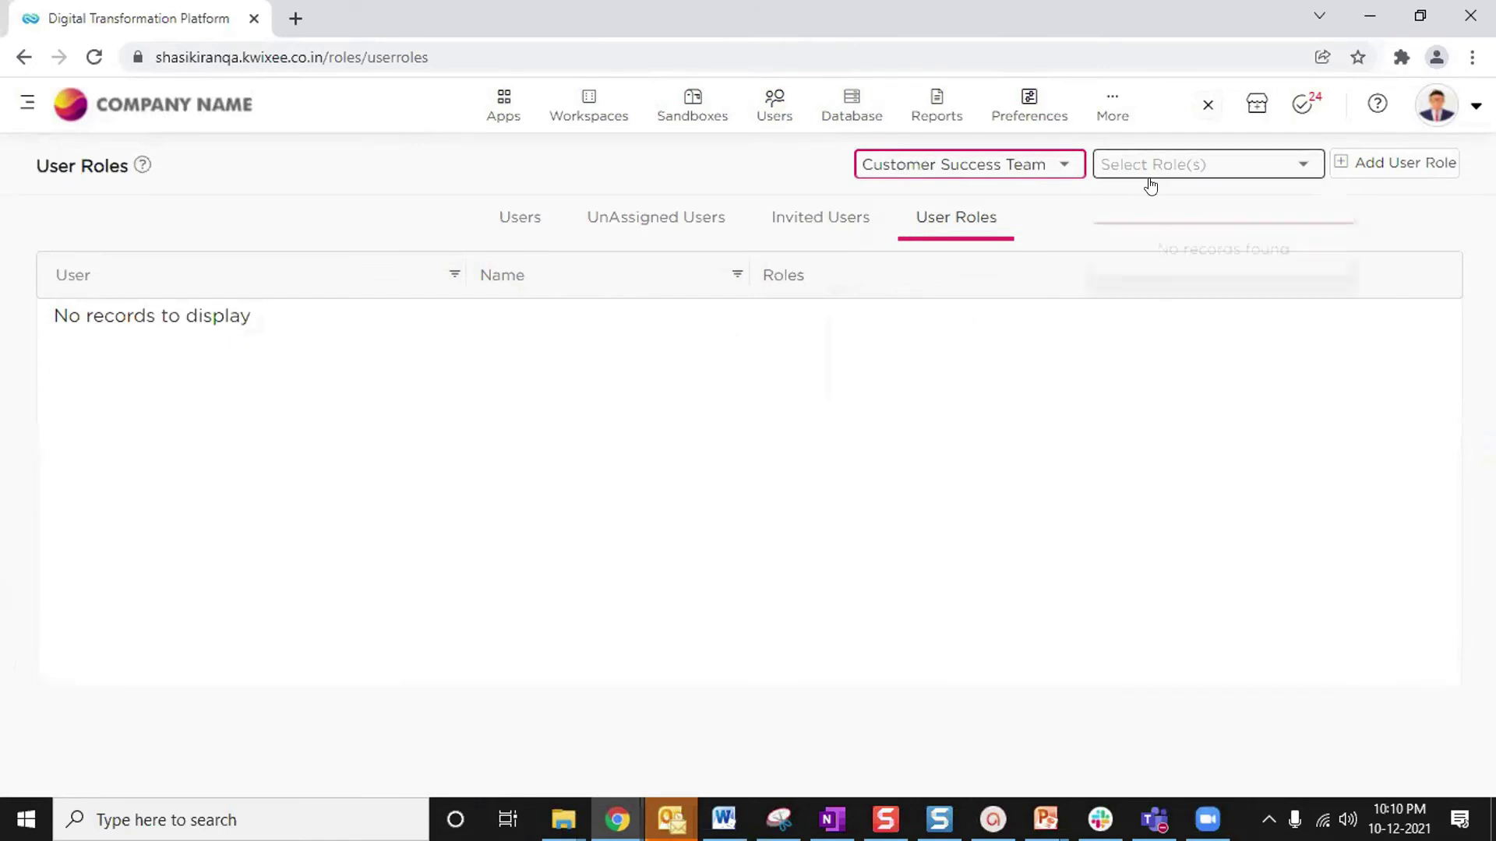
left_click(1075, 480)
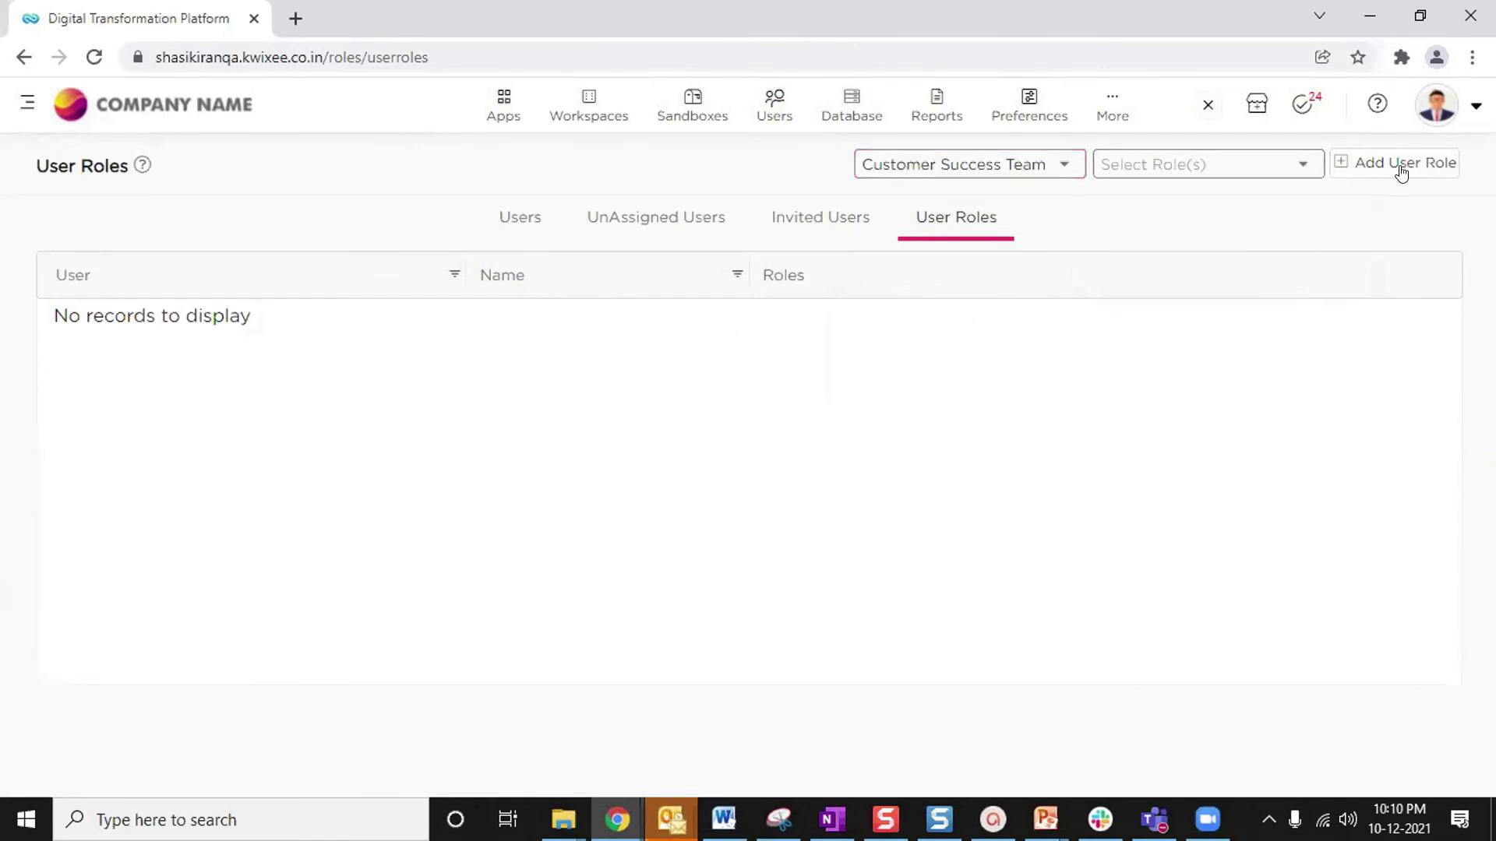
Add a user role in the Customer Success Team workspace, selecting the user's e-mail and the Customer Success Manager role, and save it
left_click(1400, 166)
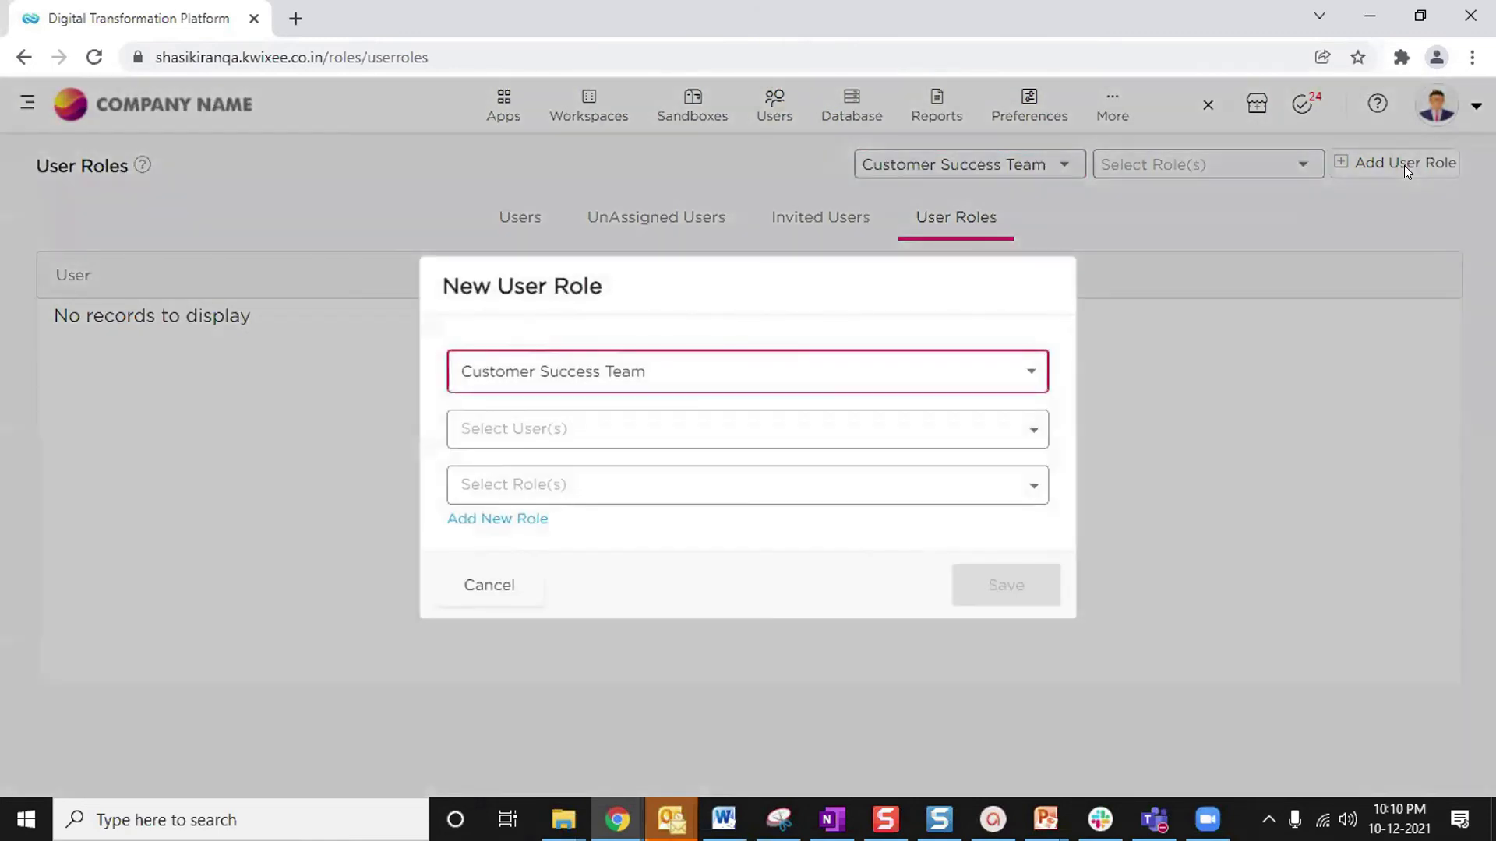
left_click(568, 430)
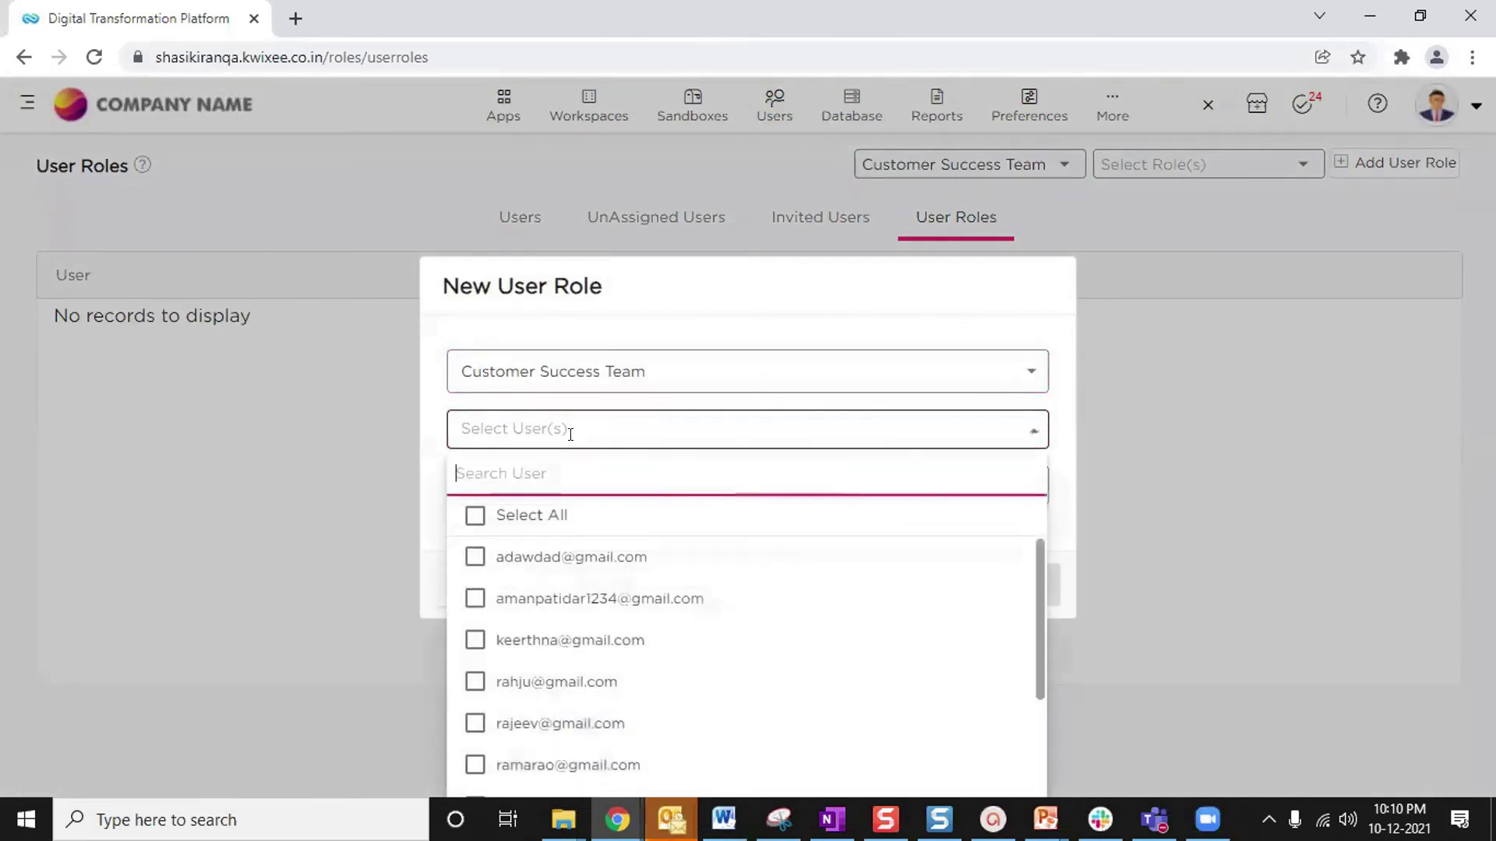
scroll(524, 578, "down", 3)
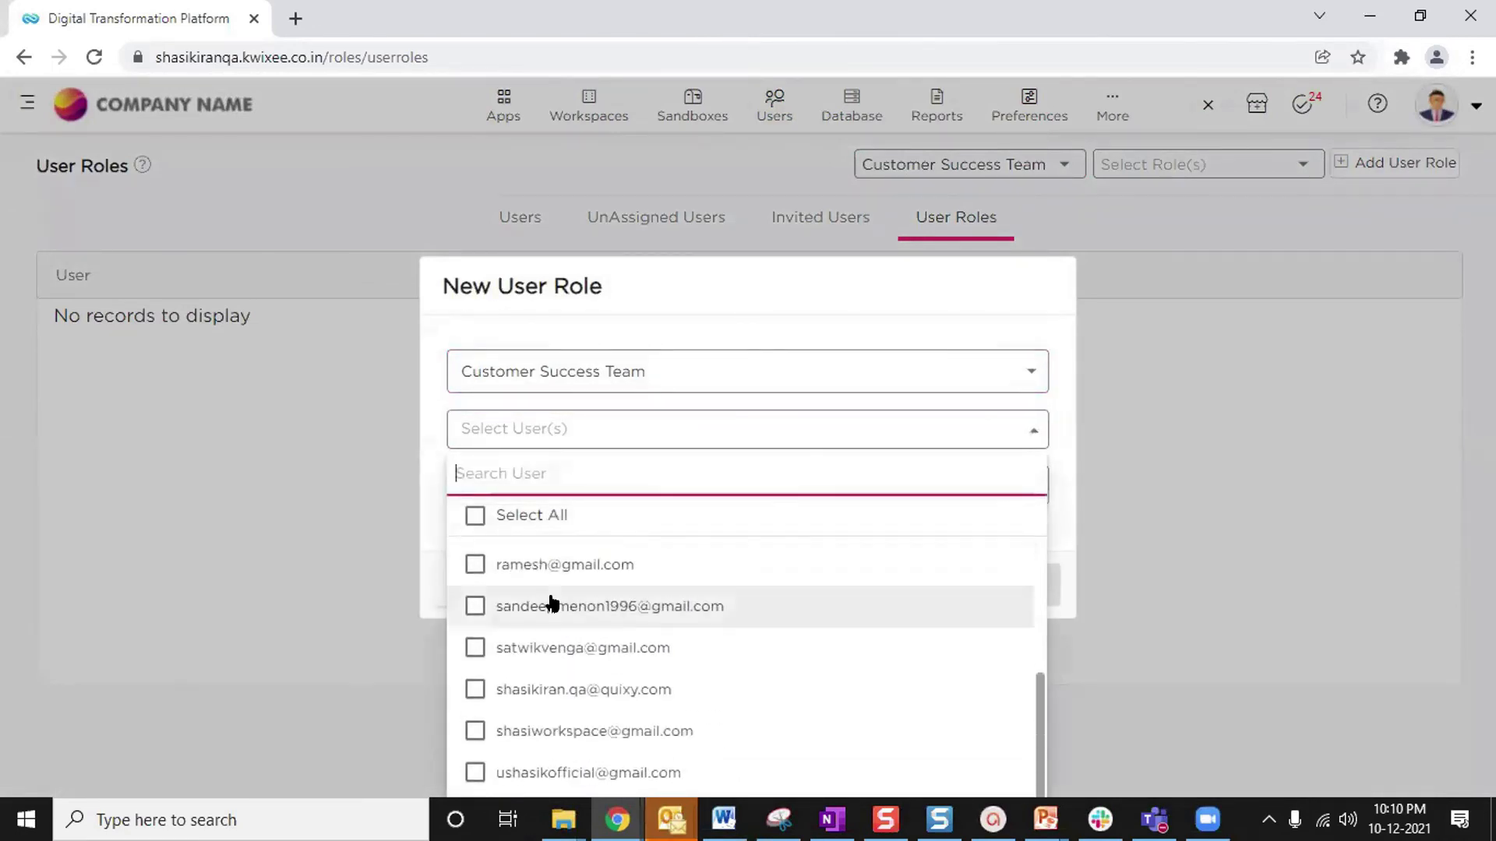
left_click(586, 779)
left_click(254, 653)
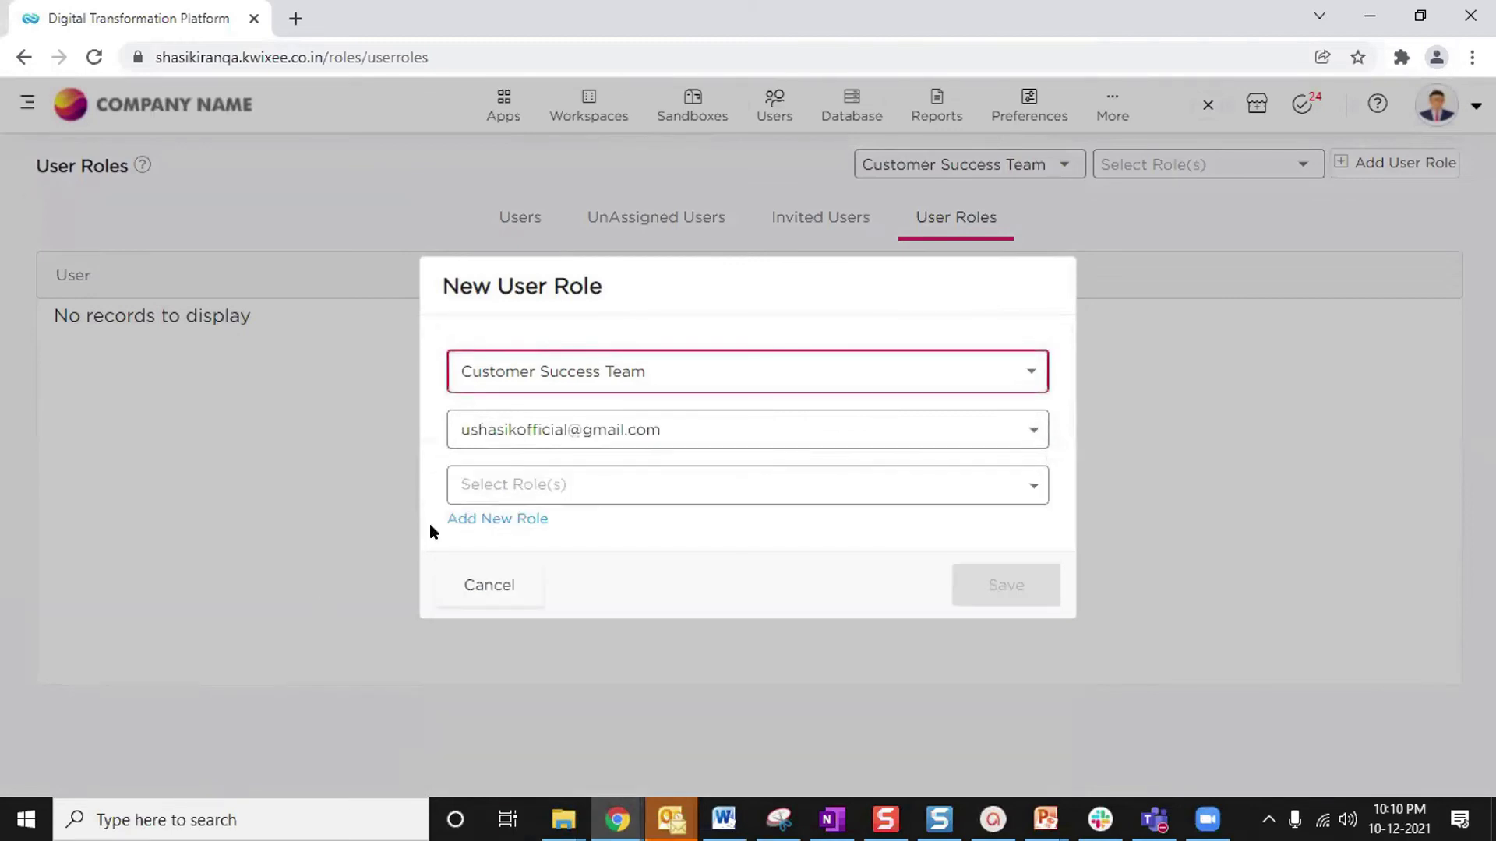
left_click(608, 479)
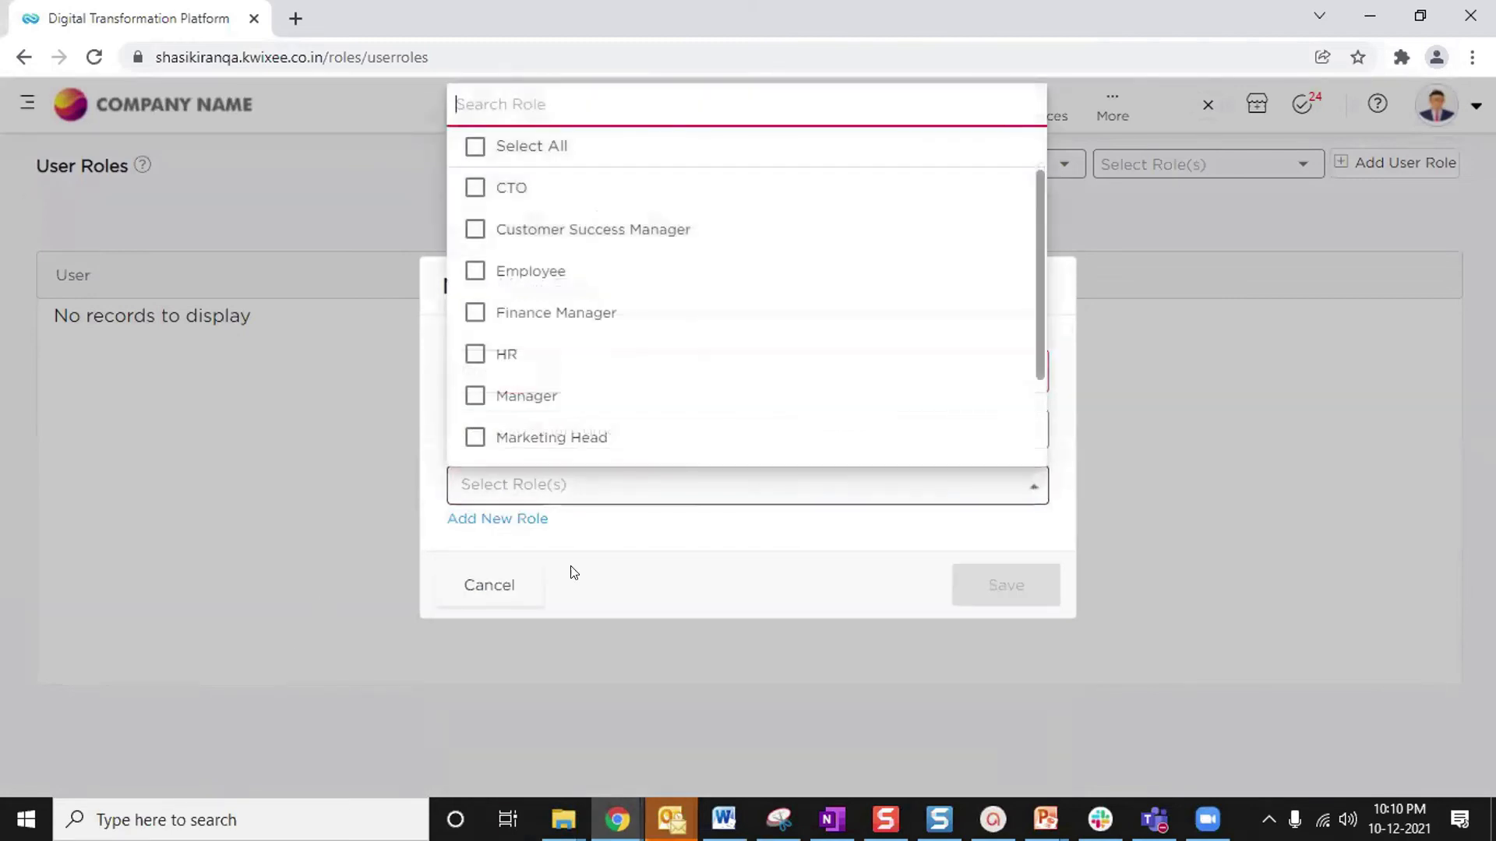
left_click(521, 230)
left_click(290, 475)
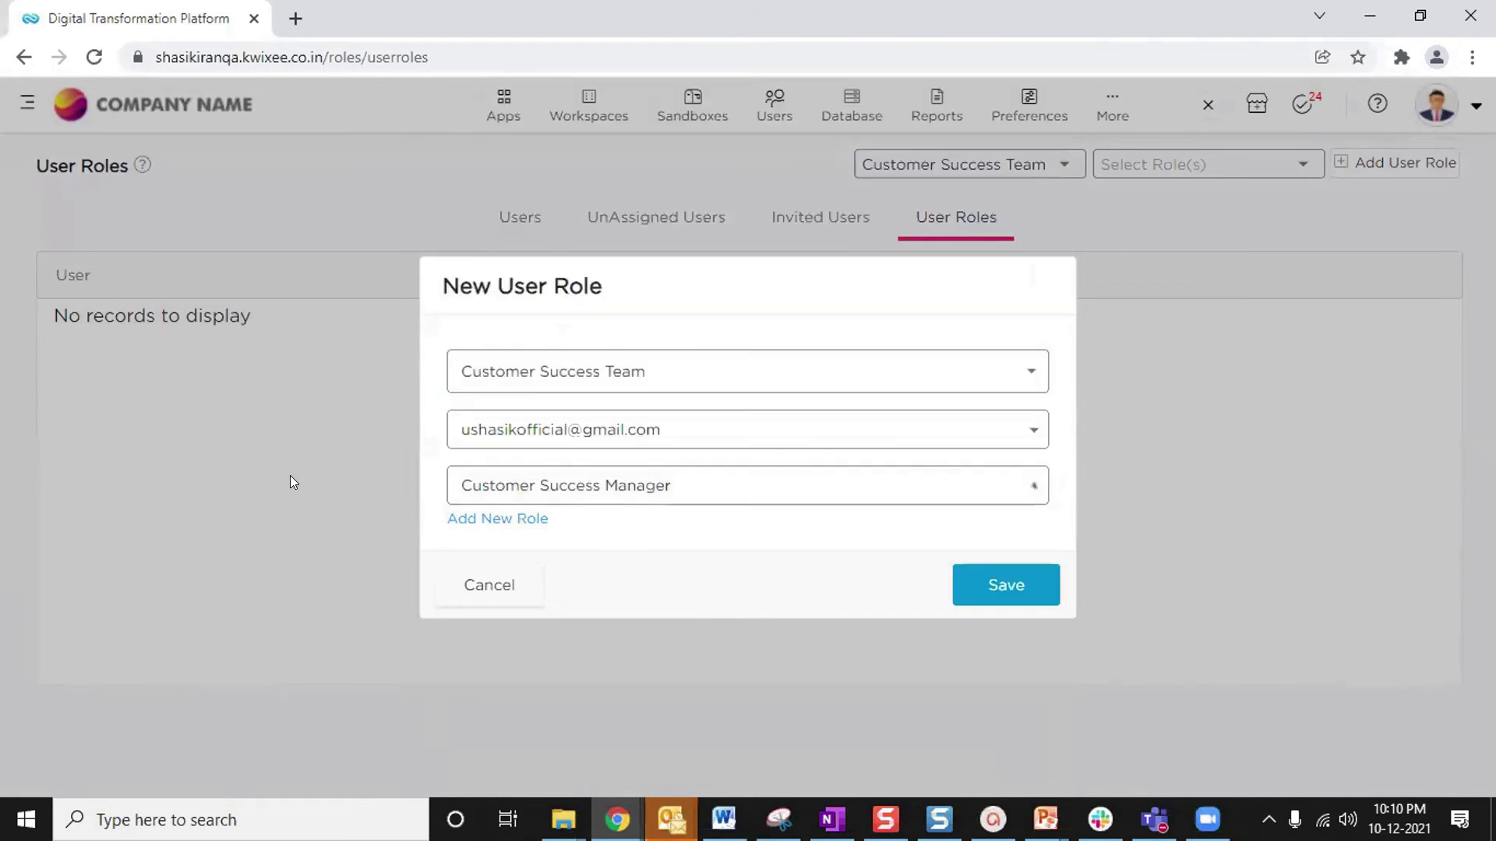
left_click(996, 591)
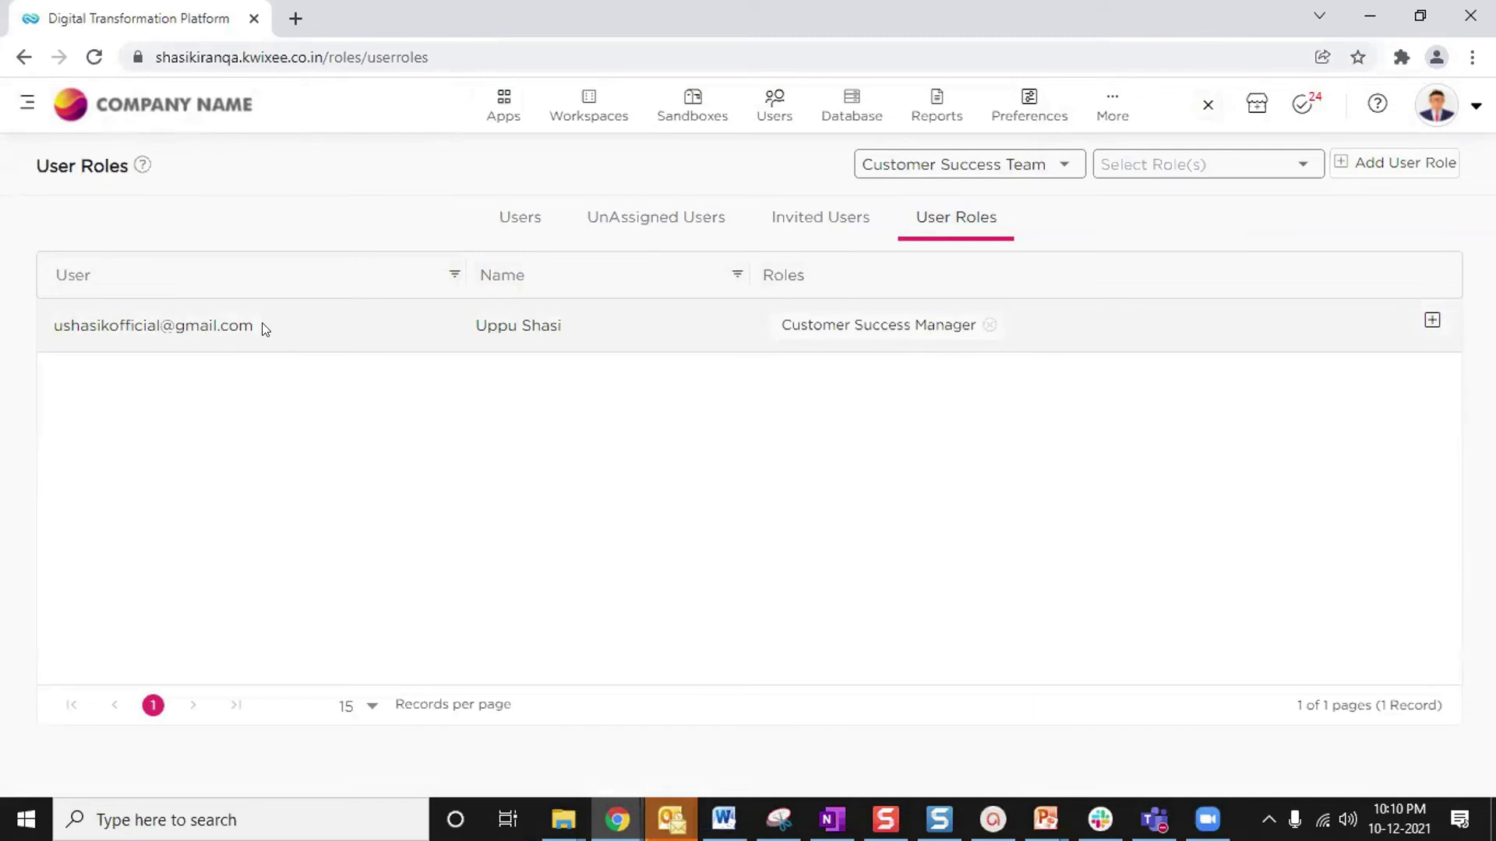
Add a user role in the Customer Success Team workspace, assigning Employee to the user with the quixy.com e-mail, and save it
left_click_drag(253, 325, 53, 340)
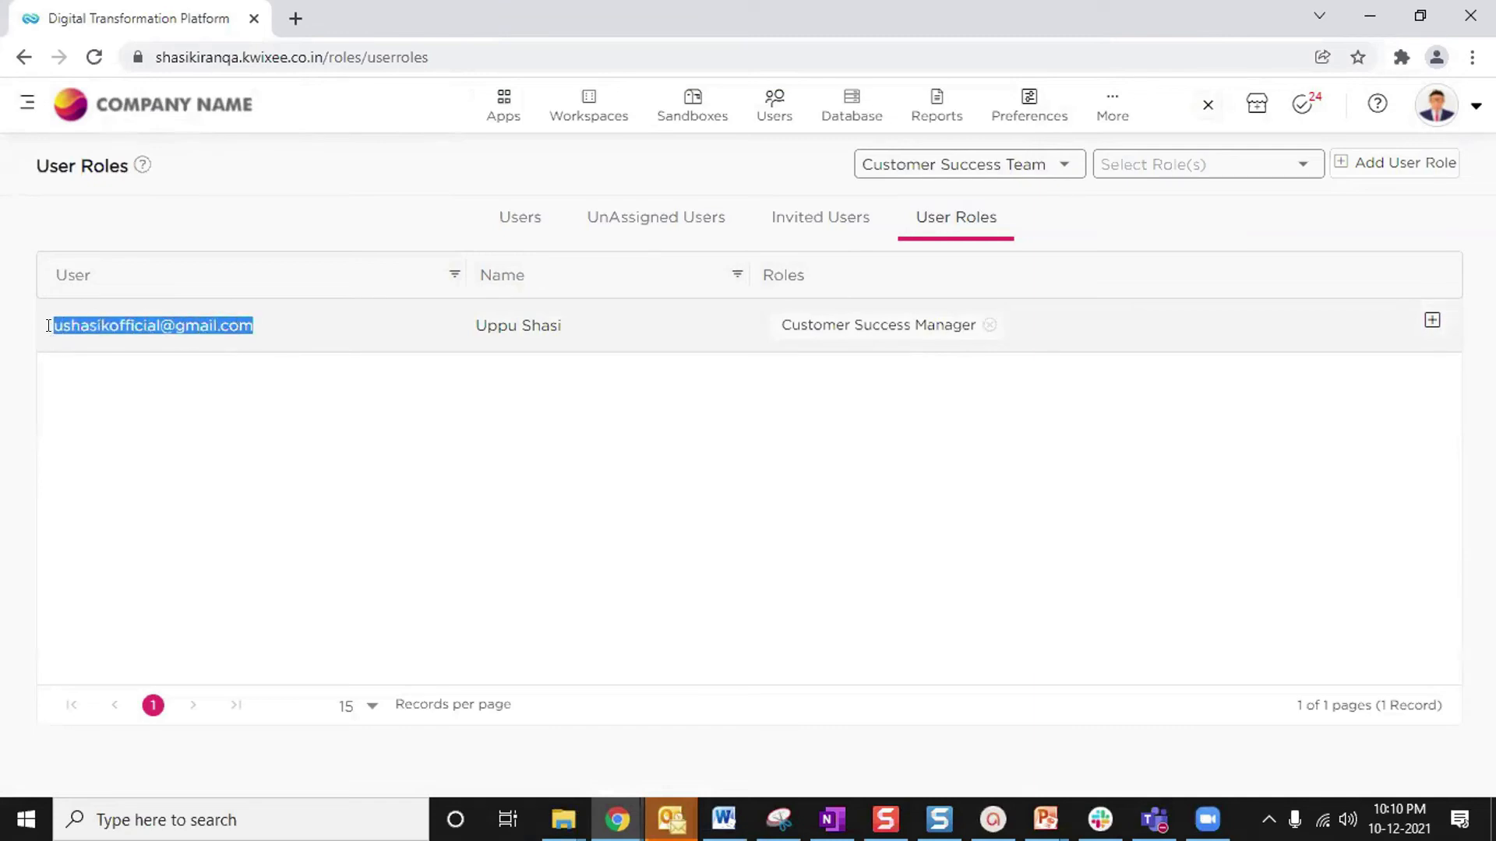
left_click(709, 390)
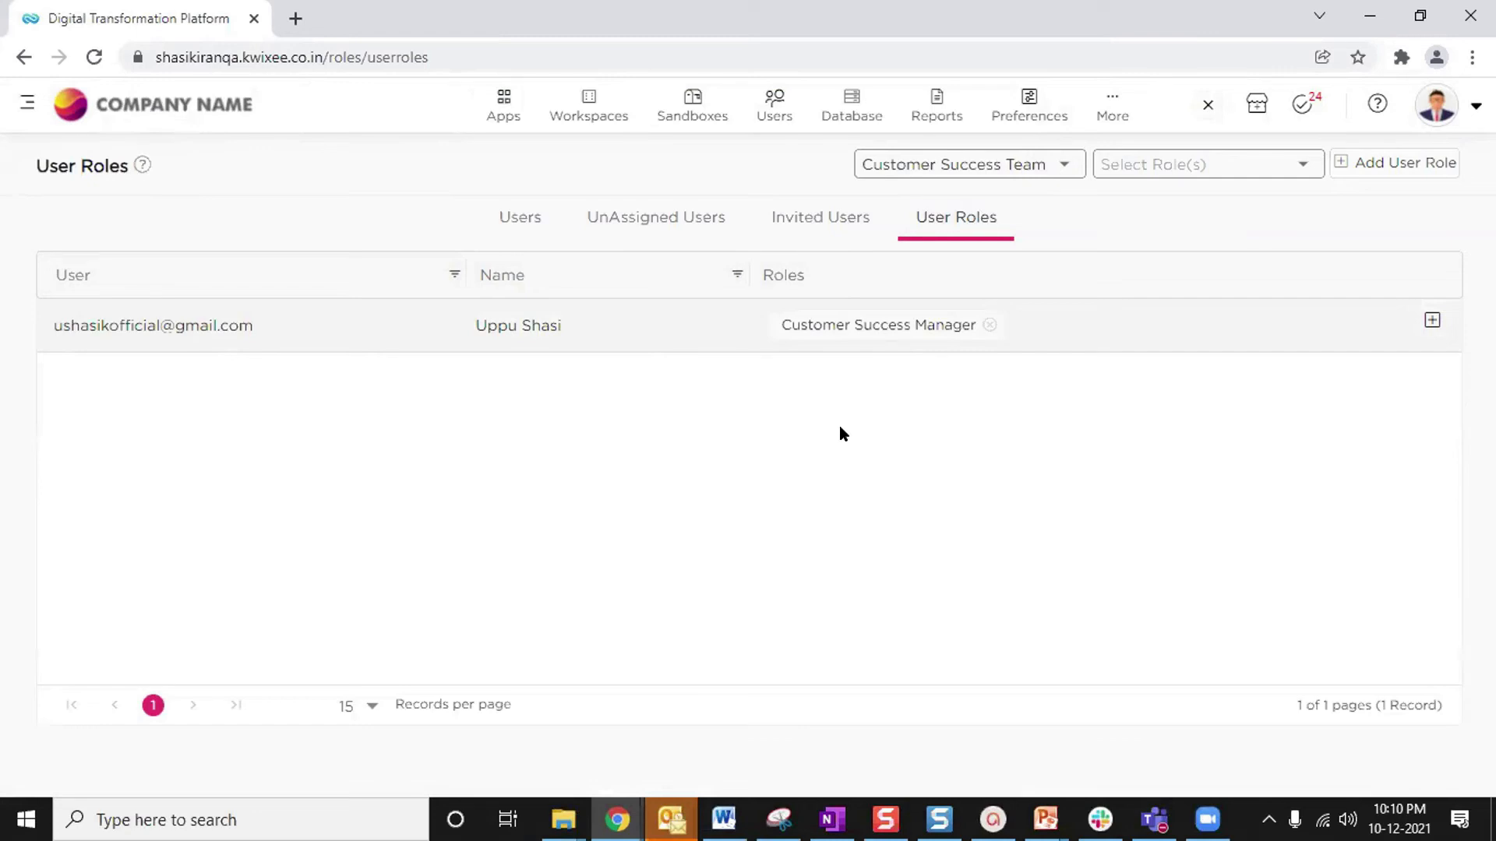
left_click(1373, 167)
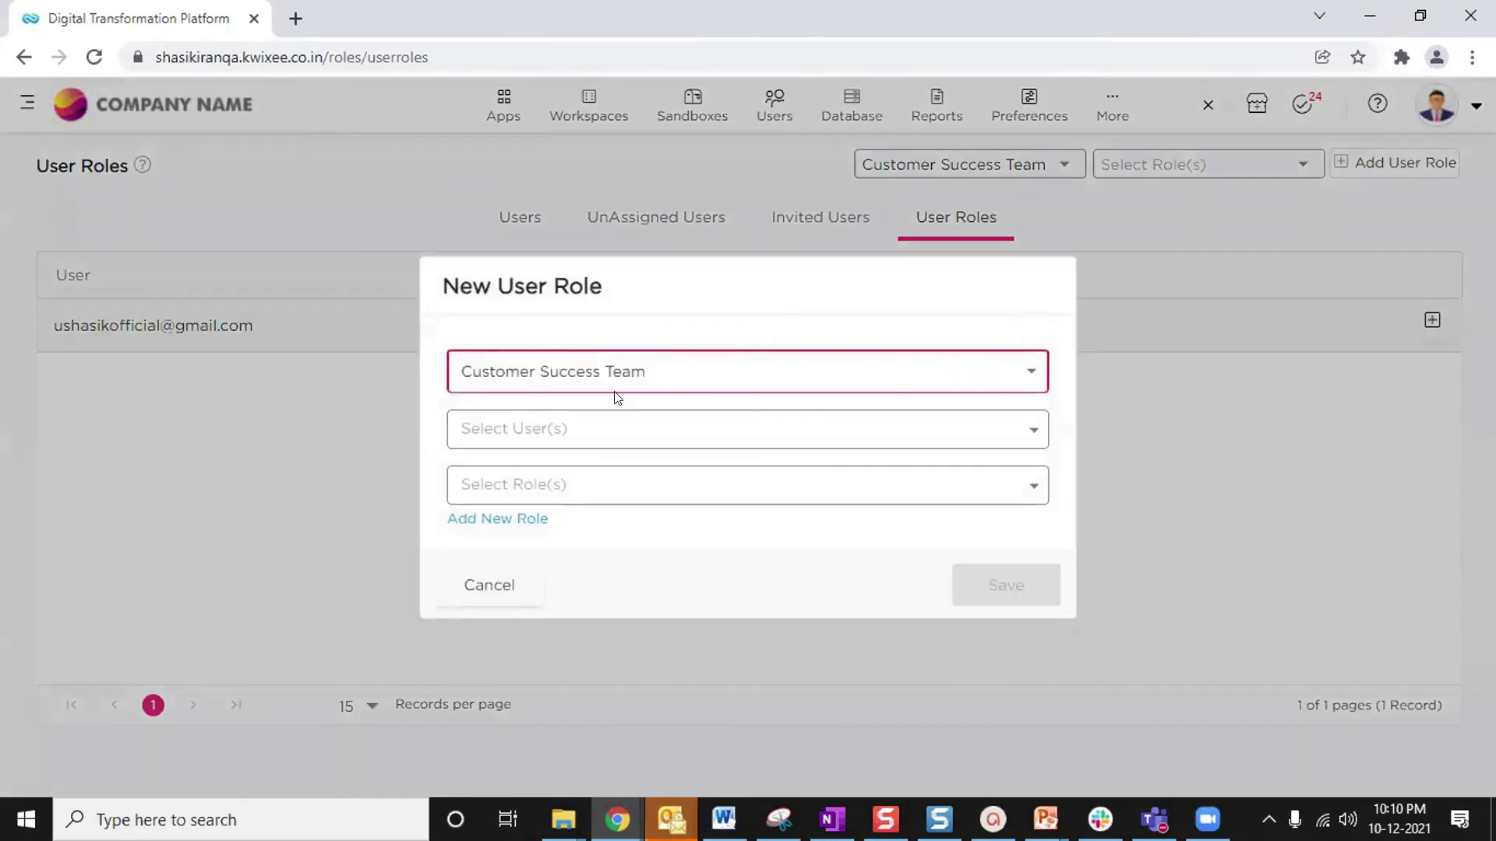
left_click(567, 437)
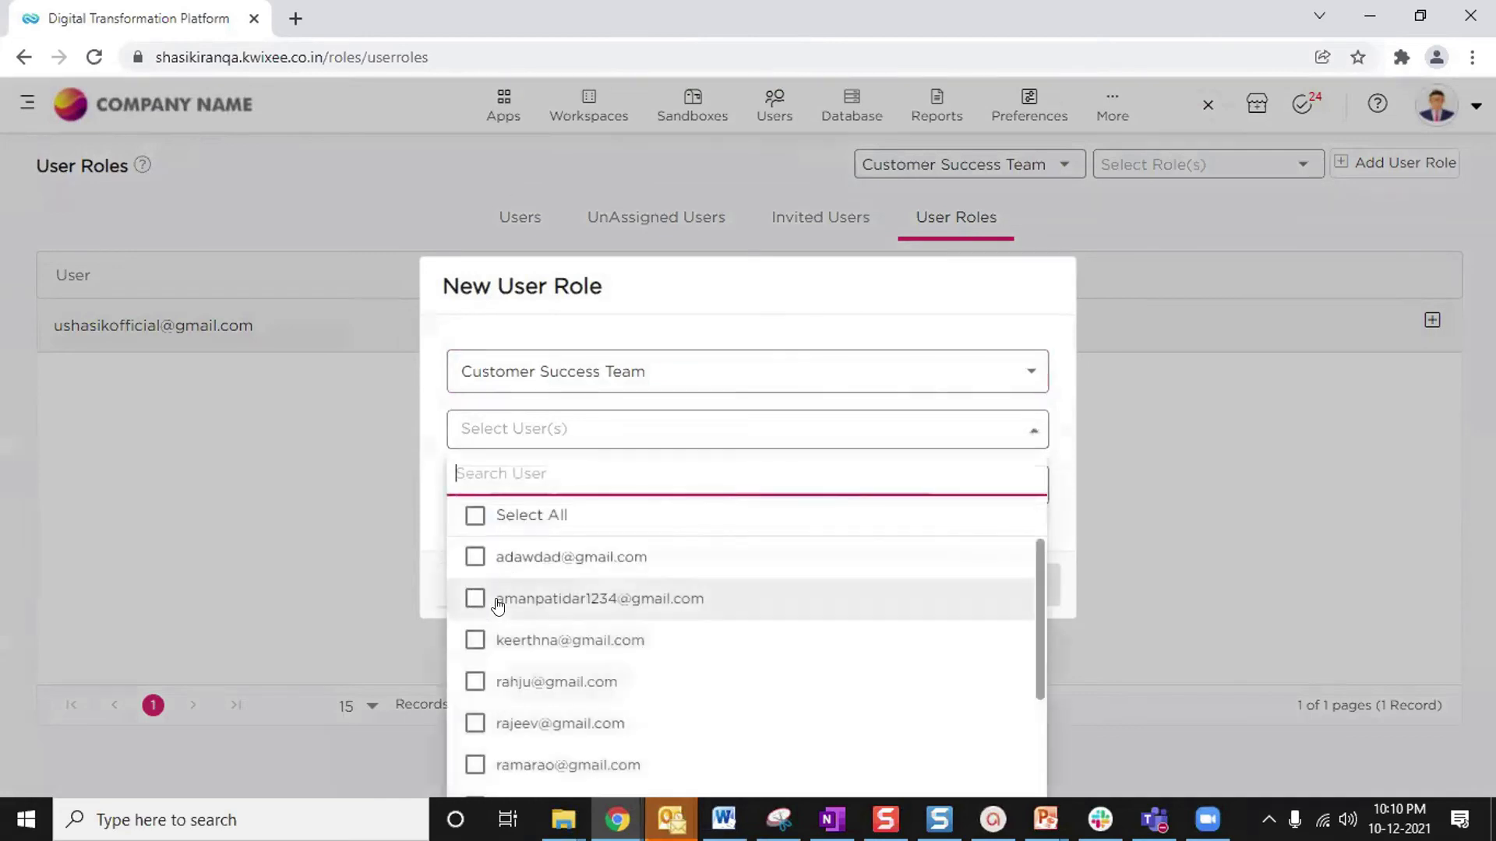
scroll(567, 640, "down", 5)
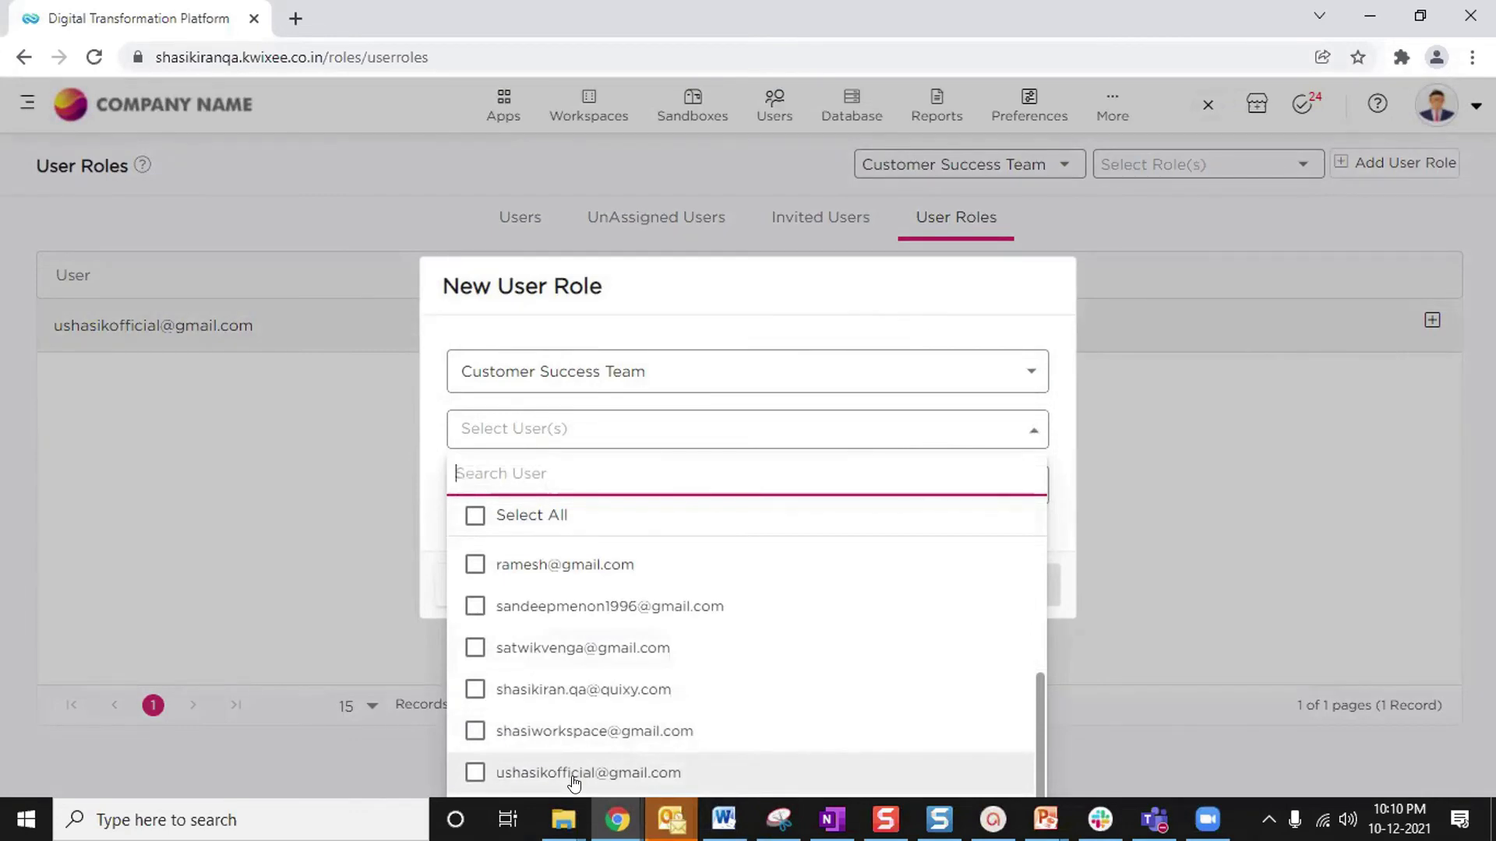
left_click(536, 690)
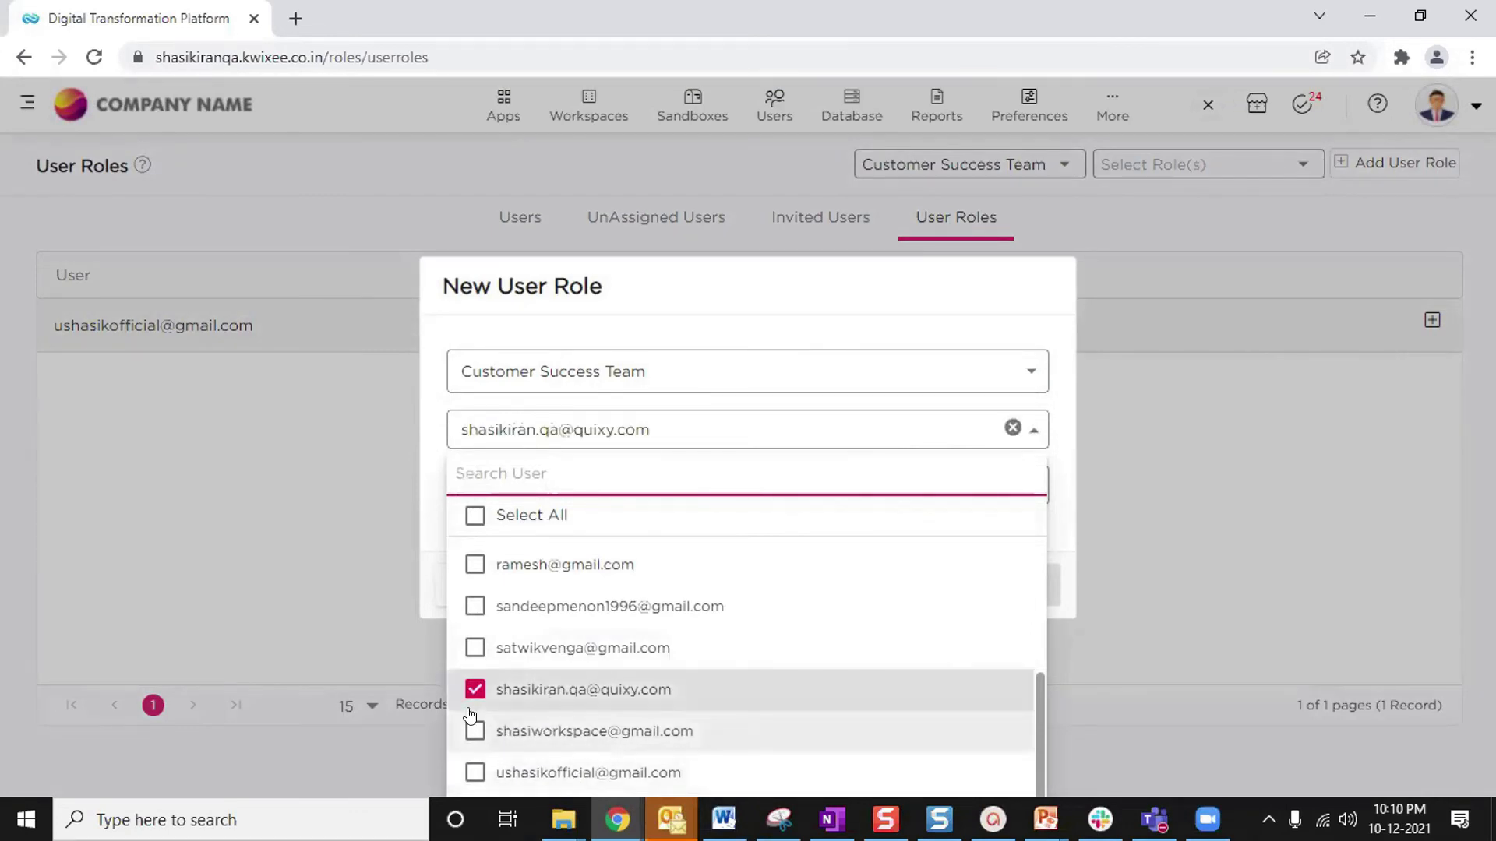
left_click(307, 647)
left_click(584, 484)
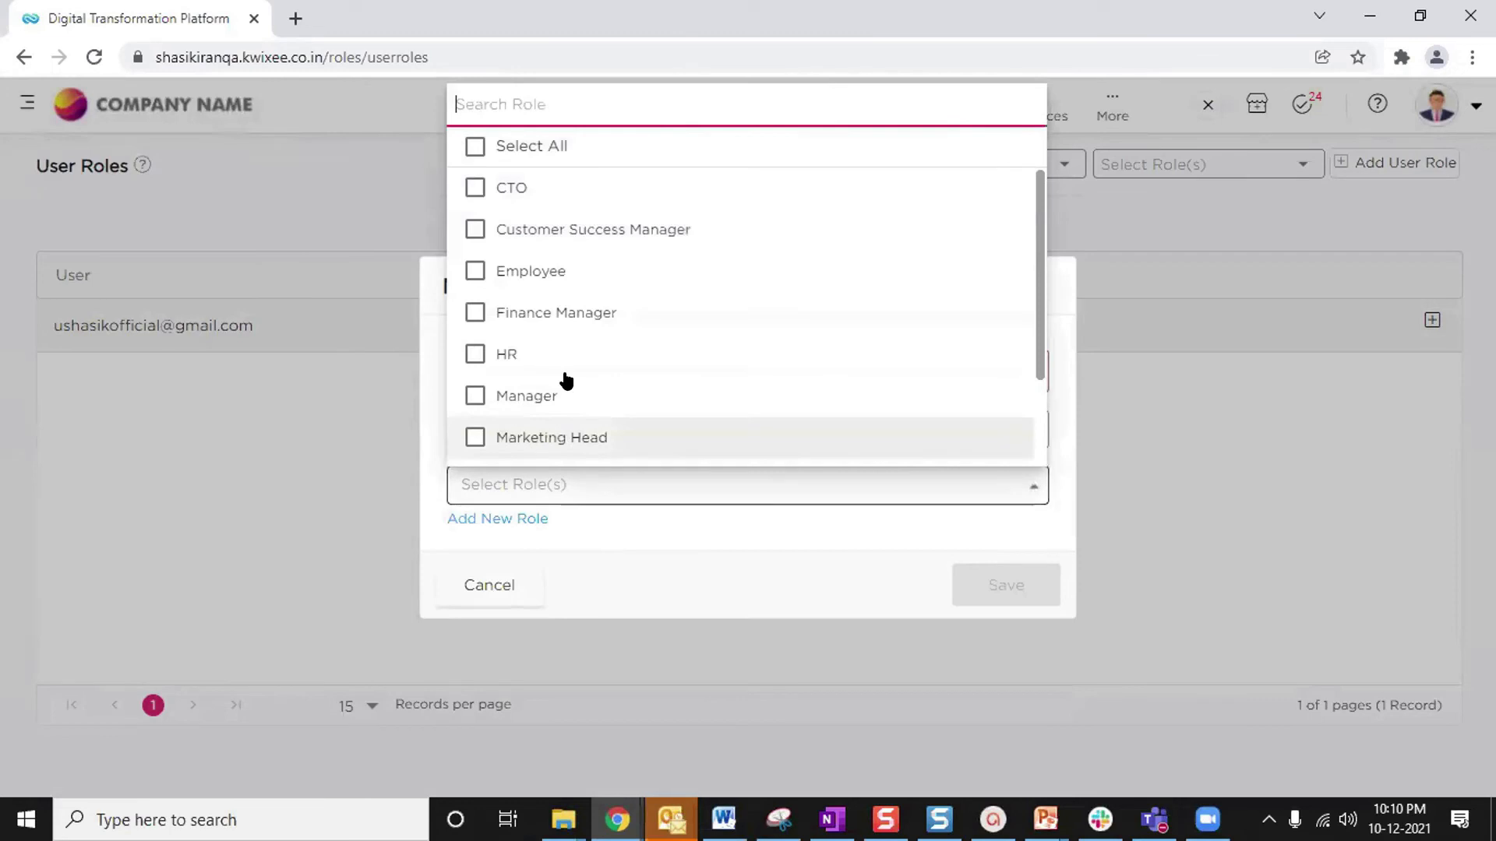
left_click(506, 271)
left_click(325, 497)
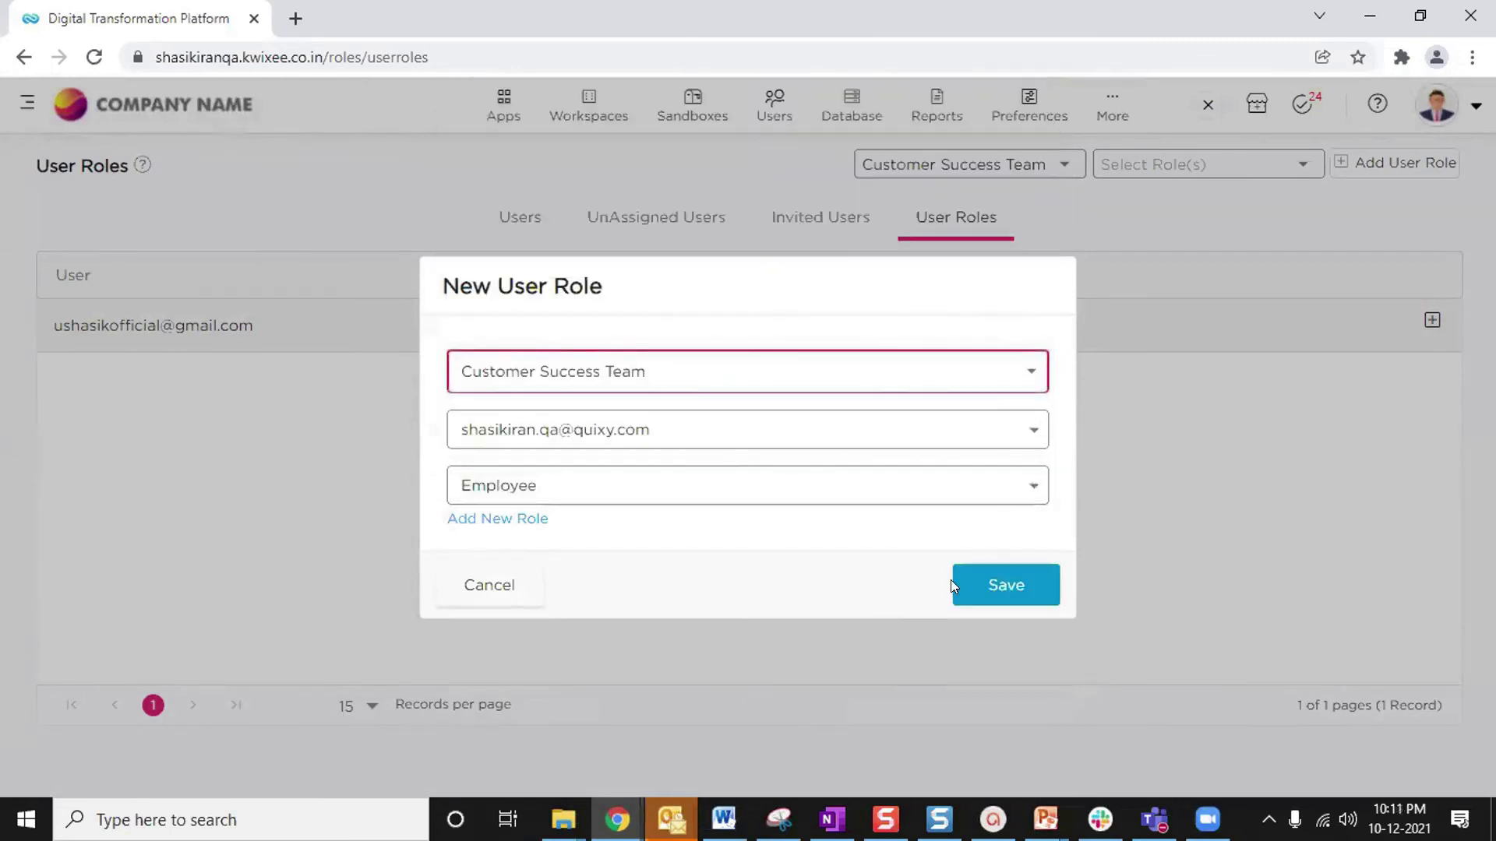
left_click(978, 588)
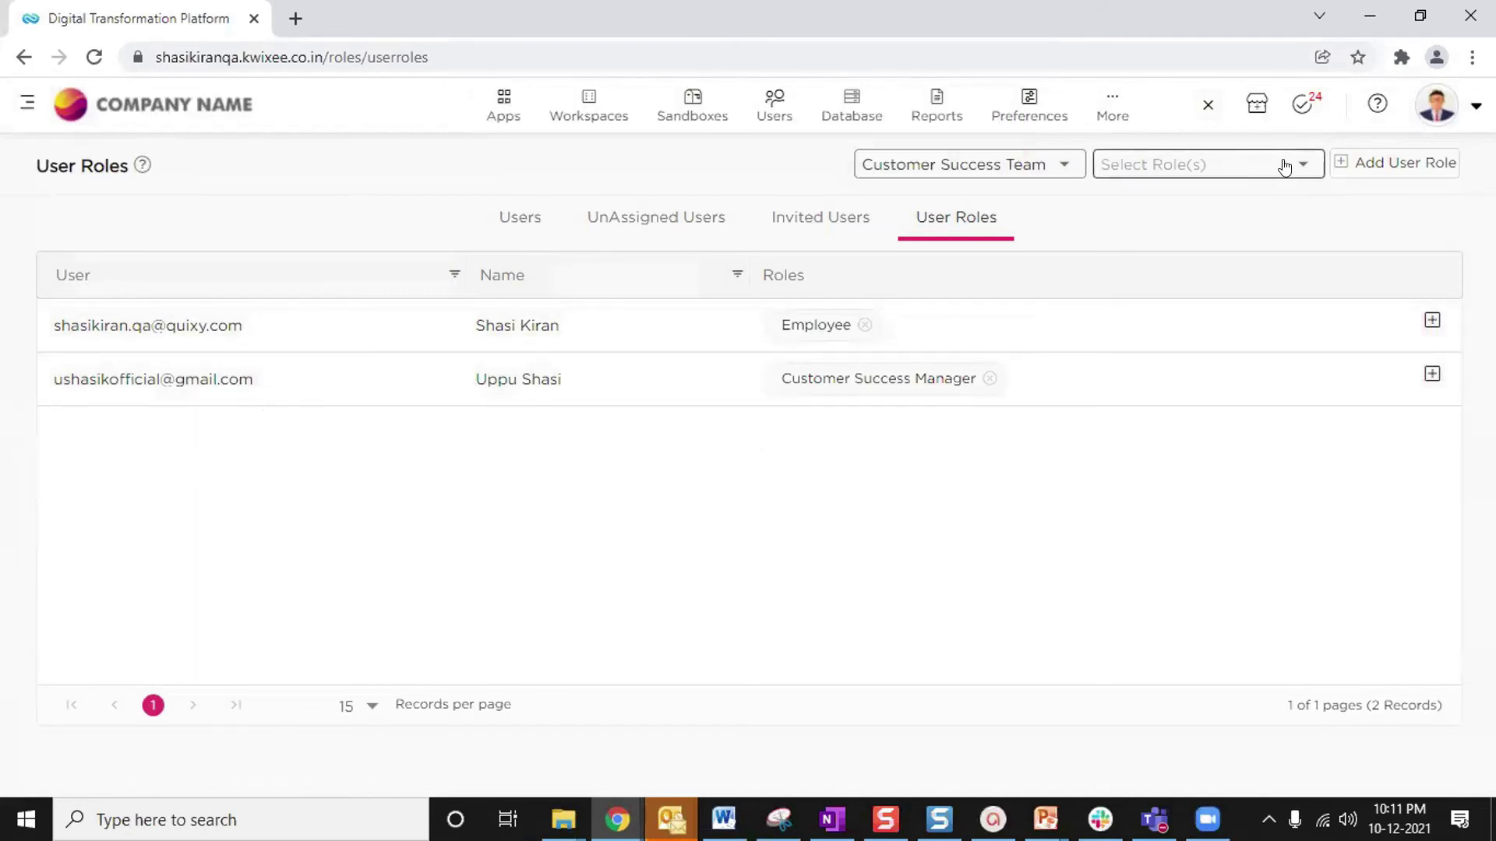
Assign the Customer Success Manager role as well to the quixy.com user in the Customer Success Team workspace and save it
left_click(1385, 160)
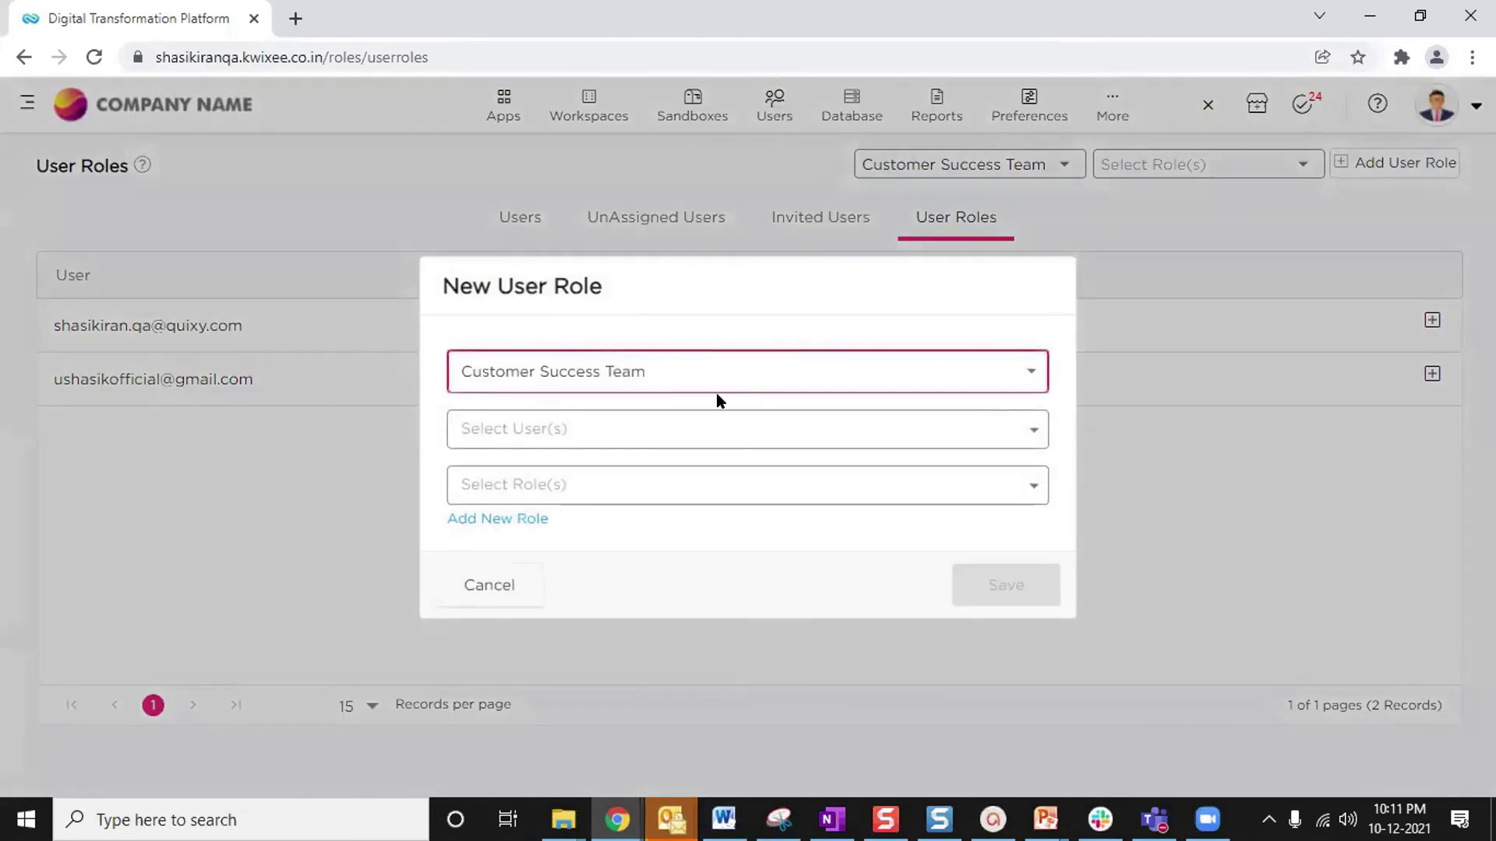
left_click(606, 432)
scroll(540, 675, "down", 5)
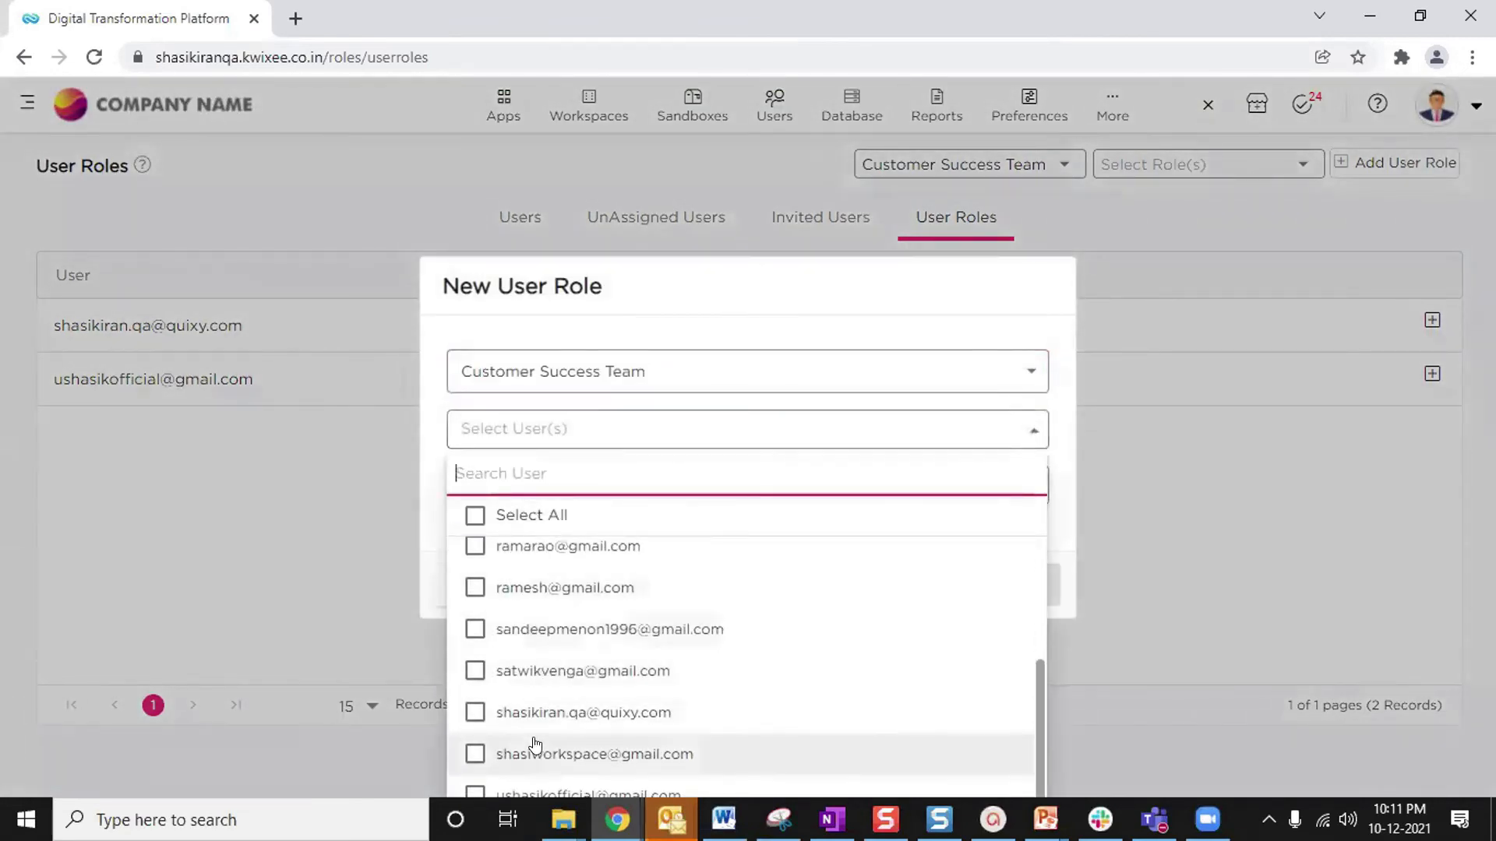
left_click(545, 712)
left_click(357, 579)
left_click(584, 483)
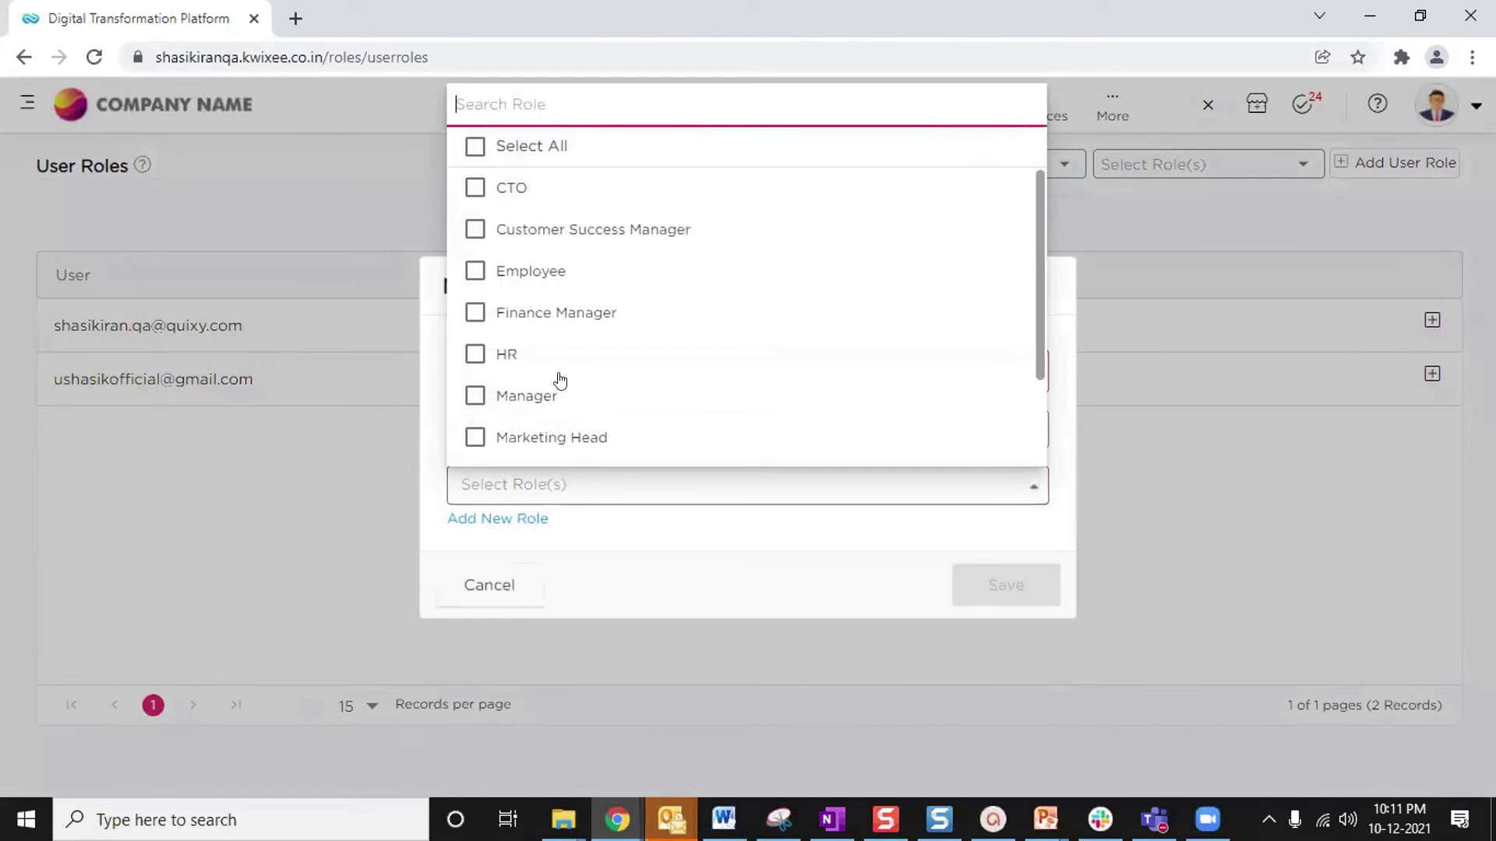
left_click(571, 234)
left_click(831, 592)
left_click(988, 594)
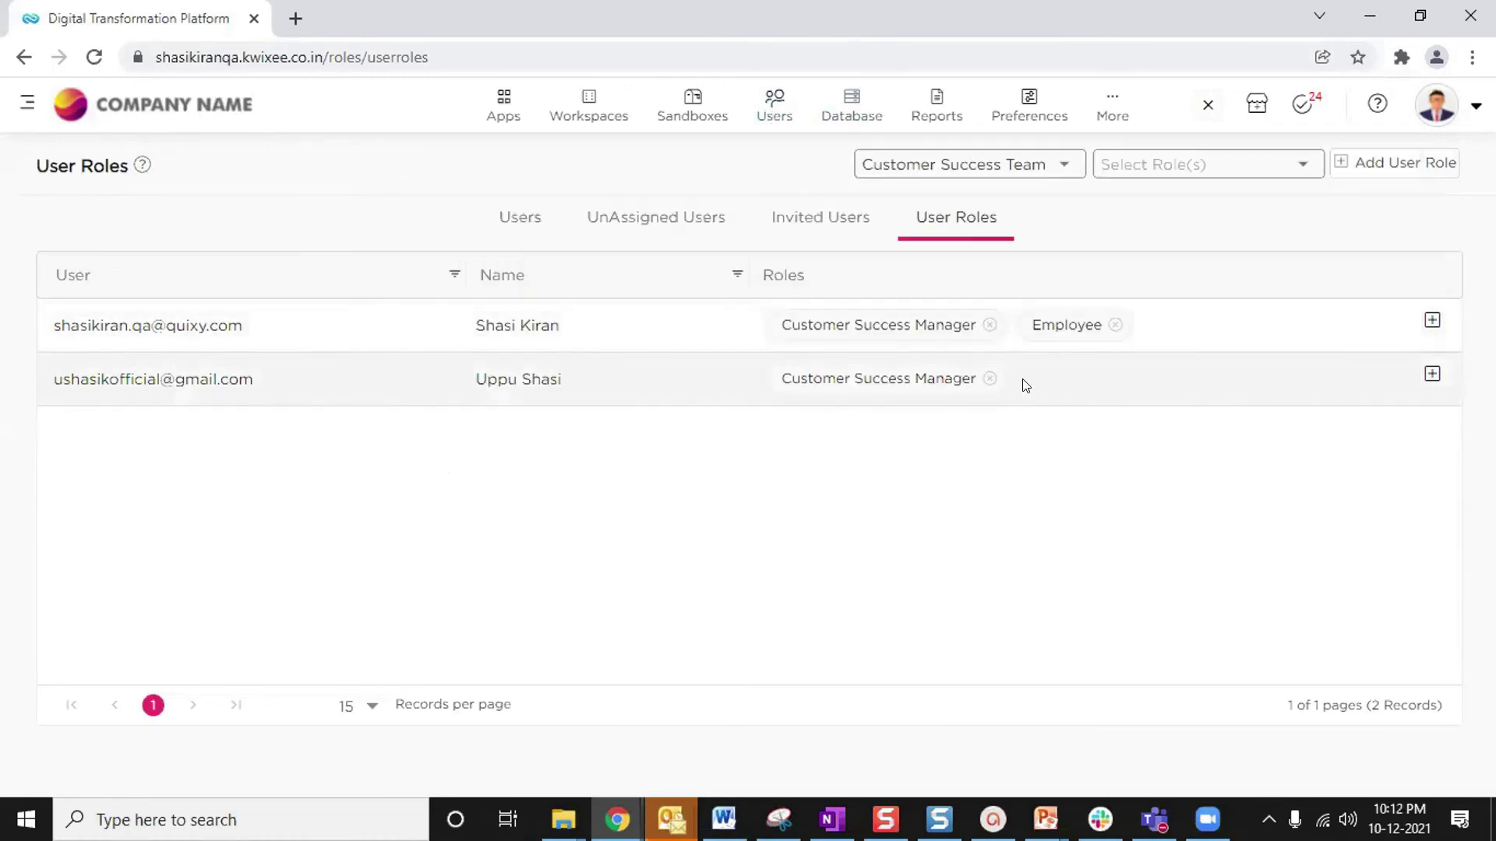
Return to the home dashboard and open the page for managing the organization's apps
mouse_move(752, 116)
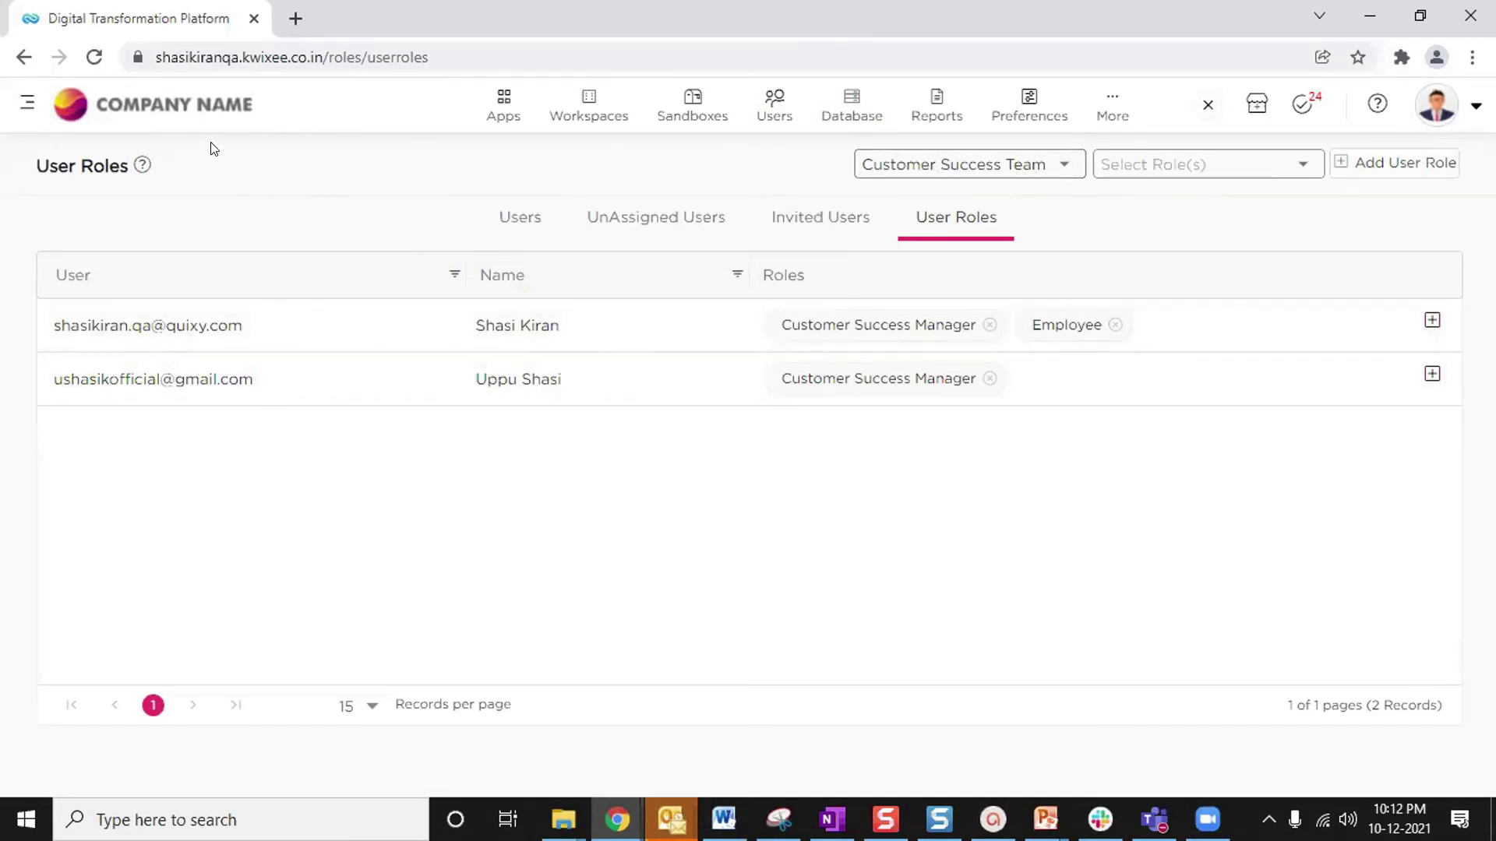
left_click(216, 119)
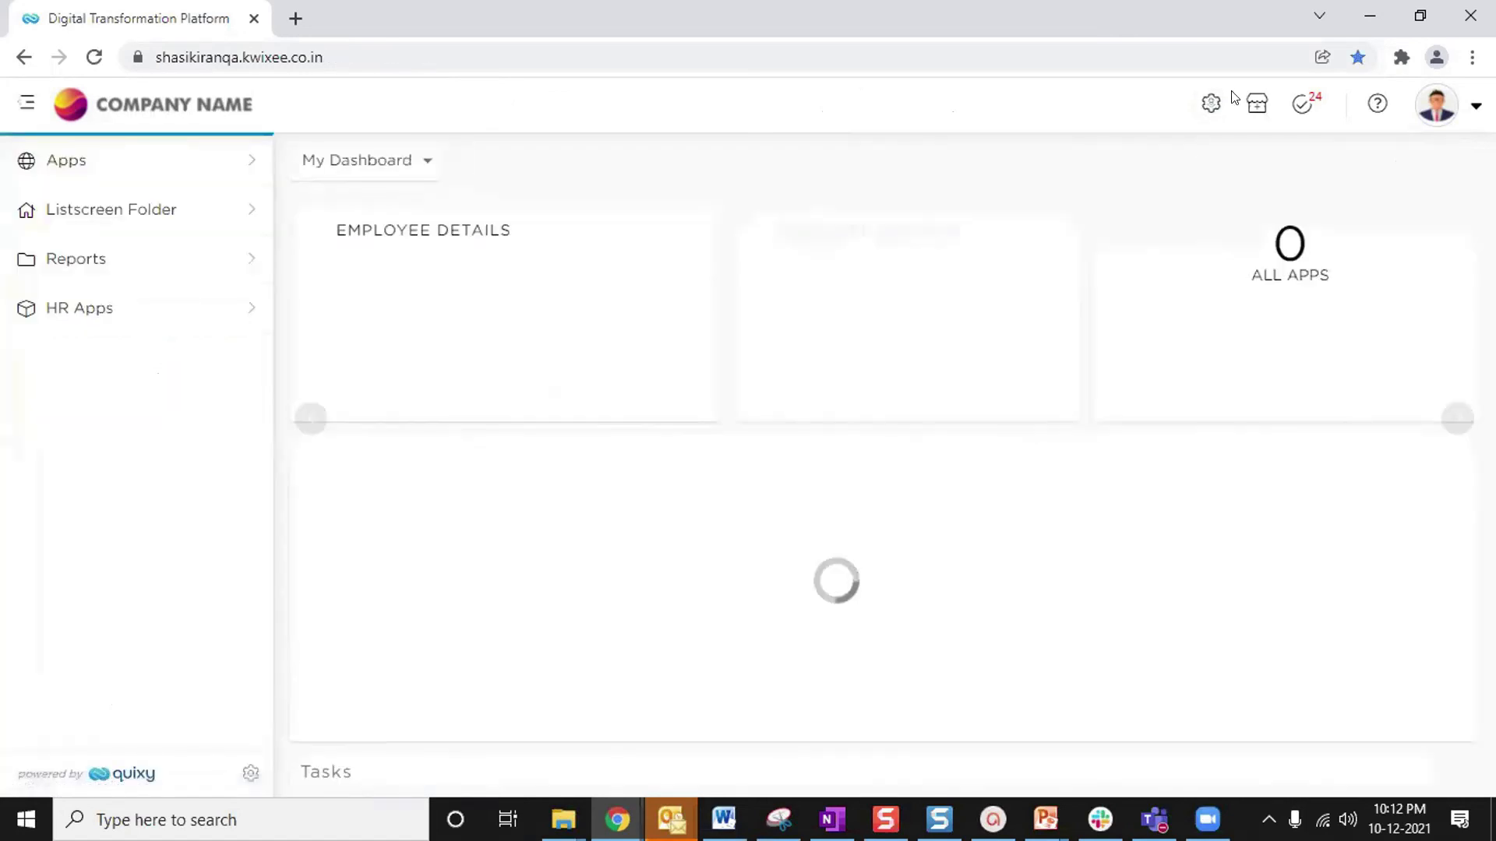
left_click(1206, 105)
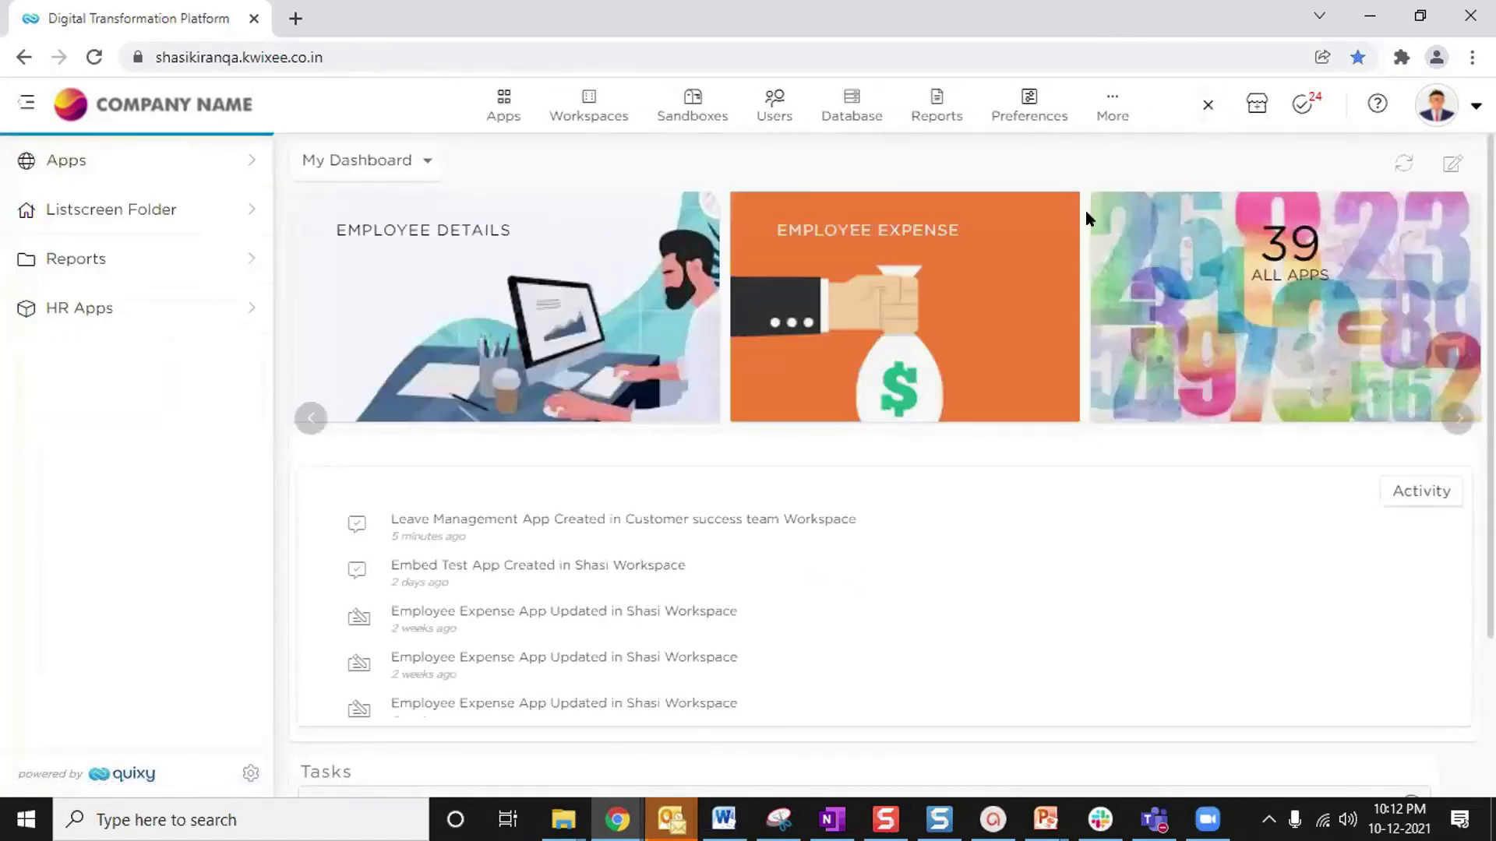
left_click(503, 116)
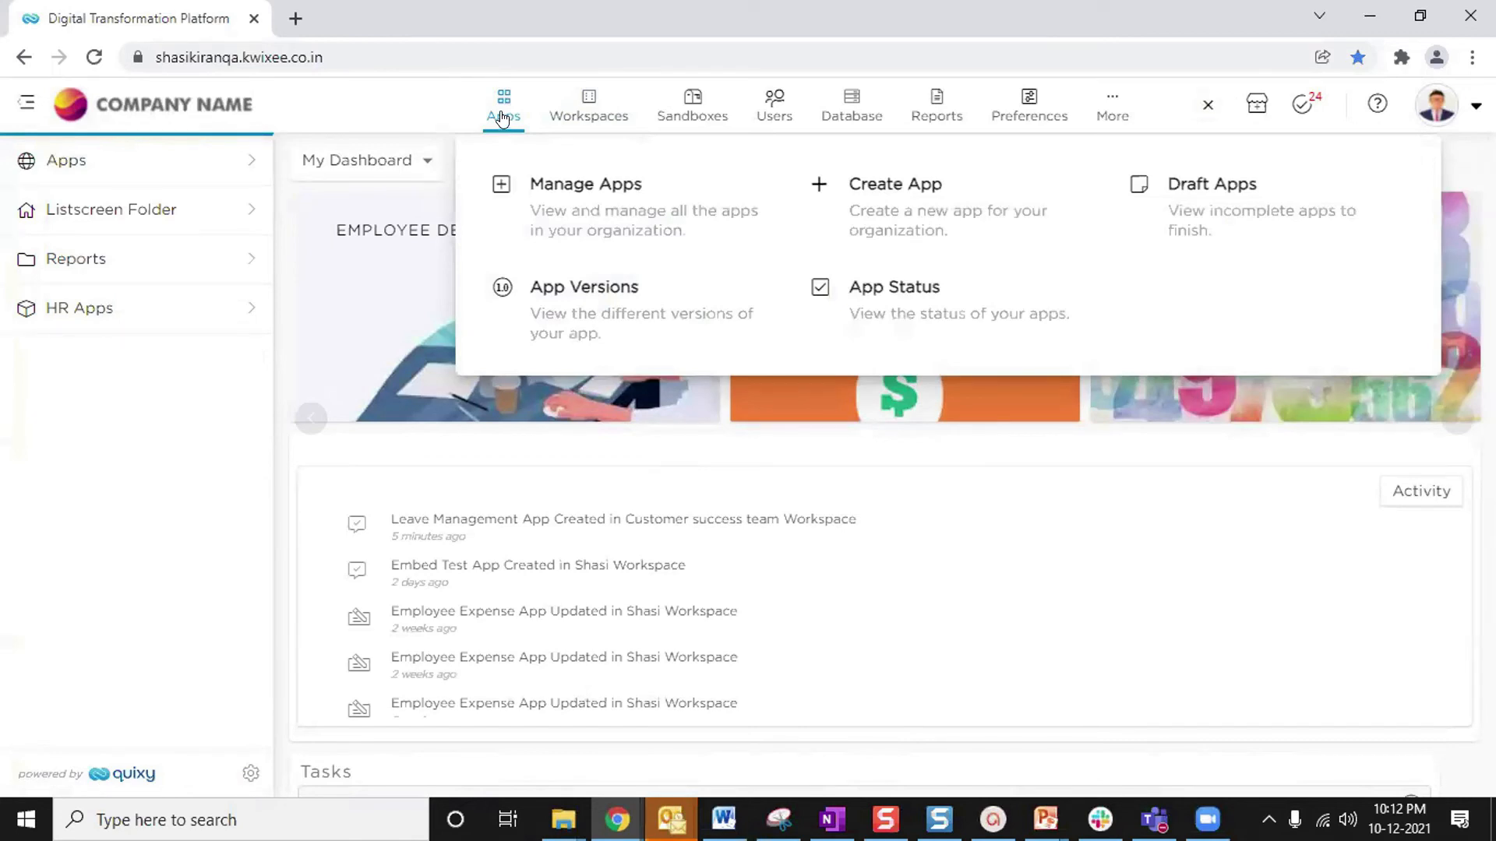
left_click(574, 190)
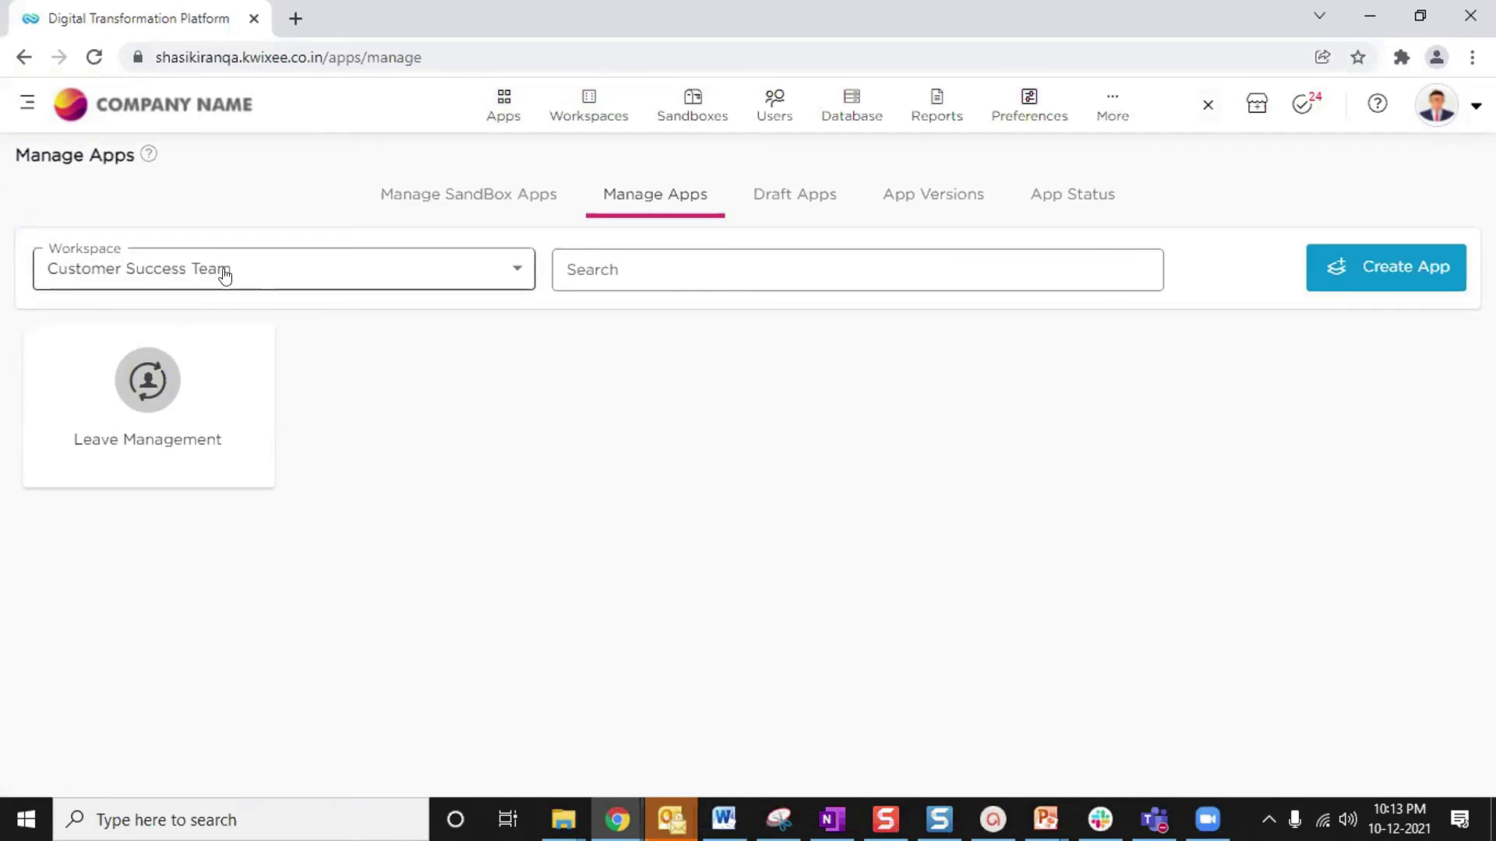
Check the apps of the Employee Onboarding workspace and switch the list back to the Customer Success Team workspace
left_click(376, 270)
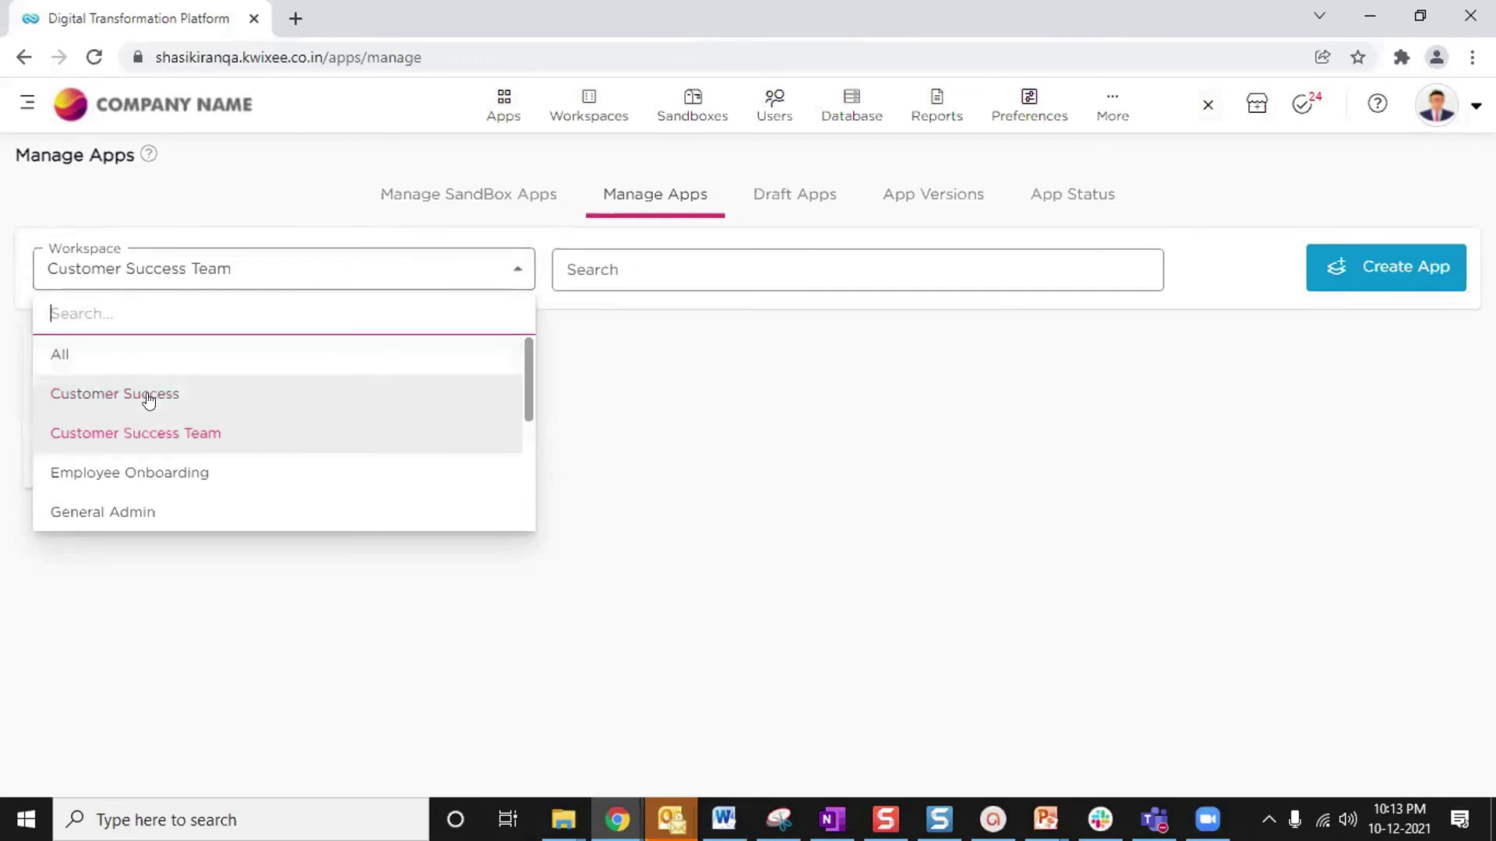
scroll(146, 396, "down", 5)
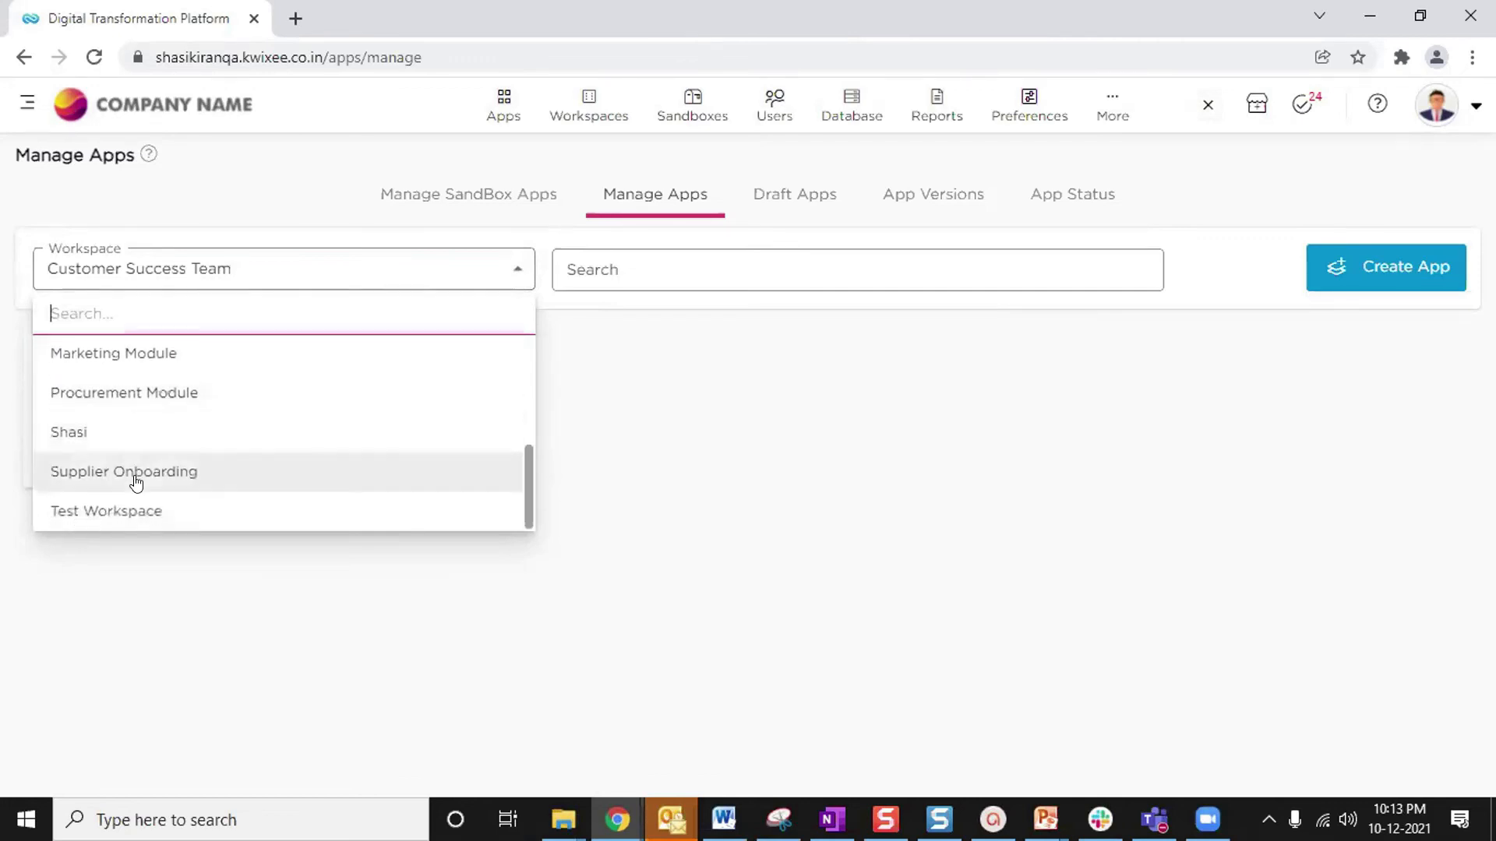
scroll(133, 475, "up", 5)
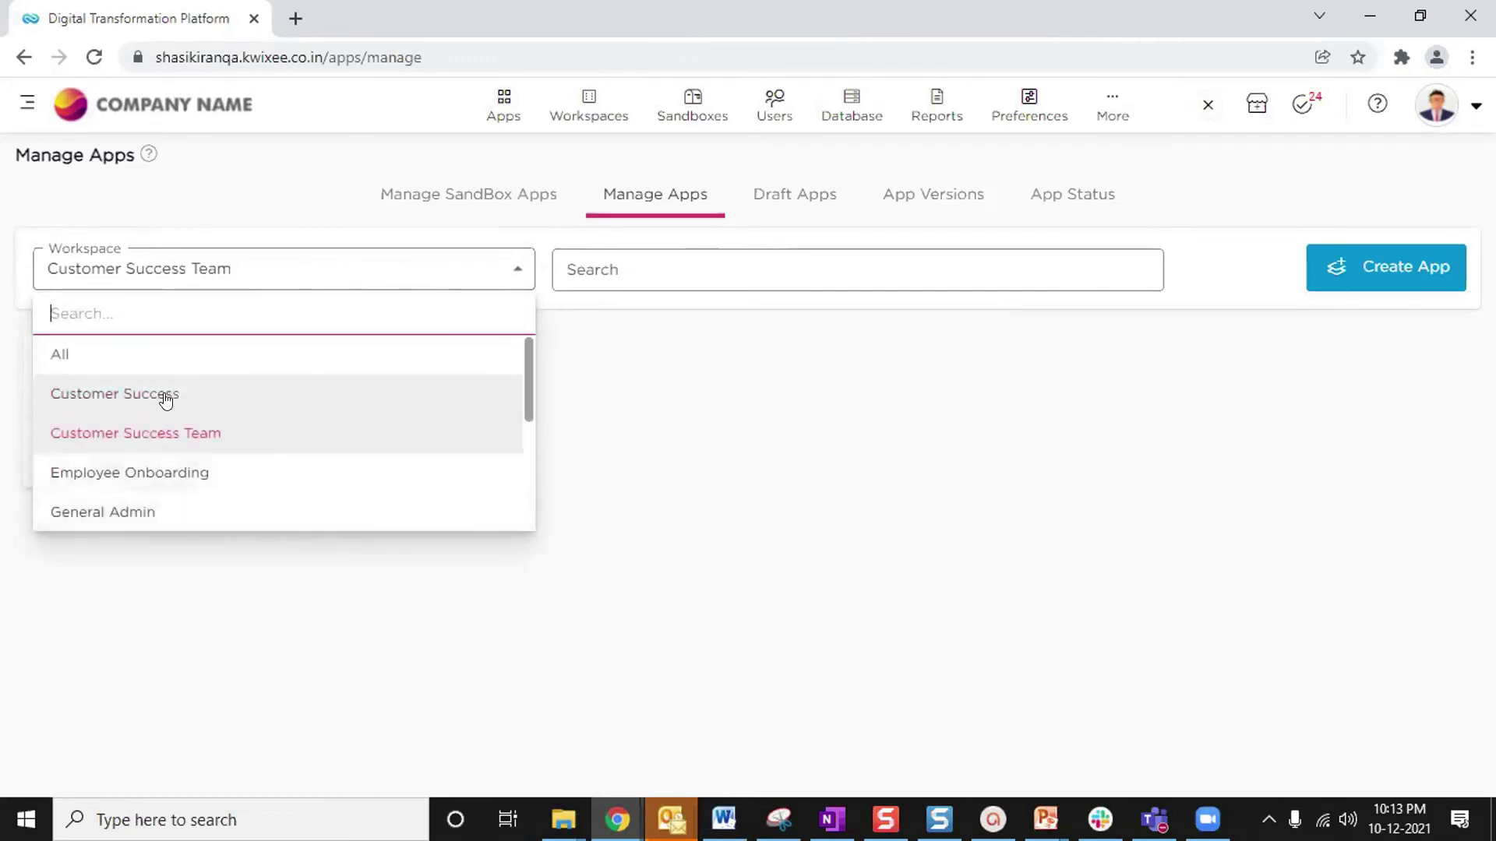
left_click(148, 473)
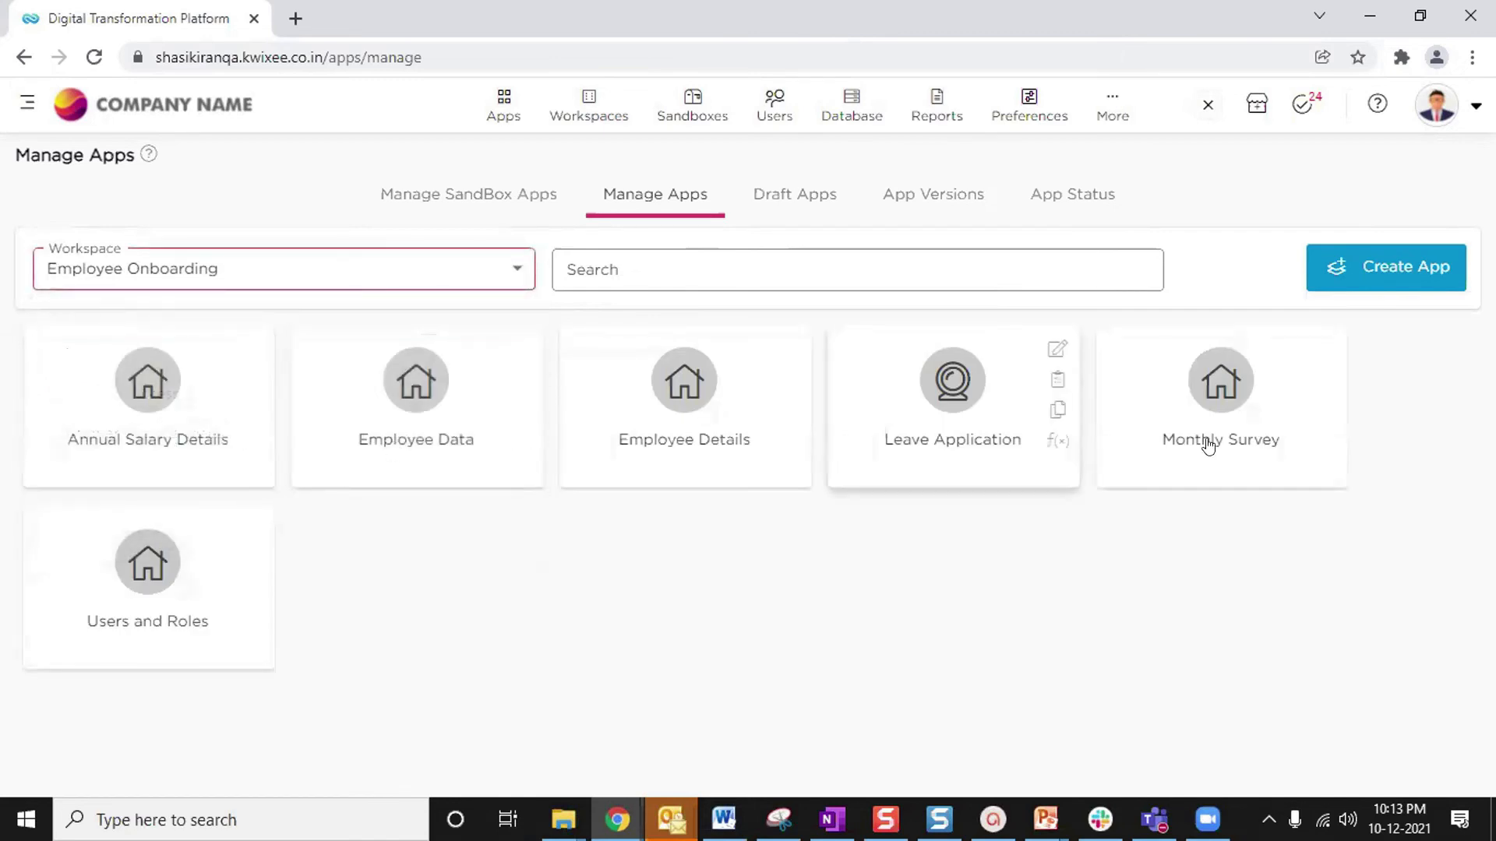
left_click(377, 265)
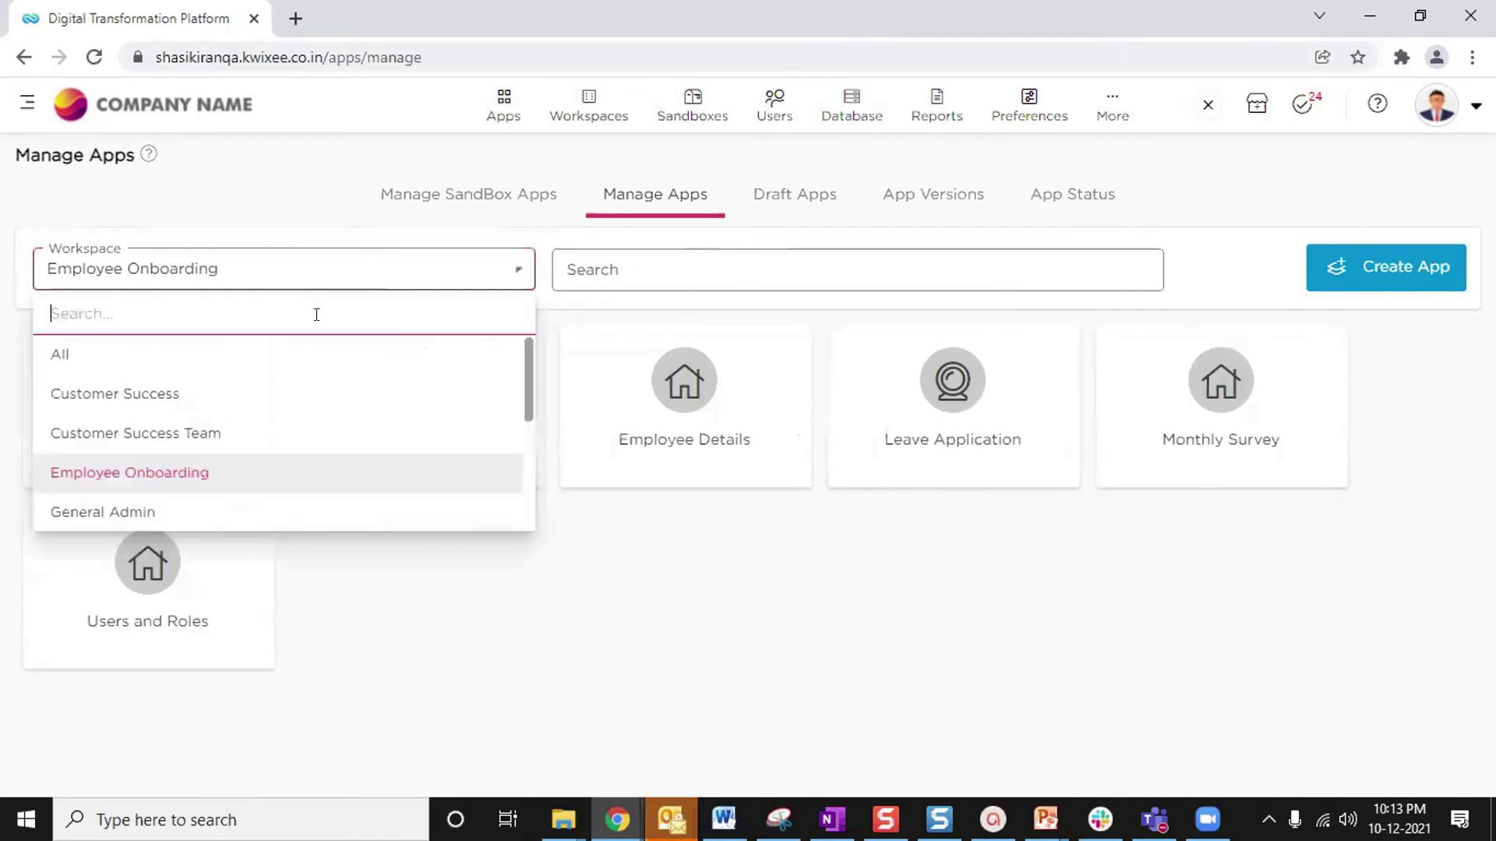
left_click(116, 434)
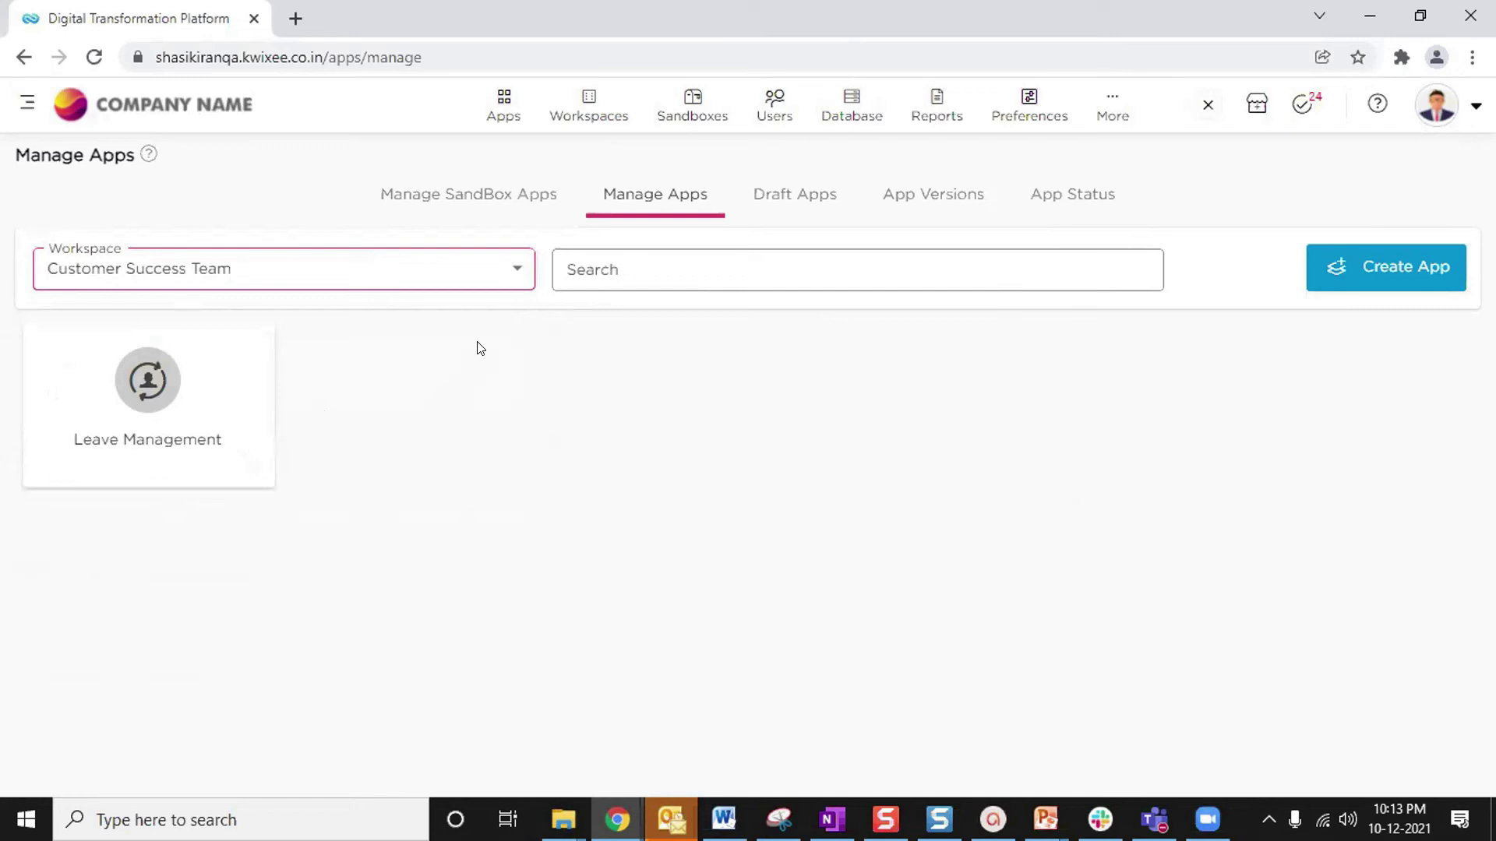
left_click(295, 279)
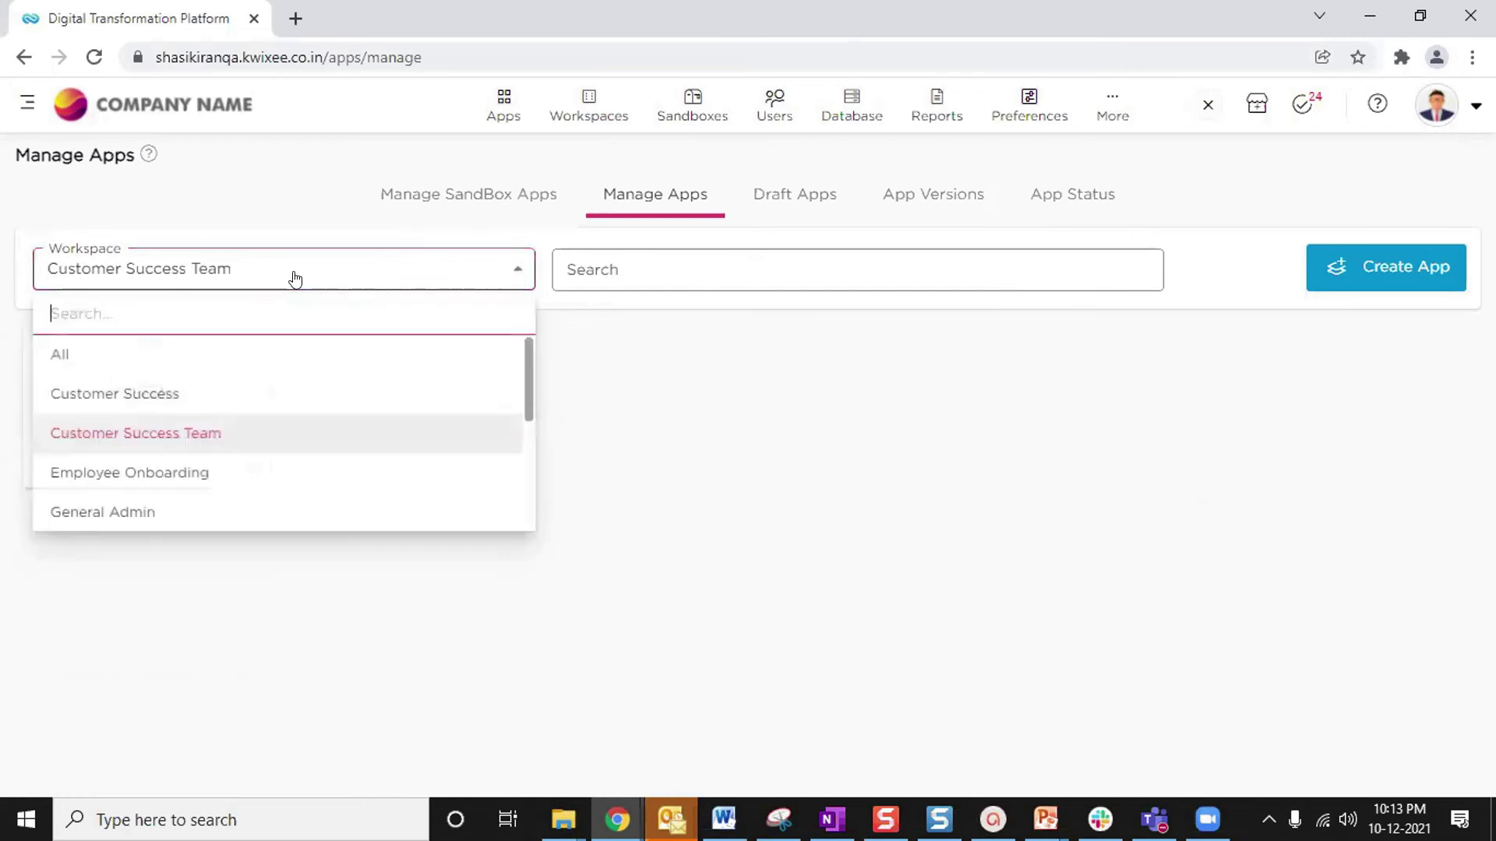
left_click(294, 279)
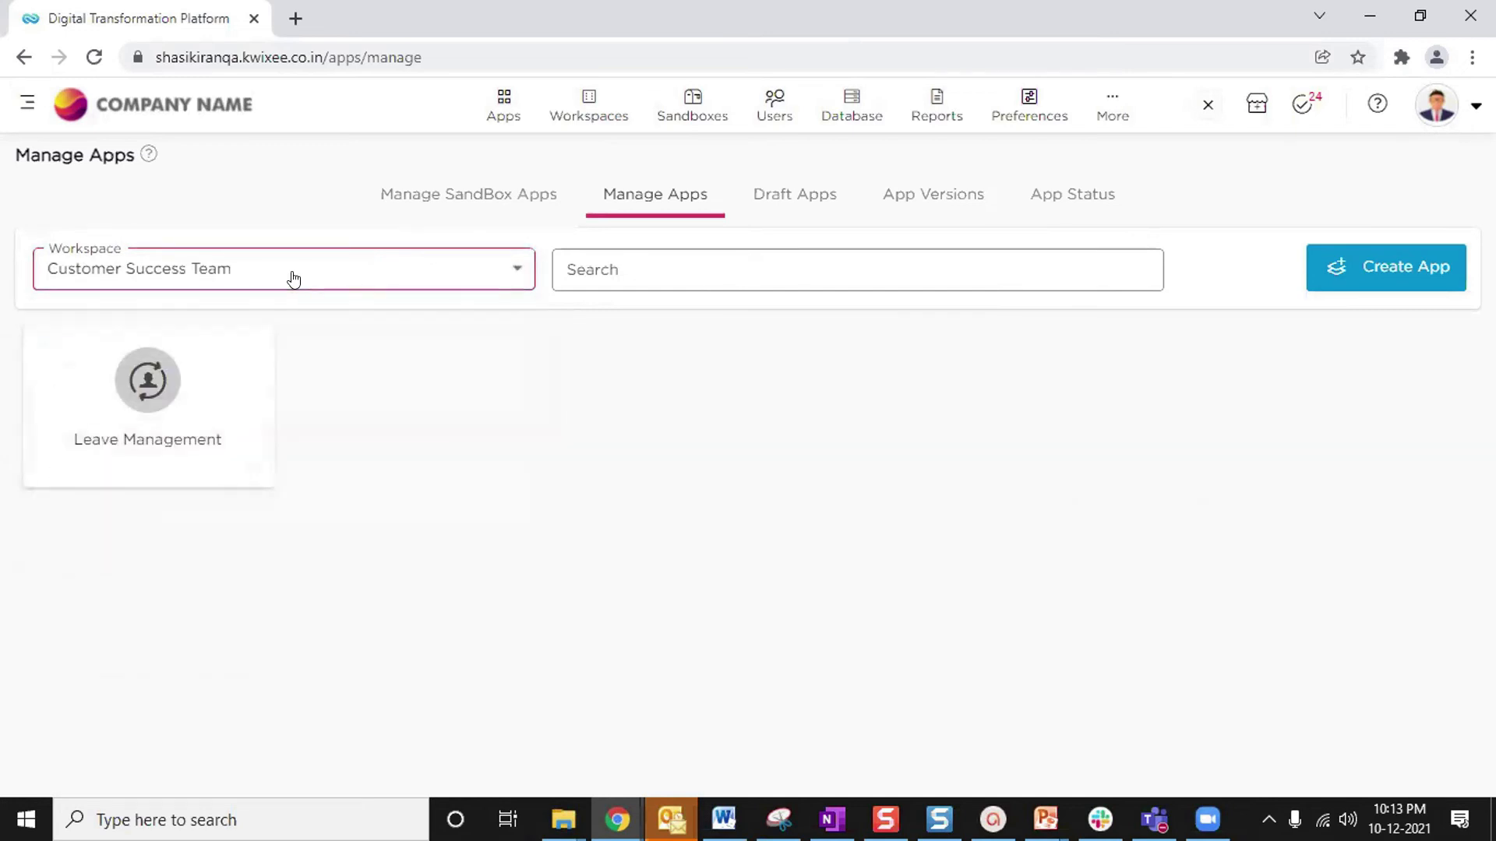
left_click(647, 262)
type("v")
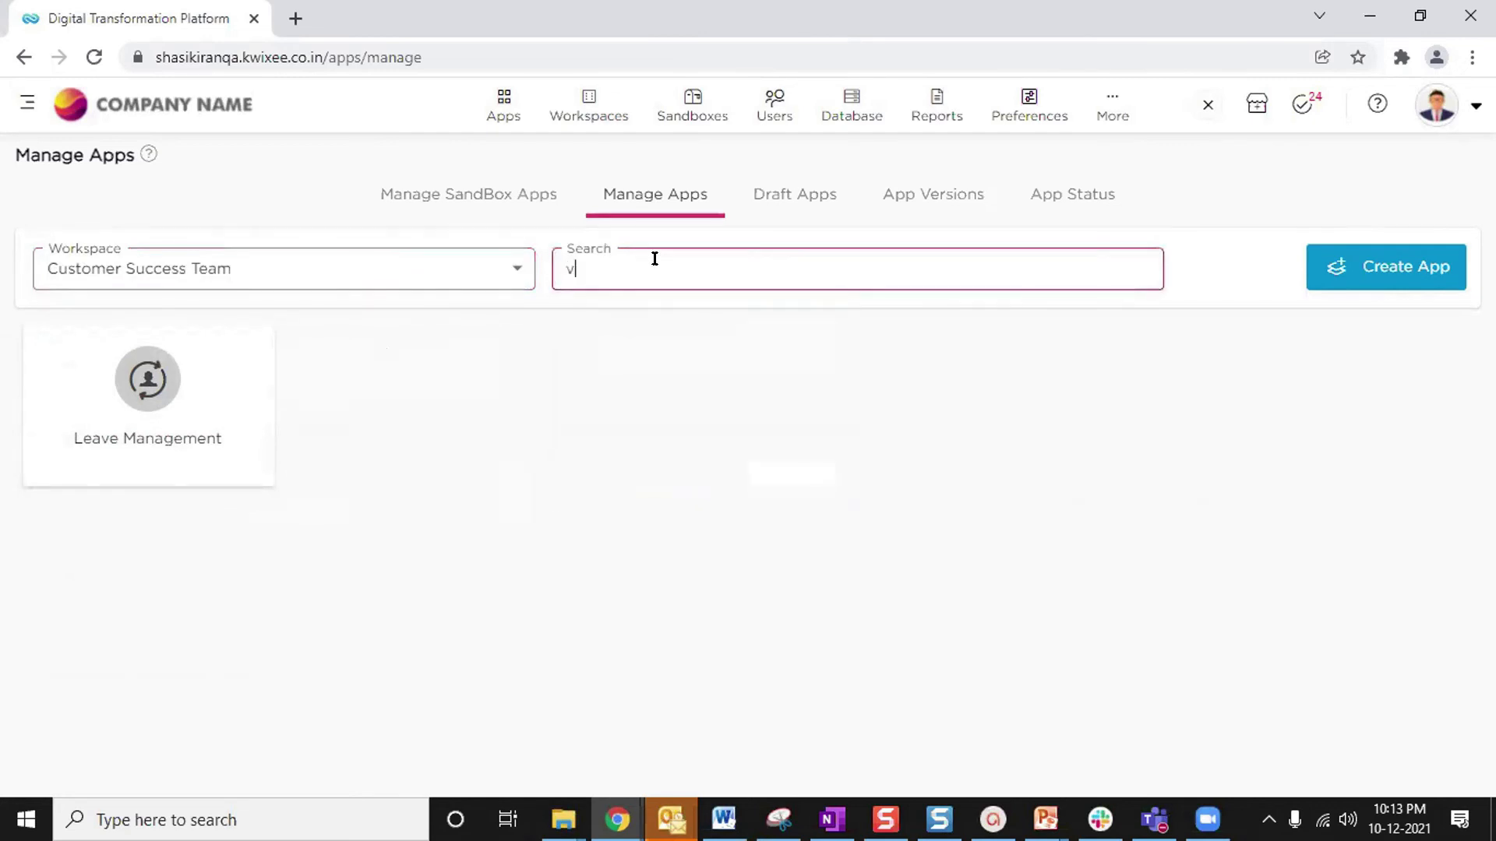
key("BackSpace")
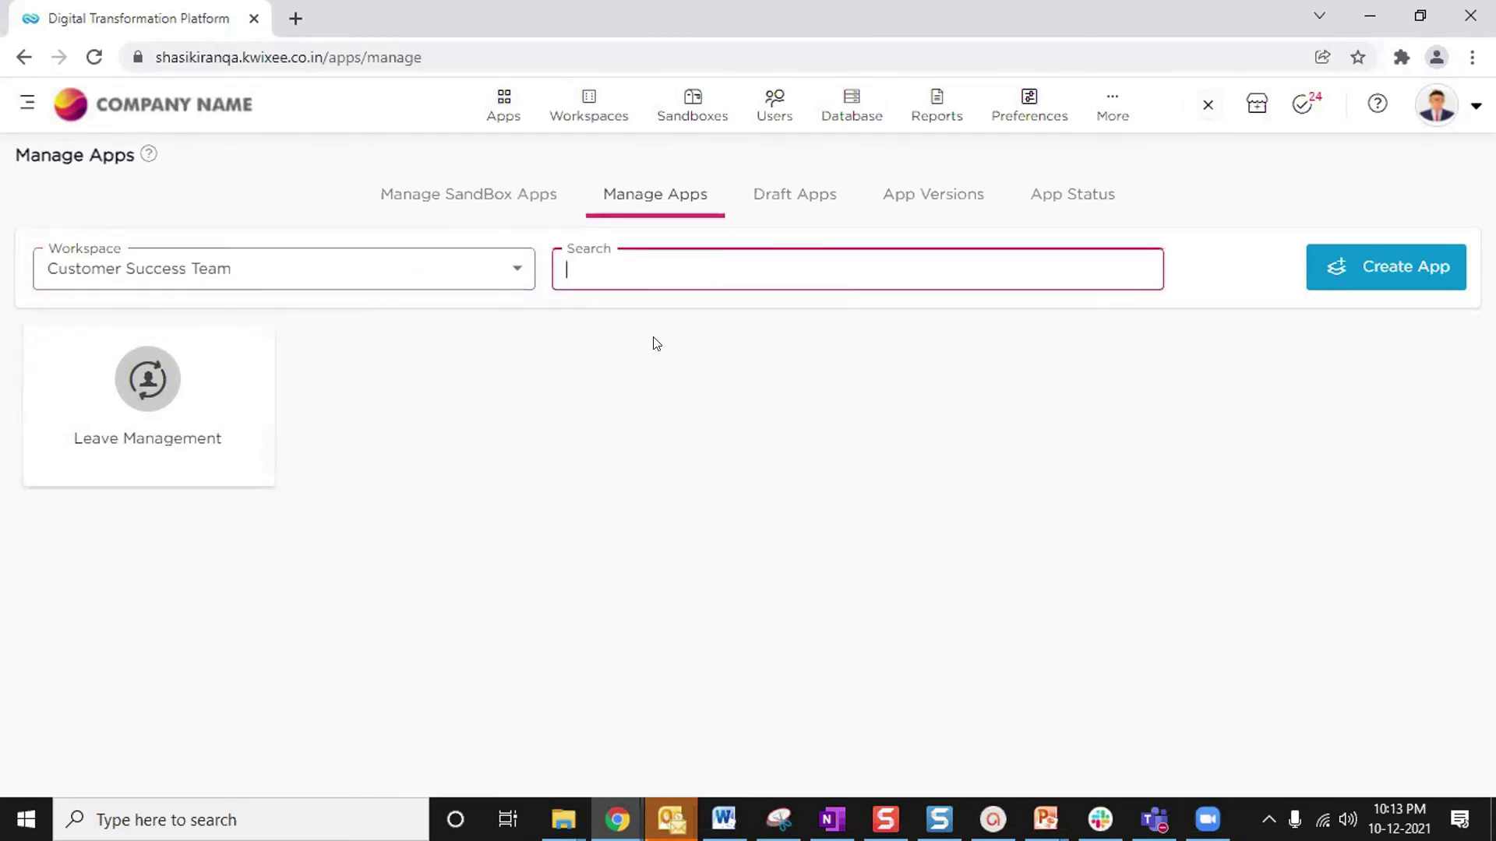
left_click(640, 380)
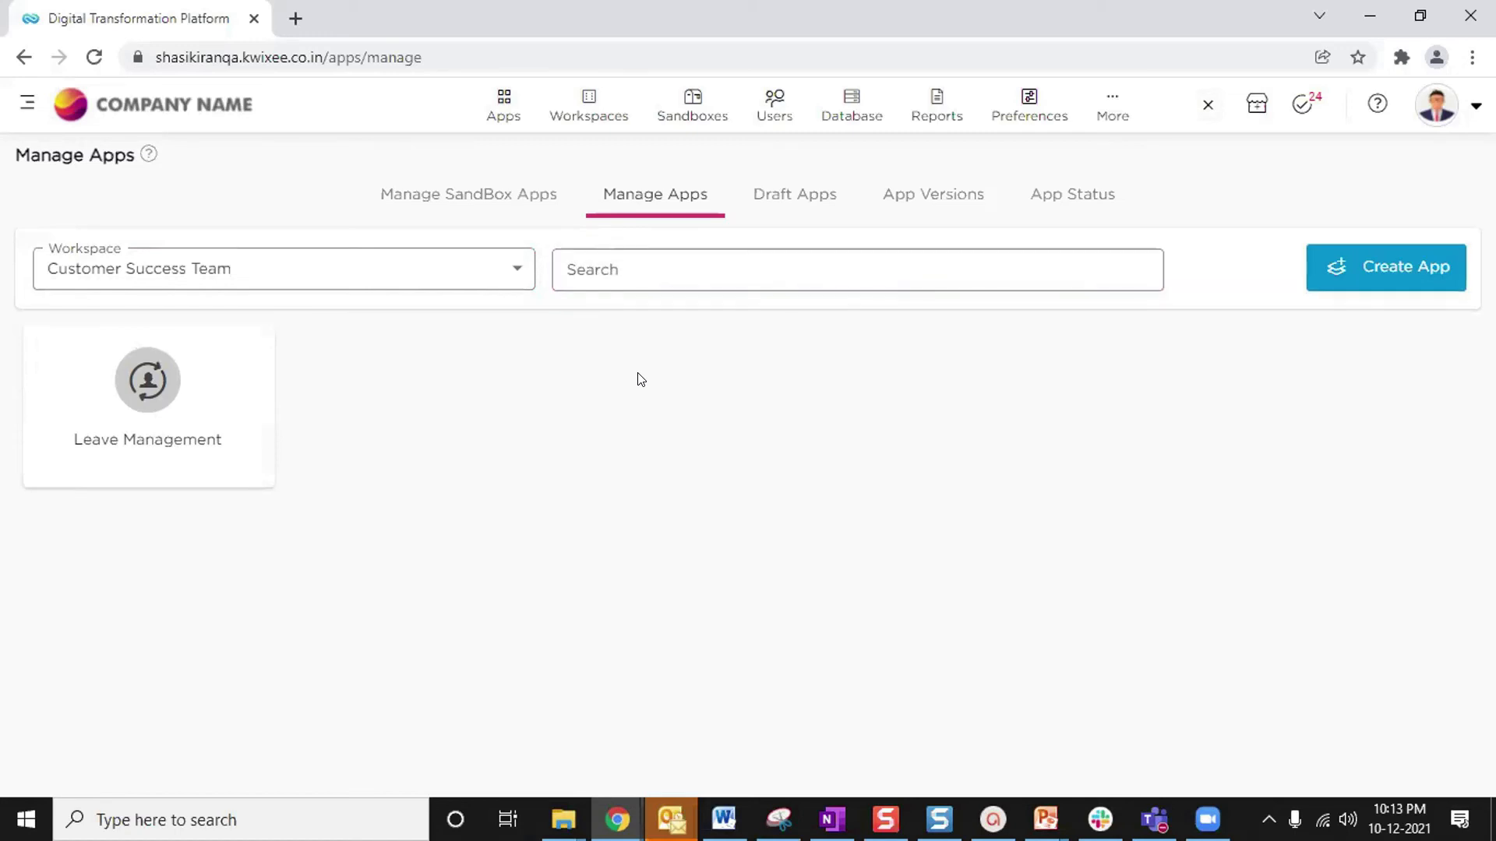
List the apps of all workspaces and examine how they are grouped under each workspace
left_click(482, 289)
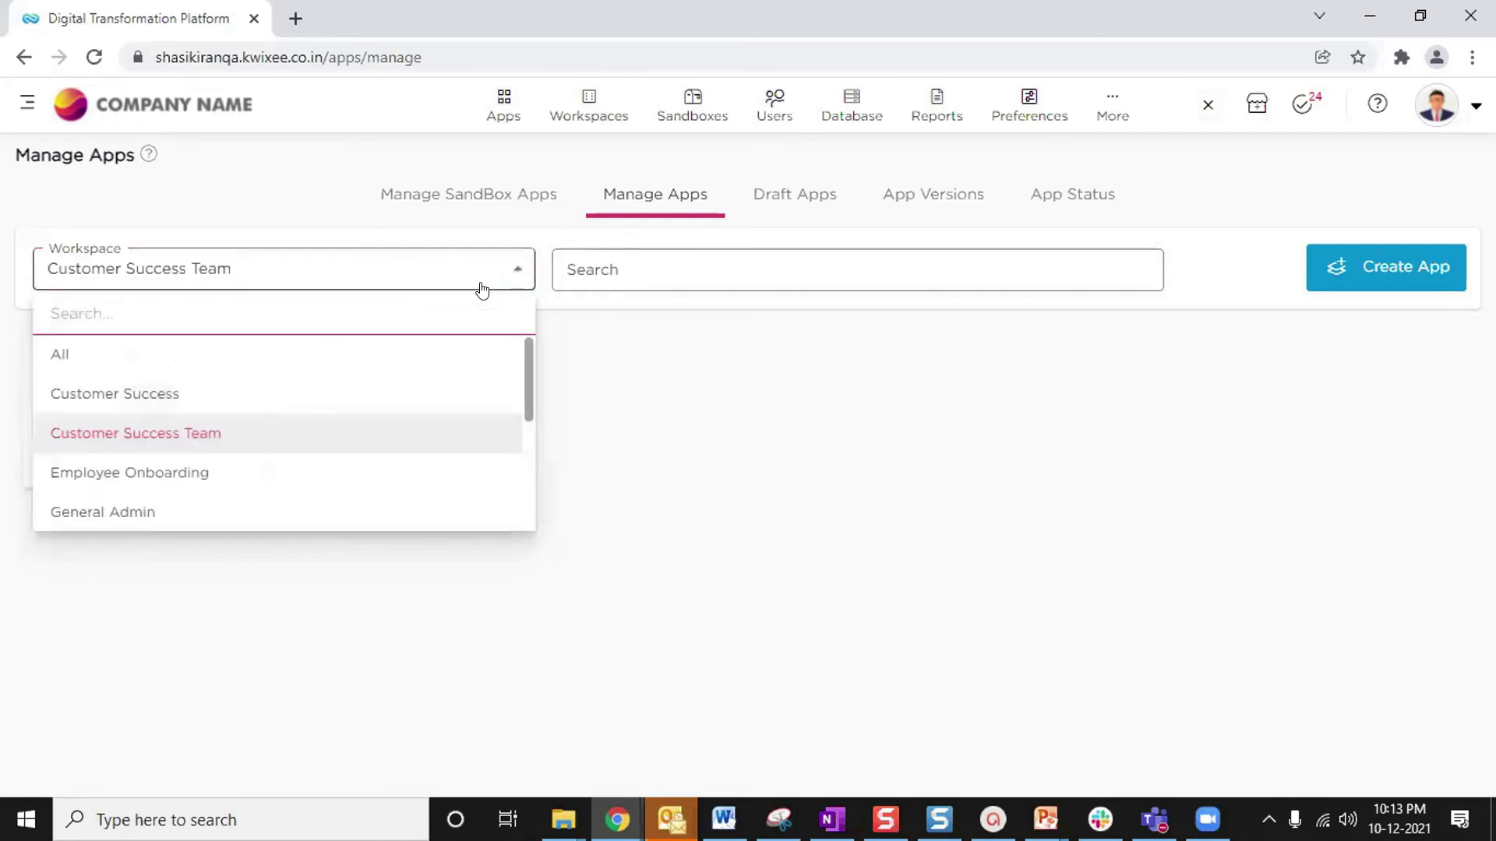
left_click(105, 365)
scroll(451, 442, "down", 12)
scroll(455, 437, "up", 10)
left_click_drag(117, 343, 12, 360)
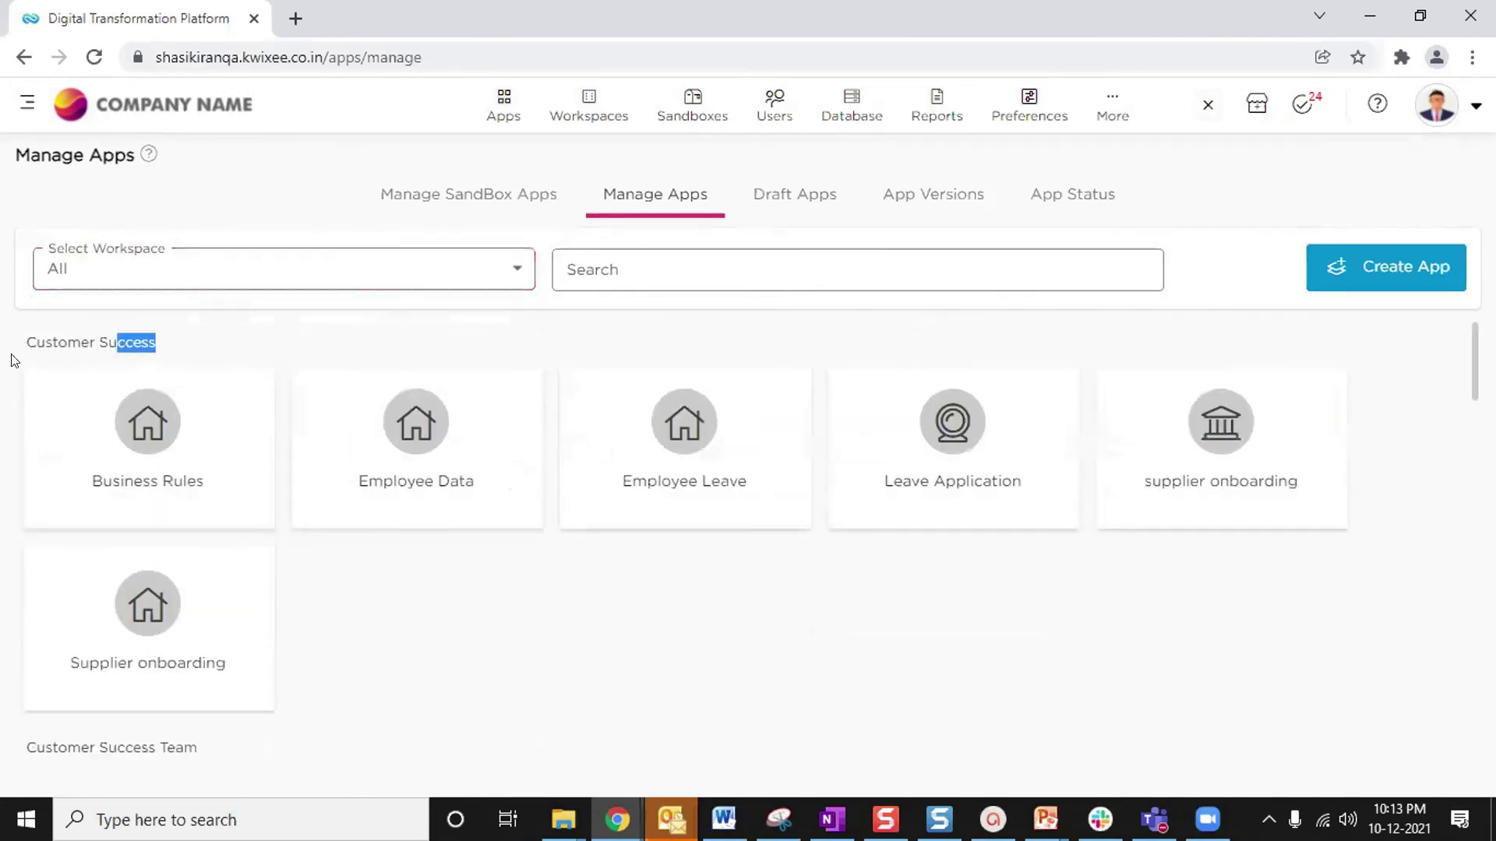
left_click(458, 671)
scroll(303, 601, "down", 3)
mouse_move(267, 454)
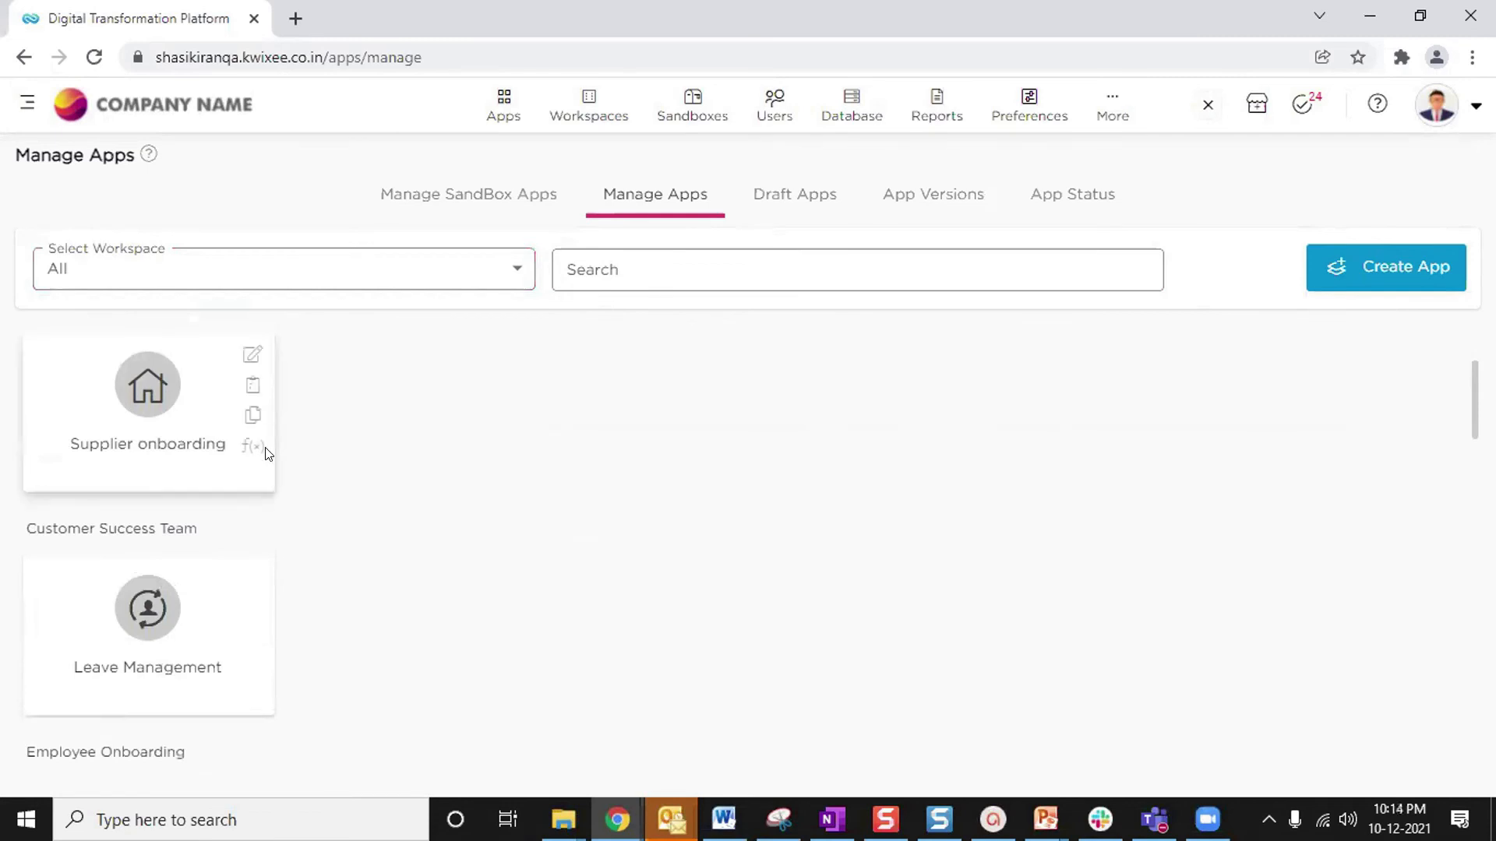
scroll(218, 617, "up", 3)
scroll(267, 605, "down", 5)
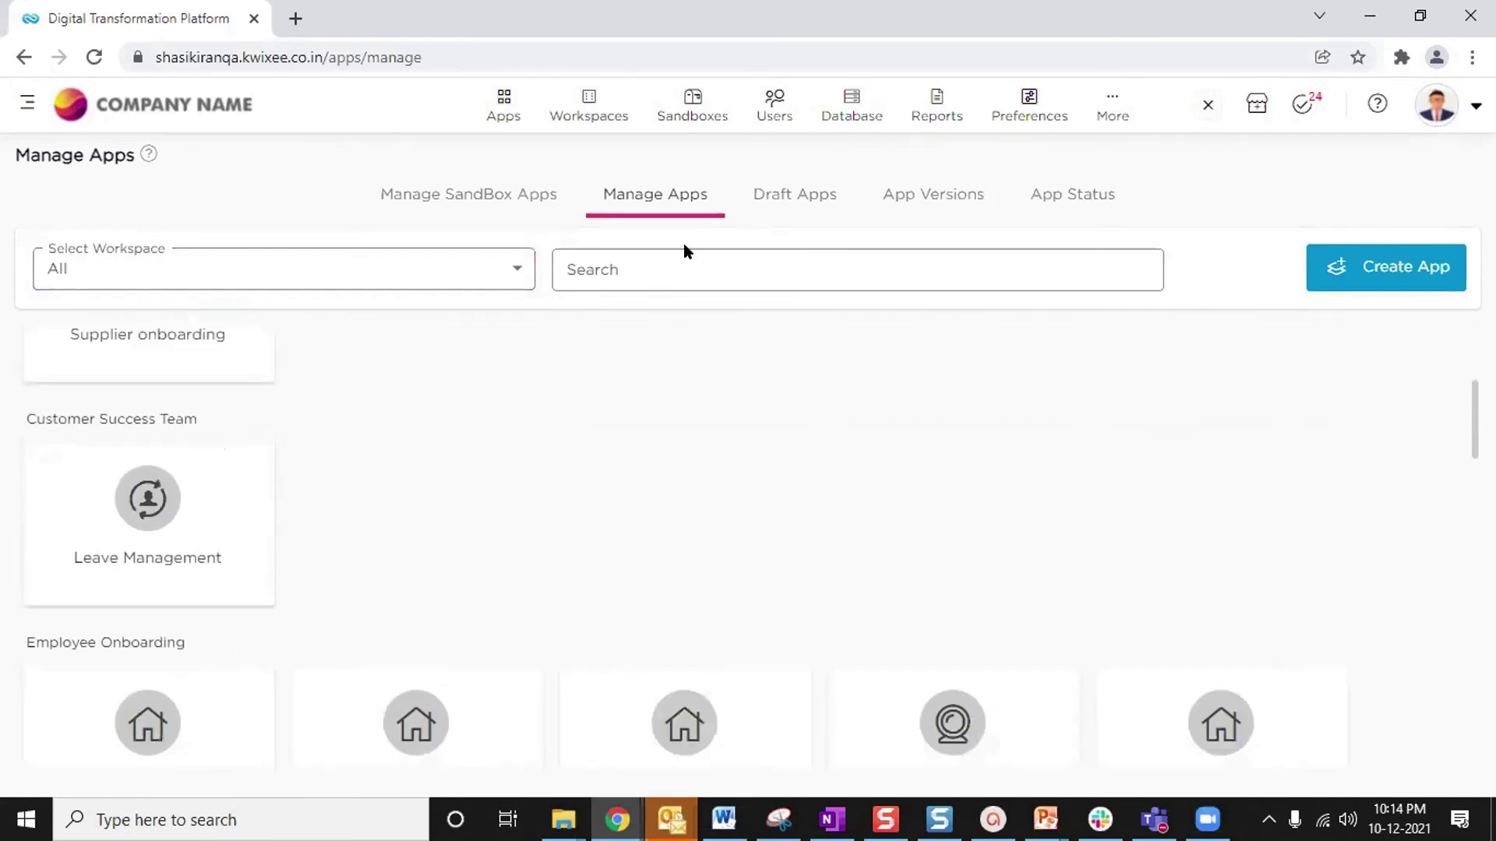
Filter the list of apps to the Customer Success Team workspace
left_click(654, 269)
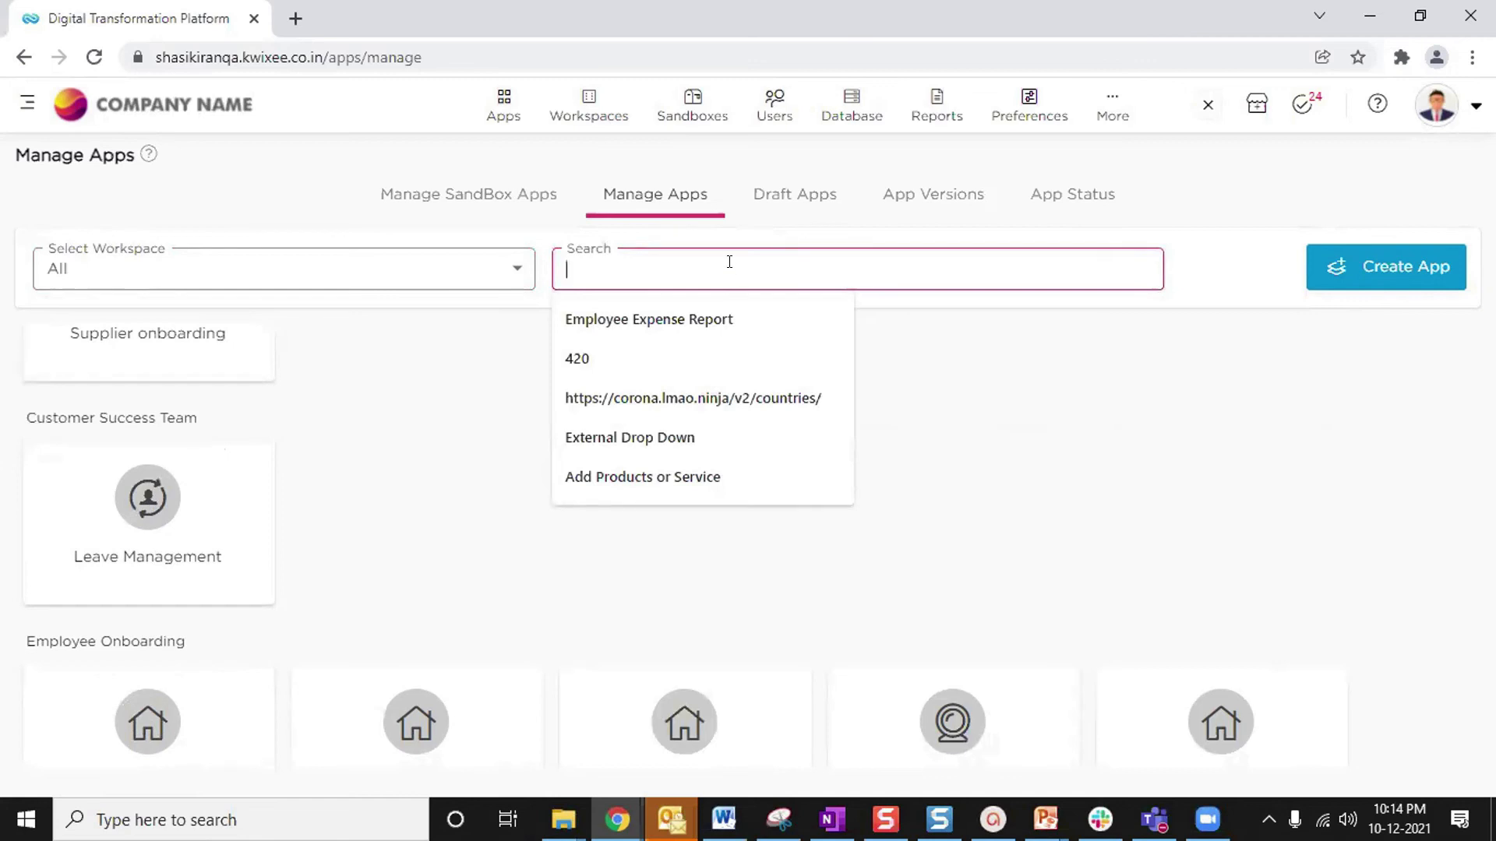
left_click(371, 470)
left_click(302, 290)
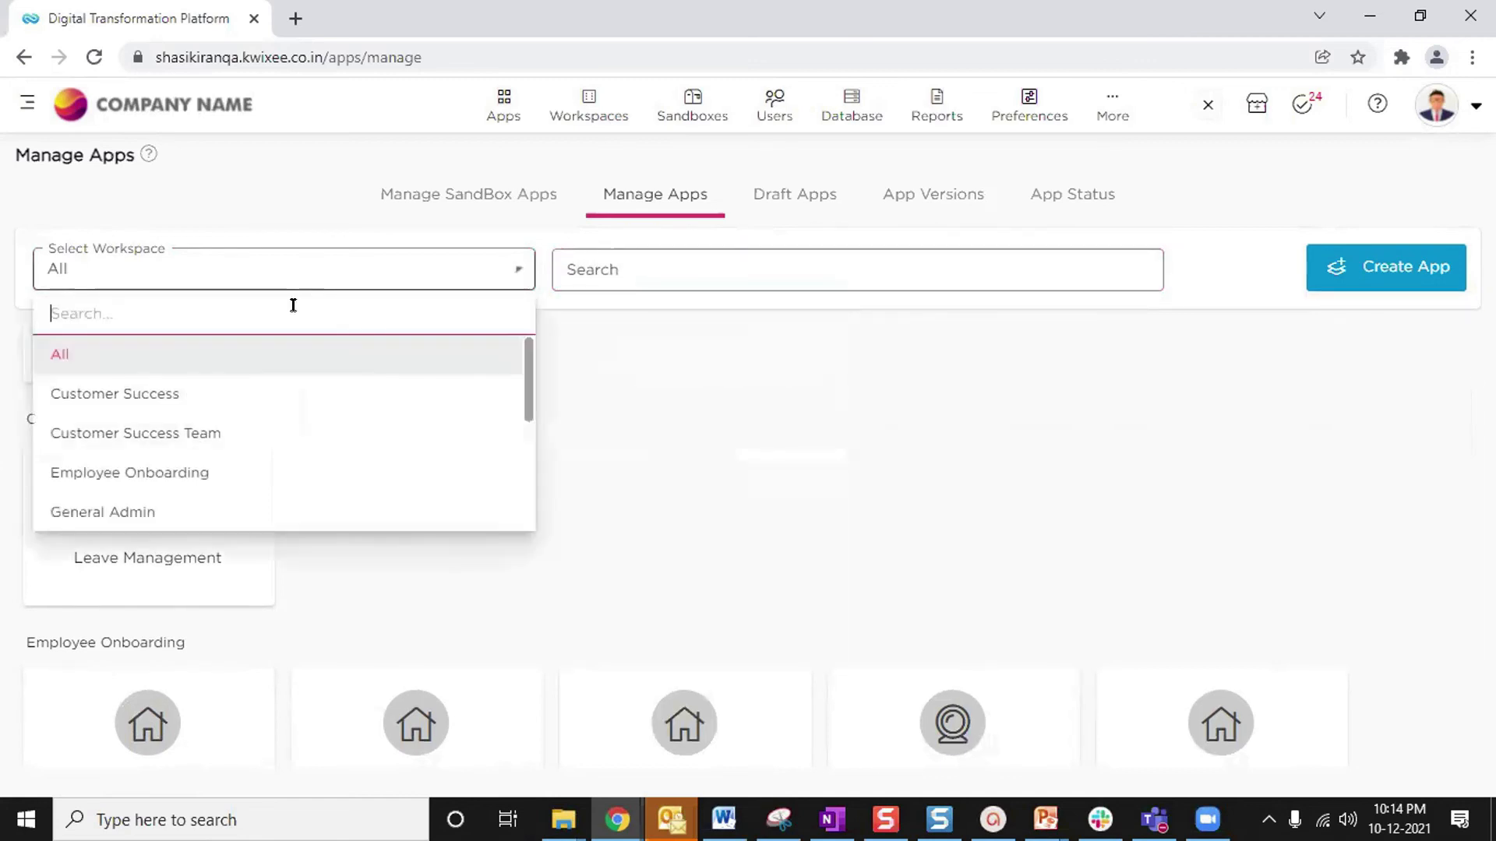
left_click(105, 430)
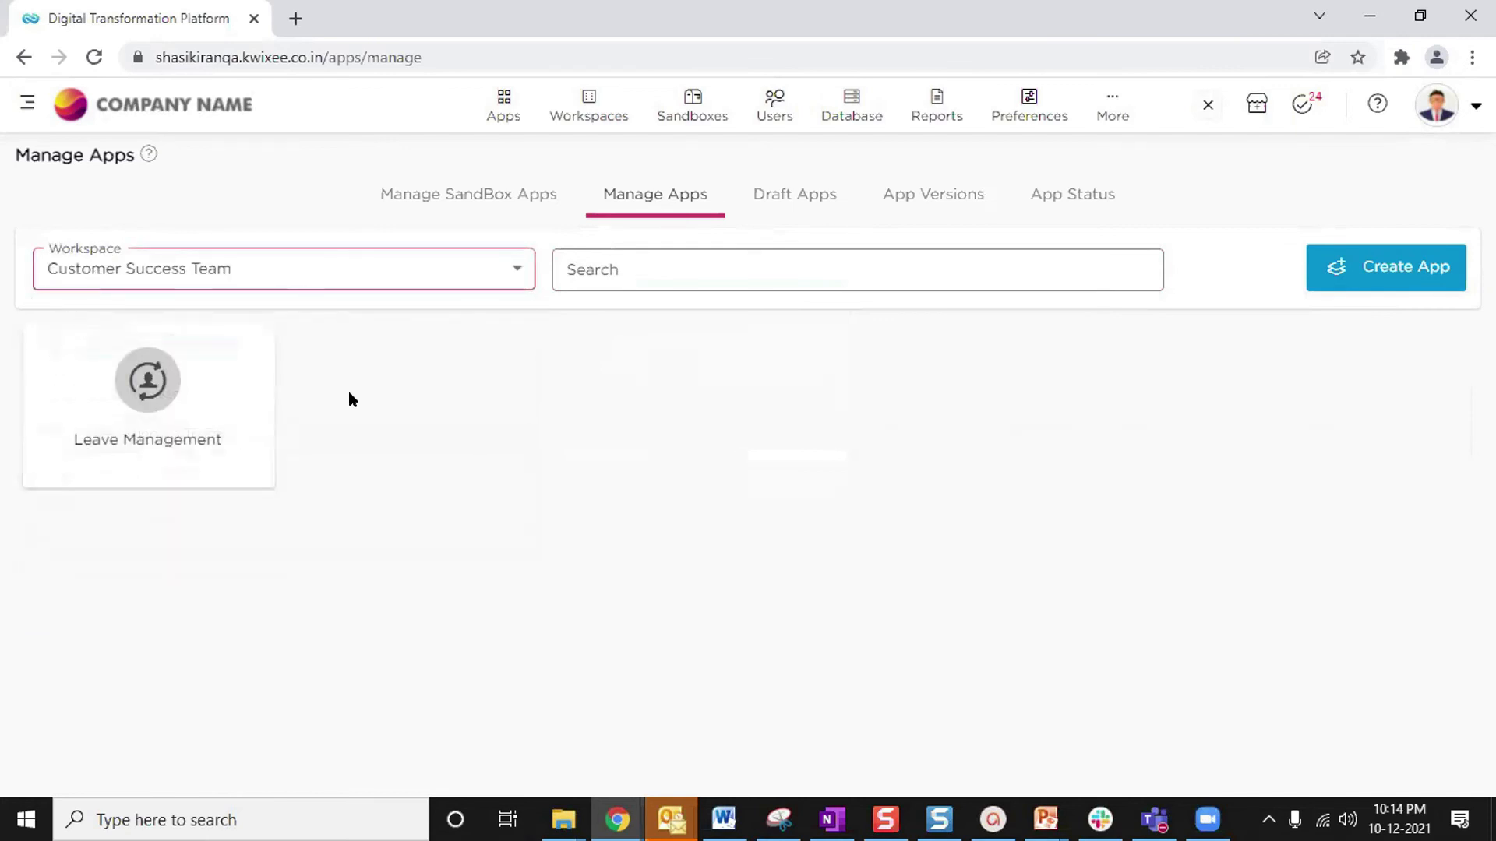
Open the Leave Management app for editing and review the Employee, Manager and HR sections in its form builder
mouse_move(148, 421)
mouse_move(165, 392)
left_click(154, 385)
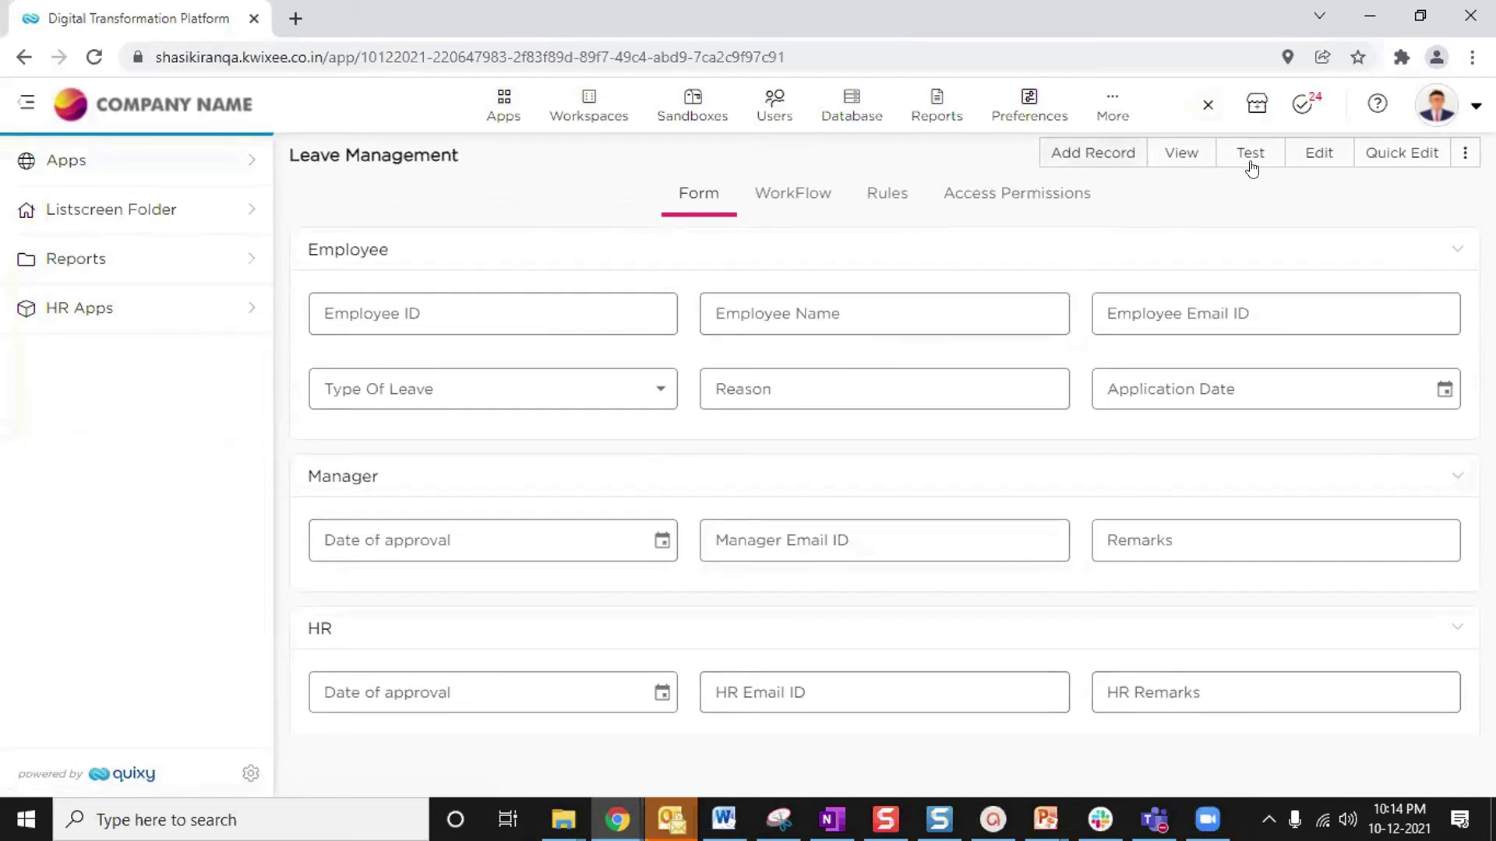
left_click(1319, 155)
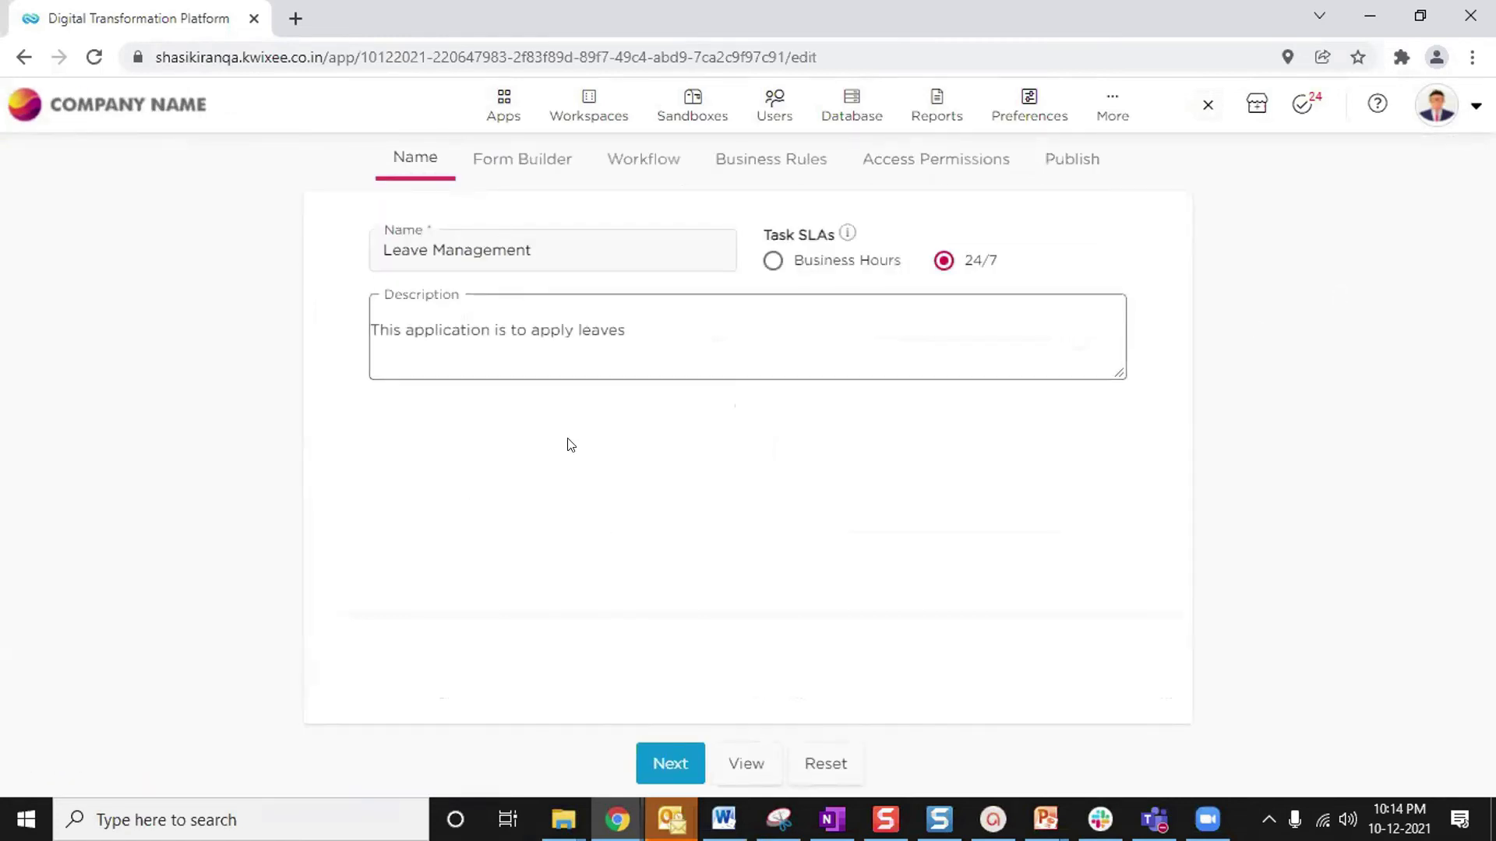
left_click(515, 161)
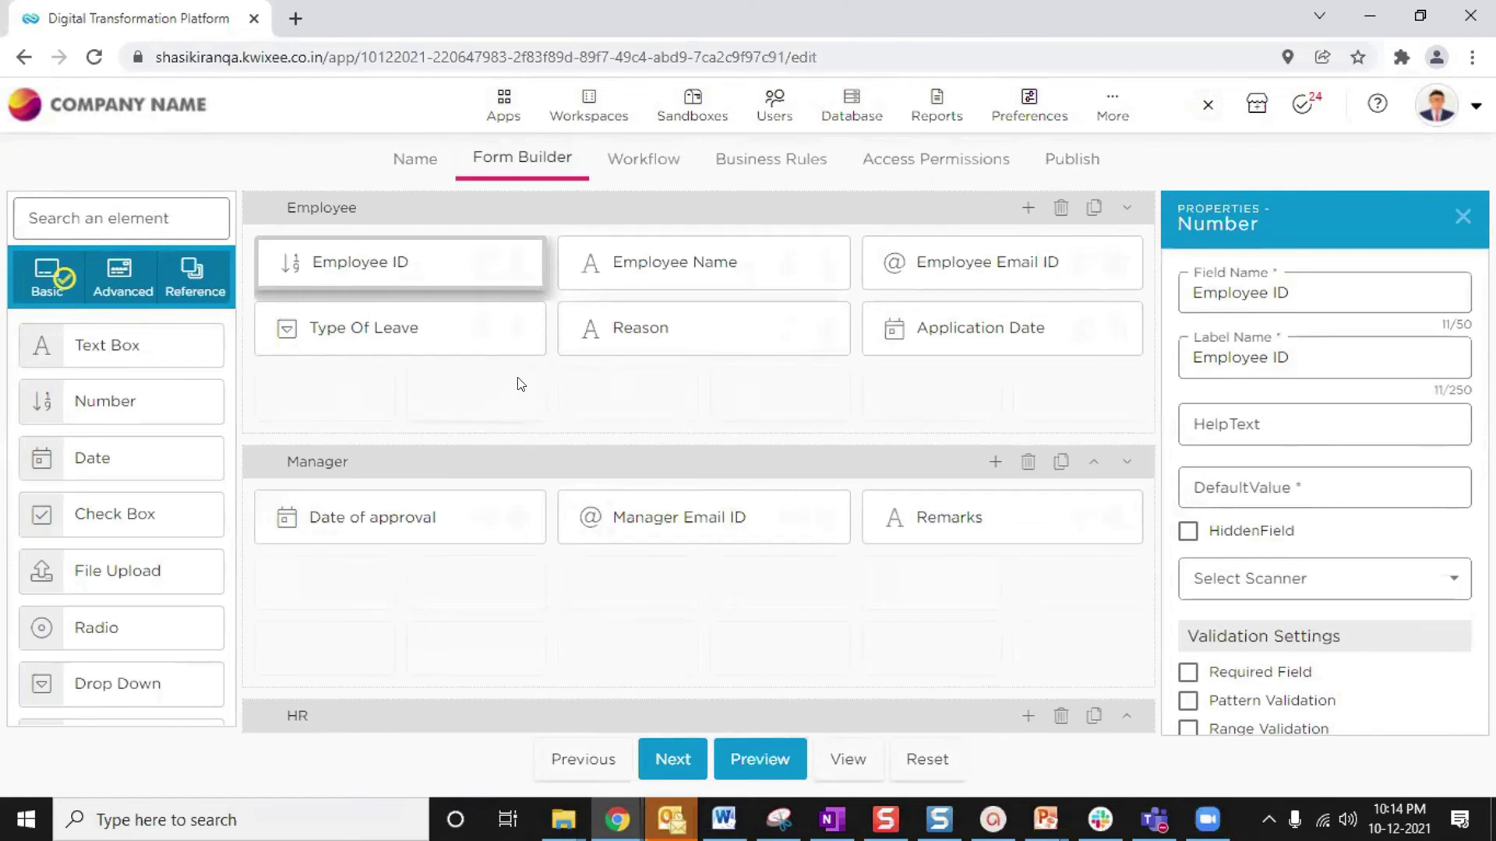
scroll(494, 377, "down", 3)
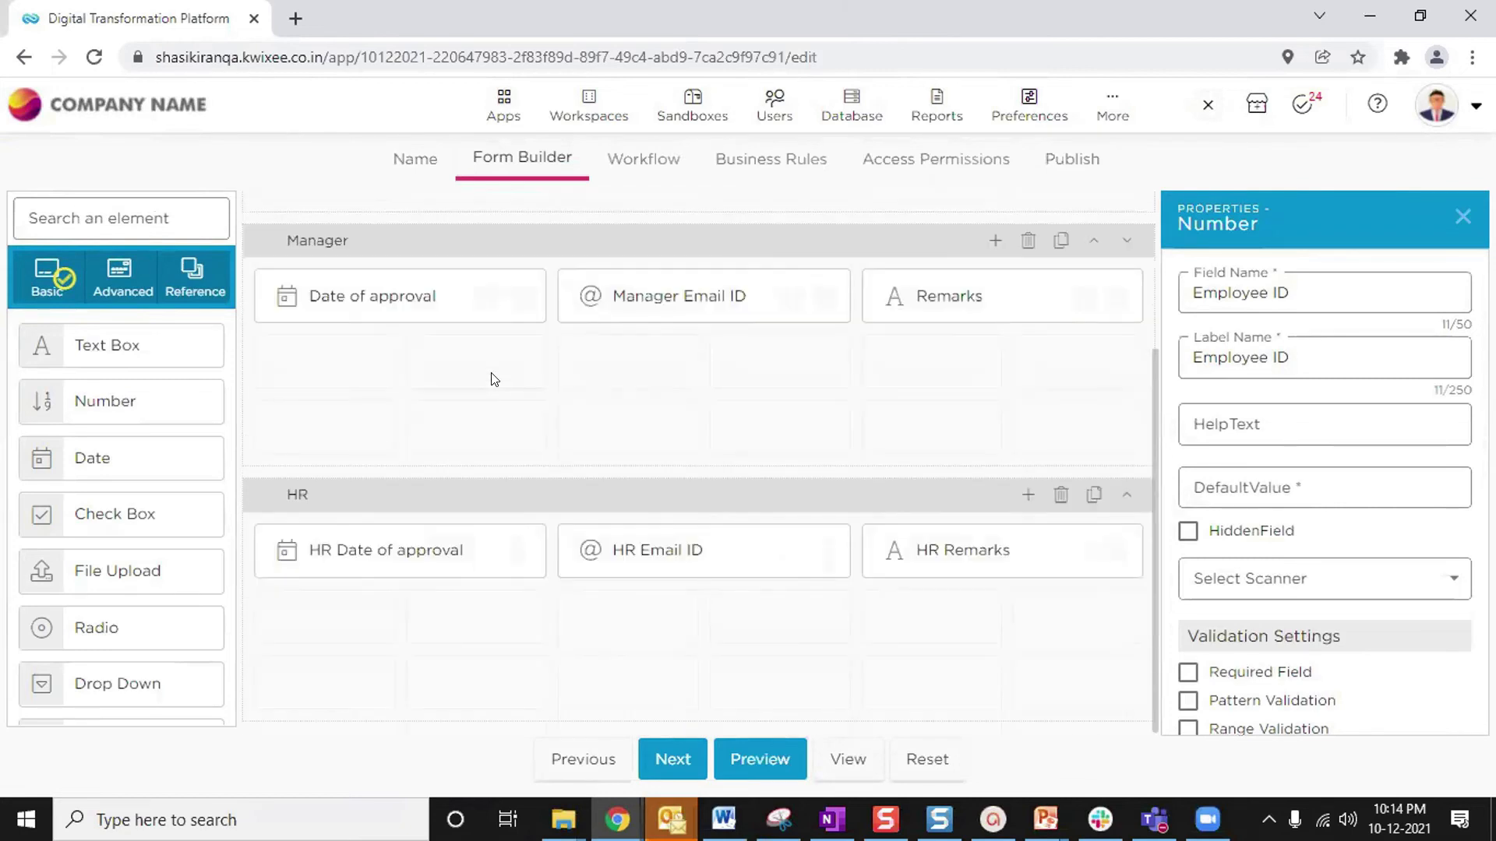
scroll(492, 379, "up", 3)
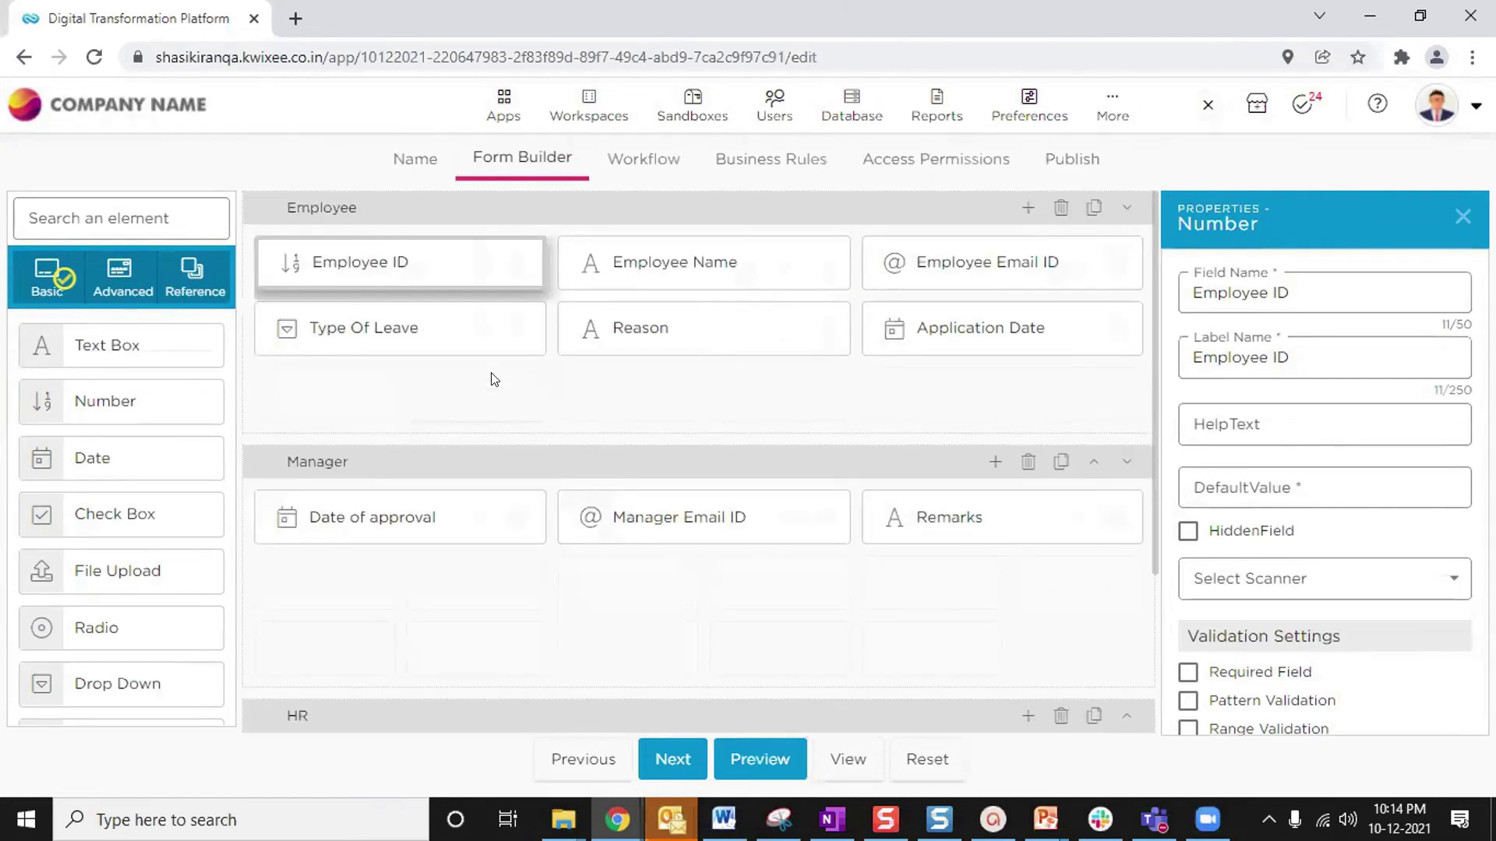
In the app's workflow, set the Employee step's role to Employee only
left_click(645, 173)
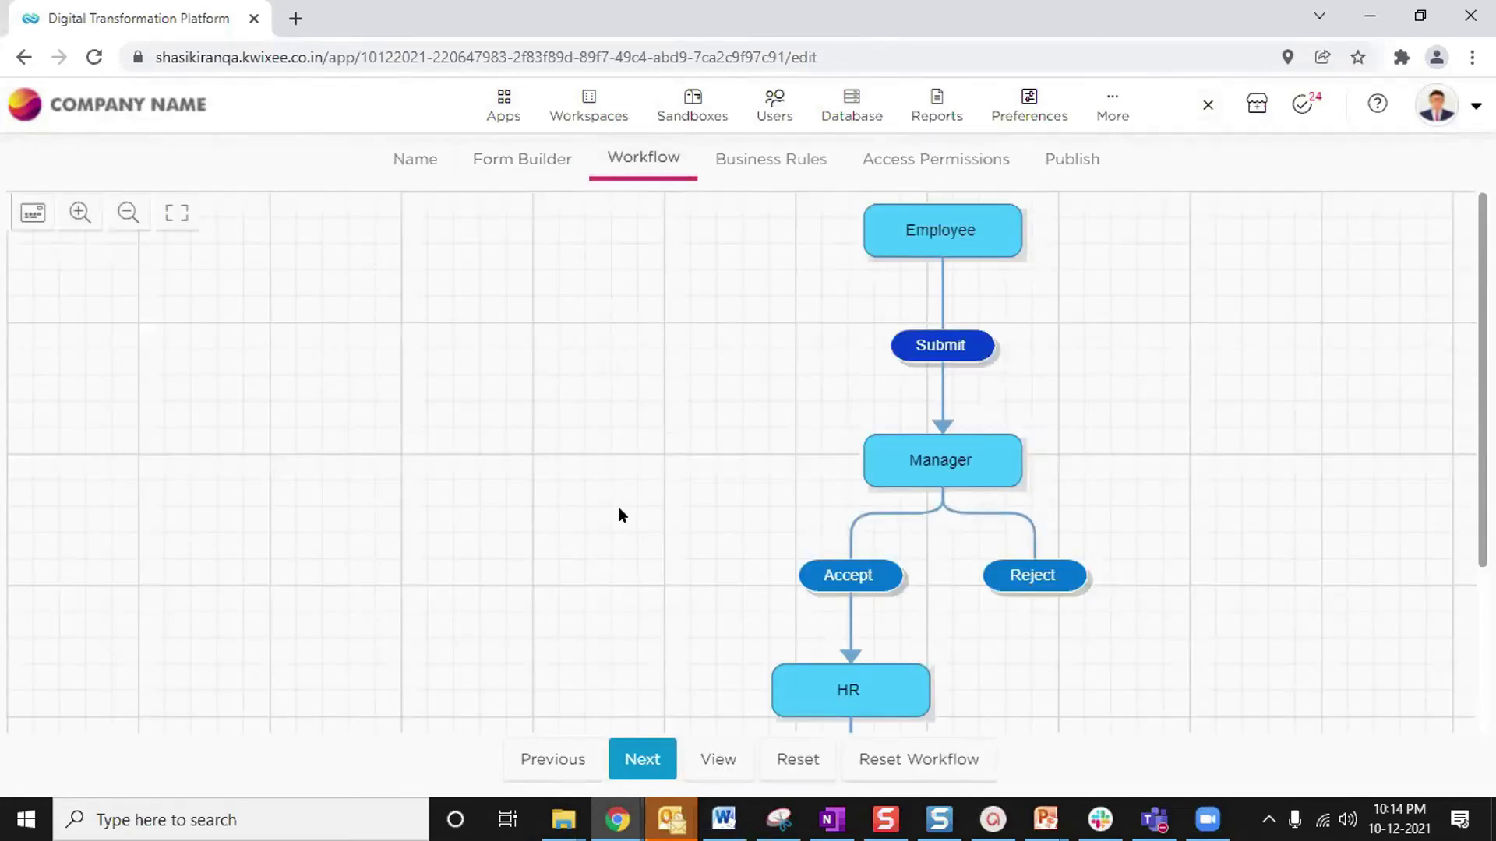
left_click(940, 232)
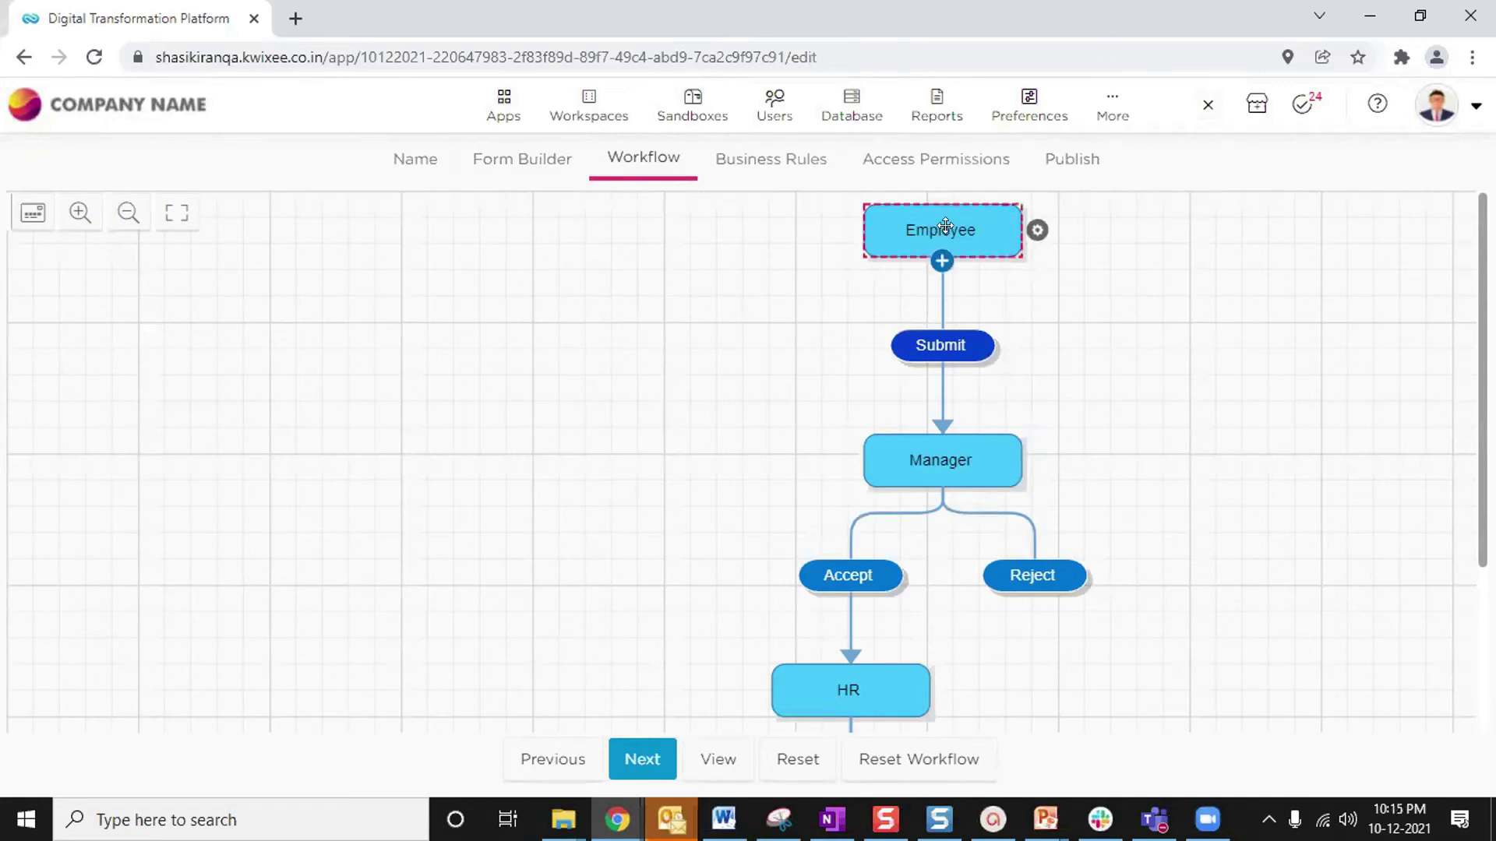
left_click(1259, 335)
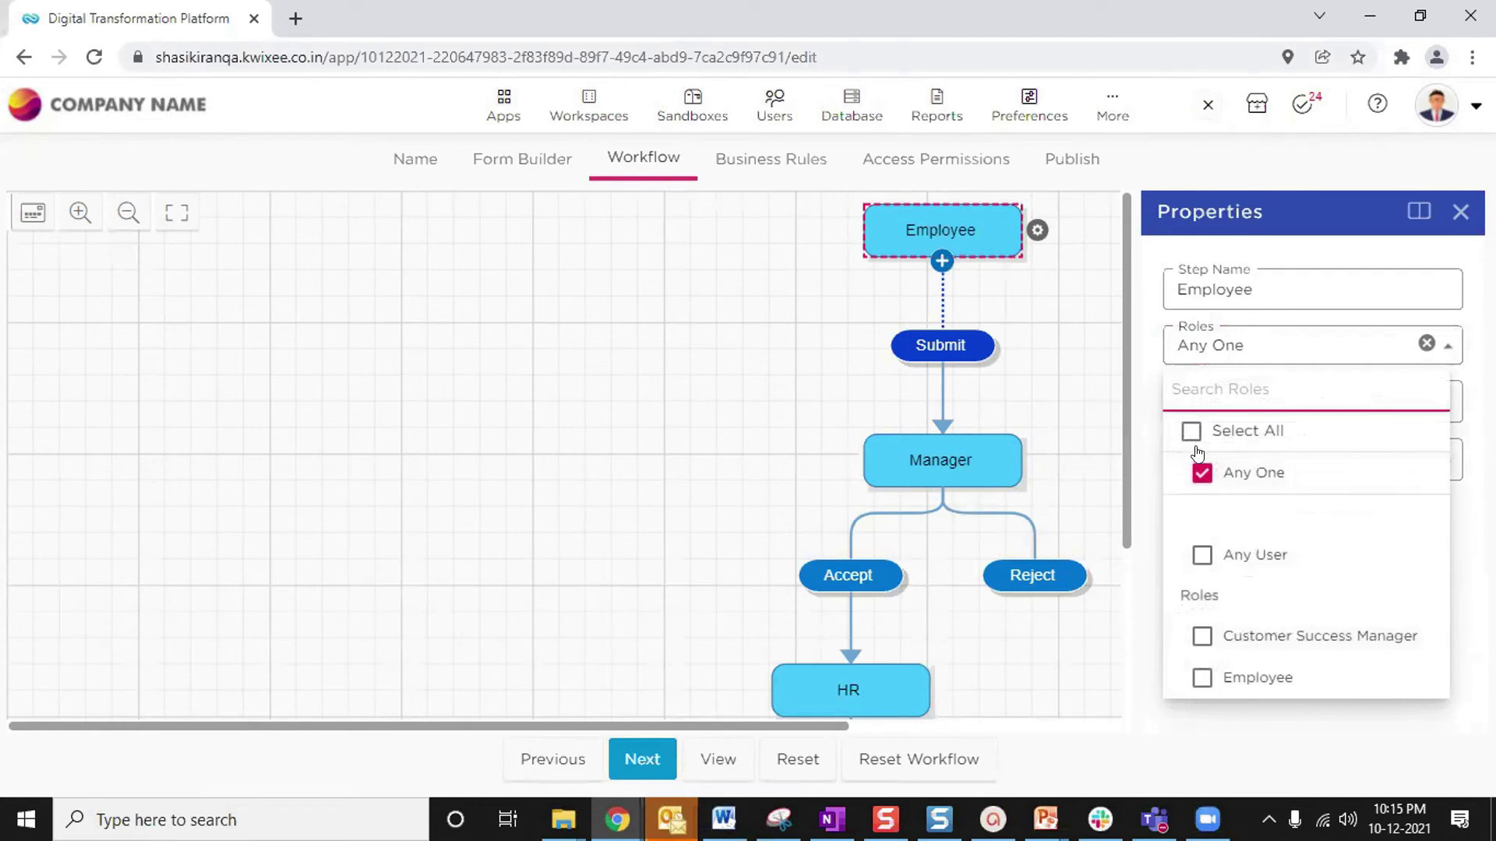
left_click(1286, 552)
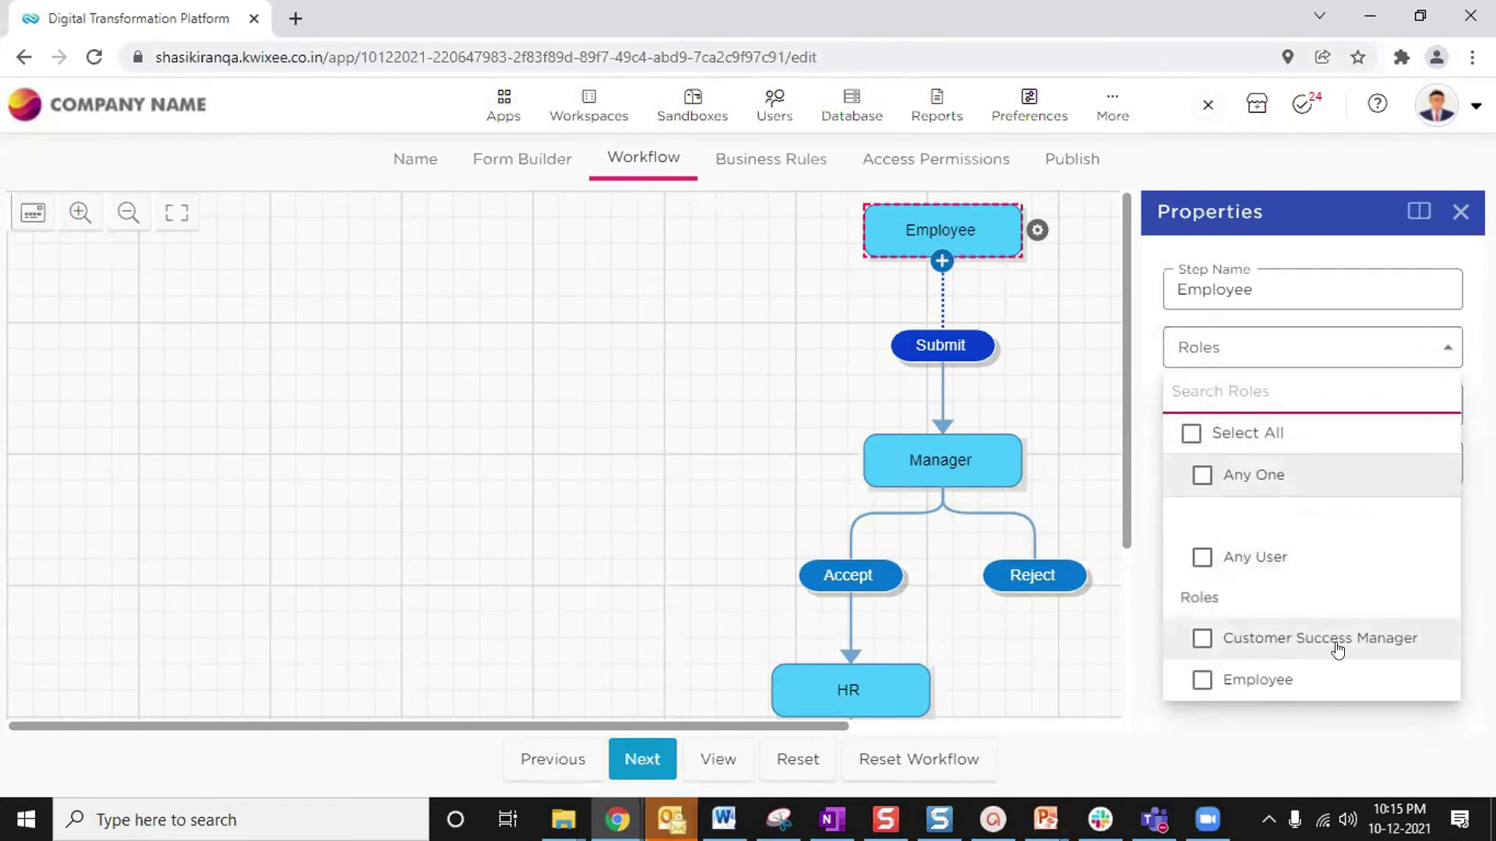
left_click(1202, 681)
left_click(1061, 689)
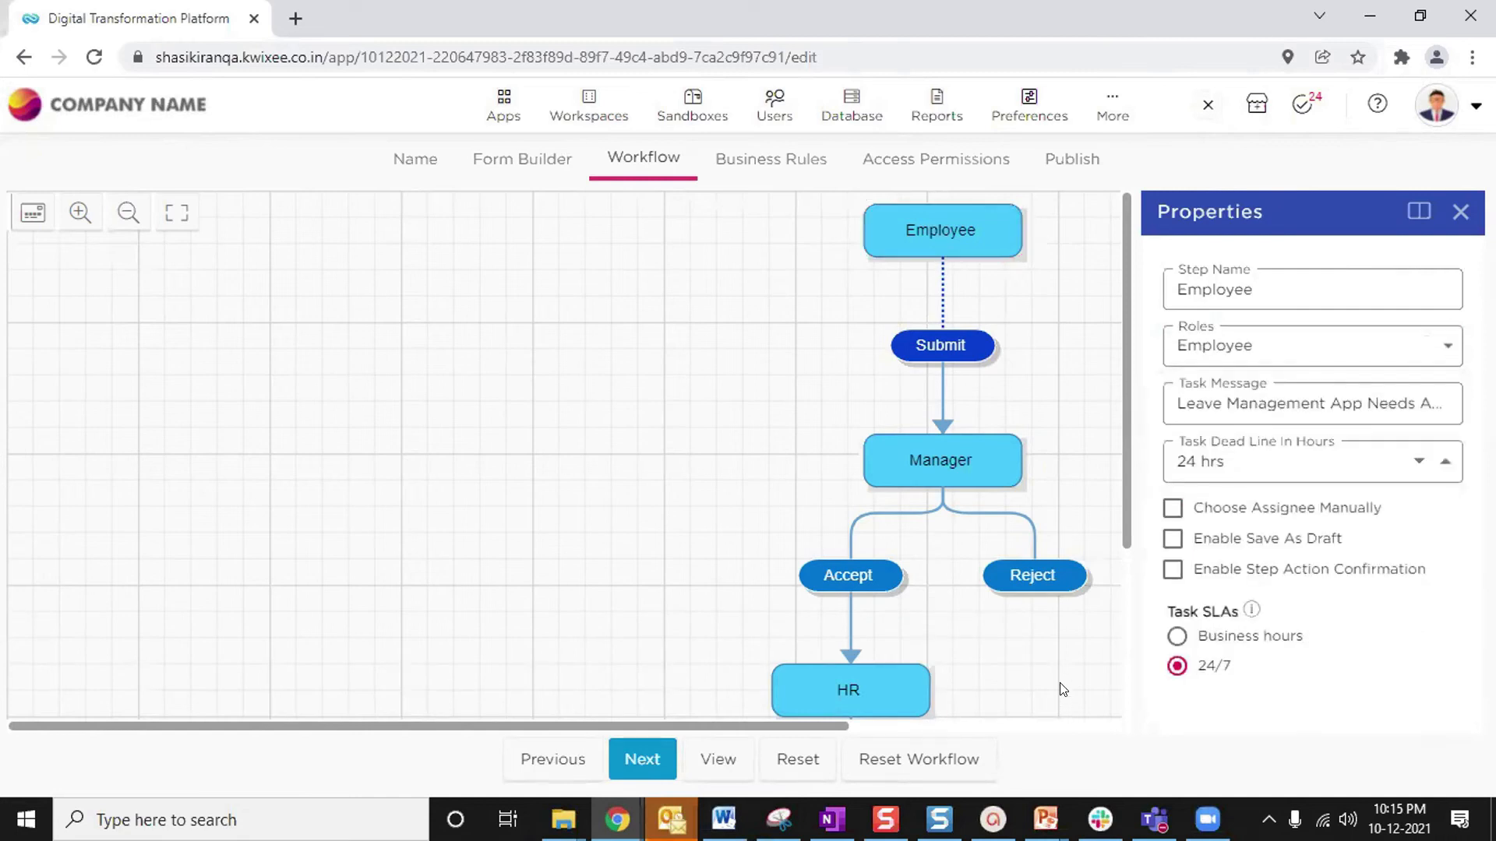
Set the Manager step's actor type to Roles and choose Customer Success Manager as its actor
left_click(961, 336)
left_click(923, 458)
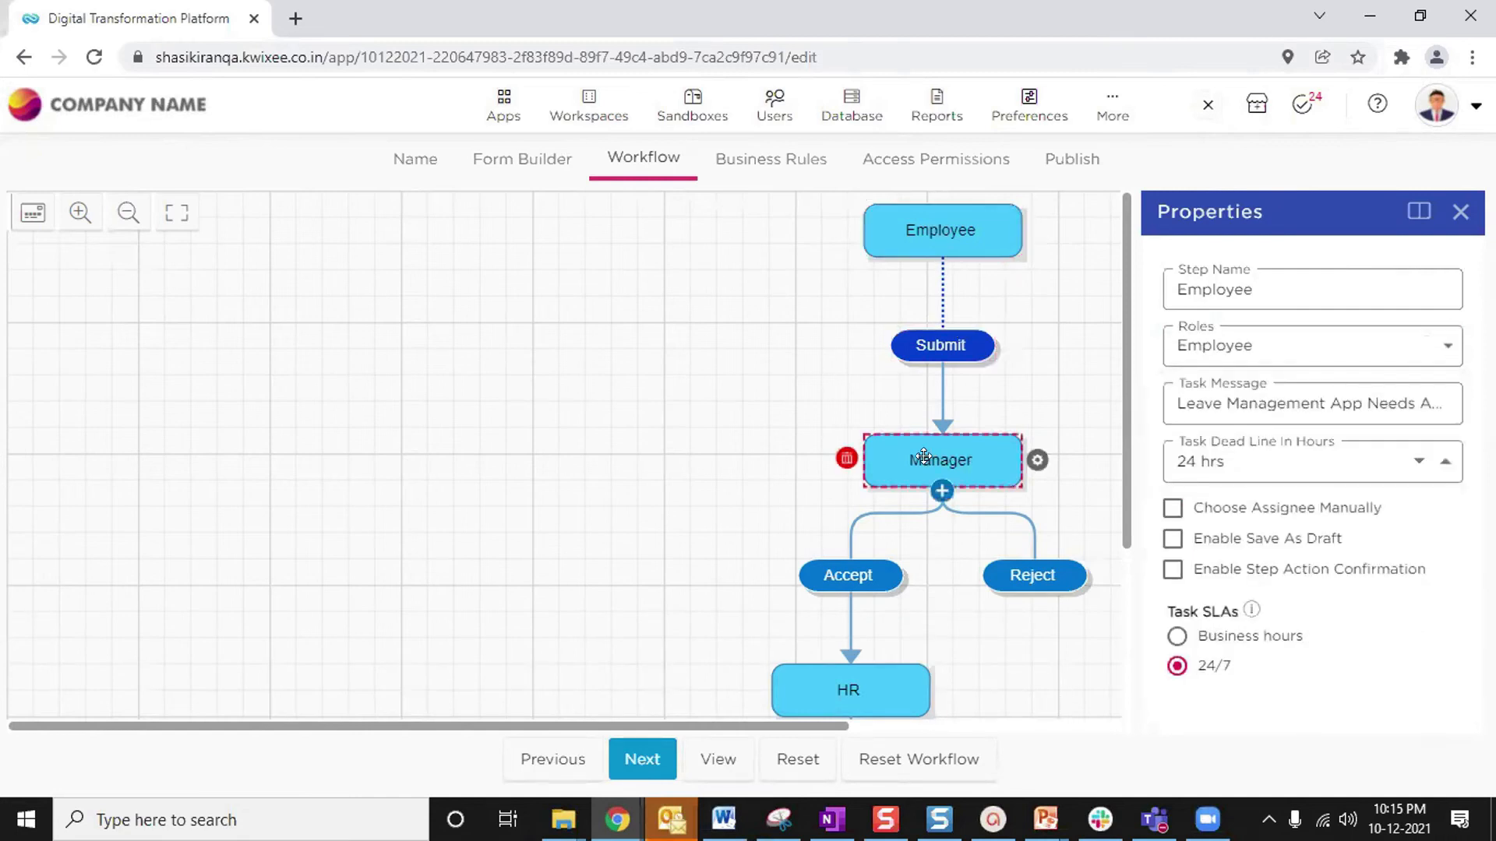
left_click(1252, 360)
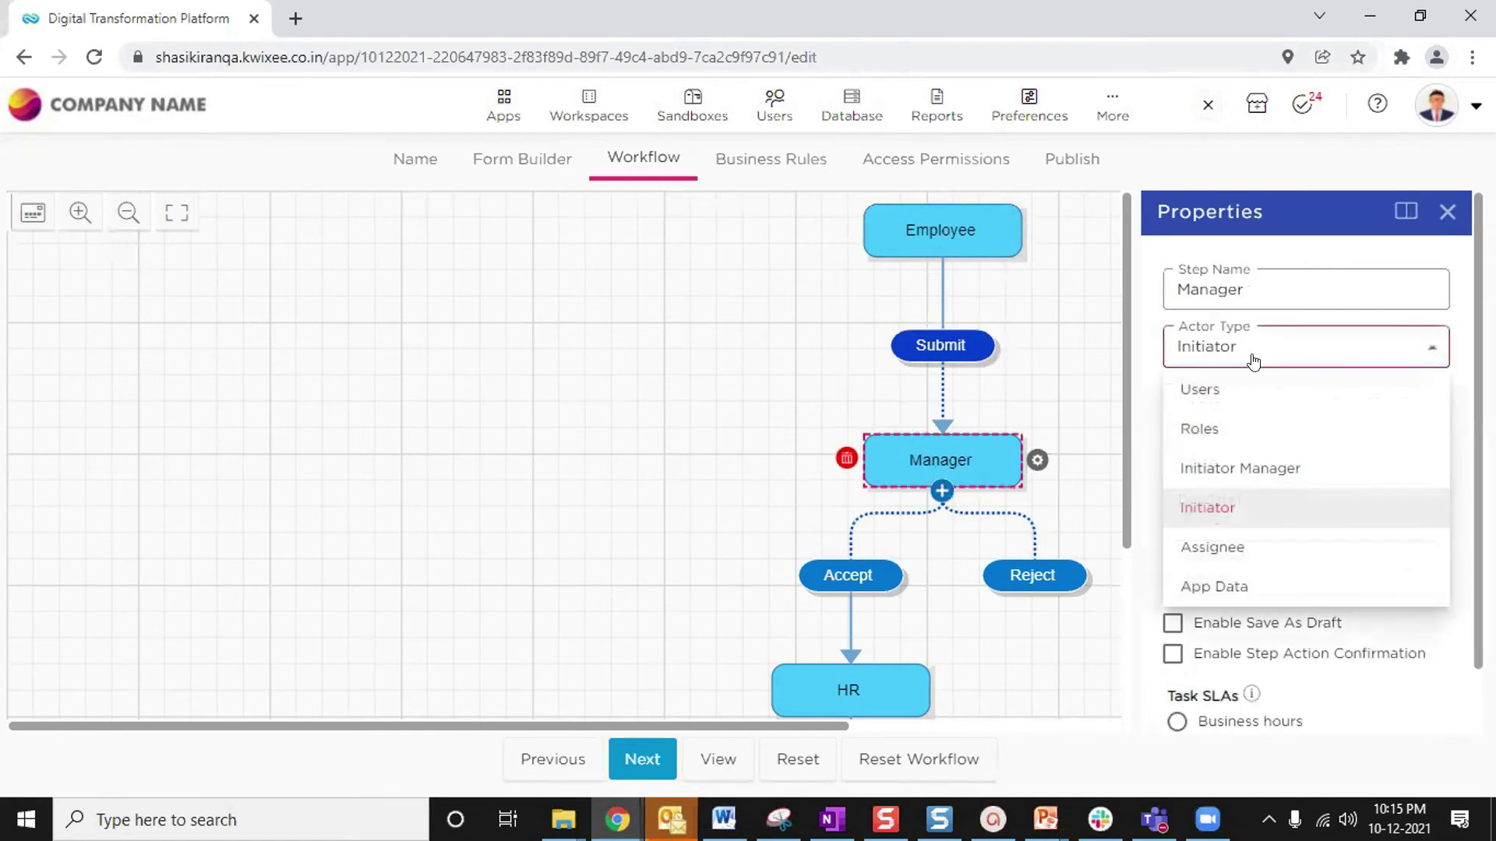
left_click(1210, 429)
left_click(1237, 387)
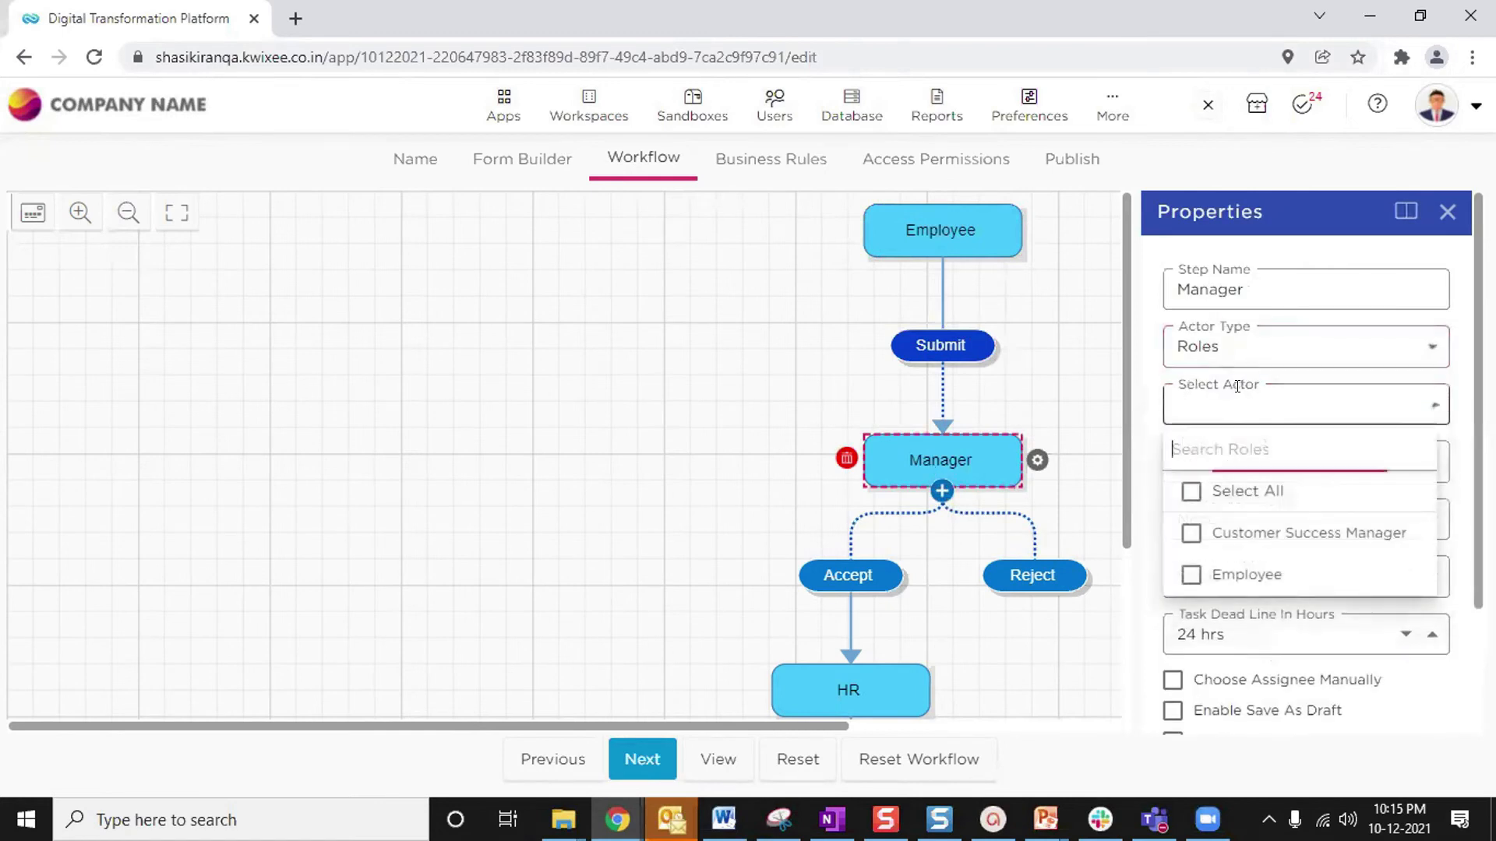
left_click(1191, 533)
left_click(1072, 432)
left_click(1073, 432)
Set the HR step's actor type to Roles and choose Customer Success Manager as its actor
scroll(1078, 431, "down", 3)
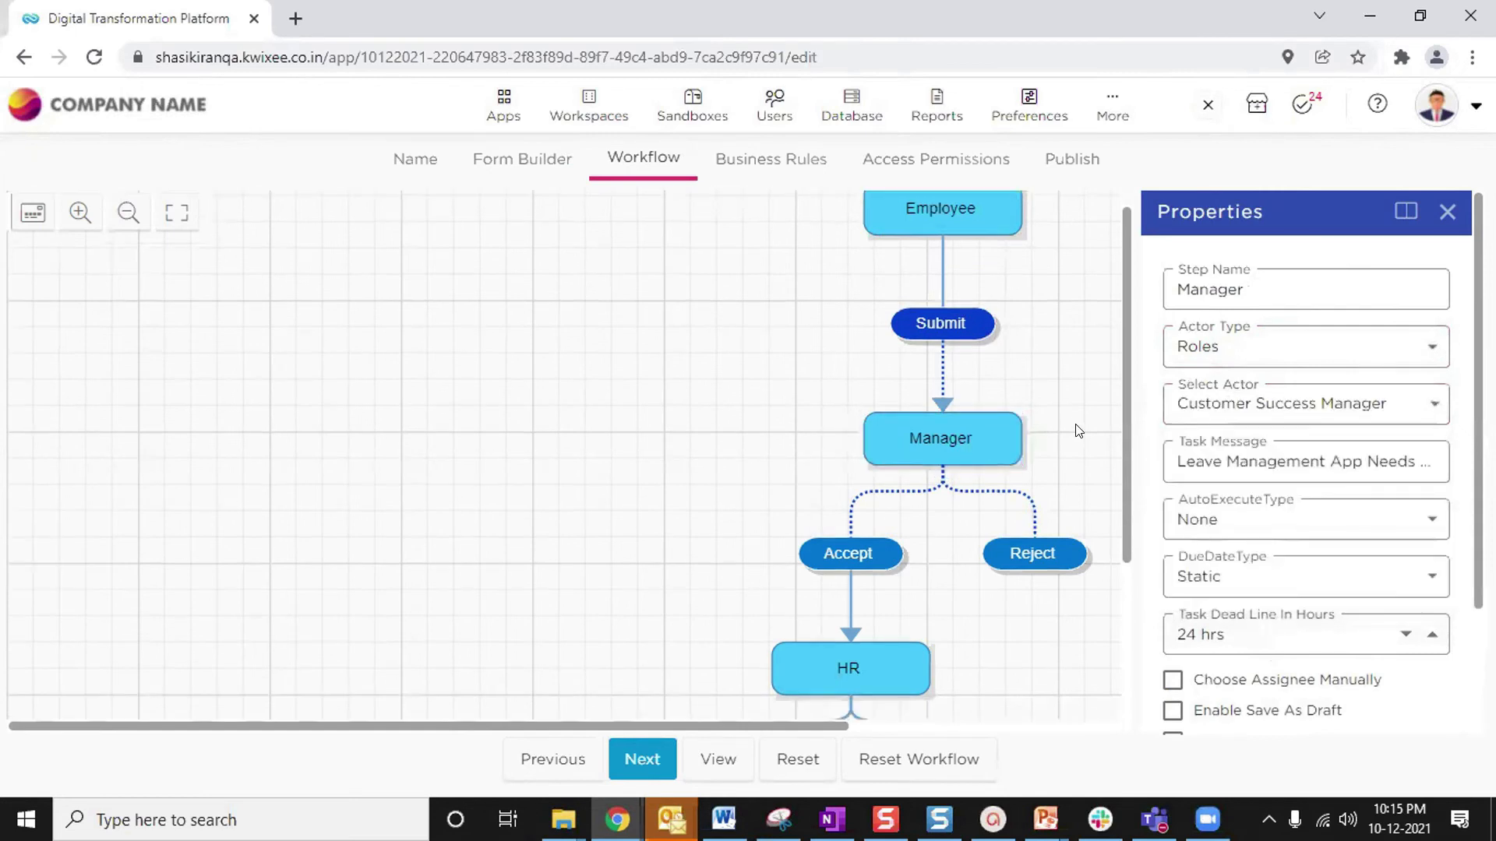
scroll(1078, 431, "down", 2)
left_click(1060, 466)
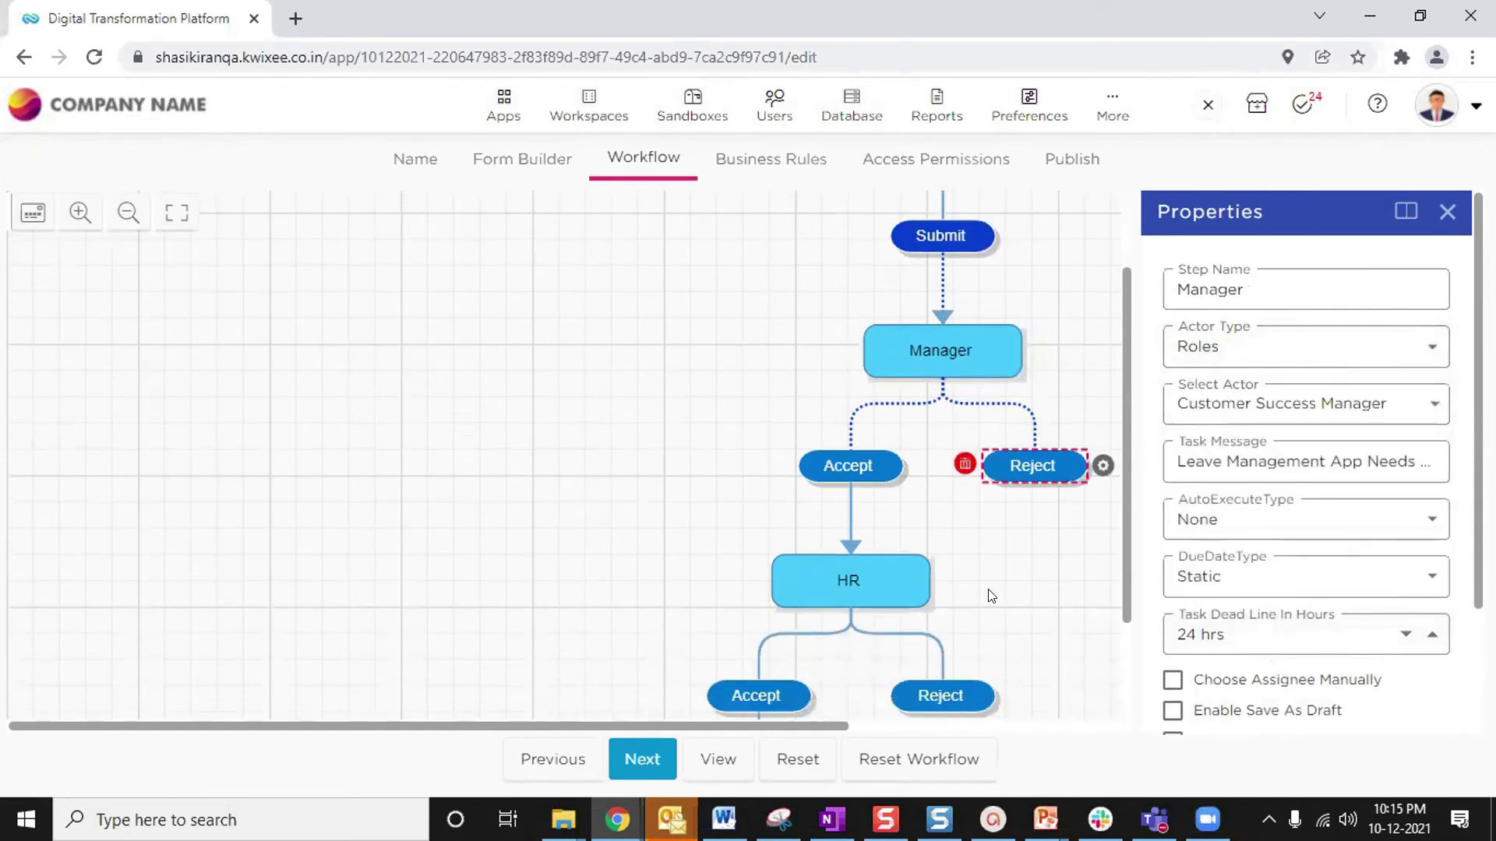
left_click(851, 580)
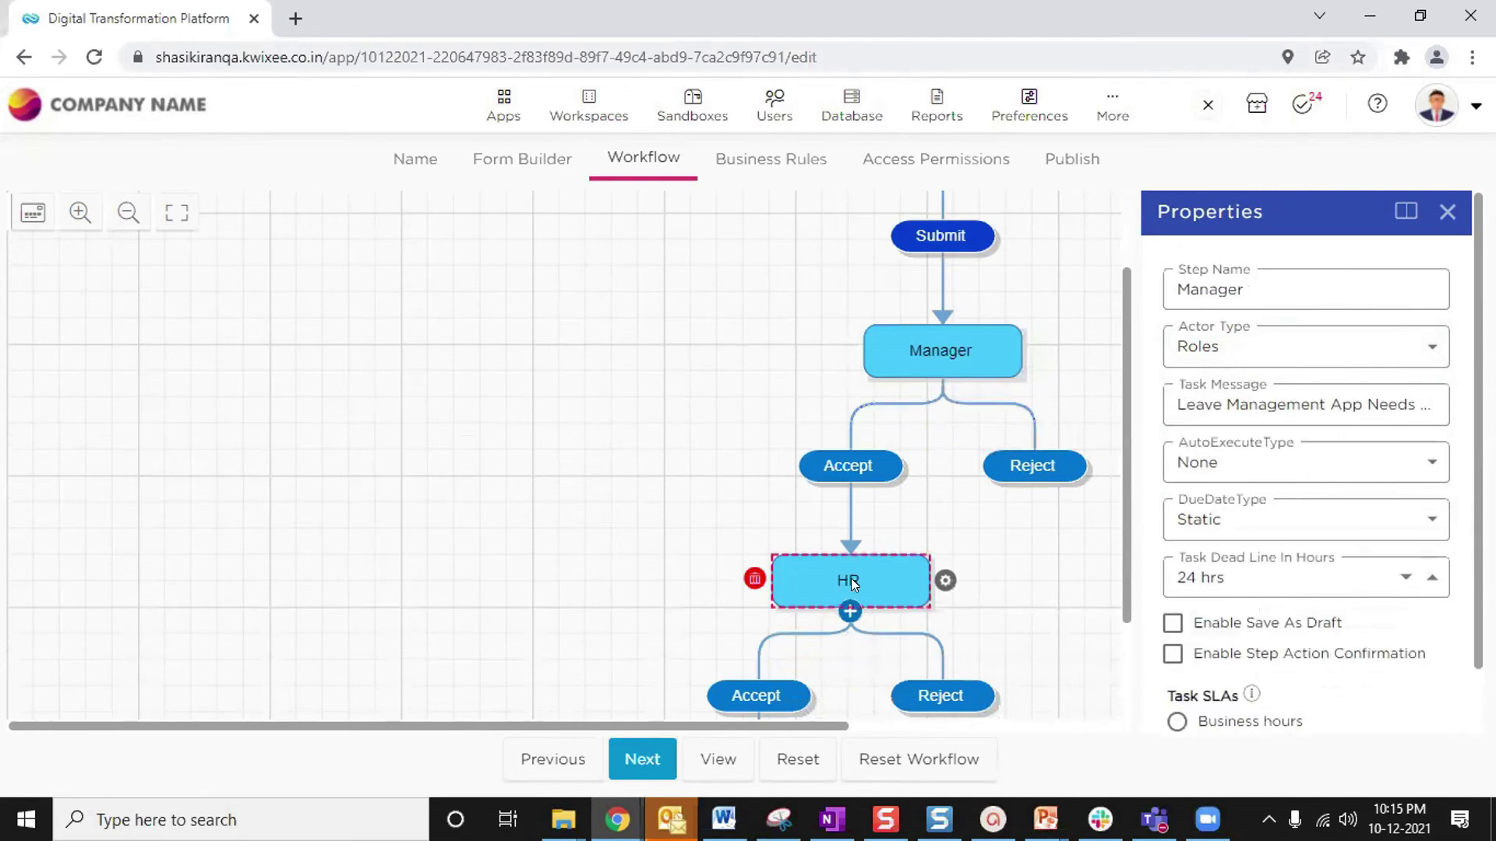
left_click(851, 580)
left_click(1266, 357)
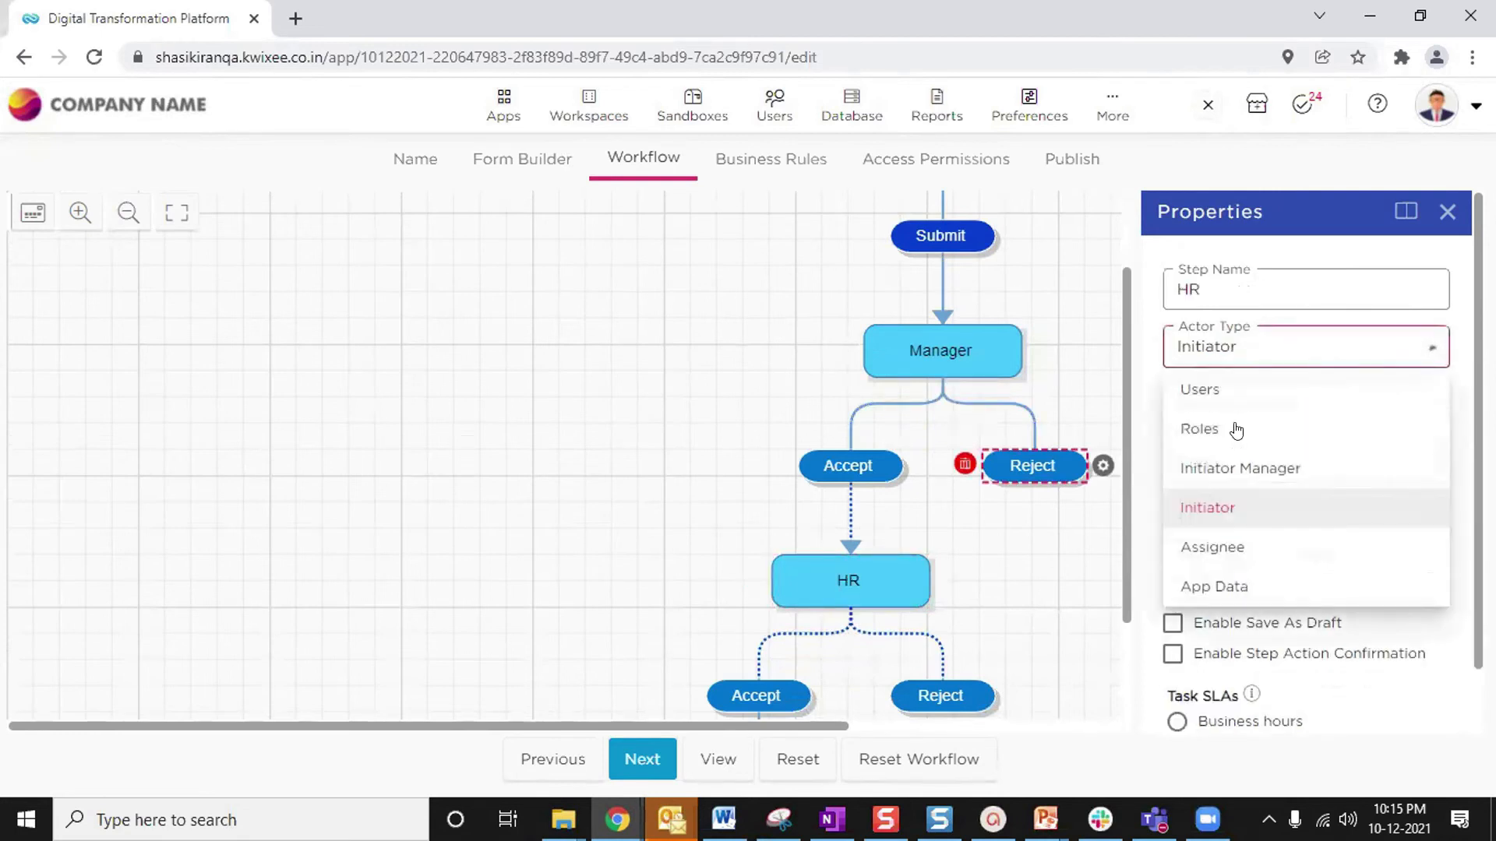
left_click(1236, 430)
left_click(1221, 396)
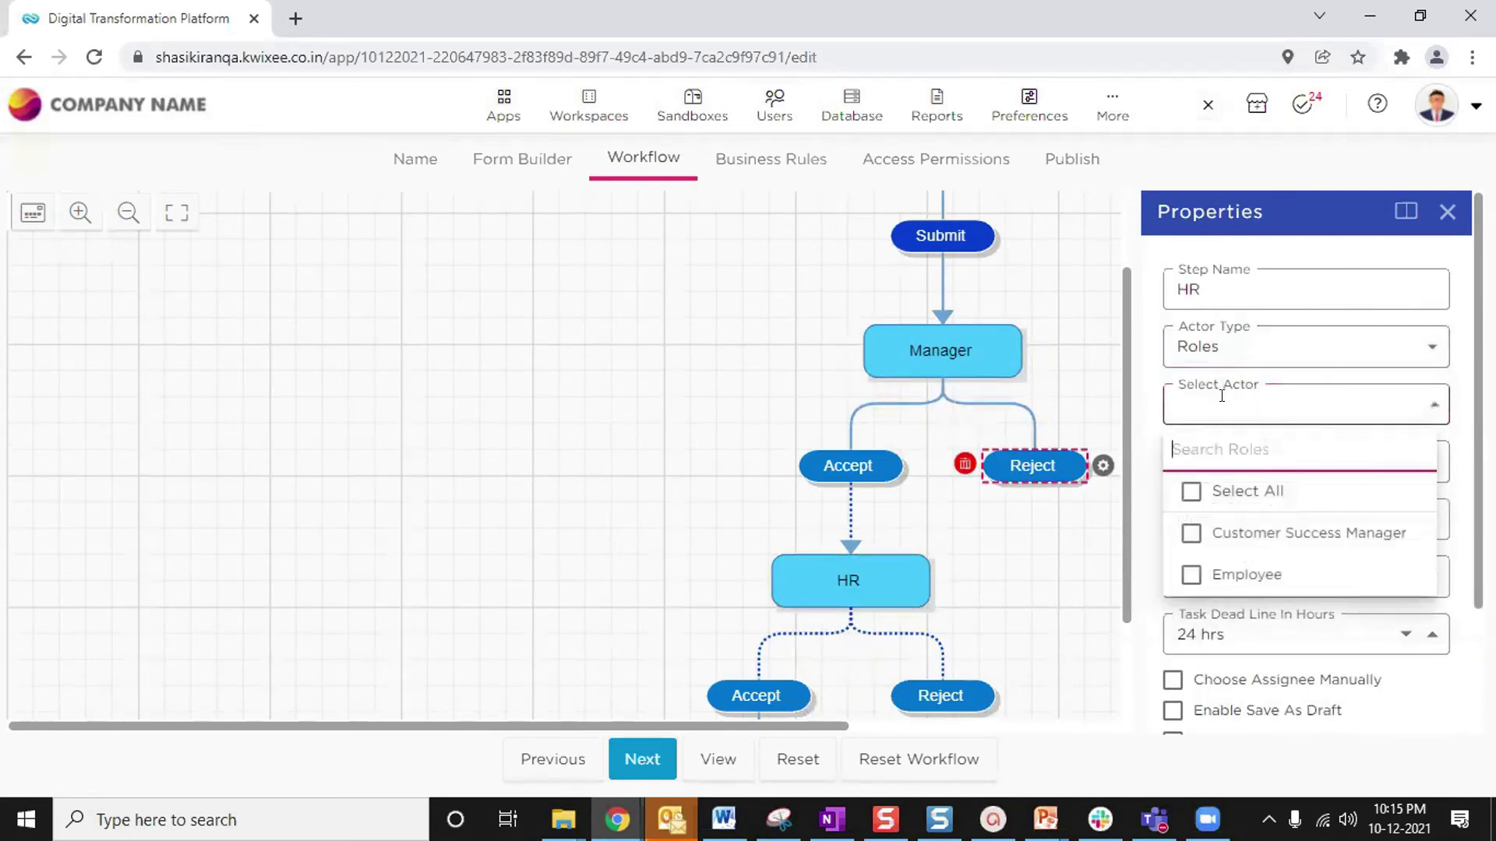
left_click(1188, 536)
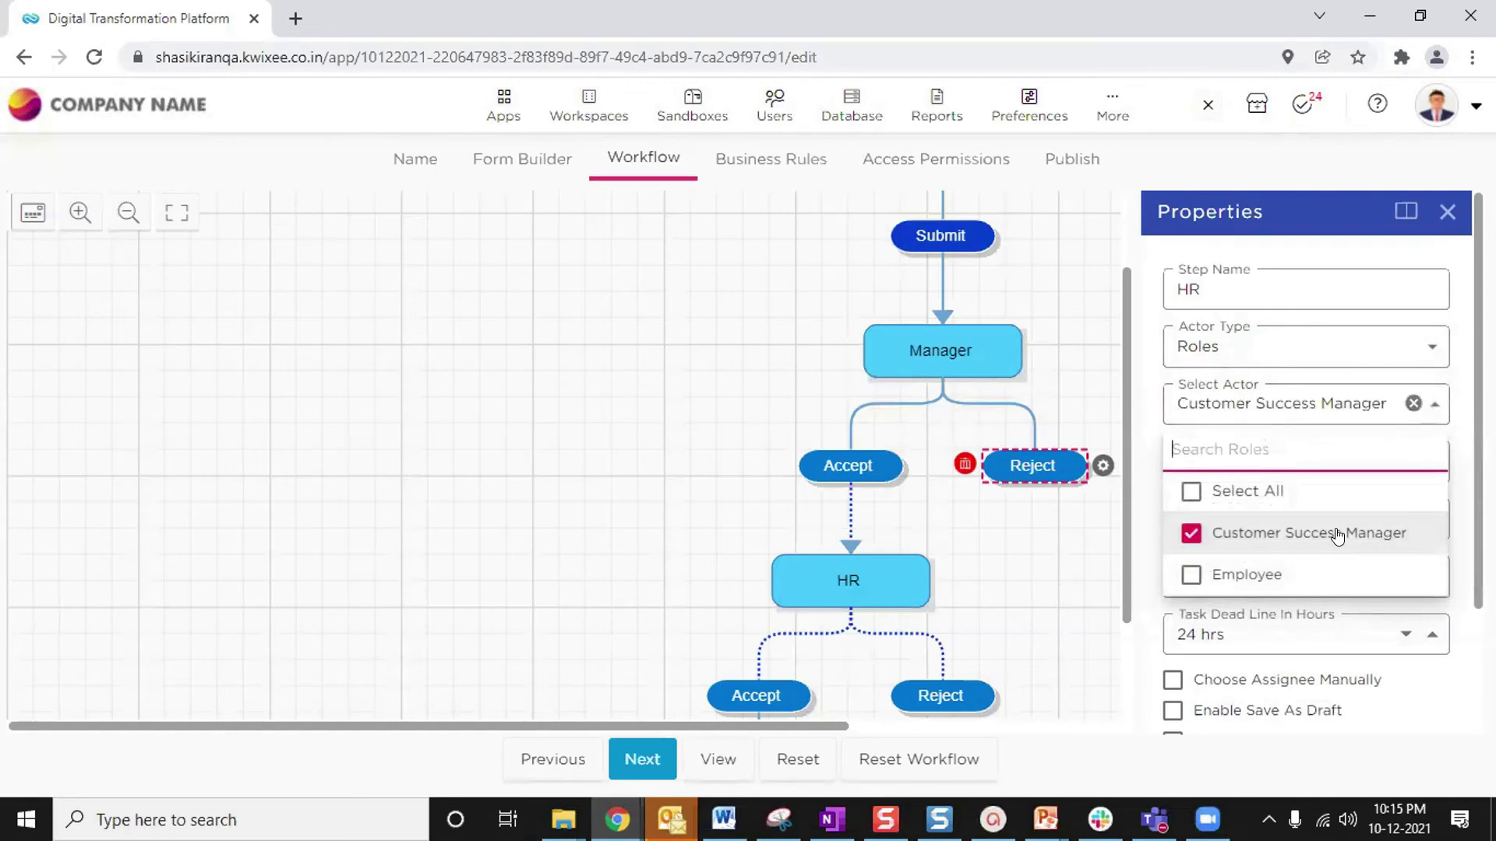
left_click(1078, 551)
Examine the actor types and the roles that can be assigned to the HR step
left_click(874, 575)
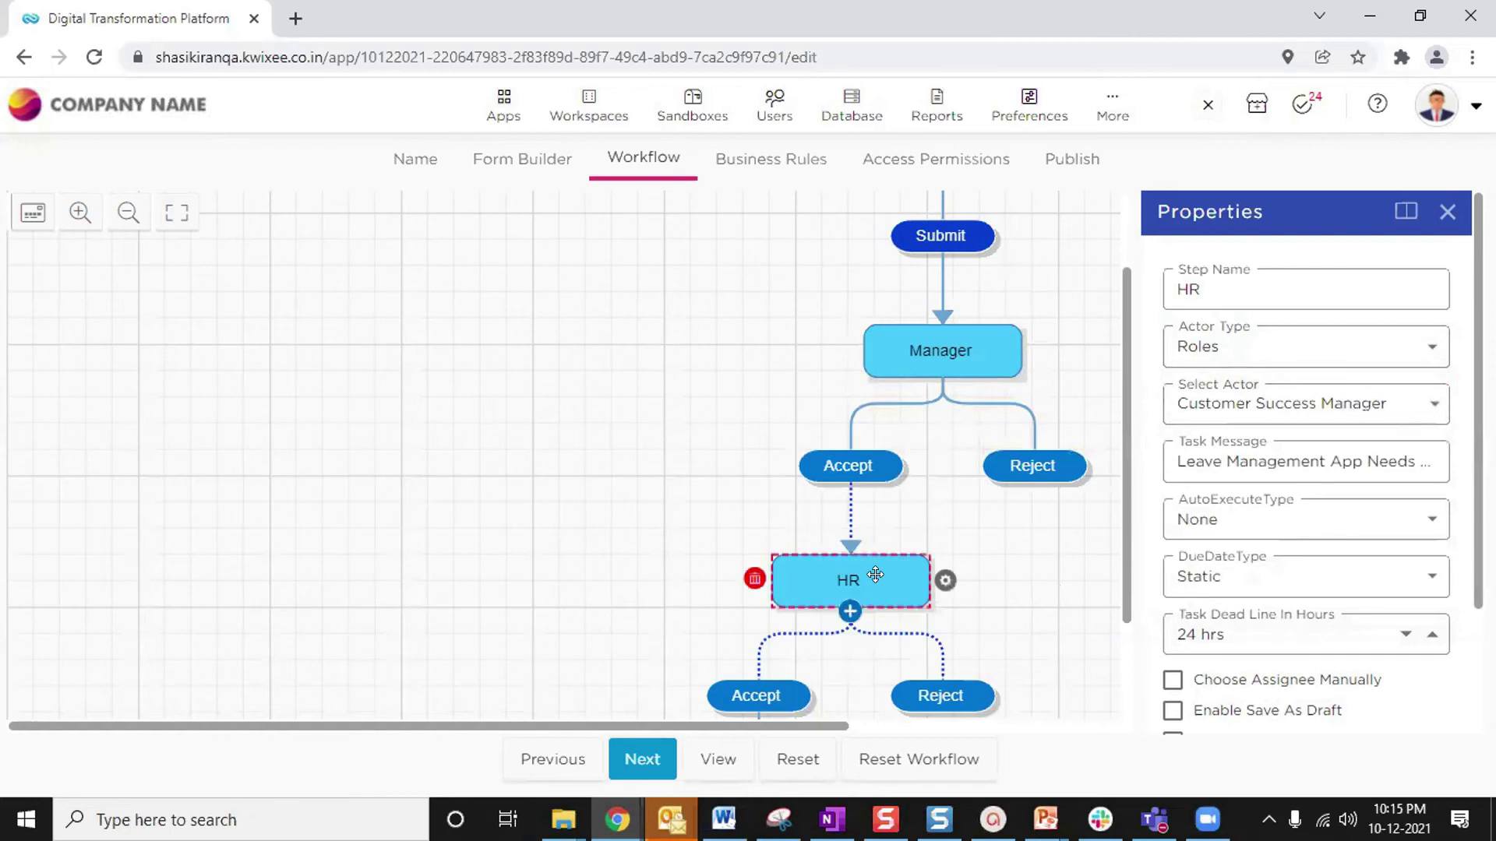
left_click(1032, 465)
left_click(847, 577)
left_click(940, 351)
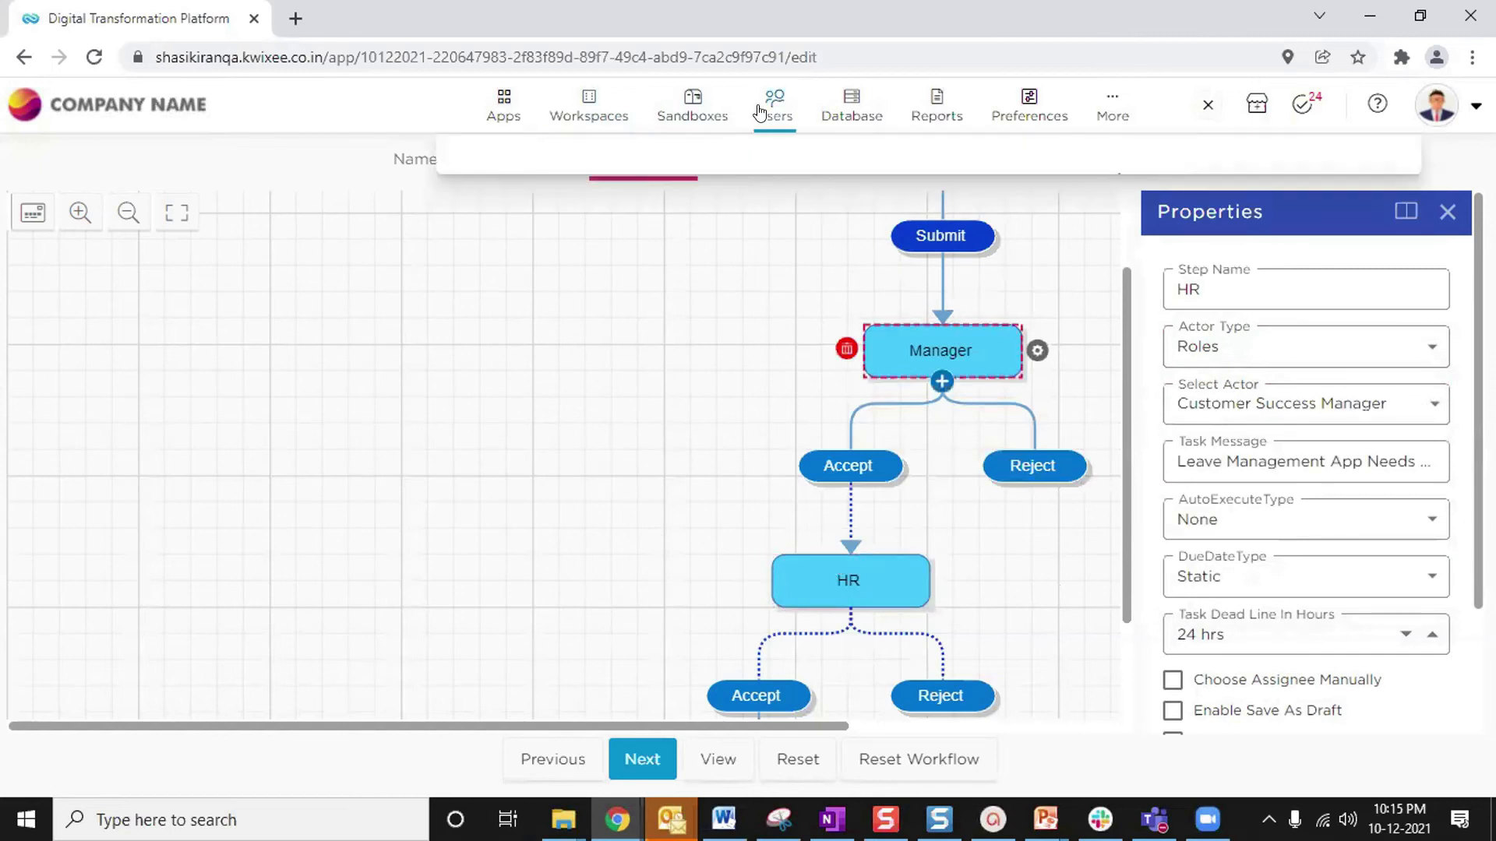
mouse_move(760, 113)
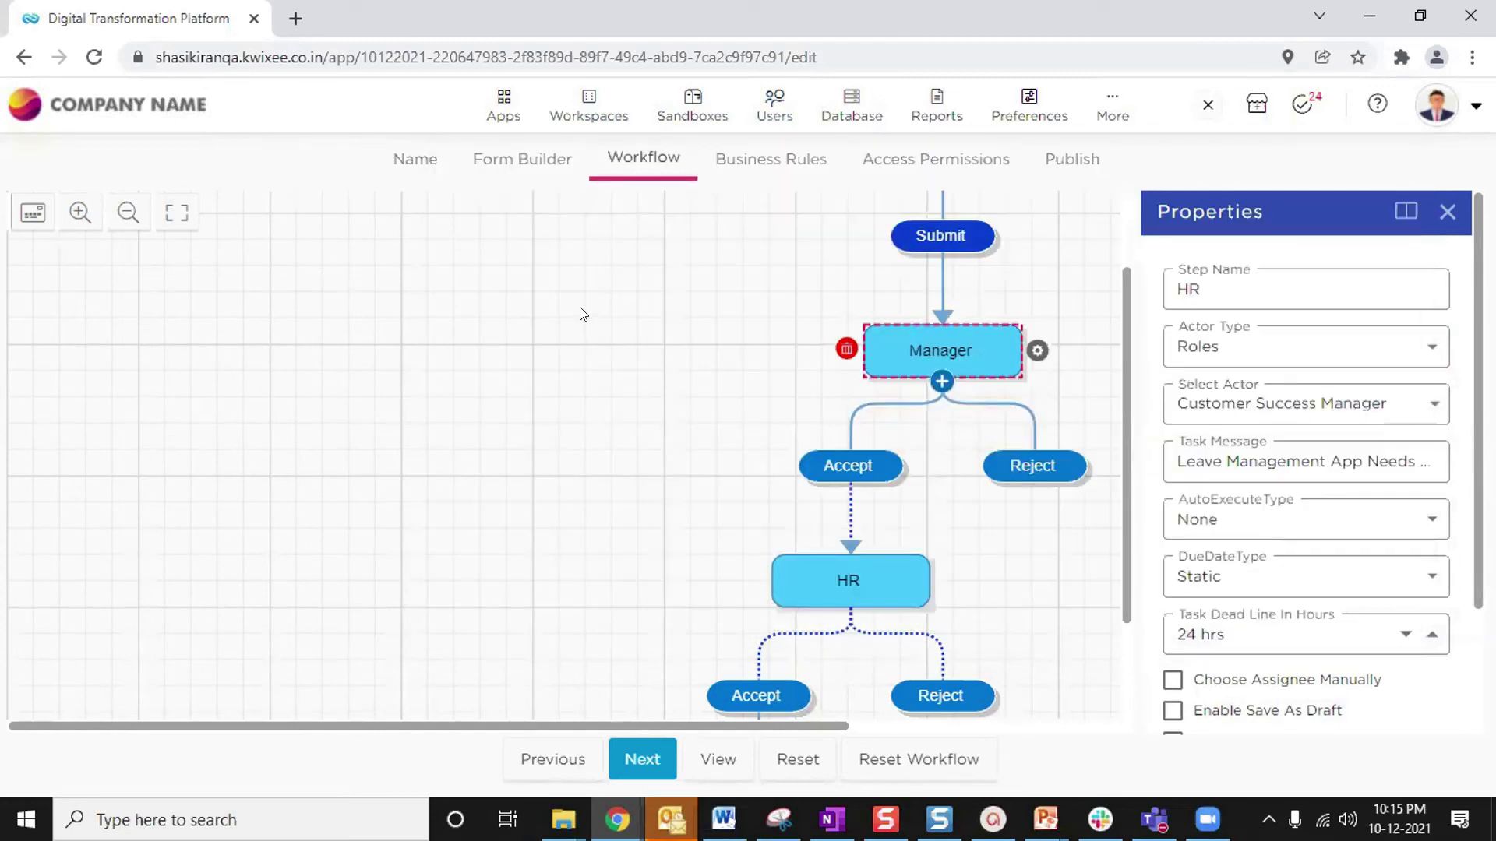
left_click(1032, 465)
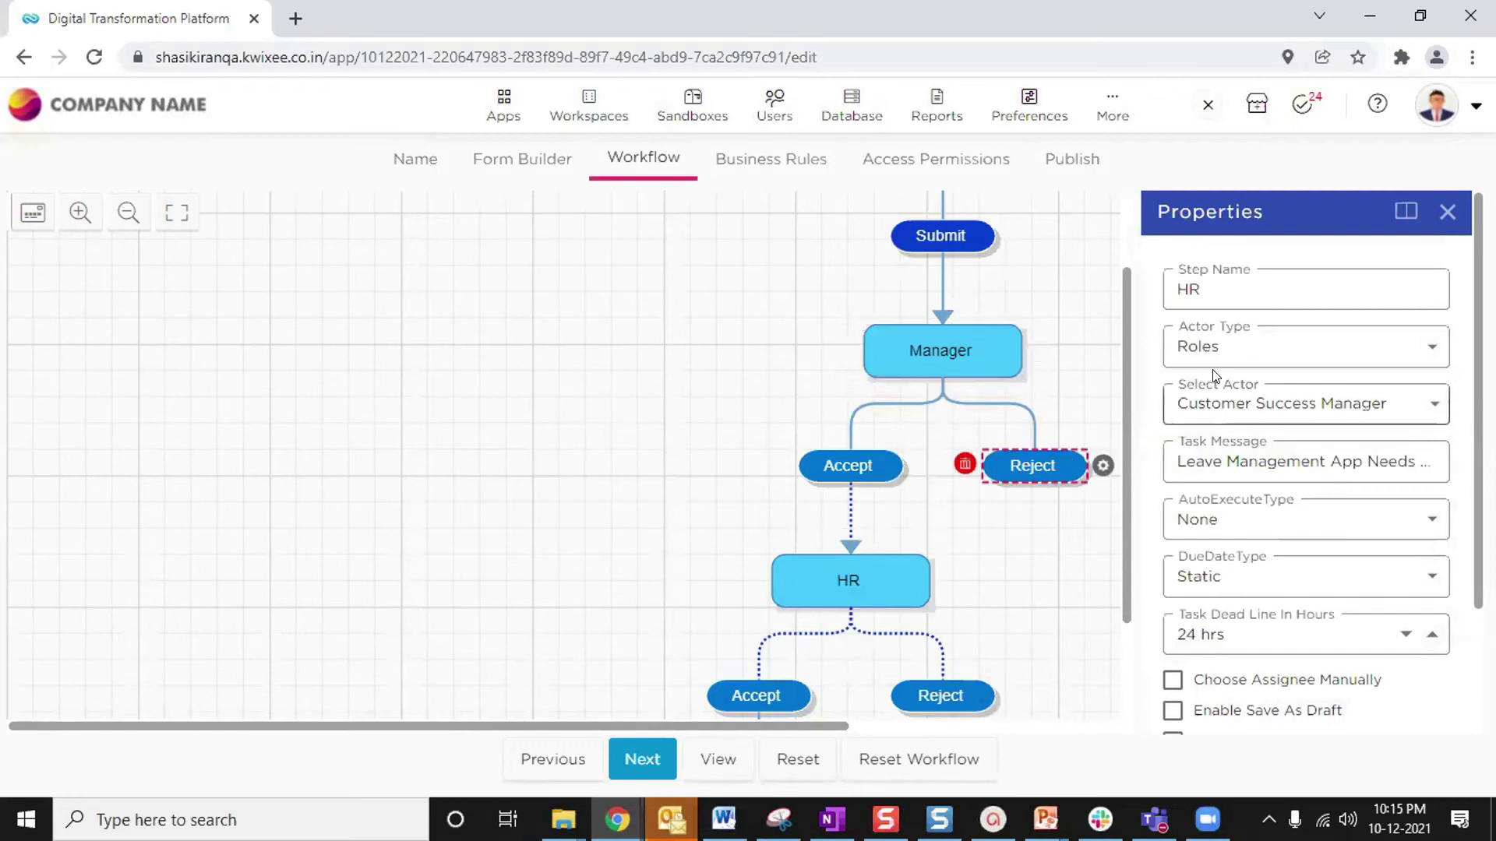
left_click(1260, 351)
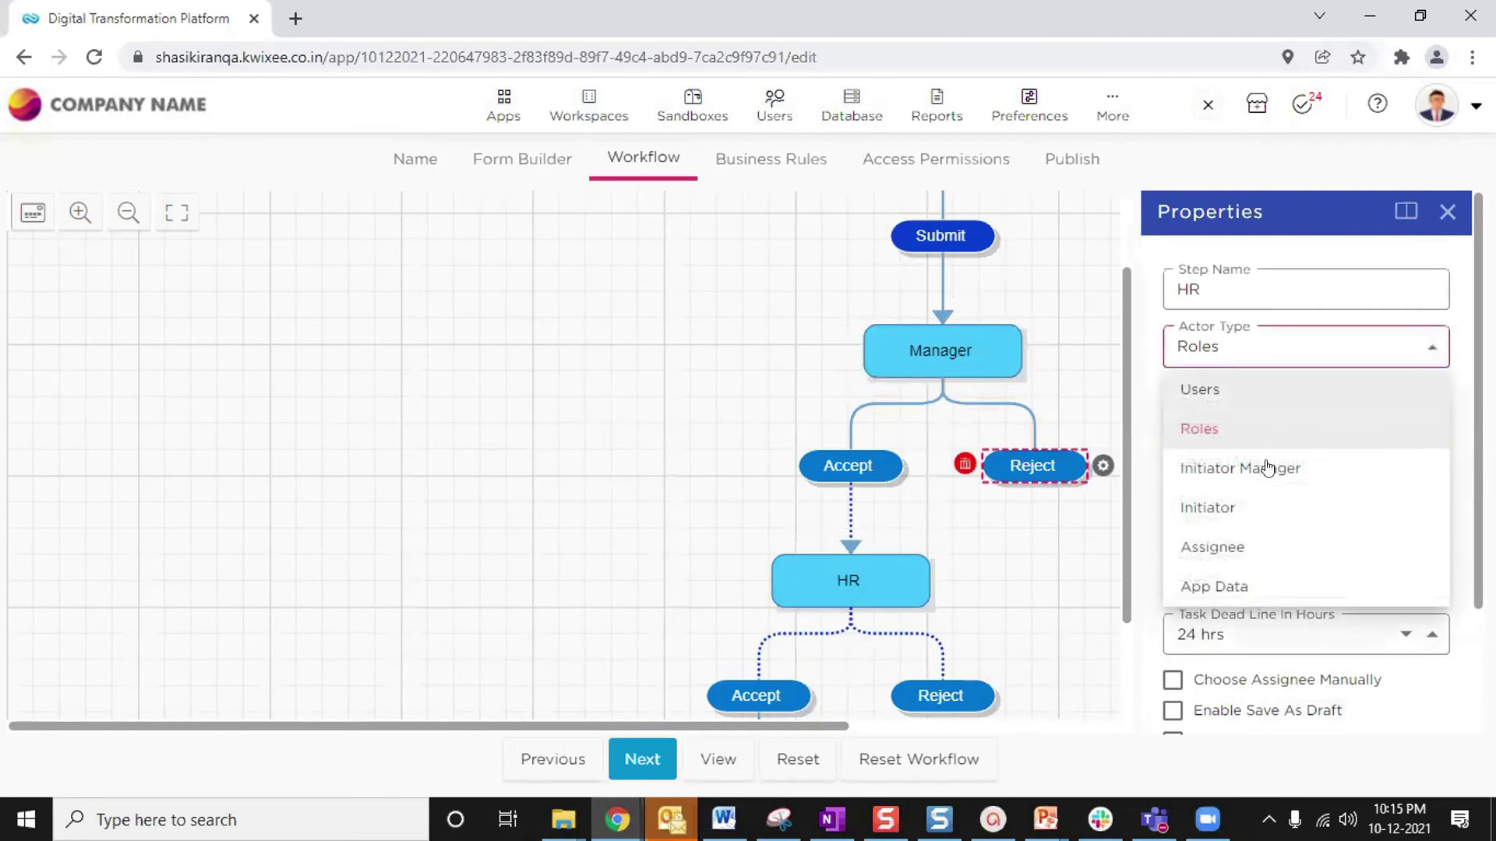
left_click(1205, 430)
left_click(1204, 418)
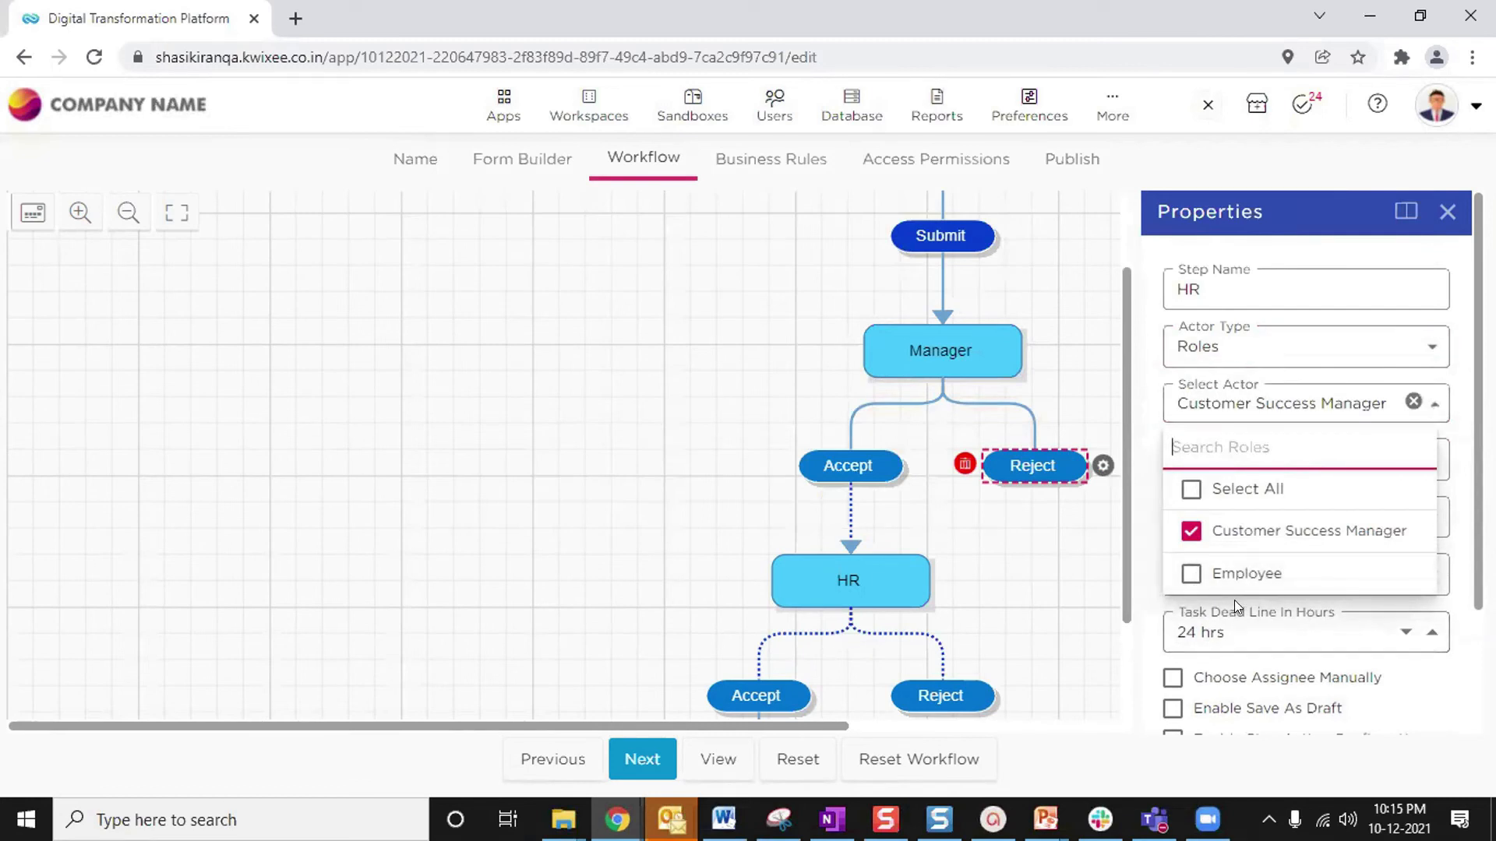
left_click(606, 437)
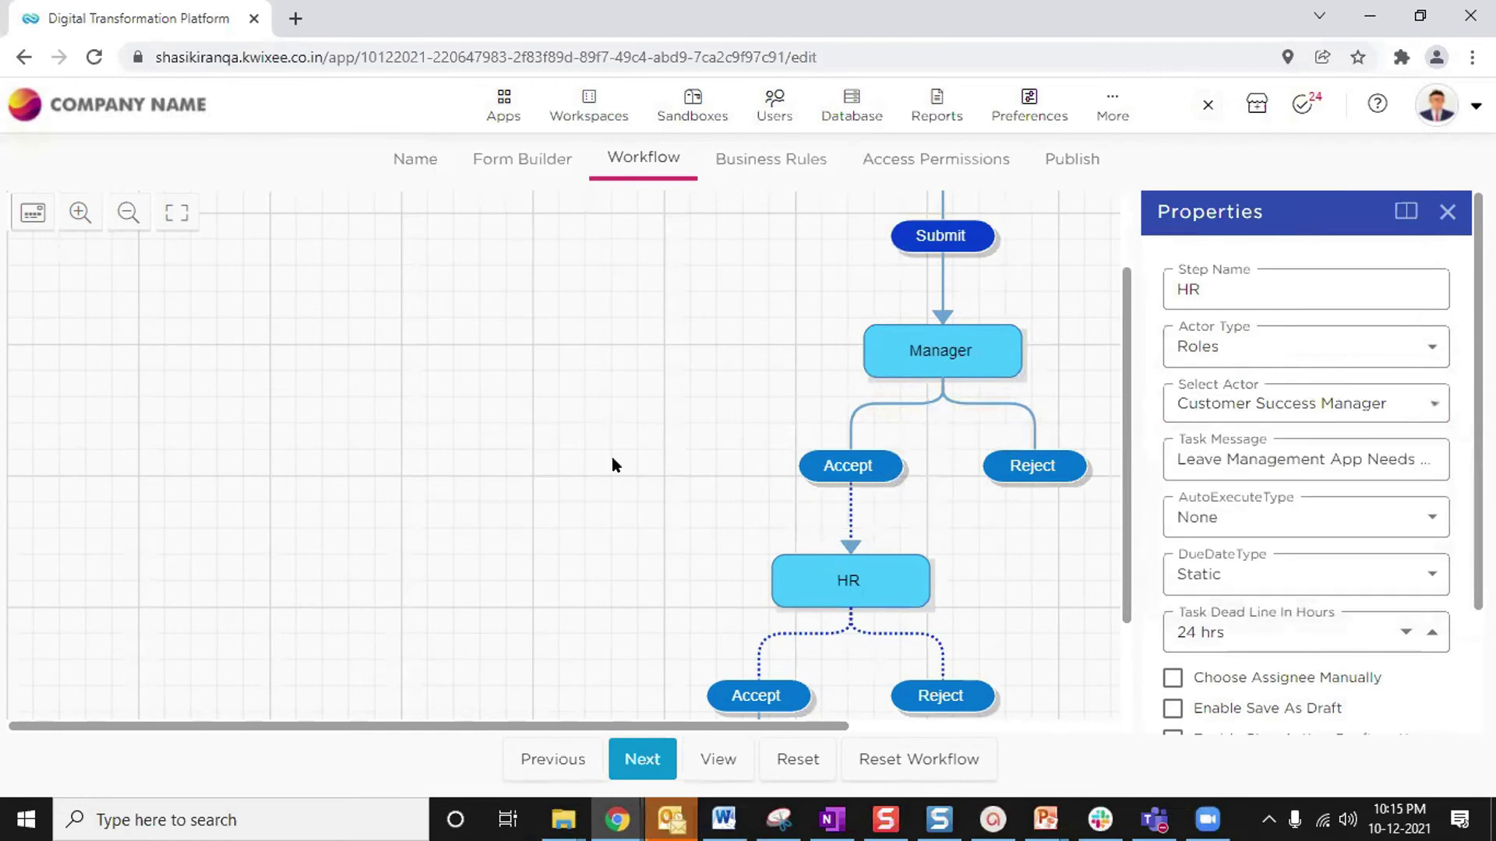
left_click(1235, 345)
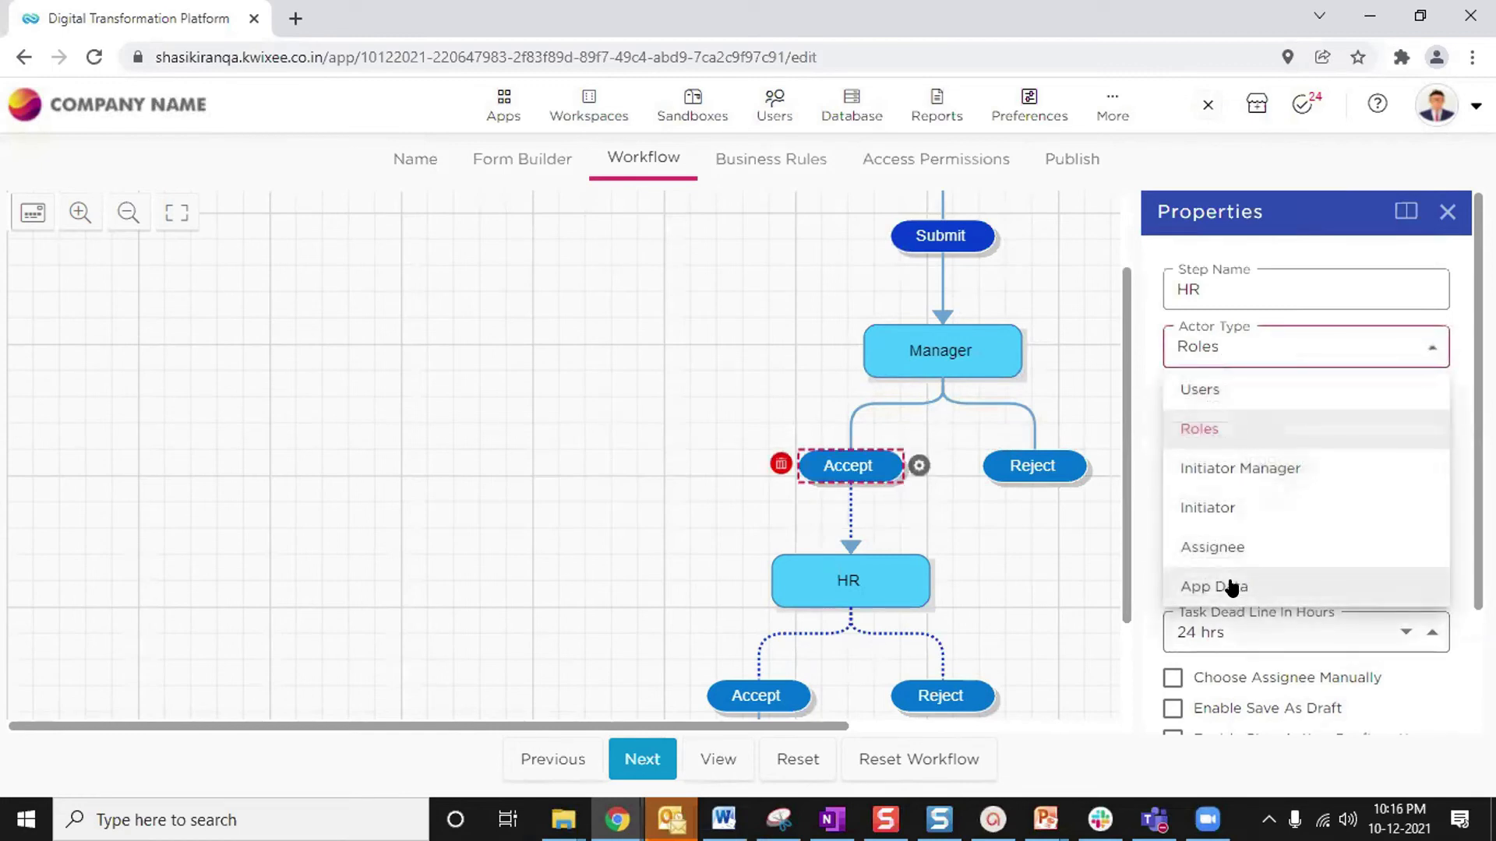
left_click(654, 270)
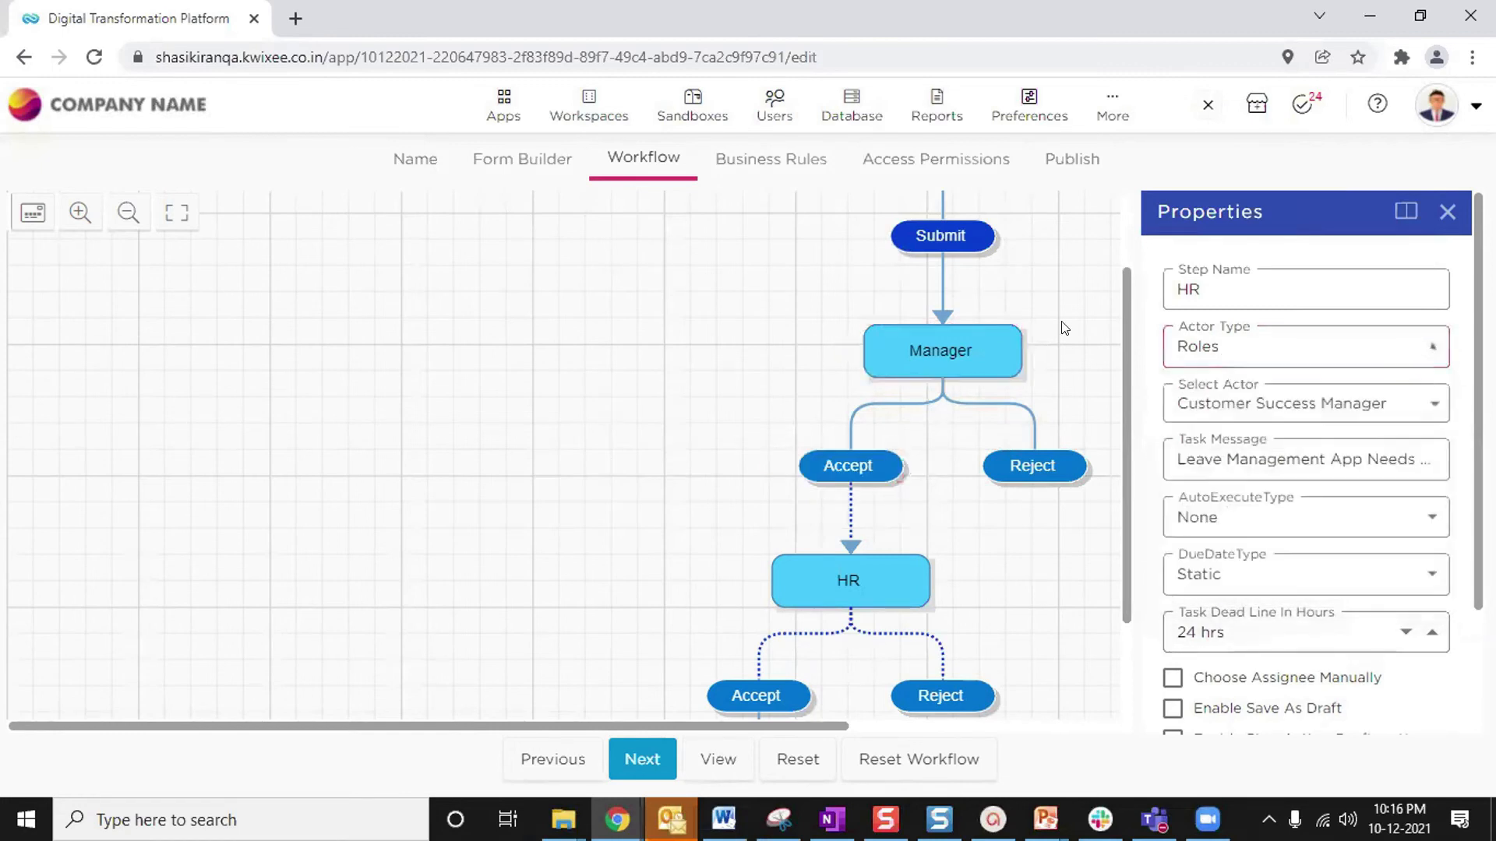
Switch the HR step's actor type to Users and check which users can be chosen as actor
left_click(1250, 347)
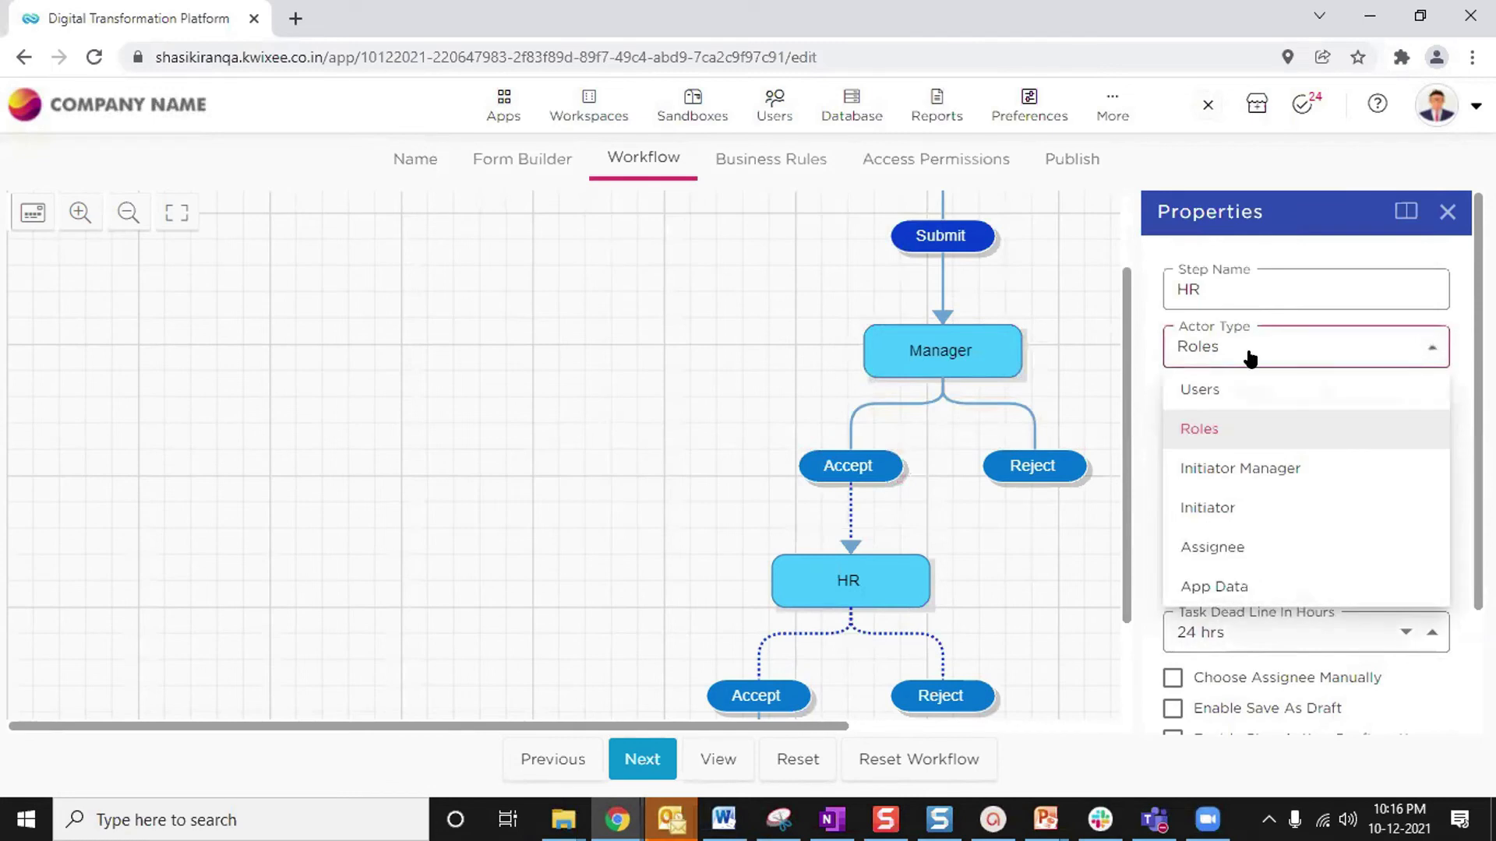
left_click(1242, 397)
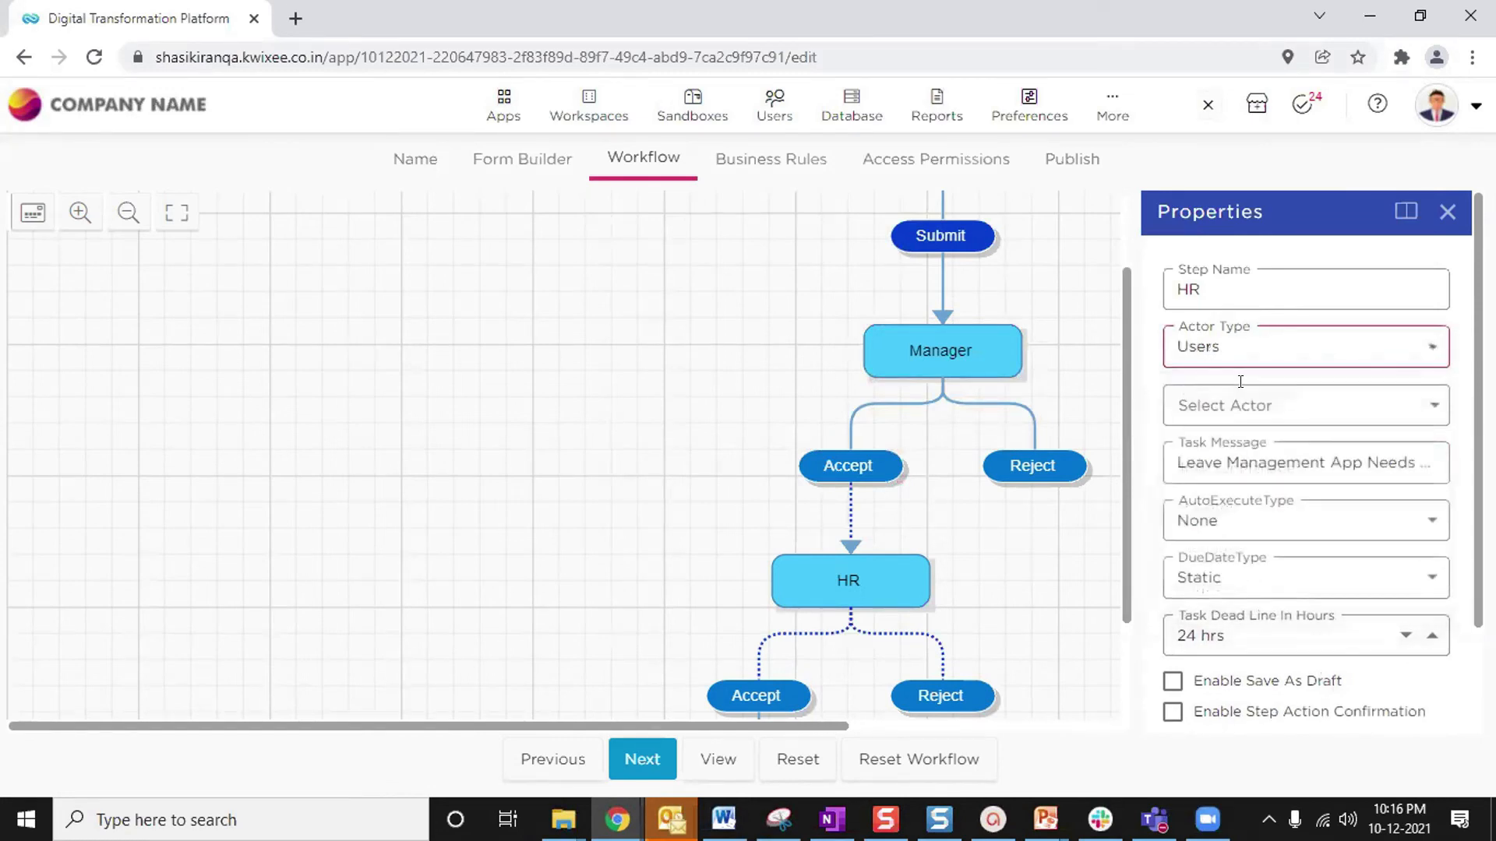
left_click(1241, 401)
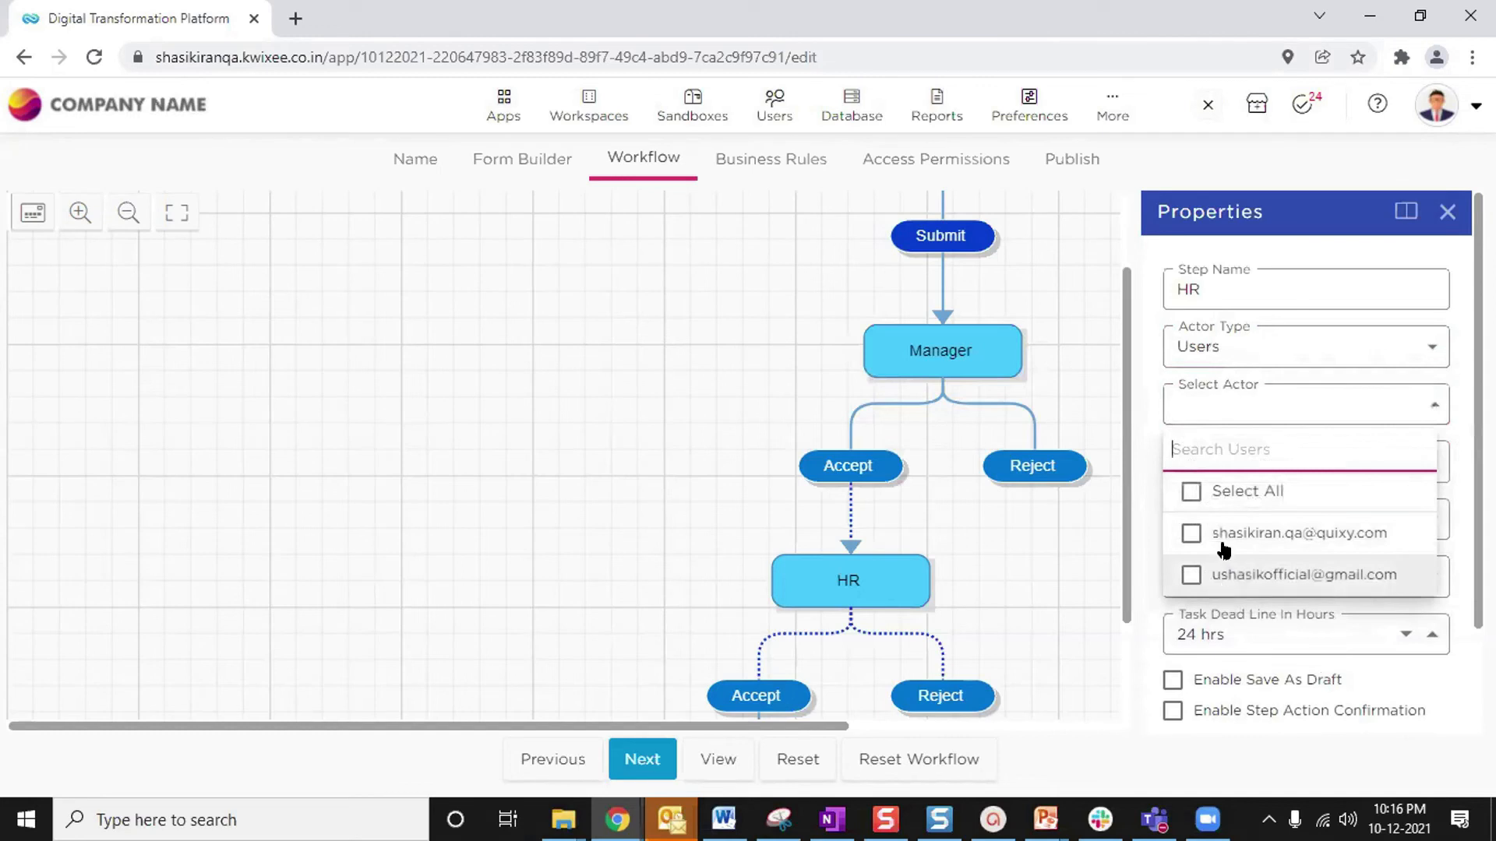
left_click(1153, 288)
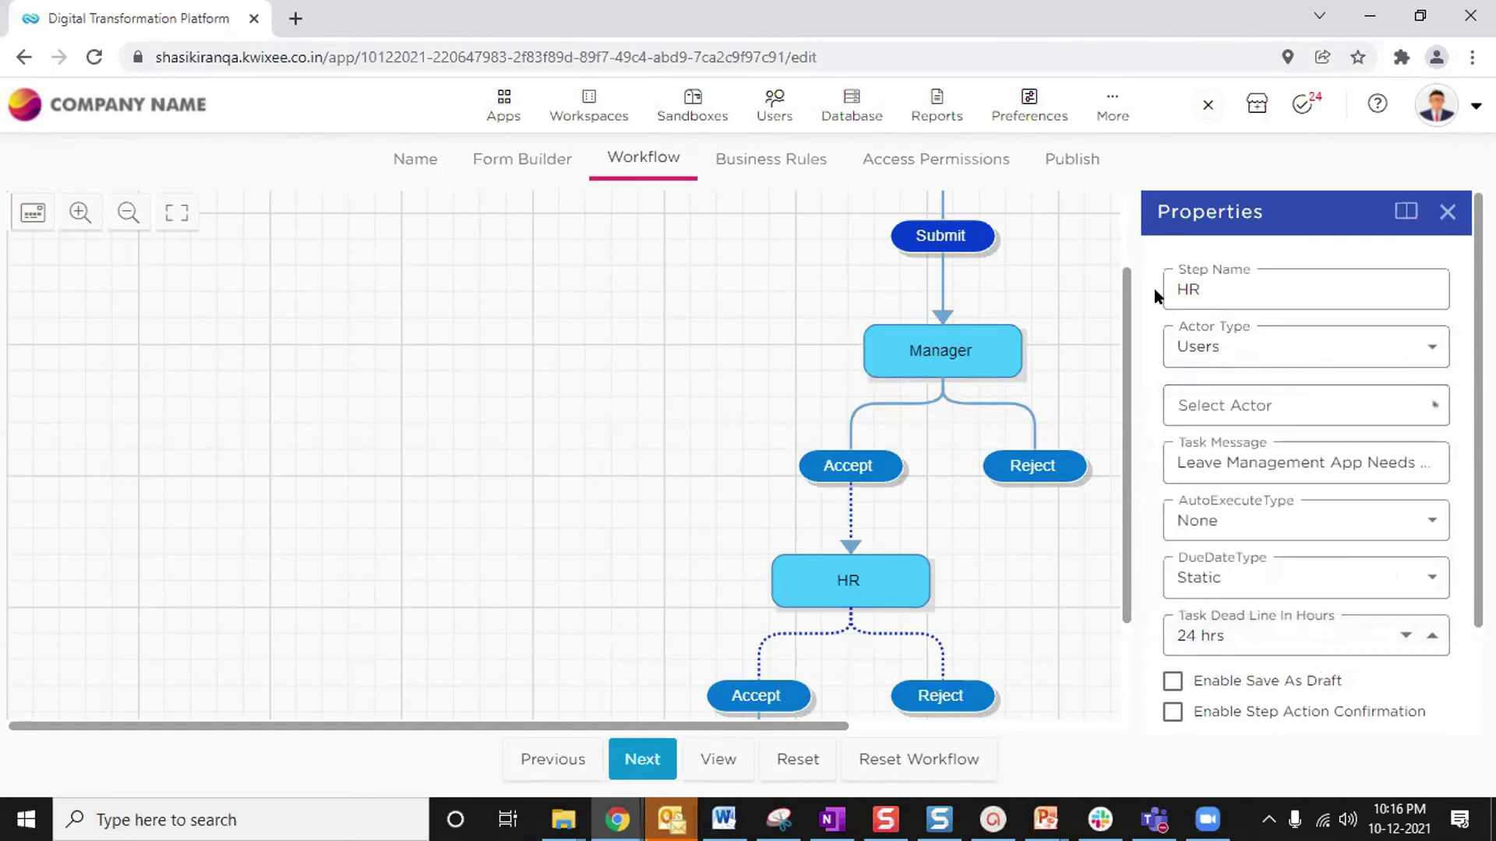
Set the HR step's actor type back to Roles
left_click(1246, 351)
left_click(1220, 430)
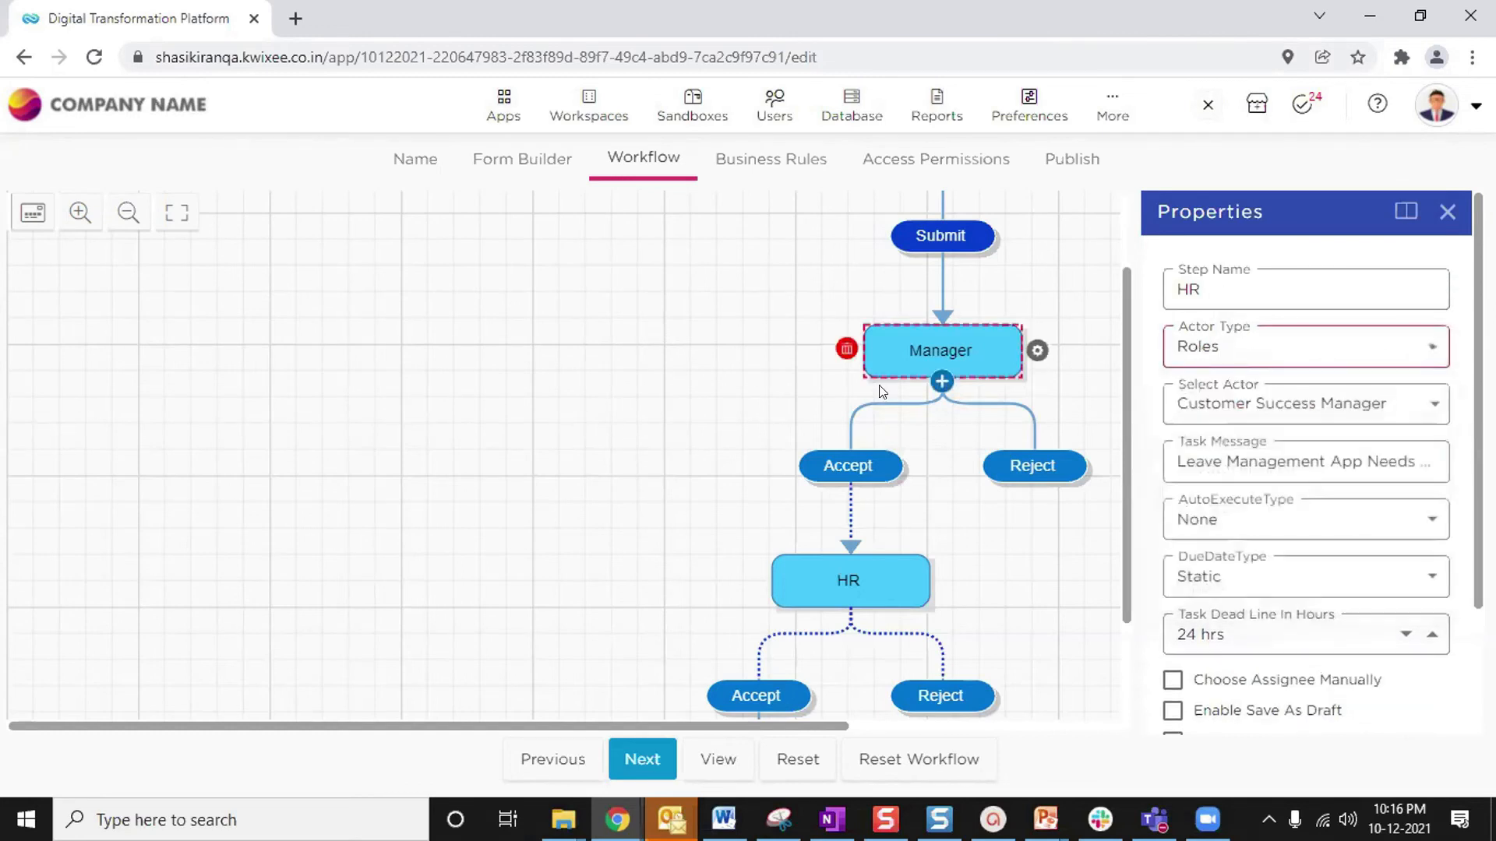
left_click(1023, 571)
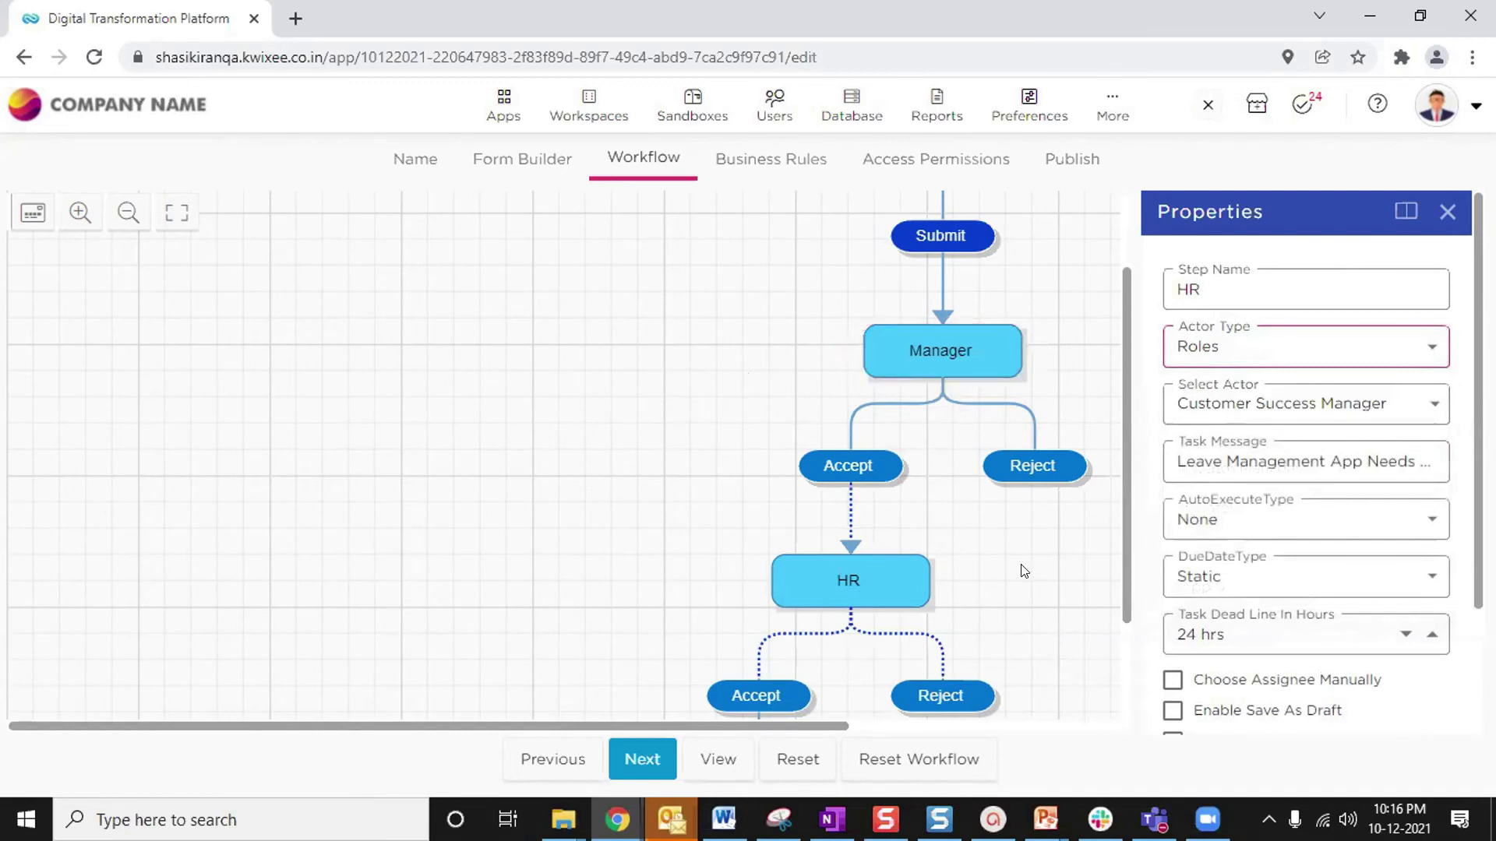
left_click(1026, 465)
left_click(1220, 357)
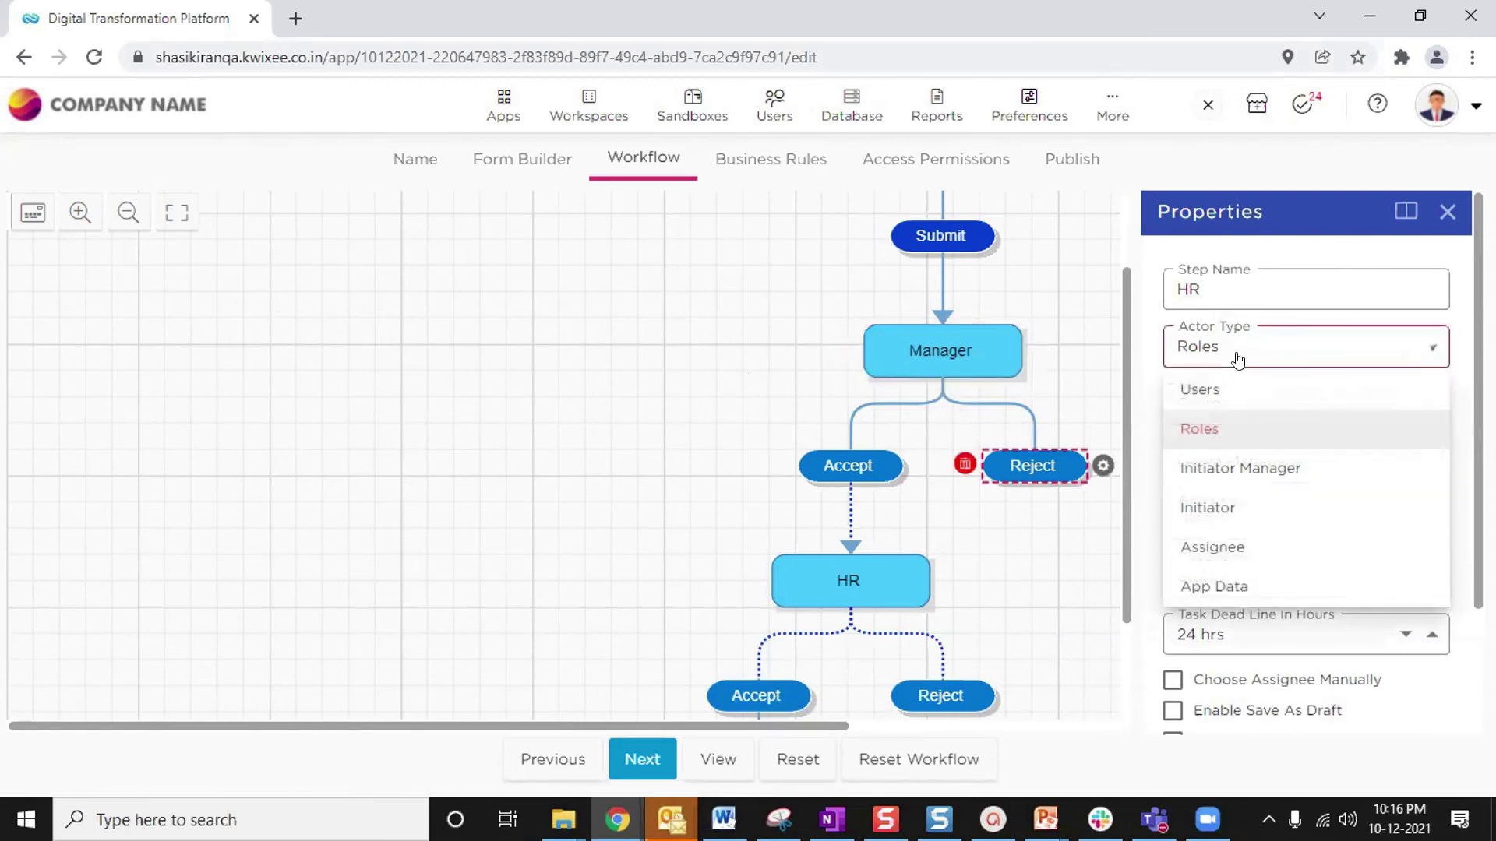
left_click(1081, 551)
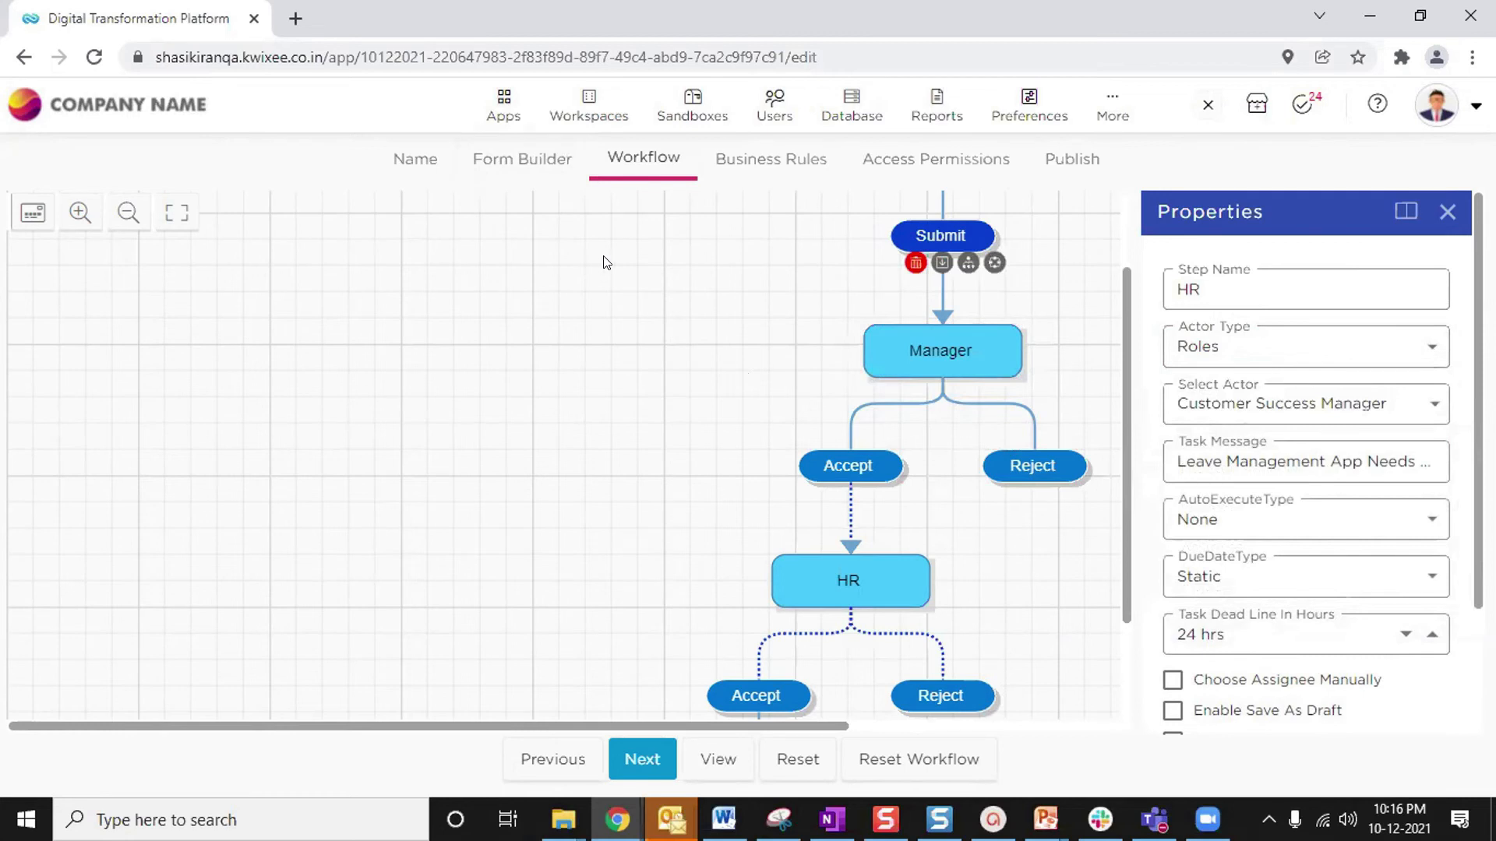
Try to publish the Leave Management app
scroll(604, 260, "down", 1)
scroll(620, 361, "down", 1)
scroll(621, 362, "down", 1)
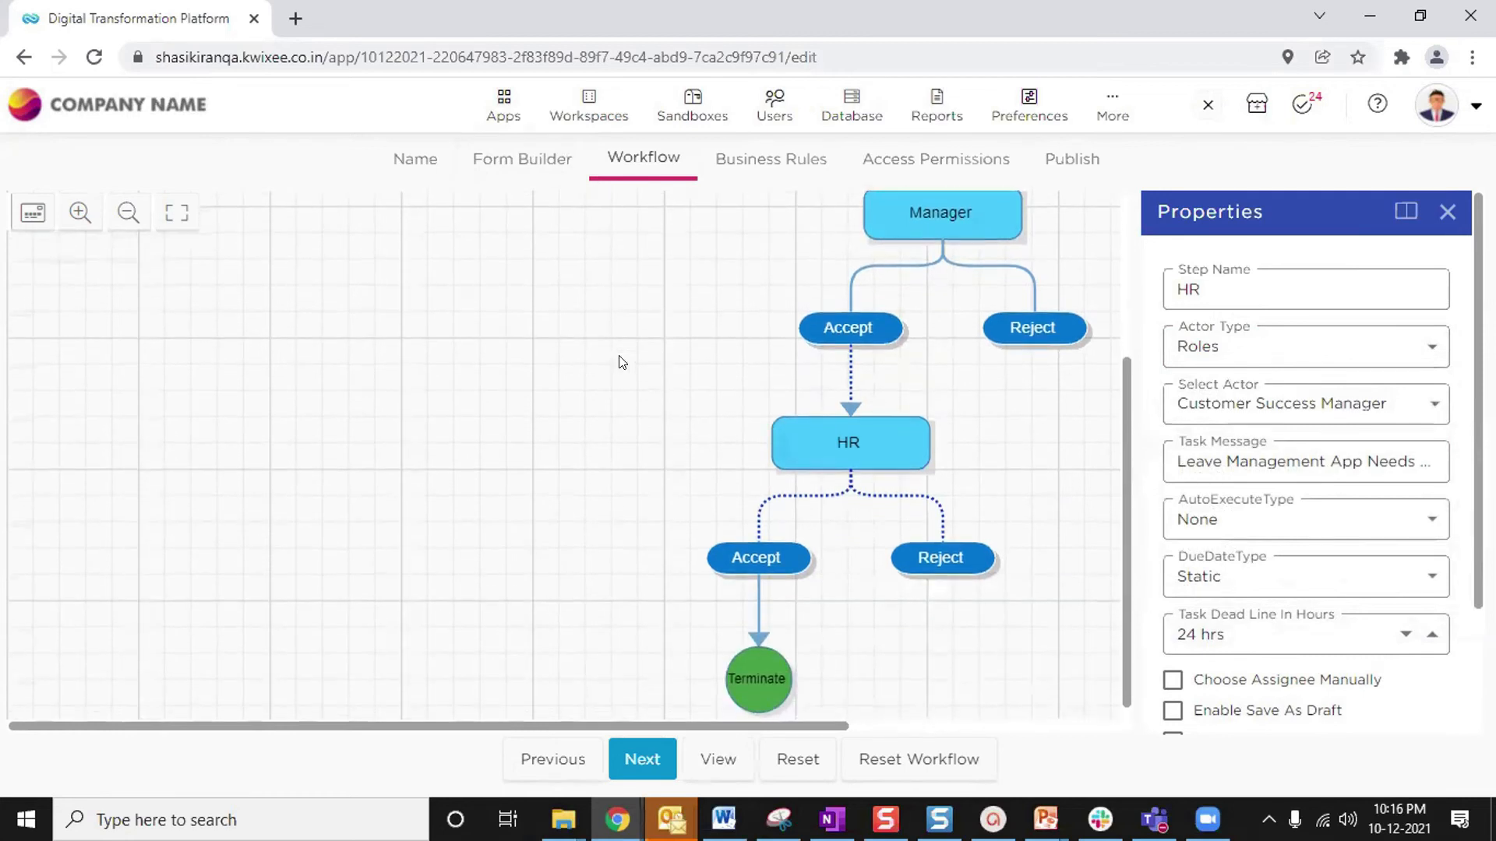
scroll(623, 363, "down", 1)
left_click(1064, 158)
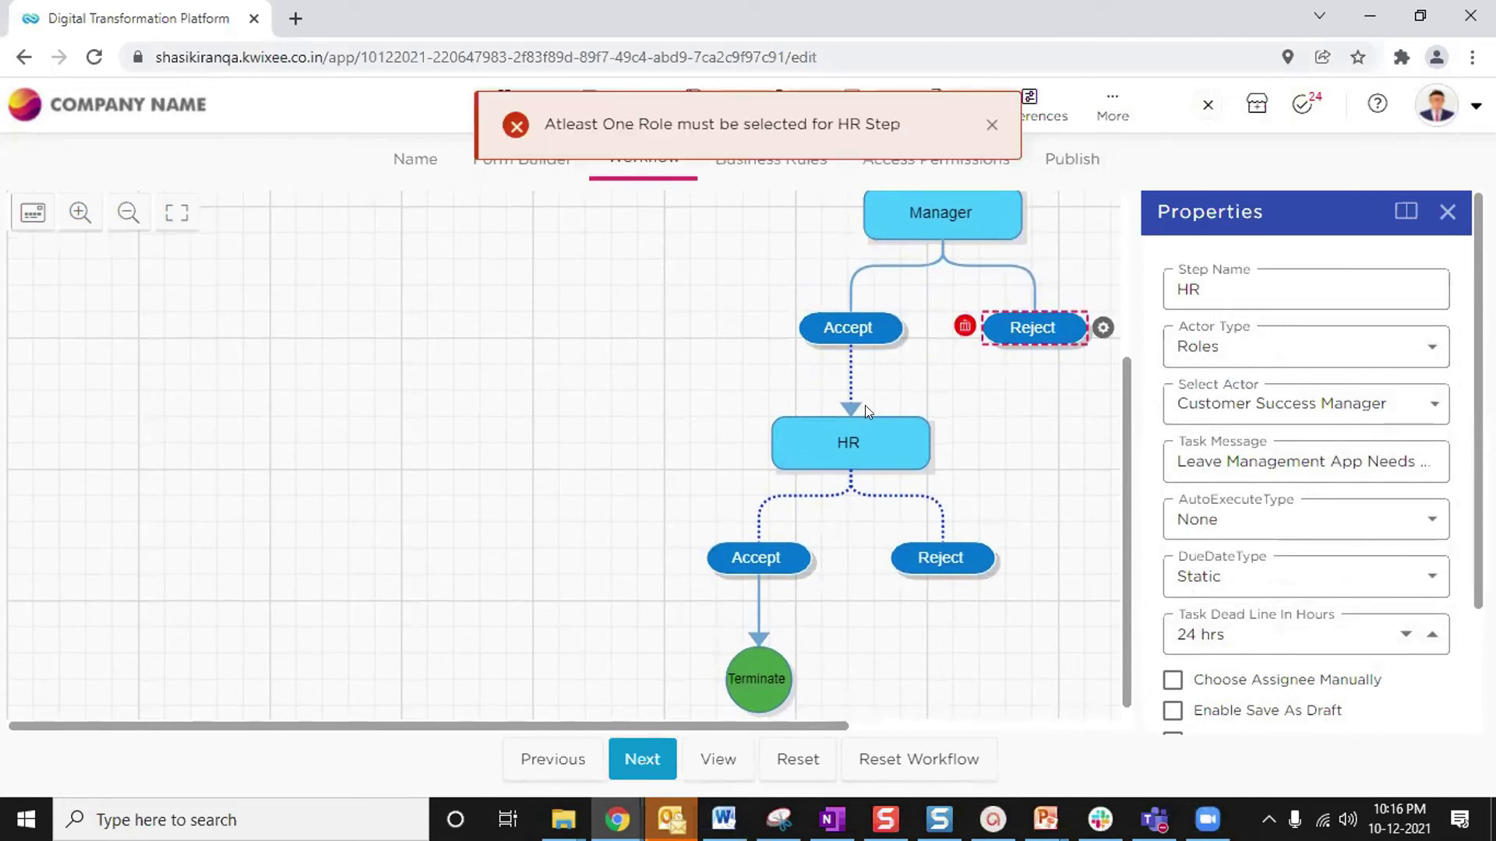
Choose Customer Success Manager as the HR step's actor and publish the app
left_click(851, 441)
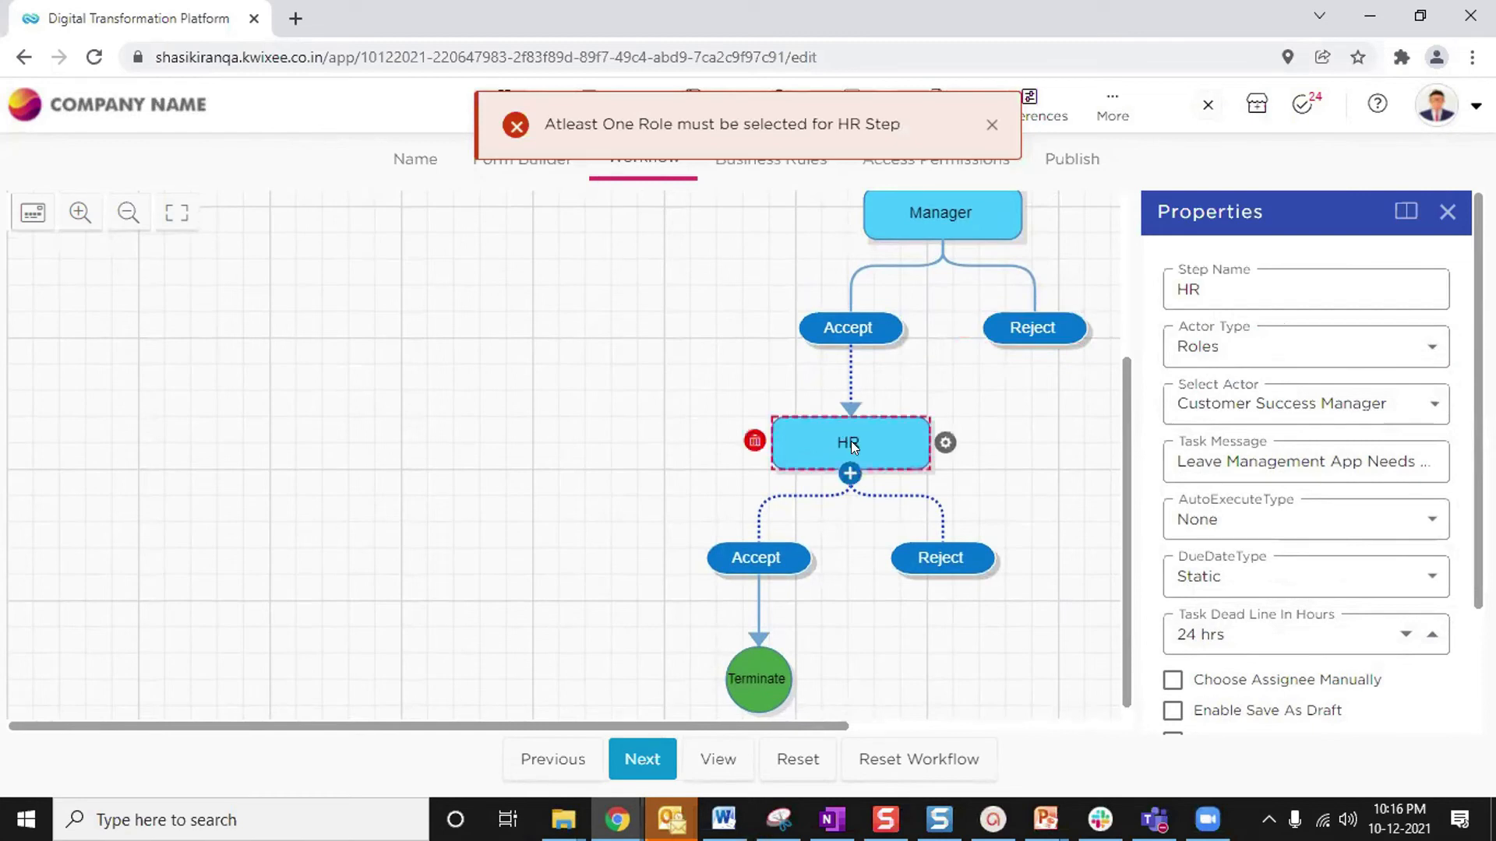
left_click(1217, 413)
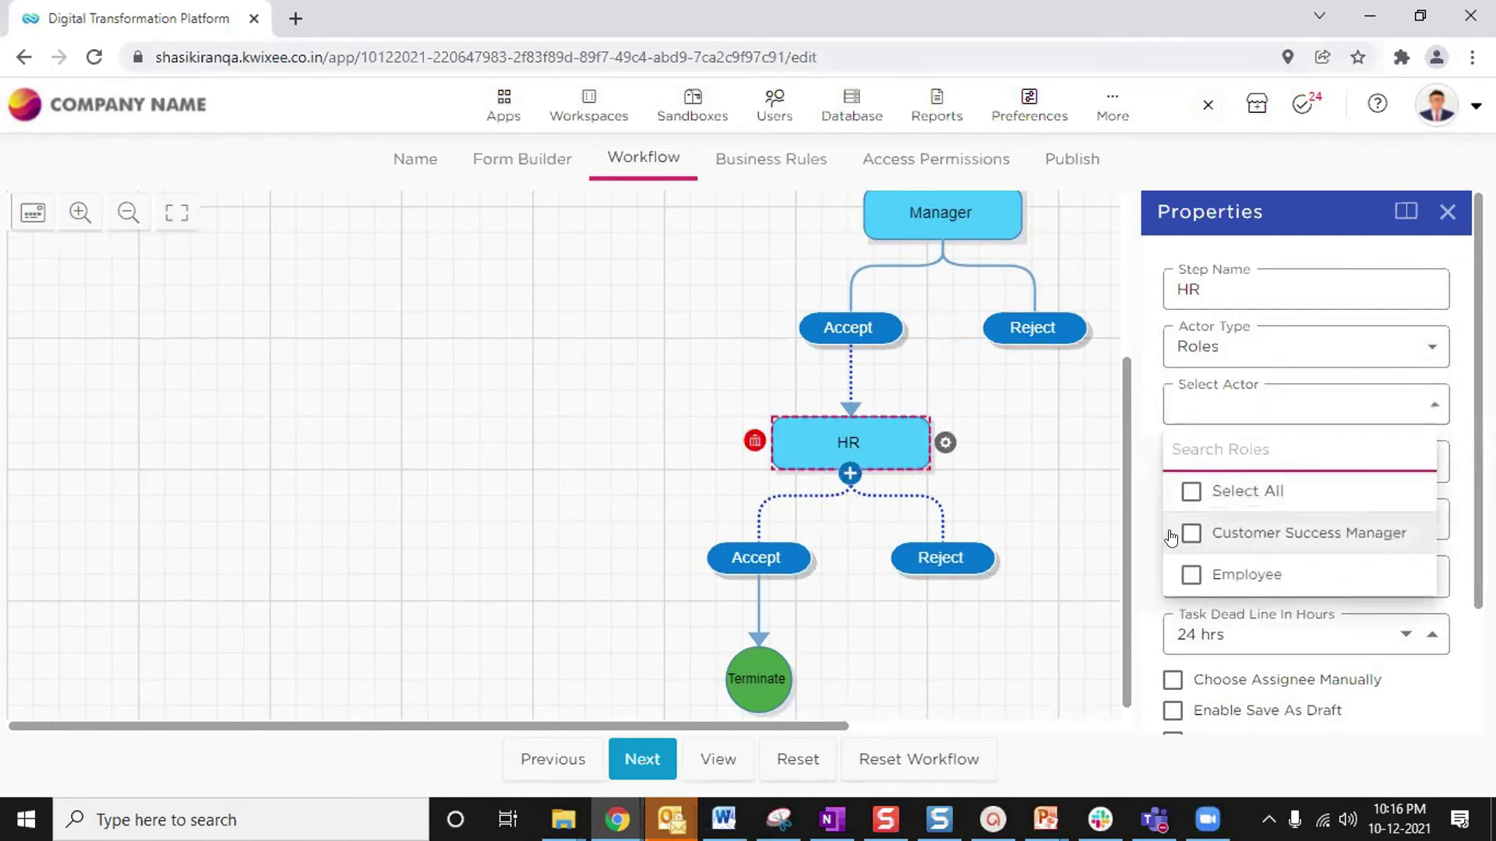
left_click(1191, 531)
left_click(990, 489)
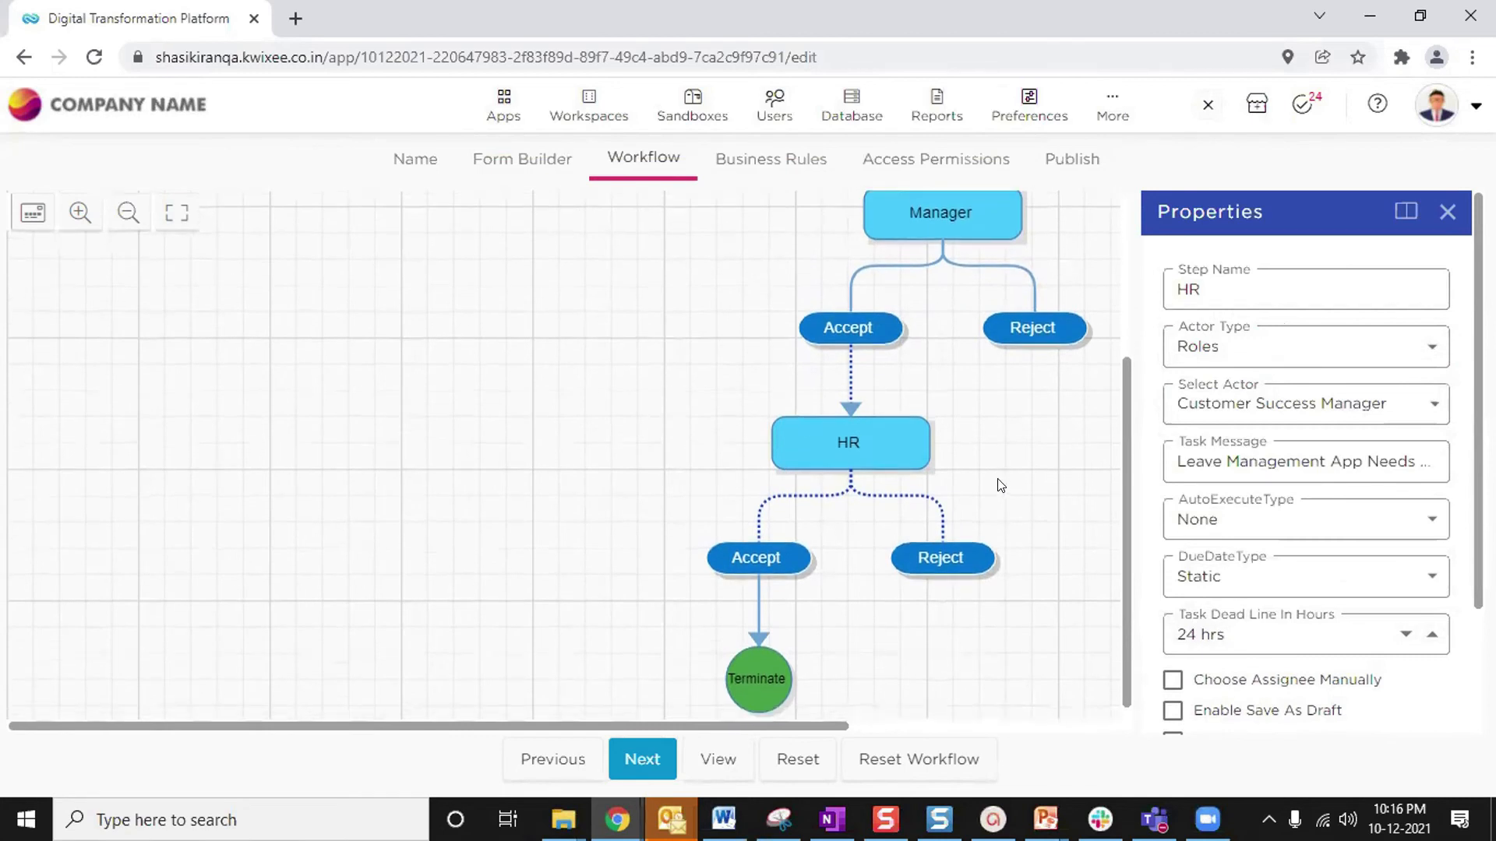
left_click(1074, 163)
left_click(712, 757)
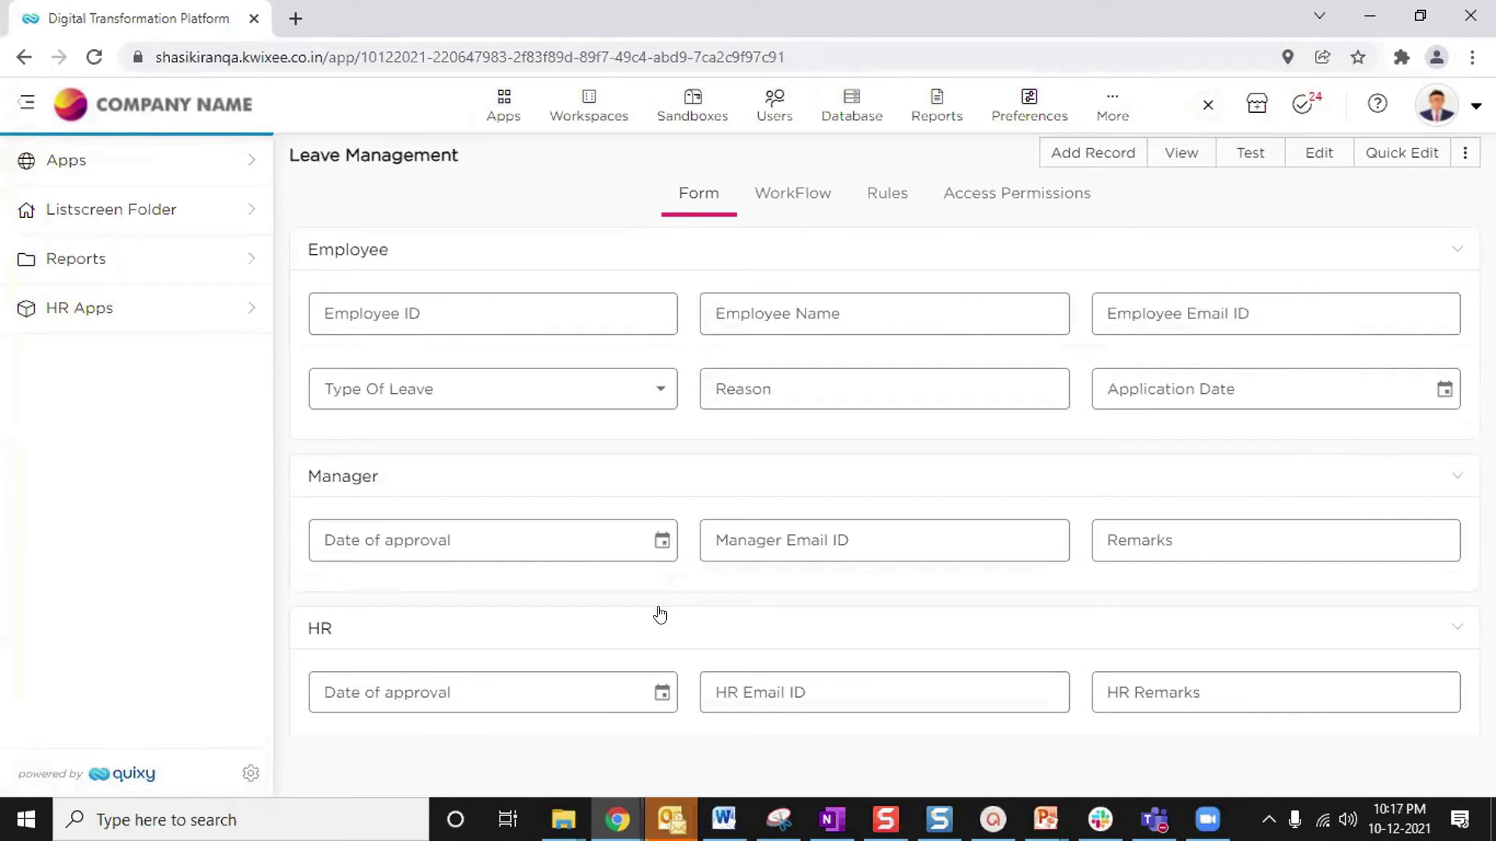
left_click(501, 109)
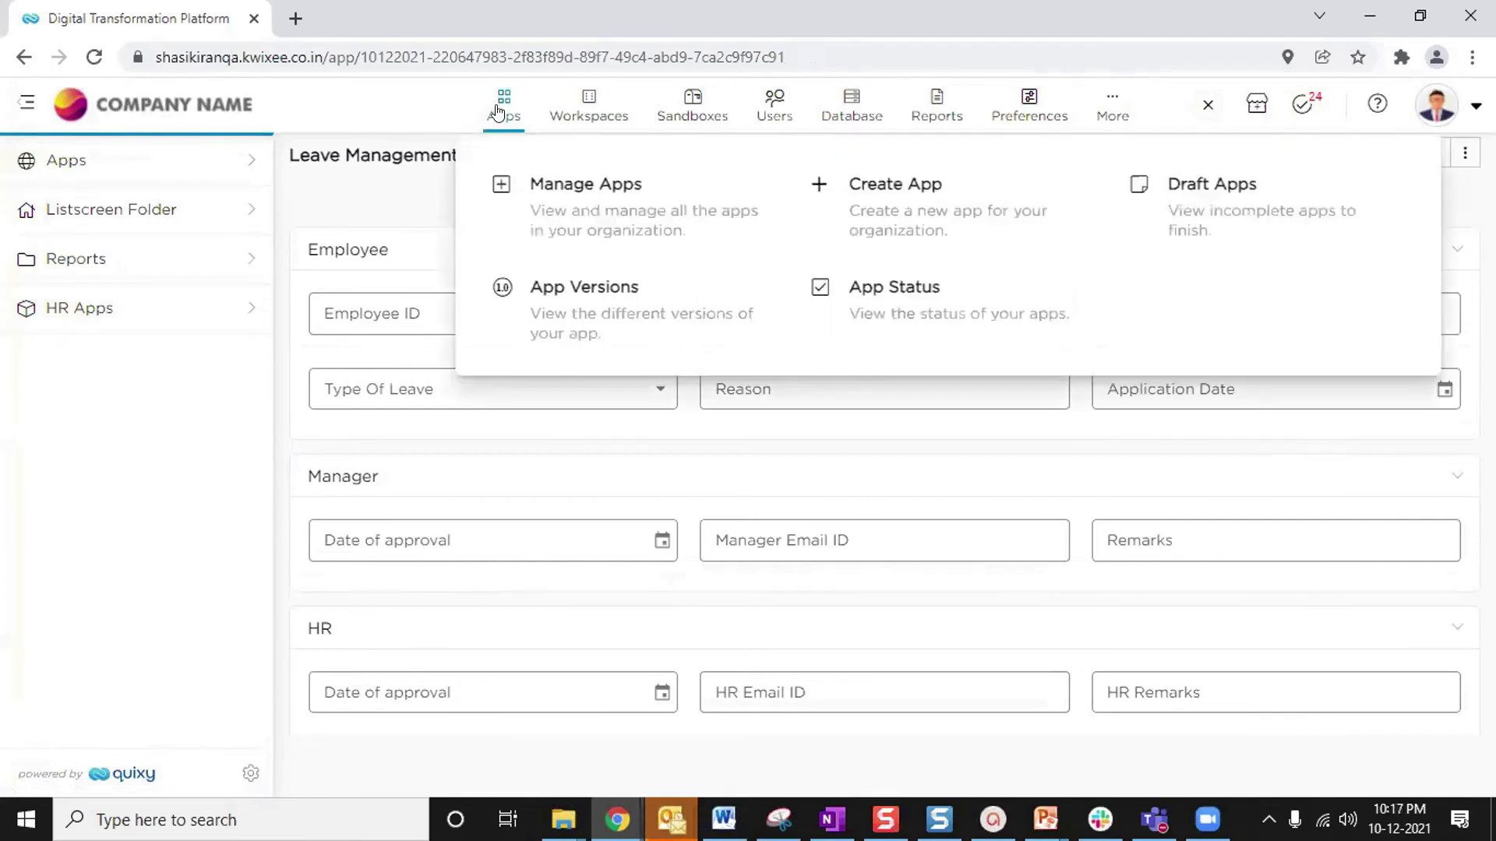
left_click(399, 202)
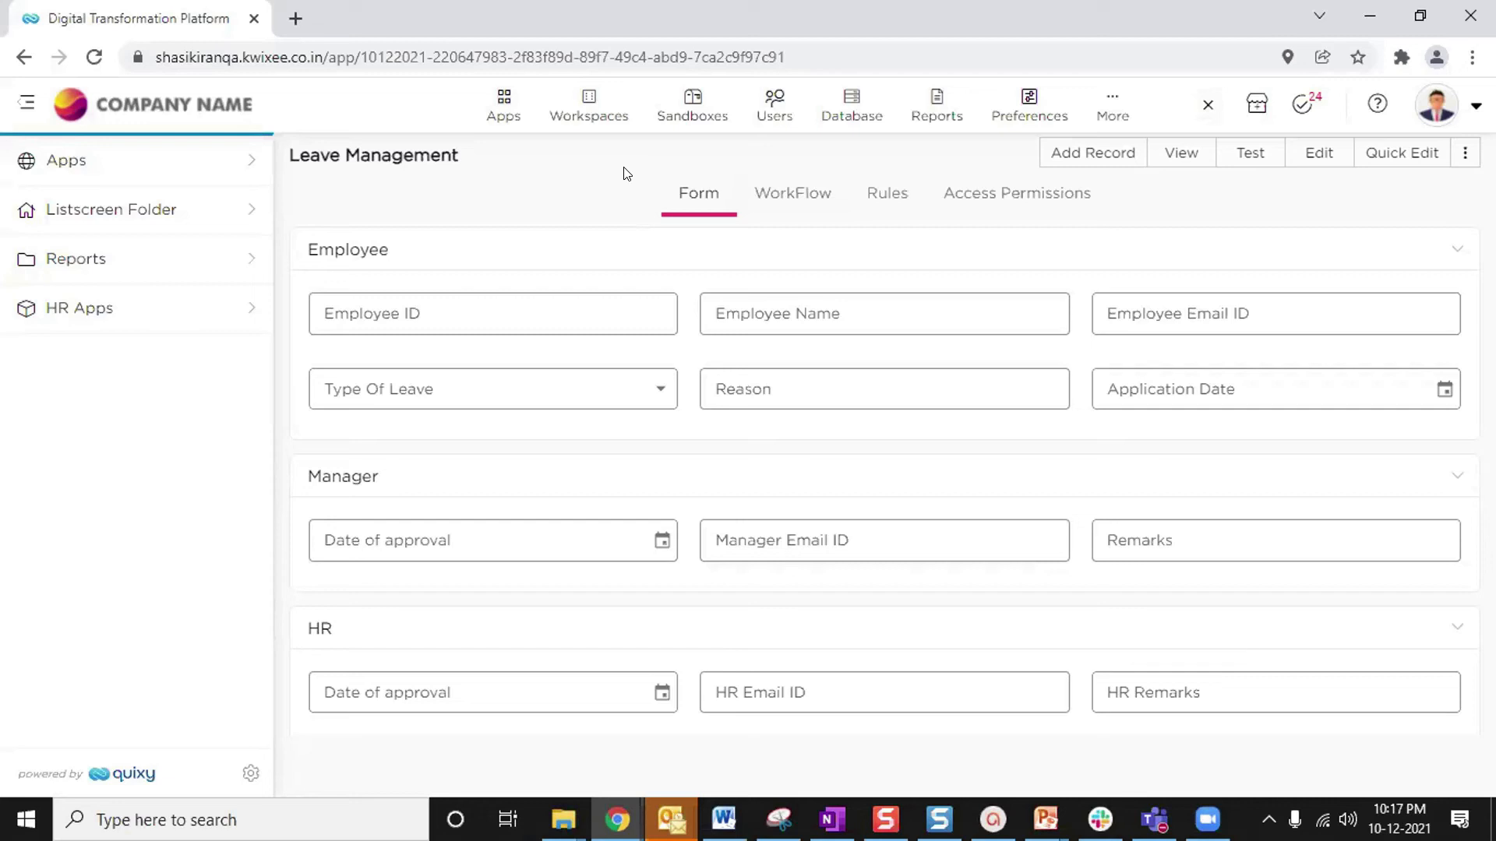
Examine the conditions and actions of the Reason and Rule 1 field rules in the Leave Management app
left_click(888, 195)
left_click(330, 345)
scroll(587, 360, "down", 3)
scroll(588, 365, "up", 3)
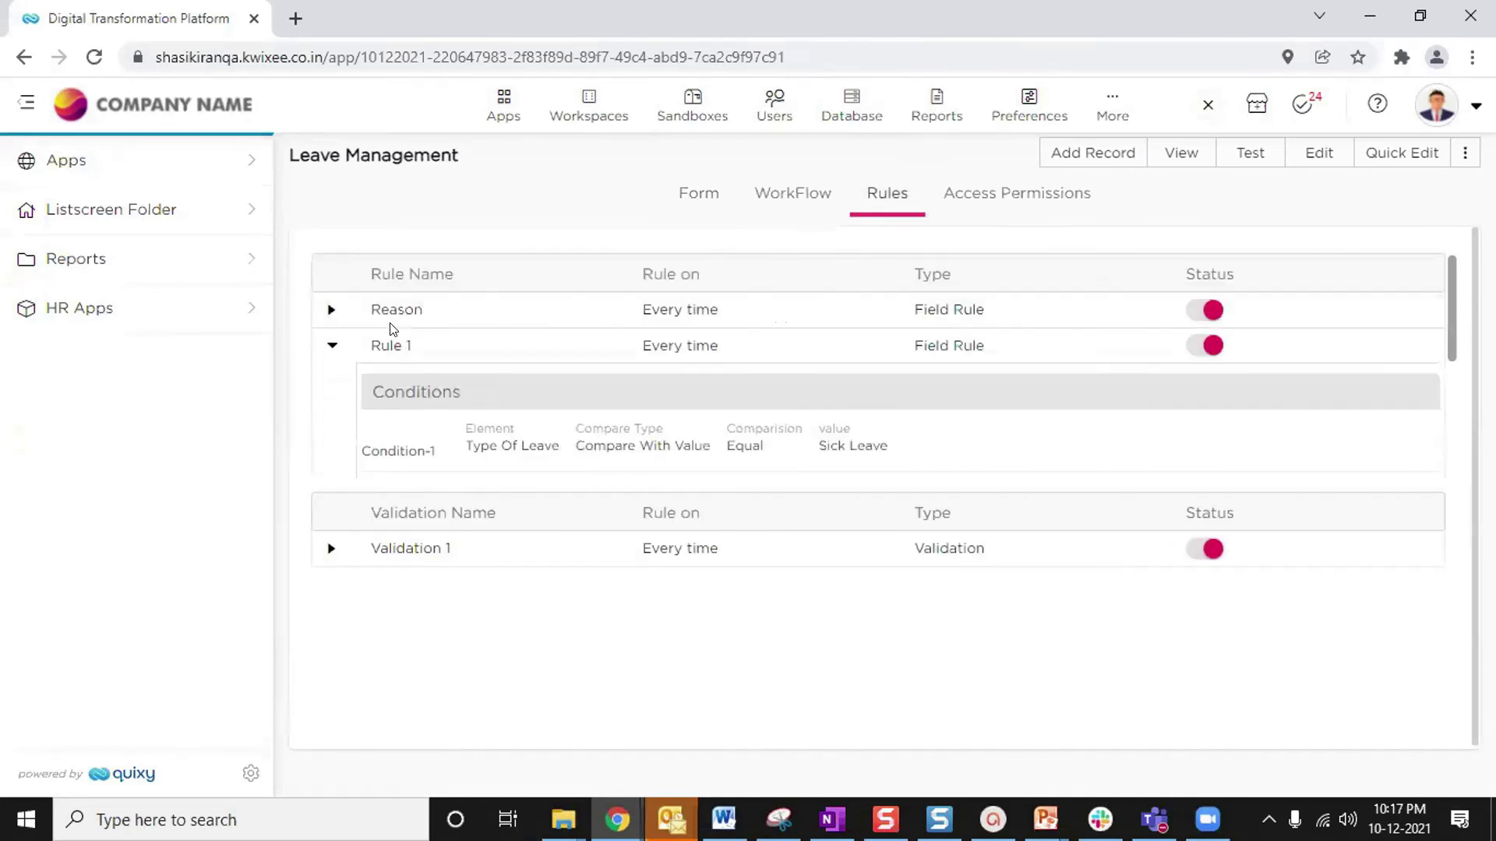
left_click(330, 309)
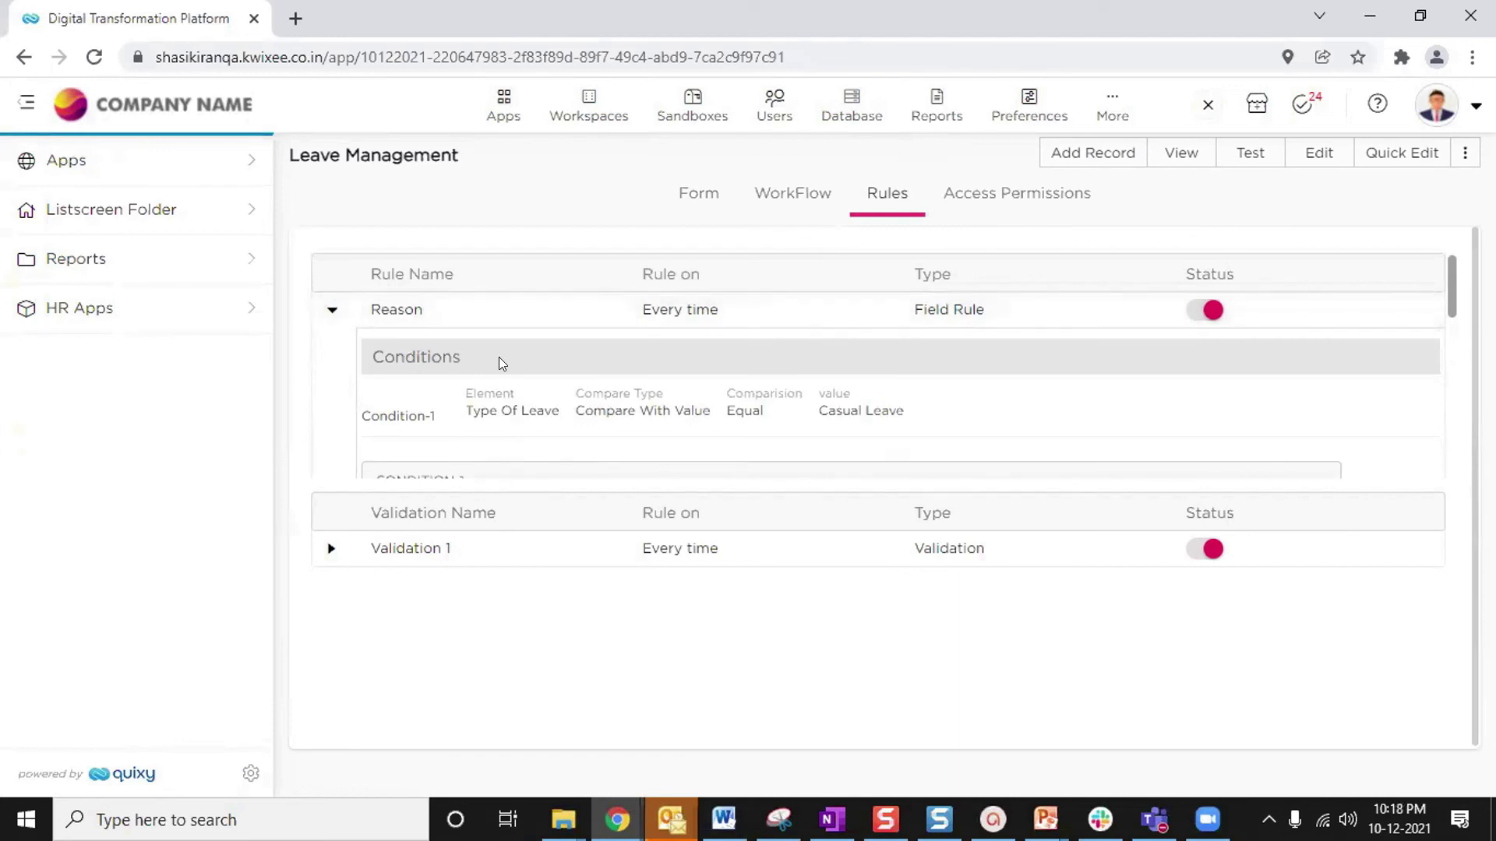
scroll(501, 358, "down", 2)
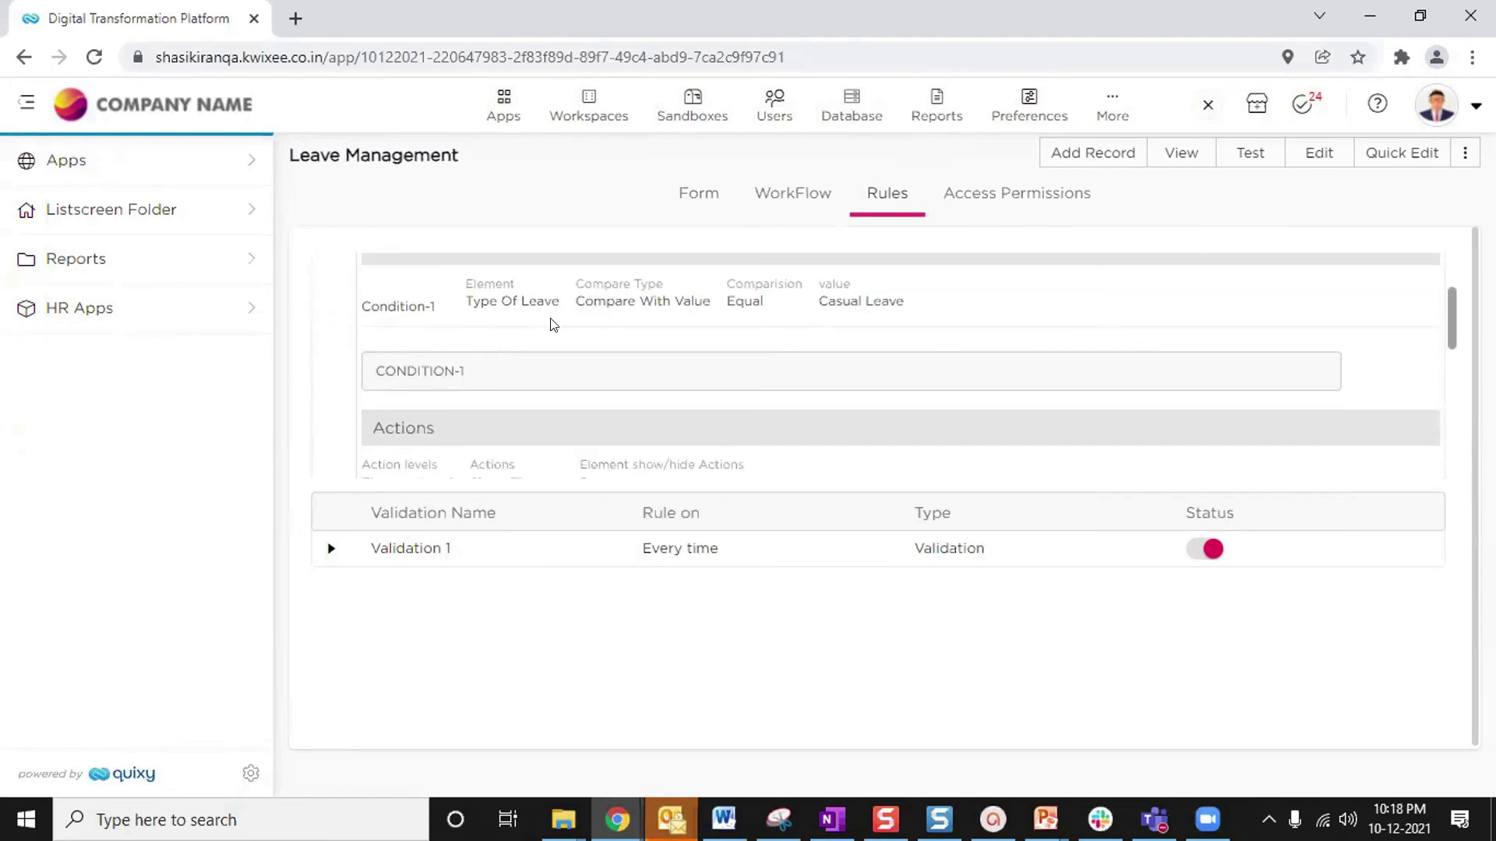
scroll(857, 312, "down", 2)
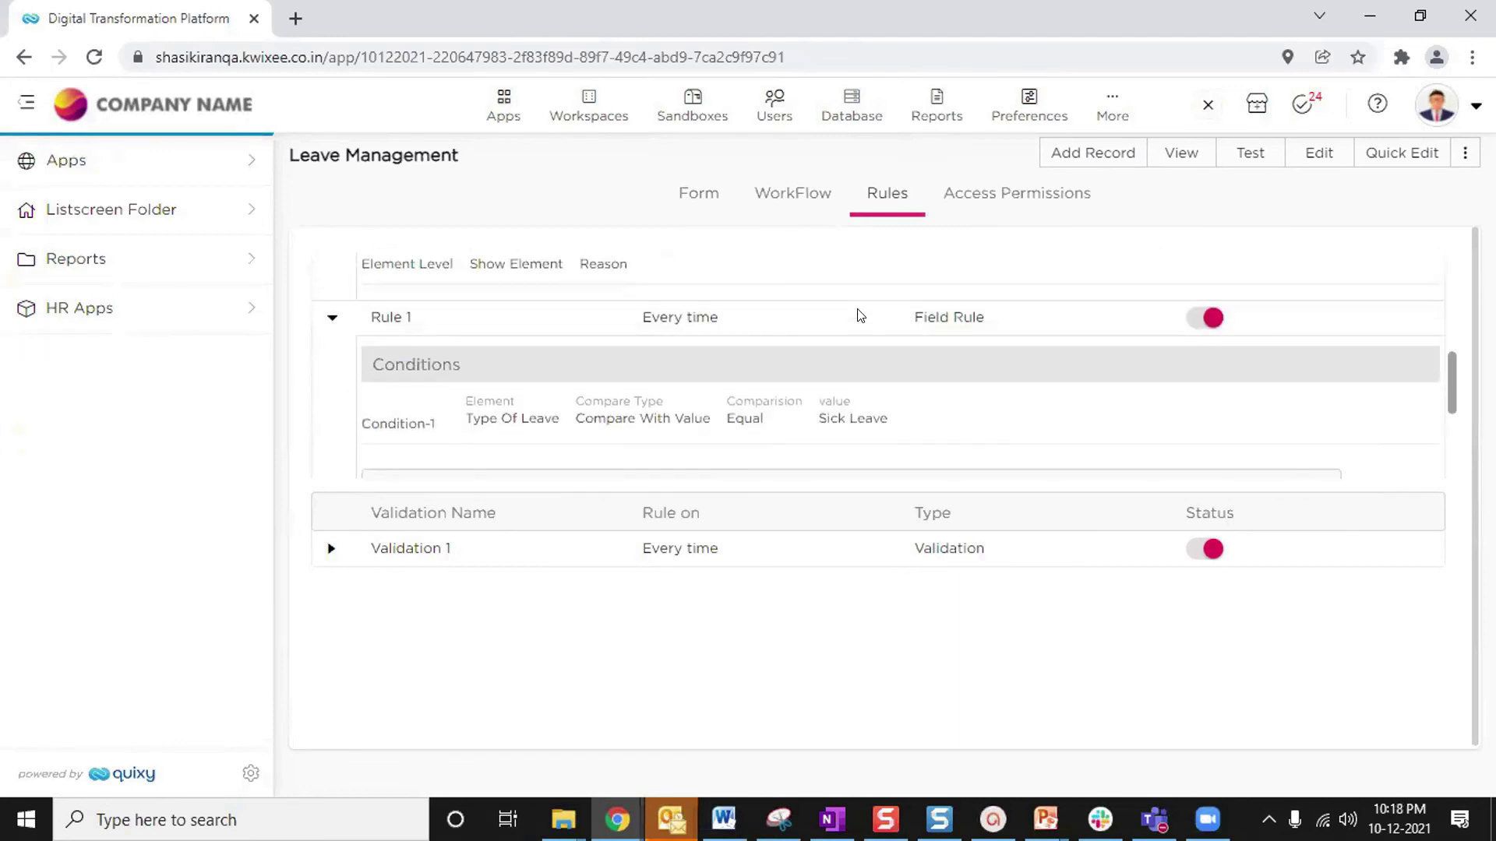
scroll(355, 380, "up", 1)
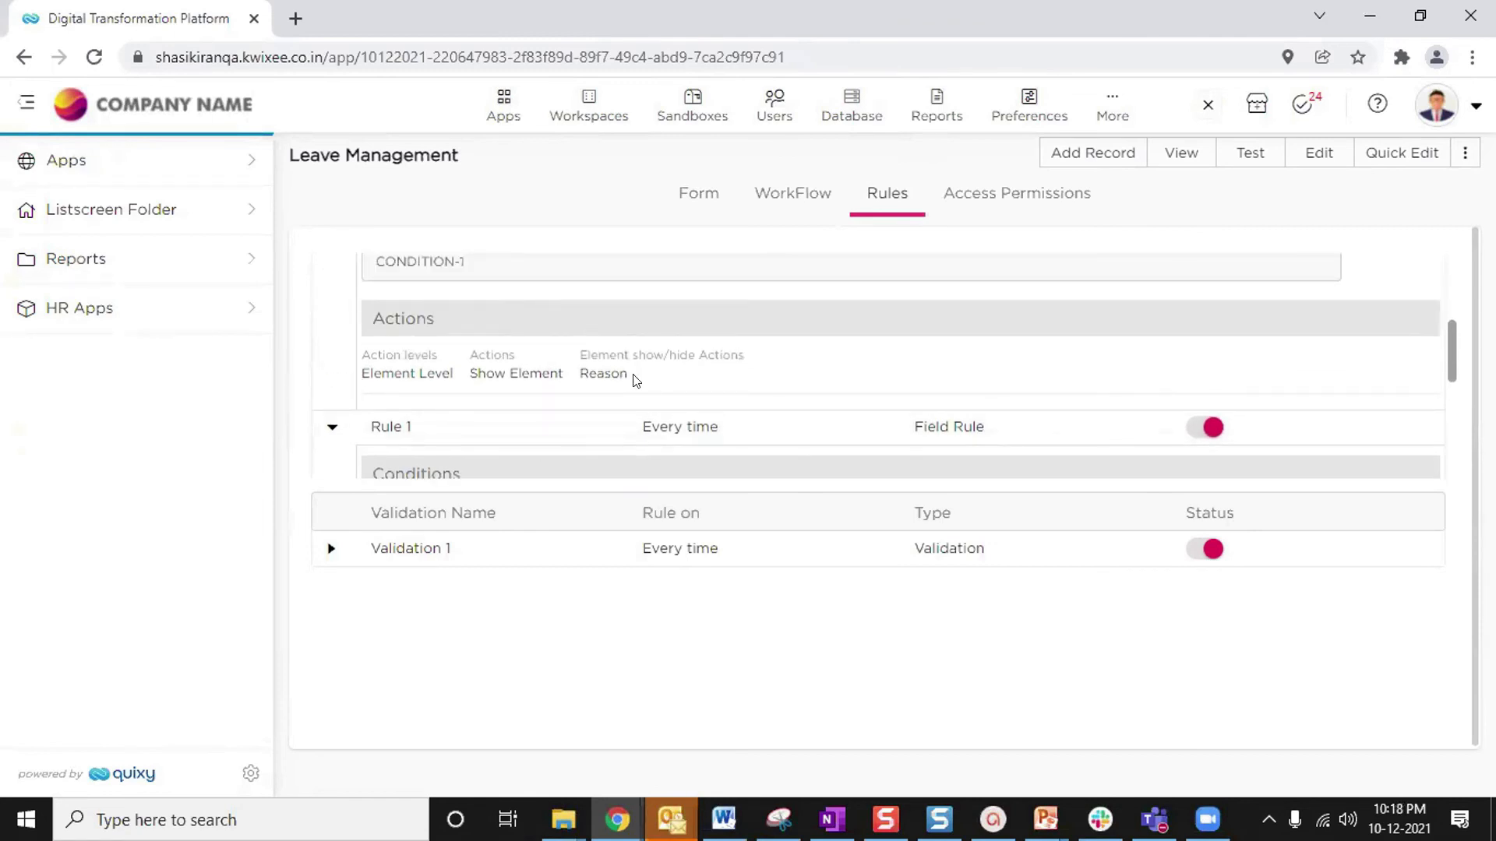
scroll(568, 394, "up", 2)
scroll(657, 404, "down", 3)
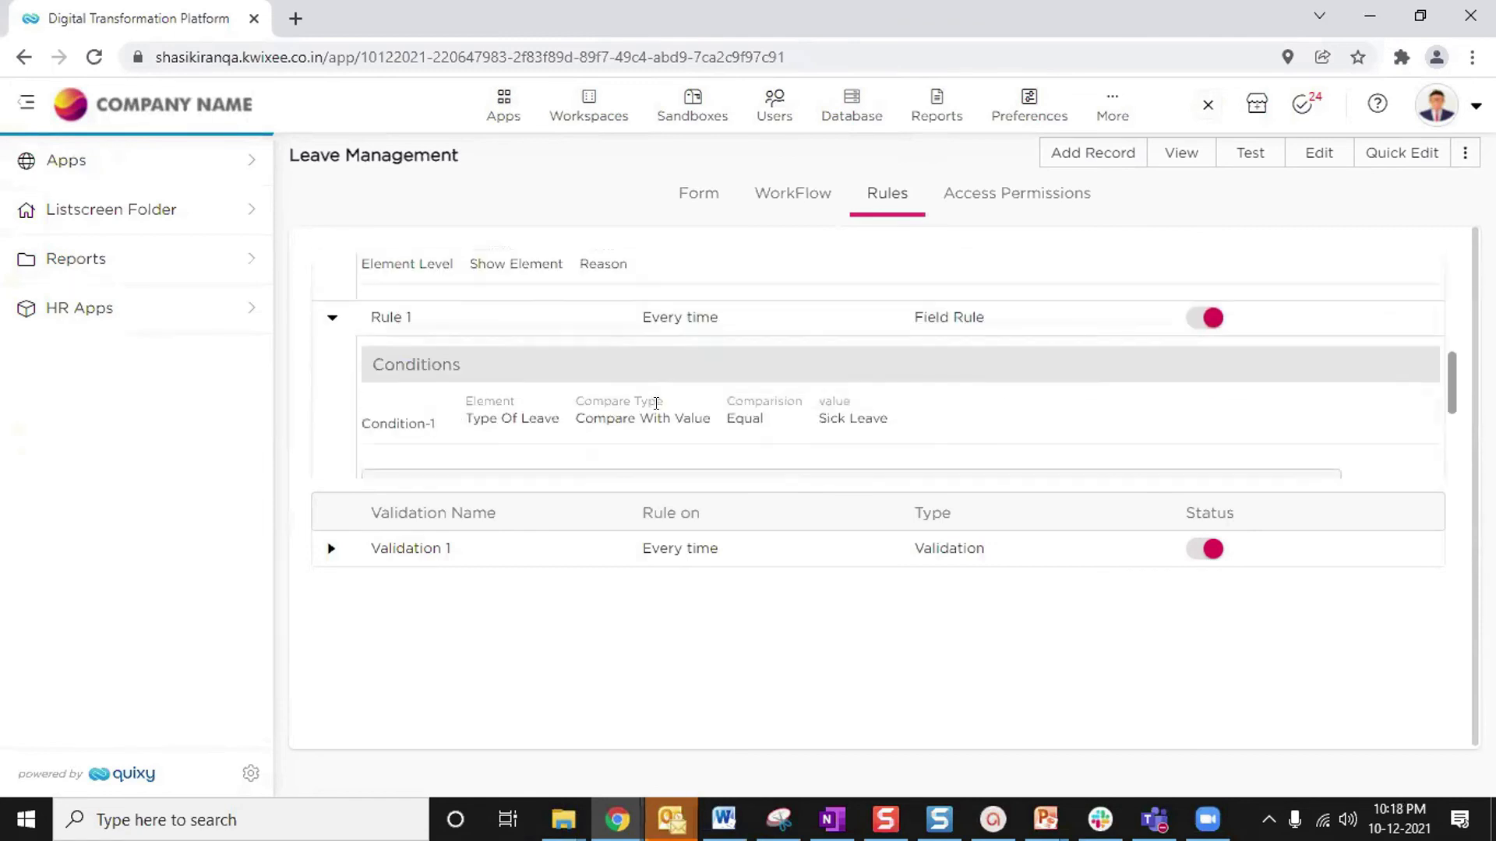
scroll(654, 405, "down", 2)
scroll(654, 413, "up", 5)
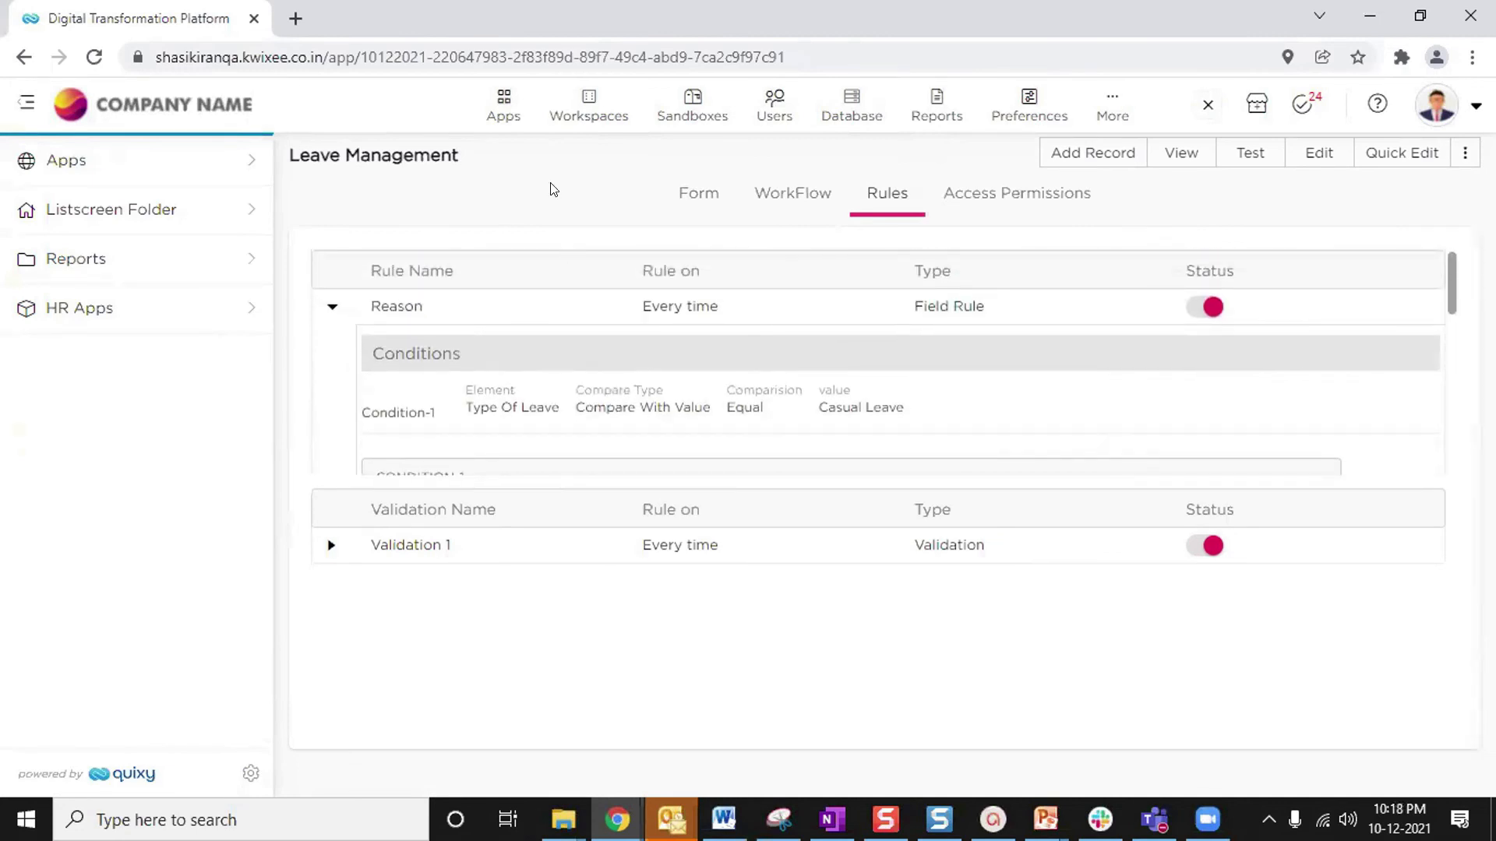
Start a new Leave Management record and set its type of leave to Sick Leave to test the Reason field
left_click(1095, 153)
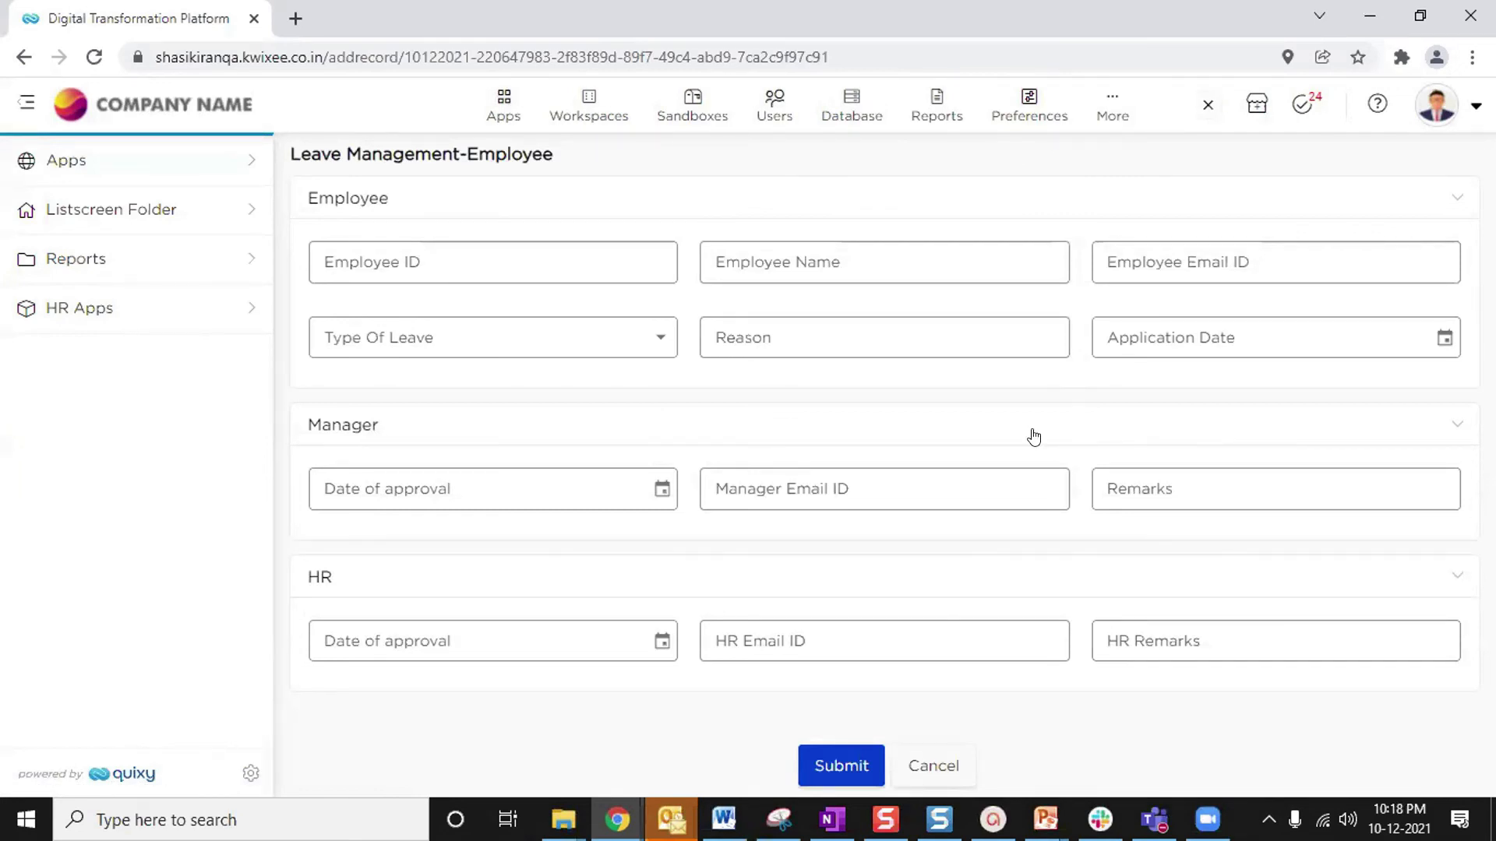
left_click(460, 339)
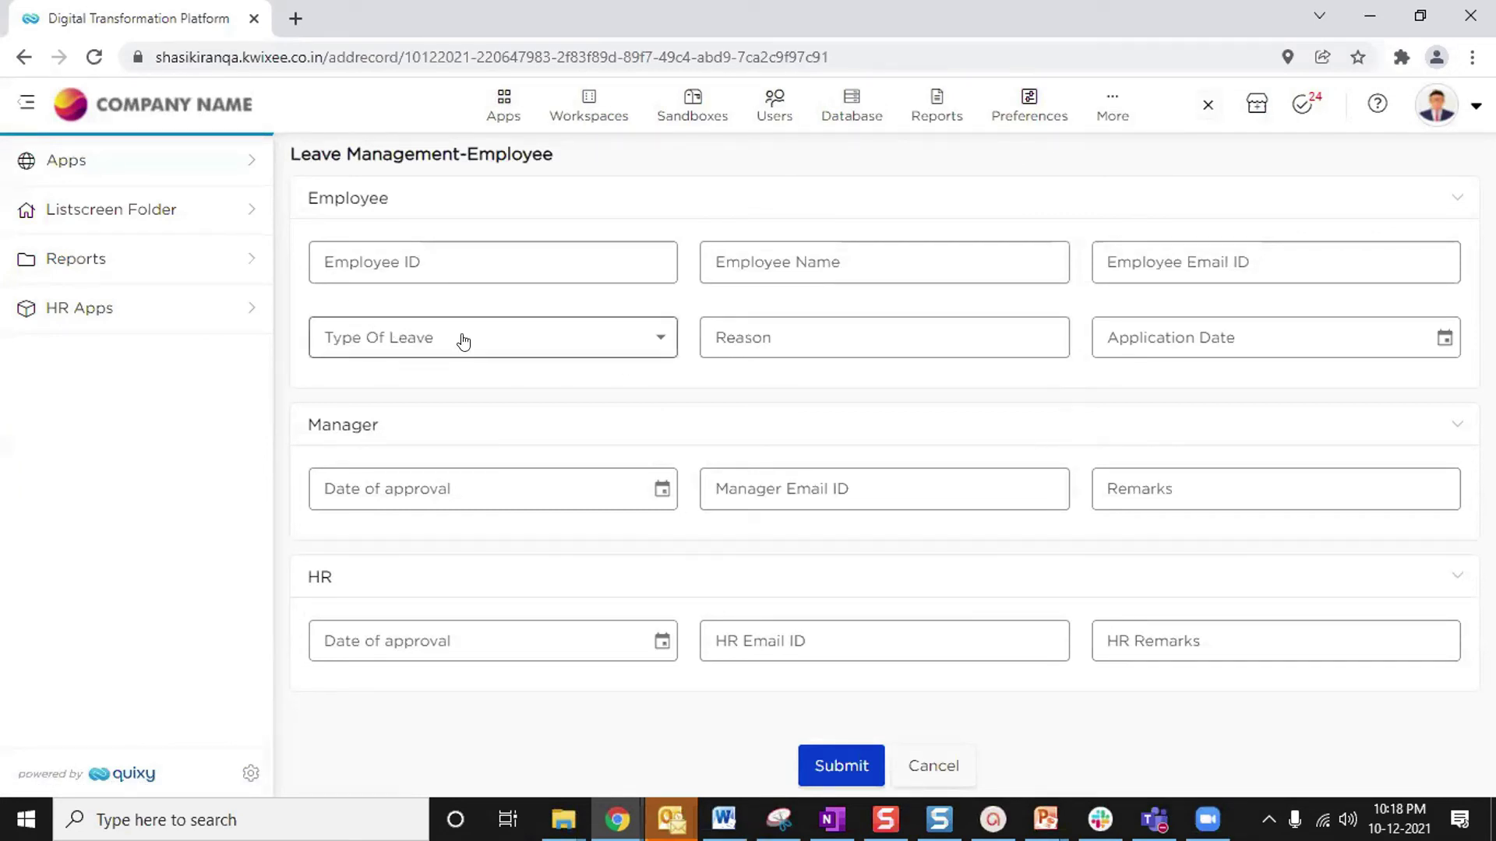
left_click(364, 273)
left_click(762, 257)
key("Tab")
left_click(518, 336)
left_click(728, 335)
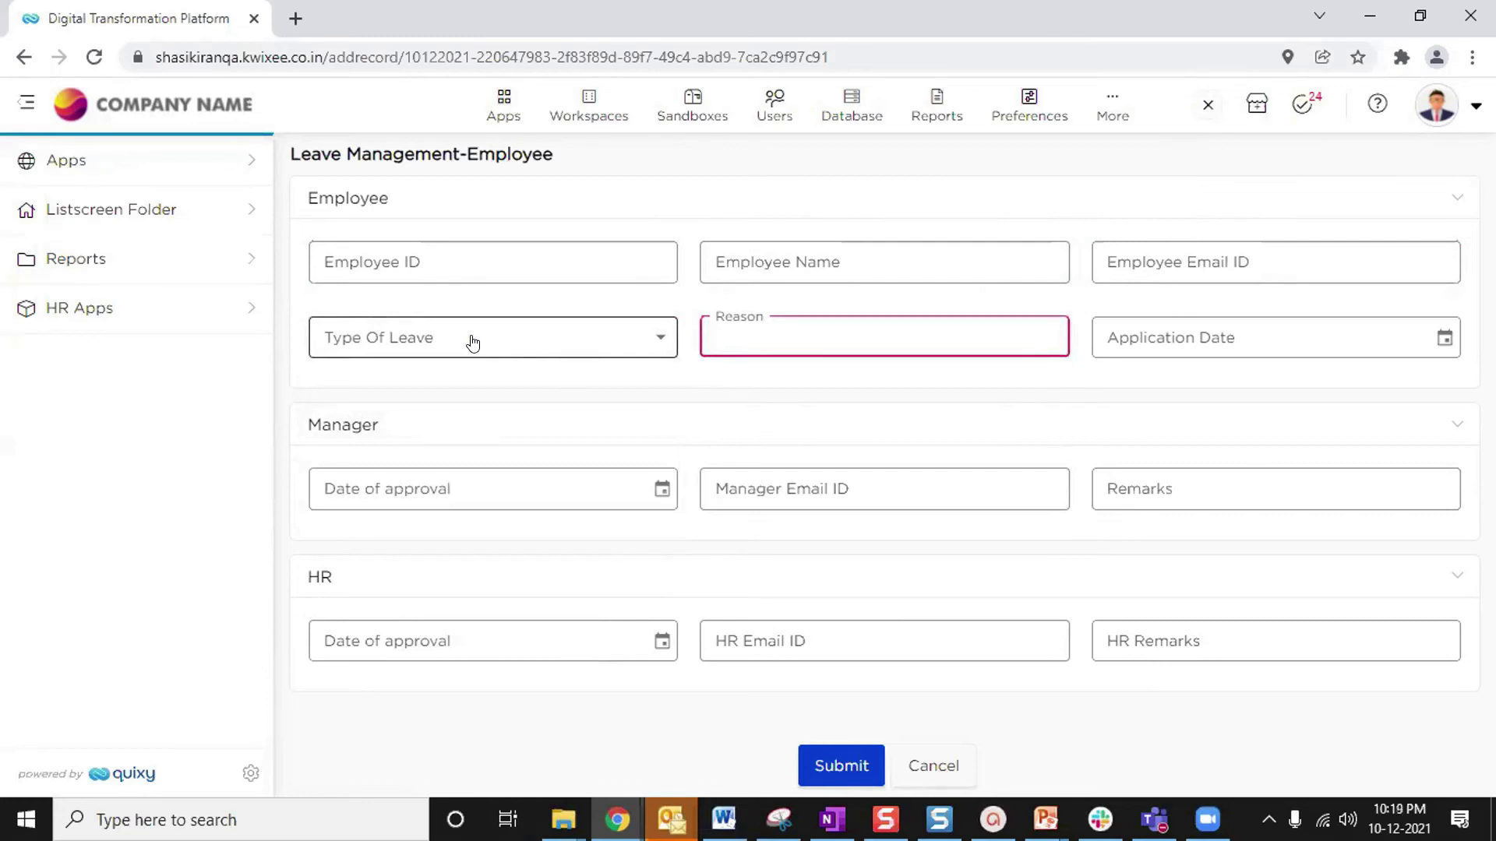
left_click(473, 343)
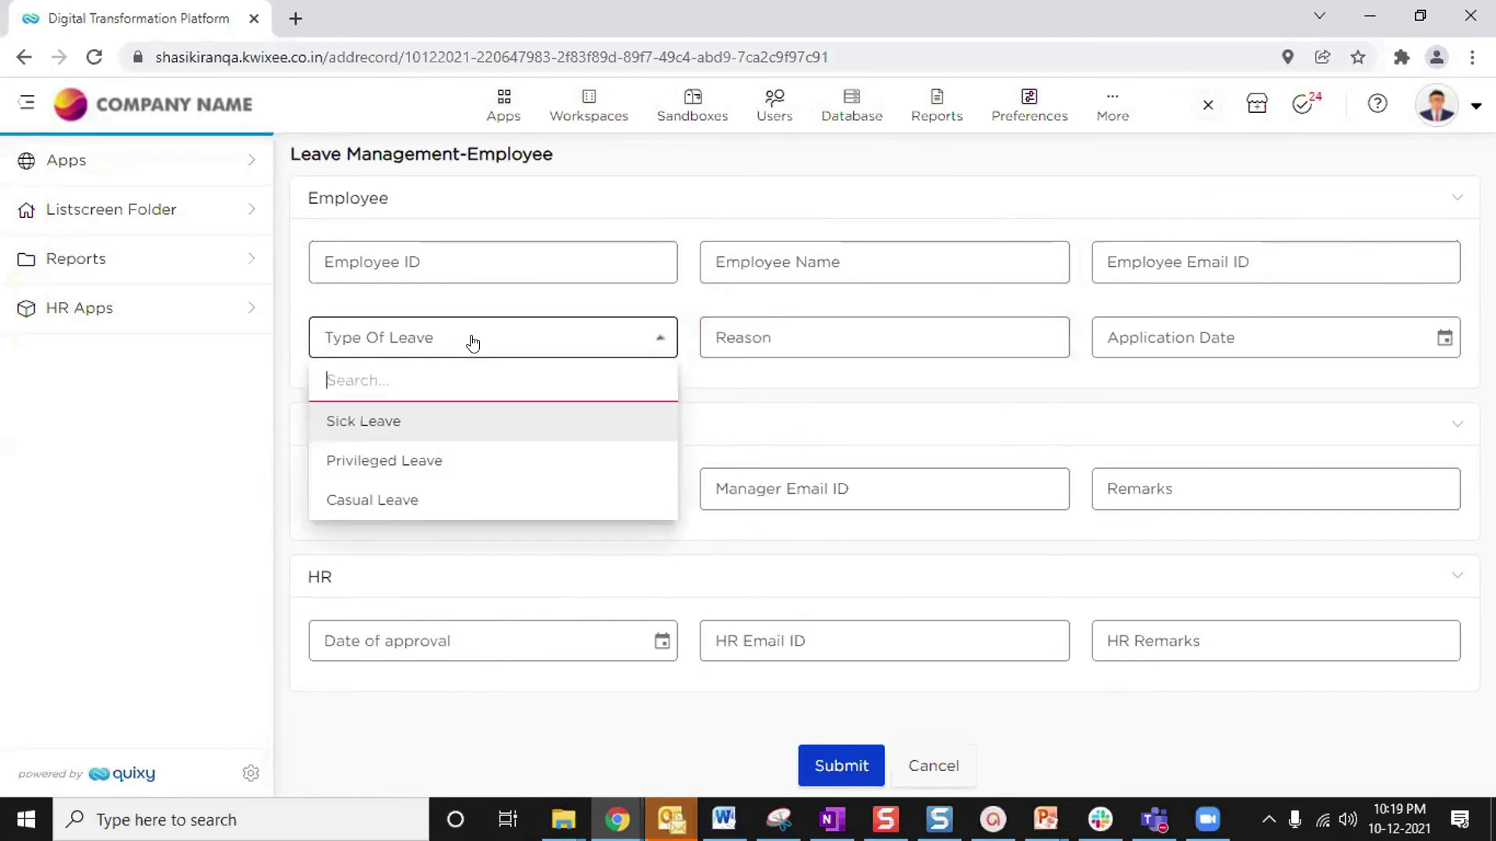
left_click(414, 428)
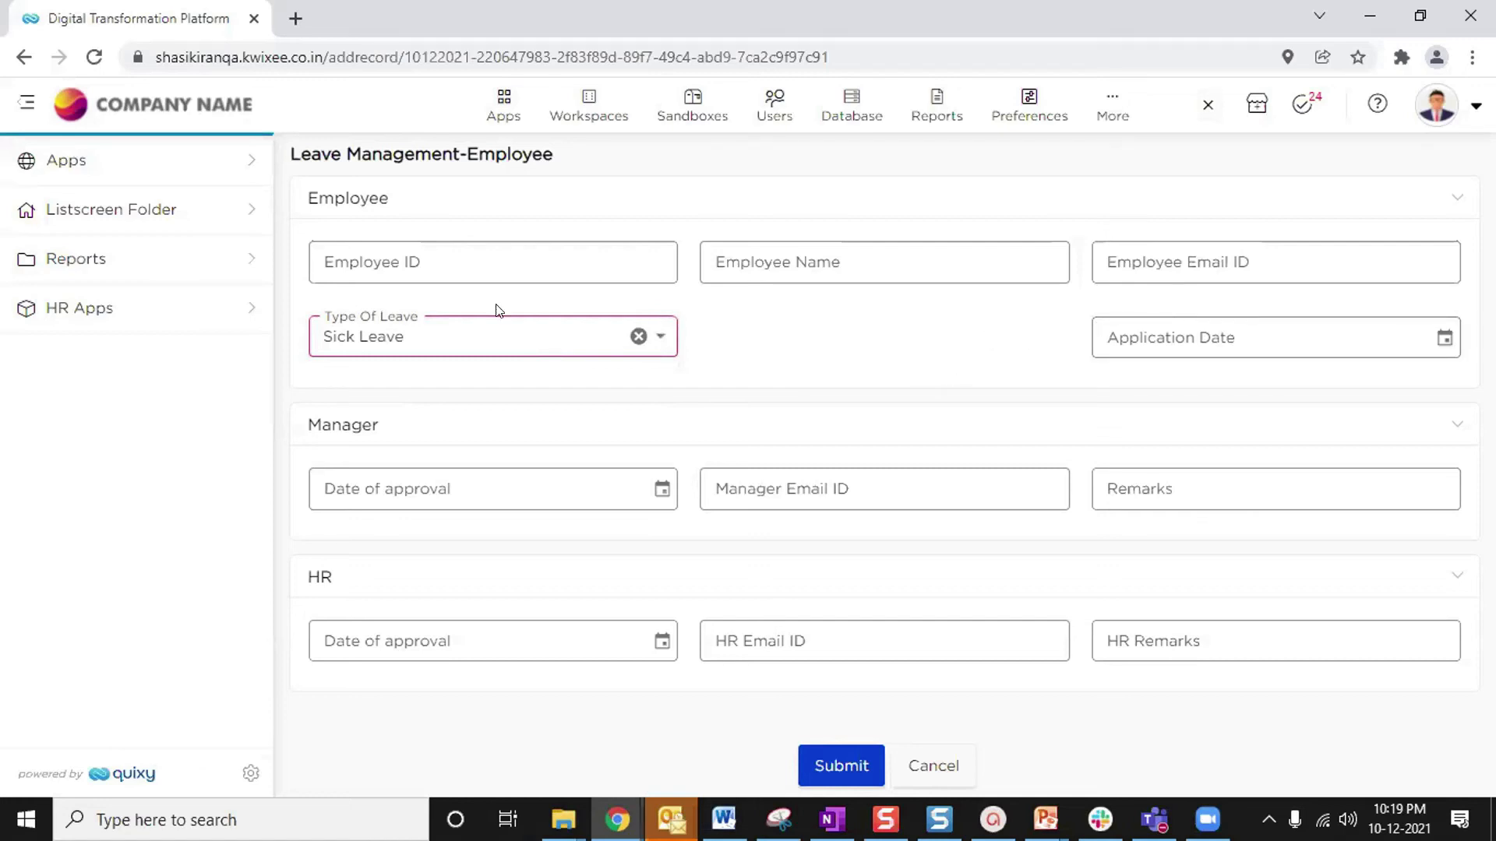
Test the Reason field by changing the type of leave to Casual Leave and to Privileged Leave
left_click(446, 331)
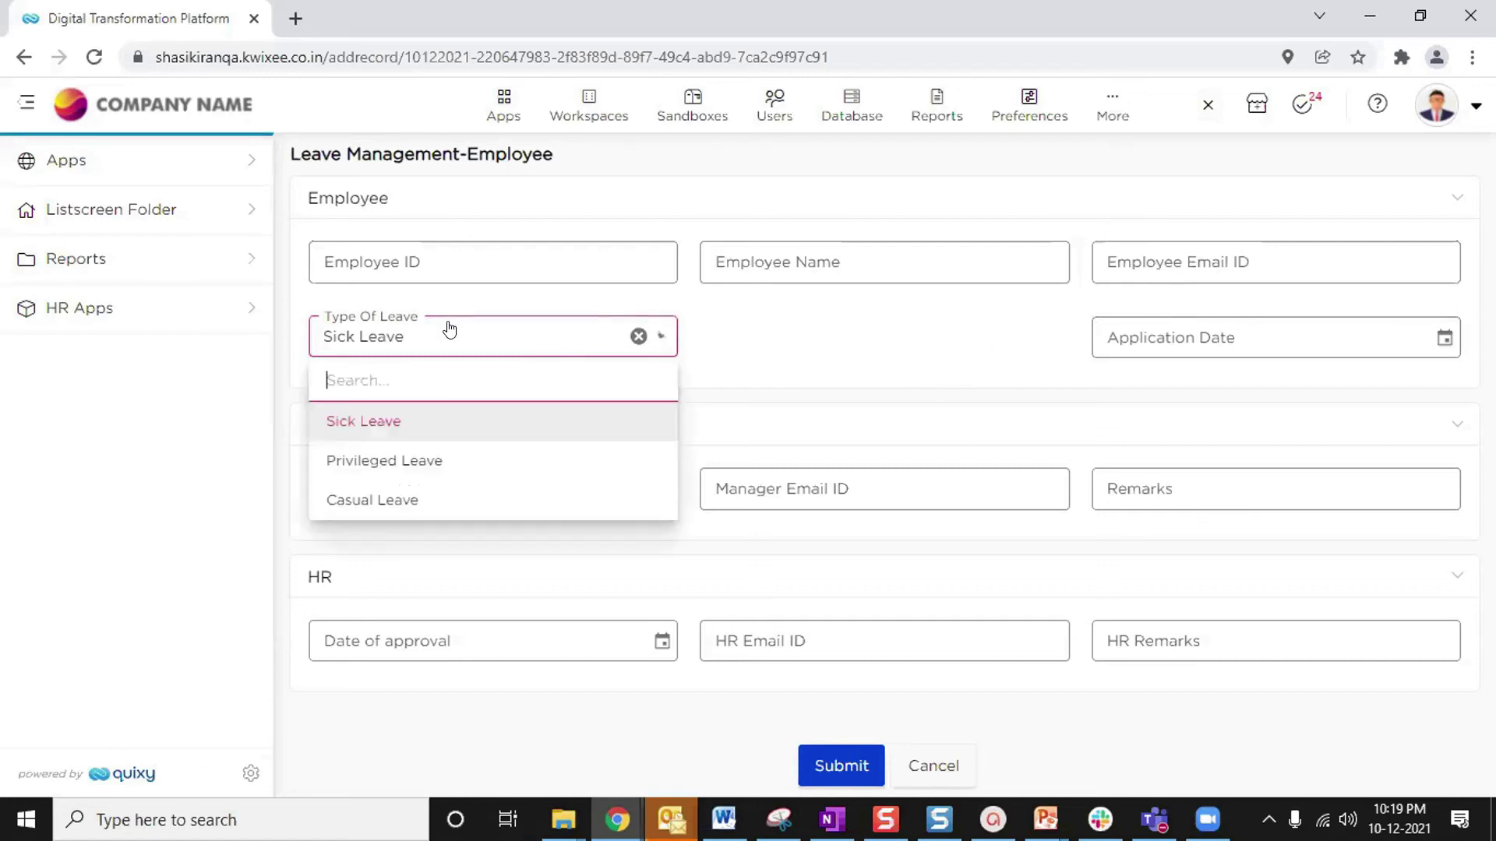
left_click(425, 500)
left_click(711, 343)
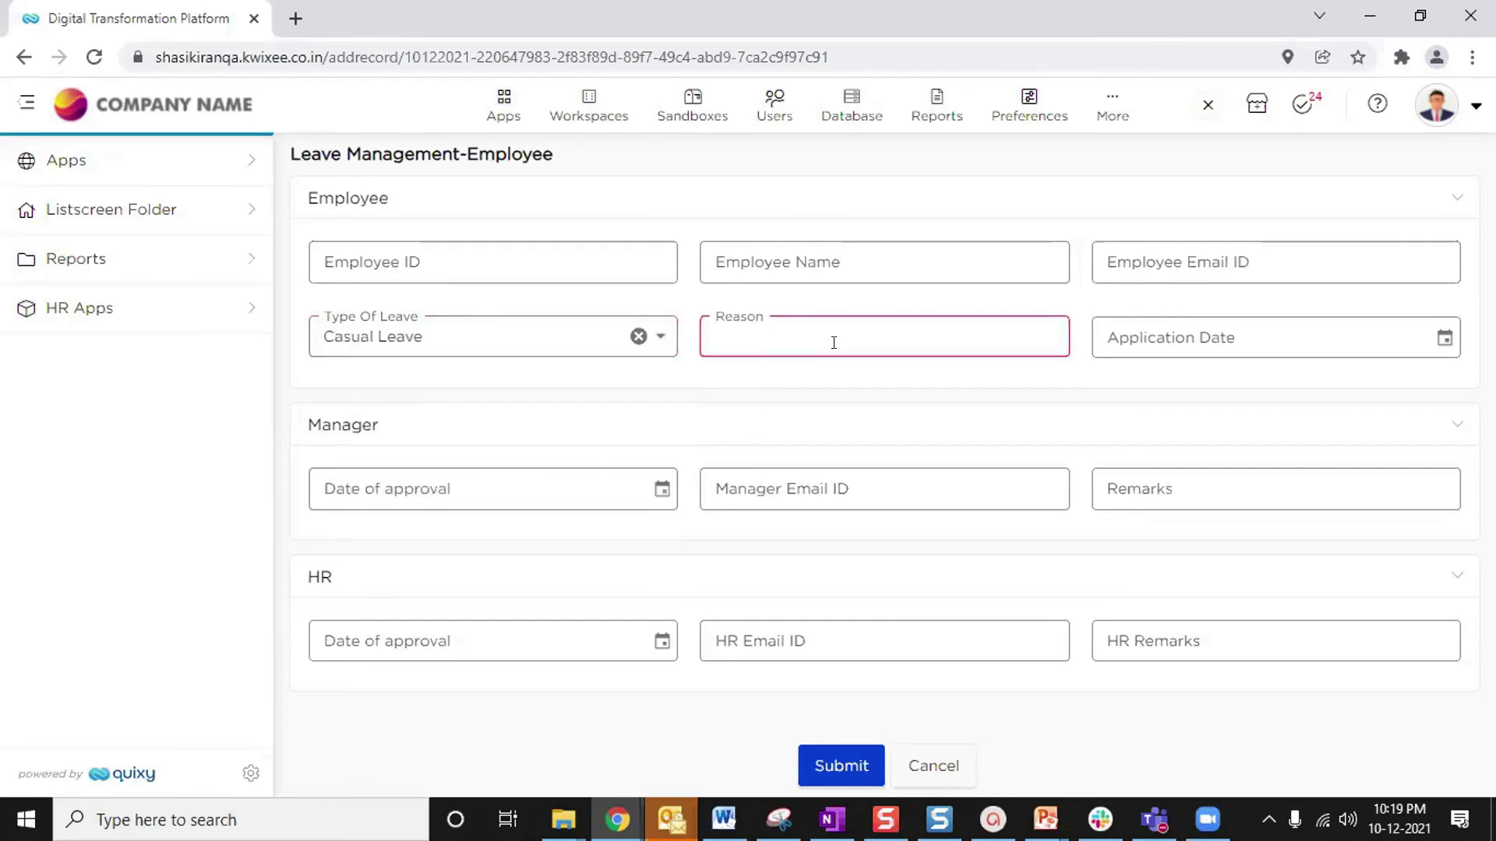
left_click(450, 343)
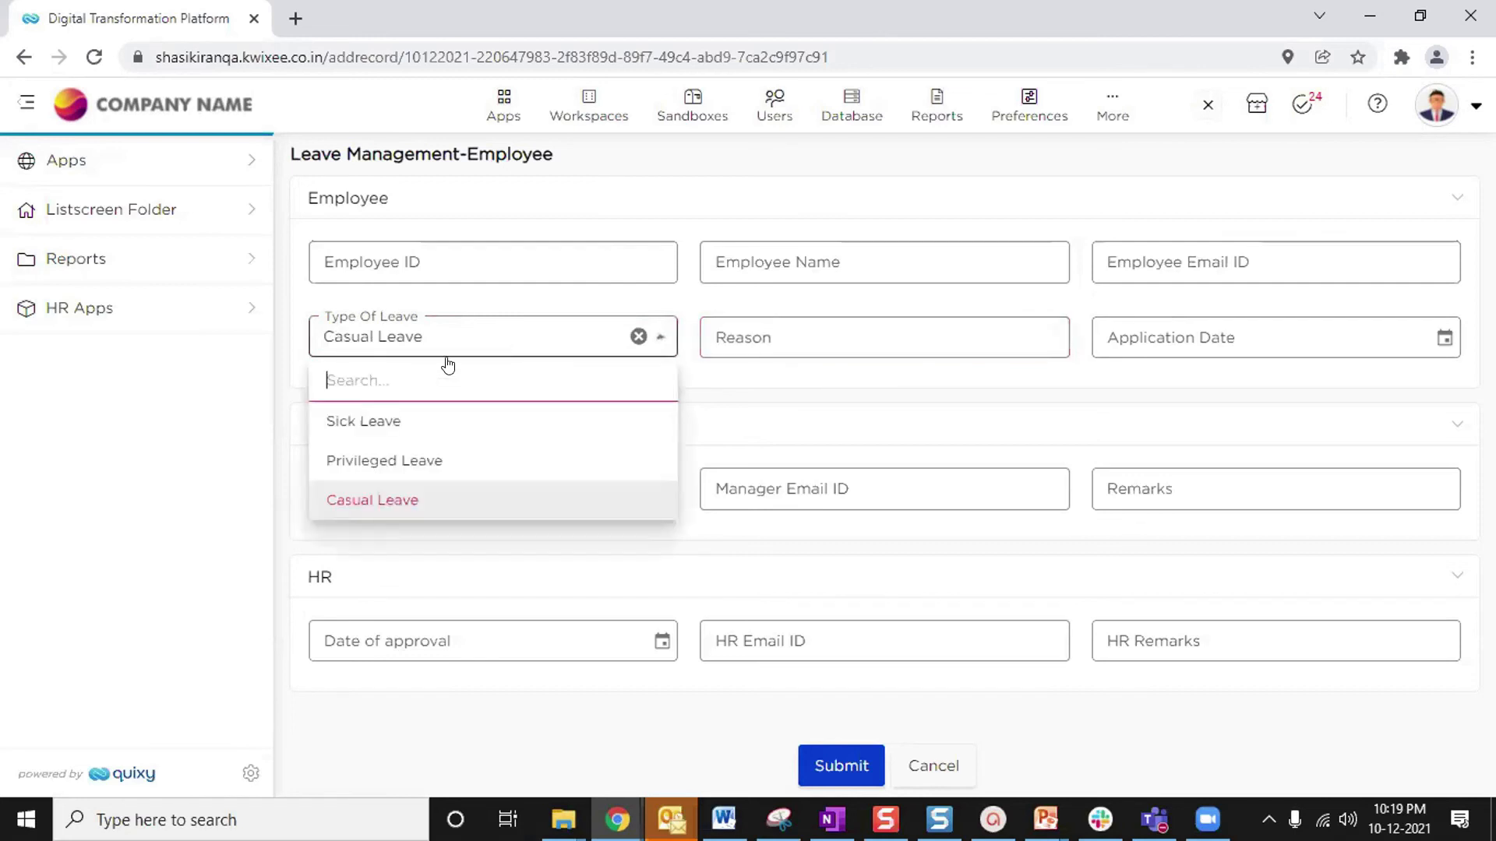
left_click(340, 461)
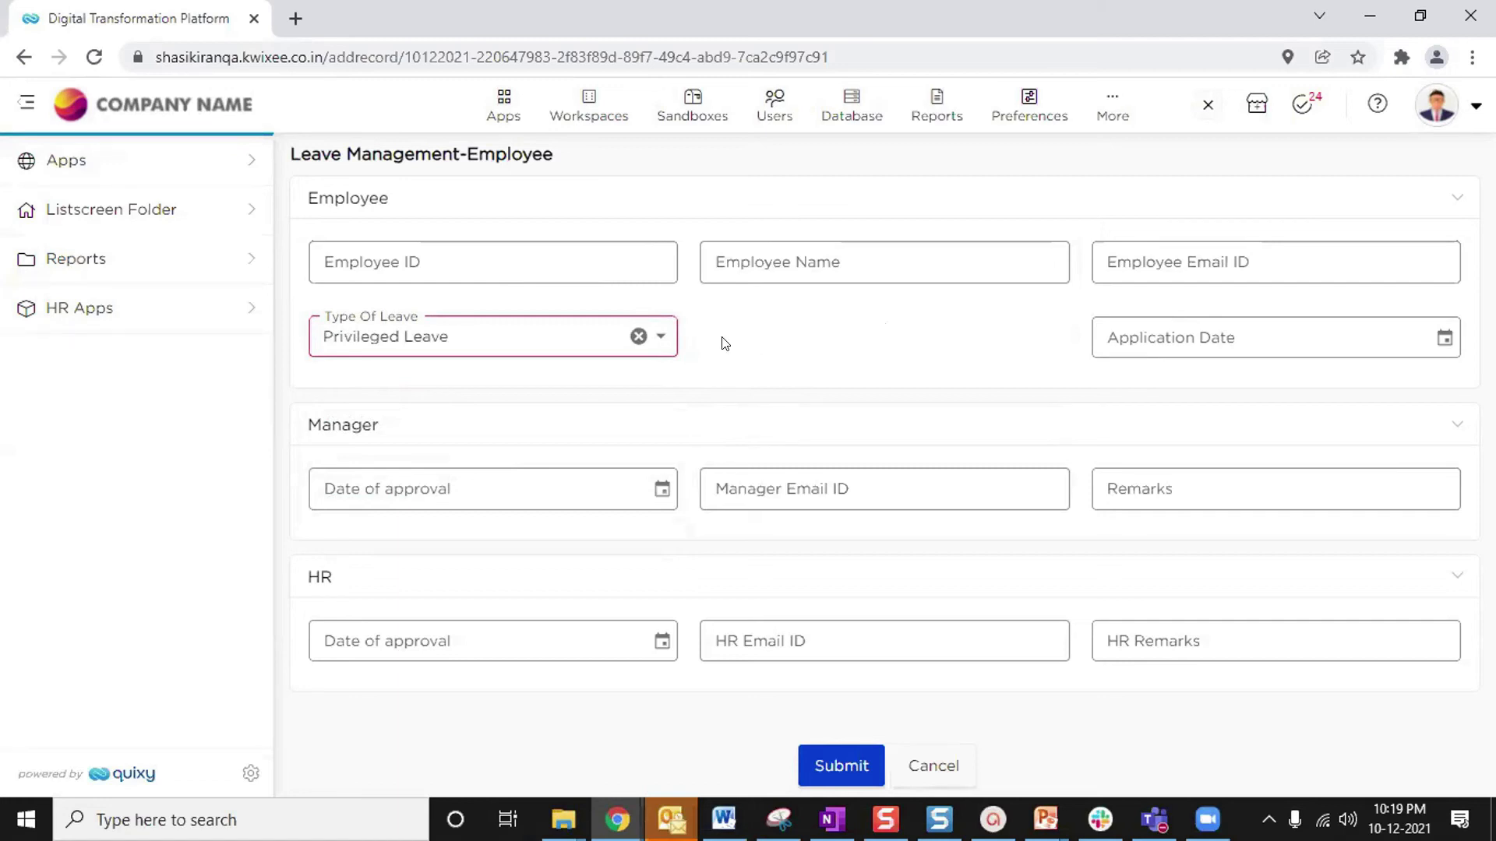
left_click(899, 331)
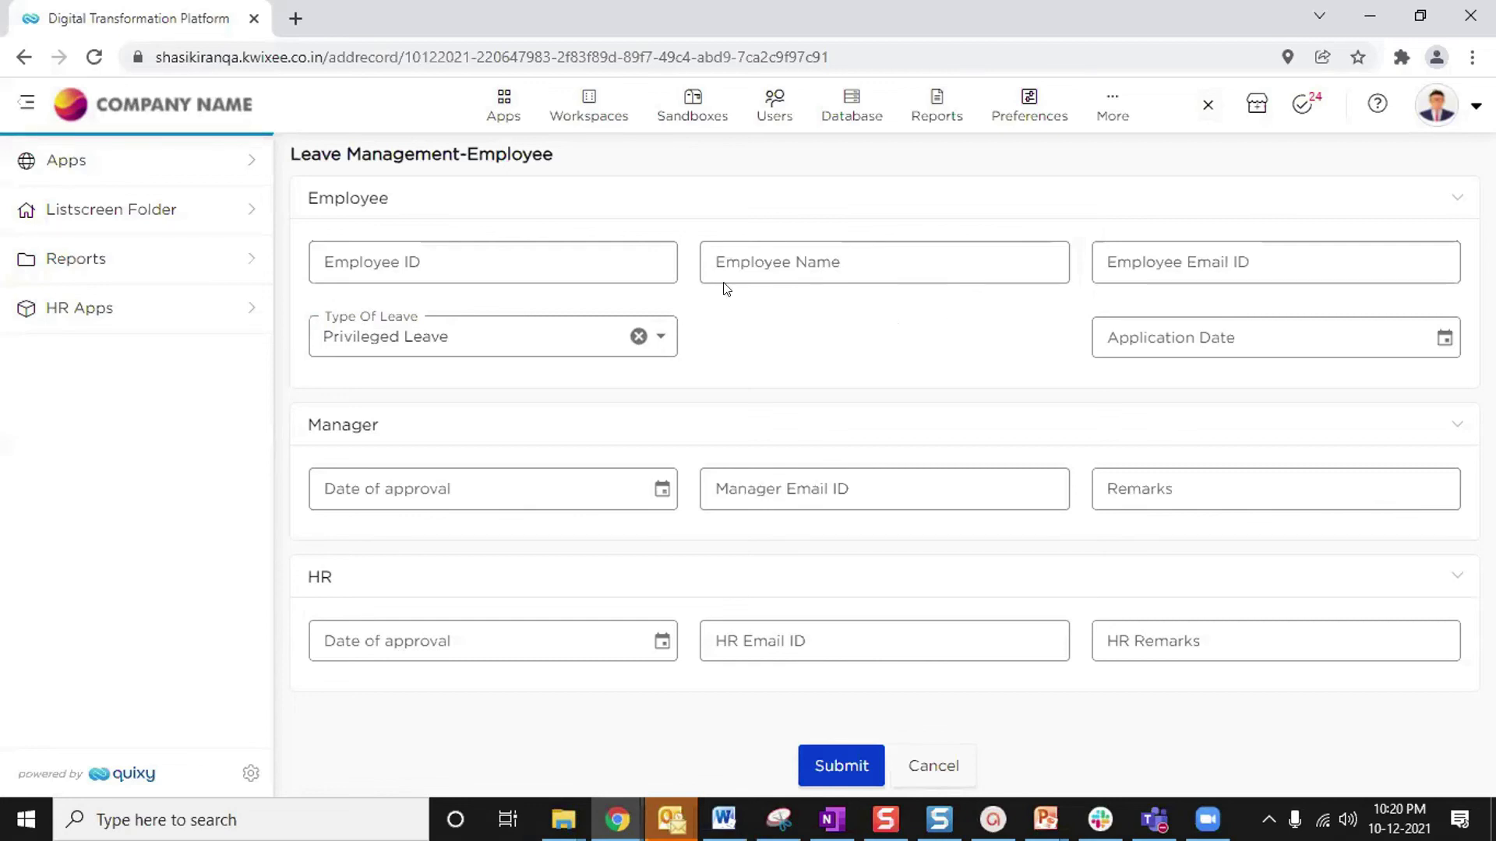
Leave the record without saving and open the Leave Management app for editing from the Manage Apps page
left_click(504, 105)
left_click(549, 191)
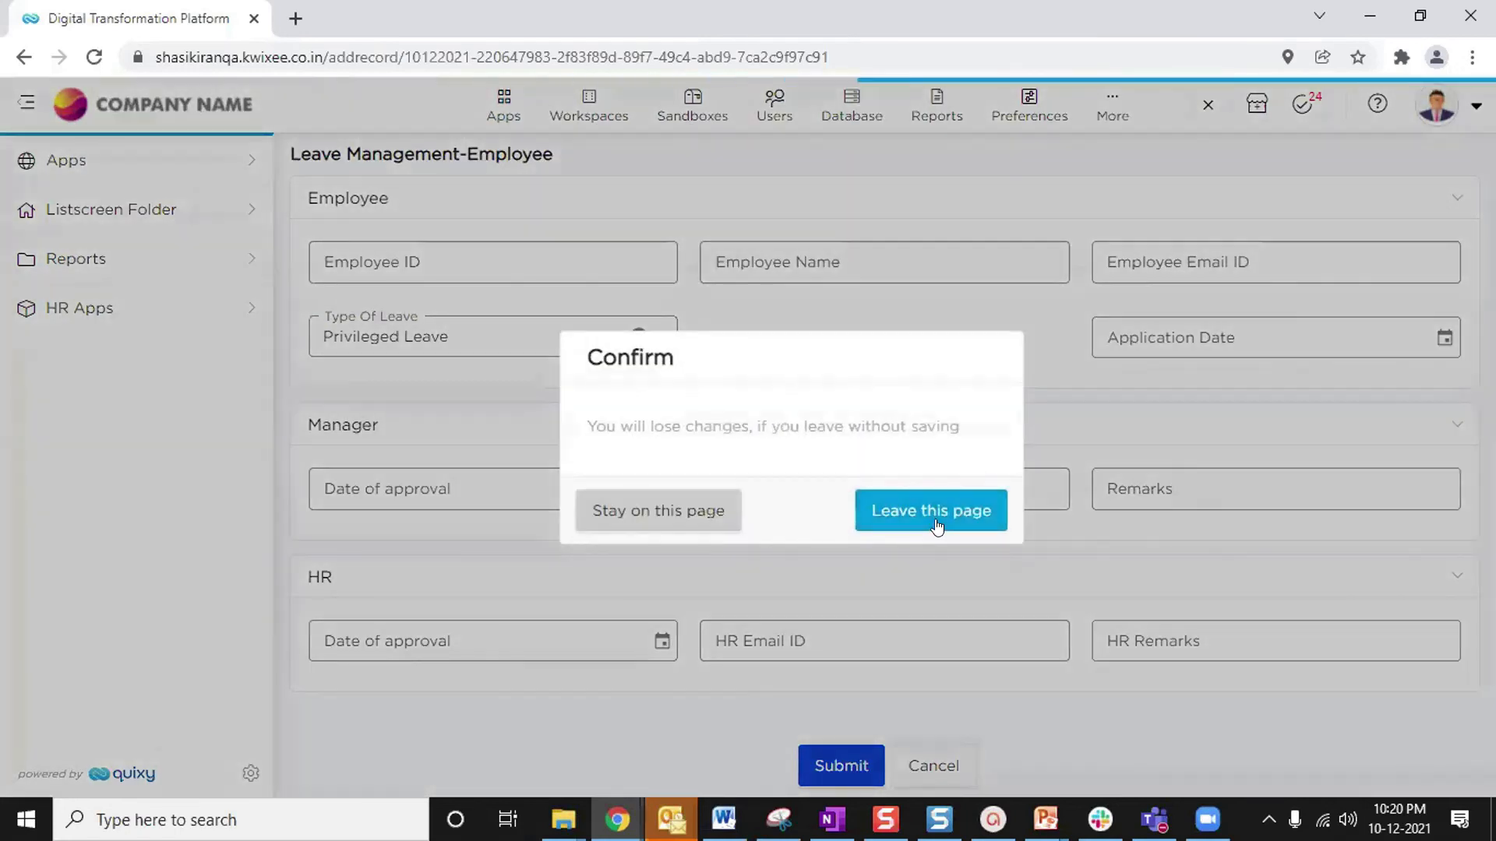
left_click(932, 511)
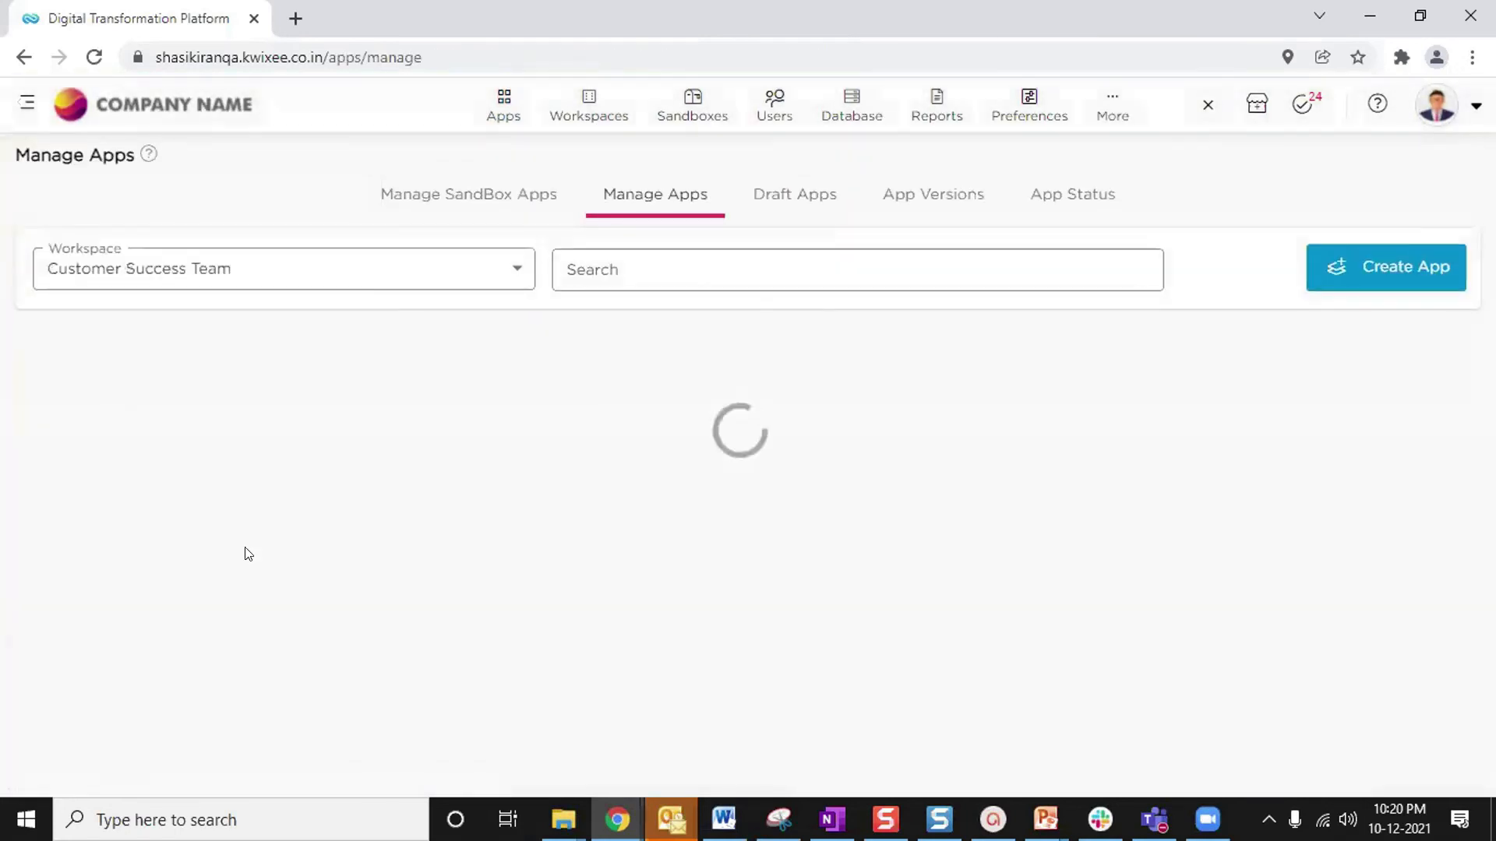
left_click(250, 352)
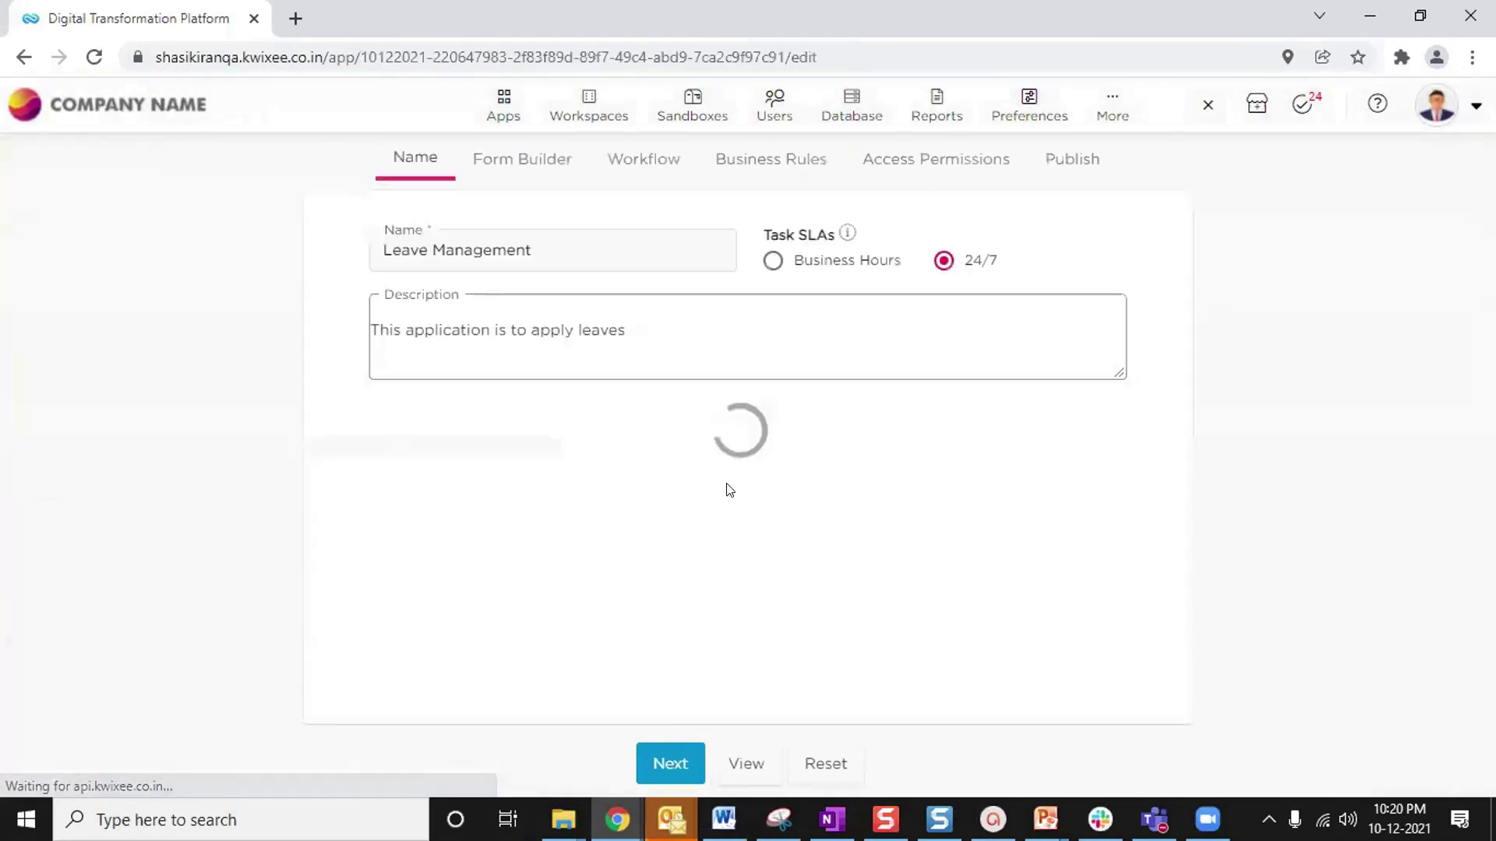
Open the Leave Management app's workflow diagram and look through its Employee, Manager and HR steps
left_click(653, 159)
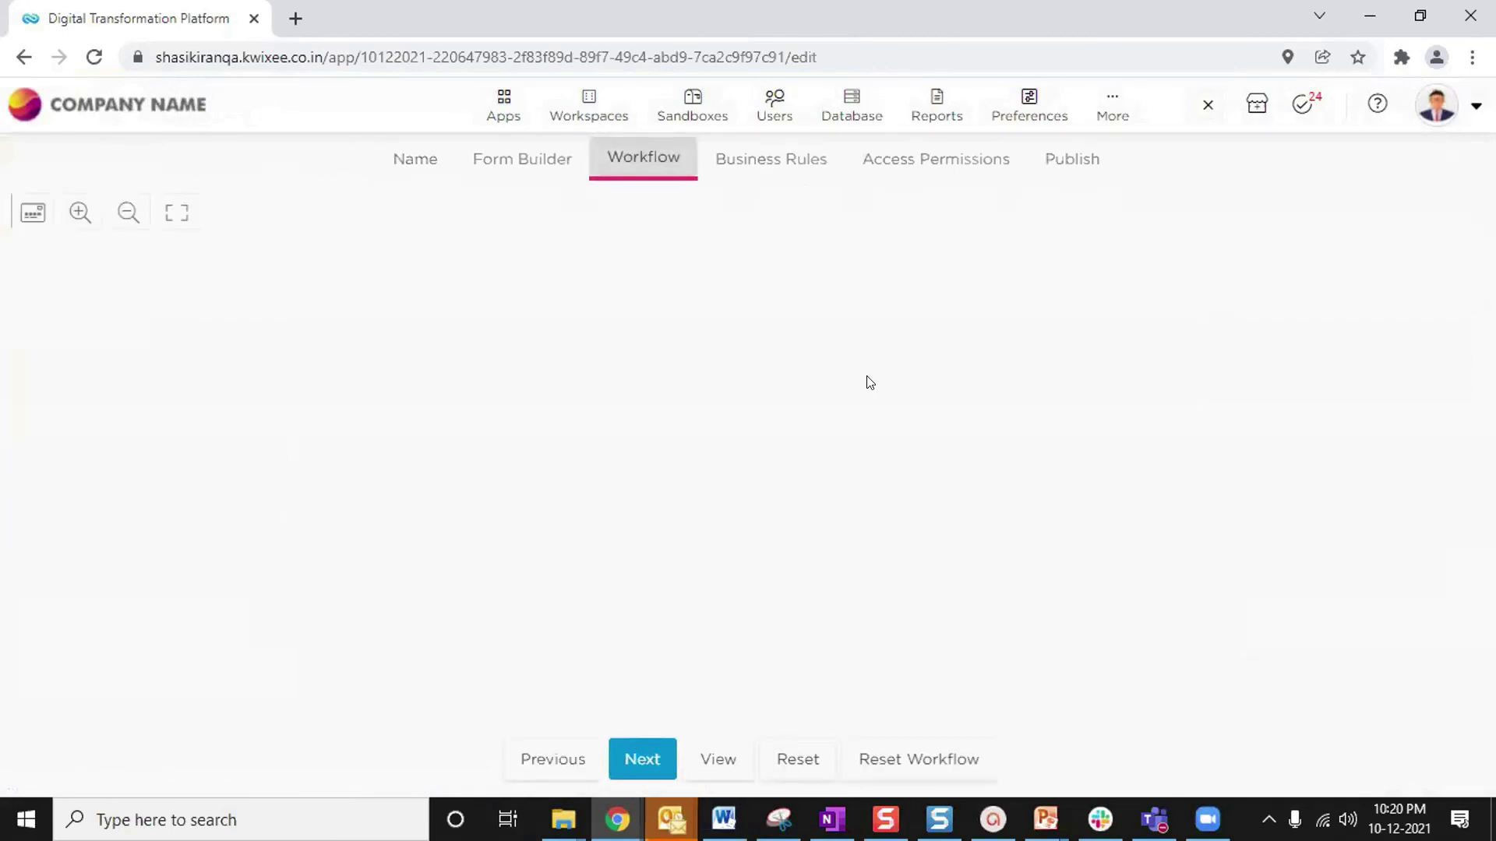
scroll(1165, 414, "down", 3)
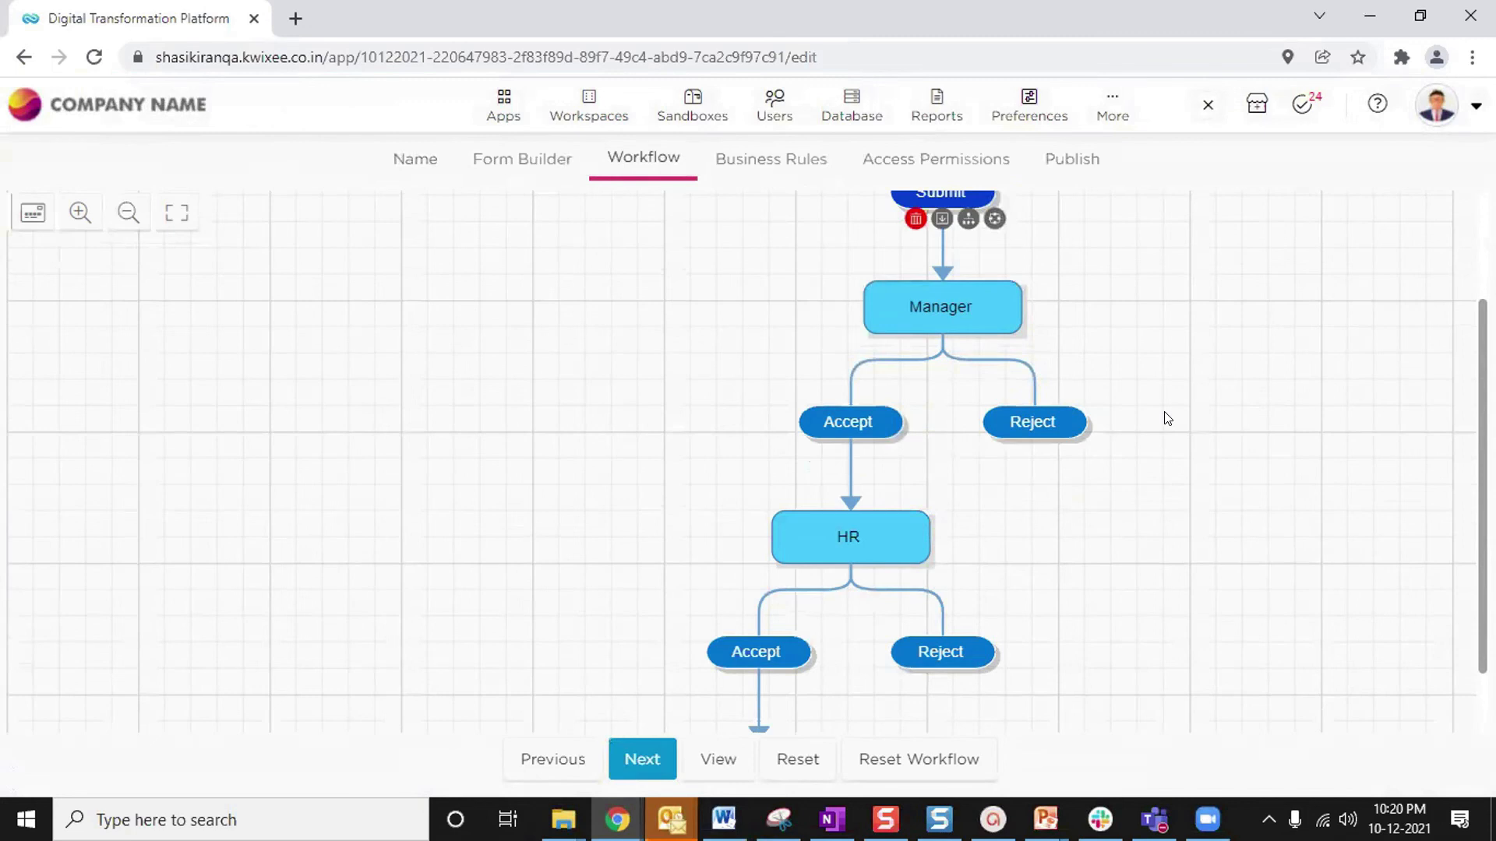
scroll(1165, 419, "up", 2)
left_click(921, 455)
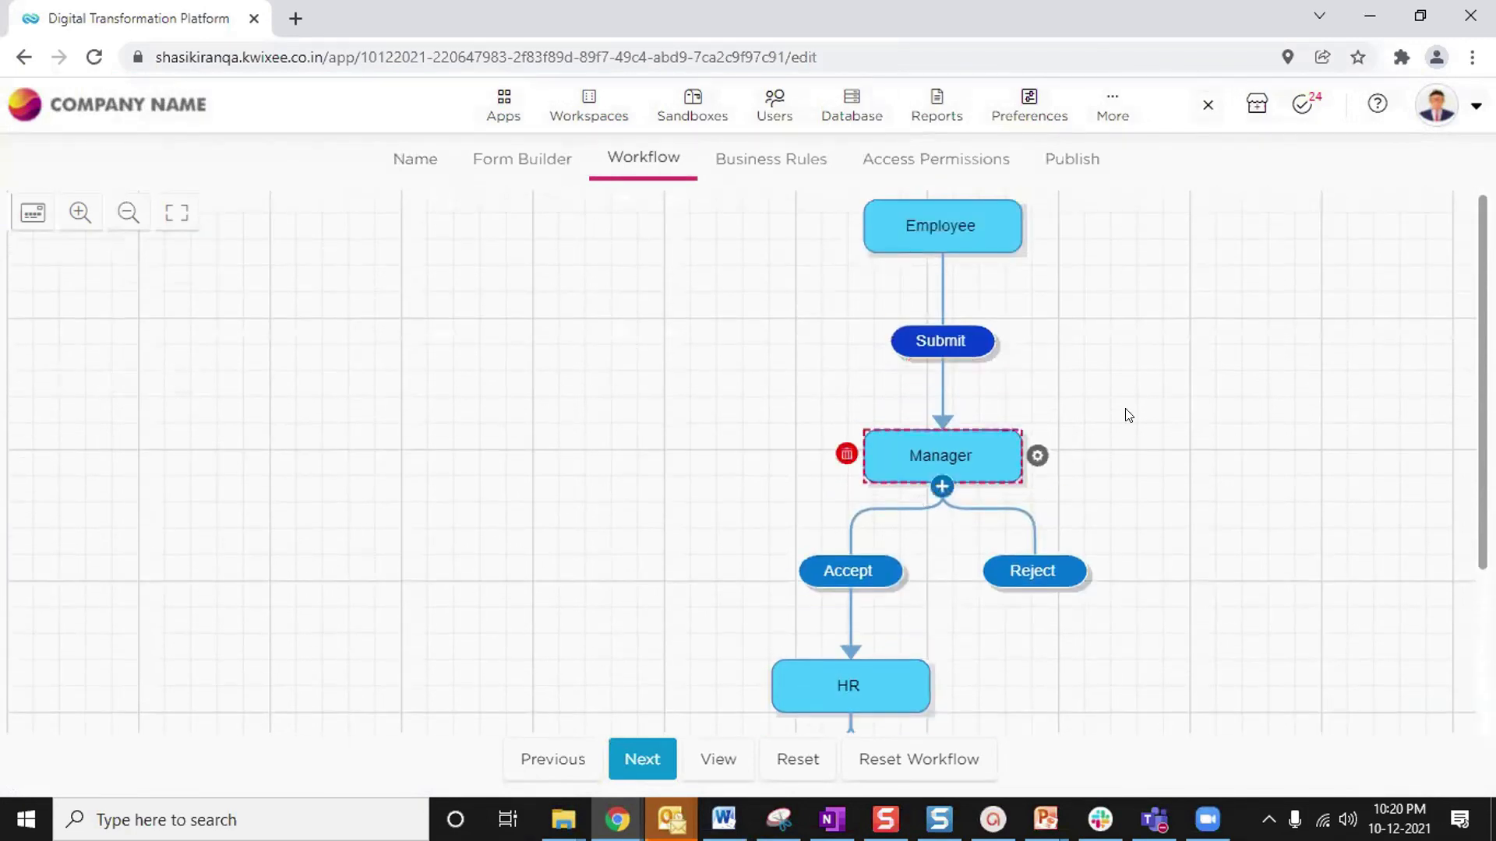
scroll(1075, 507, "down", 1)
left_click(911, 187)
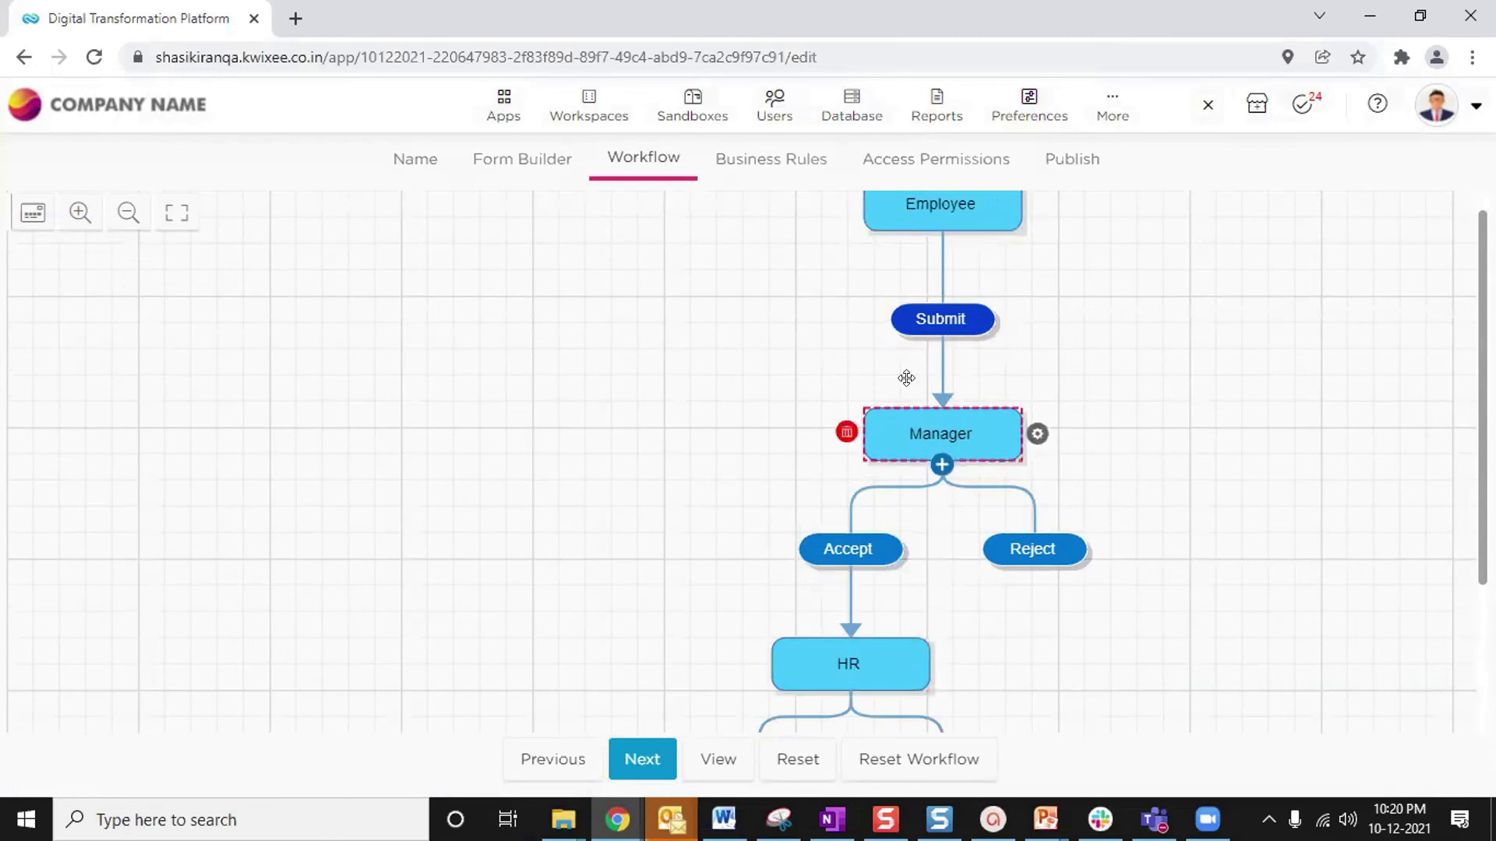
Delete the Manager, HR and Terminate steps from the workflow, leaving only the Employee step with its Submit button
left_click(846, 431)
left_click(909, 507)
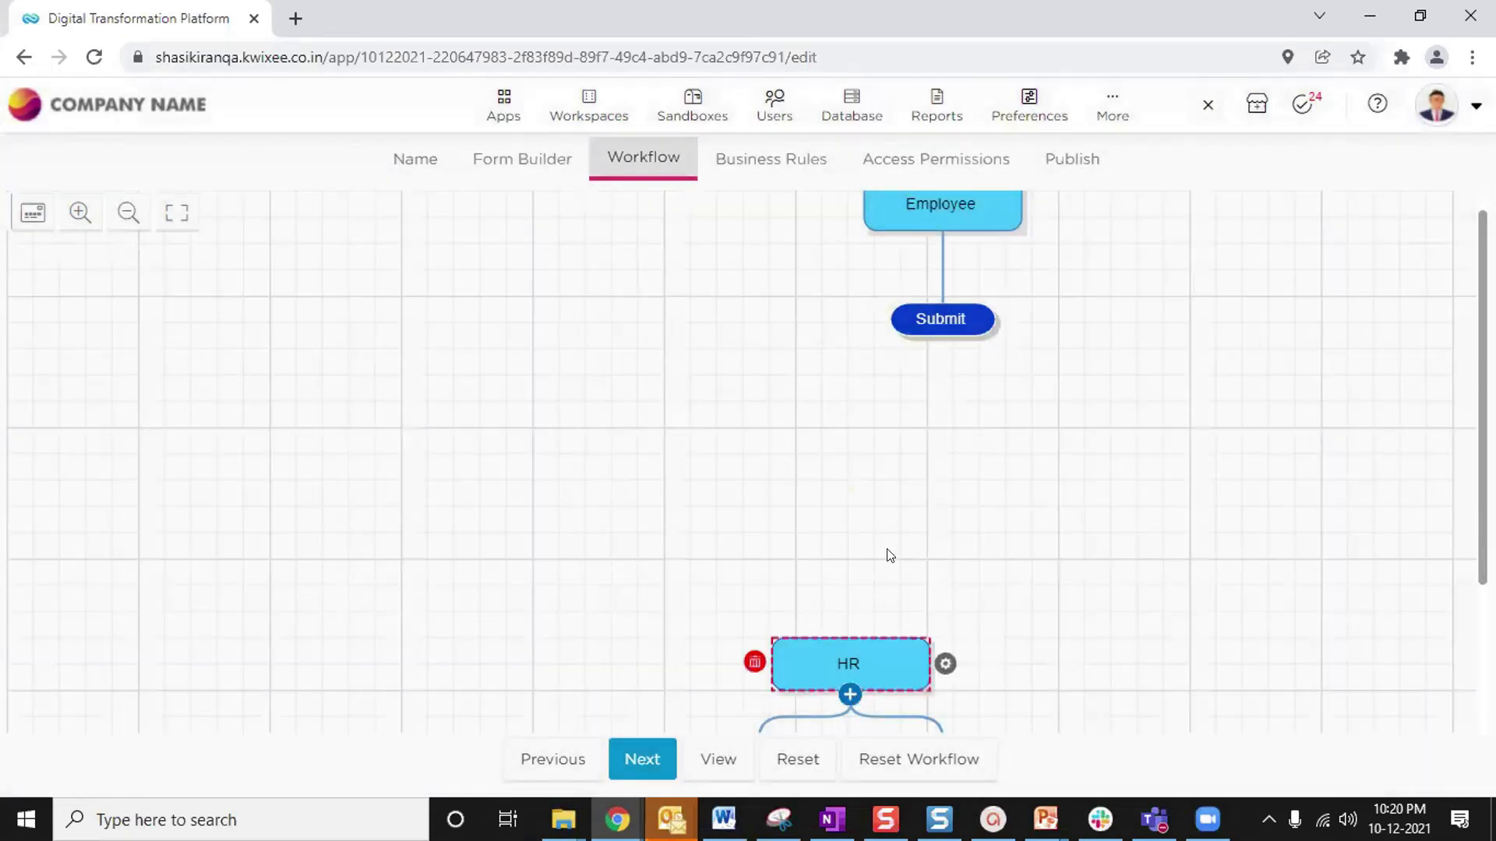
left_click(907, 497)
scroll(1143, 412, "down", 3)
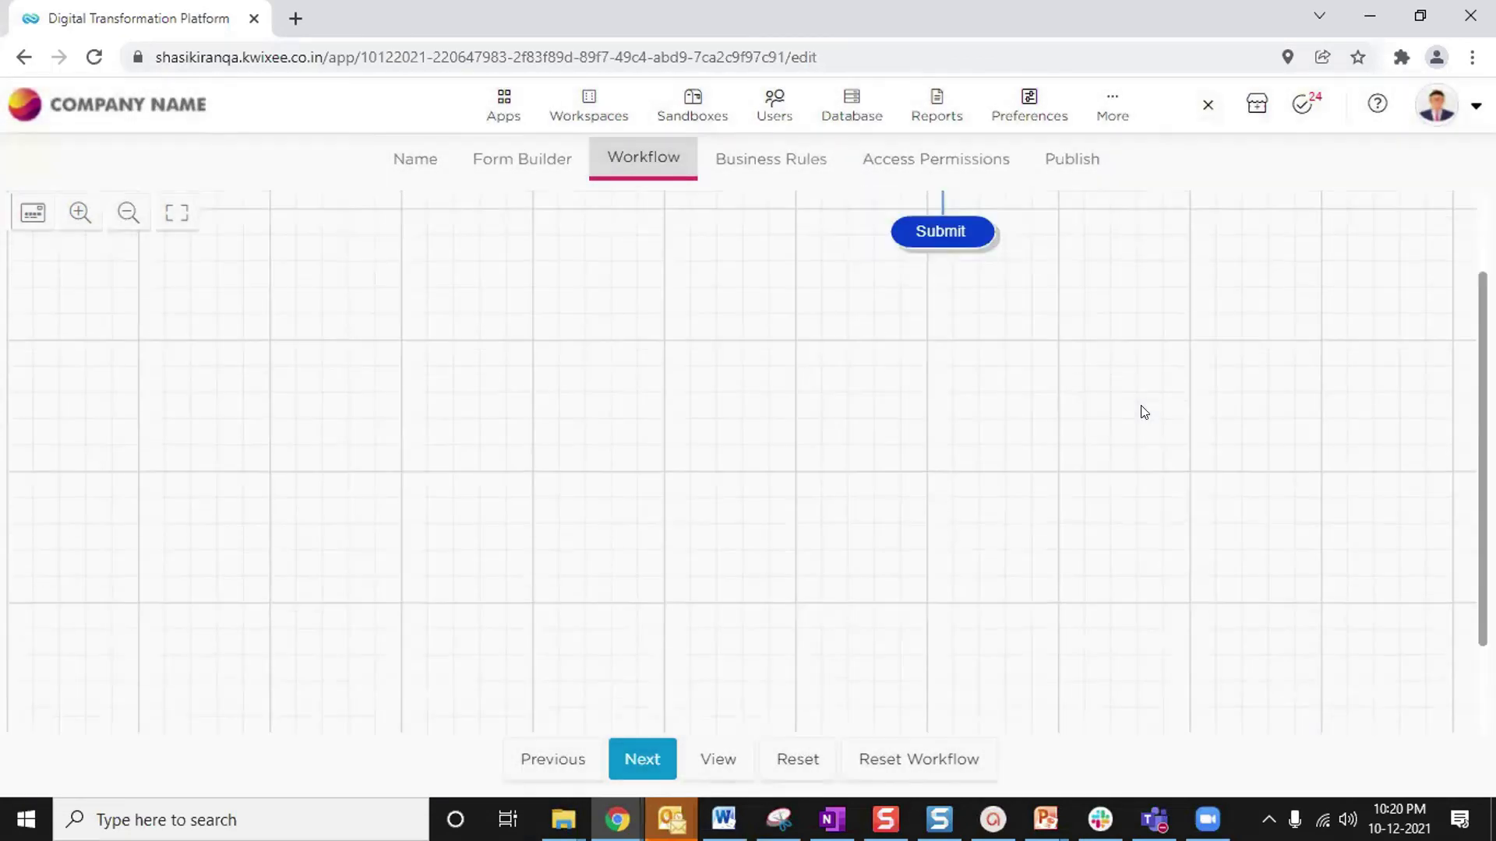
left_click(707, 690)
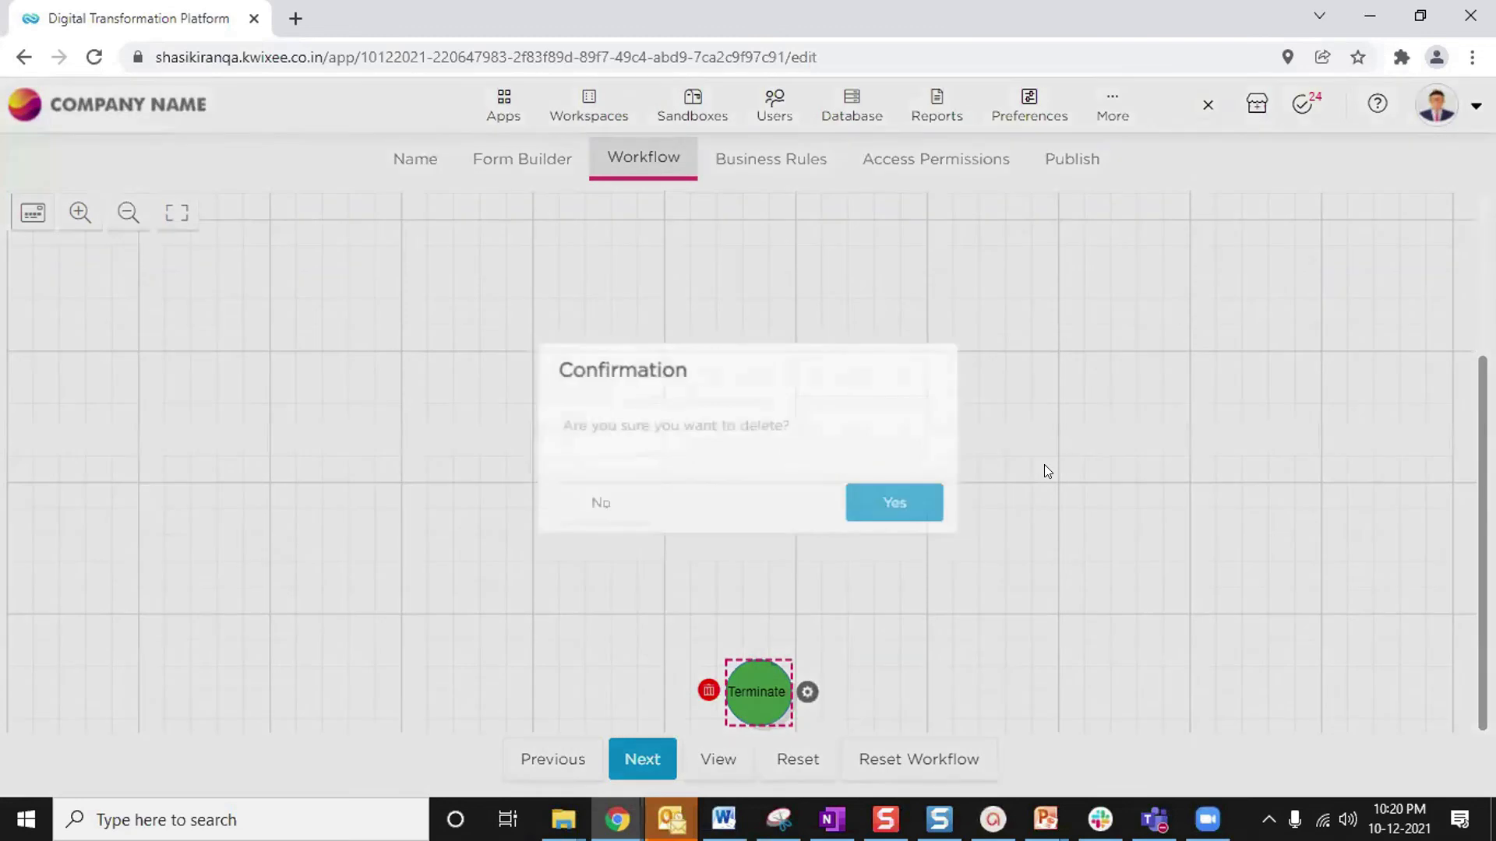
left_click(923, 515)
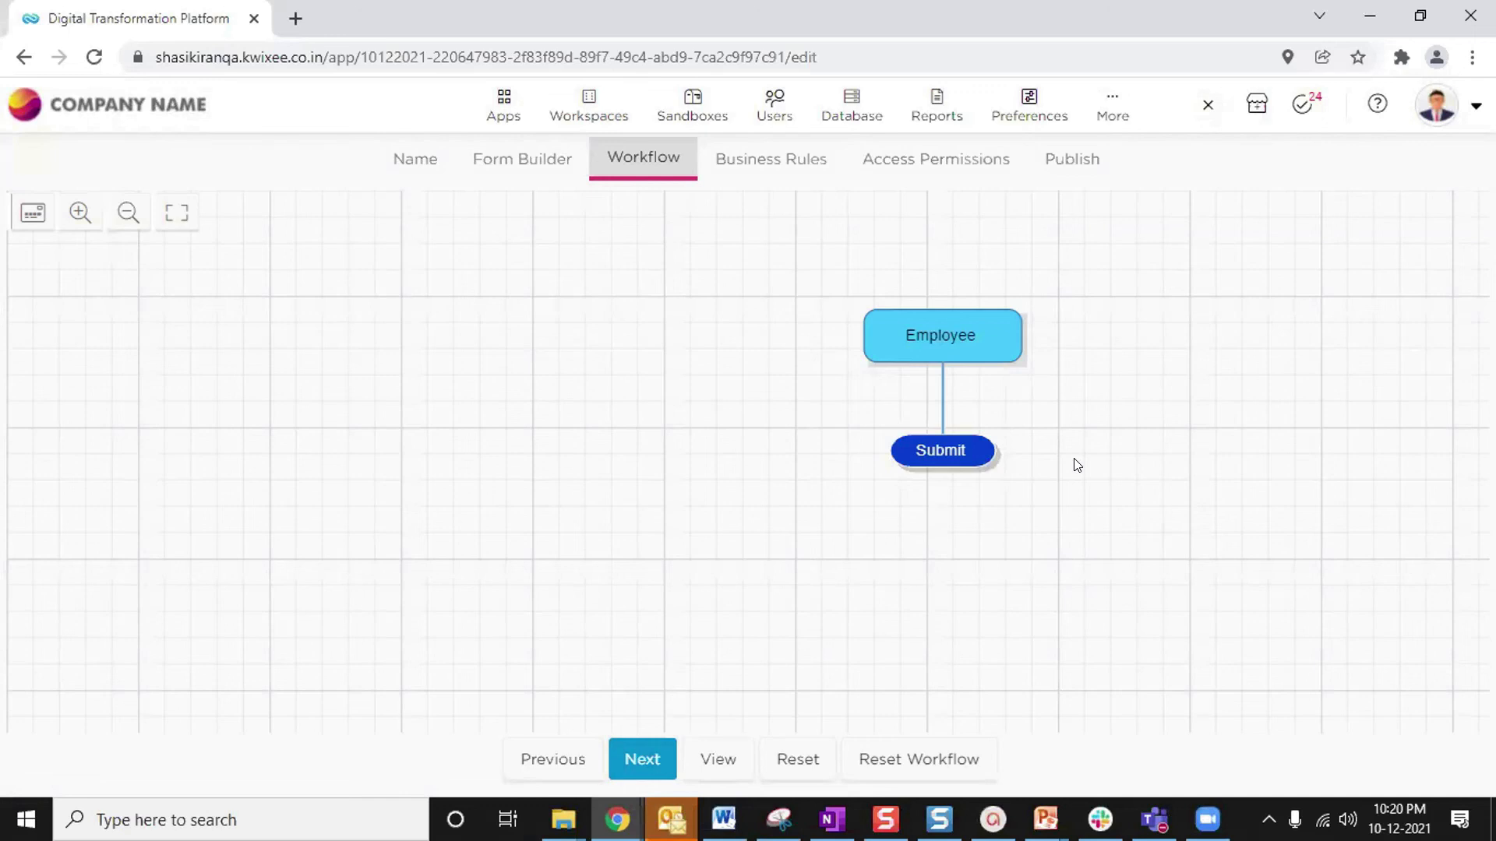
Create parallel steps after the Employee step's Submit button
left_click(980, 445)
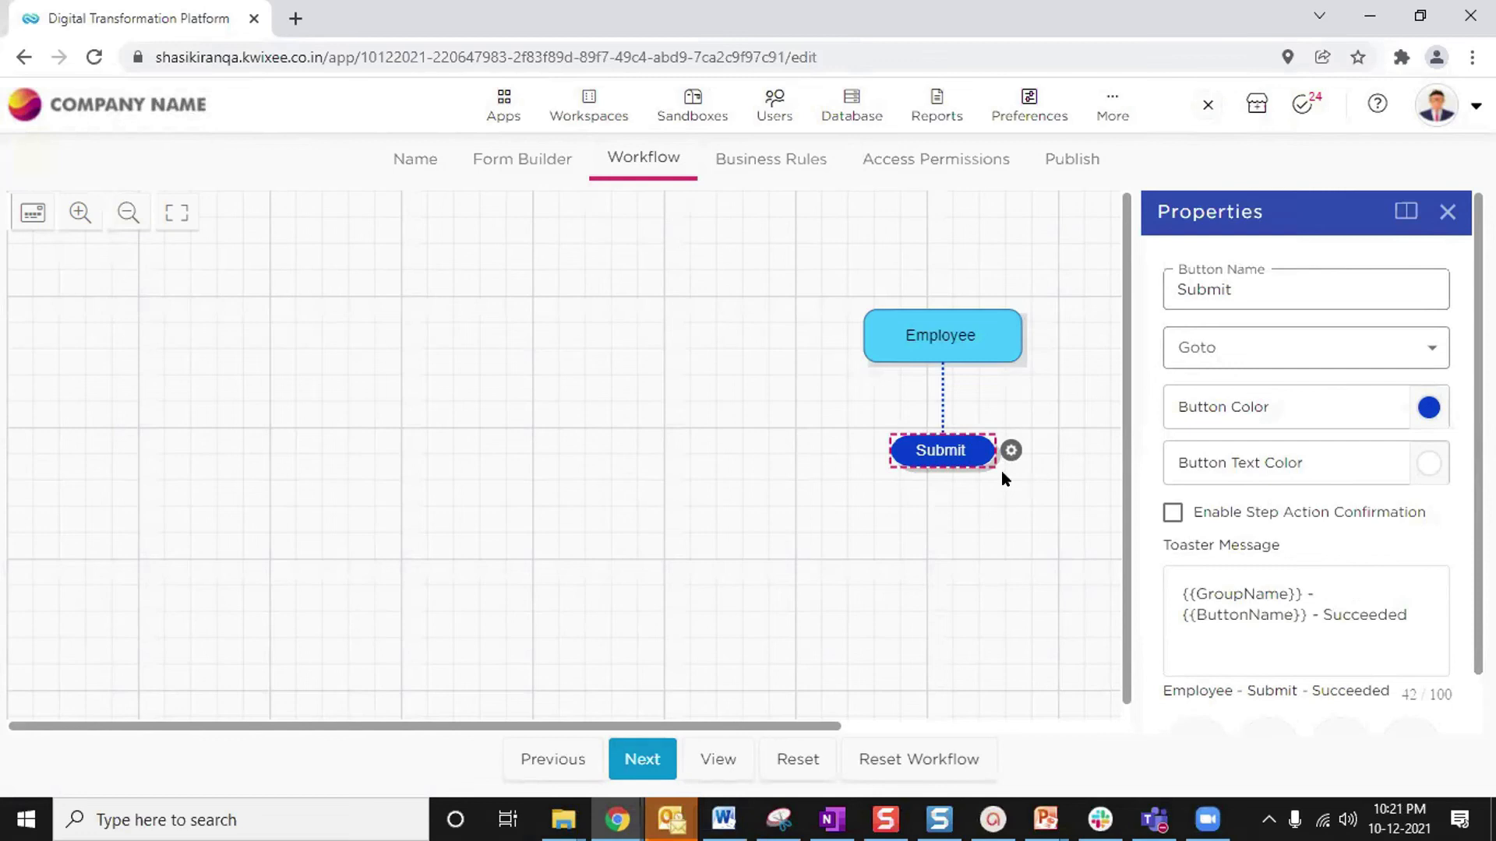
scroll(1313, 444, "down", 1)
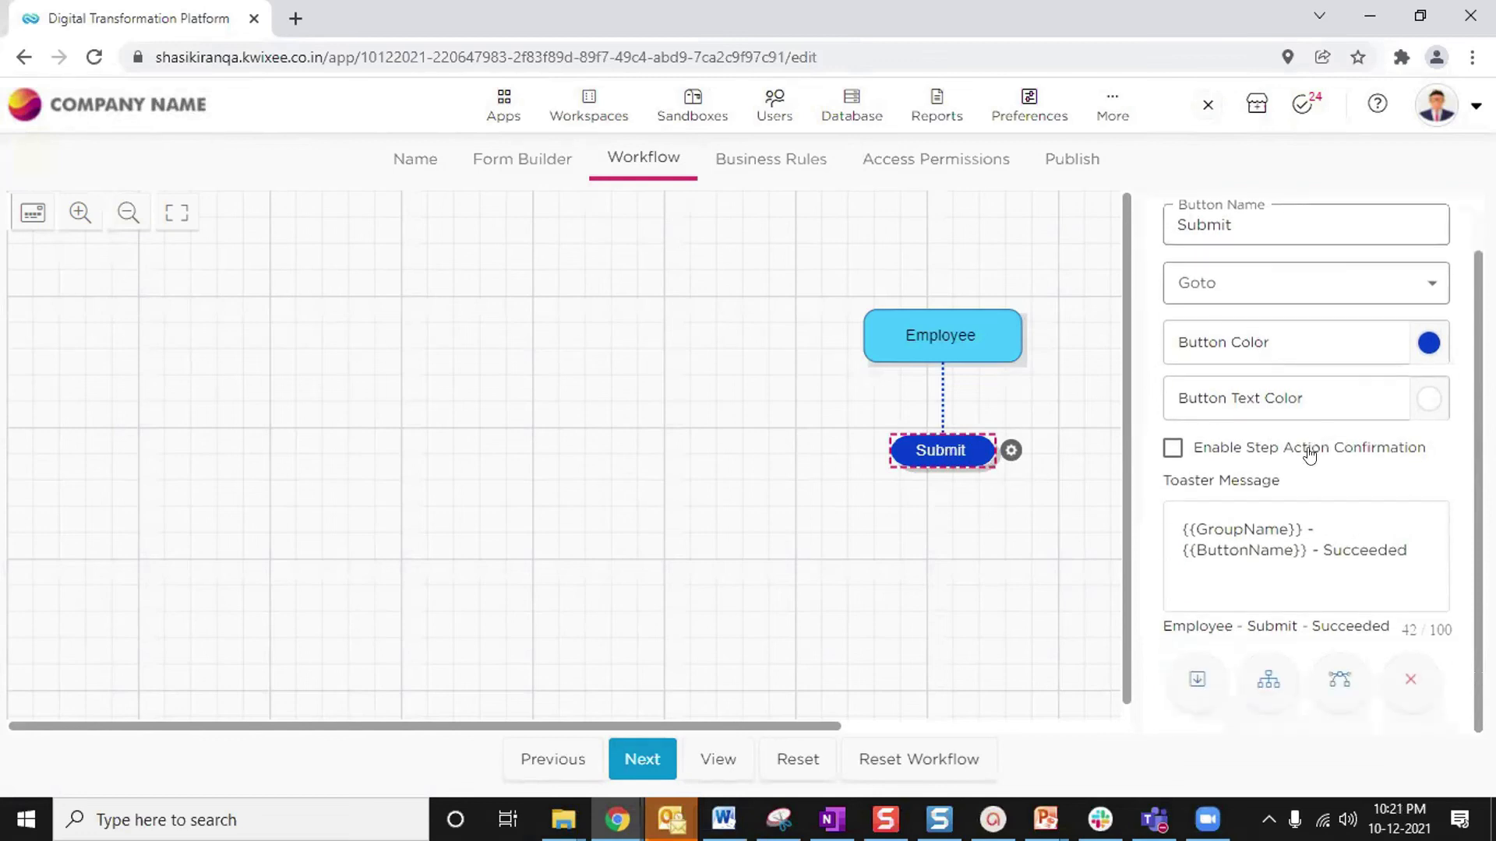
left_click(1342, 689)
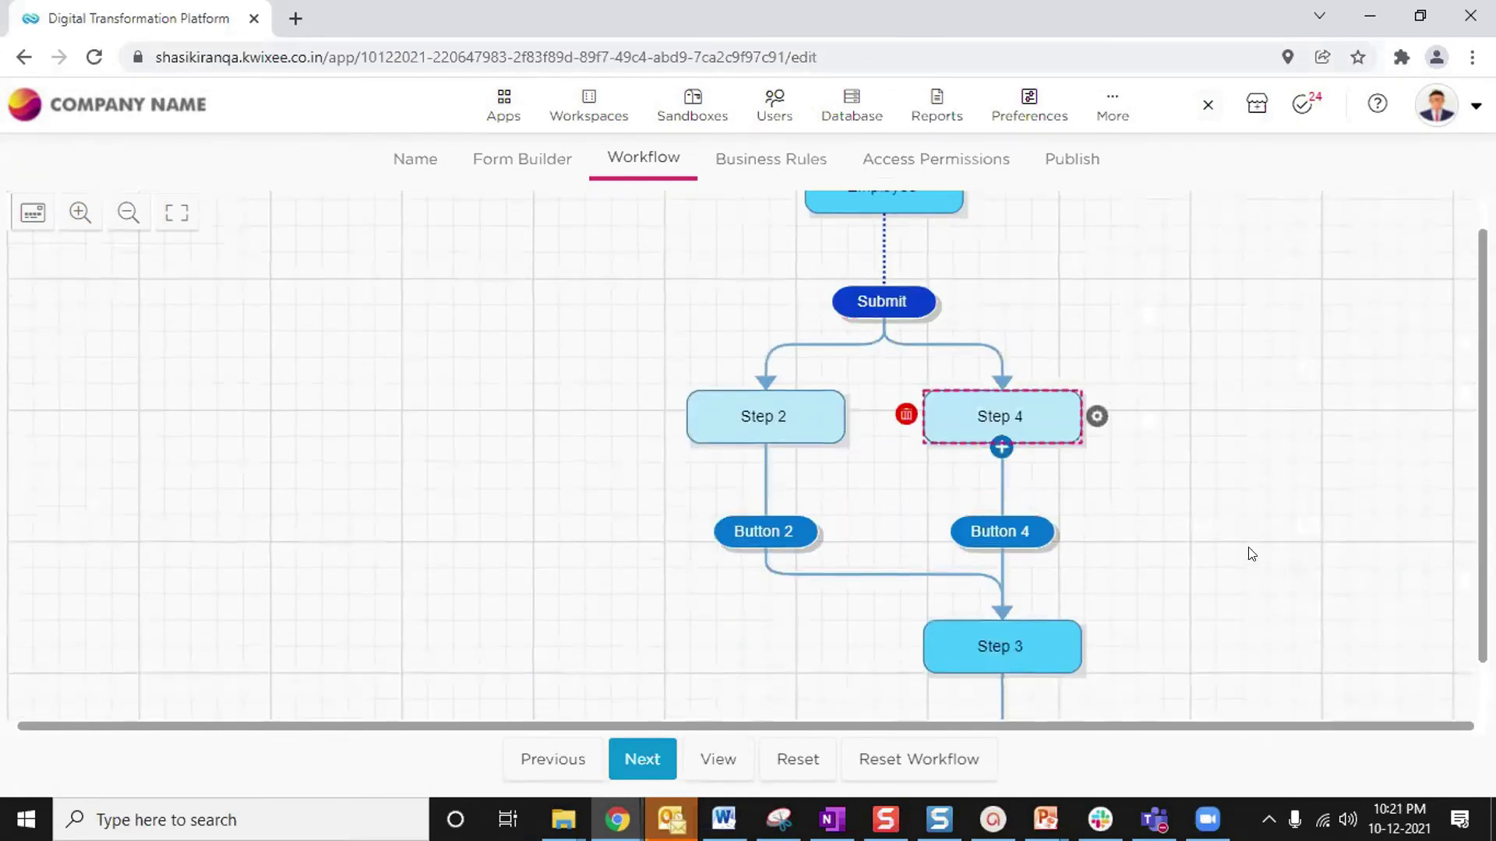
left_click(779, 545)
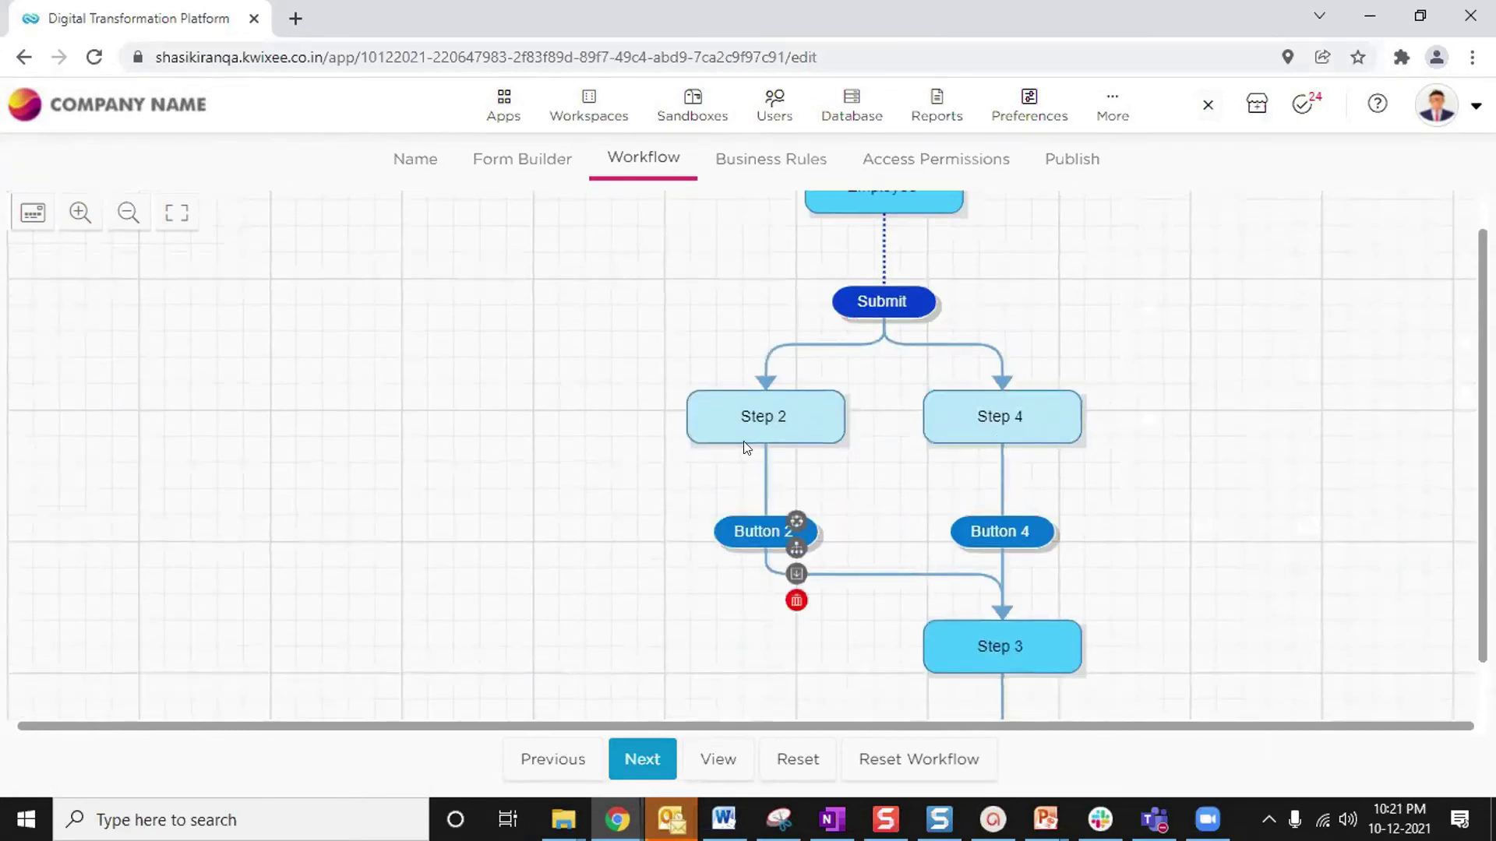
Rename the parallel step Step 2 as Manager 1
left_click(736, 399)
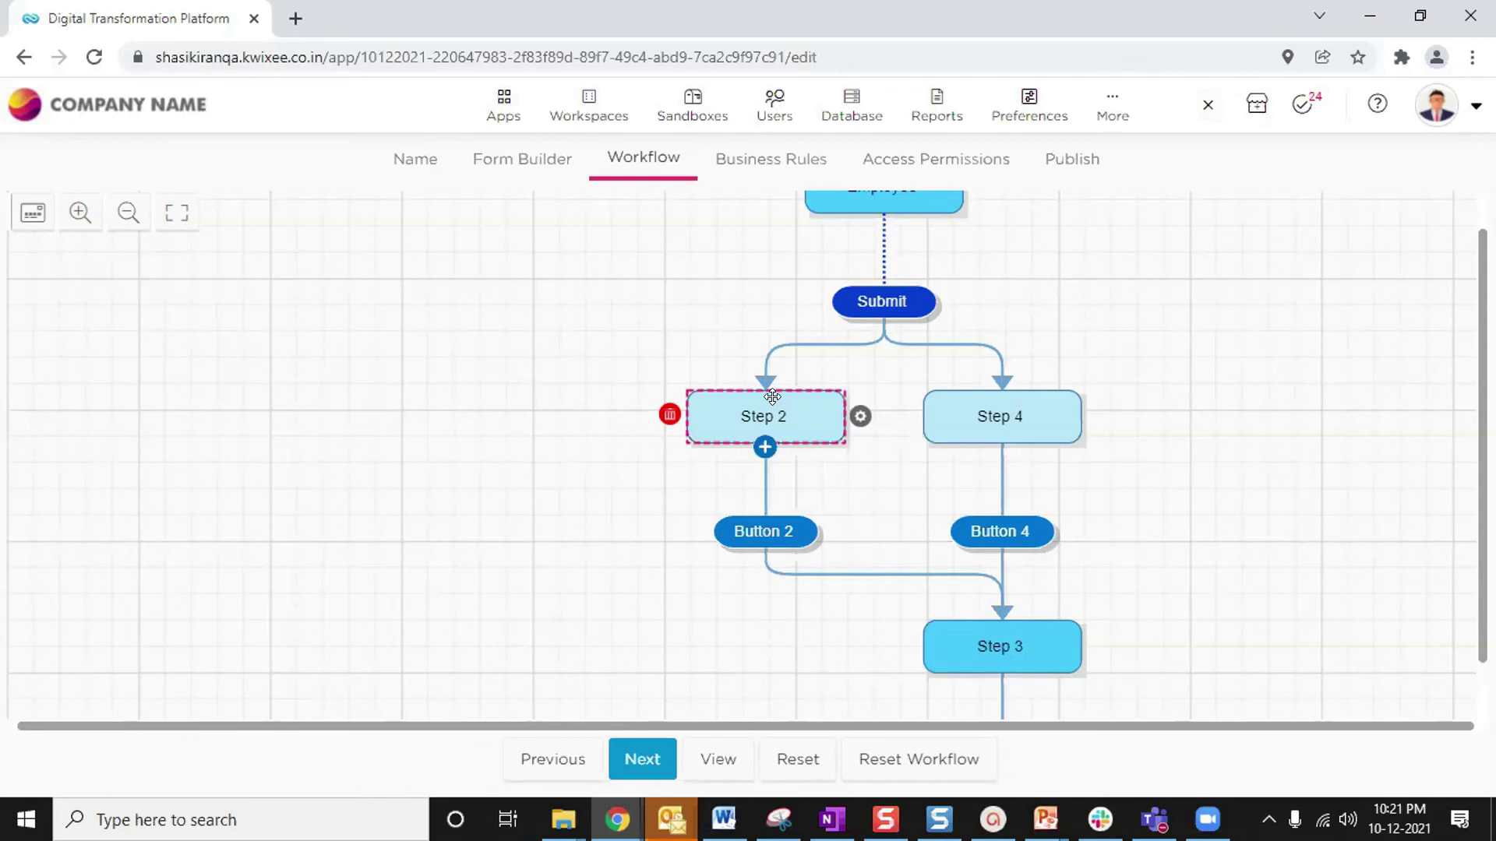
double_click(759, 416)
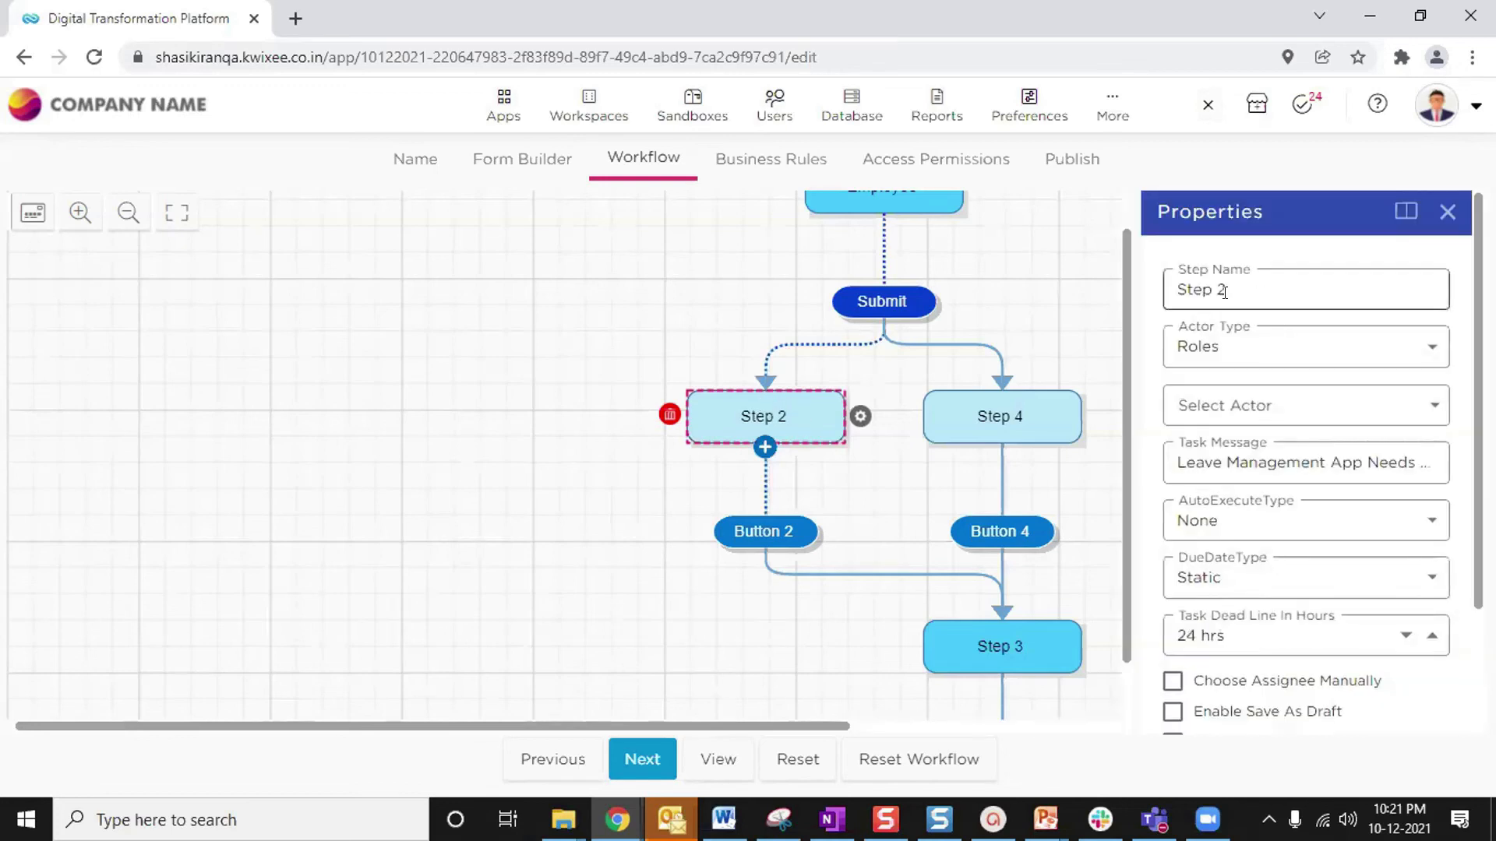
left_click_drag(1223, 293, 1163, 298)
type("Ma")
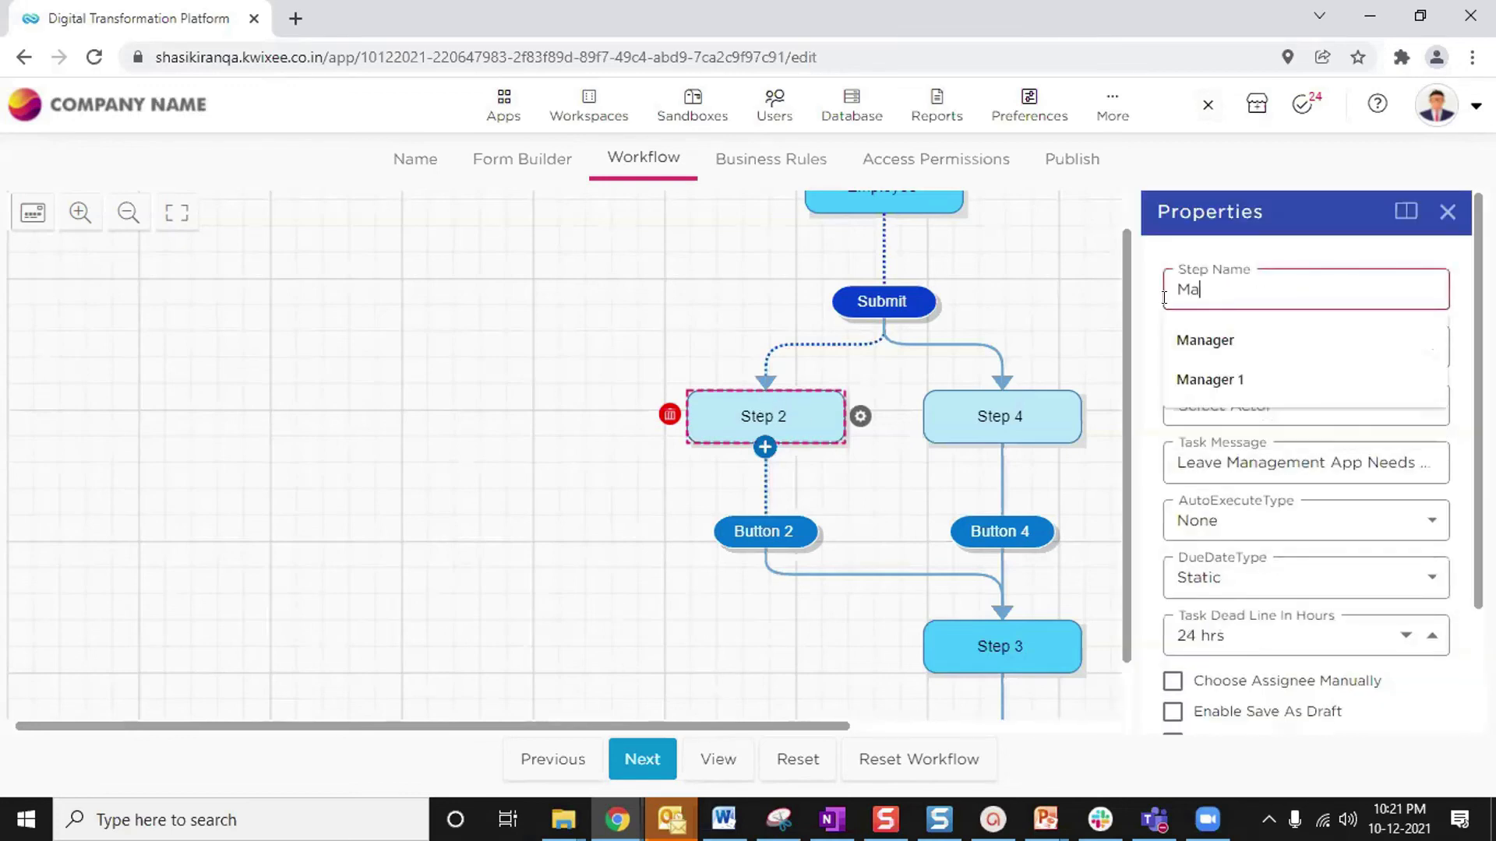
type("nager 1")
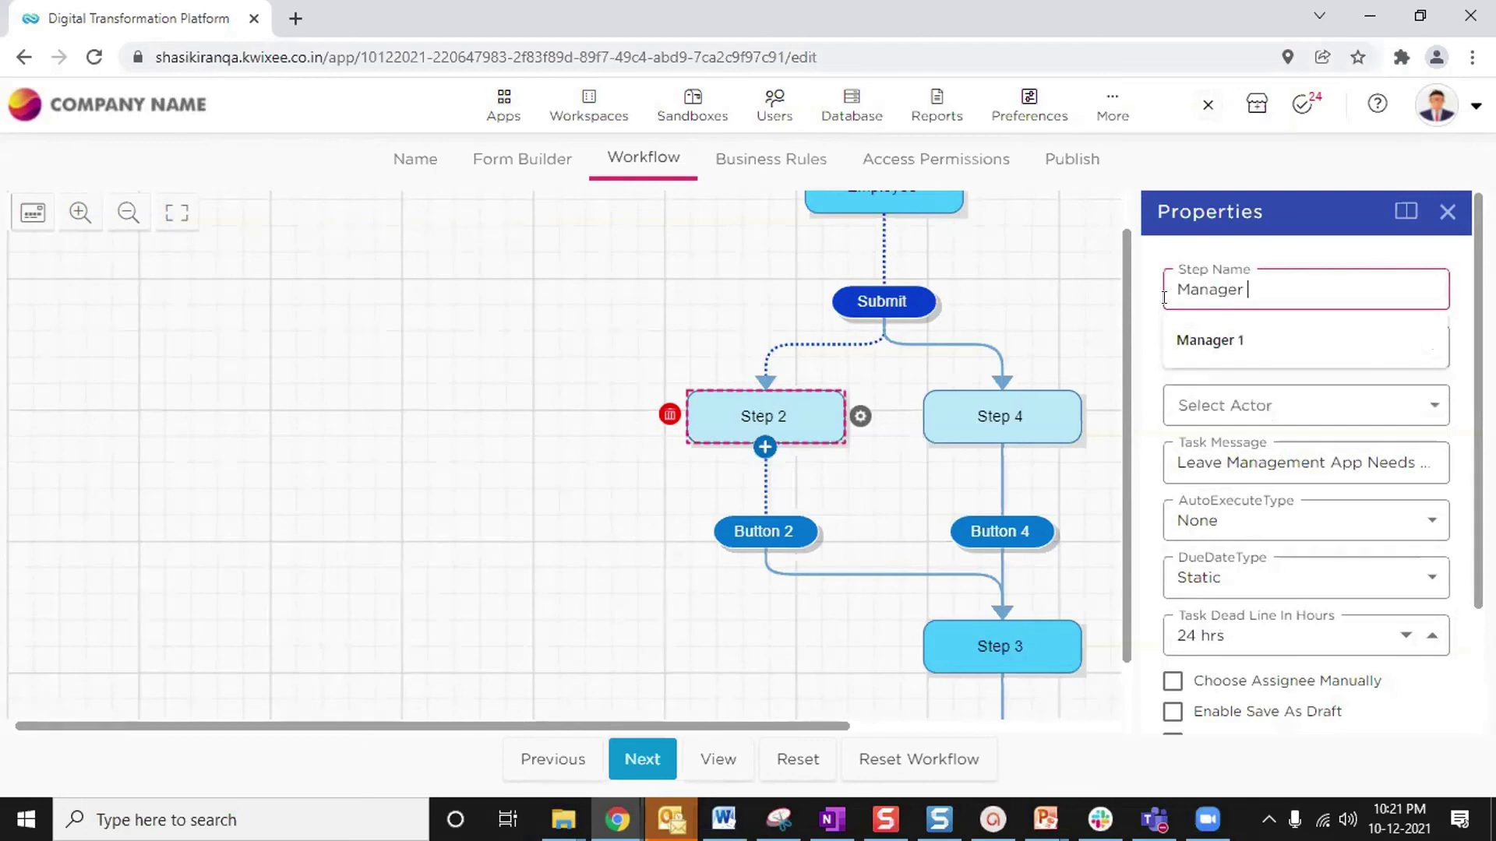
Rename the parallel step Step 4 as Manager 2
left_click(939, 428)
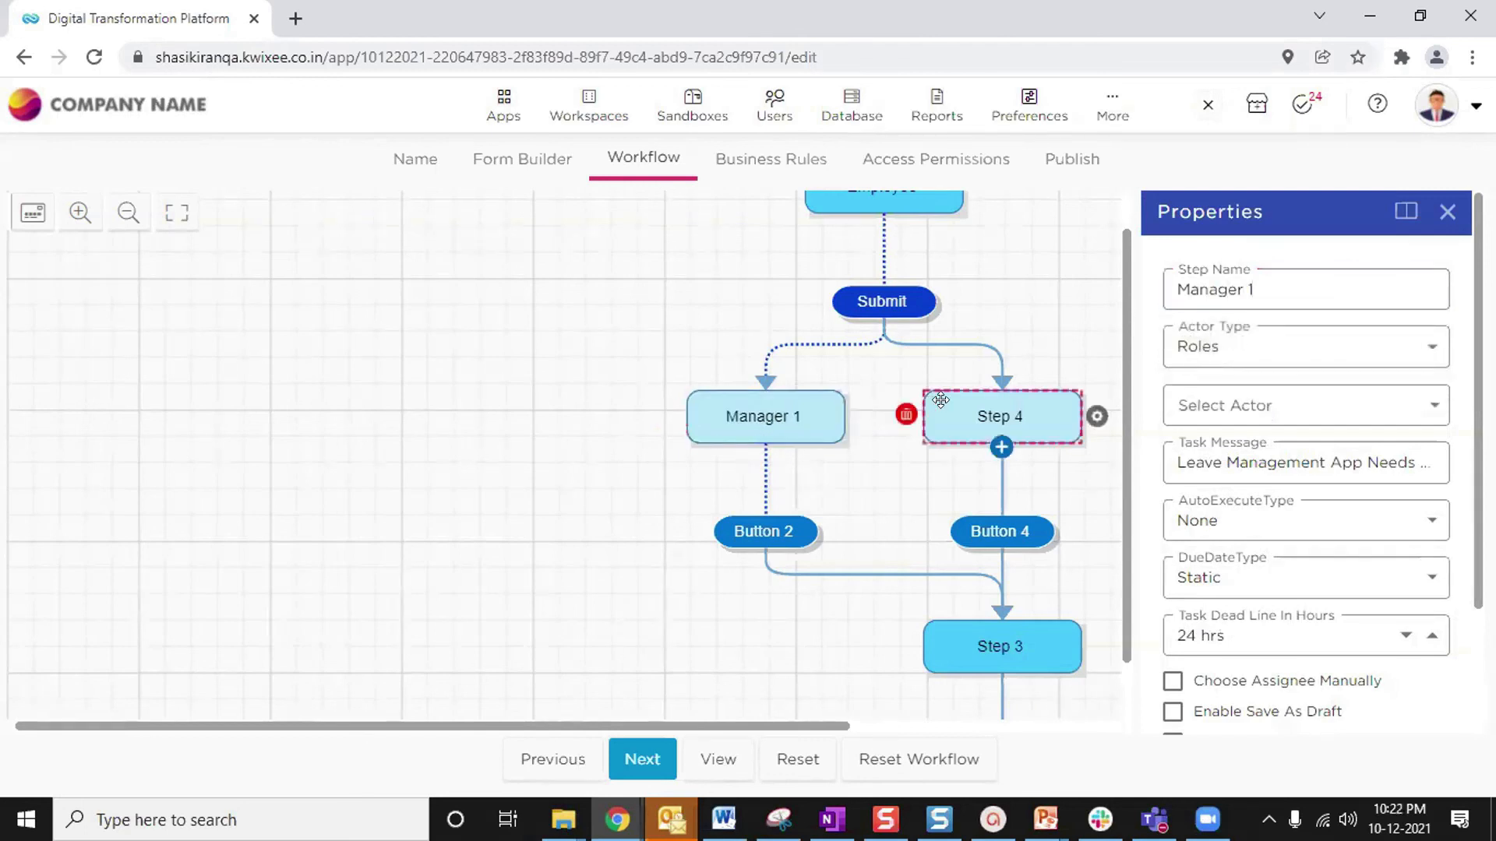
left_click_drag(1228, 289, 1156, 290)
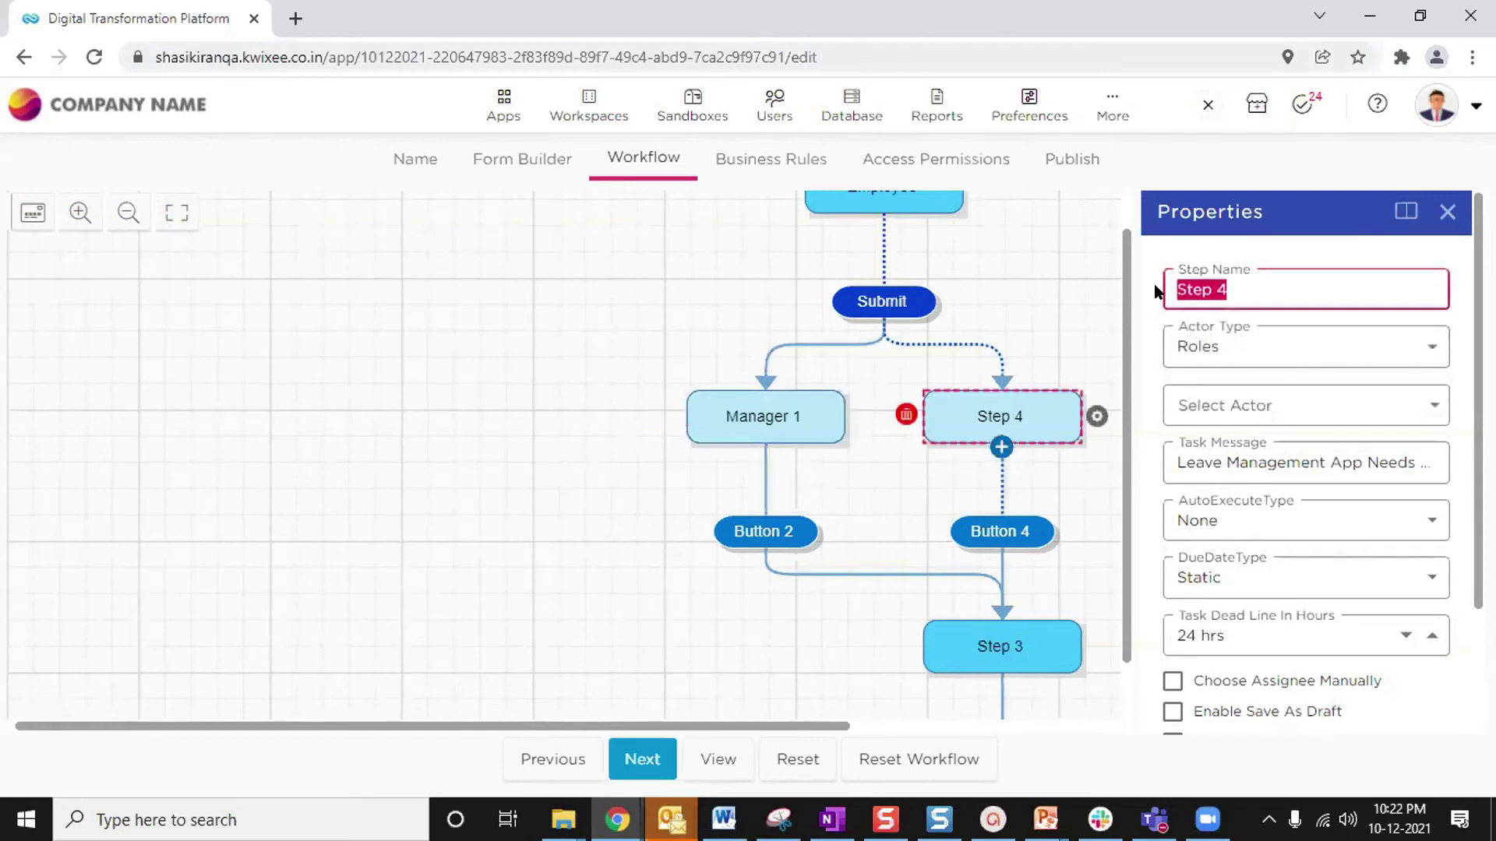
type("Manager 2")
left_click(501, 290)
Try to add another button to the Manager 1 step
left_click(764, 437)
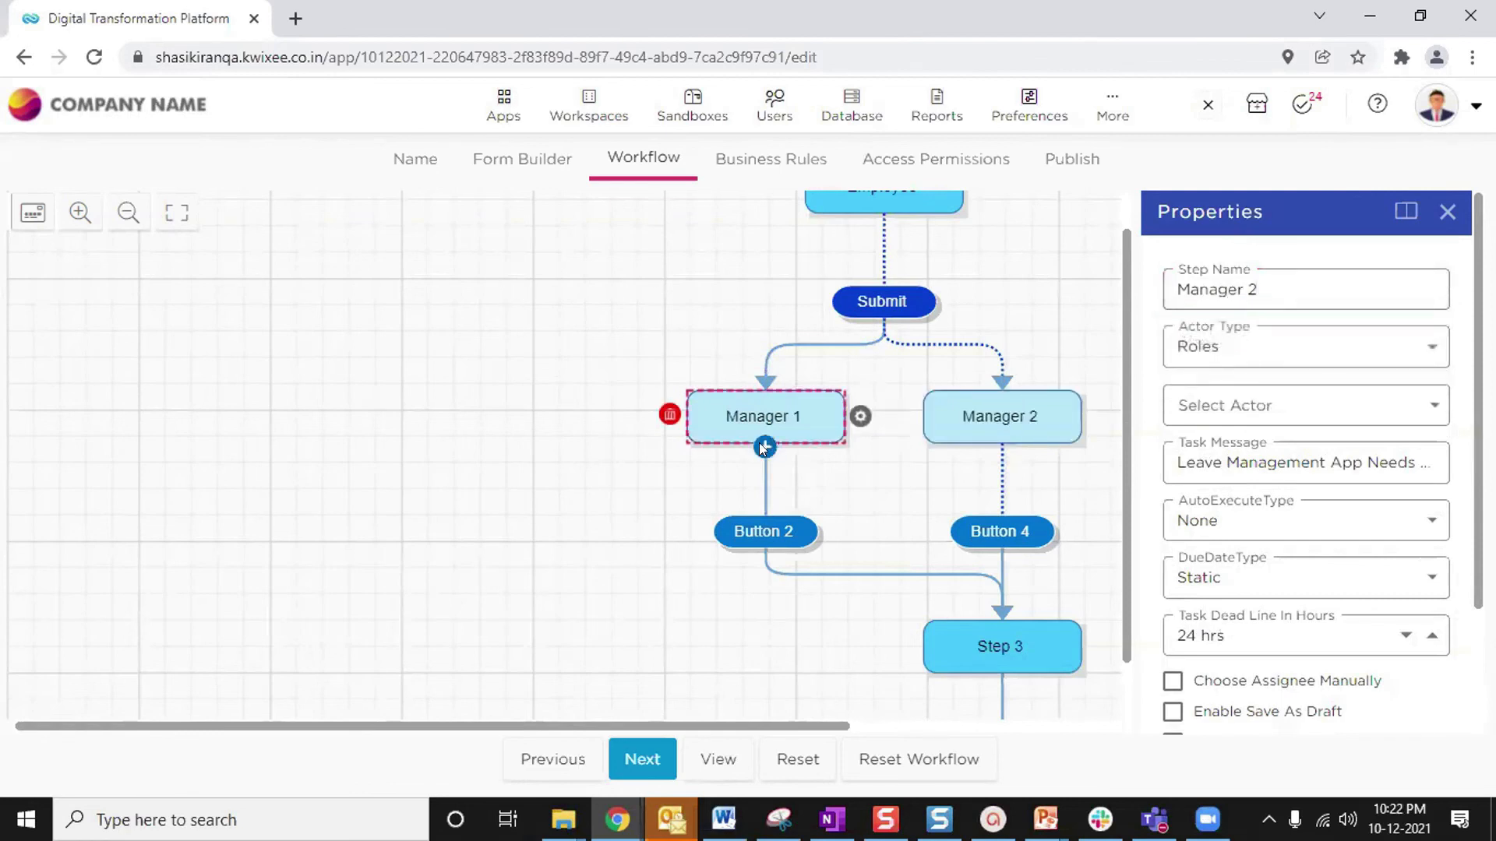
left_click(765, 447)
left_click(1089, 433)
left_click(1079, 445)
left_click(647, 534)
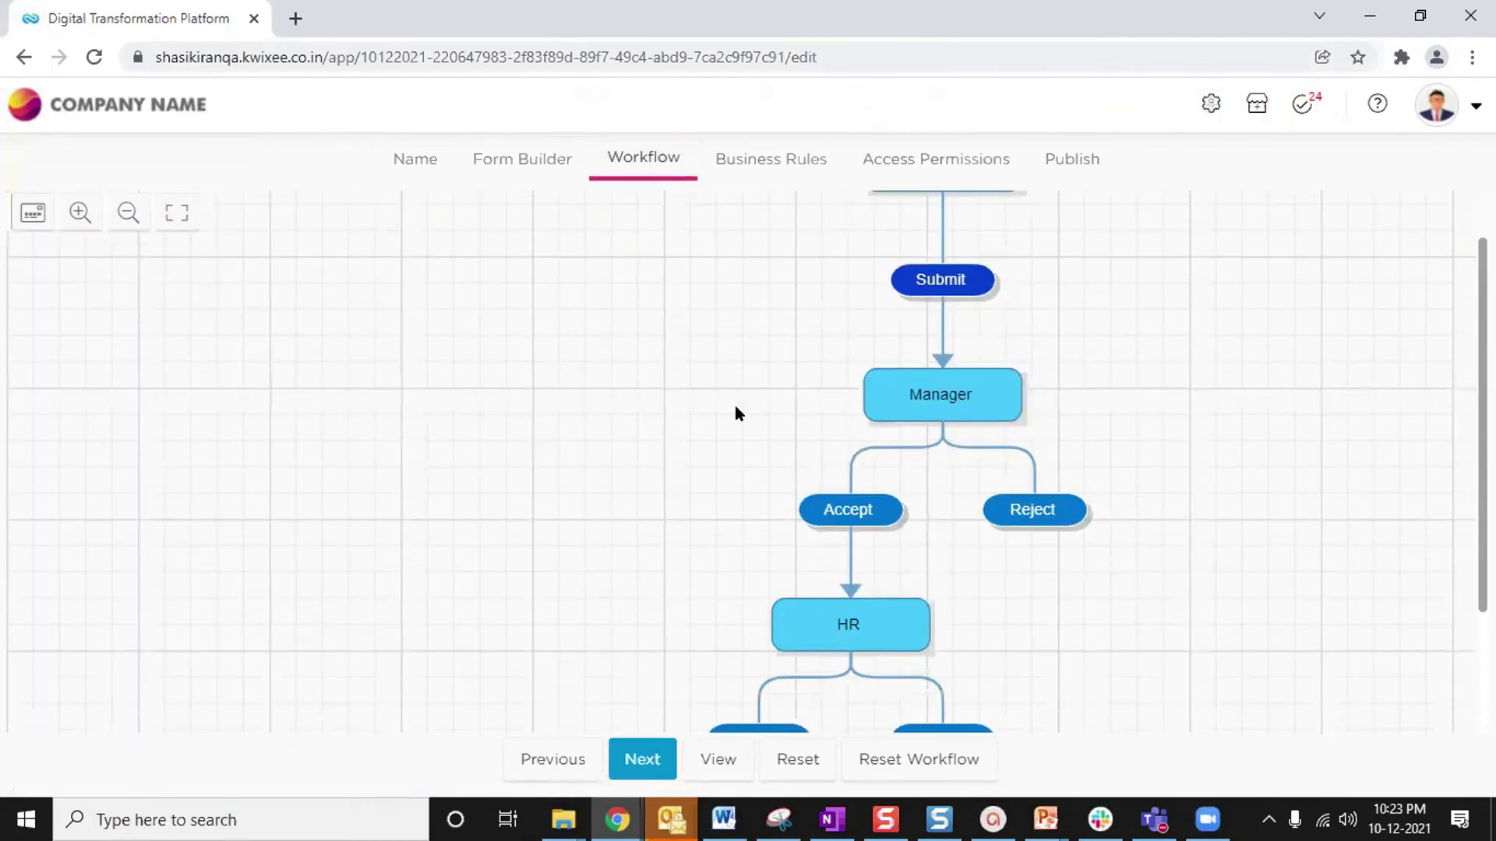
Clear the restored workflow below the Submit button by deleting its Manager, HR and Terminate steps
left_click(870, 397)
left_click(844, 391)
left_click(912, 508)
left_click(773, 569)
left_click(754, 578)
left_click(945, 509)
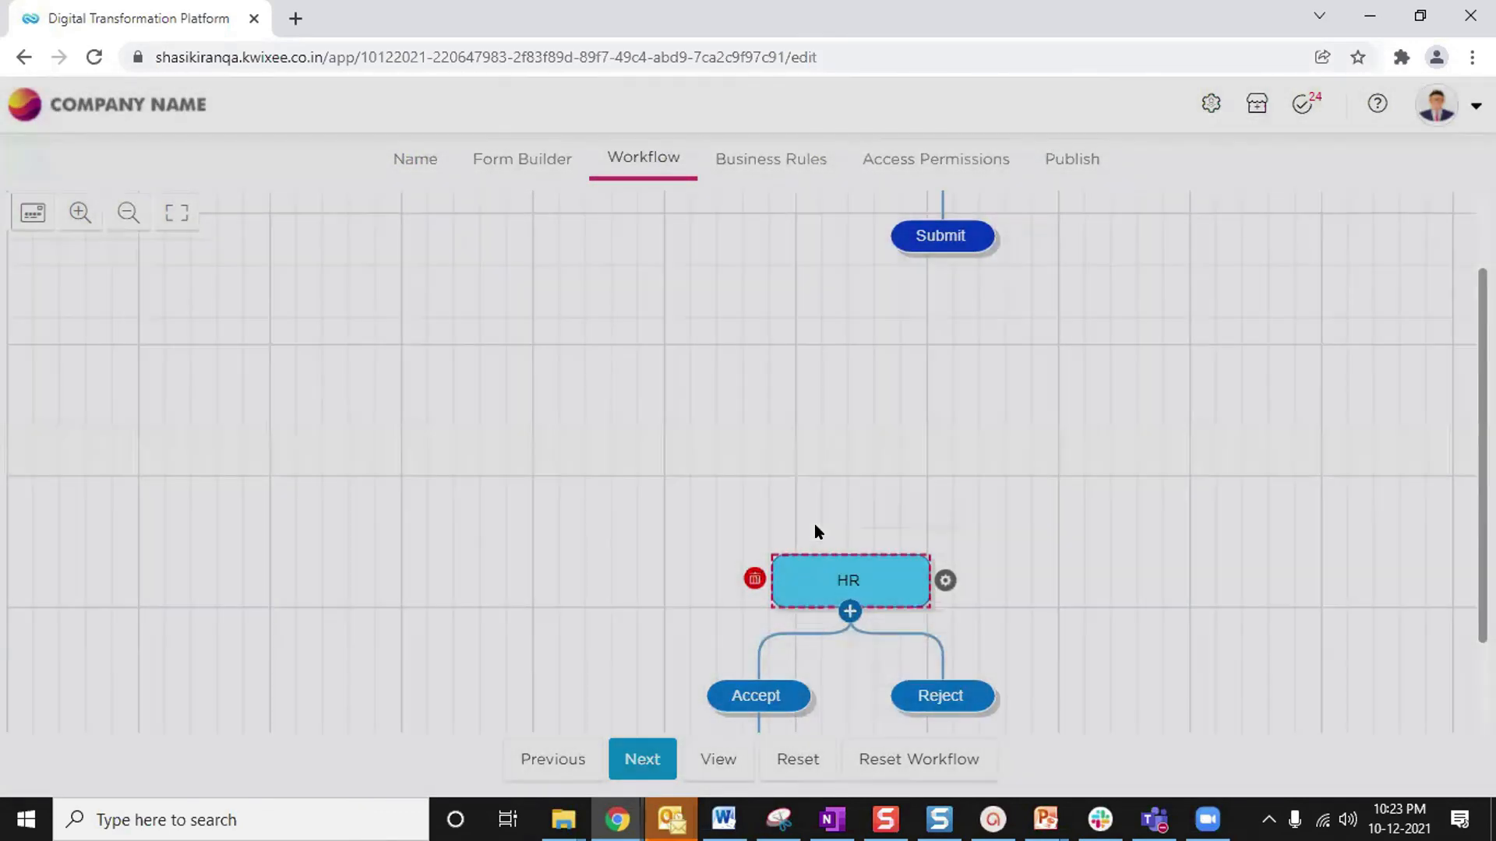
left_click(728, 669)
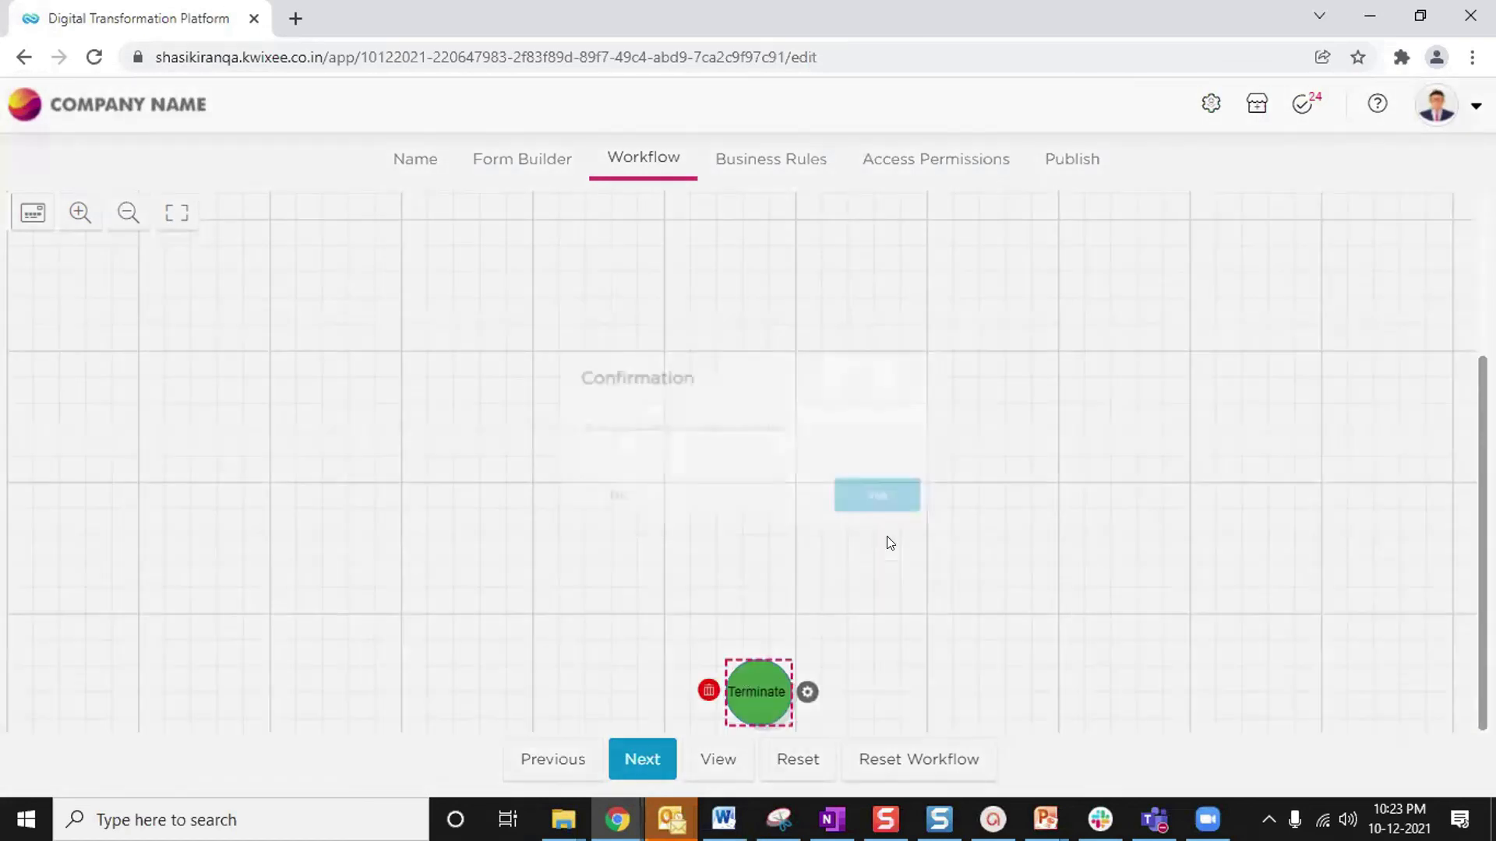
left_click(708, 690)
left_click(952, 508)
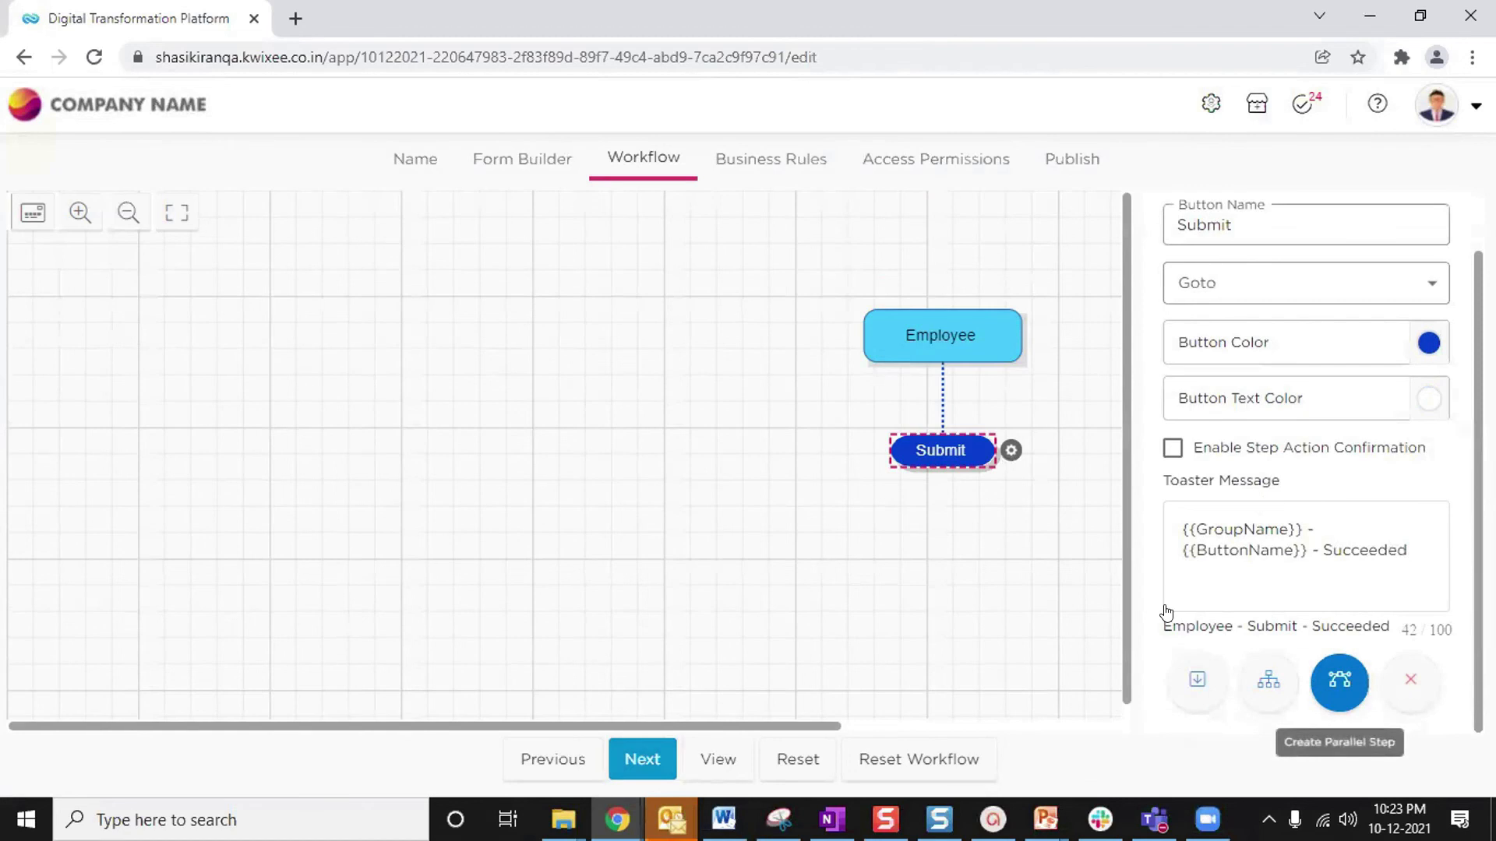
Create parallel steps from the Submit button, open the Employee step's properties and look over the new branches
scroll(1126, 497, "down", 3)
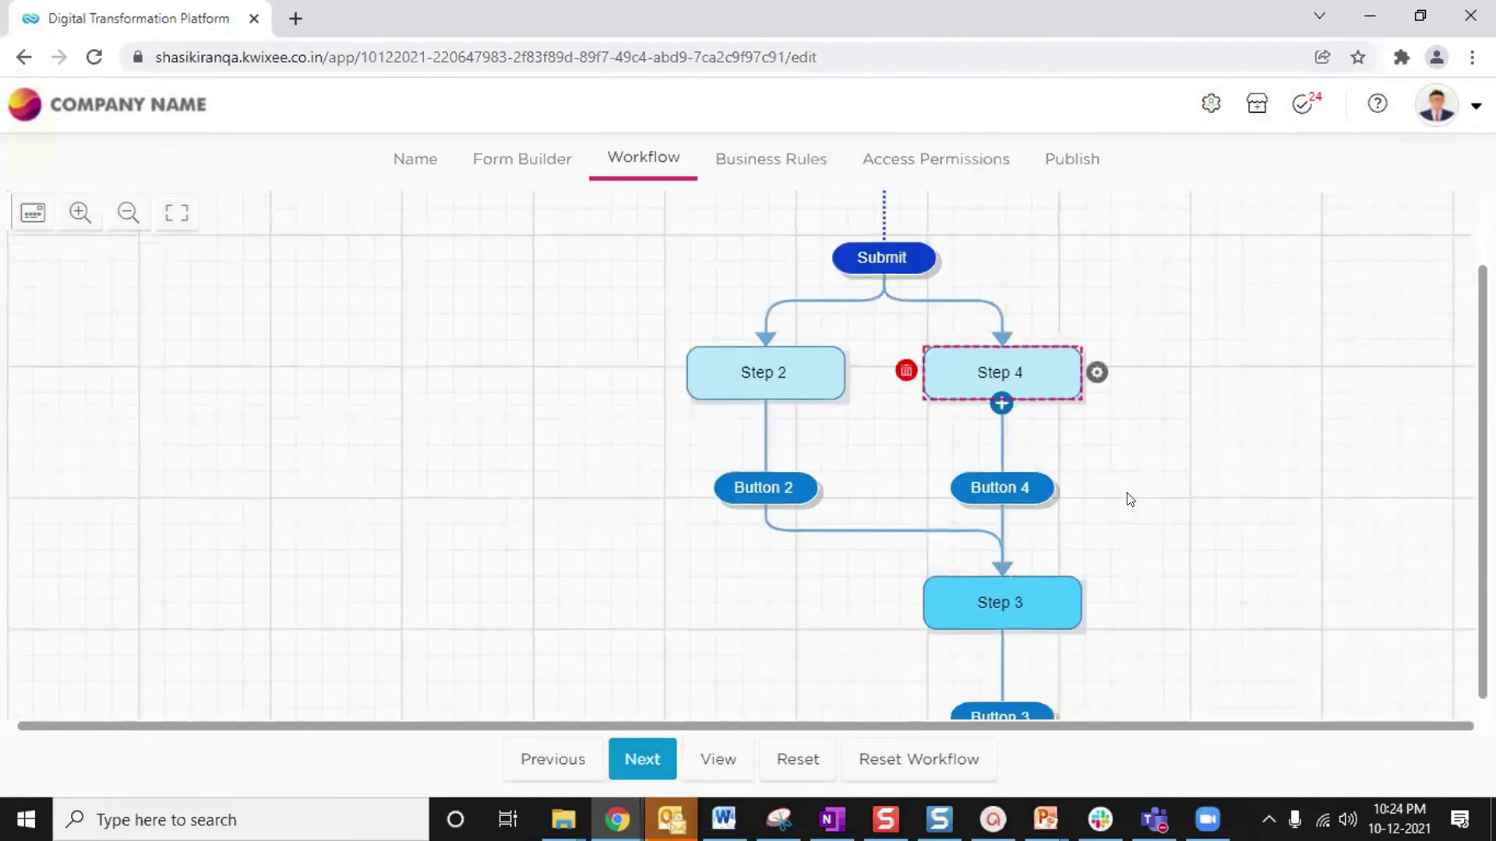
scroll(1126, 499, "up", 1)
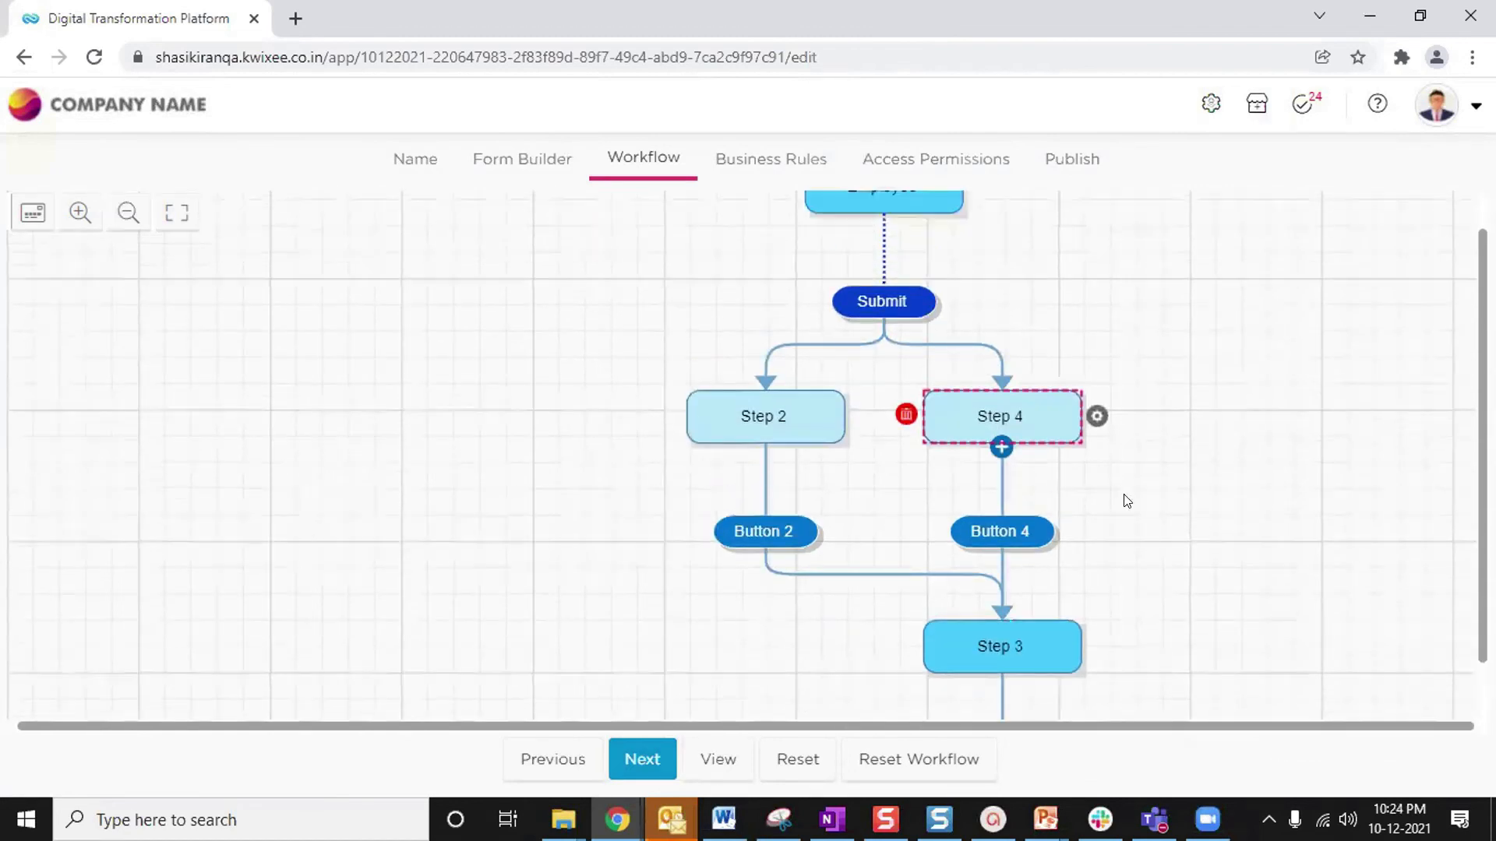
scroll(1124, 498, "up", 1)
left_click(811, 233)
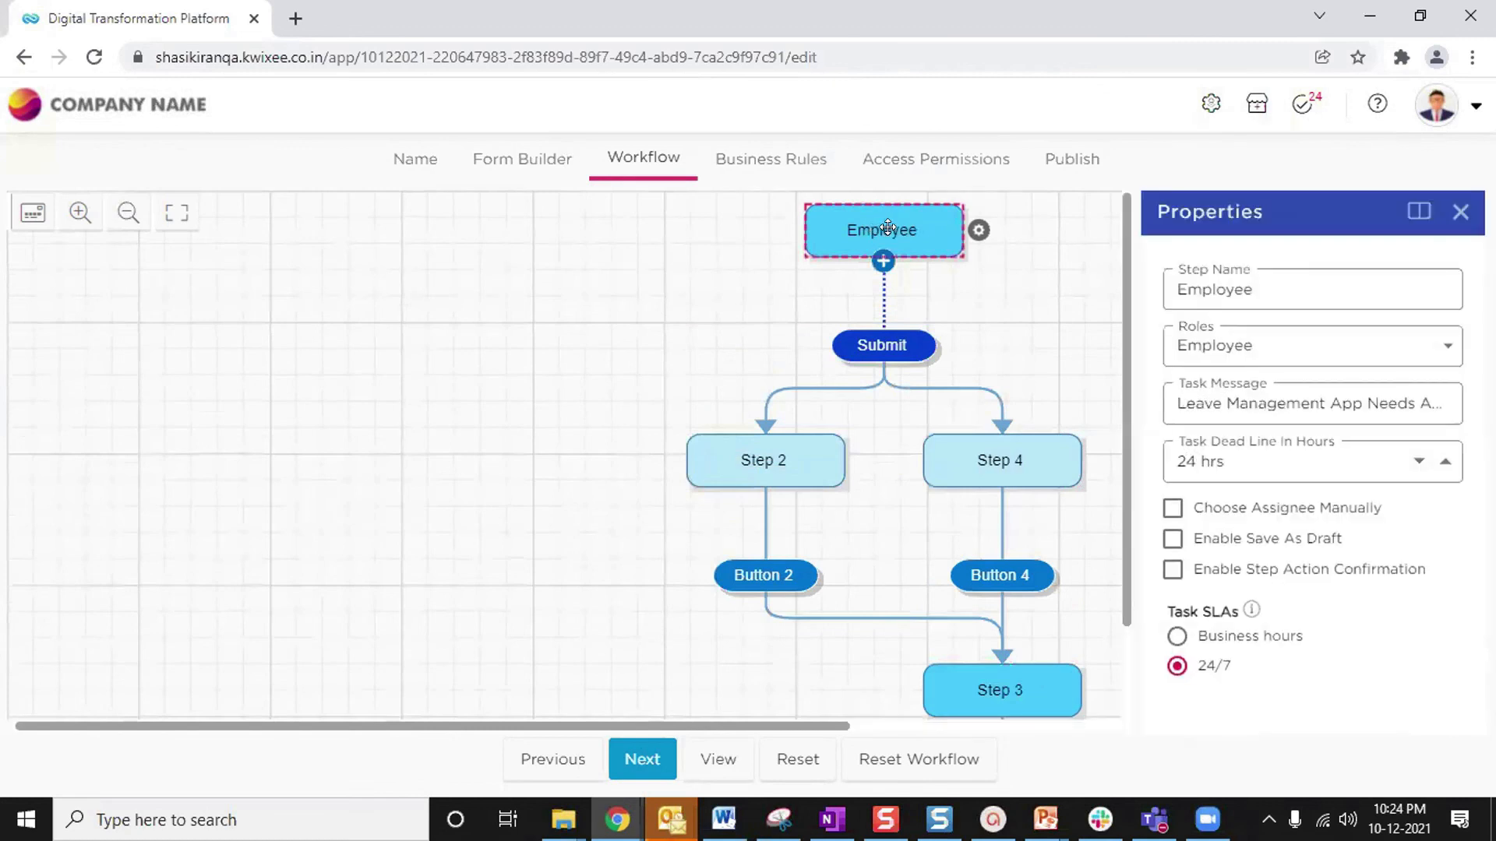
left_click(755, 455)
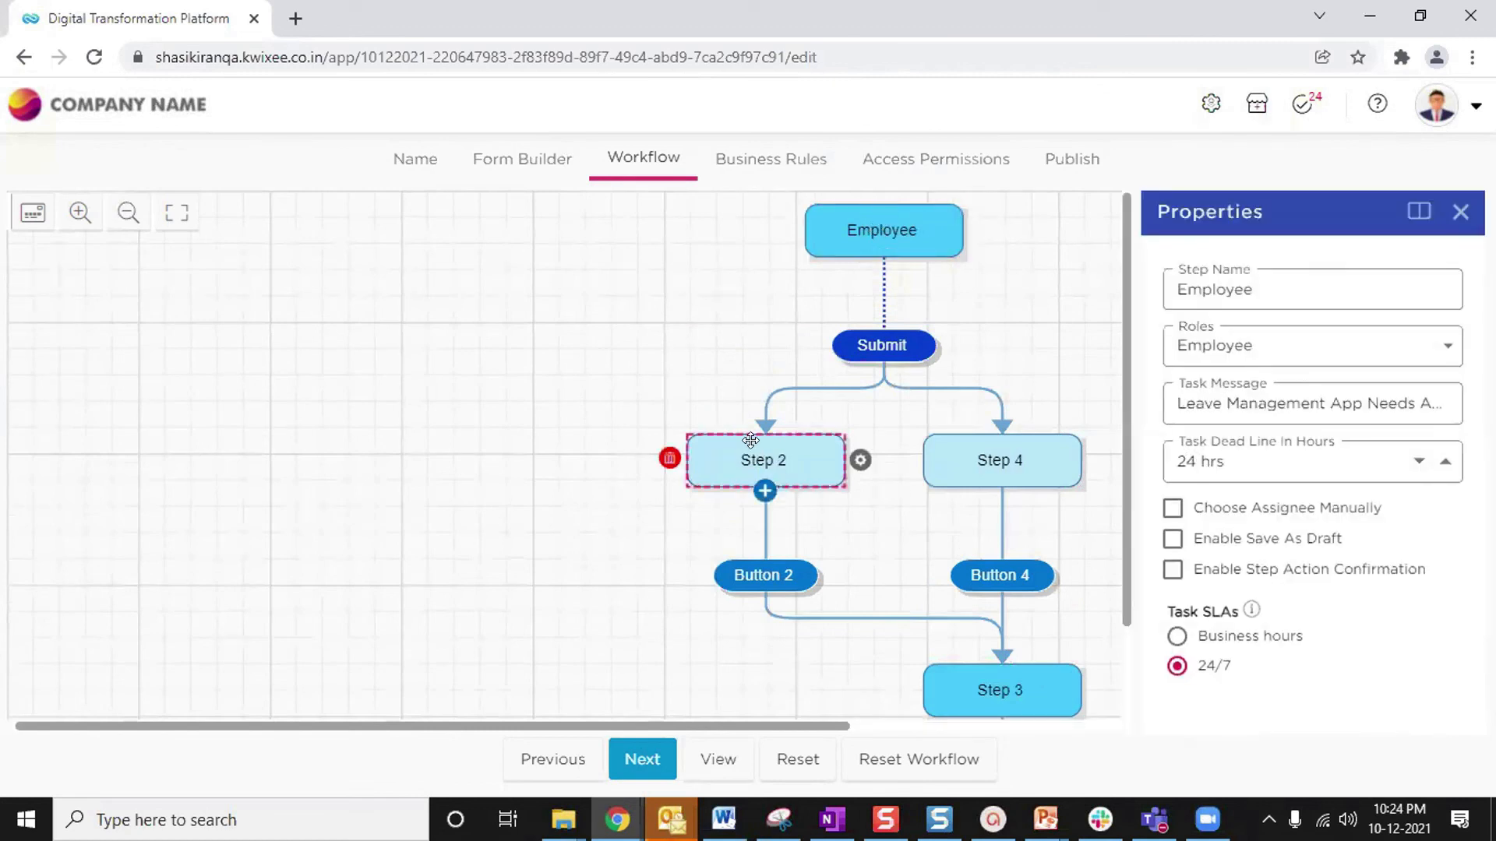
left_click(856, 341)
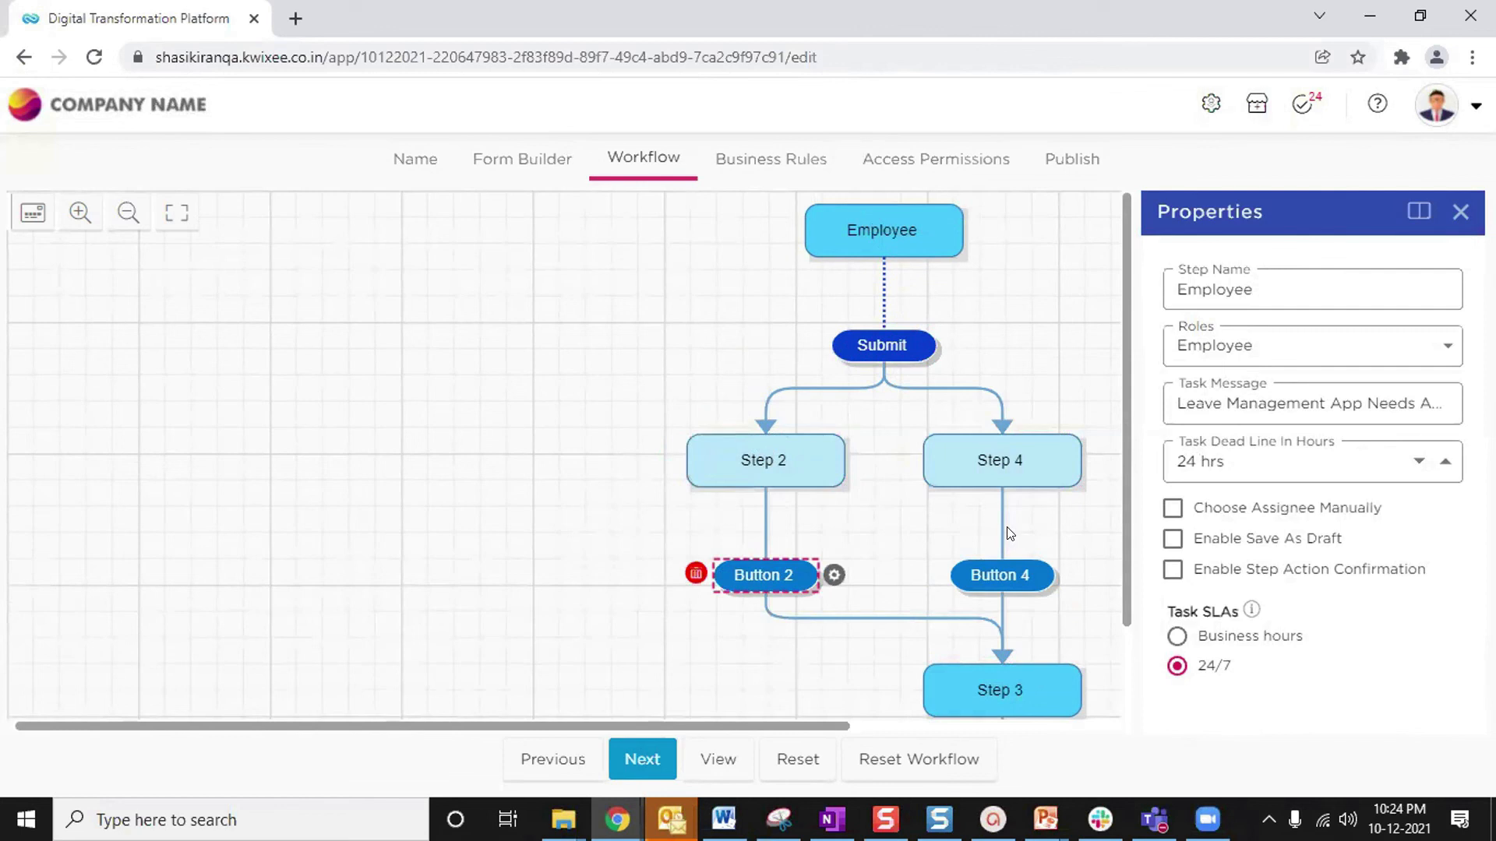
scroll(871, 450, "down", 1)
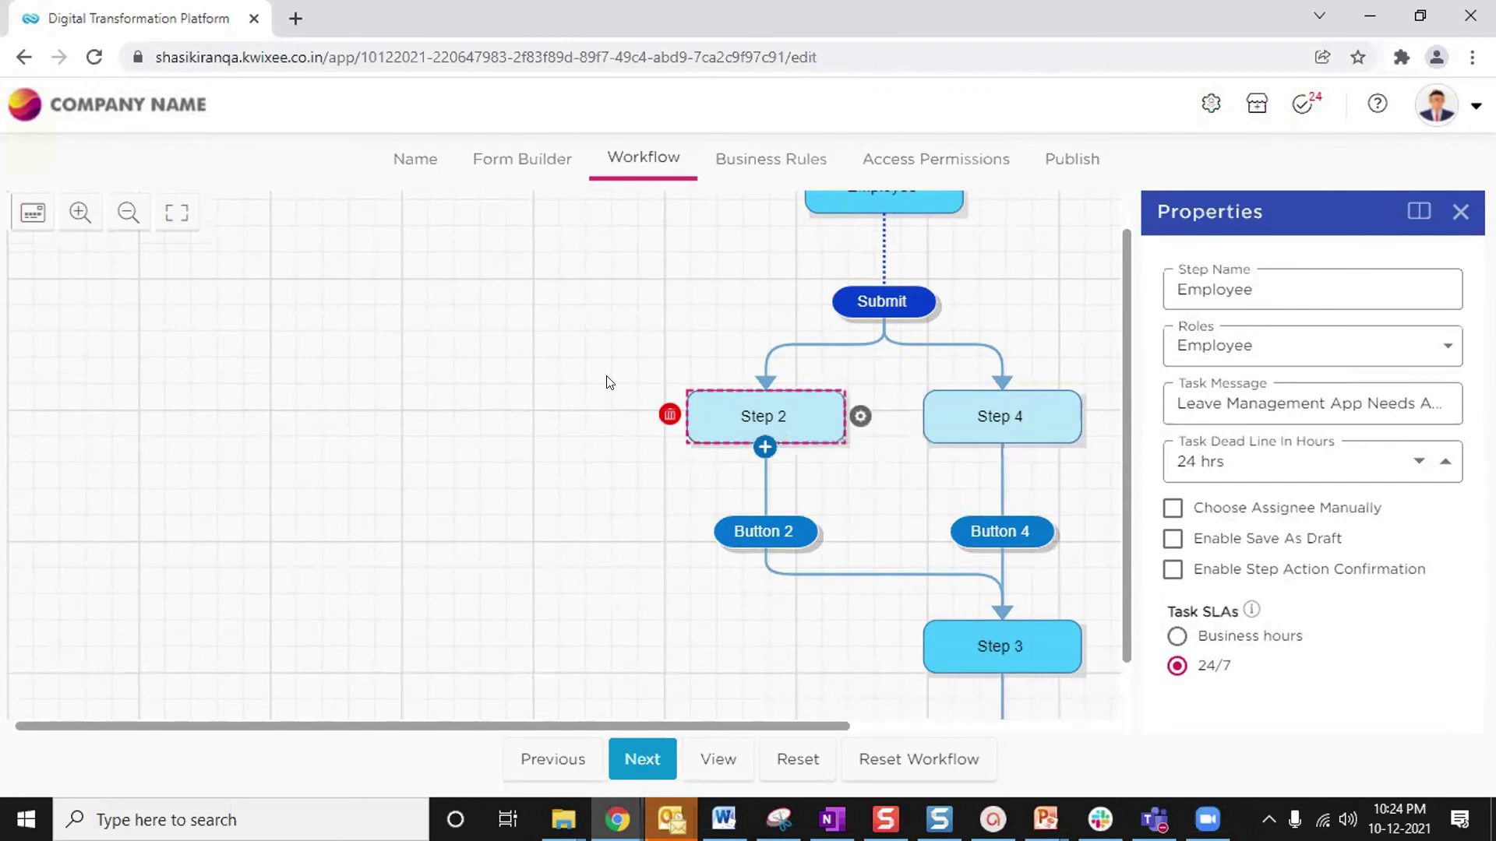
scroll(602, 368, "down", 2)
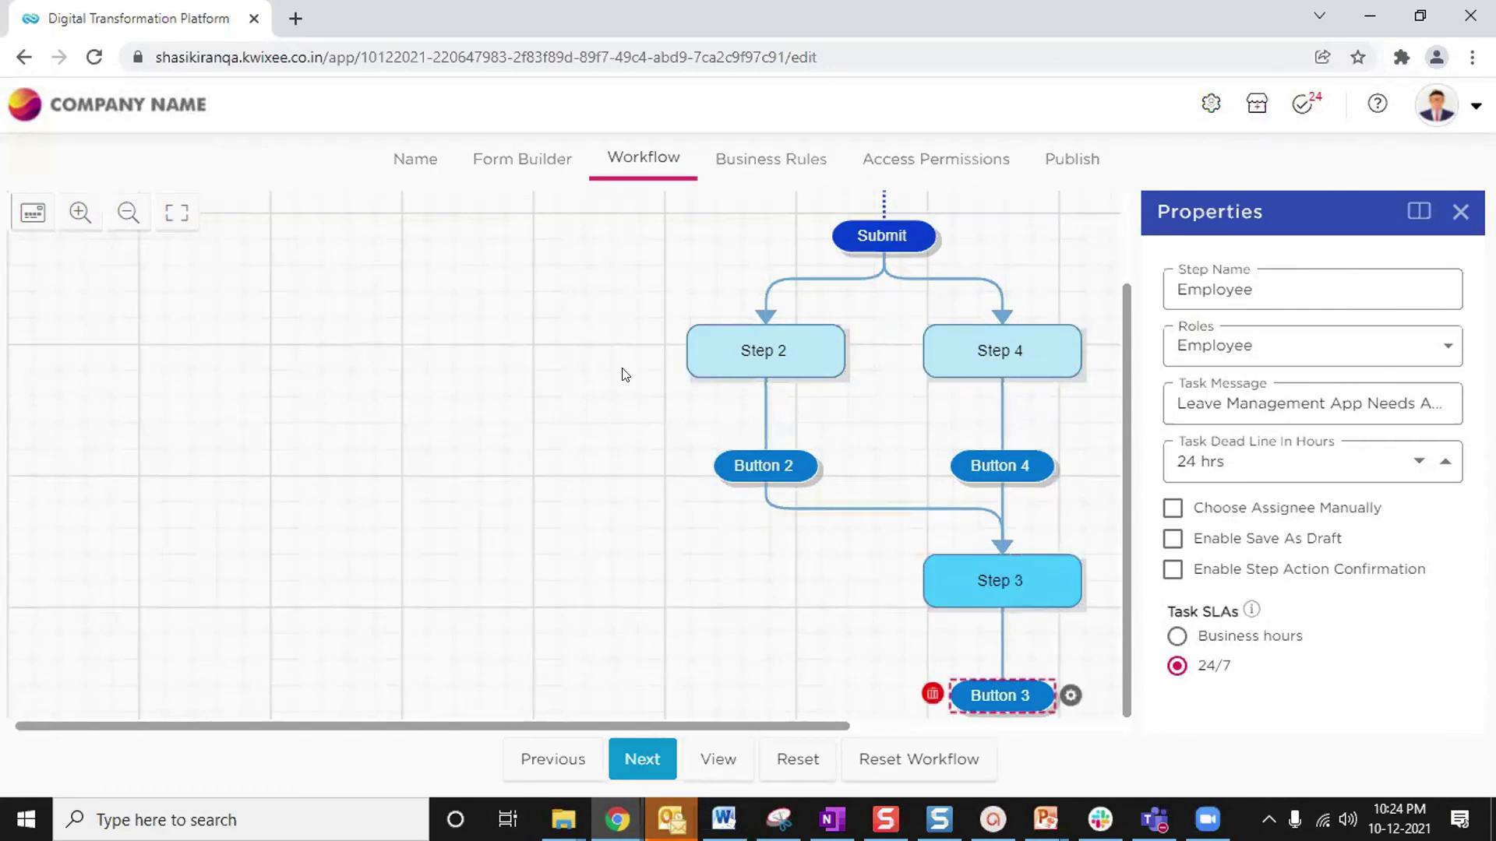
Delete Step 2, Step 4 and Step 3 from the workflow
left_click(666, 343)
left_click(886, 510)
left_click(906, 345)
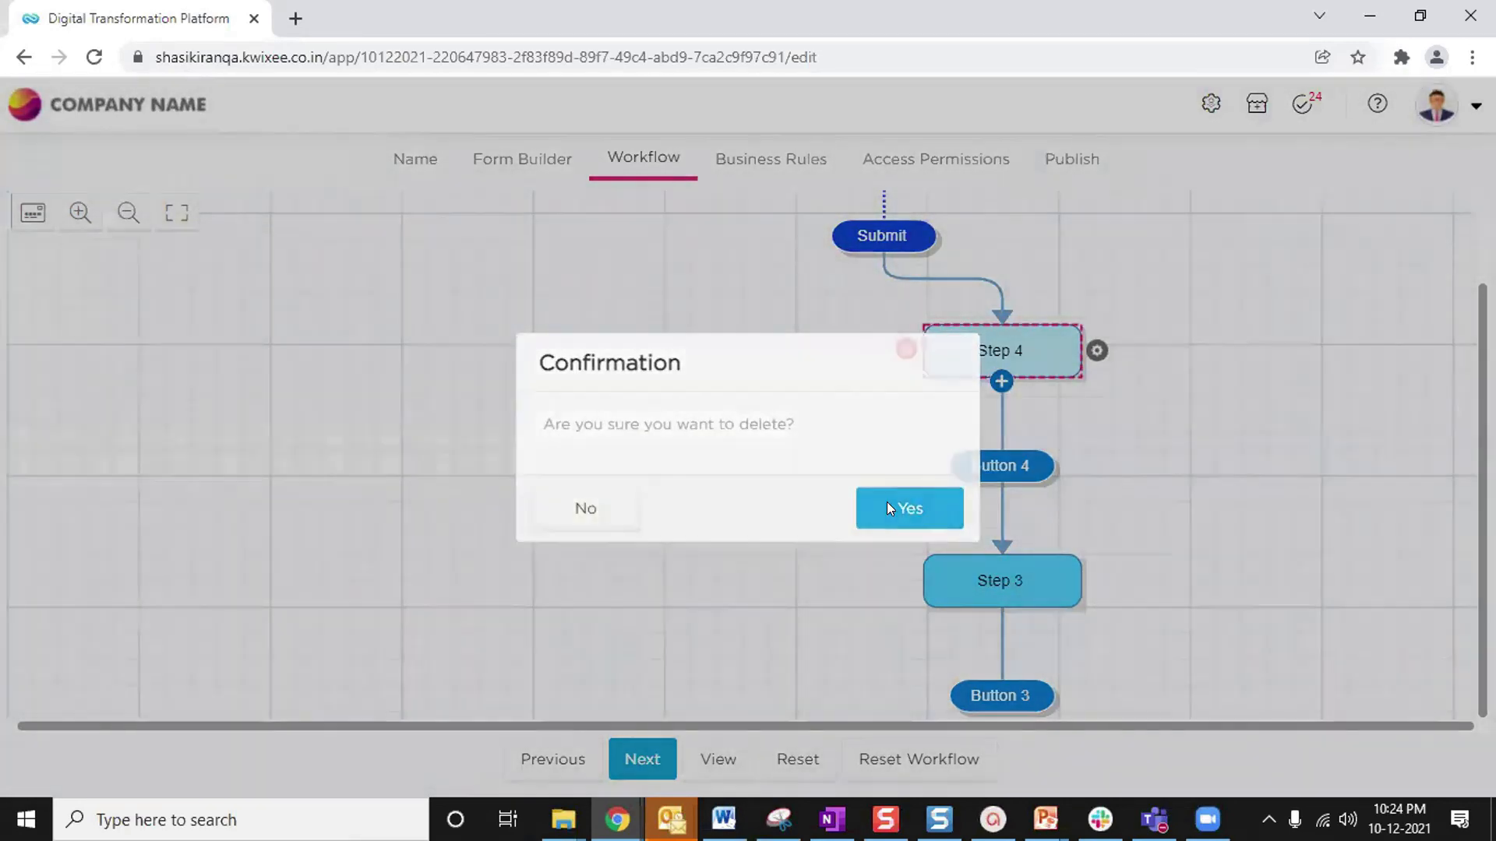
left_click(896, 502)
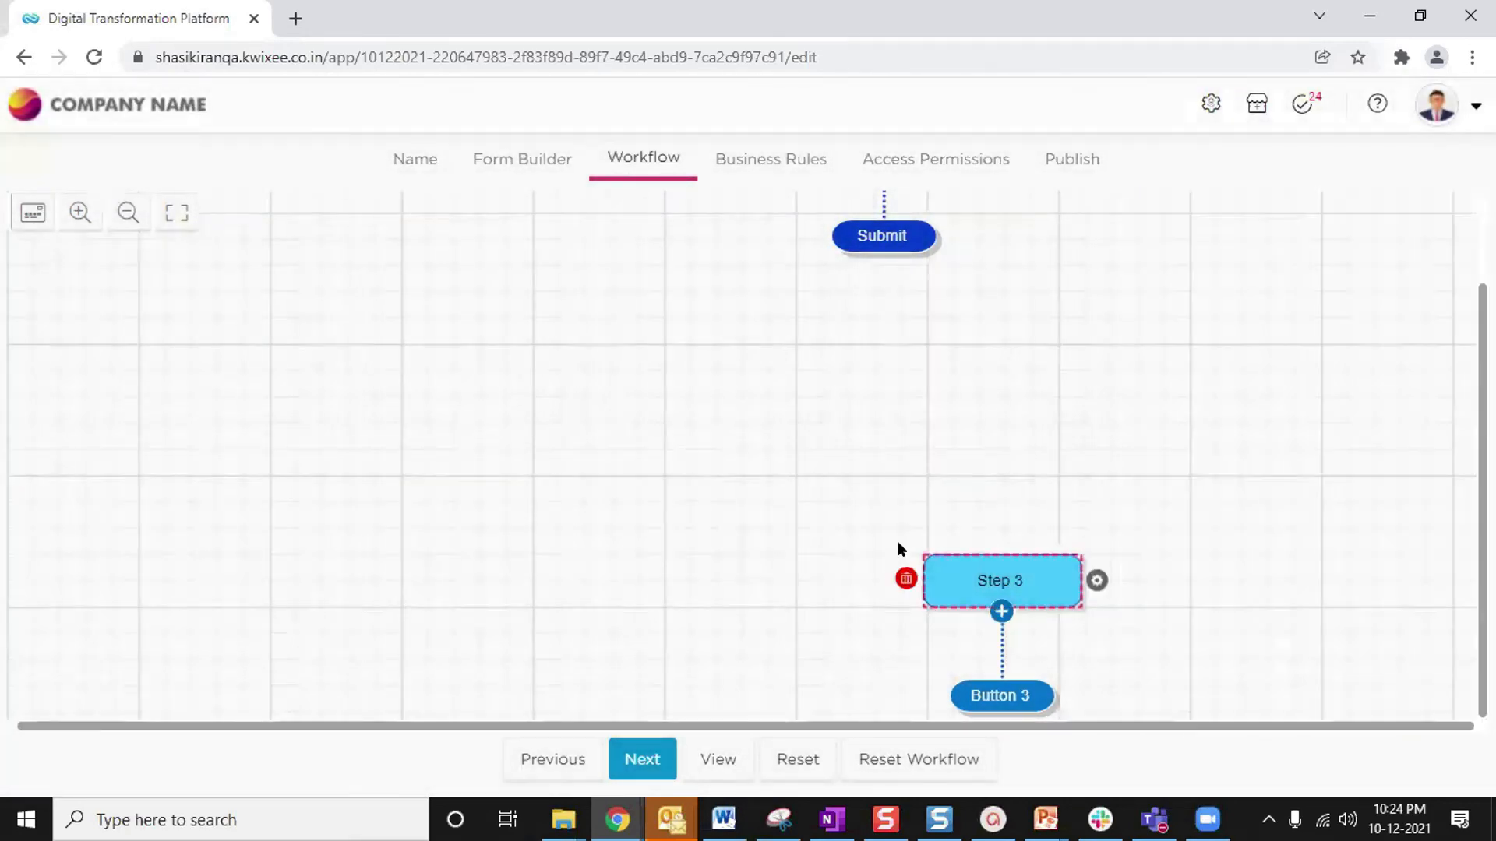
left_click(906, 578)
left_click(901, 507)
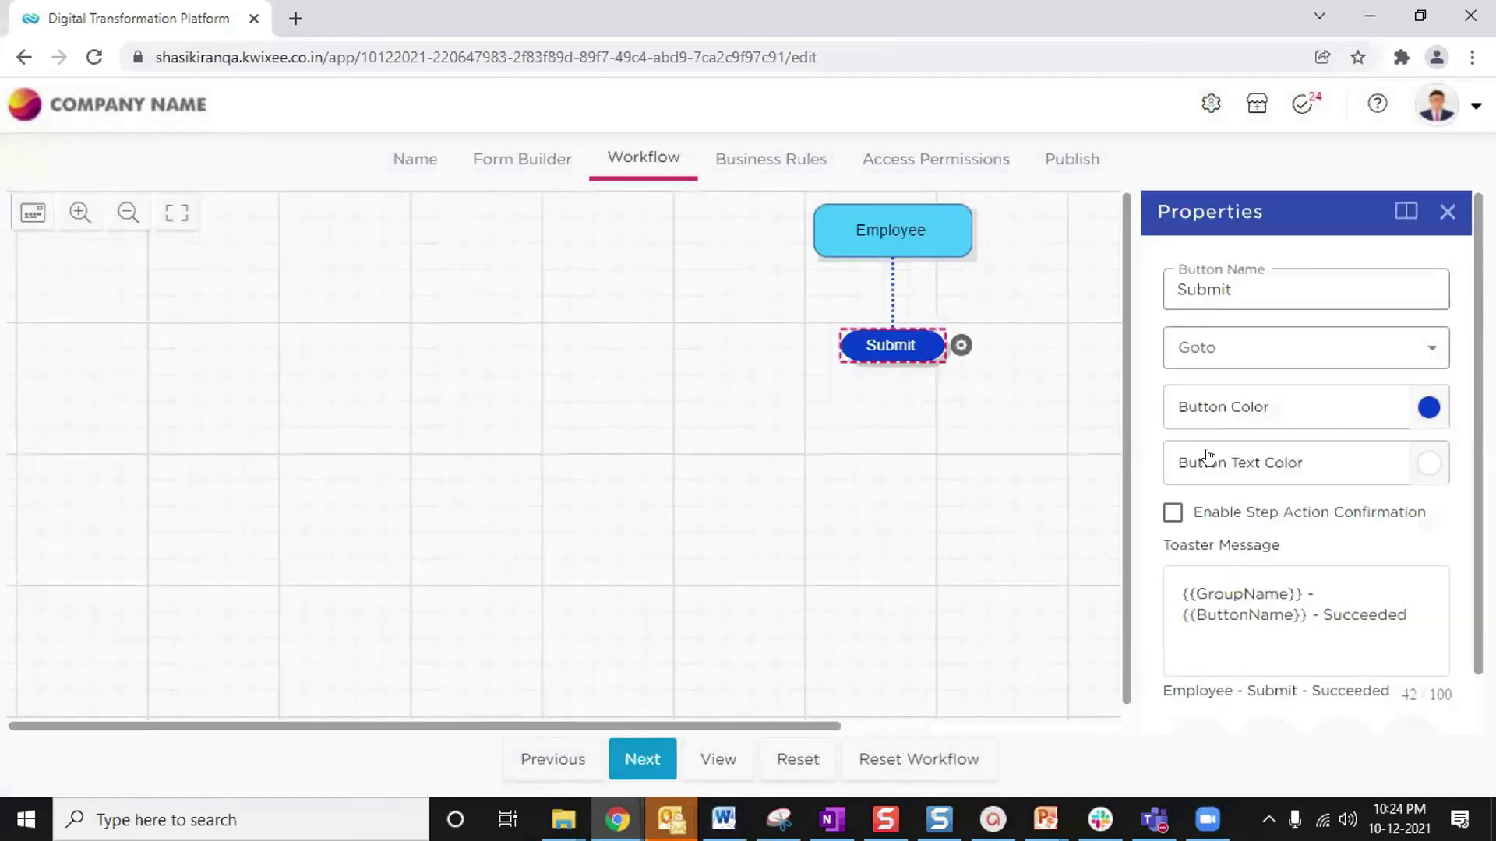
Create parallel steps from the Submit button and rename Step 2 as Manager 1
scroll(1207, 454, "down", 2)
left_click(1335, 678)
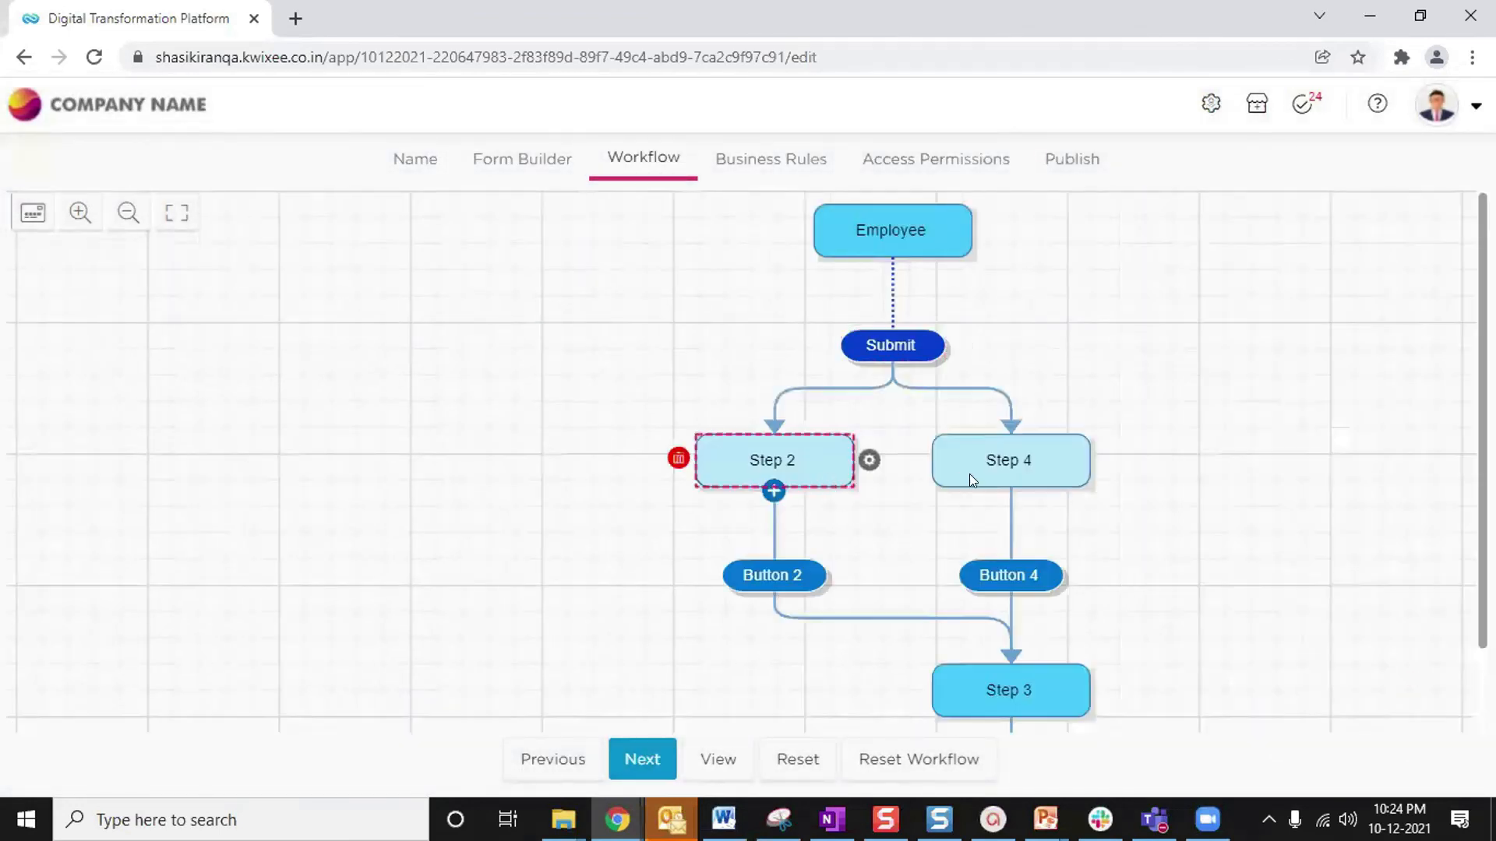
left_click(788, 440)
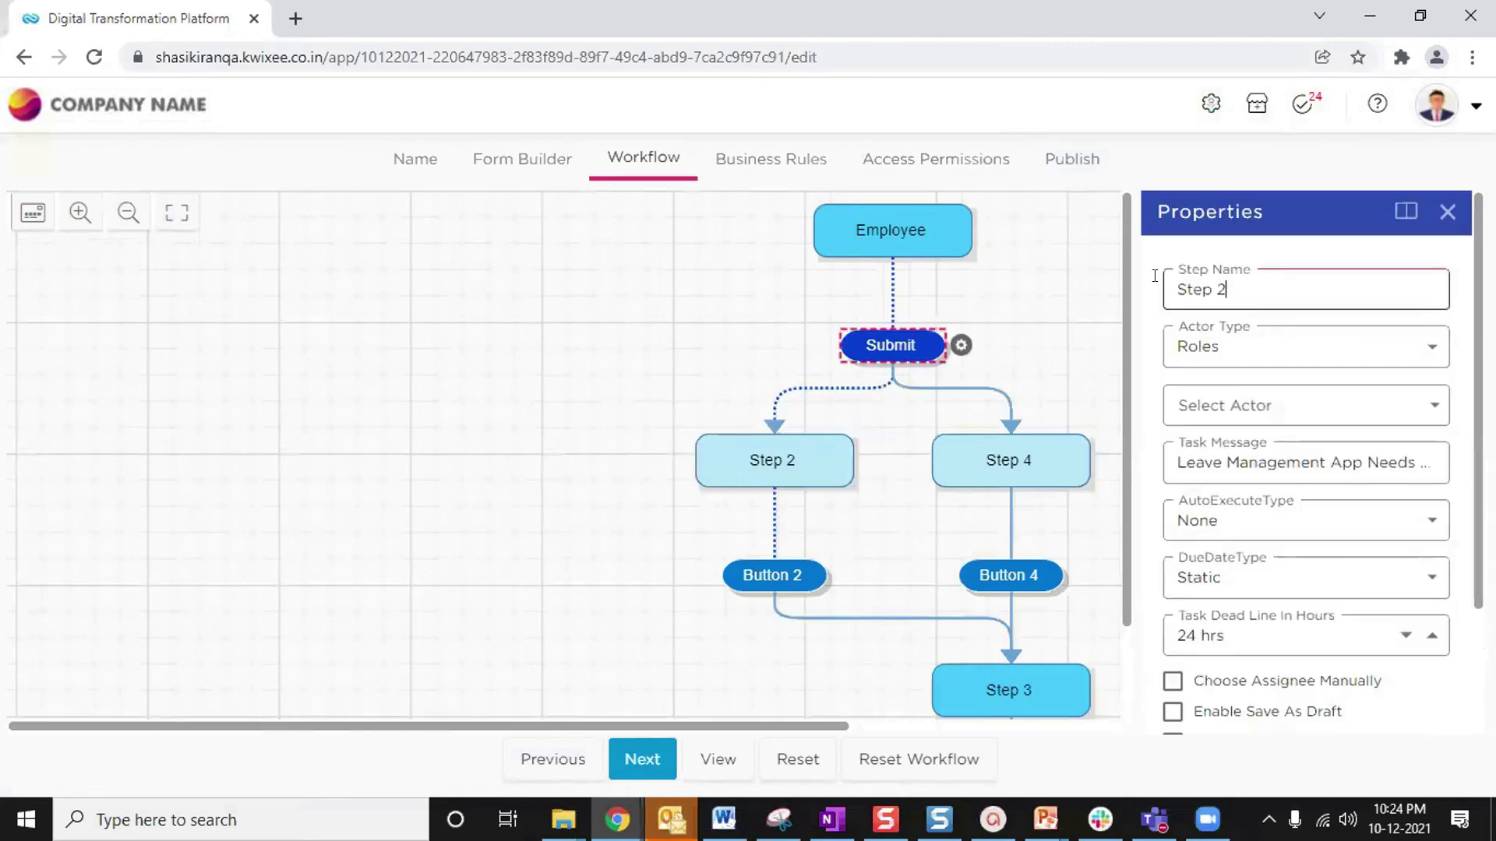
key("ctrl+a")
type("Manag")
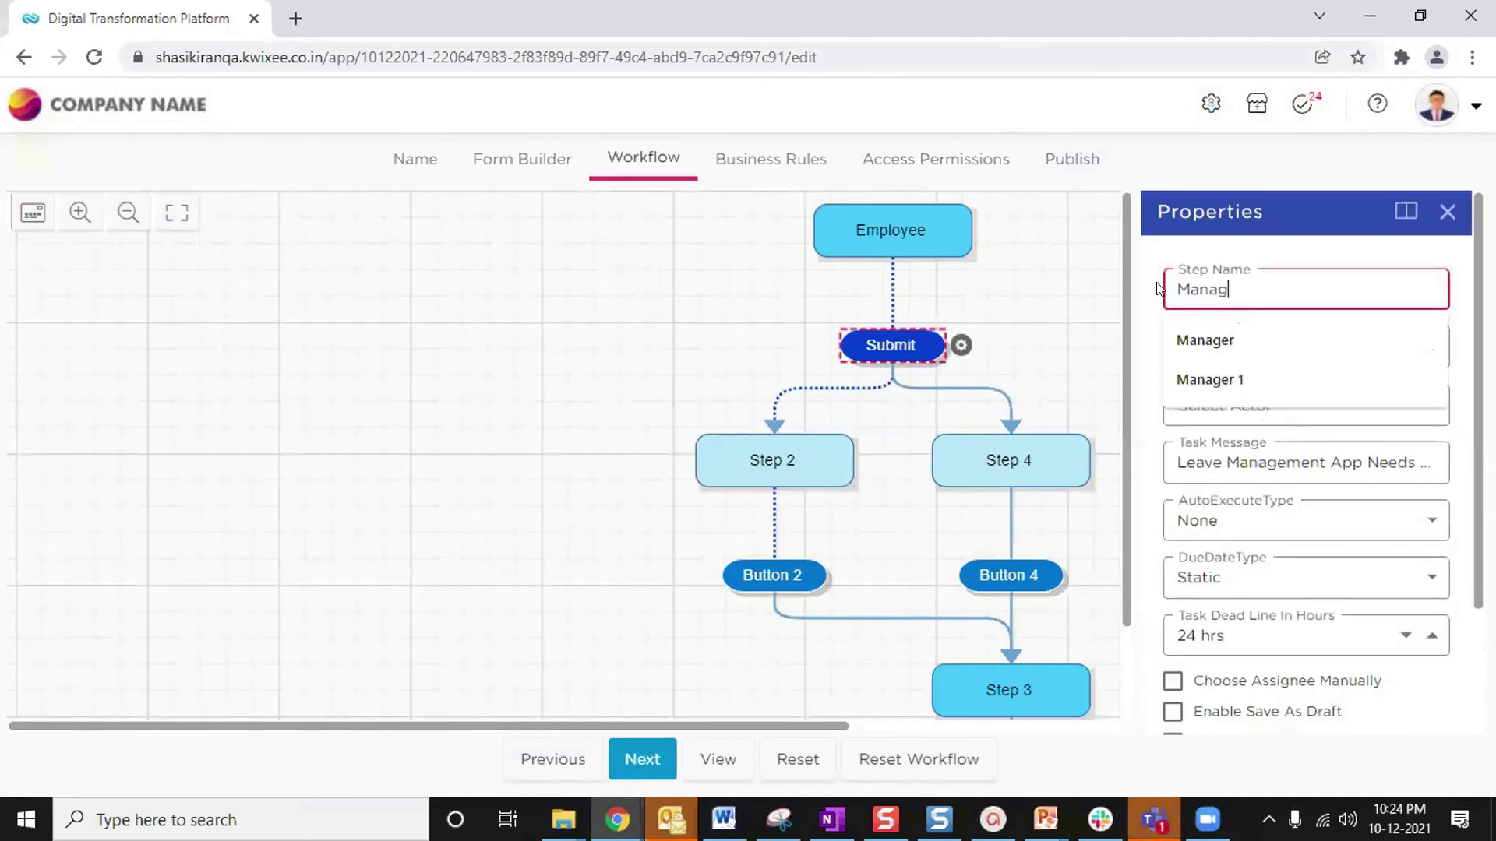
type("er 1")
left_click(604, 420)
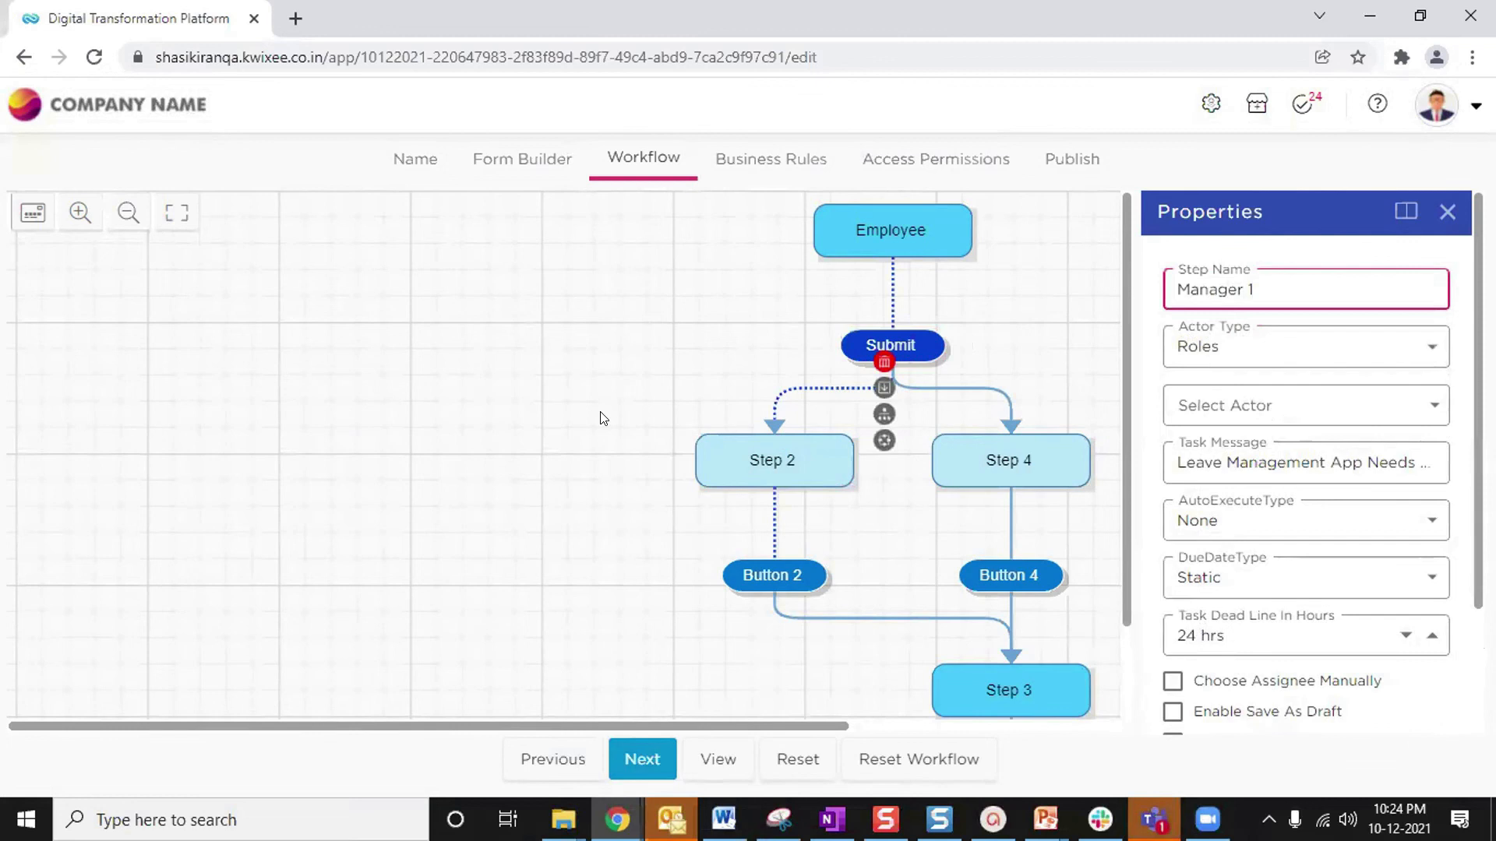
Rename the parallel Step 4 as Manager 2
left_click(1028, 452)
left_click_drag(1306, 291, 1037, 272)
type("Manager 2")
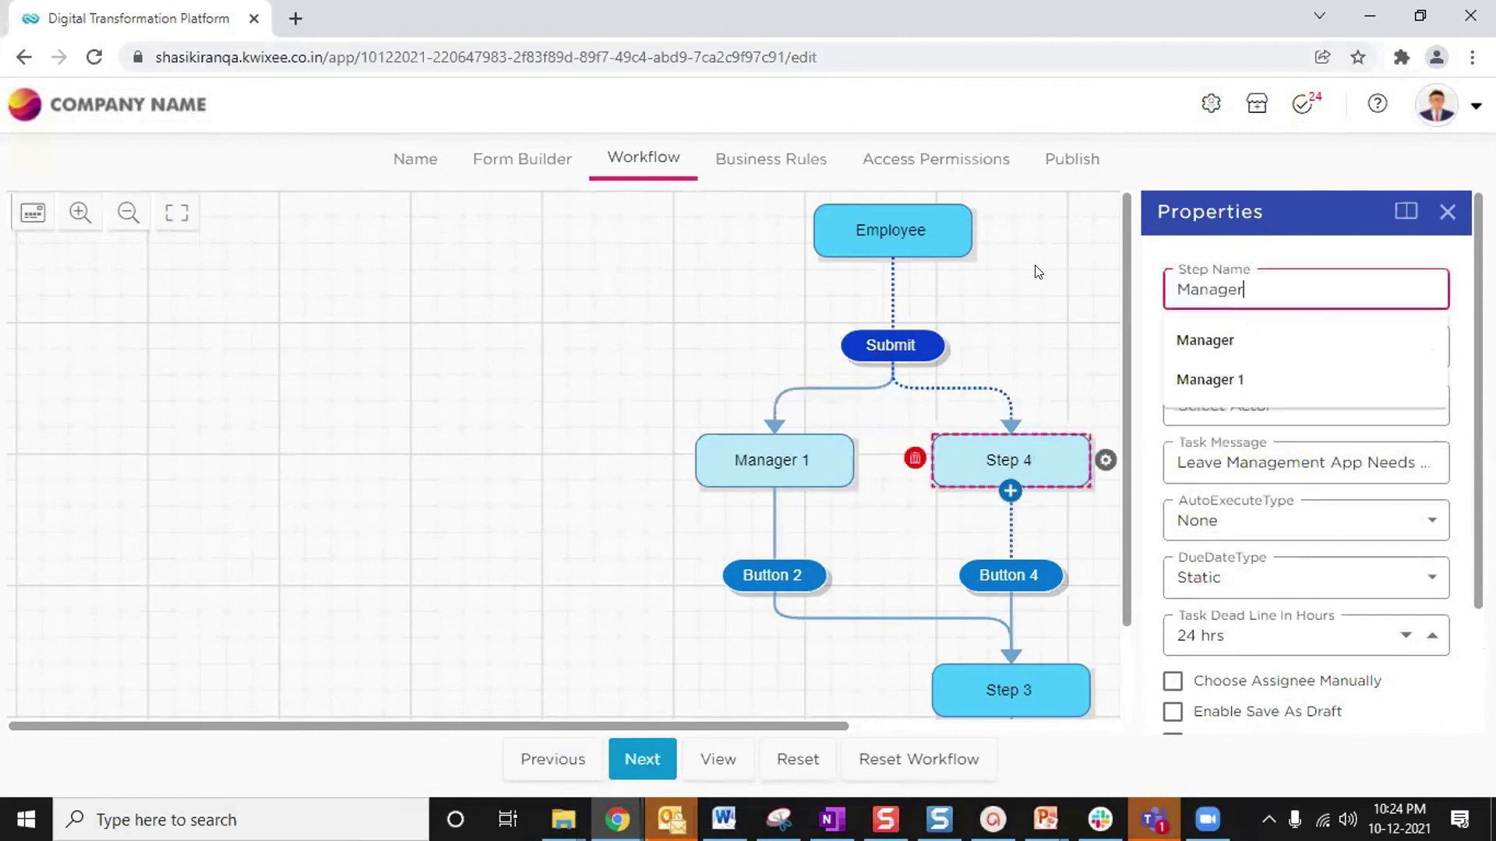
left_click(514, 364)
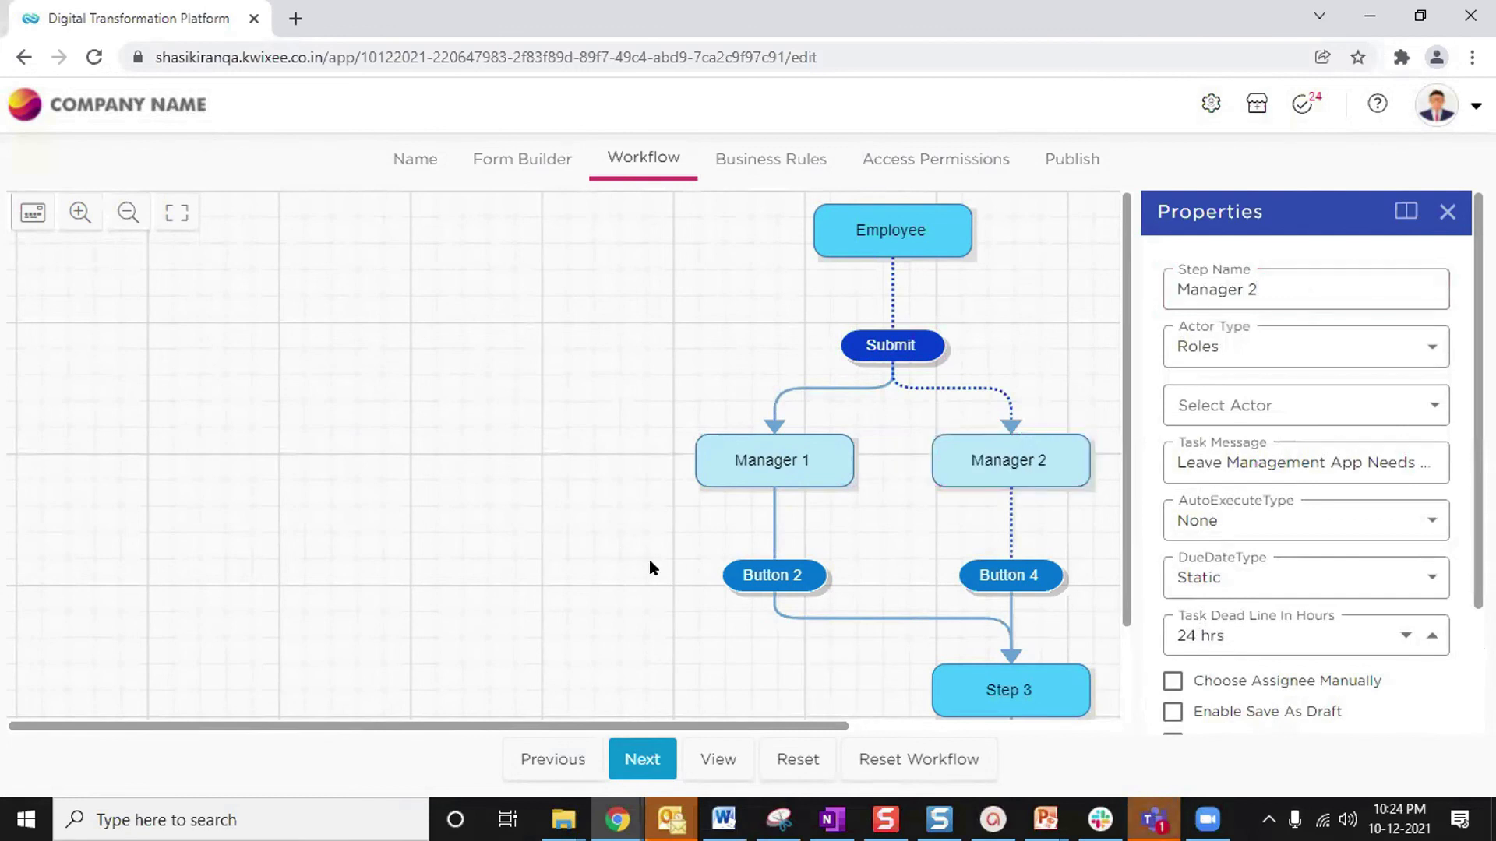
Delete the Manager 1, Manager 2 and Step 3 steps from the workflow
left_click(760, 562)
scroll(832, 522, "down", 1)
left_click(784, 415)
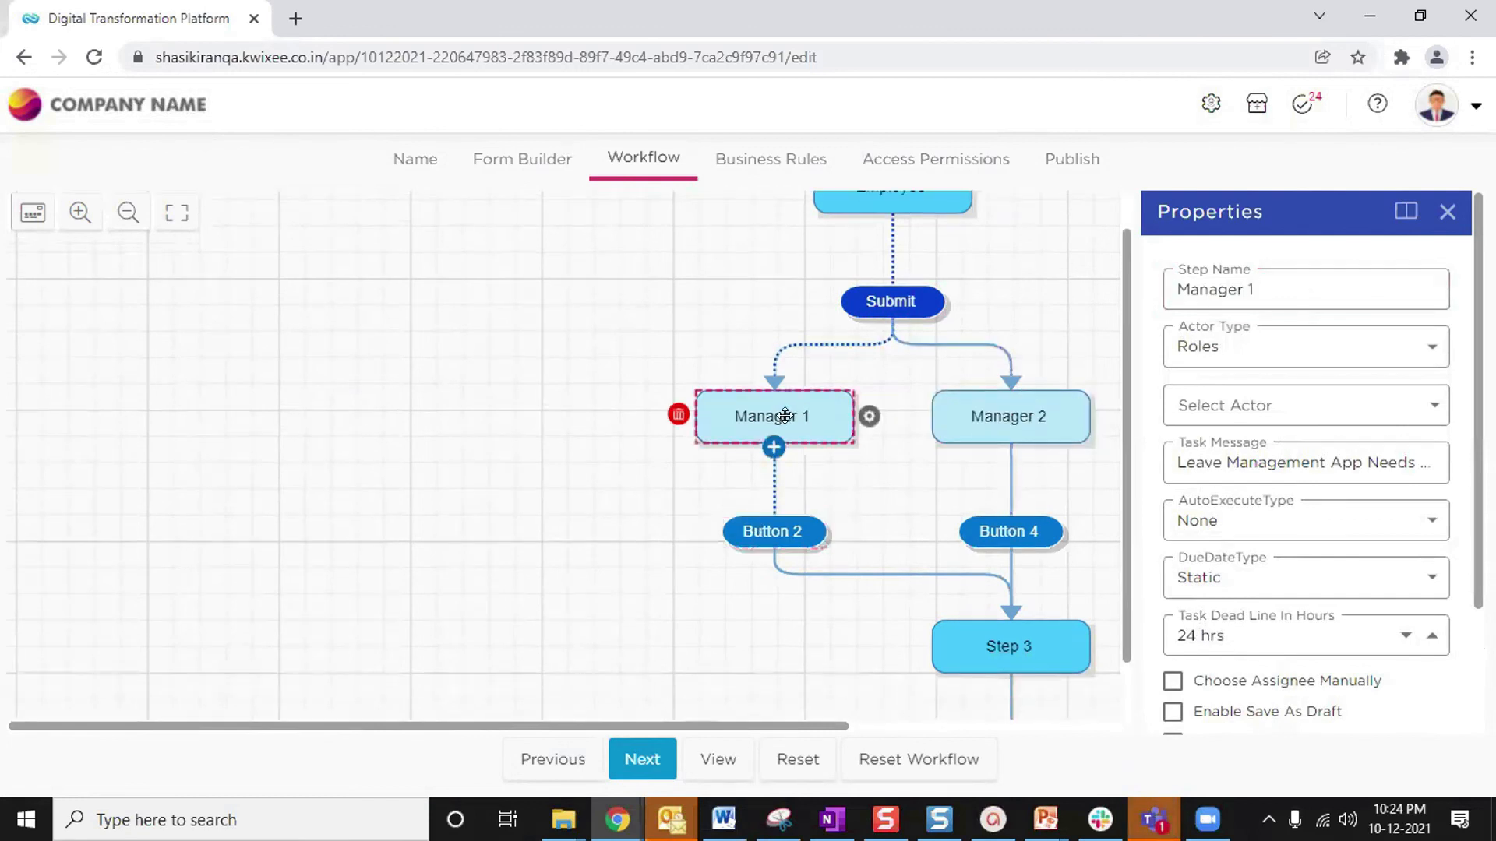
left_click(678, 414)
left_click(943, 509)
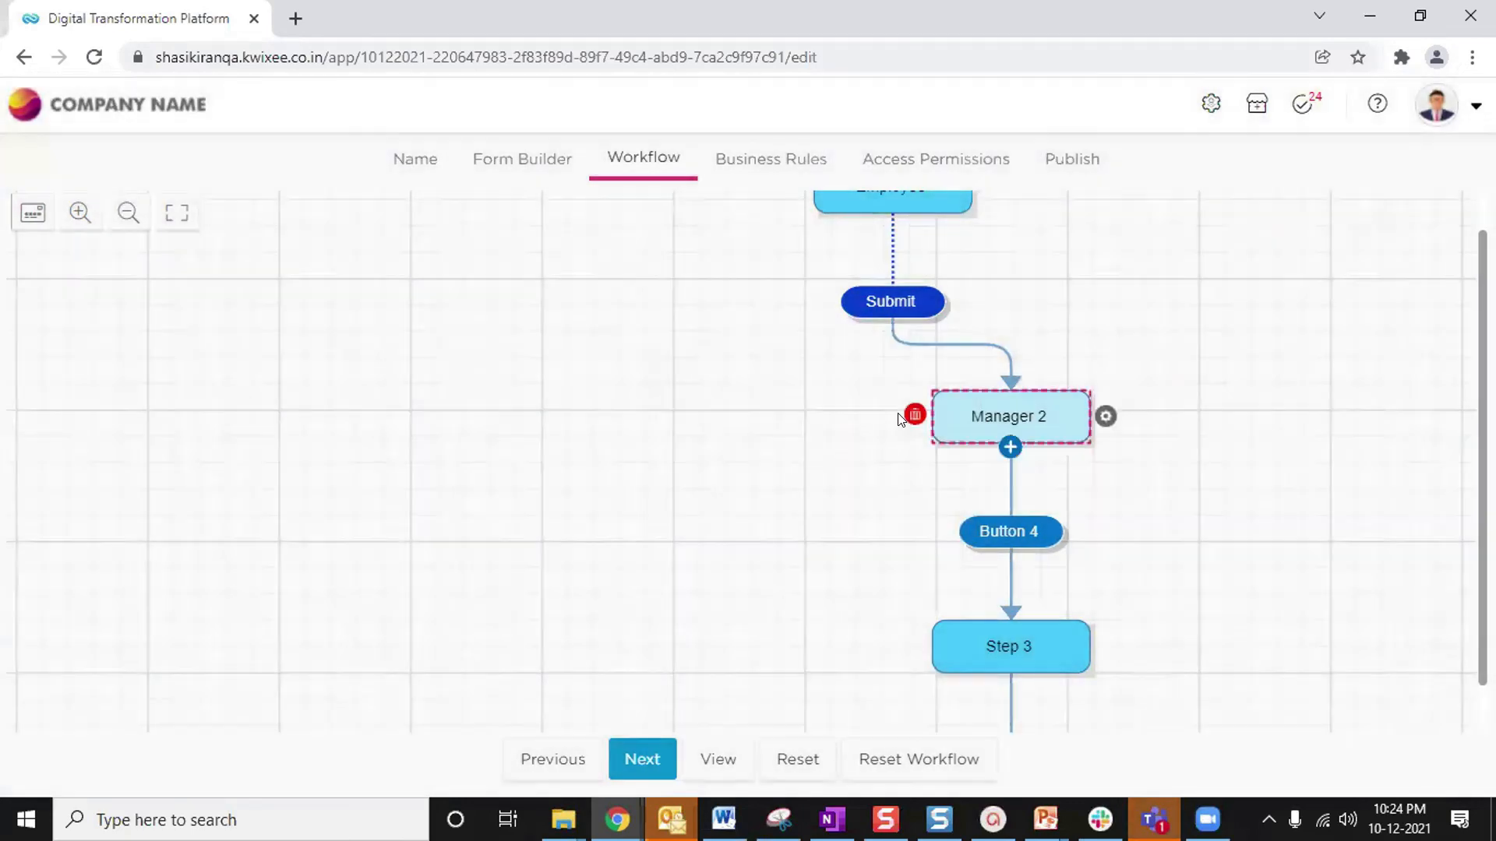
left_click(937, 414)
left_click(914, 413)
left_click(905, 508)
left_click(960, 631)
left_click(913, 644)
left_click(904, 515)
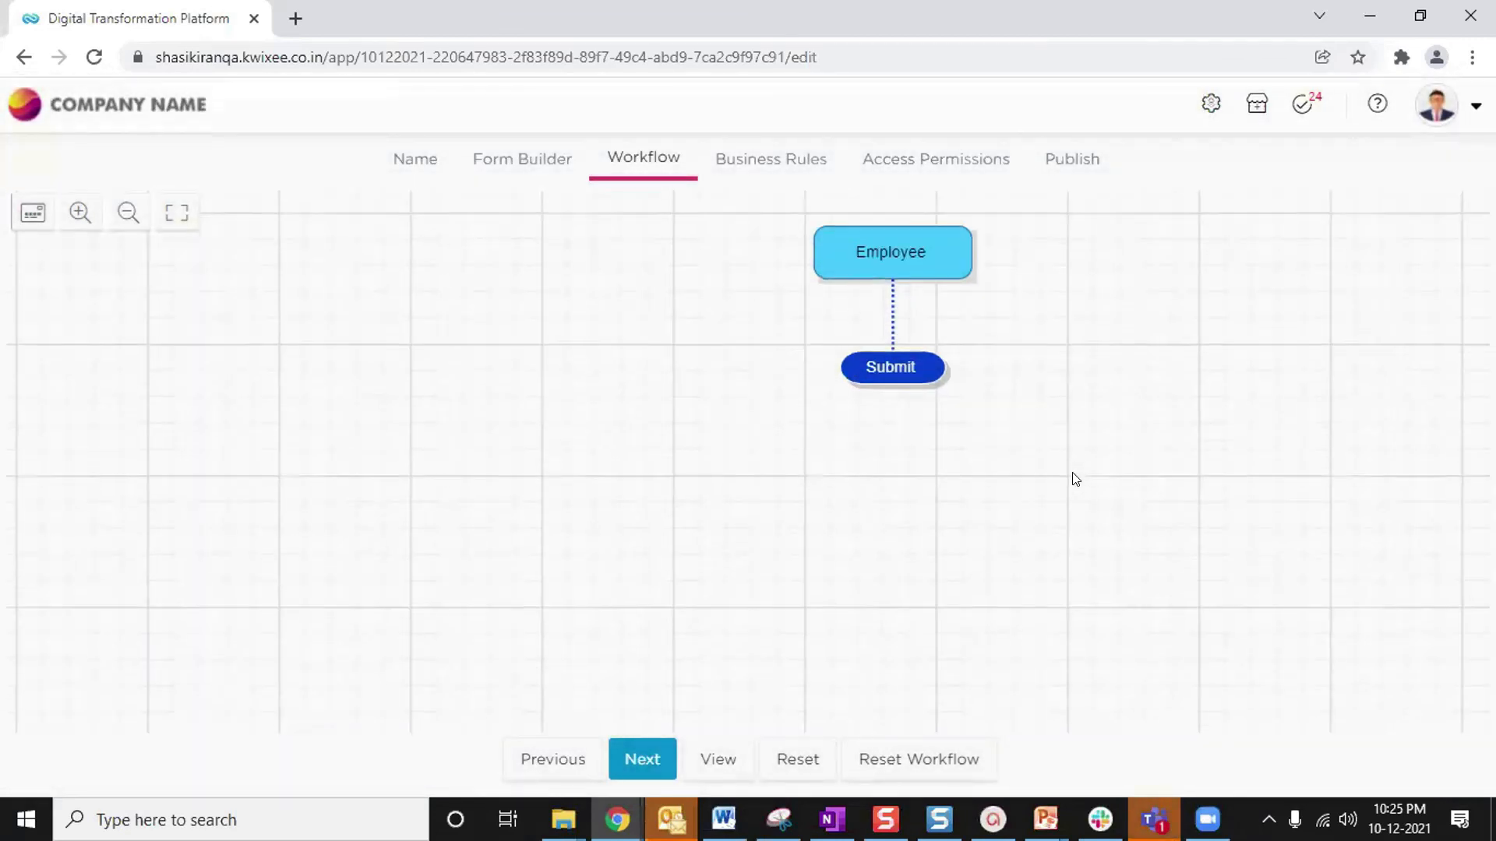
Create conditional steps from the Submit button and name Condition group 2's condition Manager 1
left_click(923, 463)
scroll(1226, 465, "down", 1)
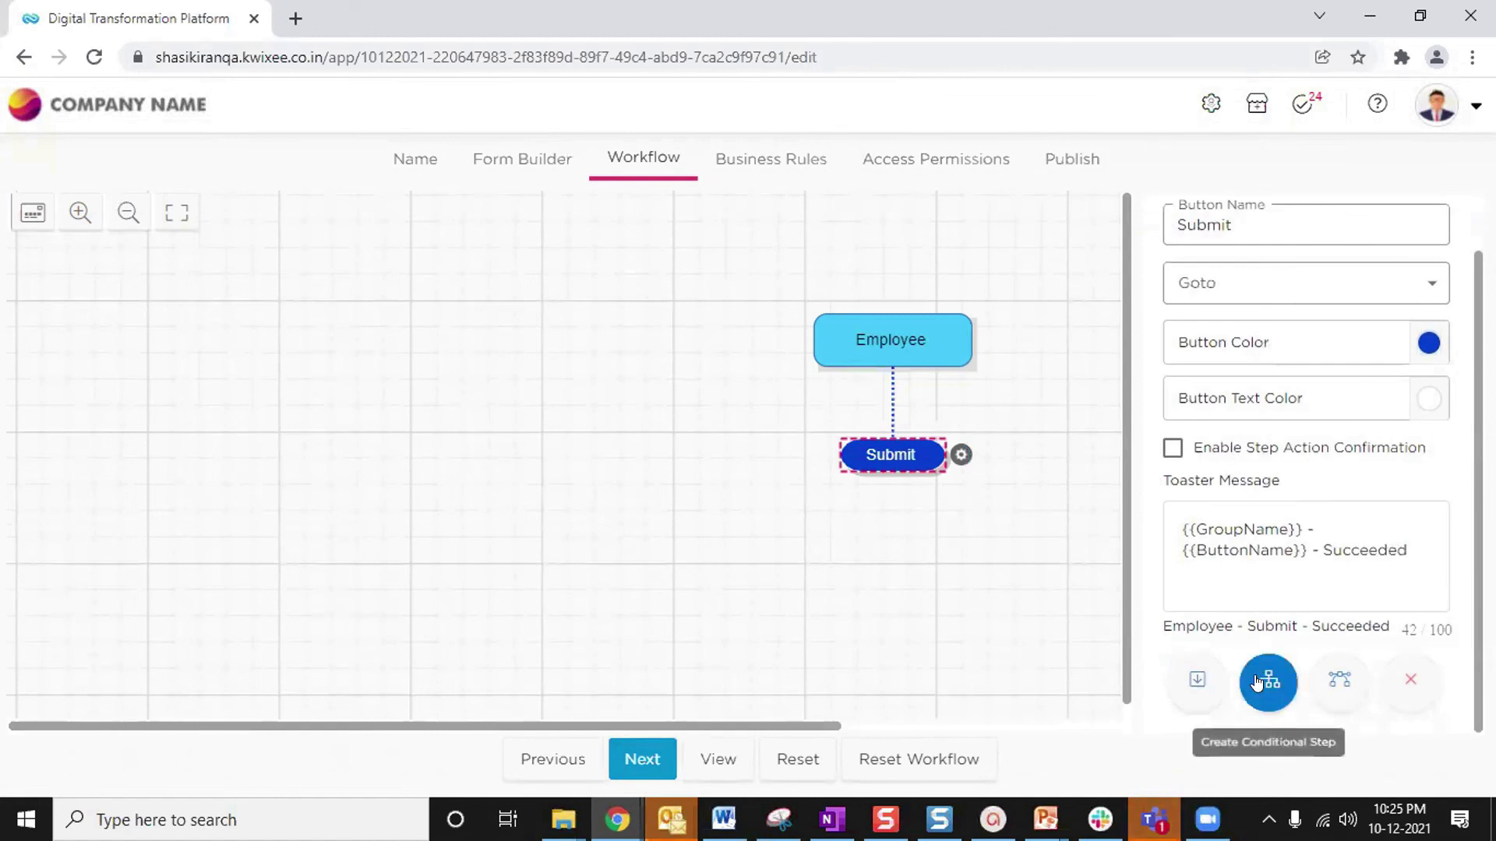
left_click(1266, 682)
left_click(768, 527)
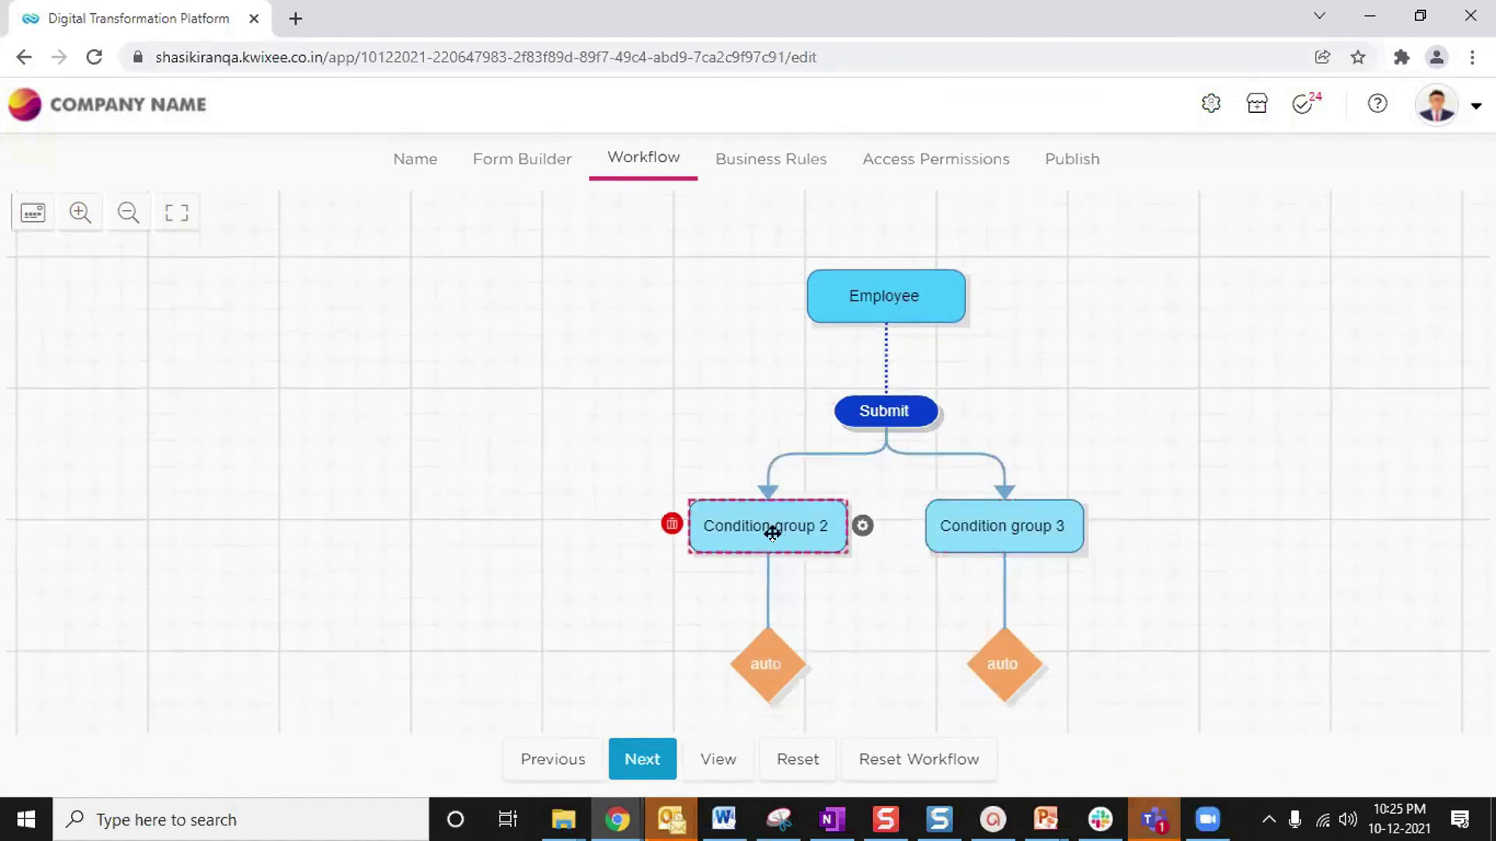
double_click(777, 533)
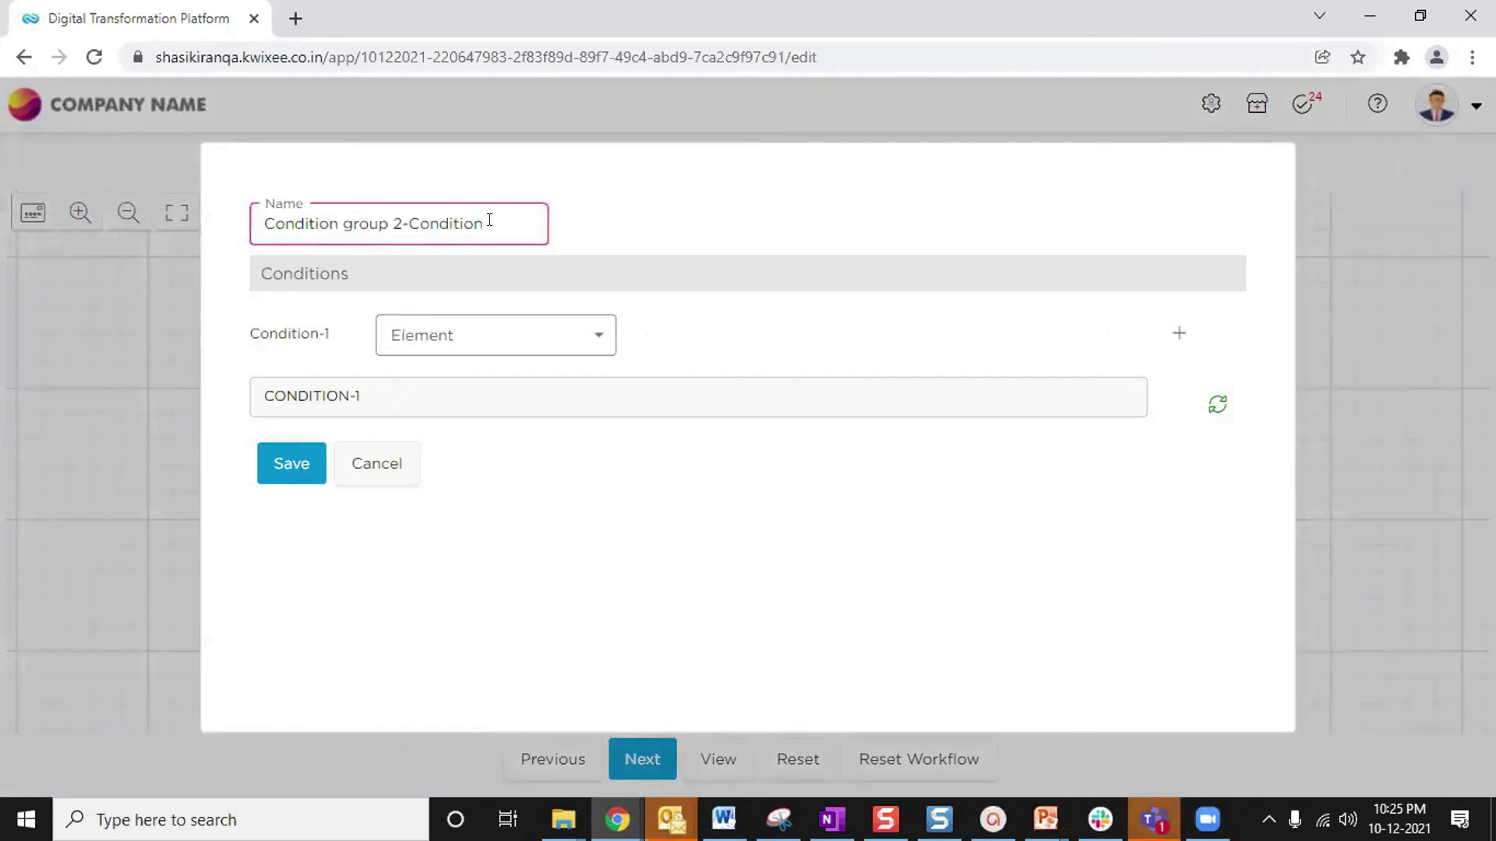
left_click_drag(489, 224, 175, 235)
type("Mana")
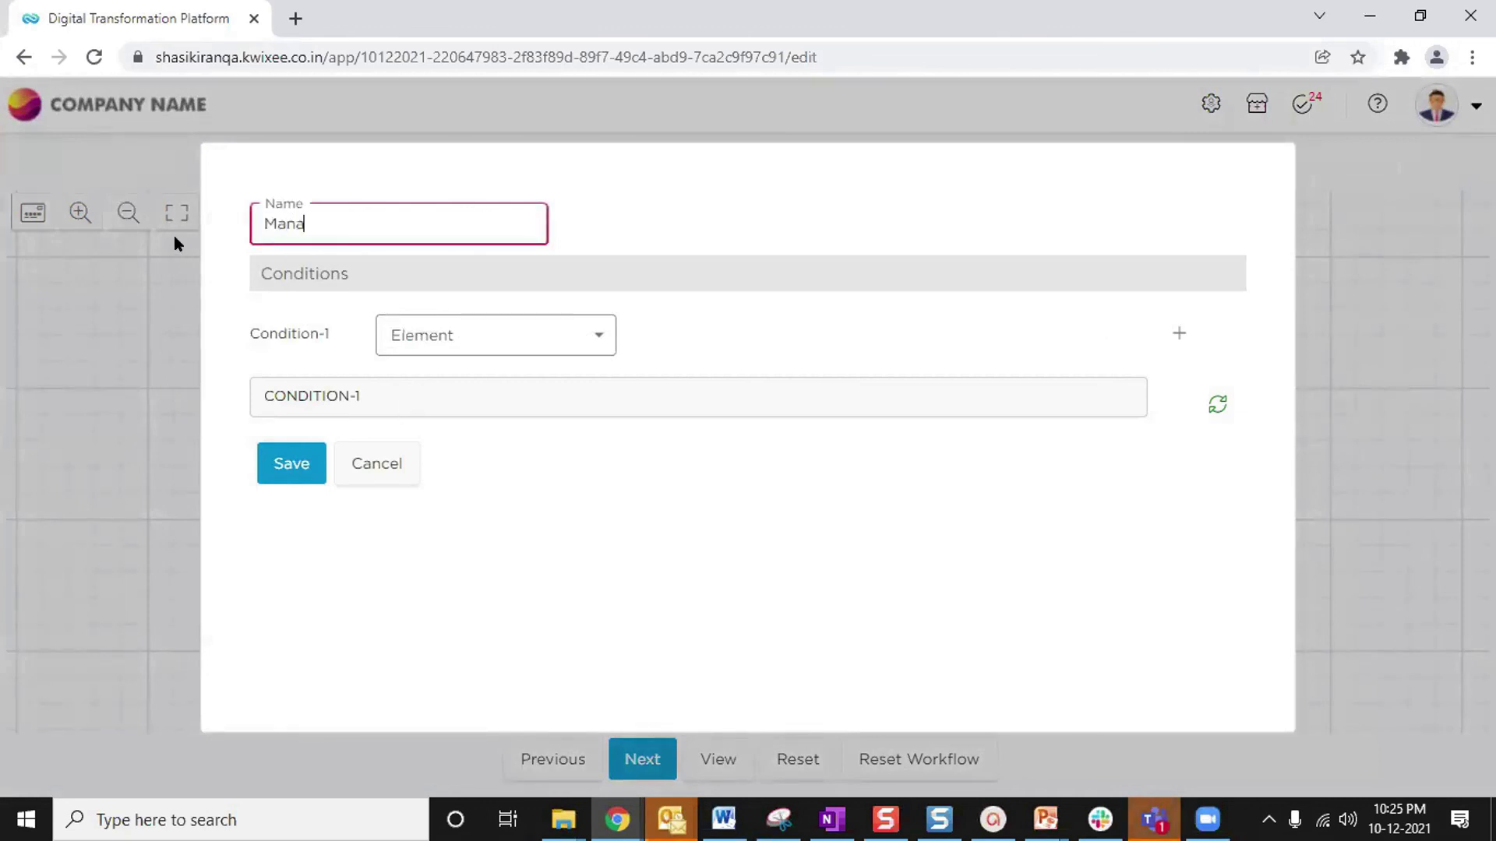
type("ger 1")
left_click(743, 185)
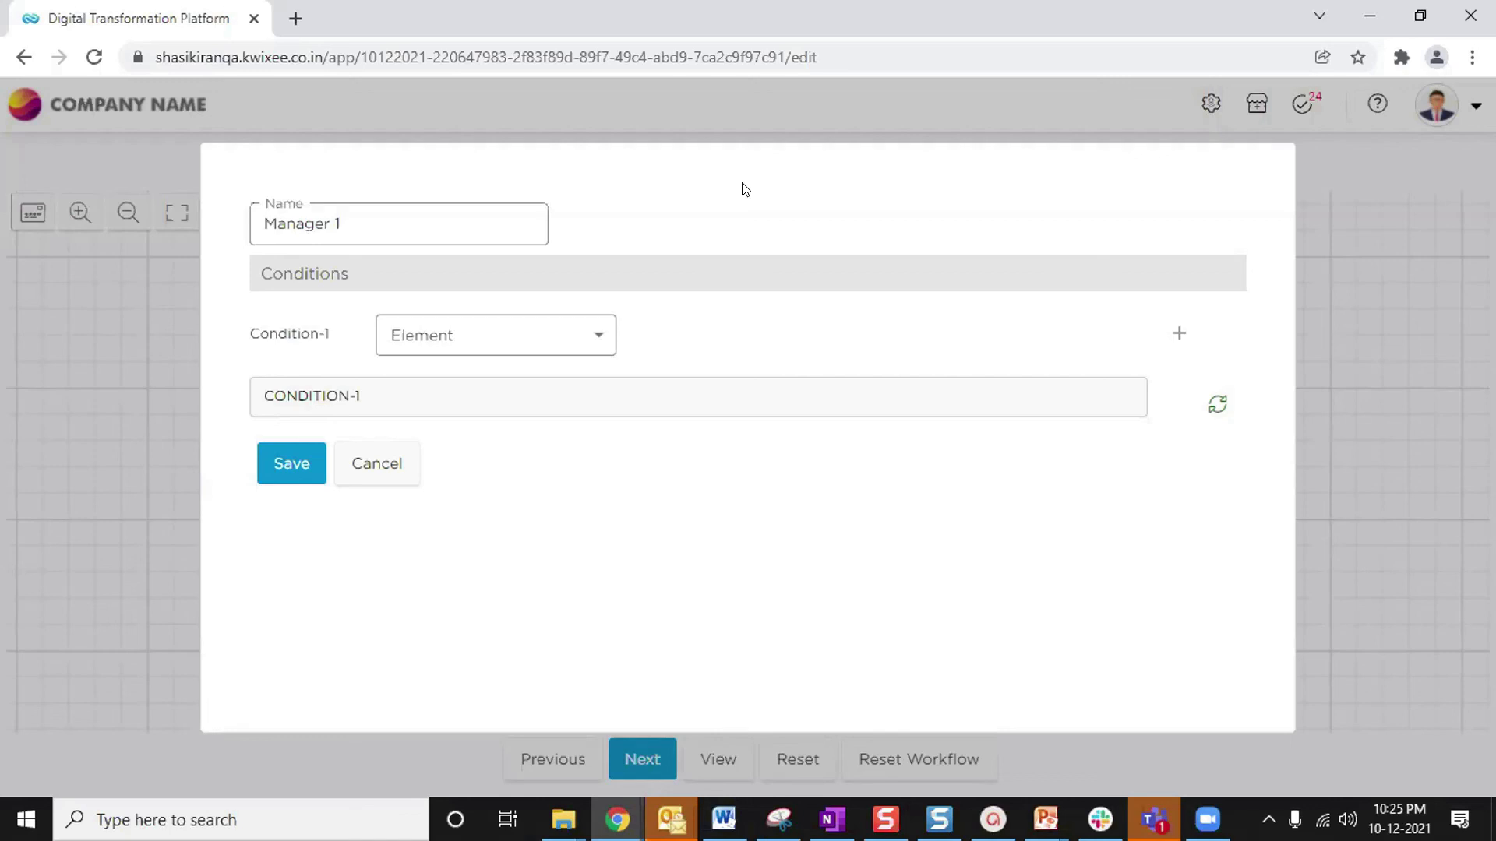
Set the Manager 1 condition to Type Of Leave, Compare With Value, Equal, Sick Leave and save it
left_click(538, 342)
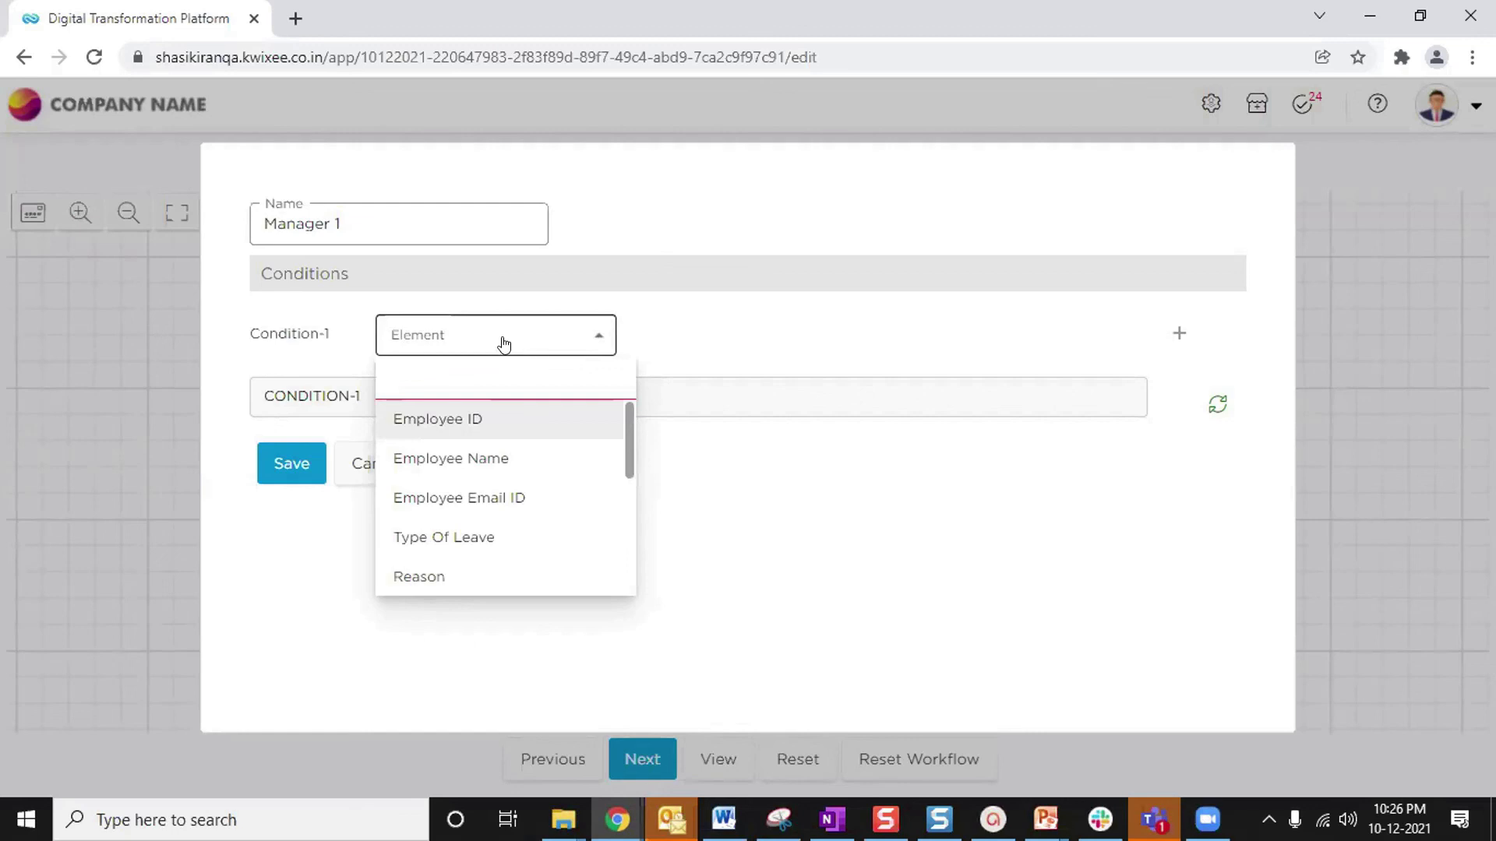
left_click(504, 345)
left_click(504, 344)
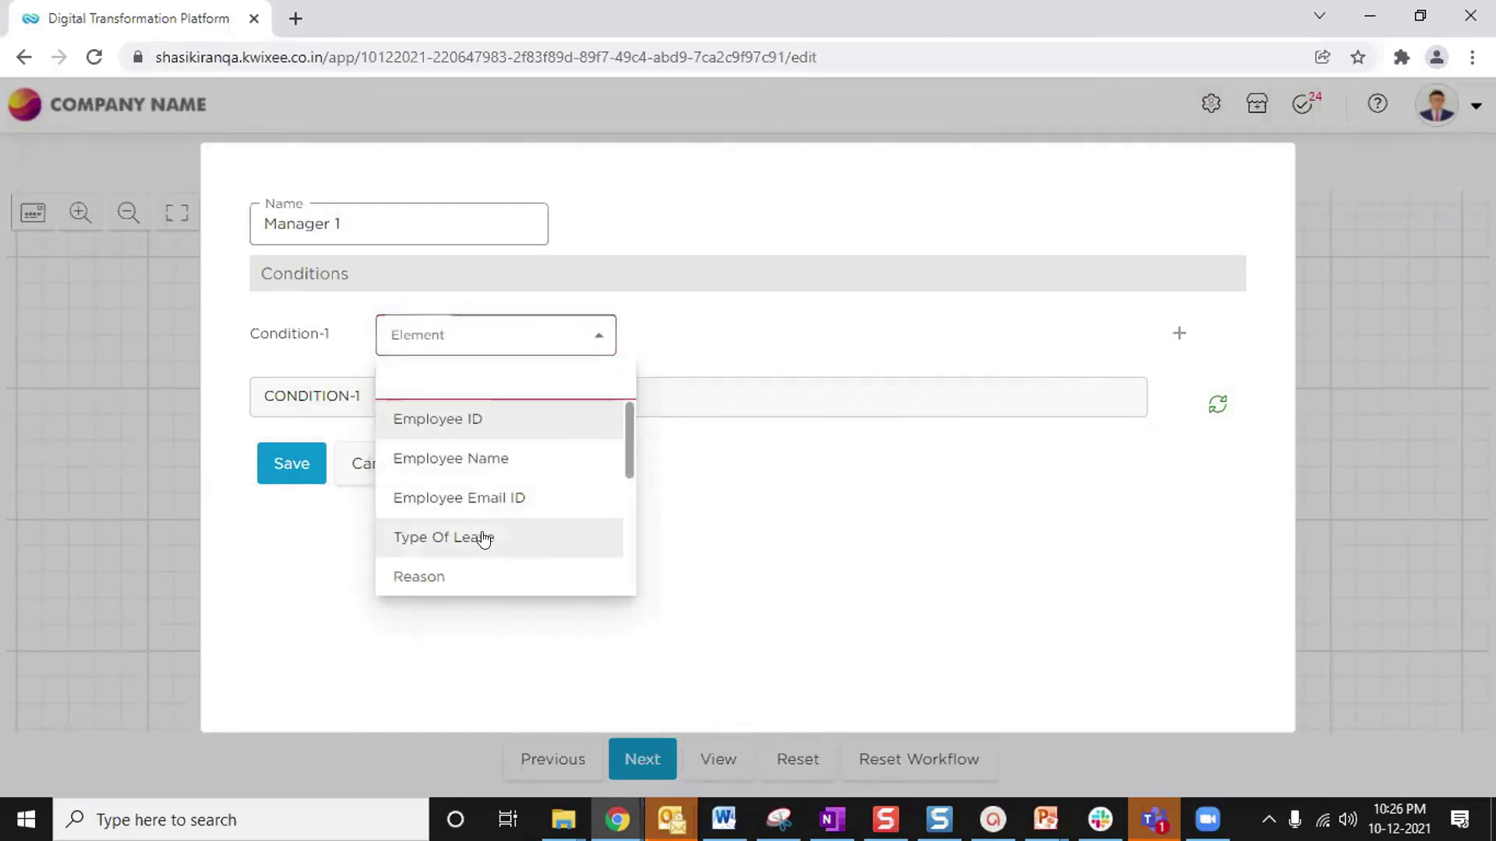
left_click(485, 538)
left_click(992, 336)
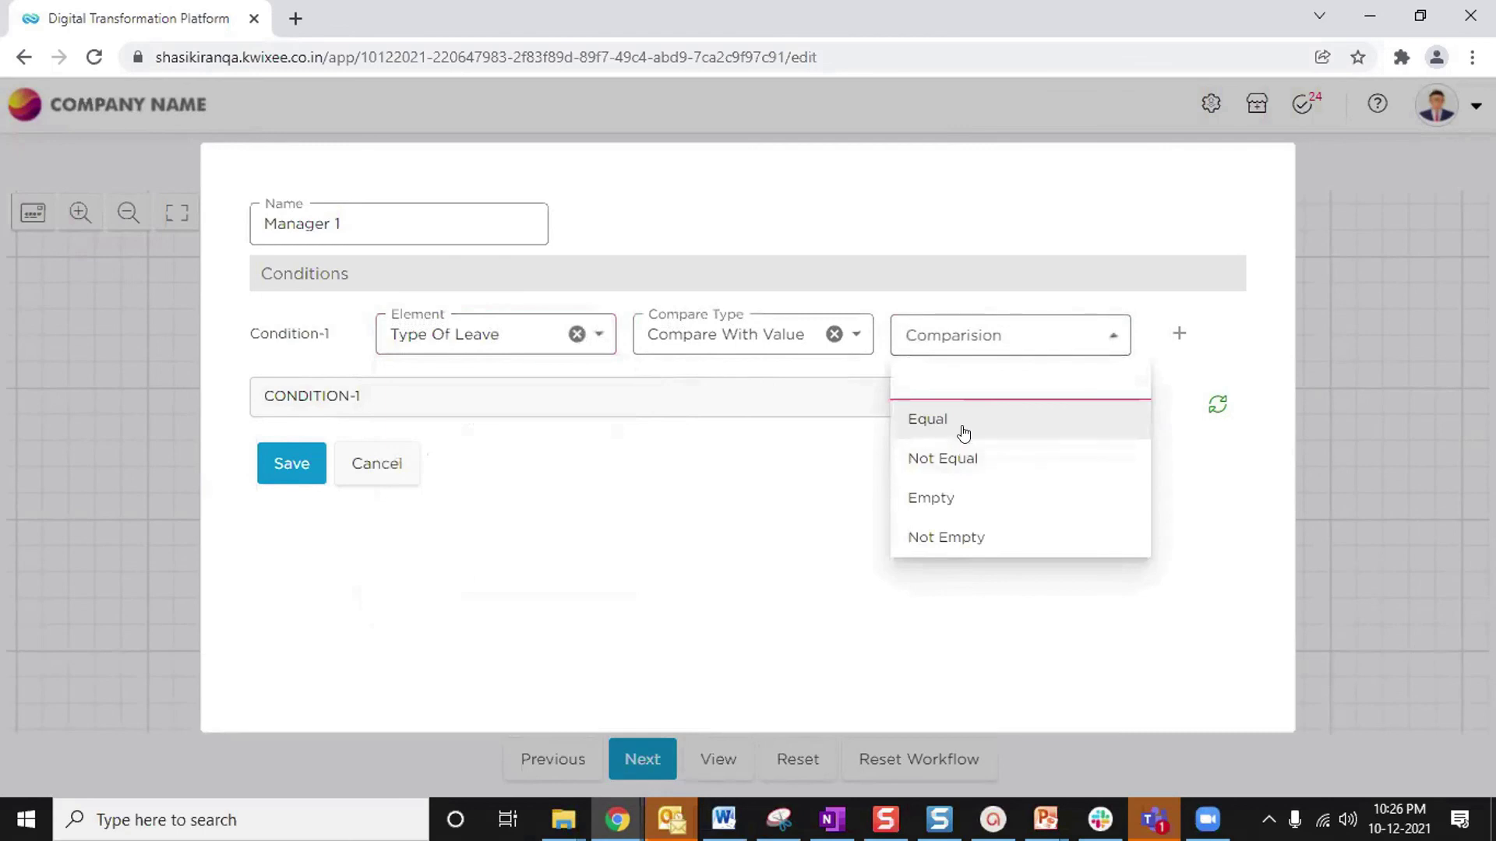
left_click(964, 434)
left_click(1115, 336)
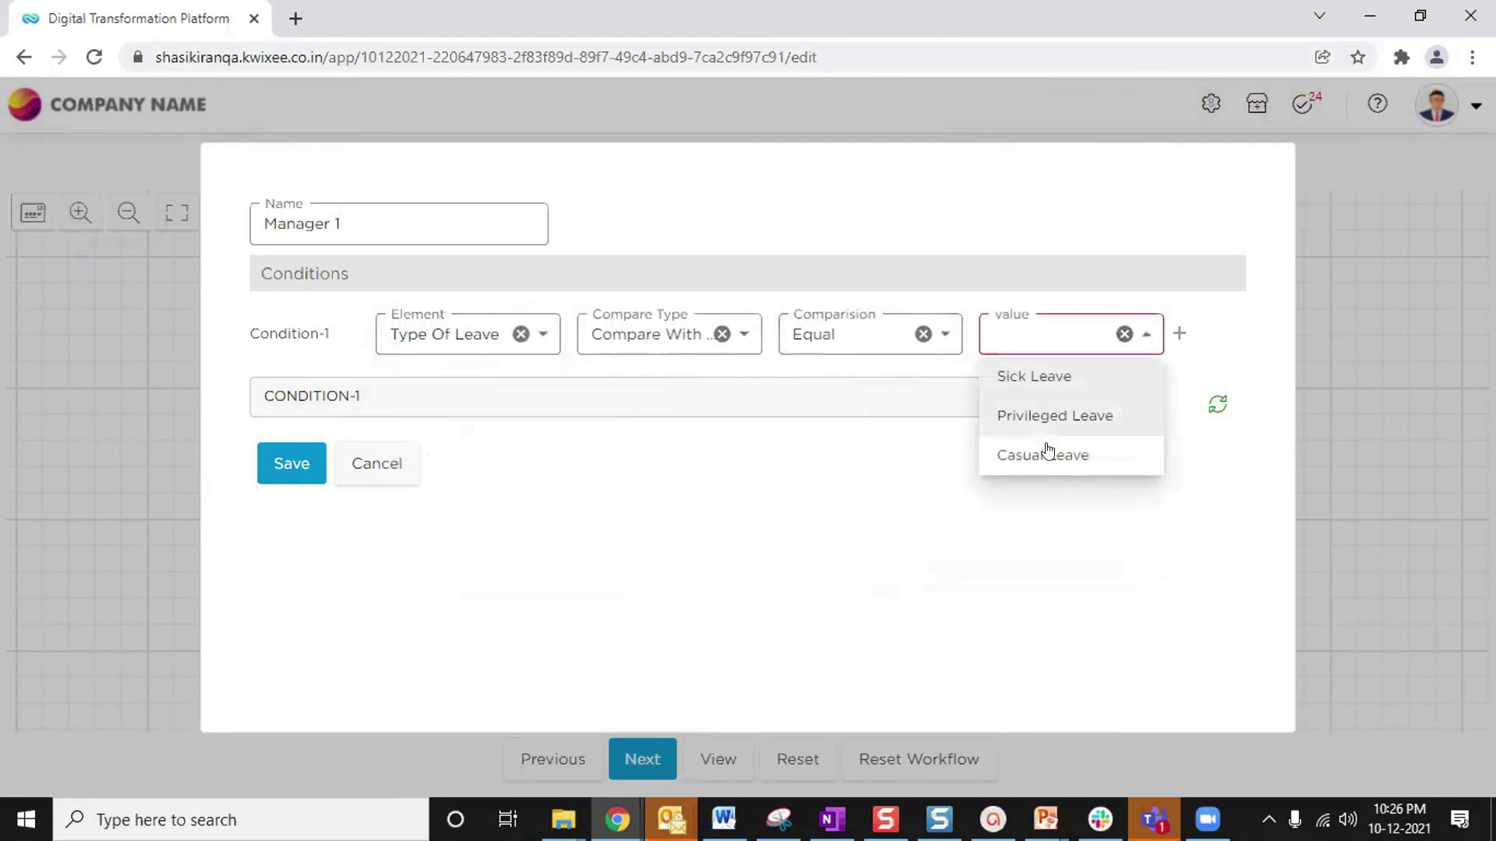
left_click(1039, 377)
left_click(290, 464)
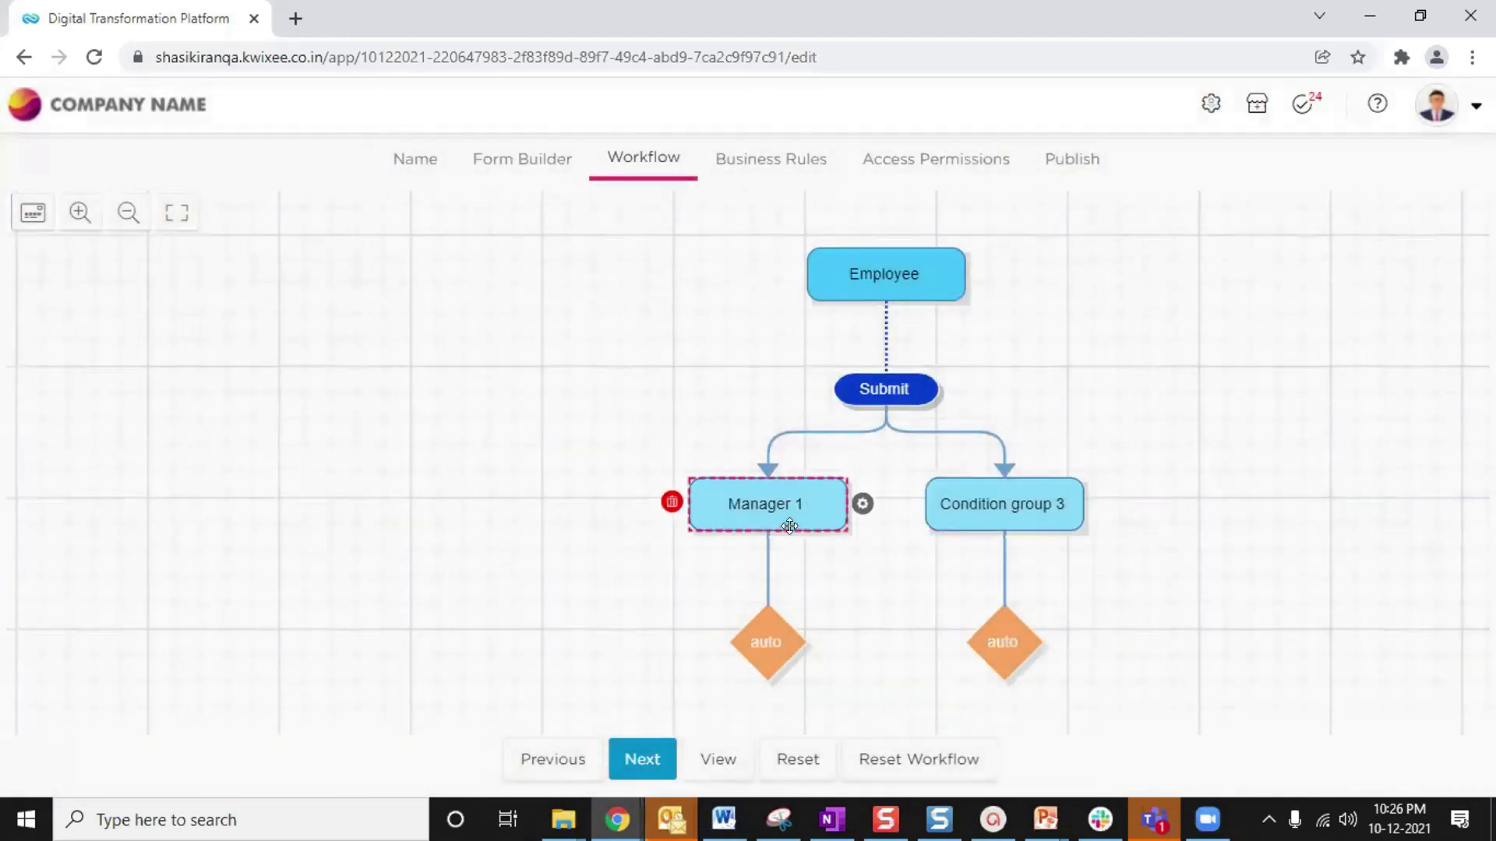
Add a step below the auto node of Manager 1 and name it Hr
scroll(775, 536, "down", 1)
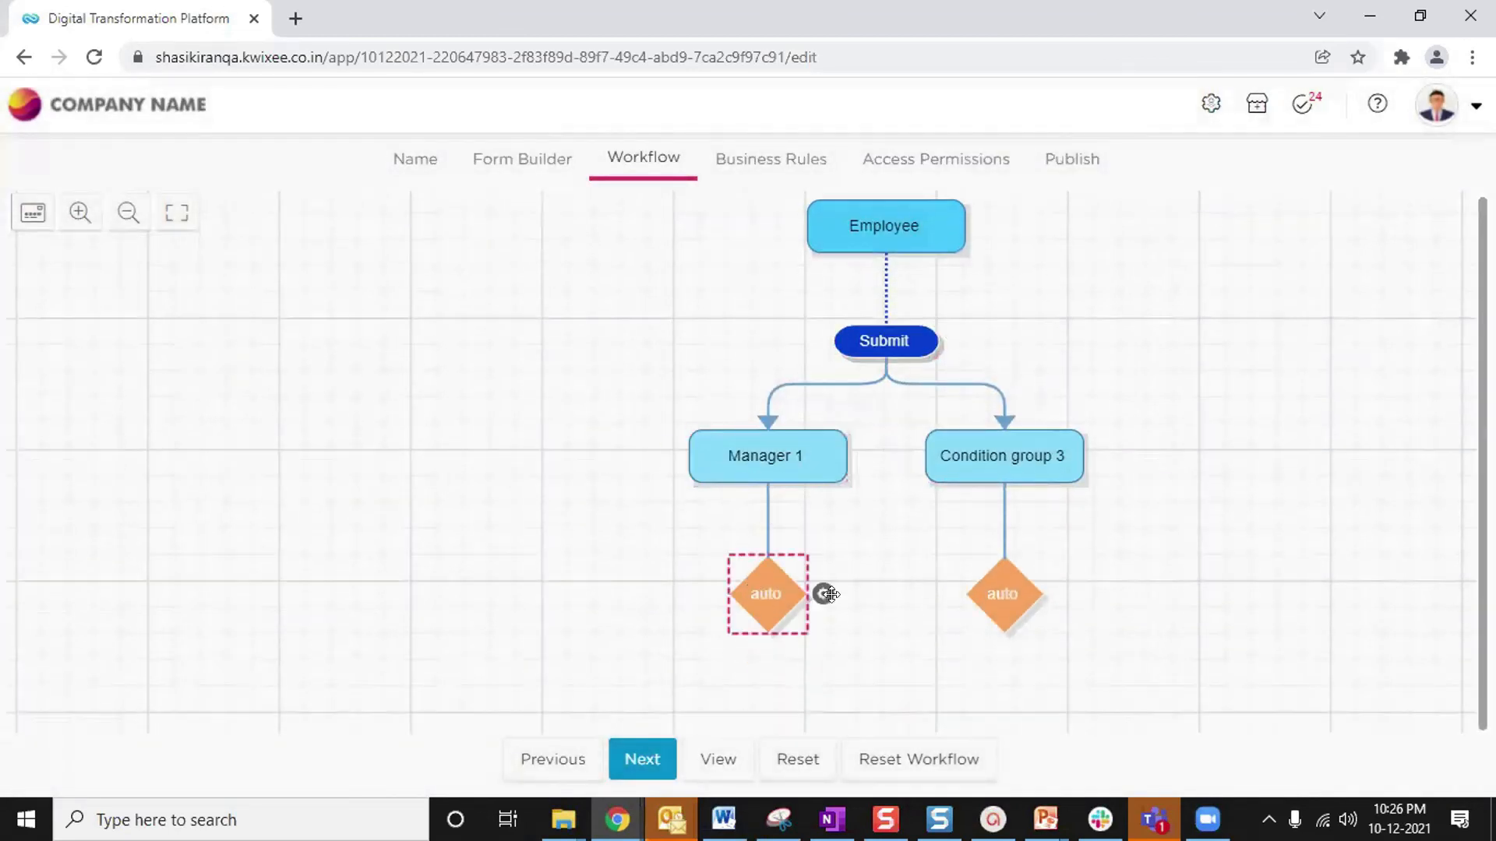
left_click(828, 594)
left_click(1196, 361)
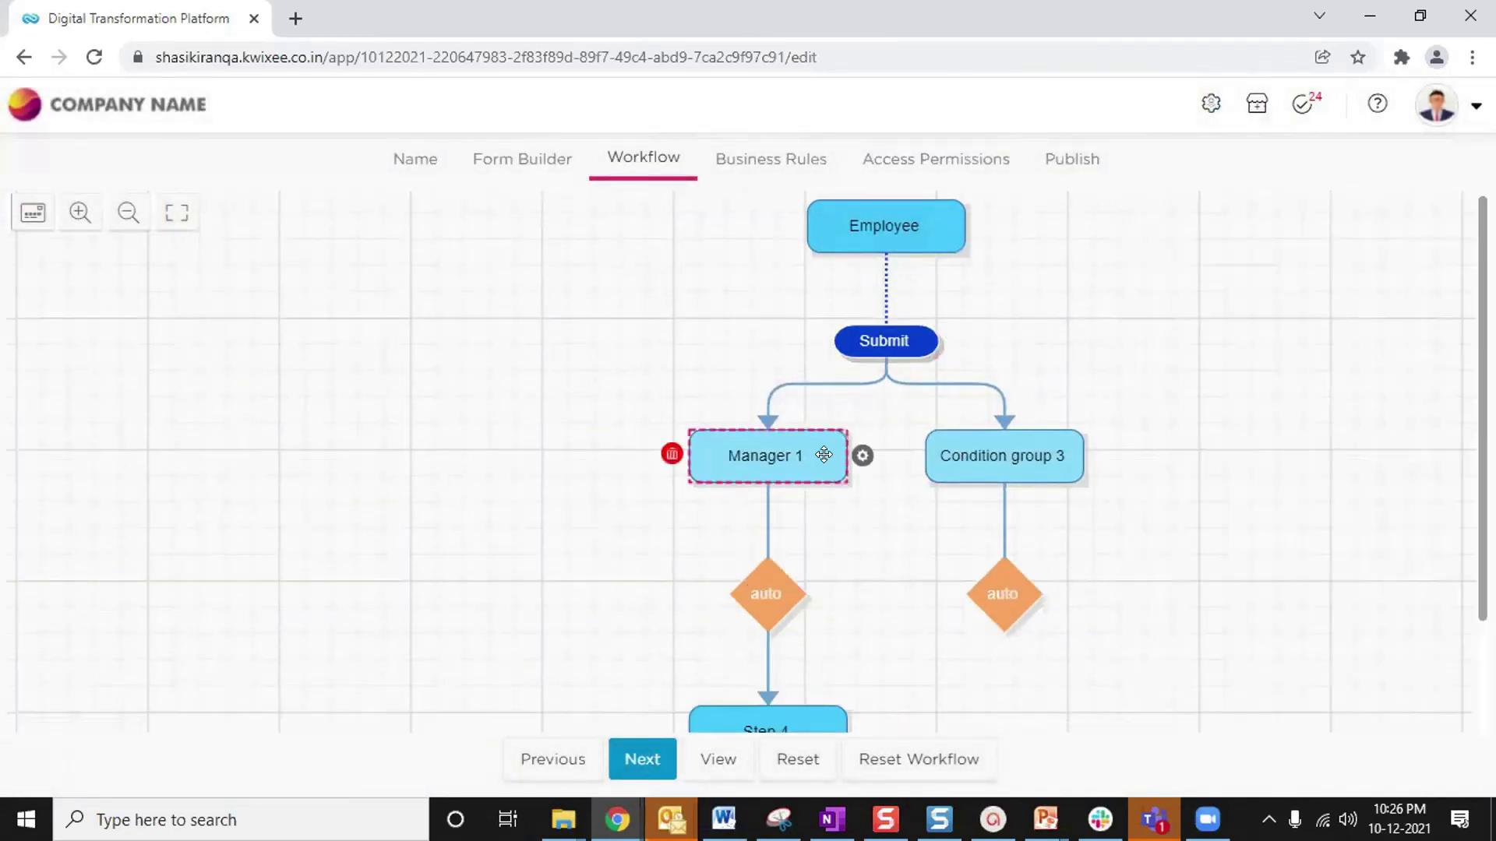
scroll(823, 455, "down", 1)
left_click(862, 664)
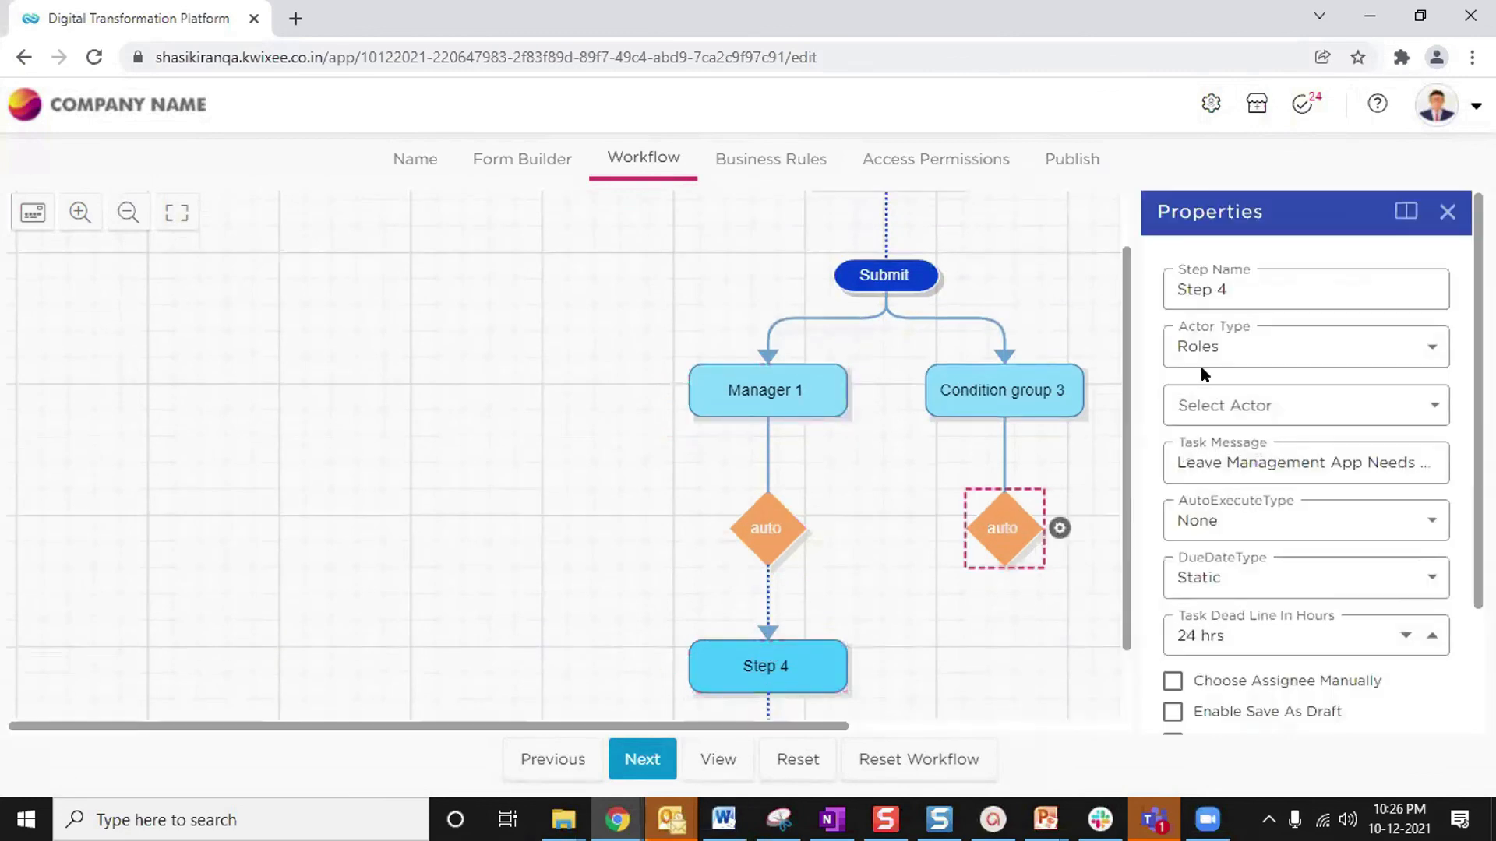
triple_click(1183, 290)
type("Hr")
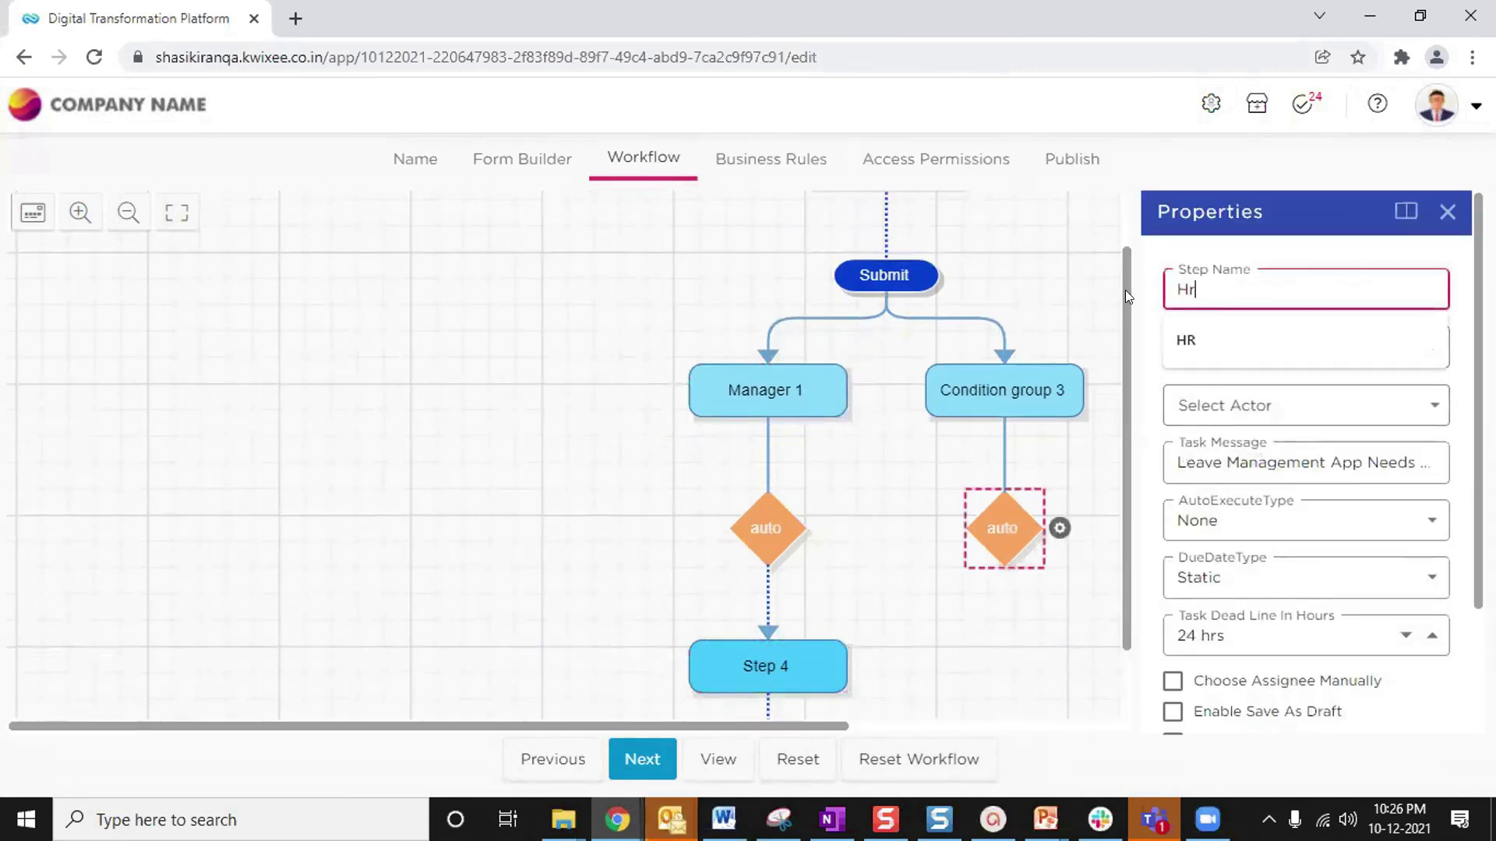
left_click(478, 251)
Open Condition group 3's condition and name it Manager 2
left_click(1013, 381)
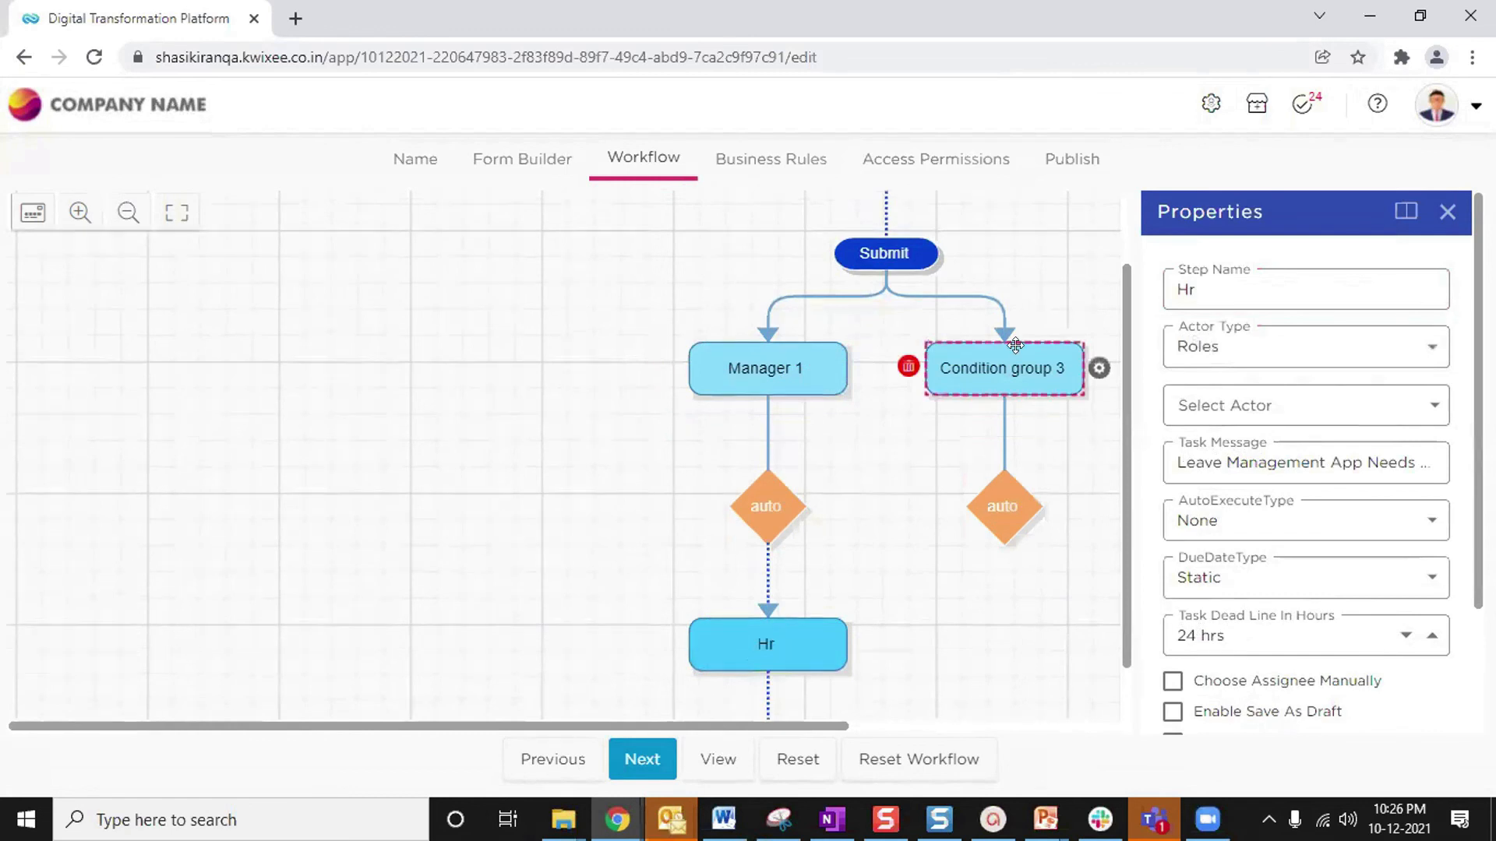
double_click(1018, 360)
triple_click(411, 223)
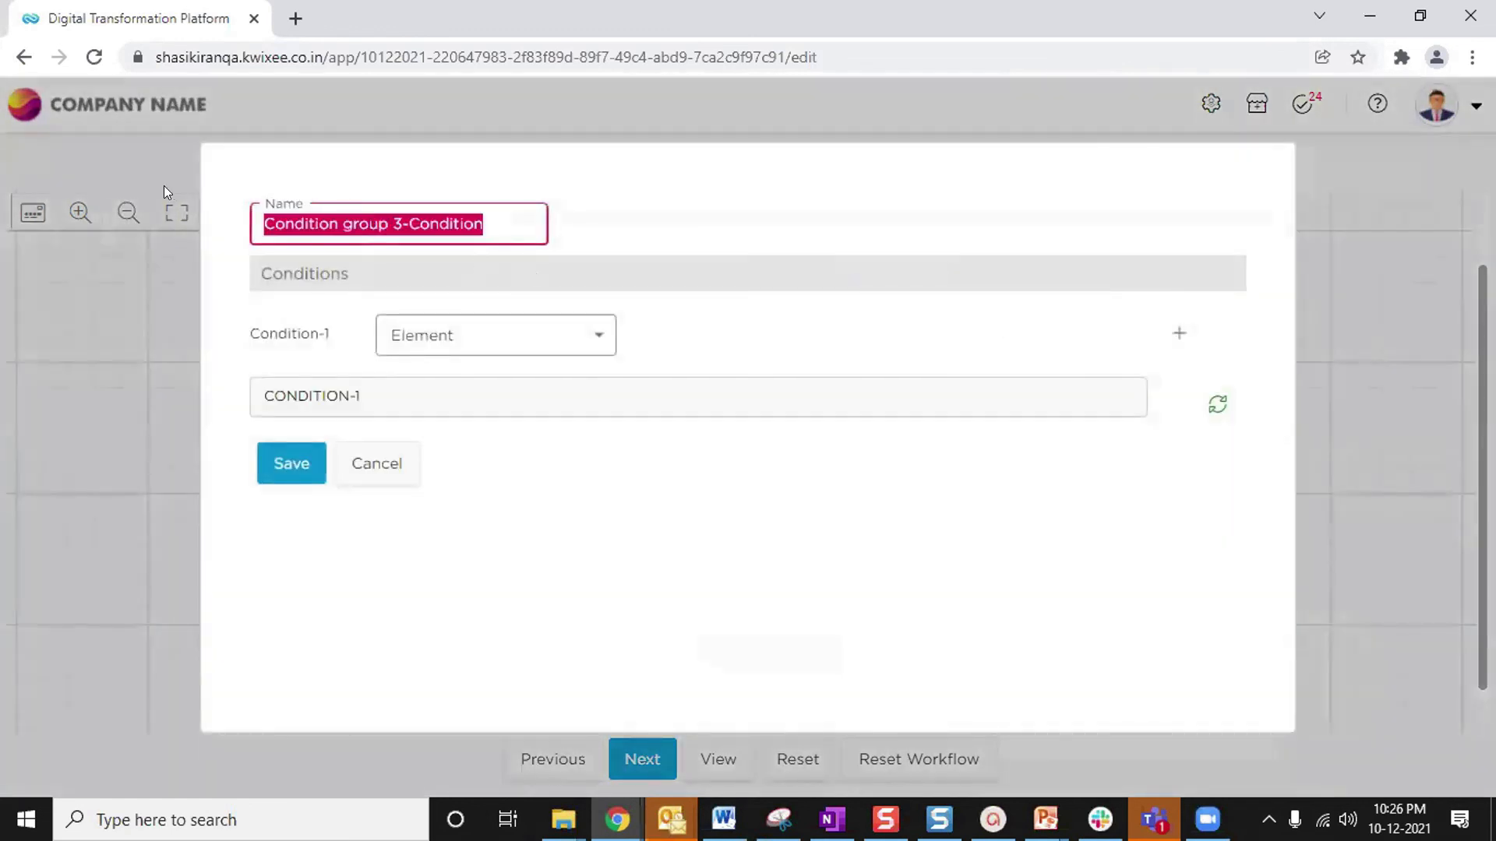
type("Manager ")
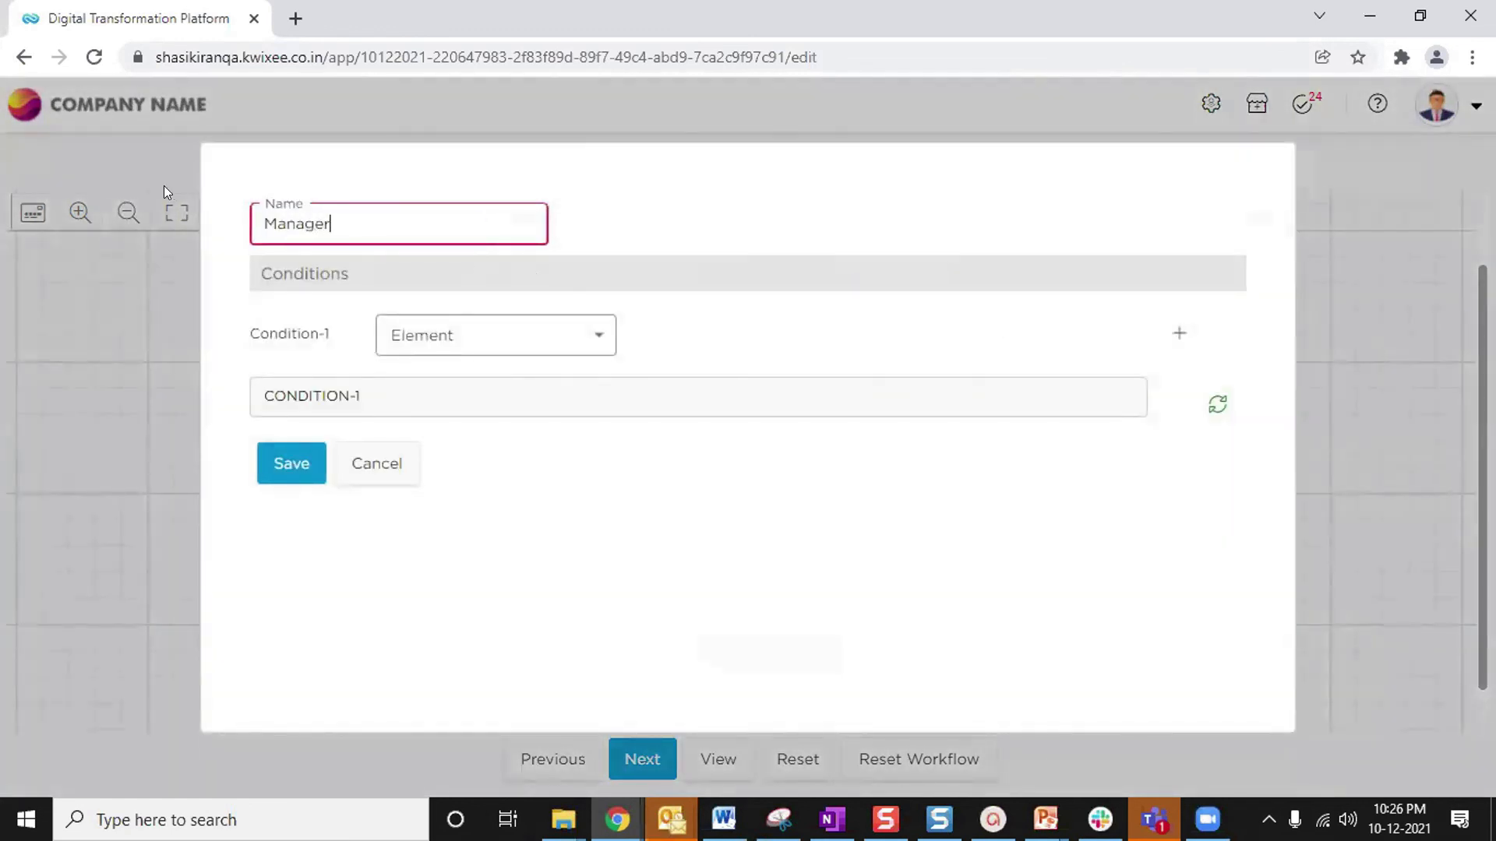
type("2")
Set the Manager 2 condition to Type Of Leave, Compare With Value, Equal, Casual Leave and save it
left_click(518, 341)
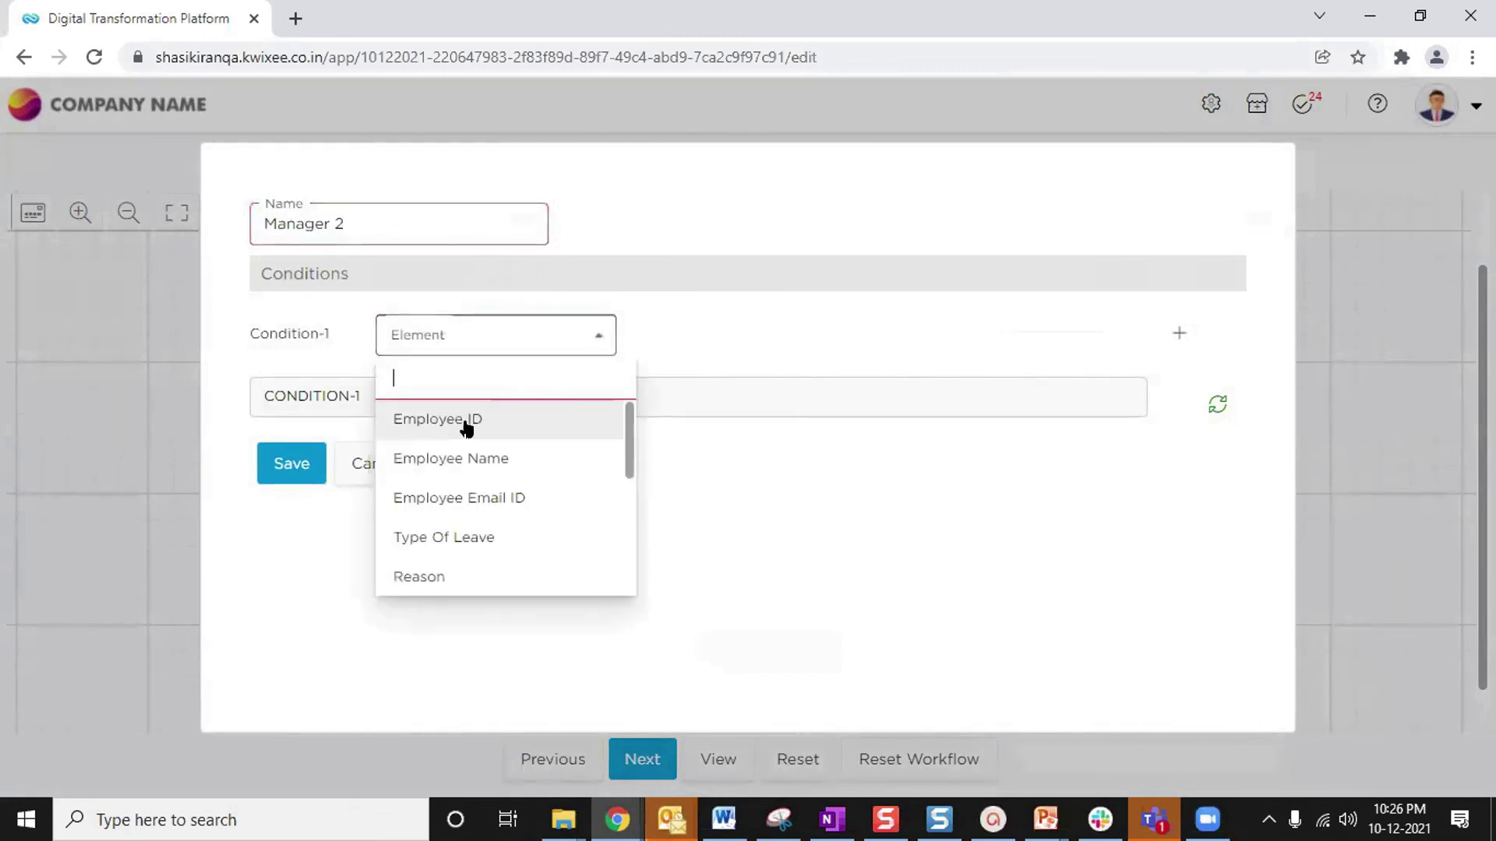
left_click(439, 536)
left_click(958, 333)
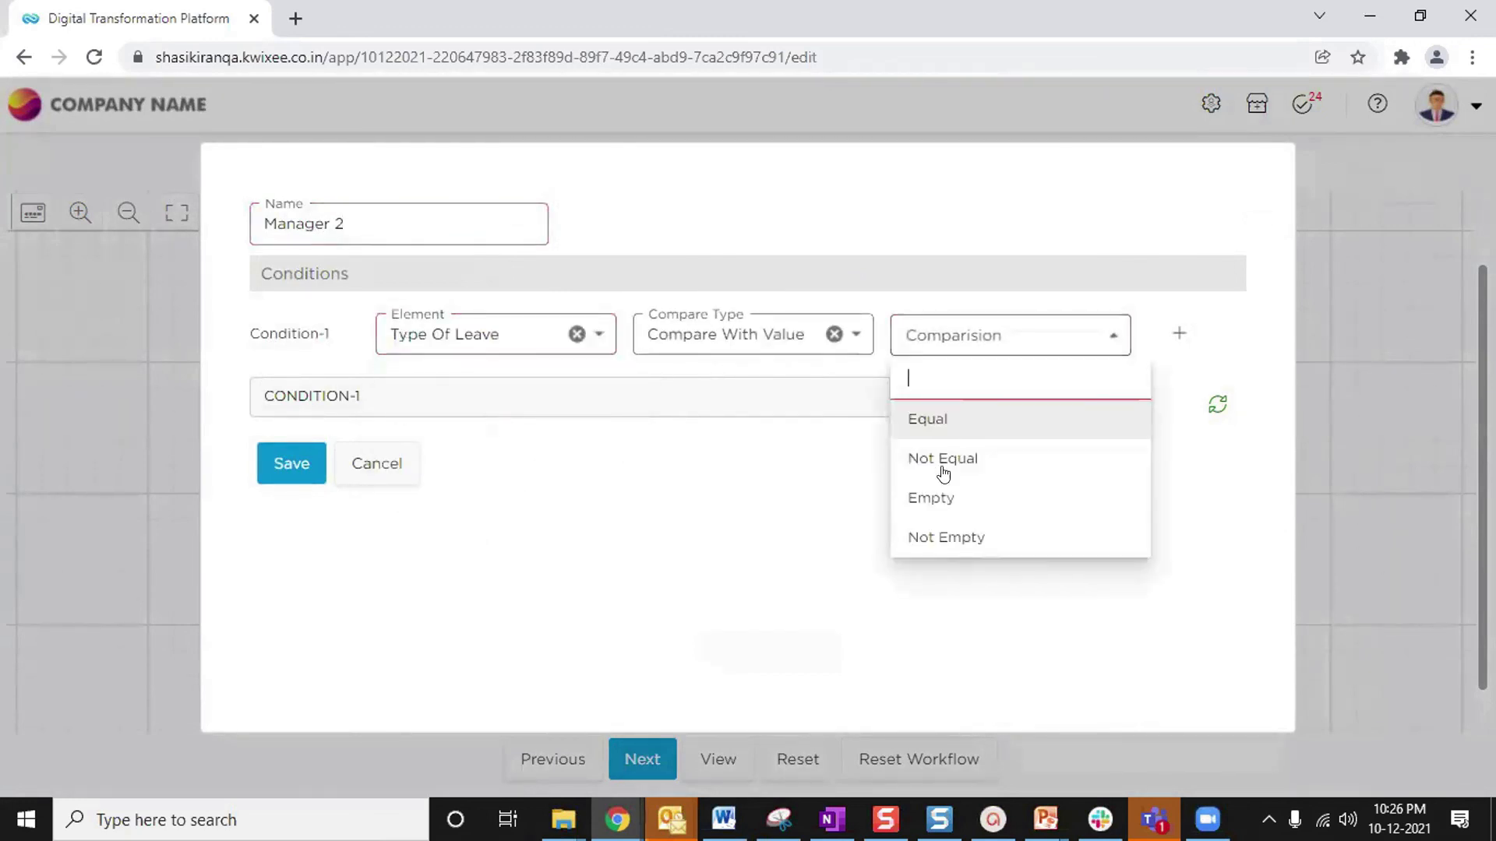
left_click(927, 421)
left_click(1115, 335)
left_click(1035, 454)
left_click(273, 475)
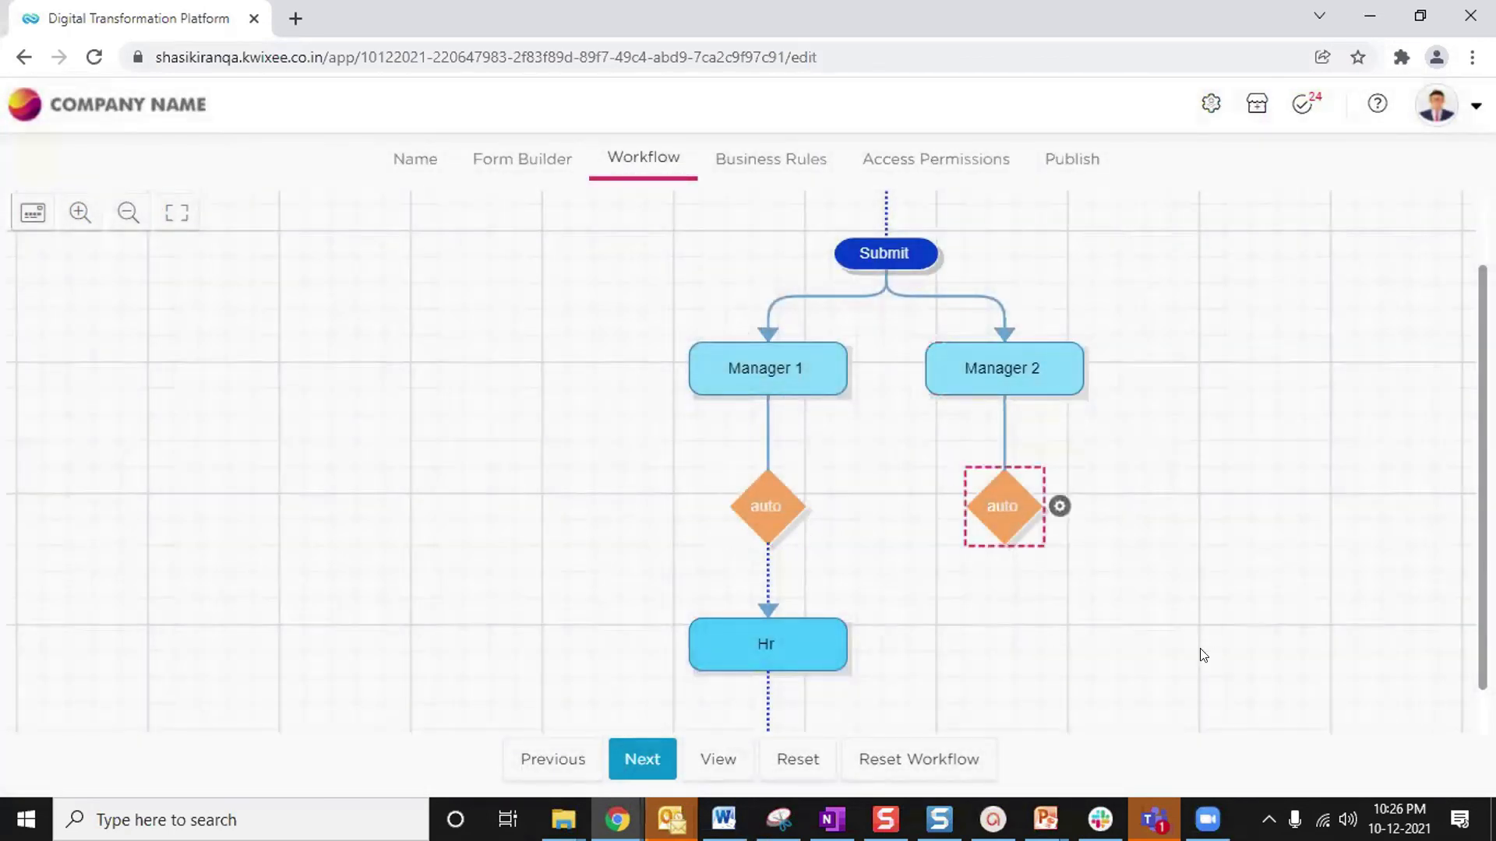
Add a step below the auto node of Manager 2 and open the new step's properties
left_click(1007, 510)
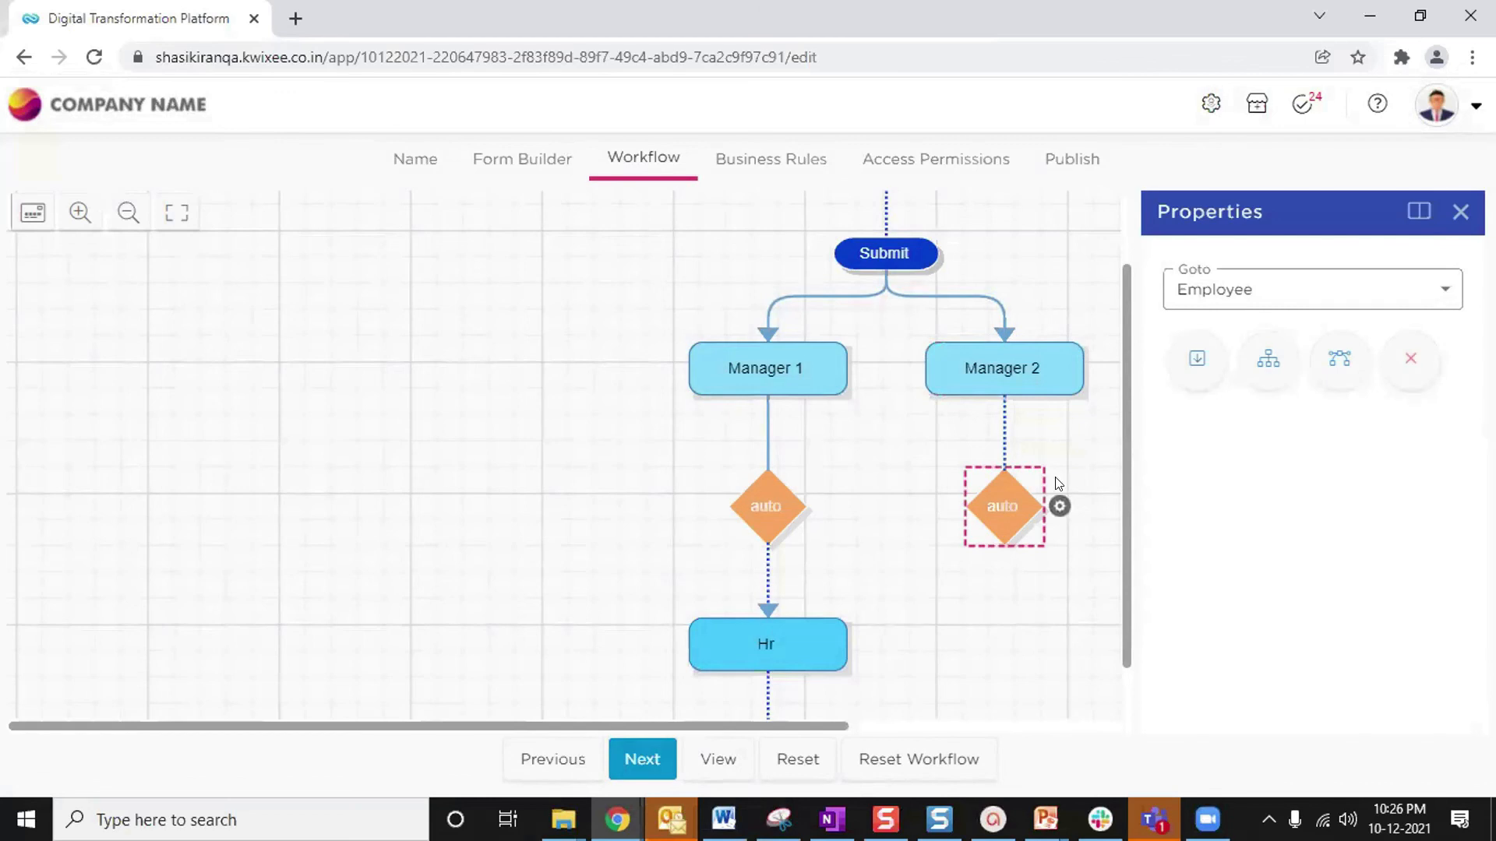
left_click(1191, 372)
scroll(1130, 539, "down", 1)
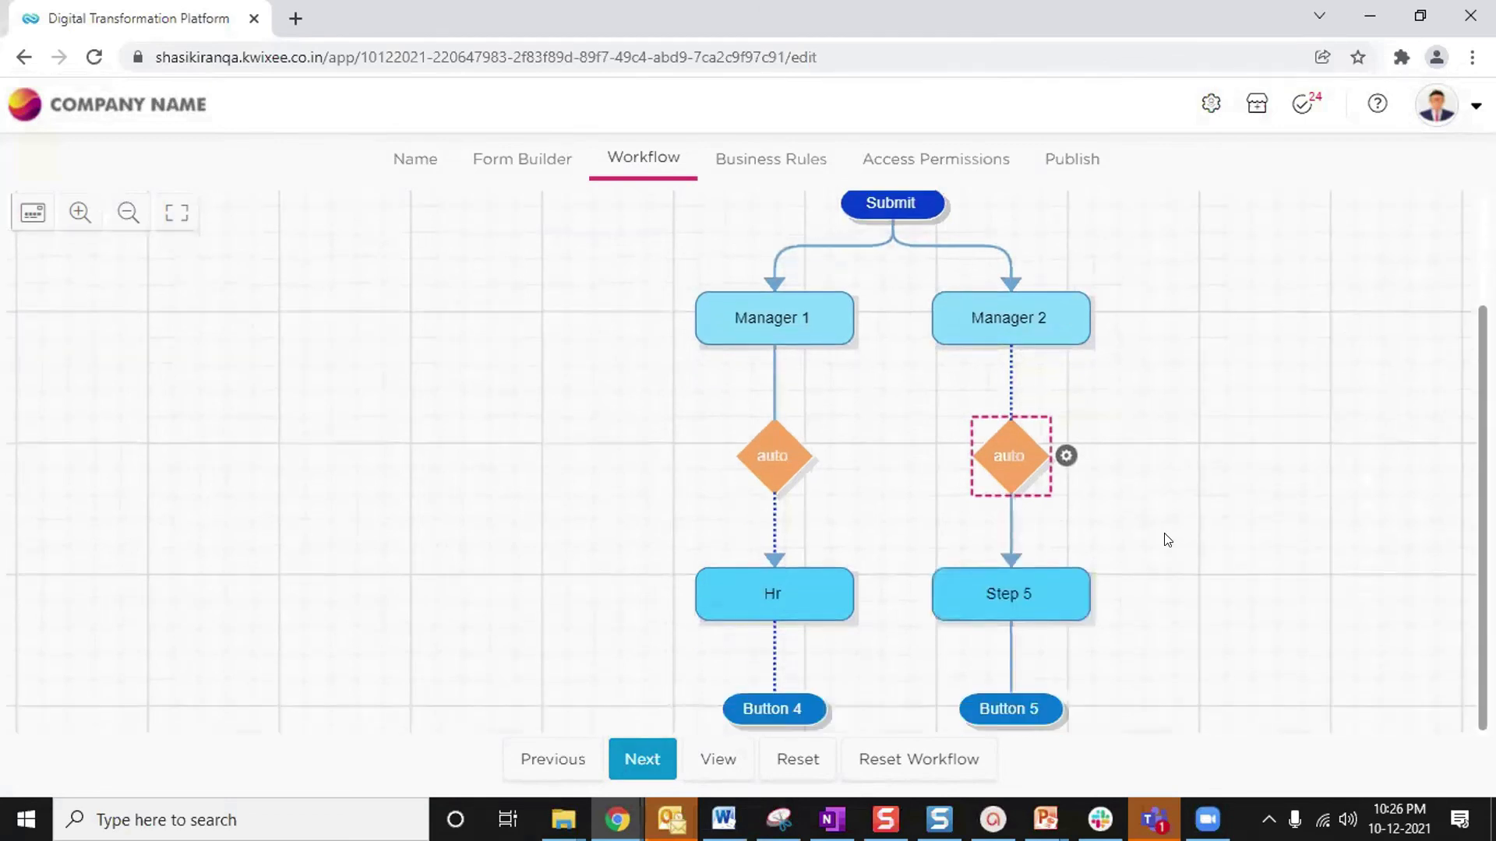
left_click(989, 594)
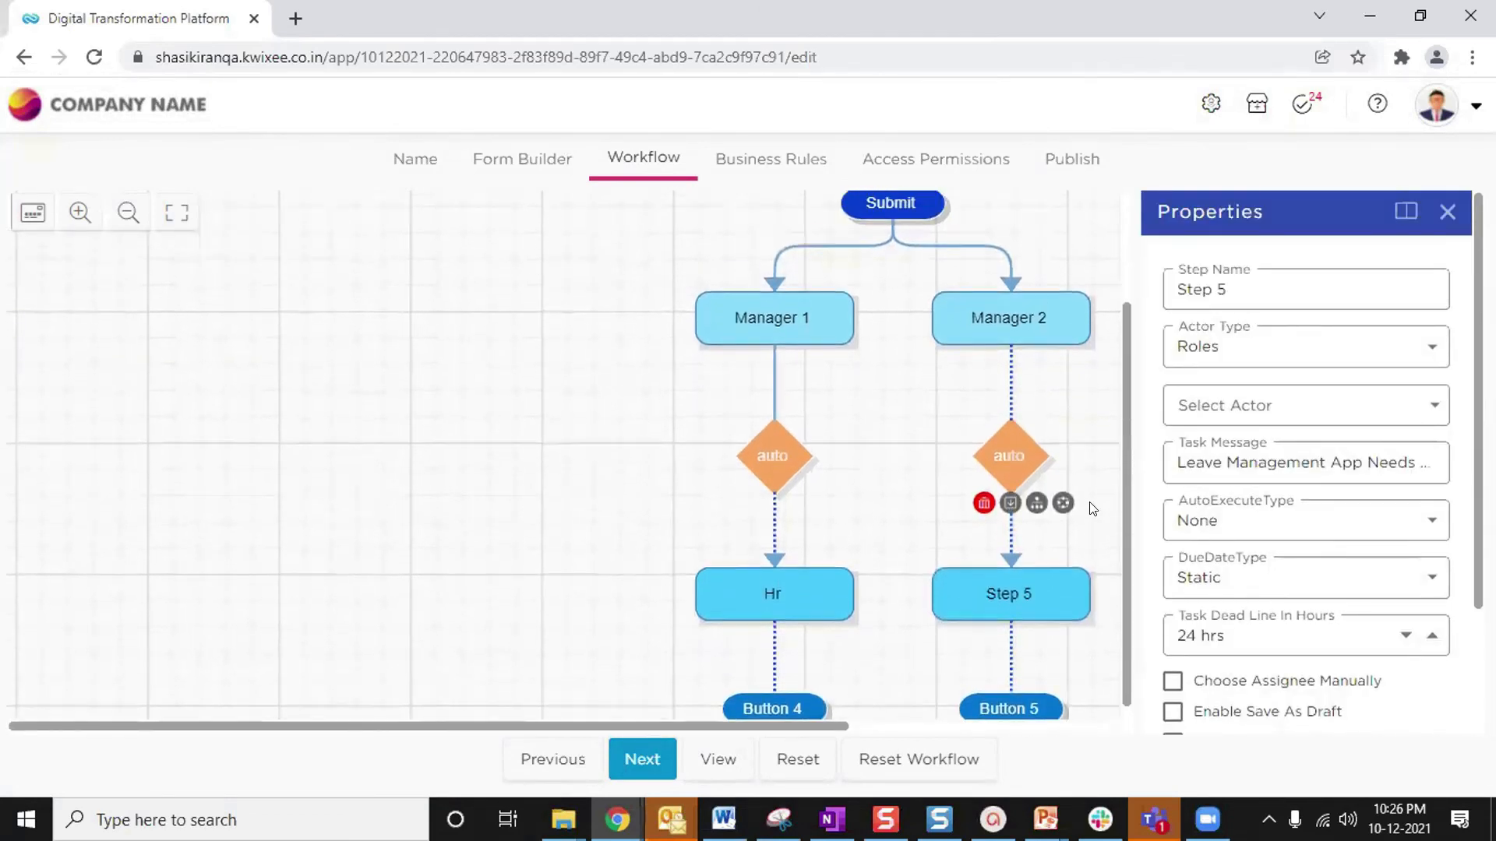
scroll(1093, 508, "down", 1)
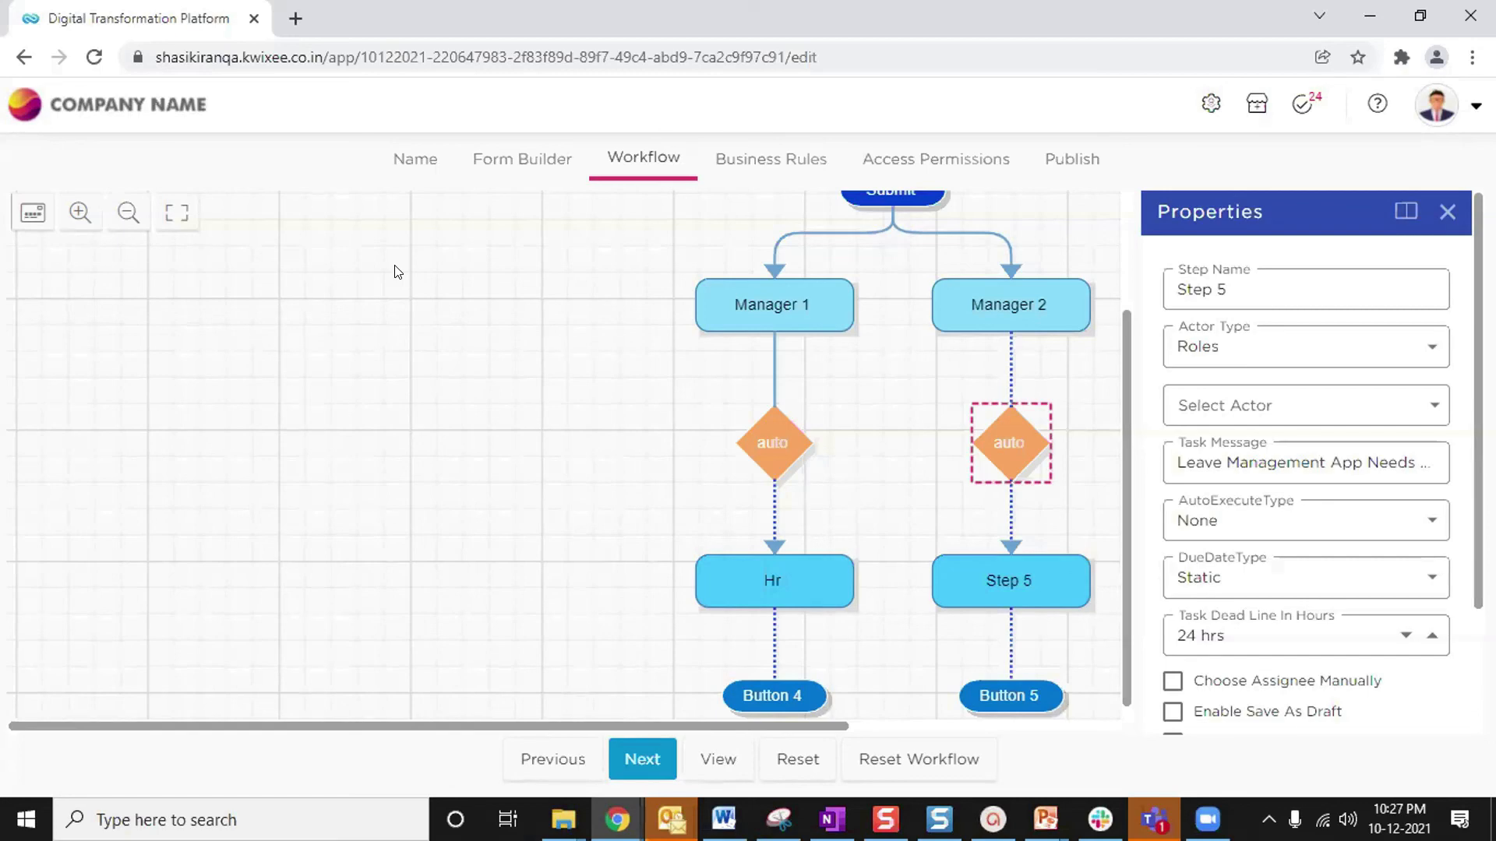
Leave the app editor for the home dashboard without saving the workflow changes
left_click(163, 103)
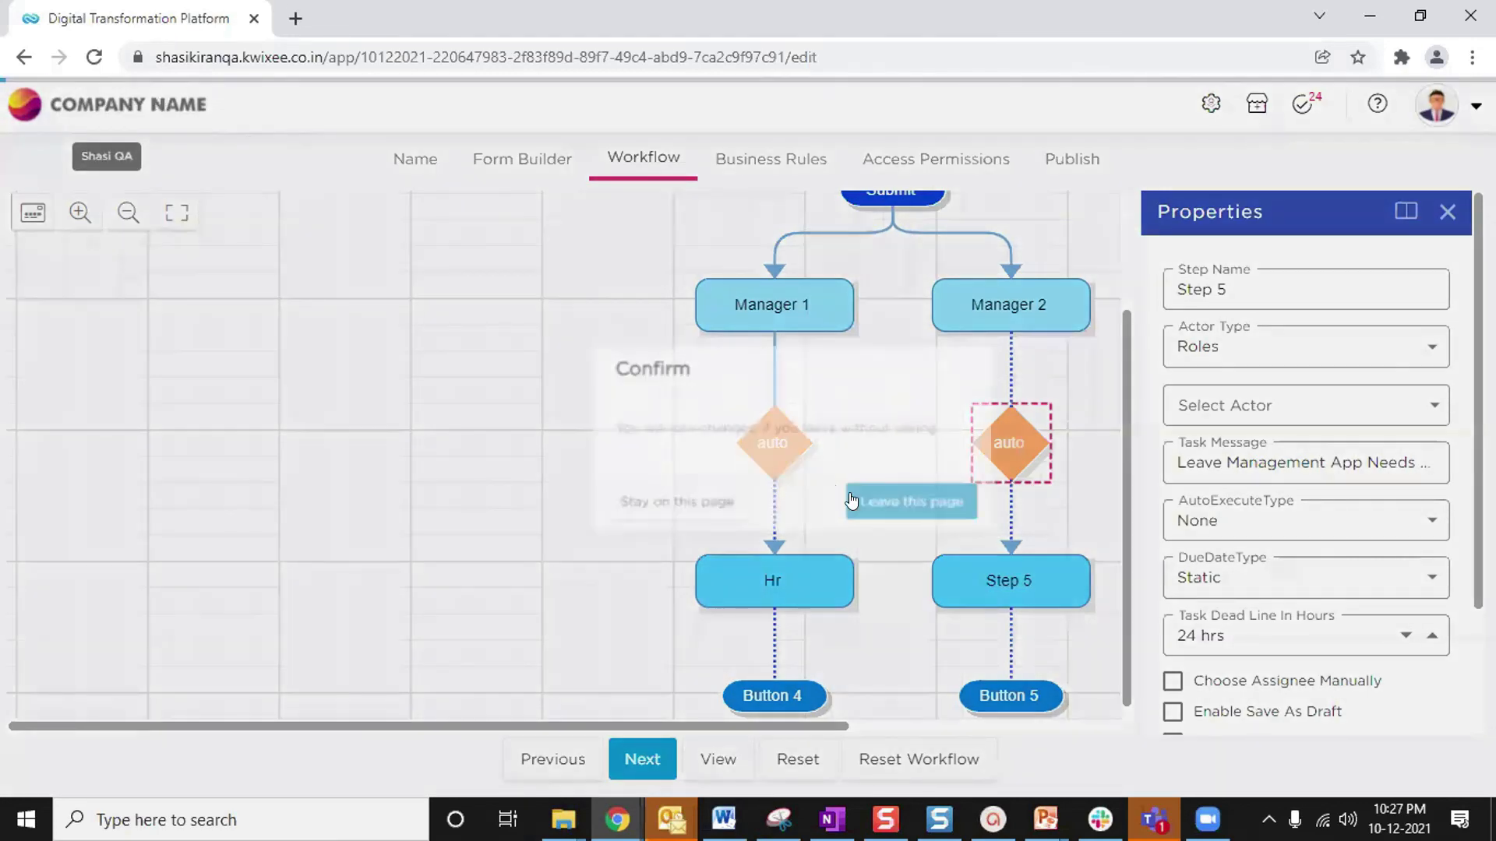
left_click(861, 504)
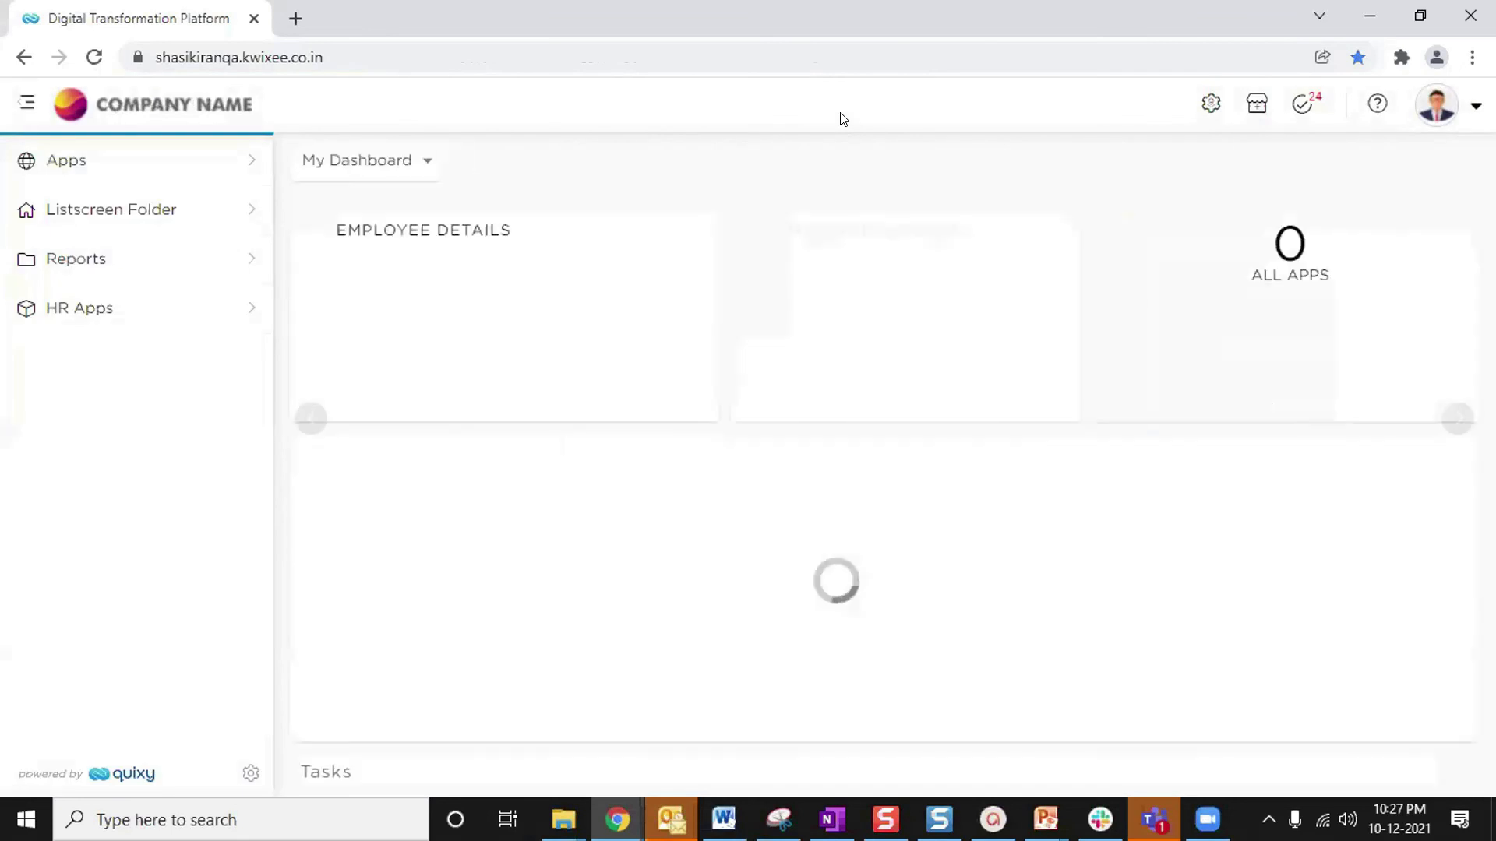
Open the Leave Management app for editing from the list of managed apps and show its workflow
left_click(1208, 111)
left_click(503, 109)
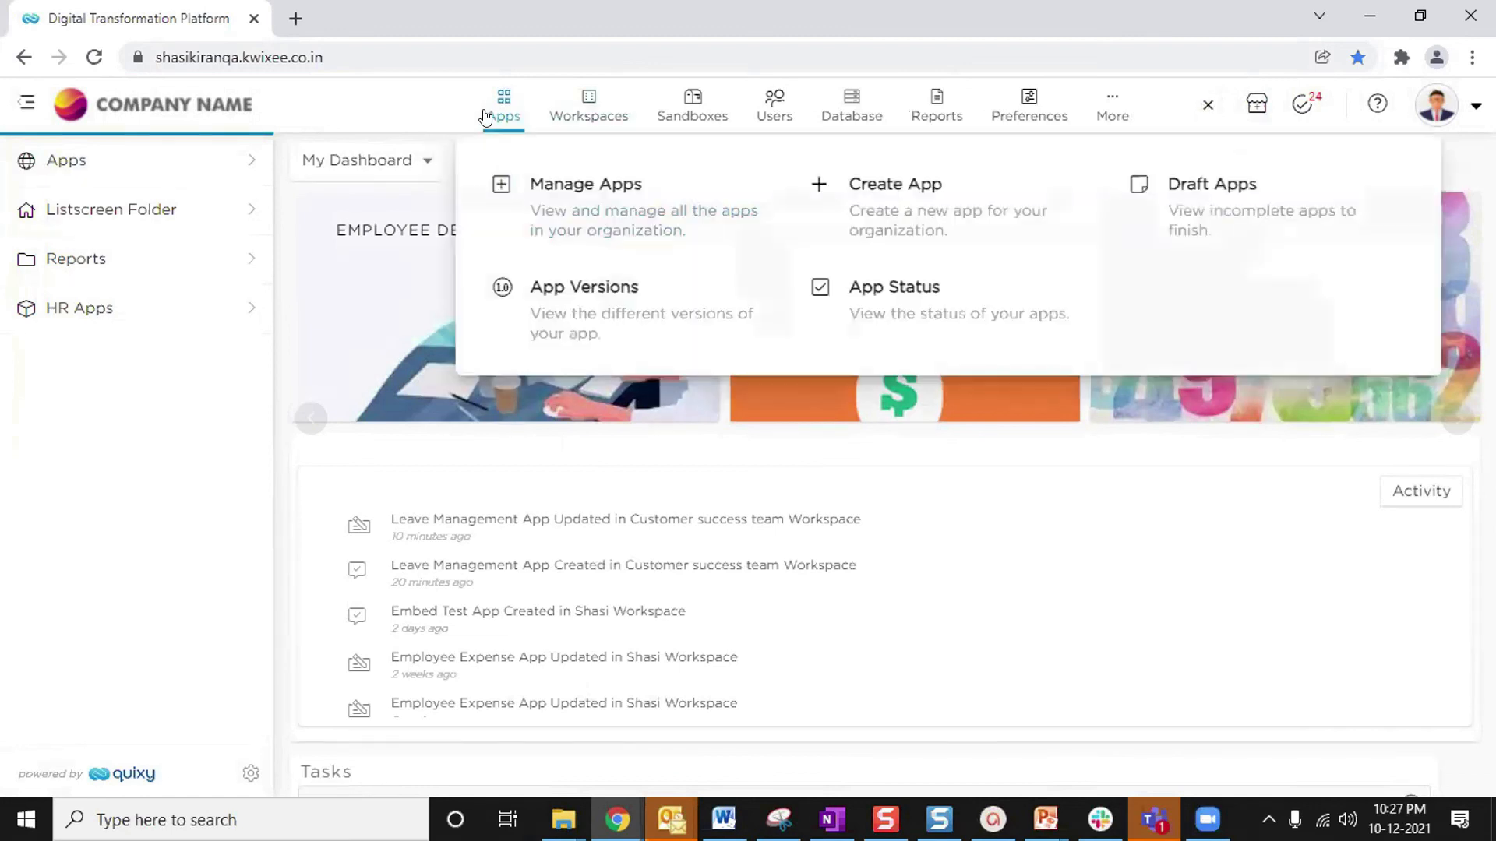
left_click(523, 222)
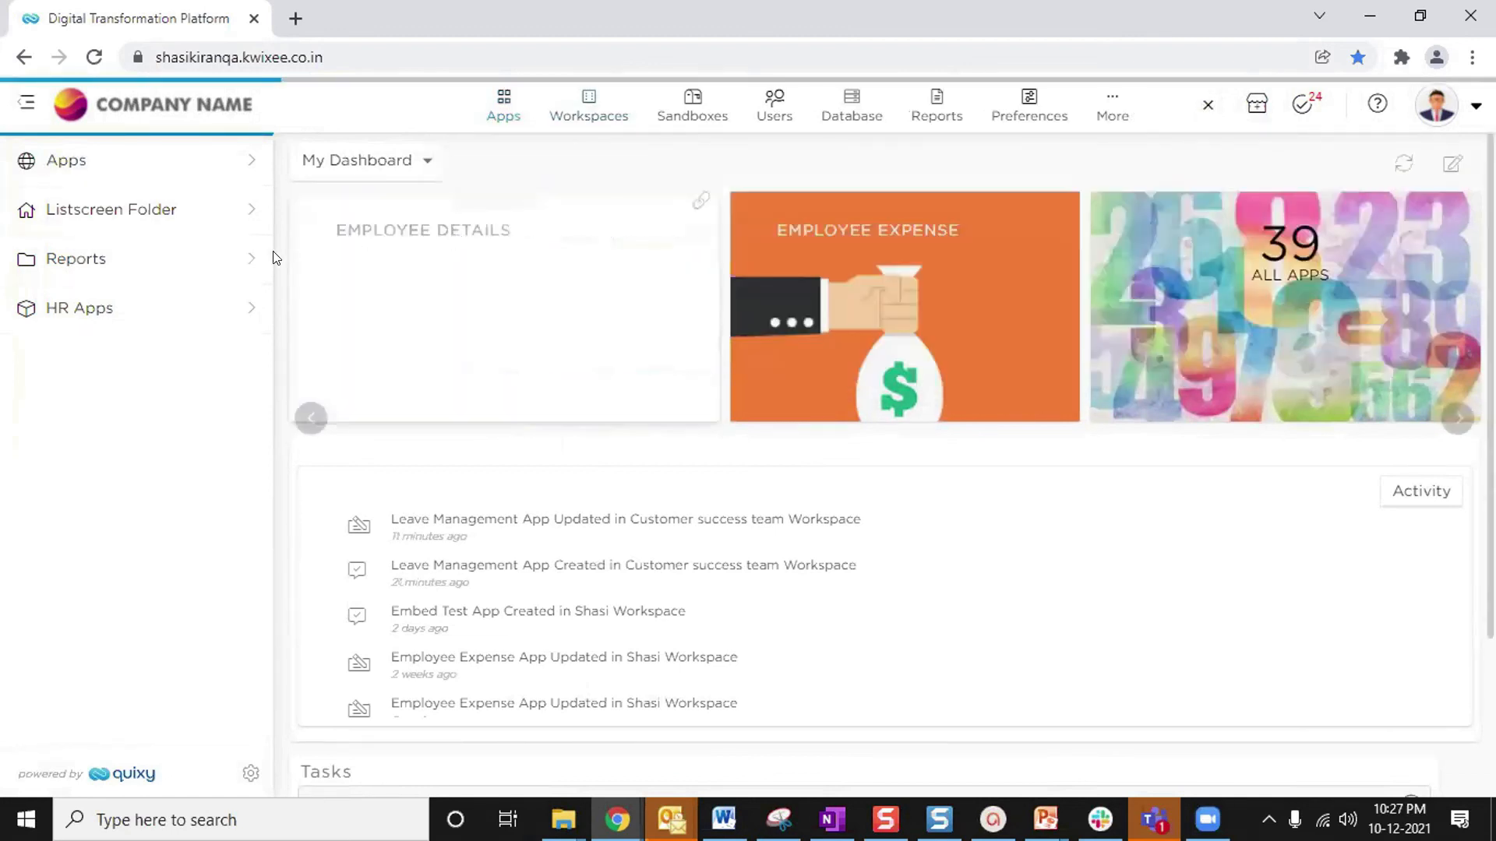
left_click(248, 350)
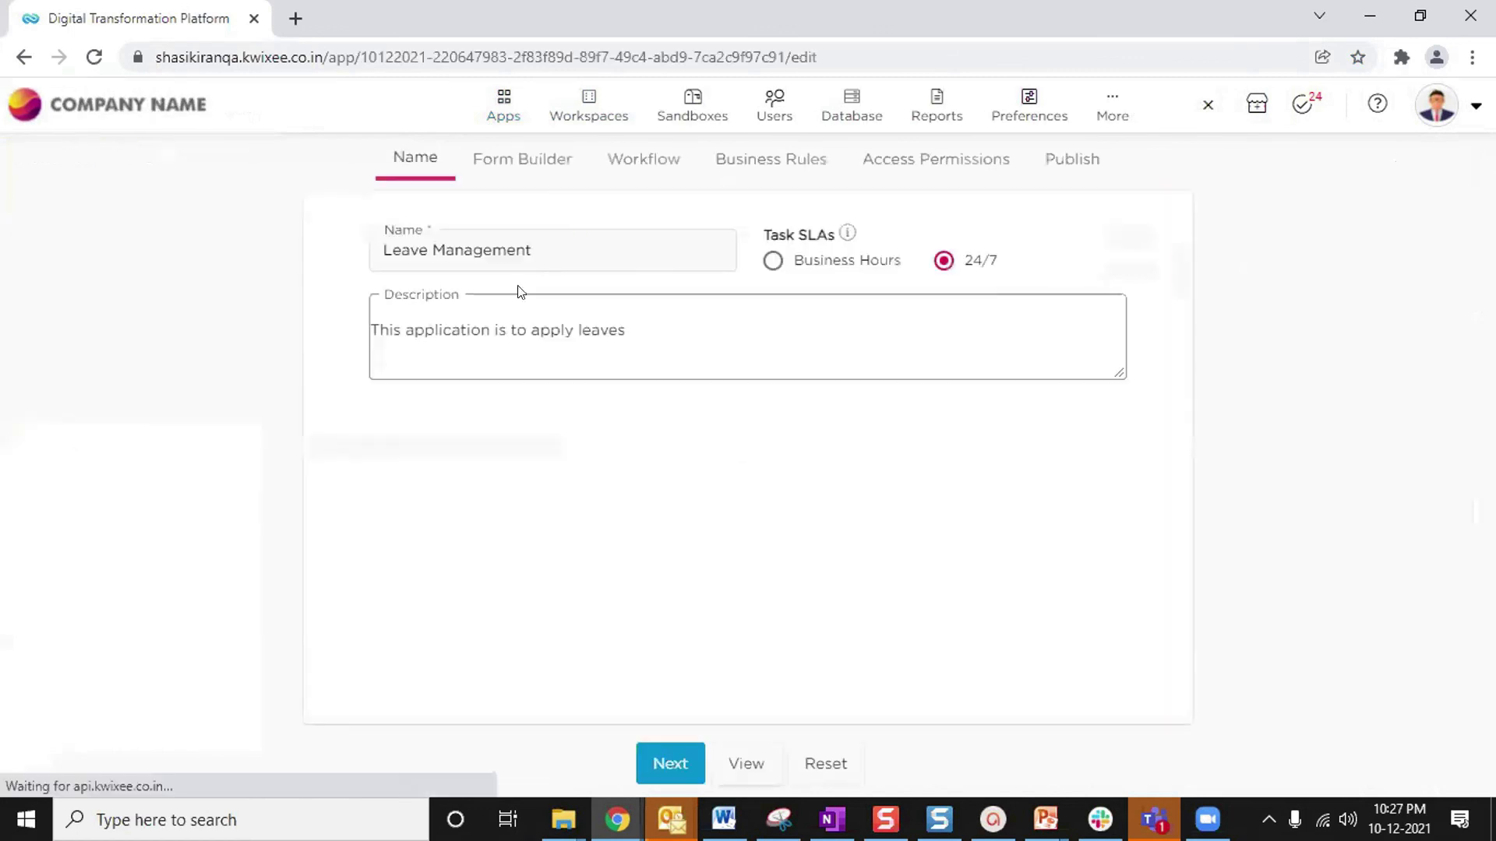
left_click(655, 162)
Open the Manager step's properties and review its task message and task deadline
left_click(936, 452)
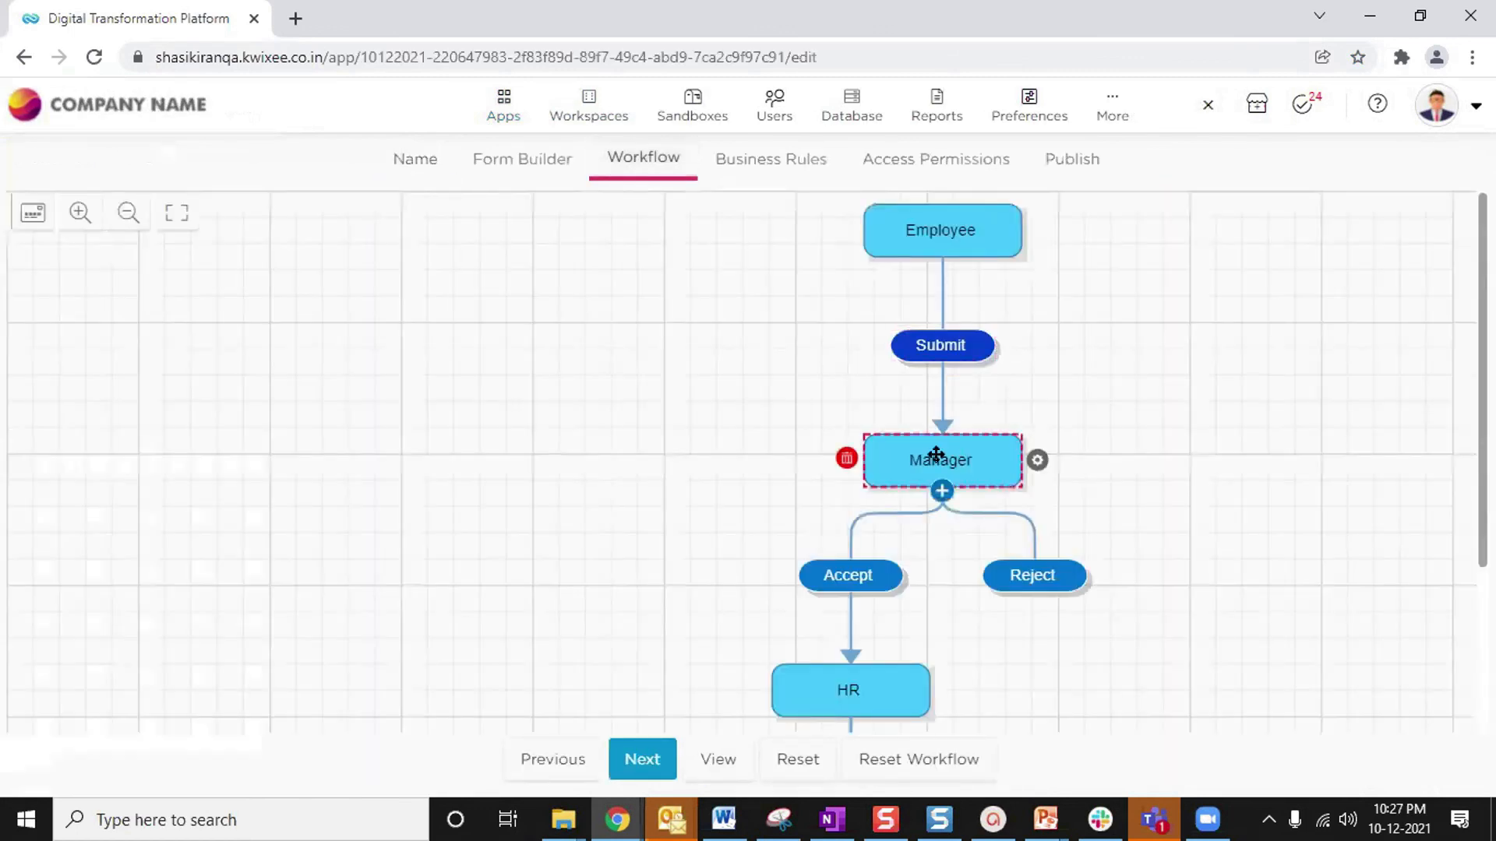
scroll(1184, 455, "down", 2)
scroll(1184, 455, "down", 1)
left_click_drag(1176, 353, 1438, 354)
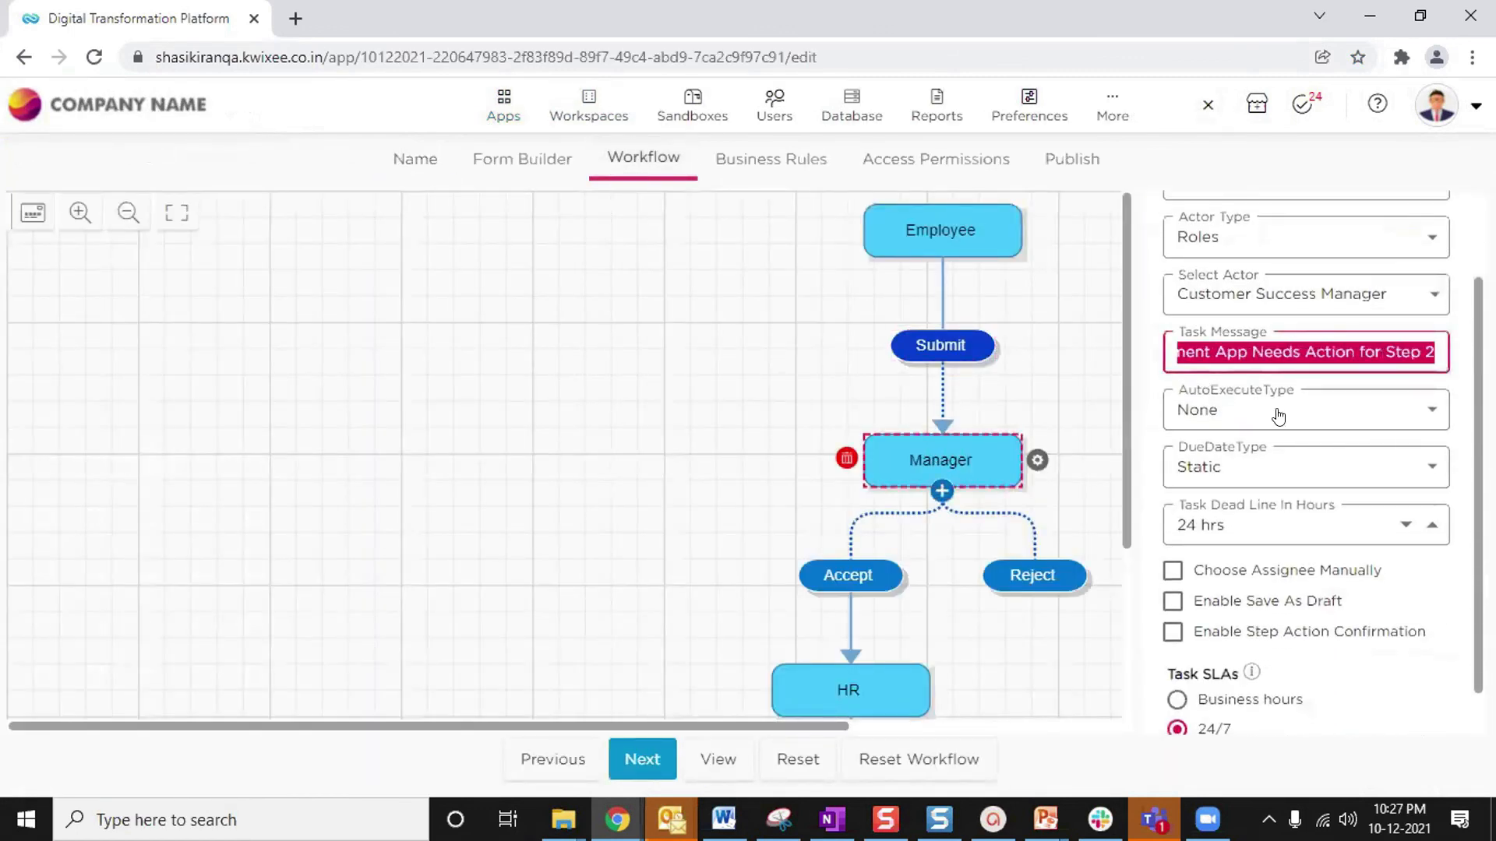
left_click(1223, 522)
left_click(601, 442)
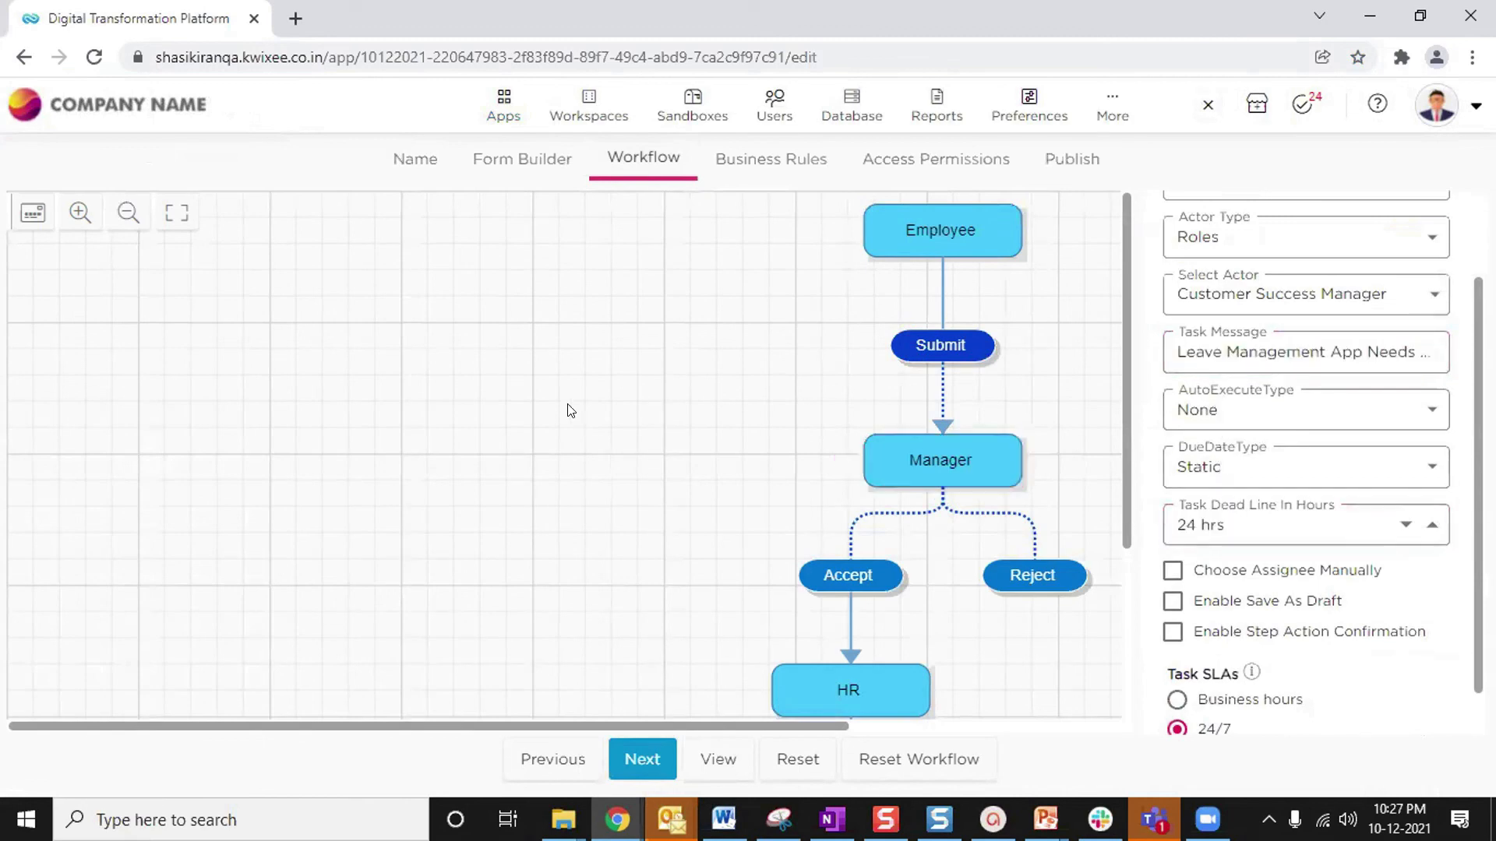
Leave the app editor without saving for the My Tasks list and check the actions available for the first supplier onboarding task
left_click(1207, 104)
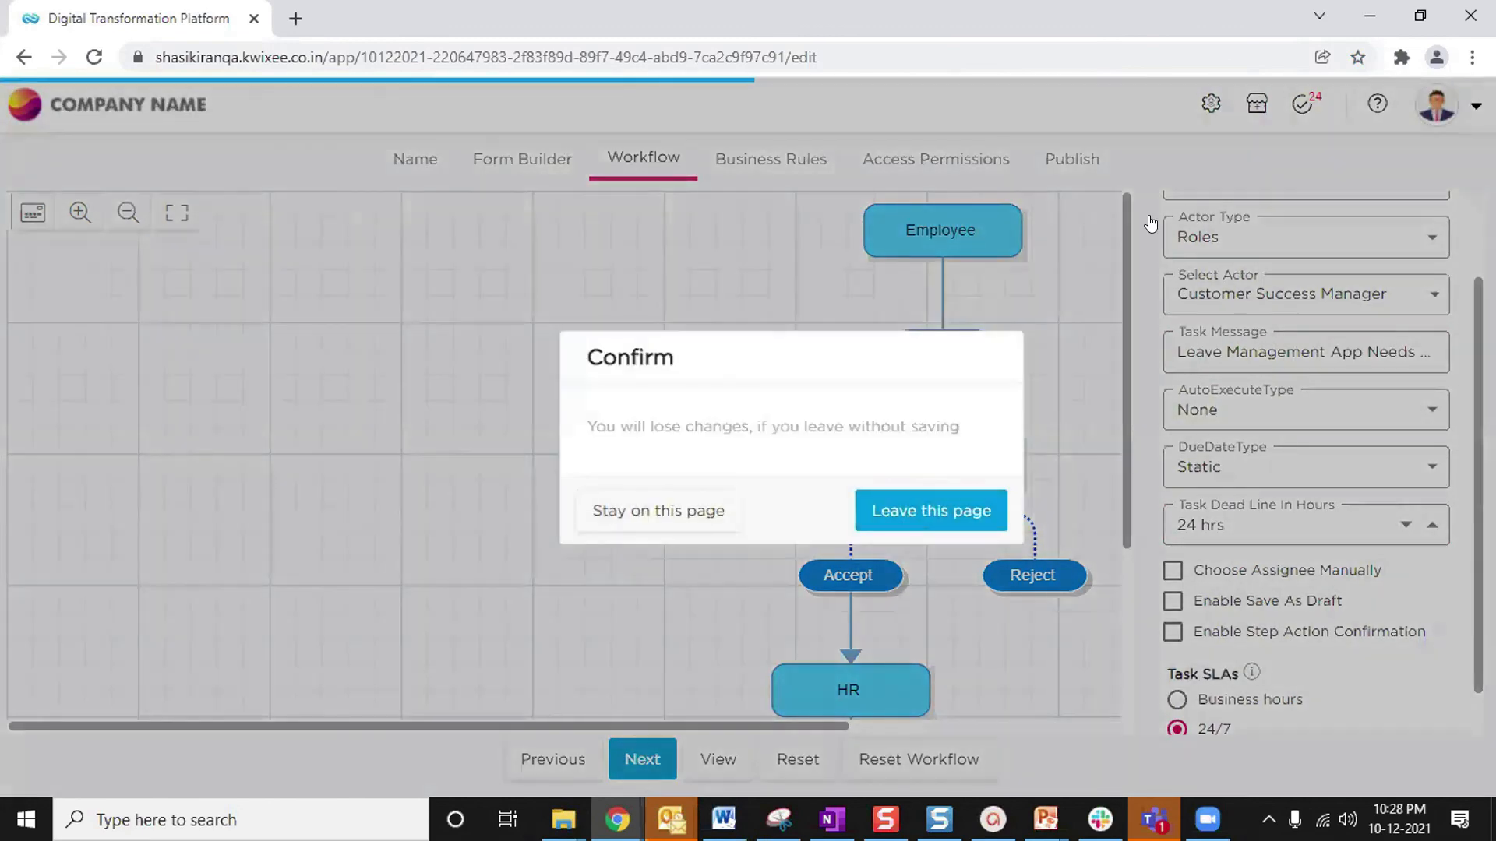
left_click(931, 511)
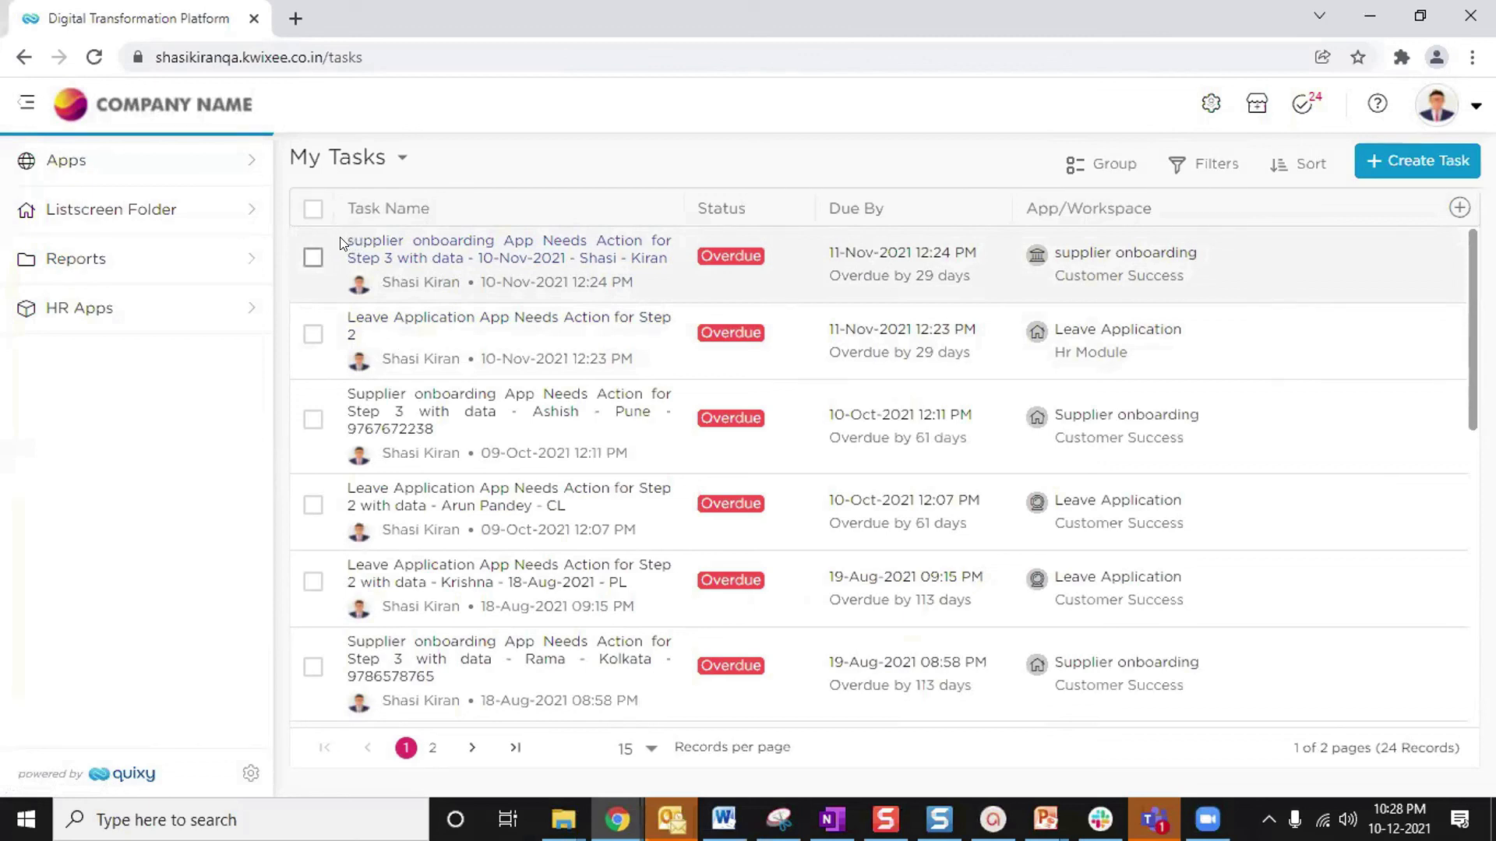
left_click_drag(1075, 254, 347, 258)
left_click(313, 257)
left_click(313, 257)
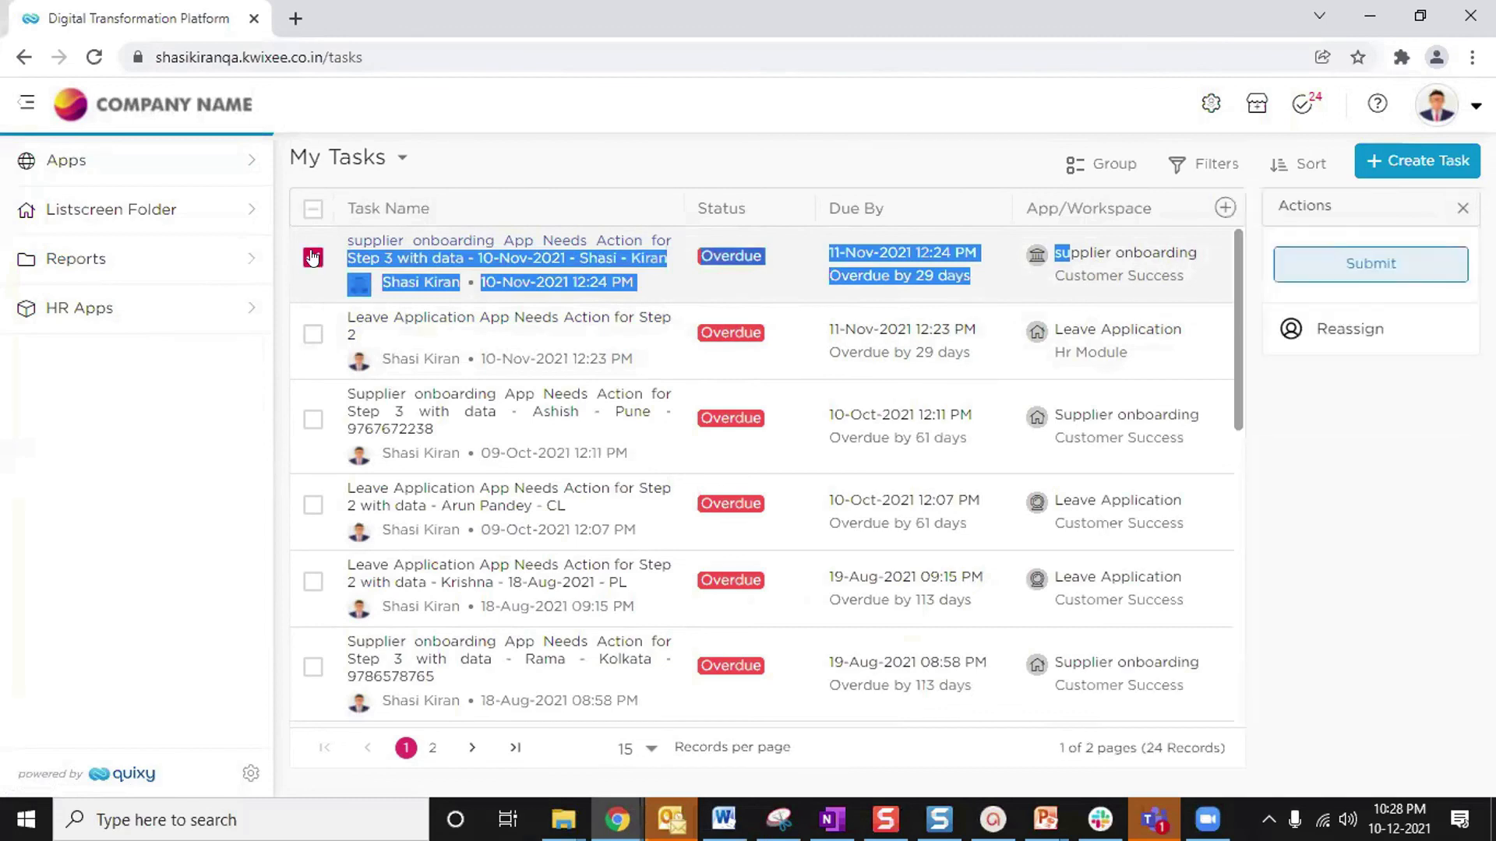
left_click(814, 118)
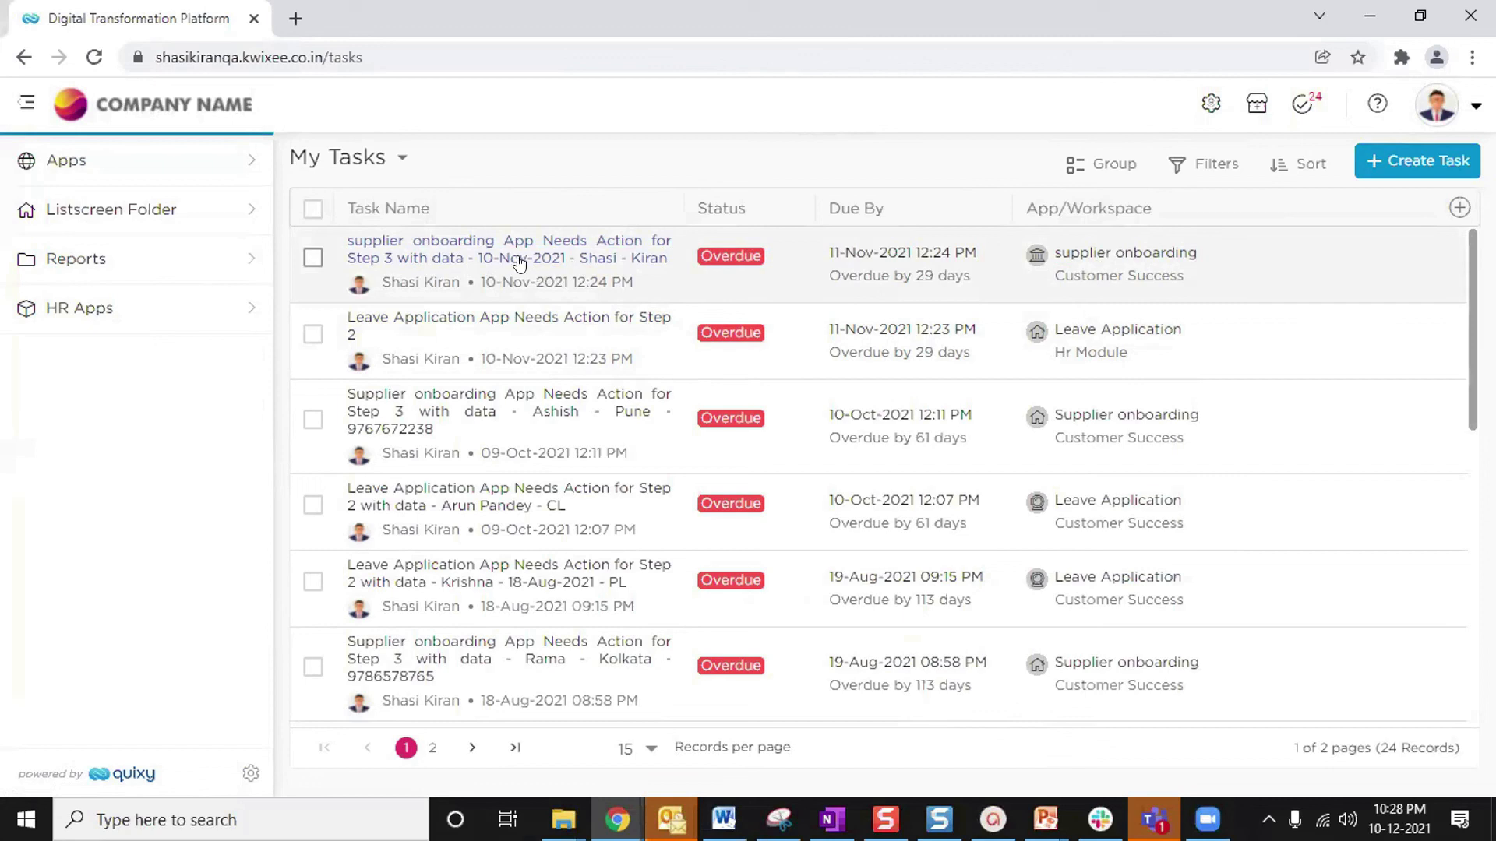
Examine the message and date in the first supplier onboarding task's name, and briefly open its form
left_click_drag(342, 239, 391, 263)
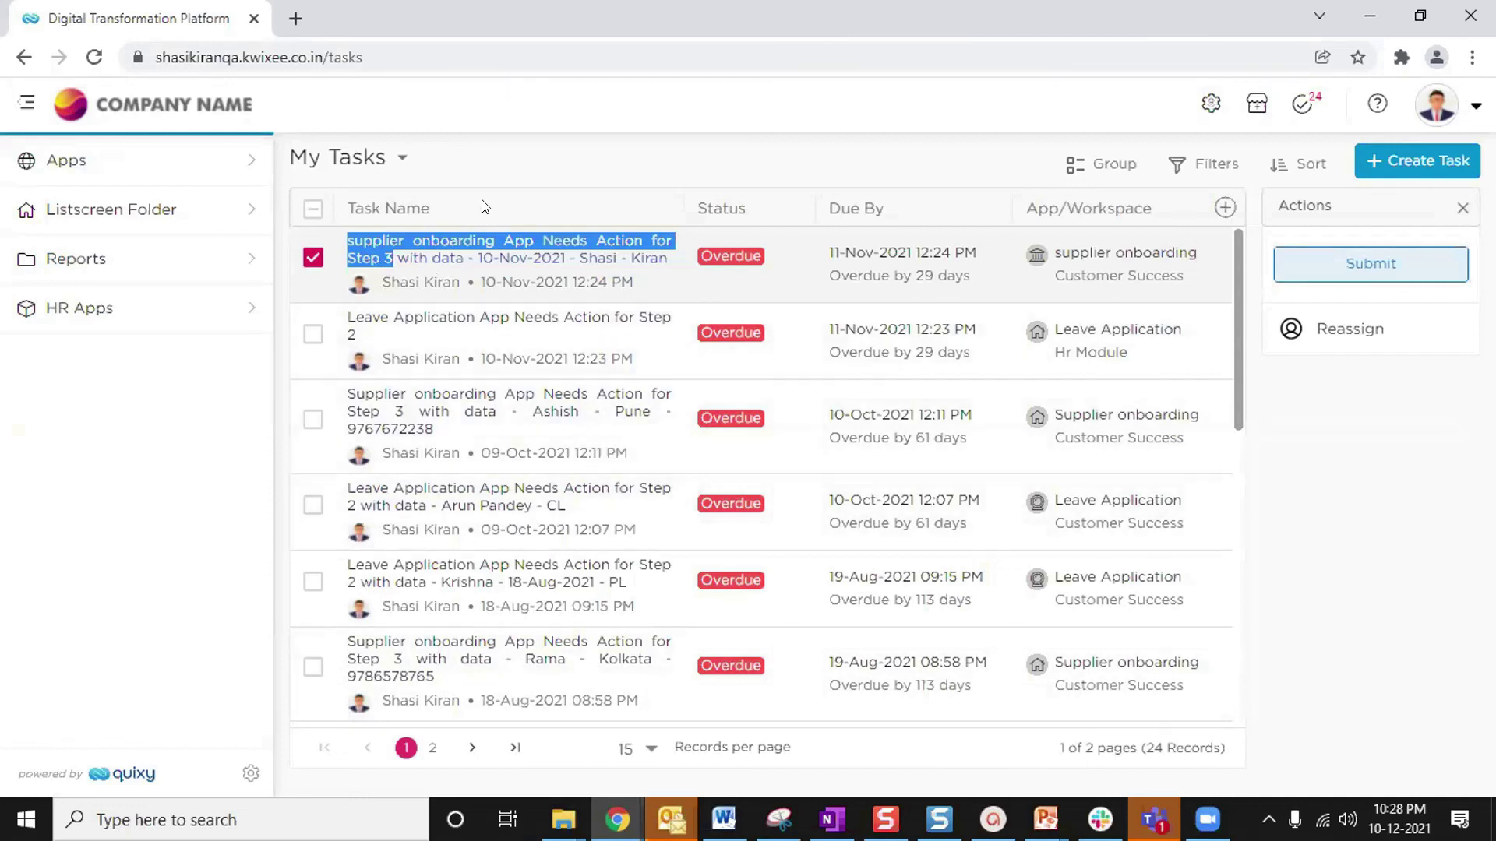
left_click(550, 158)
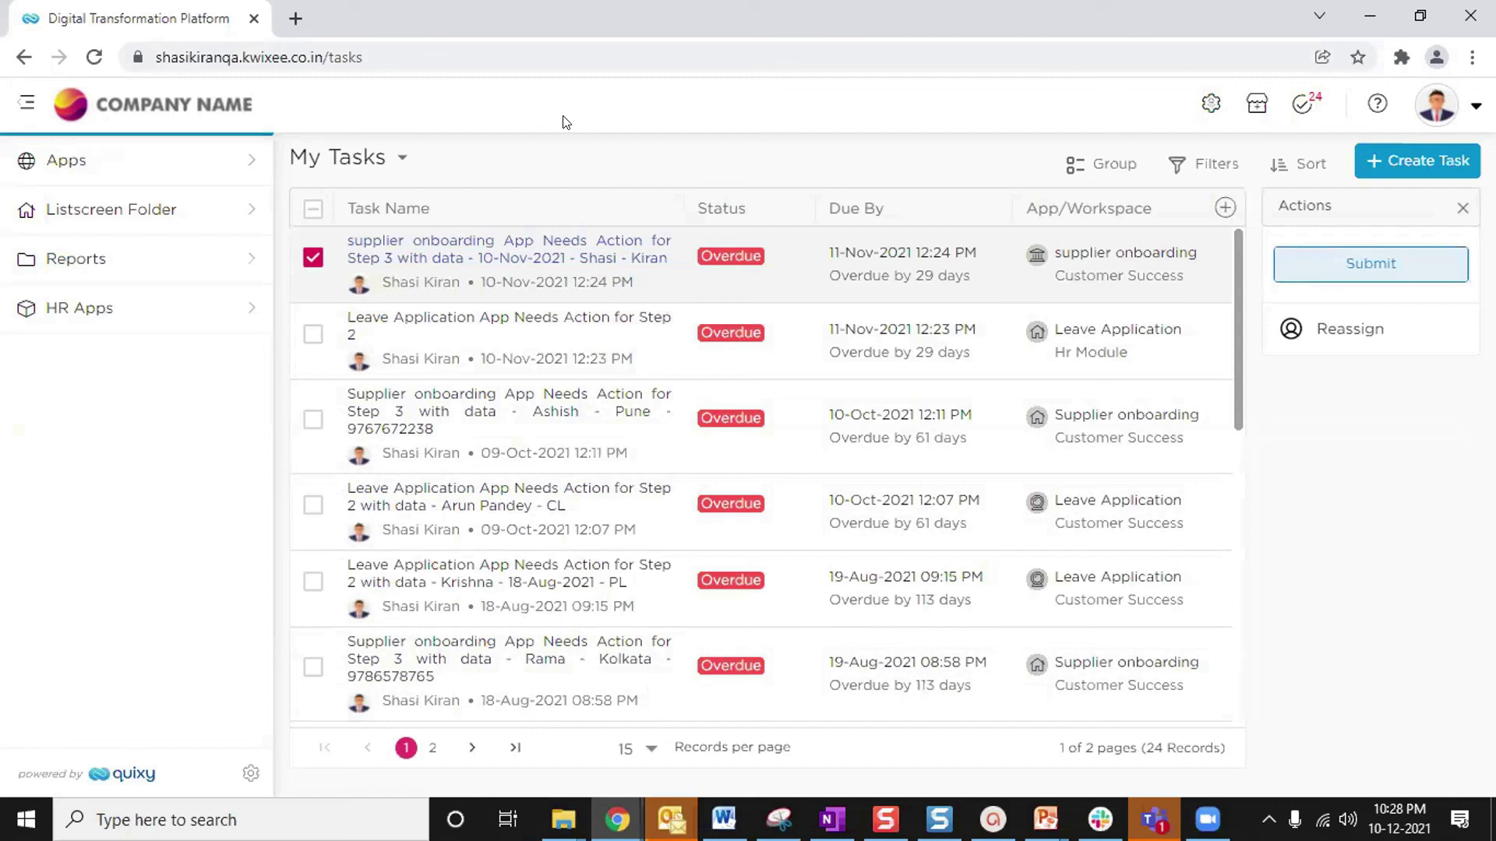
left_click_drag(476, 258, 552, 261)
left_click(551, 259)
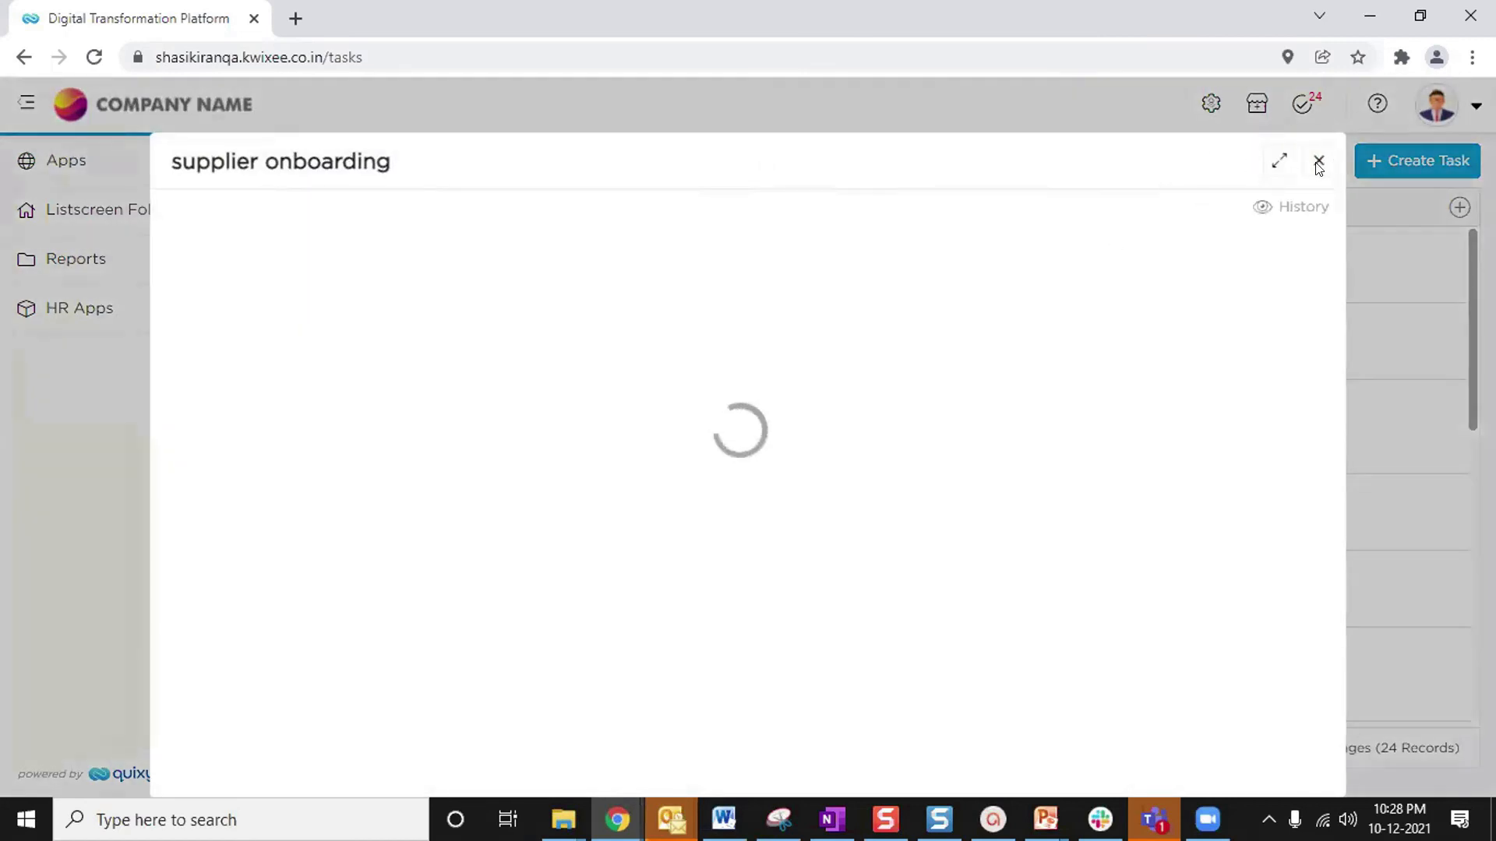
left_click(1318, 162)
Review the first supplier onboarding task's Supplier Details form, close it and return to the home dashboard
left_click_drag(474, 262, 558, 262)
left_click(578, 254)
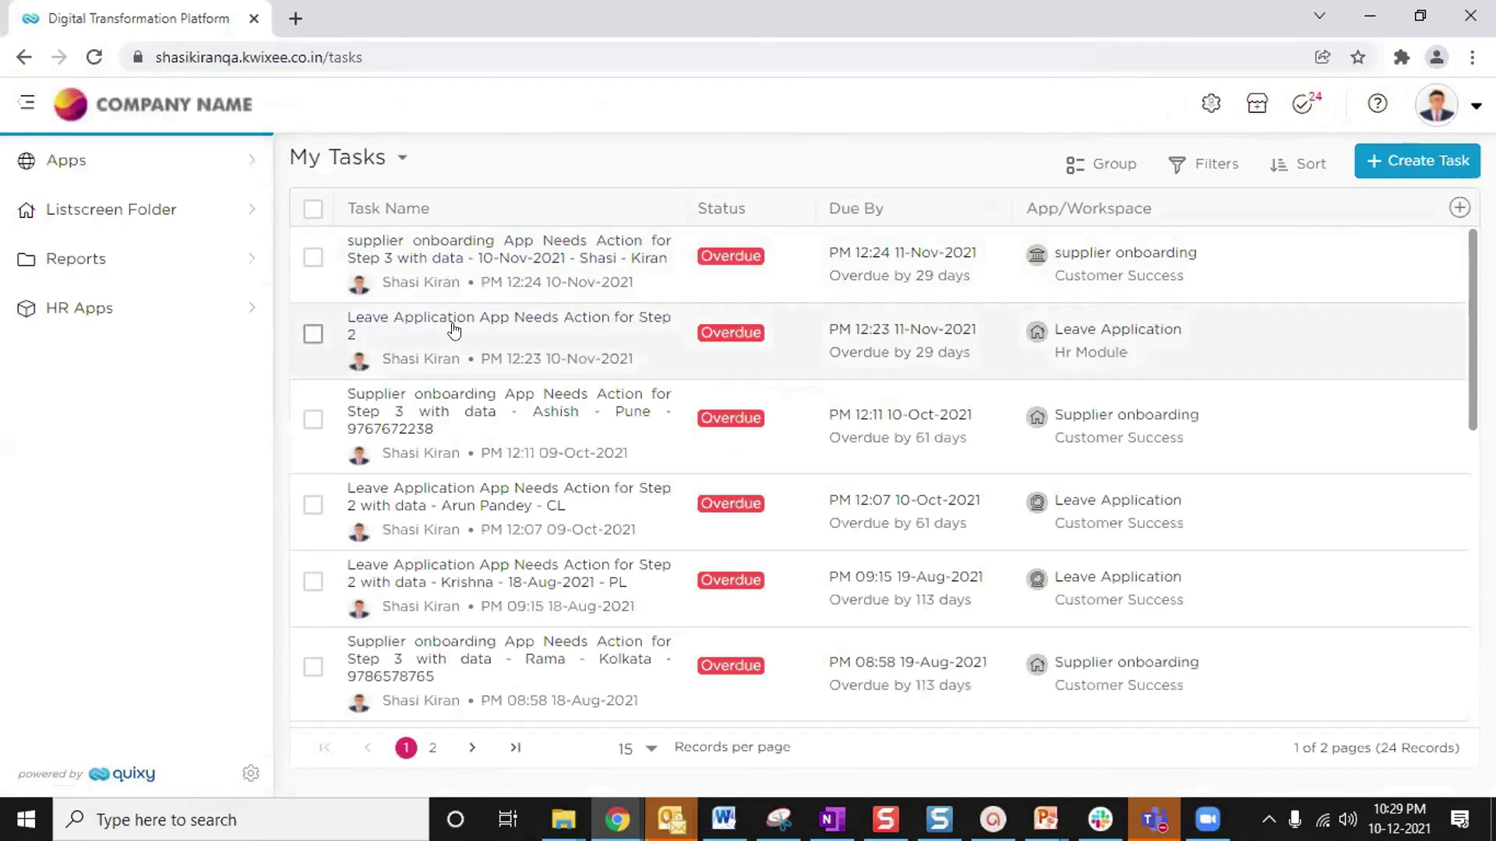
mouse_move(347, 241)
left_mouse_down()
mouse_move(666, 242)
mouse_move(419, 269)
mouse_move(376, 244)
left_mouse_up()
left_click(376, 243)
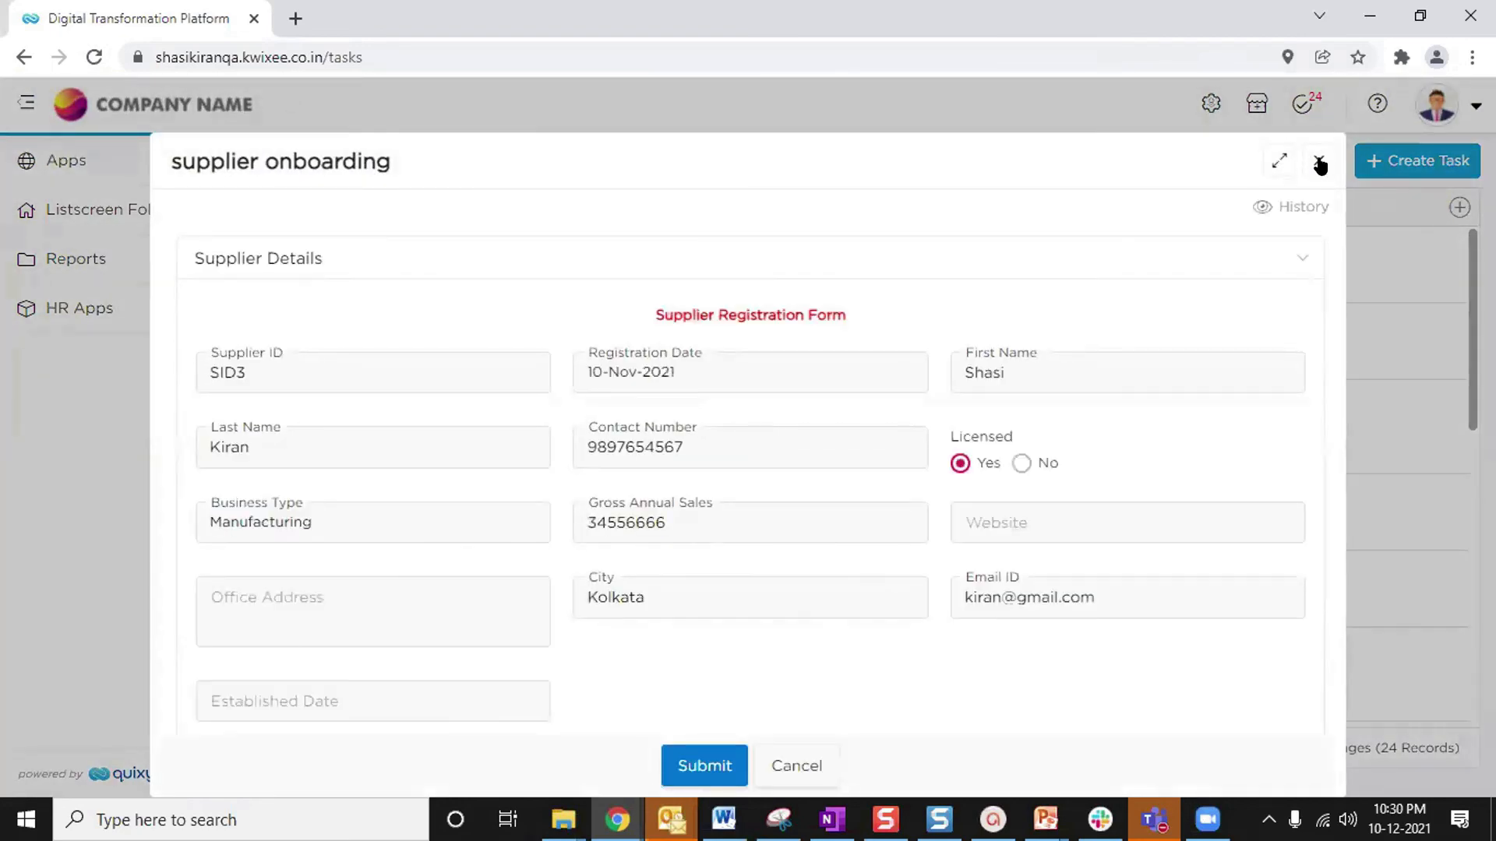
left_click(1319, 163)
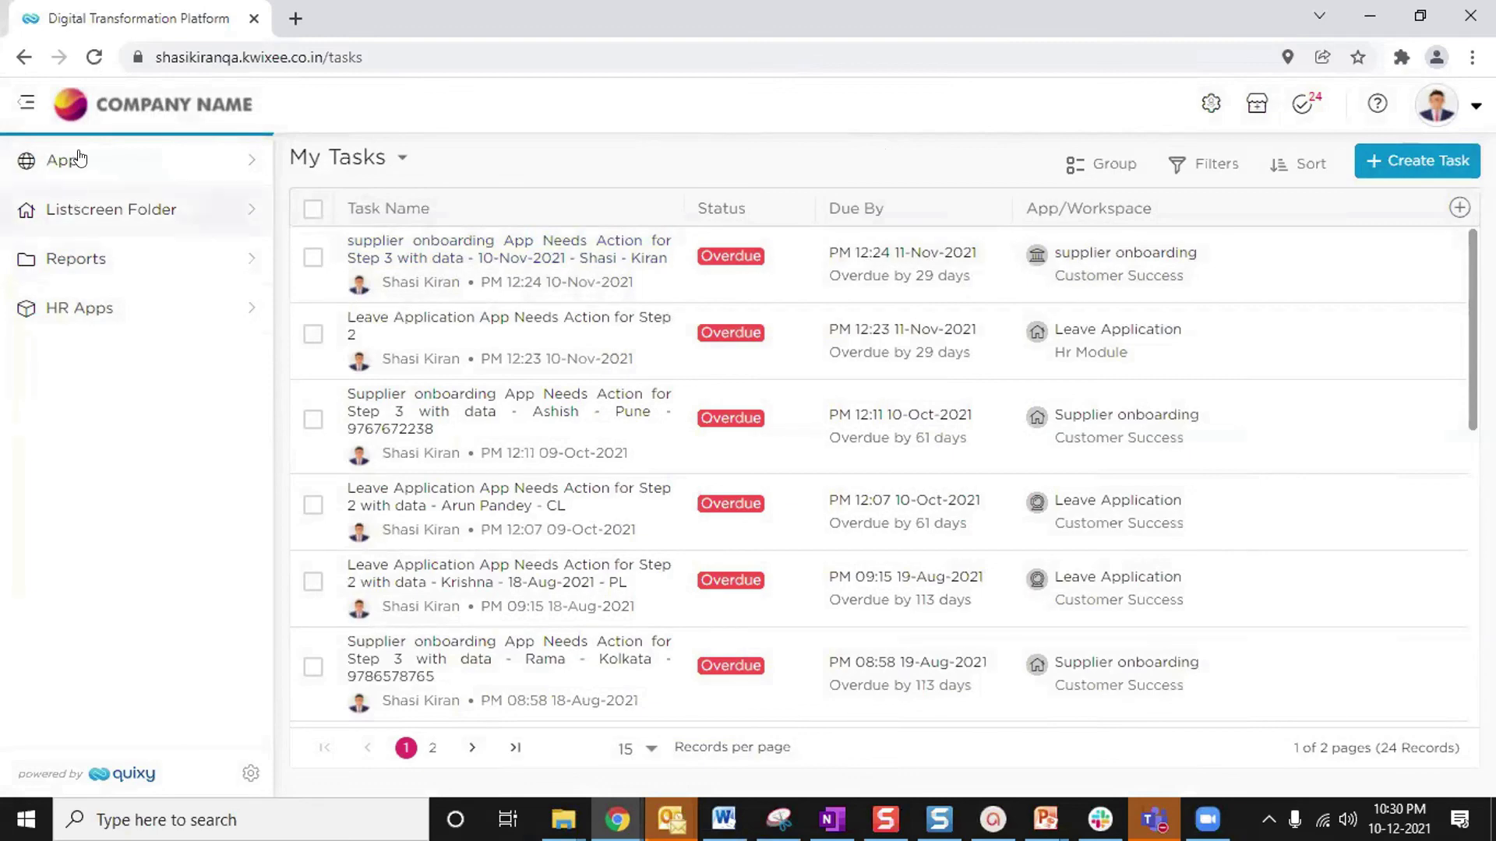
left_click(171, 103)
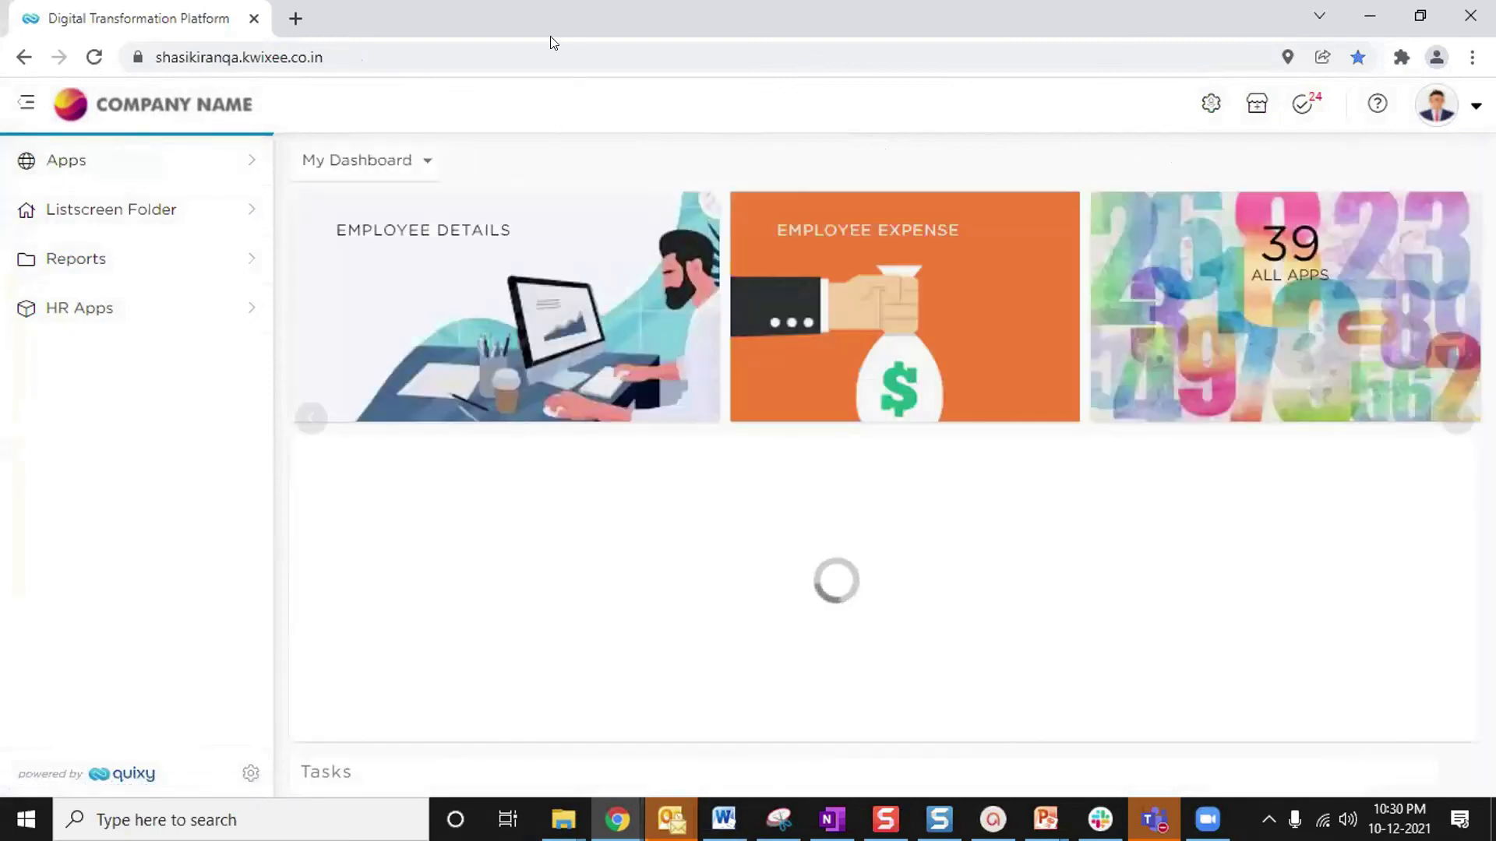